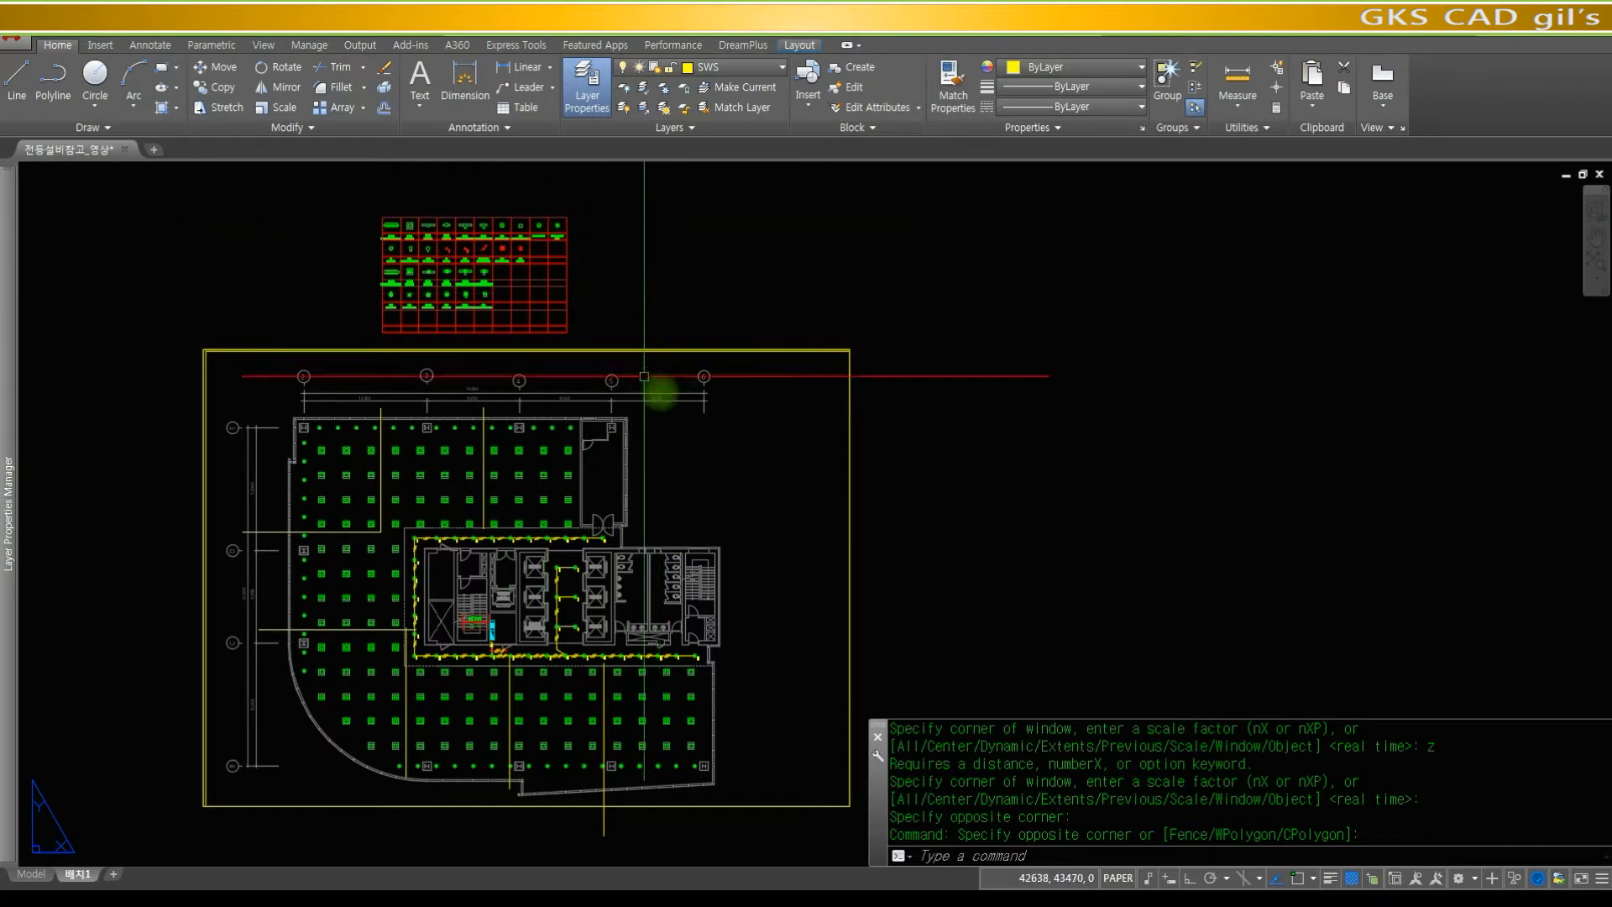
scroll(633, 634, "up", 6)
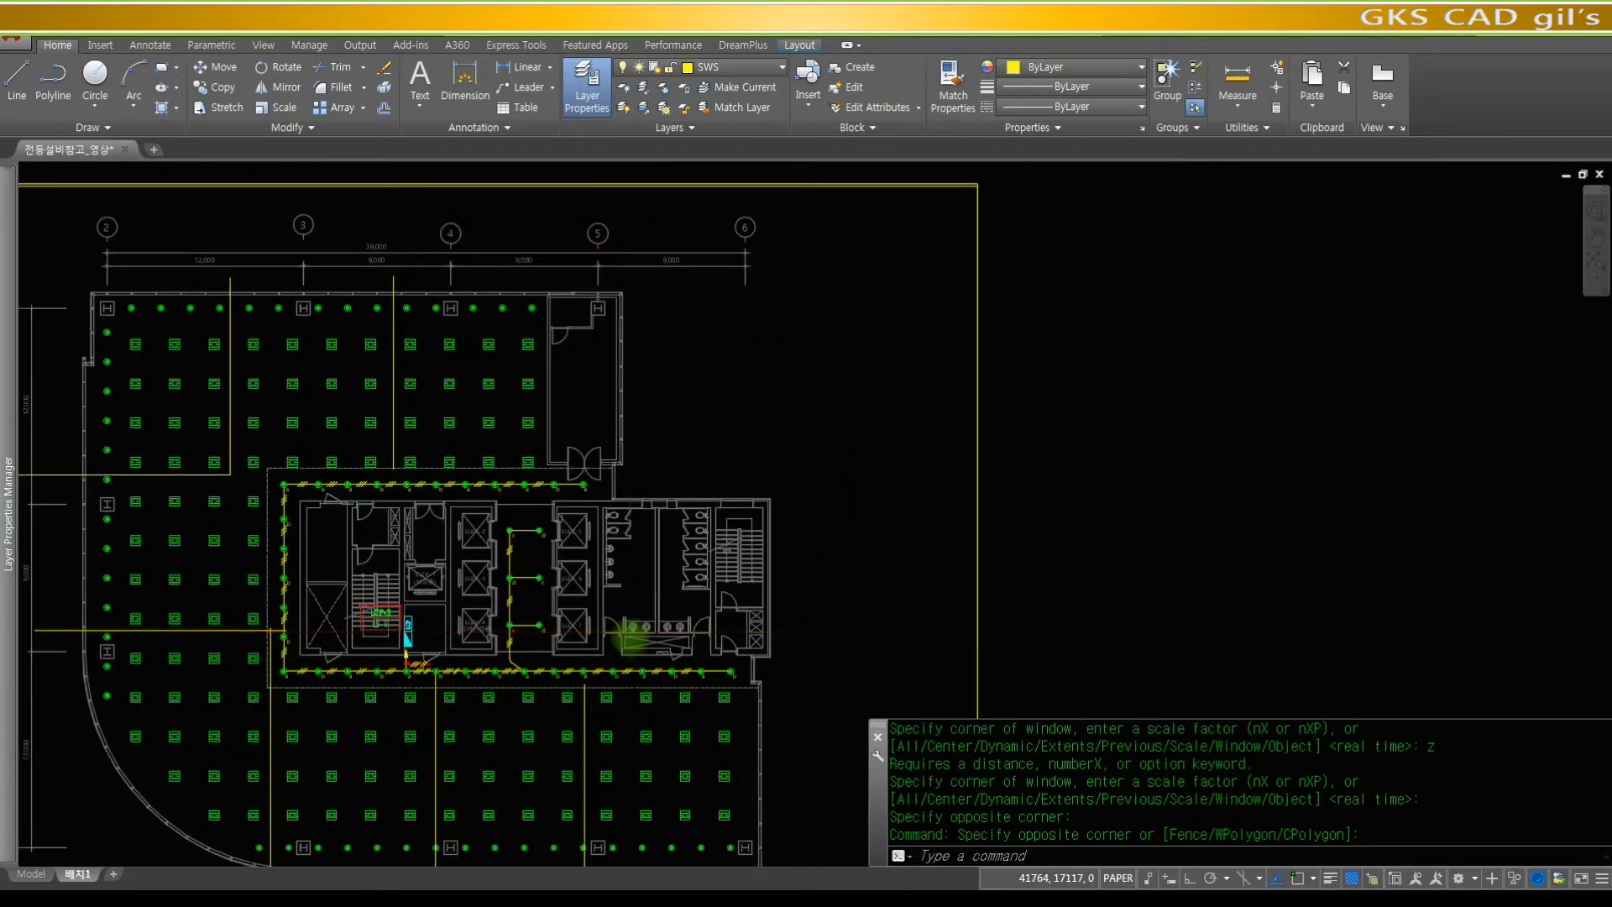
mouse_move(612, 569)
middle_mouse_down()
mouse_move(490, 577)
mouse_move(561, 546)
middle_mouse_up()
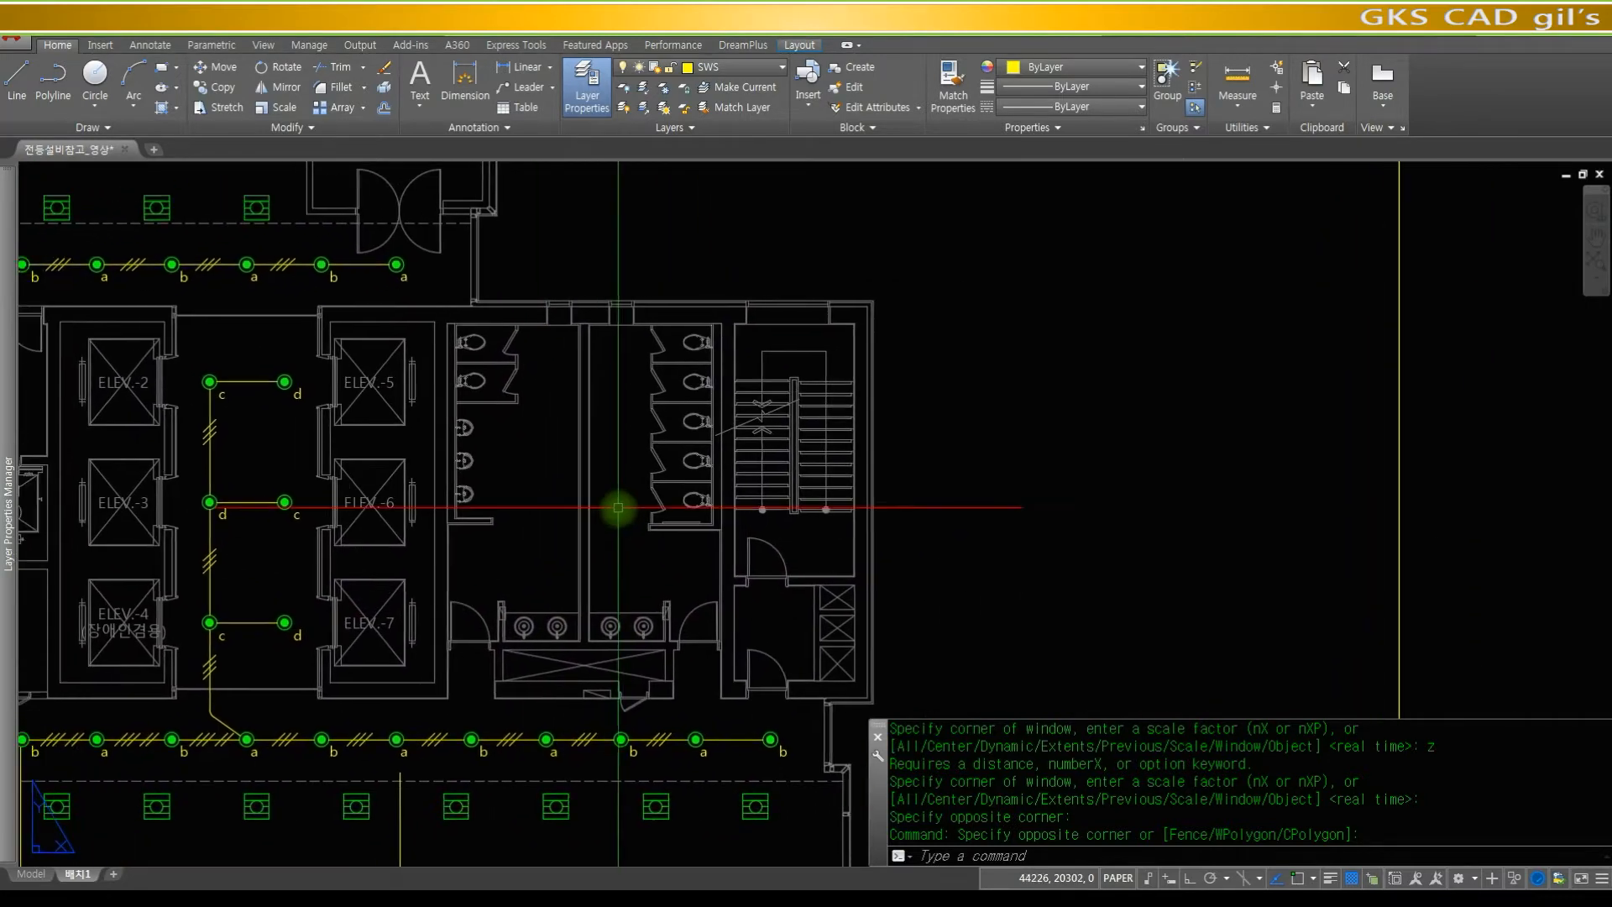
middle_click_drag(633, 475, 587, 461)
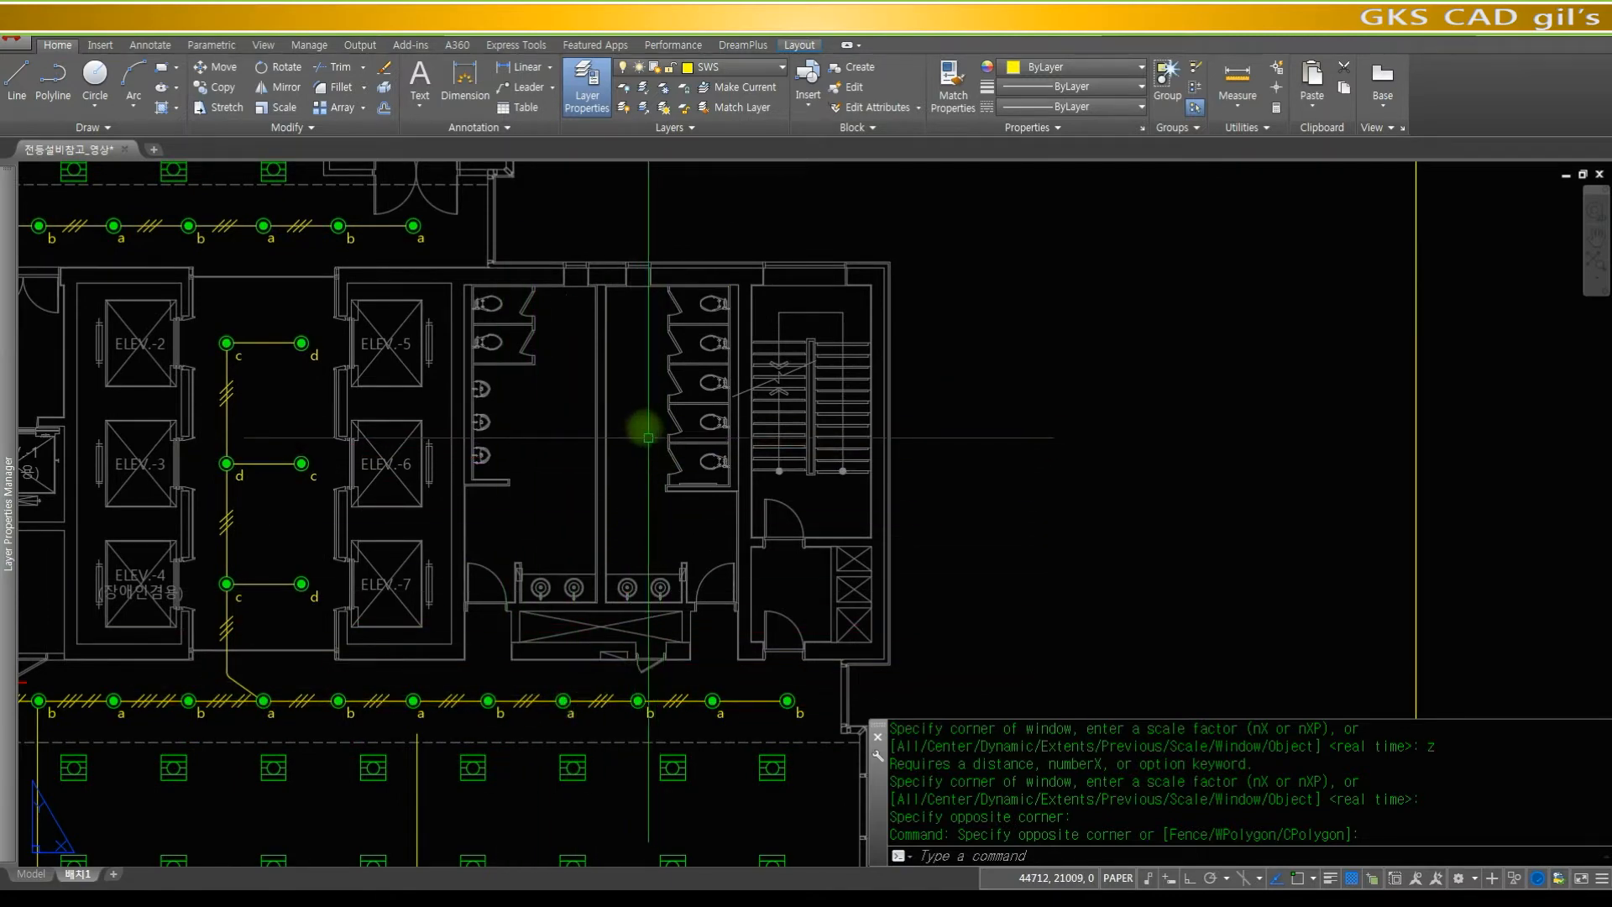
middle_click_drag(619, 371, 560, 415)
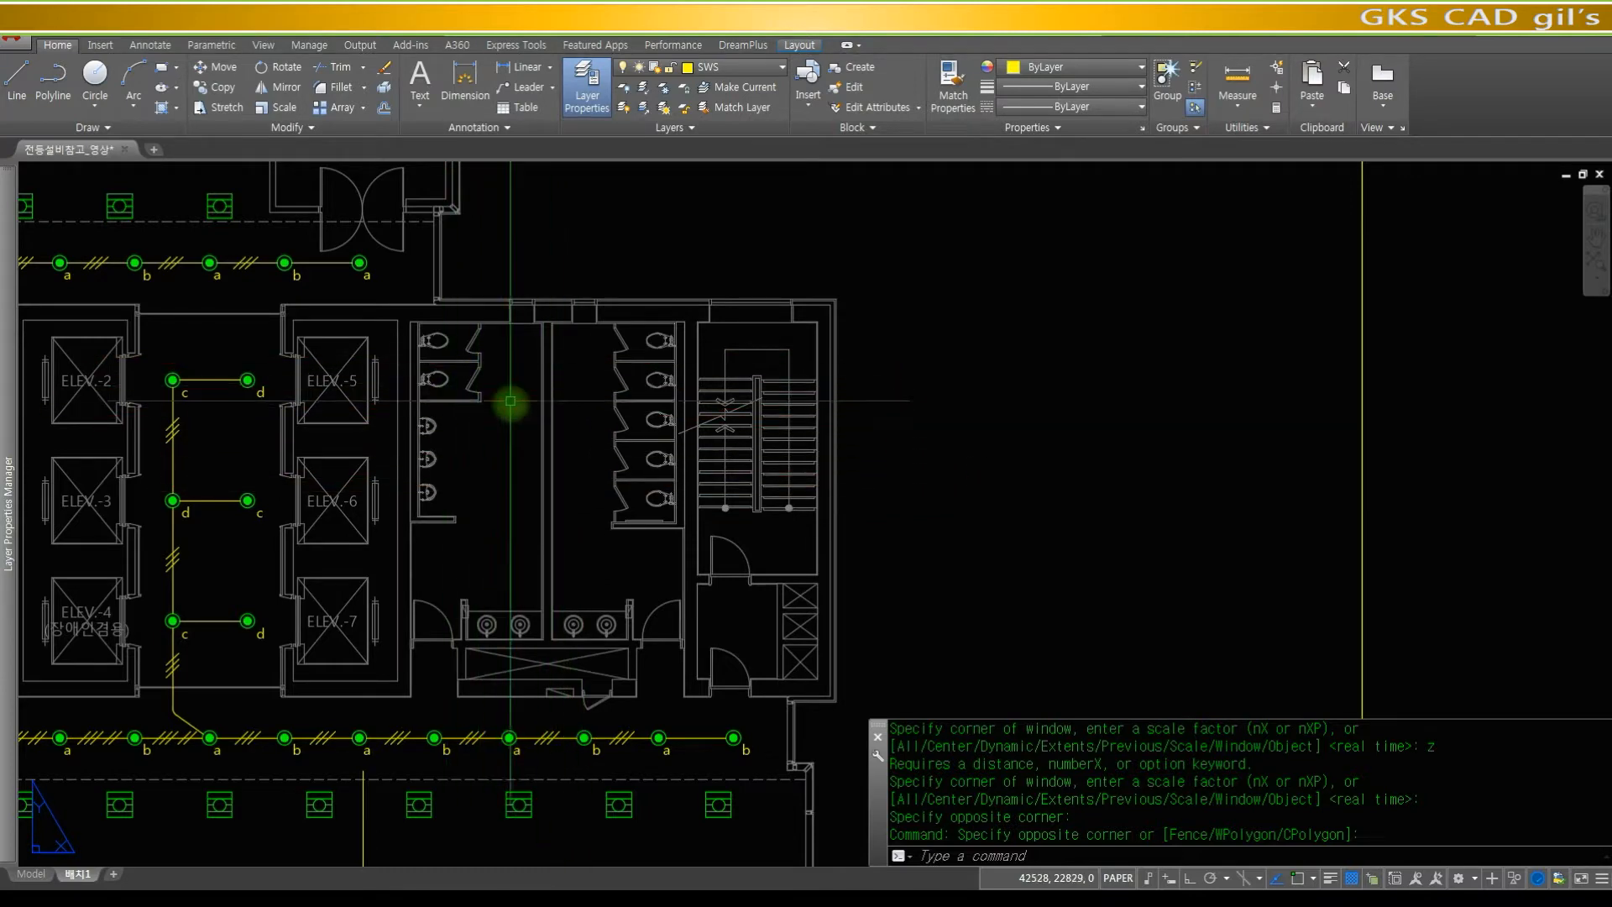
- Copy the DOWN LIGHT symbol from the lighting legend, using its circle center as the base point
scroll(507, 450, "down", 6)
scroll(488, 358, "up", 10)
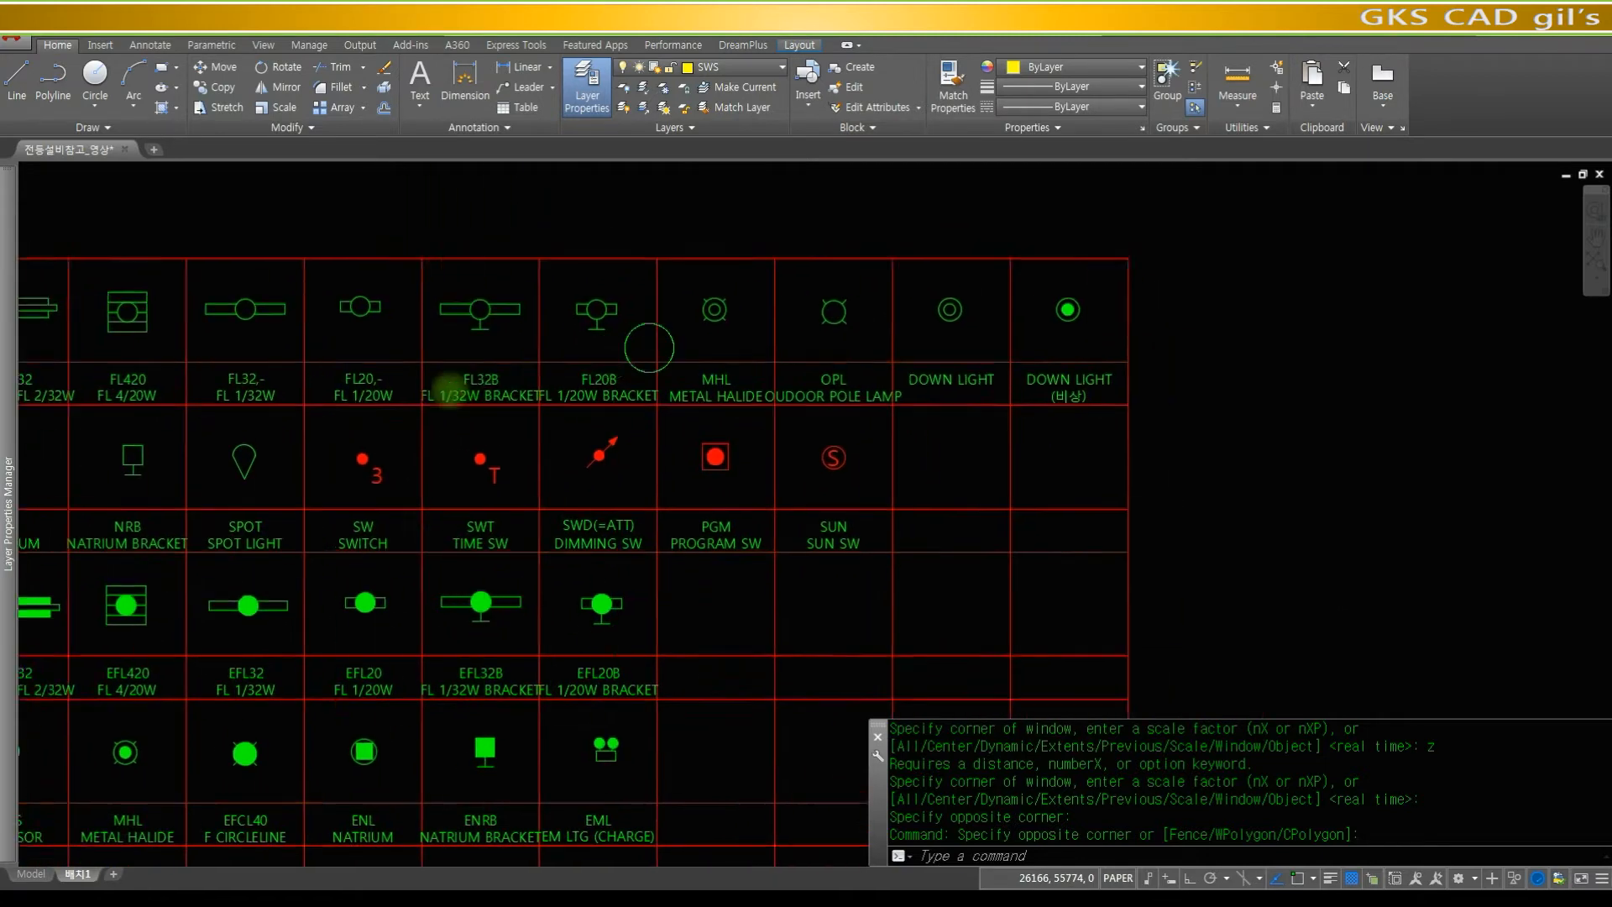
scroll(831, 360, "up", 5)
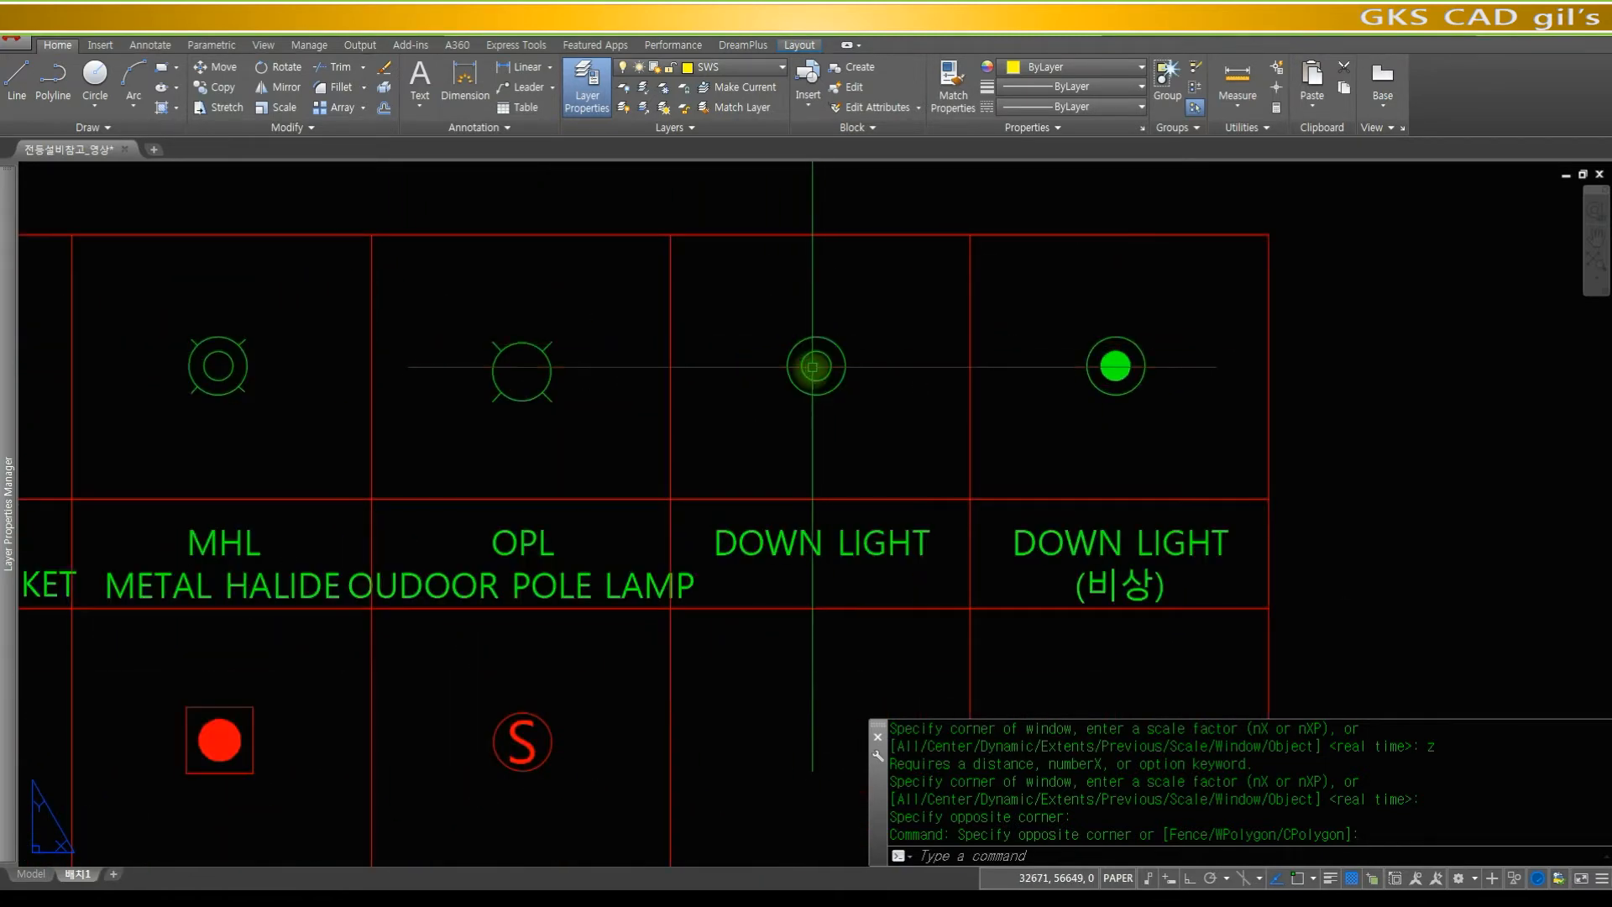
key("ctrl+shift+c")
type("cen")
key("space")
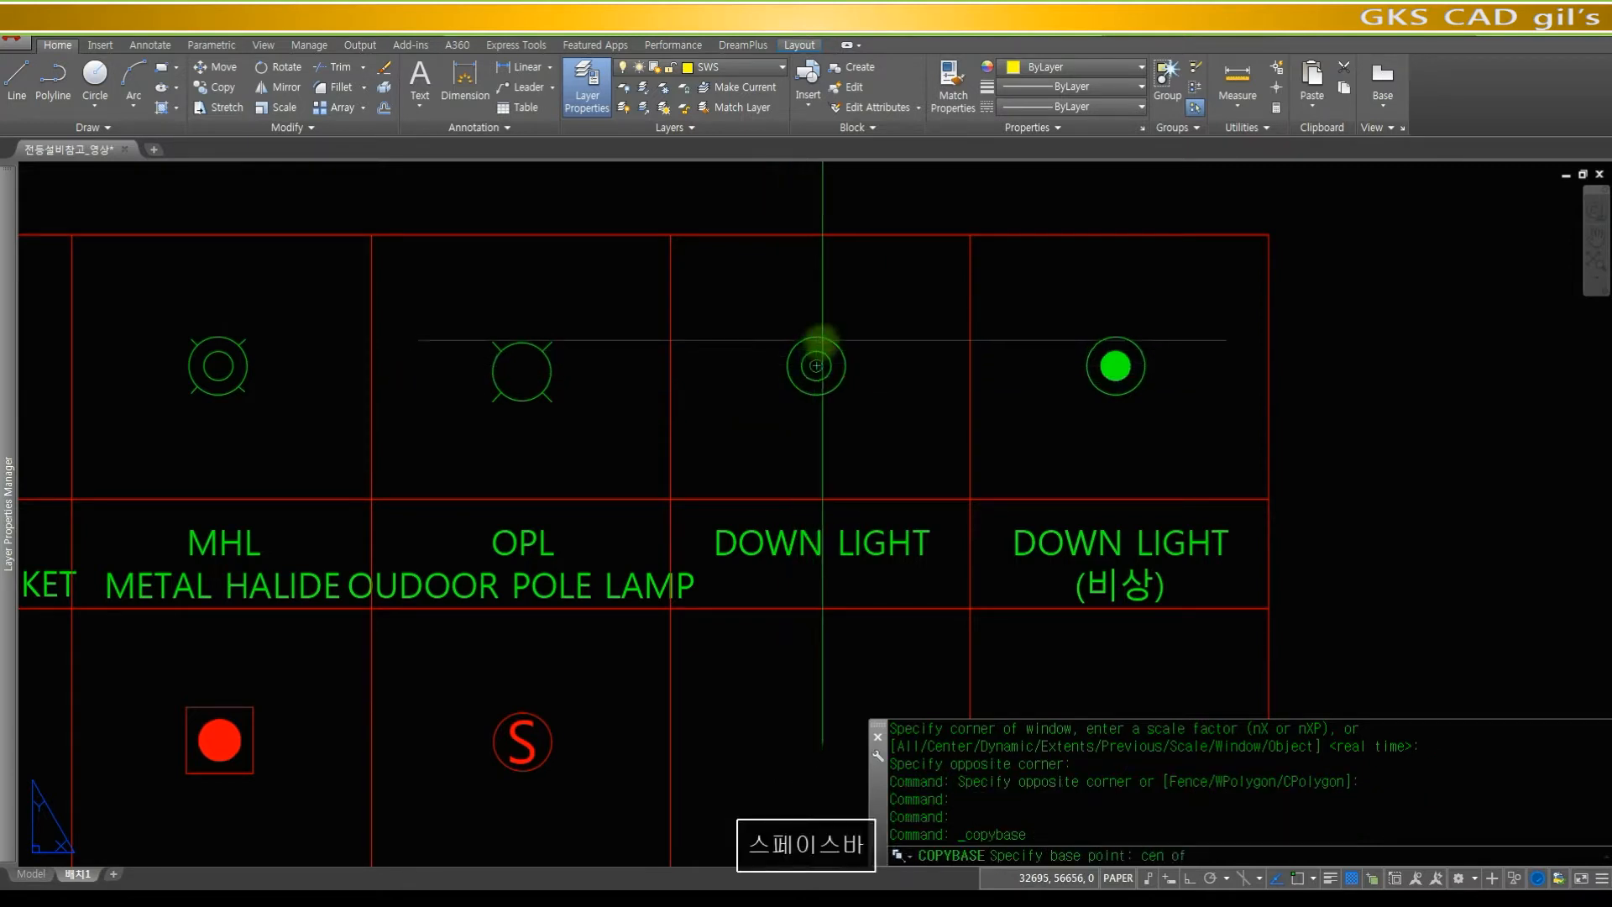
left_click(816, 366)
left_click(769, 295)
left_click(889, 456)
key("space")
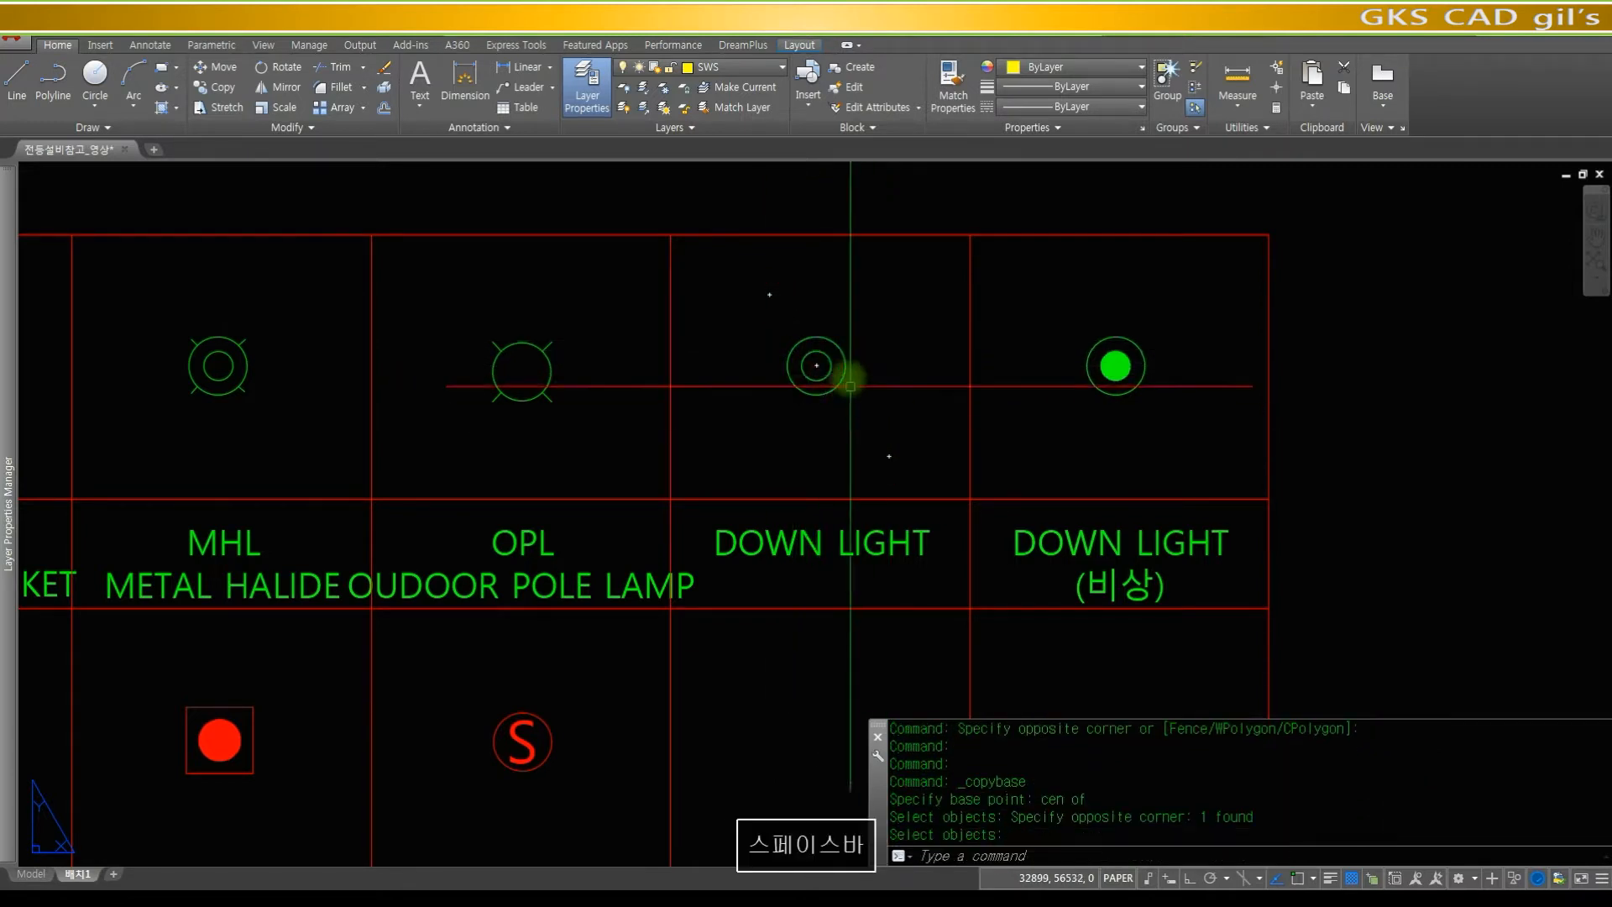
- Paste the copied downlight into the open area of the left restroom, in front of the washbasins
scroll(816, 407, "down", 9)
middle_click_drag(799, 420, 729, 91)
middle_click_drag(844, 695, 712, 529)
scroll(742, 262, "up", 4)
scroll(672, 235, "up", 2)
middle_click_drag(597, 544, 589, 514)
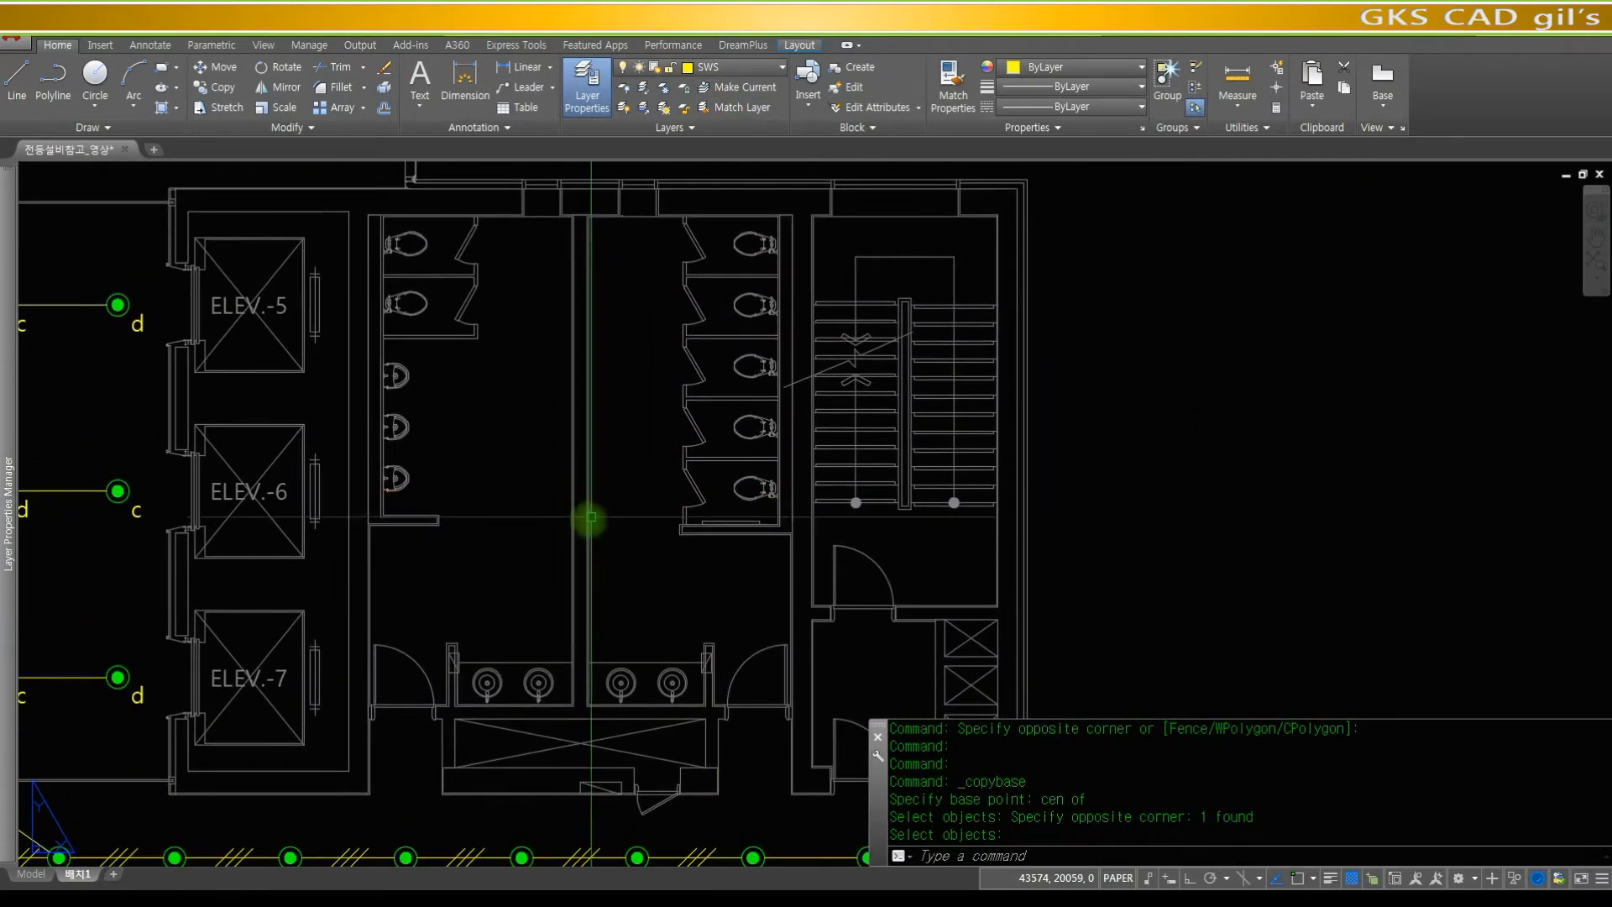
key("ctrl+v")
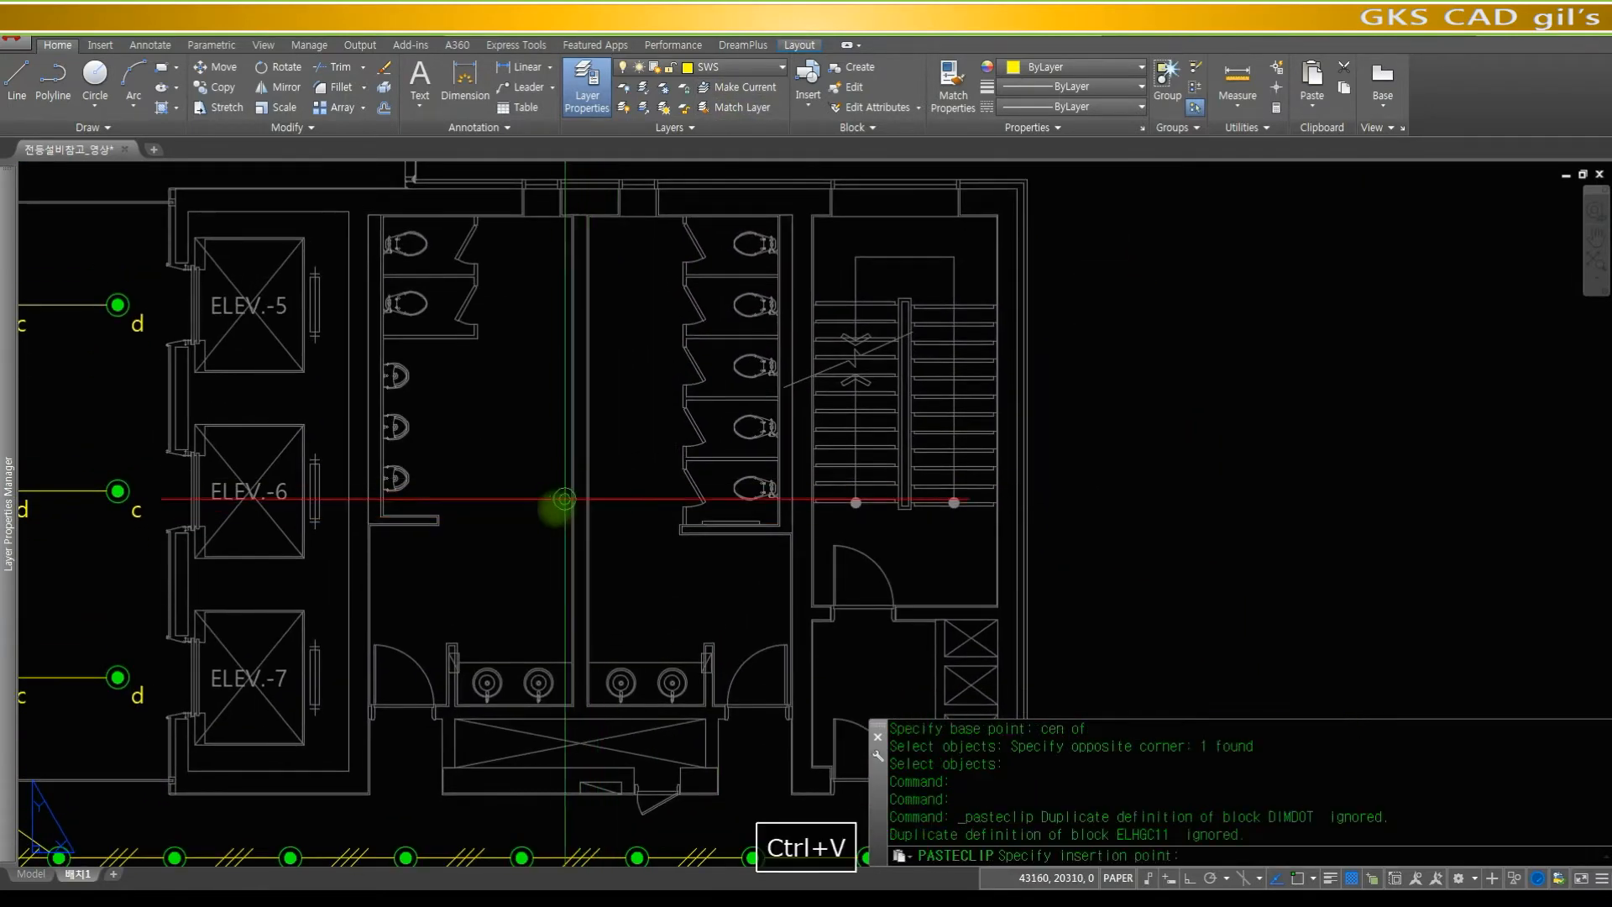
left_click(522, 563)
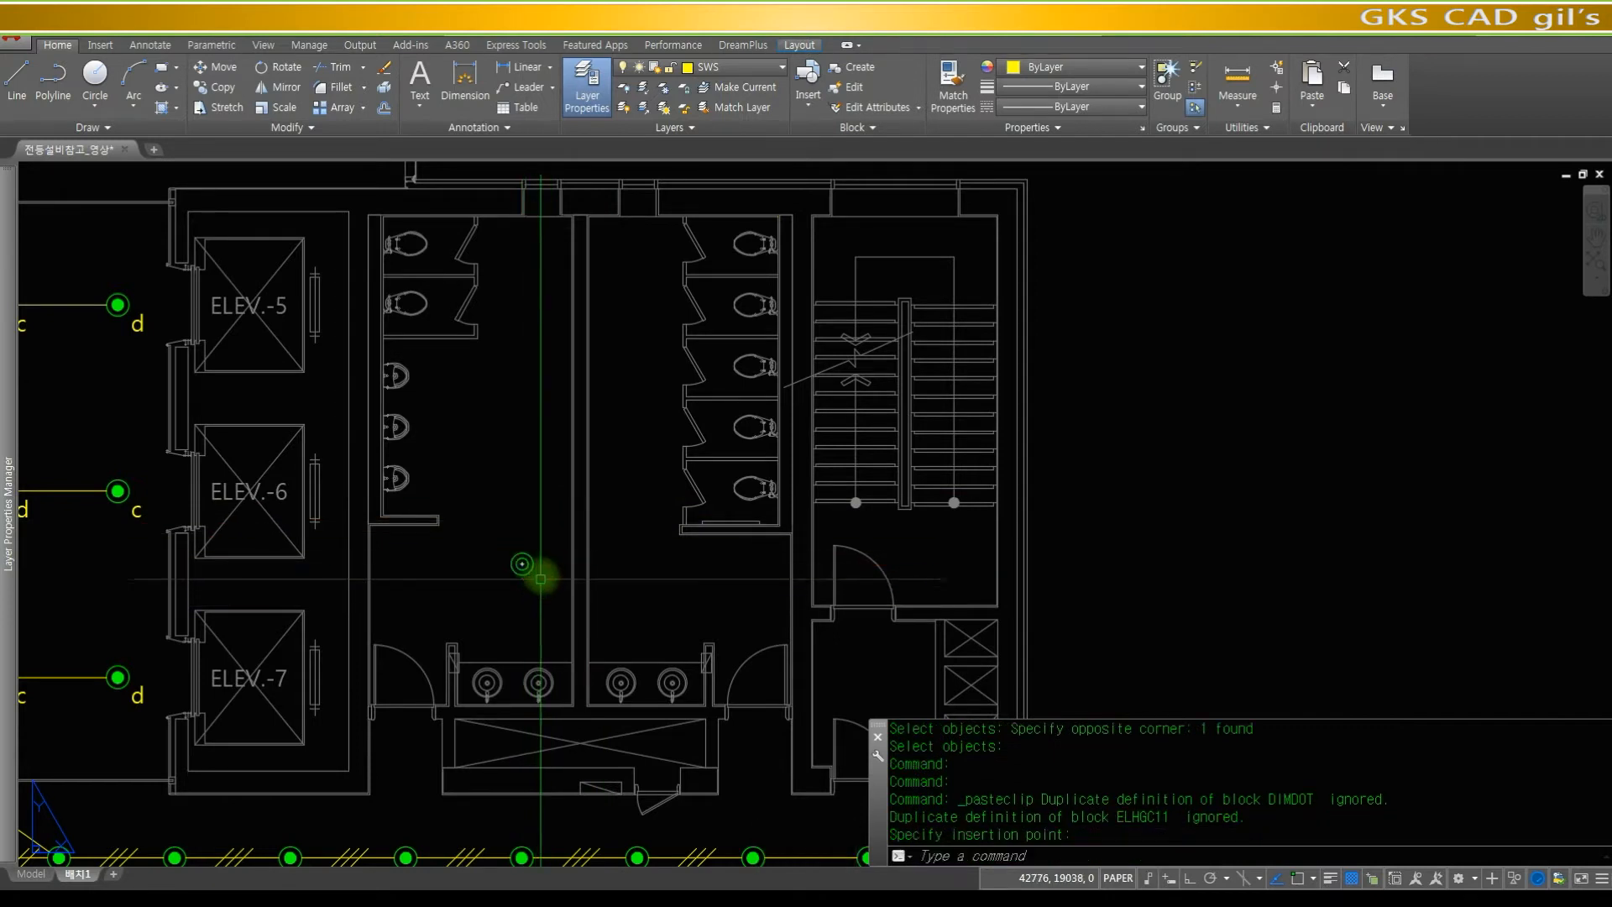
middle_click_drag(557, 468, 571, 498)
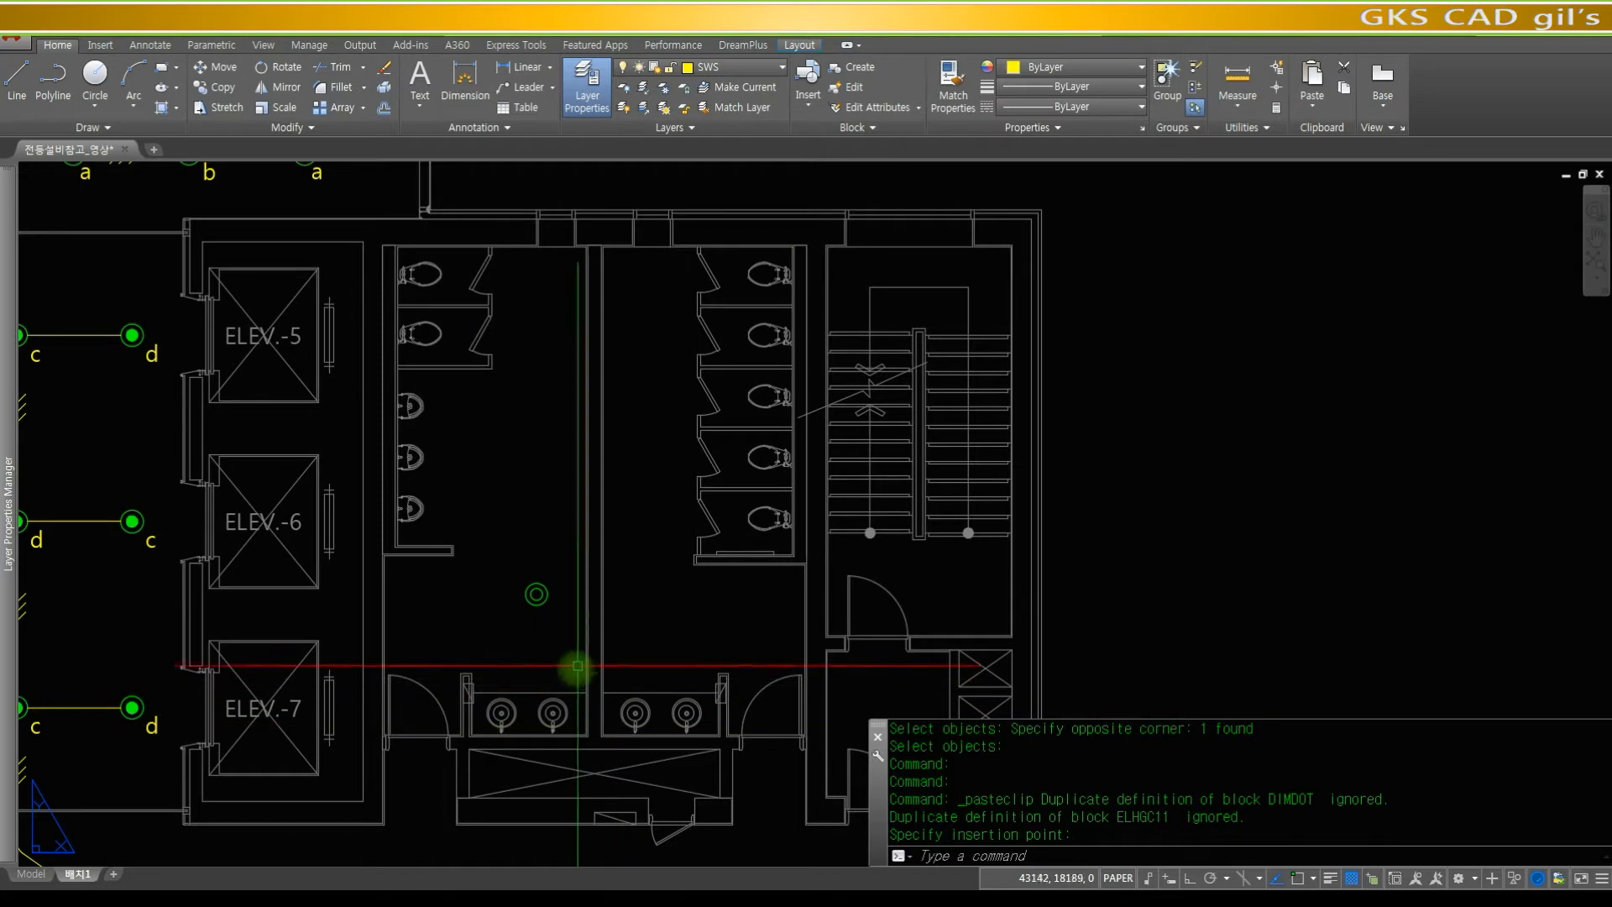
mouse_move(565, 704)
middle_mouse_down()
mouse_move(588, 588)
mouse_move(557, 425)
middle_mouse_up()
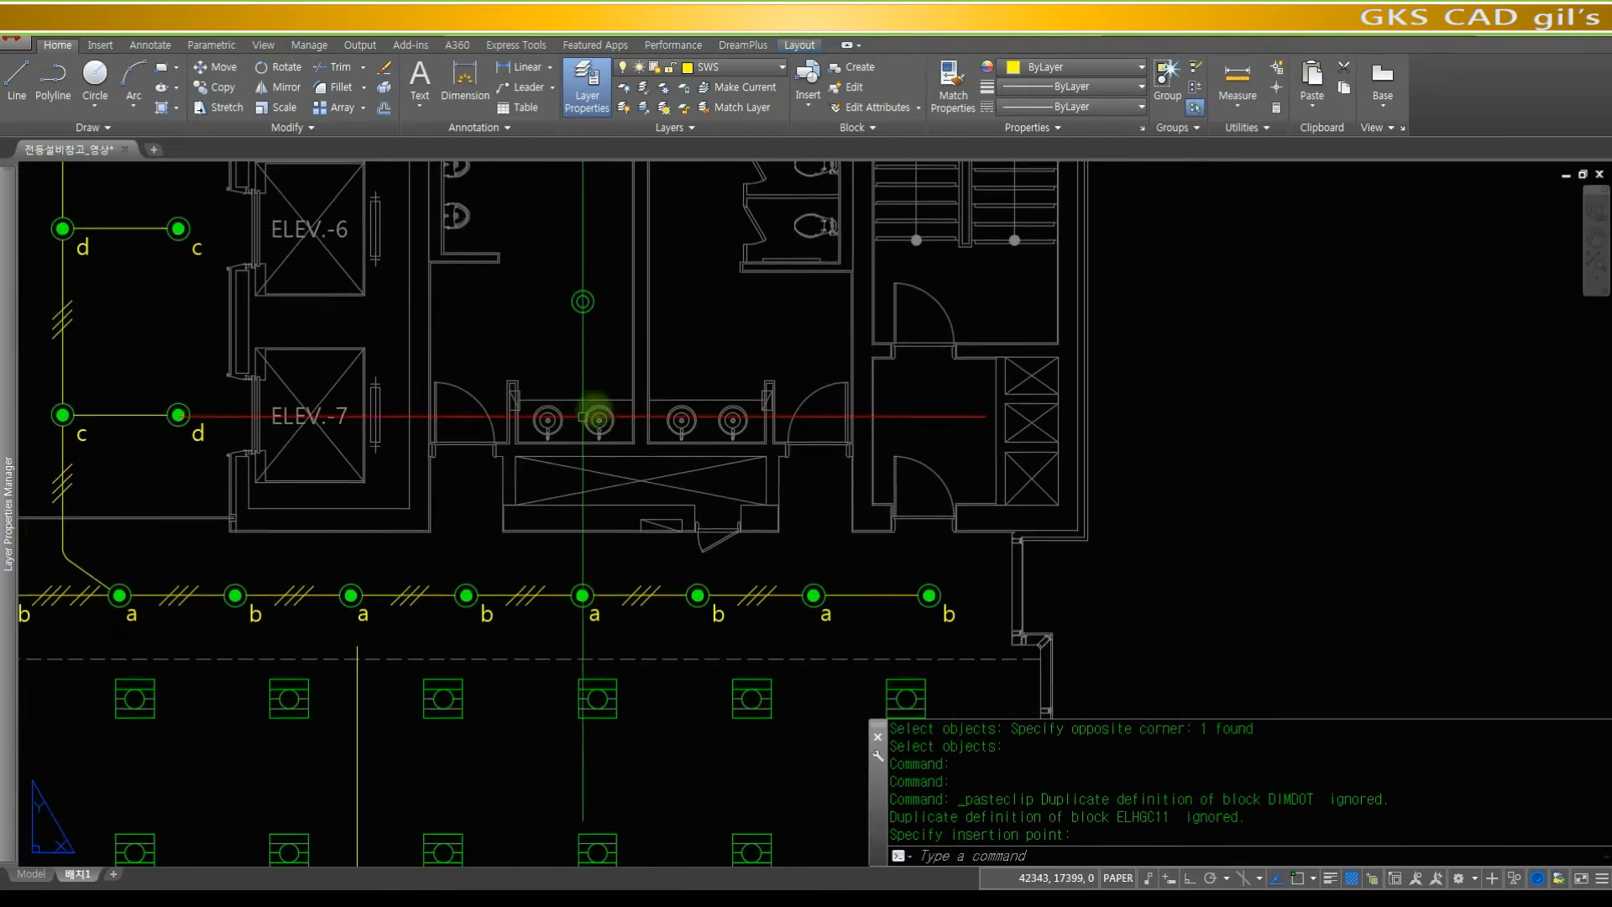
middle_click_drag(539, 504, 550, 609)
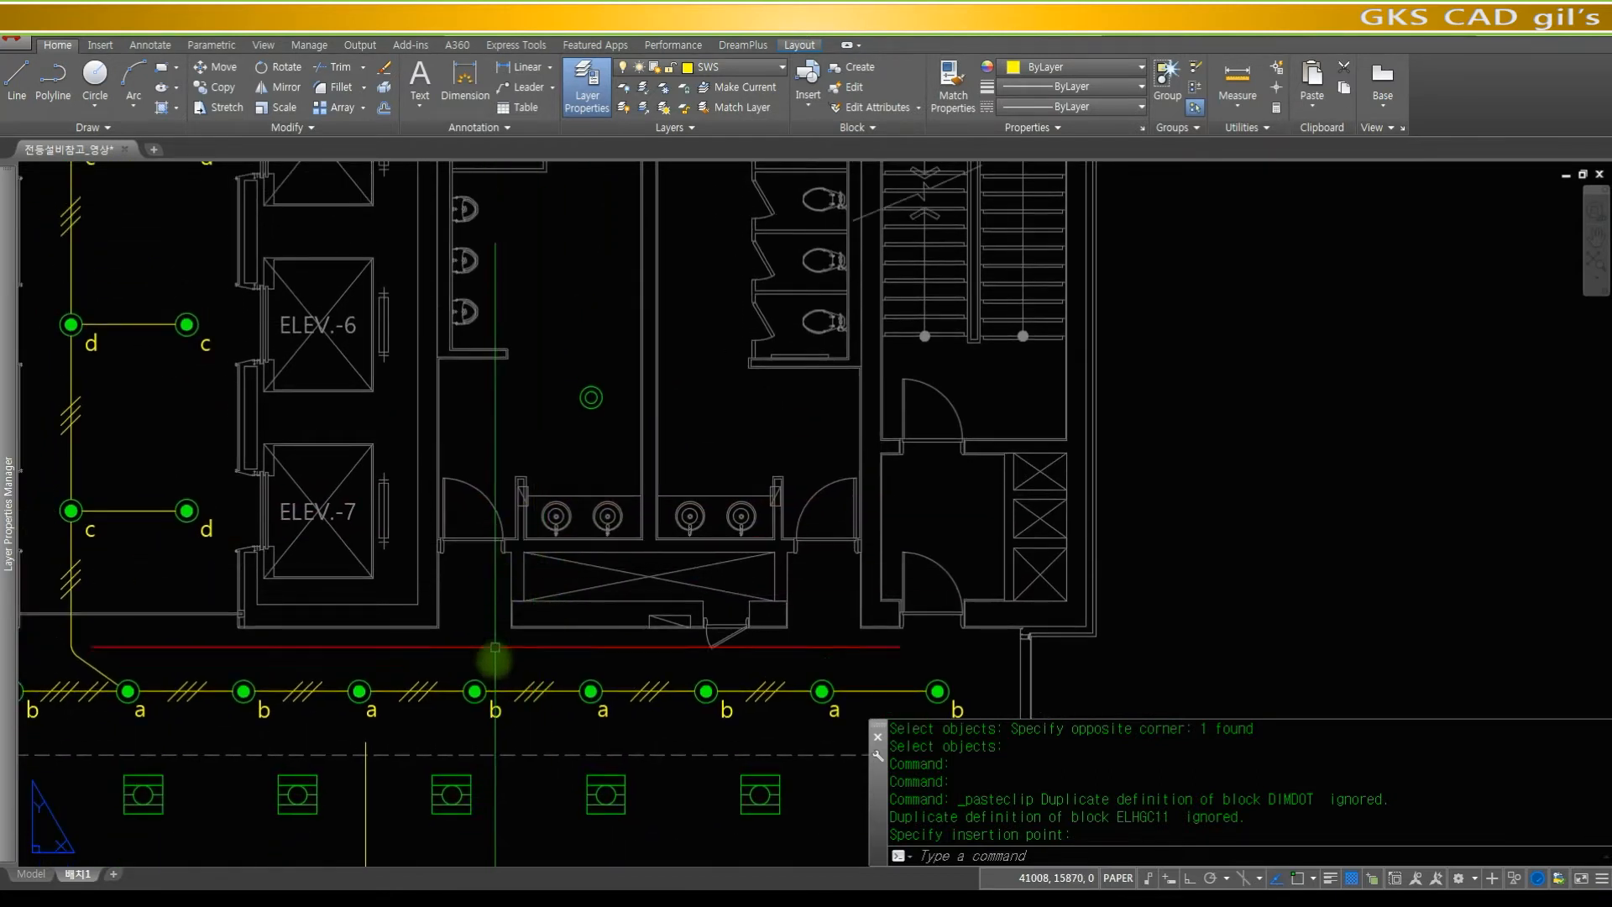
mouse_move(479, 509)
middle_mouse_down()
mouse_move(484, 613)
mouse_move(448, 613)
middle_mouse_up()
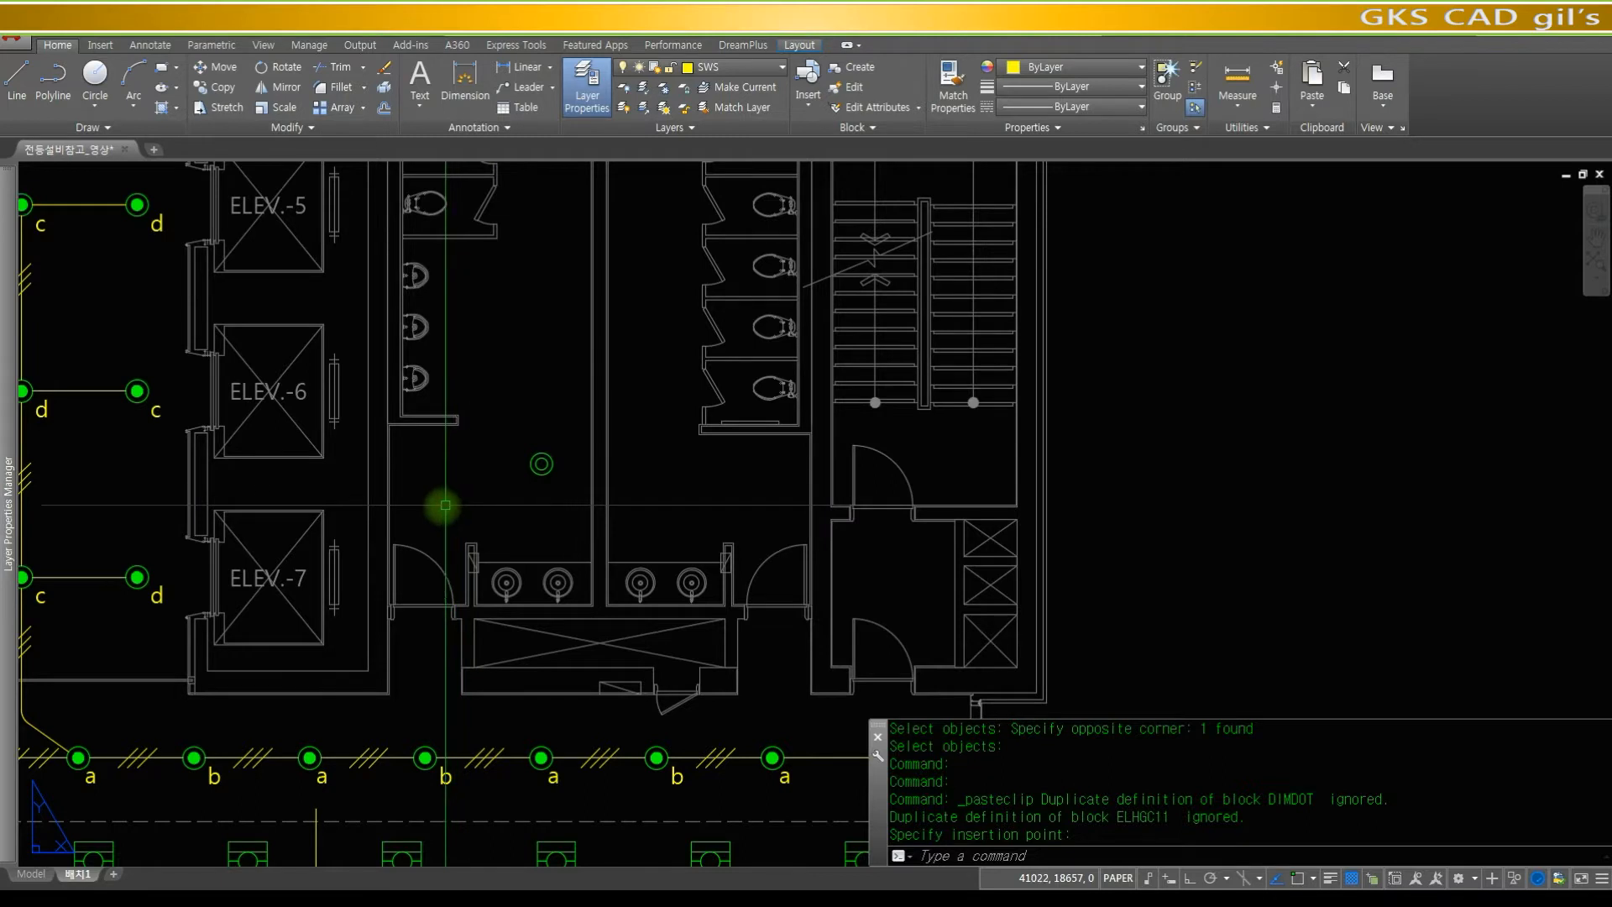
- Draw a diagonal line across the left restroom's upper toilet stall, from its lower-left corner to its upper-right corner
middle_click_drag(475, 496, 461, 560)
scroll(450, 566, "down", 2)
scroll(471, 552, "up", 2)
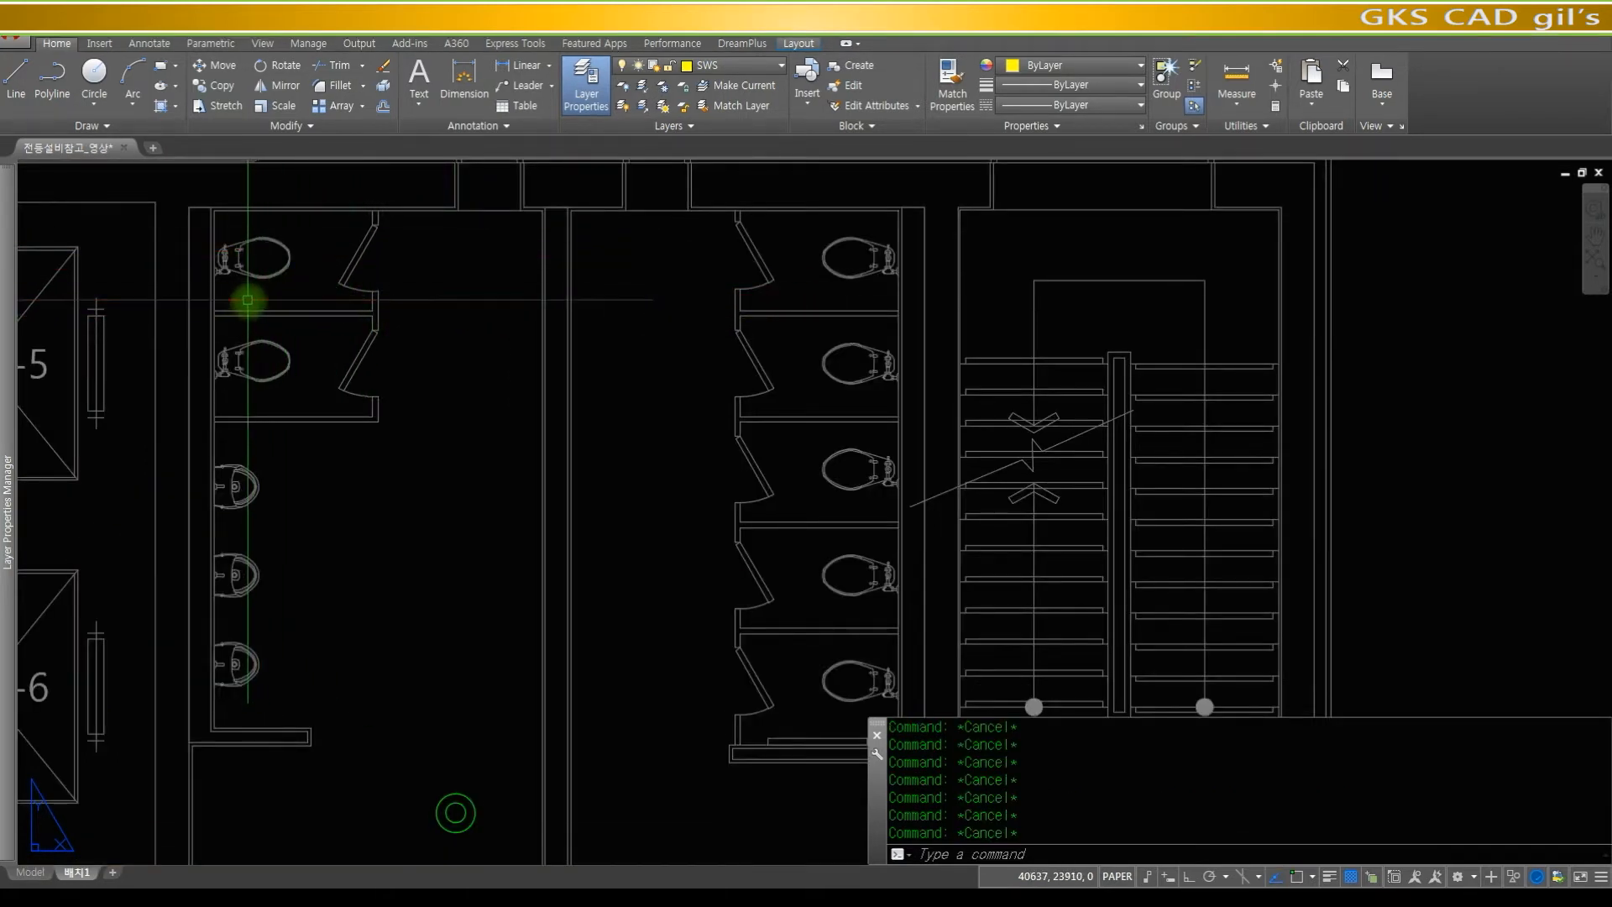
type("line")
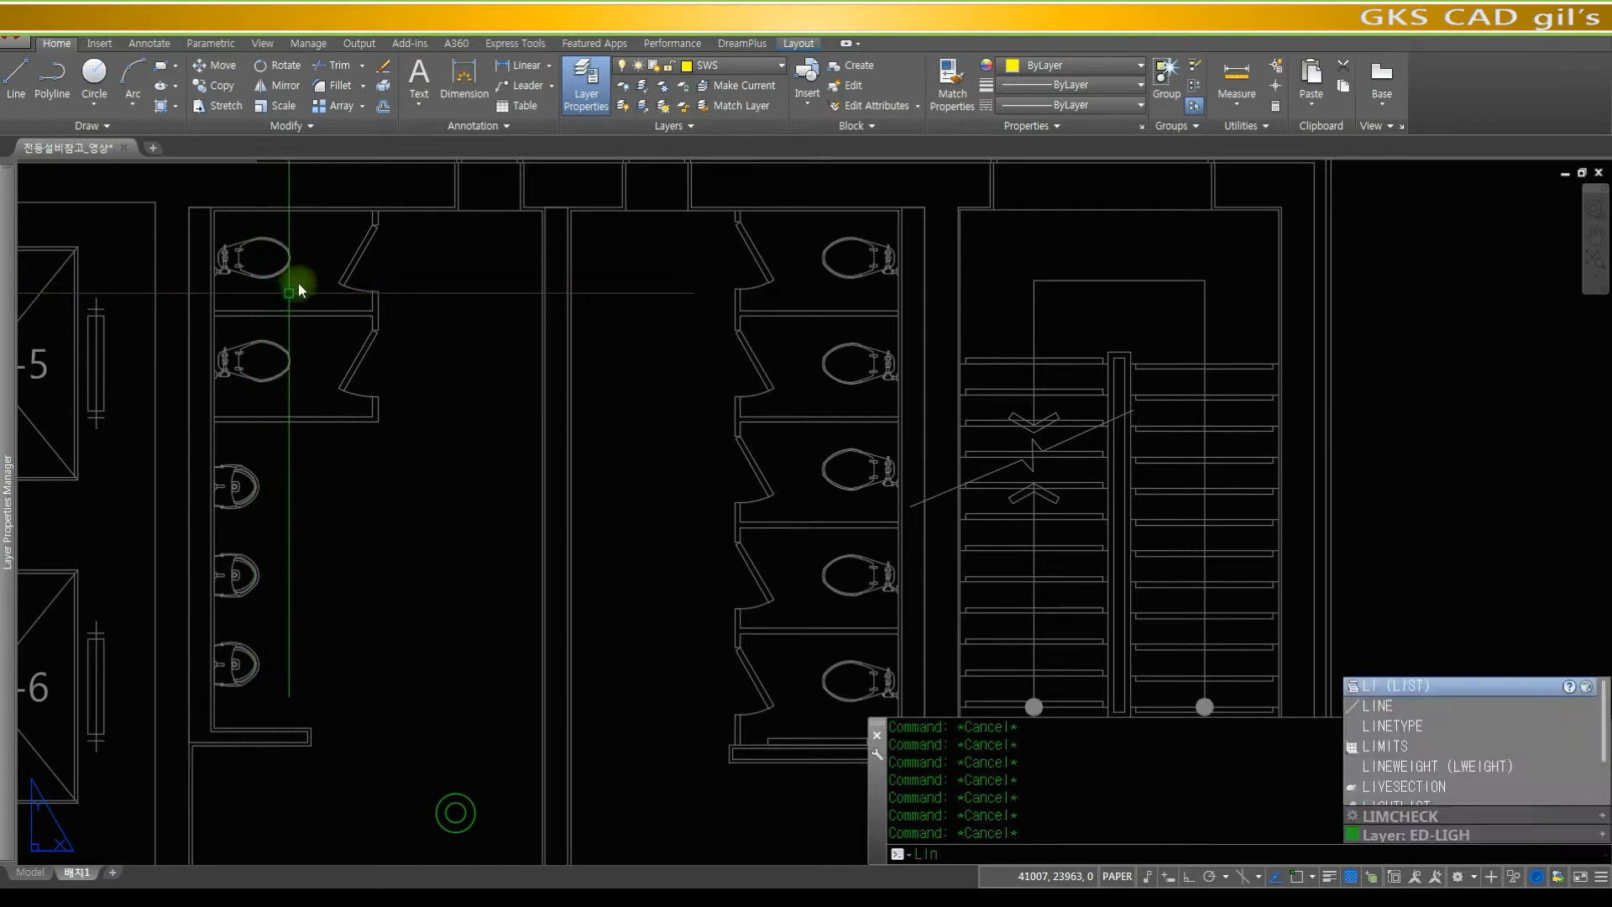
key("space")
type("endf")
key("space")
type("end")
key("space")
left_click(219, 309)
type("end")
key("space")
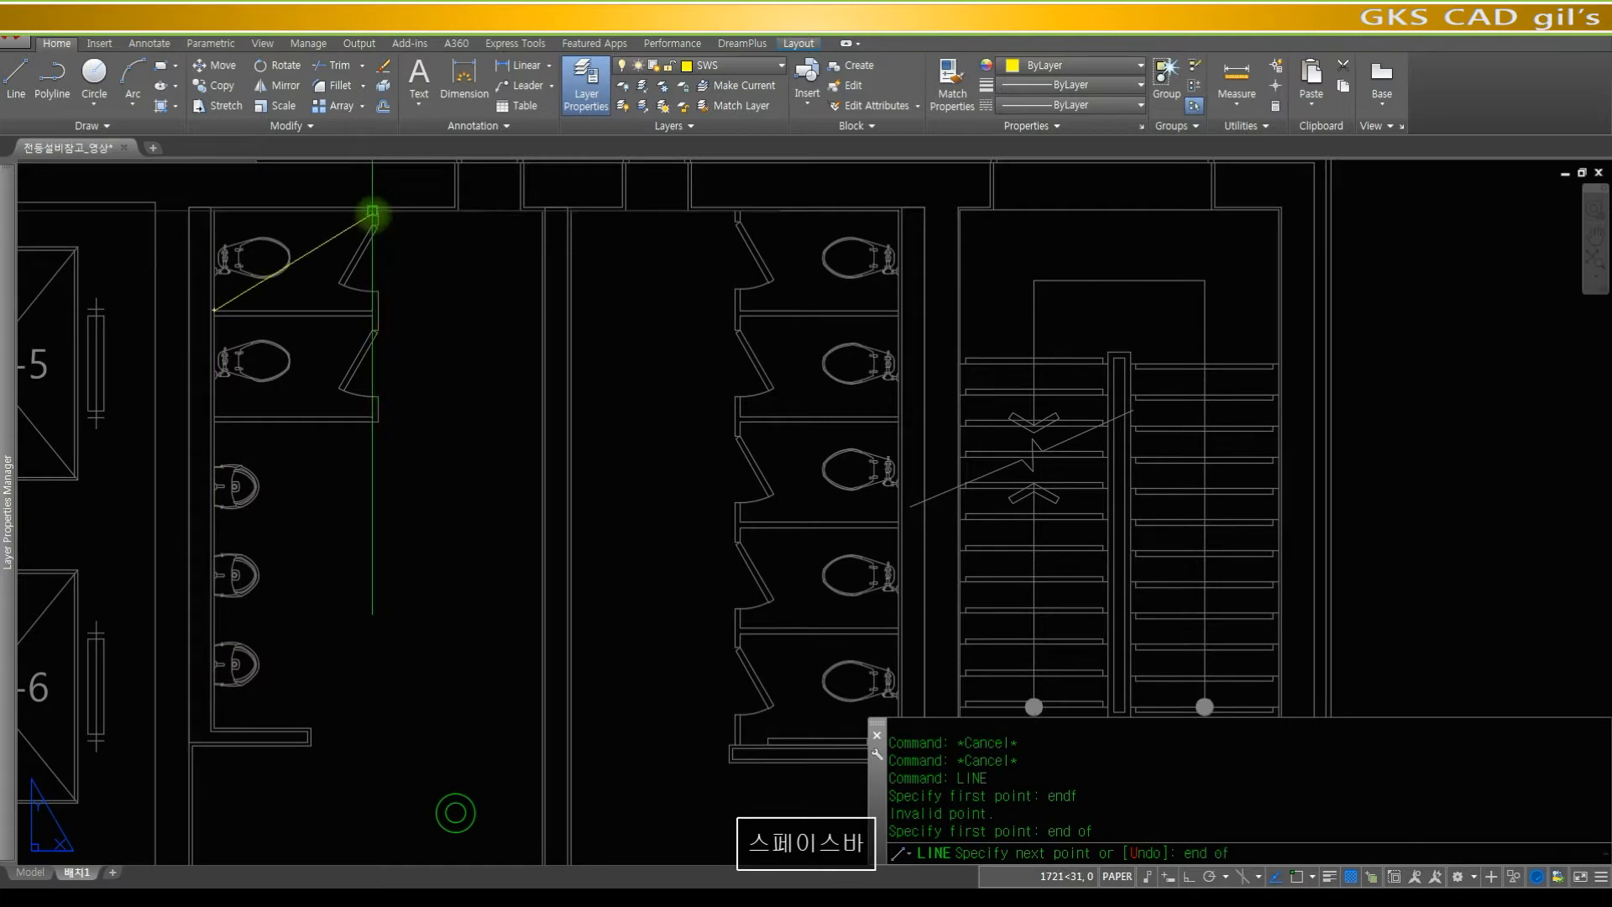
left_click(372, 213)
key("space")
- Draw a matching diagonal across the left restroom's second toilet stall, from its lower-left to its upper-right corner
key("space")
type("end")
key("space")
left_click(215, 415)
type("end")
key("space")
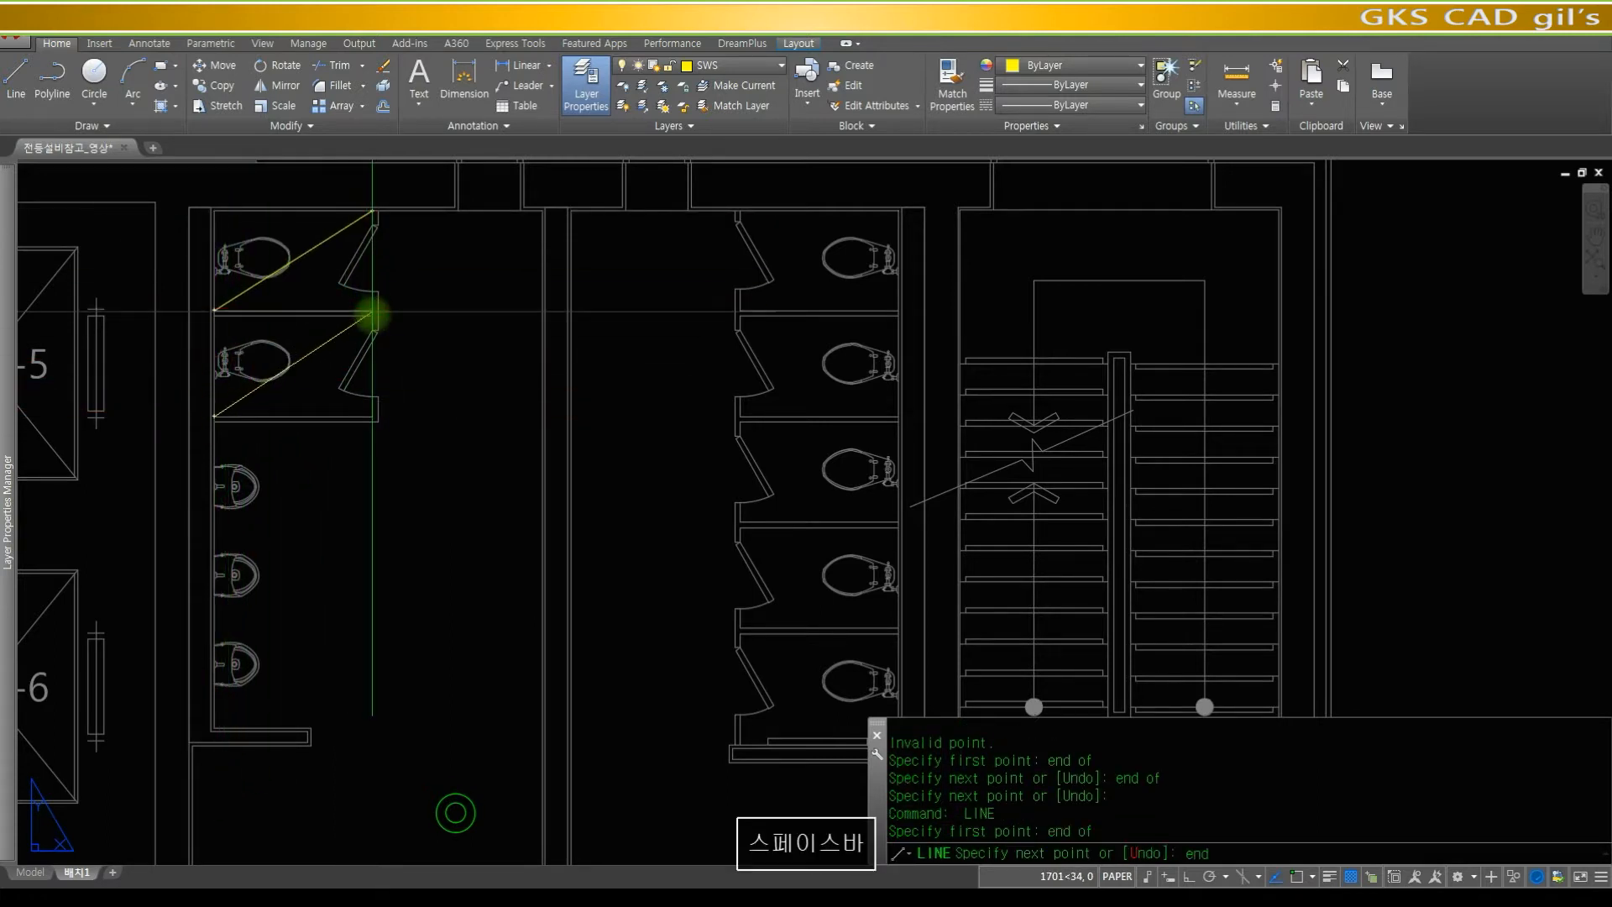
left_click(372, 316)
key("space")
- Draw a diagonal line across the right restroom's topmost stall, from its lower-left corner to its upper-right corner
key("space")
type("end")
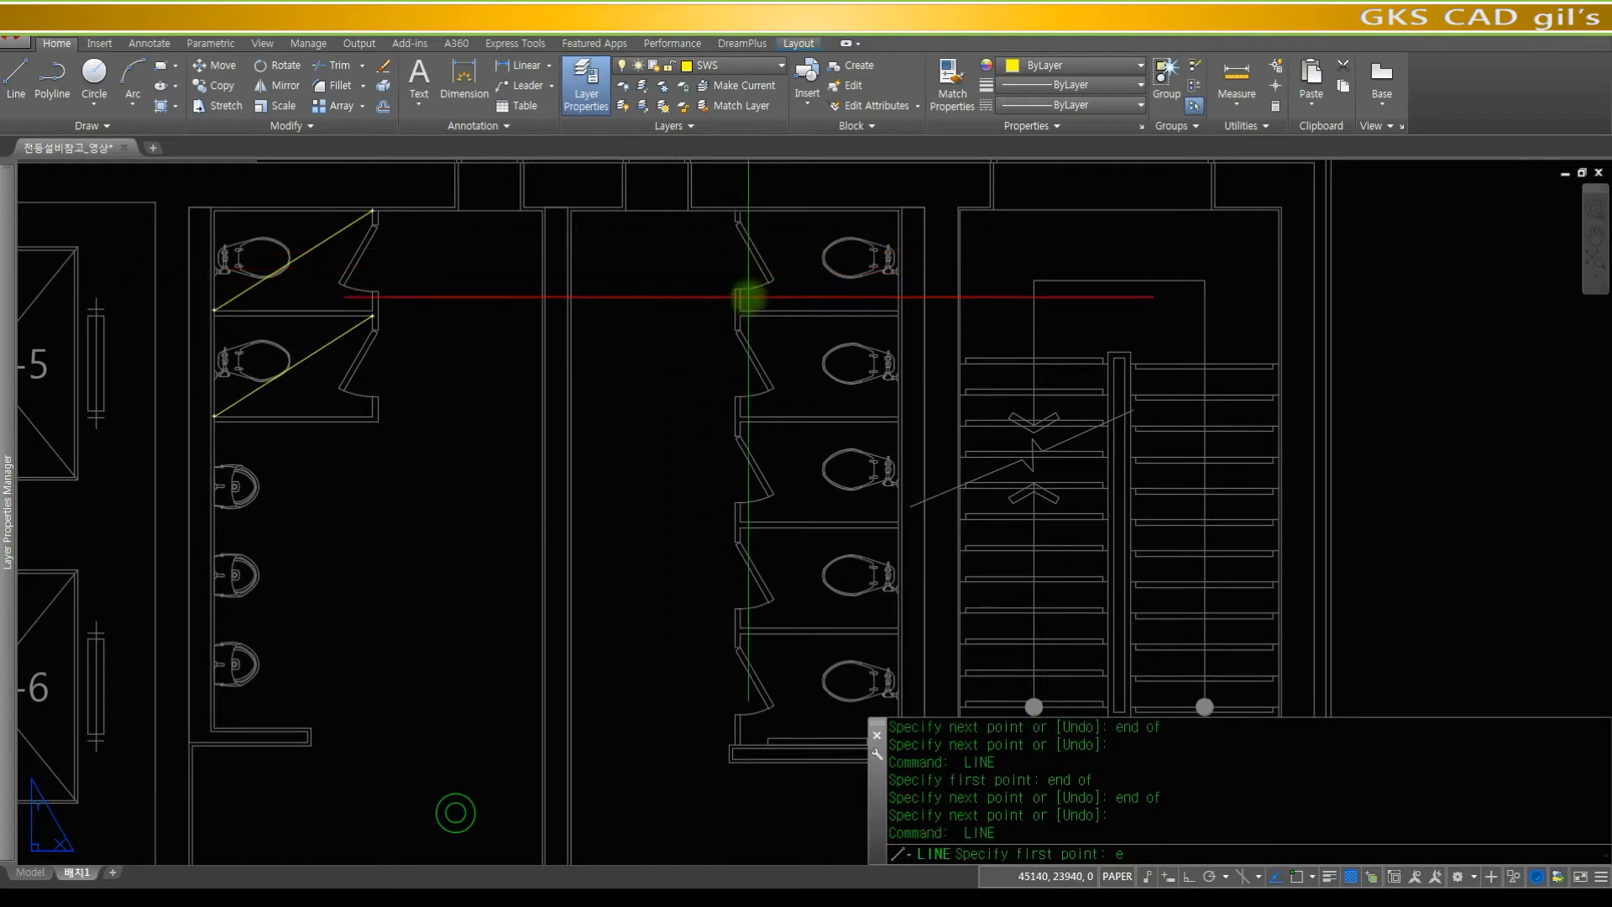
key("space")
left_click(741, 304)
type("end")
key("space")
left_click(898, 214)
key("space")
- Draw a corner-to-corner diagonal across the right restroom's second stall from the top, rising to the right
key("space")
type("end")
key("space")
left_click(740, 414)
type("end")
key("space")
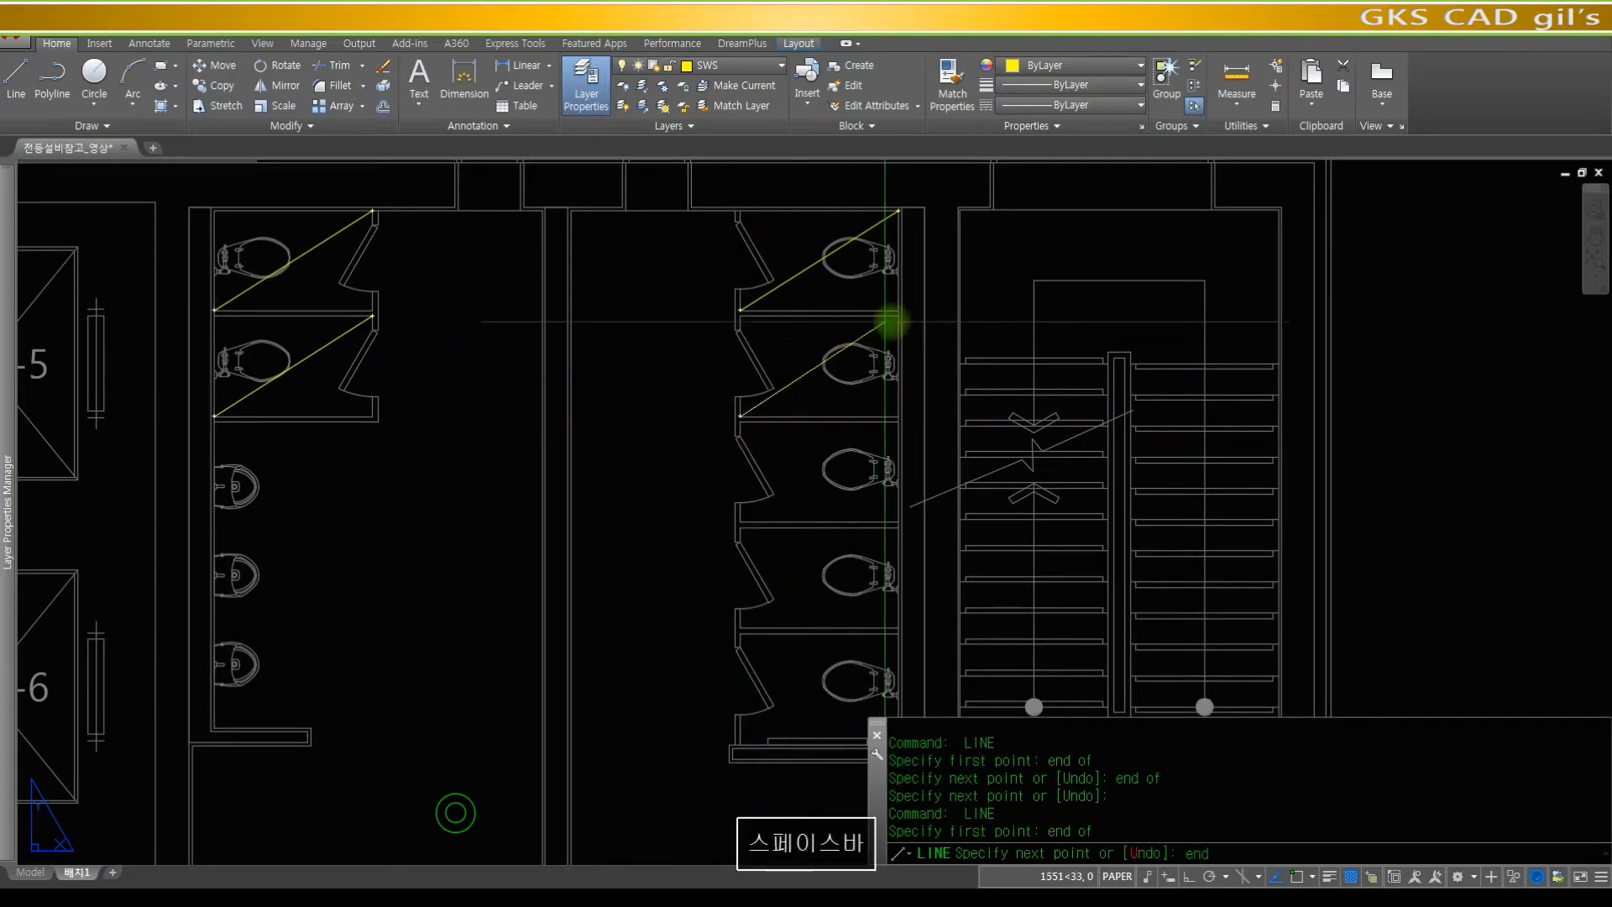
left_click(897, 319)
key("space")
- Draw a corner-to-corner diagonal across the right restroom's middle stall, rising to the right
key("space")
type("e")
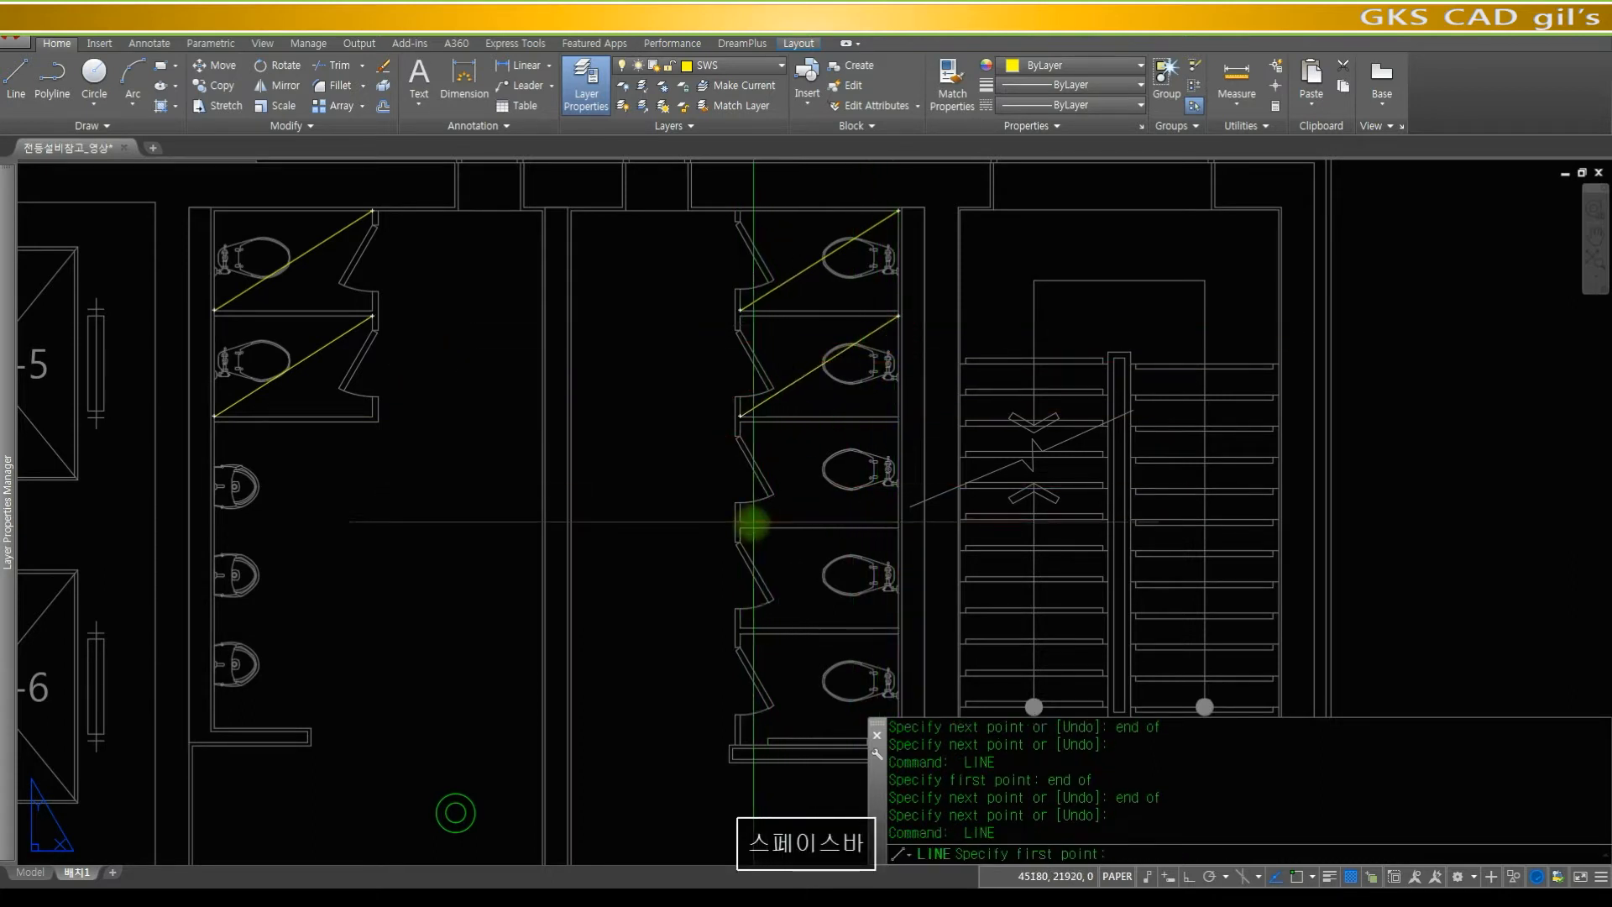
type("nd")
key("space")
left_click(742, 523)
type("end")
key("space")
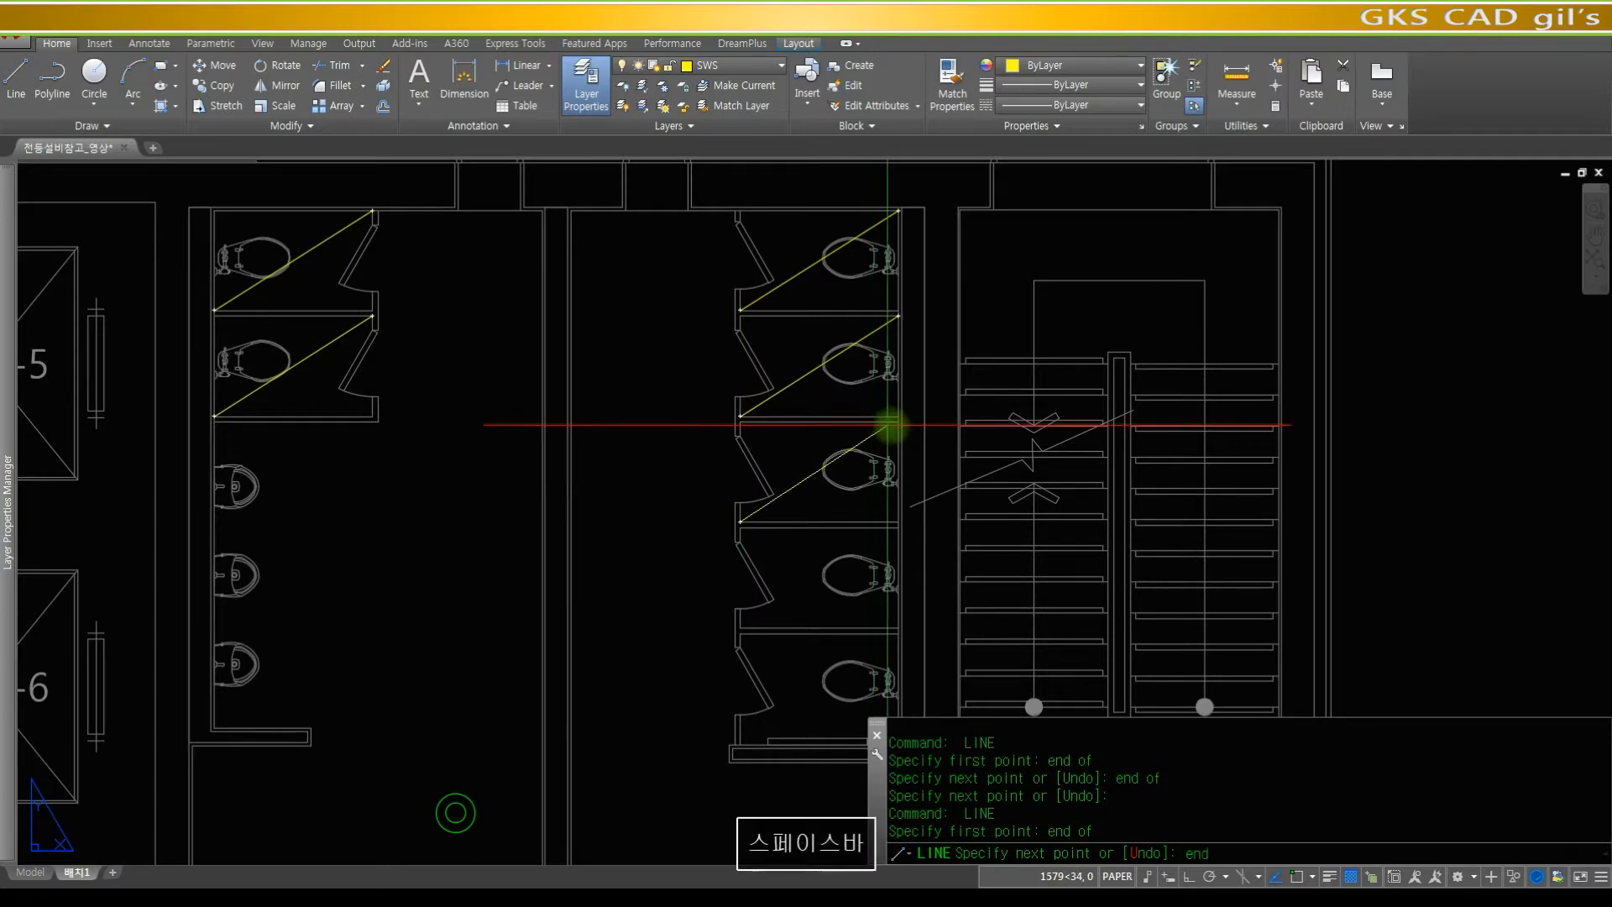
left_click(898, 422)
key("space")
- Draw a corner-to-corner diagonal across the right restroom's fourth stall from the top, rising to the right
key("space")
type("end")
key("space")
left_click(740, 633)
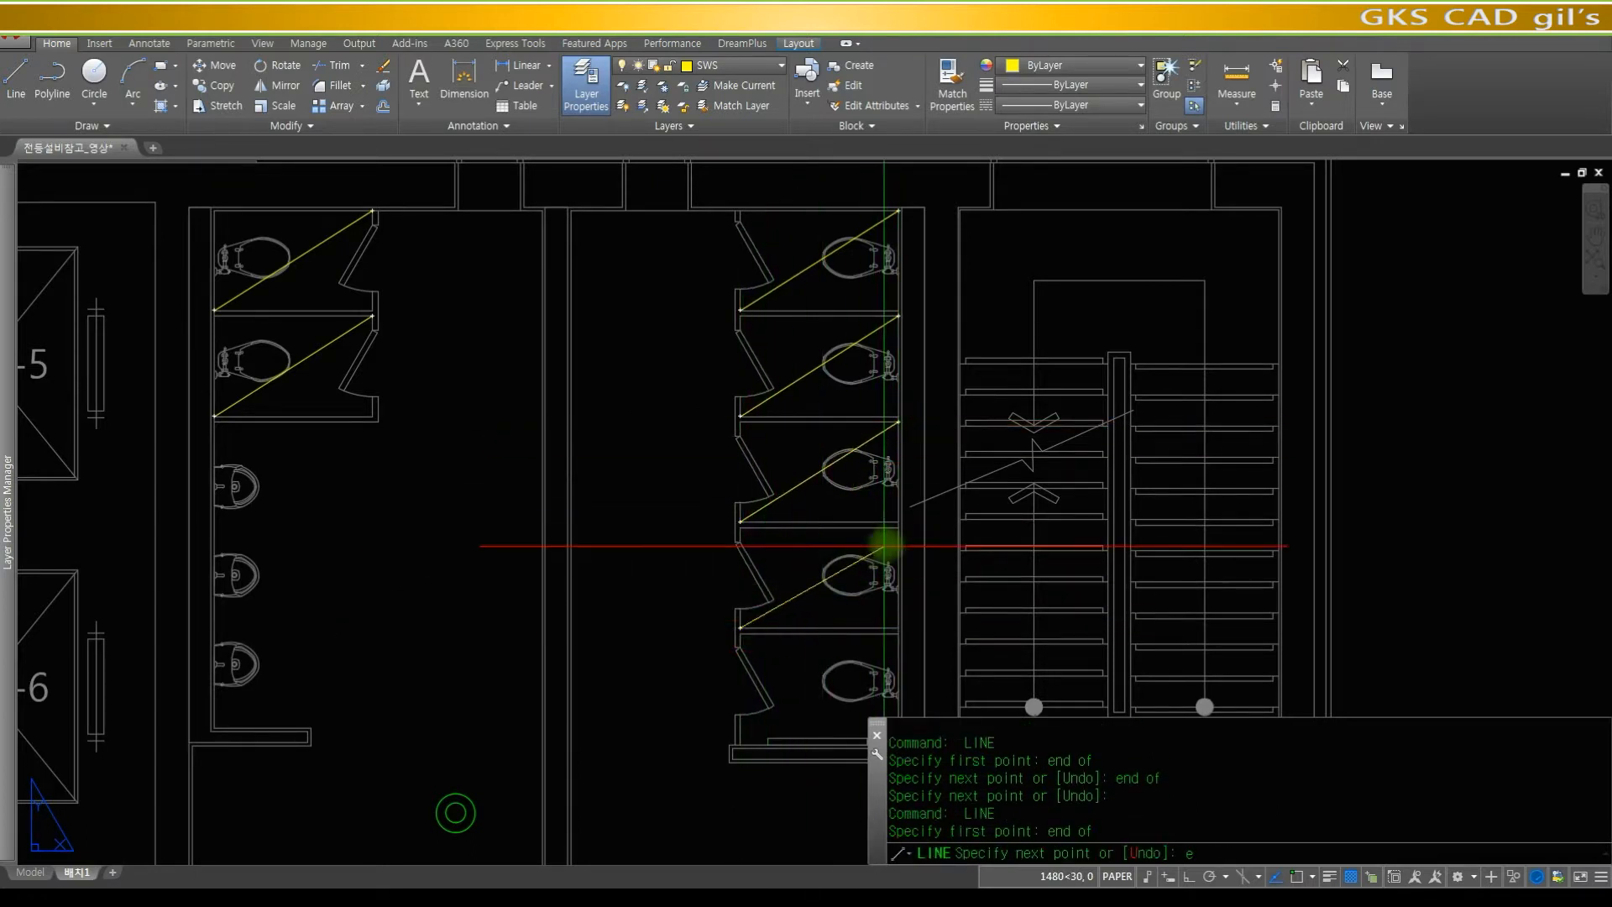
type("end")
key("space")
left_click(895, 534)
key("space")
- Draw a corner-to-corner diagonal across the right restroom's bottom stall and end the Line command
key("space")
type("en")
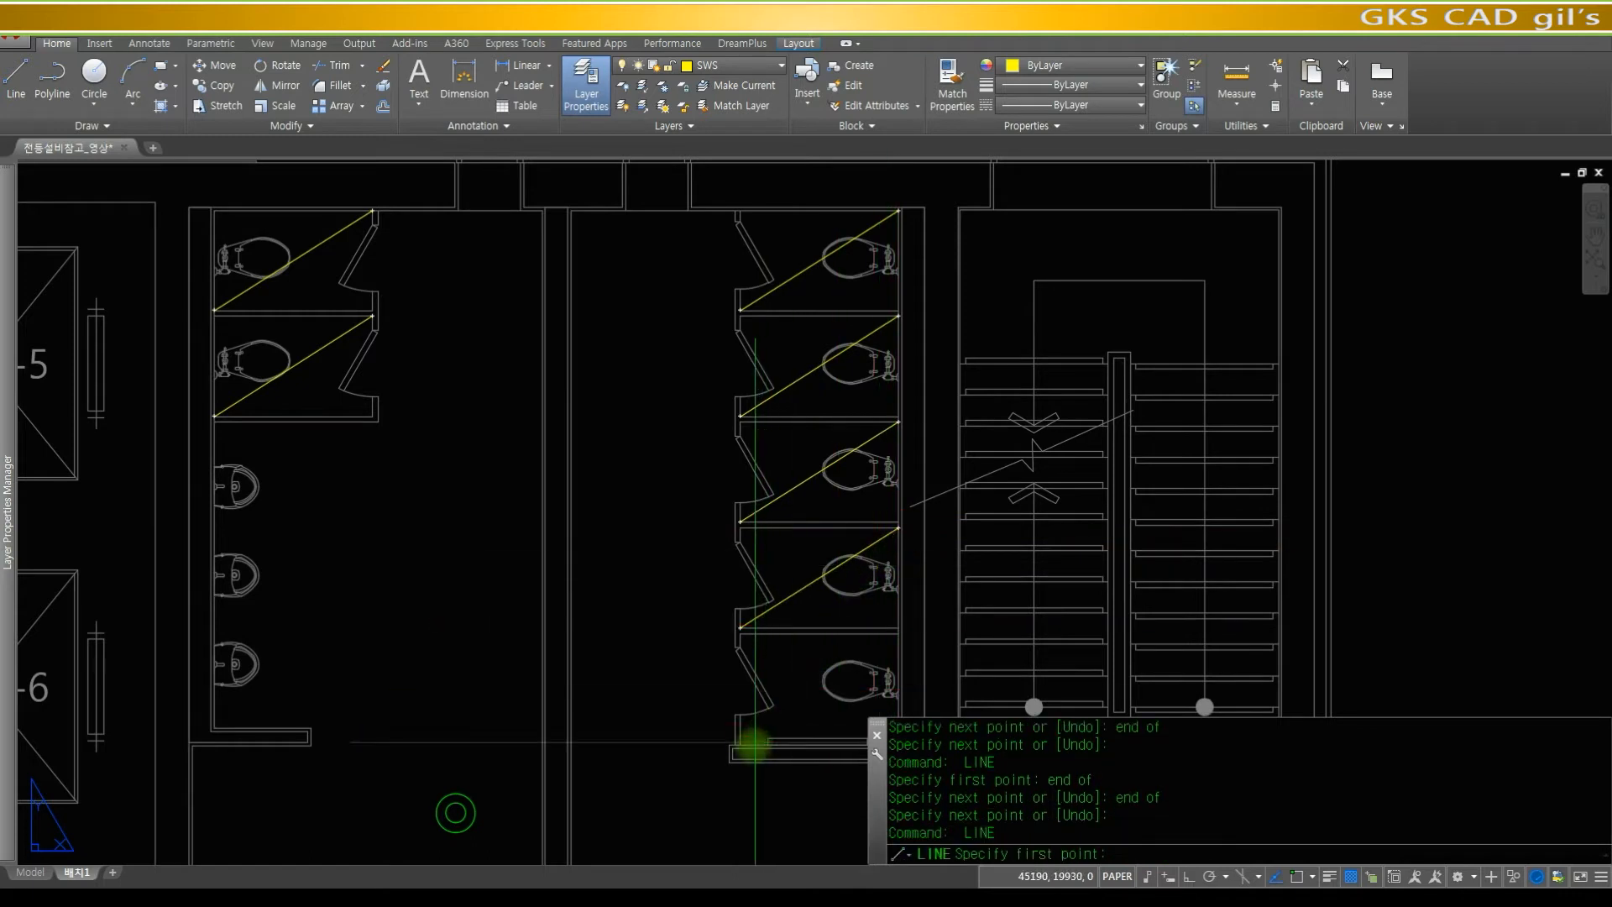
type("d")
key("space")
type("end")
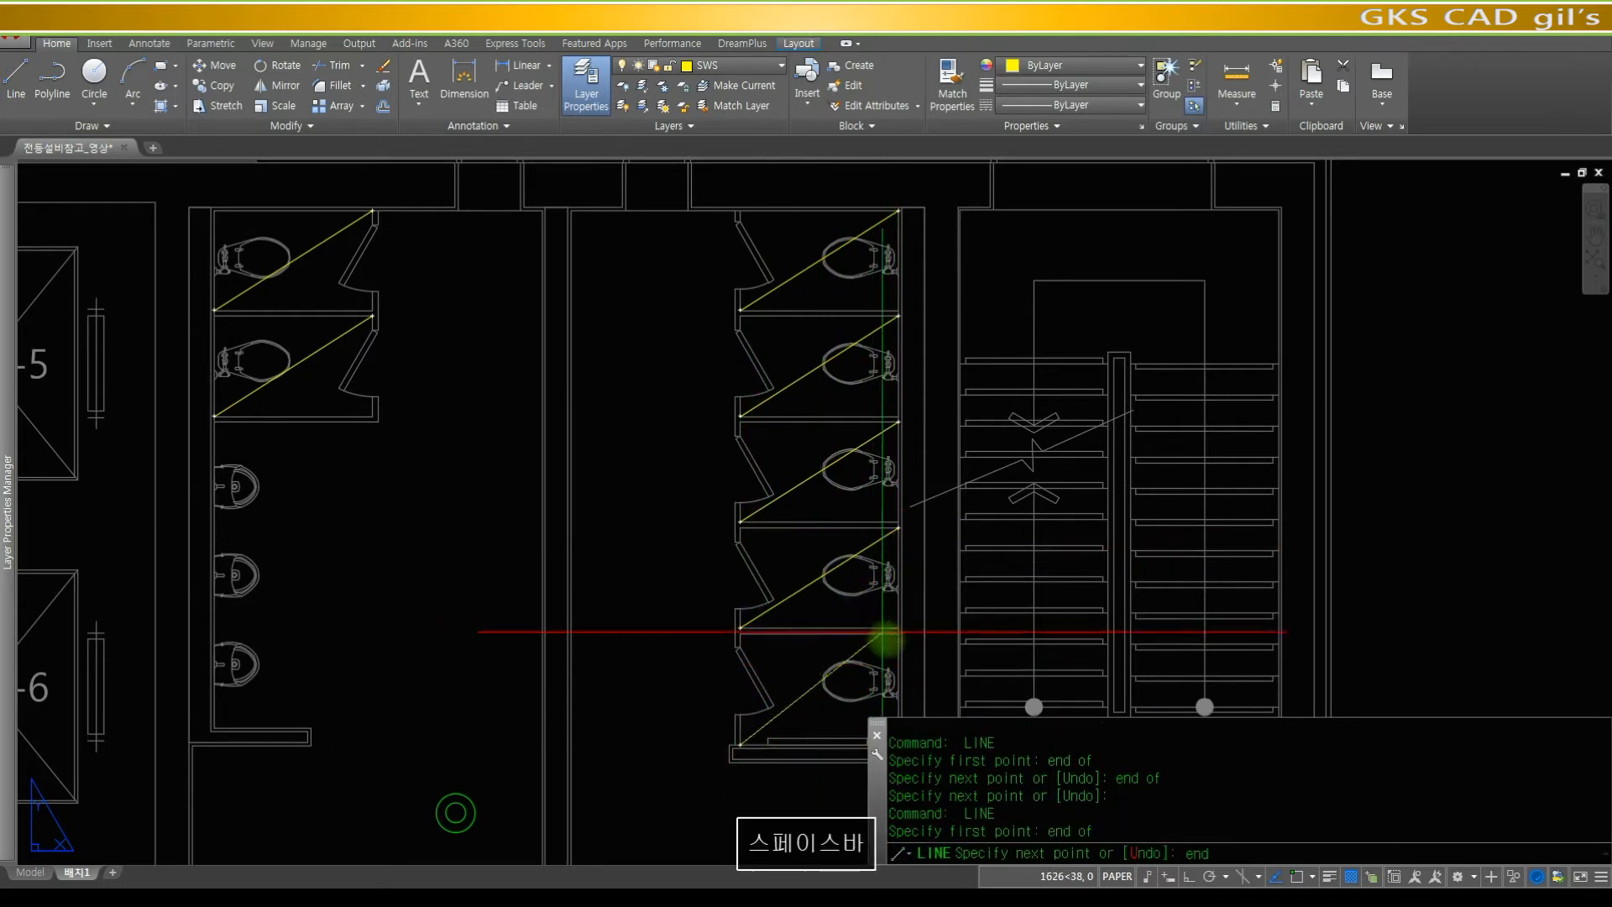
key("Escape")
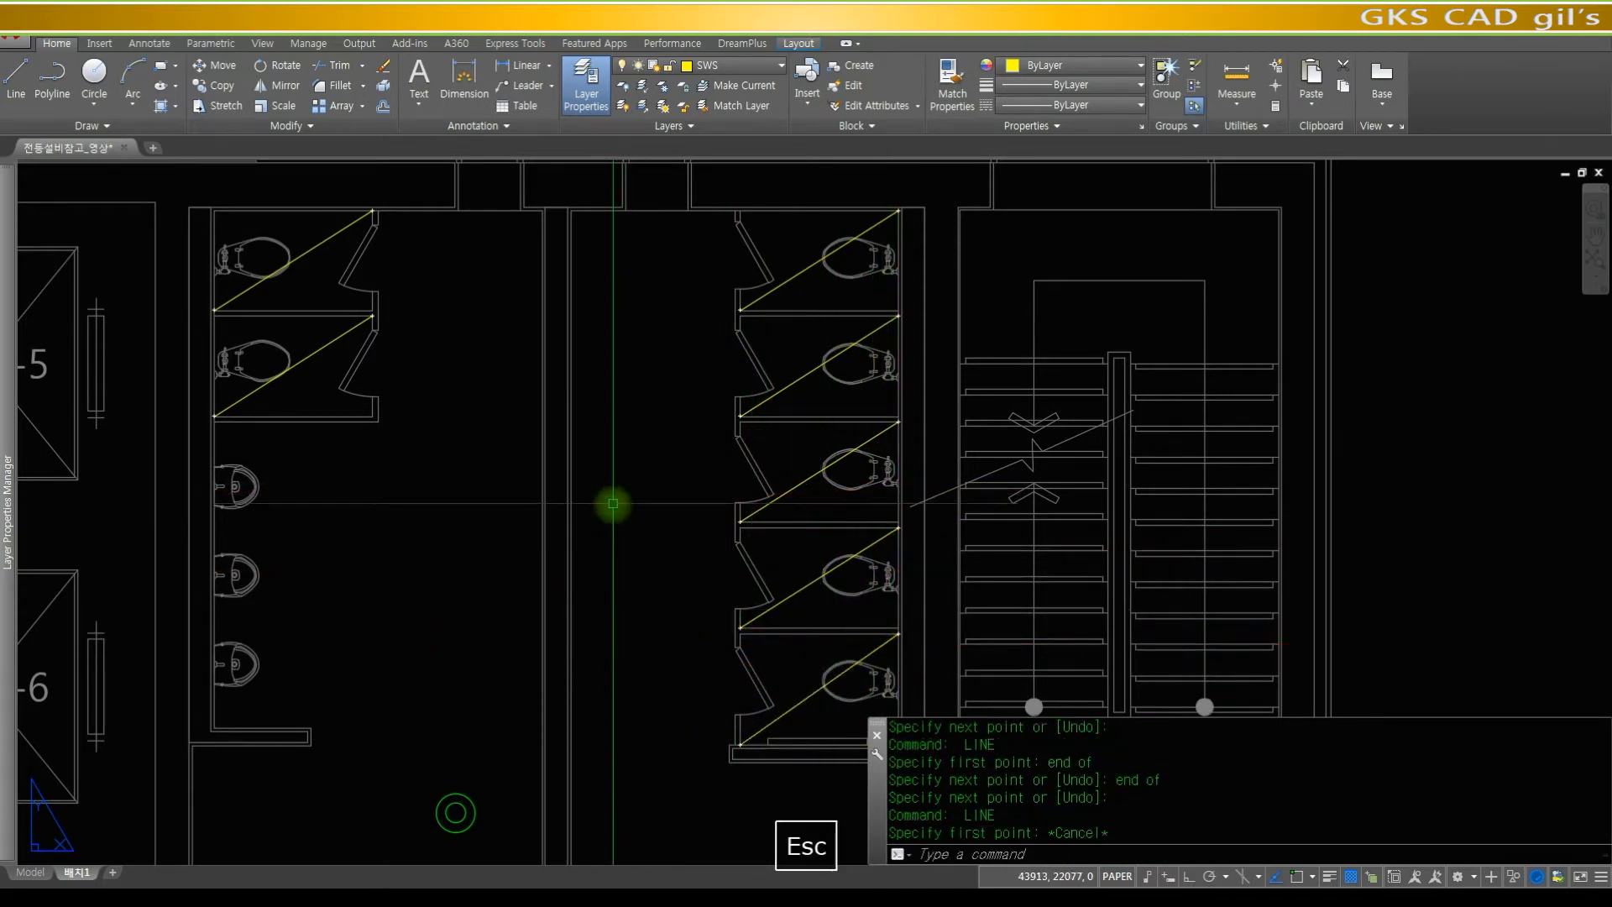
- Draw a horizontal line from the end of the left restroom's urinal partition perpendicular to the central wall
scroll(602, 479, "down", 5)
middle_click_drag(643, 390, 550, 457)
scroll(550, 457, "up", 4)
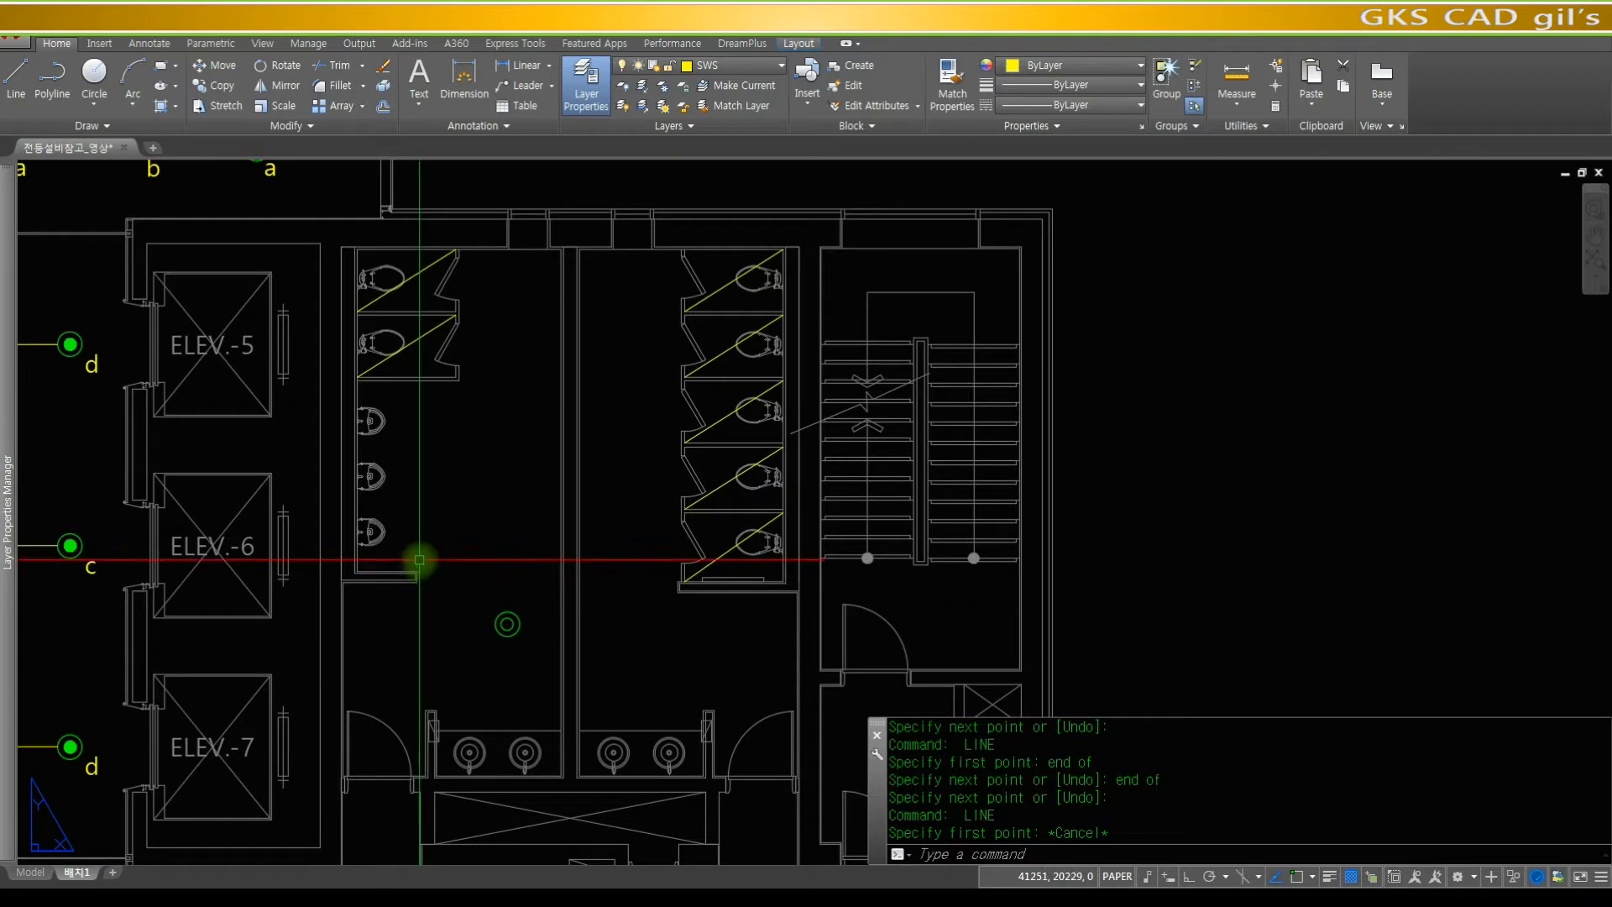
type("line")
key("Return")
type("e")
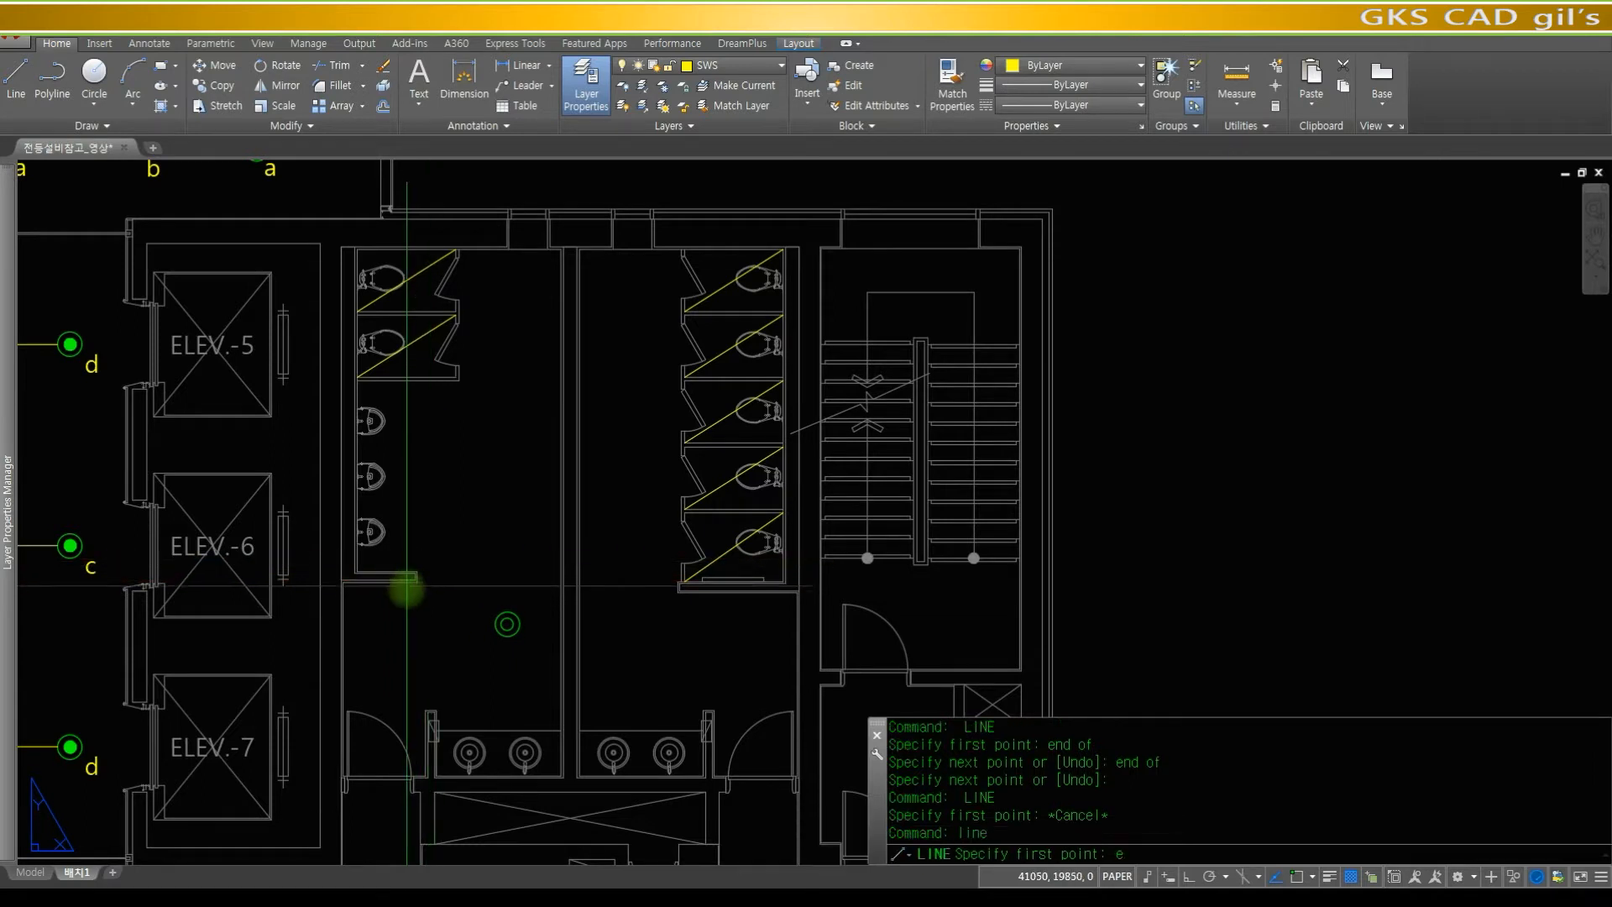
type("nd")
key("Return")
left_click(418, 589)
type("per to")
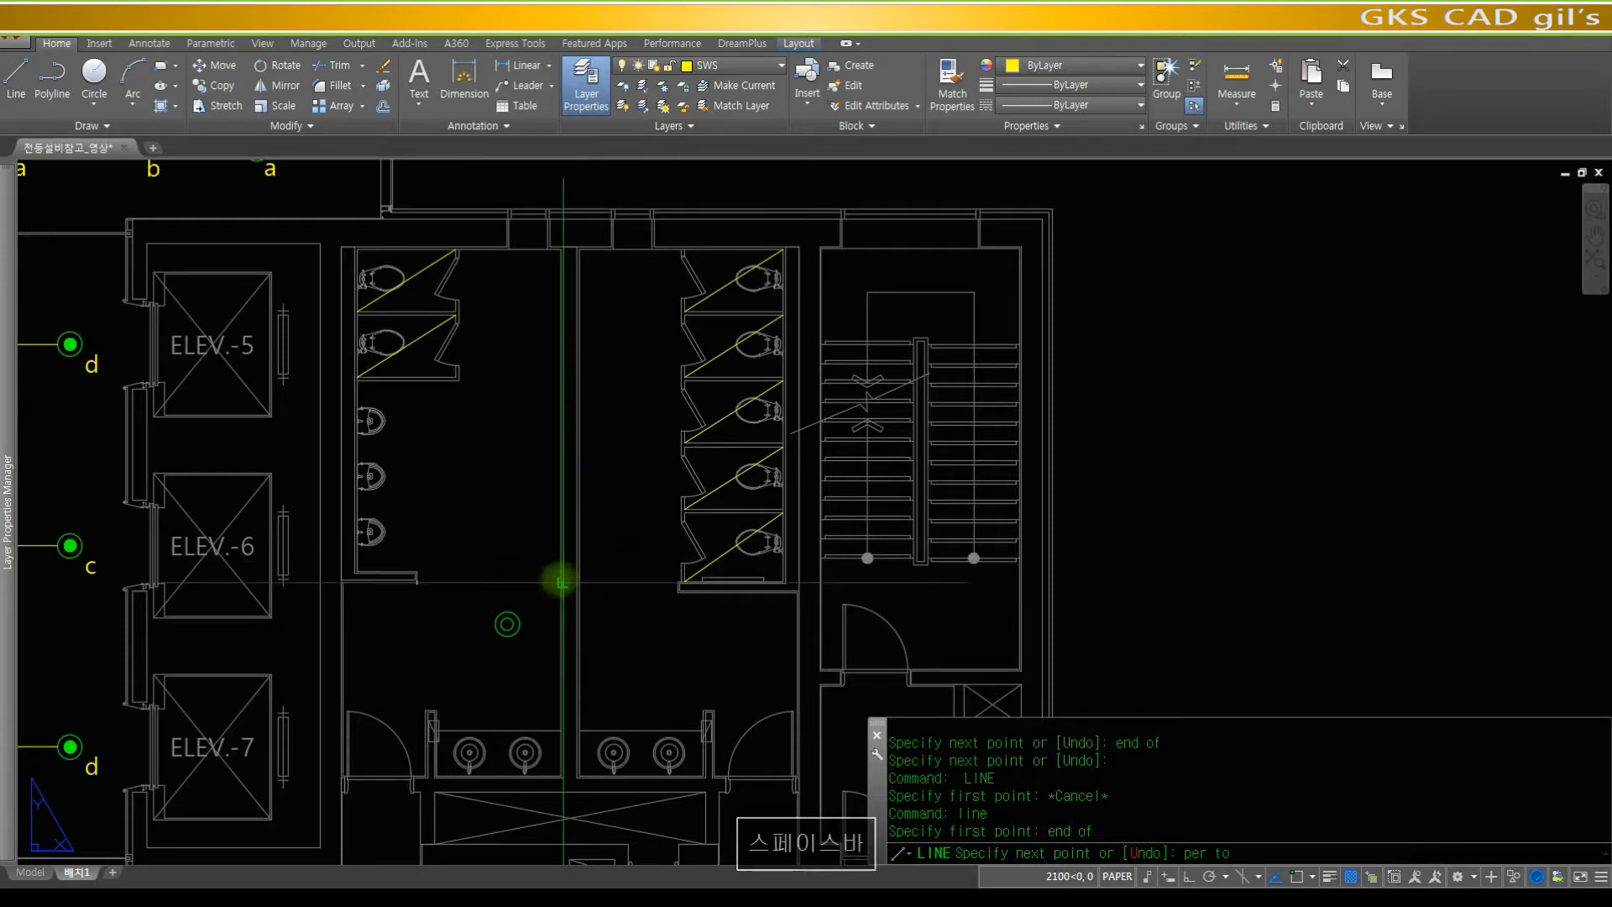
left_click(561, 581)
key("space")
- Draw a line from the lower-left corner of the right restroom's stall partition perpendicular to the central wall
key("space")
type("end")
key("space")
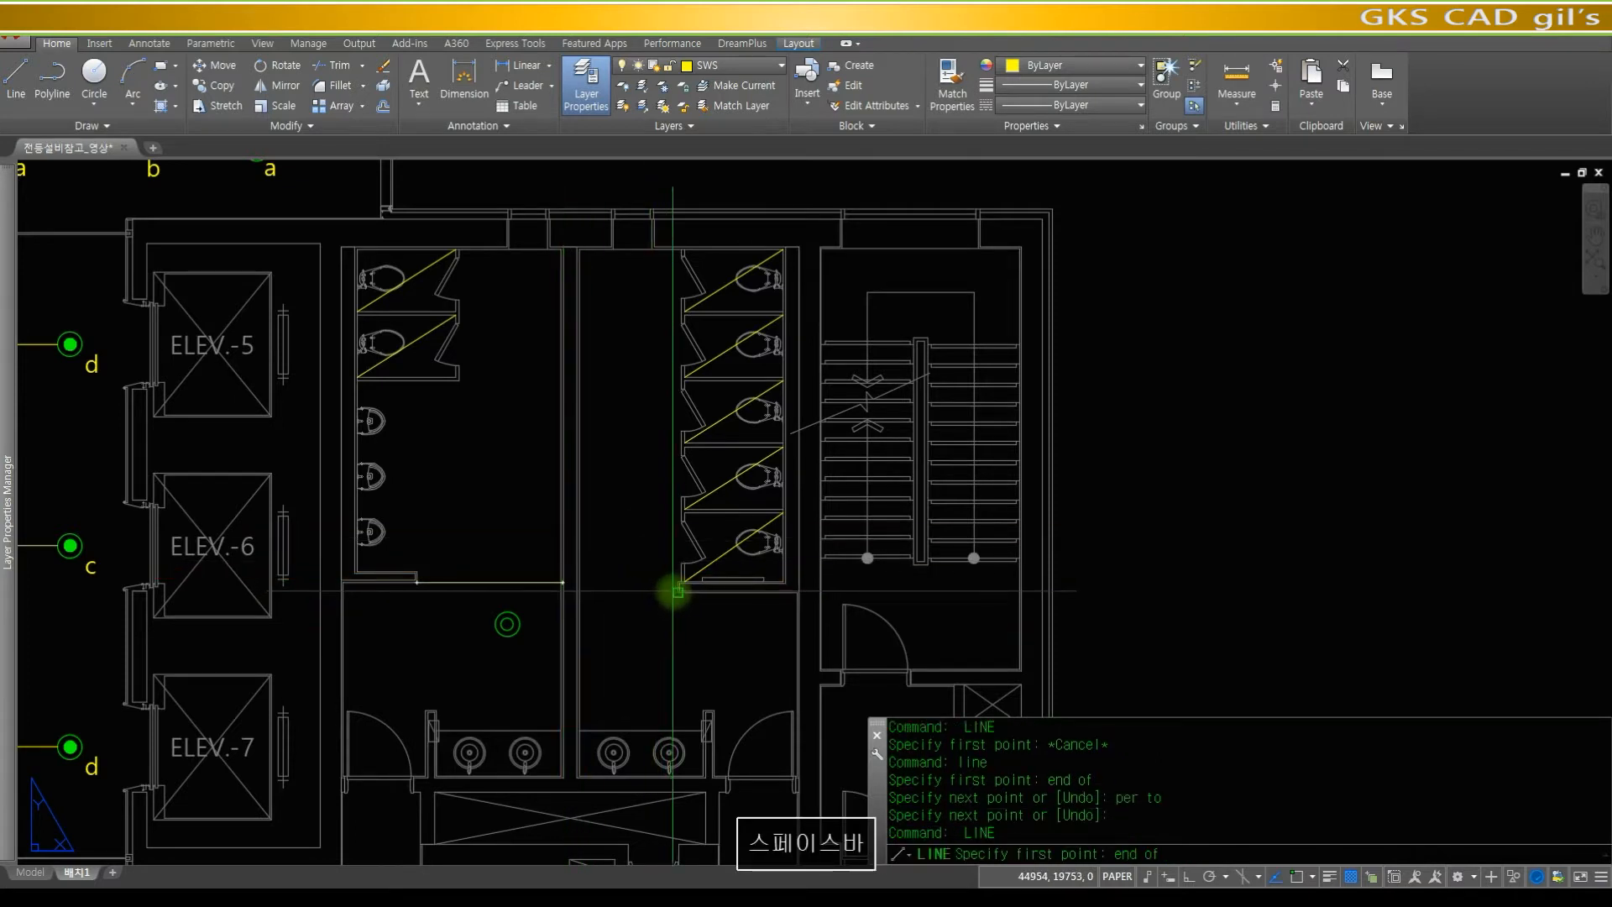
left_click(677, 590)
type("per")
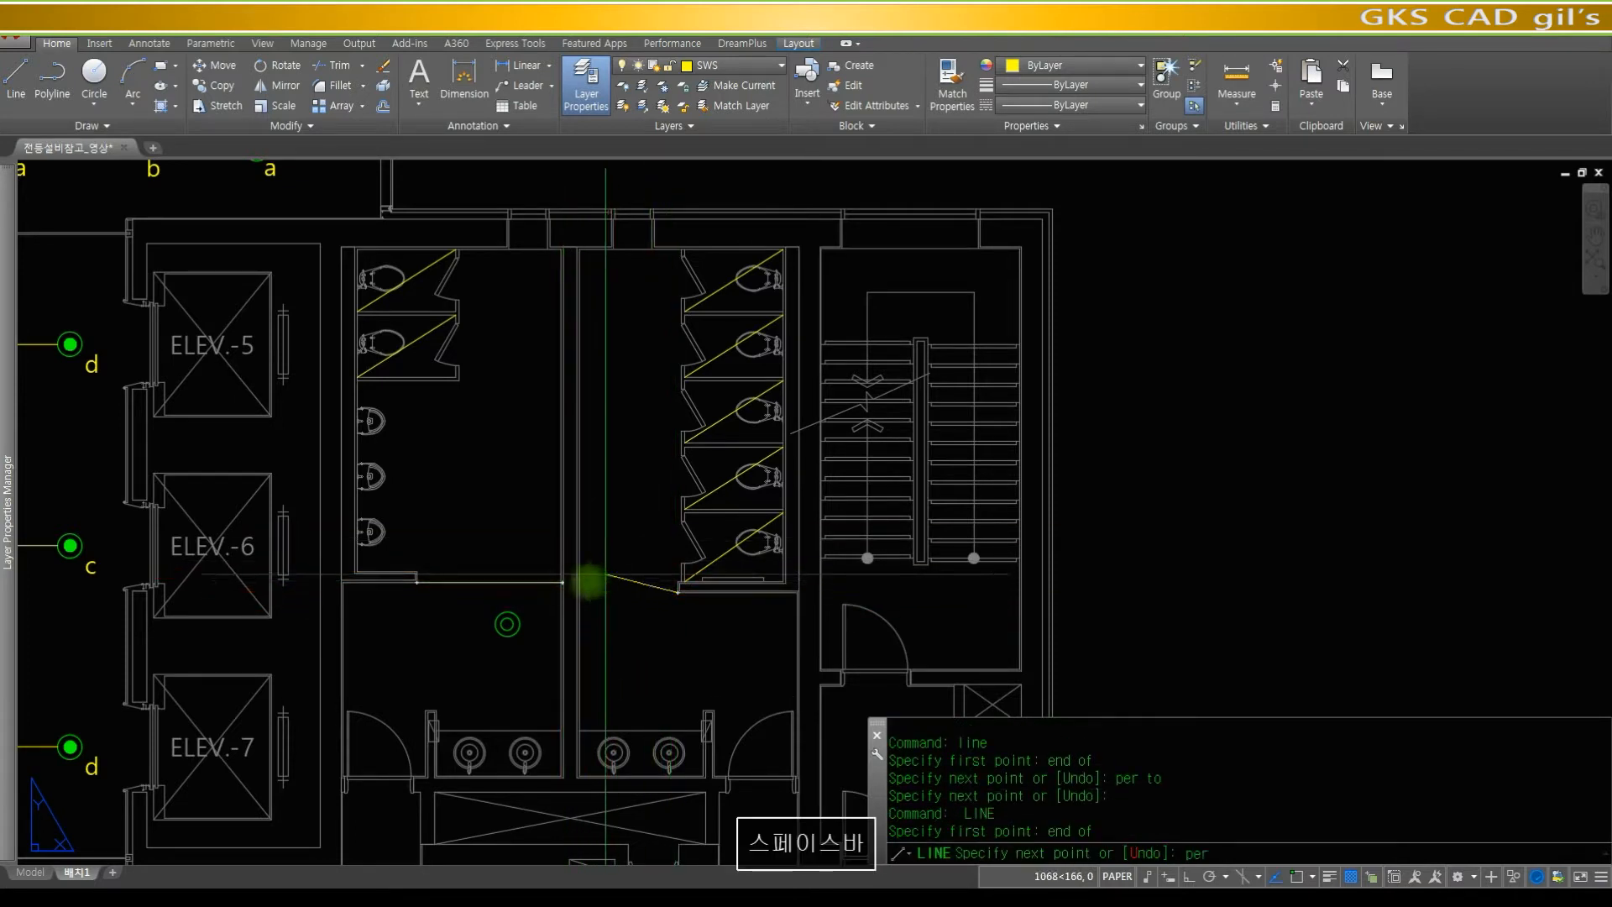
left_click(580, 590)
key("space")
- Draw a diagonal across the left washbasin area, from its upper-left wall corner to the basin counter's corner at the central wall
key("space")
type("end")
left_click(342, 582)
type("end")
key("space")
left_click(554, 726)
key("space")
key("space")
left_click(587, 729)
key("Escape")
- Draw a diagonal across the right washbasin area, from the basin counter's corner at the central wall to the upper-right wall corner
key("space")
type("end")
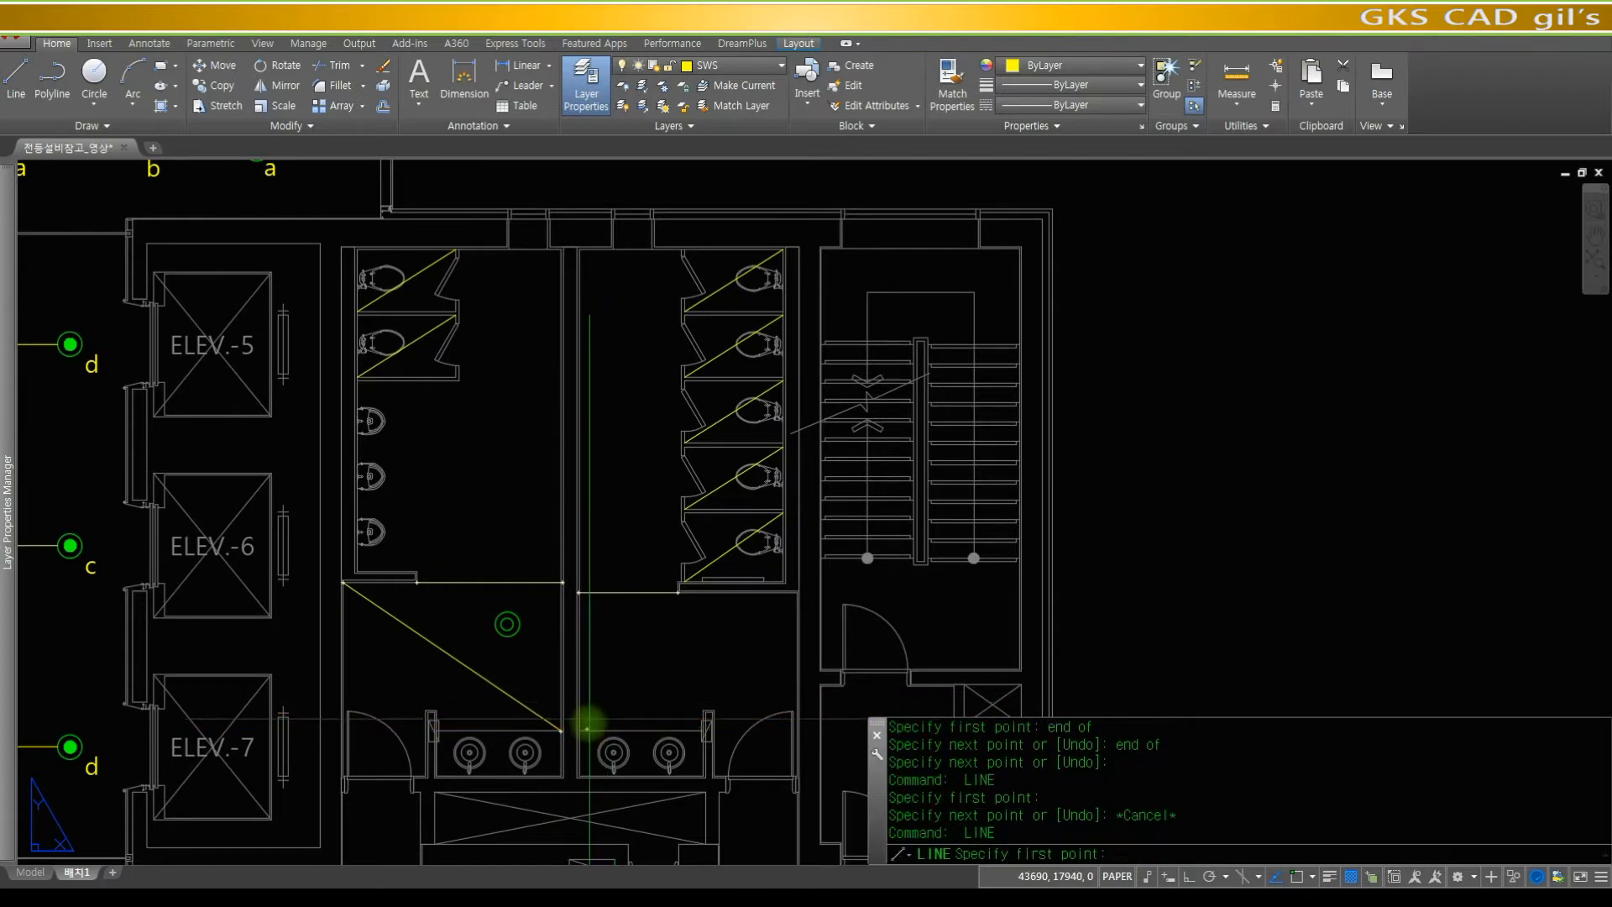
key("space")
left_click(584, 727)
type("end")
key("space")
left_click(795, 592)
key("space")
- Draw a diagonal across the left restroom's open area, from the top stall's upper-right corner to near the horizontal helper line's end at the central wall
key("space")
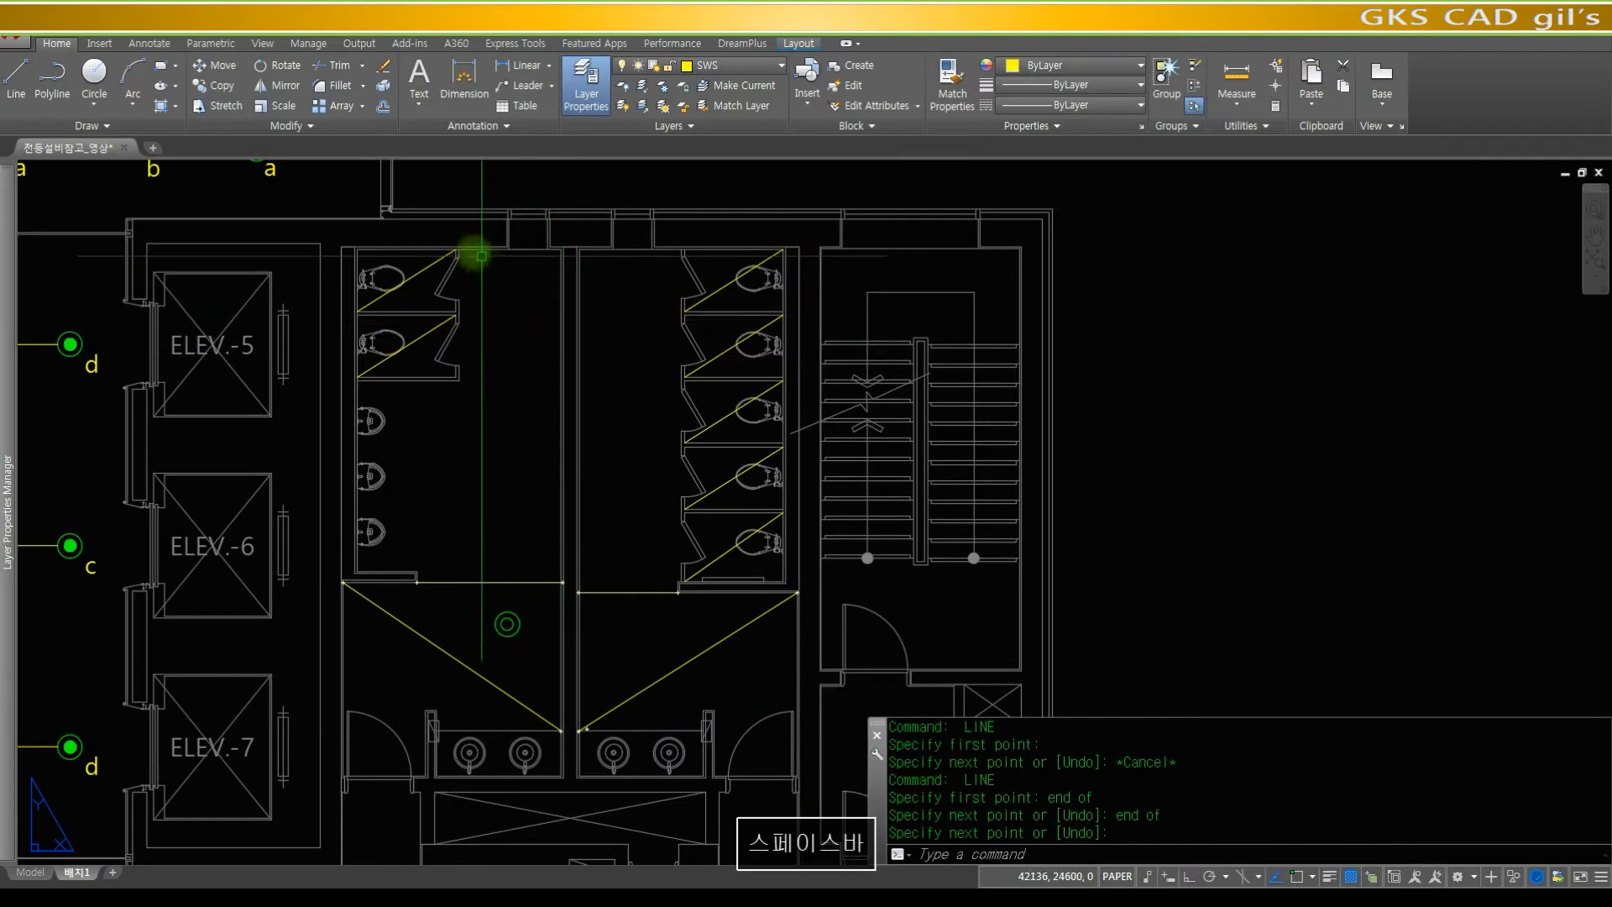
type("end")
key("space")
left_click(459, 248)
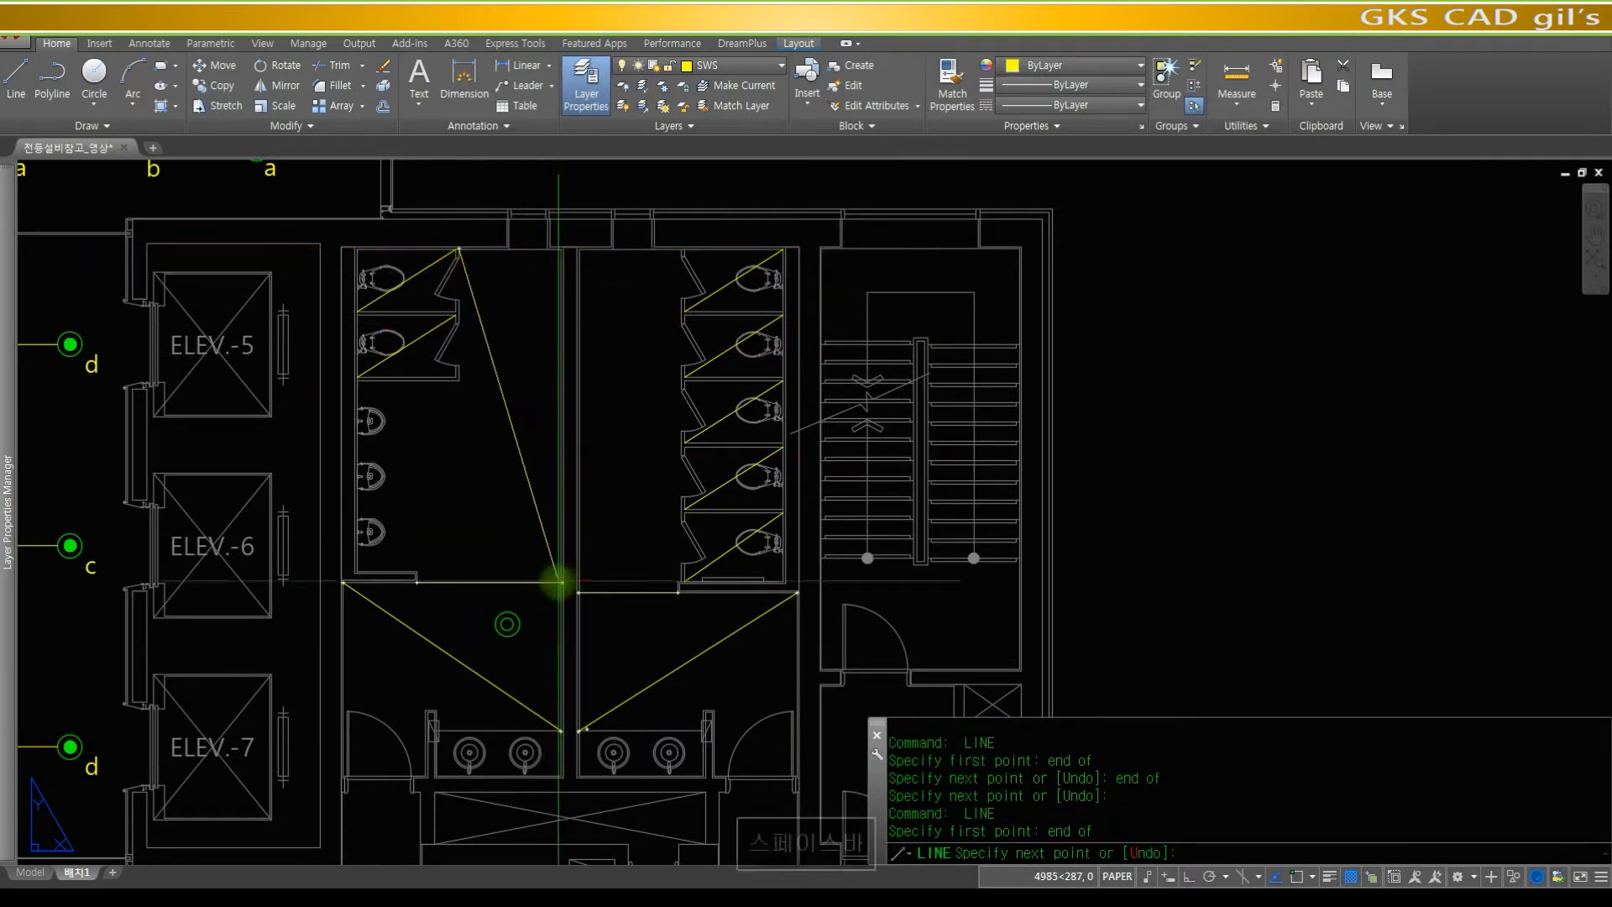
type("int")
key("space")
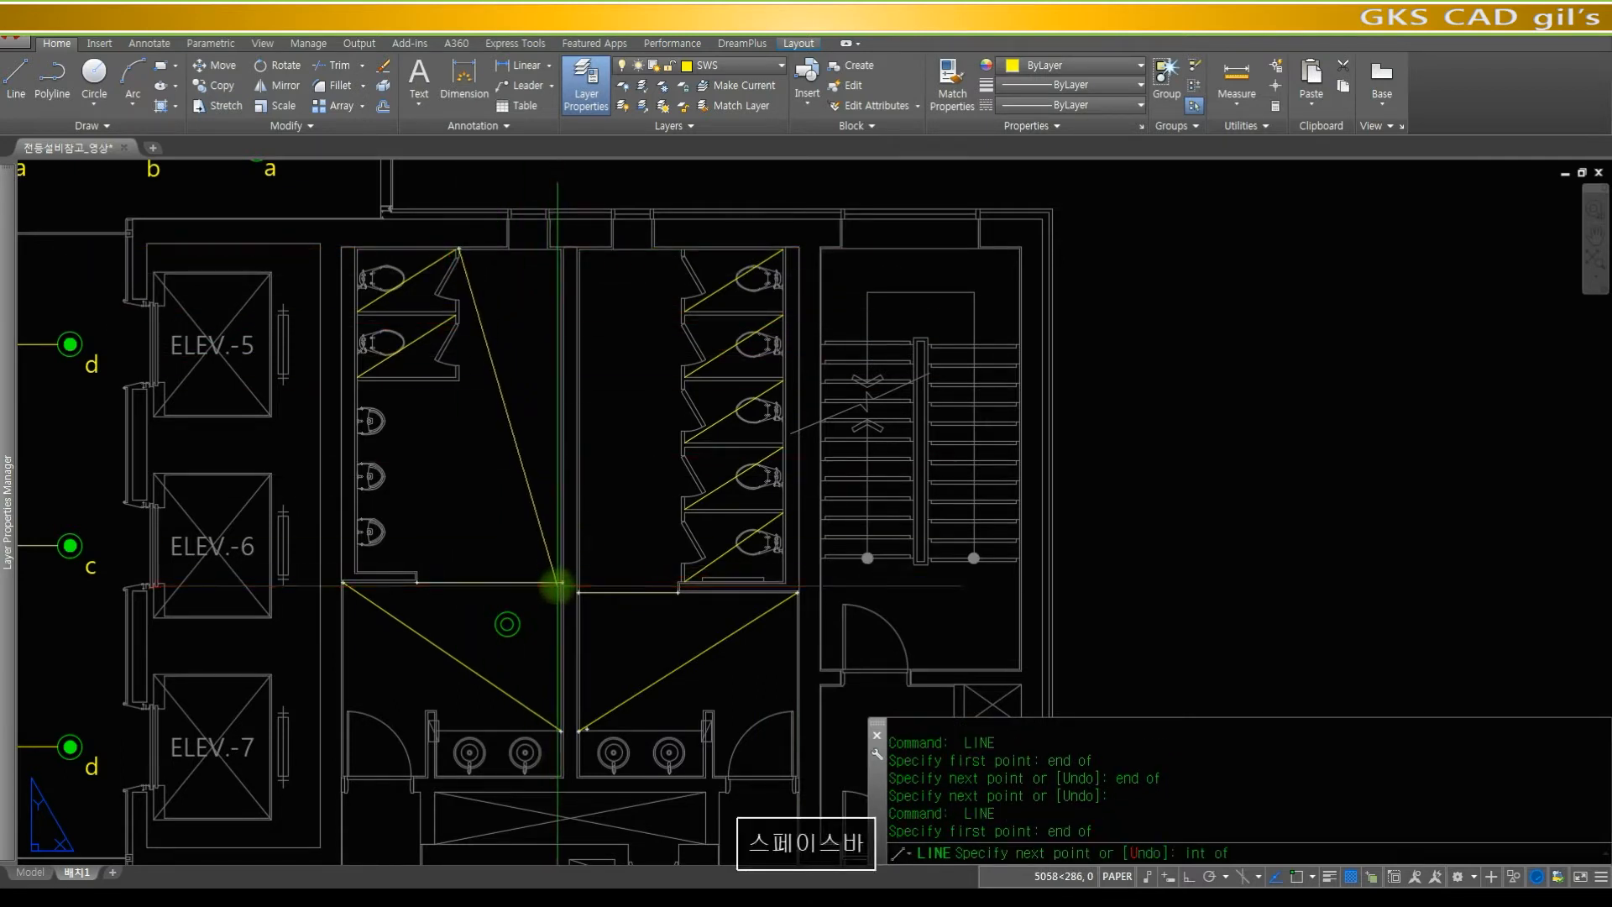
left_click(558, 582)
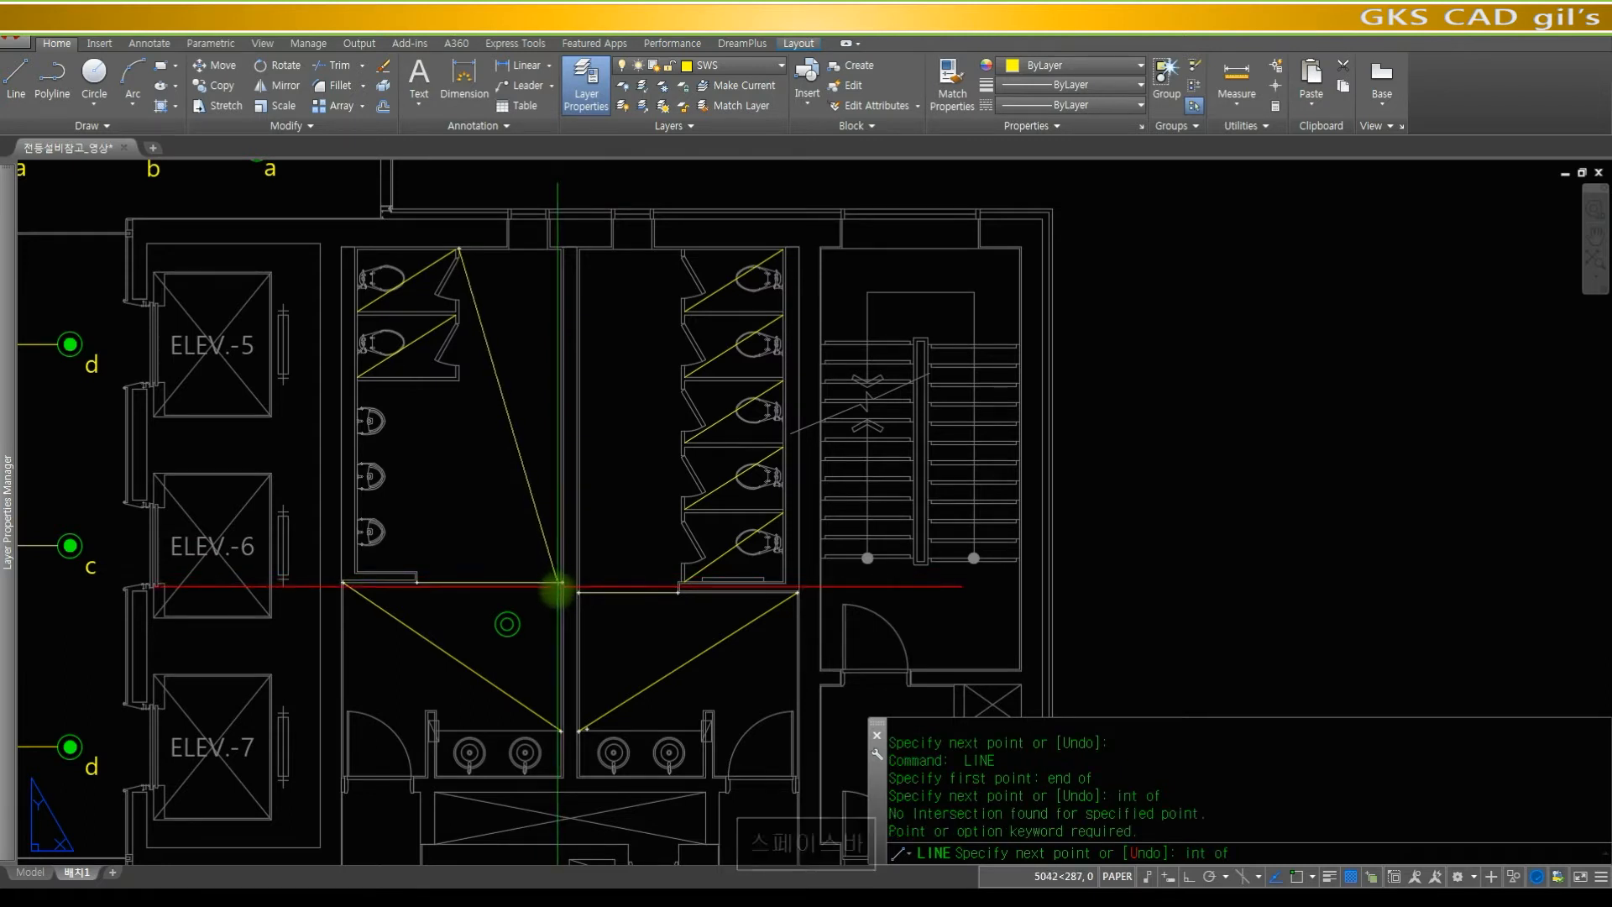
scroll(558, 589, "up", 5)
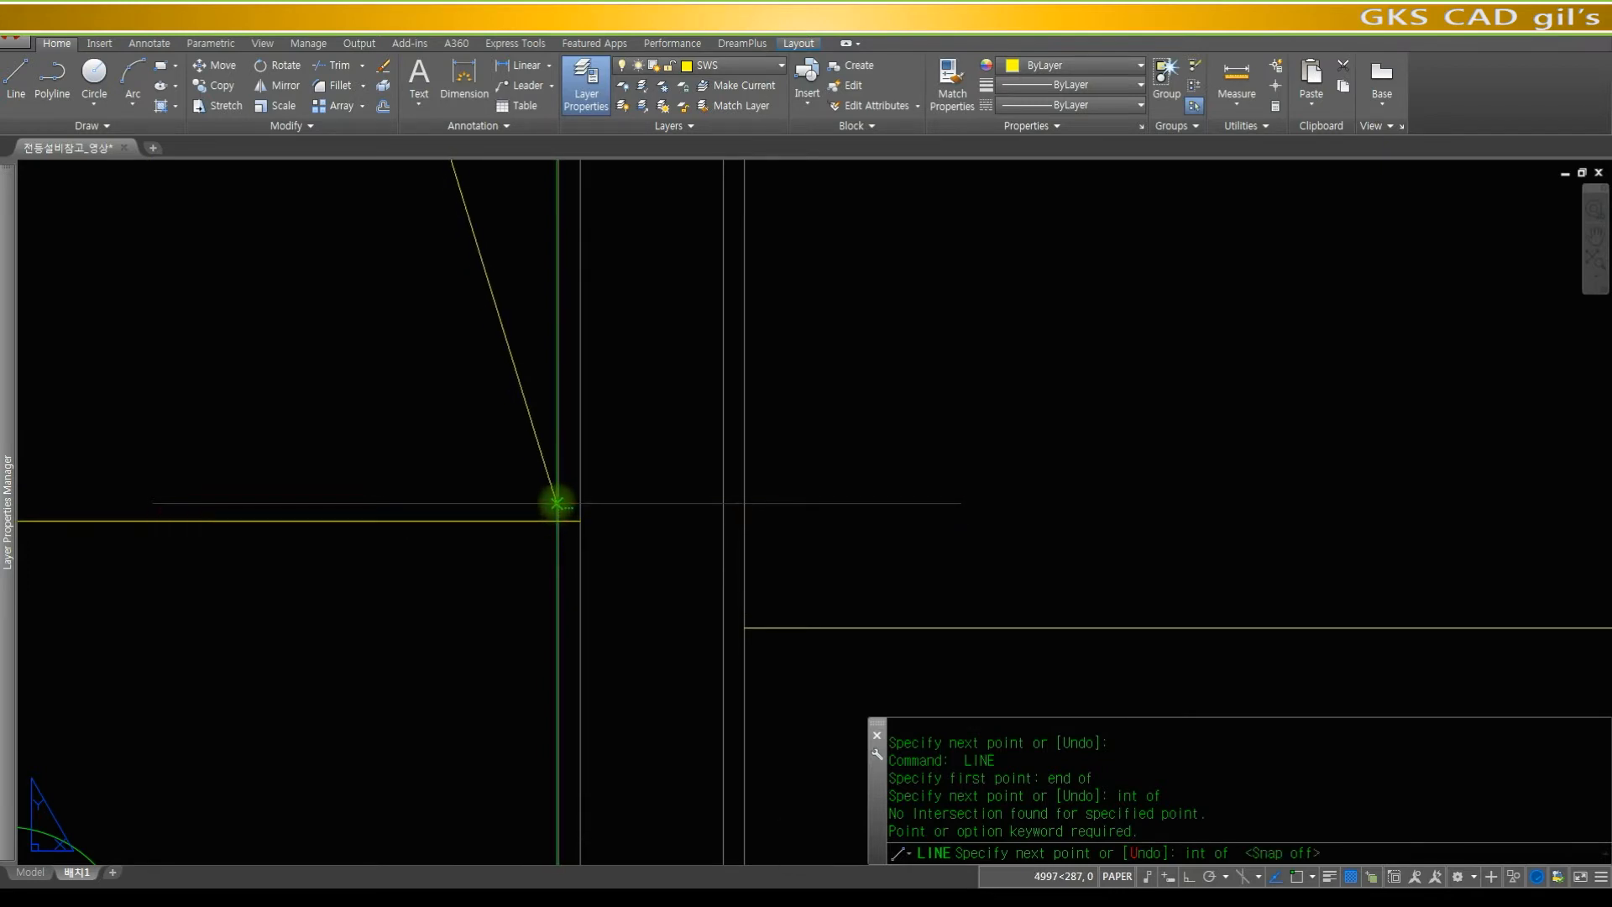
type("a")
key("space")
type("n")
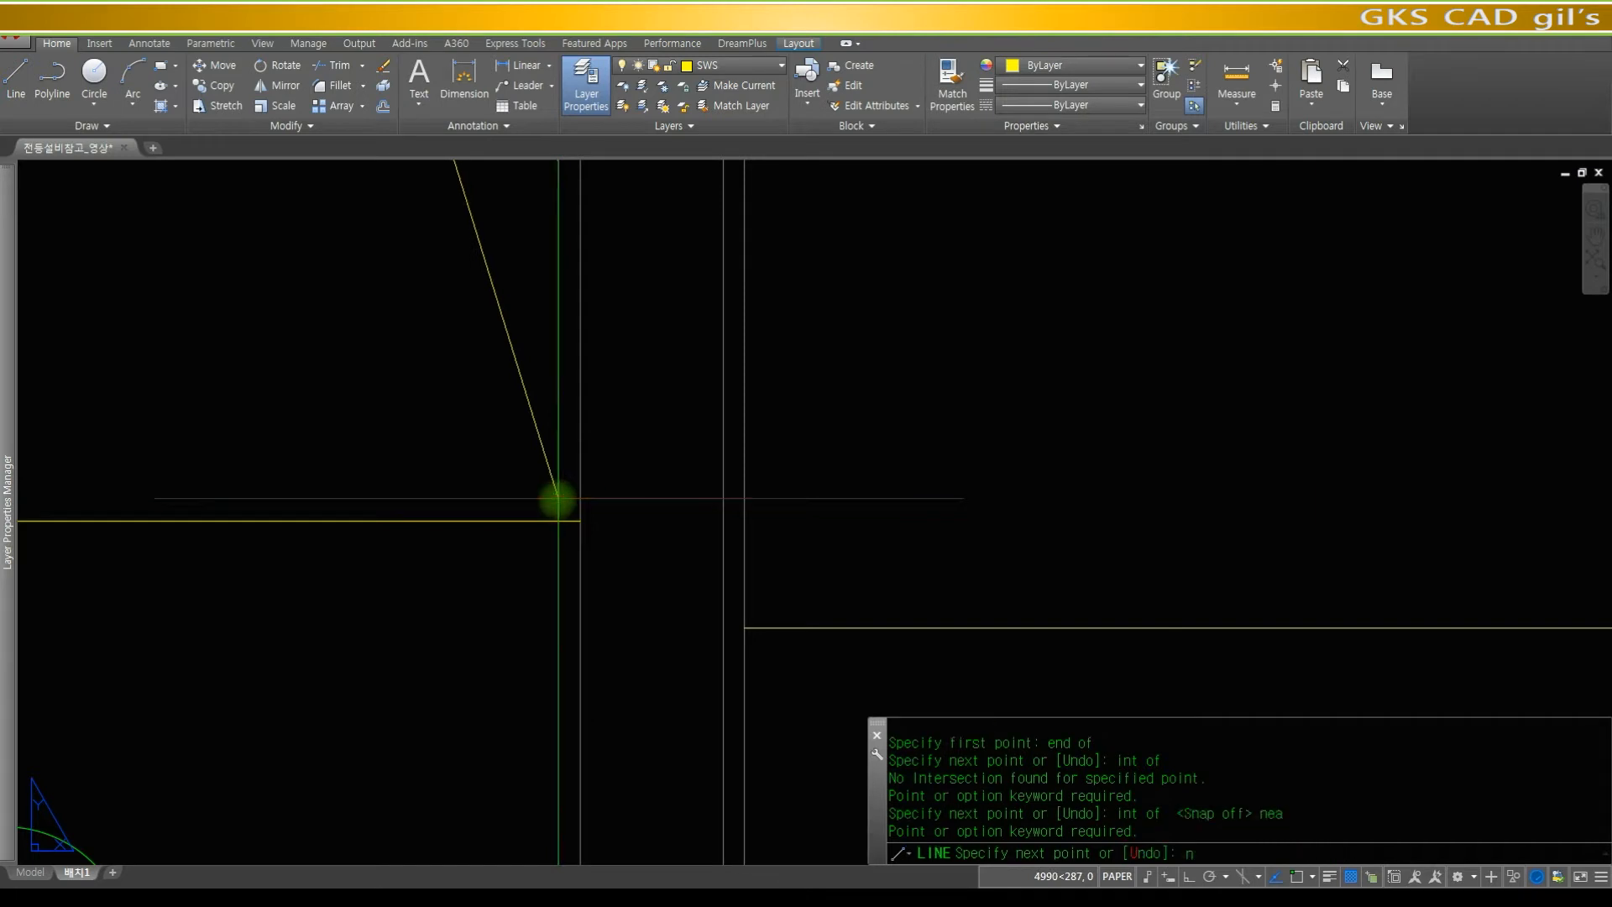
left_click(557, 480)
key("space")
left_click(546, 471)
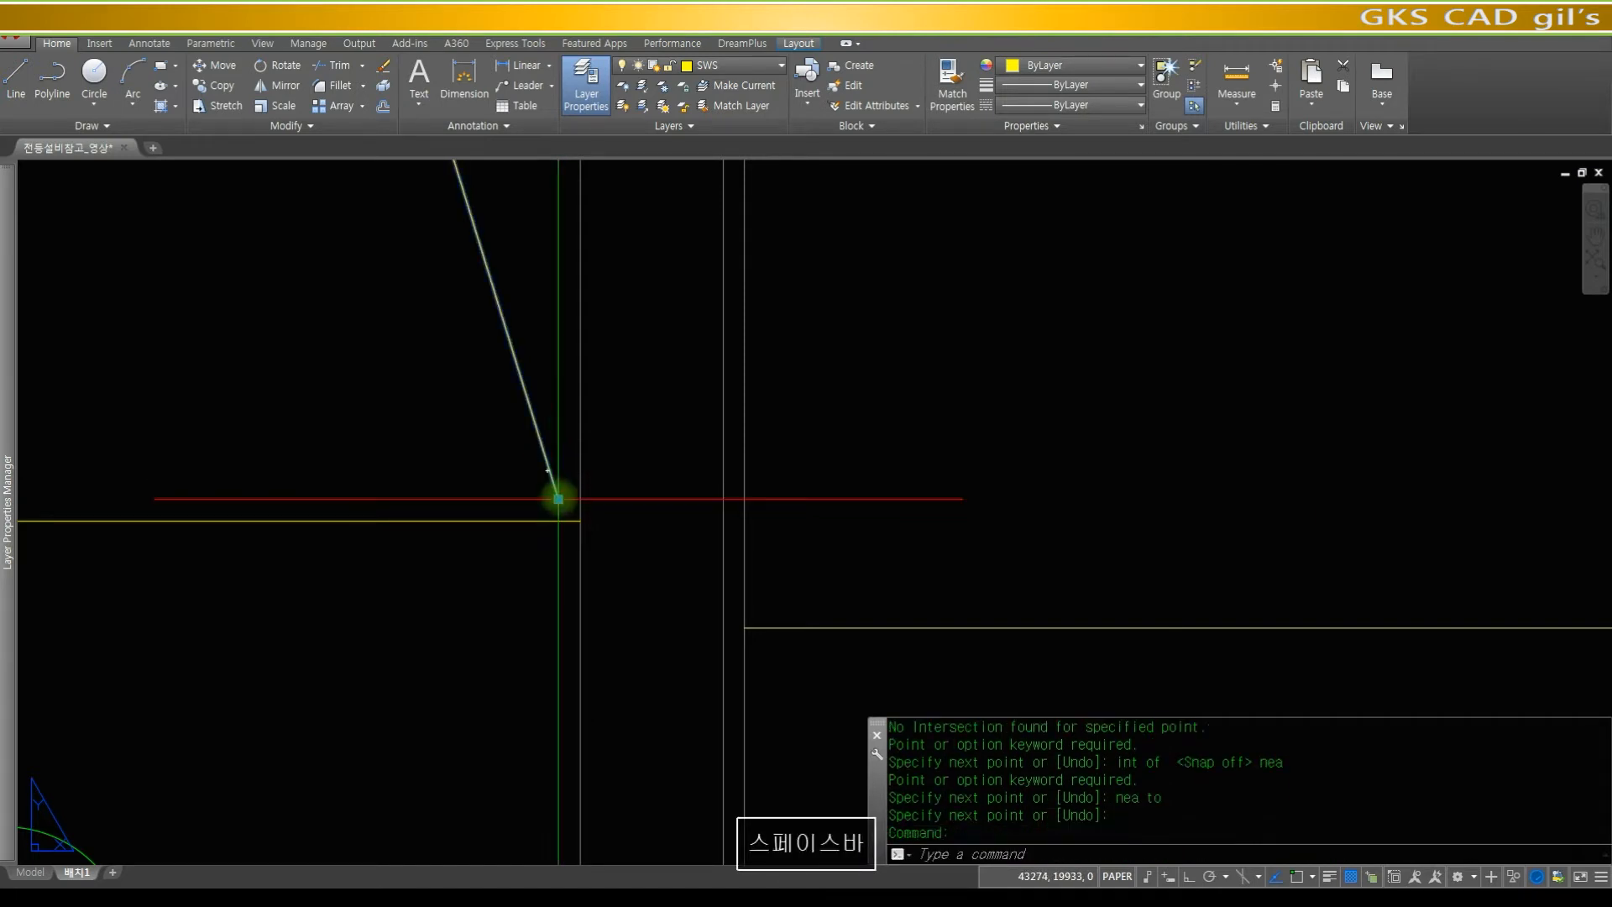
- Stretch the lower end of the left restroom's long diagonal onto the horizontal helper line using a perpendicular snap
left_click(558, 498)
type("per to")
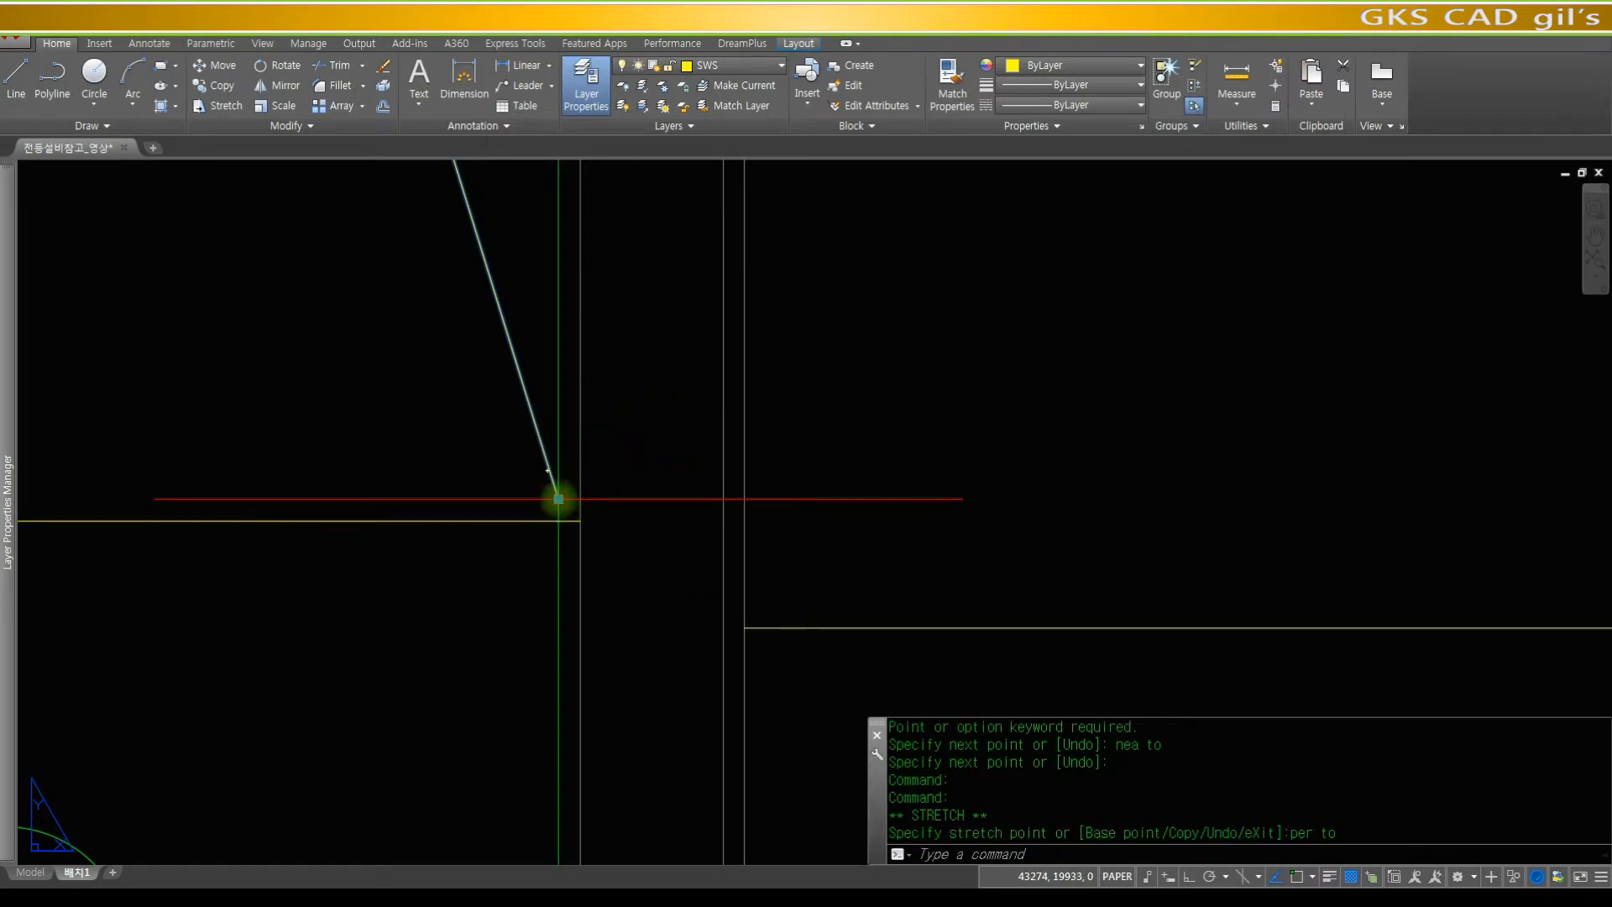
left_click(558, 499)
left_click(558, 499)
type("per")
key("space")
left_click(547, 516)
- Draw a diagonal across the right restroom's open area, from its upper-left corner at the central wall to the horizontal helper line's end at the stall partition
type("z")
key("space")
key("space")
left_click_drag(780, 277, 797, 512)
left_click_drag(831, 269, 882, 470)
key("Escape")
type("z")
key("space")
left_click(972, 558)
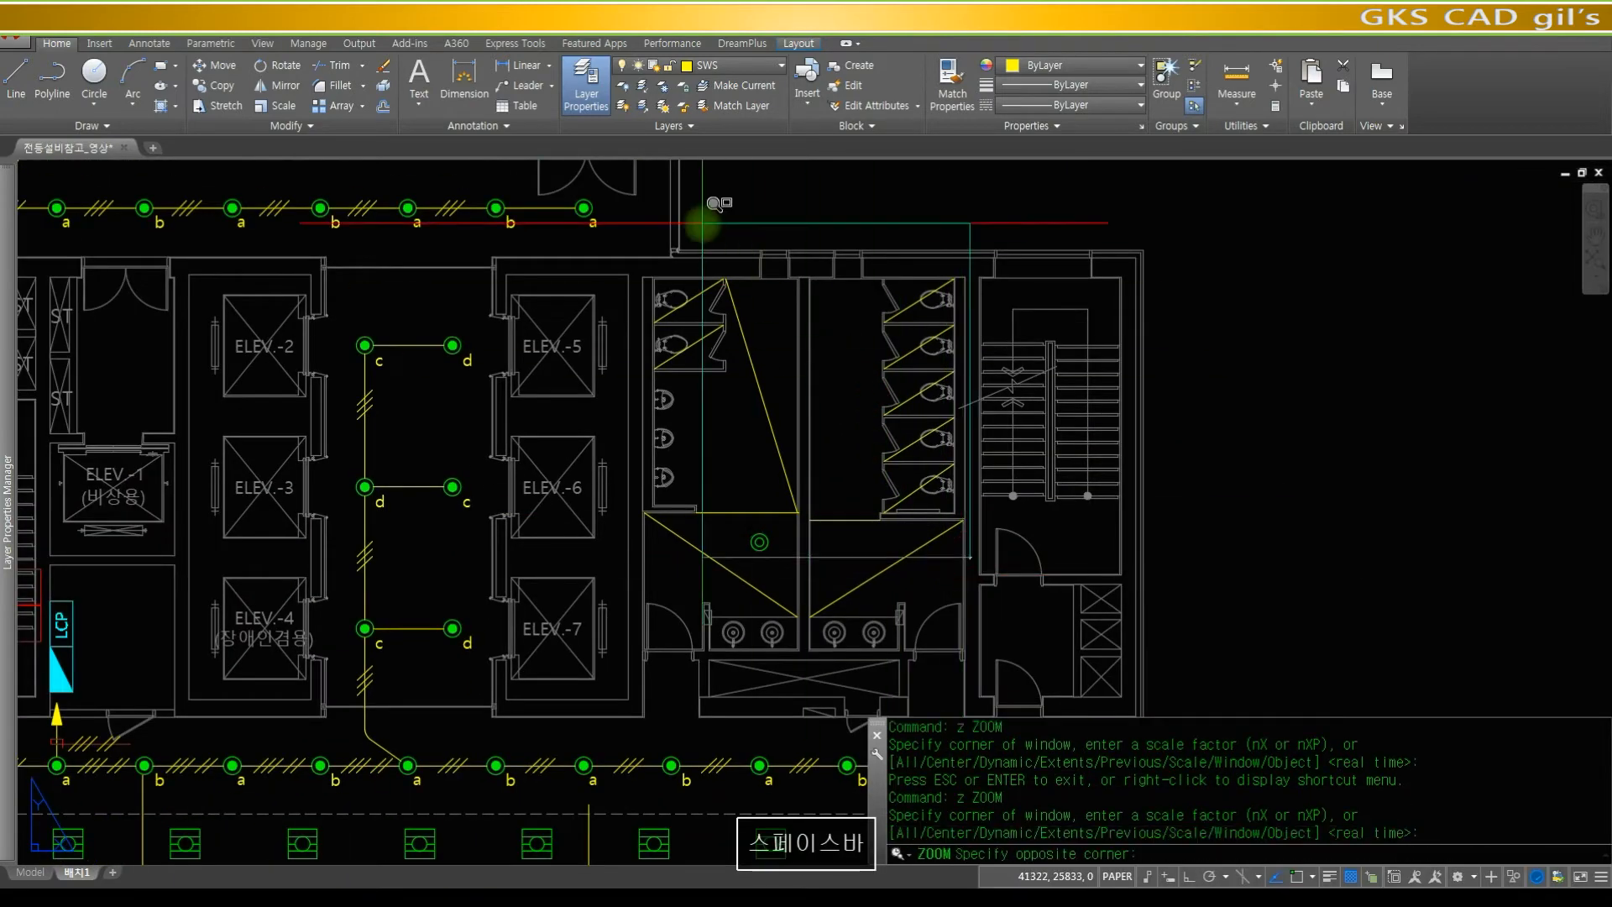
left_click(739, 216)
type("r")
key("space")
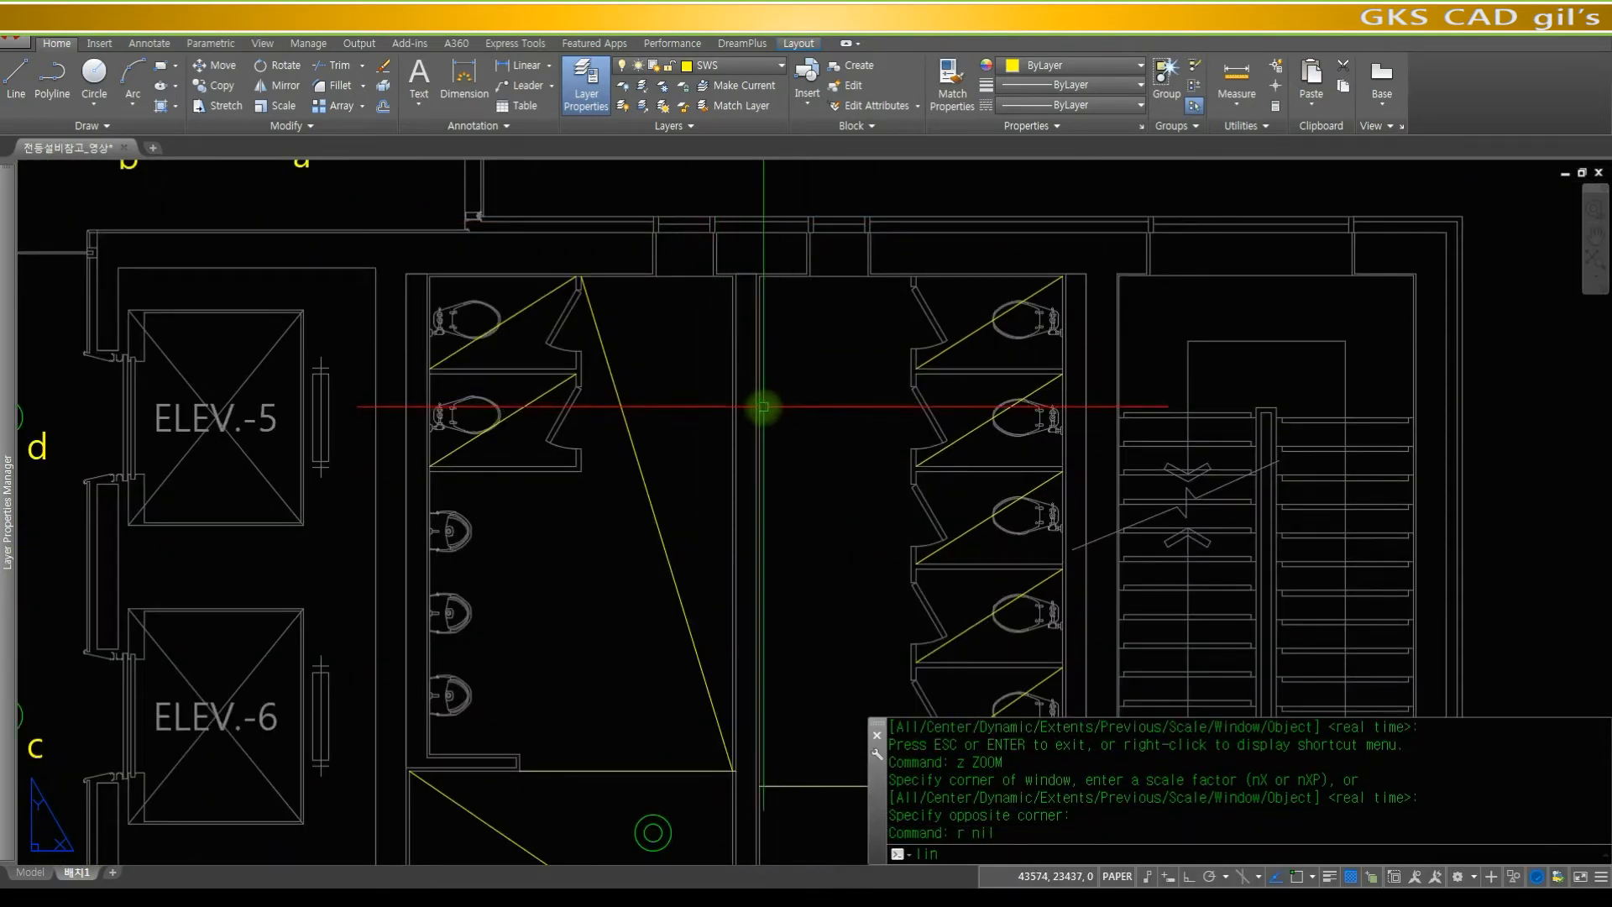
type("linr")
key("BackSpace")
type("e")
key("space")
type("end")
key("space")
left_click(759, 279)
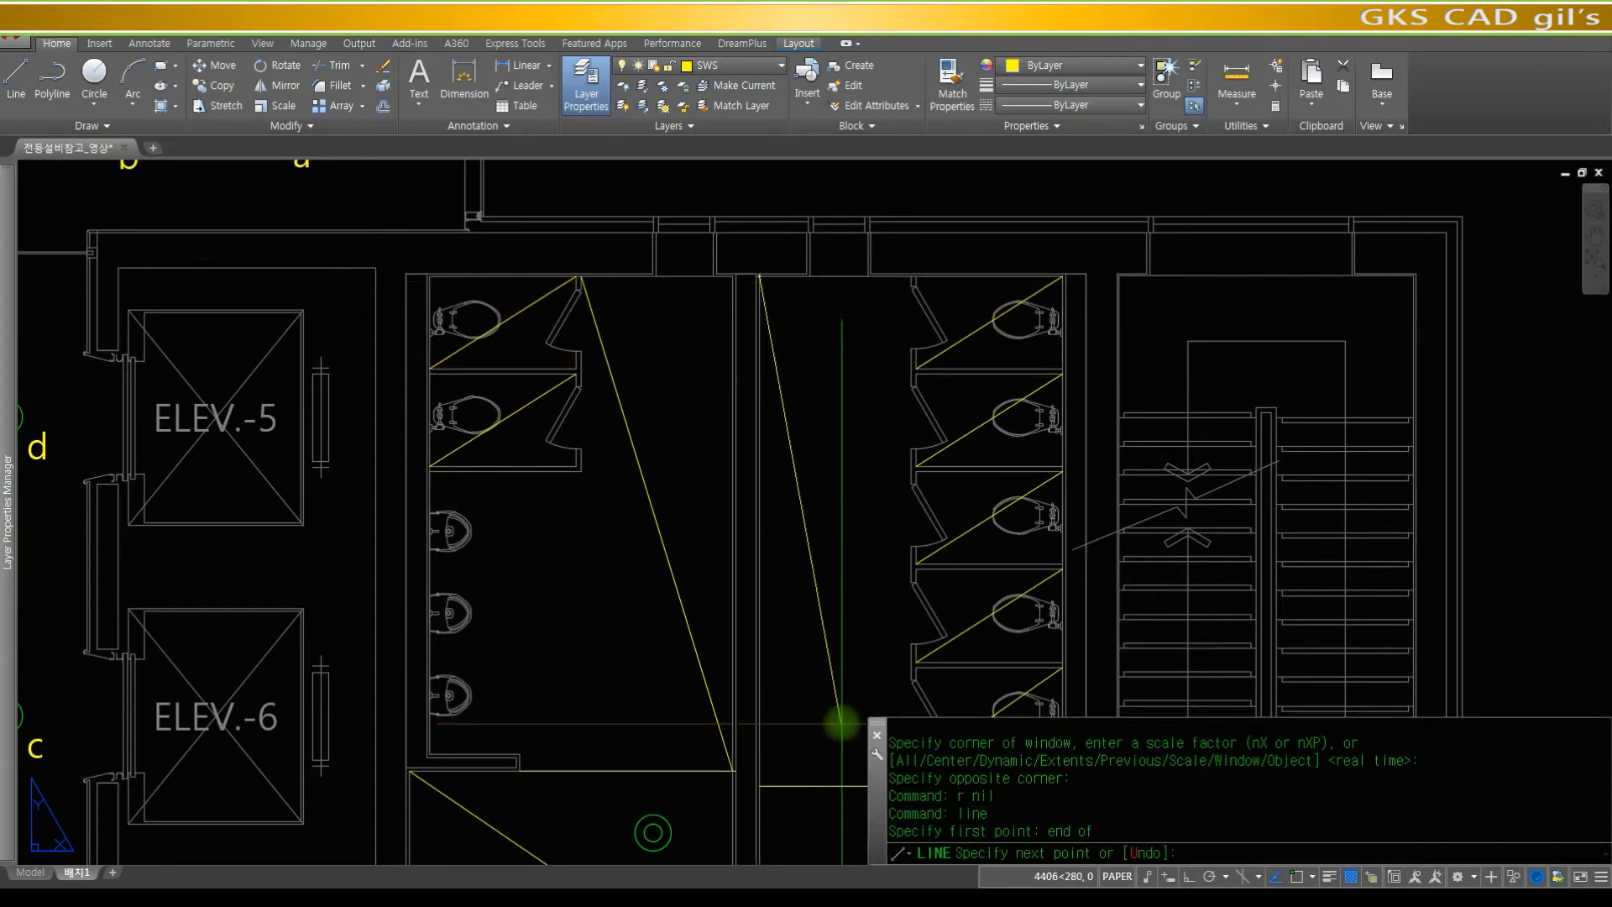
middle_click_drag(842, 684, 619, 561)
type("end")
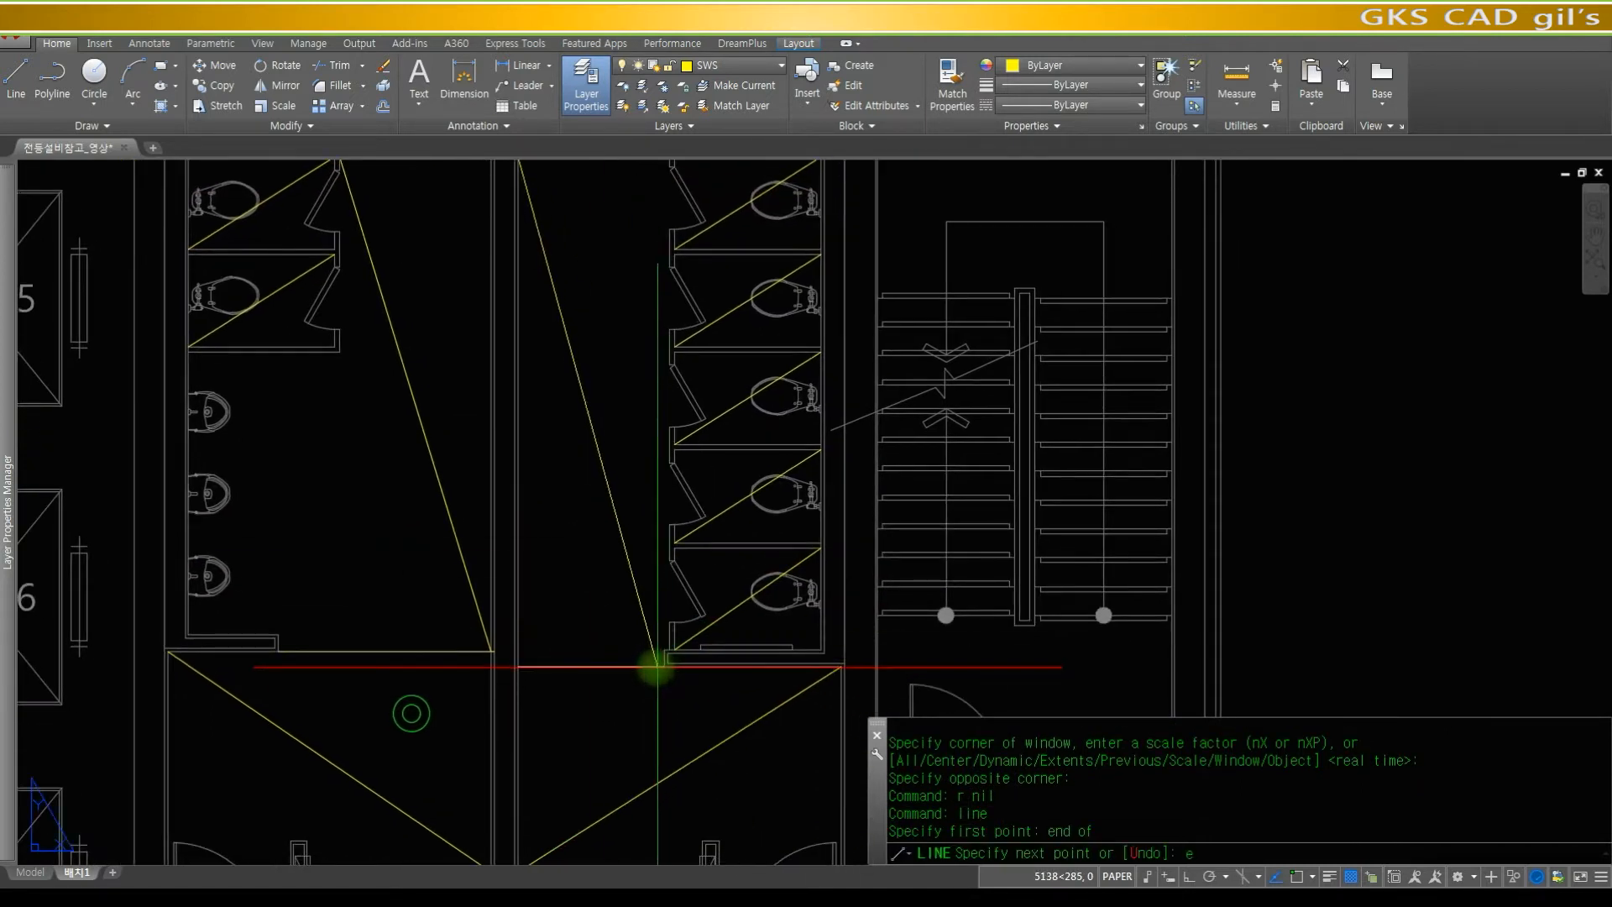
key("space")
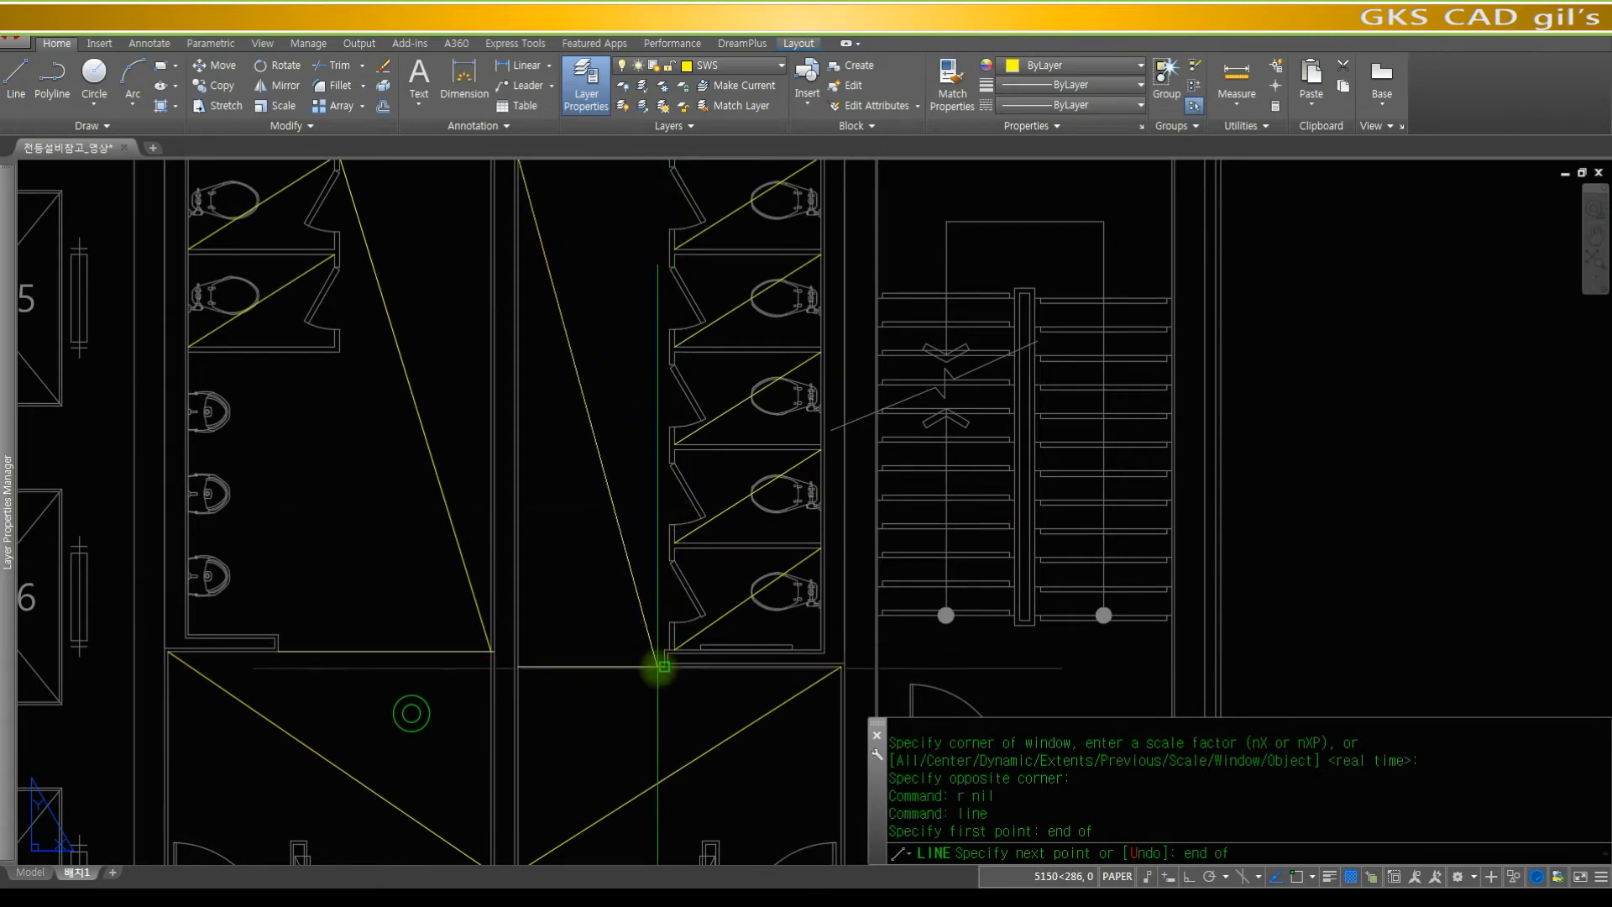
left_click(659, 667)
key("space")
- Examine both restrooms as a whole, from the upper stalls down to the washbasins
type("z")
key("space")
key("space")
mouse_move(676, 467)
left_mouse_down()
mouse_move(668, 440)
mouse_move(672, 503)
left_mouse_up()
key("Escape")
type("z")
key("space")
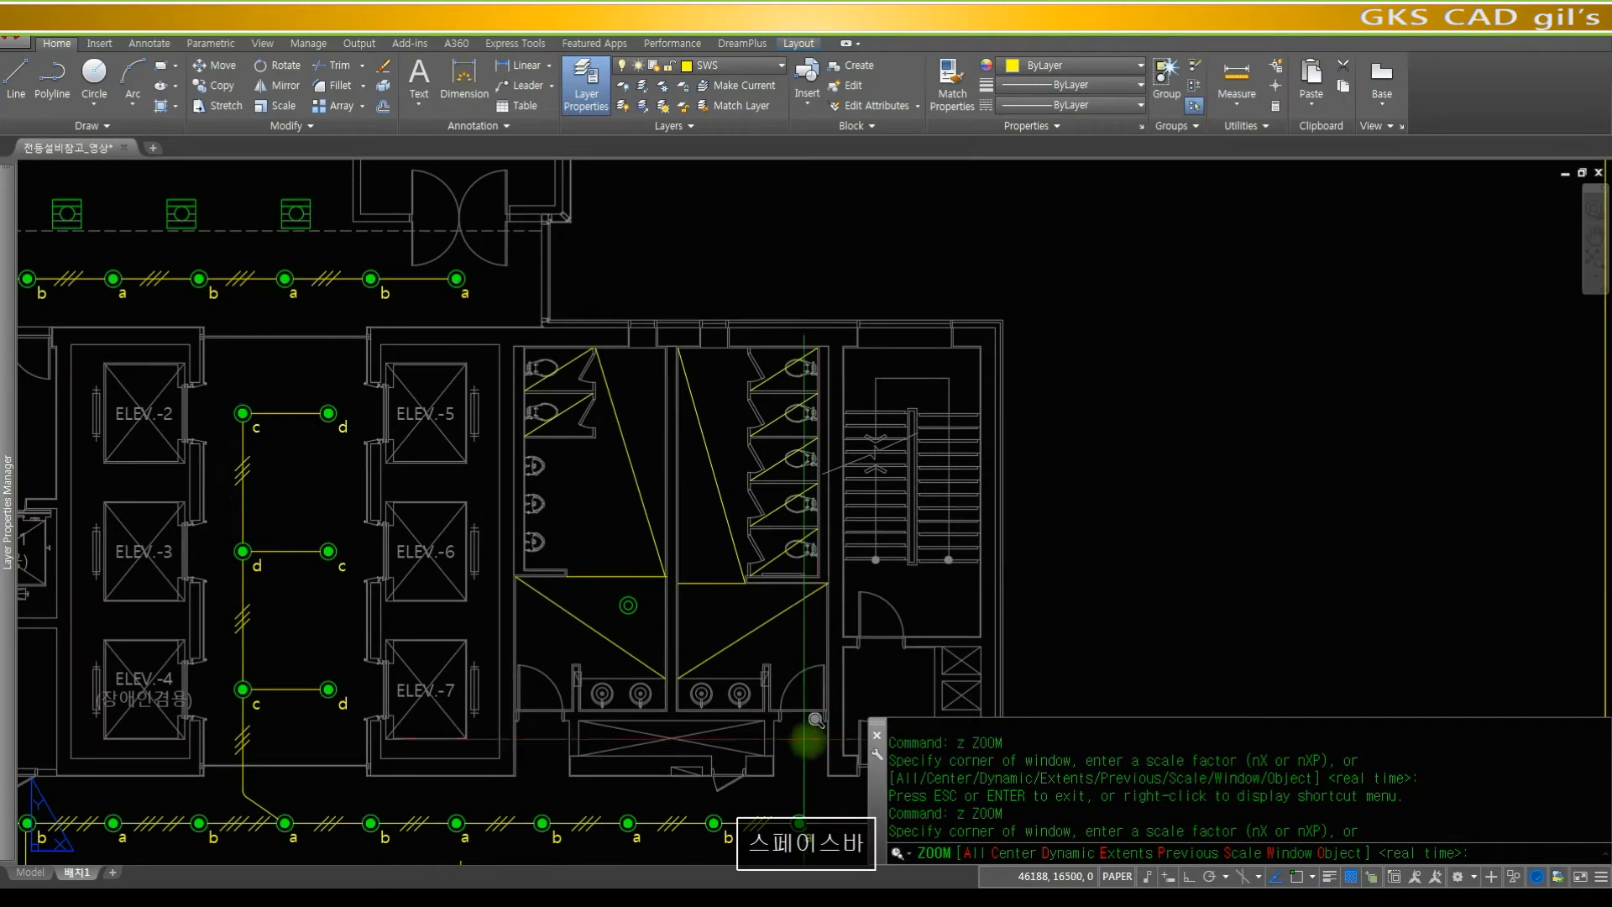
left_click(619, 343)
left_click(703, 718)
type("z")
key("space")
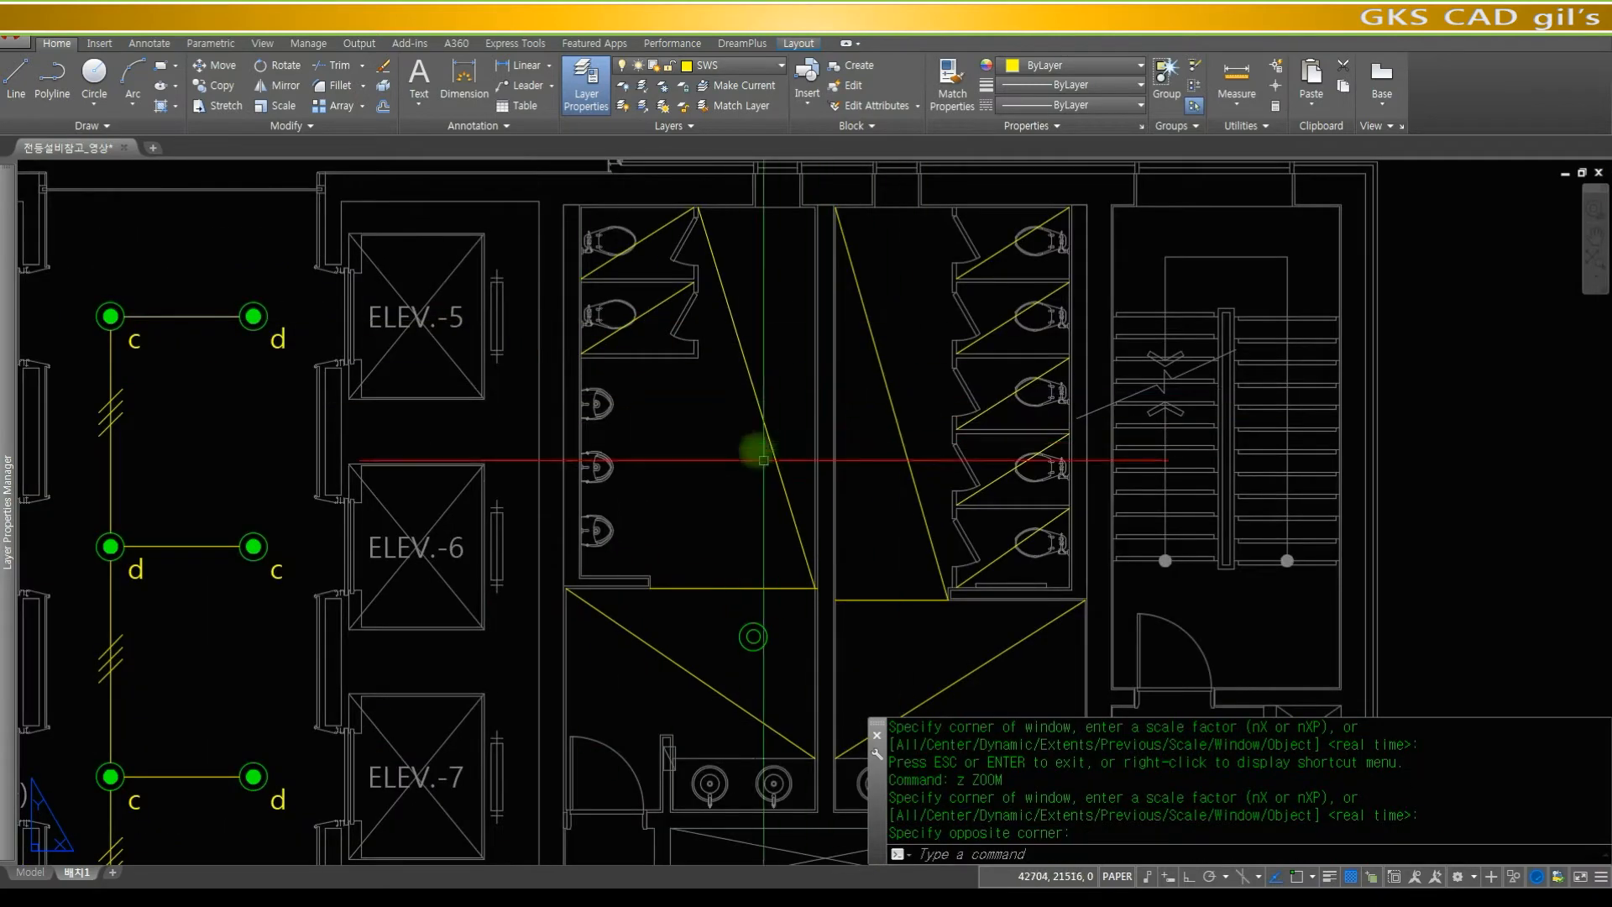
key("space")
left_click_drag(842, 403, 695, 473)
left_click_drag(828, 449, 805, 690)
key("space")
type("z")
key("space")
left_click(1031, 665)
left_click(695, 349)
type("p")
key("space")
mouse_move(941, 361)
left_mouse_down()
mouse_move(795, 375)
mouse_move(704, 359)
left_mouse_up()
key("space")
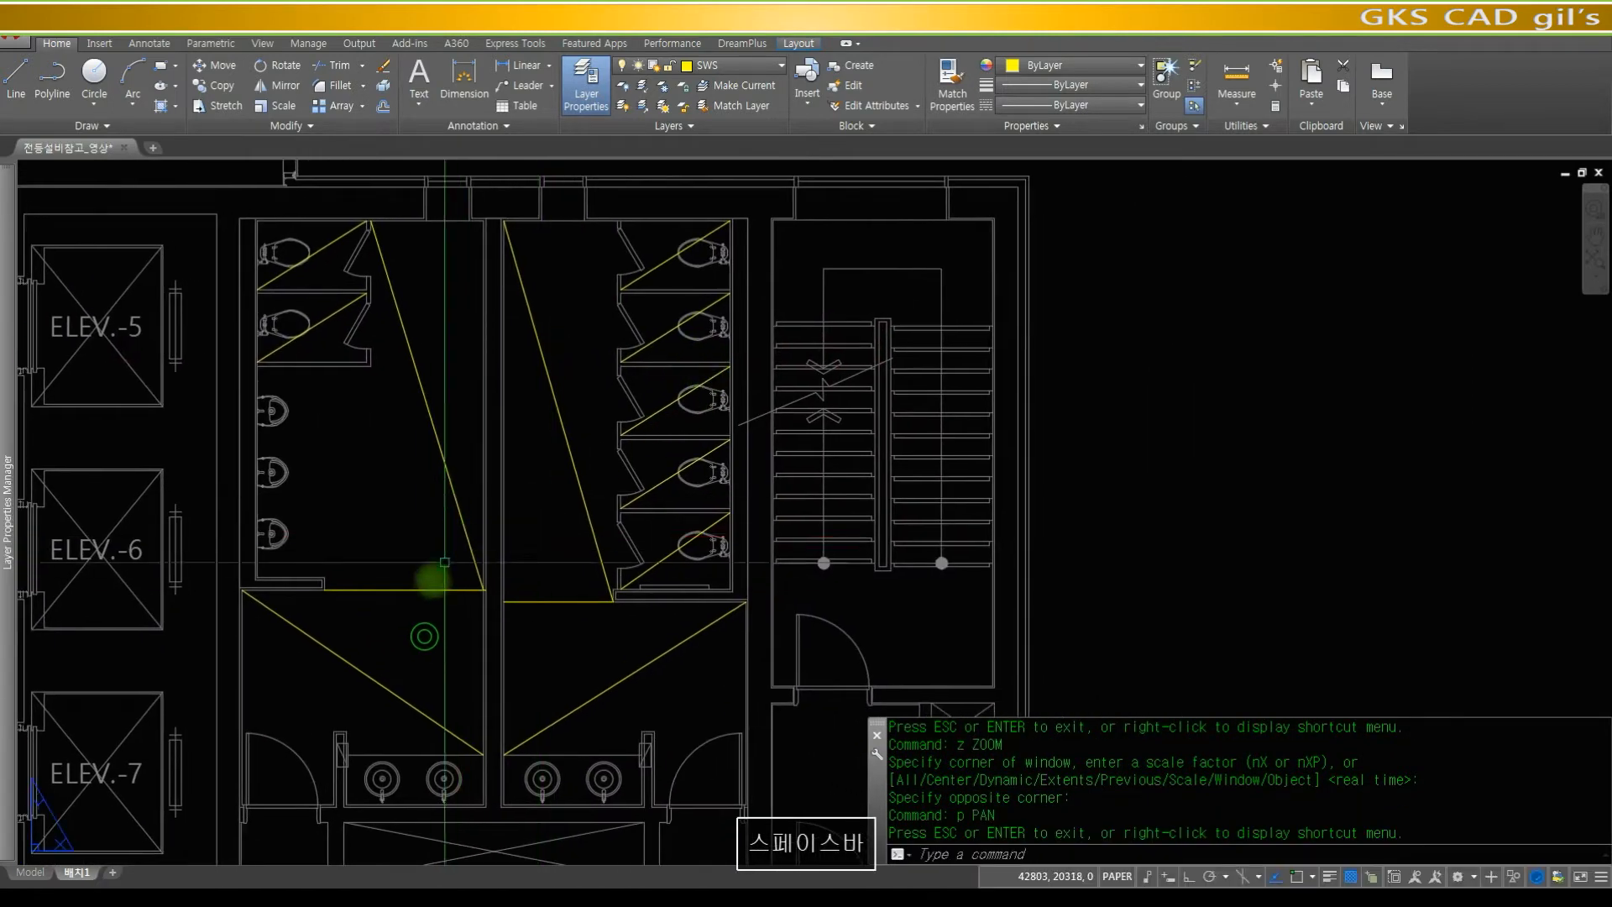
- Copy the loose downlight symbol in the left washbasin area to the clipboard with its centre as base point
key("ctrl+shift+c")
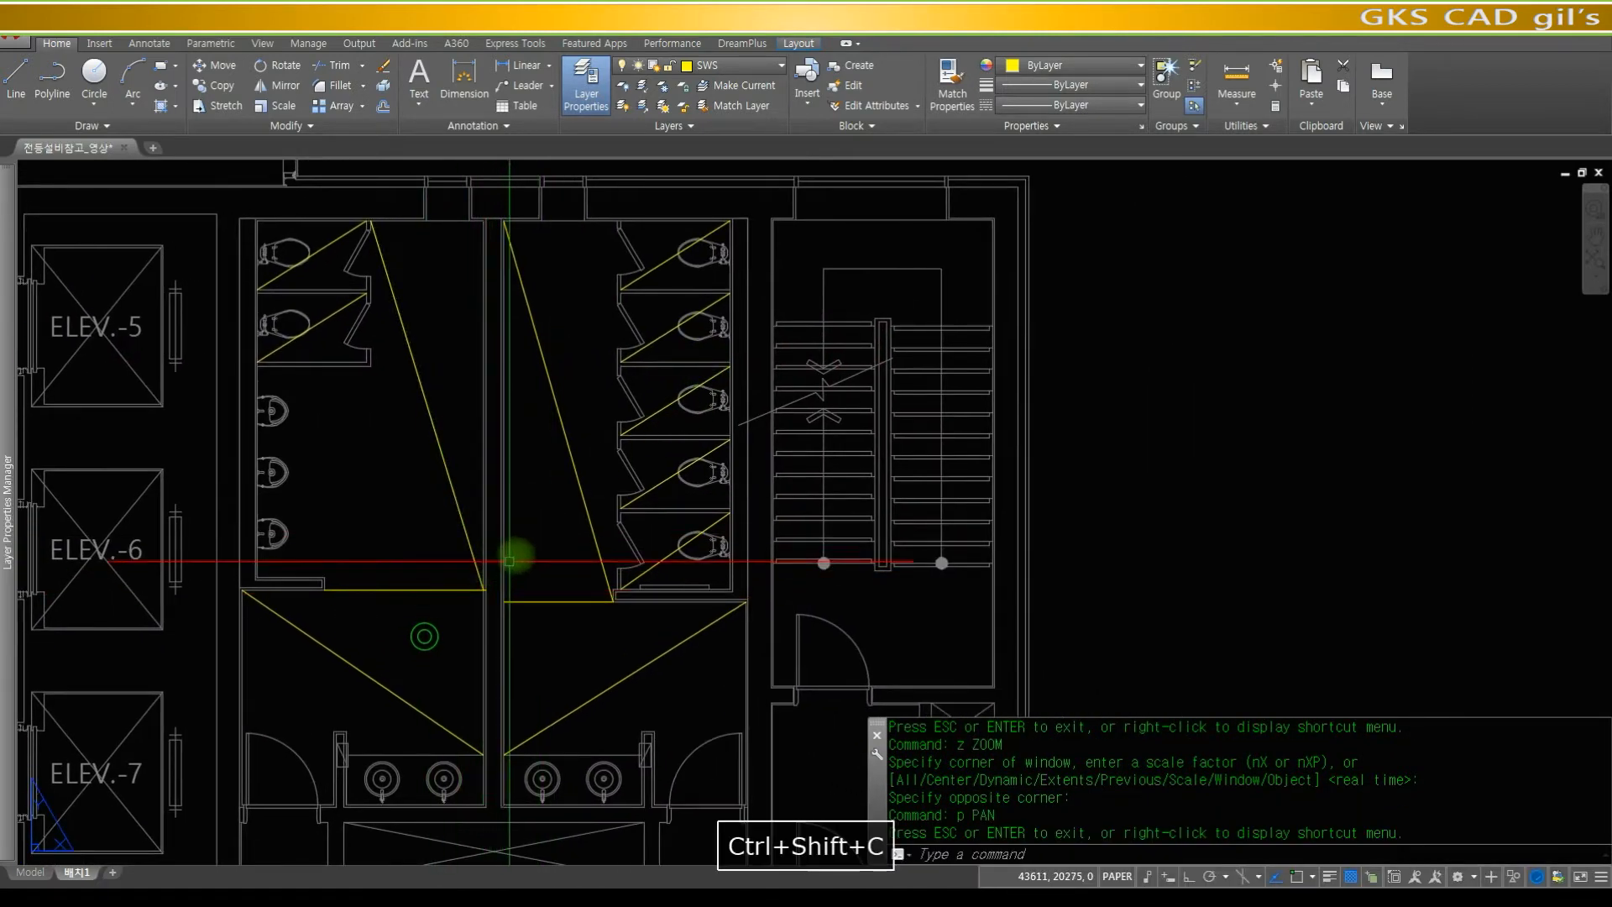
type("cenm")
key("space")
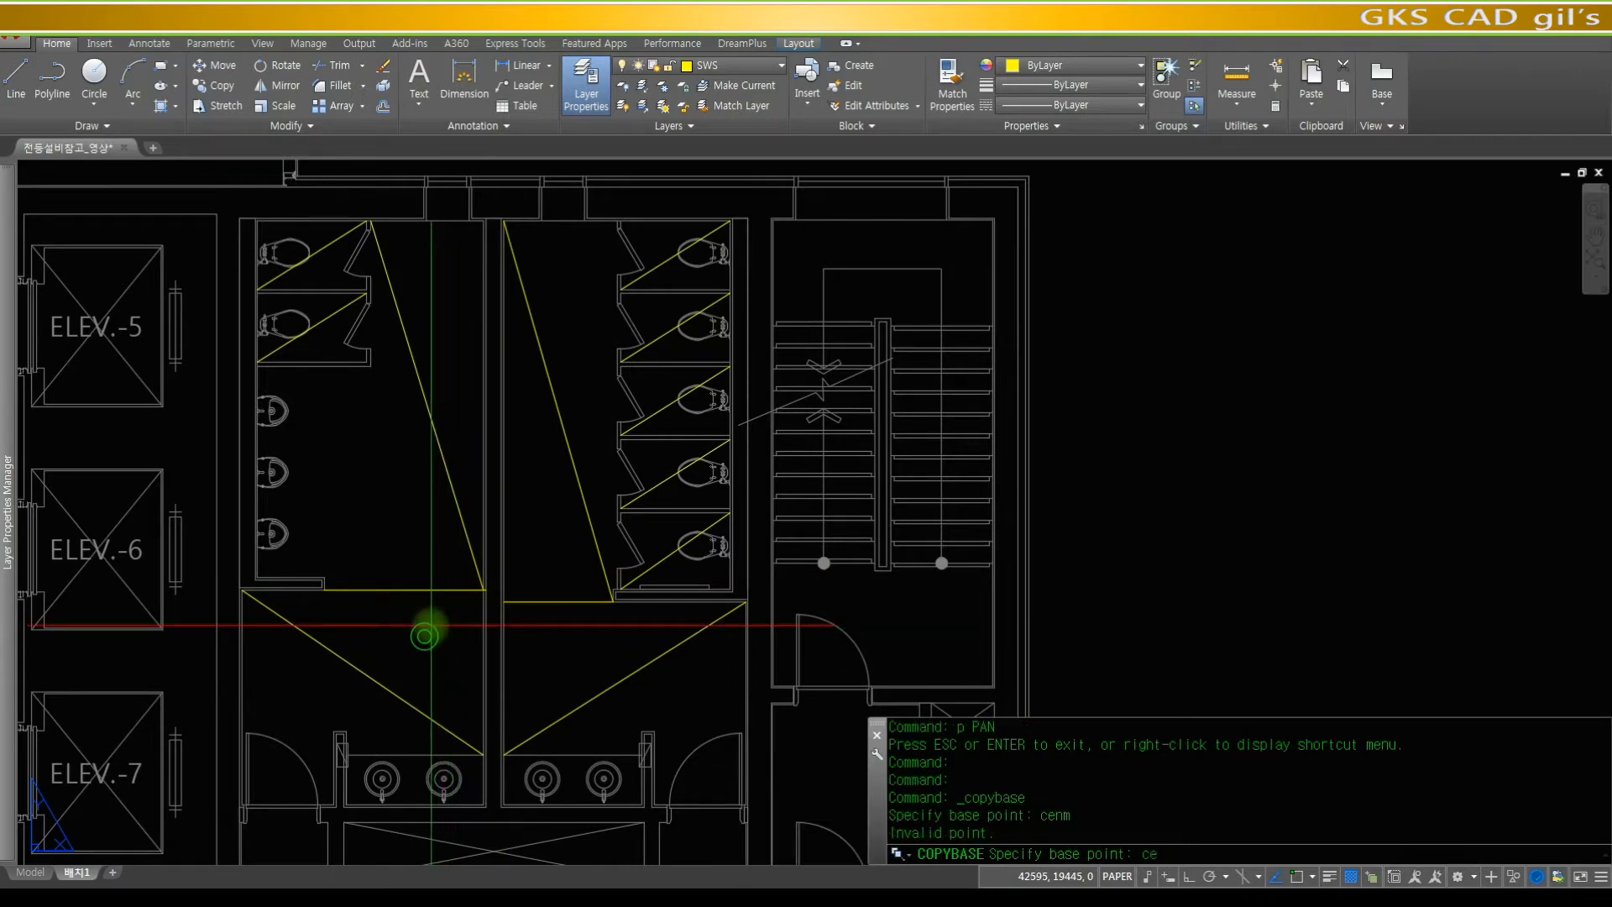
left_click(424, 636)
left_click(457, 533)
key("space")
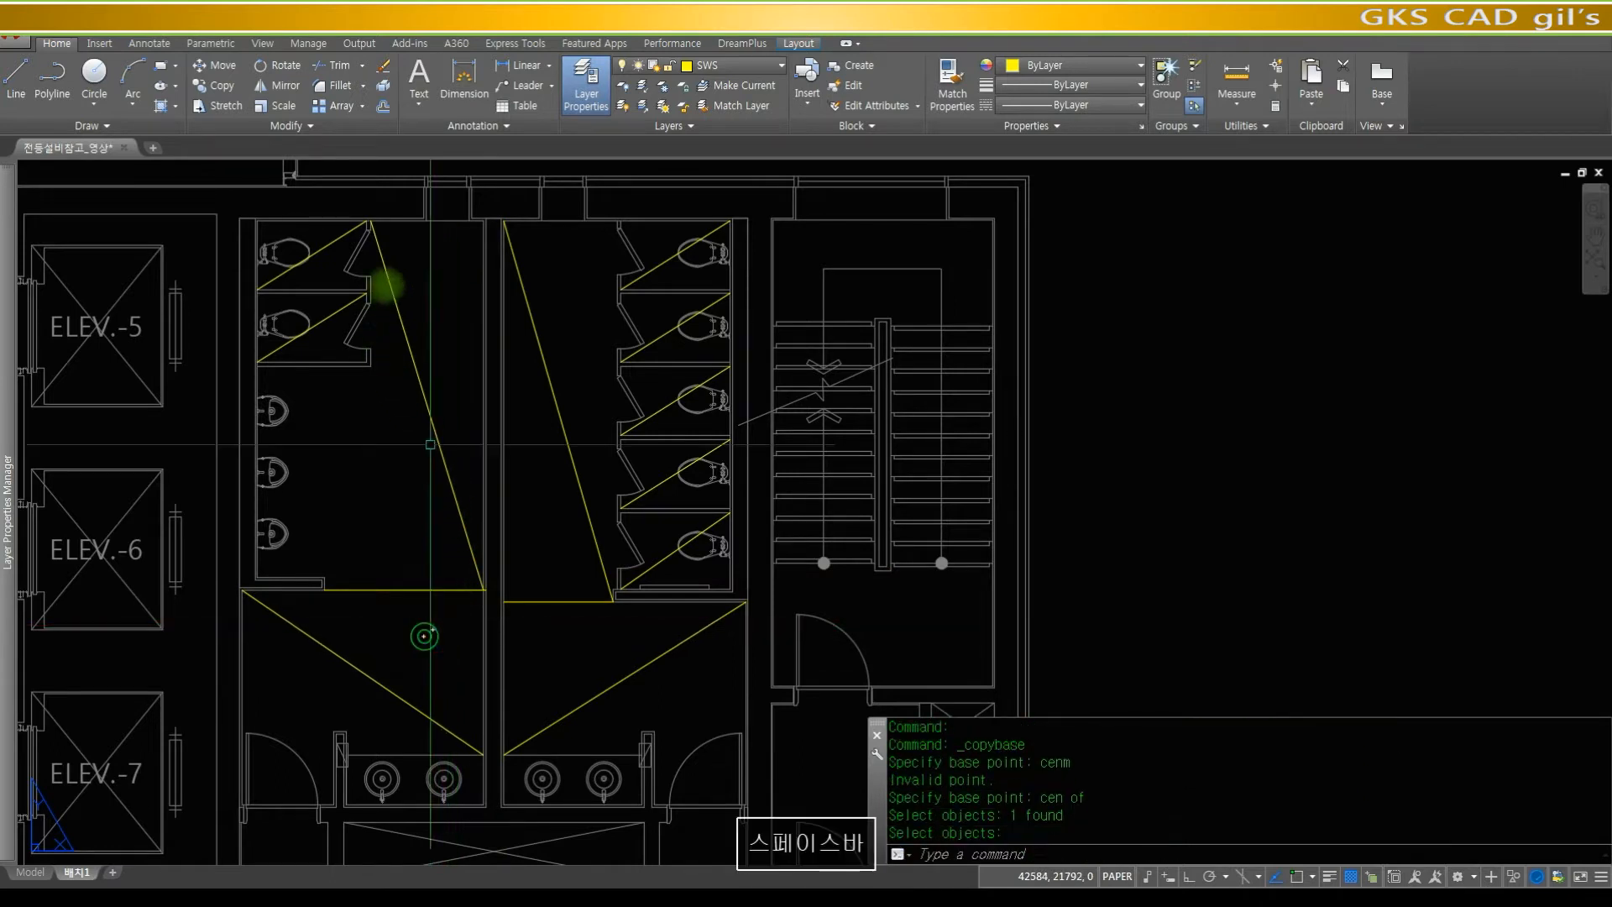
- Paste a downlight at the midpoint of each of the two stall diagonals in the left restroom
key("ctrl+v")
type("mid")
key("space")
left_click(337, 308)
key("space")
type("mid")
key("space")
left_click(328, 248)
- Paste a downlight at the midpoints of the upper two stall diagonals in the right restroom
key("space")
type("mid")
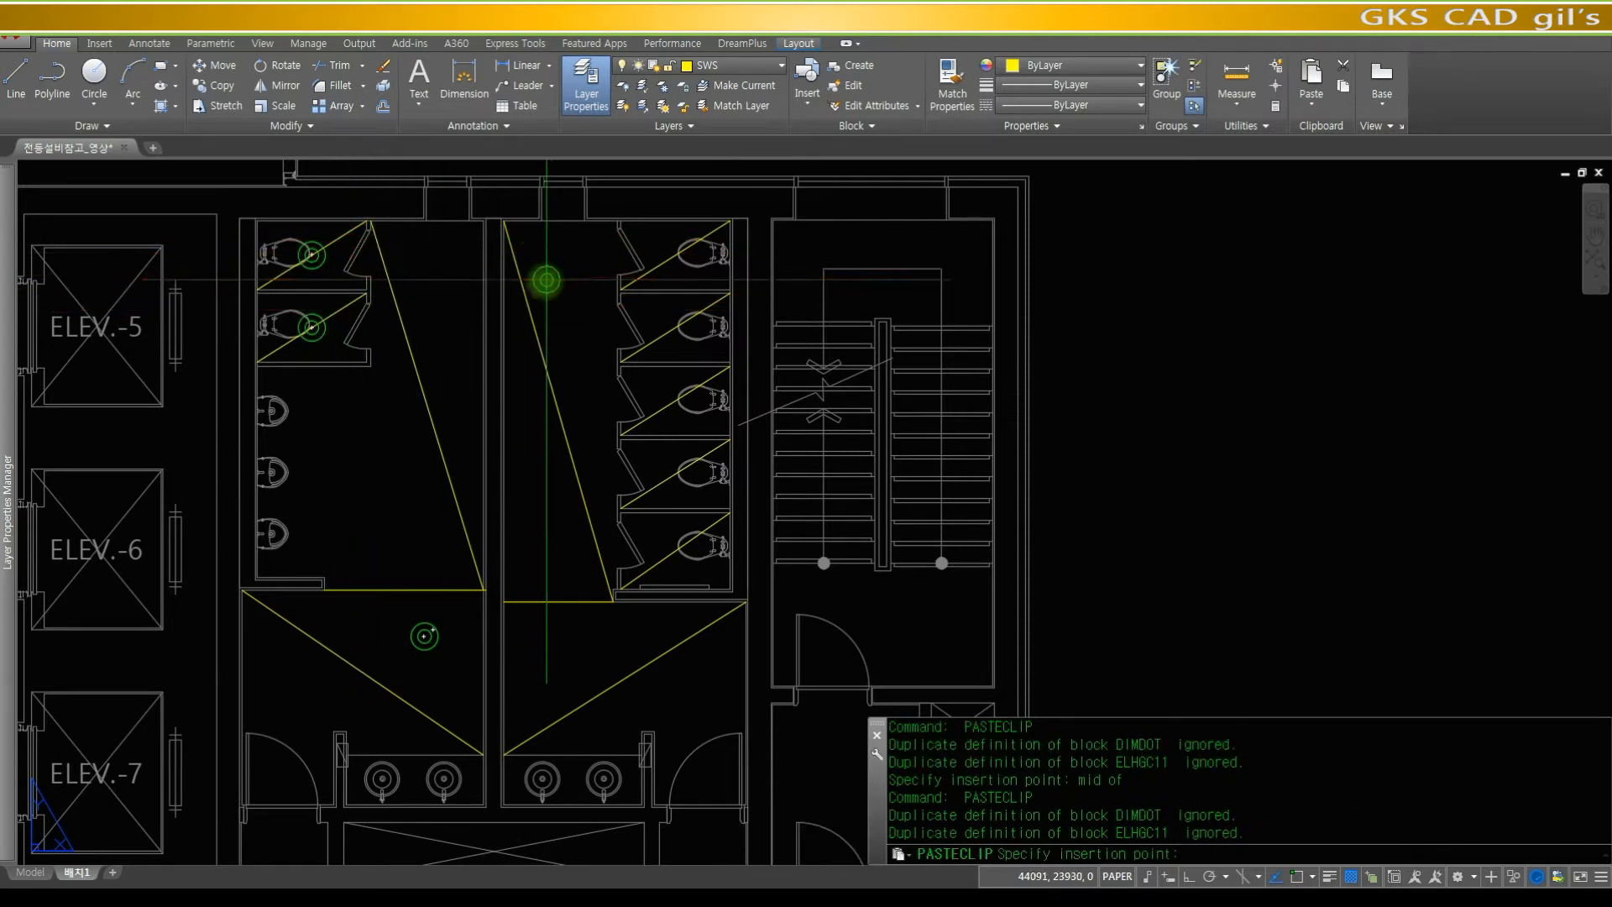
key("space")
left_click(674, 254)
key("space")
type("mid")
key("space")
left_click(674, 327)
- Paste a downlight at the midpoints of the lower three stall diagonals in the right restroom
key("space")
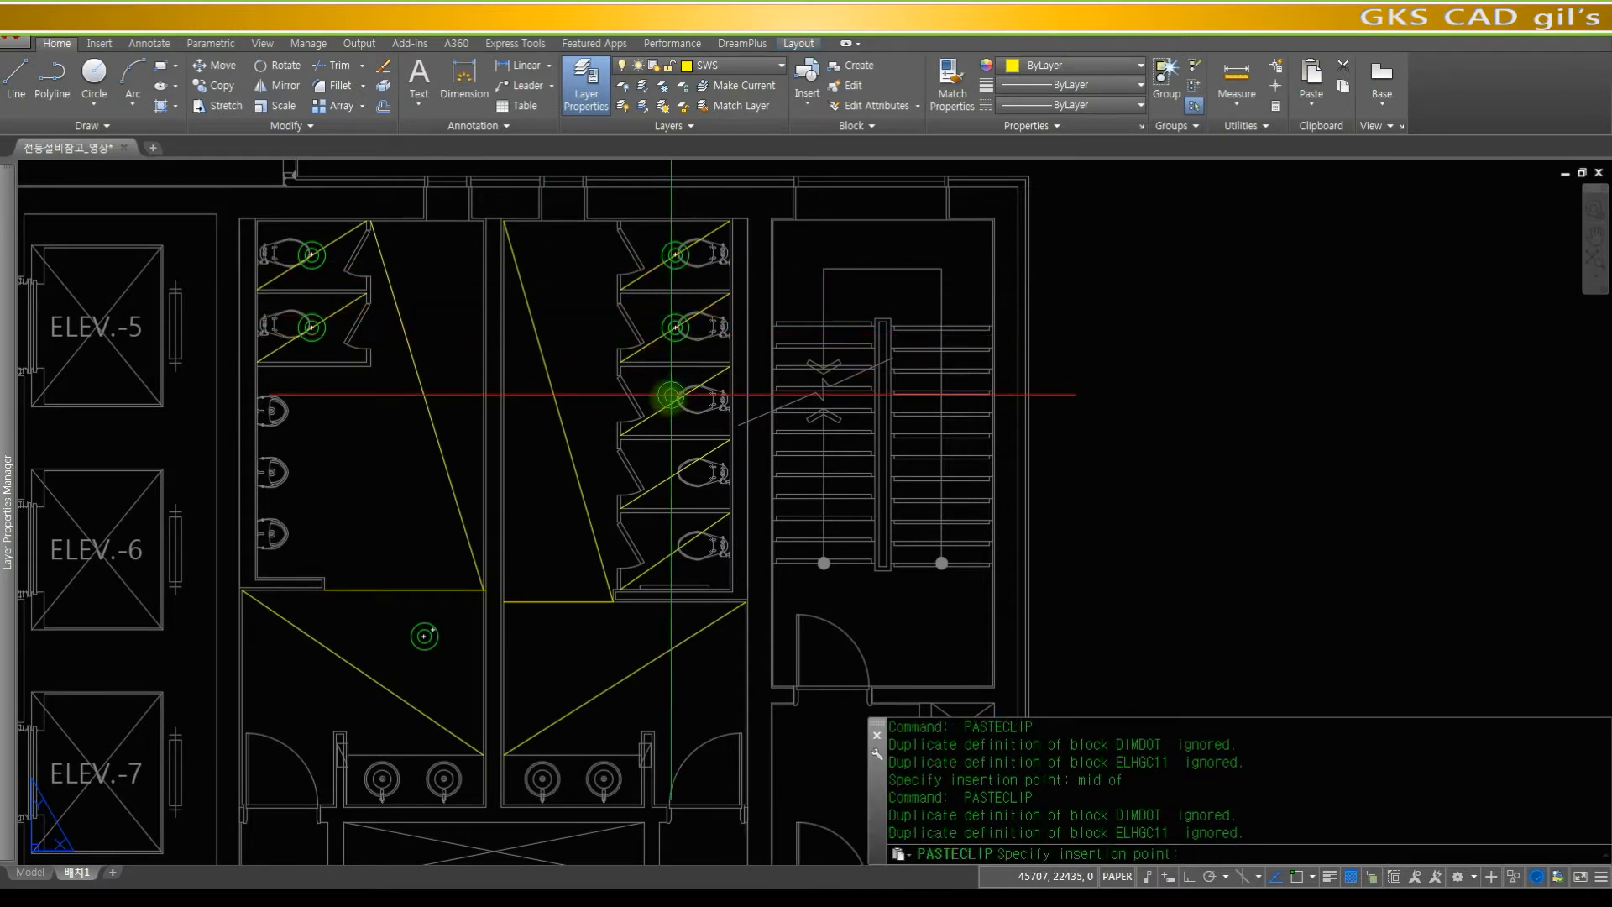
left_click(669, 401)
key("space")
type("misd")
key("space")
type("mid")
key("space")
left_click(671, 475)
key("space")
type("mid")
key("space")
left_click(667, 545)
- Paste a downlight at the midpoint of the long open-area diagonal in the right and the left restroom
key("space")
type("mid")
key("space")
left_click(560, 405)
key("space")
type("mid")
key("space")
left_click(427, 405)
- Paste a downlight at the midpoint of the left and the right washbasin-area diagonal
key("space")
type("mid")
key("space")
left_click(362, 672)
type("mid")
key("space")
left_click(625, 676)
key("space")
type("r")
key("space")
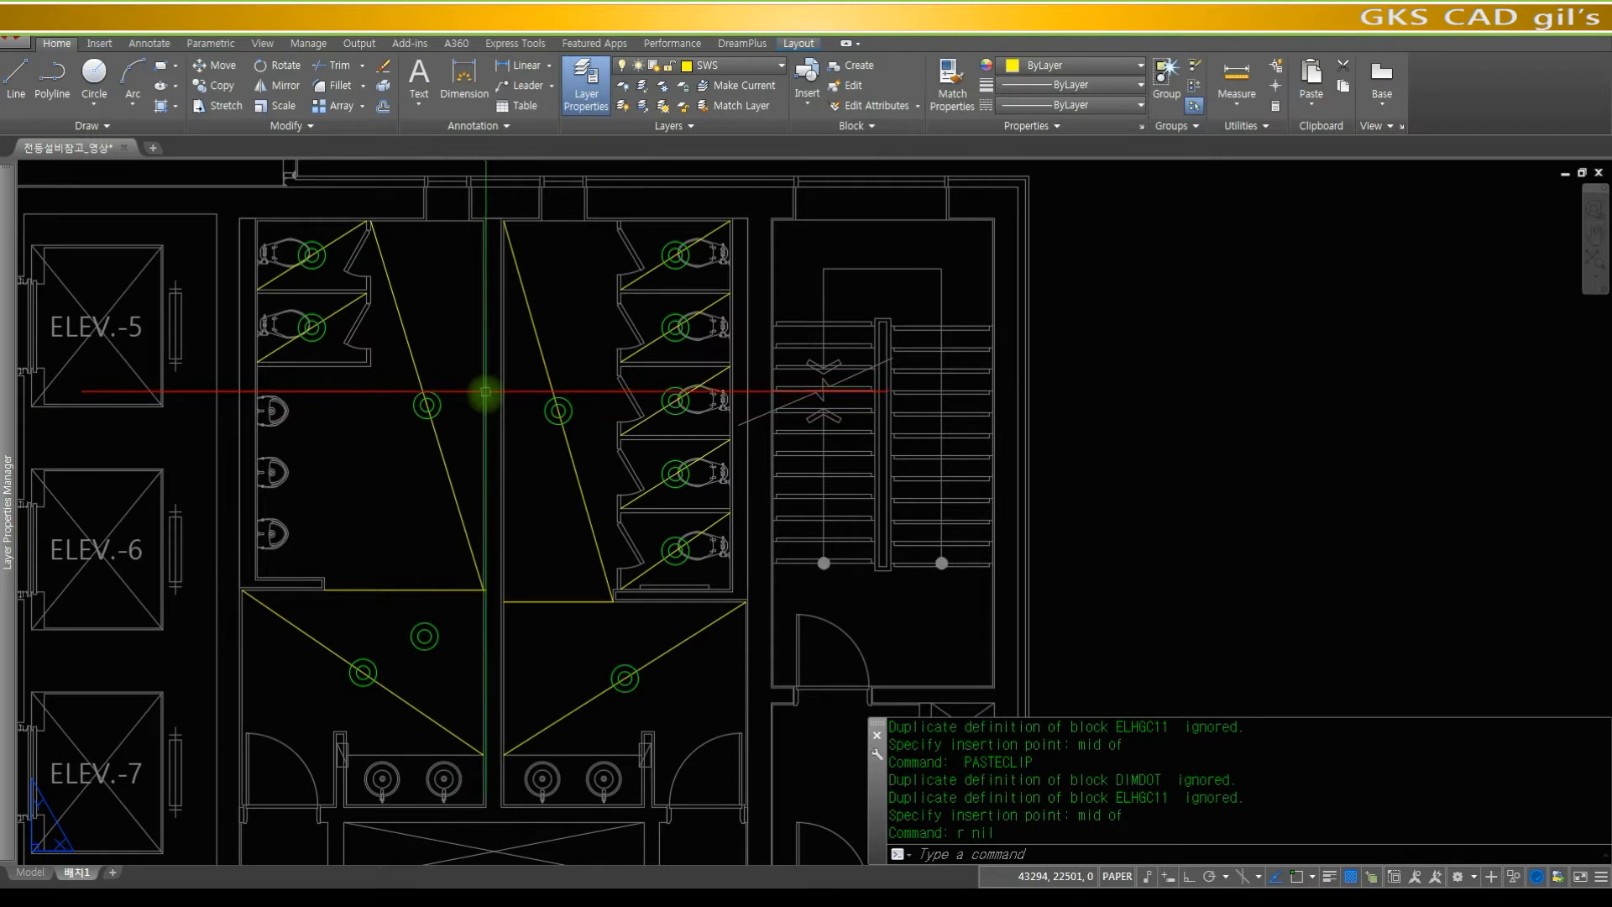
key("Escape")
key("Escape")
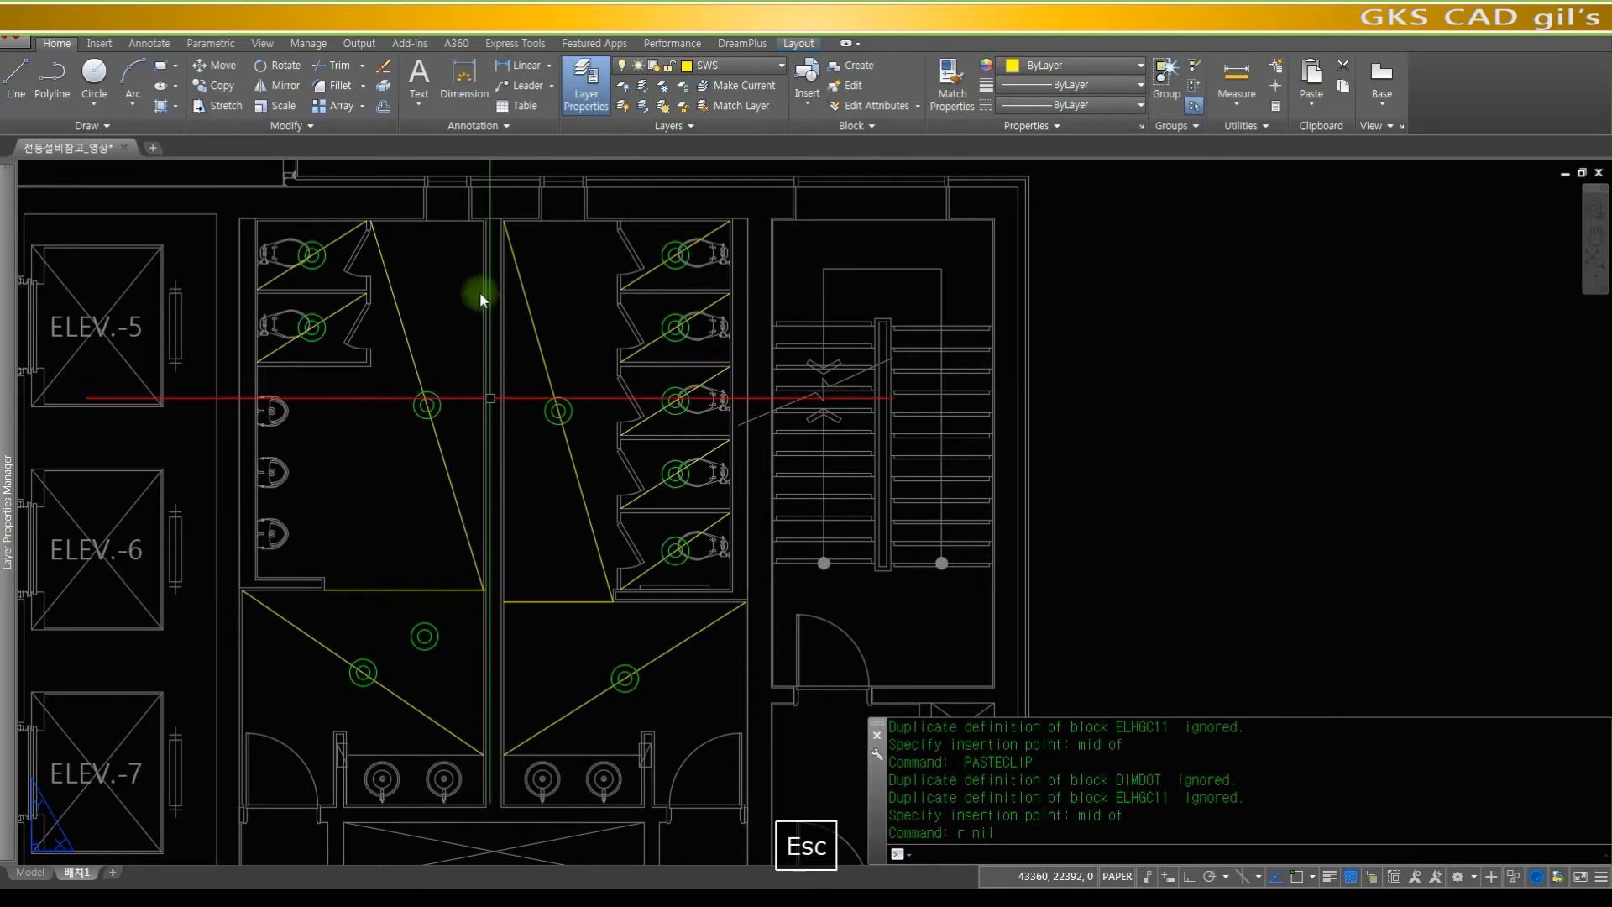
- Copy the two downlights on the long open-area diagonals 1800 straight up and 1800 straight down with Ortho on
type("cop")
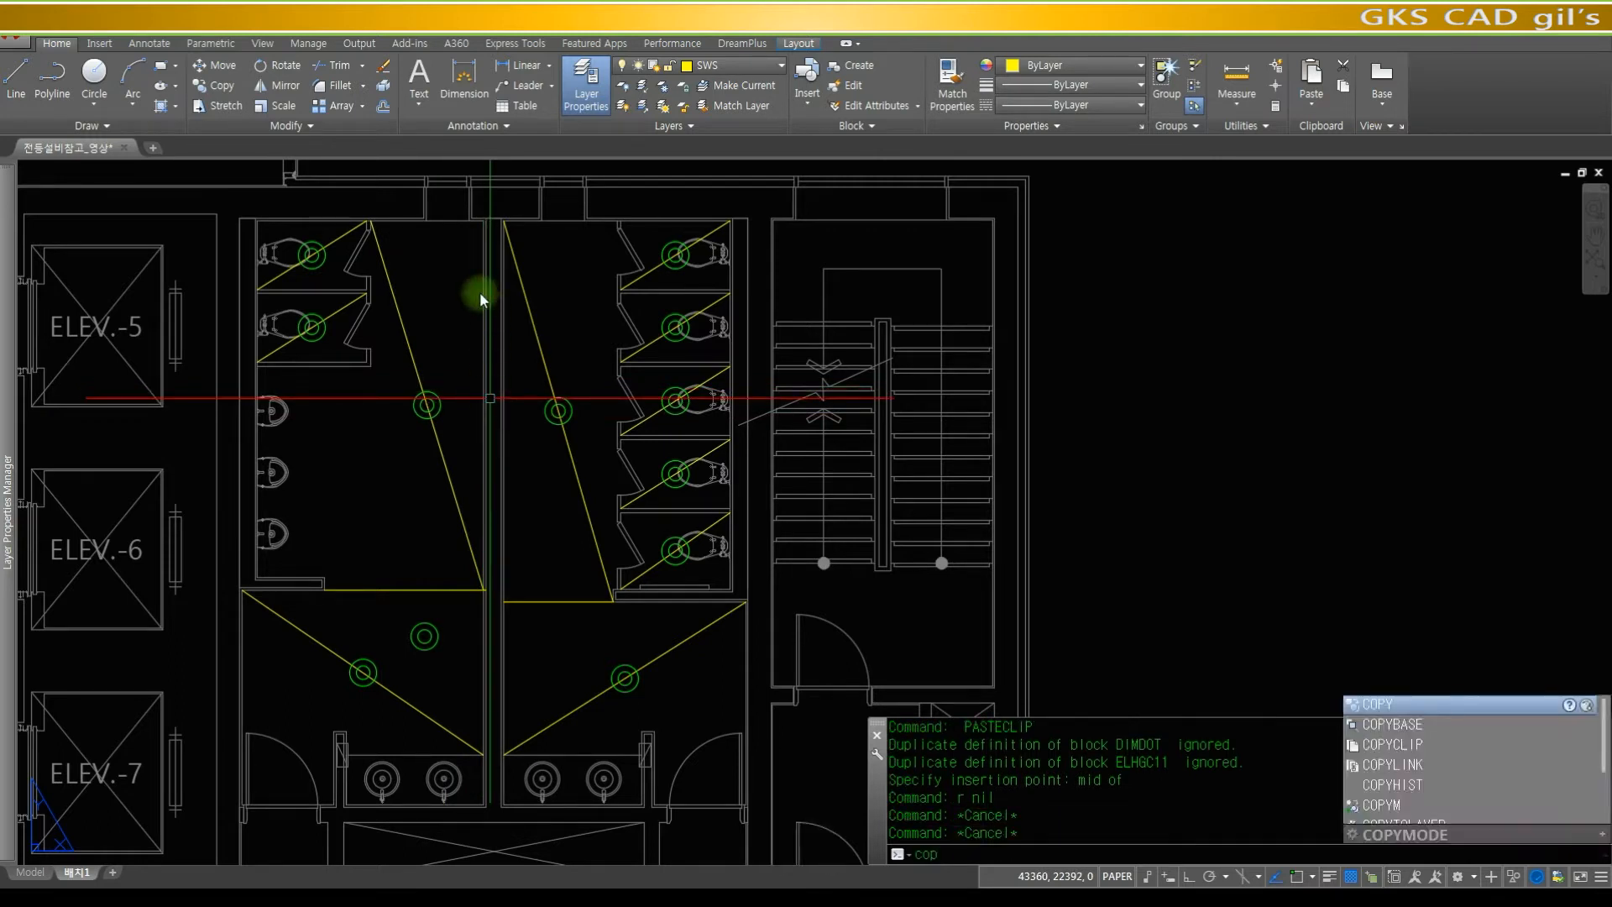
key("space")
type("w")
key("space")
left_click(379, 364)
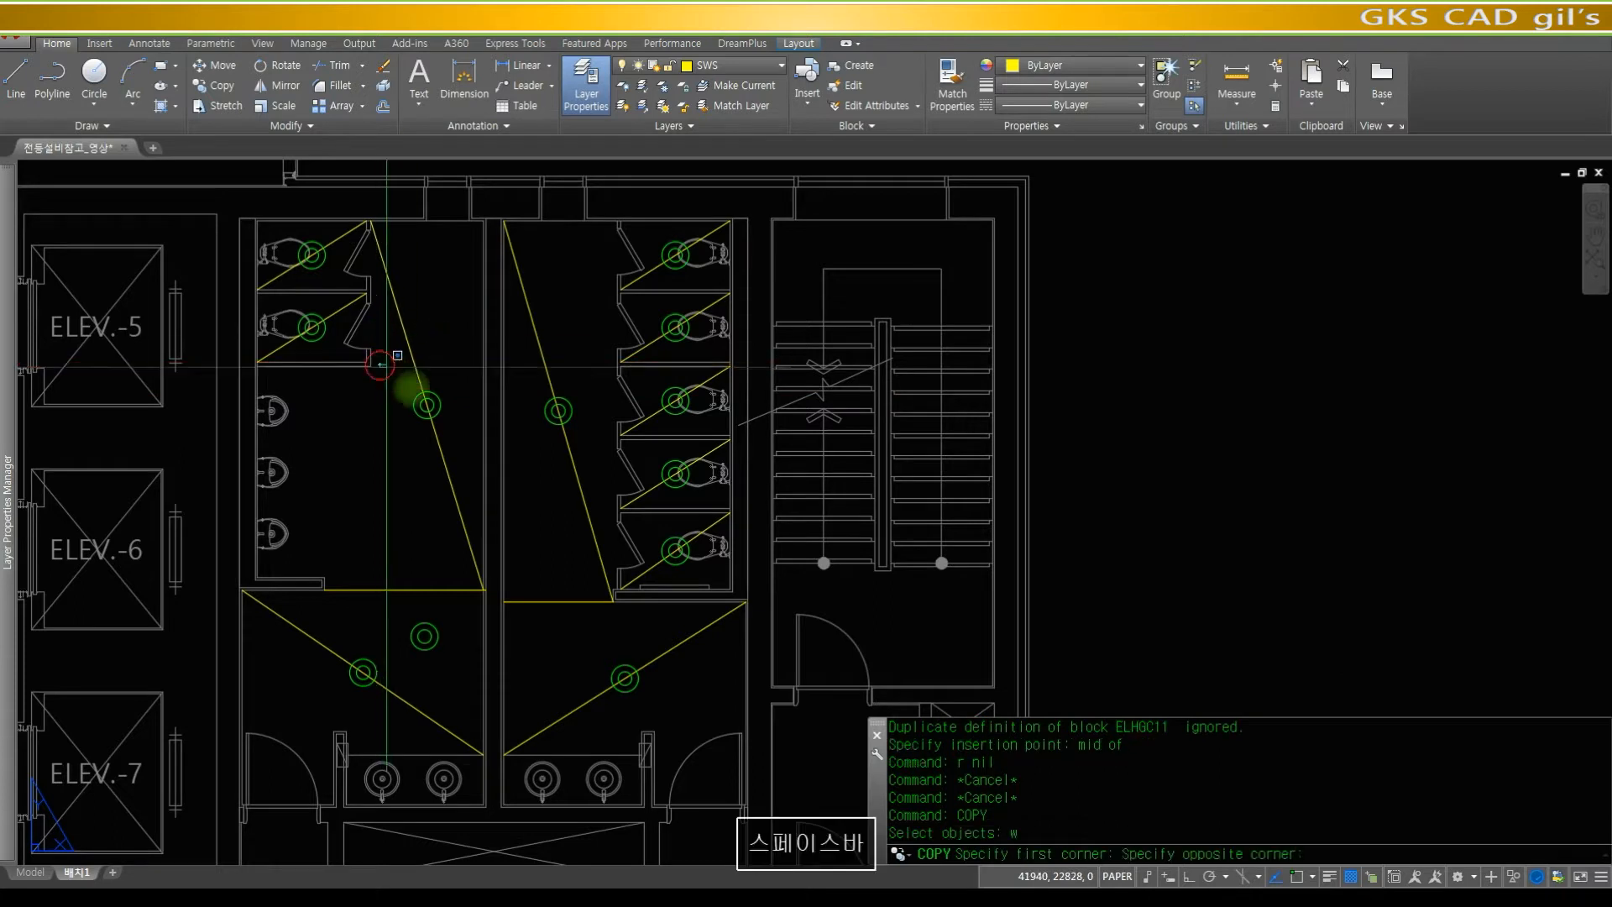
left_click(458, 466)
left_click(523, 380)
left_click(596, 462)
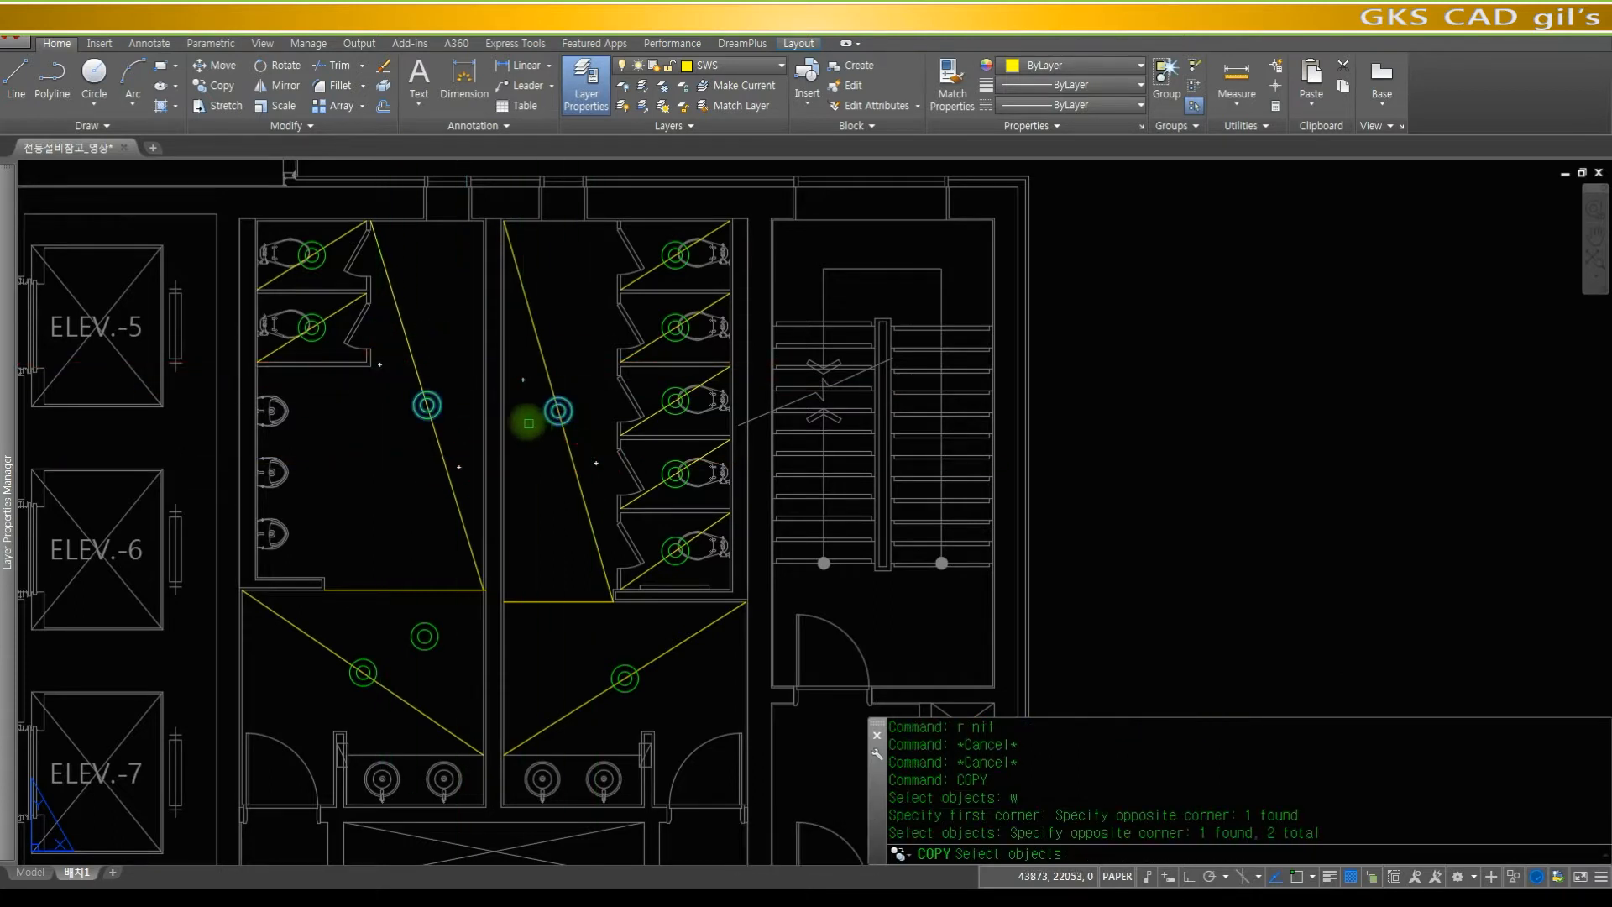
key("space")
left_click(542, 430)
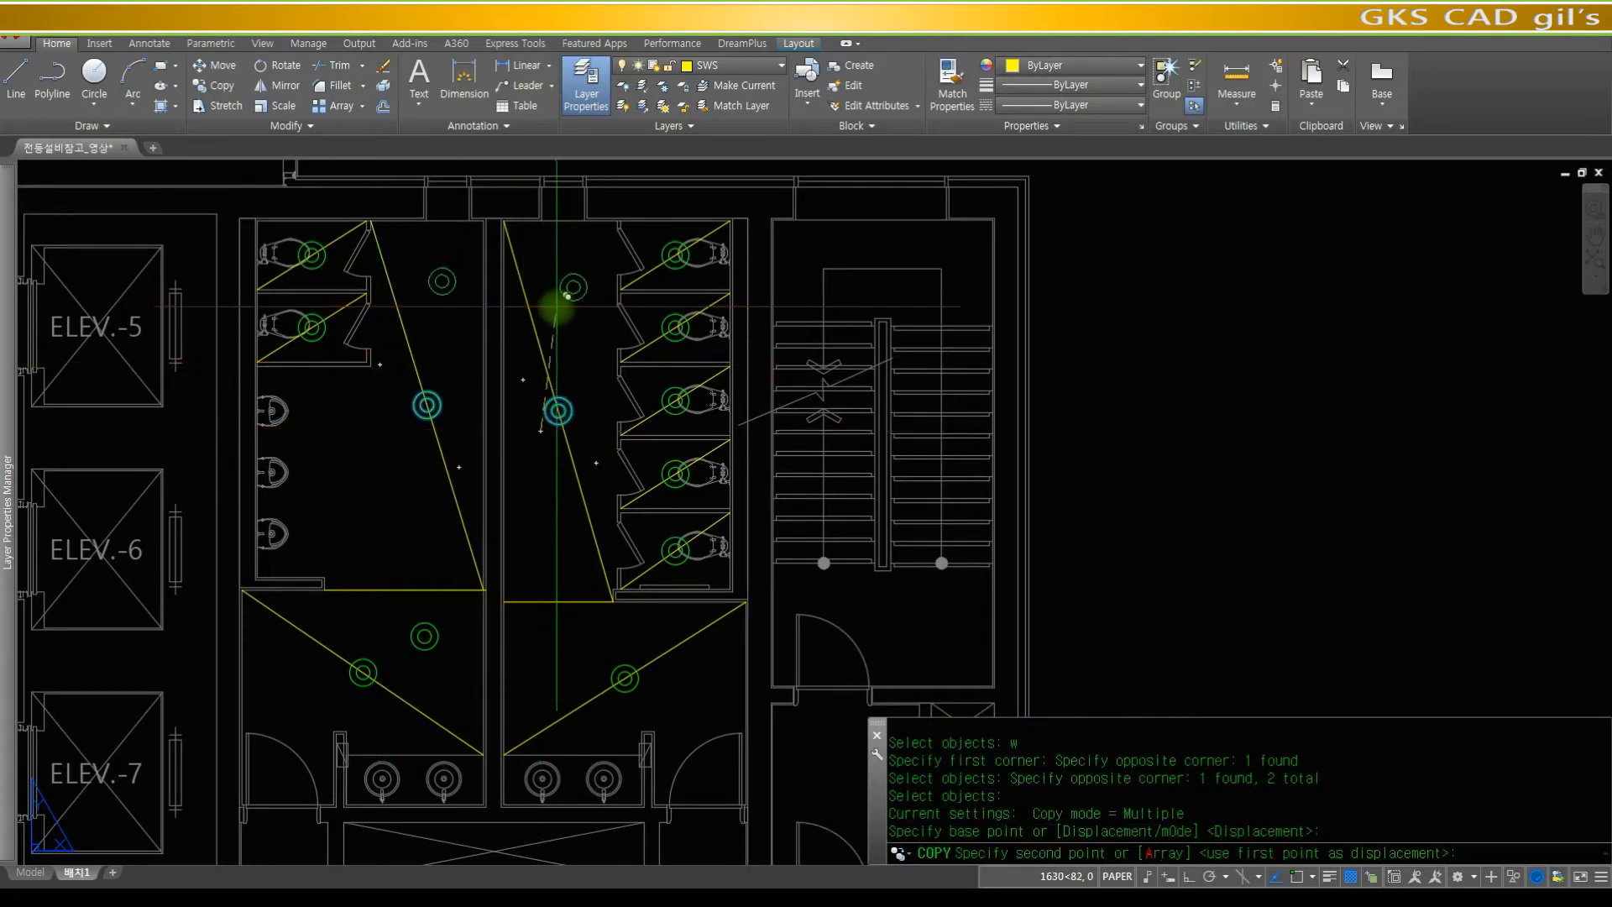
key("F8")
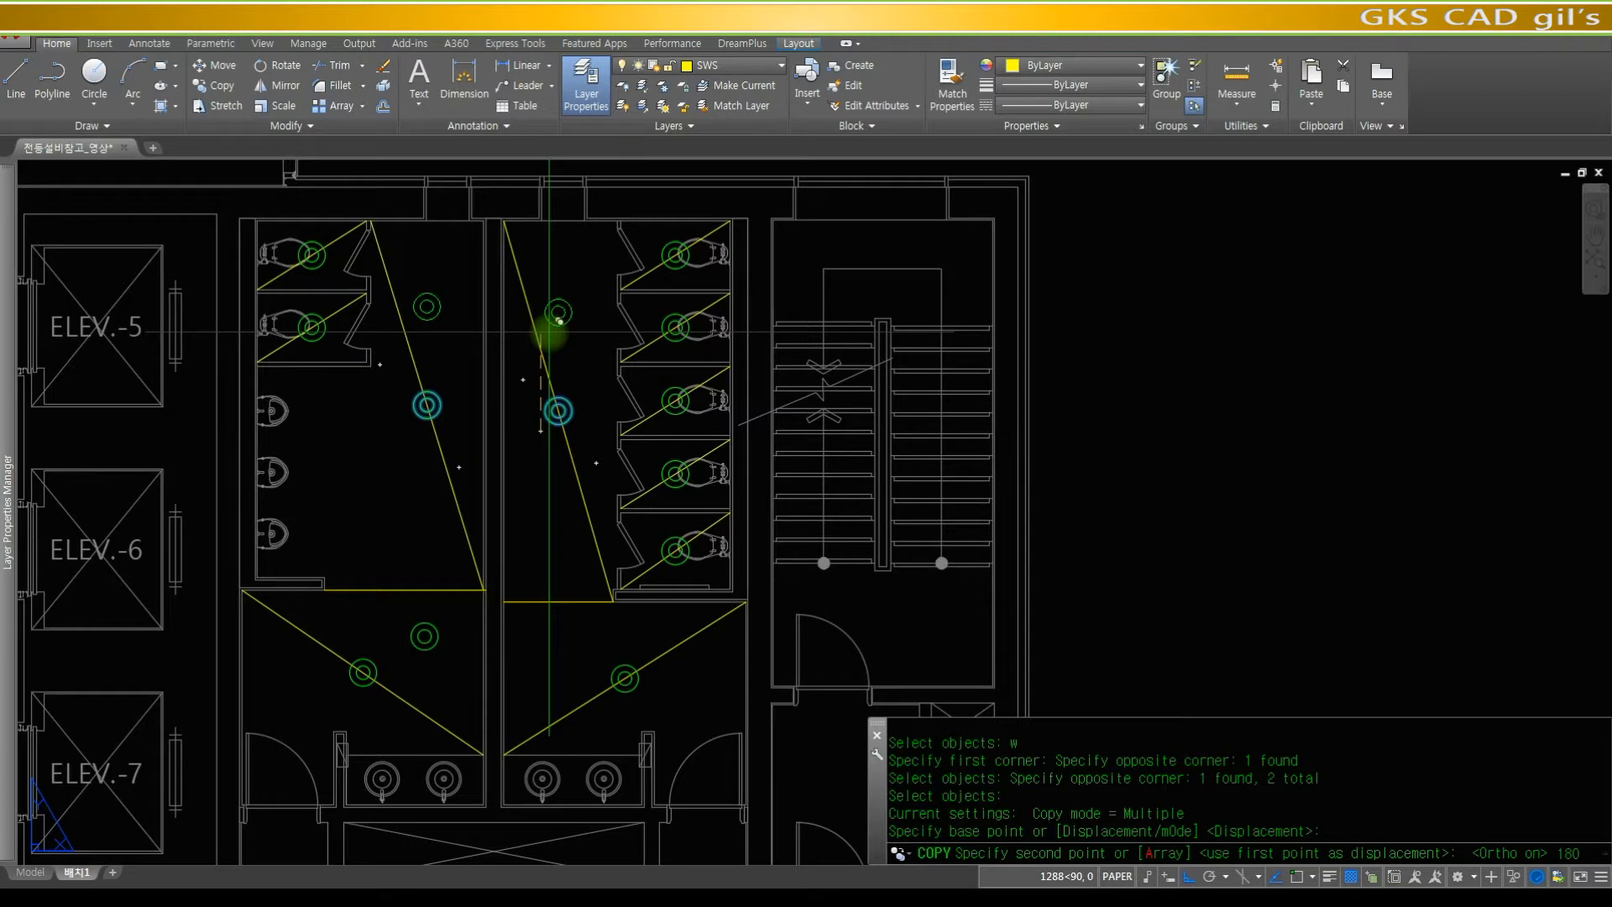
key("Return")
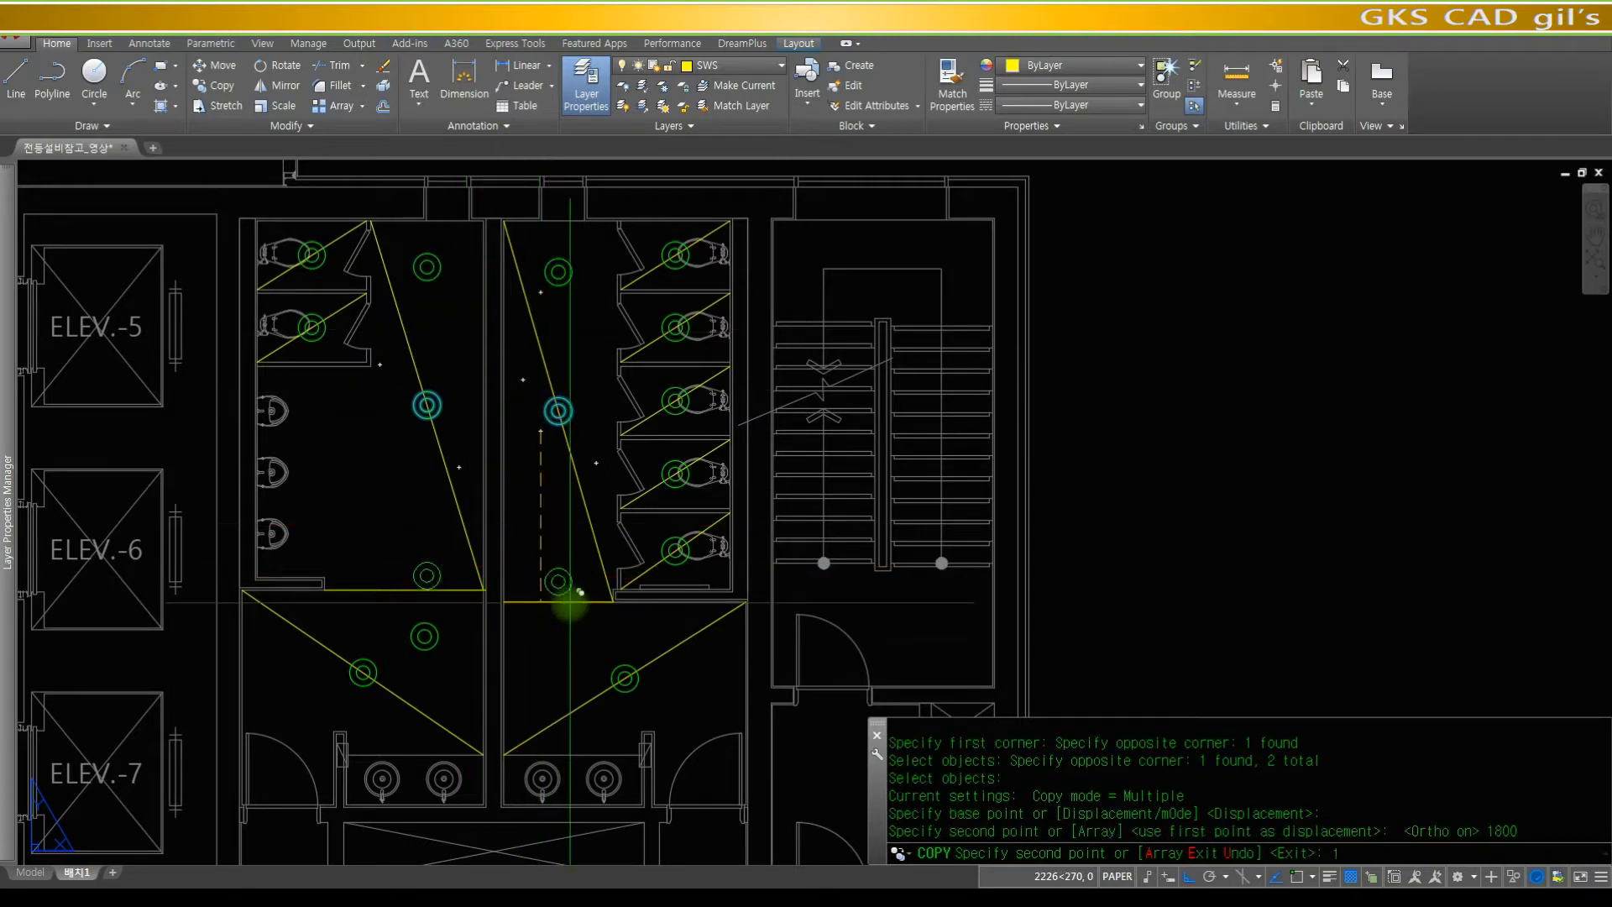
key("space")
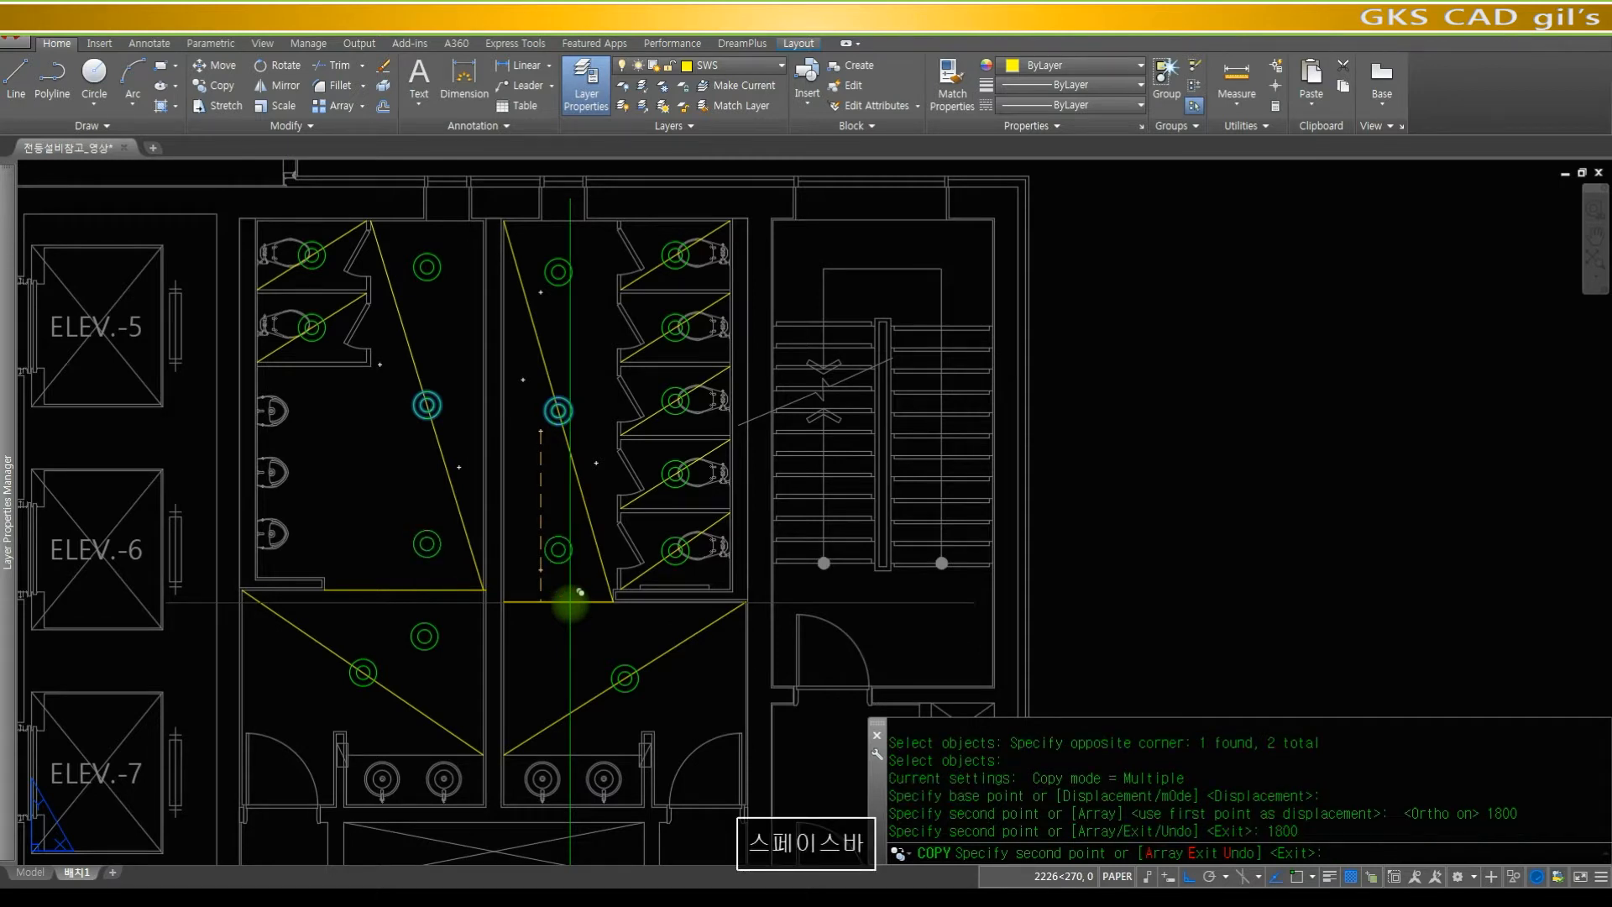
key("Escape")
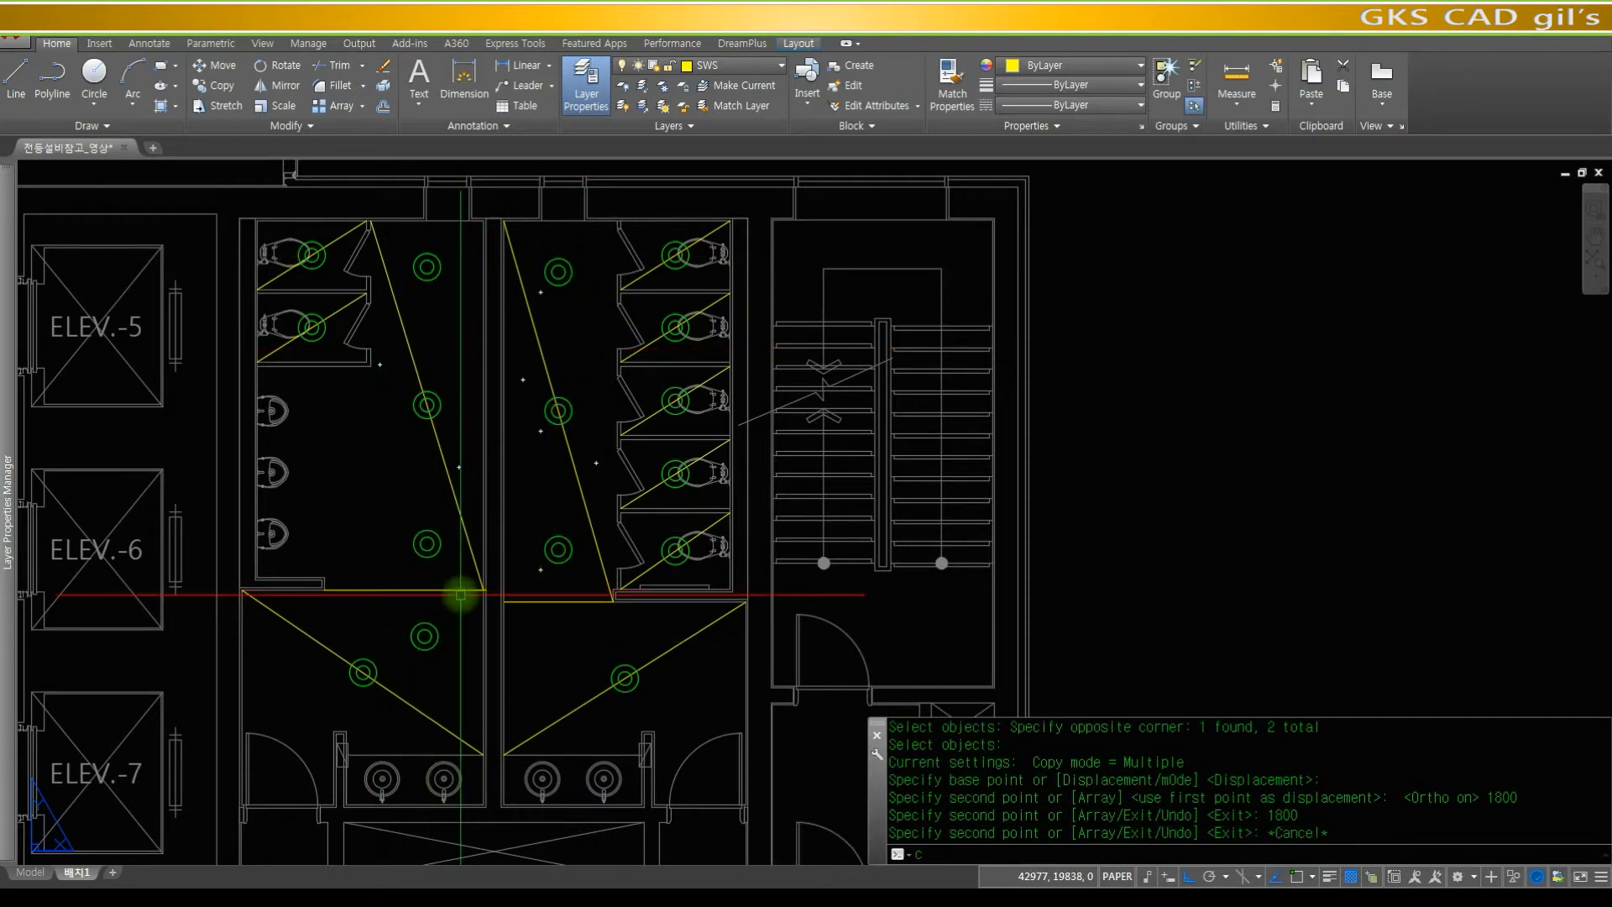
- Copy the downlights at the midpoints of the two washbasin-area diagonals 1800 horizontally to the left
type("cop")
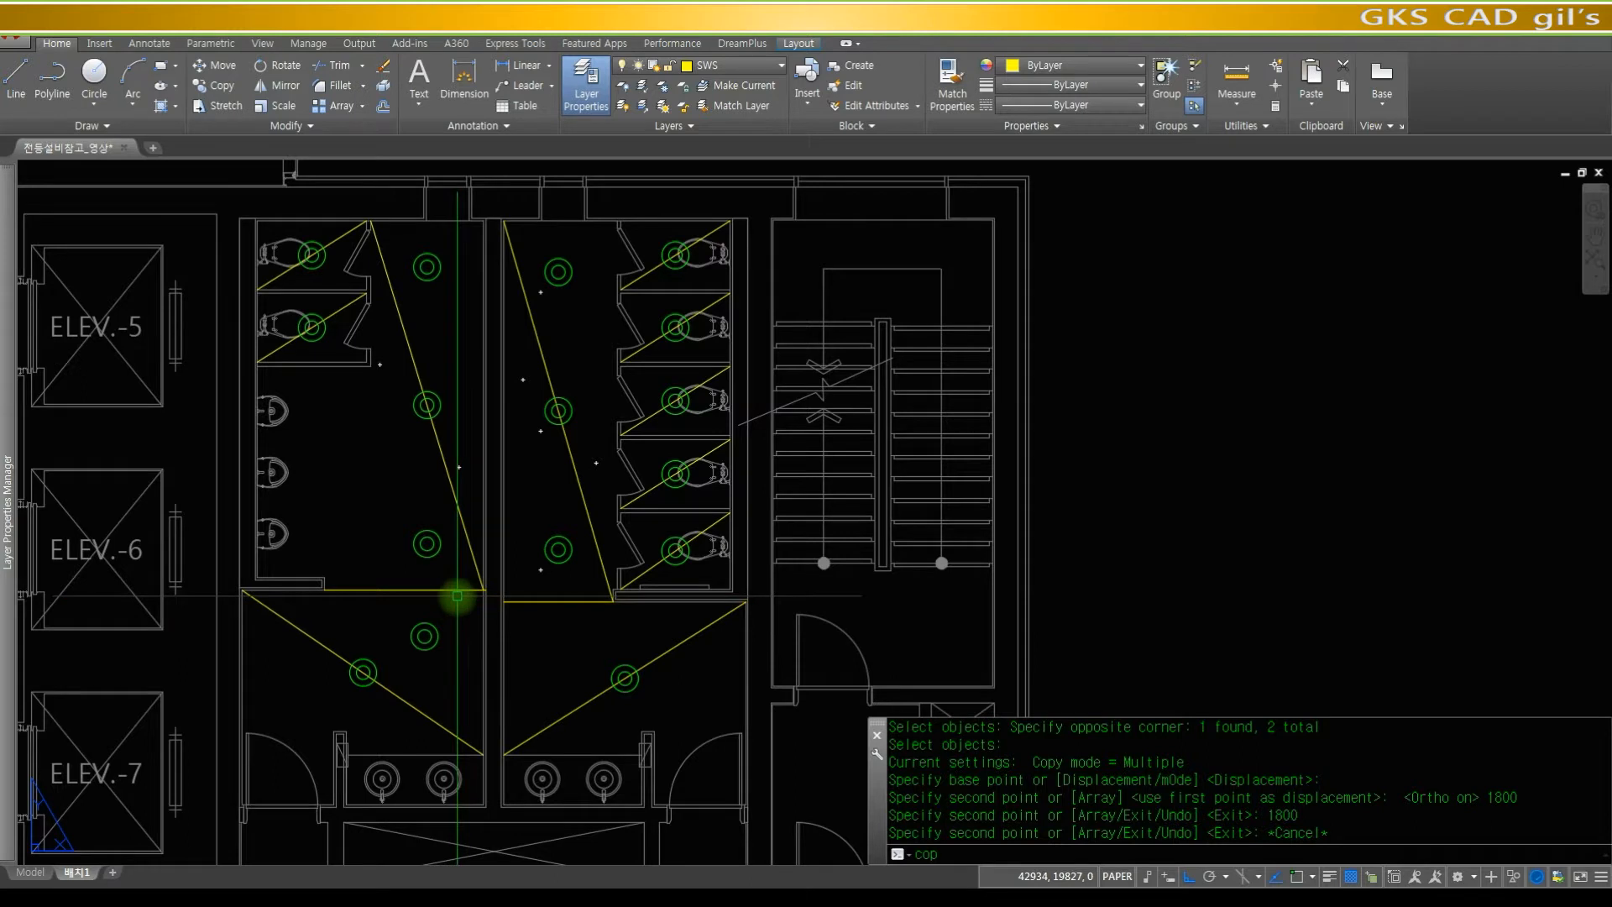
key("space")
type("w")
key("space")
left_click(329, 638)
left_click(392, 709)
type("w")
key("space")
left_click(588, 651)
left_click(667, 710)
key("space")
left_click(646, 709)
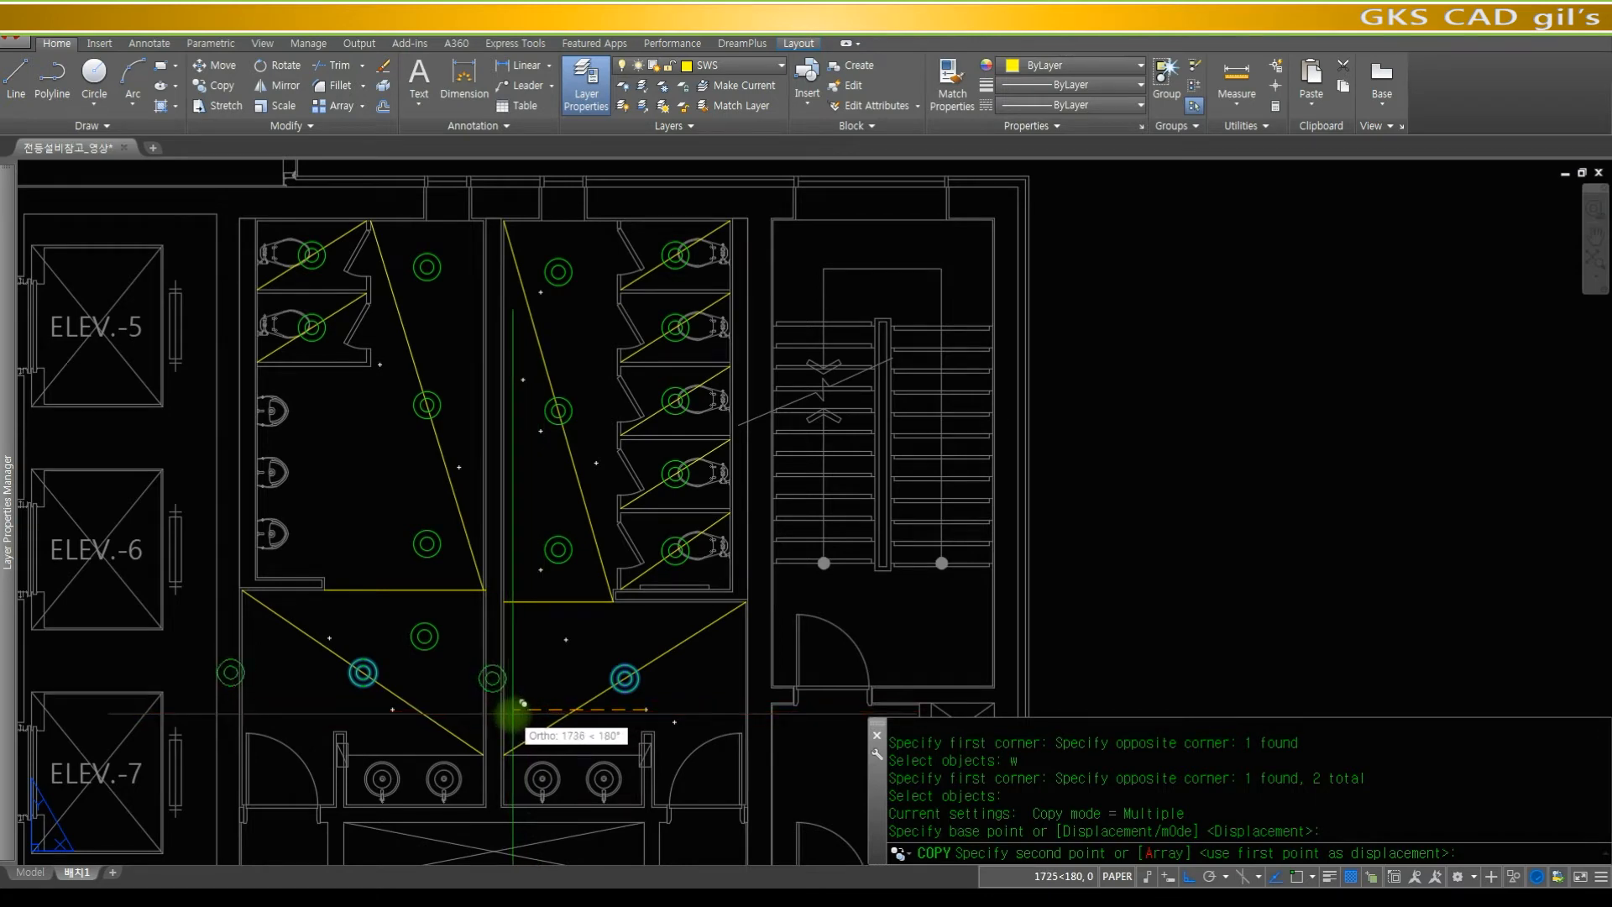
type("1800")
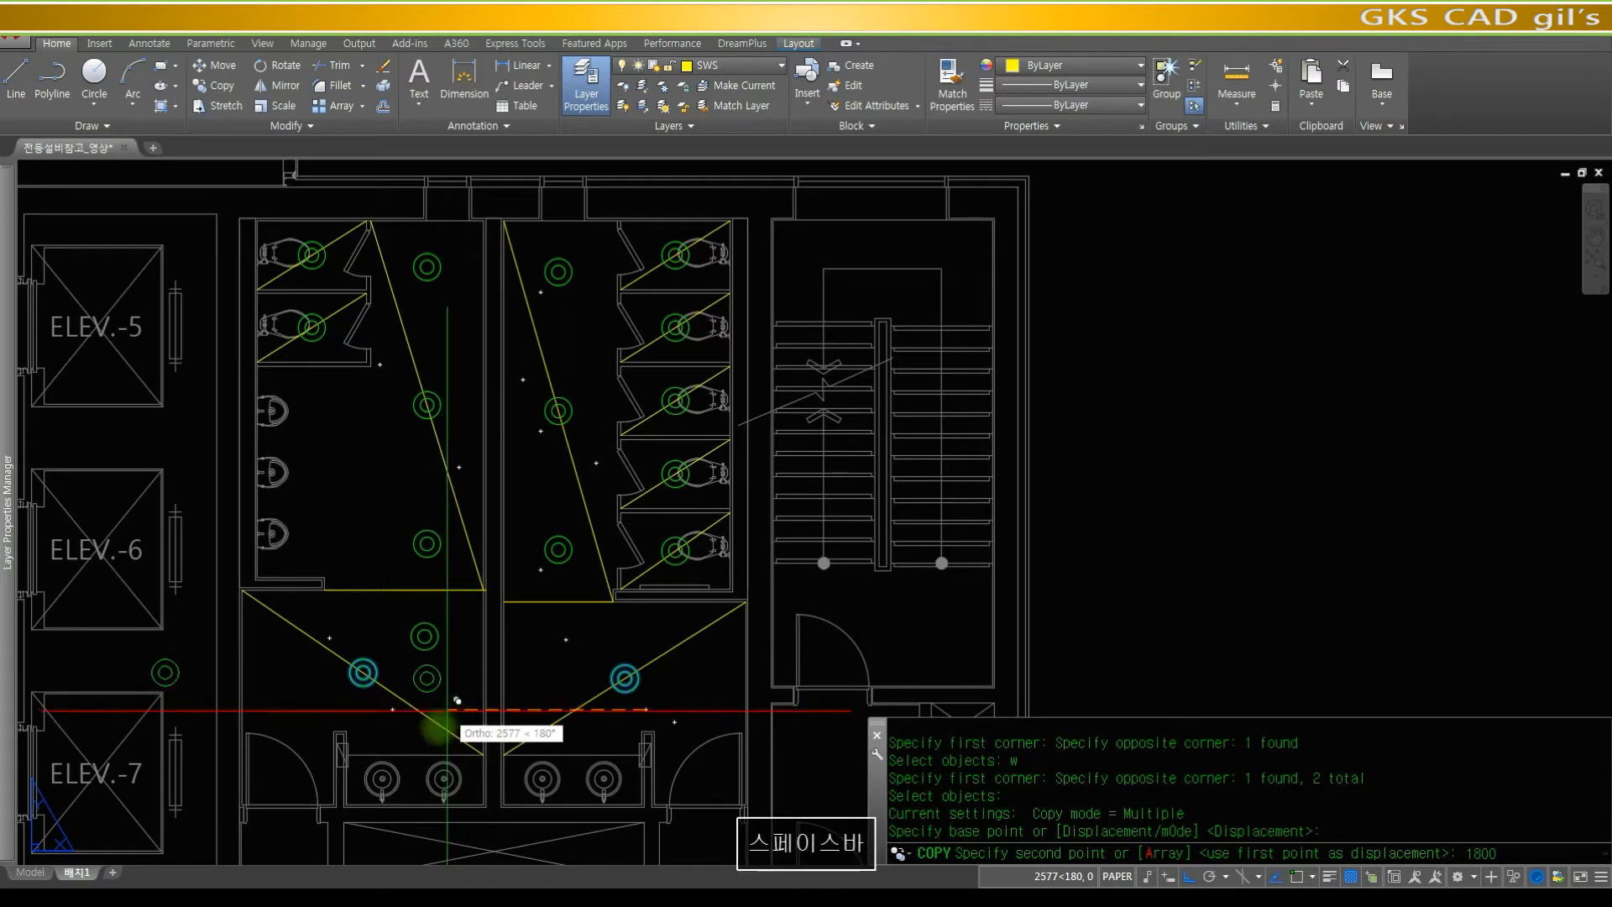
key("space")
key("Escape")
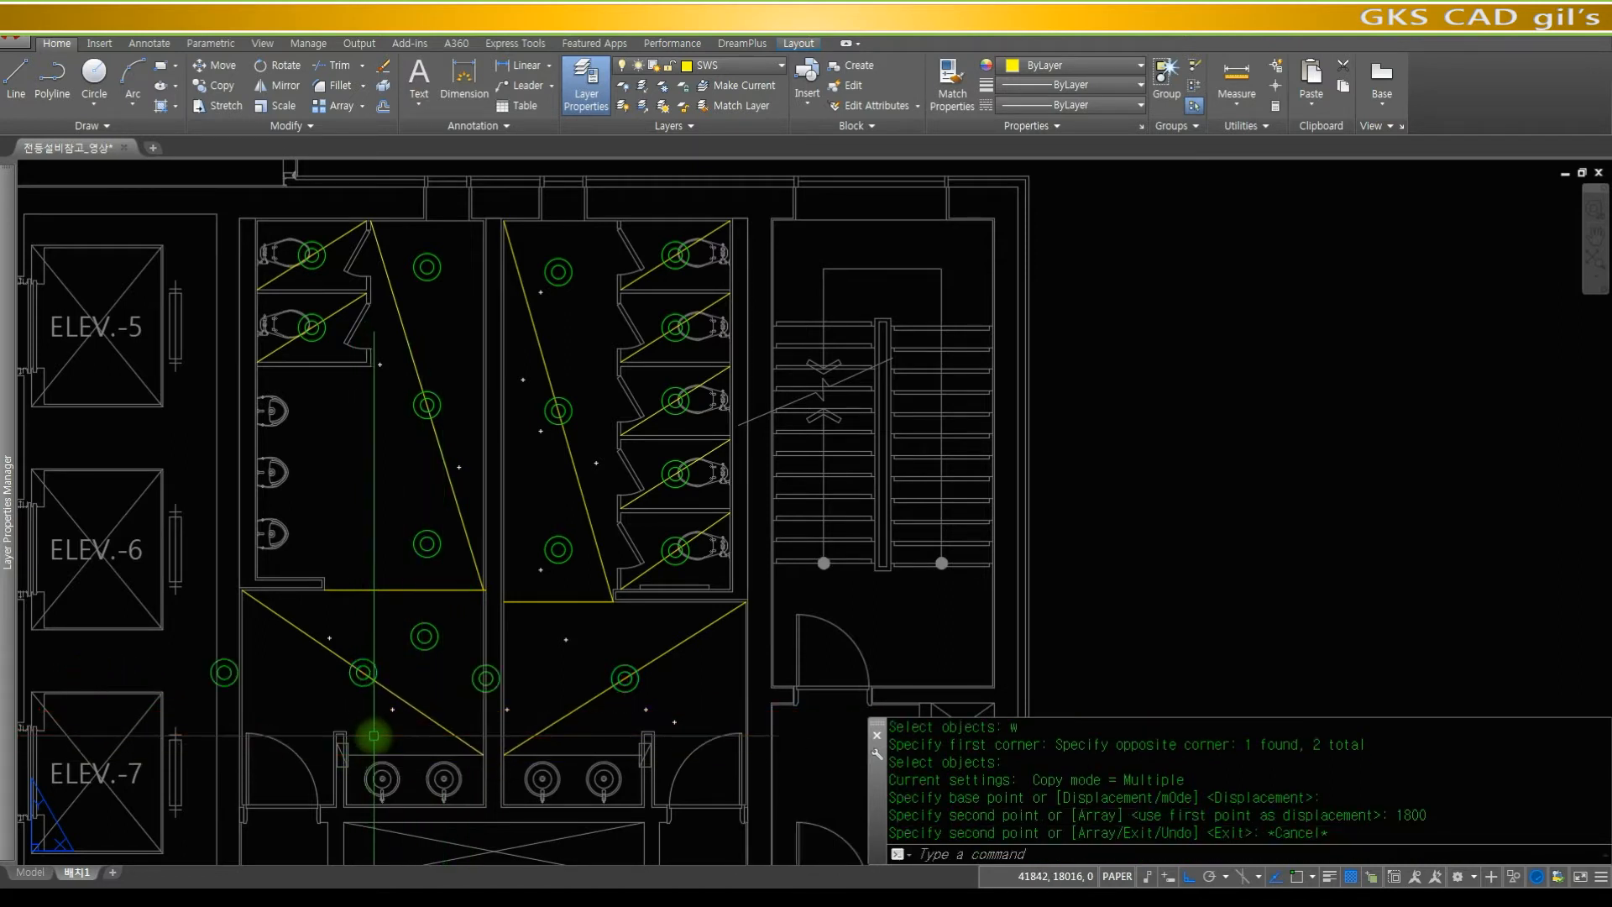
- Move the four washbasin-area downlights 900 horizontally to the right with Ortho on
type("mn")
key("Escape")
type("move")
key("space")
type("w")
key("space")
left_click(184, 636)
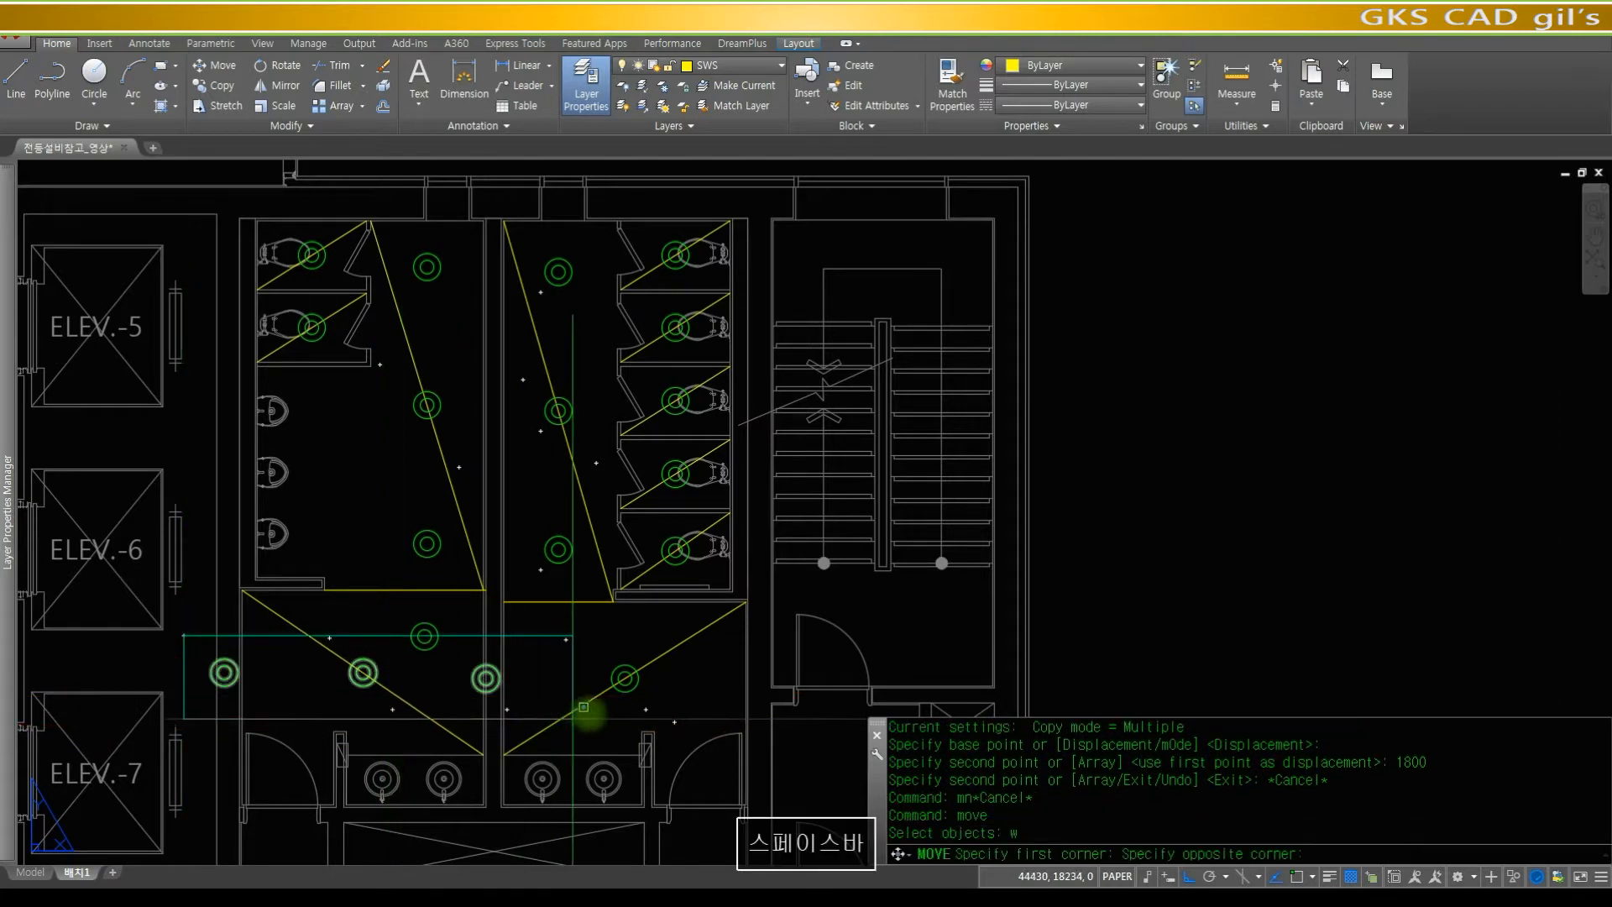
left_click(670, 718)
key("space")
left_click(539, 653)
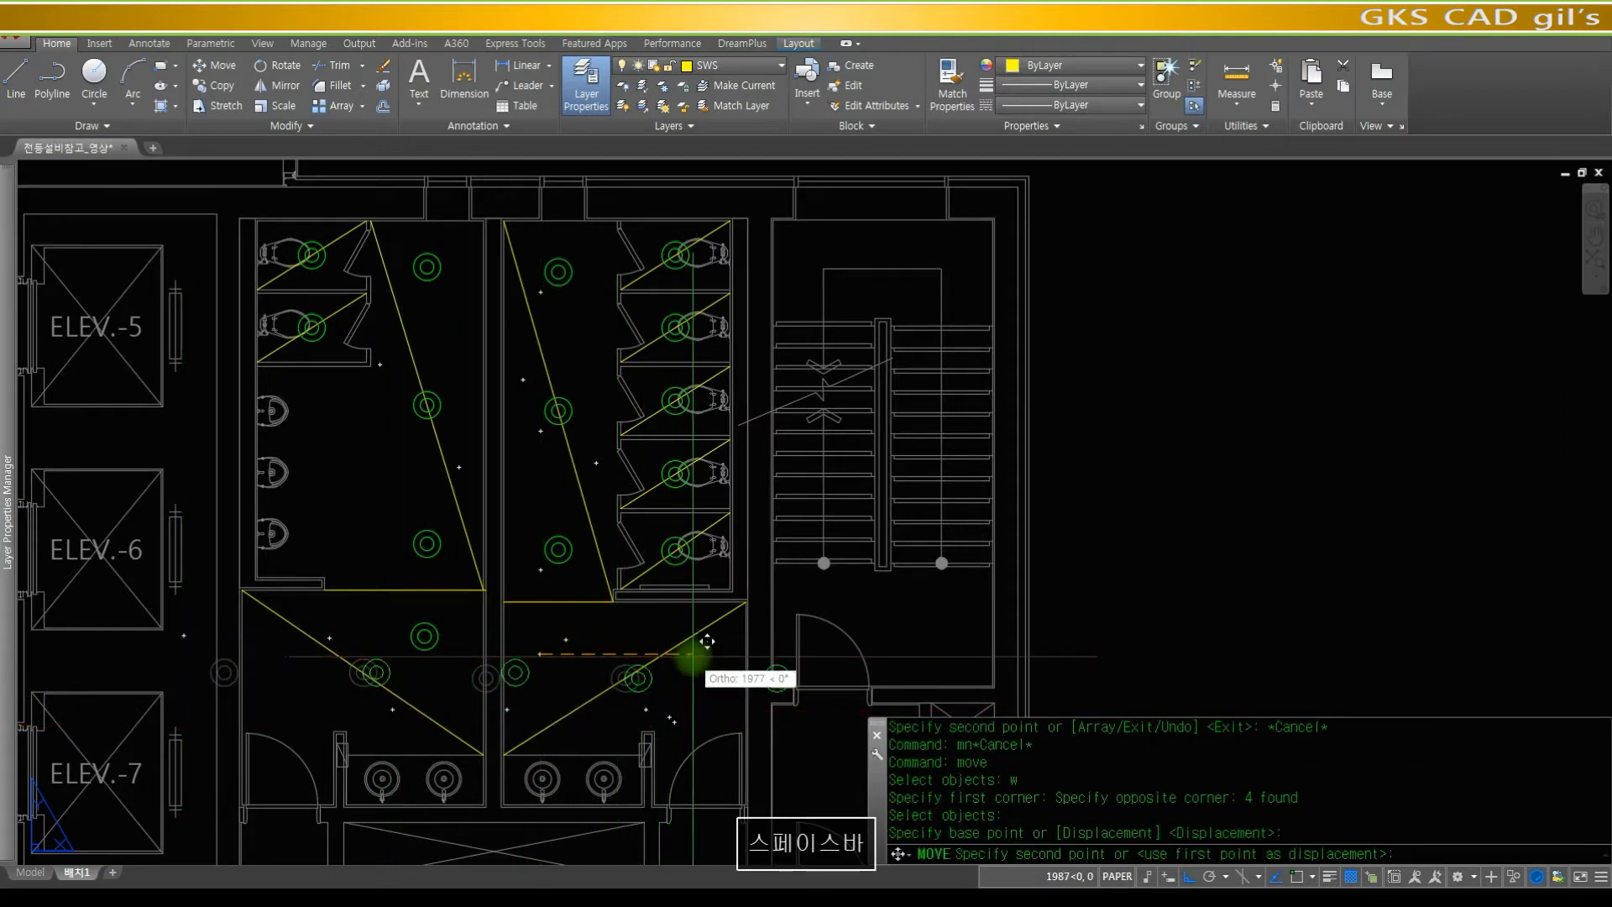
type("900")
key("space")
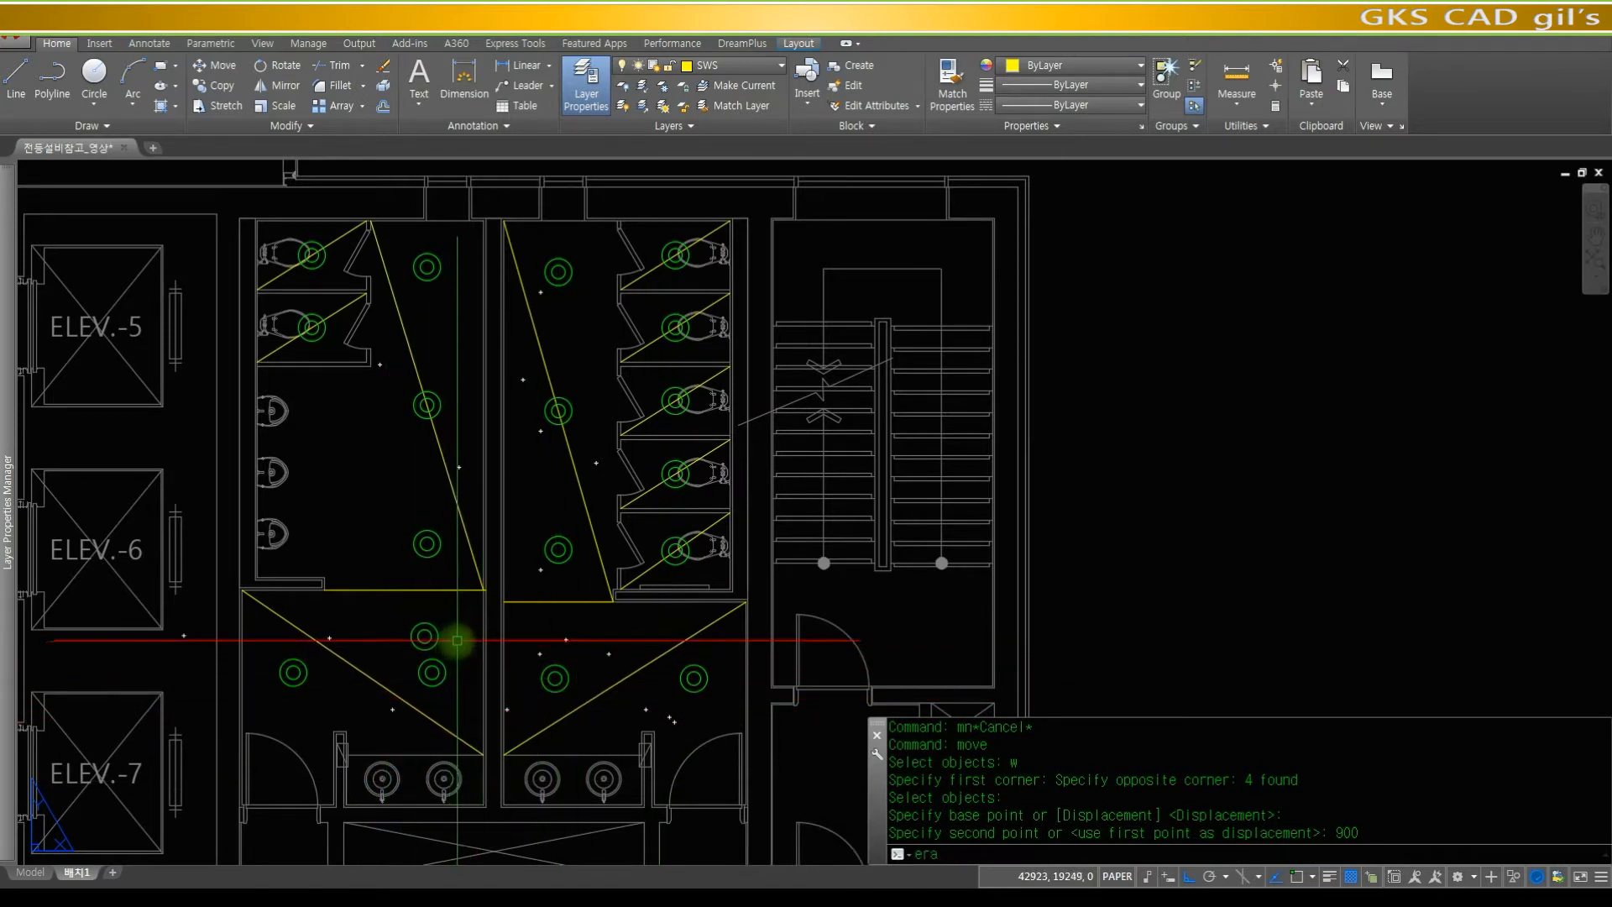
- Erase the extra downlight in the left washbasin area and all yellow helper lines in both restrooms
type("erase")
key("space")
type("c")
key("space")
left_click(419, 645)
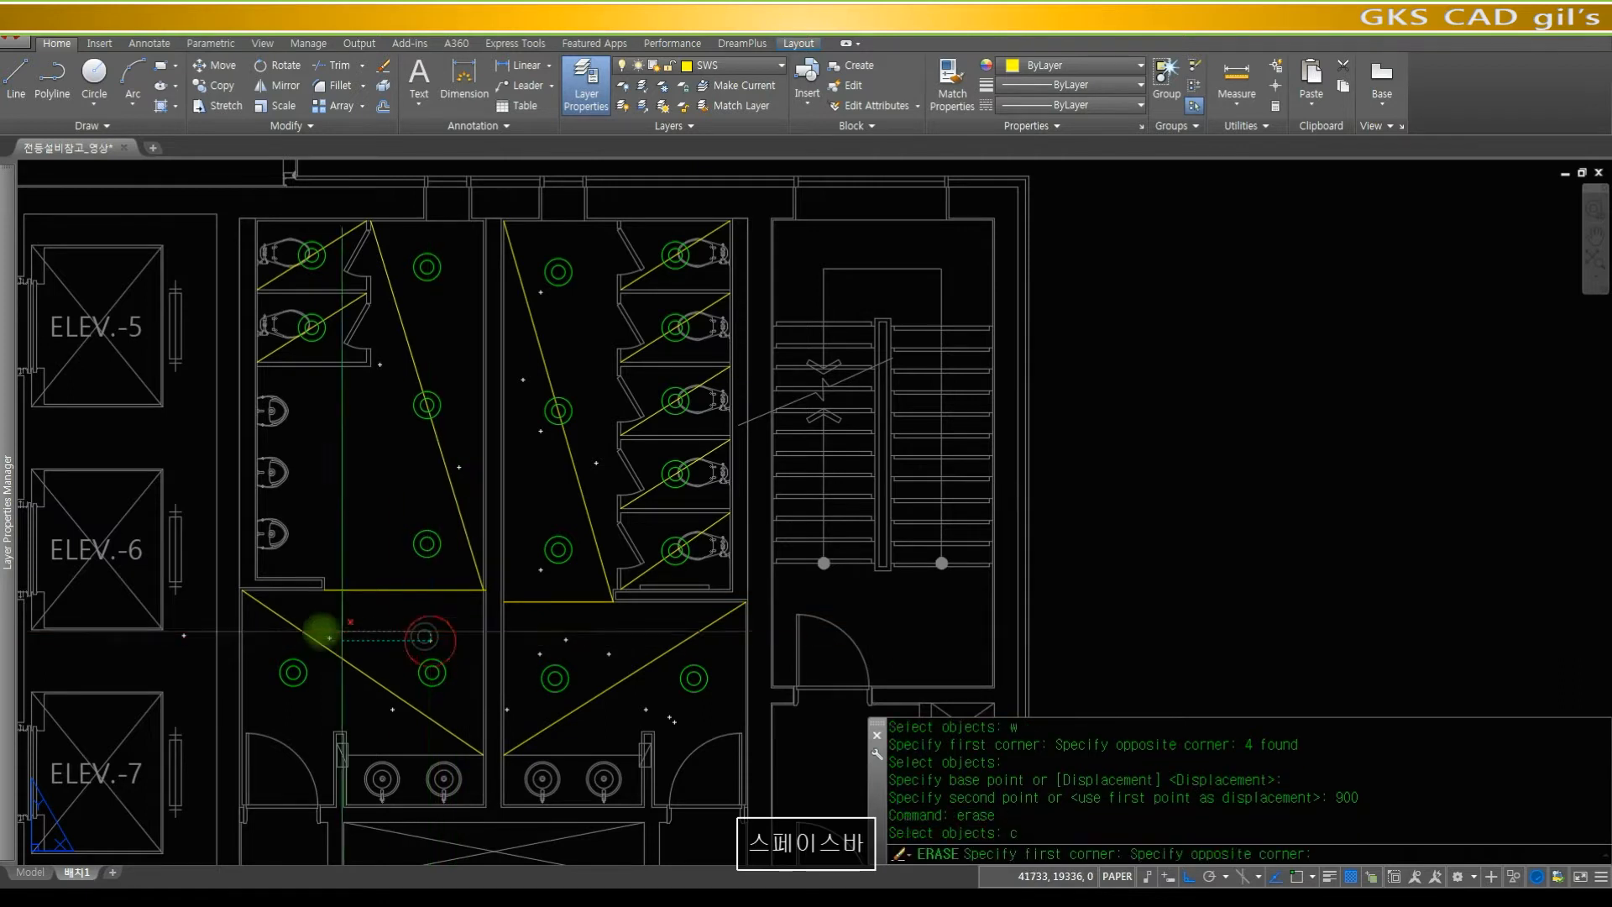
left_click(297, 622)
left_click(643, 694)
left_click(627, 658)
left_click(582, 464)
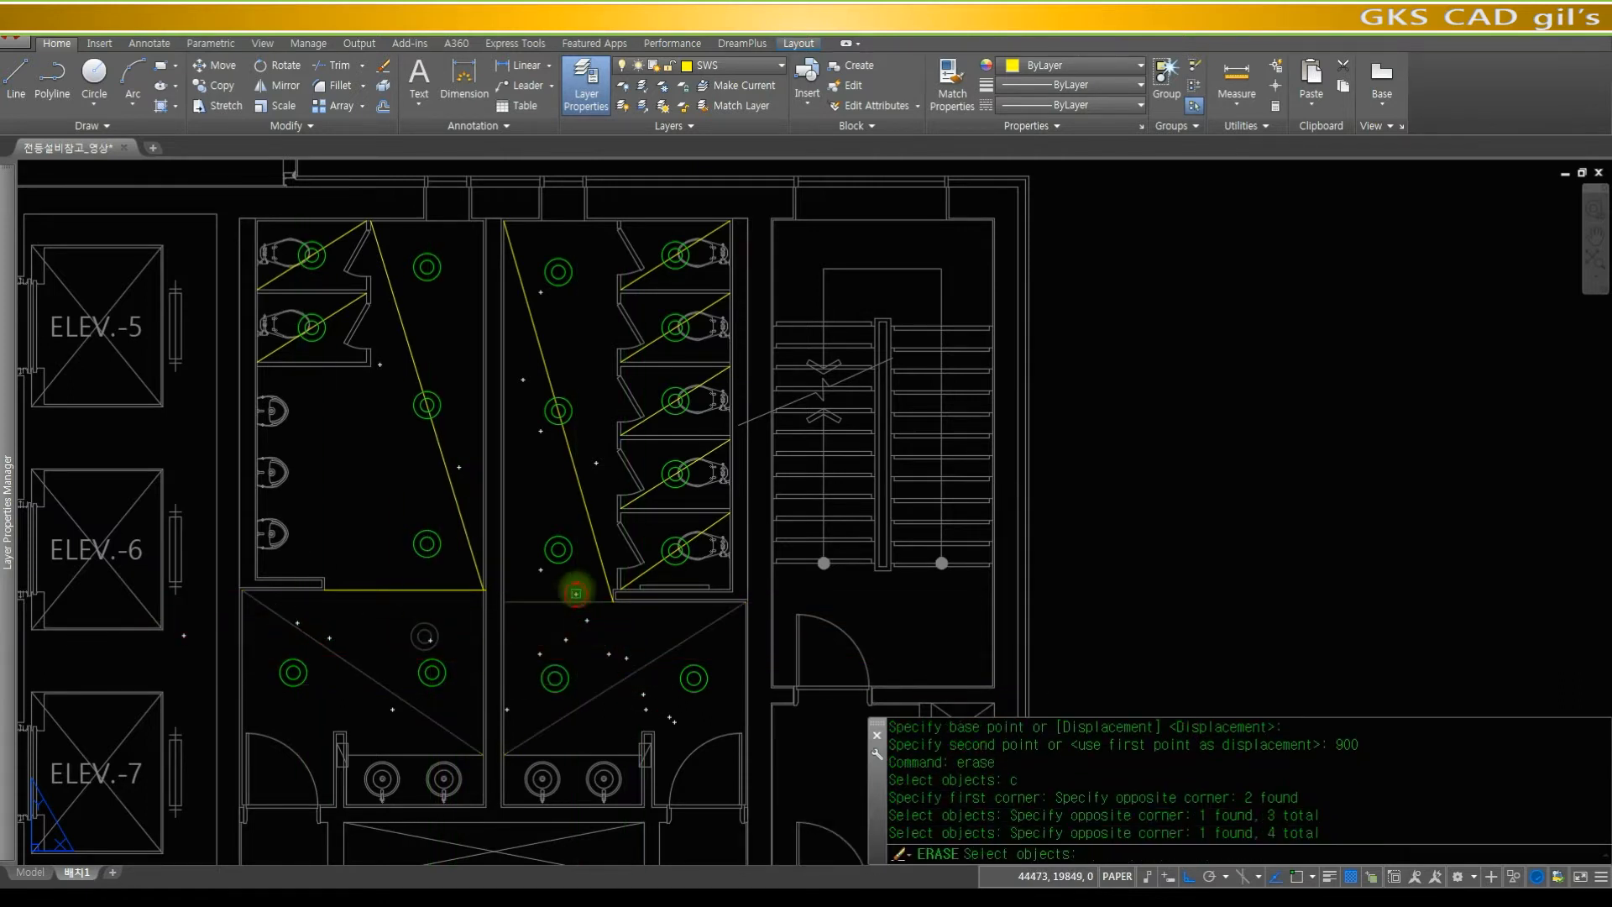
left_click(550, 453)
left_click(459, 458)
left_click(416, 459)
left_click(411, 604)
left_click(369, 435)
left_click(335, 309)
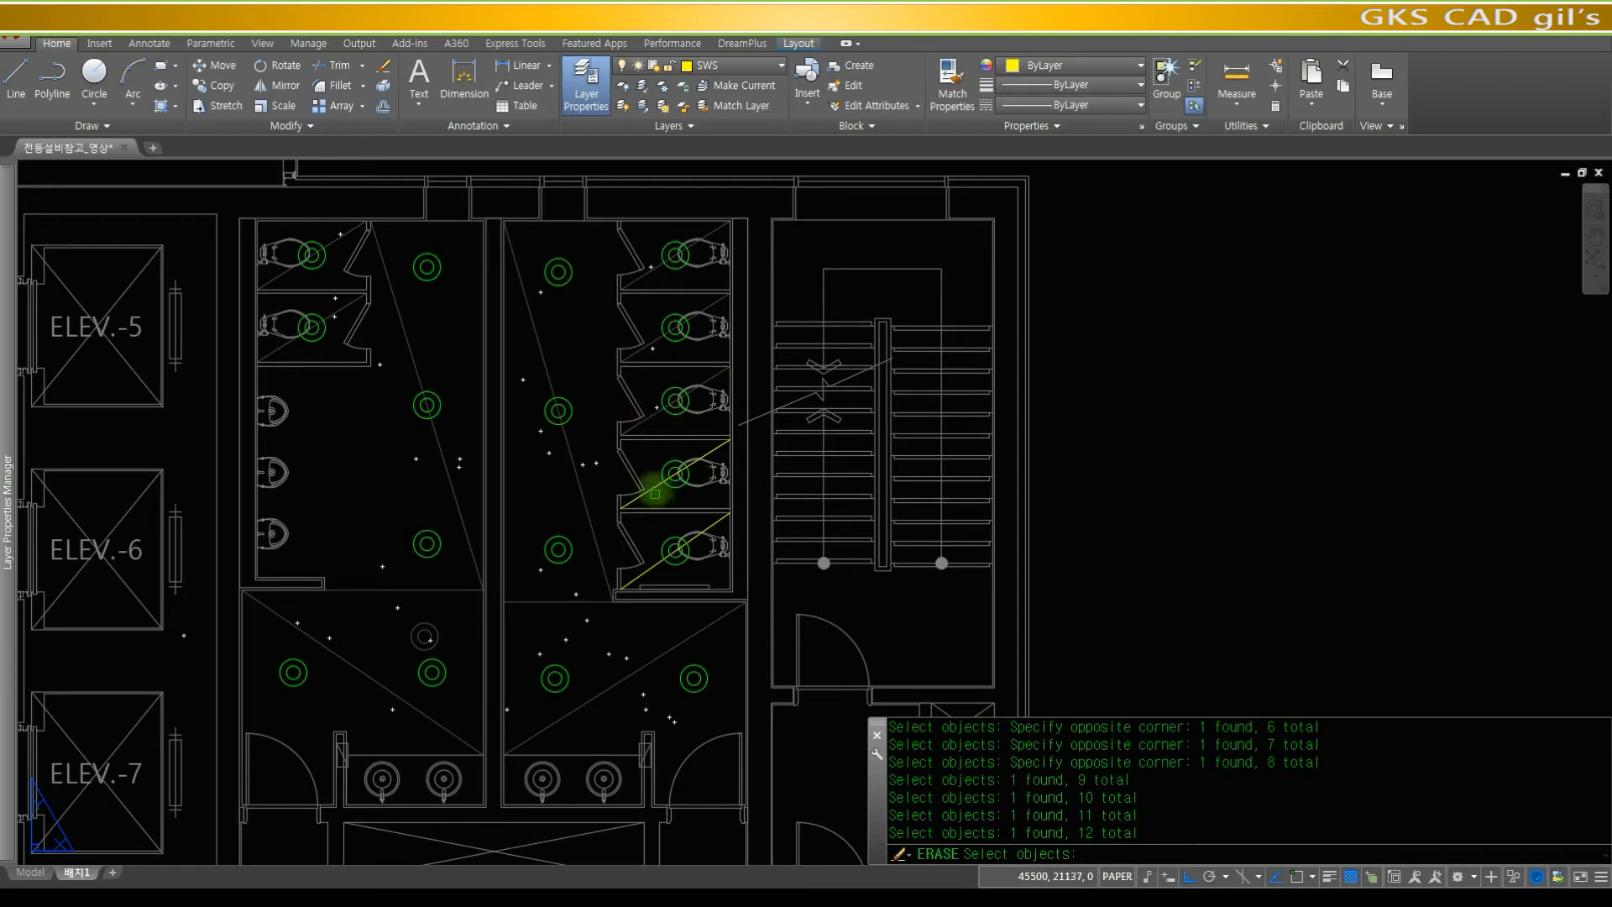
key("space")
- Draw a narrow rectangle along the wall behind the left restroom's washbasins, starting at the inner wall corner endpoint and spanning the counter
type("r")
key("space")
type("z")
key("space")
left_click_drag(596, 629, 598, 697)
left_click_drag(605, 582, 618, 693)
key("space")
type("z")
key("space")
left_click(796, 700)
left_click(524, 550)
type("z")
key("space")
key("space")
left_click_drag(820, 482, 819, 643)
left_click_drag(817, 547, 819, 594)
key("space")
type("z")
key("space")
key("space")
left_click(1041, 620)
left_click(579, 407)
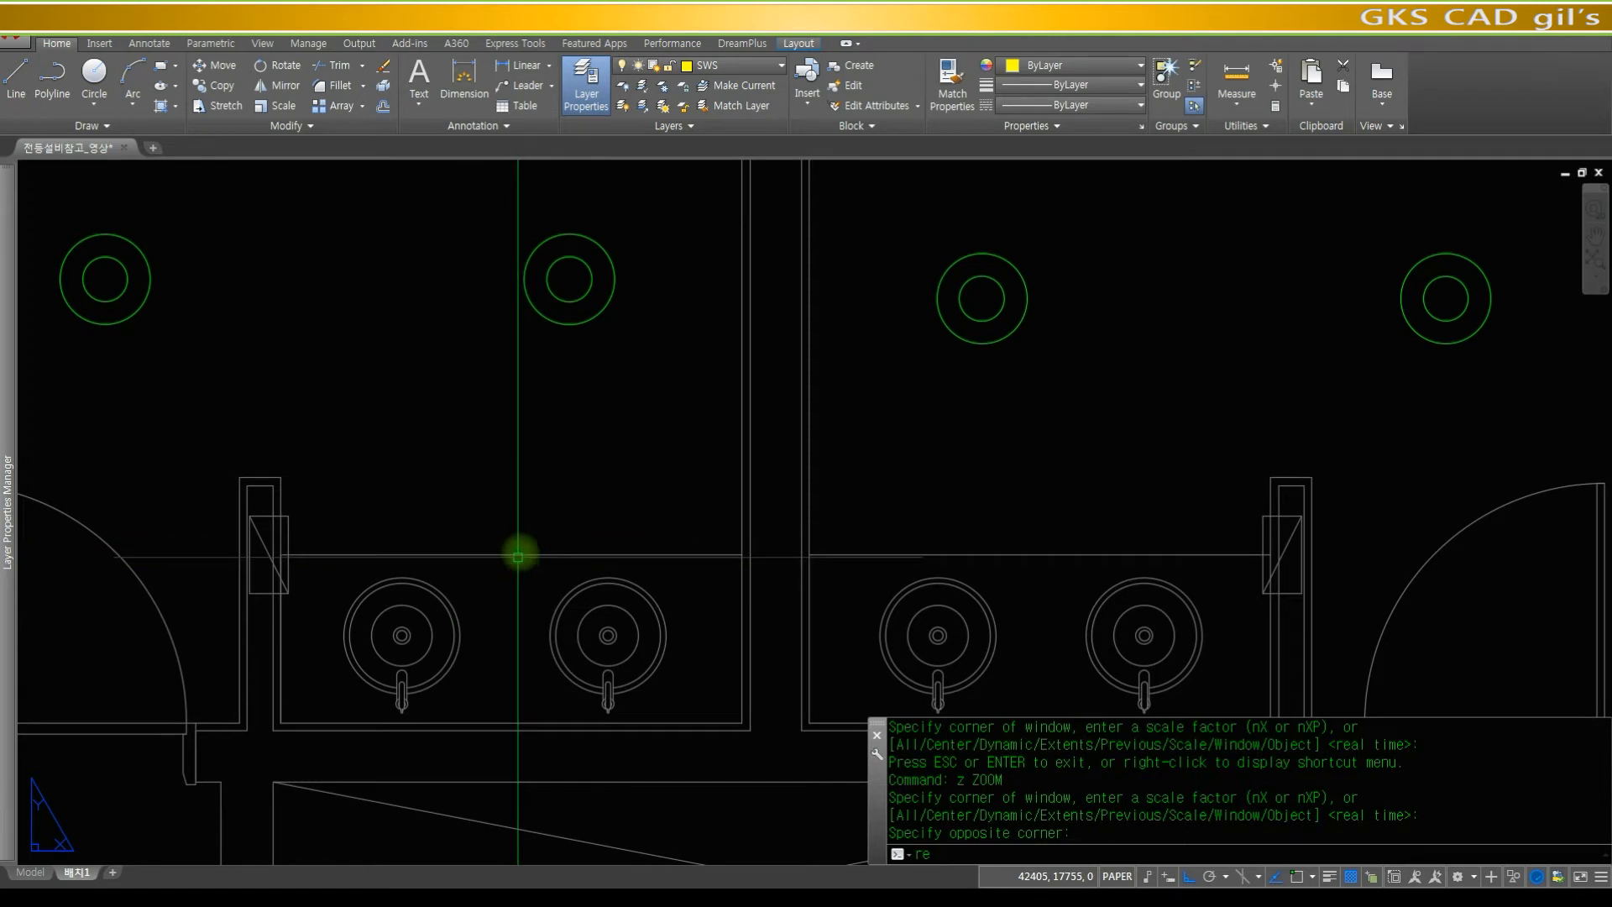
type("c")
key("space")
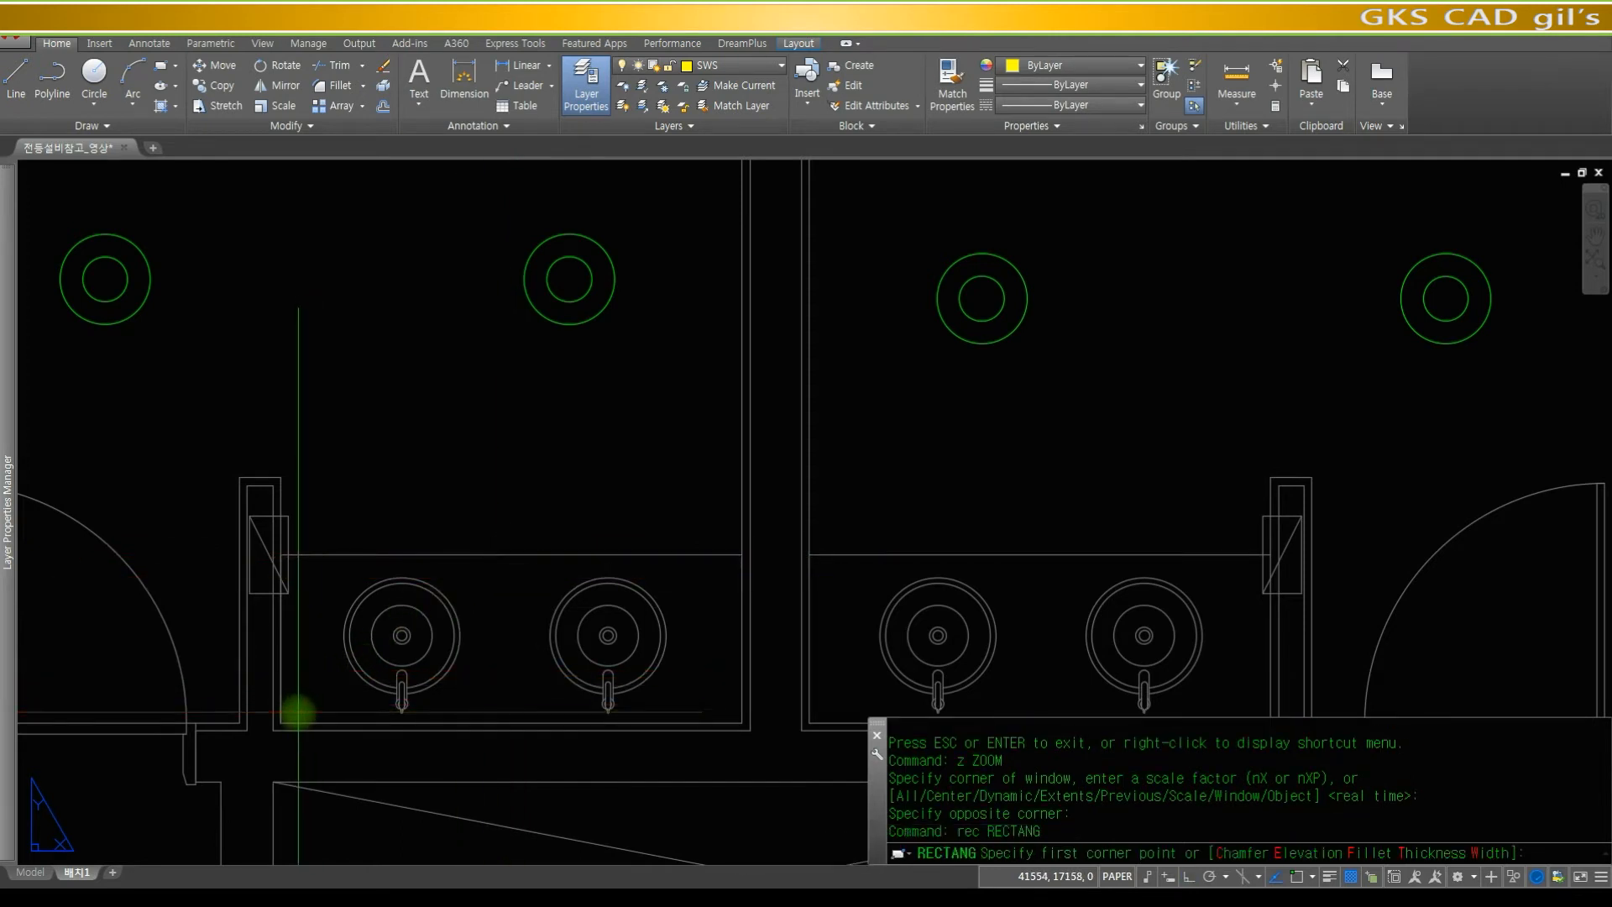
type("end")
key("space")
left_click(281, 719)
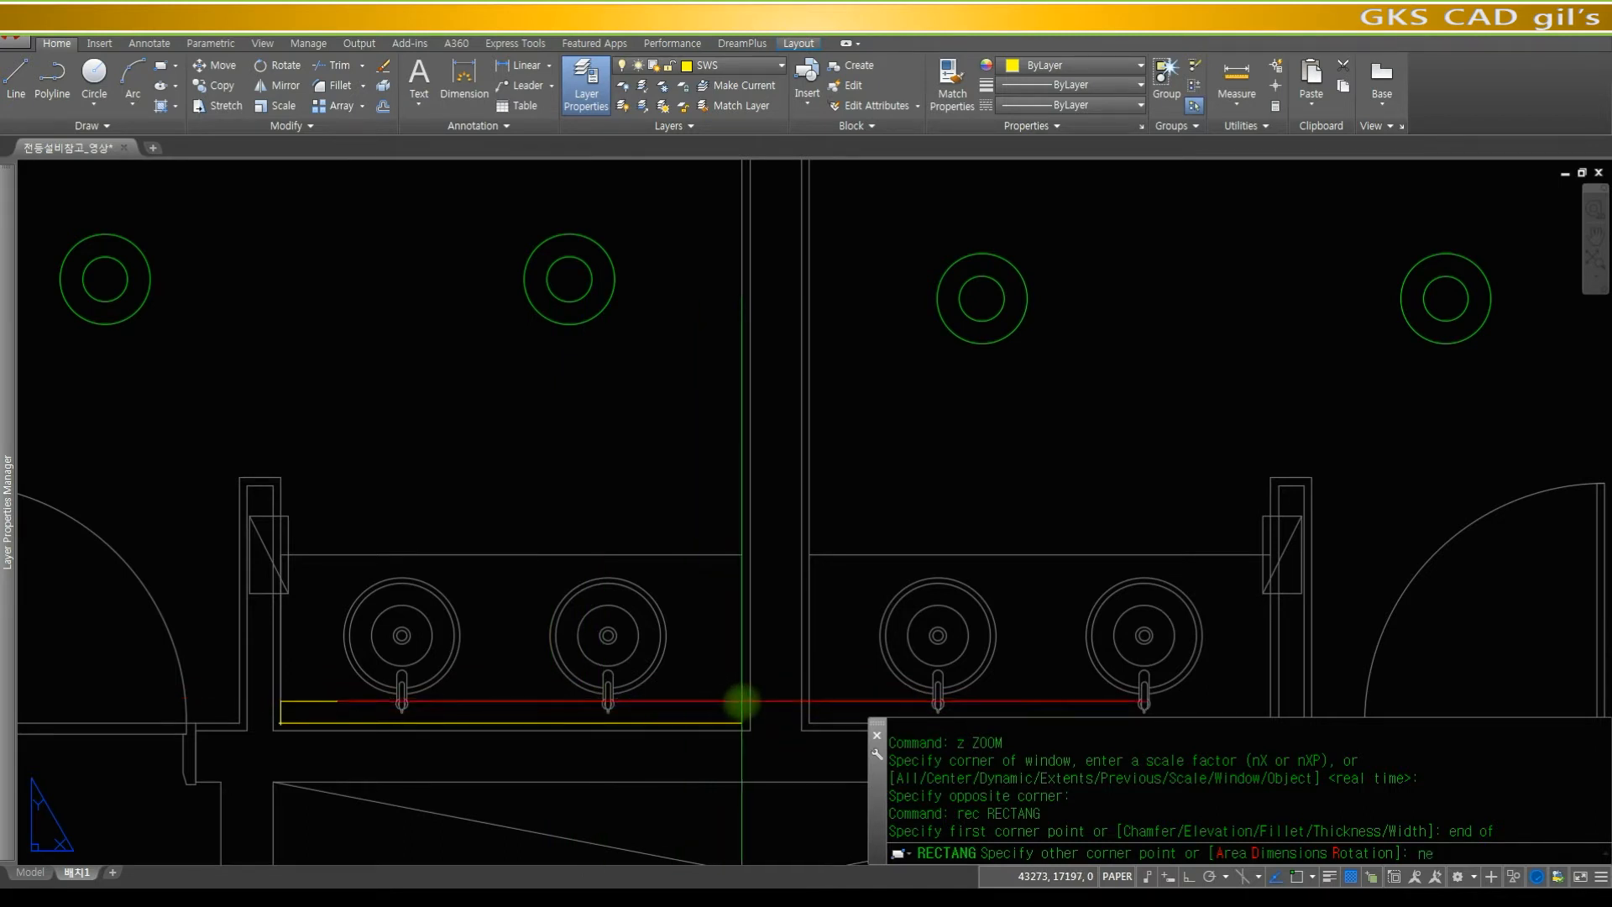
left_click(742, 699)
type("z")
key("space")
key("space")
mouse_move(774, 659)
left_mouse_down()
mouse_move(824, 489)
mouse_move(829, 579)
left_mouse_up()
key("space")
type("z")
key("space")
left_click(1122, 664)
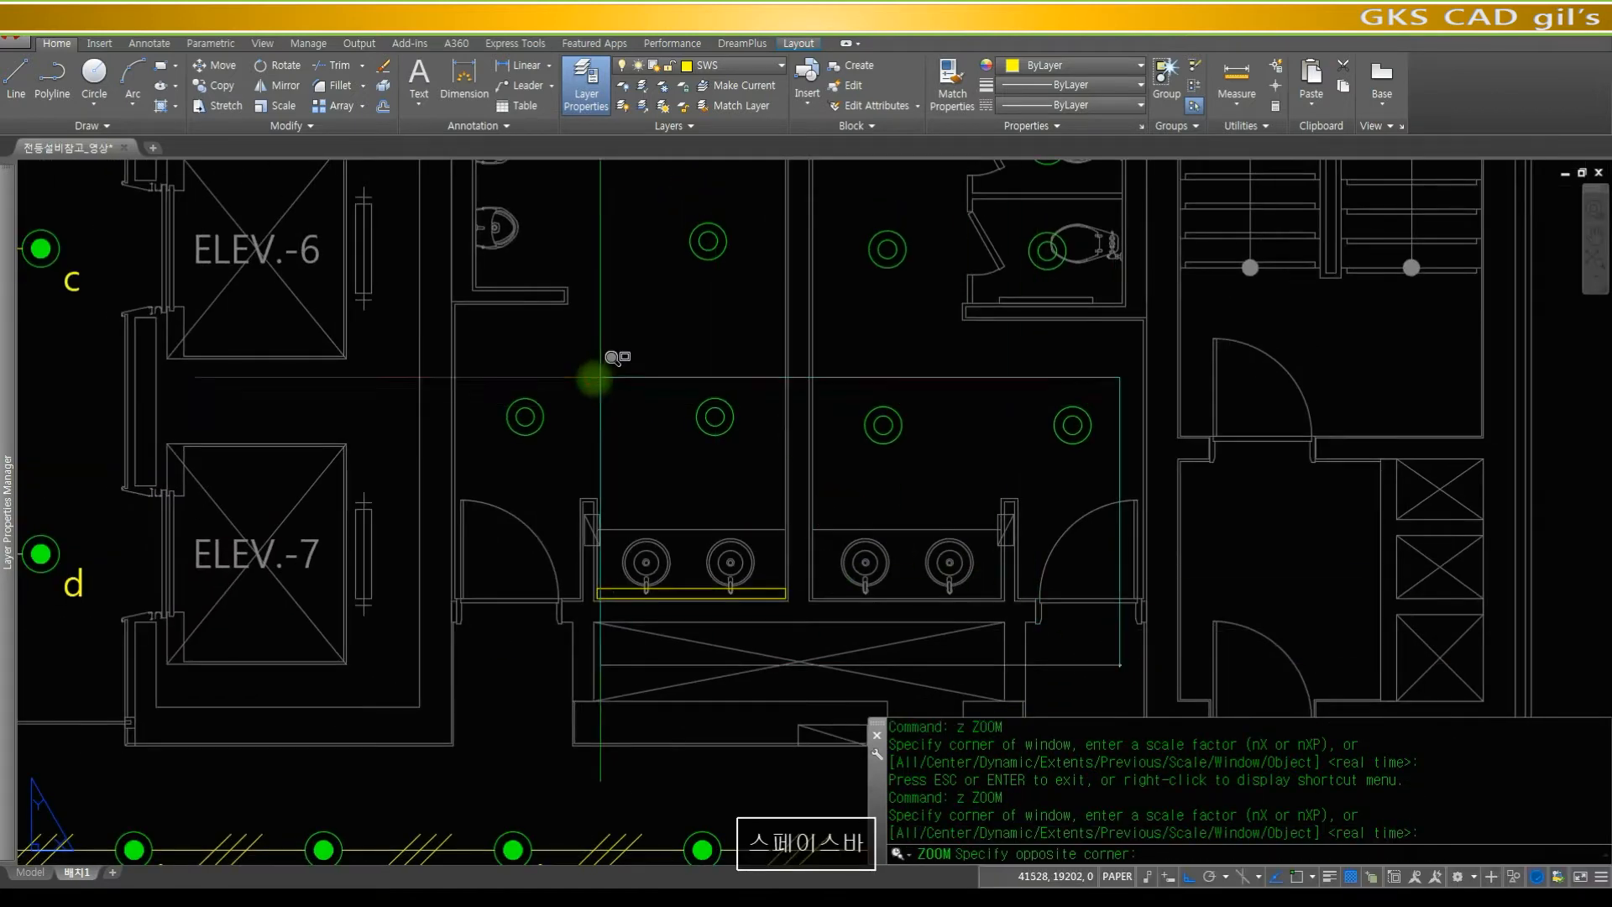
left_click(595, 370)
type("r")
key("space")
type("c")
key("space")
left_click(426, 682)
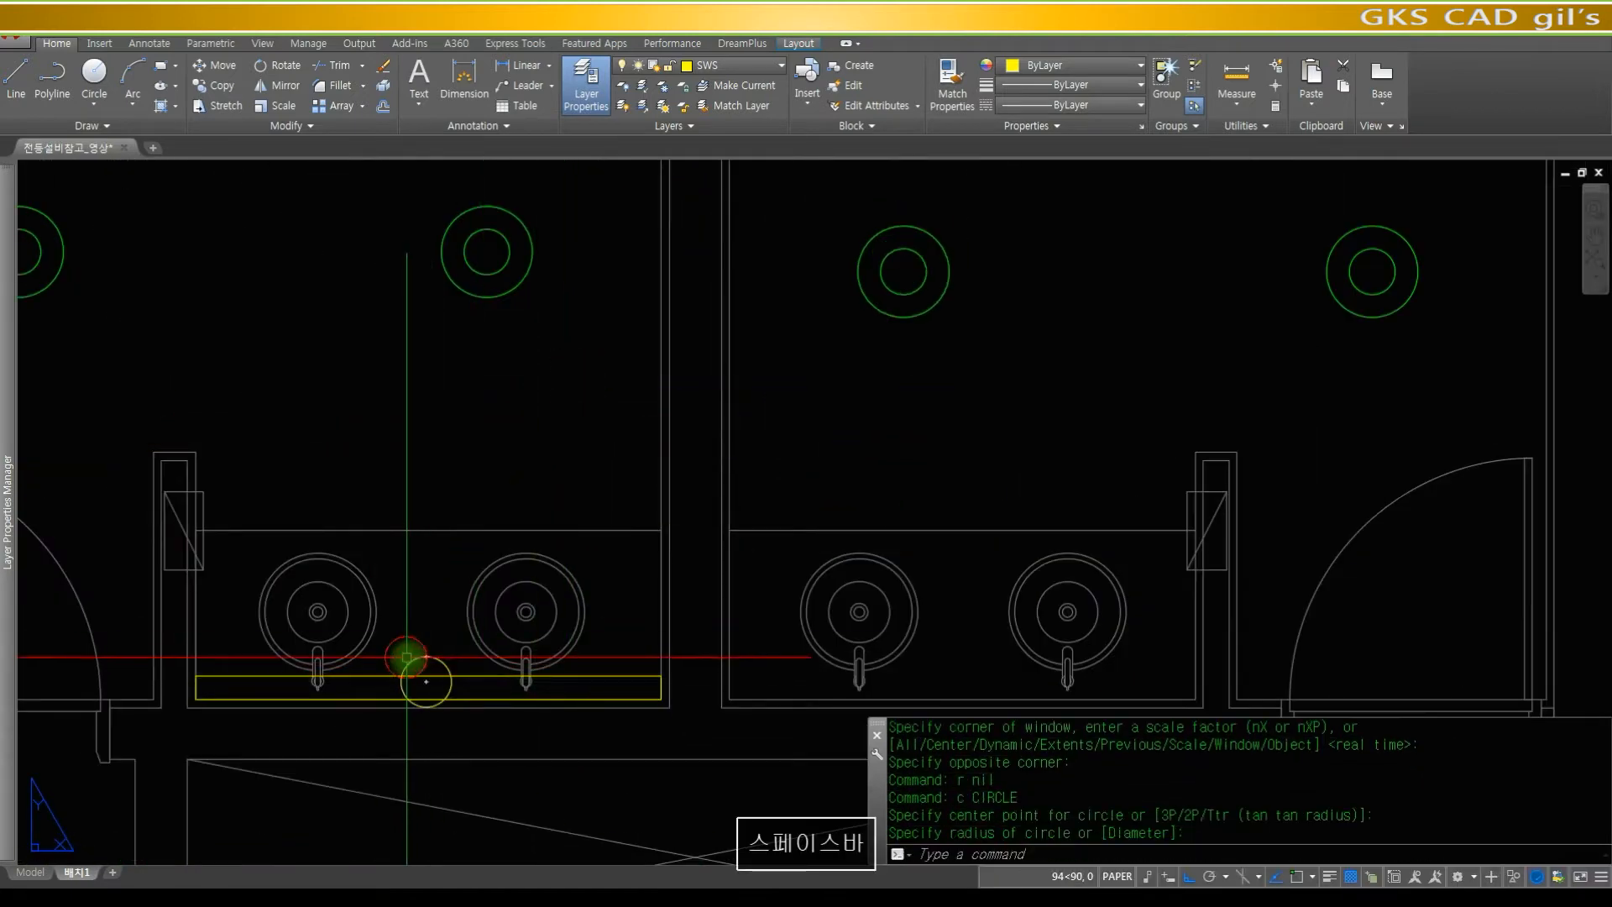
key("Escape")
type("r")
key("space")
type("e")
key("space")
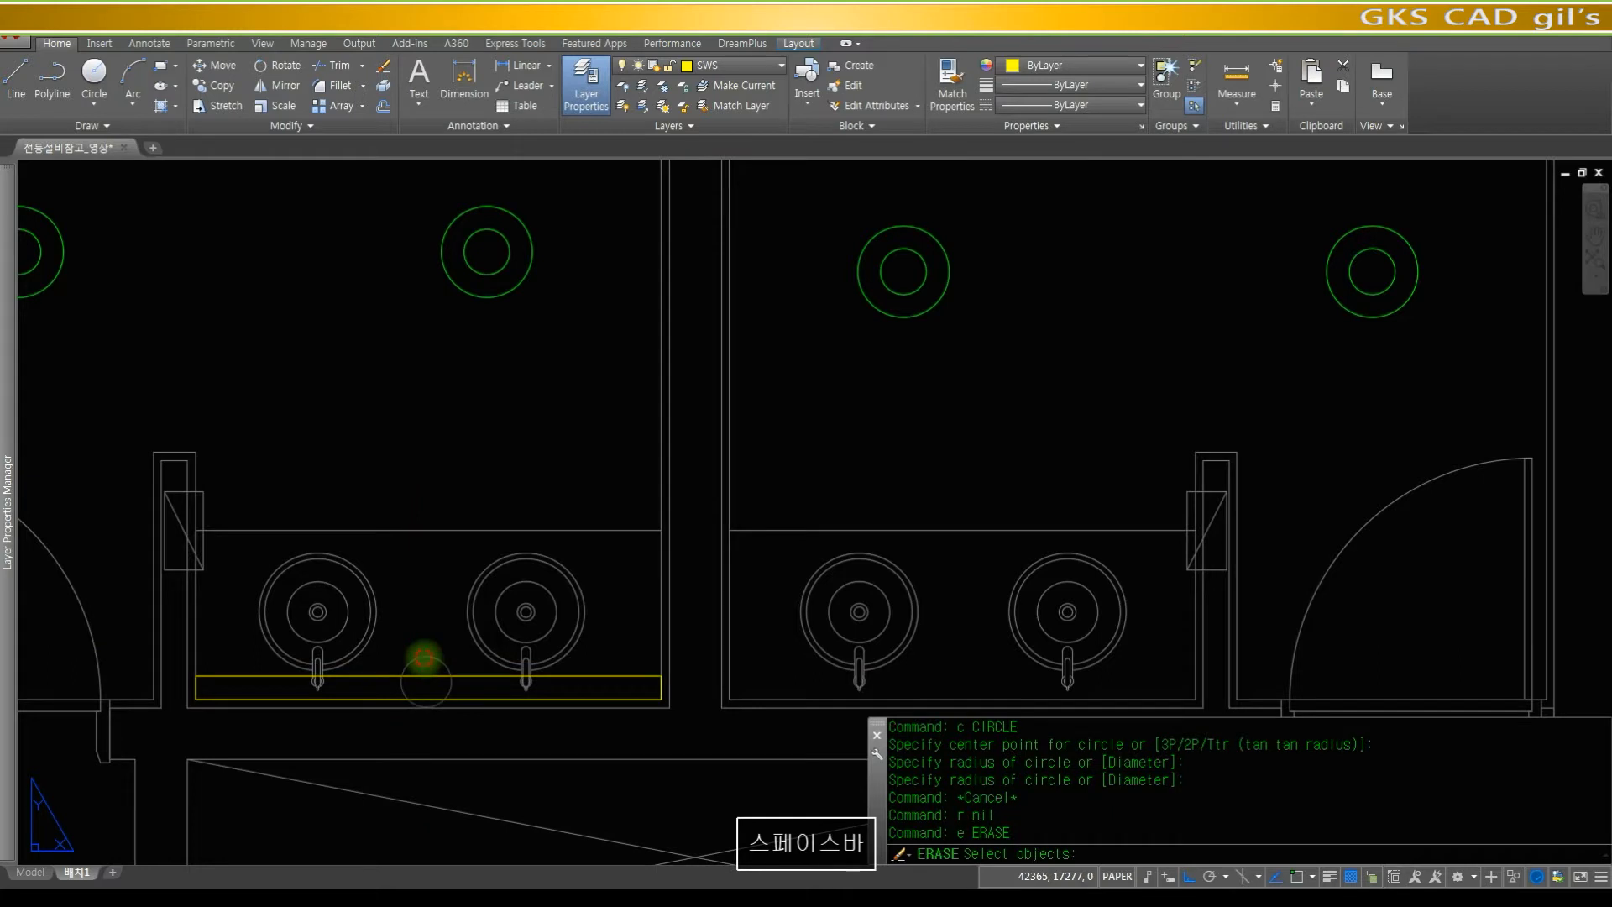
left_click(430, 641)
key("space")
type("r")
key("space")
type("Coe")
key("space")
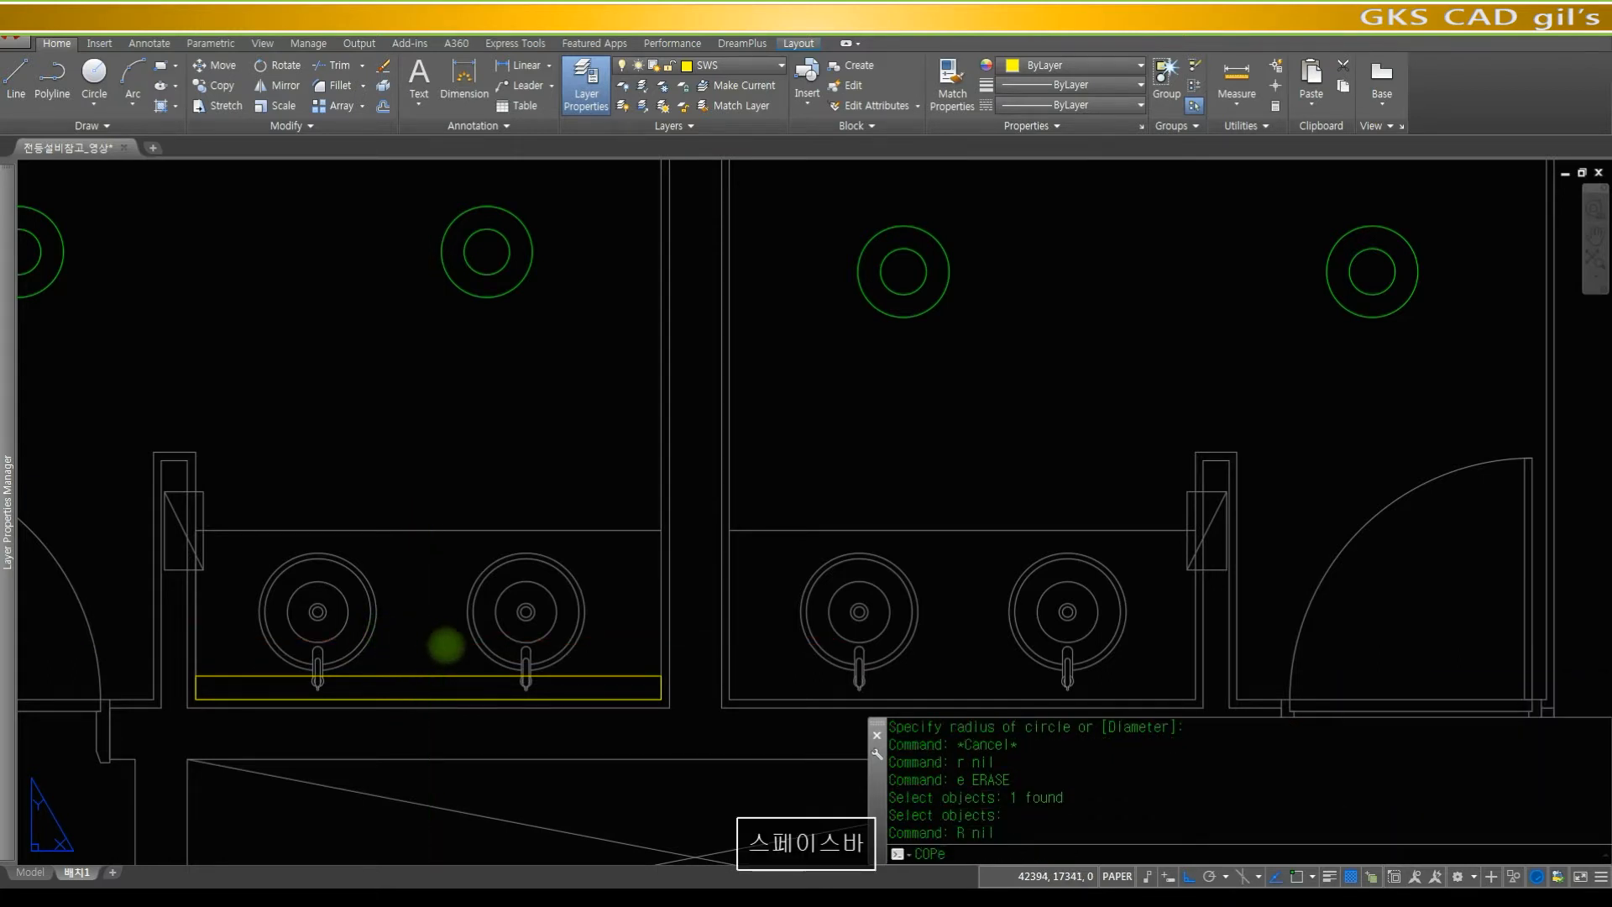
key("Escape")
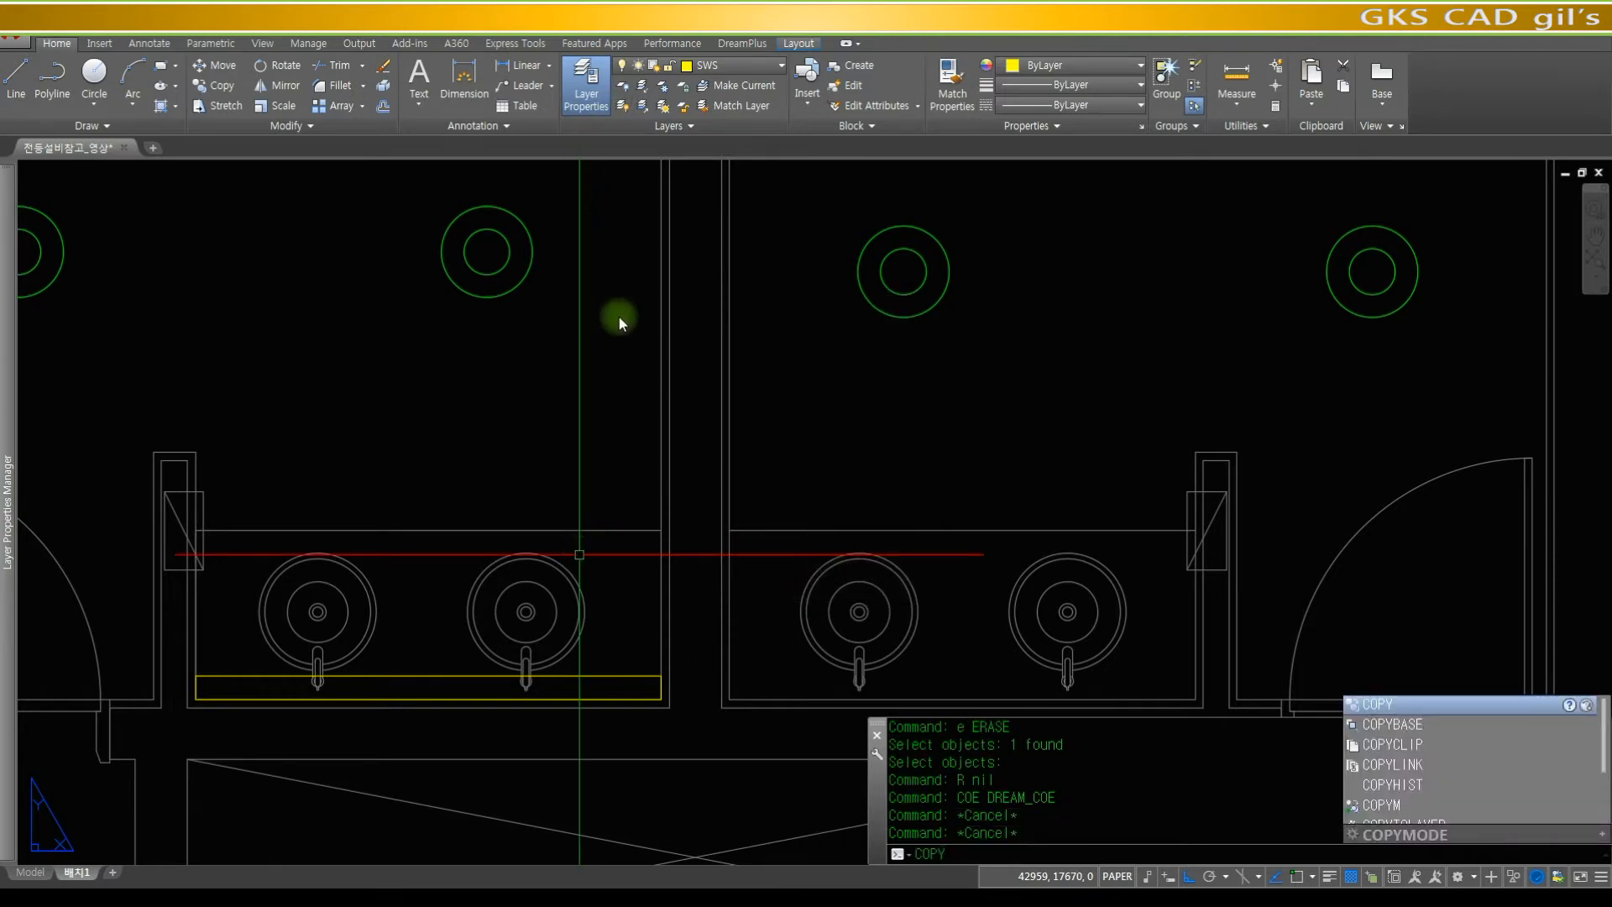
- Copy the narrow rectangle from its lower-left endpoint to the wall corner endpoint behind the right restroom's washbasins
key("space")
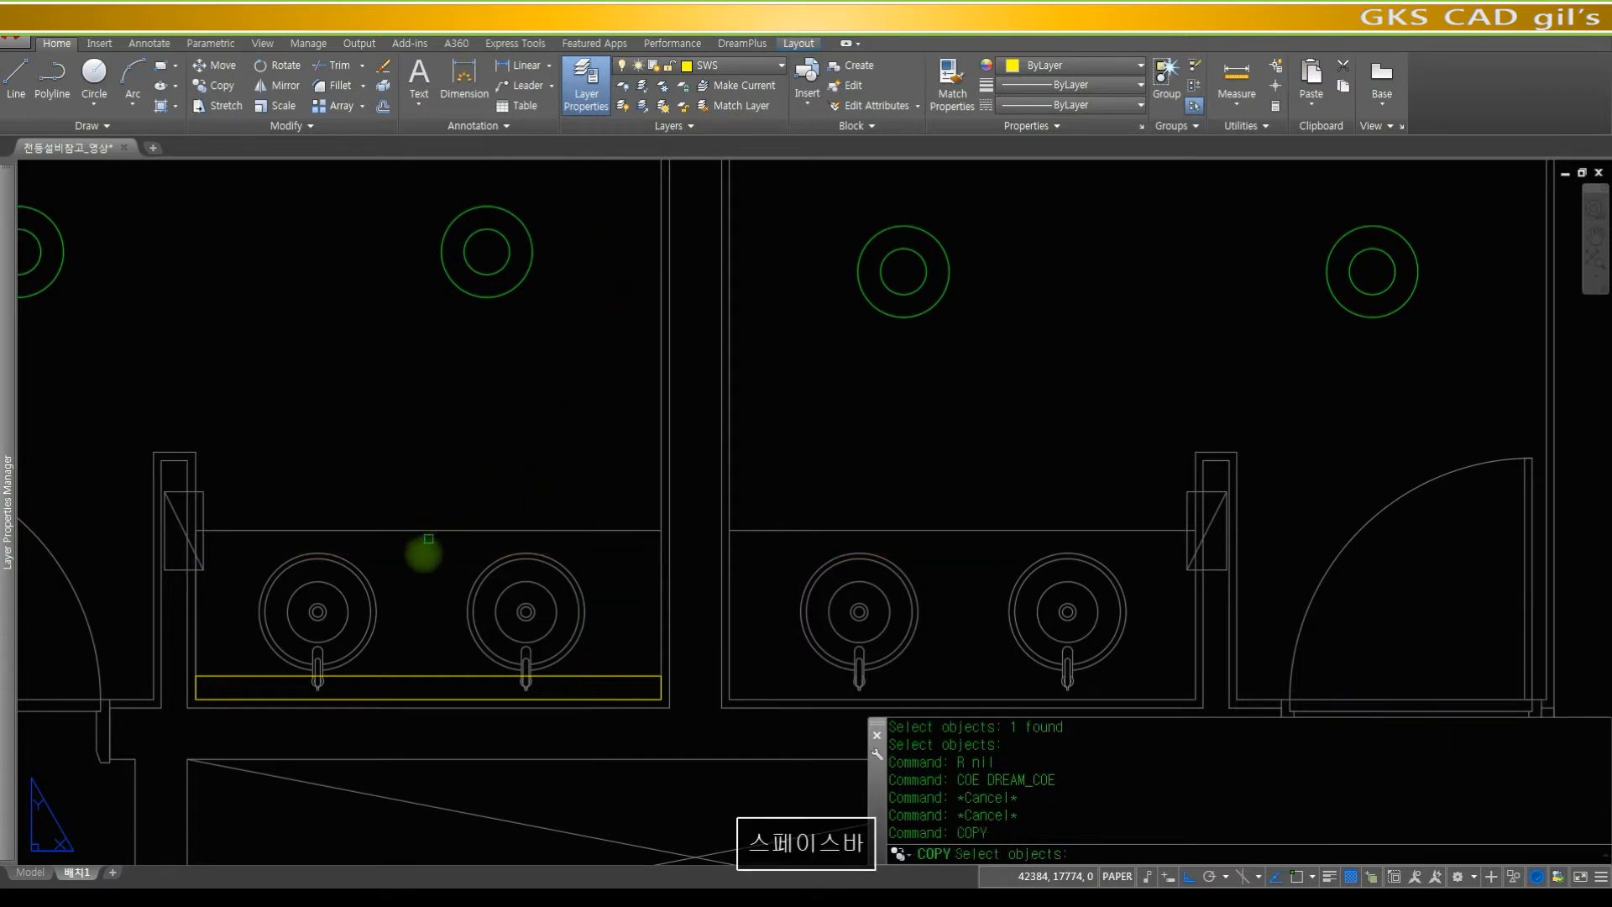
left_click(287, 669)
key("space")
left_click(197, 700)
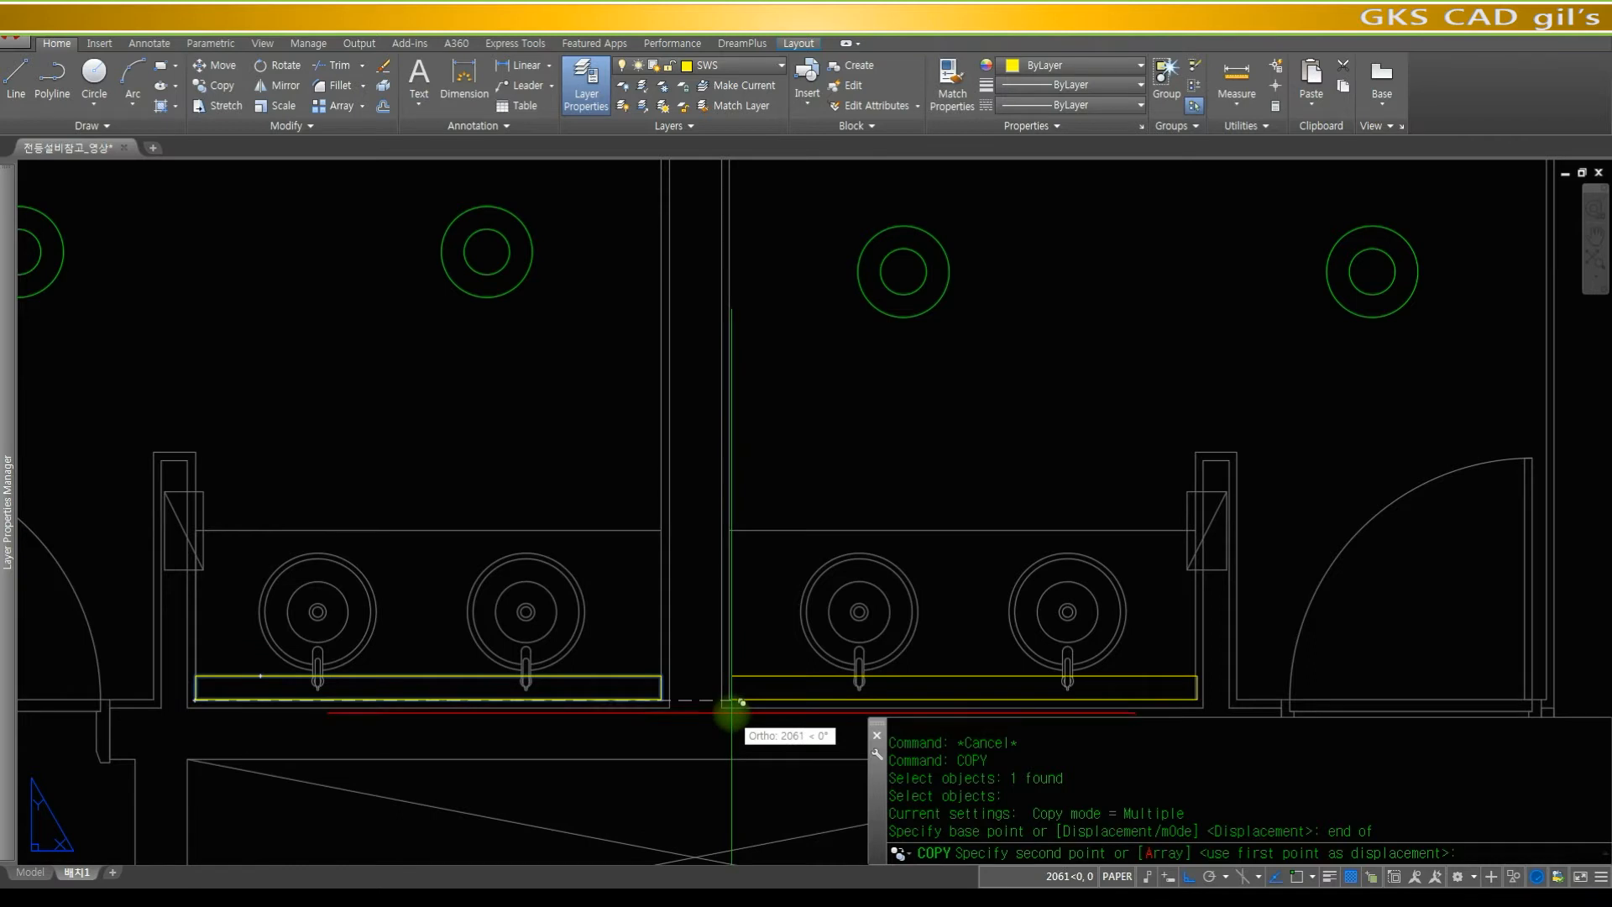
type("end")
key("space")
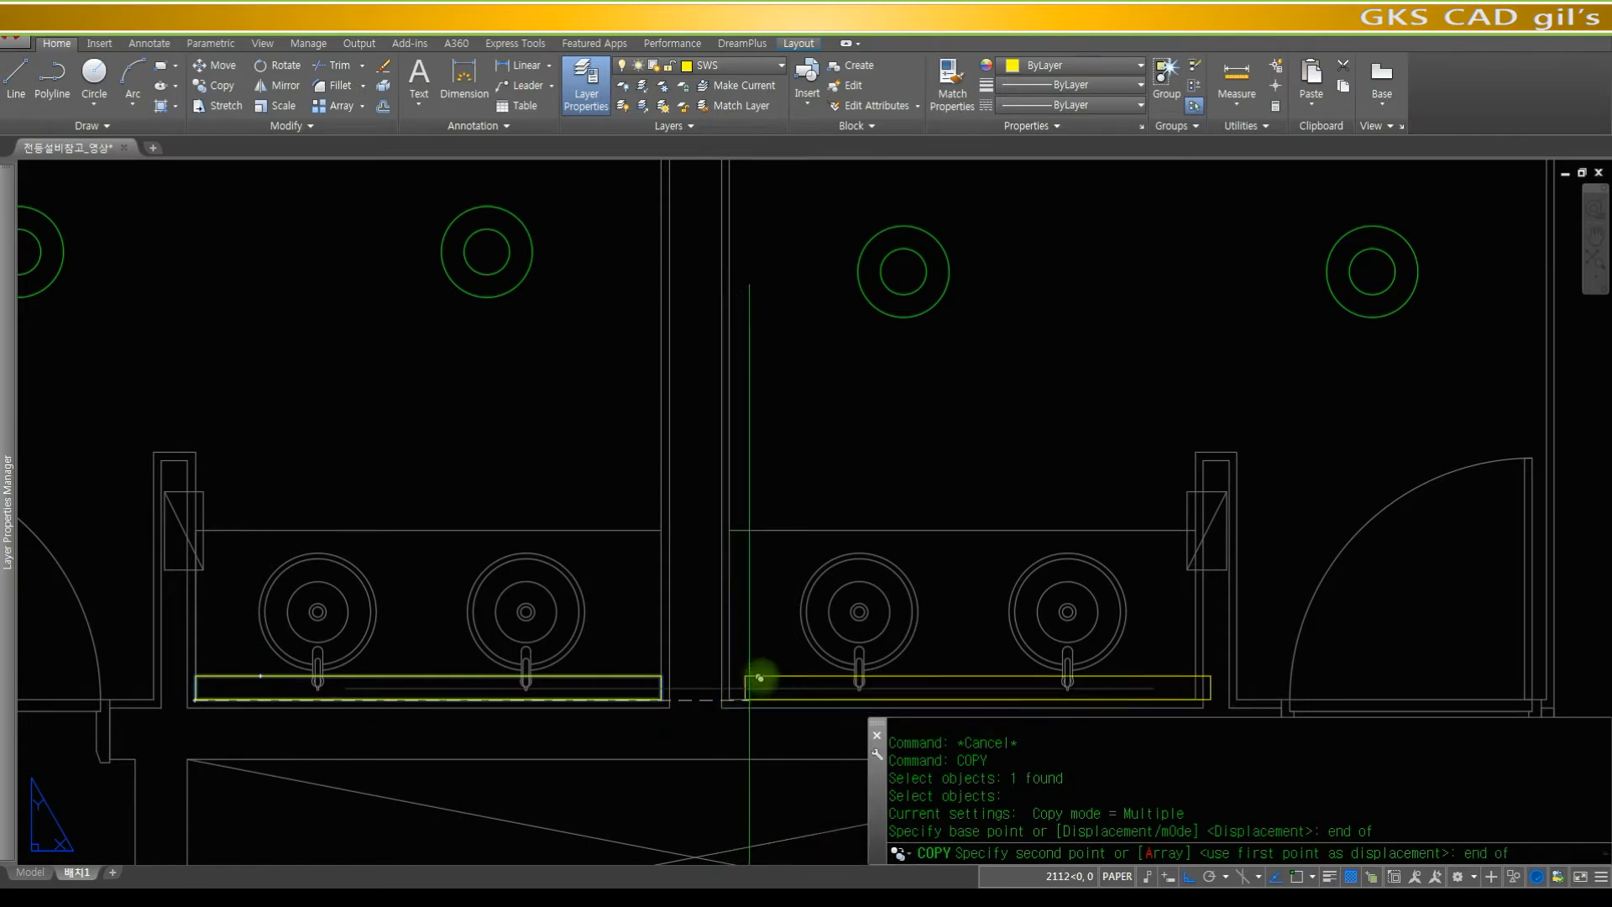
left_click(729, 697)
key("Escape")
- Copy the SW switch dot from the symbol legend to the clipboard, using its quadrant as the base point
type("z")
key("space")
key("space")
left_click_drag(775, 353, 780, 622)
scroll(737, 403, "down", 6)
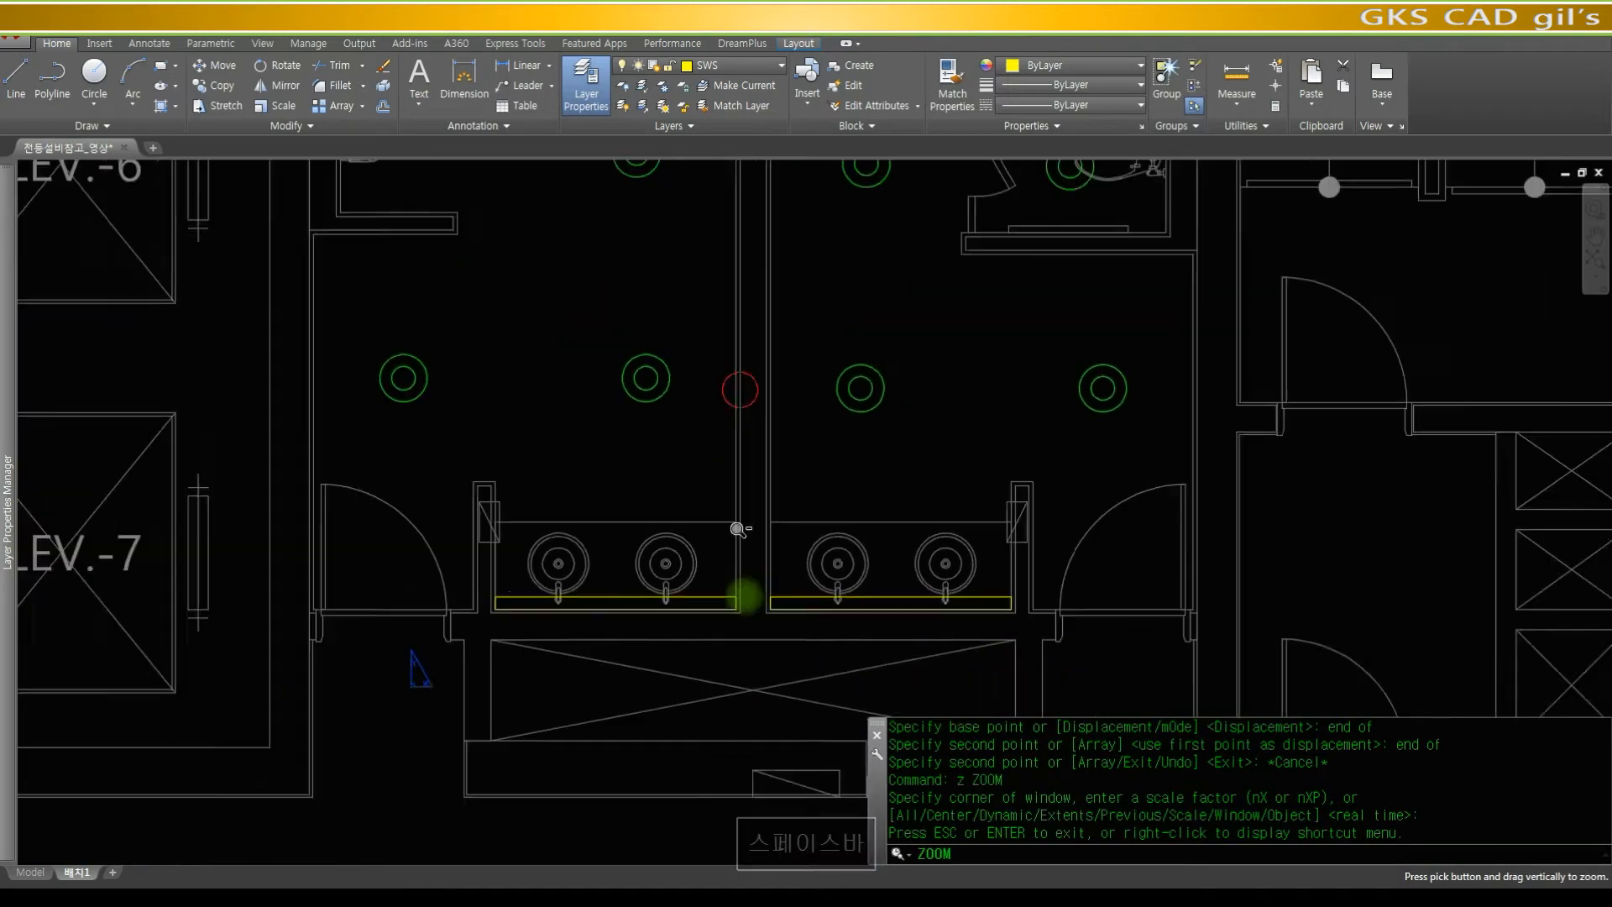
scroll(723, 388, "down", 10)
scroll(663, 277, "up", 10)
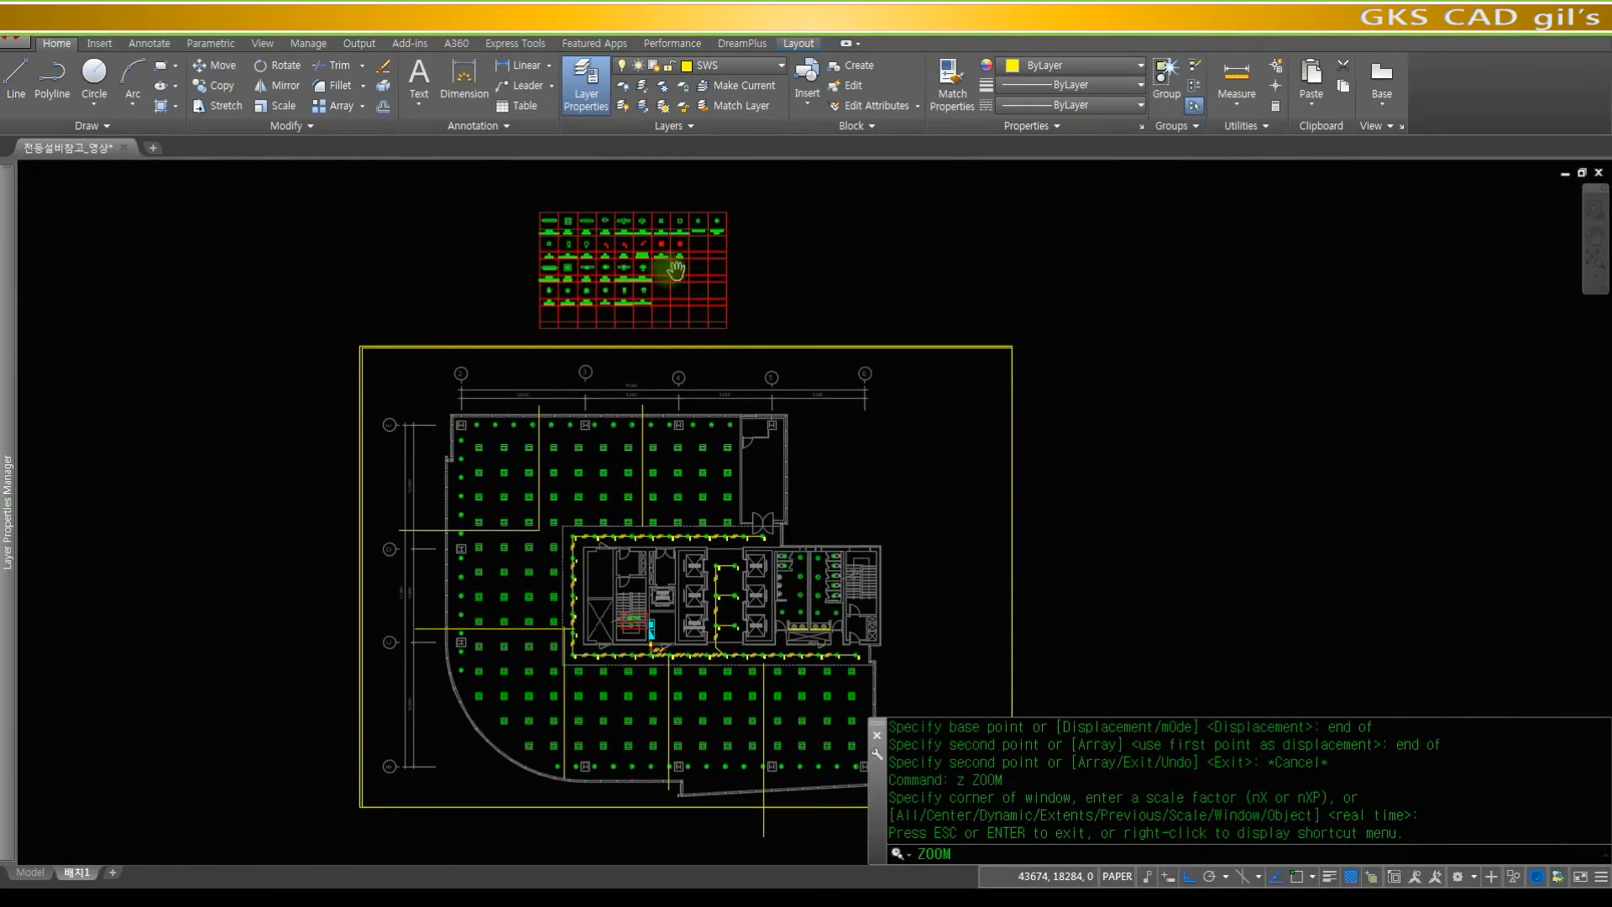
key("Escape")
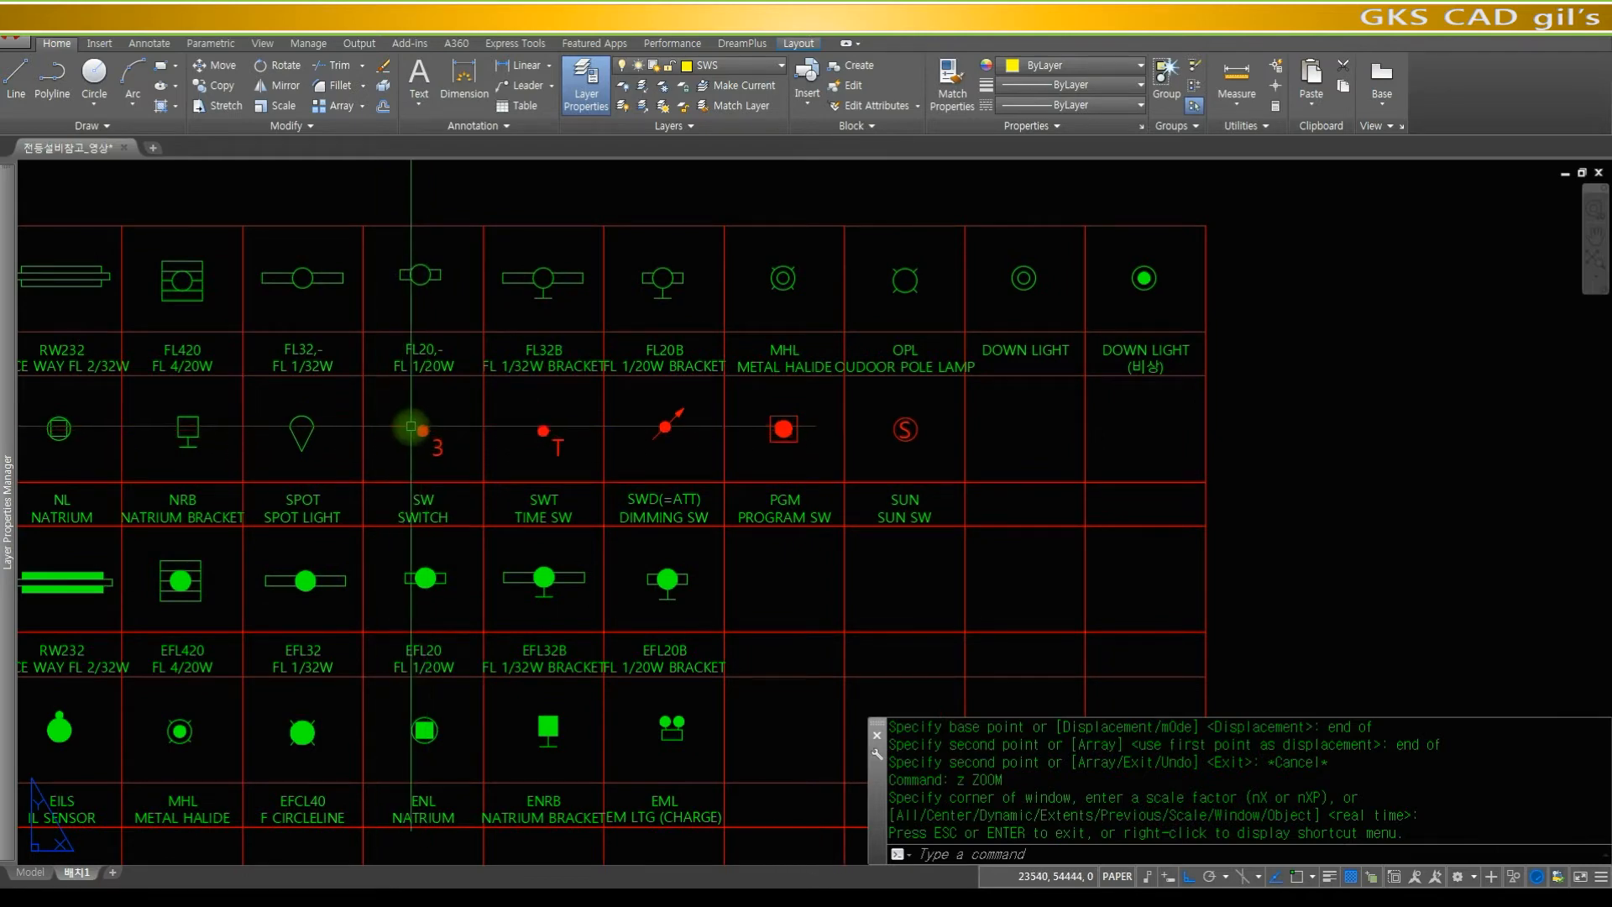
key("ctrl+shift+c")
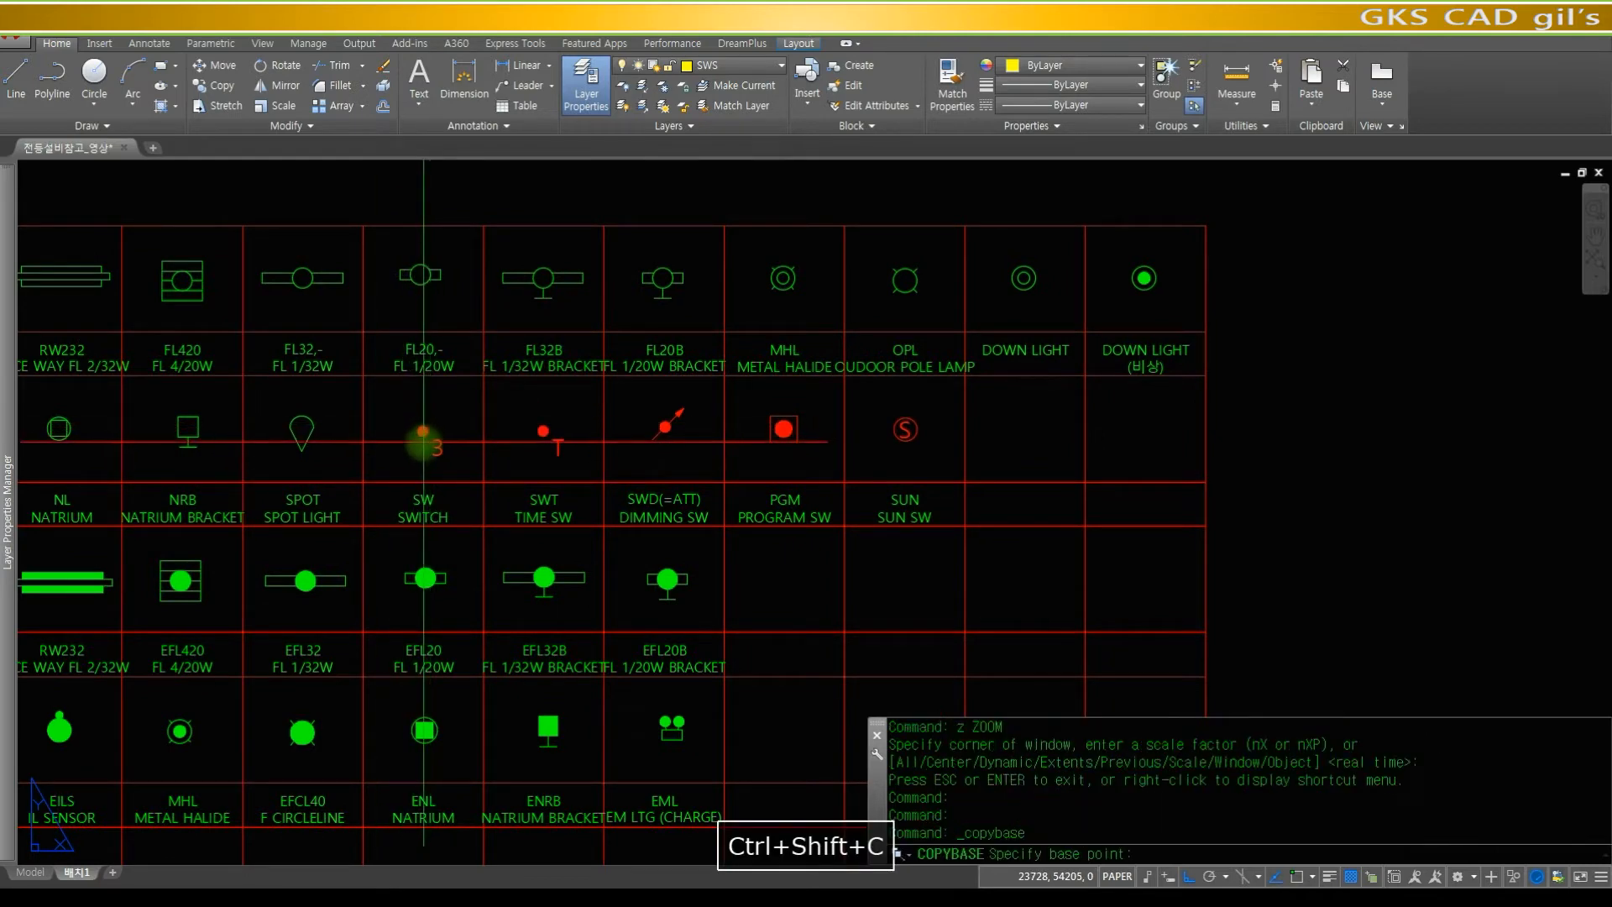
type("qua")
key("space")
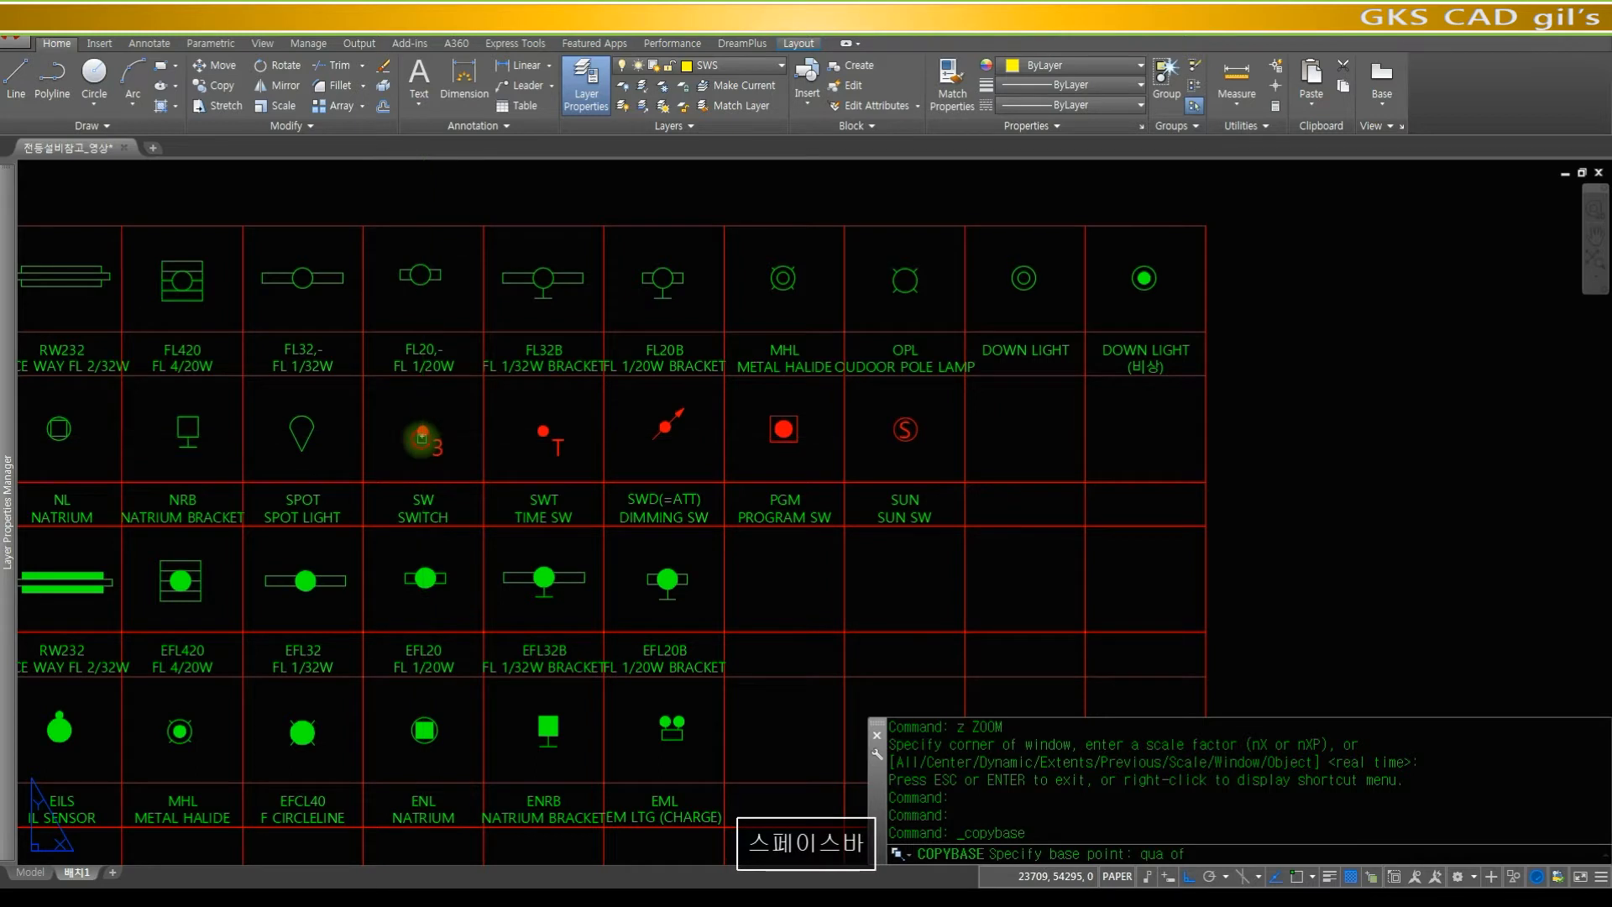
left_click(421, 430)
left_click(399, 462)
left_click(469, 422)
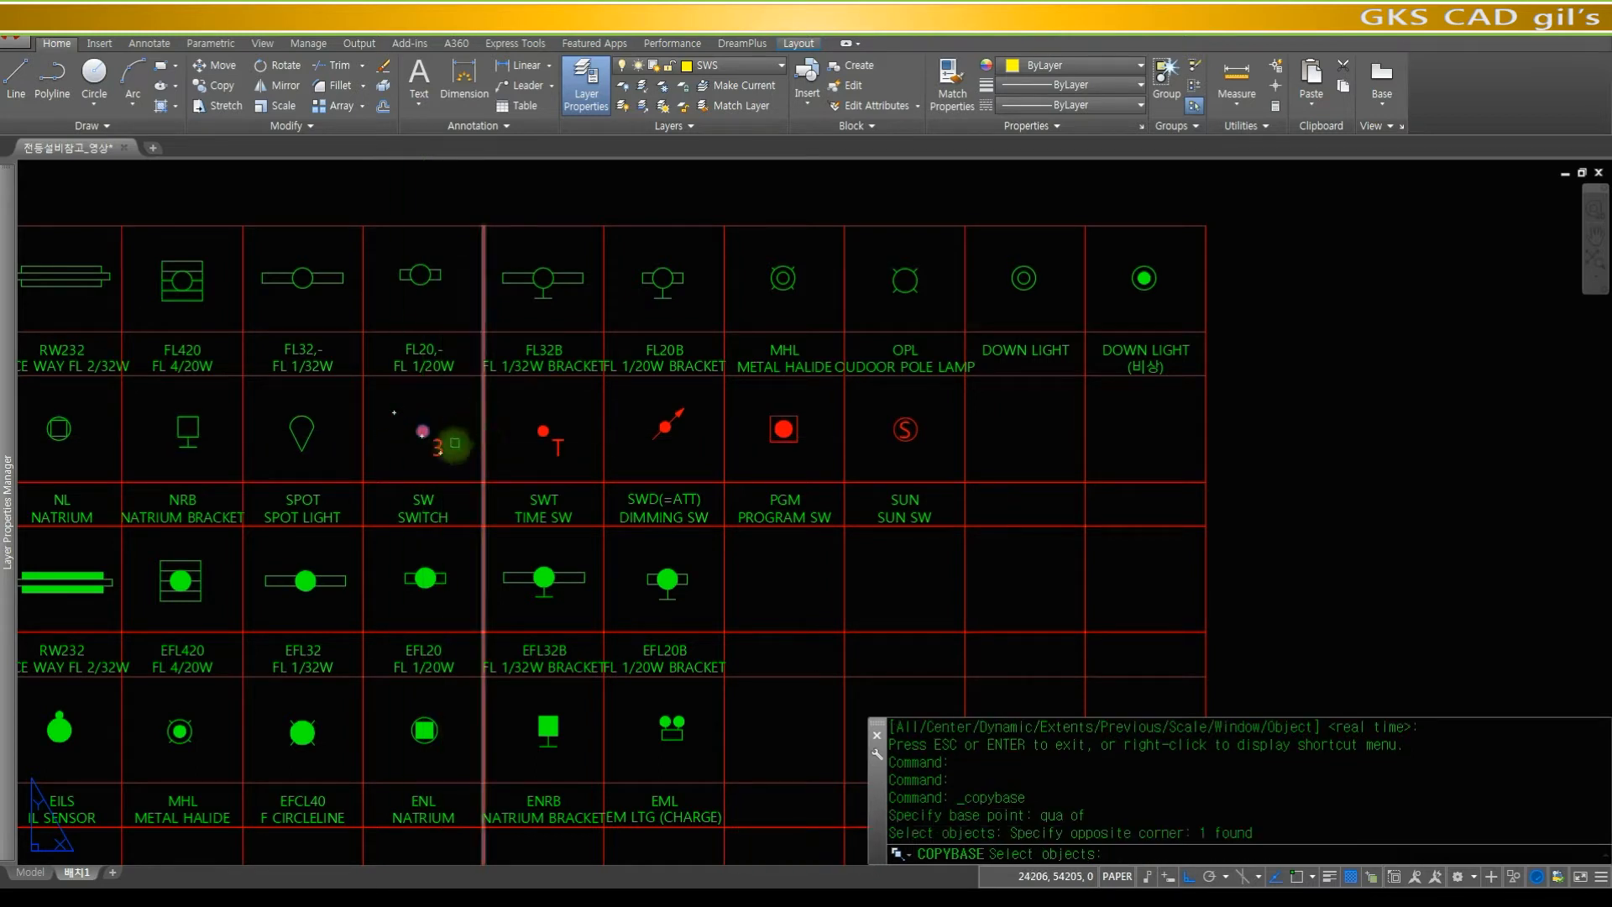
key("space")
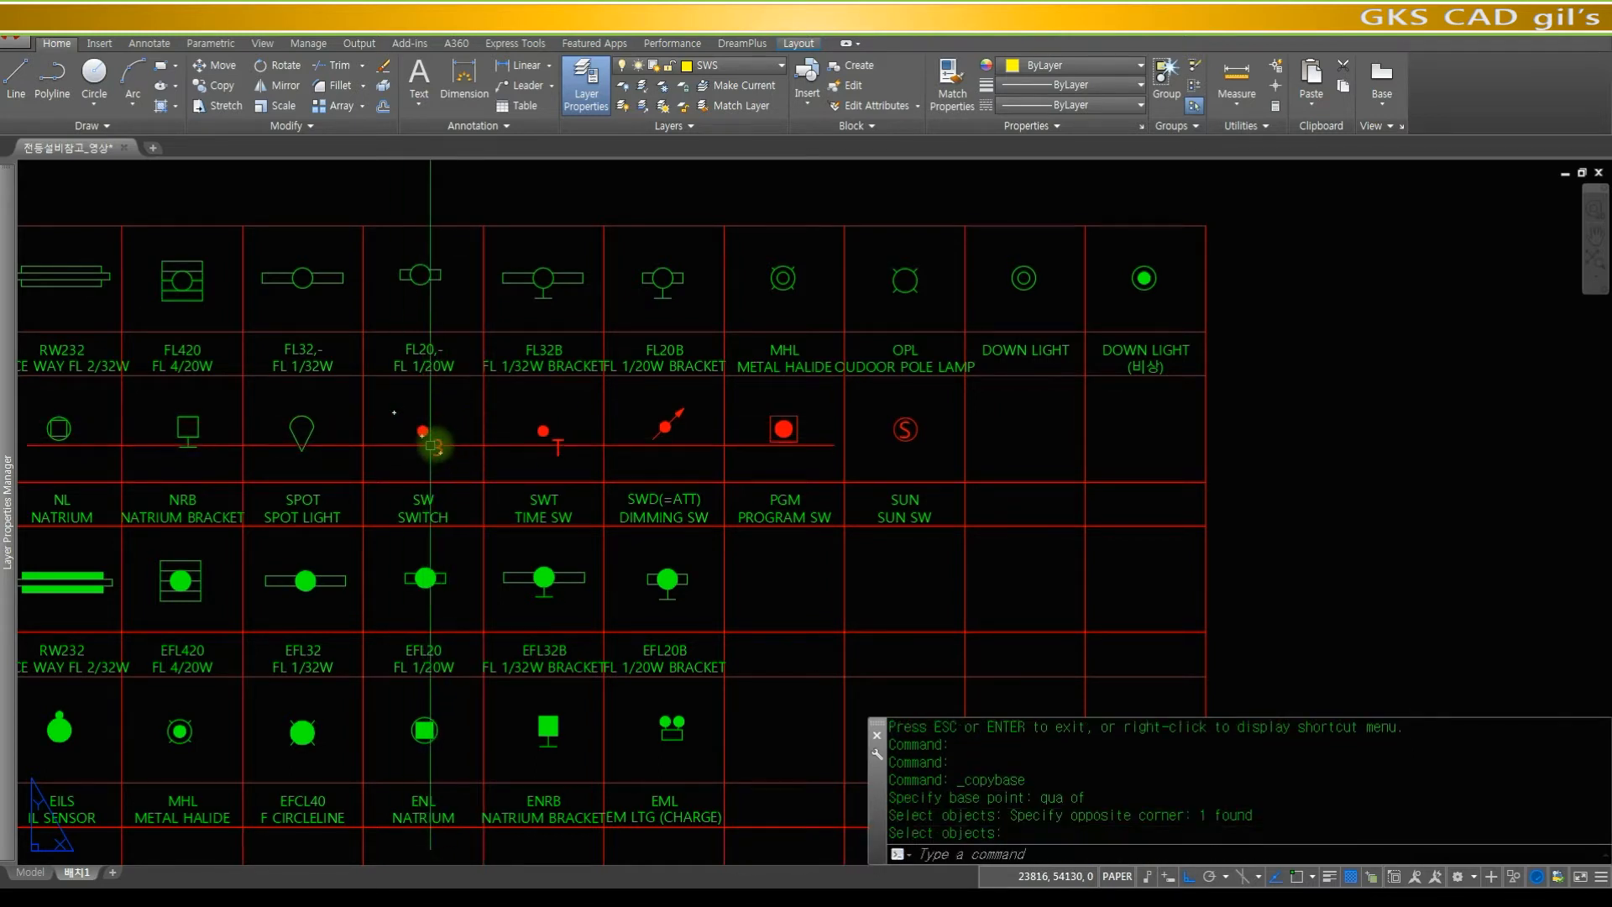
- Paste the switch symbol inside the door swing of the left restroom
scroll(450, 449, "down", 5)
middle_click_drag(468, 521, 521, 342)
scroll(611, 370, "up", 5)
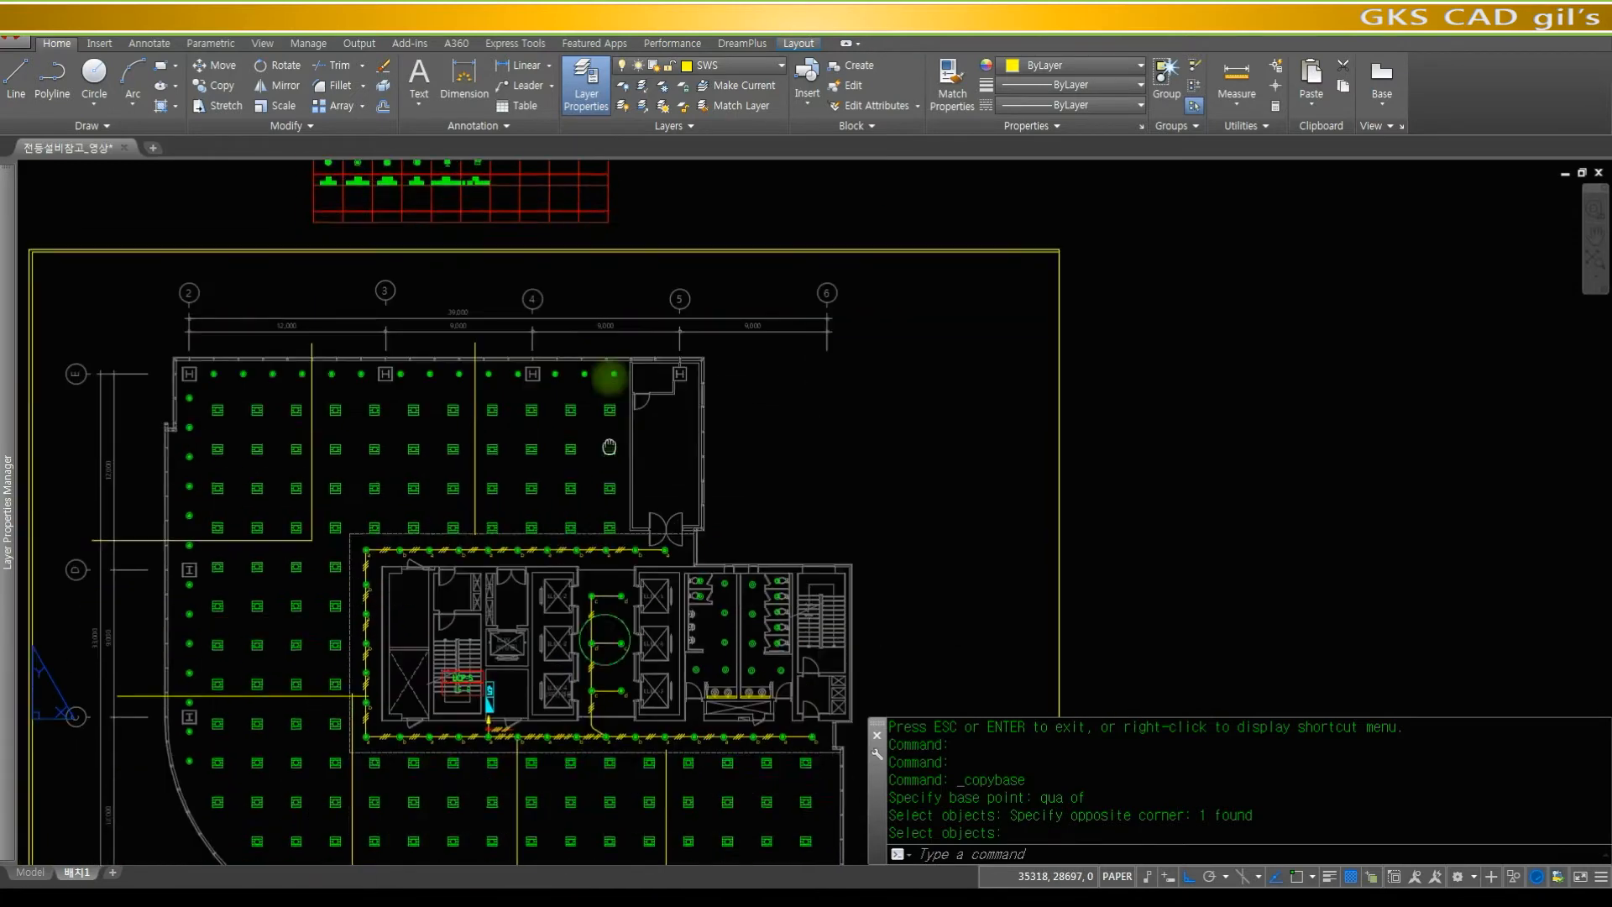
scroll(772, 613, "up", 6)
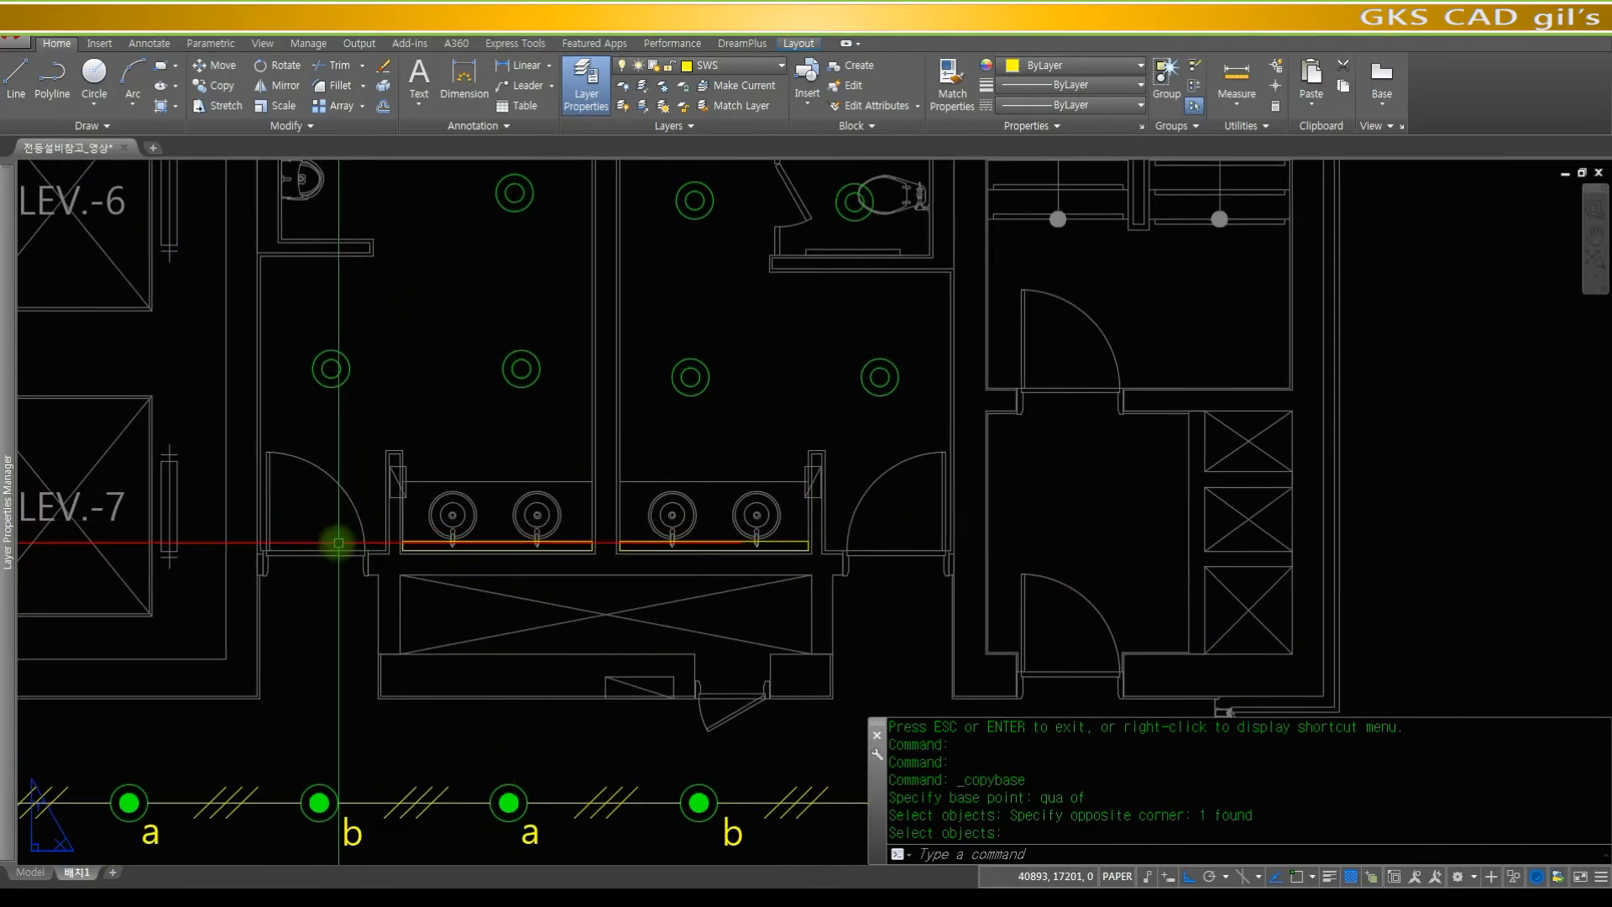
key("ctrl+v")
left_click(334, 525)
- Move the switch symbol from its quadrant to the wall corner endpoint beside the left restroom's door
type("z")
key("space")
left_click(263, 436)
left_click(504, 568)
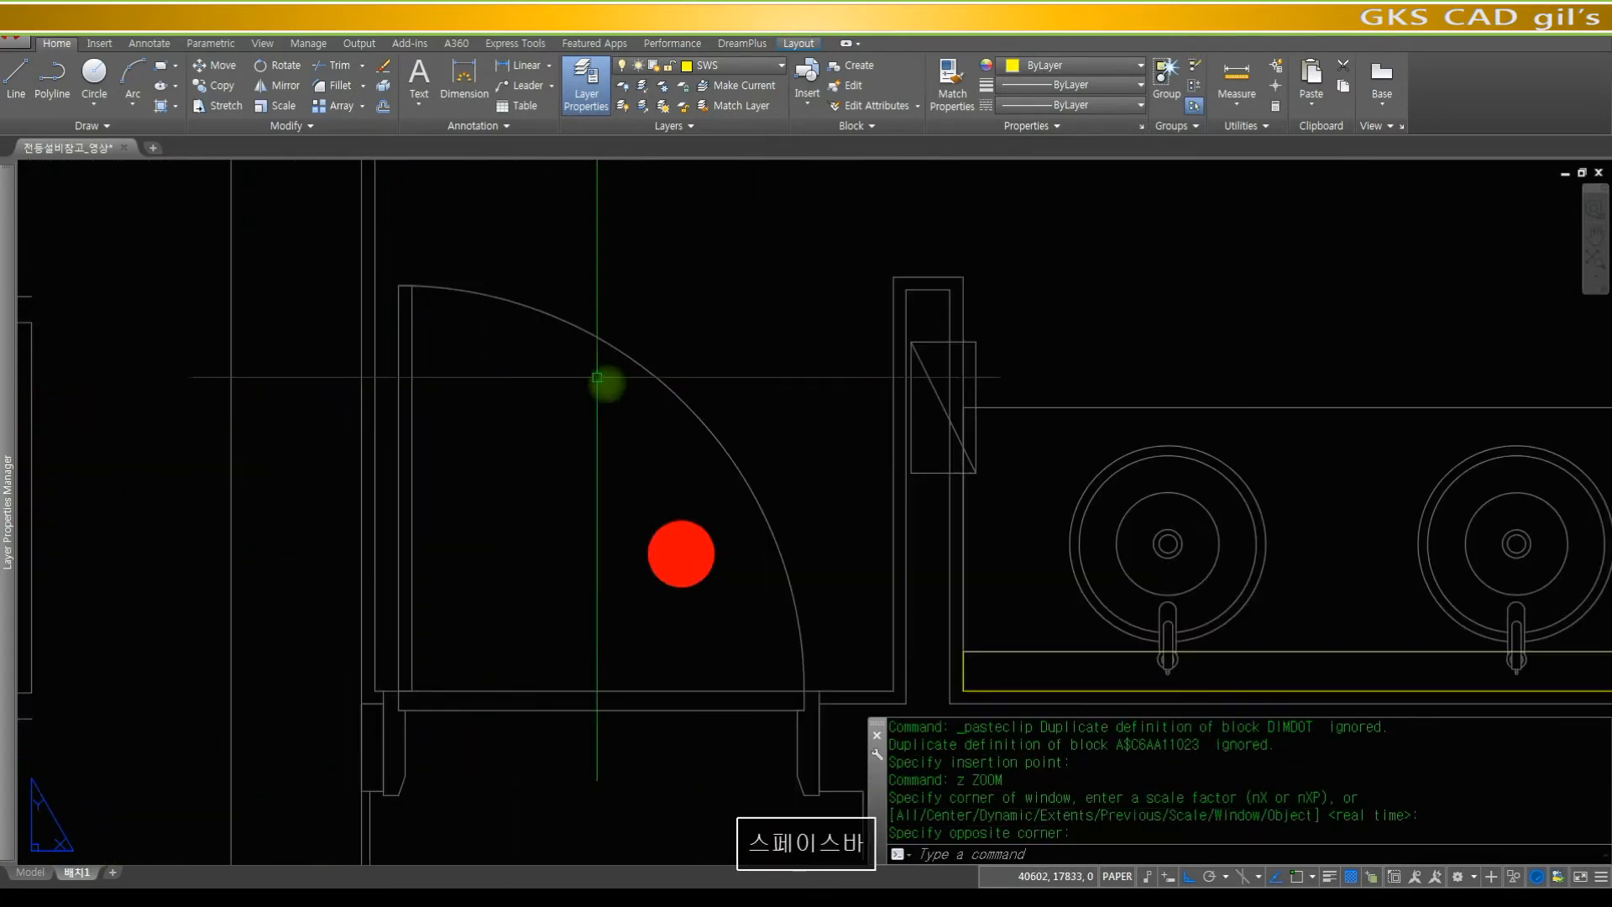
type("z")
key("space")
key("space")
left_click_drag(659, 369, 655, 792)
left_click_drag(702, 503, 685, 715)
key("Escape")
type("z")
key("space")
left_click(1158, 625)
left_click(698, 354)
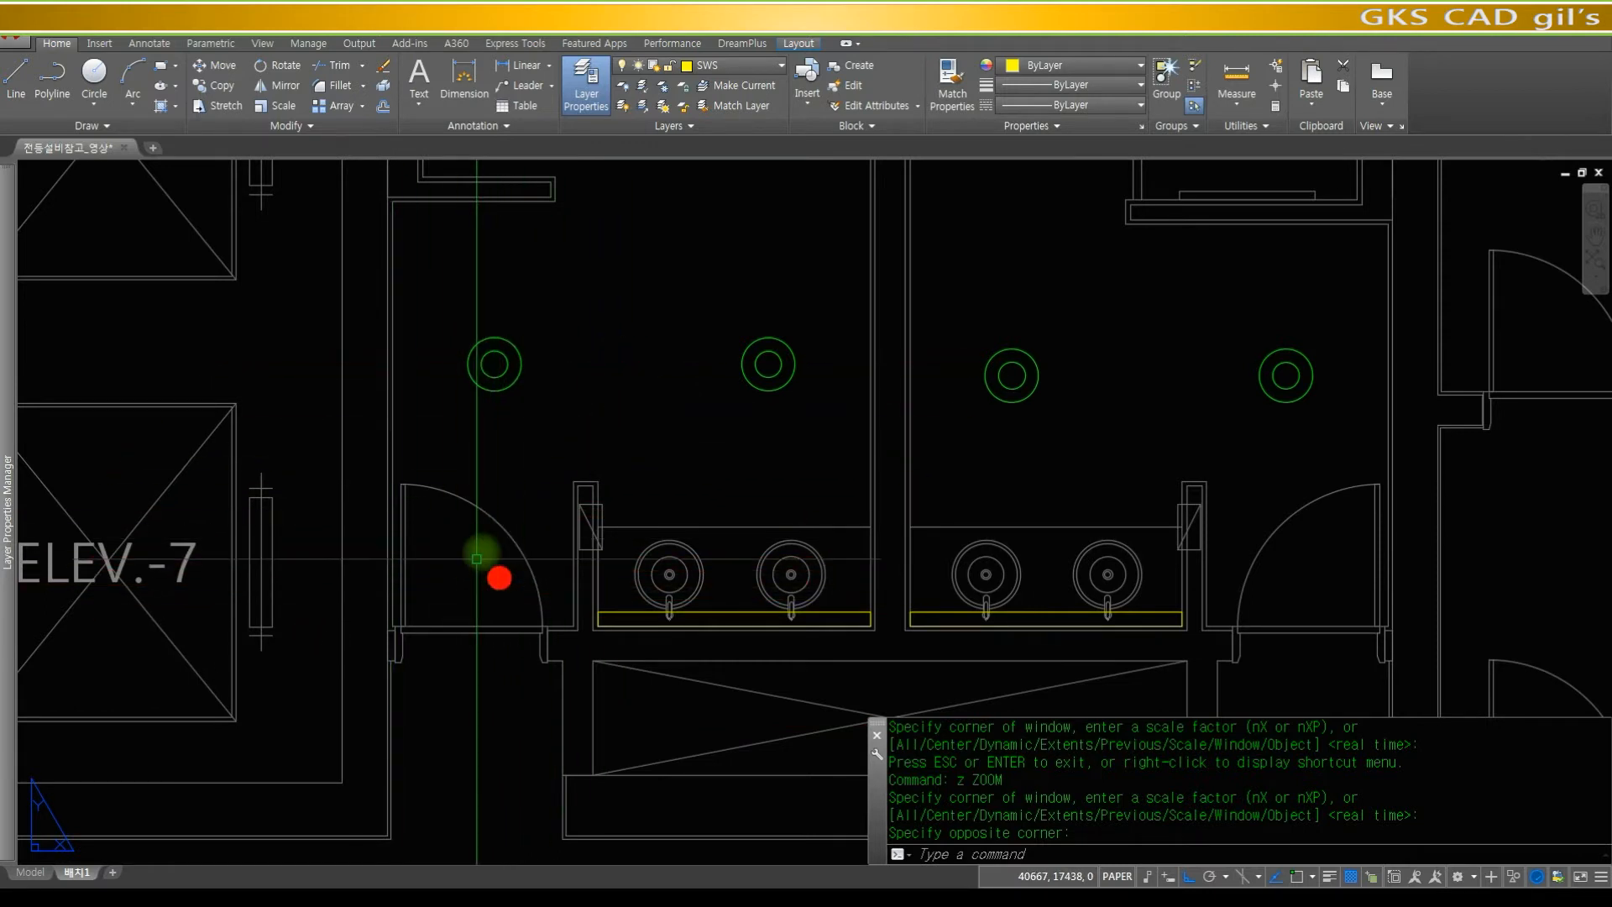
type("m")
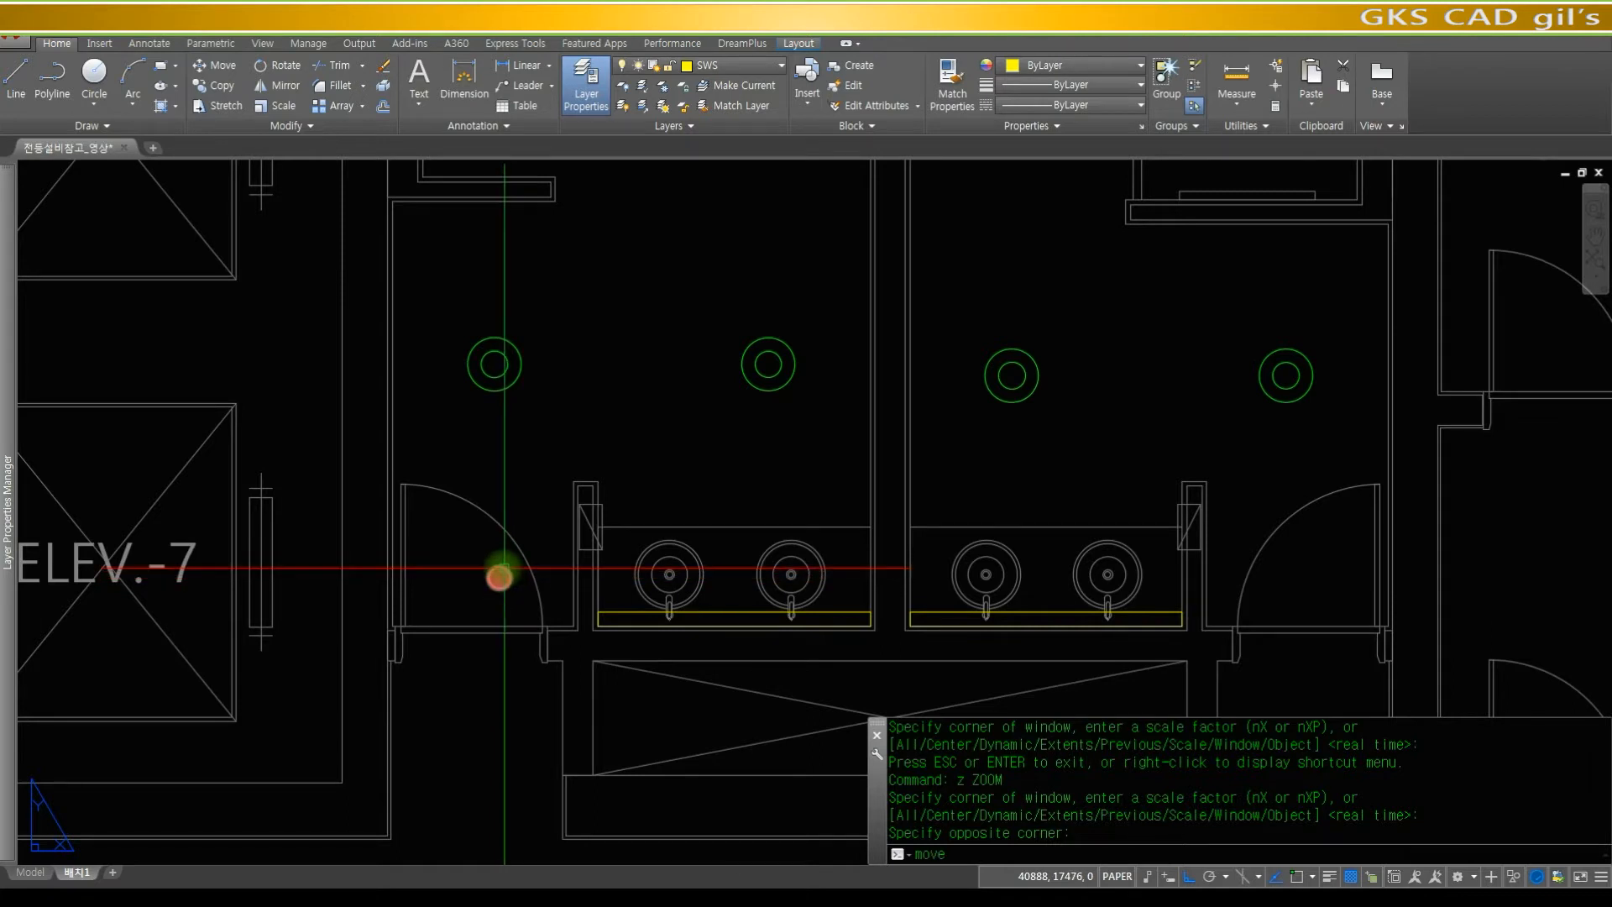
type("ove")
key("space")
left_click(505, 577)
left_click(477, 558)
left_click(507, 588)
key("space")
left_click(508, 578)
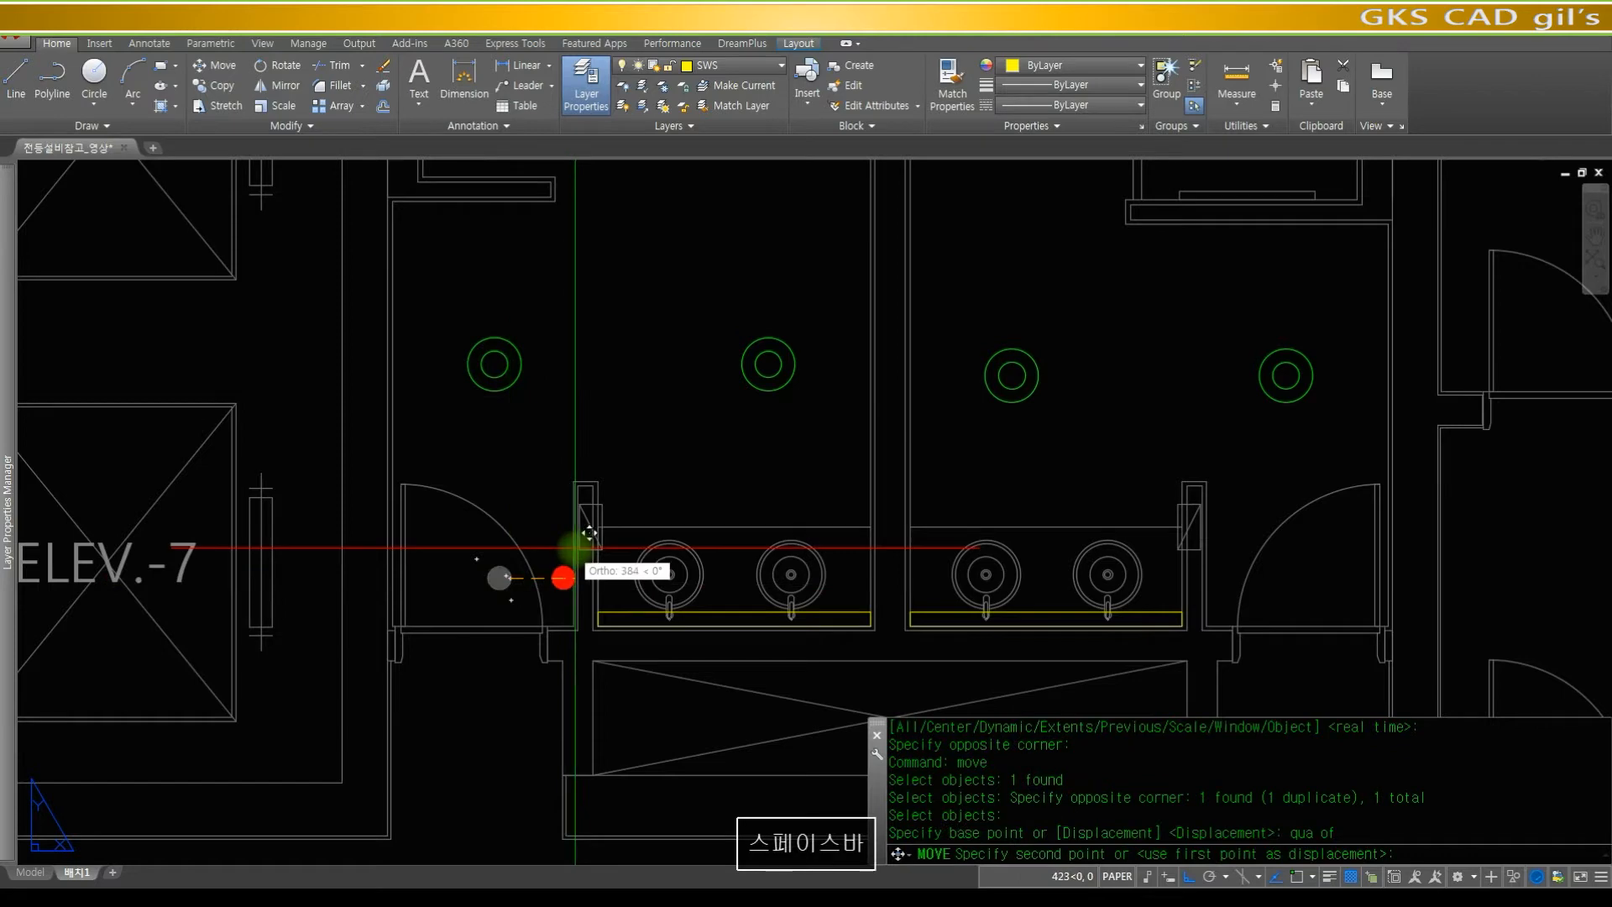
type("en")
key("space")
left_click(562, 625)
- Copy the circuit label d from the downlight beside ELEV.-5 to the left restroom's uppermost aisle downlight, using downlight centres as reference points
type("z")
key("space")
type("z")
key("space")
scroll(822, 246, "down", 8)
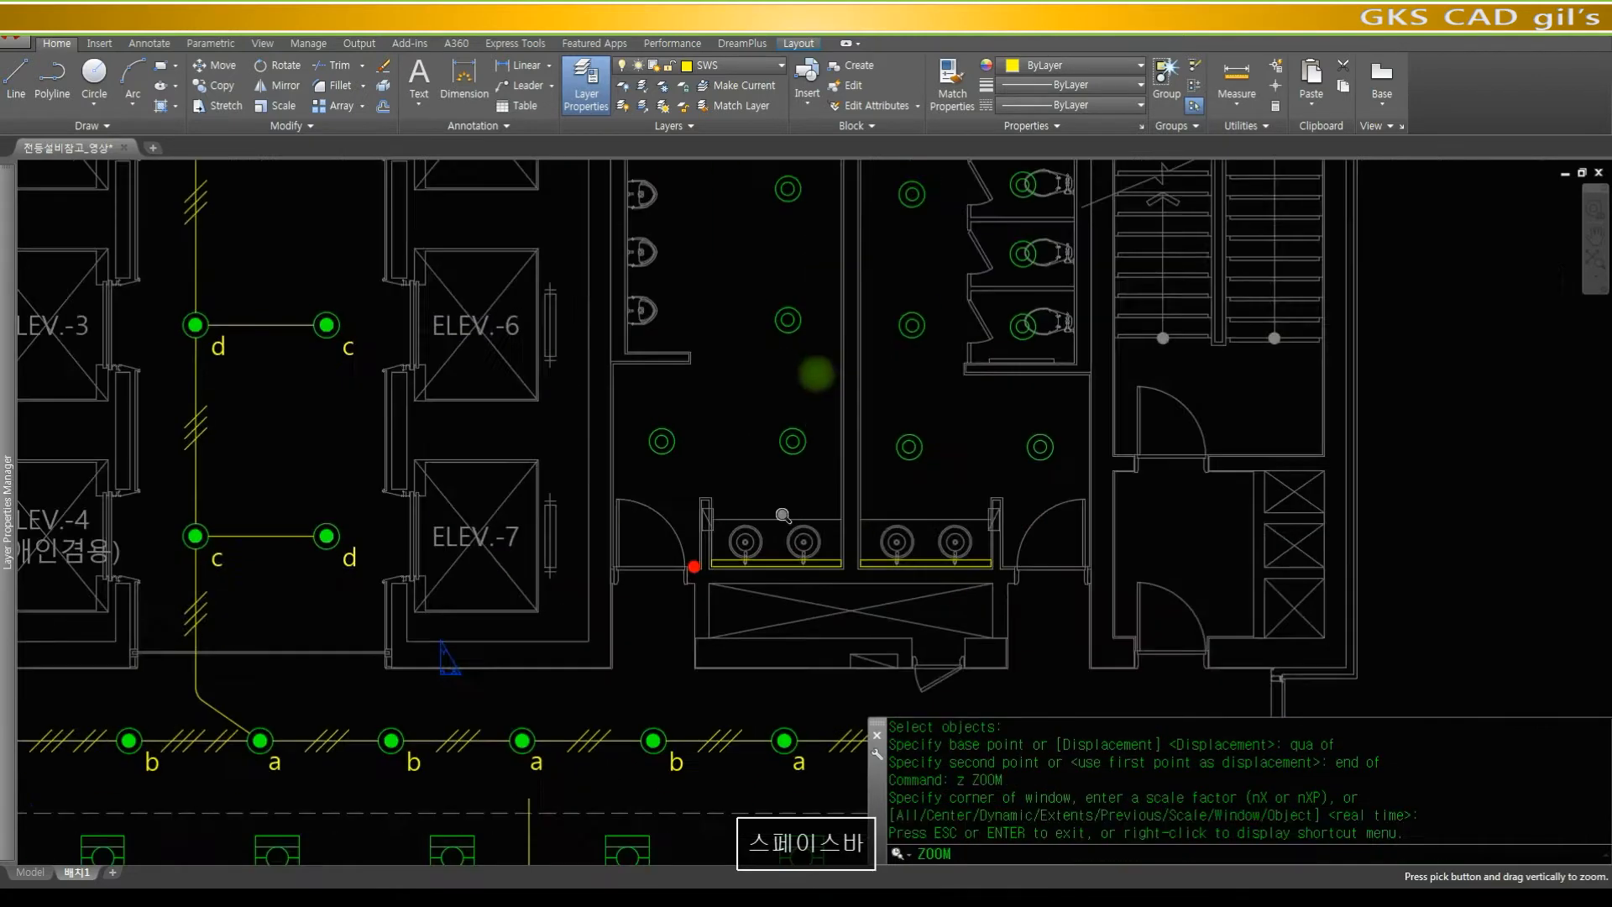
left_click(918, 464)
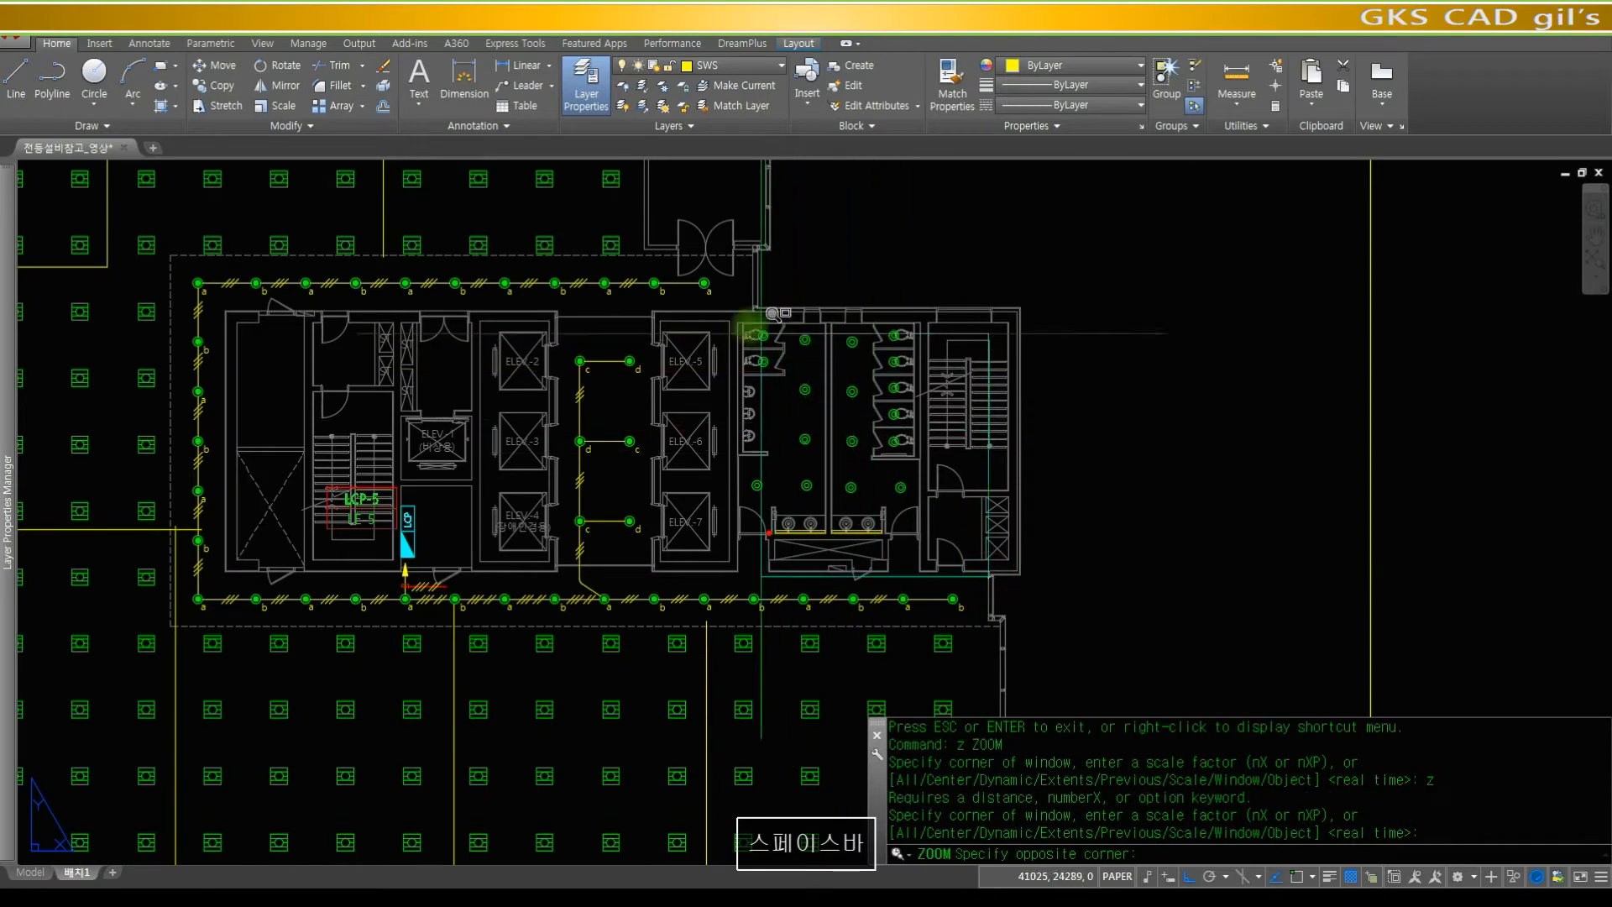
left_click(710, 288)
type("cop")
key("space")
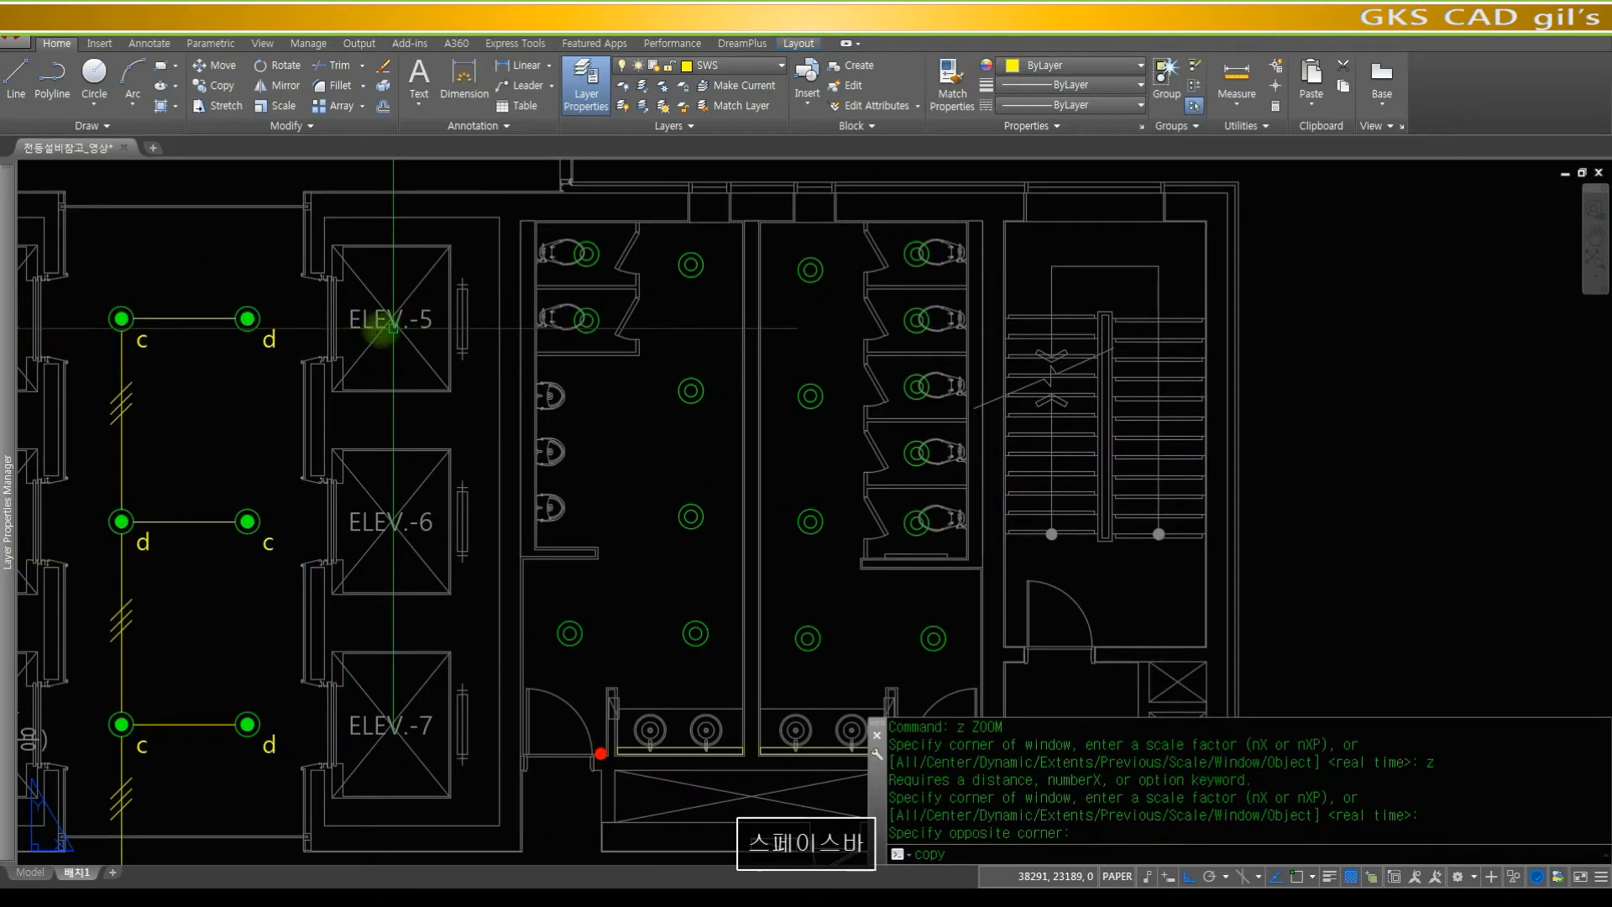
left_click(262, 338)
key("space")
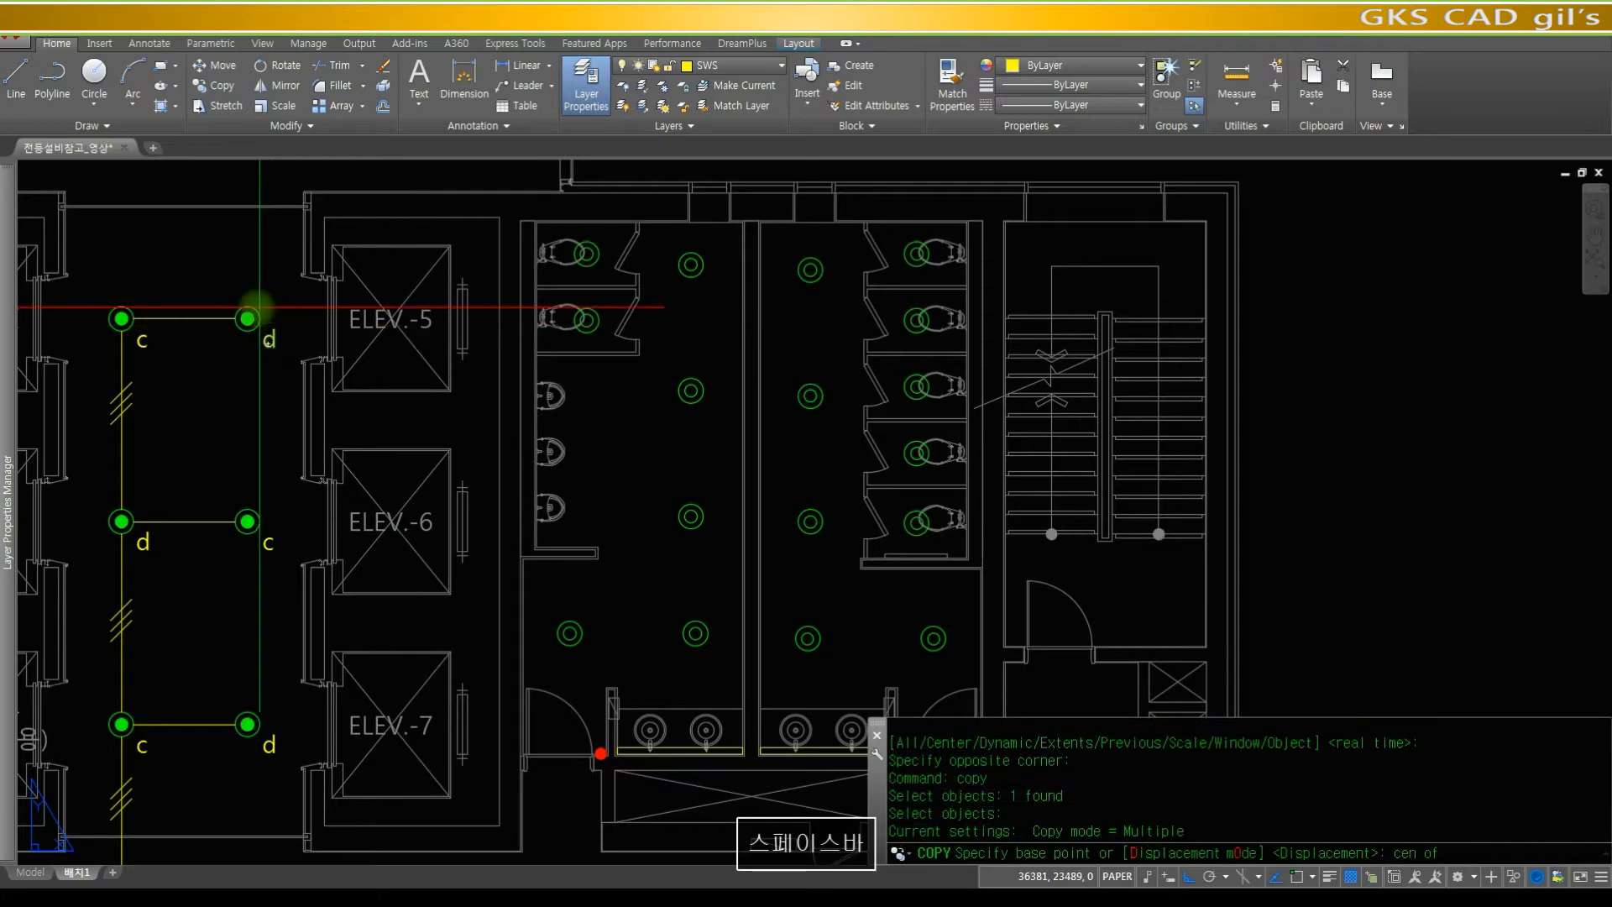
left_click(248, 318)
type("cen")
key("space")
left_click(690, 266)
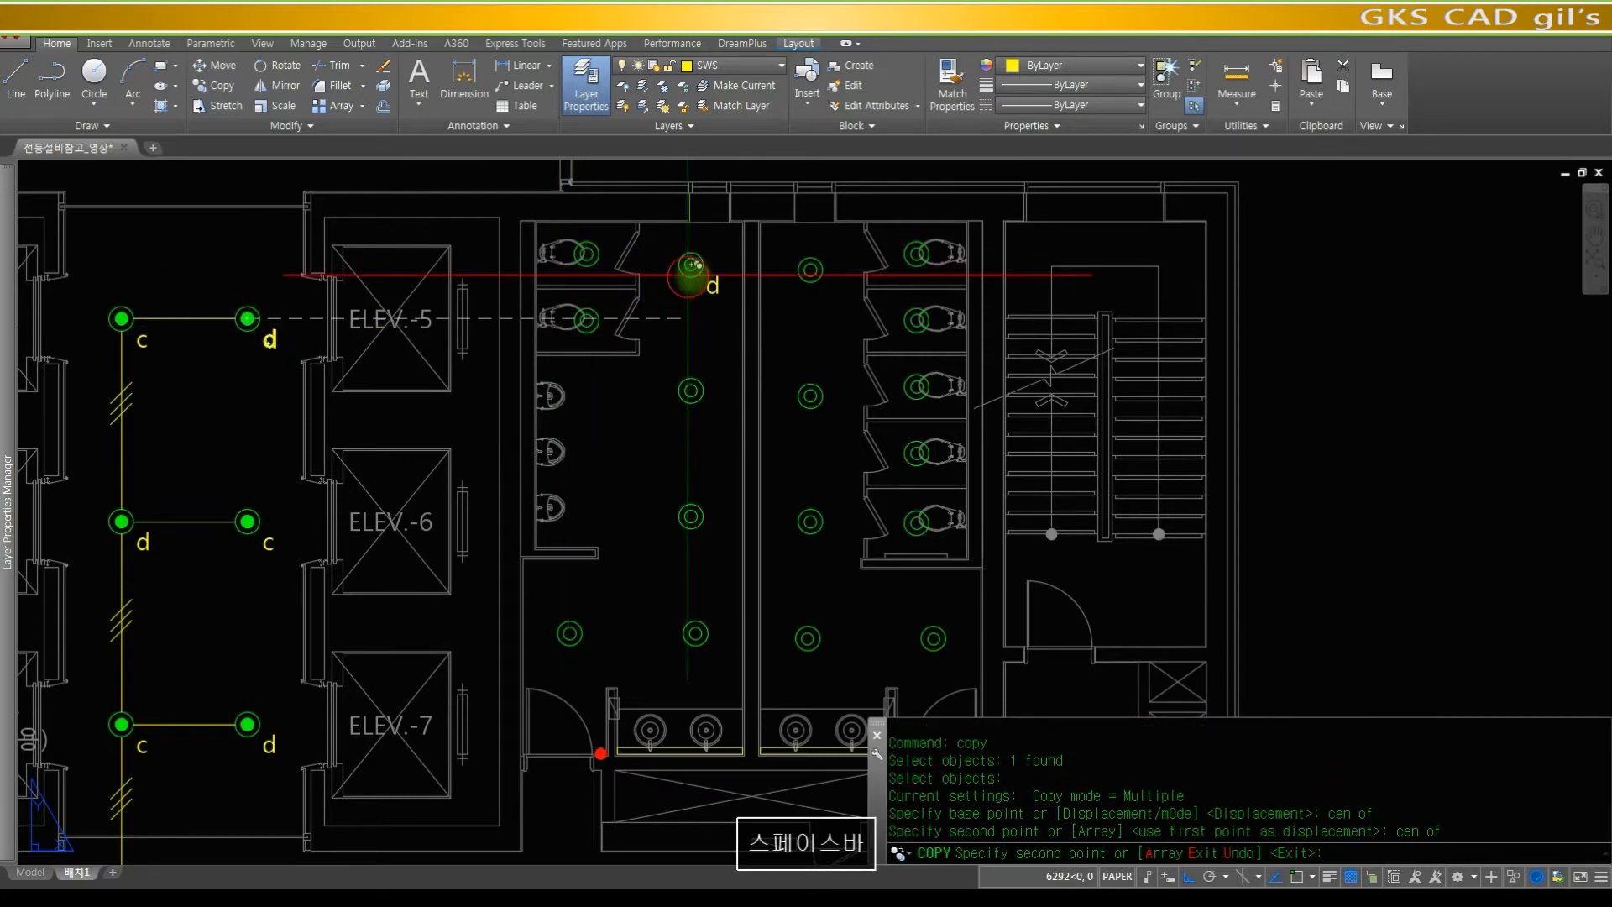
- Place further d labels at the left restroom's upper stall downlight and at the downlight above the washbasins
type("cen")
key("space")
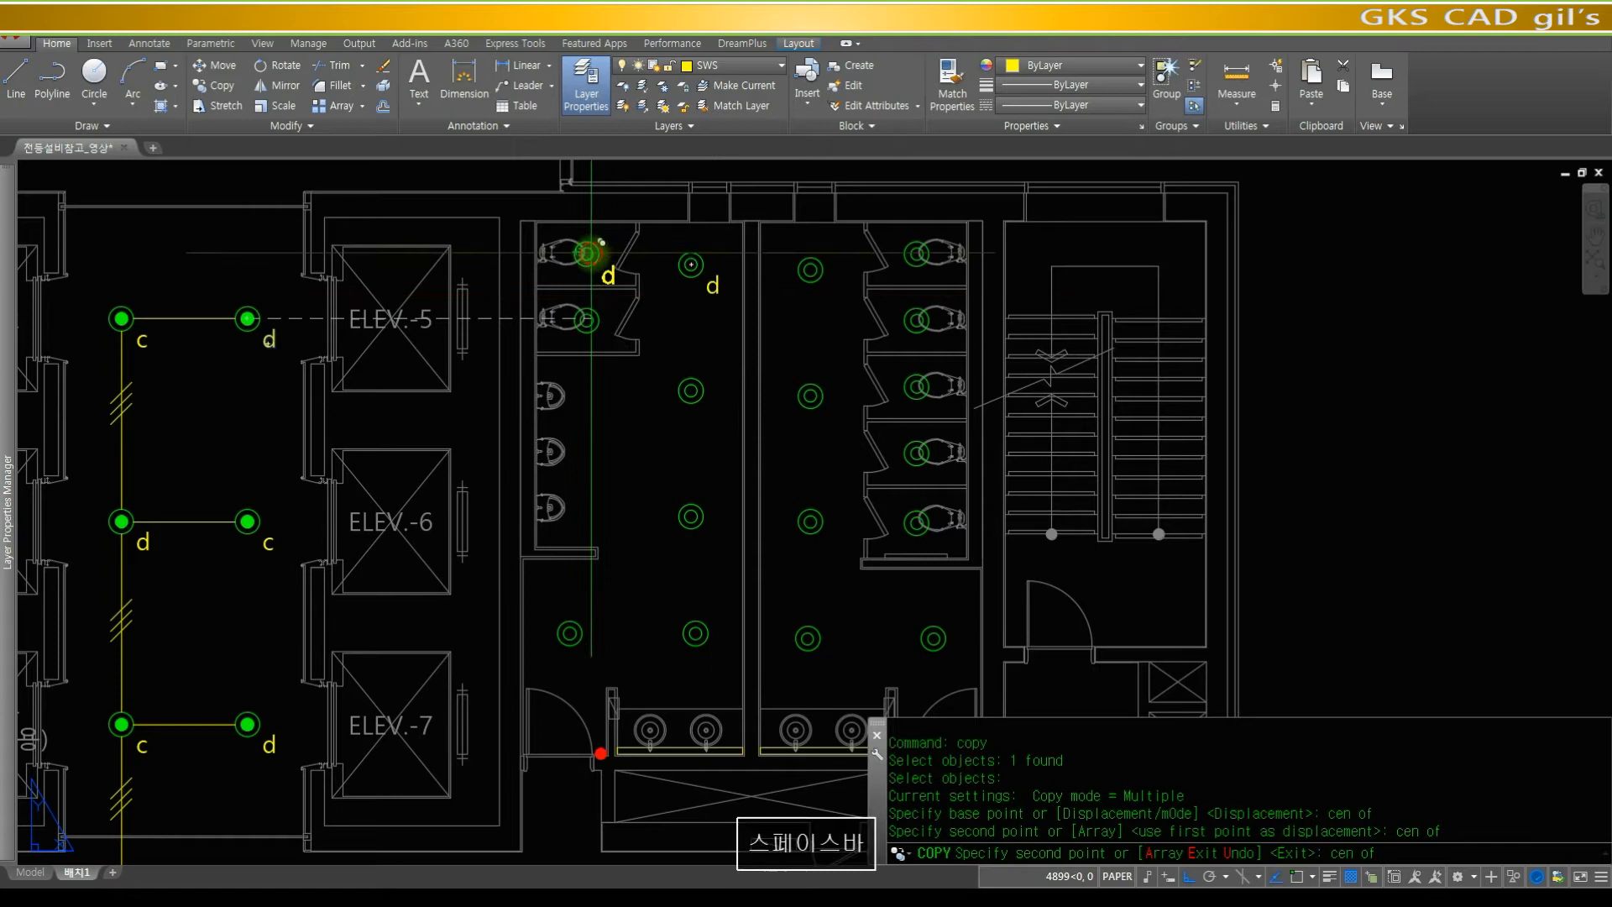
left_click(600, 243)
type("cen")
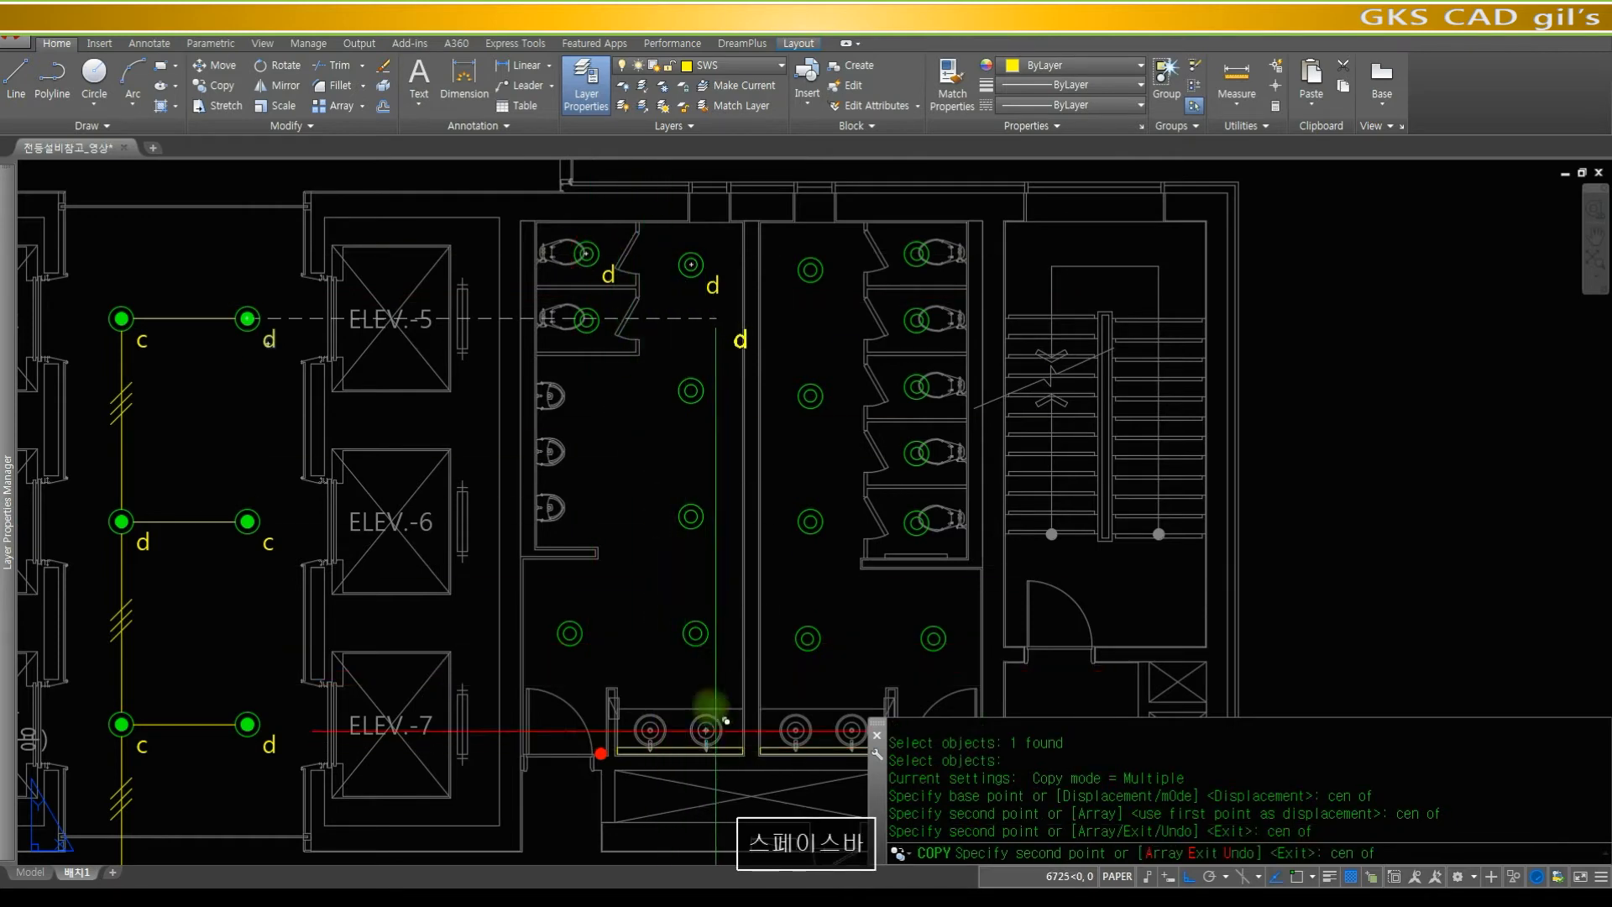
left_click(695, 633)
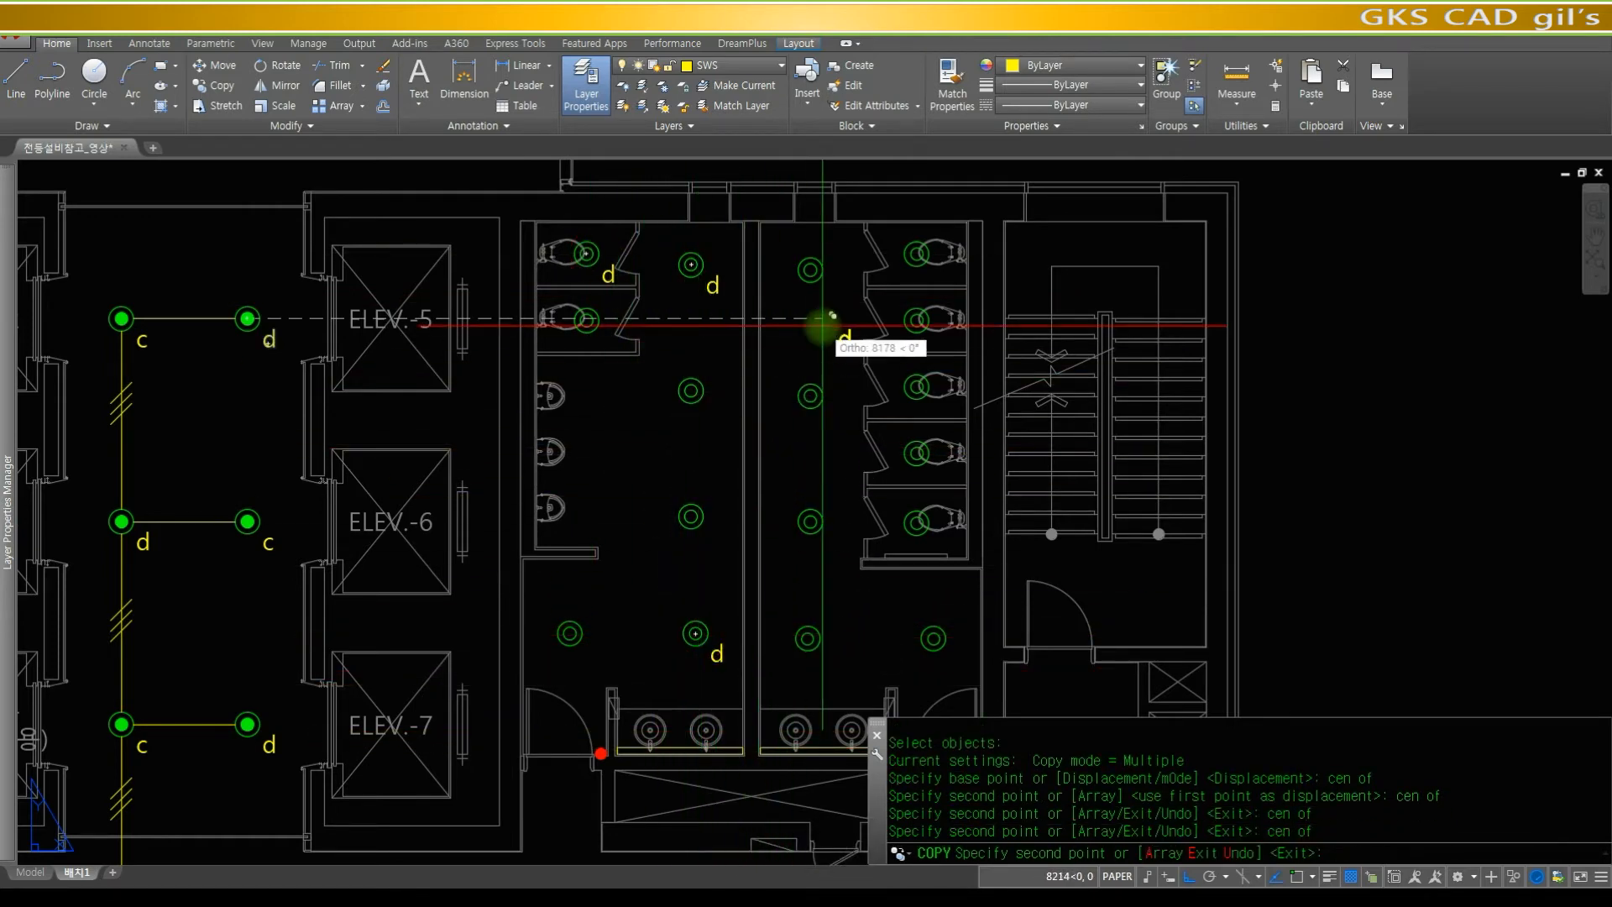
- Place d labels at the right restroom's uppermost aisle downlight, upper stall downlight and the downlight above the washbasins
type("cen")
key("space")
left_click(827, 264)
type("cen")
key("space")
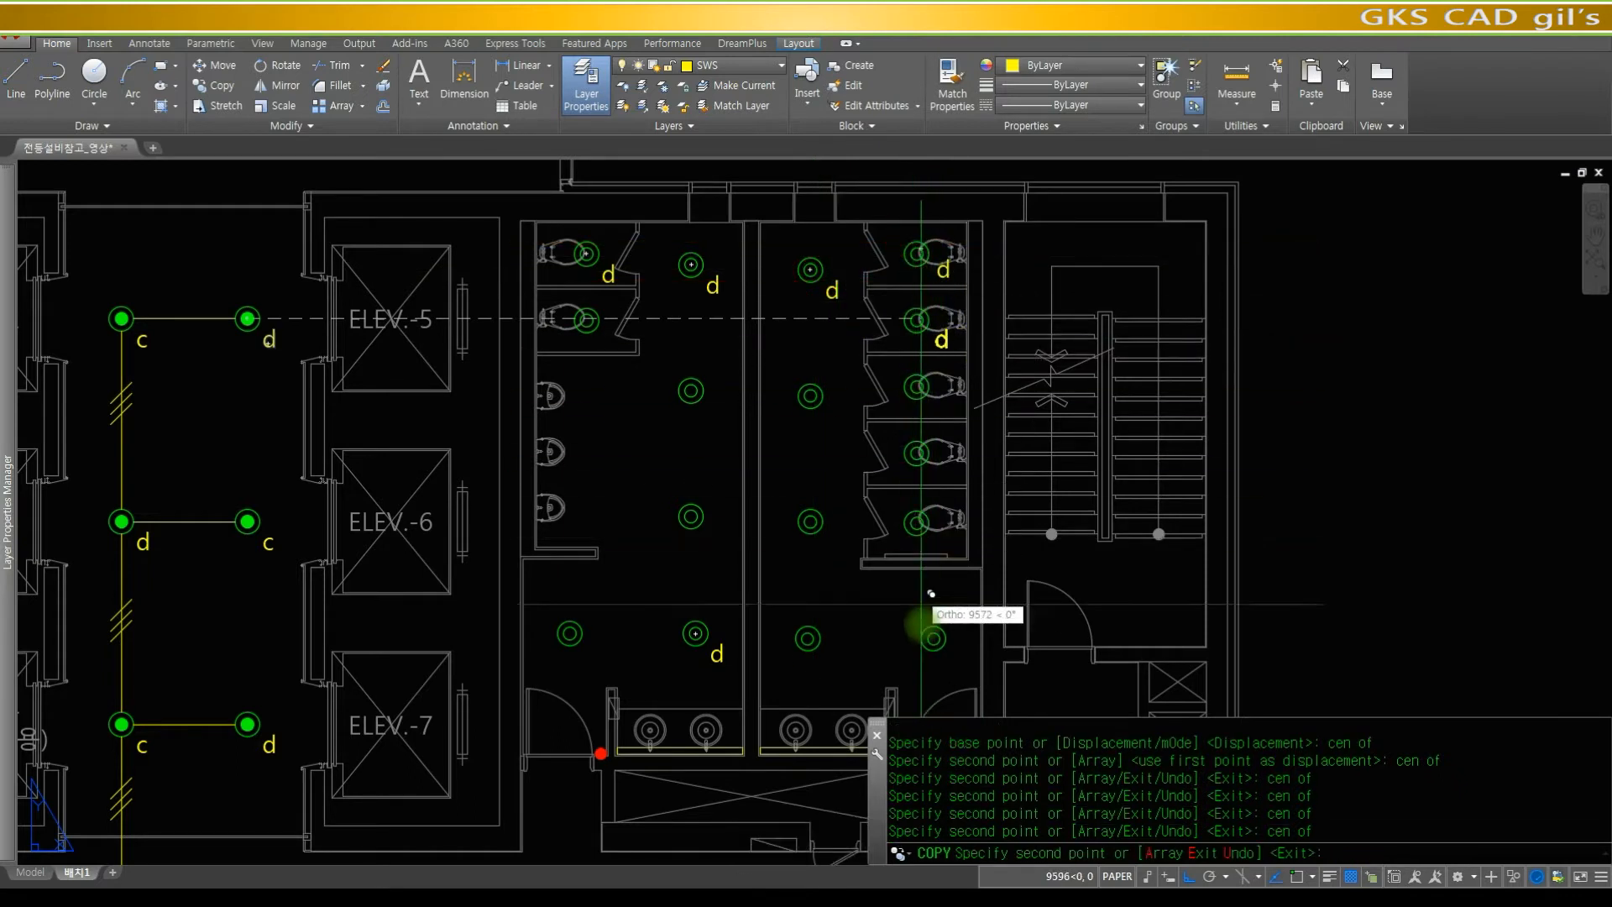
type("cen")
key("space")
left_click(819, 642)
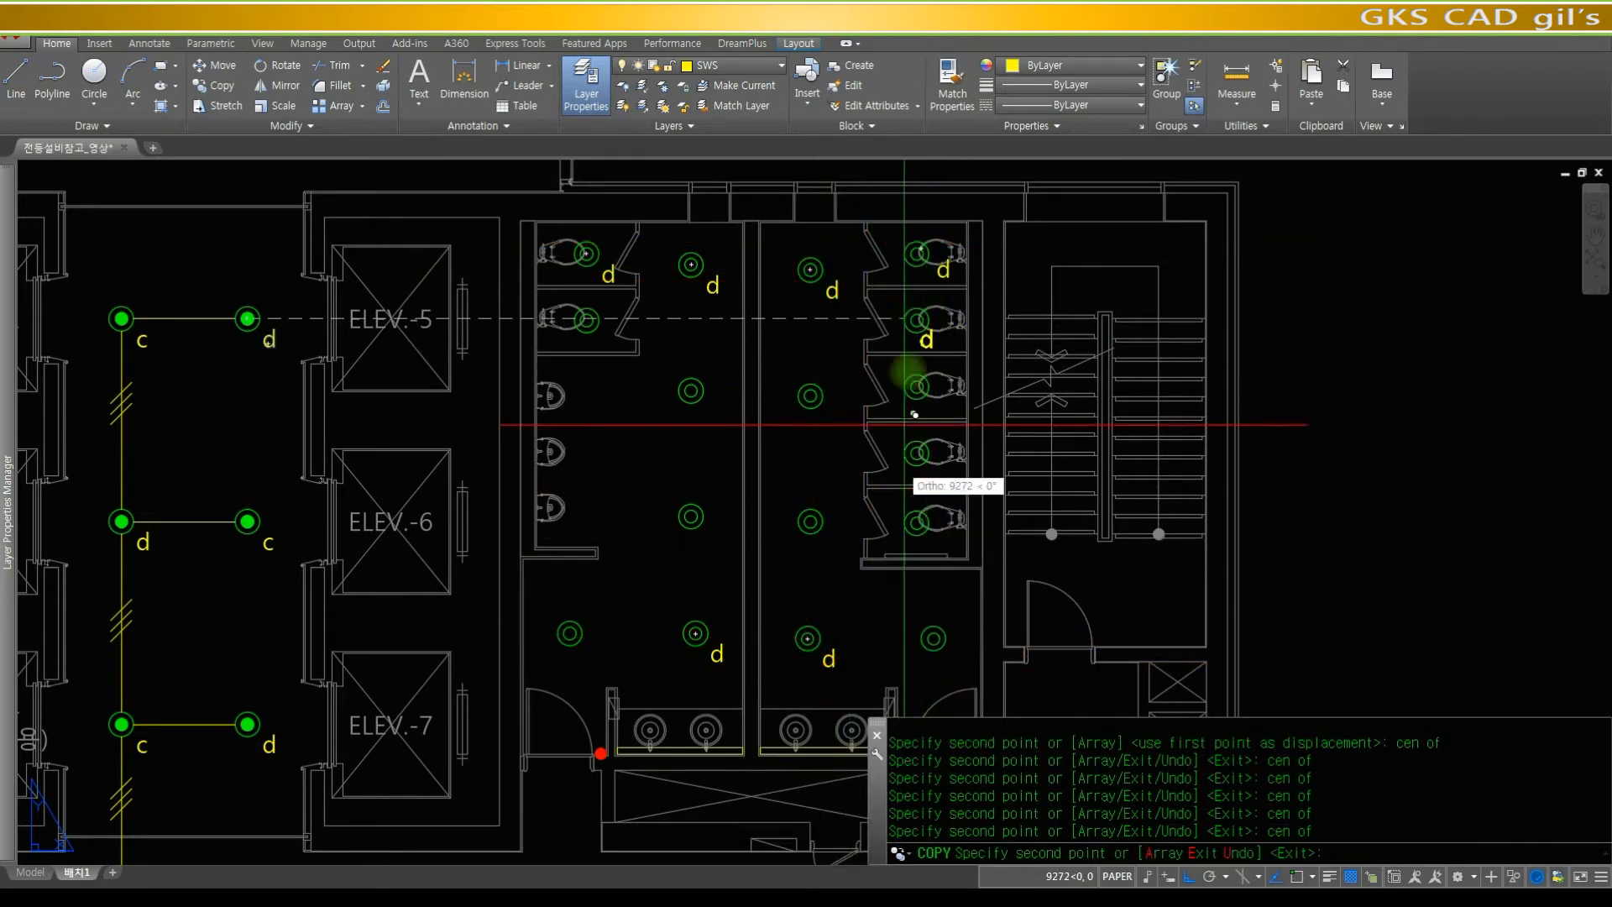
key("space")
- Move the d label in the right restroom's uppermost stall slightly closer to its downlight
type("m")
key("space")
left_click(944, 267)
key("space")
left_click(970, 277)
- Examine the circuit letters already used in the corridors and the elevator hall around the building core
type("z")
key("space")
key("space")
left_click_drag(825, 295, 810, 700)
key("space")
type("z")
key("space")
type("z")
key("space")
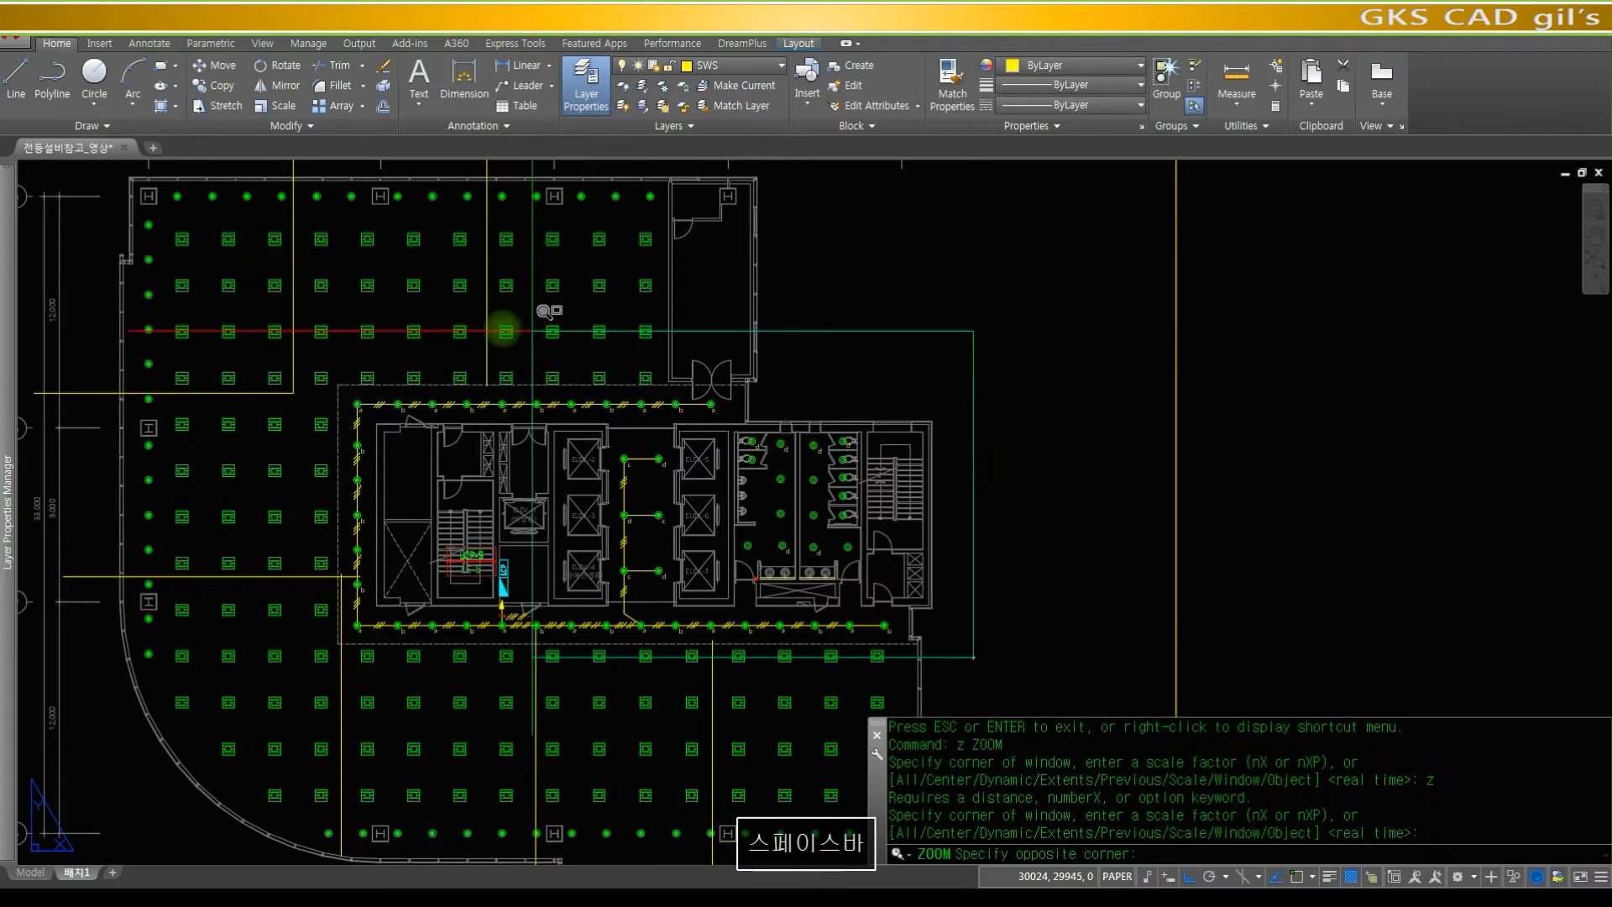
left_click(342, 386)
left_click(918, 668)
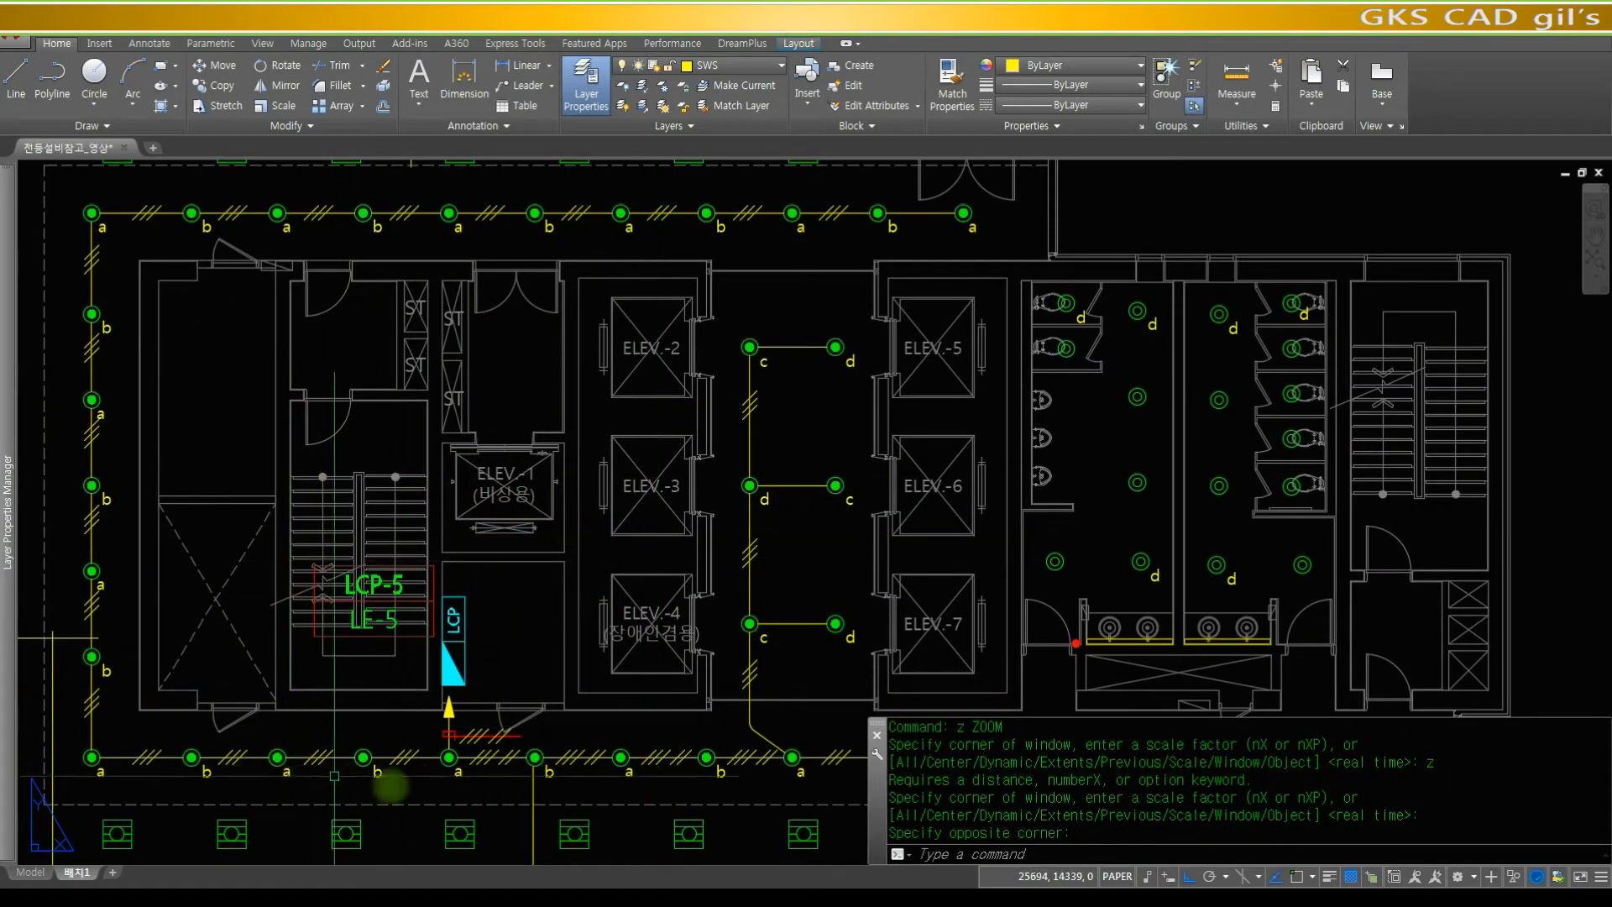
type("z")
key("space")
key("space")
left_click_drag(1018, 361, 1032, 611)
key("space")
- Change the left restroom's upper stall label to e and its uppermost aisle label to f
type("z")
key("space")
type("z")
key("space")
left_click(1068, 602)
left_click(848, 378)
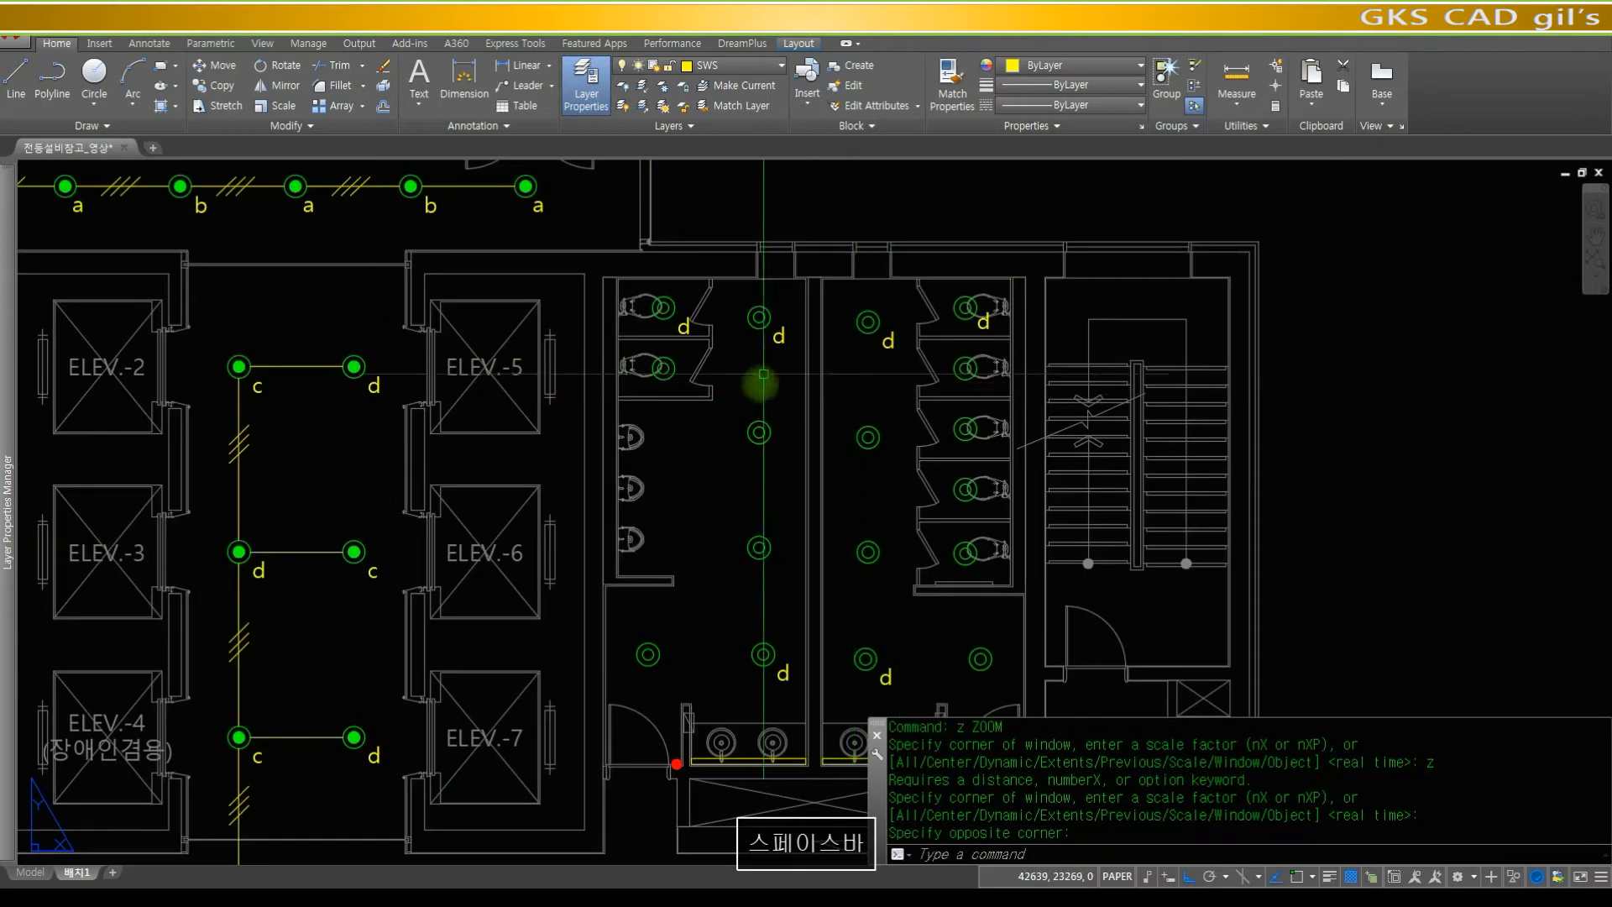
type("ddedit")
key("space")
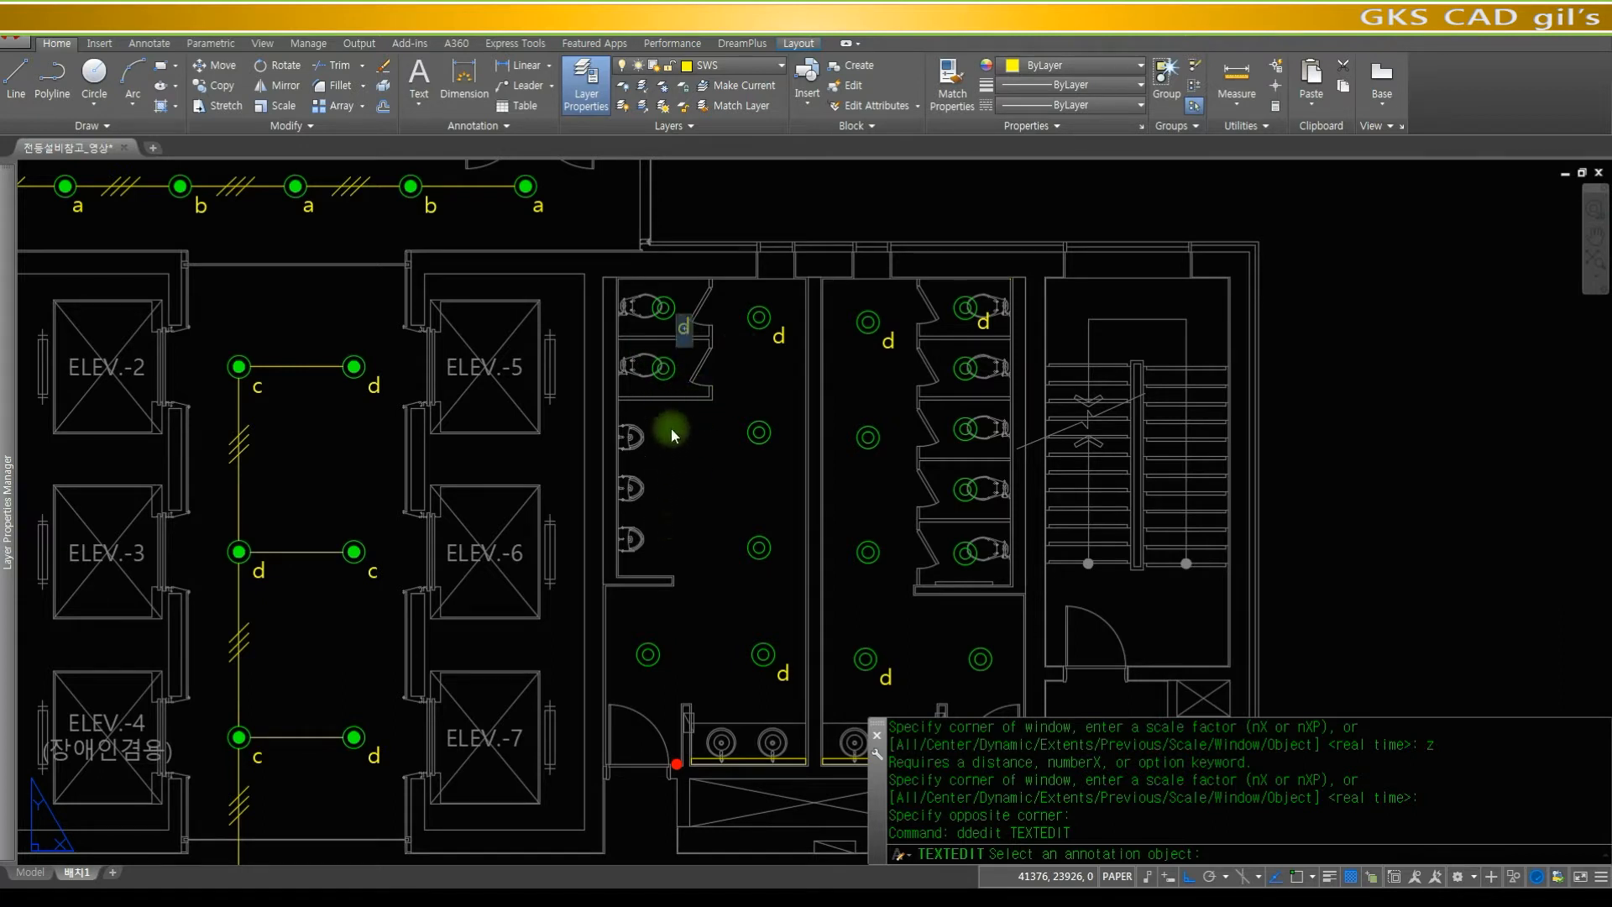
key("space")
key("space")
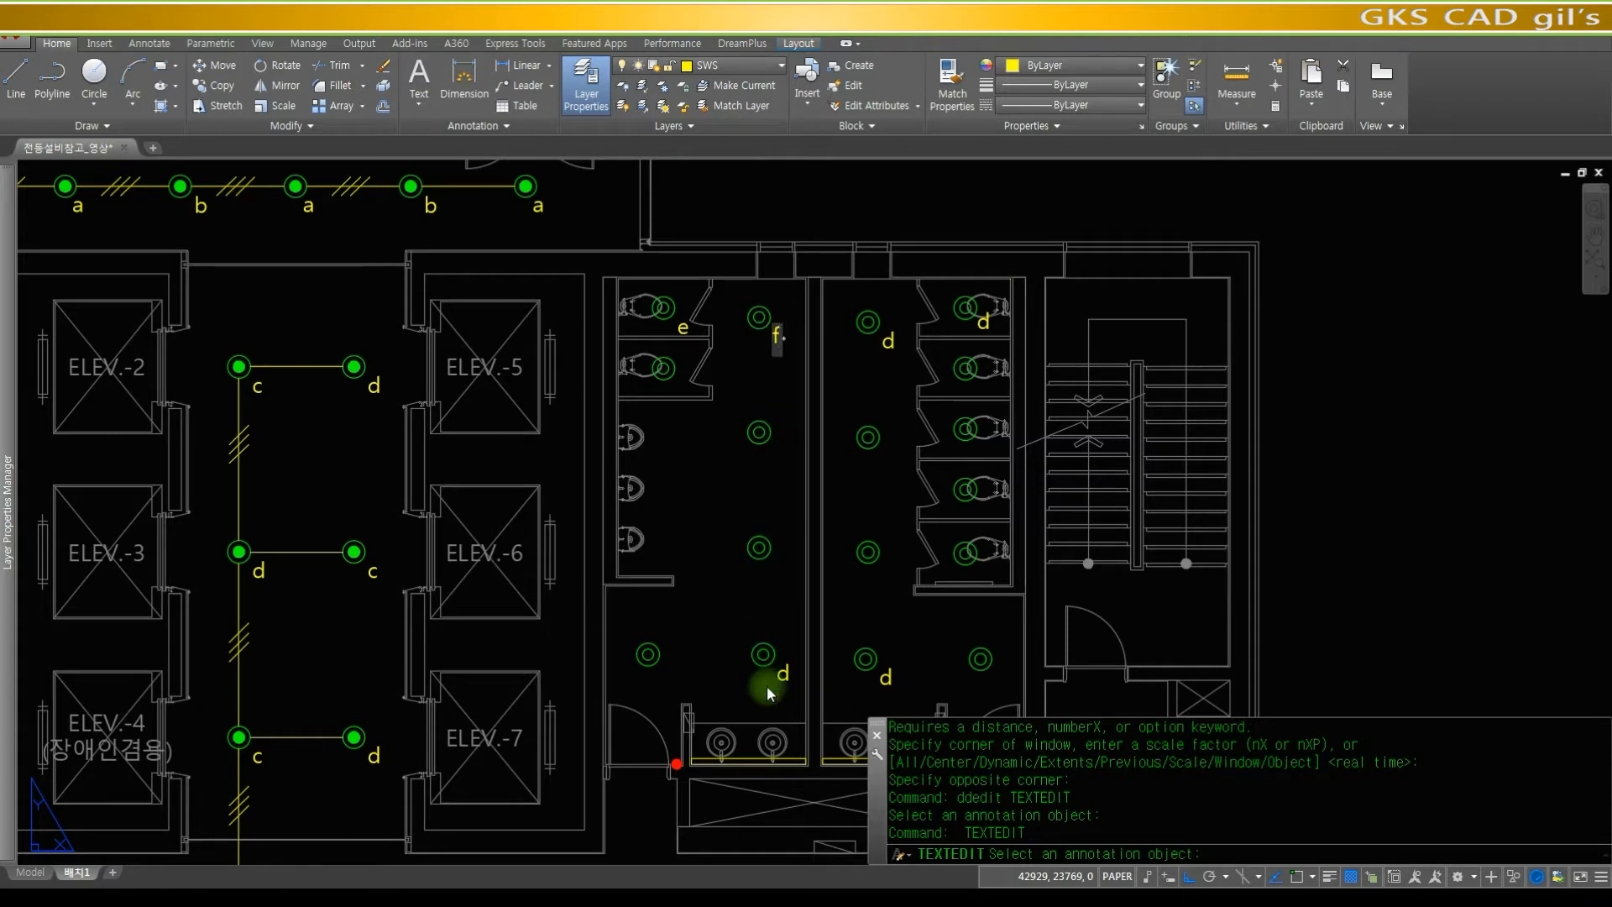
key("Return")
- Change the label above the left restroom's washbasins to g and the one above the right restroom's washbasins to h
key("space")
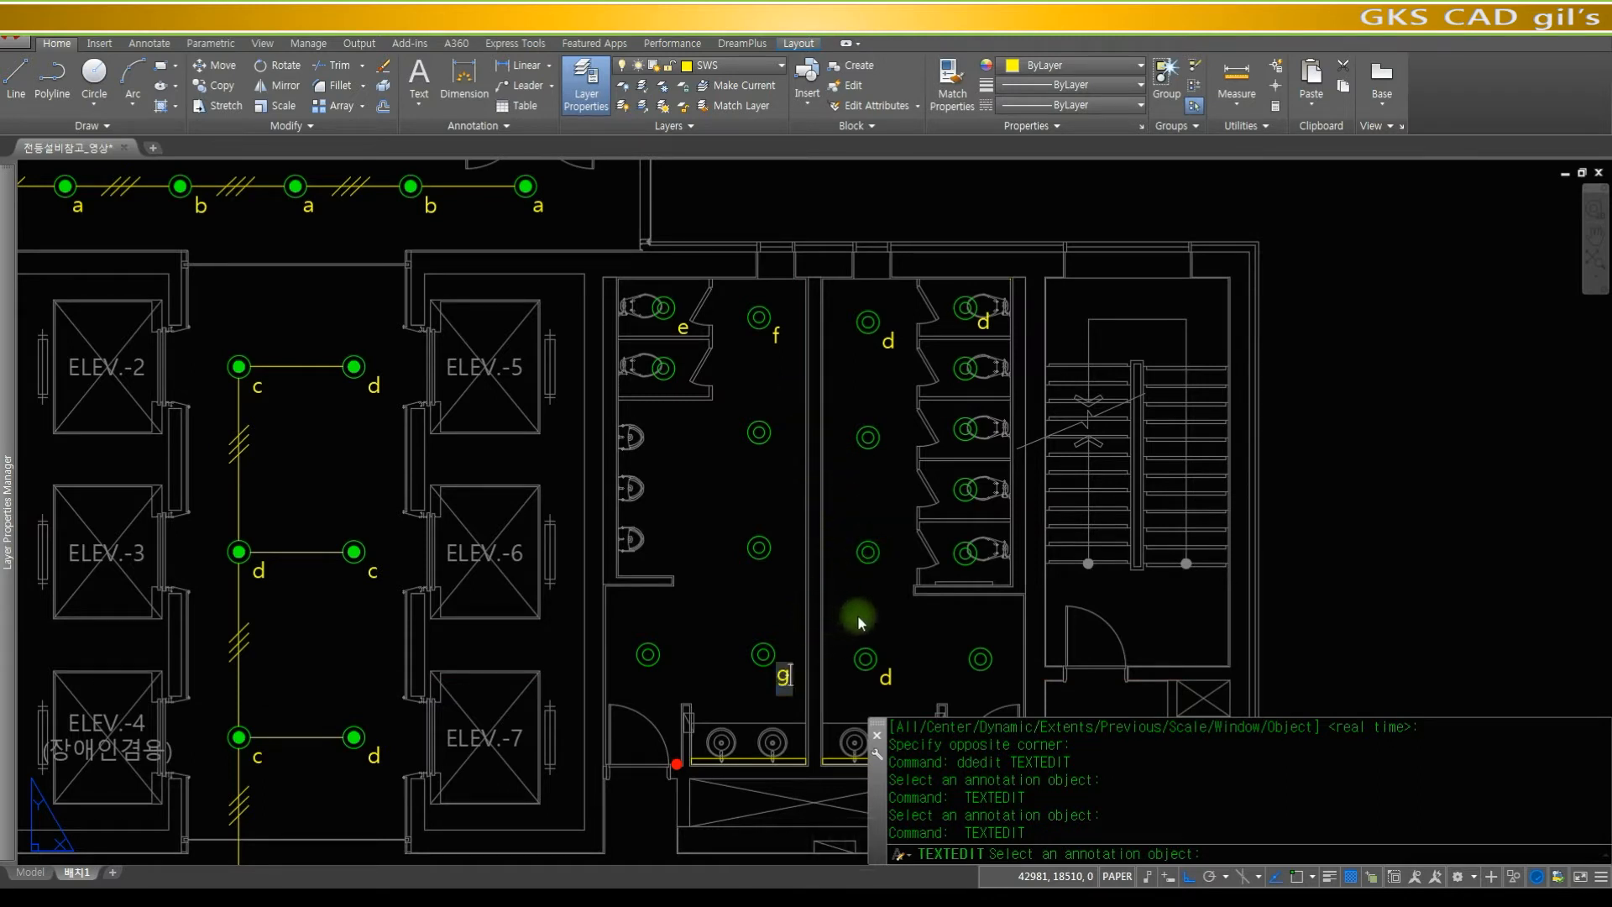
key("Return")
key("space")
left_click(885, 679)
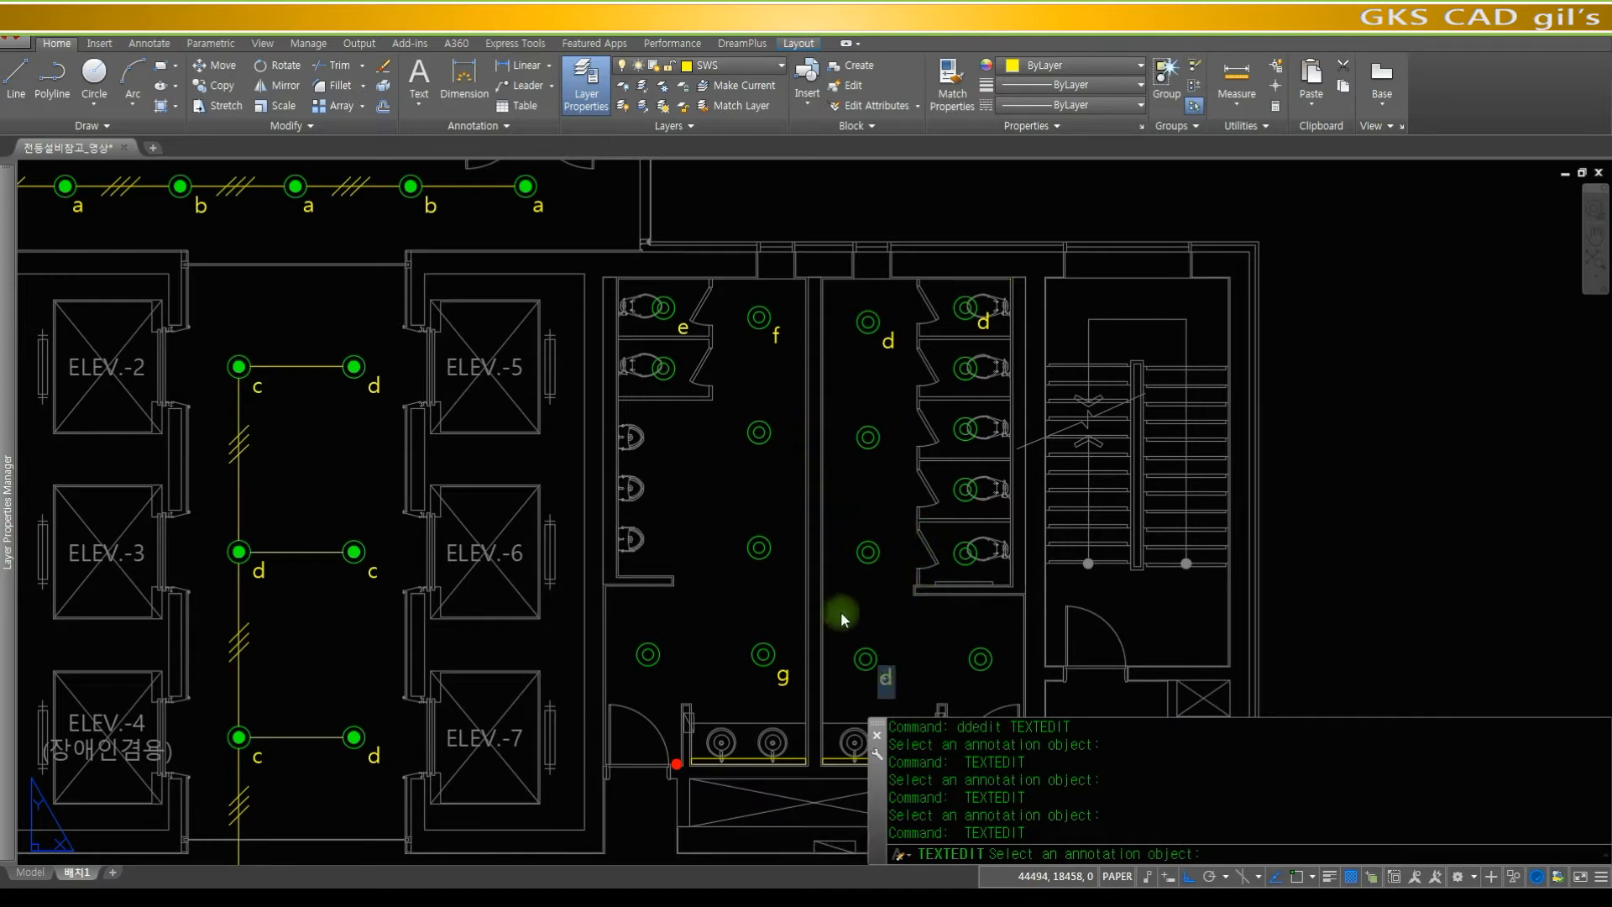
key("Return")
- Change the right restroom's uppermost aisle label to i and its uppermost stall label to j
key("space")
left_click(888, 340)
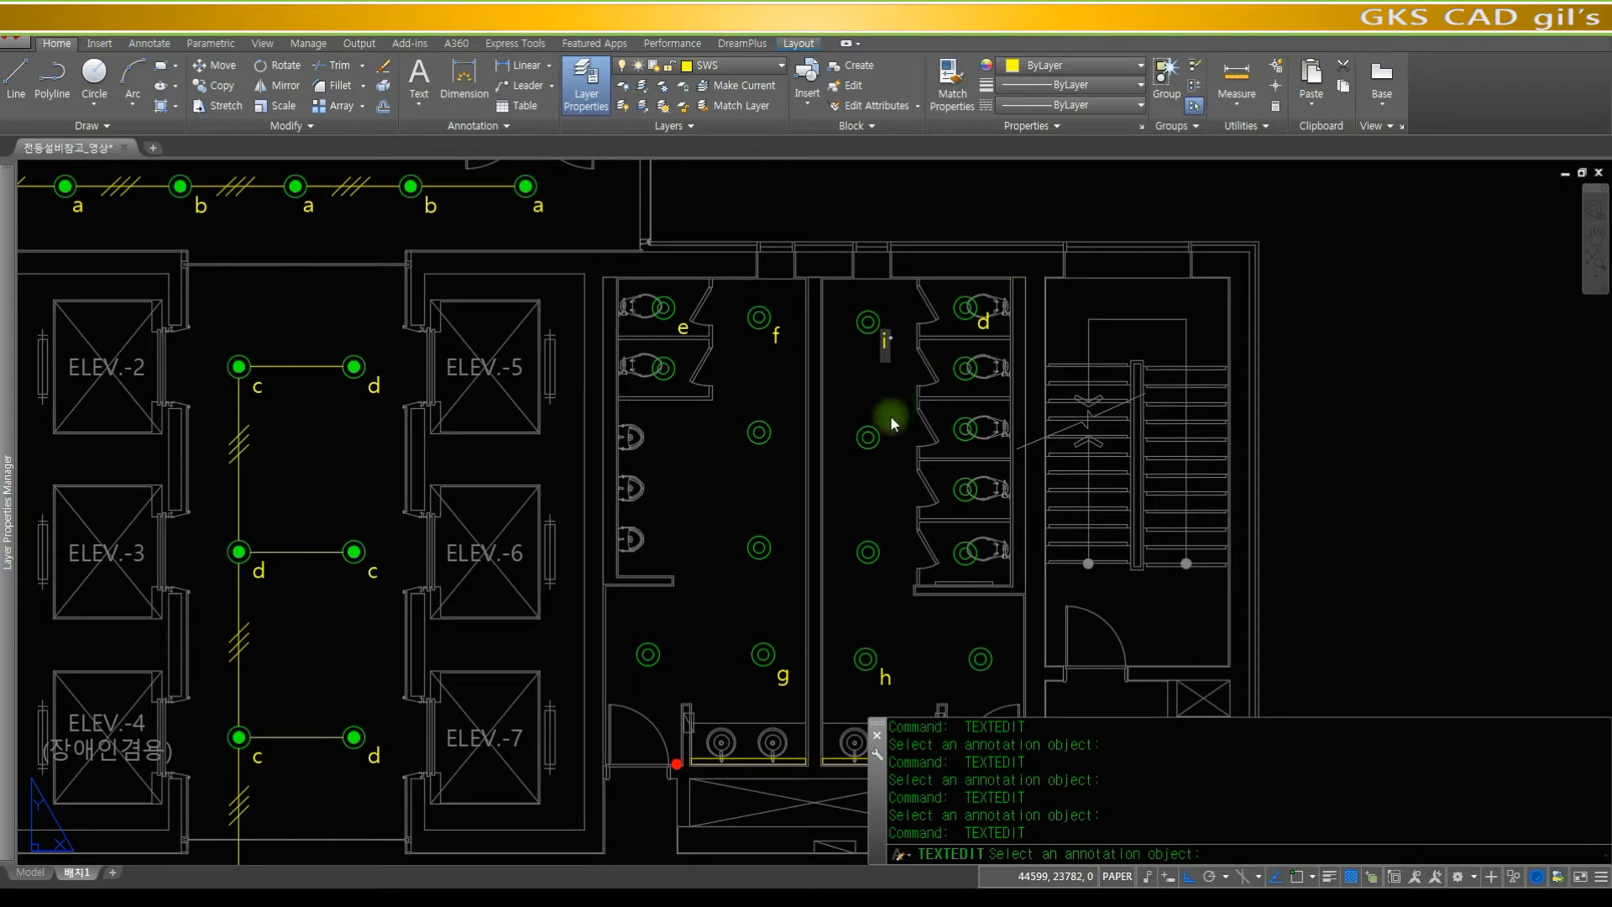
key("Return")
key("space")
key("Return")
key("Return")
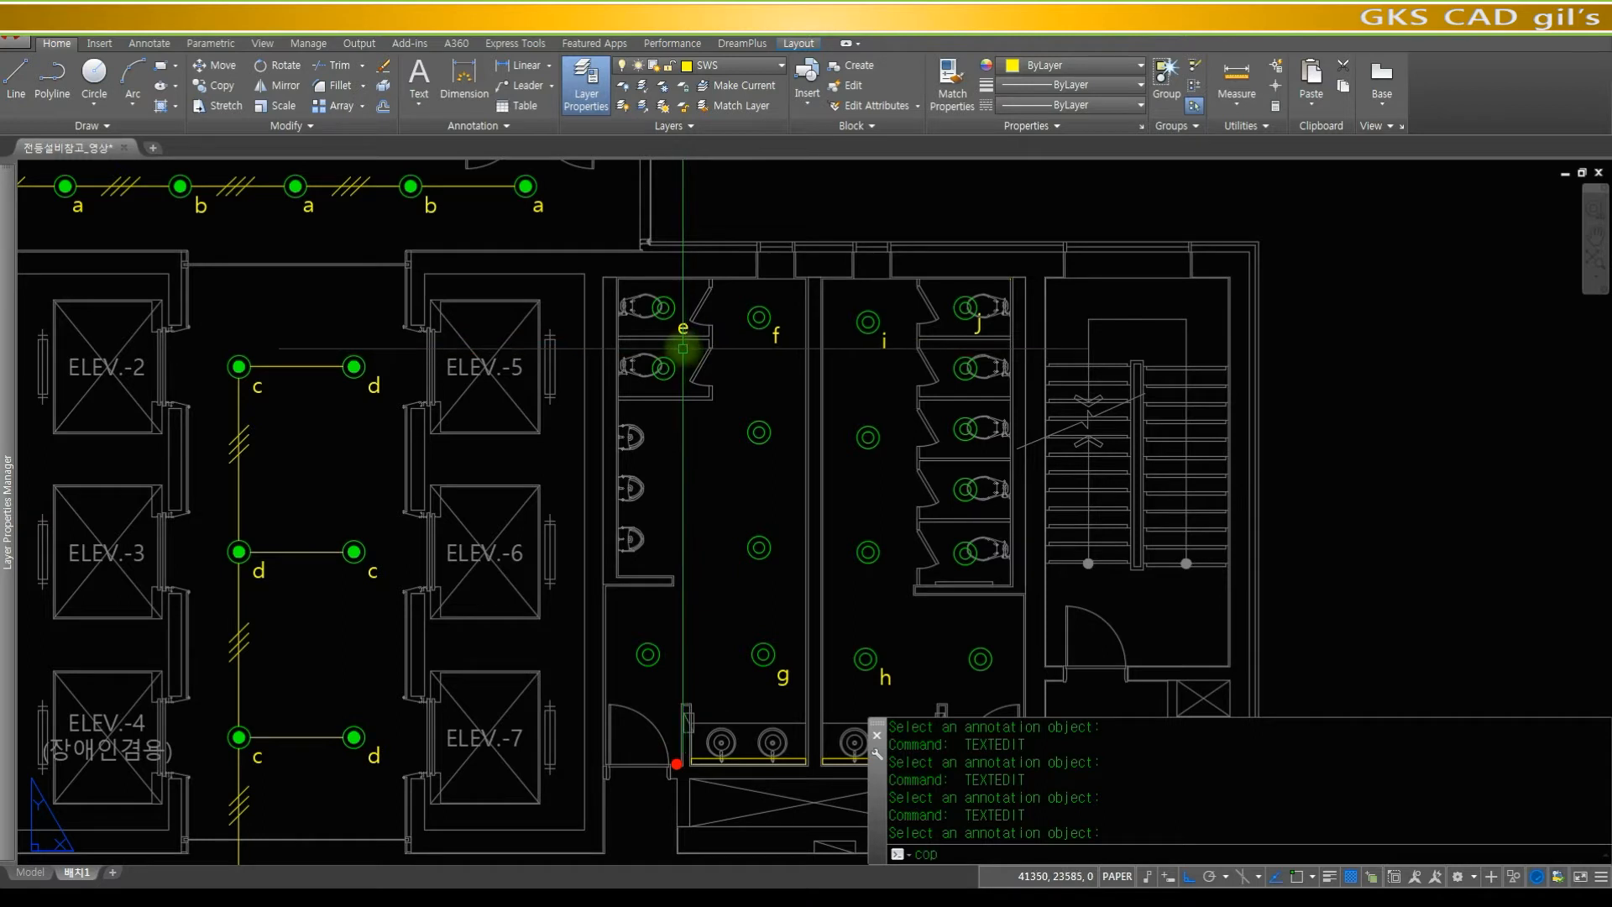
- Copy the e label from the centre of the left restroom's upper stall downlight to the centre of the stall downlight below
type("cop")
key("space")
left_click(684, 315)
key("space")
type("cen")
key("space")
left_click(667, 307)
type("cen")
key("space")
left_click(668, 375)
key("space")
- Copy the f label from its downlight's centre to the centres of the two aisle downlights below it
key("space")
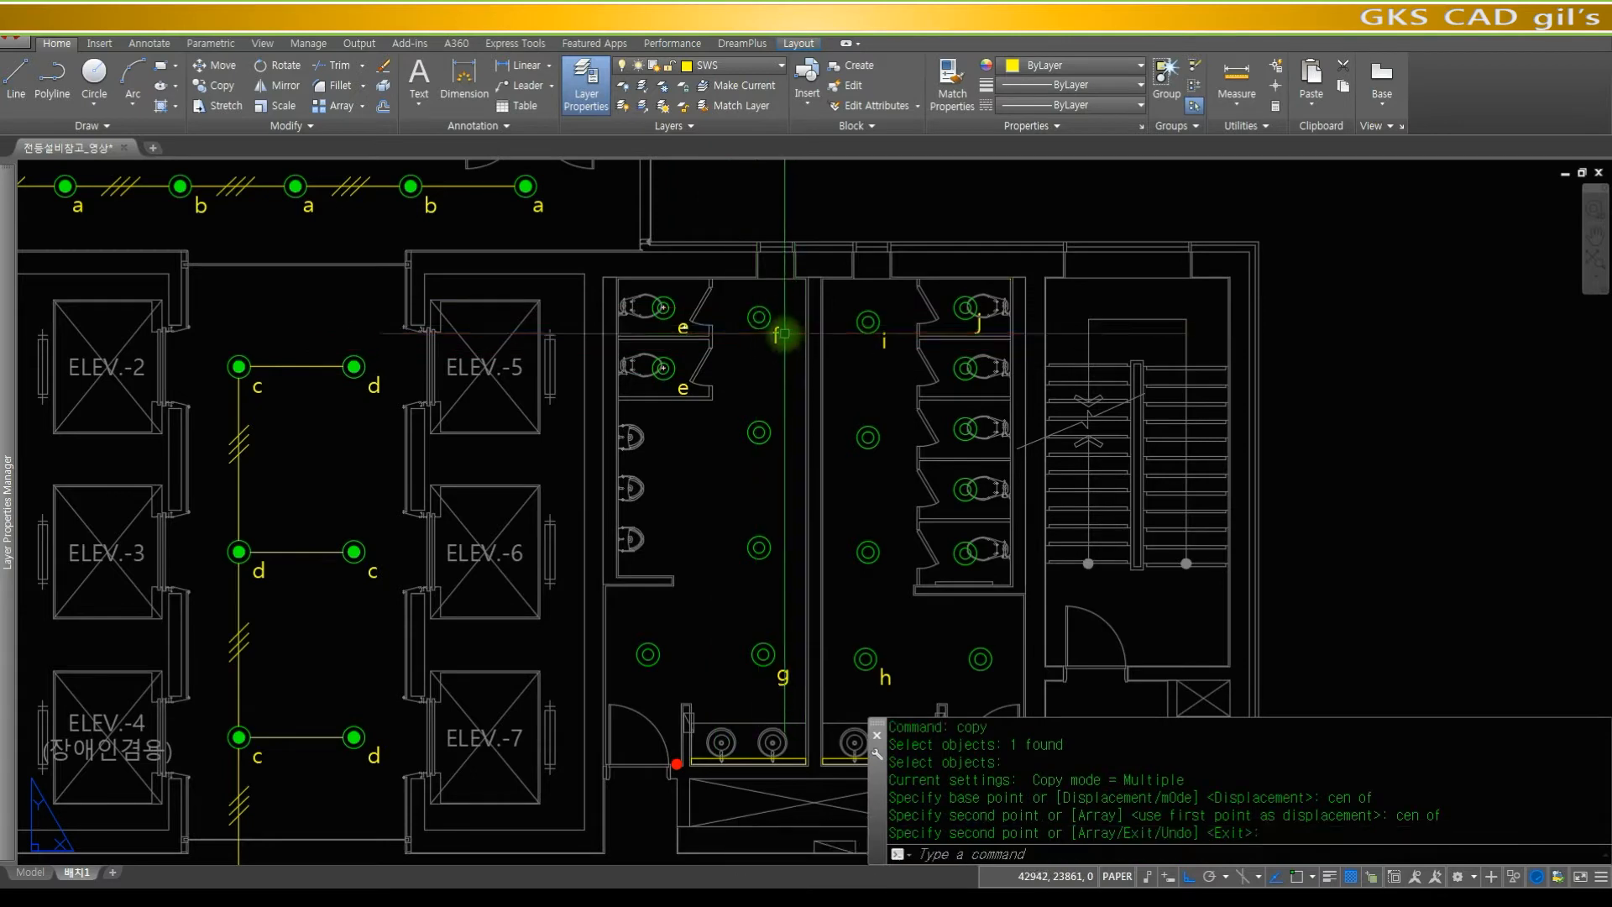
left_click(778, 338)
key("space")
type("cen")
key("space")
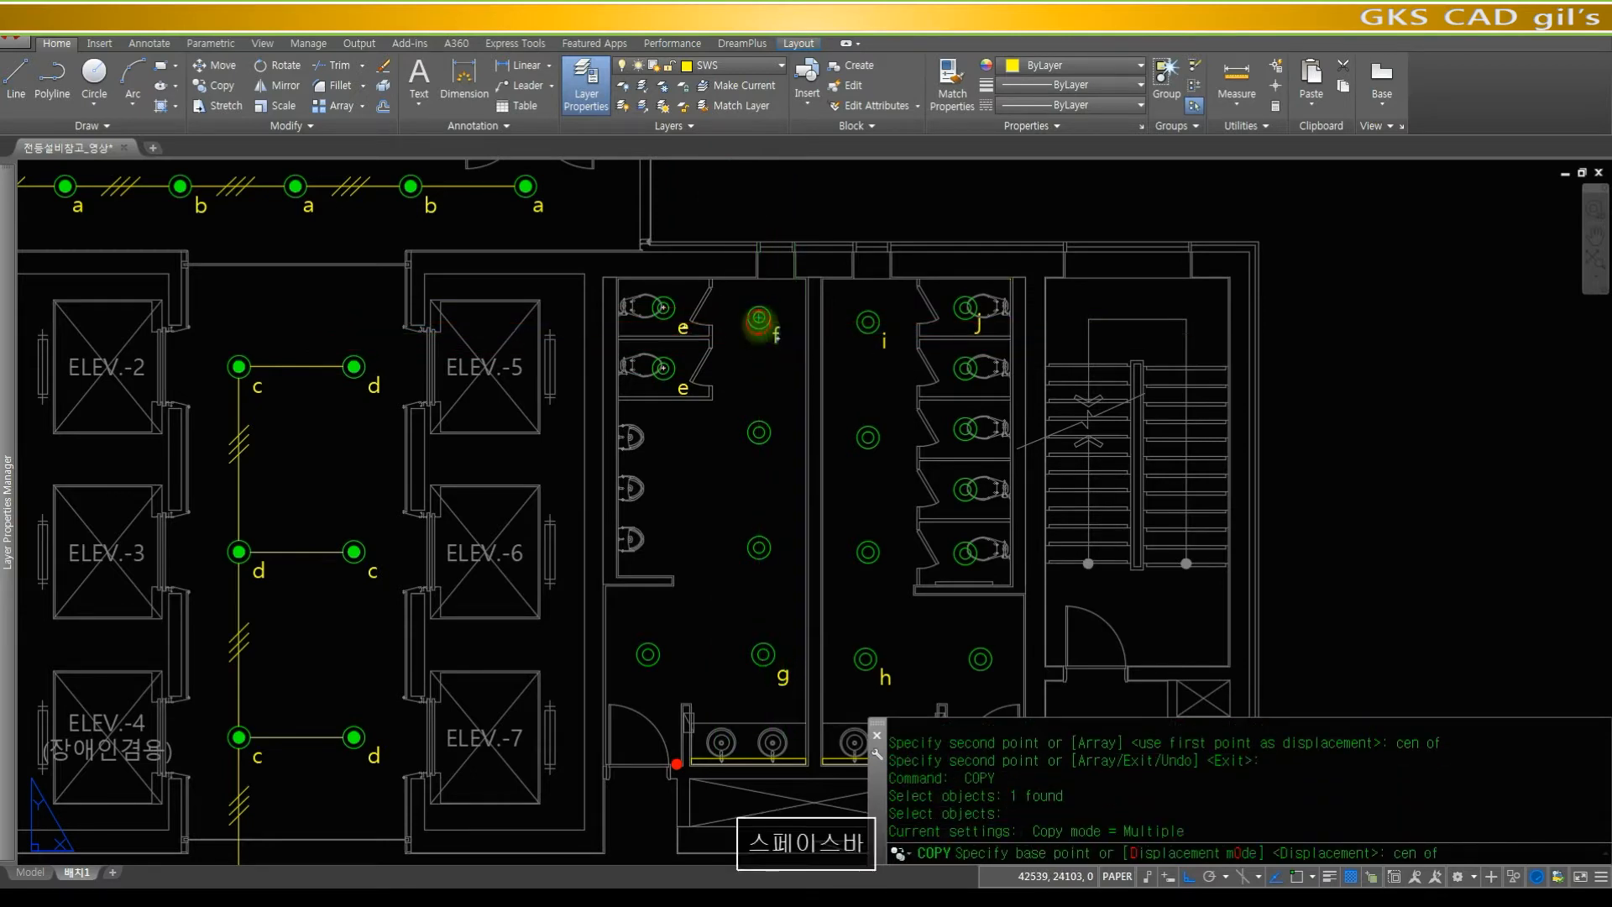
left_click(766, 323)
type("cen")
key("space")
left_click(759, 432)
type("cen")
key("space")
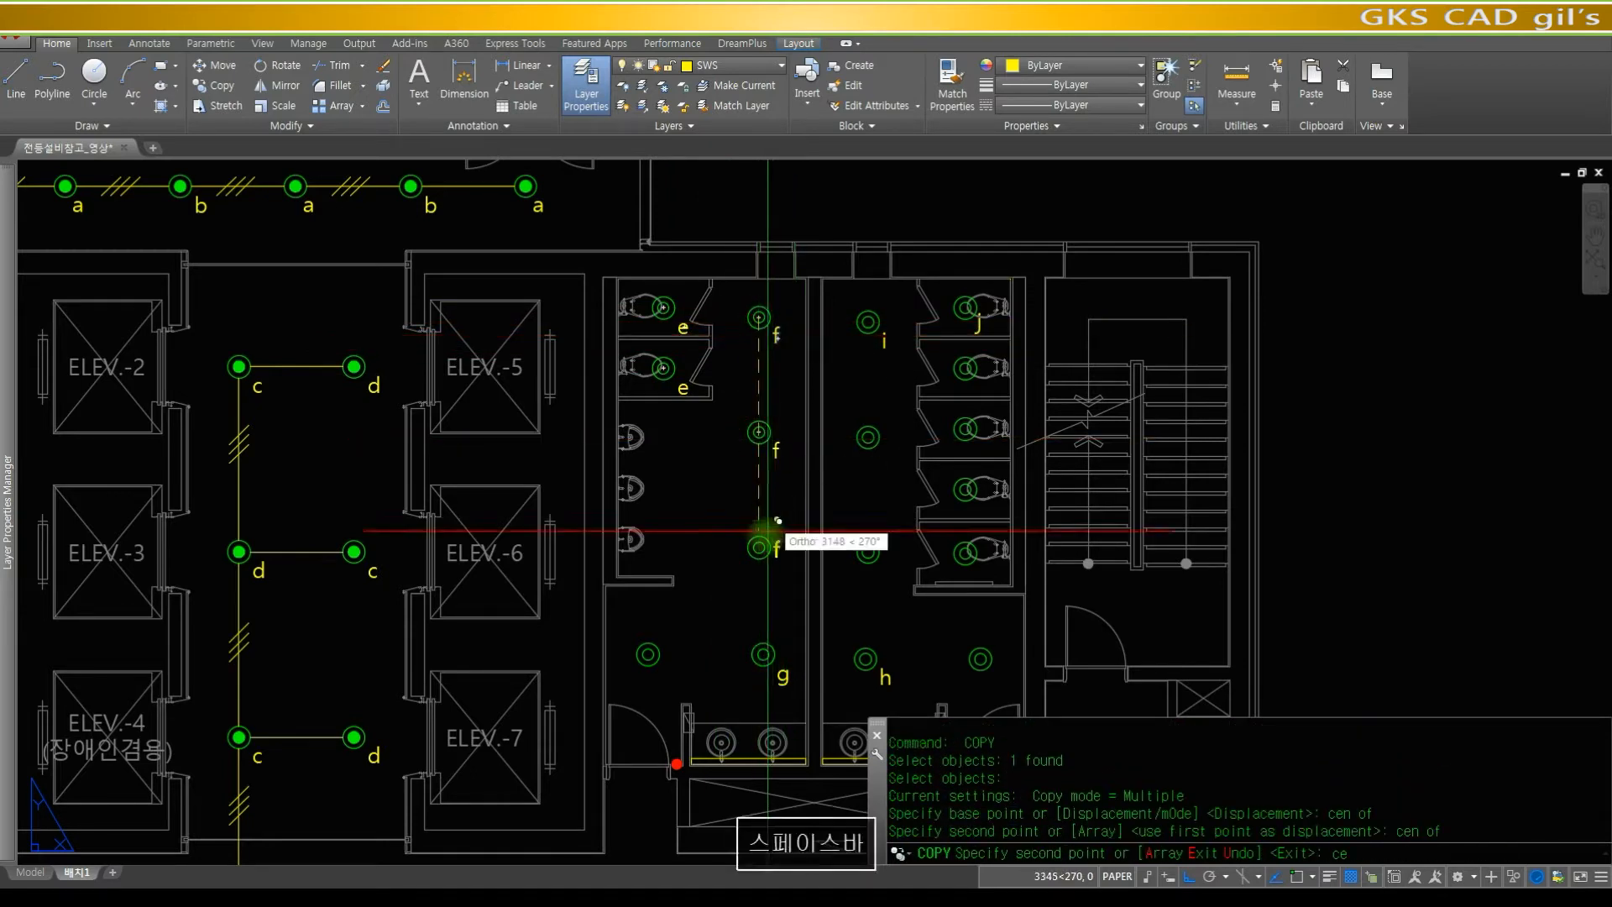
left_click(759, 548)
key("space")
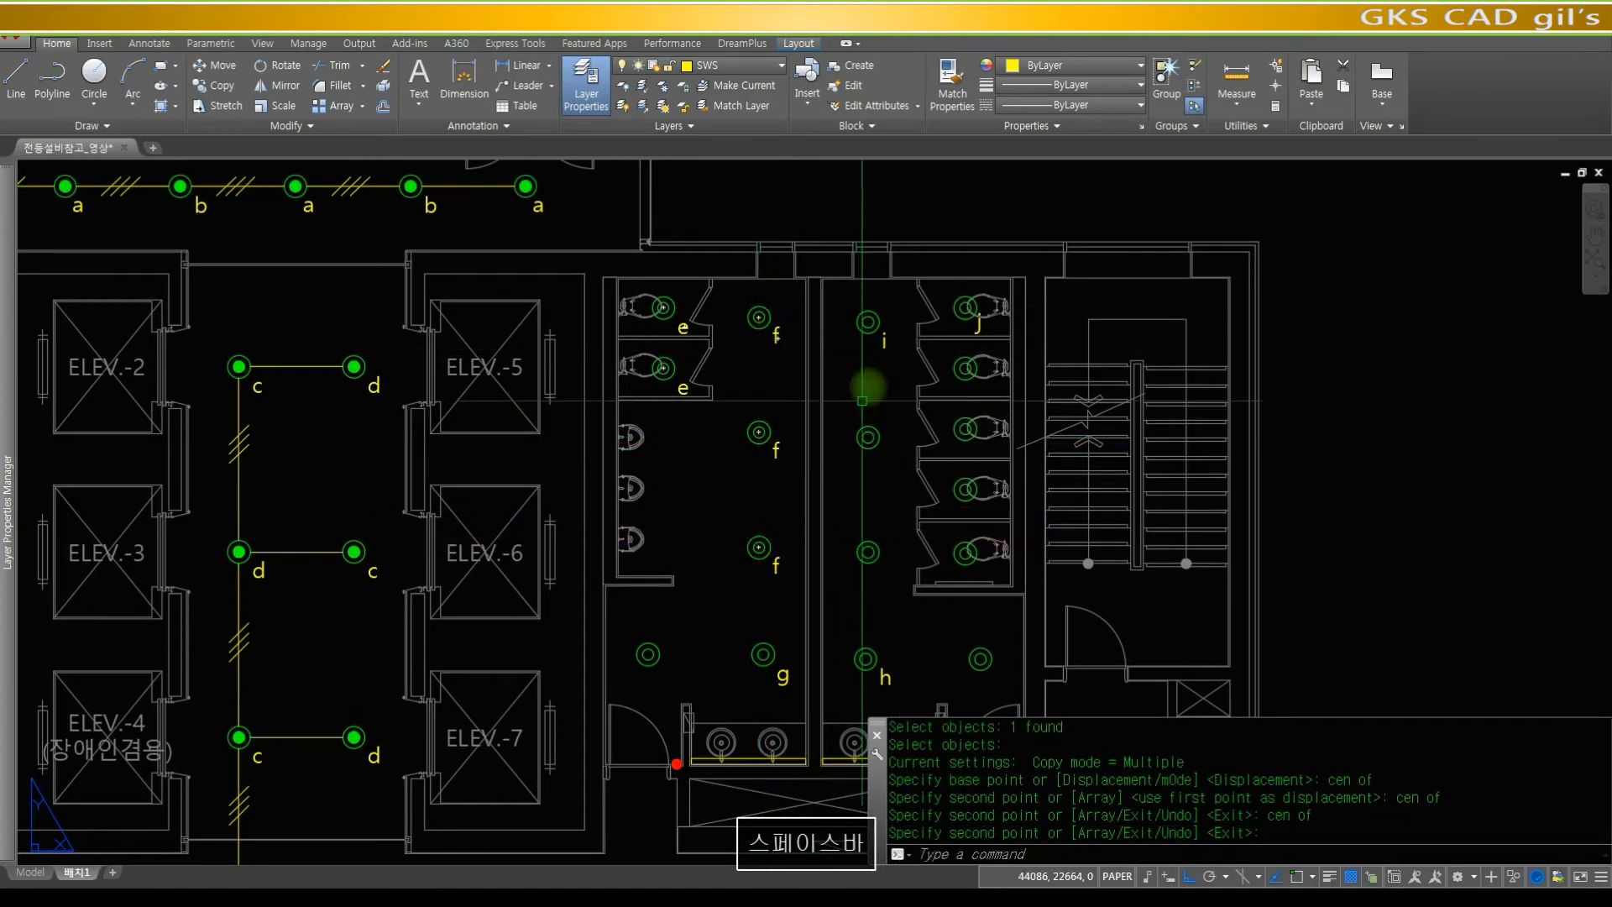
- Copy the i label from its downlight's centre to the two lower aisle downlights in the right restroom
key("space")
left_click(886, 343)
key("space")
type("cen")
key("space")
left_click(868, 322)
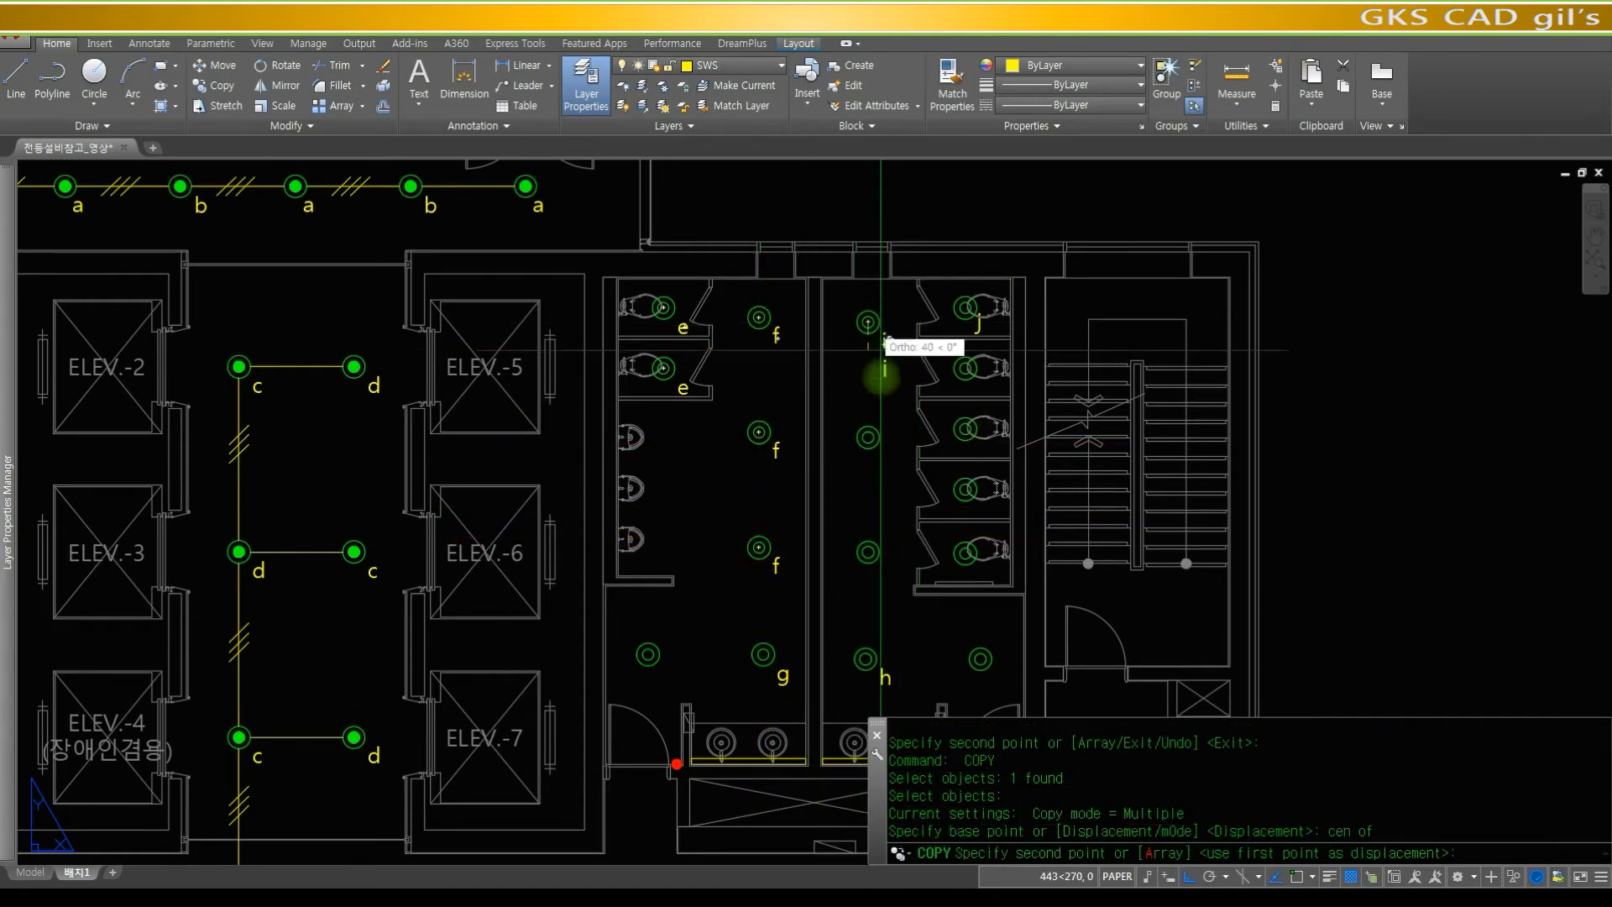
type("cen")
key("space")
left_click(868, 437)
type("cen")
key("space")
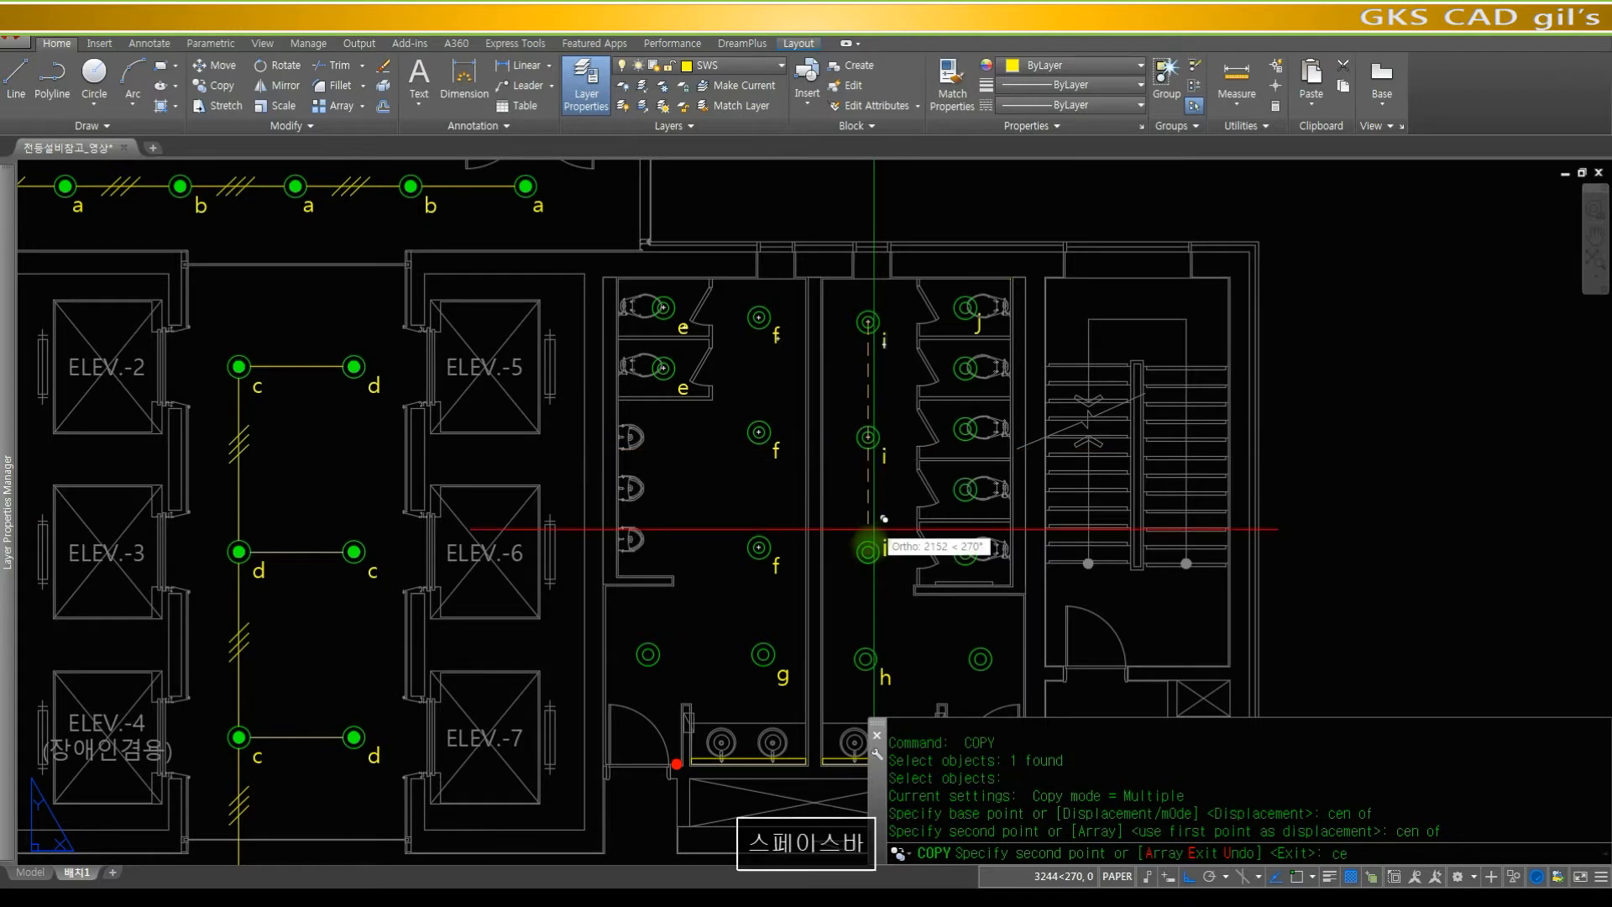
left_click(868, 551)
key("space")
- Copy the j label from its downlight's centre to the four remaining stall downlights in the right restroom
key("space")
left_click(978, 324)
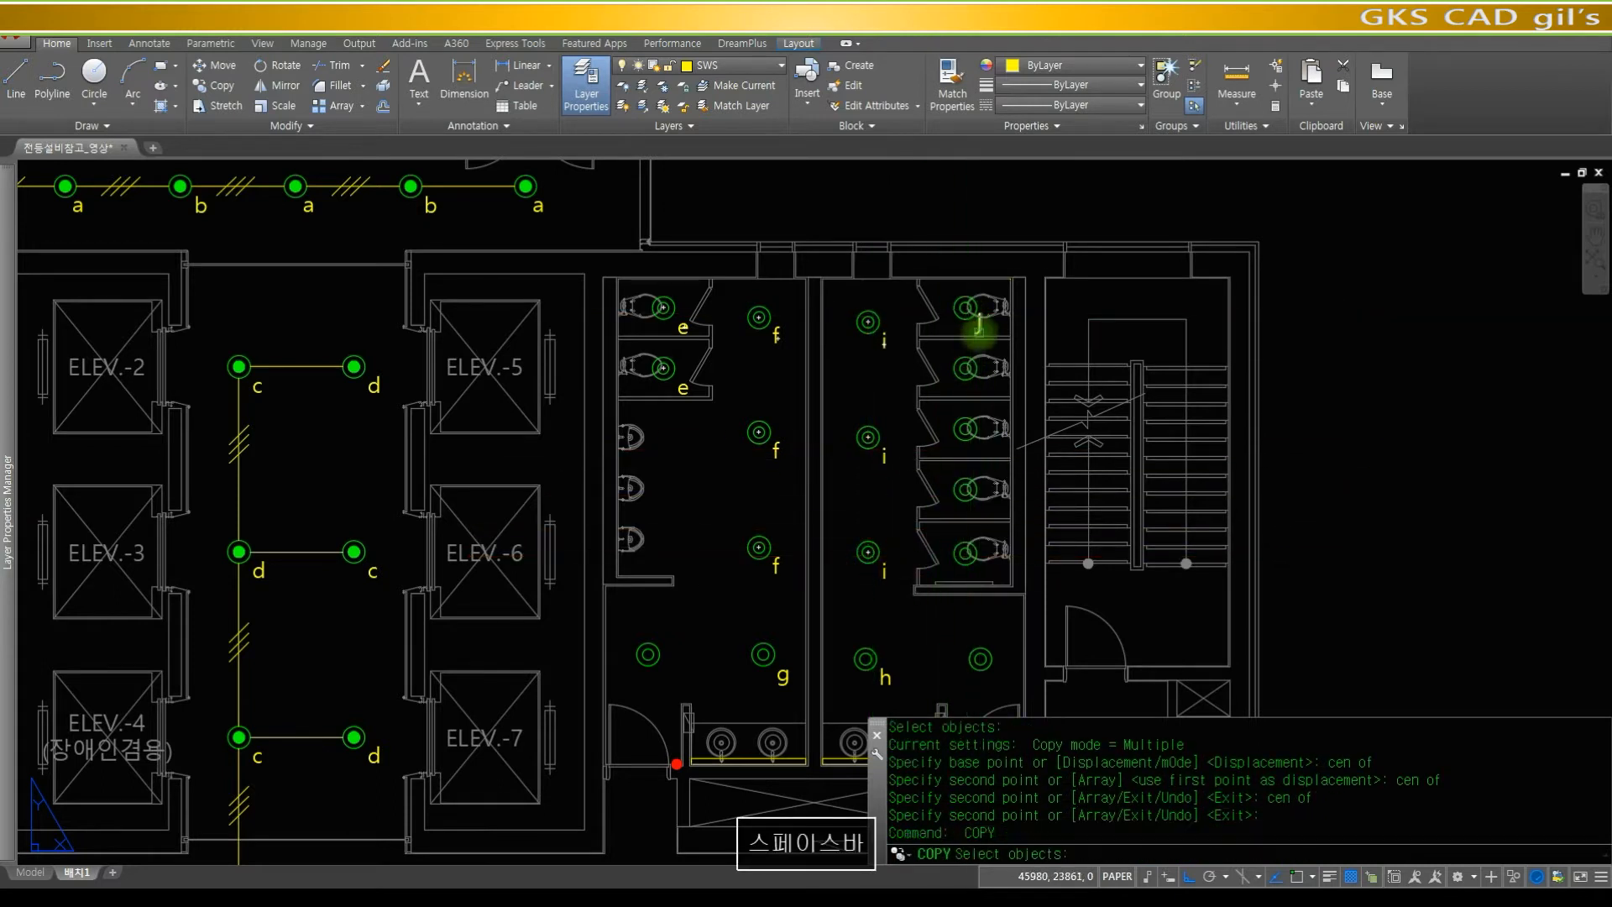
key("space")
type("cen")
key("space")
left_click(967, 307)
type("cen")
key("space")
left_click(957, 374)
type("cen")
key("space")
left_click(955, 433)
type("cen")
key("space")
left_click(965, 490)
type("cen")
key("space")
left_click(965, 552)
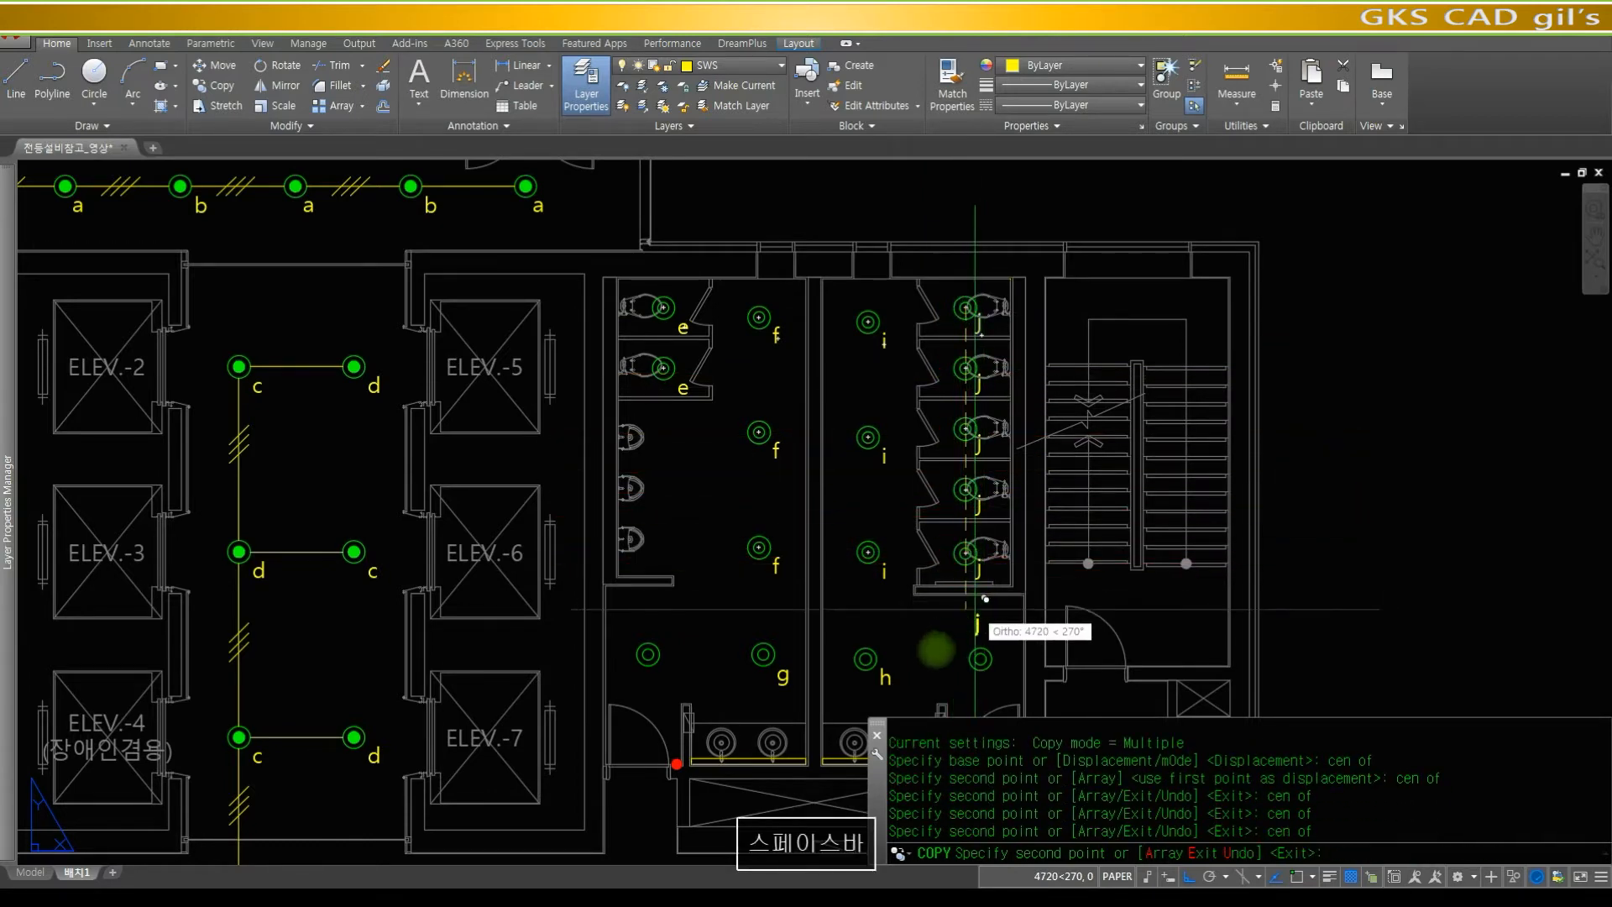
key("space")
- Copy the h label from its downlight's centre to the neighbouring downlight near the right restroom's door
key("space")
left_click(884, 676)
key("space")
type("cen")
key("space")
left_click(869, 653)
type("cen")
key("space")
left_click(984, 657)
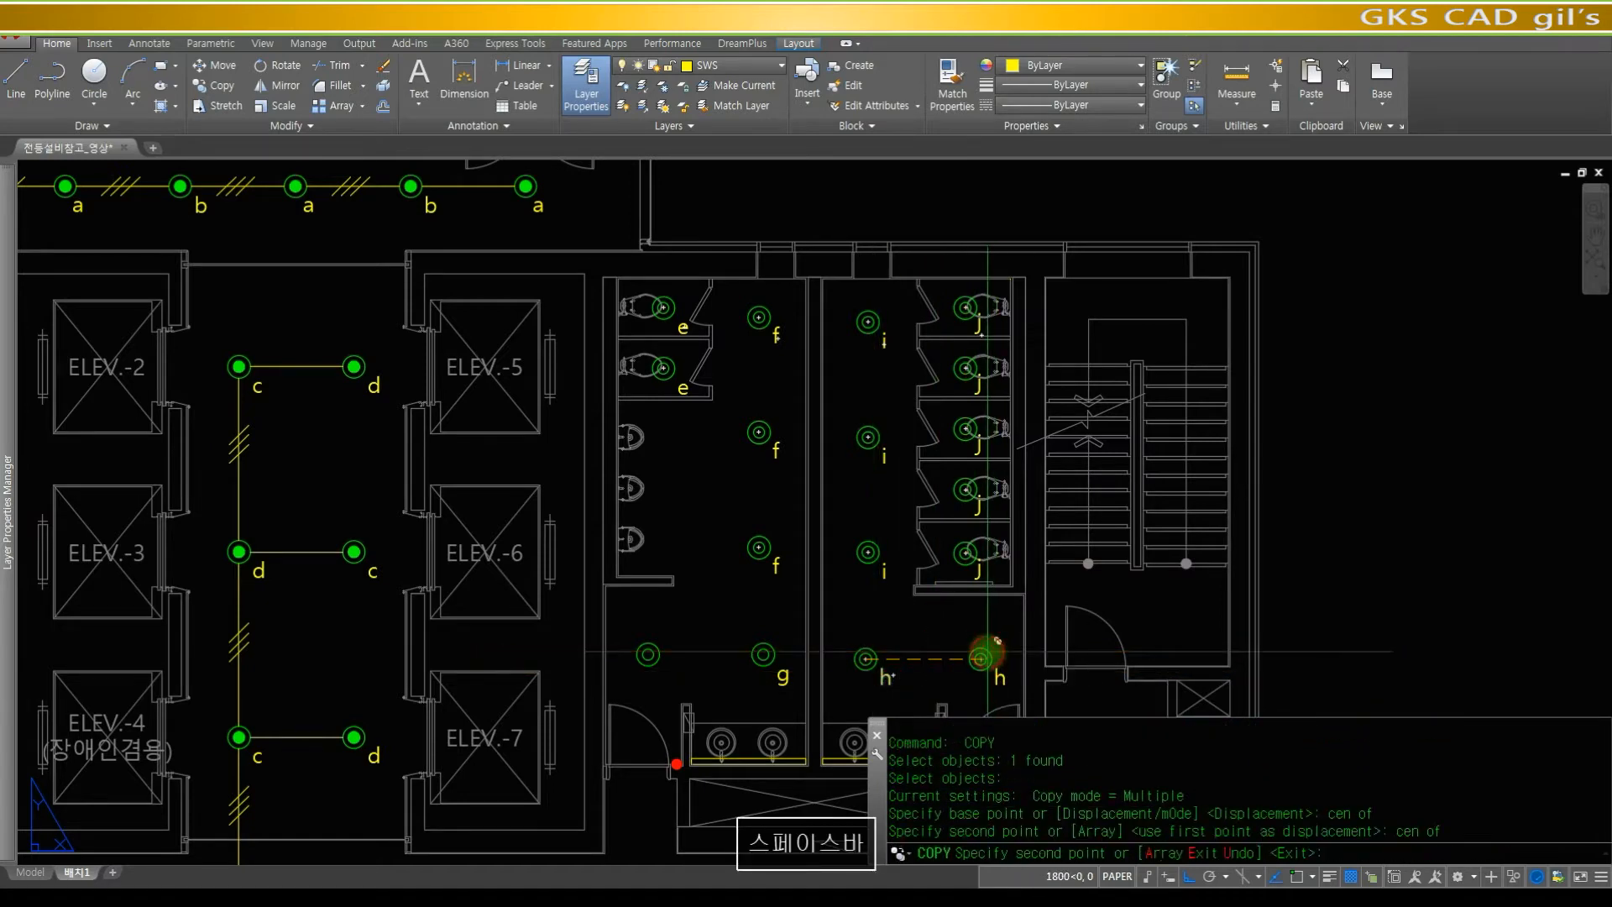
key("space")
- Copy the g label from its downlight's centre to the neighbouring downlight near the left restroom's door
key("space")
left_click(781, 673)
key("space")
type("cen")
key("space")
left_click(763, 653)
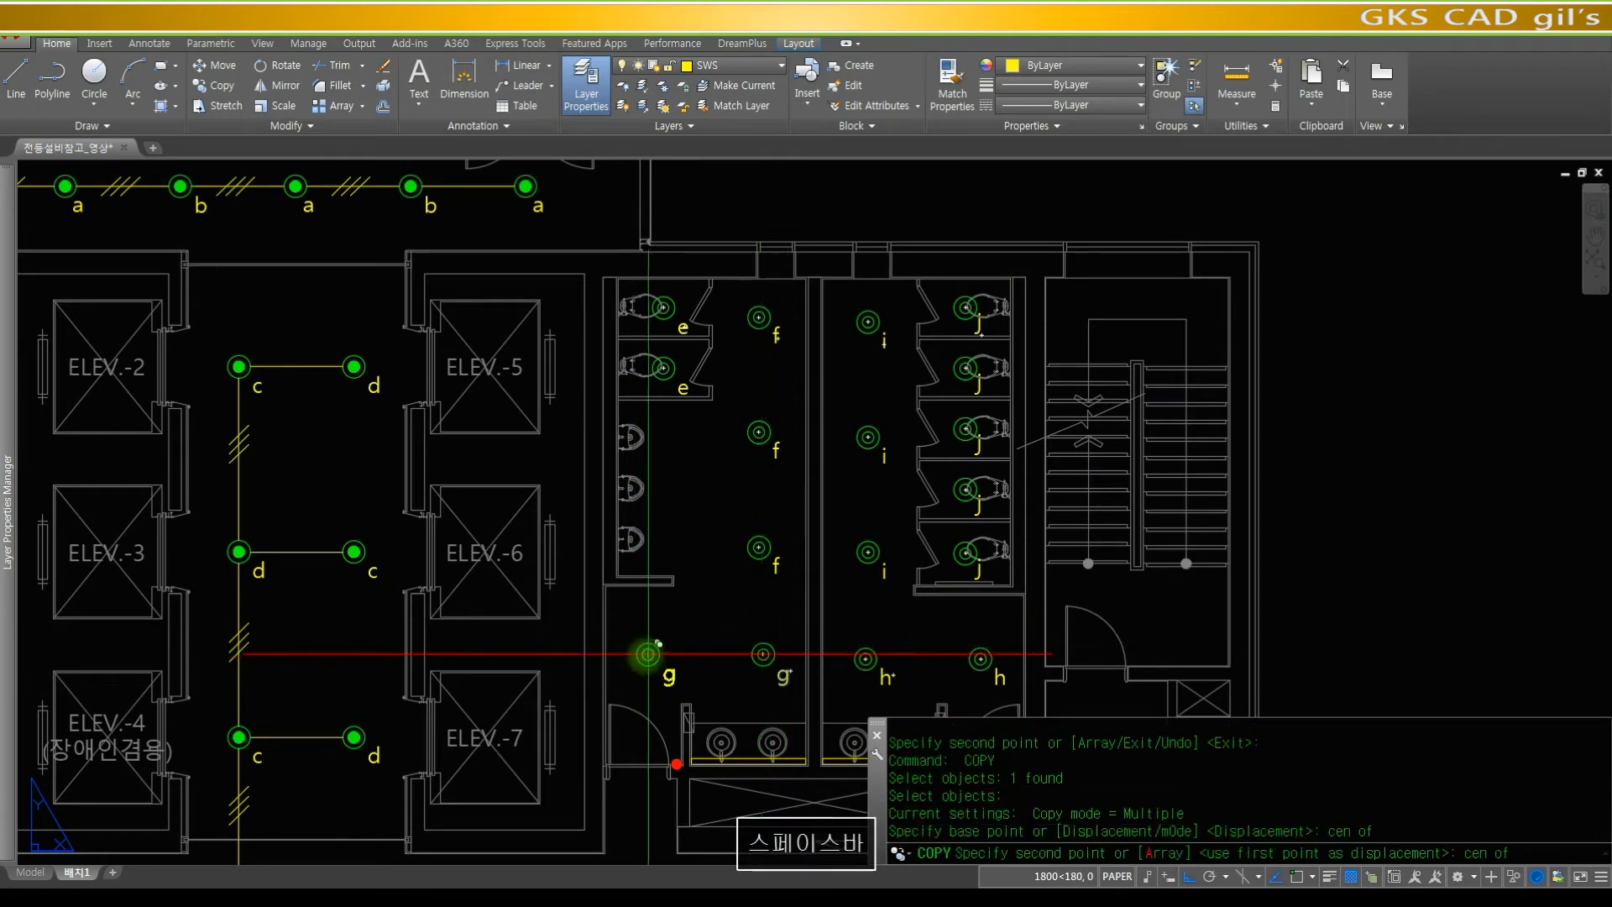
left_click(648, 654)
key("space")
- Examine the switch symbols in the lighting legend and the labelled downlights around the core and restrooms
scroll(703, 431, "down", 8)
scroll(720, 457, "up", 6)
scroll(806, 413, "down", 6)
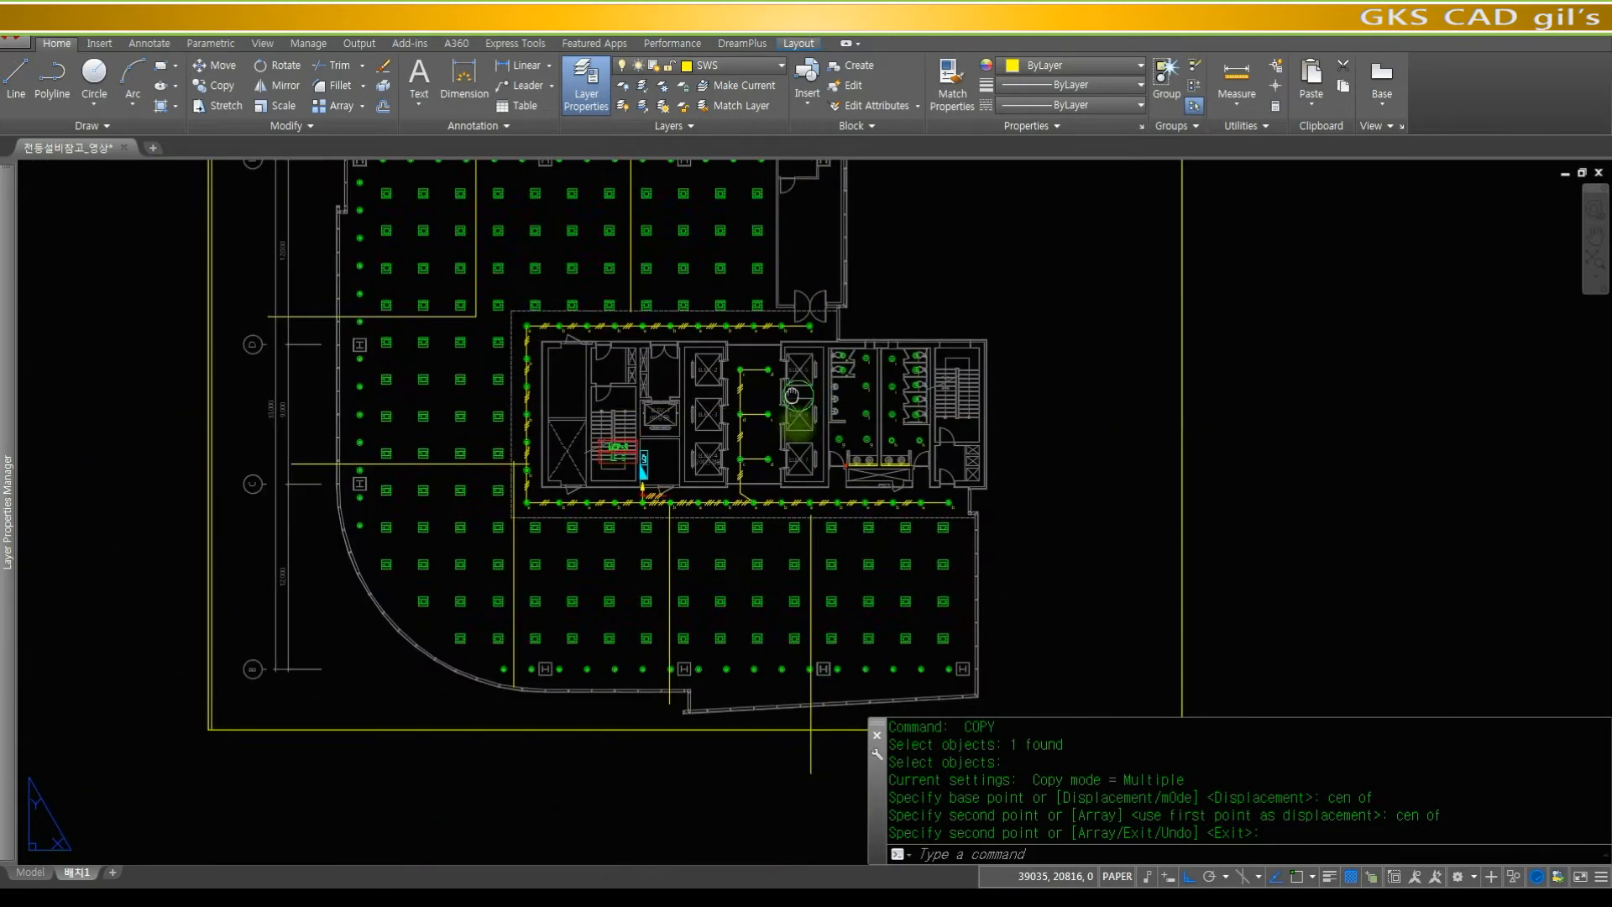
scroll(677, 481, "up", 3)
scroll(676, 481, "up", 5)
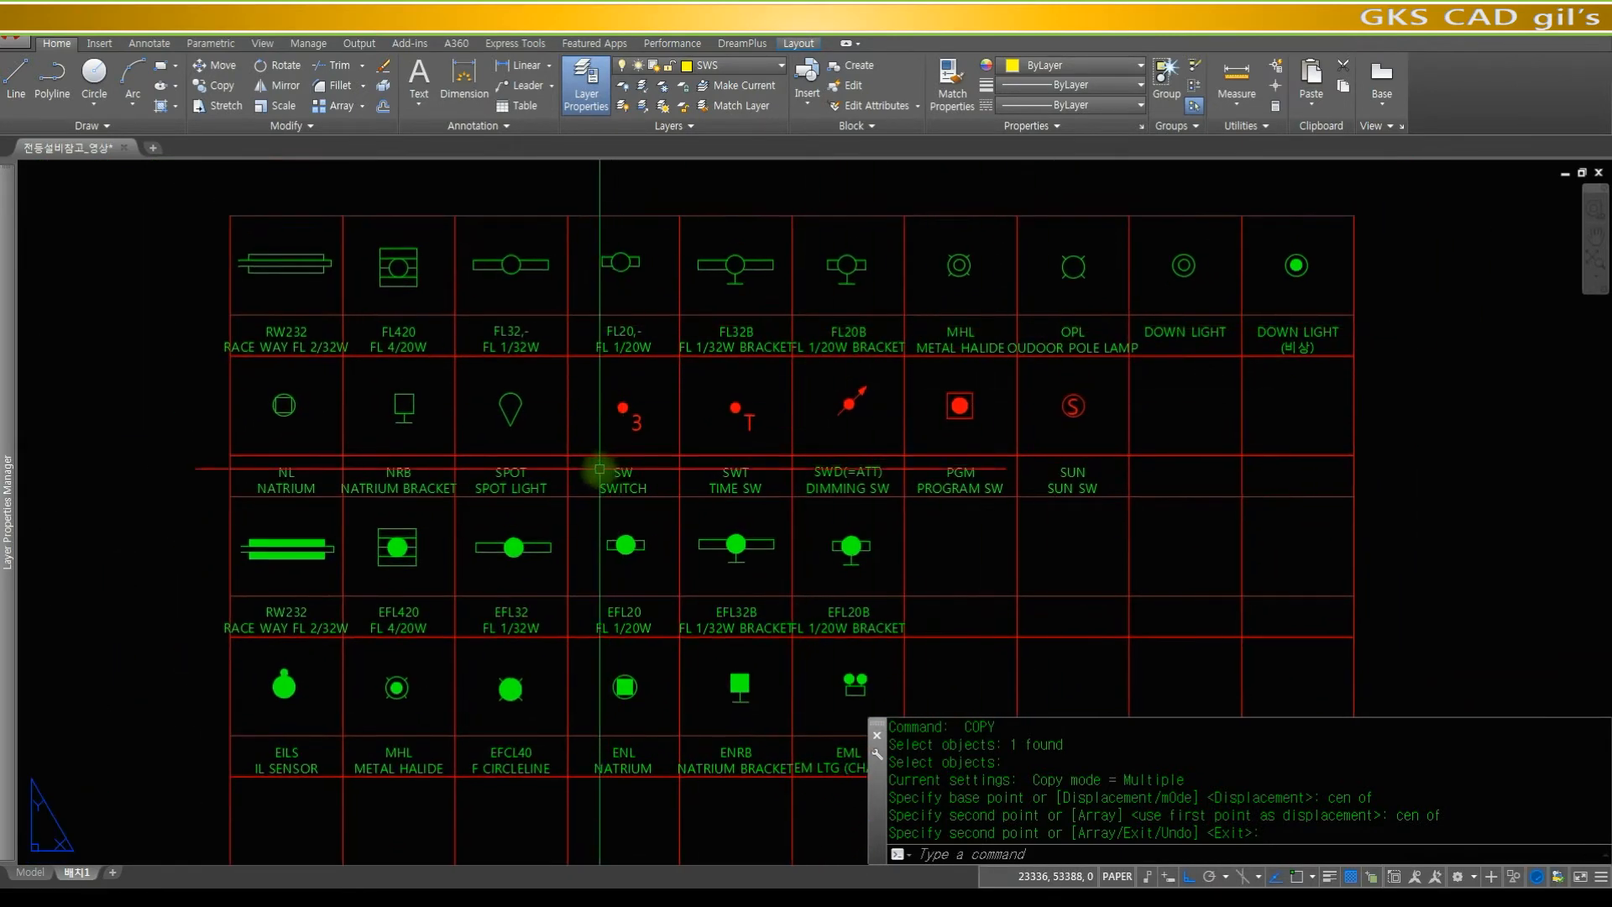
middle_click_drag(605, 464, 745, 344)
middle_click_drag(928, 380, 844, 467)
scroll(844, 468, "down", 7)
scroll(789, 496, "up", 9)
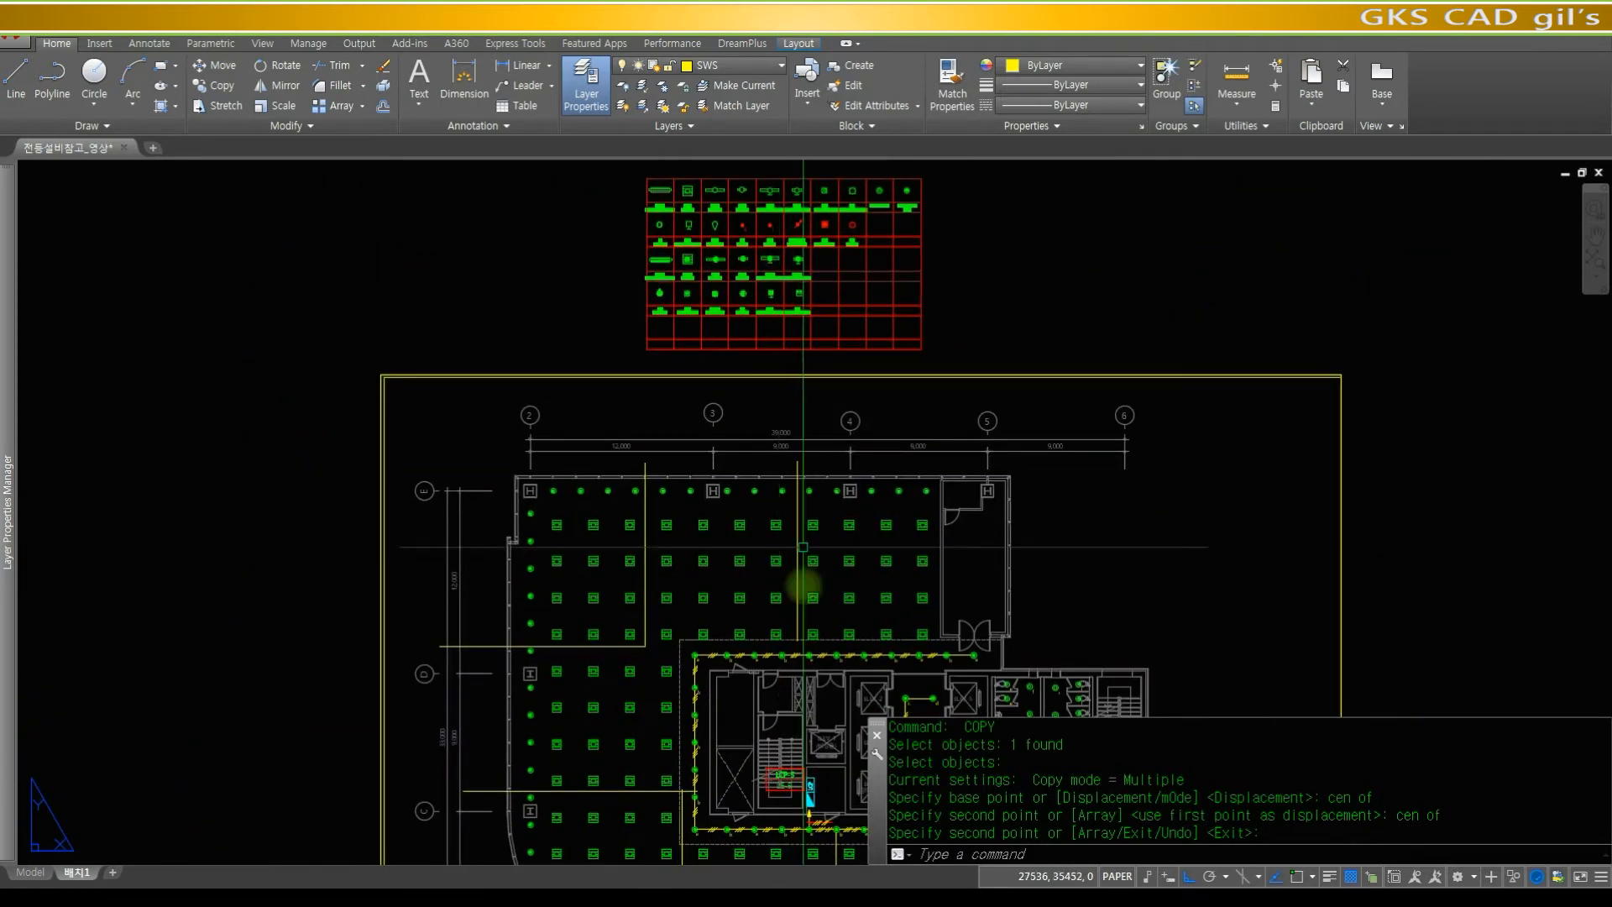
middle_click_drag(863, 451, 670, 522)
middle_click_drag(977, 421, 942, 427)
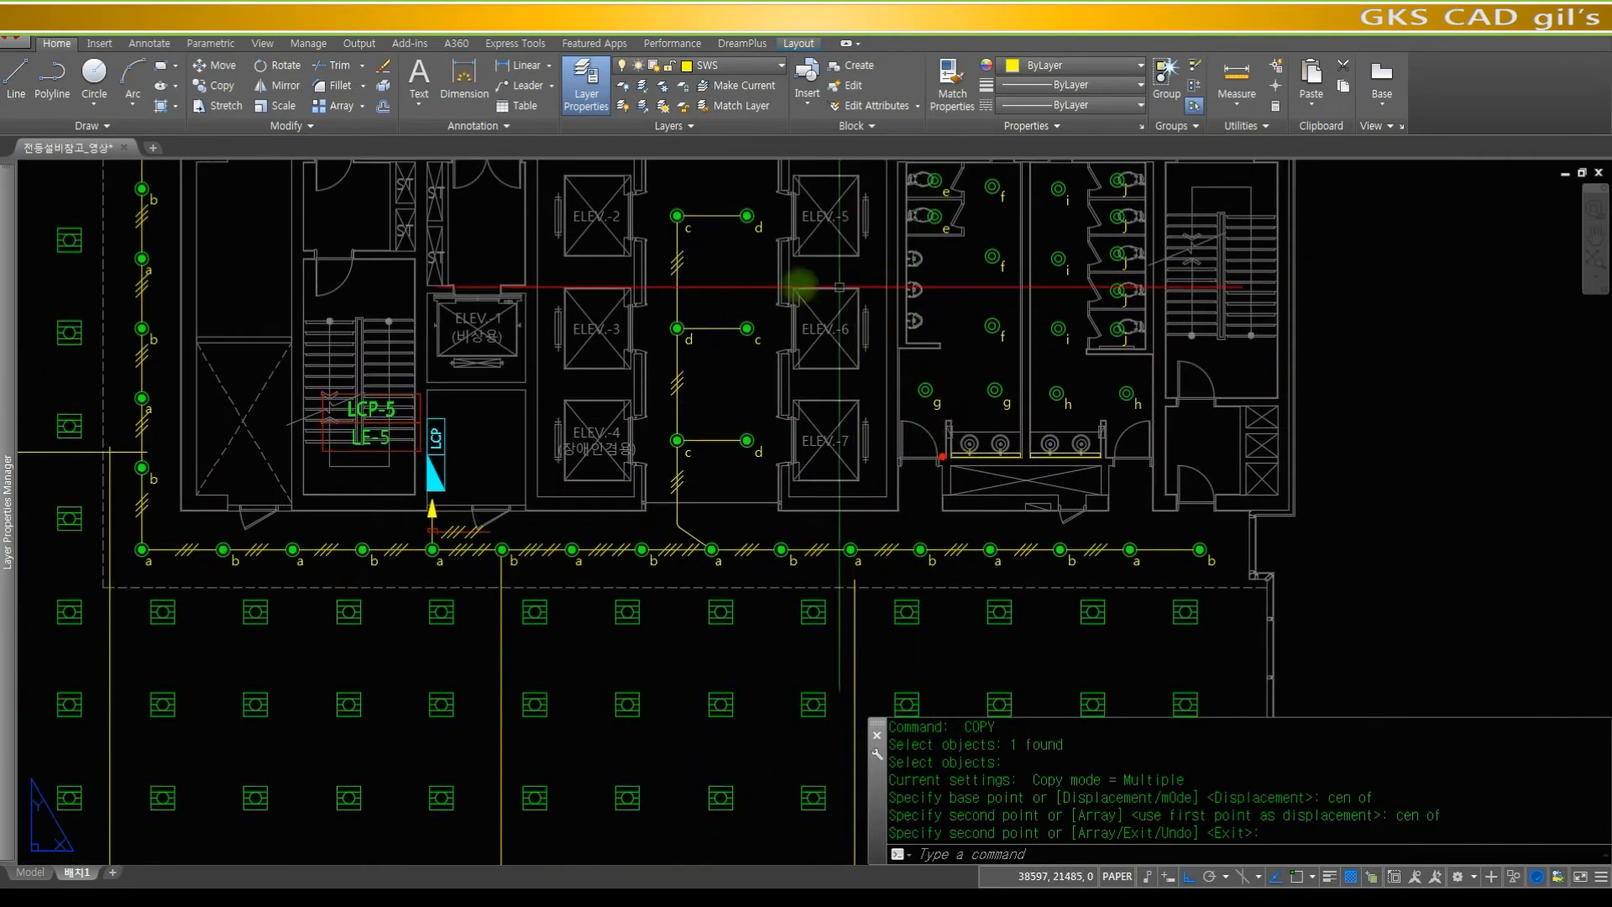
- Paste the copied boxed J symbol above the left restroom's washbasin counter
mouse_move(9, 512)
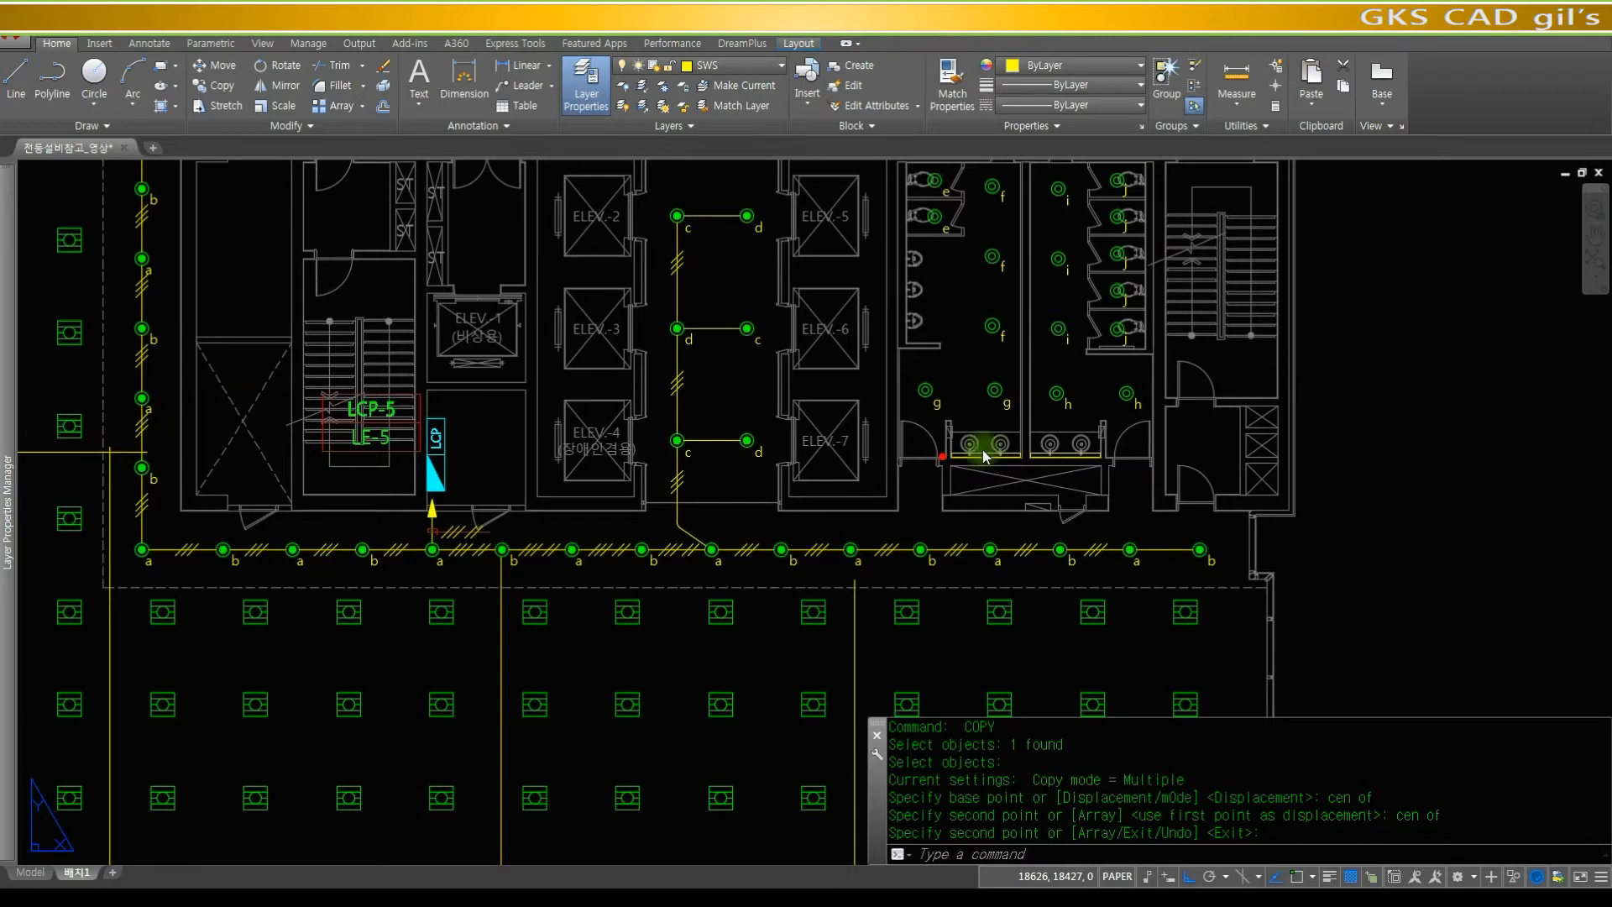
key("Escape")
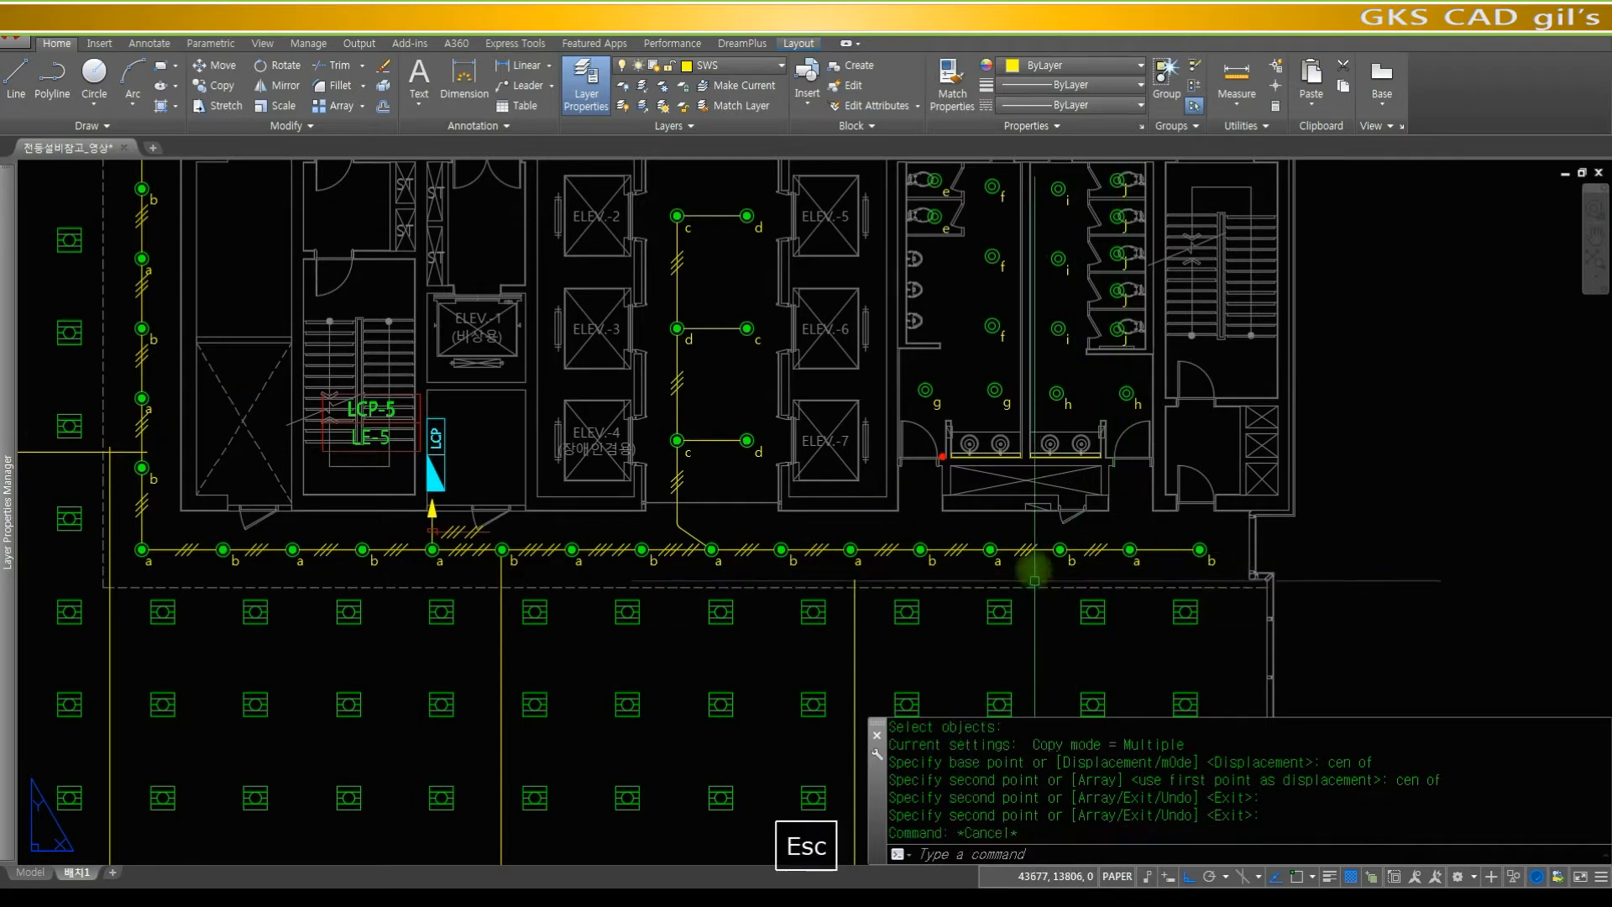
key("ctrl+v")
left_click(989, 424)
- Move the boxed J symbol by its lower-right endpoint to the end of the yellow counter light beside the partition wall
type("z")
key("space")
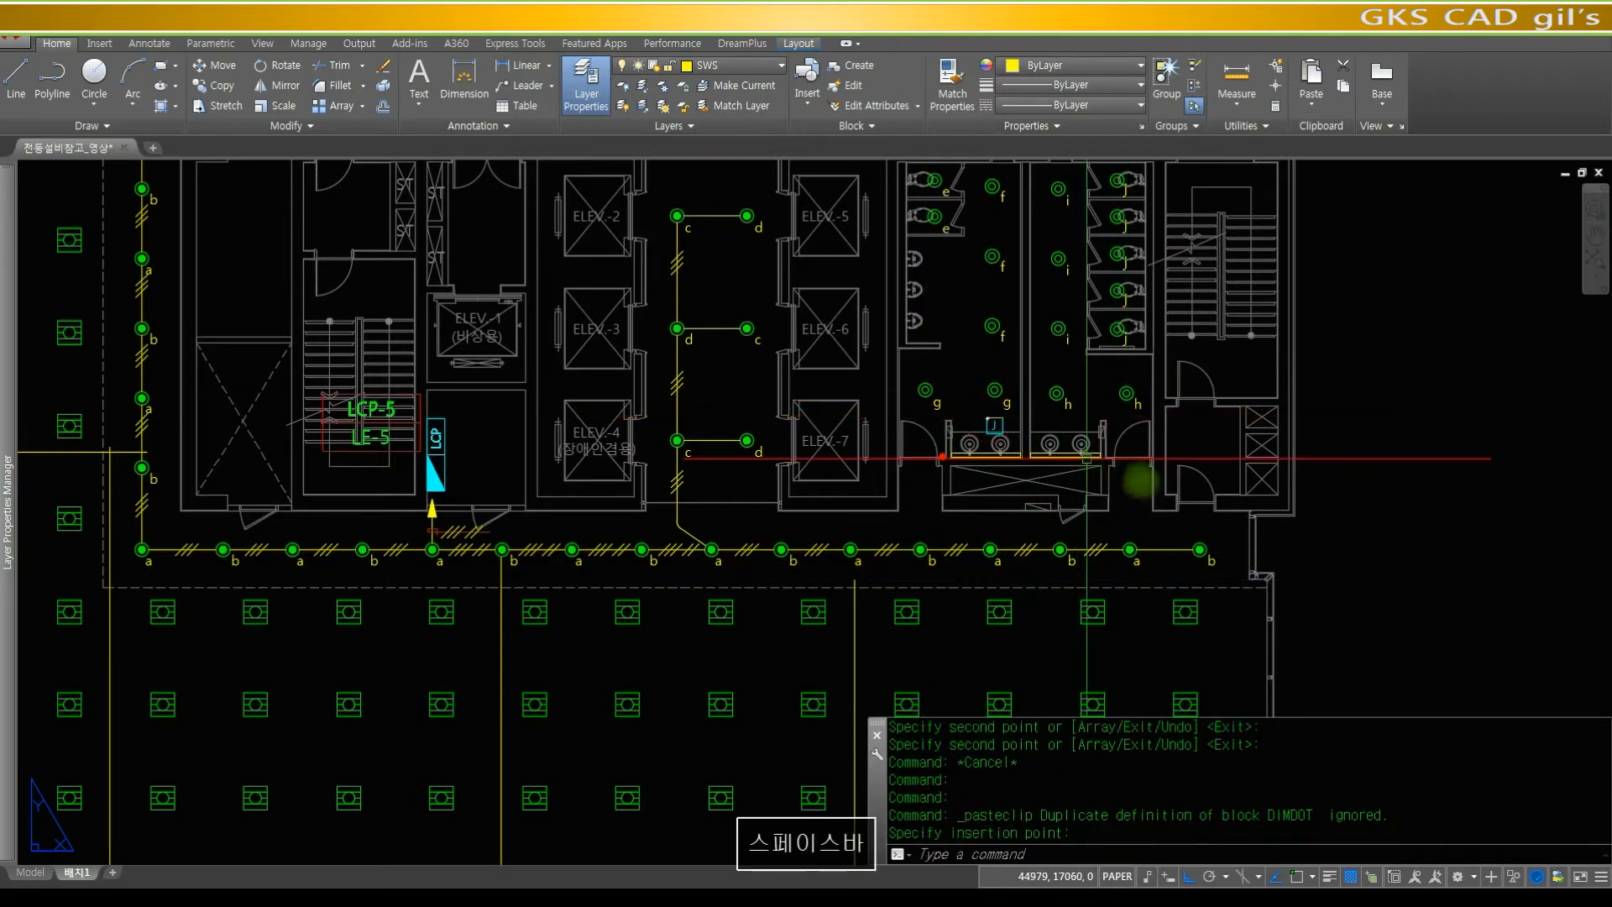
left_click(1140, 480)
left_click(927, 348)
type("m")
key("space")
left_click(675, 565)
left_click(542, 537)
key("space")
type("end")
key("space")
left_click(644, 608)
type("end")
key("space")
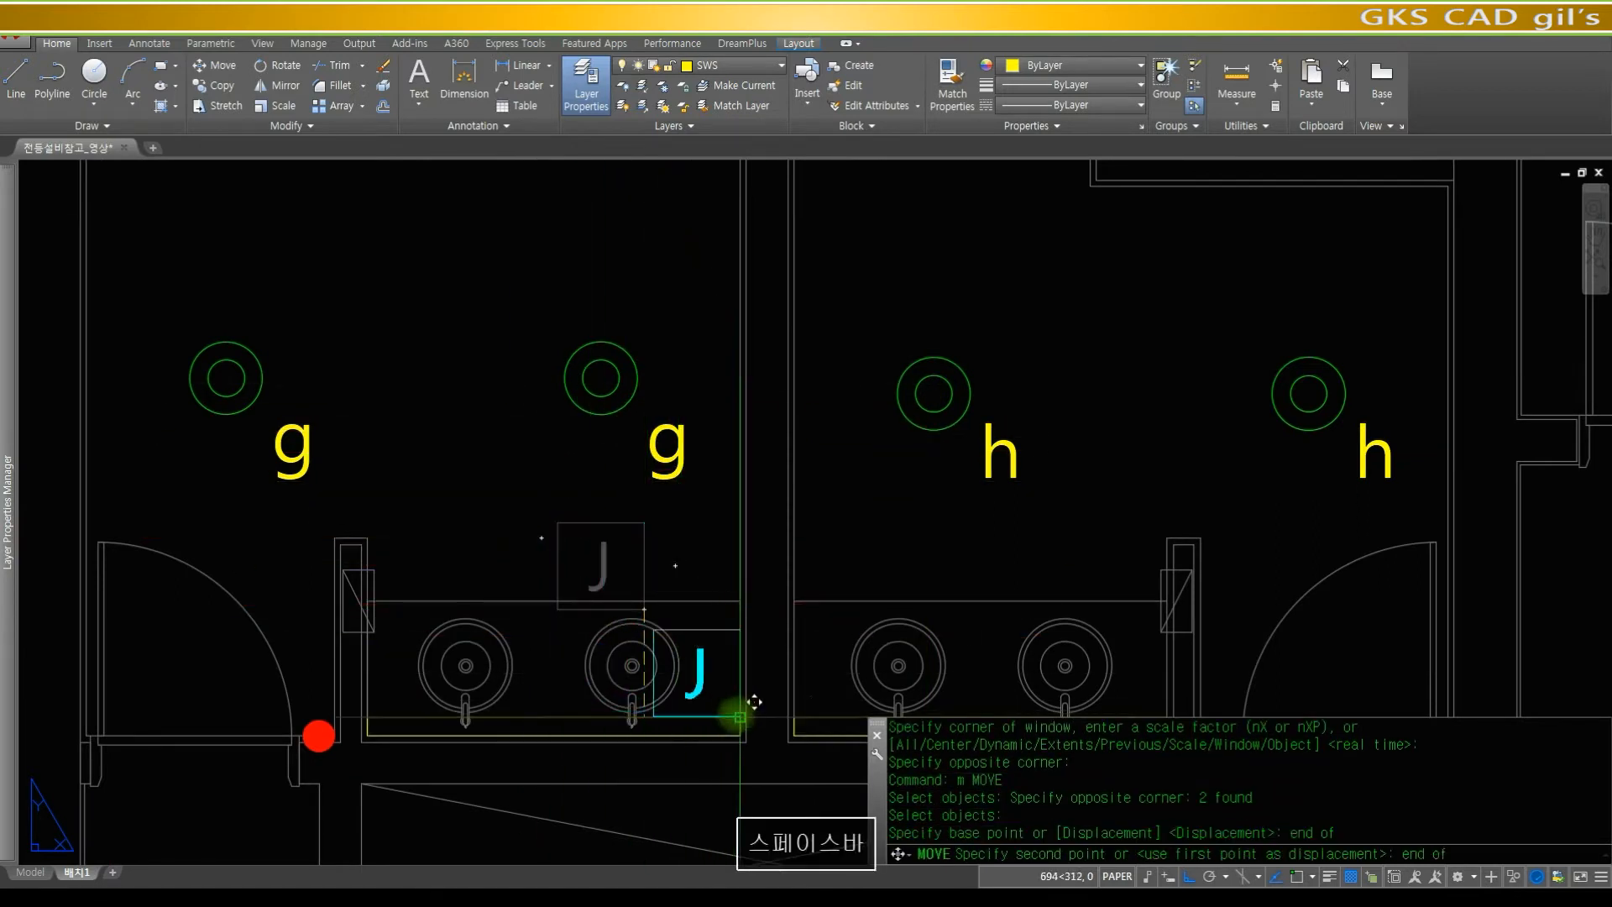
left_click(737, 714)
- Copy the boxed J symbol across to the right restroom's counter, its lower-left corner perpendicular to the partition wall
type("cop")
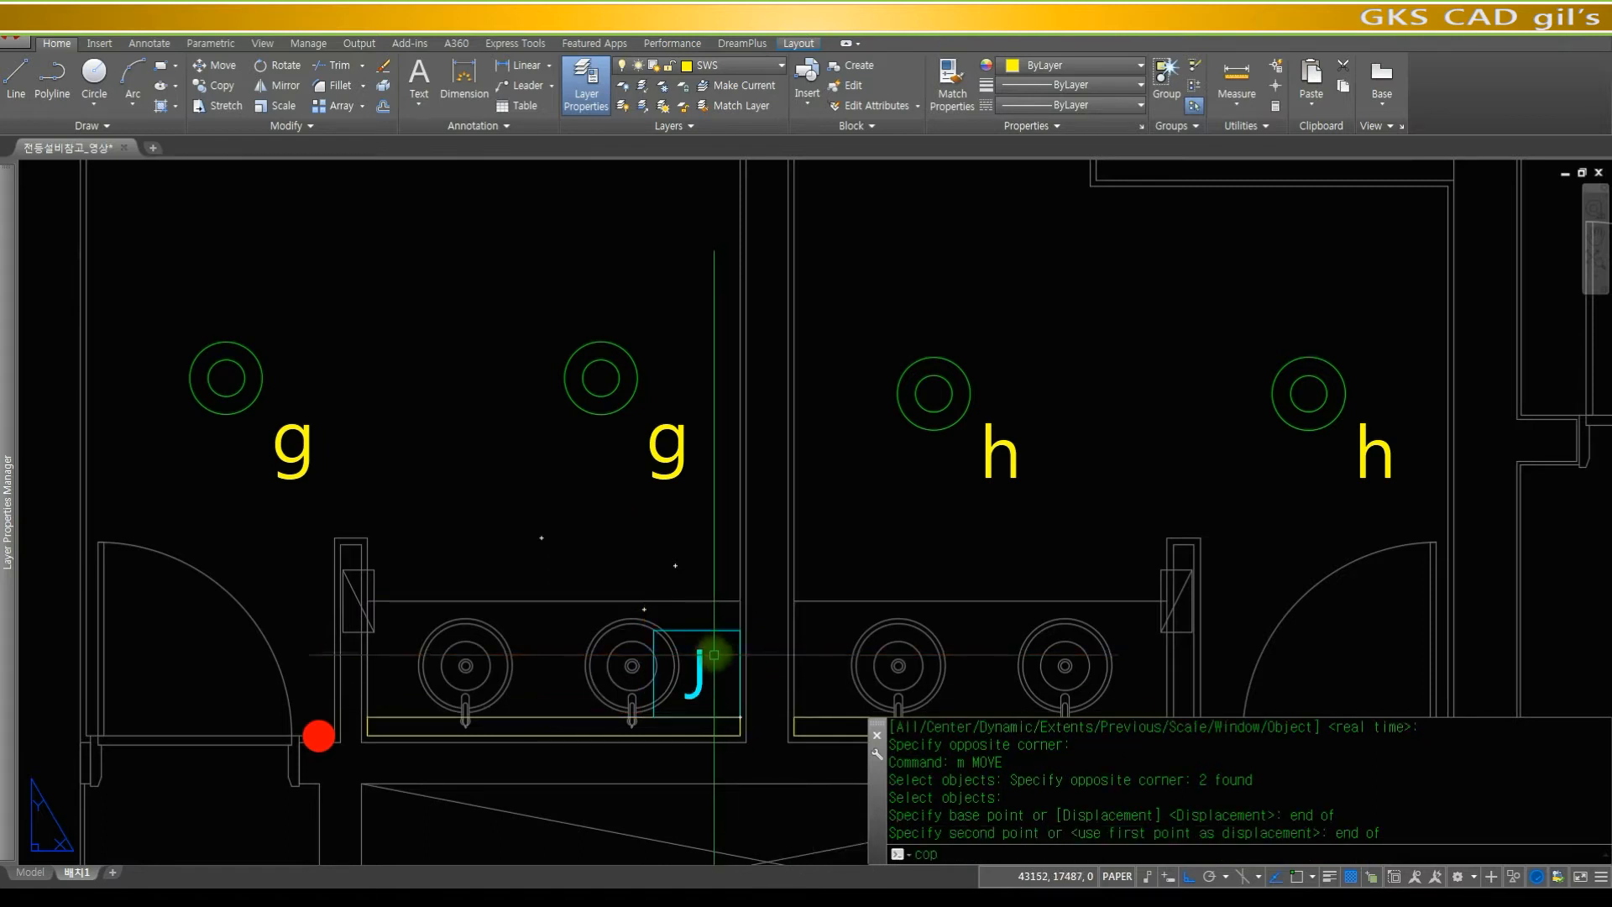
key("space")
type("p")
key("space")
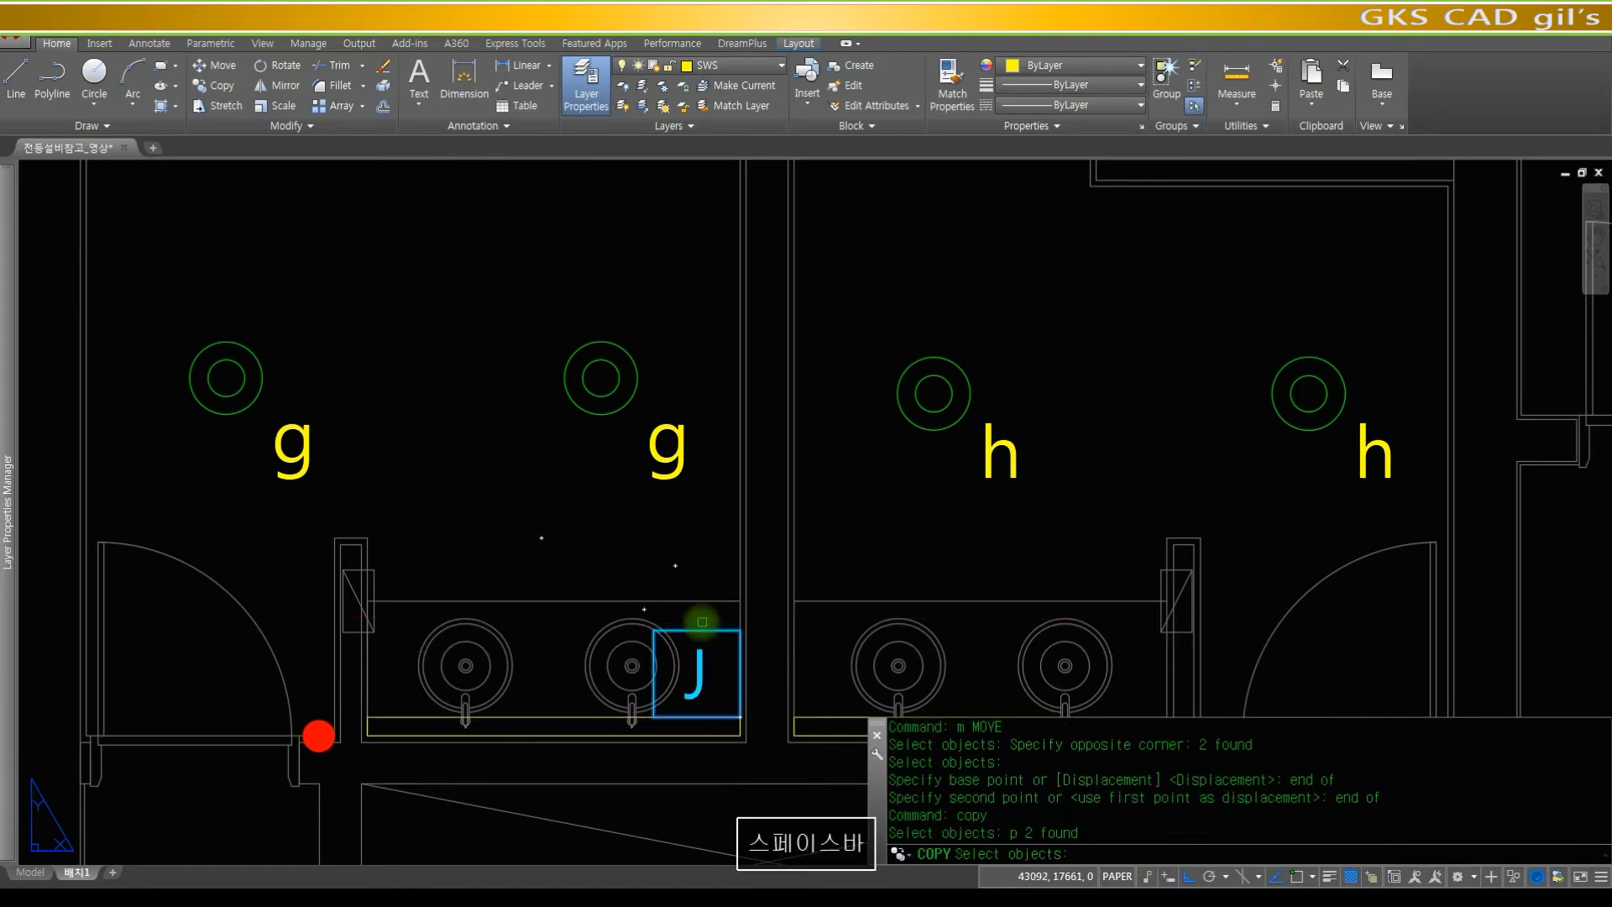
key("space")
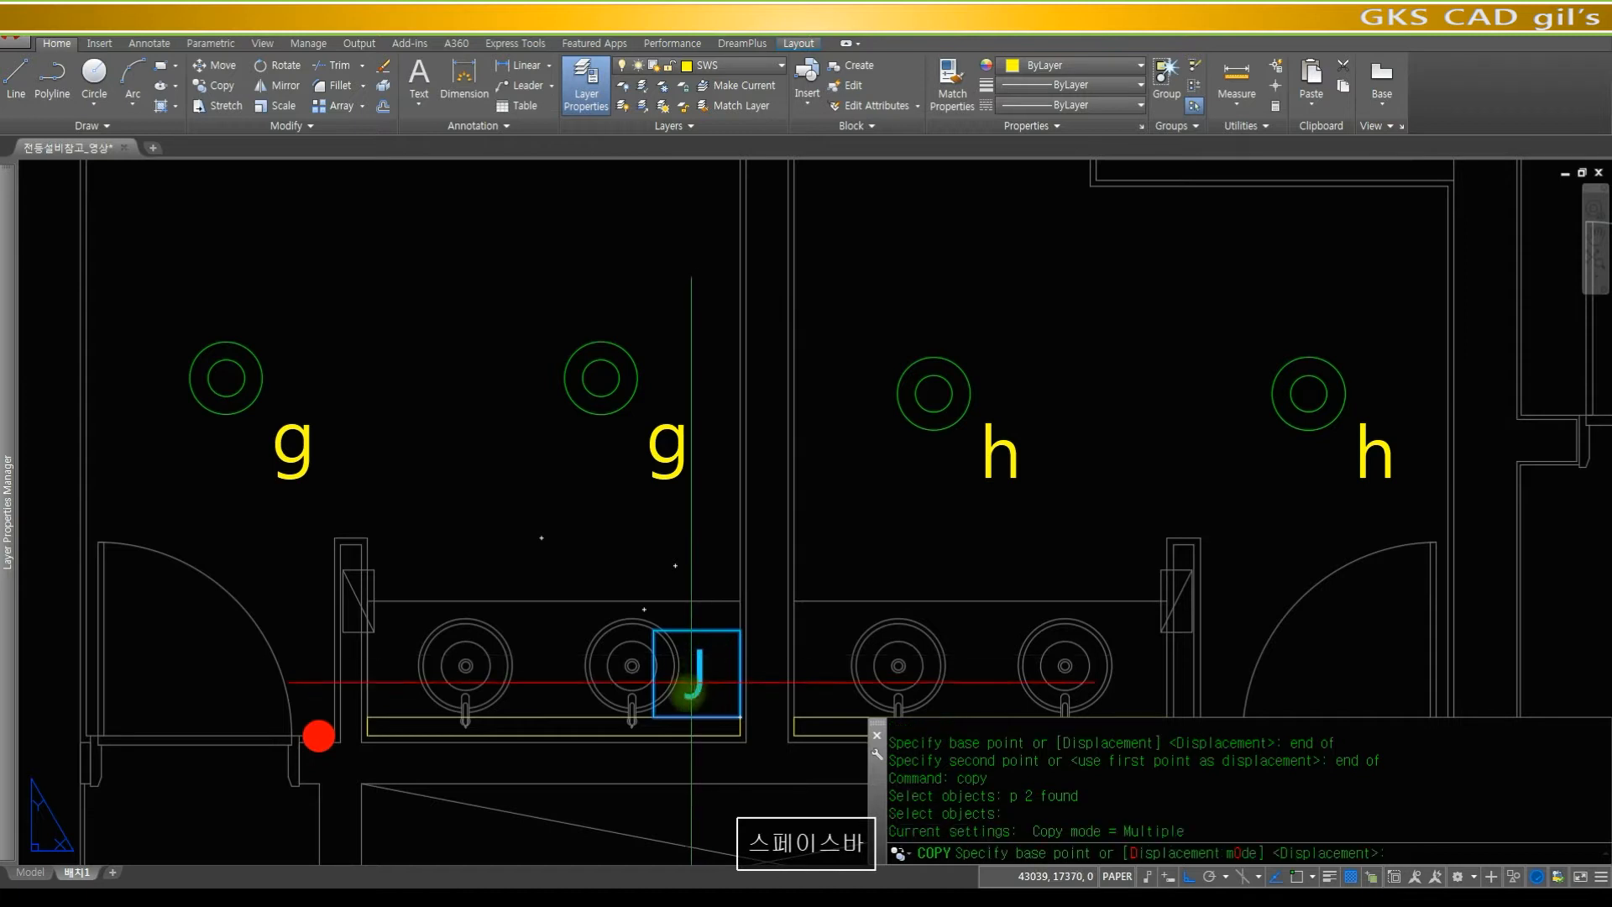
left_click(669, 713)
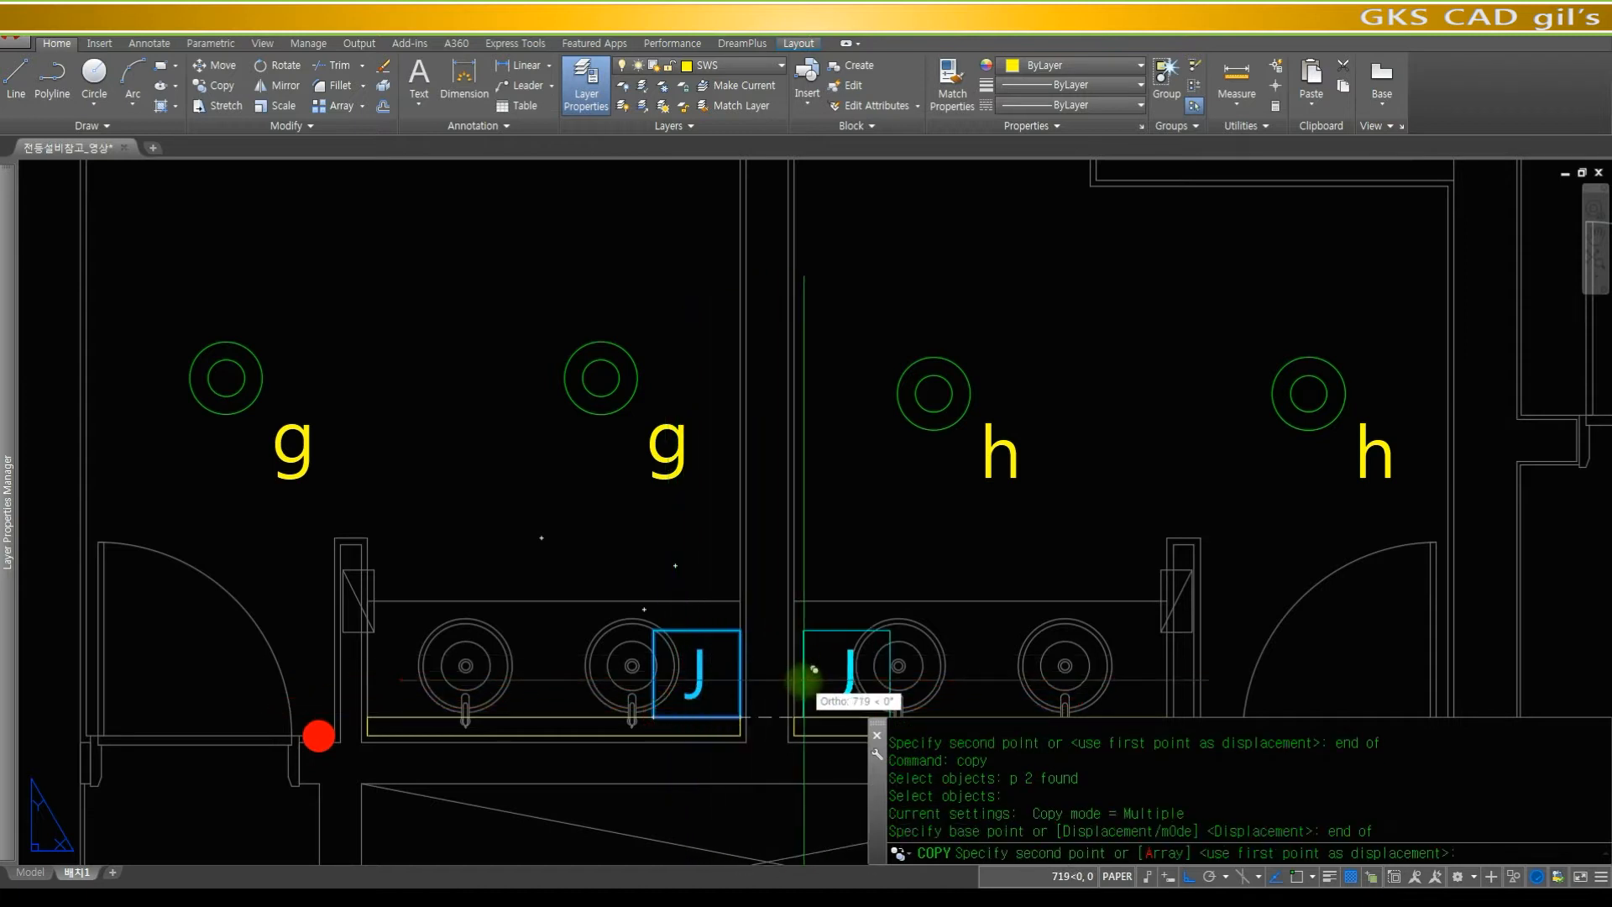
type("per")
key("space")
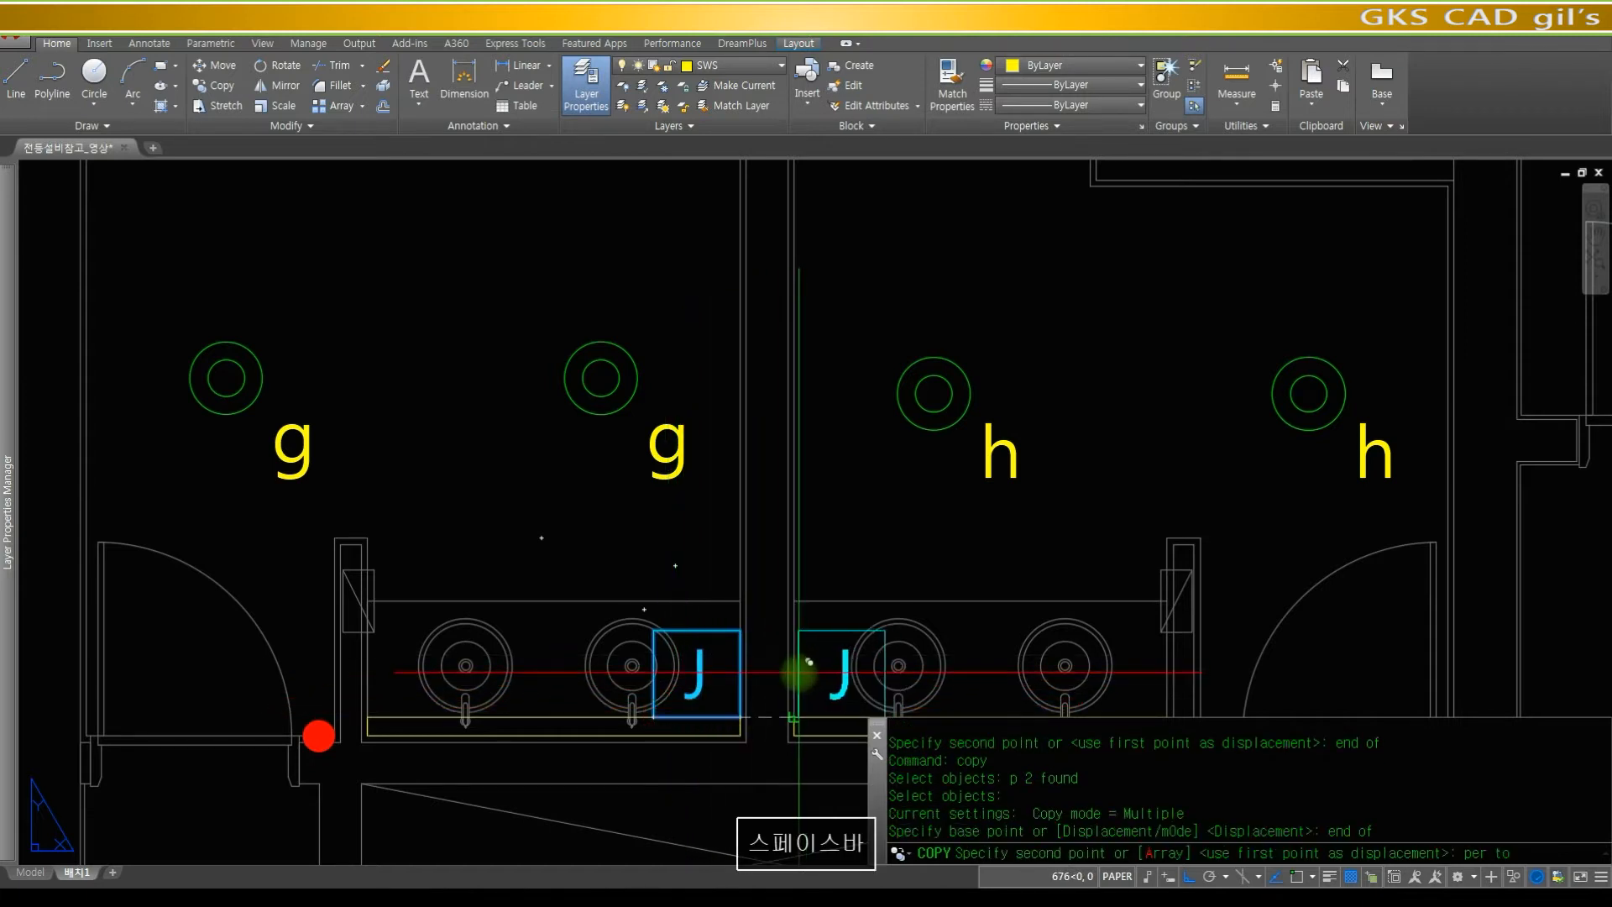
left_click(825, 643)
key("space")
- Copy the g label with Ortho off to just below the left restroom's boxed J symbol
type("c")
key("space")
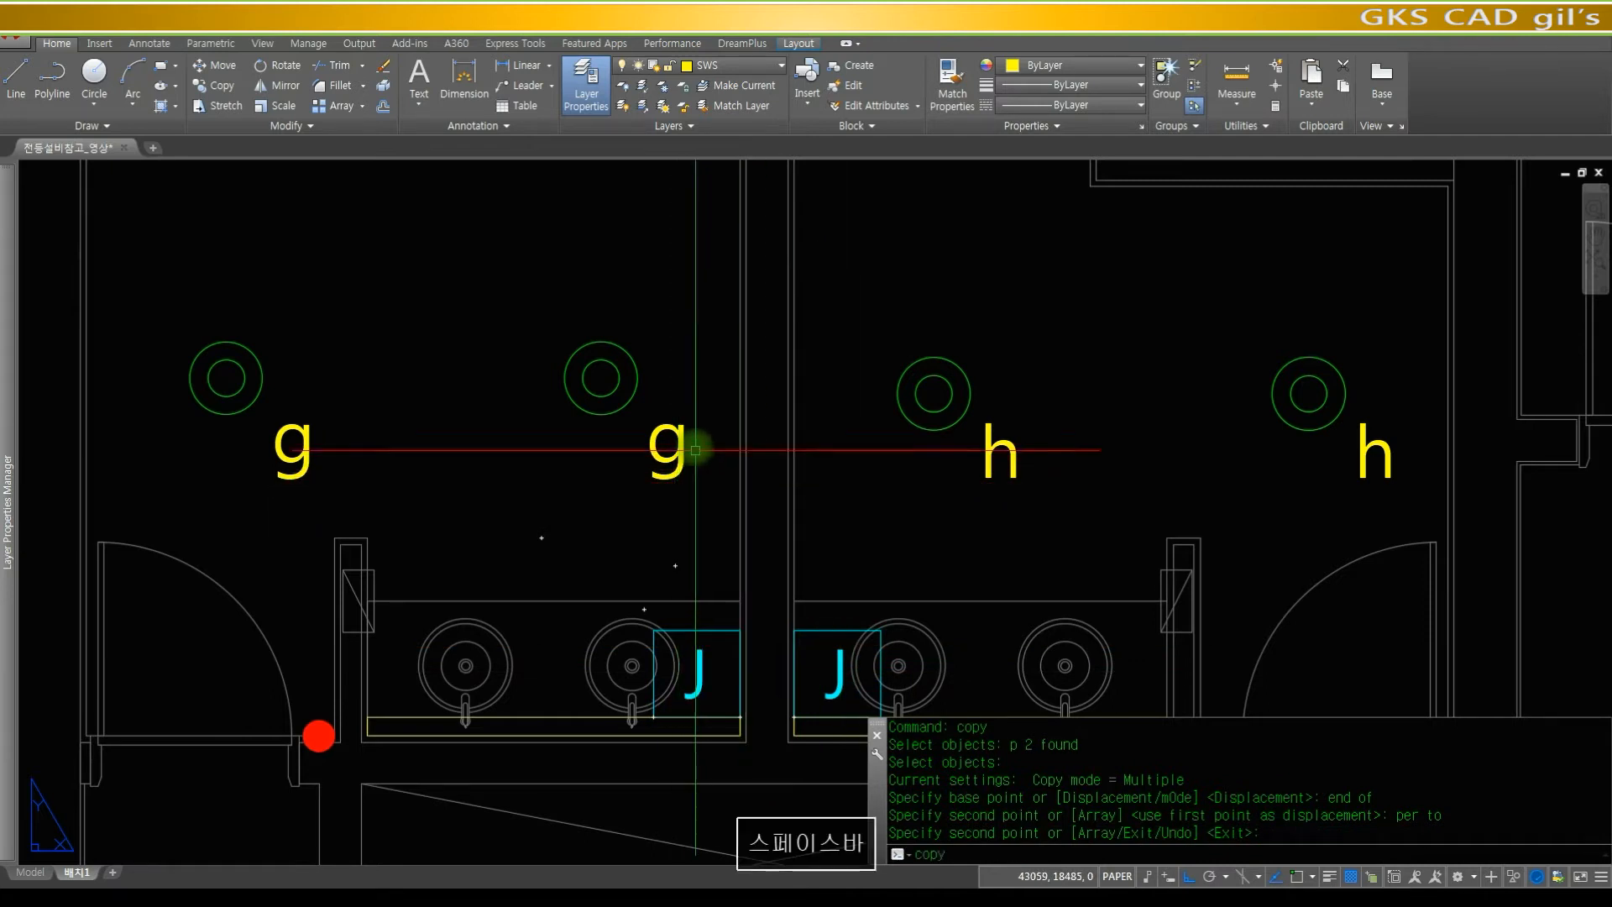
left_click(674, 450)
key("space")
left_click(719, 395)
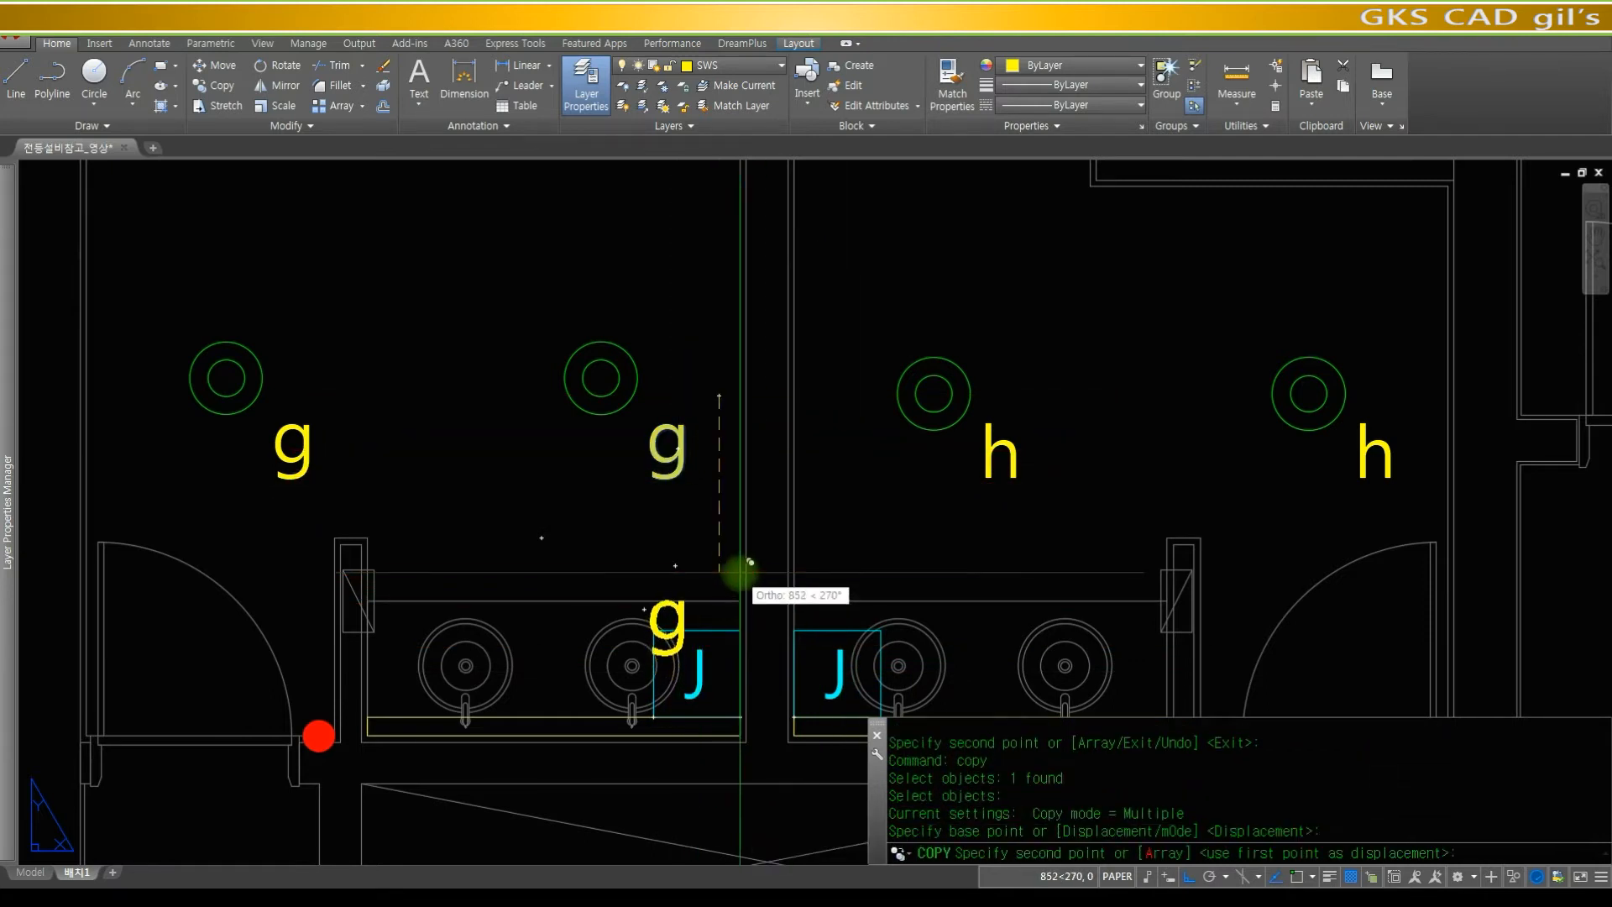
key("F8")
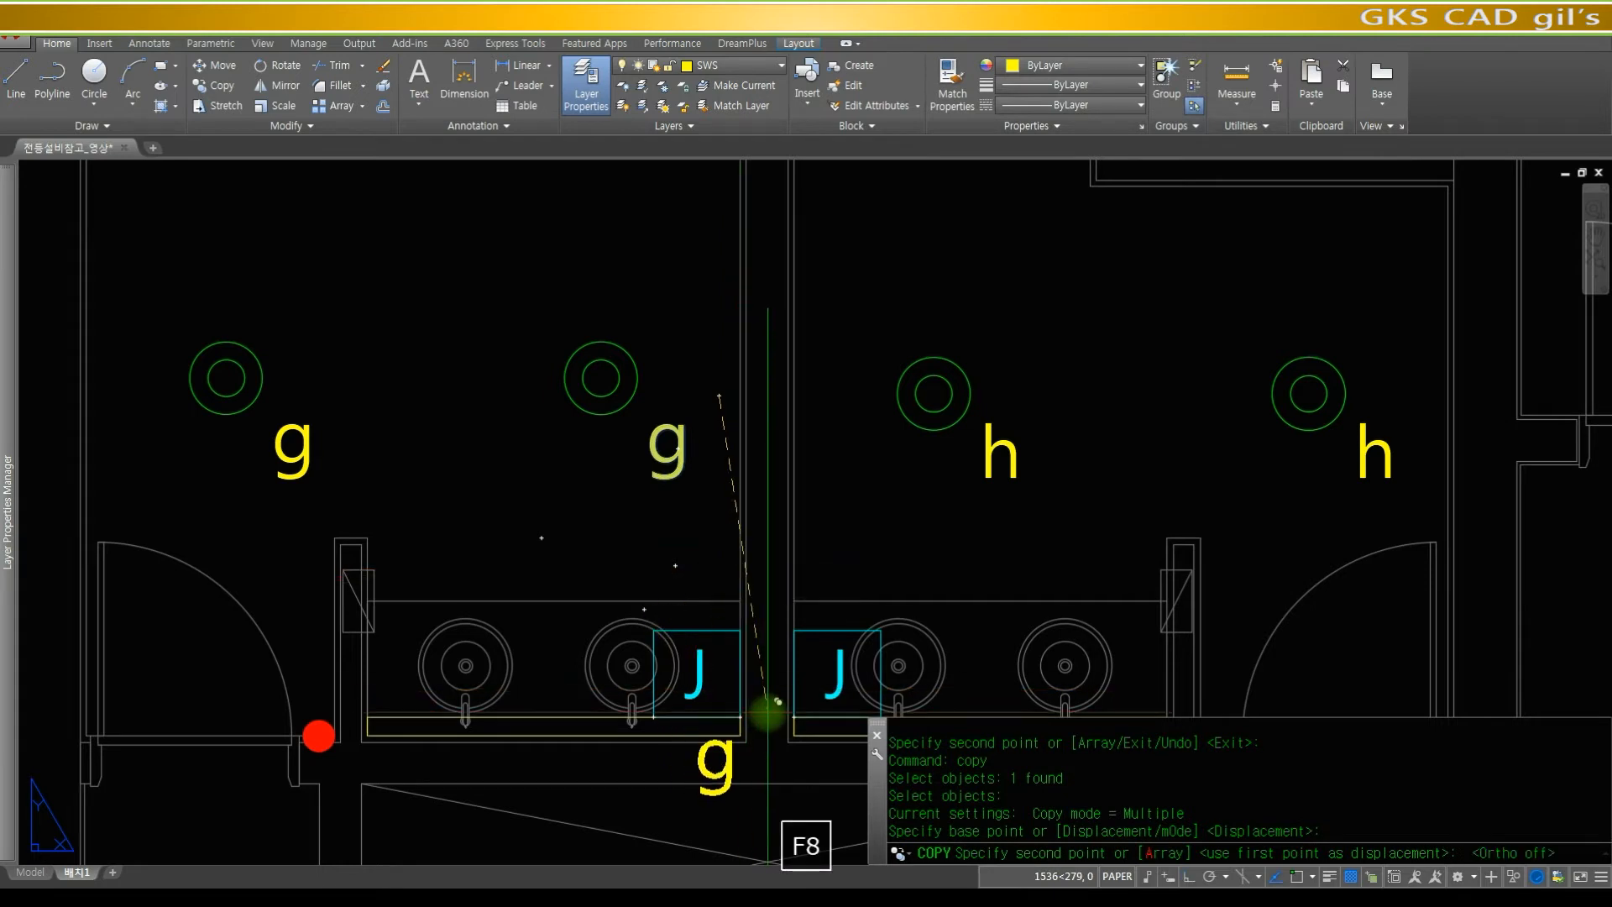
left_click(774, 714)
key("Escape")
- Copy the h label to just below the right restroom's boxed J symbol, beside the copied g label
key("space")
left_click(997, 435)
key("space")
left_click(1045, 420)
left_click(837, 736)
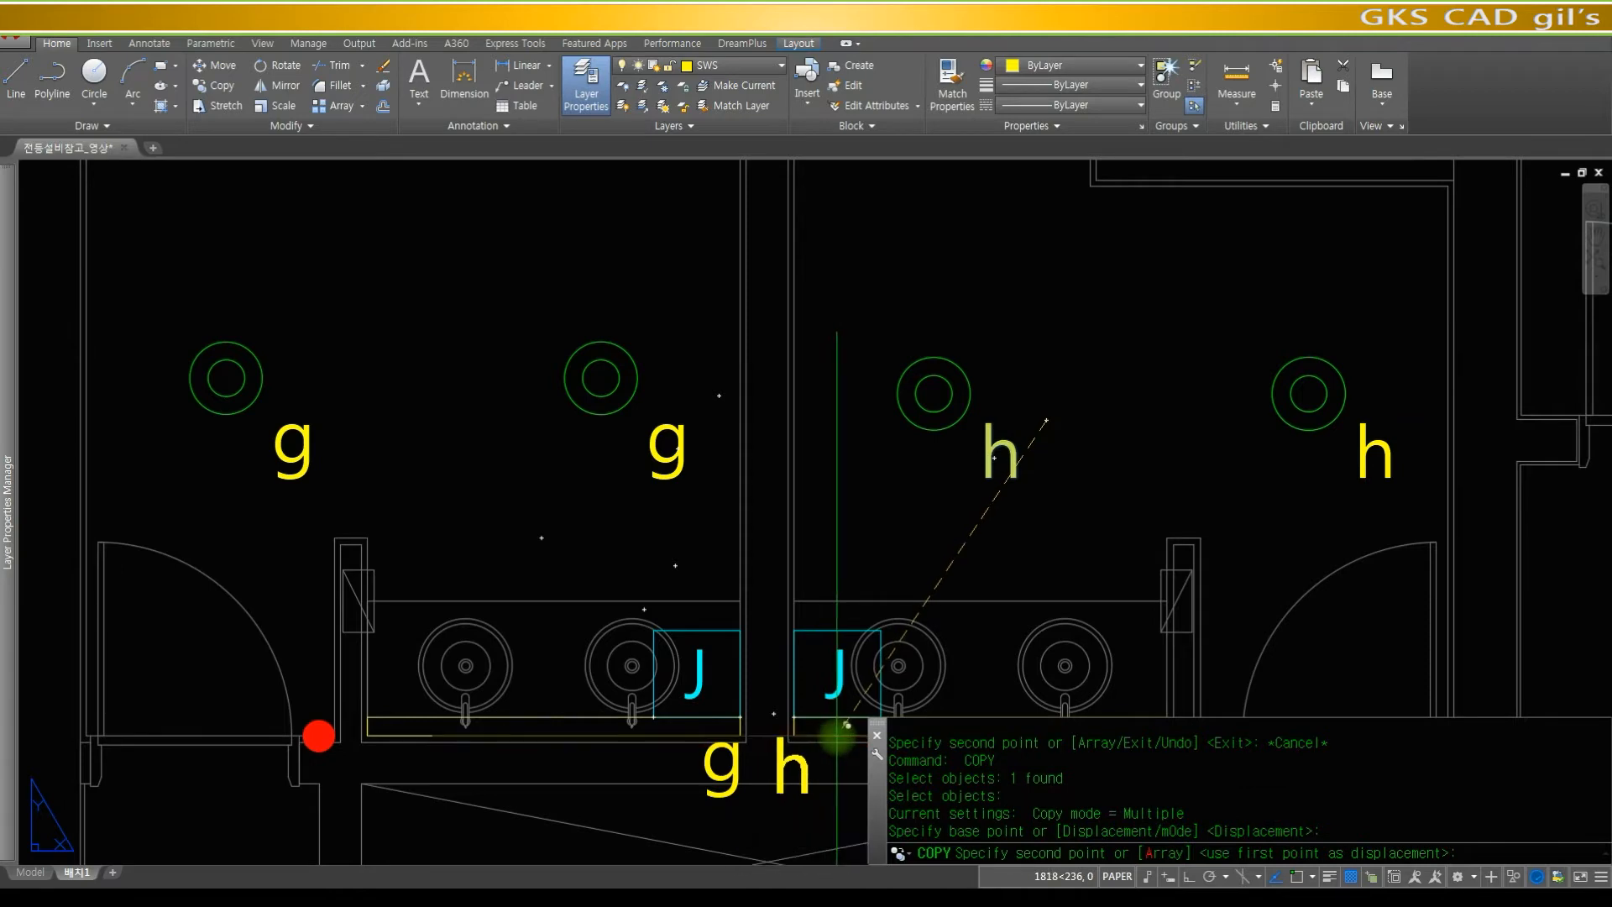
key("space")
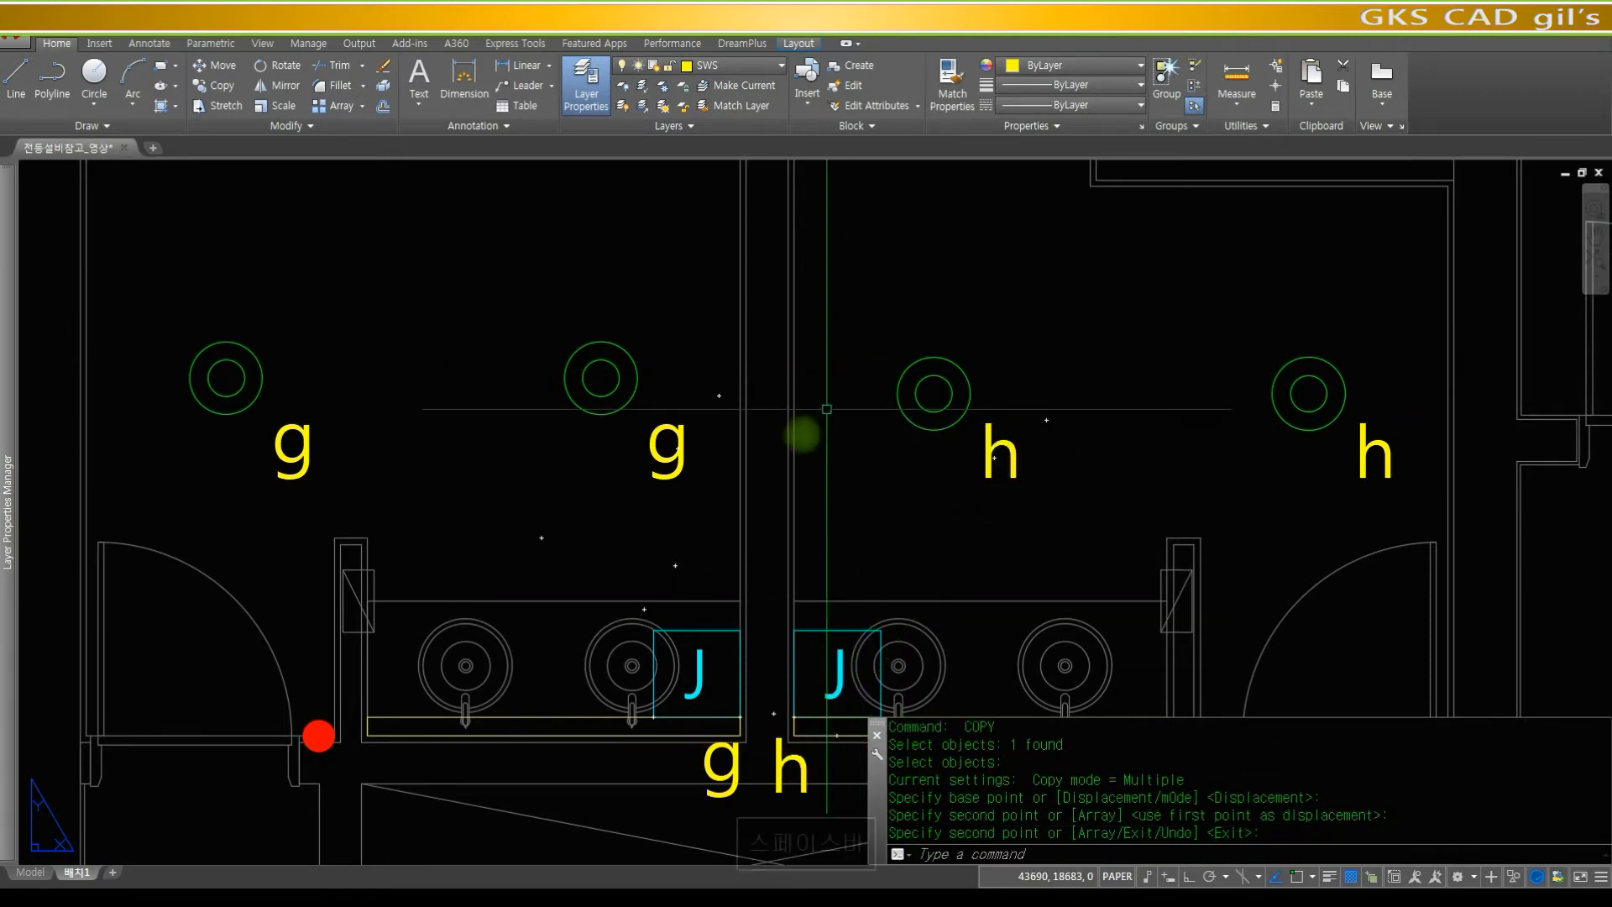
- Examine the circuit labels on the downlights and counter lights in both restrooms
type("z")
key("space")
key("space")
left_click_drag(799, 400, 794, 630)
left_click_drag(809, 370, 819, 634)
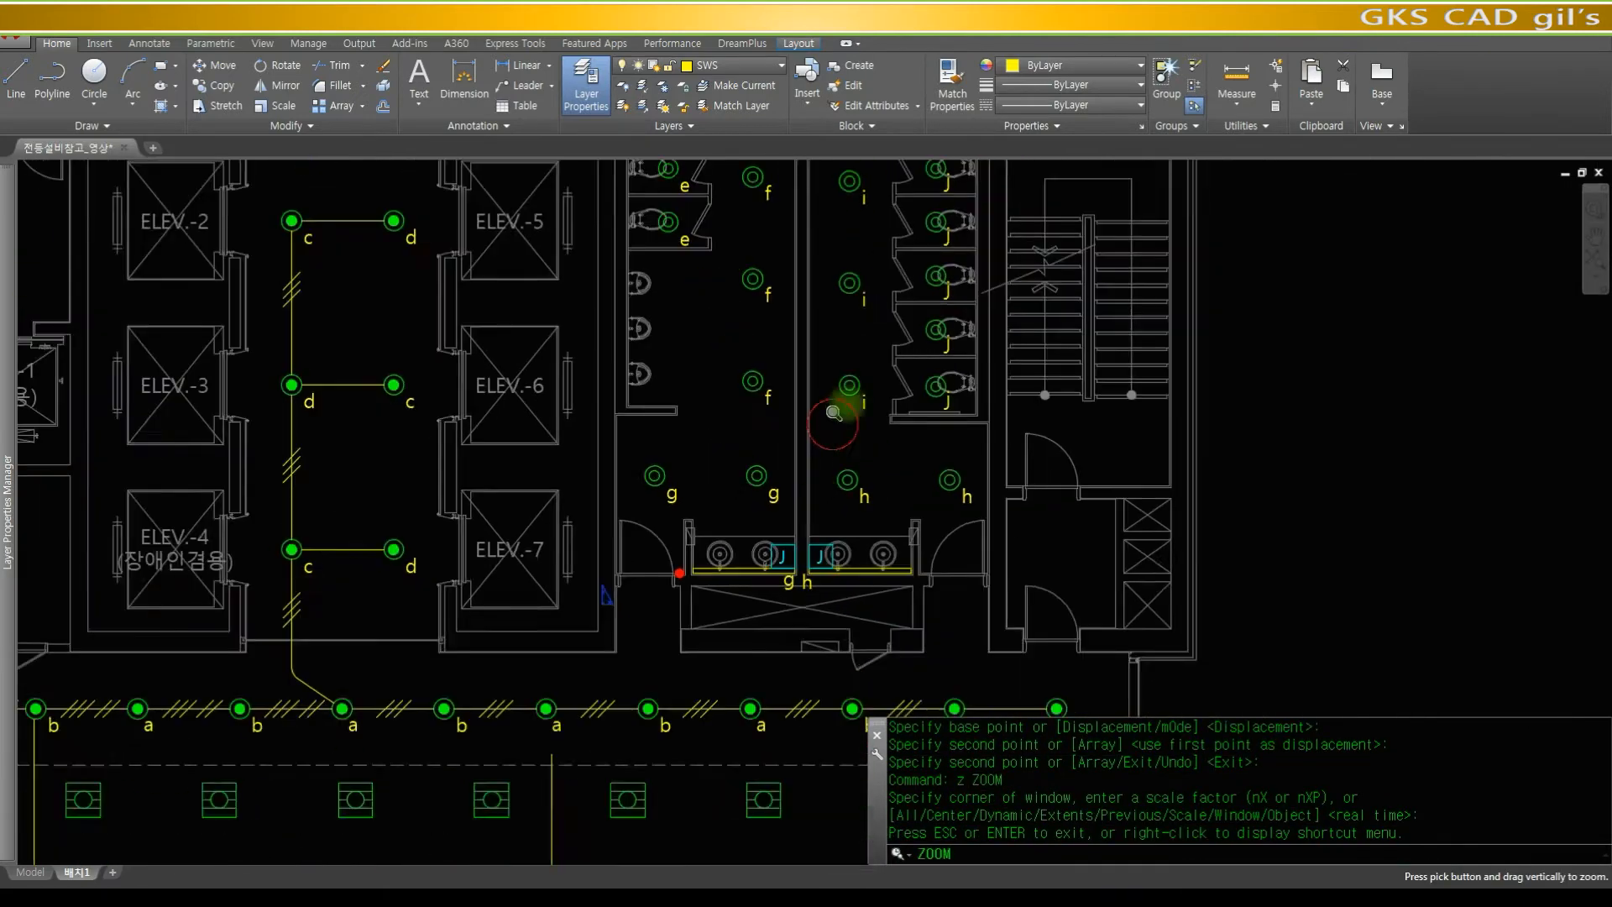
left_click_drag(834, 424, 882, 587)
key("space")
type("z")
key("space")
type("z")
key("space")
left_click(1014, 597)
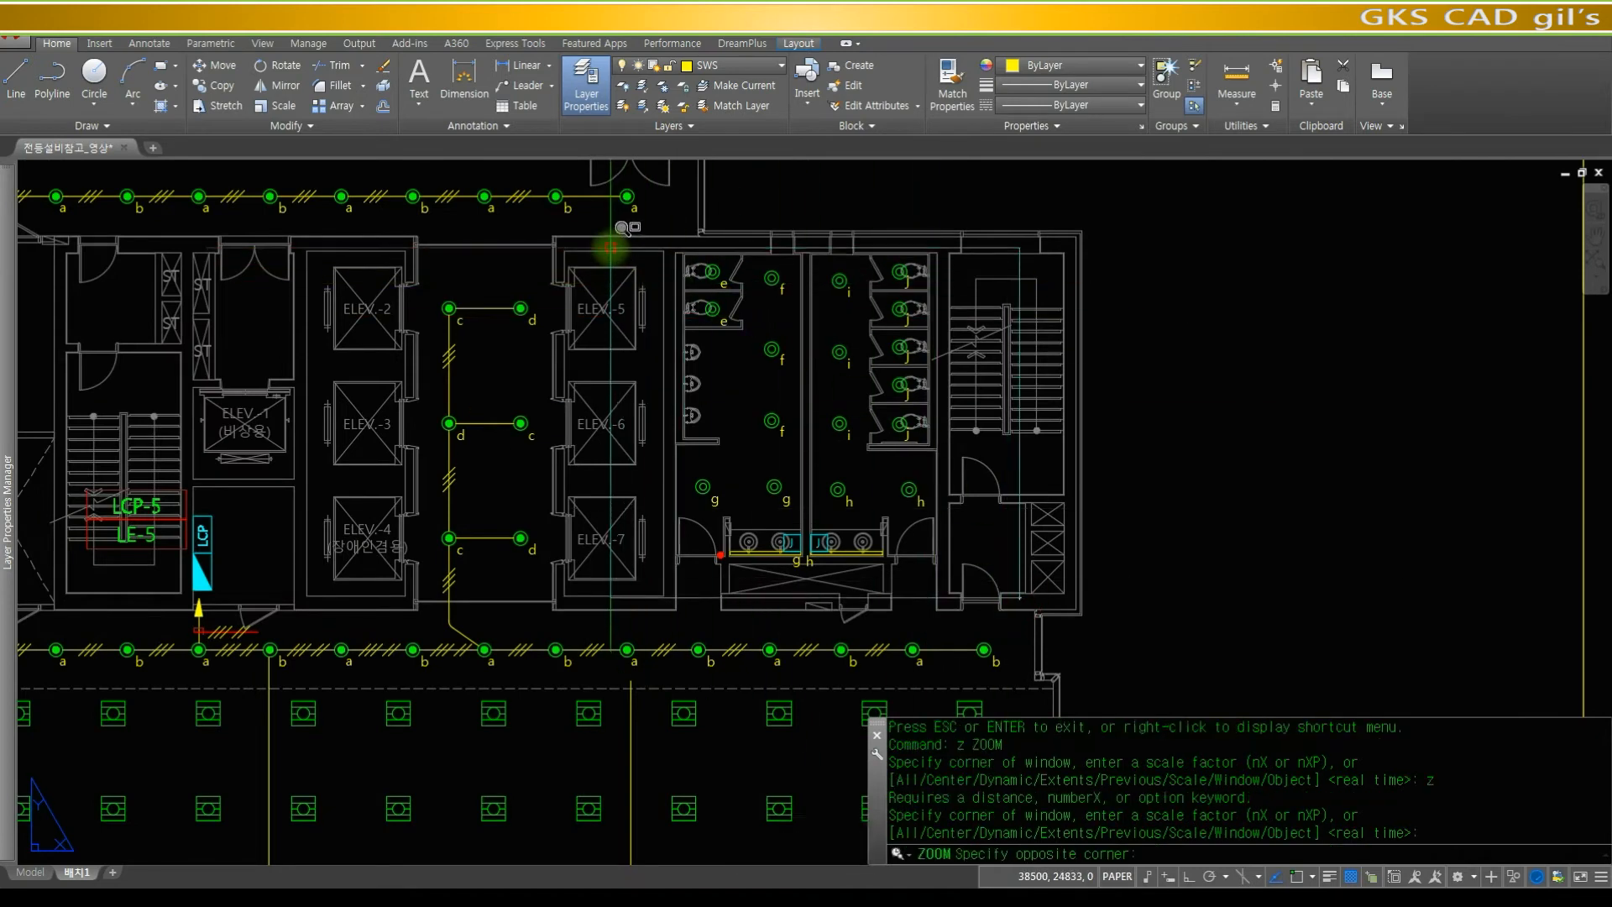
left_click(614, 248)
- Move the red switch dot at the left restroom's door by its lower quadrant 250 straight up along the wall
type("z")
key("space")
left_click(539, 715)
type("r")
key("space")
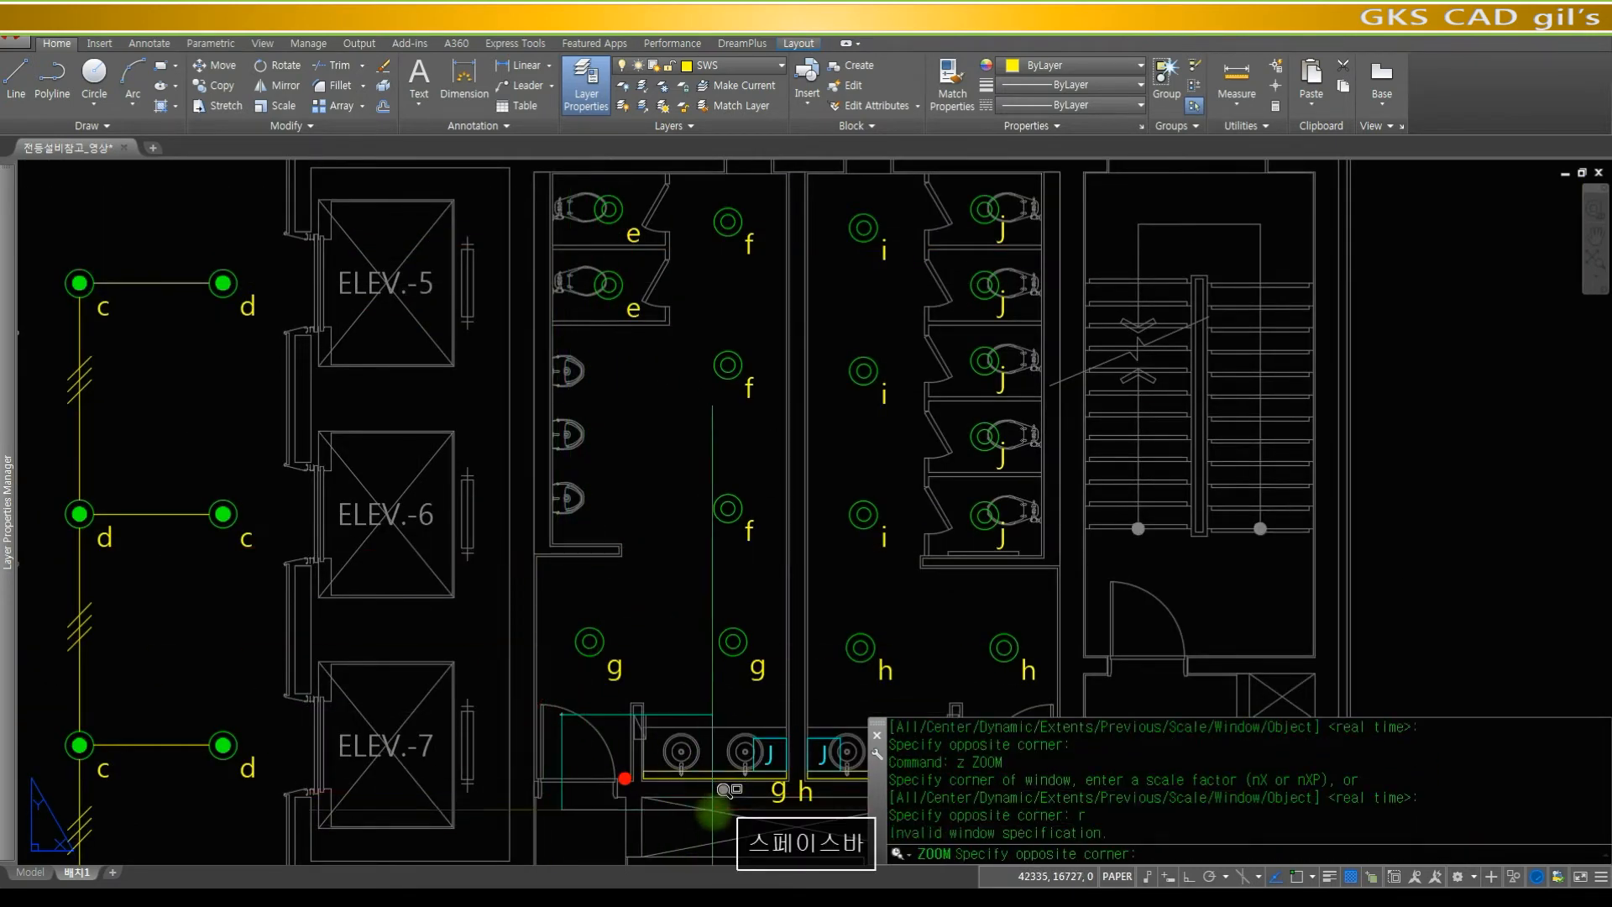
left_click(736, 815)
type("m")
key("space")
left_click(749, 524)
left_click(732, 575)
key("space")
type("qua")
key("space")
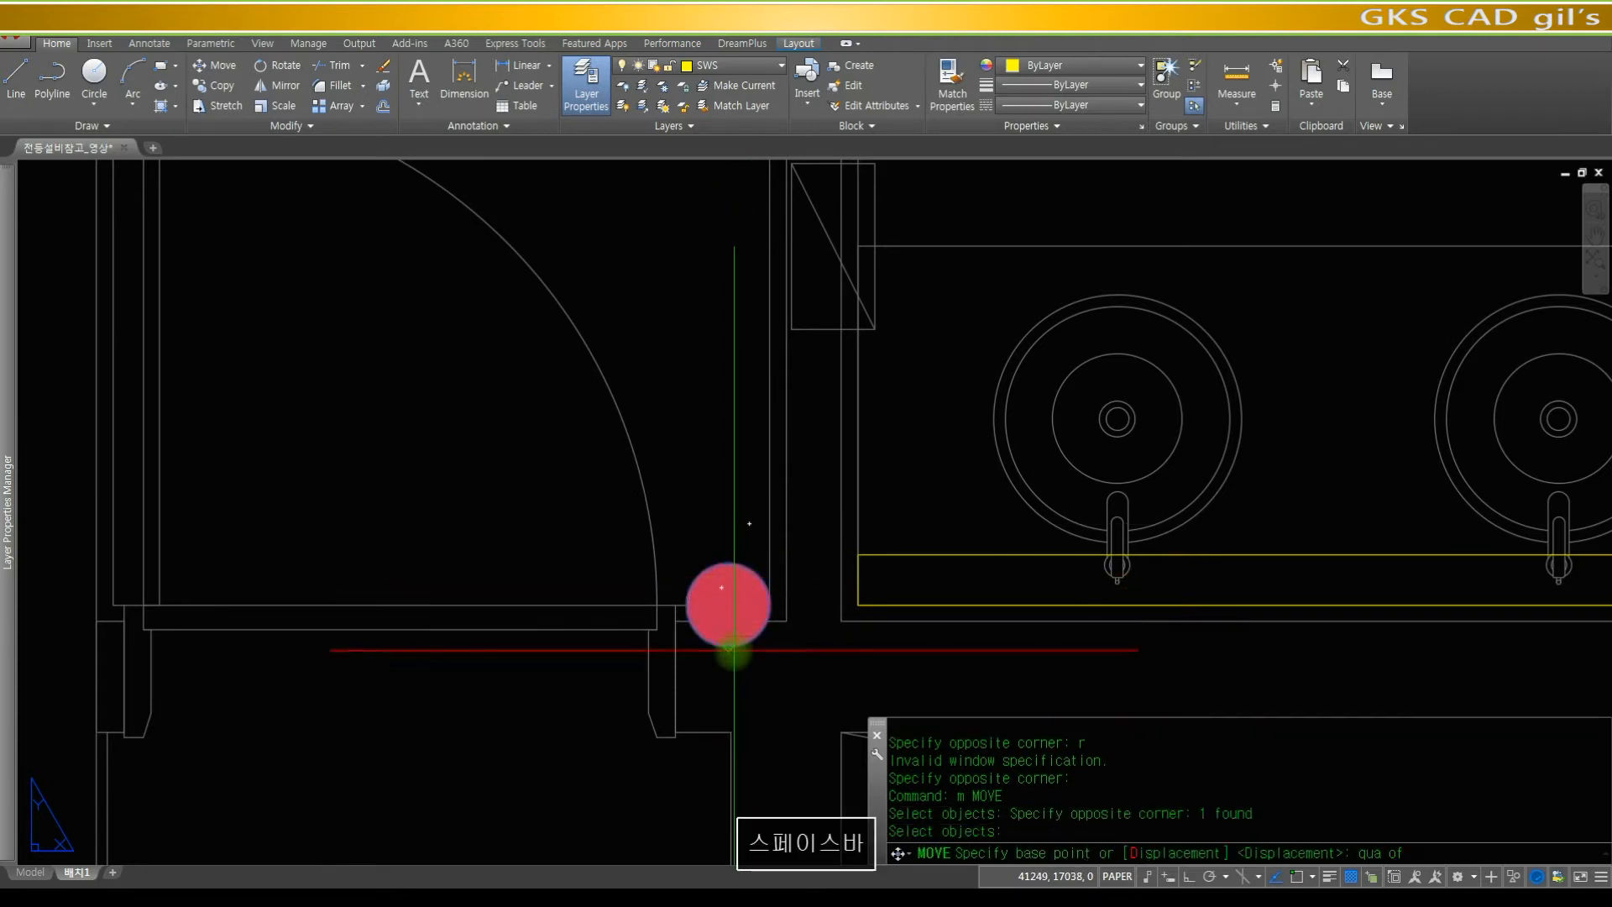
left_click(728, 605)
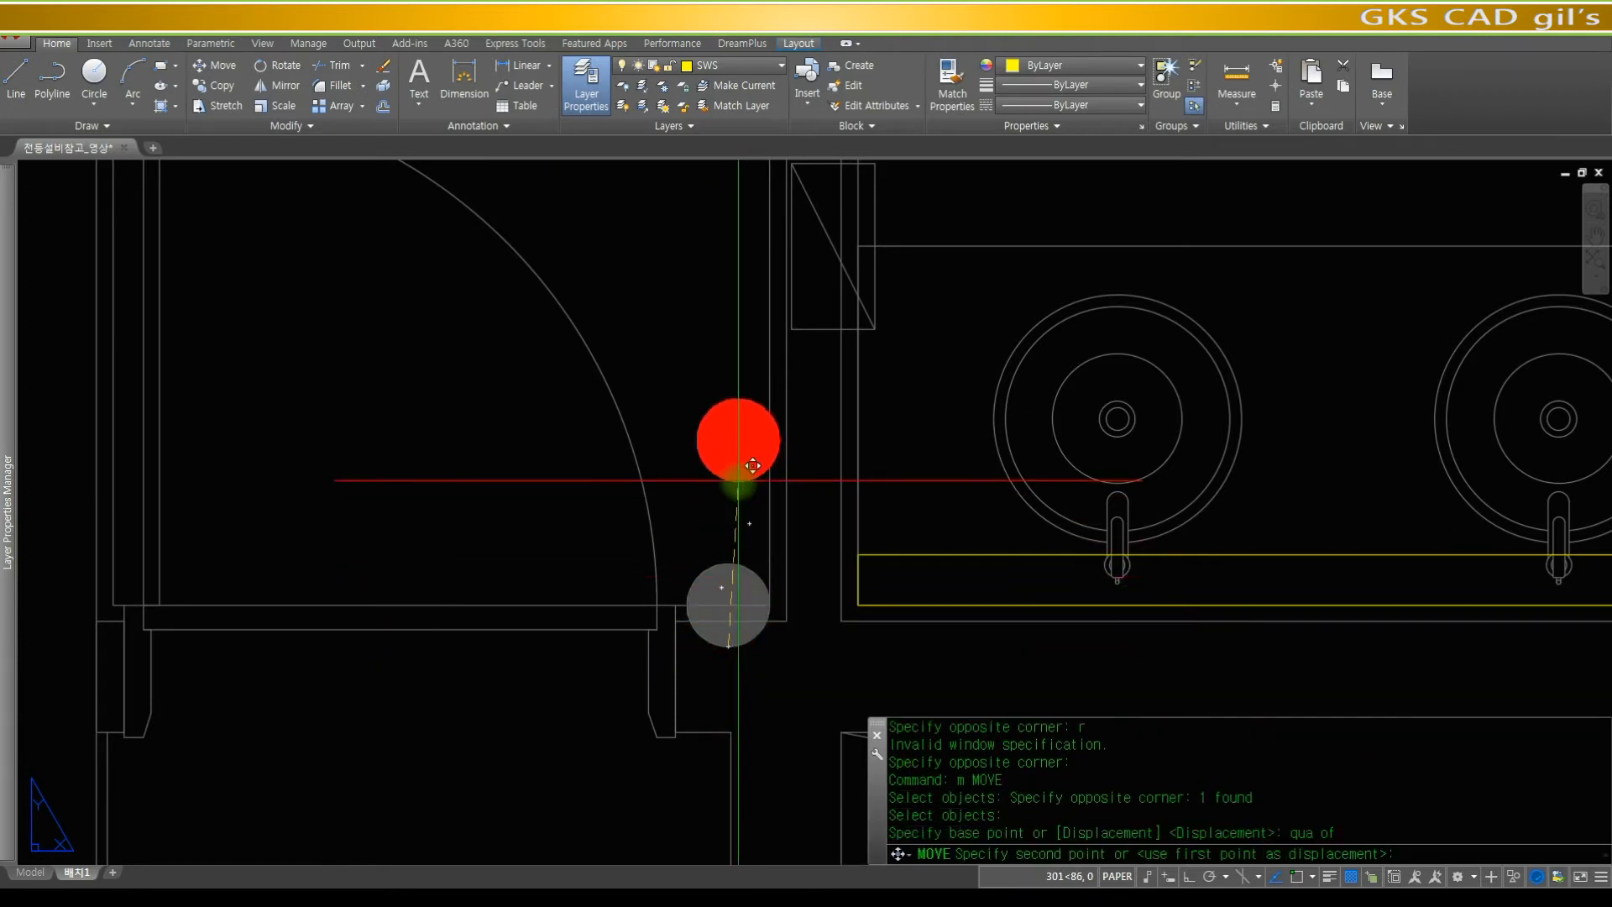
key("F8")
type("250")
key("space")
key("Escape")
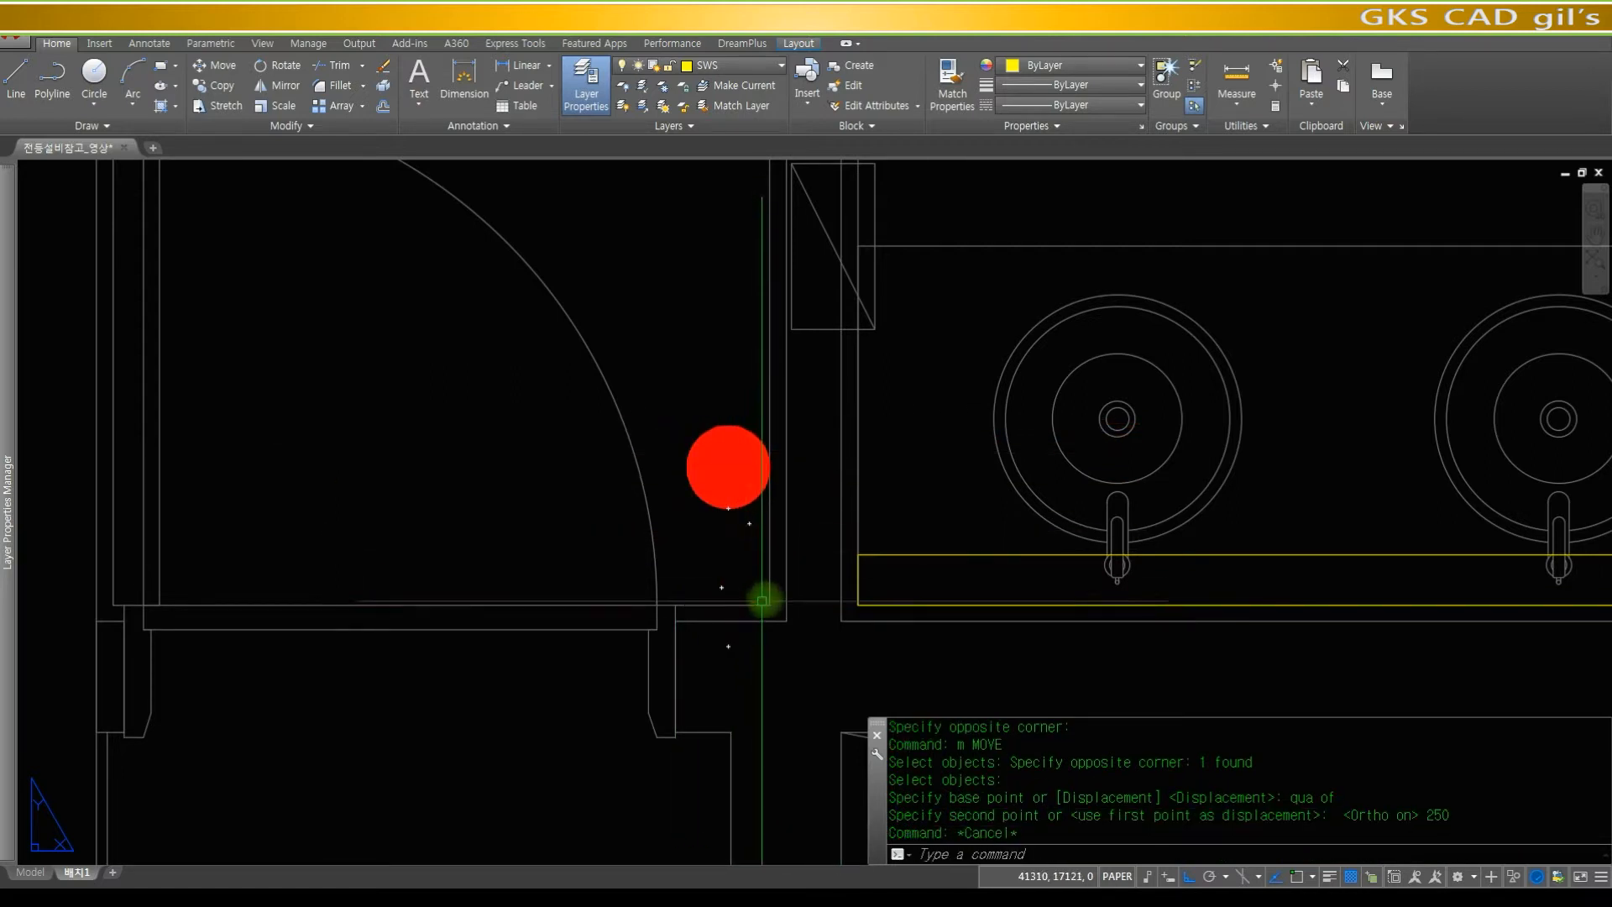
- Copy the red switch dot twice upwards, quadrant to quadrant, to form three touching dots beside the left restroom's door
type("z")
key("space")
key("space")
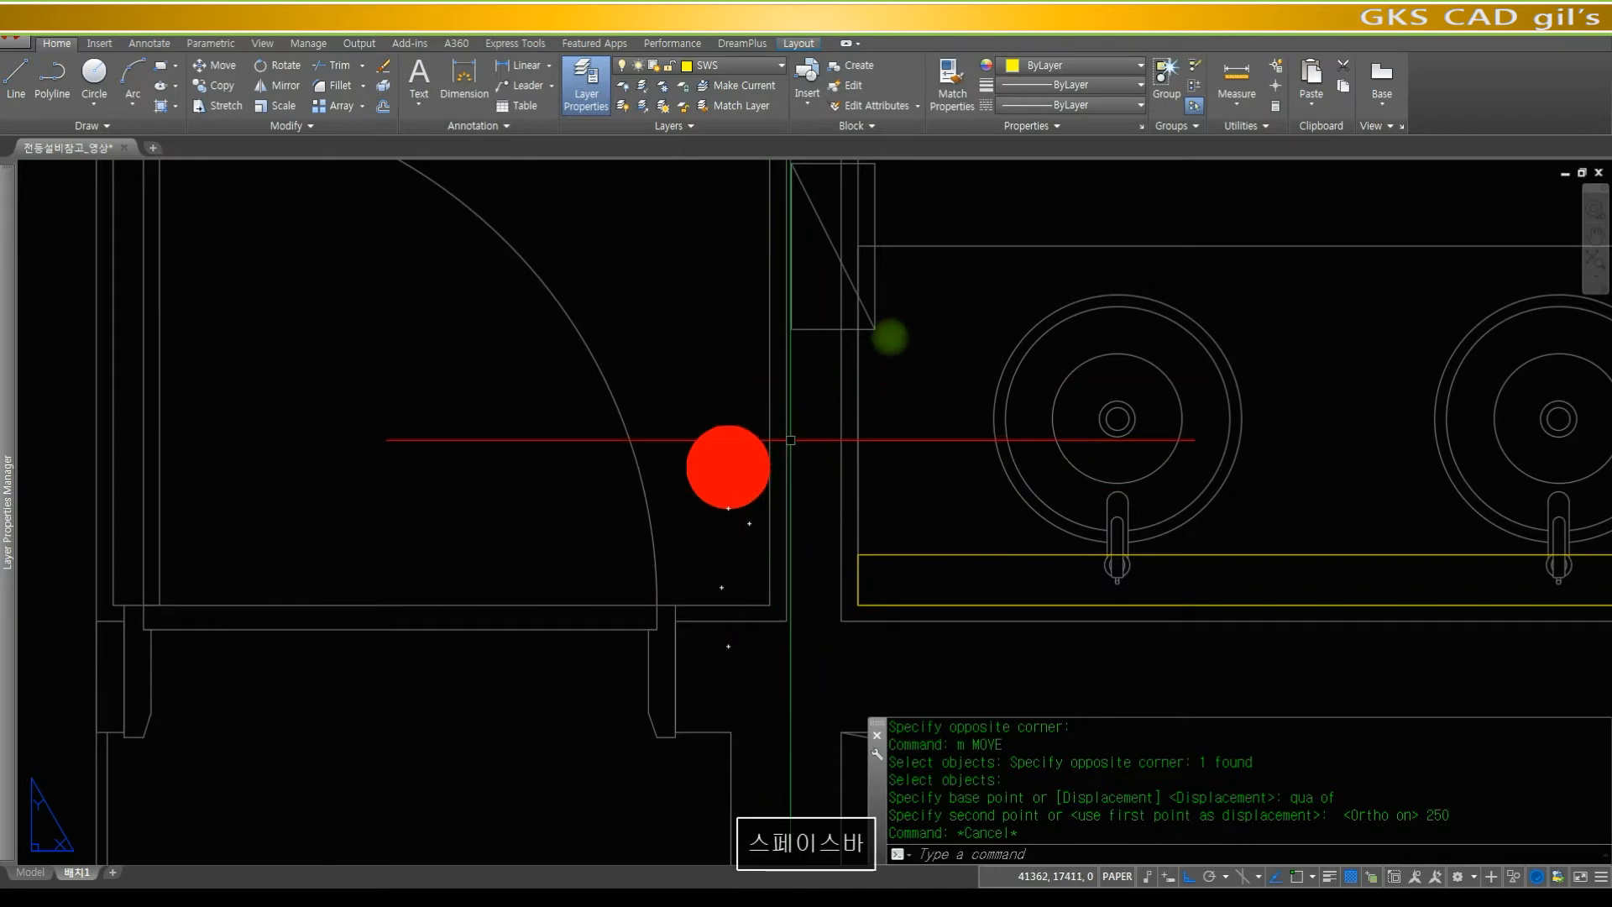
scroll(849, 508, "down", 5)
key("space")
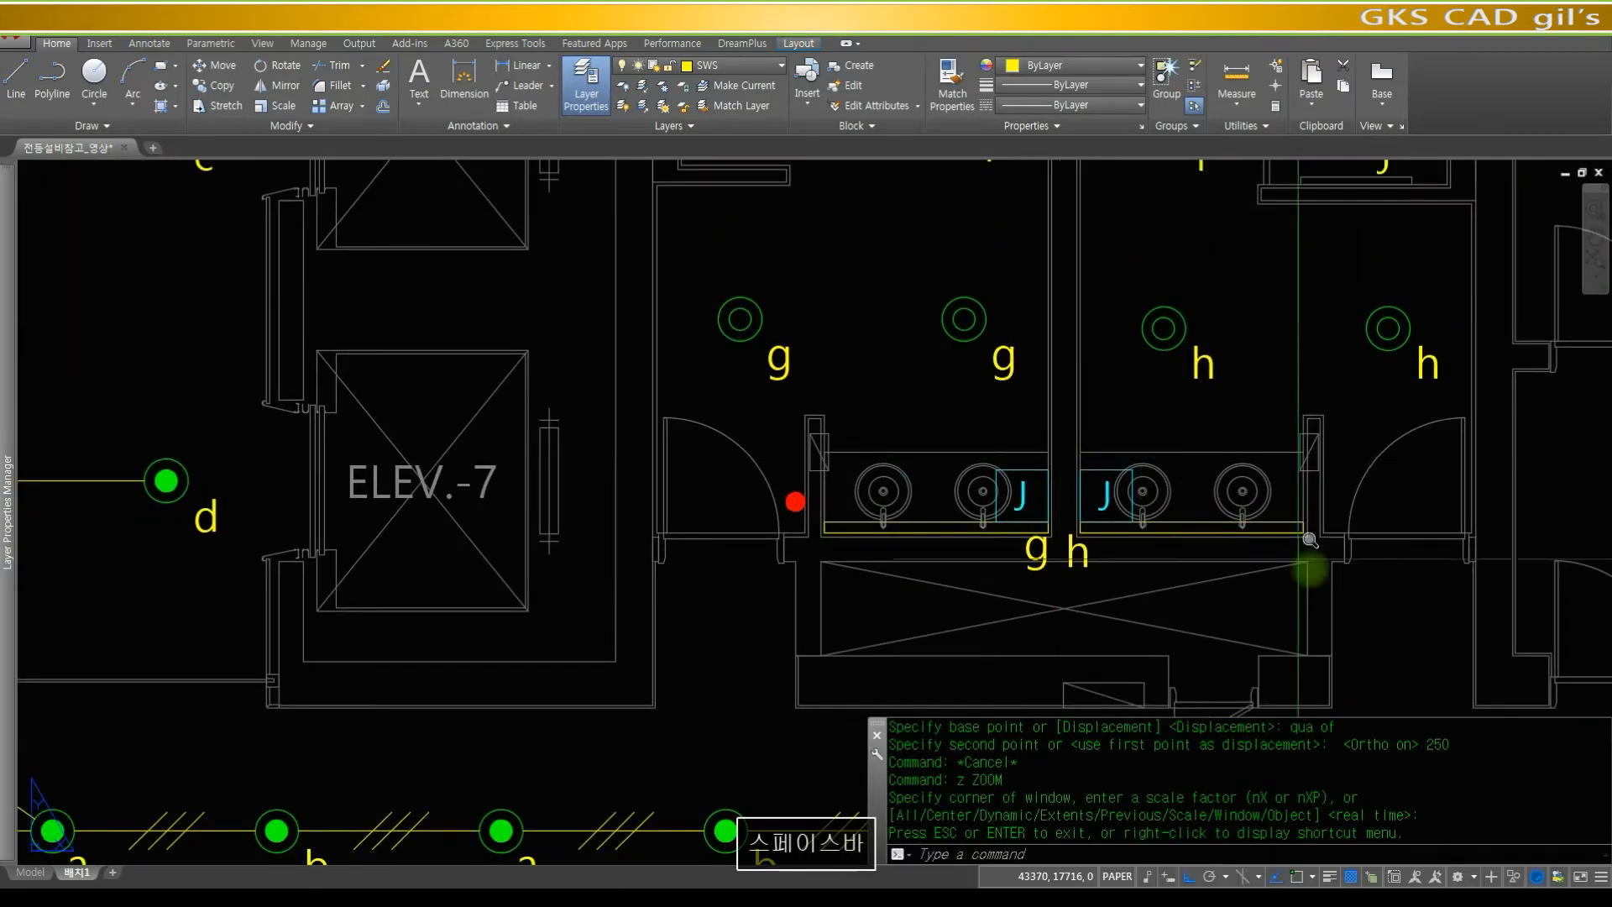
type("z")
key("space")
left_click(1390, 596)
left_click(565, 299)
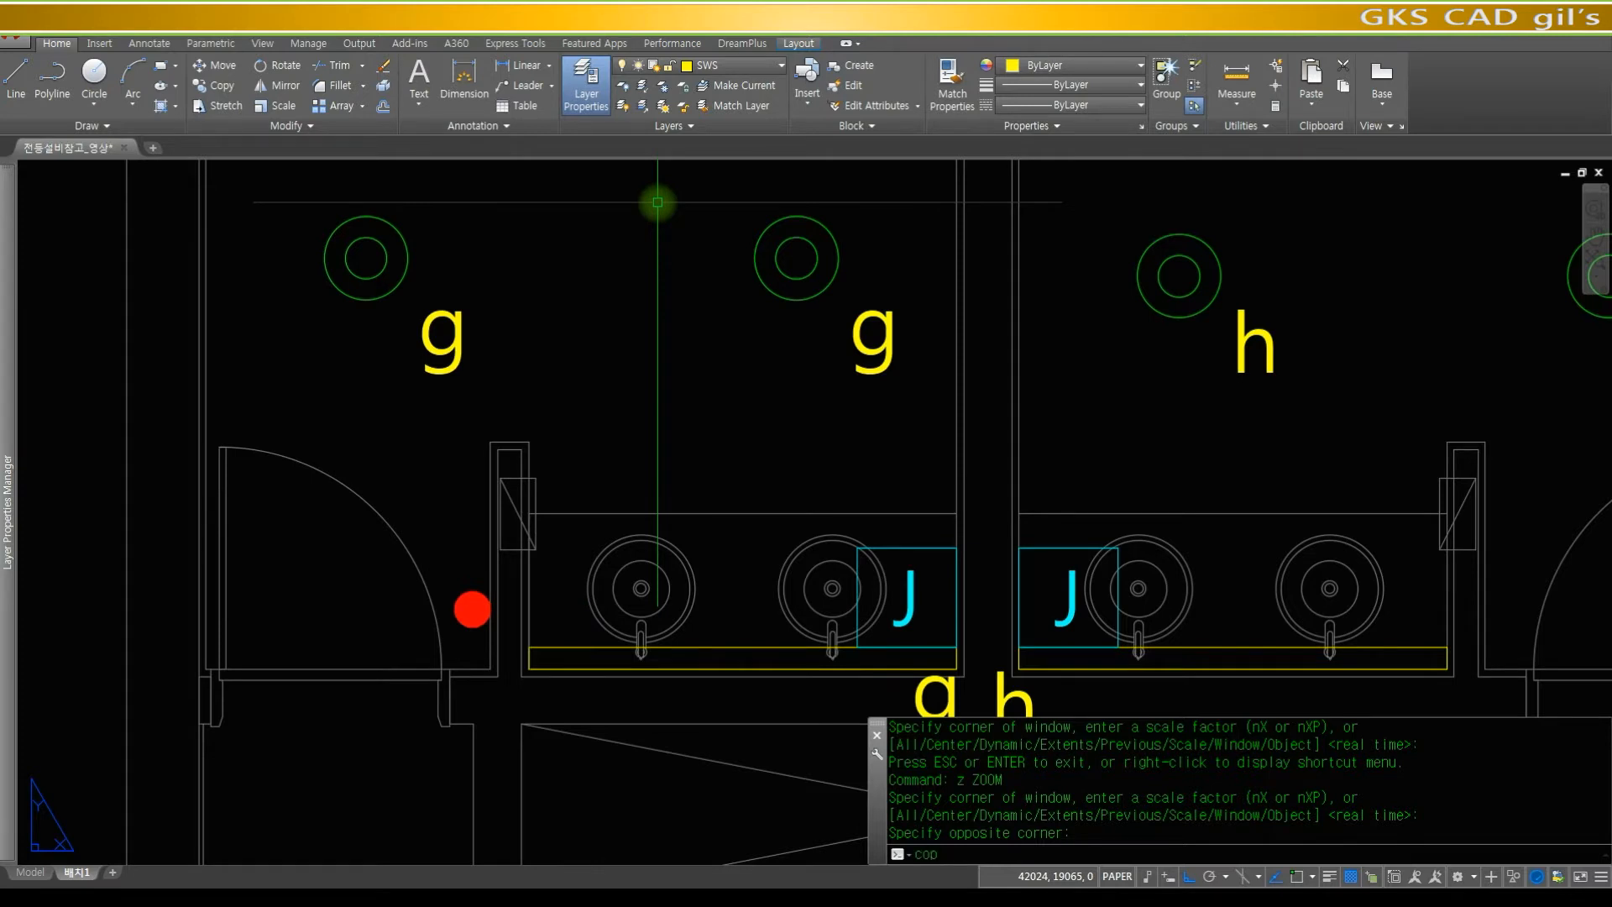
key("space")
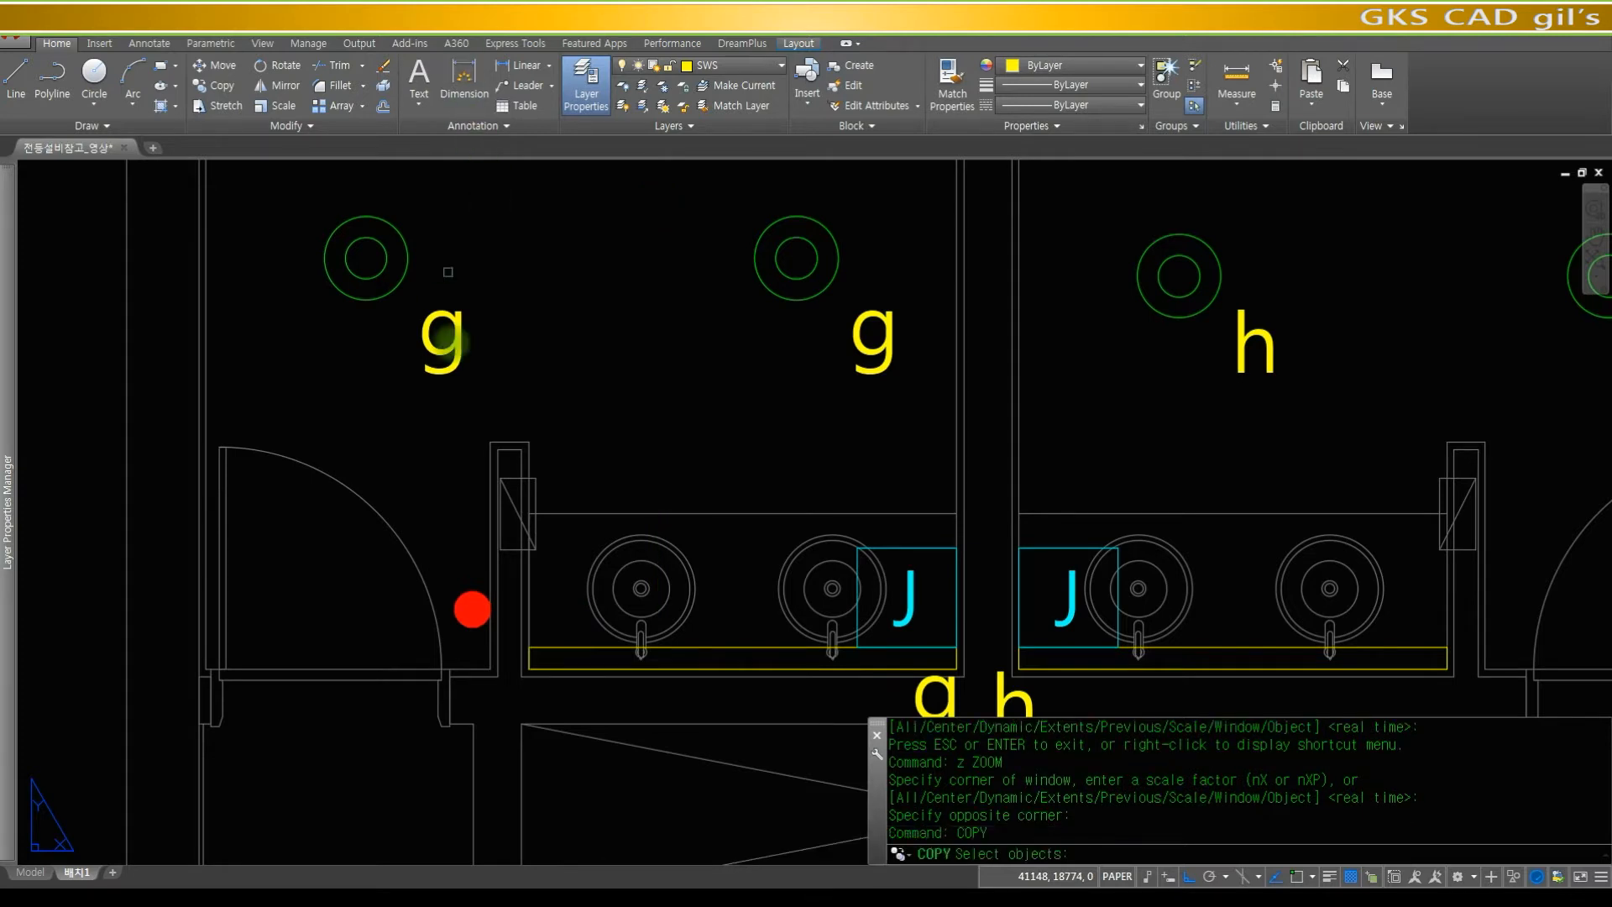
type("c")
key("space")
left_click(457, 568)
left_click(472, 608)
key("space")
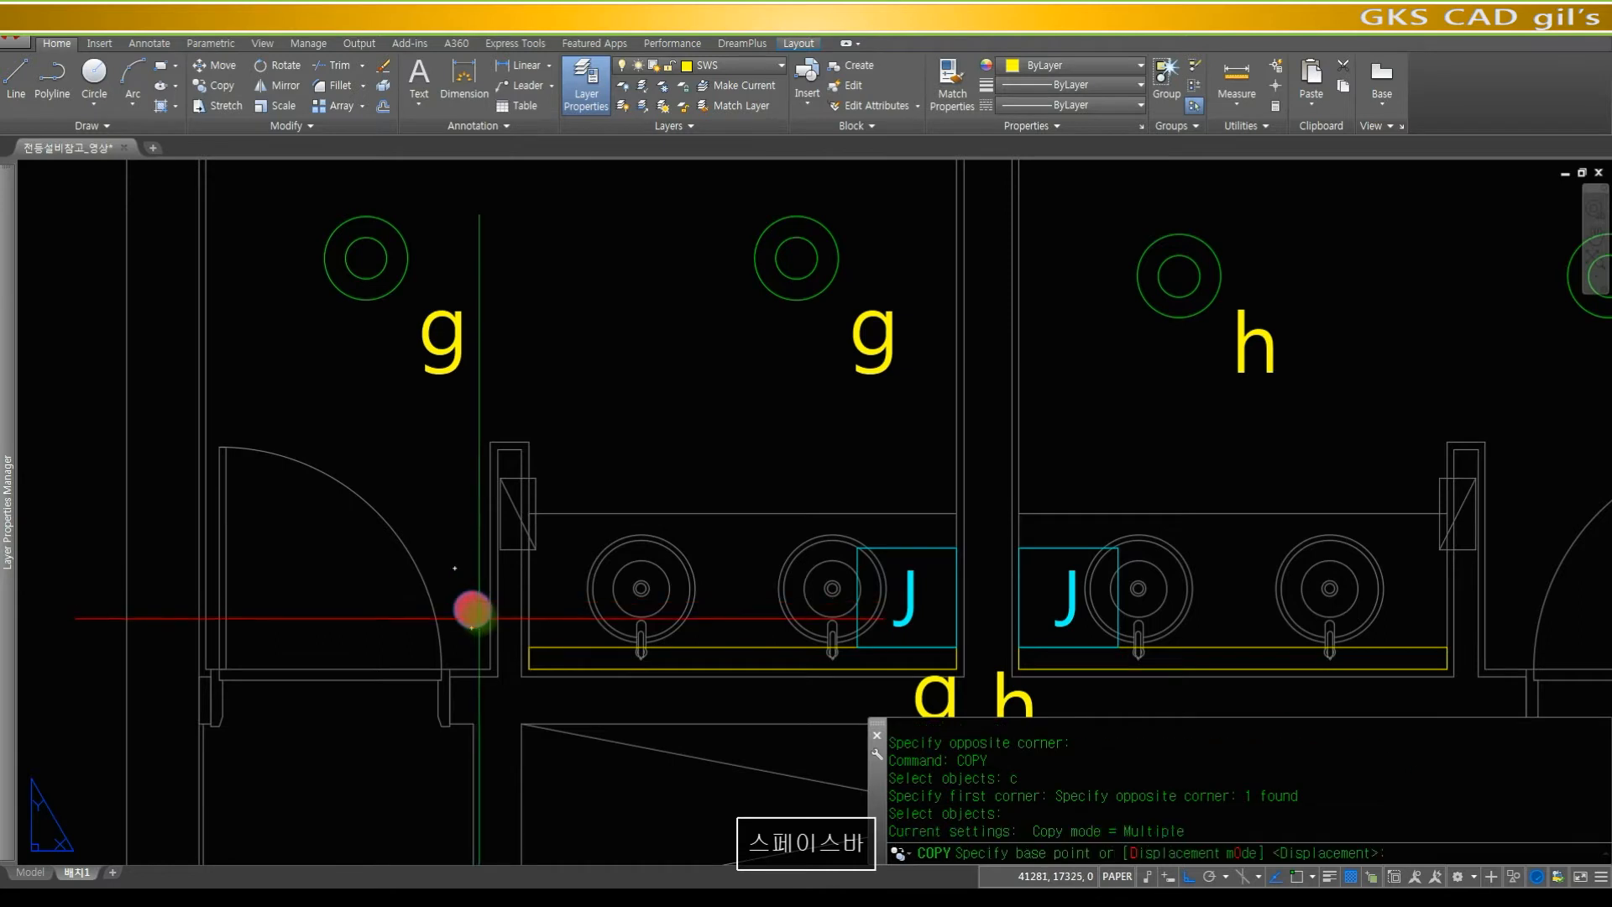
type("qua")
key("space")
left_click(472, 570)
type("qua")
key("space")
left_click(489, 532)
type("qua")
key("space")
left_click(472, 555)
key("space")
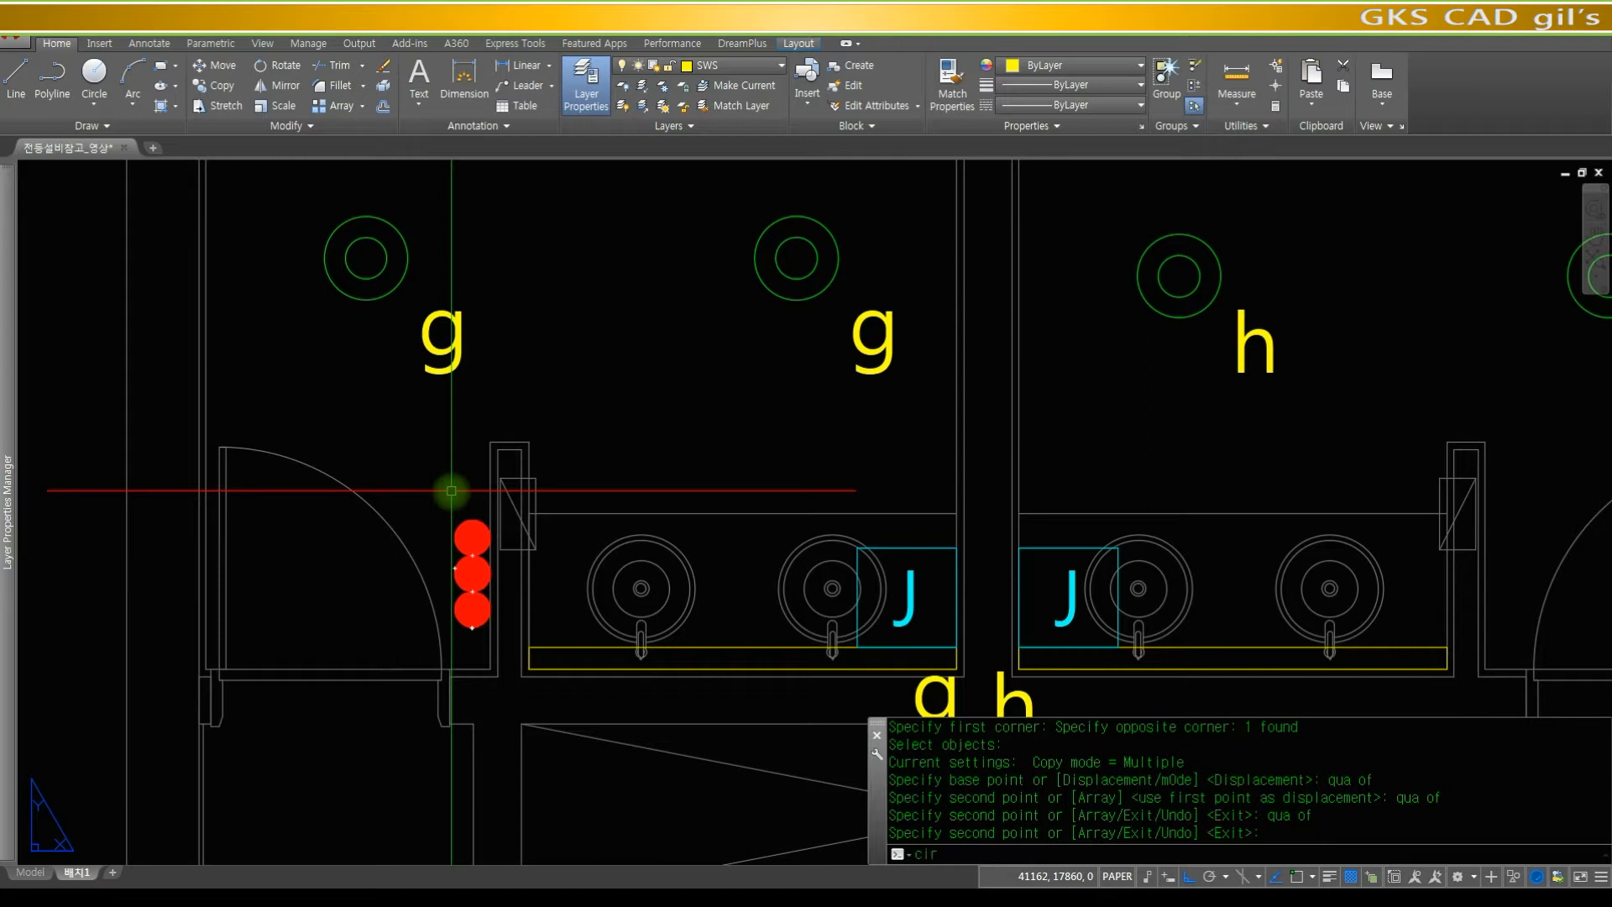
- Draw a two-point circle between the left quadrants of the lower and middle switch dots
key("space")
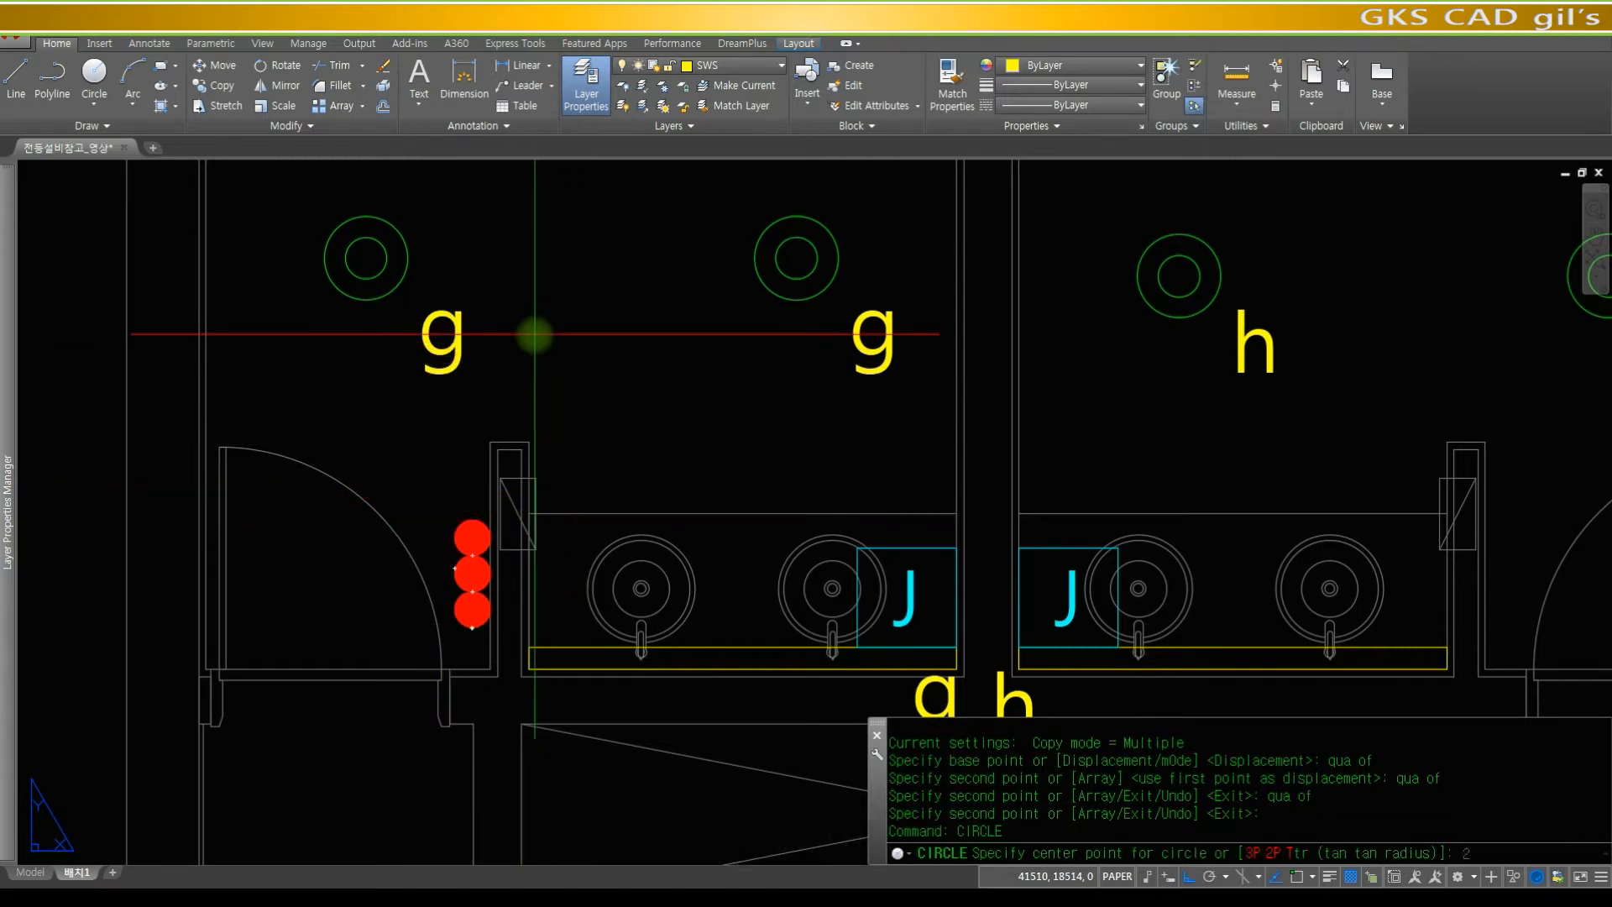
key("space")
type("qua")
key("space")
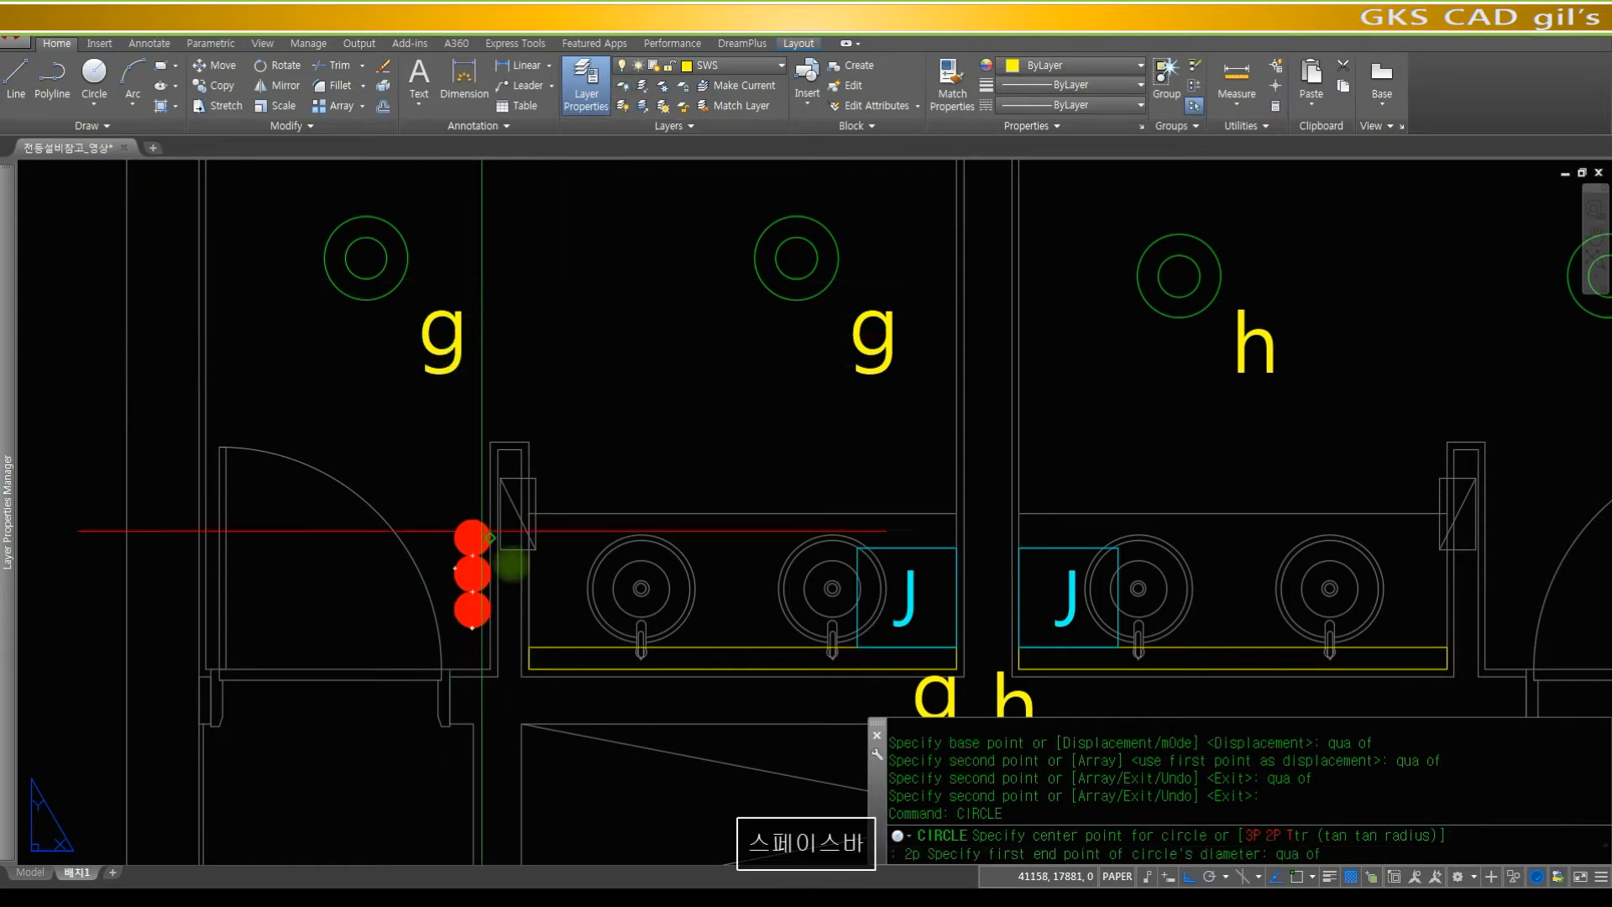
left_click(472, 627)
type("qua")
key("space")
left_click(467, 575)
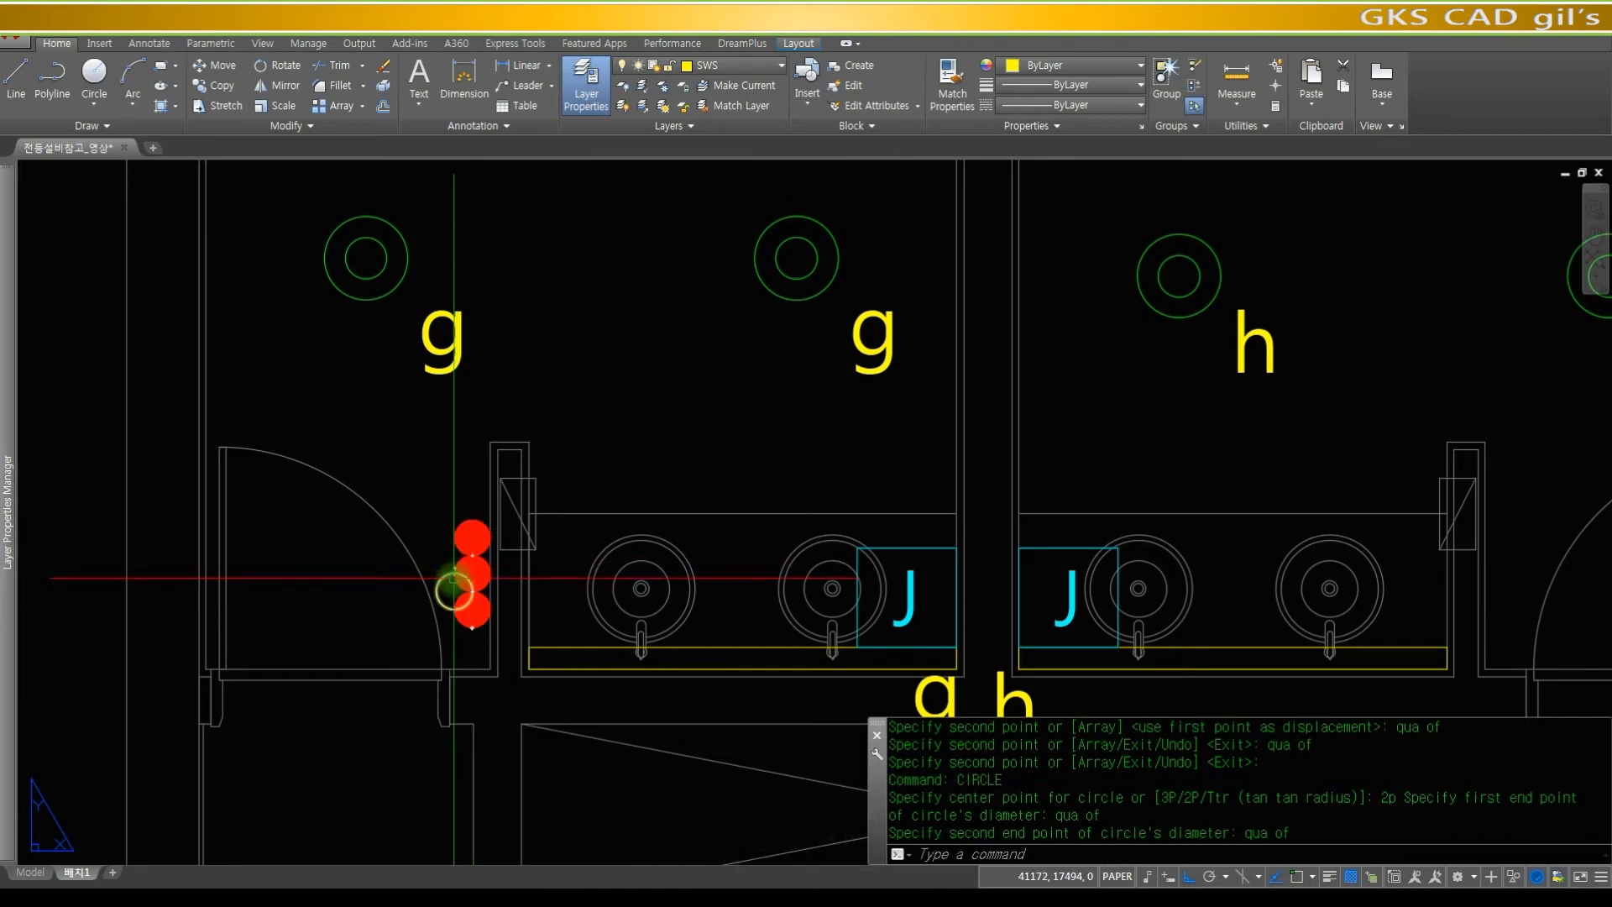
- Copy the yellow circle up by one dot spacing, using the centres of the middle and upper switch dots
type("copy")
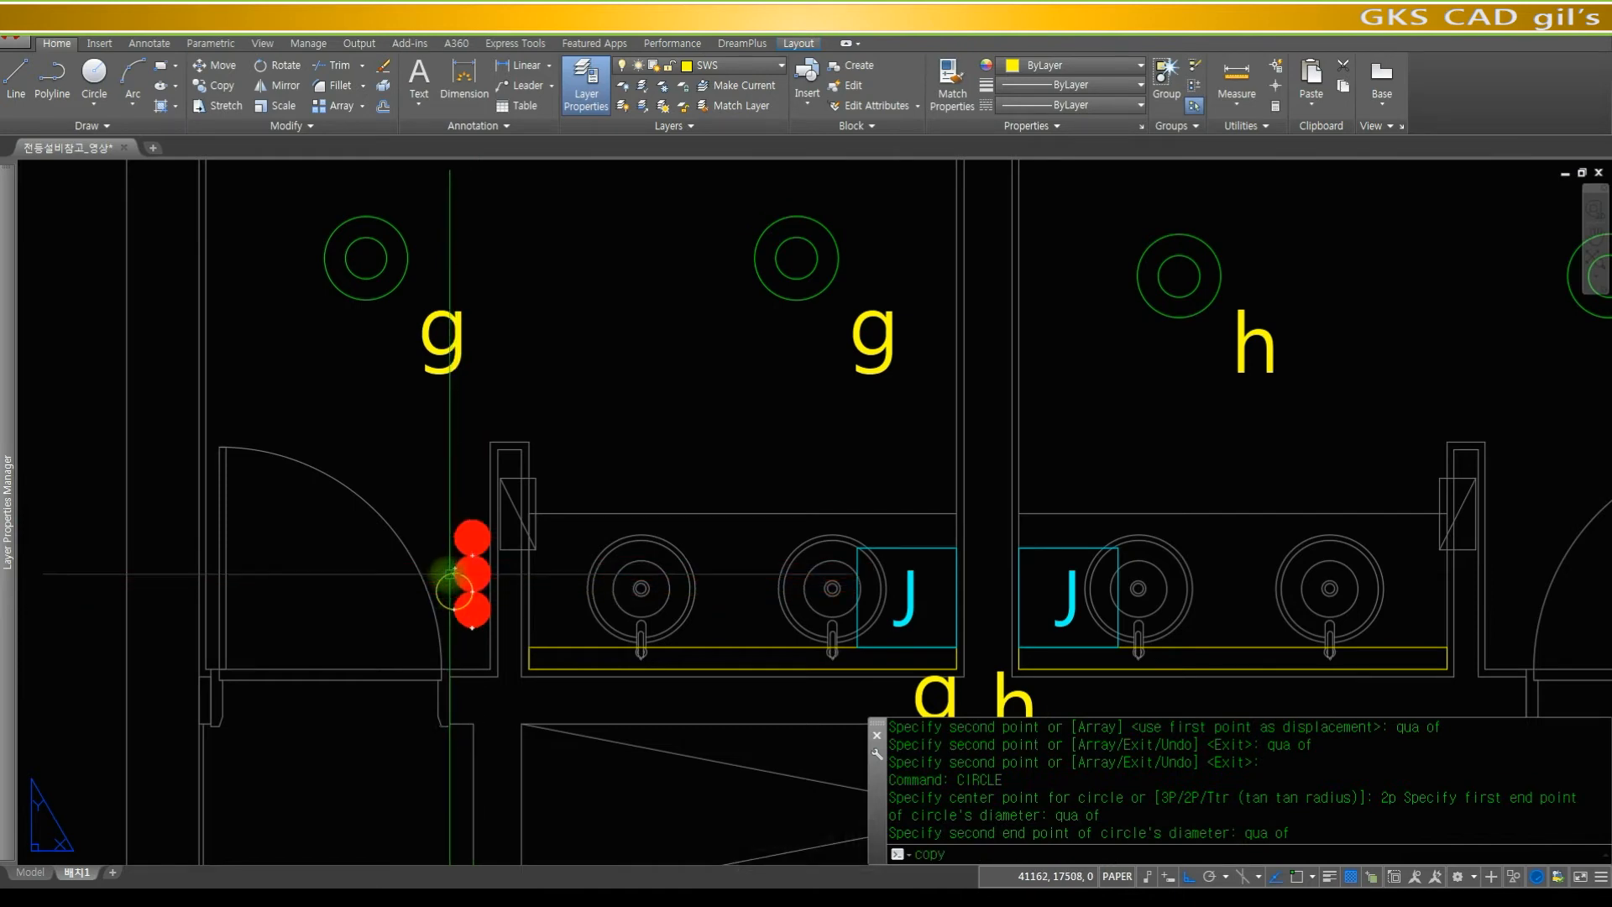
key("space")
left_click(454, 591)
key("space")
type("cen")
key("space")
left_click(466, 577)
type("cen")
key("space")
left_click(468, 522)
key("space")
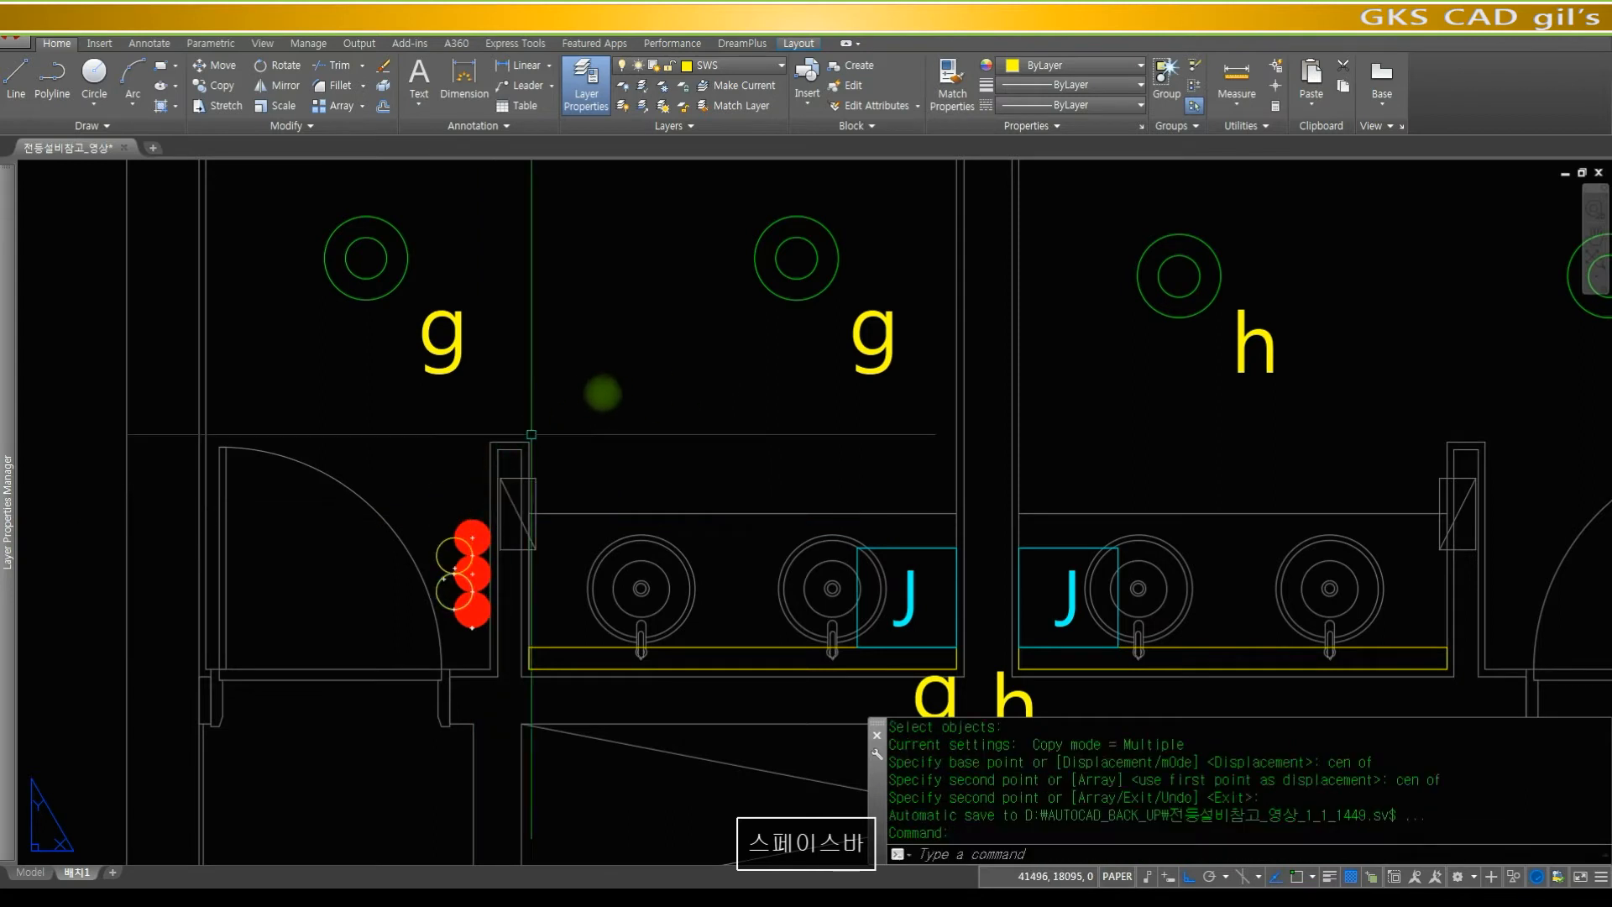
- Draw a vertical line from the upper circle's top quadrant down to below the lowest switch dot
type("z")
key("space")
left_click(565, 666)
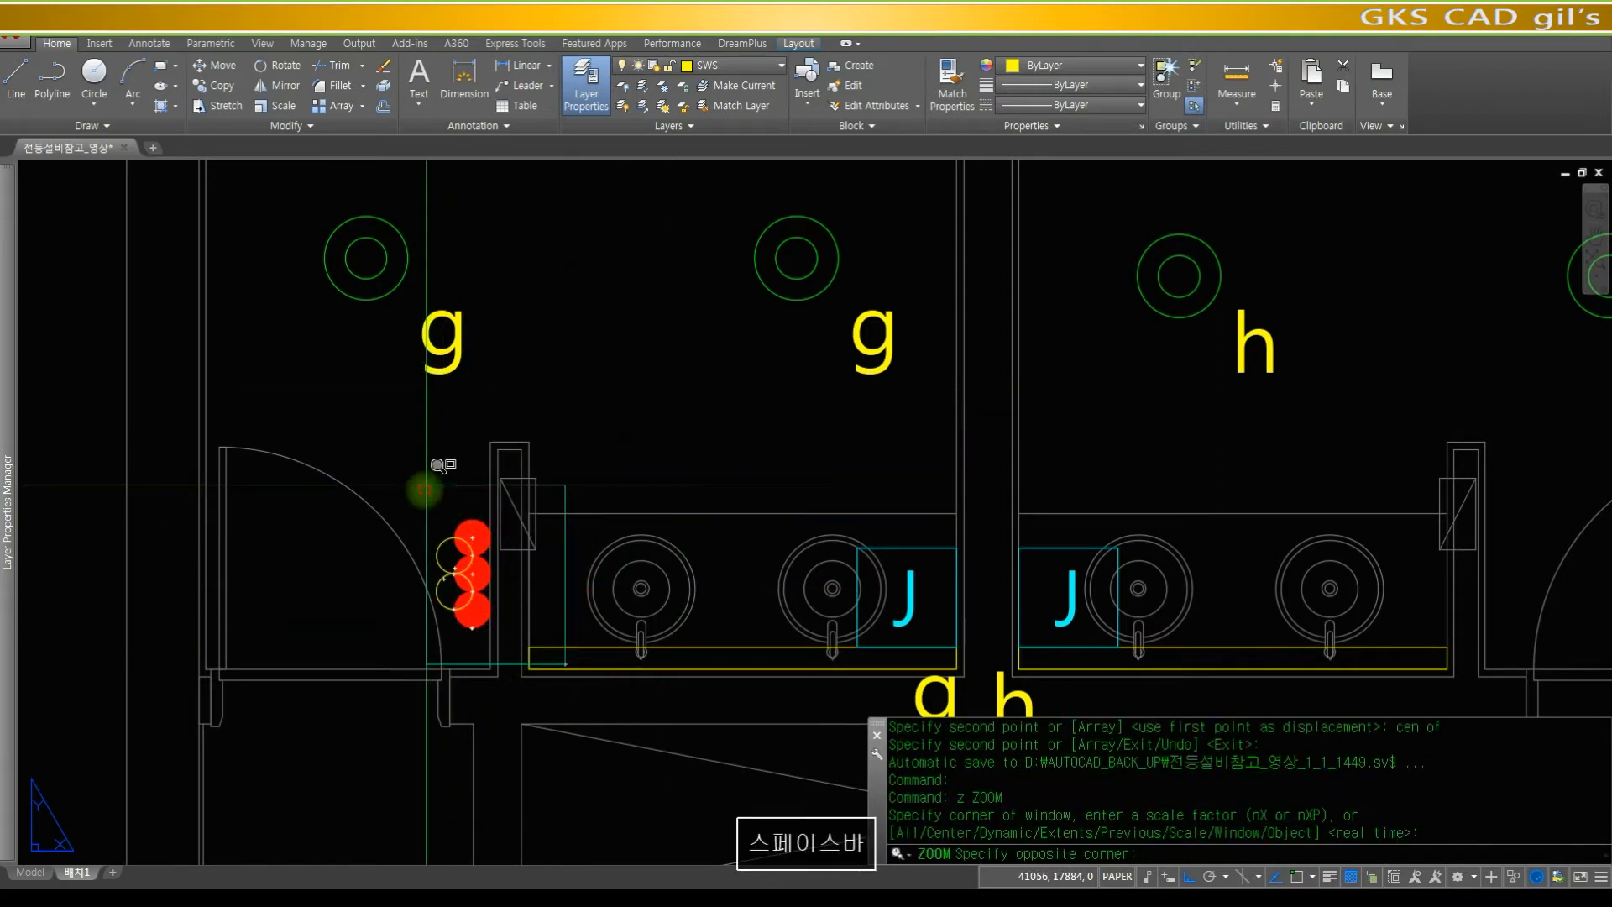
left_click(425, 487)
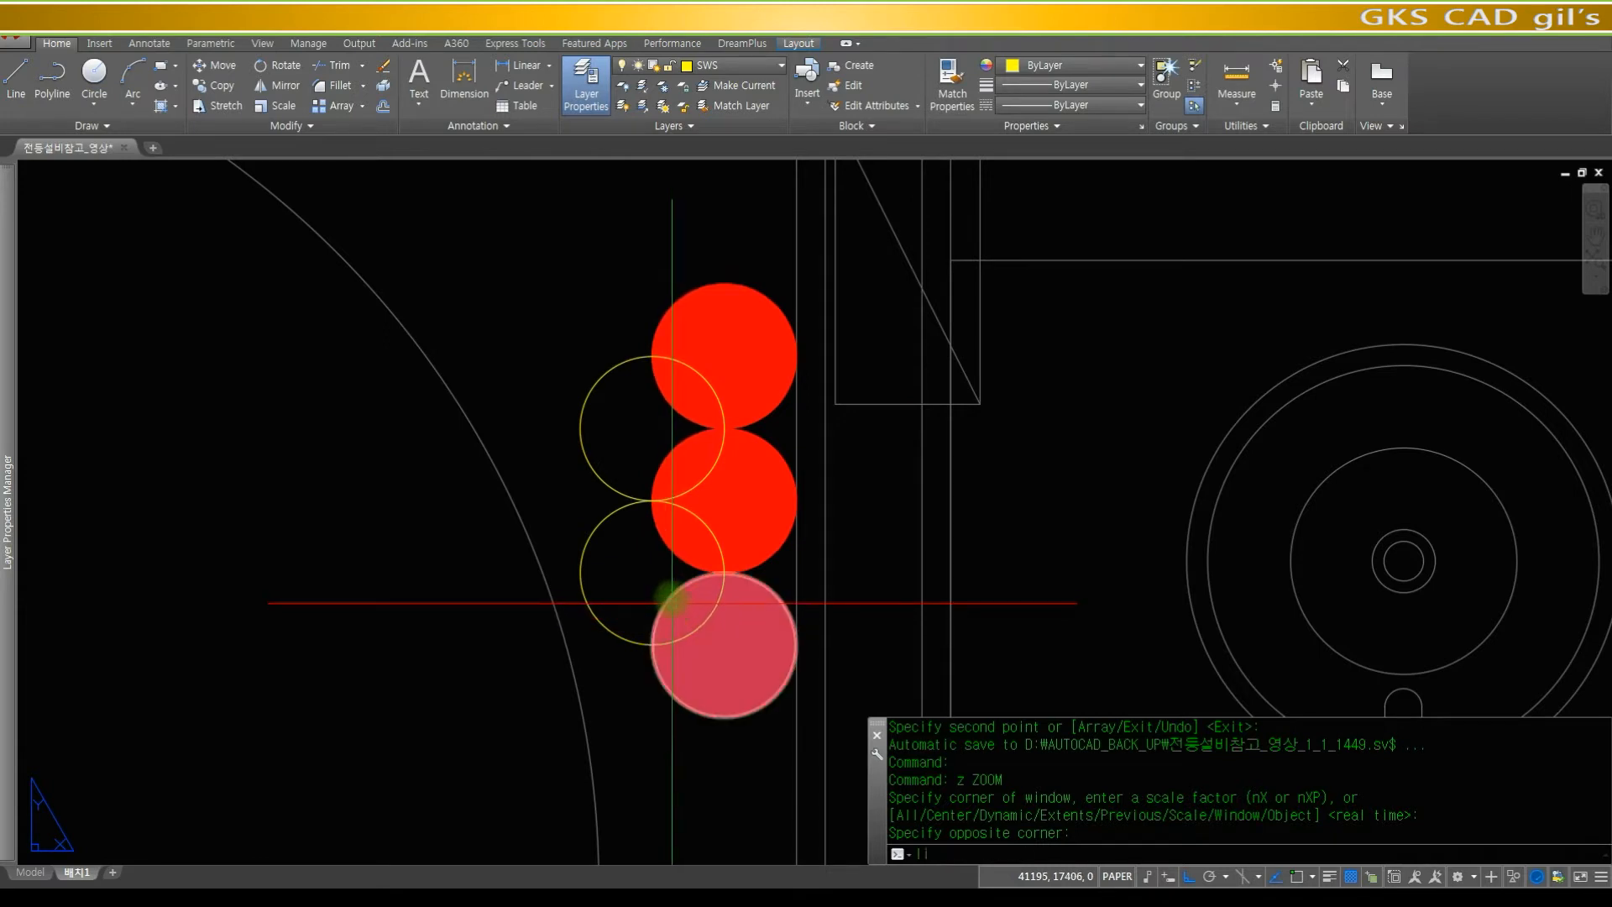
type("l")
key("space")
type("qua")
key("space")
left_click(652, 357)
left_click(661, 790)
key("space")
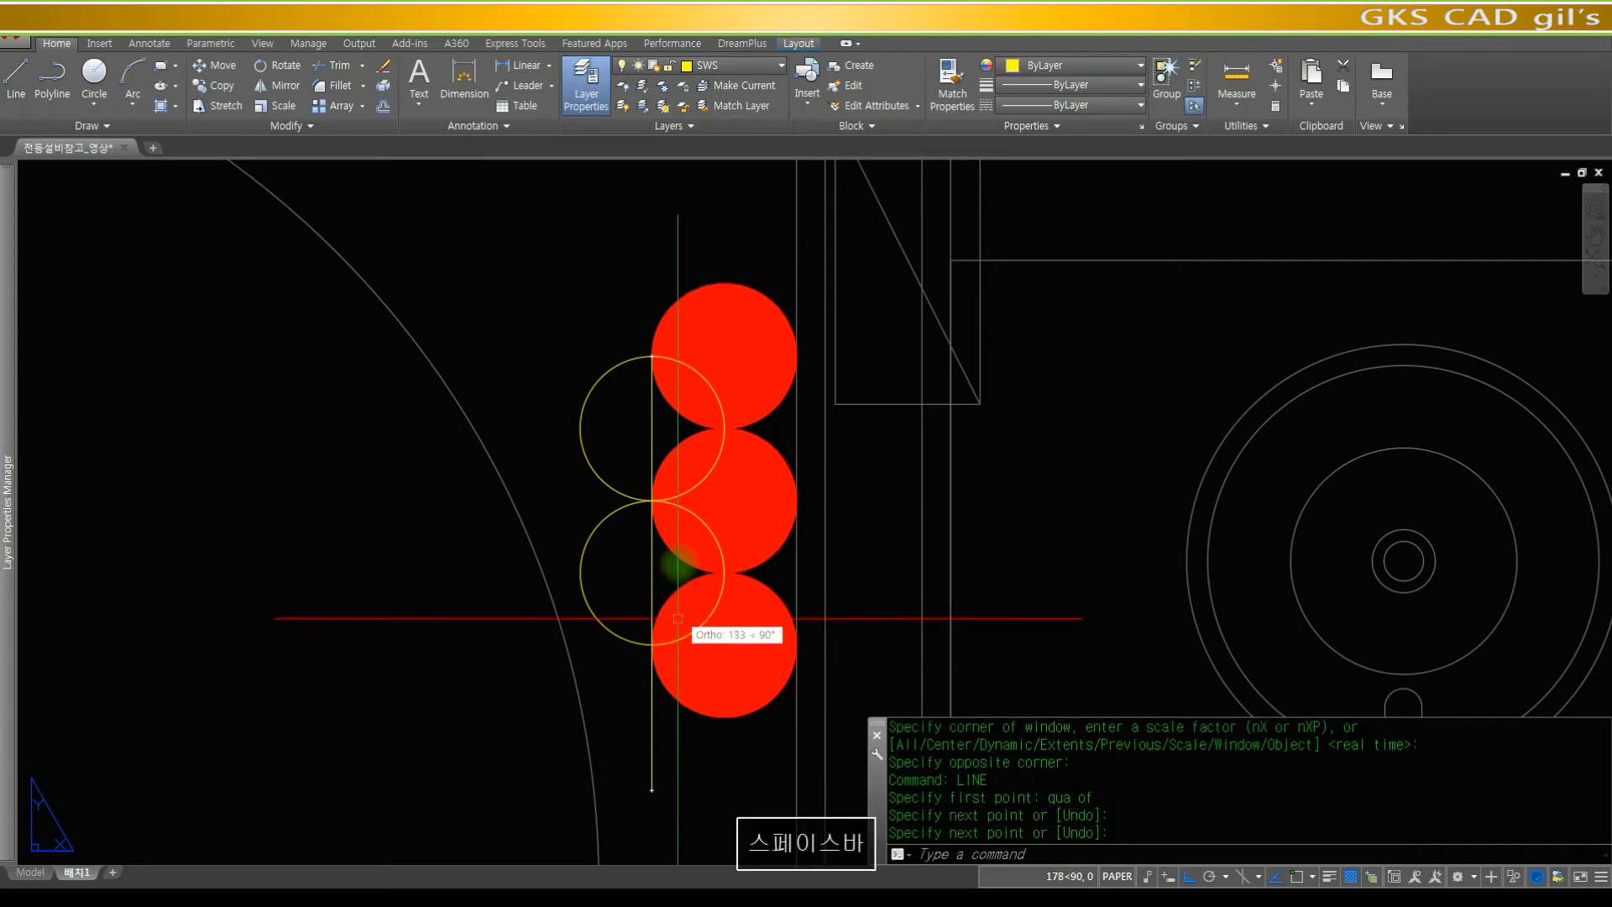
- Trim away the right halves of both yellow circles, using the vertical line as the cutting edge
type("trim")
key("space")
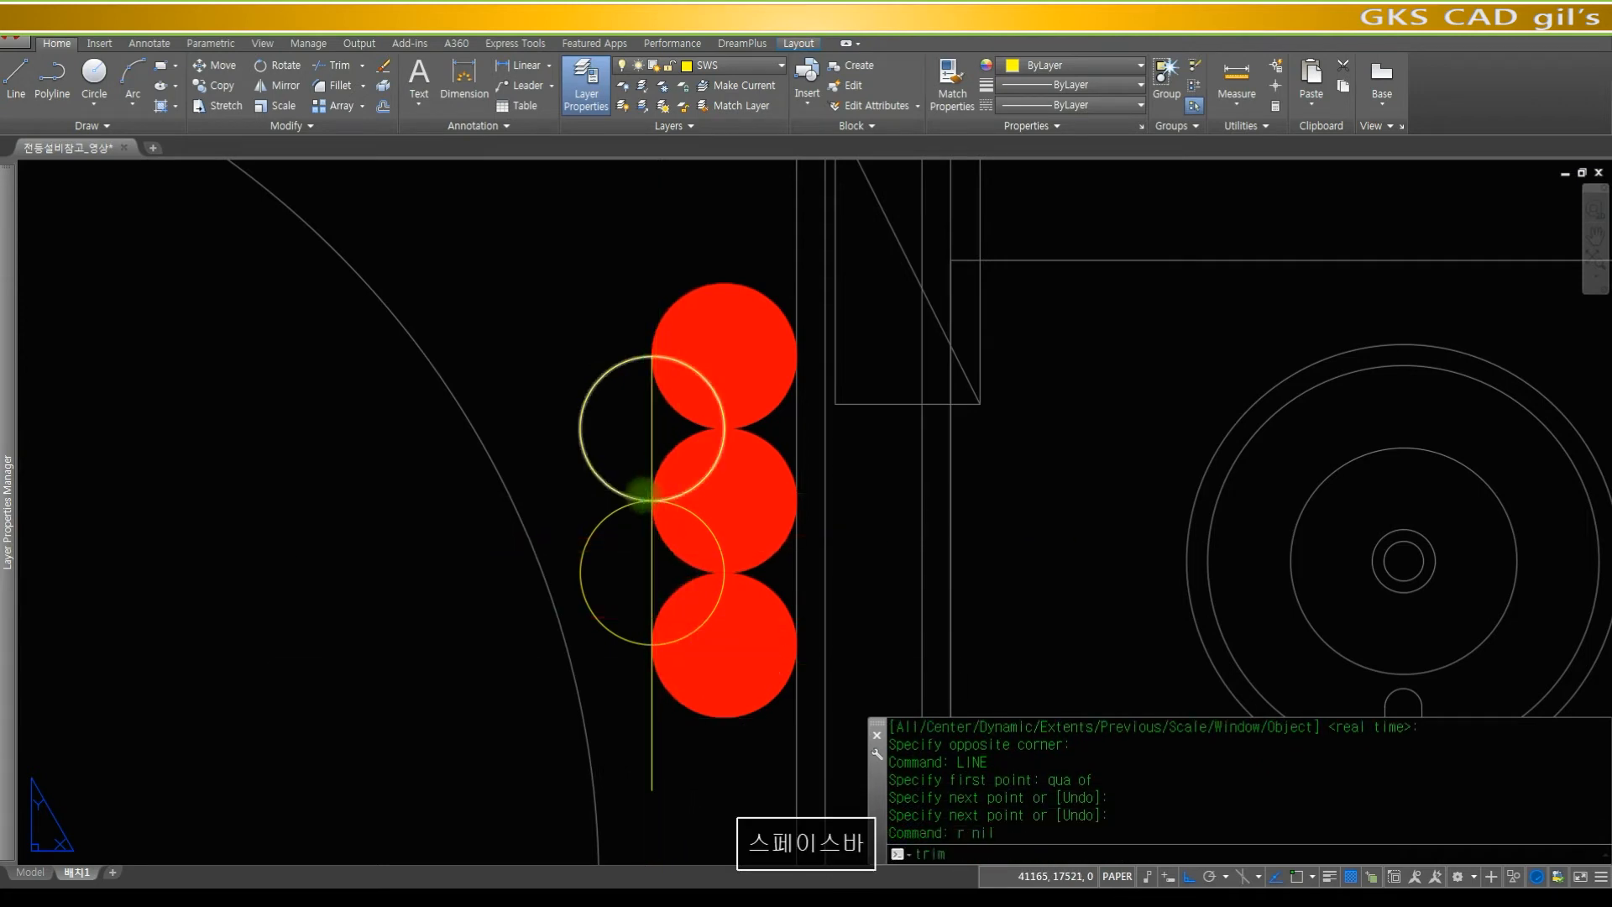
left_click(651, 529)
key("space")
left_click(667, 512)
left_click(679, 509)
key("space")
- Erase the vertical cutting line beside the switch dots
type("e")
key("space")
left_click(651, 416)
key("space")
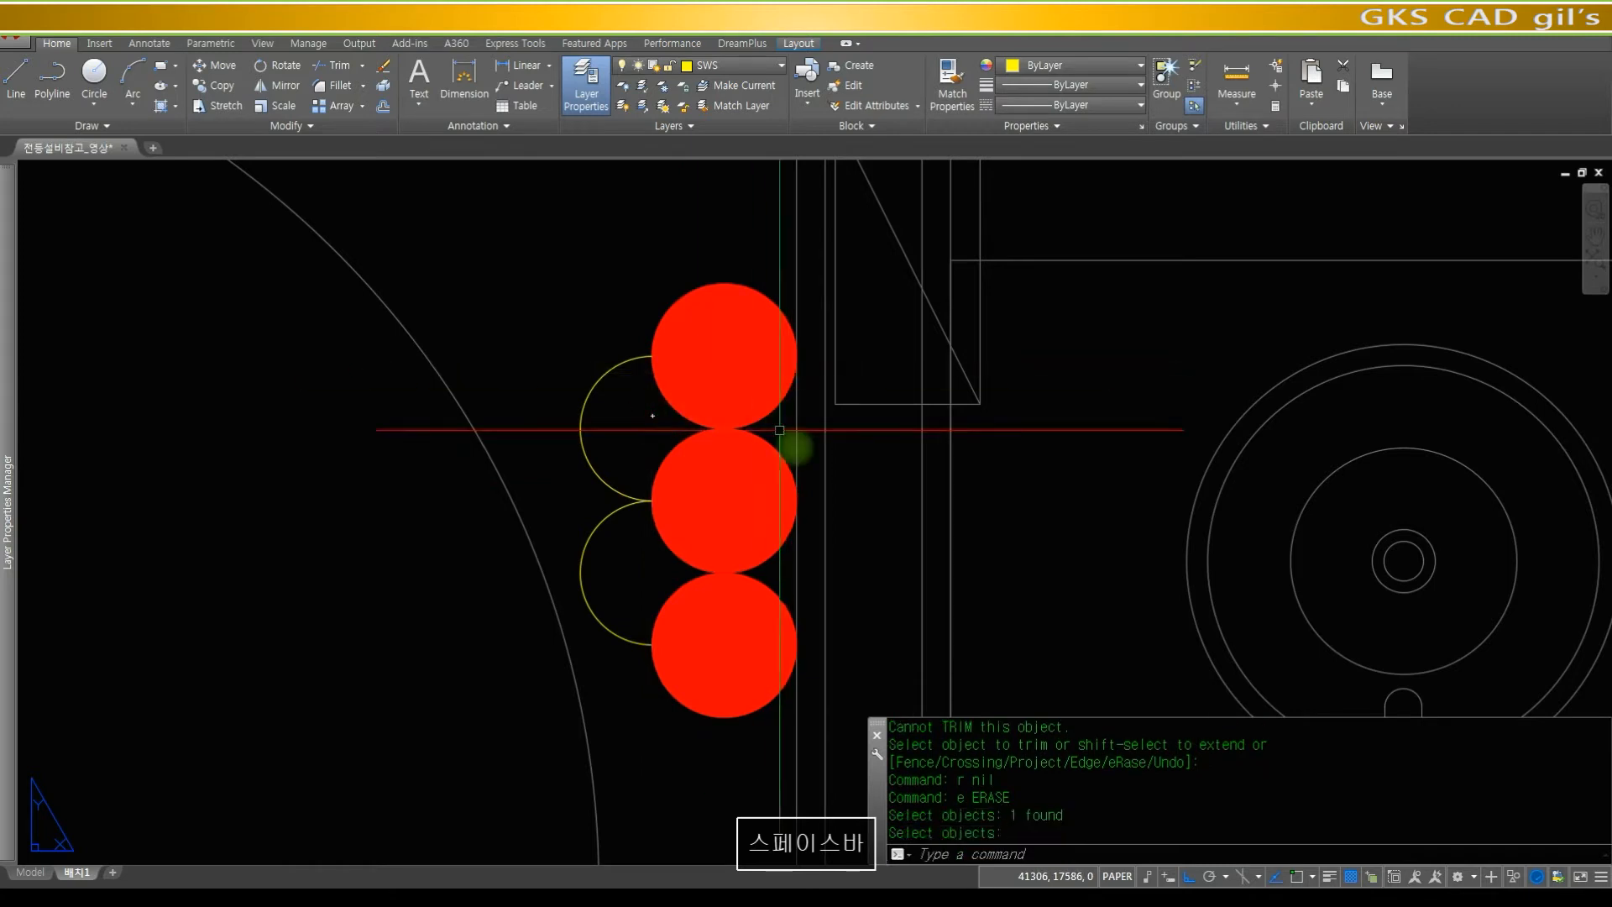
- Mirror the three-dot switch symbol with its arcs about a vertical axis between the two restrooms, keeping the original
type("z")
scroll(886, 434, "down", 5)
middle_click_drag(874, 432, 593, 427)
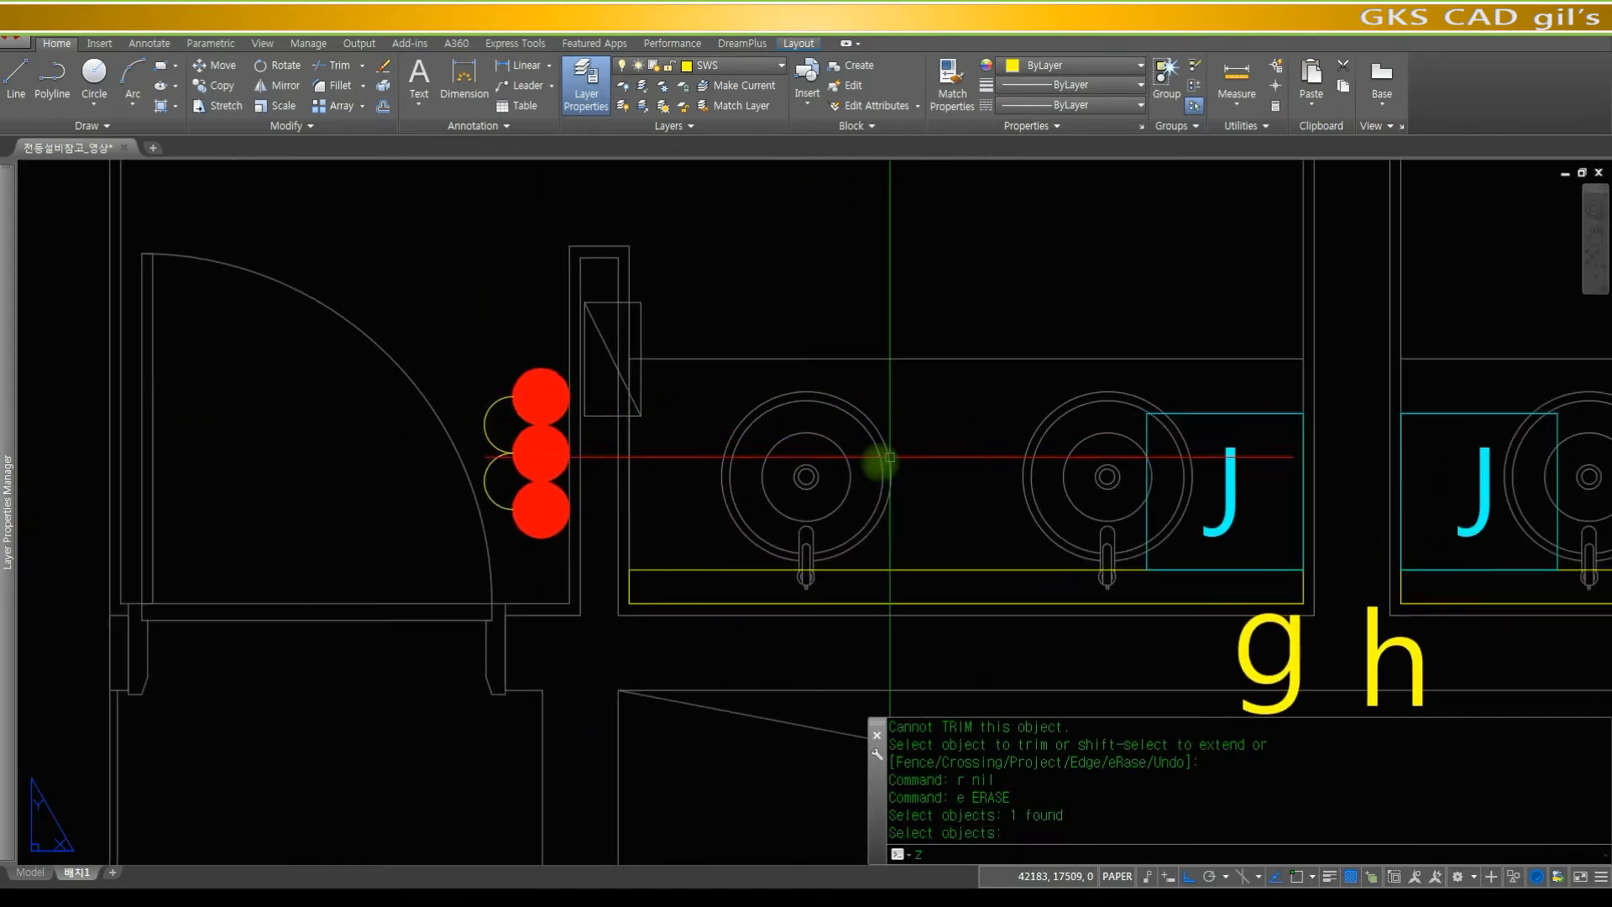
scroll(559, 504, "down", 2)
key("Escape")
left_click(561, 438)
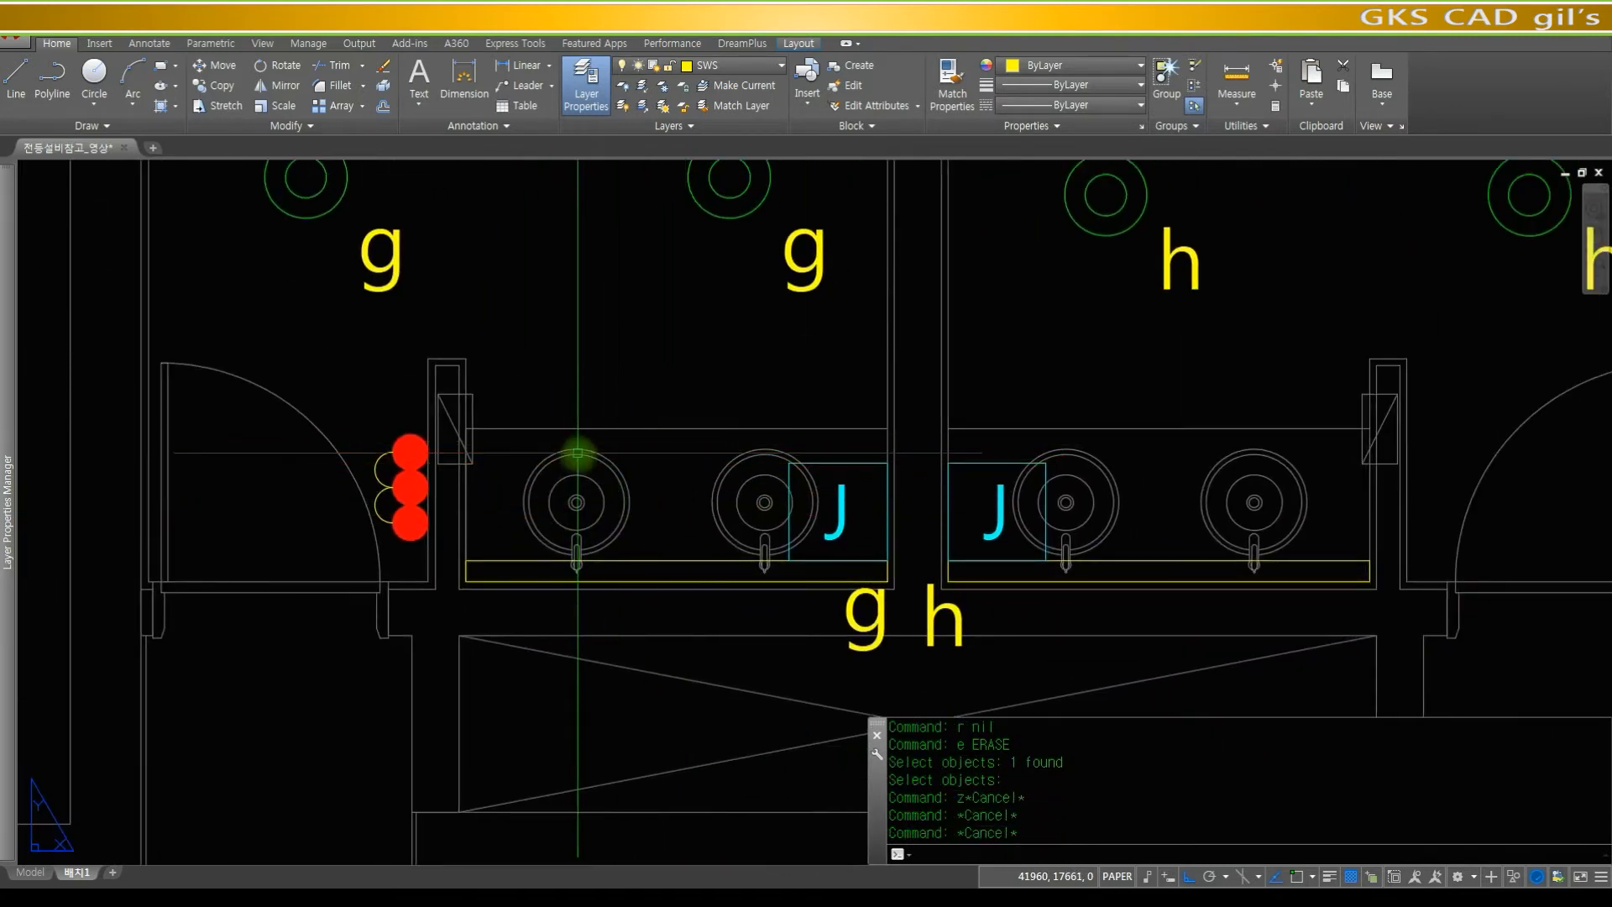
type("rror")
key("space")
type("w")
key("space")
left_click(346, 428)
left_click(444, 564)
key("space")
left_click(865, 401)
left_click(865, 545)
key("space")
- Move the mirrored switch symbol horizontally from its top dot's left quadrant to perpendicular on the wall beside the right restroom's door
type("z")
key("space")
left_click(1075, 290)
left_click(1541, 628)
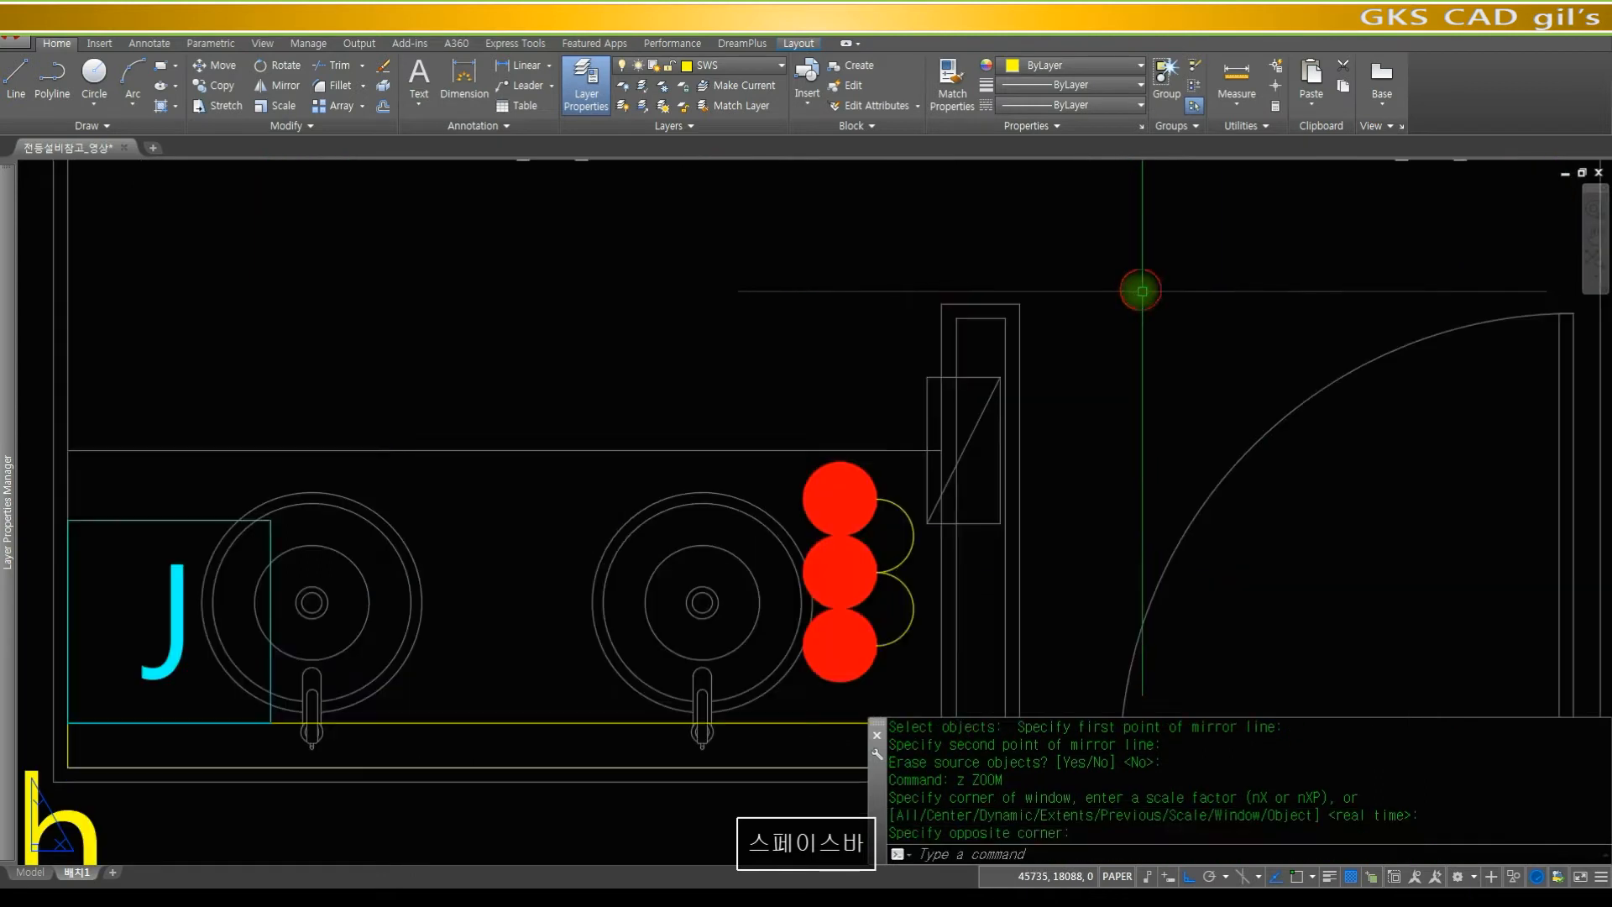
key("m")
key("space")
key("w")
key("space")
left_click(767, 433)
left_click(966, 695)
key("space")
left_click(801, 497)
type("pwer")
key("space")
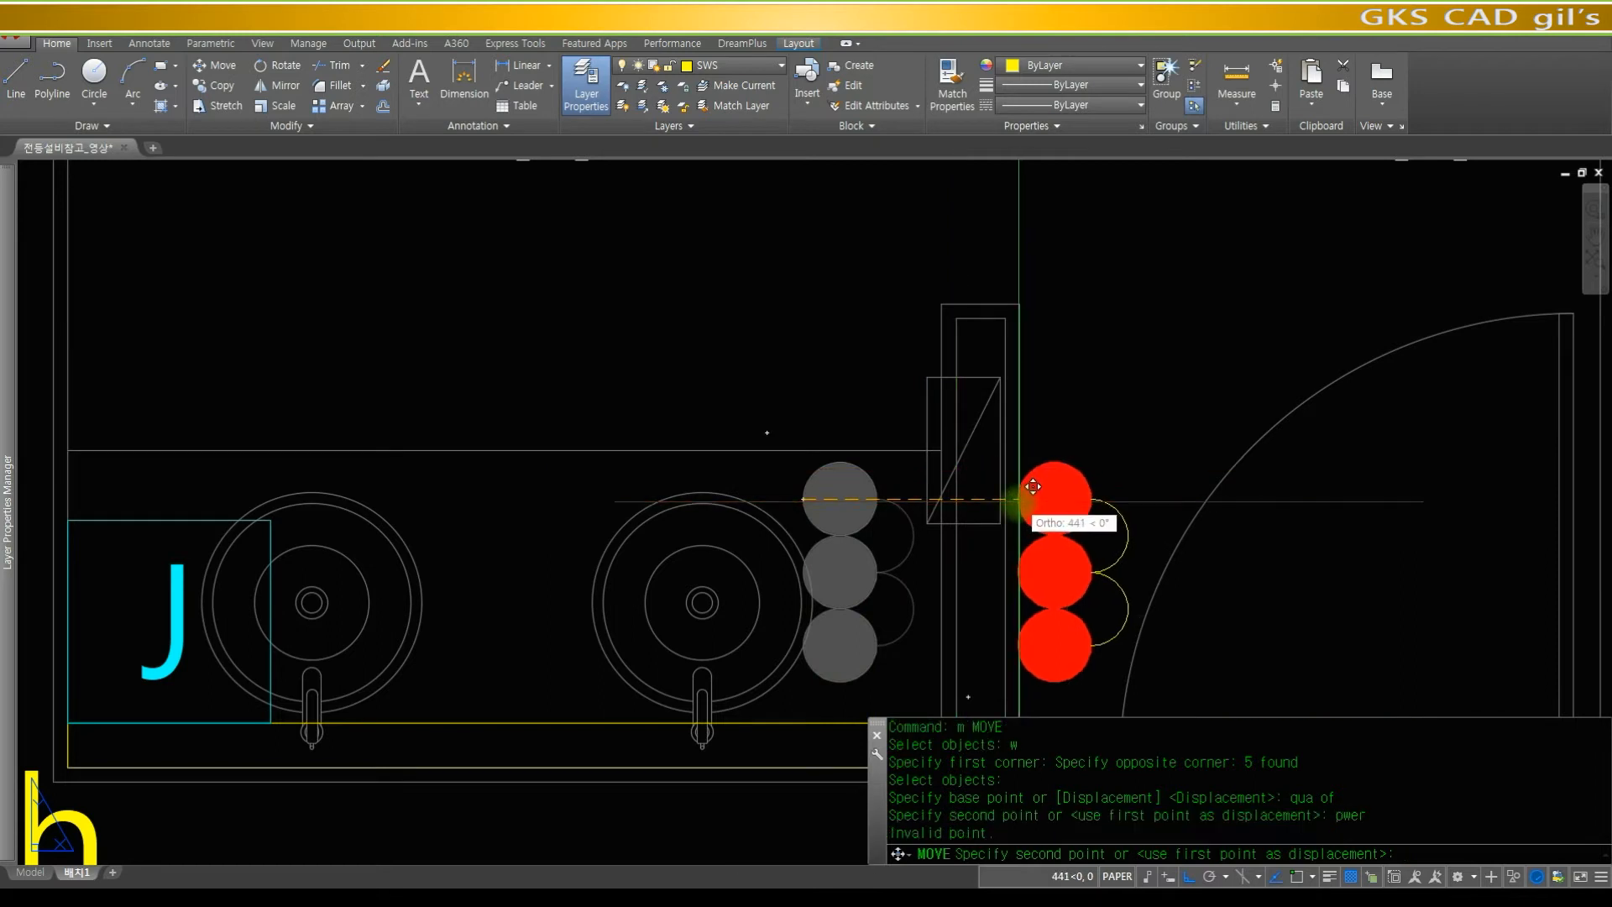
type("pwer")
key("space")
type("per")
key("space")
left_click(1036, 478)
- Examine the building core's lighting plan, from the elevator hall to both restrooms and the corridor below
type("z")
key("space")
key("space")
left_click_drag(875, 273, 827, 747)
left_click_drag(802, 256, 831, 538)
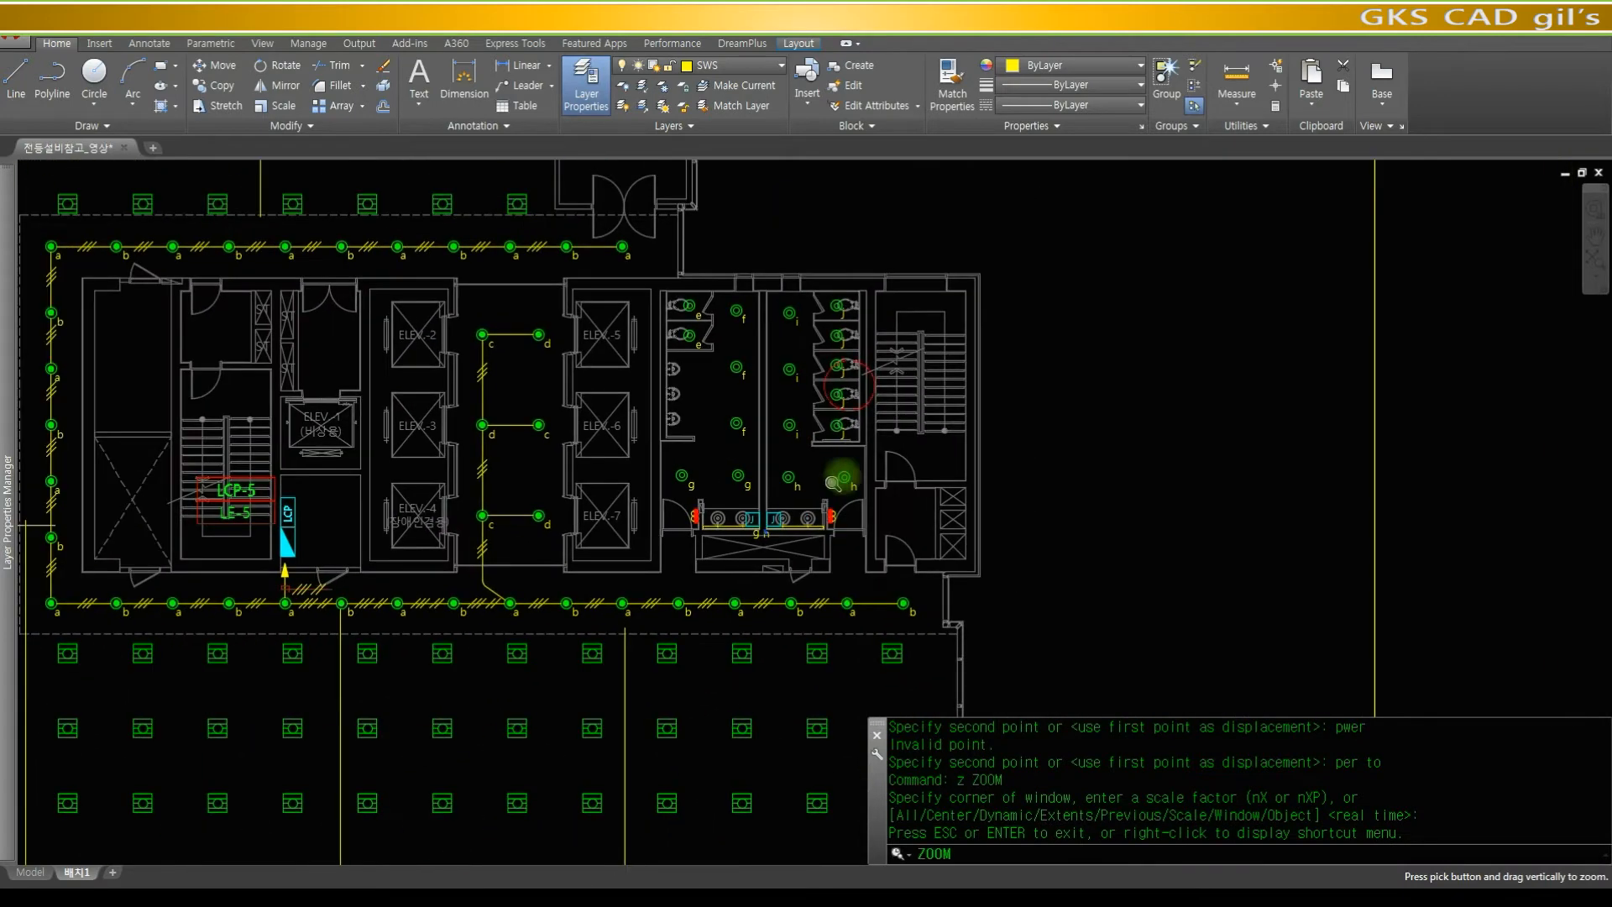
key("space")
key("space")
left_click(615, 283)
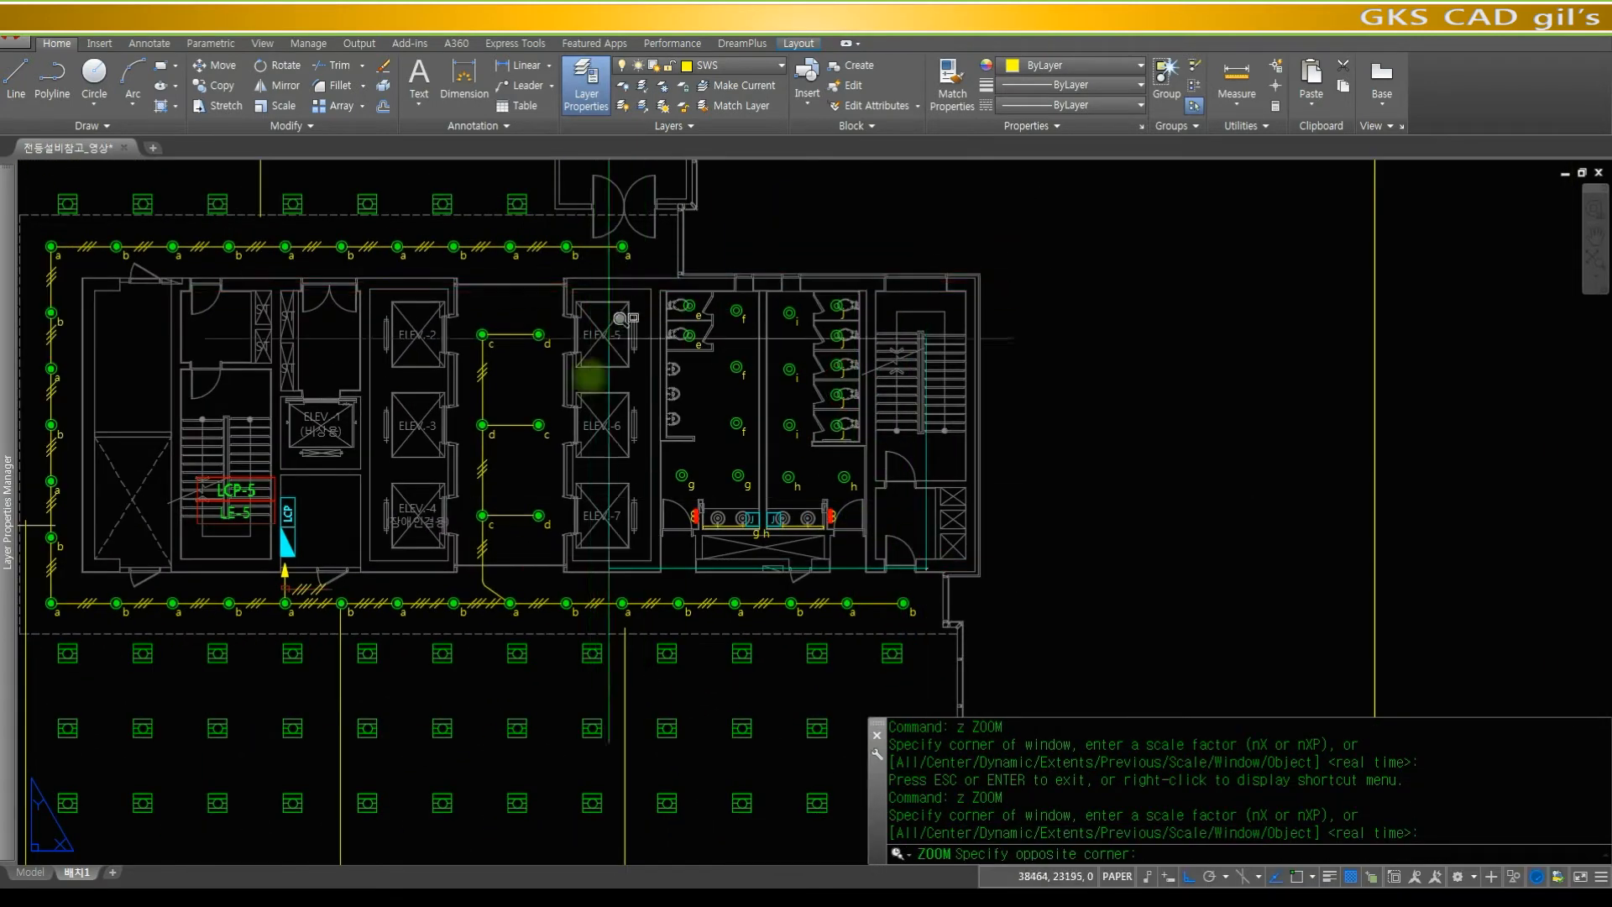
left_click(489, 607)
key("space")
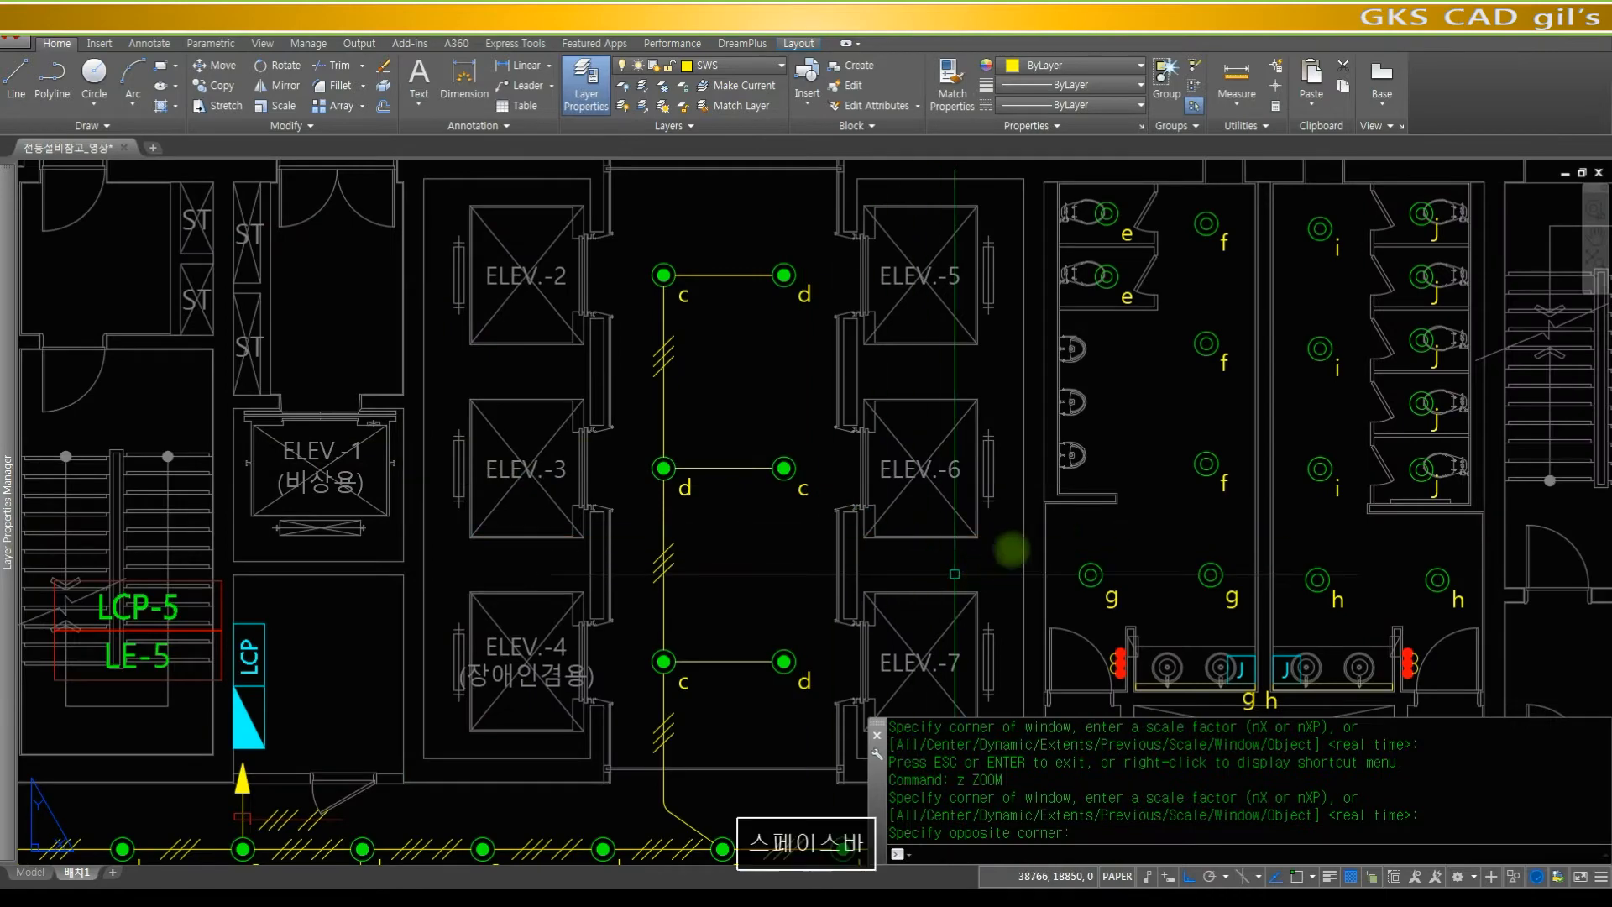
left_click_drag(987, 604, 989, 708)
key("space")
key("space")
left_click(1108, 641)
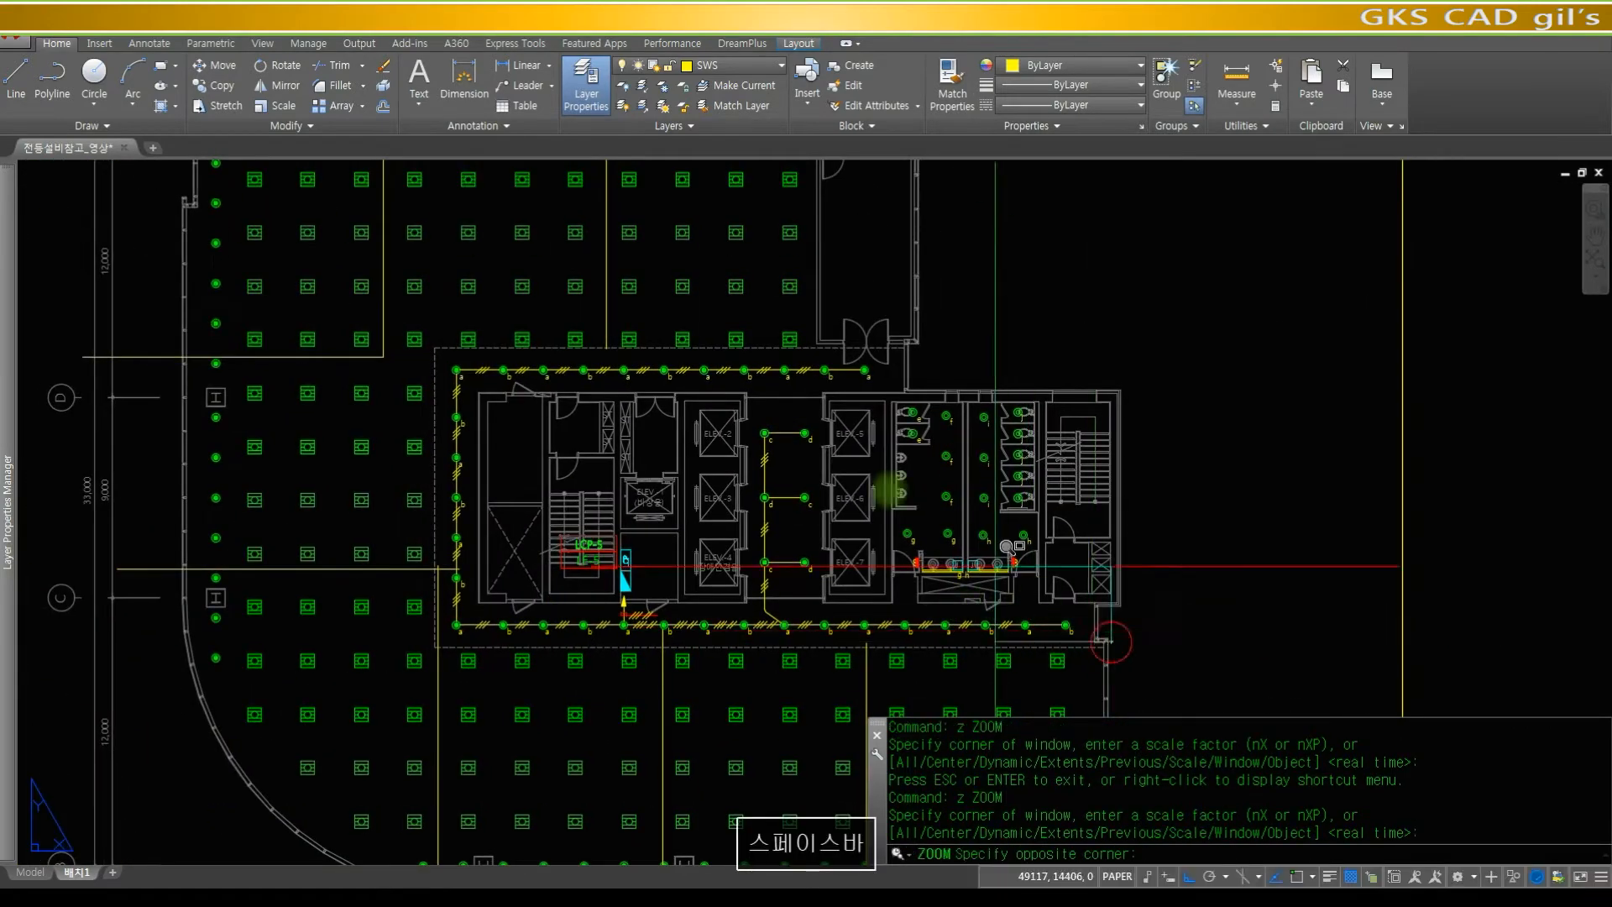
left_click(532, 347)
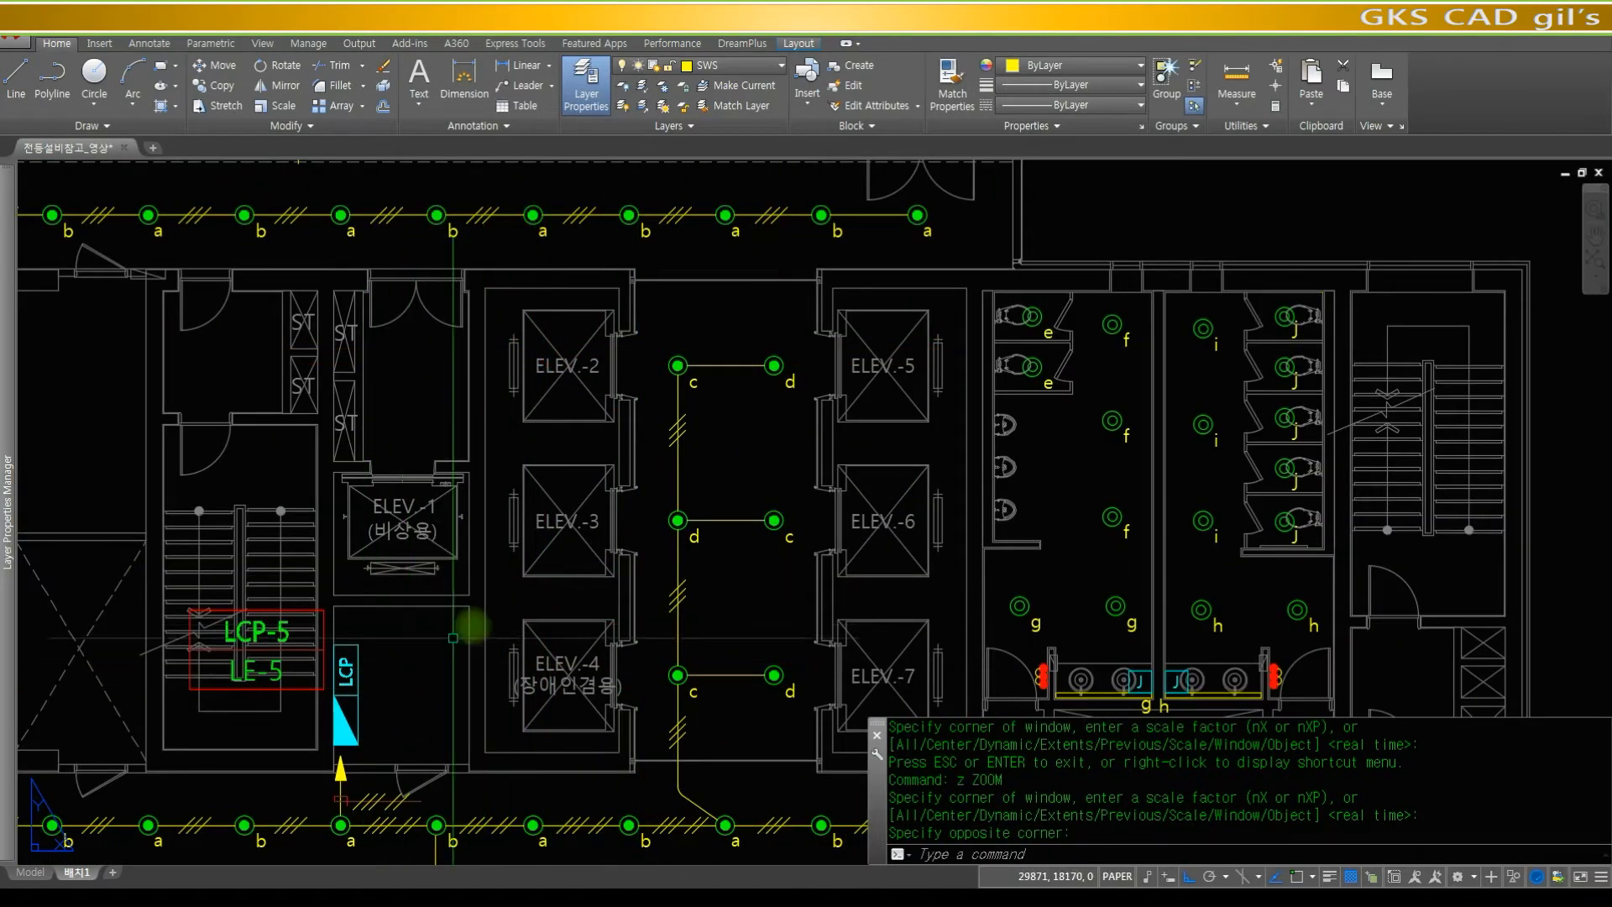
- Draw a CT2 circuit run from the left restroom's left g light down to the corridor, ending in an arrow pointing left
middle_click_drag(590, 599, 303, 398)
middle_click_drag(719, 461, 737, 456)
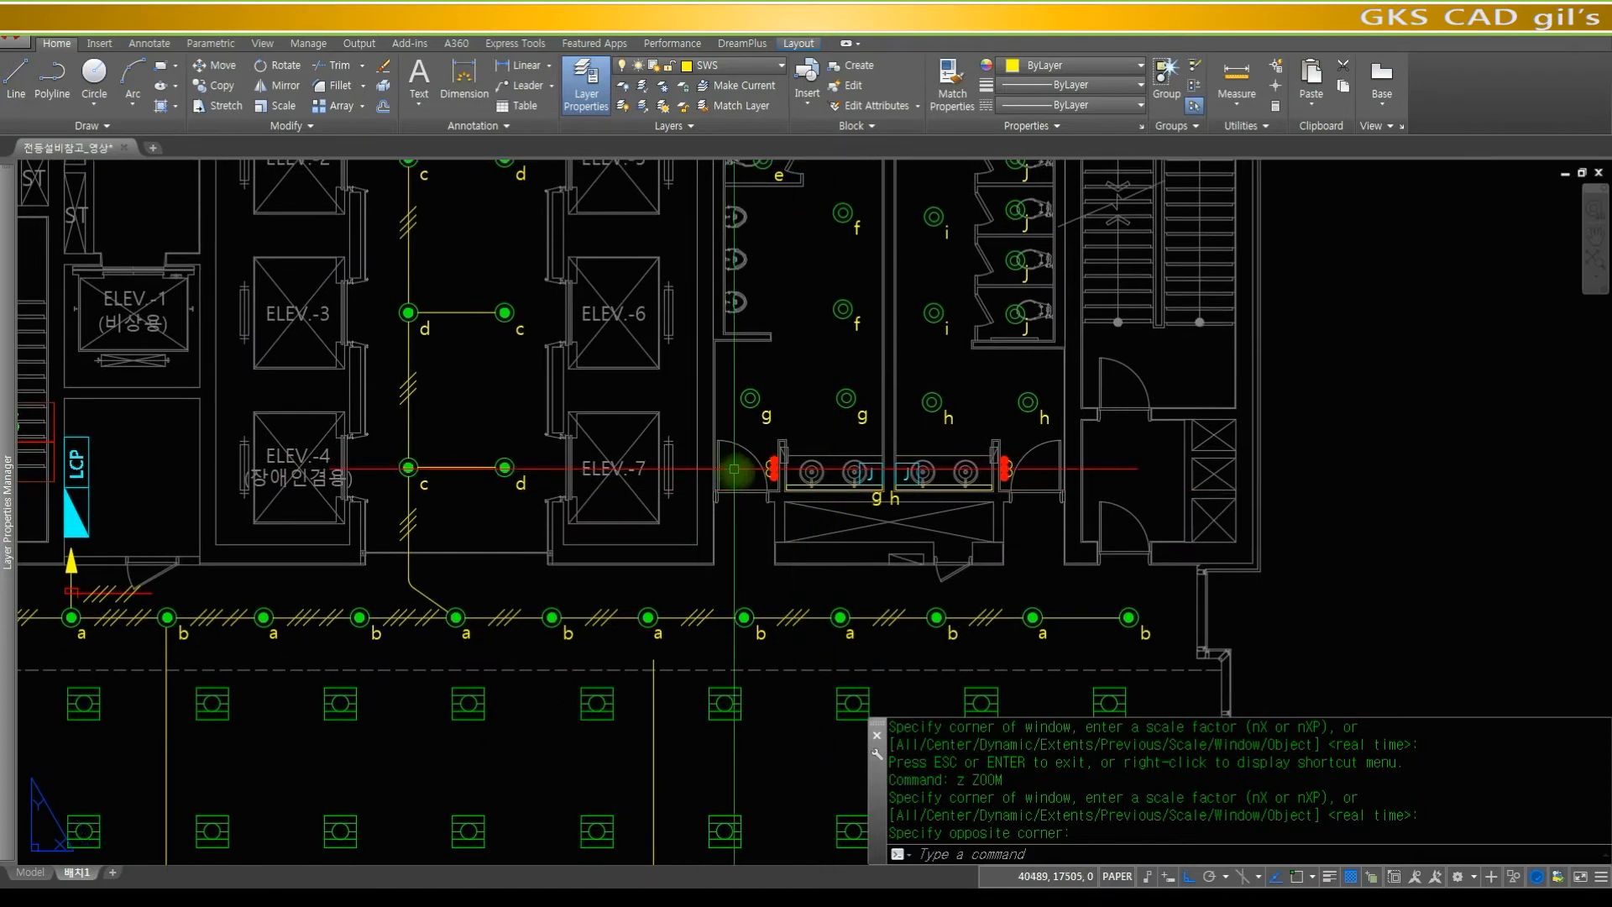
type("ct2")
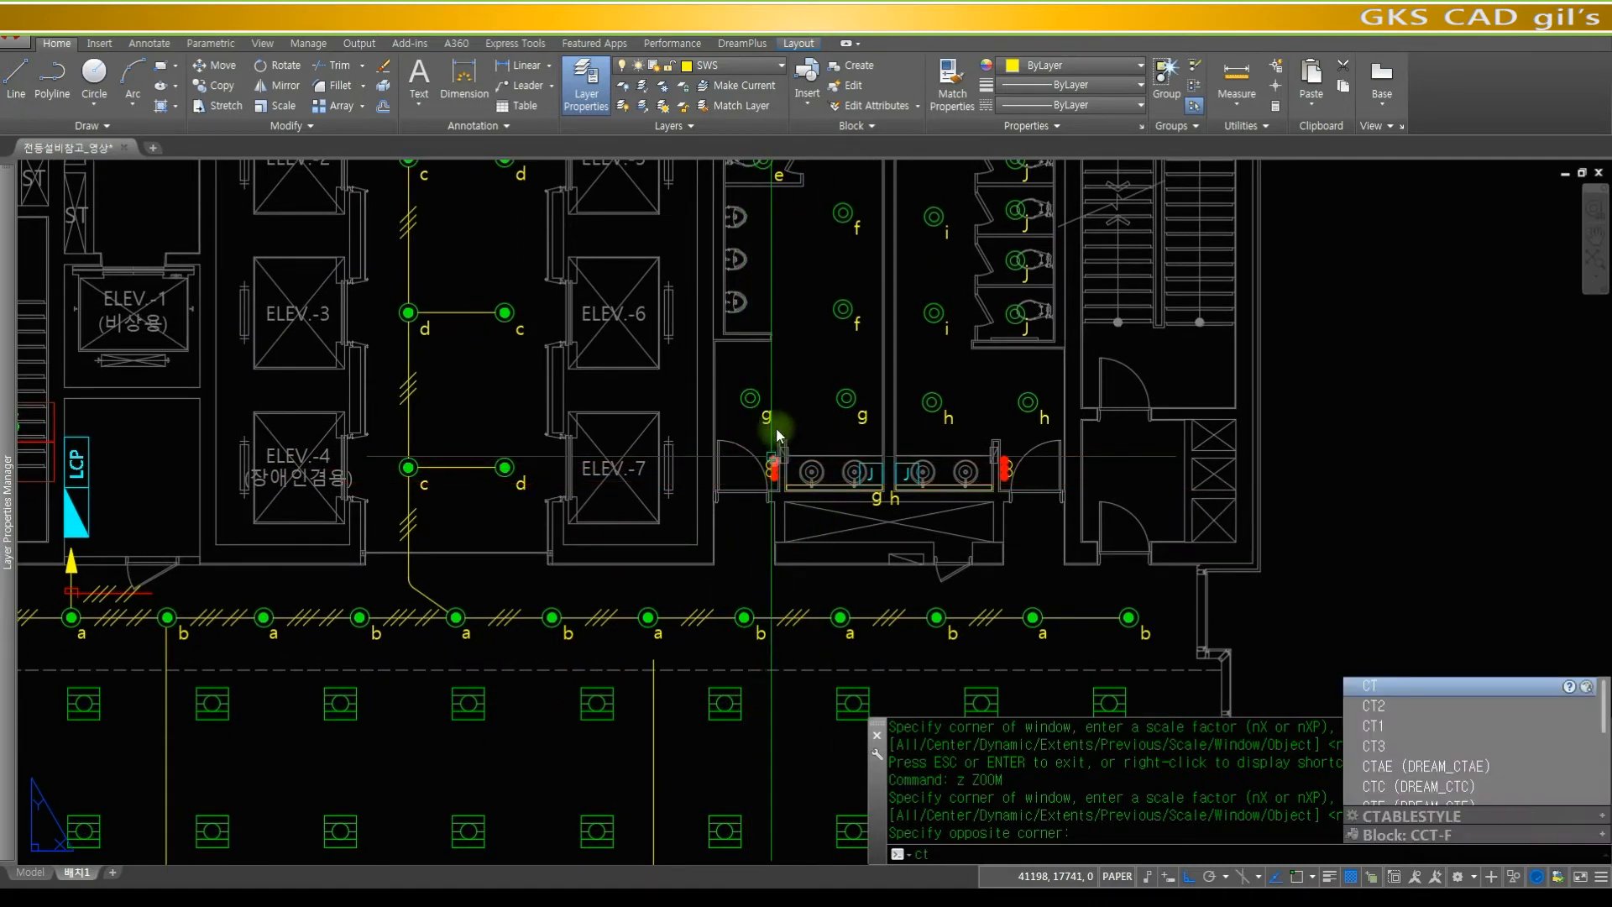
key("space")
left_click(750, 403)
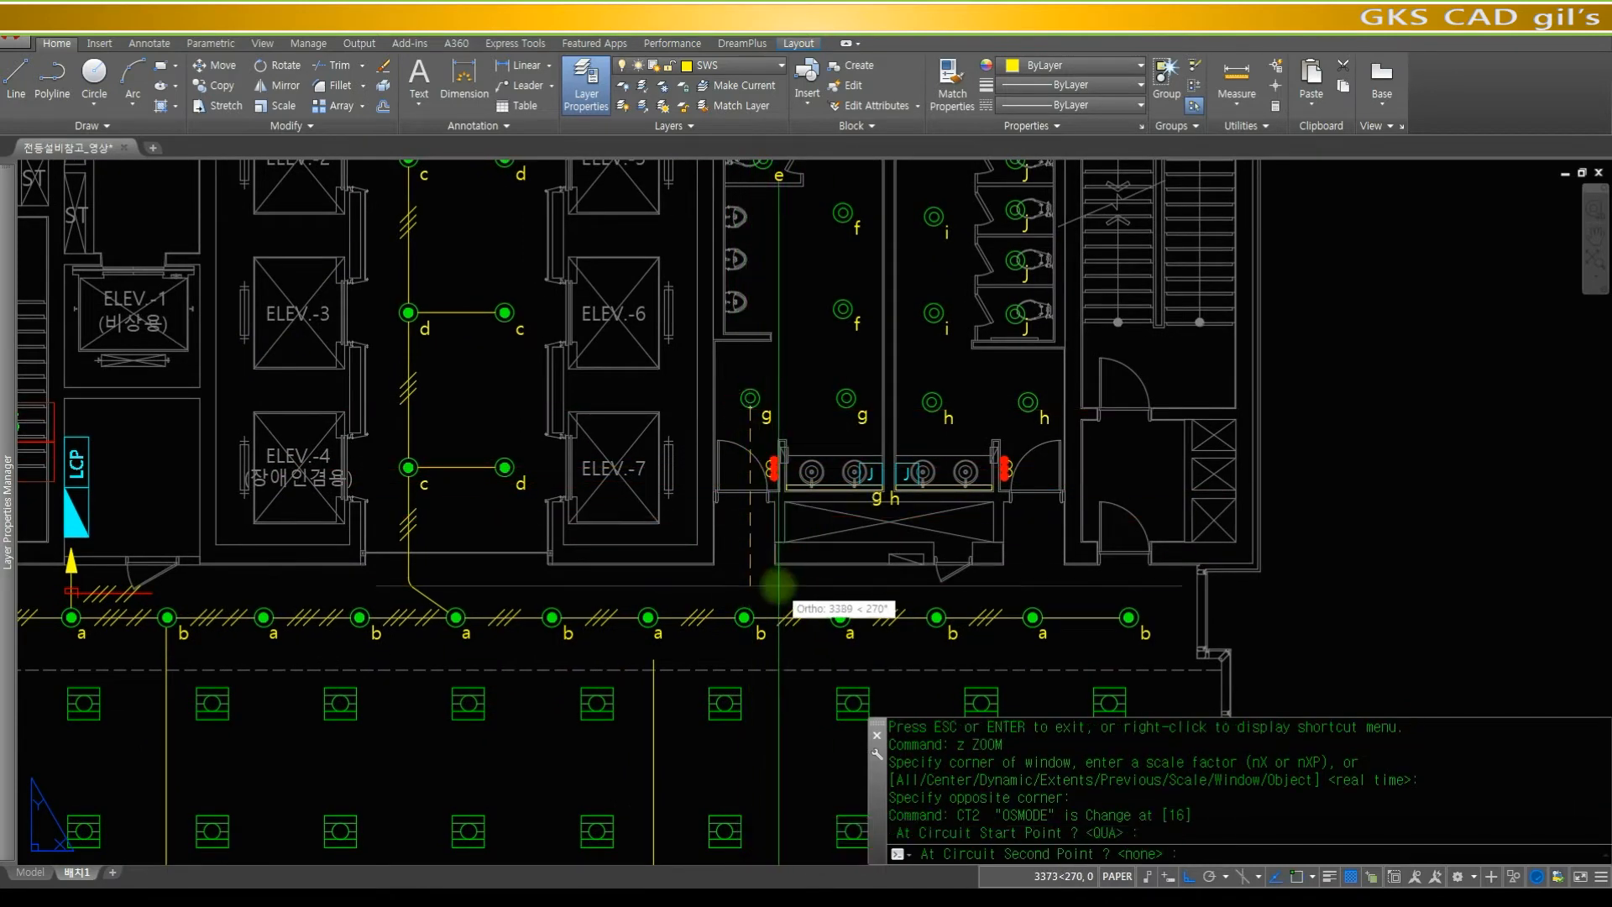
left_click(750, 577)
left_click(600, 578)
- Examine the arrangement of the labelled lights throughout both restrooms
type("z")
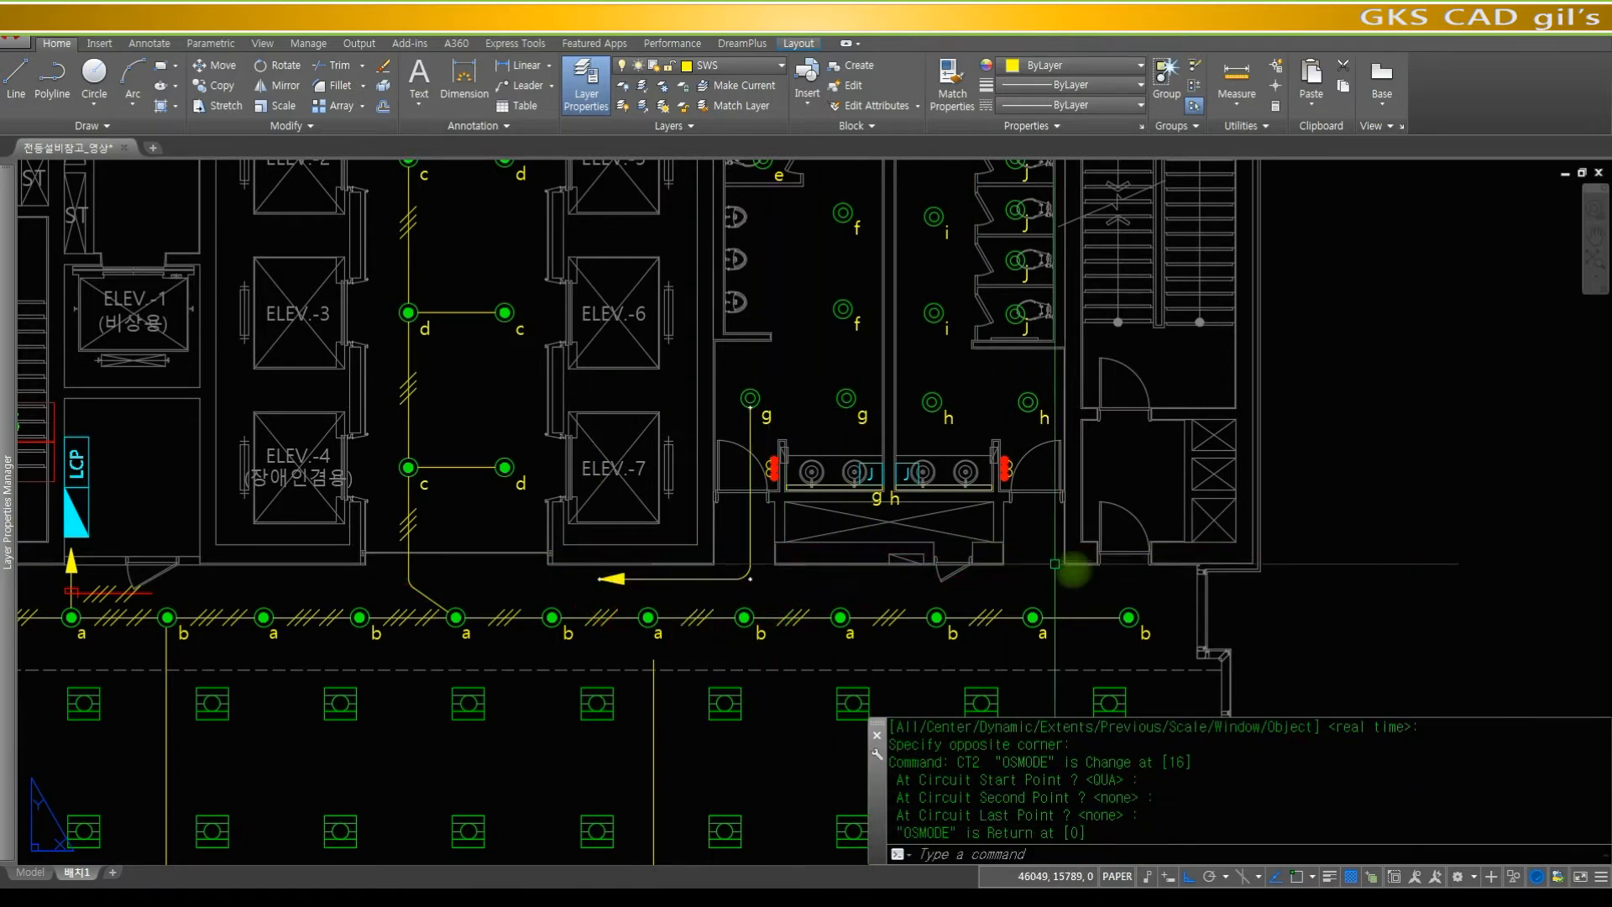
key("space")
left_click(1167, 589)
left_click(576, 288)
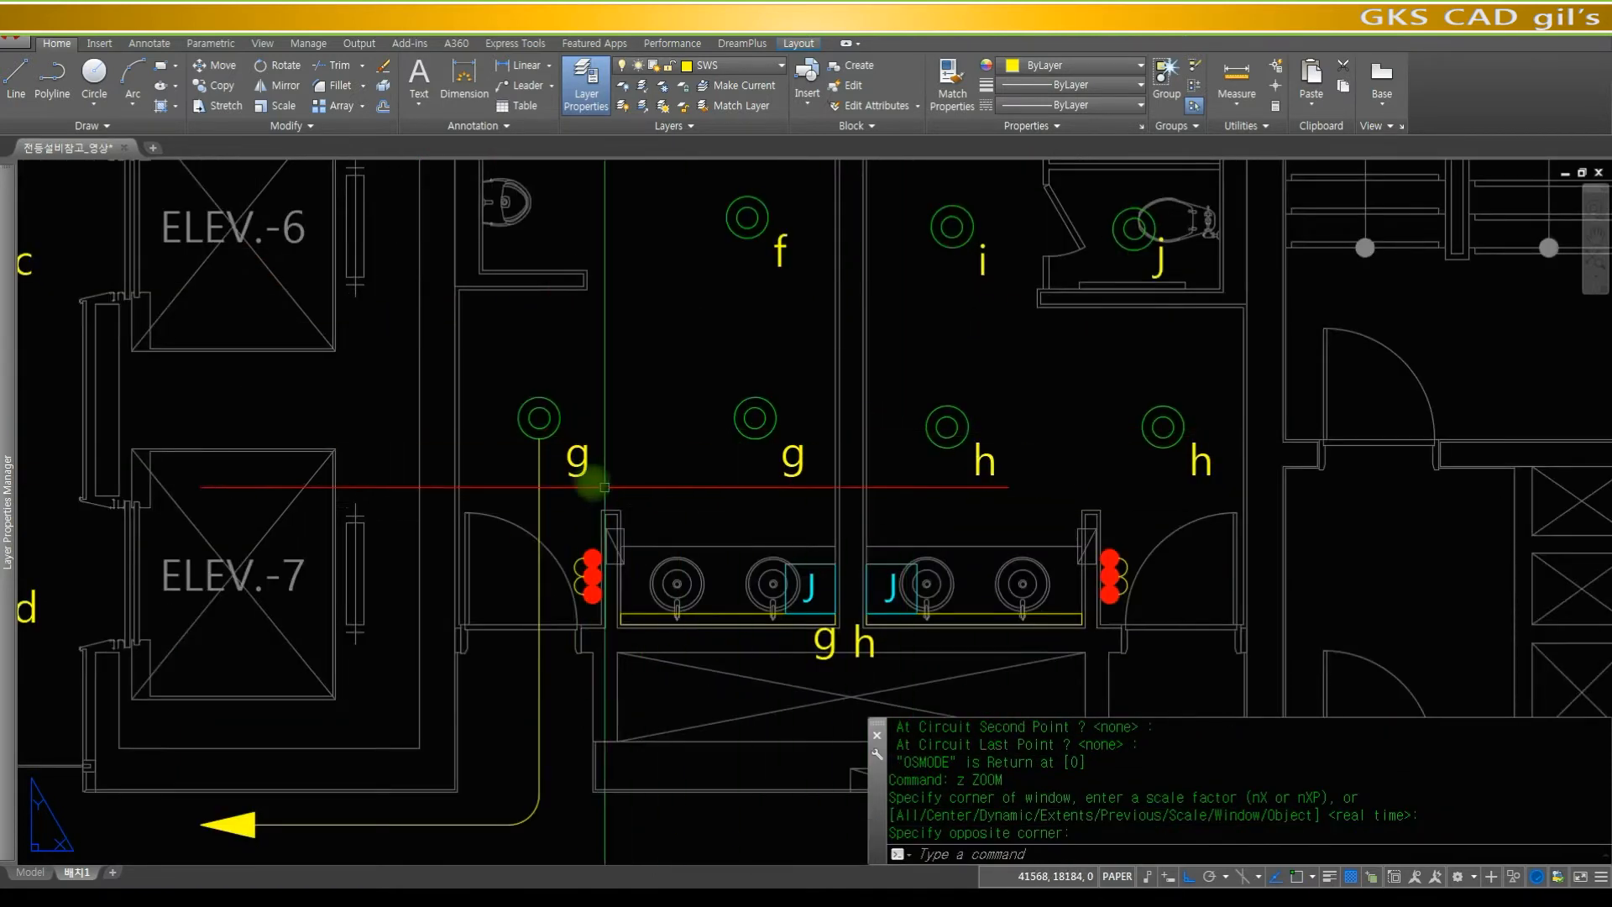
type("z")
key("space")
key("space")
left_click_drag(774, 360, 780, 617)
key("Escape")
type("z")
key("space")
left_click(680, 220)
left_click(746, 404)
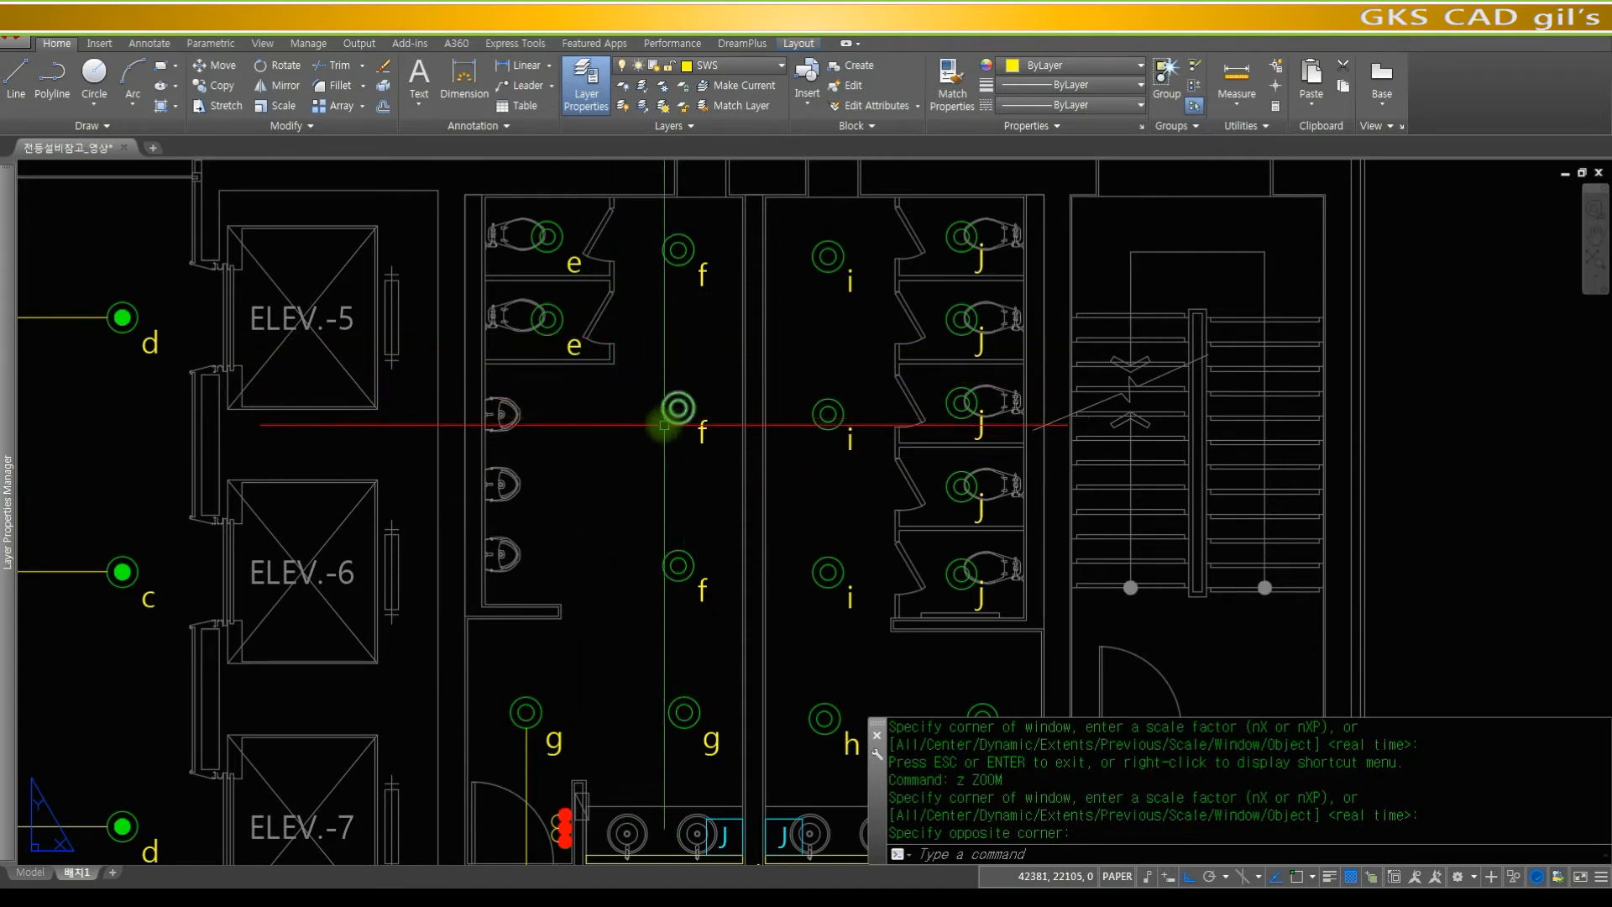
key("space")
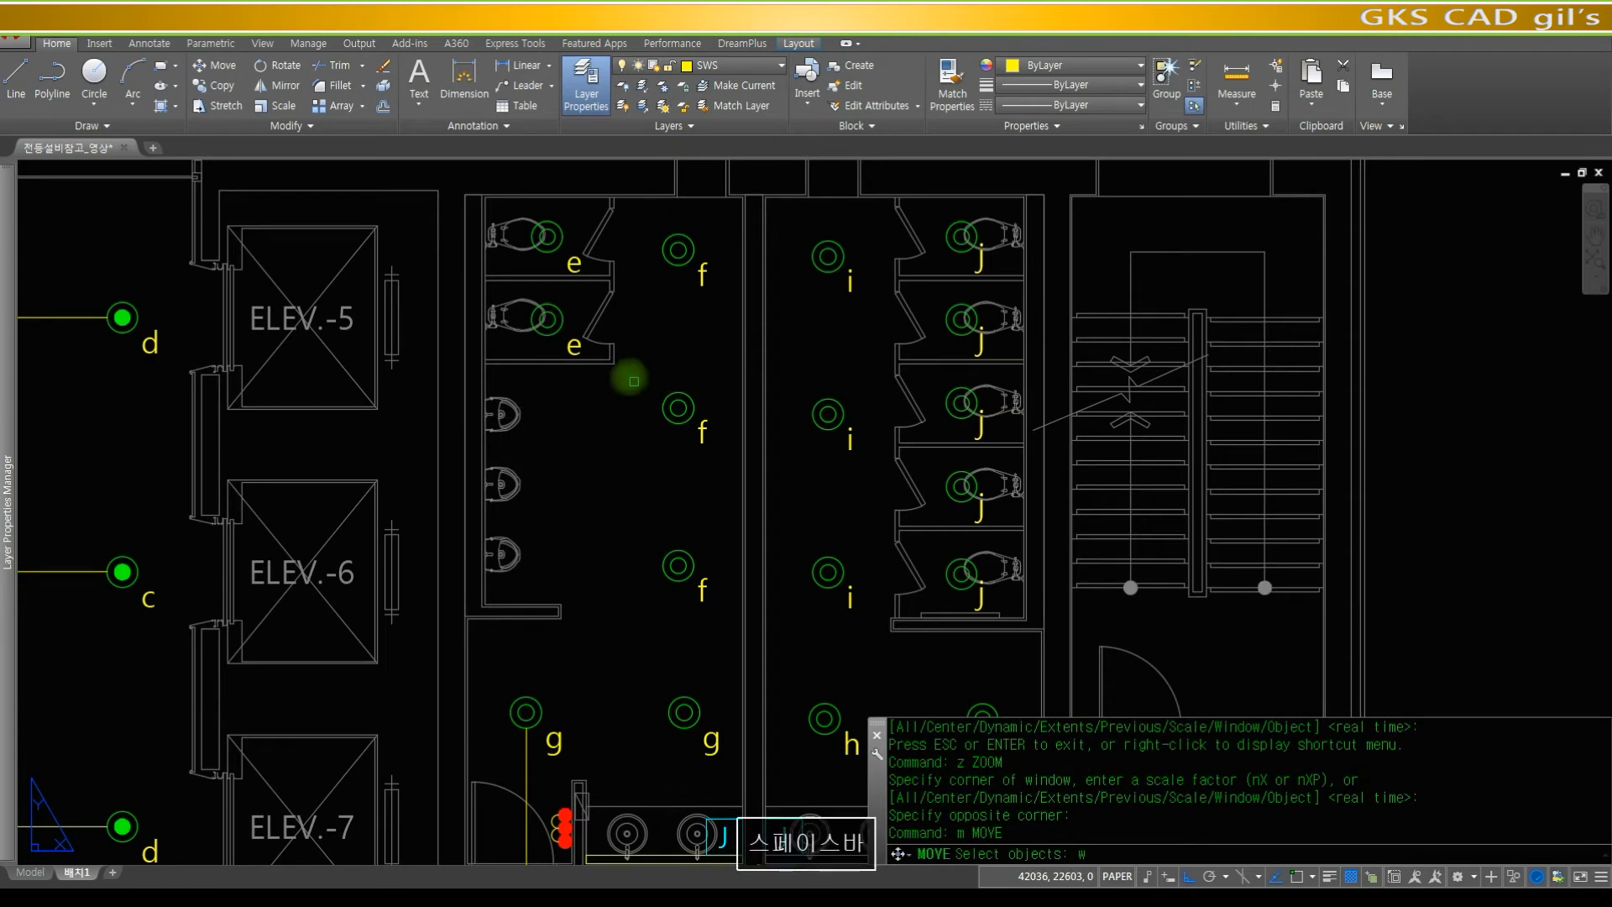
type("w")
key("space")
left_click(622, 371)
left_click(727, 636)
key("space")
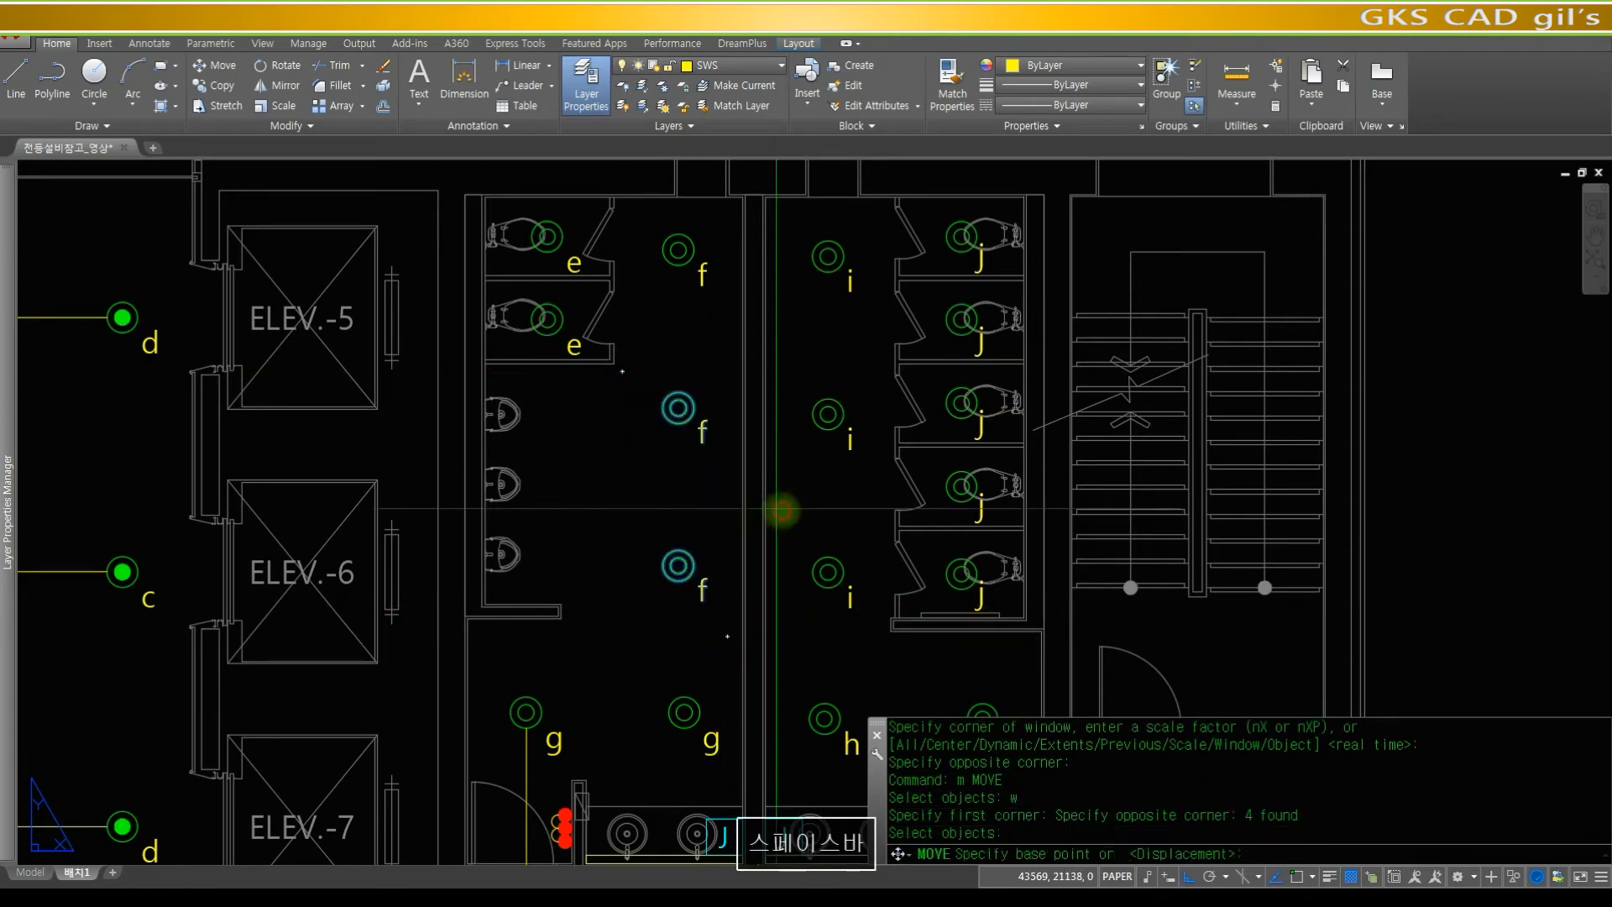
left_click(781, 510)
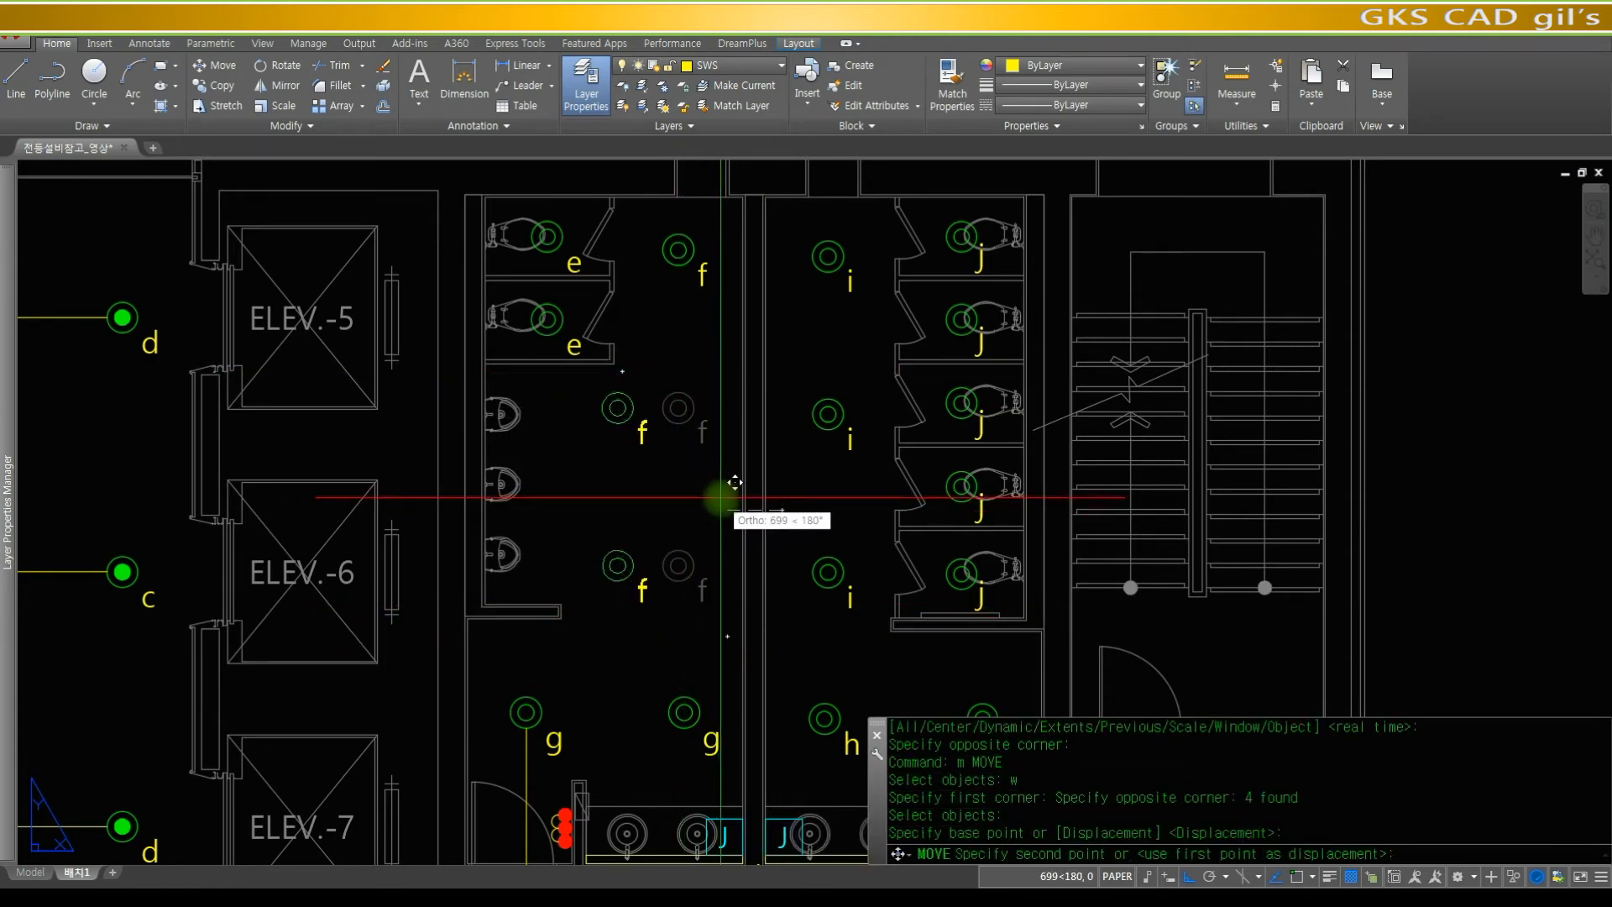
key("Escape")
- Copy the two lower f lights with their labels 1500 to the left, next to the urinals
type("C")
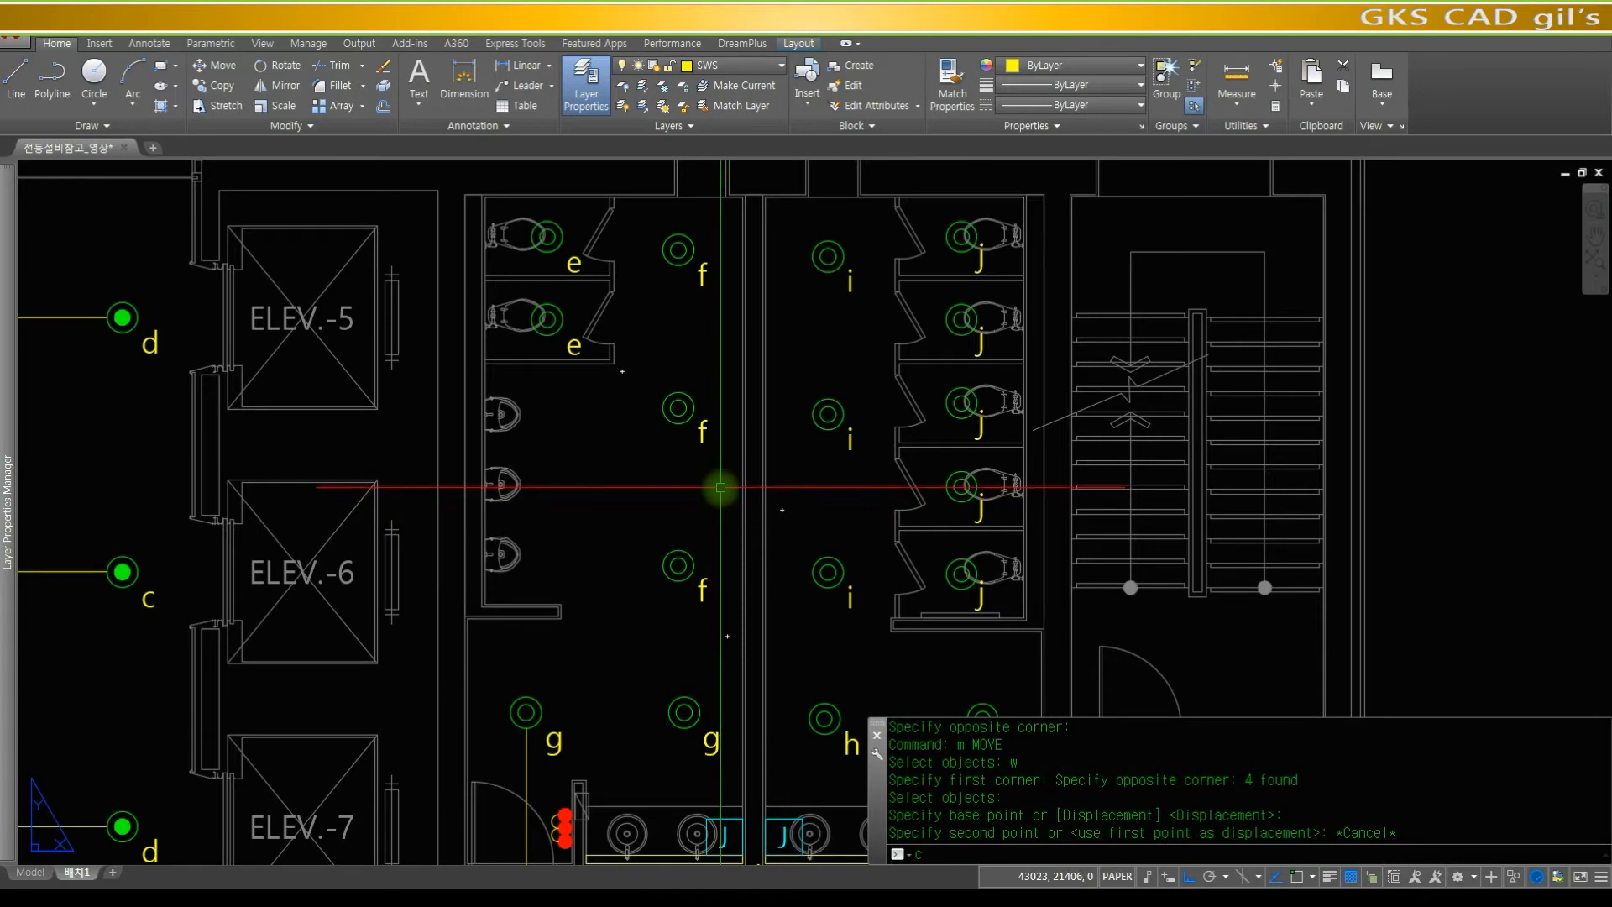
type("OP")
key("space")
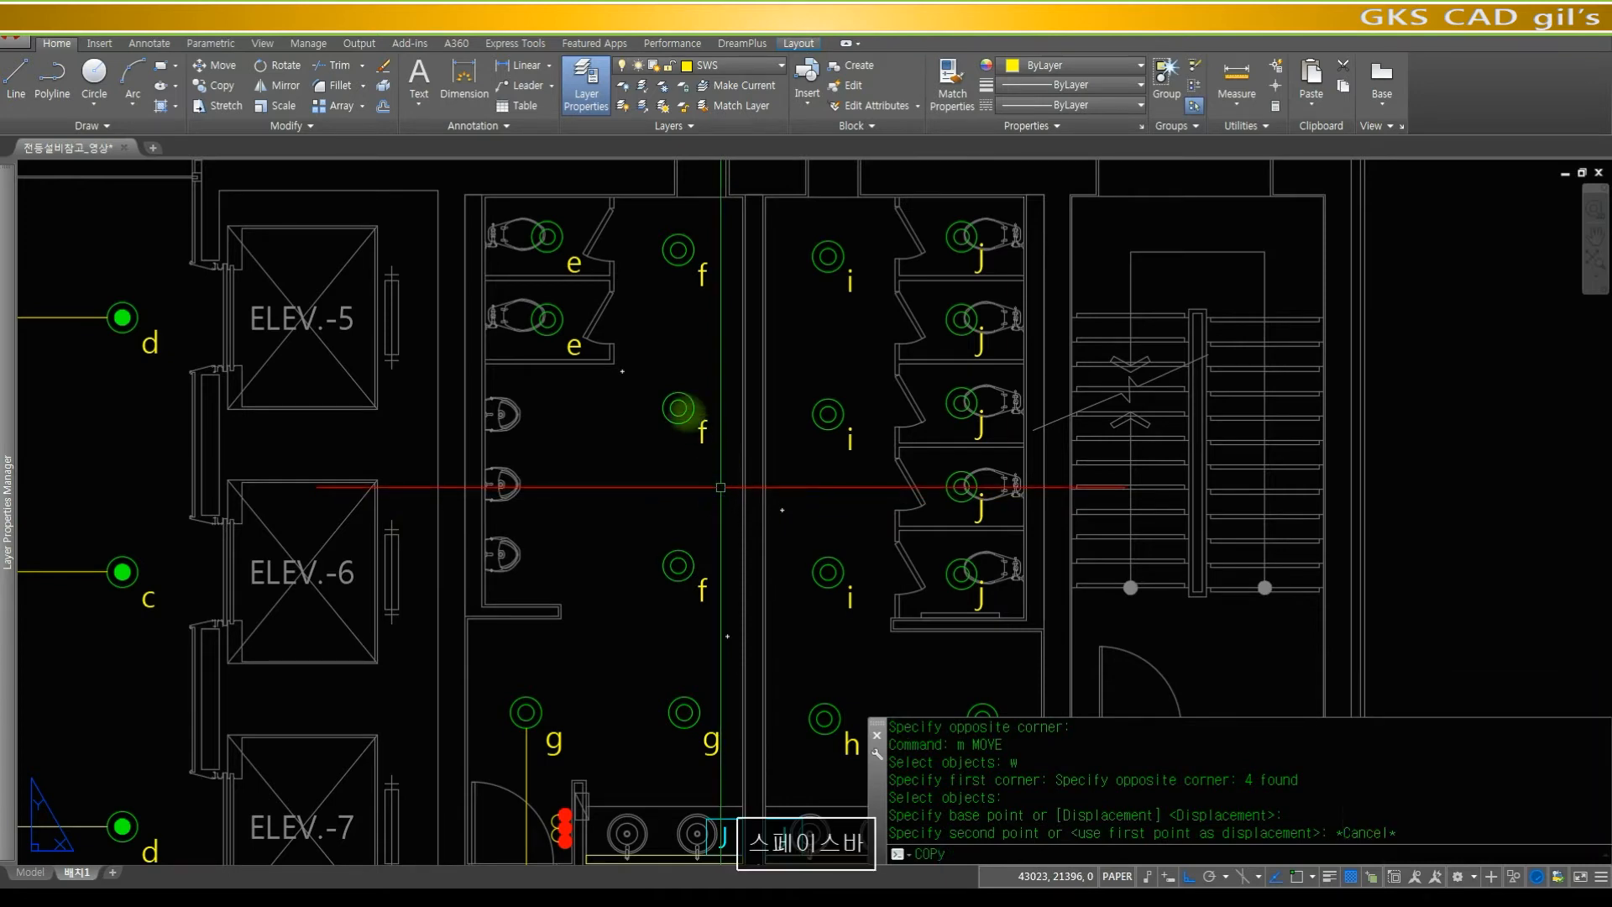
type("w")
key("space")
left_click(639, 376)
left_click(738, 628)
key("space")
left_click(778, 512)
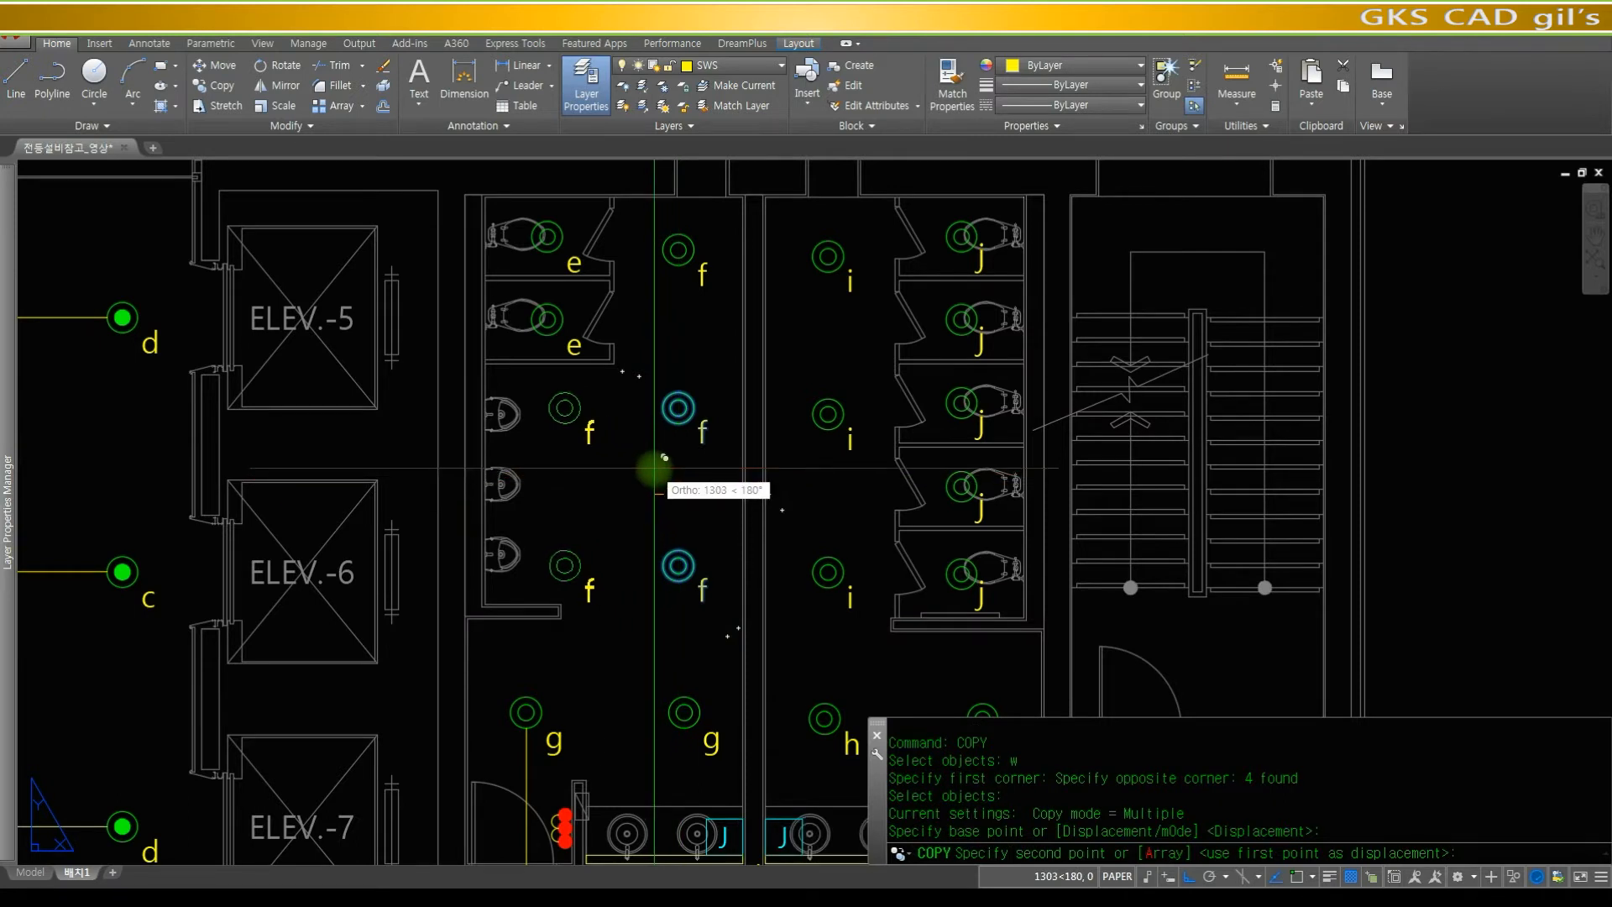
type("150")
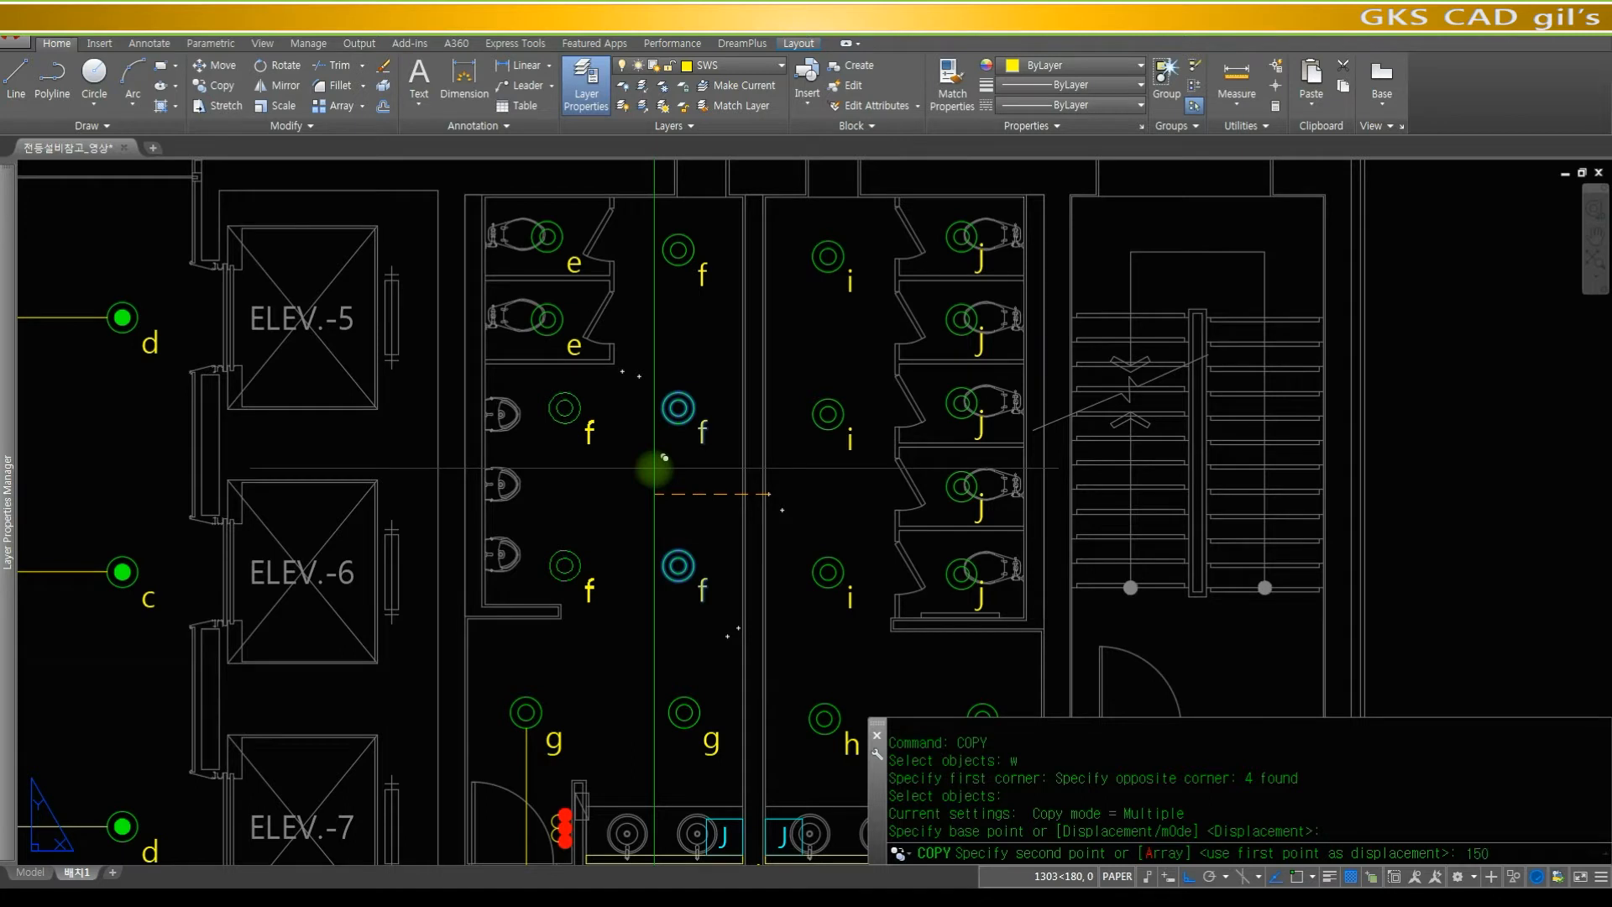
type("0")
key("space")
key("Escape")
key("Escape")
key("Escape")
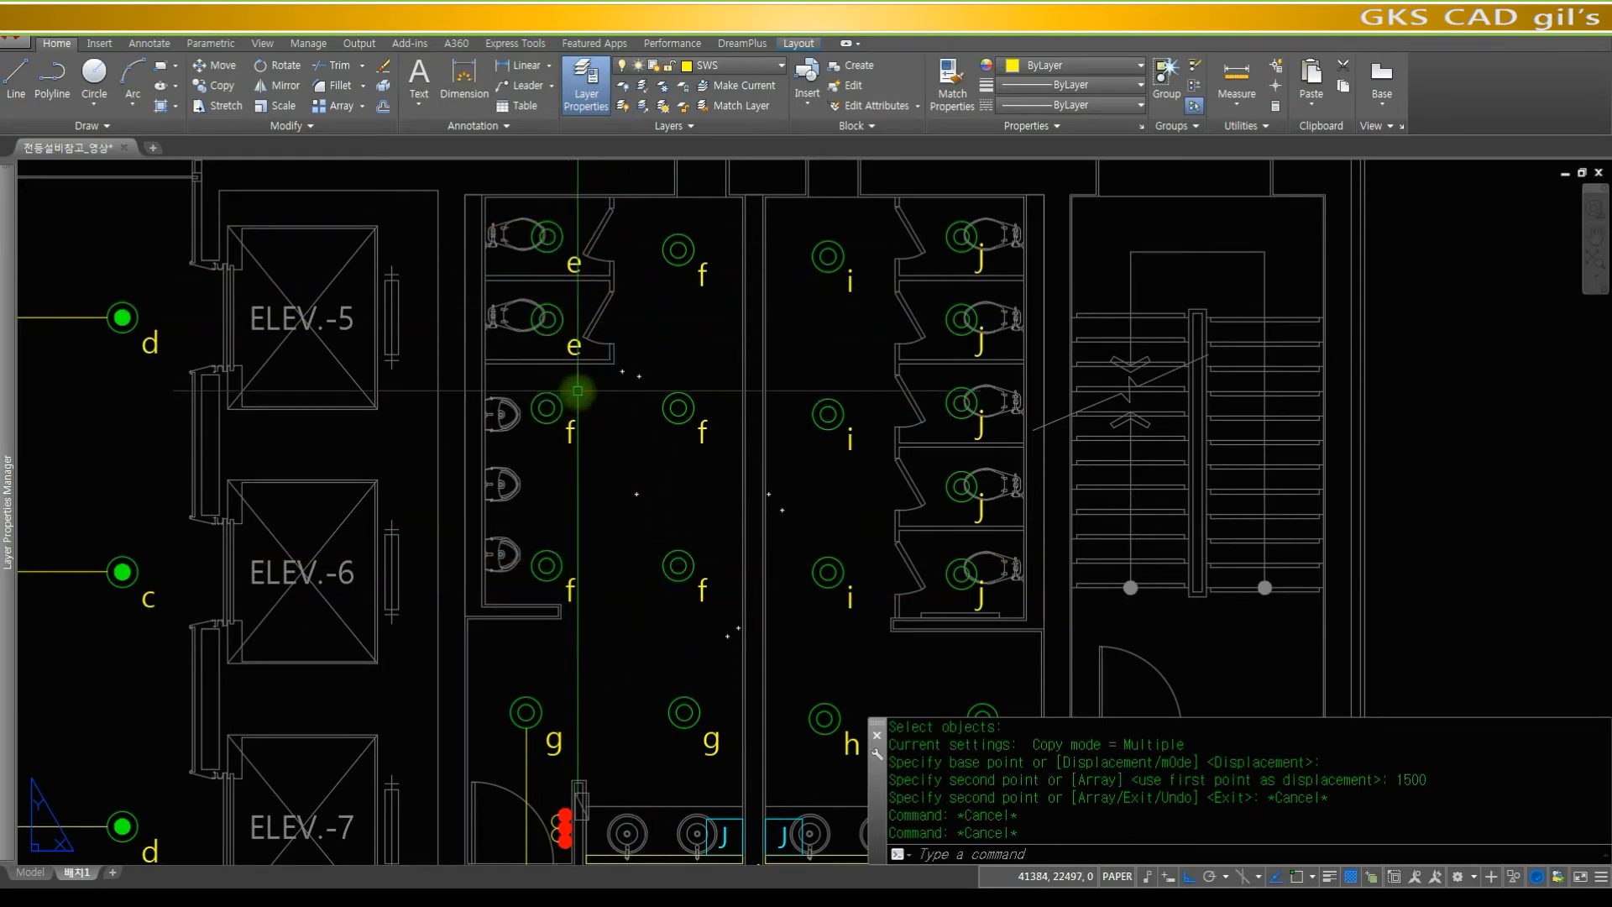
- Draw a wiring line from the upper e light's bottom quadrant to the lower e light's top quadrant
key("space")
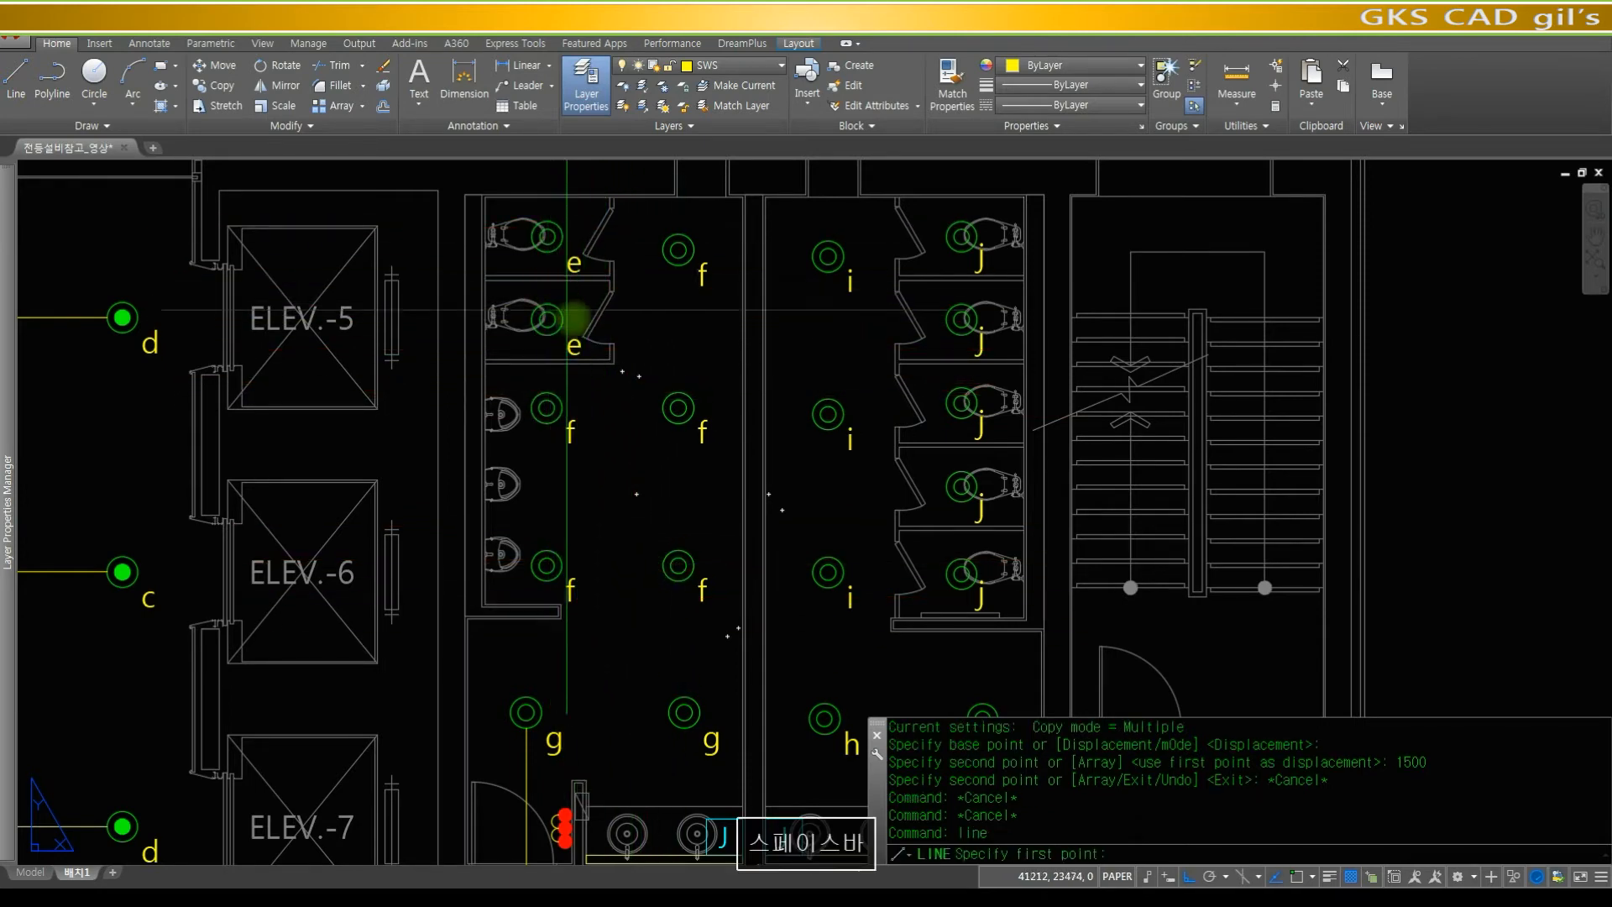
type("qu")
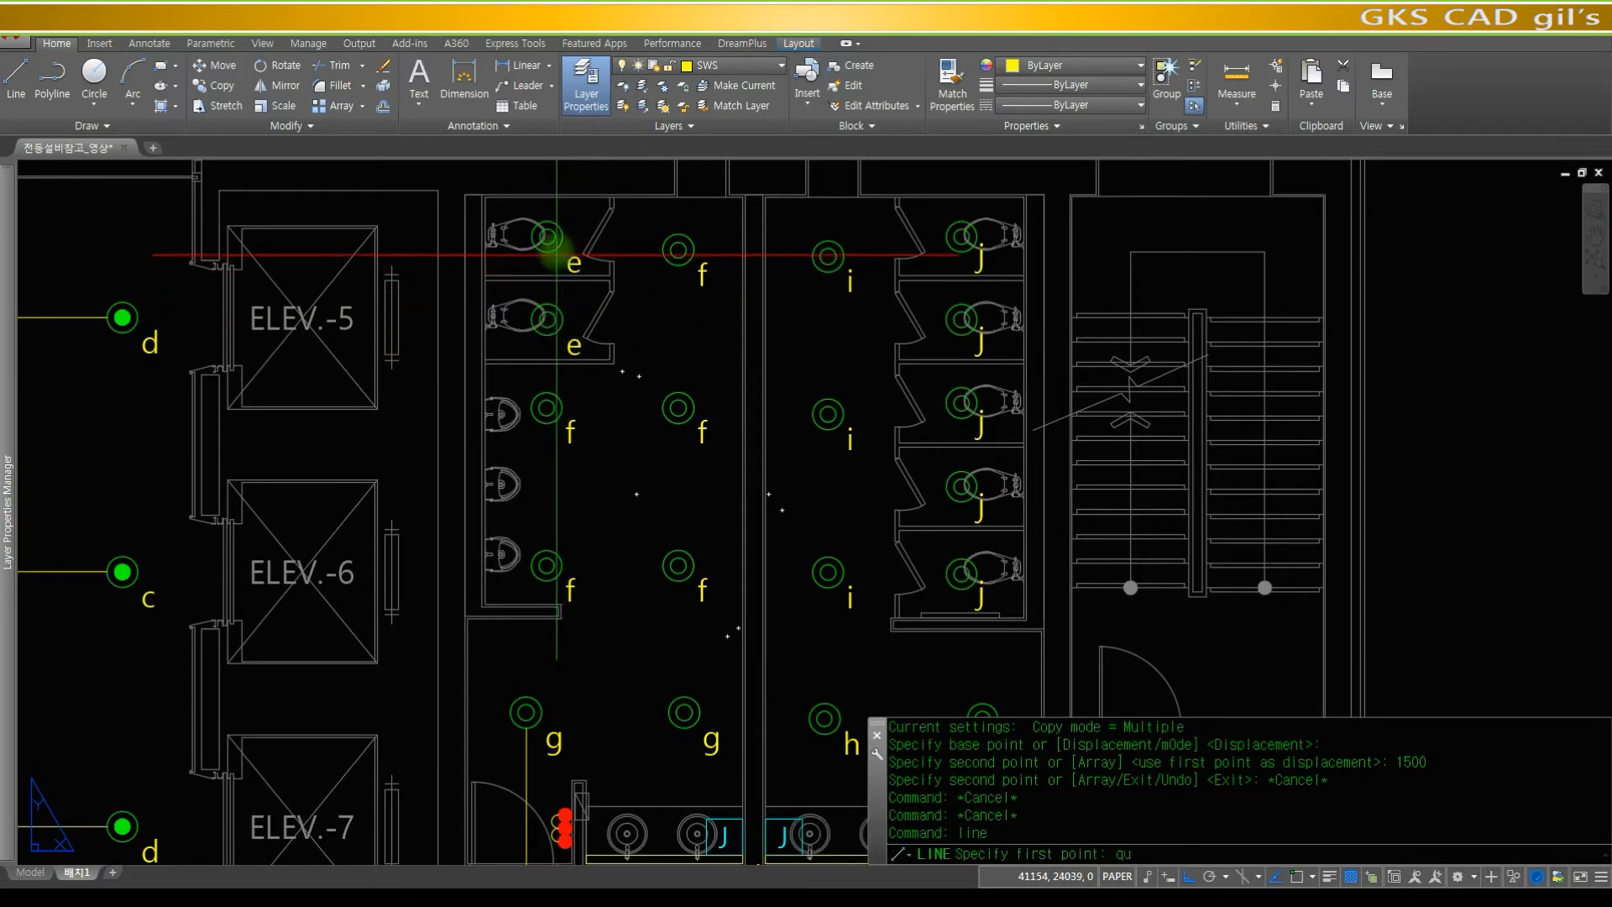
type("a")
key("space")
left_click(550, 252)
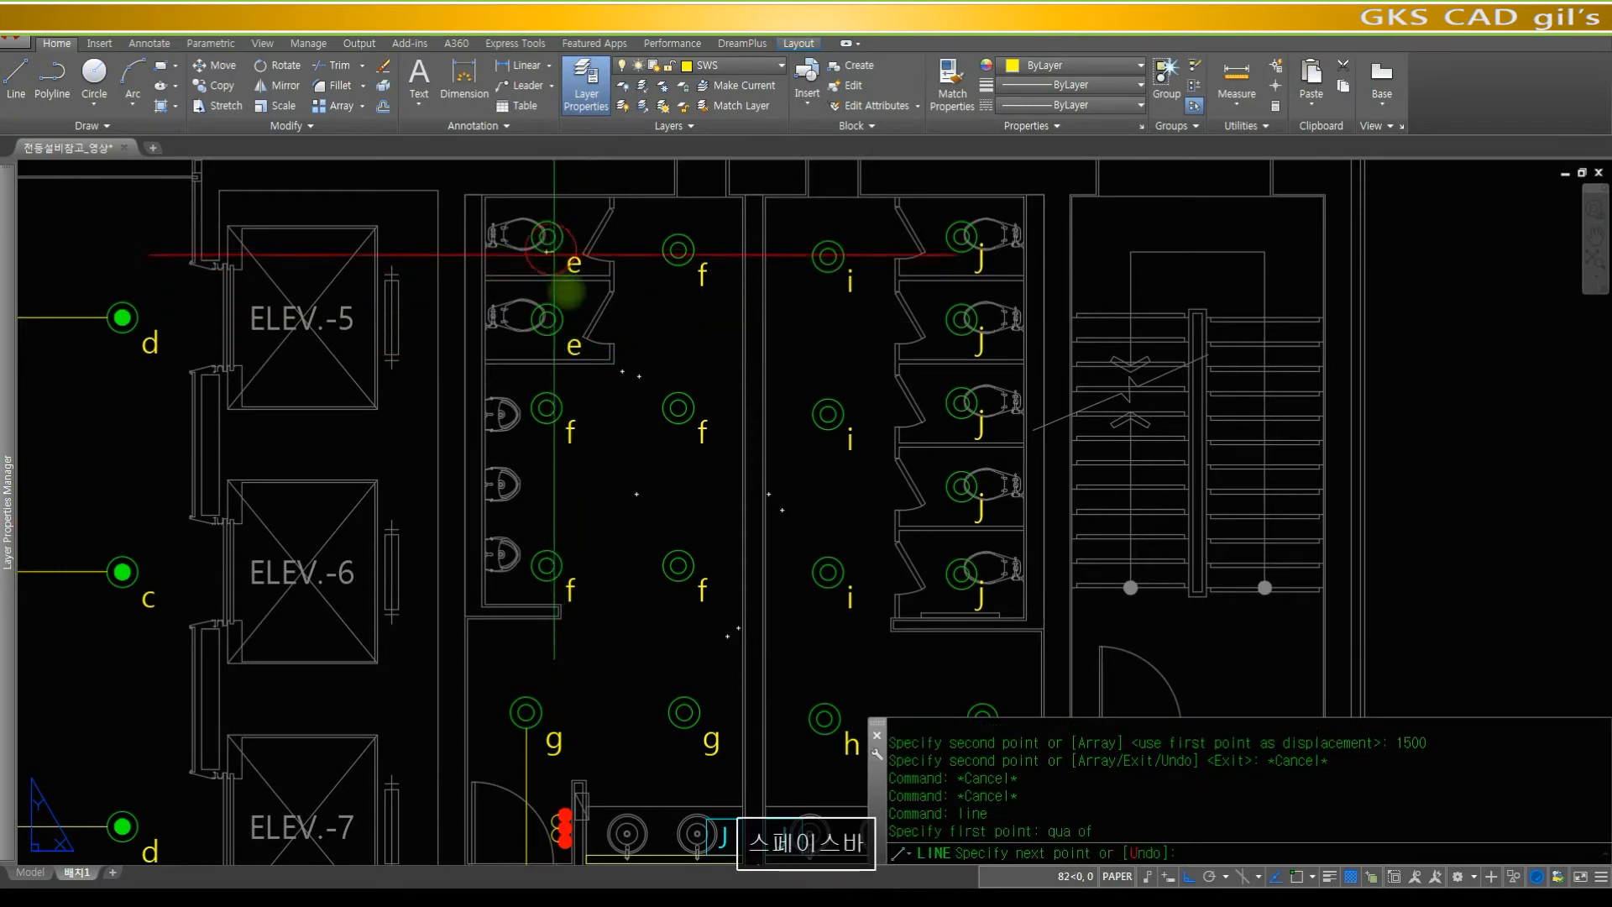
left_click(553, 302)
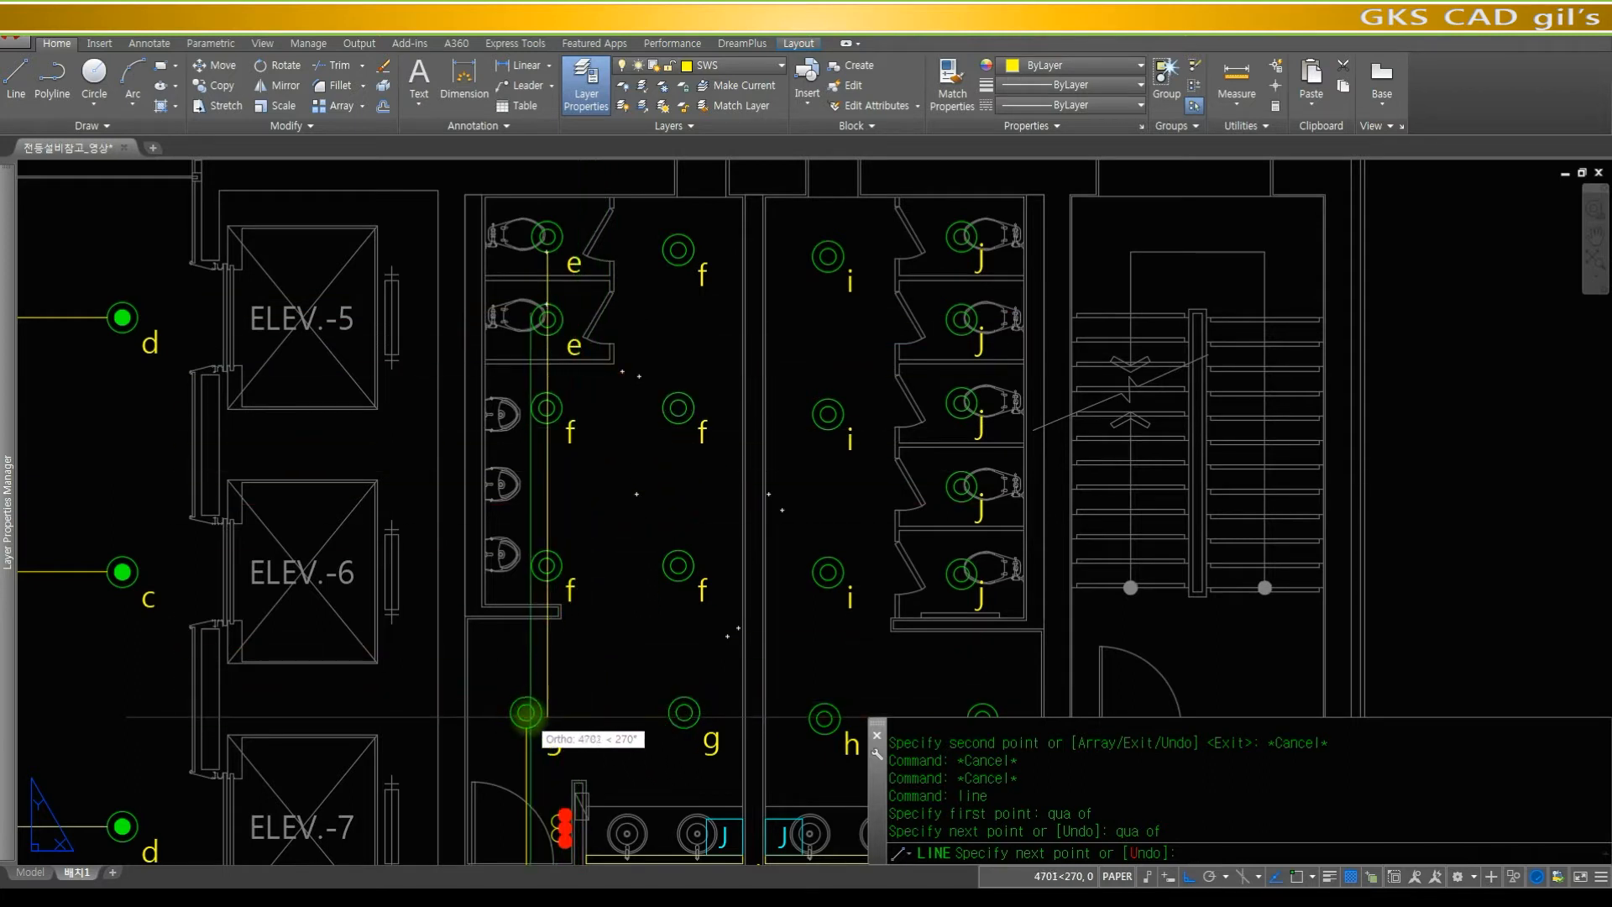
key("space")
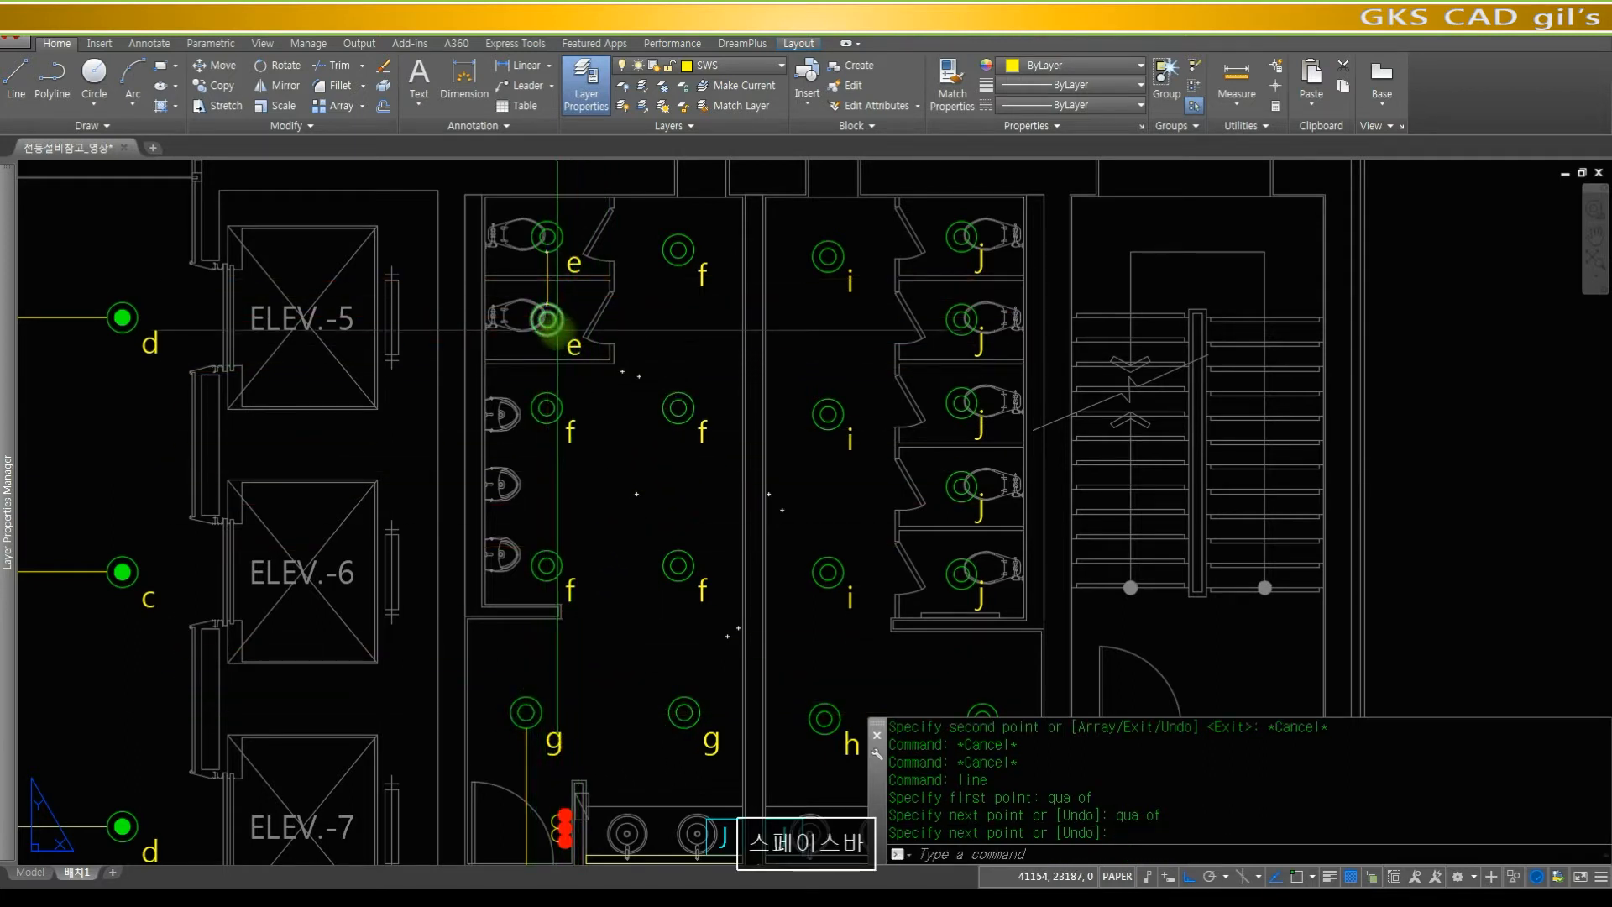
- Draw a wiring line from the lower e light's bottom quadrant to the top quadrant of the f light below it
key("space")
type("m")
key("Escape")
key("Escape")
key("space")
type("qua of")
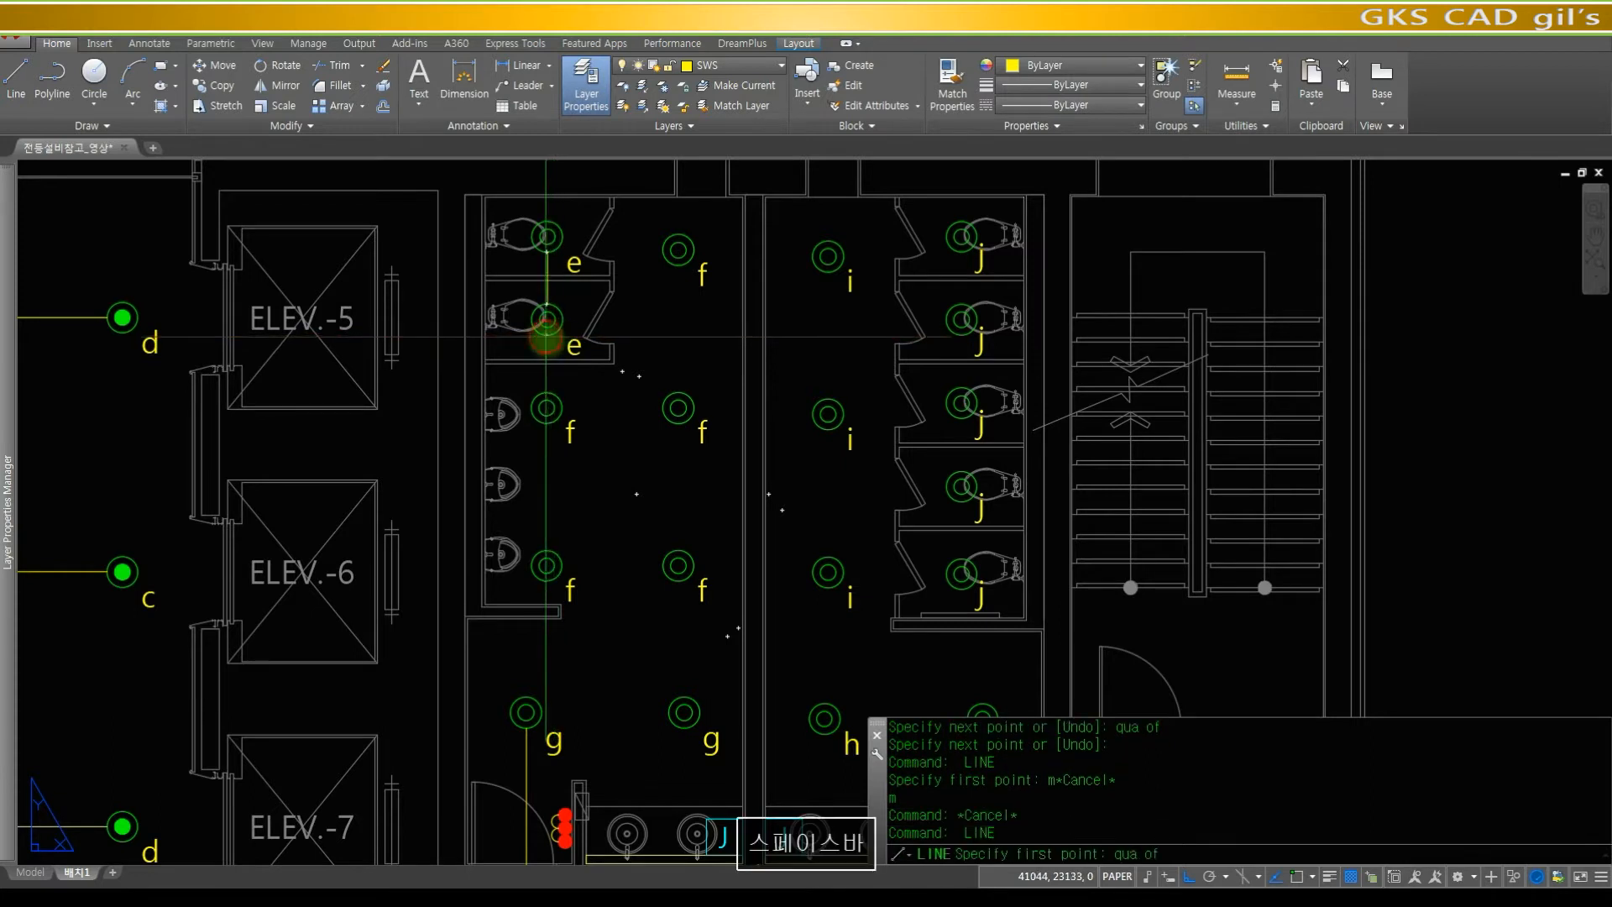
left_click(546, 336)
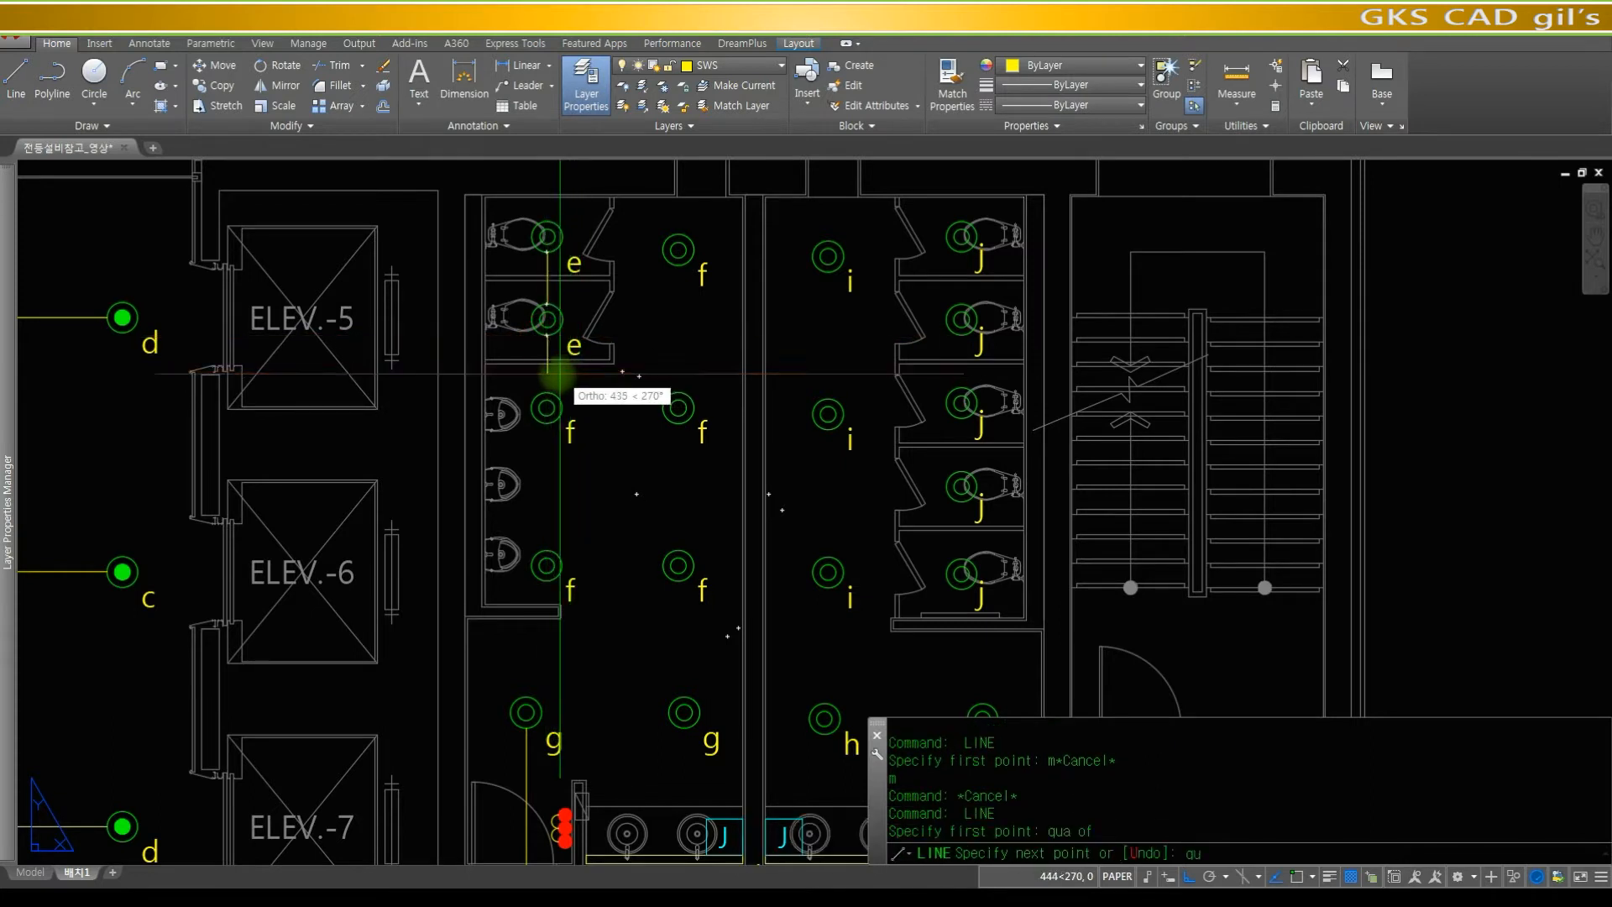
key("space")
key("space")
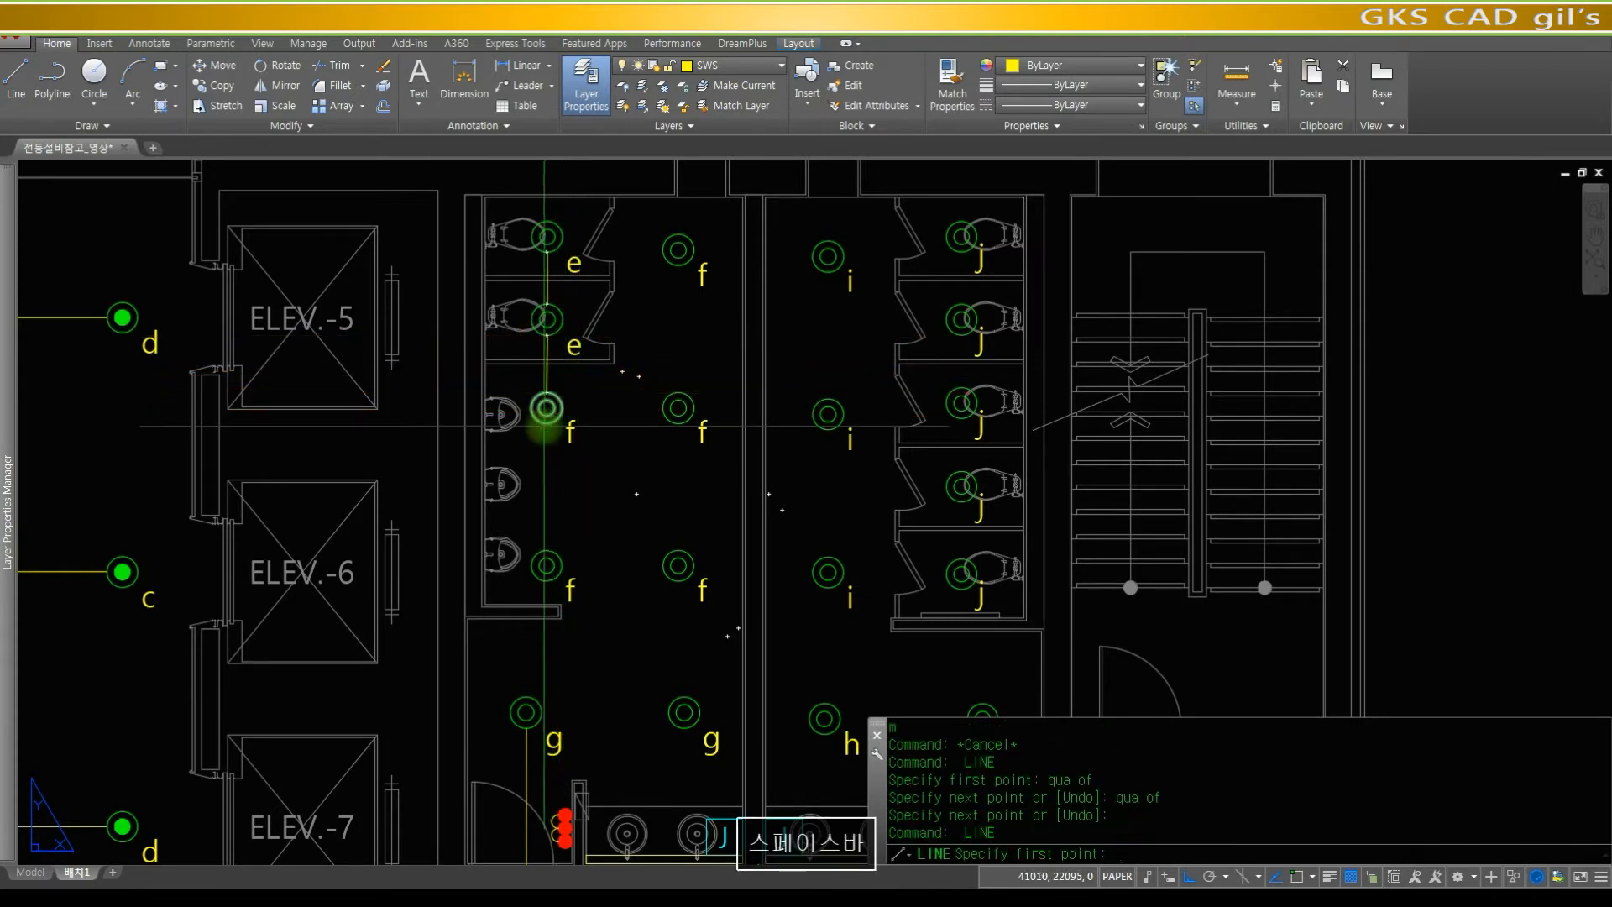
- Connect the two f lights beside the urinals with a vertical wiring line between their facing quadrants
key("space")
left_click(546, 408)
type("qua of")
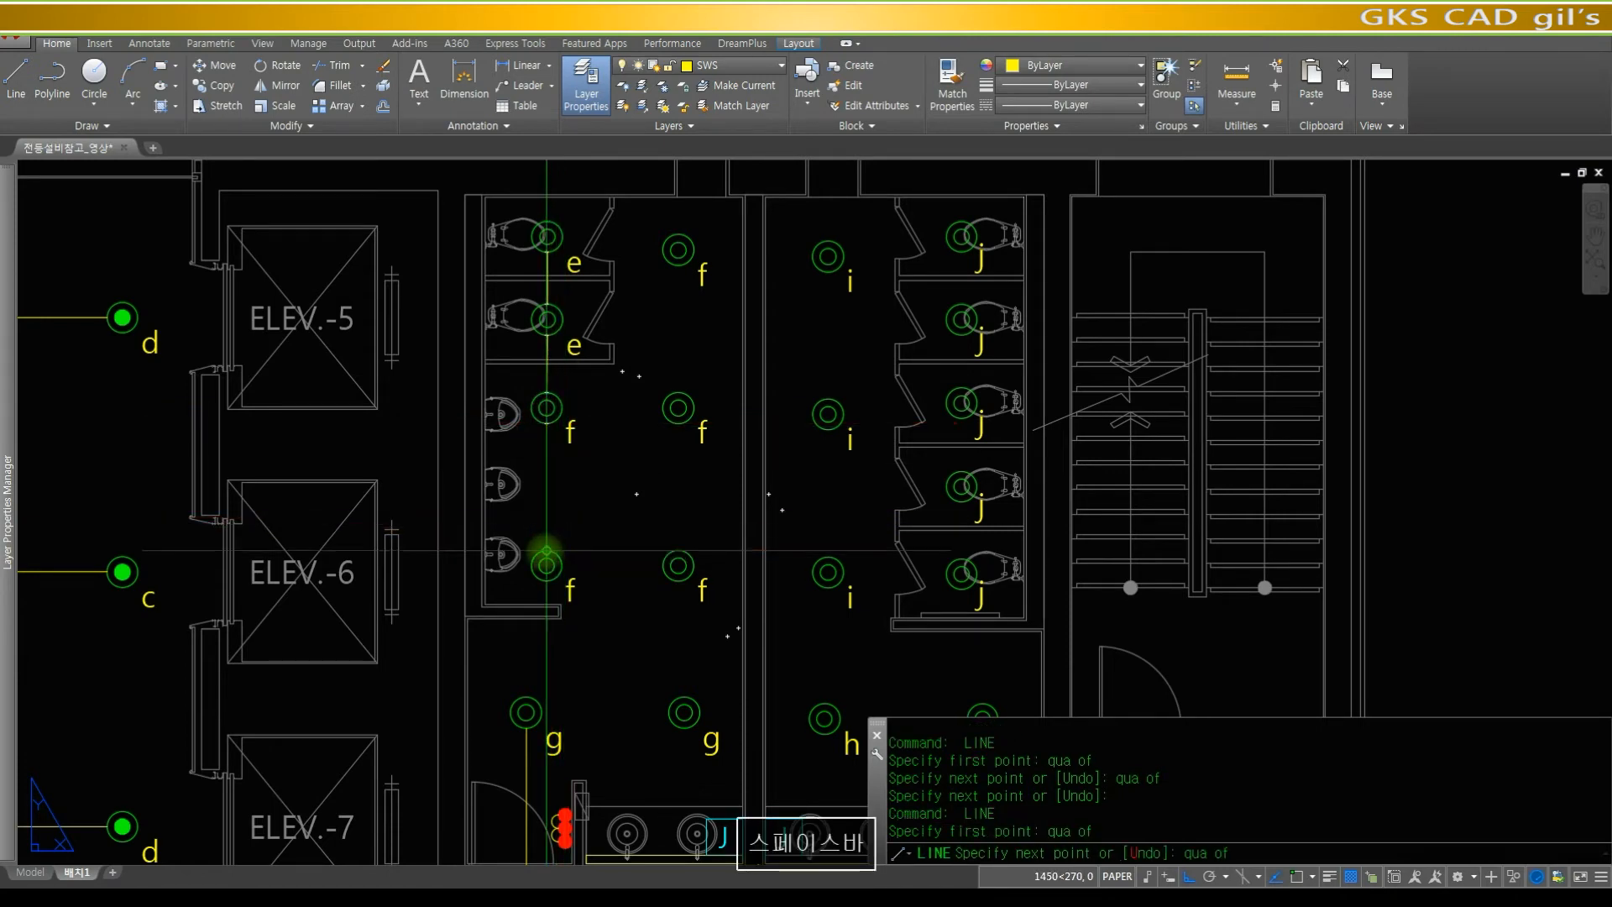
left_click(546, 551)
key("space")
- Draw a wiring line from the lower urinal-side f light's bottom quadrant straight down, then diagonally to the center of the g light below
key("space")
type("qua")
key("space")
left_click(546, 579)
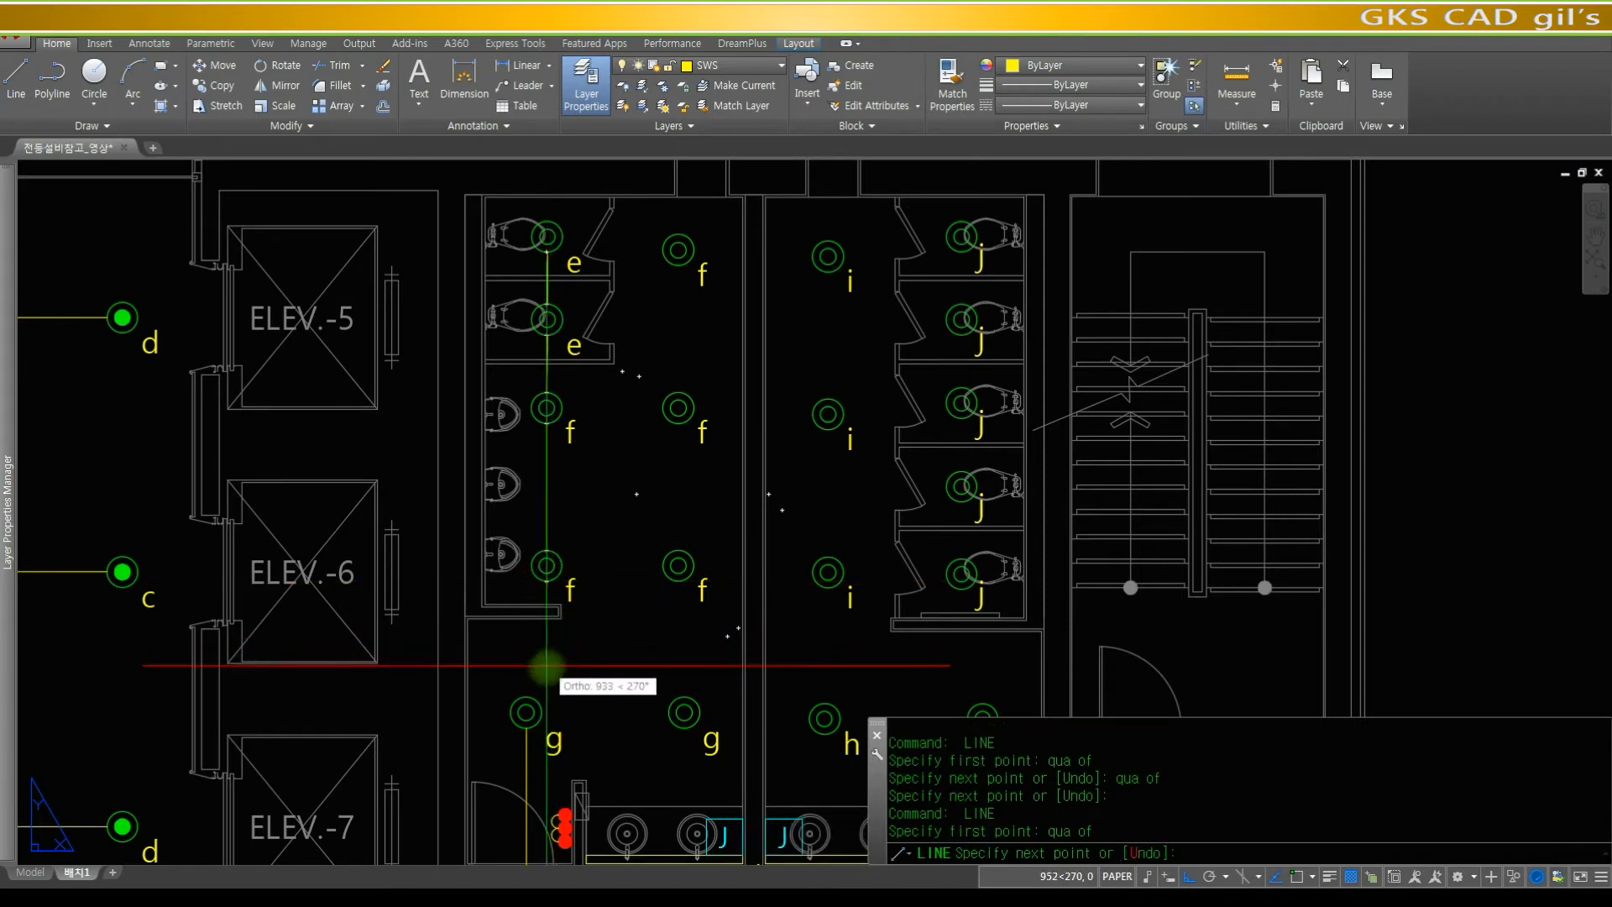
left_click(548, 674)
type("cen")
key("space")
left_click(526, 712)
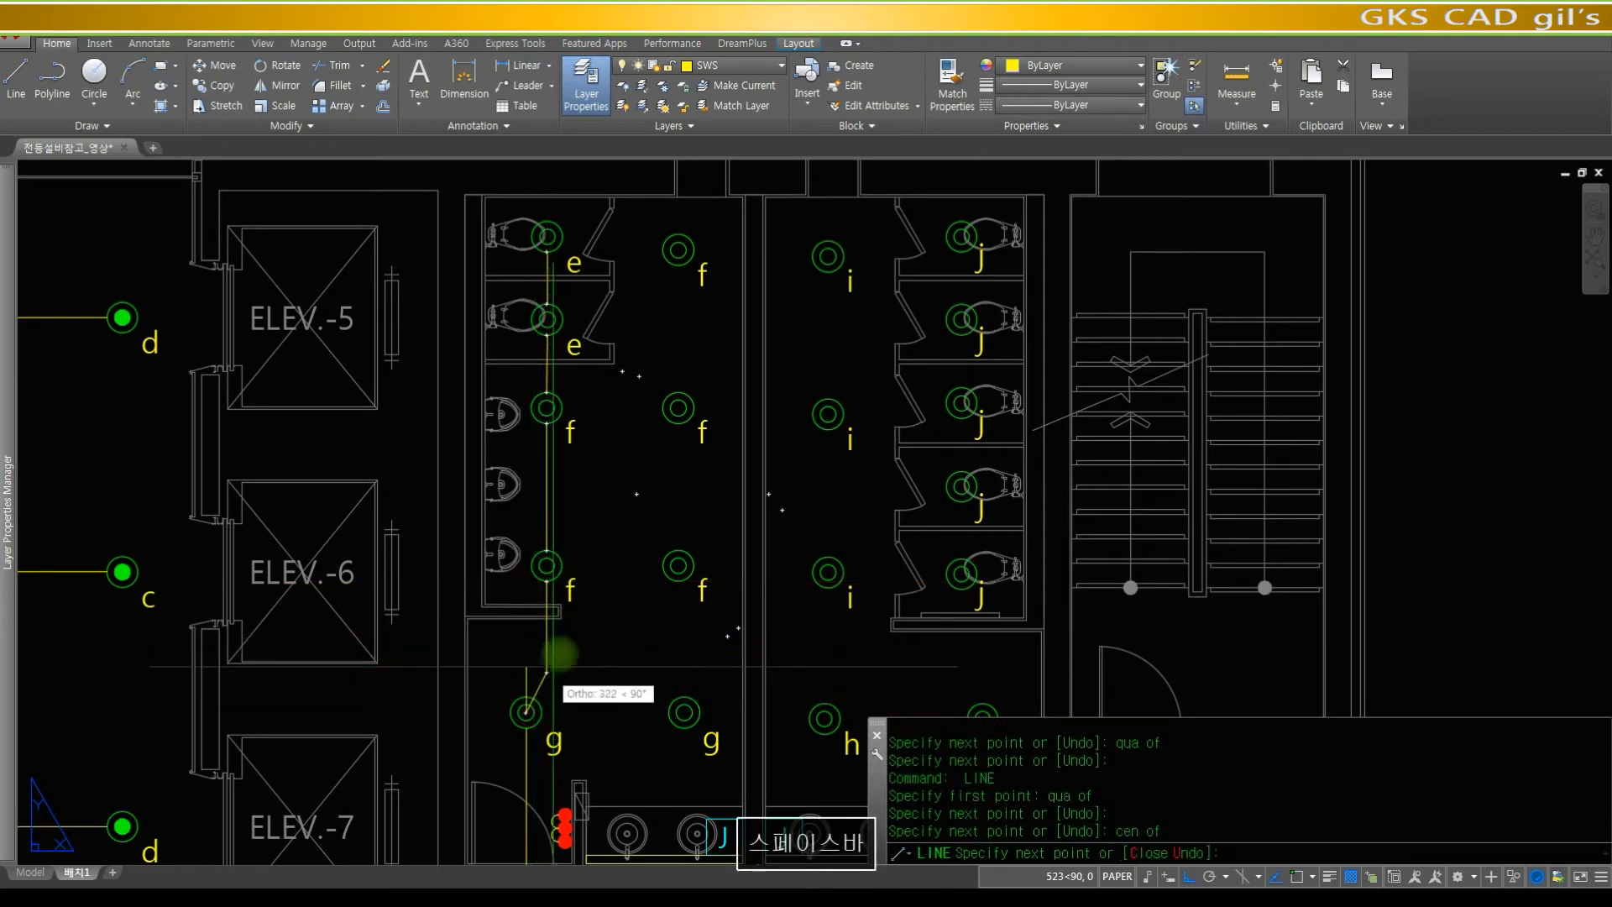
key("space")
type("f")
key("space")
type("r")
key("space")
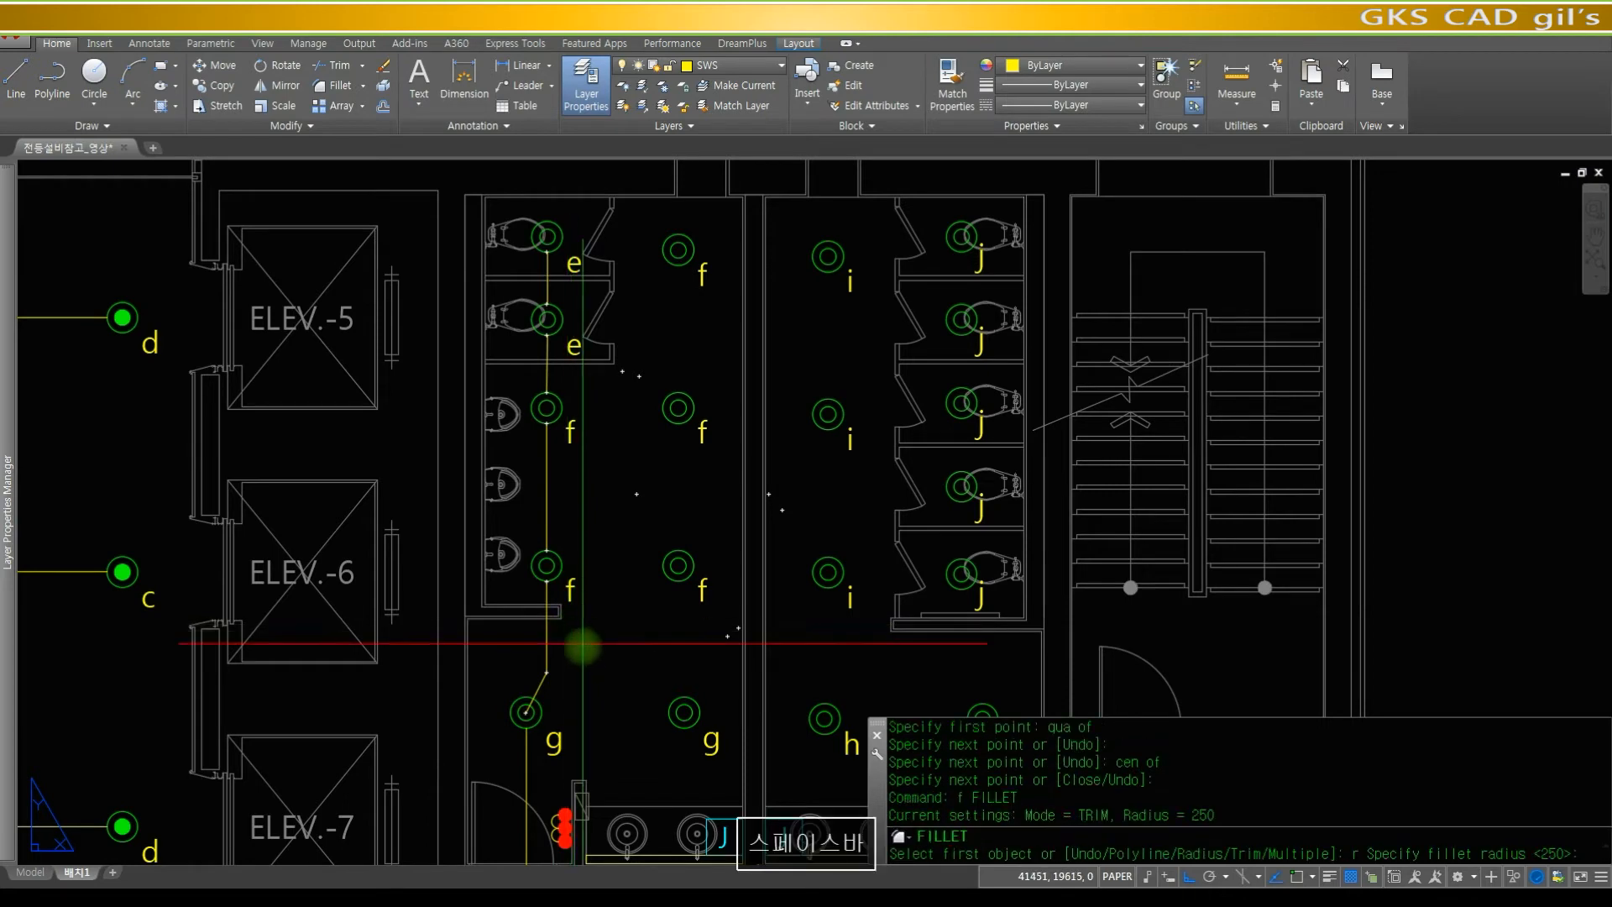
key("Escape")
key("Escape")
type("f")
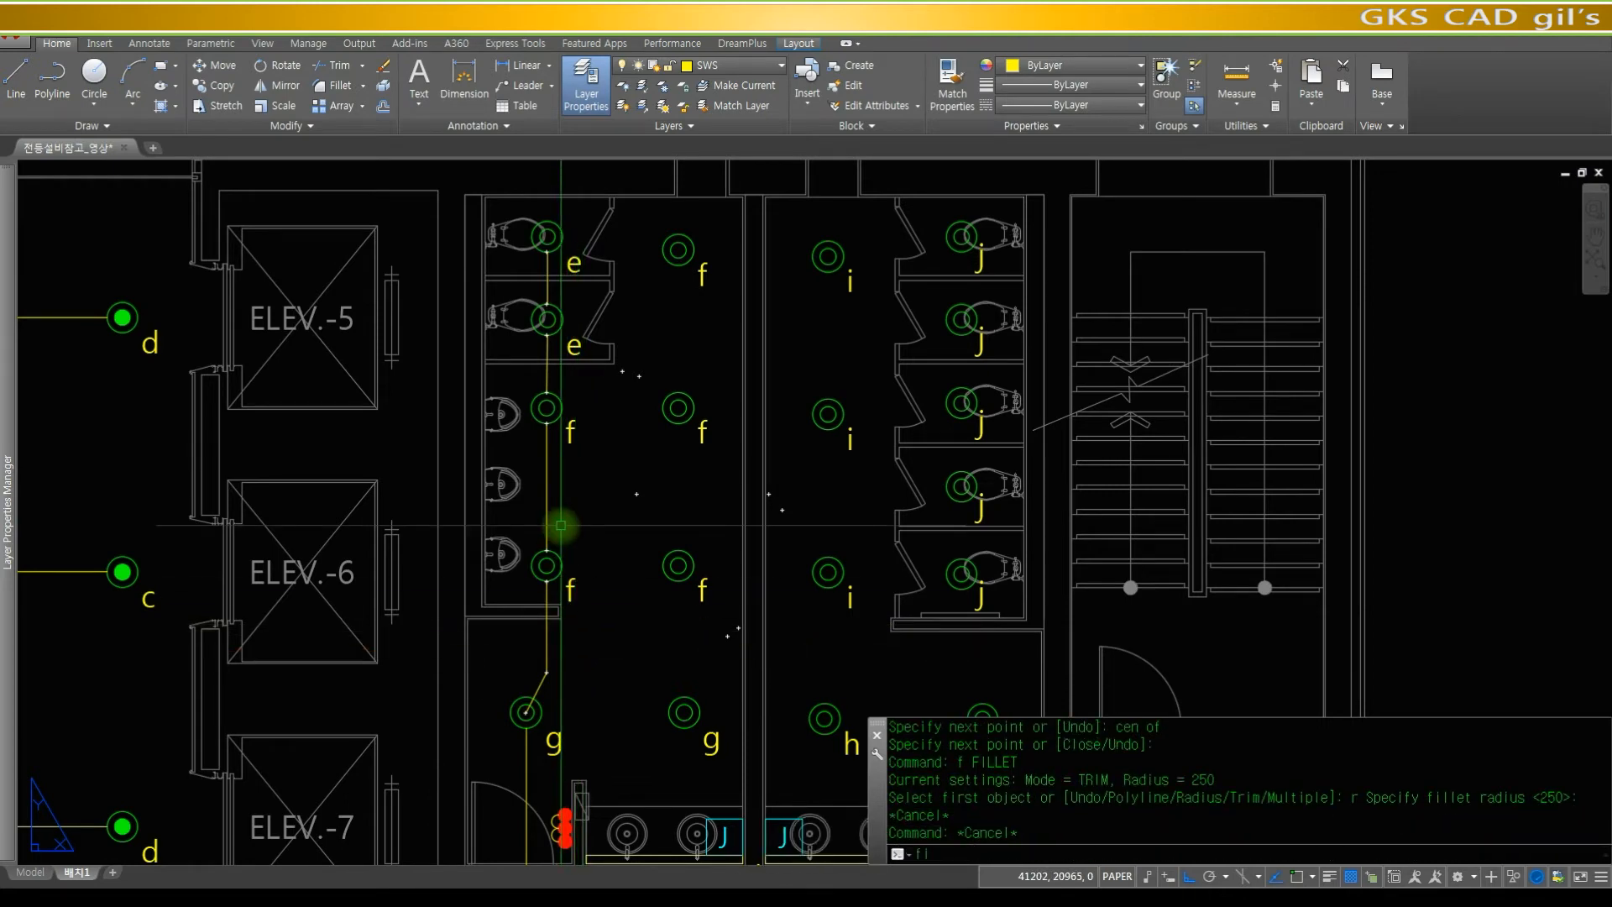
type("iller")
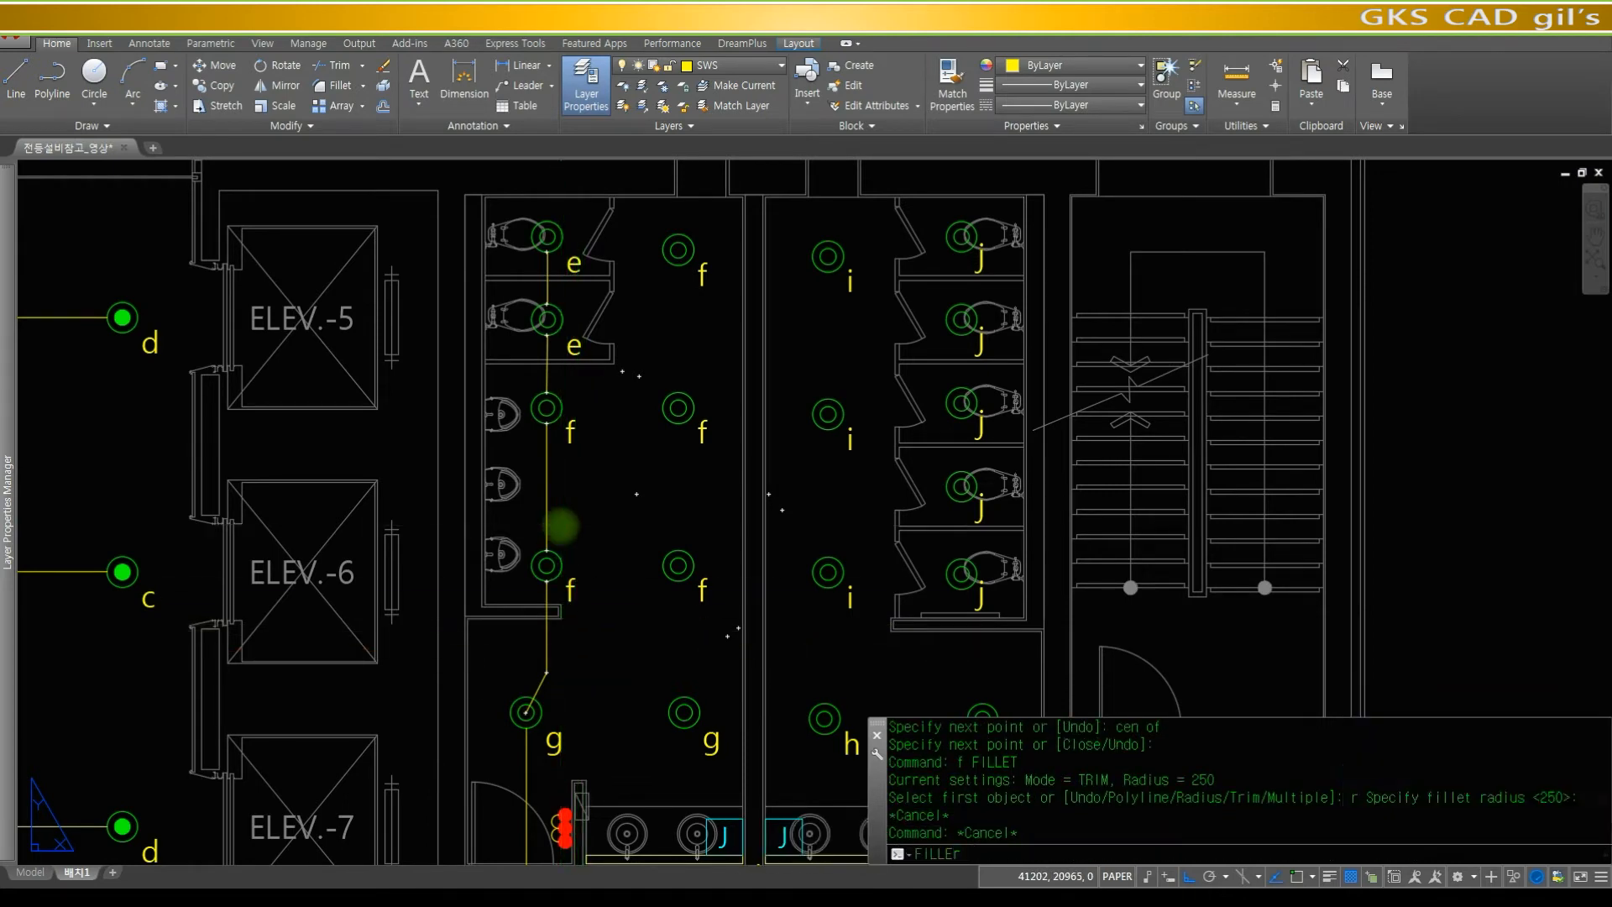
key("Return")
key("Escape")
key("Escape")
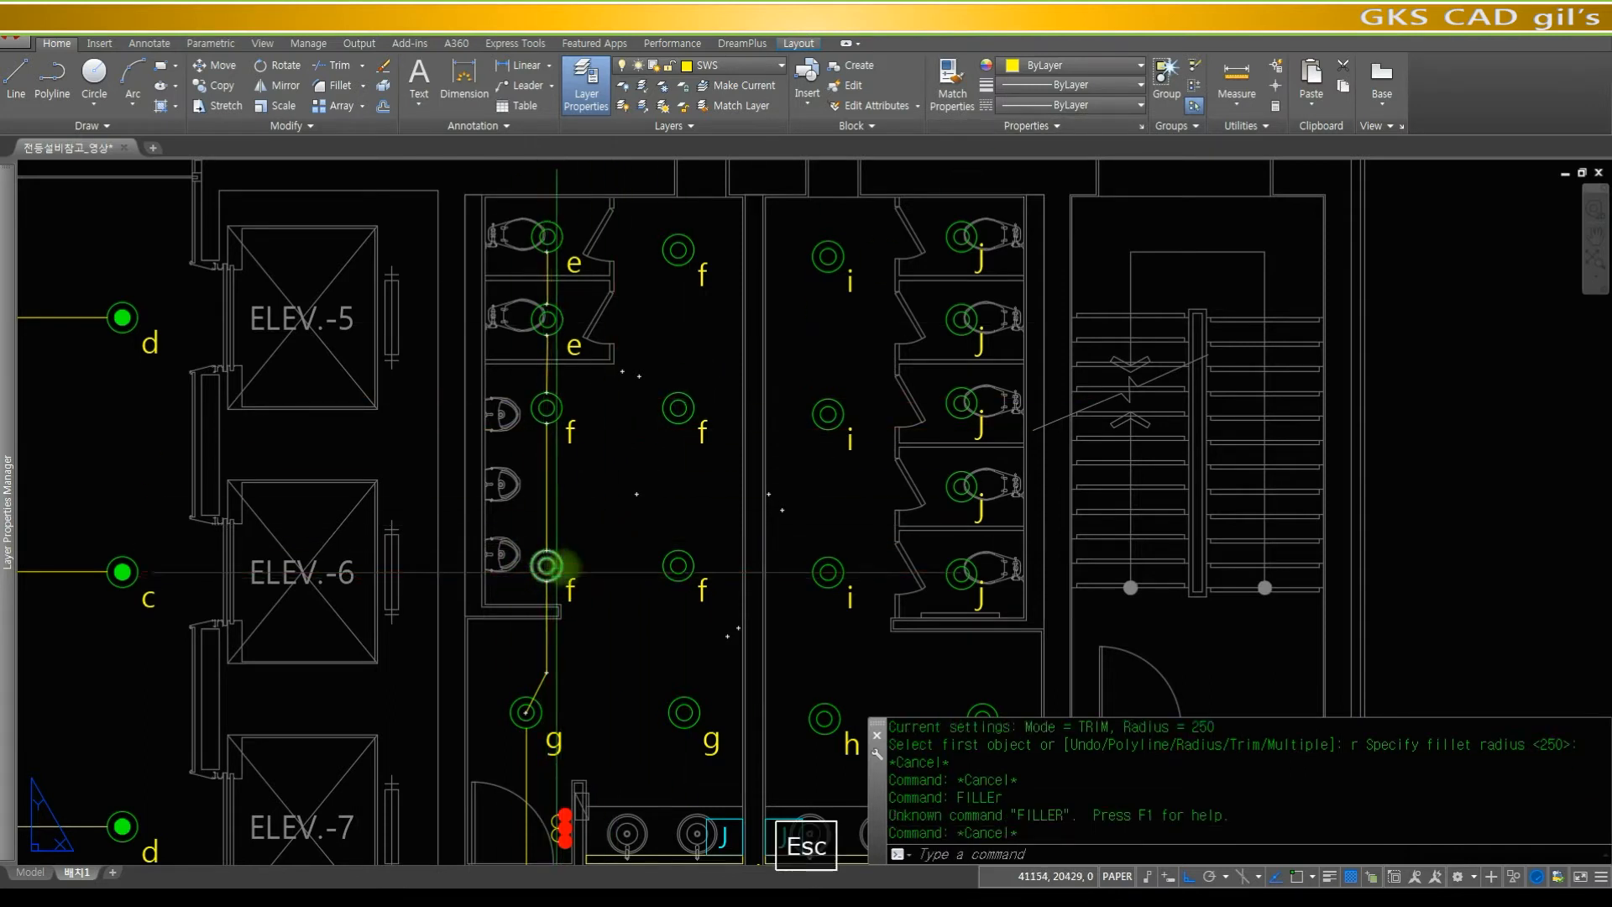
- Fillet the corner between the vertical and diagonal wiring segments above the g light with a 250 radius
type("f")
key("space")
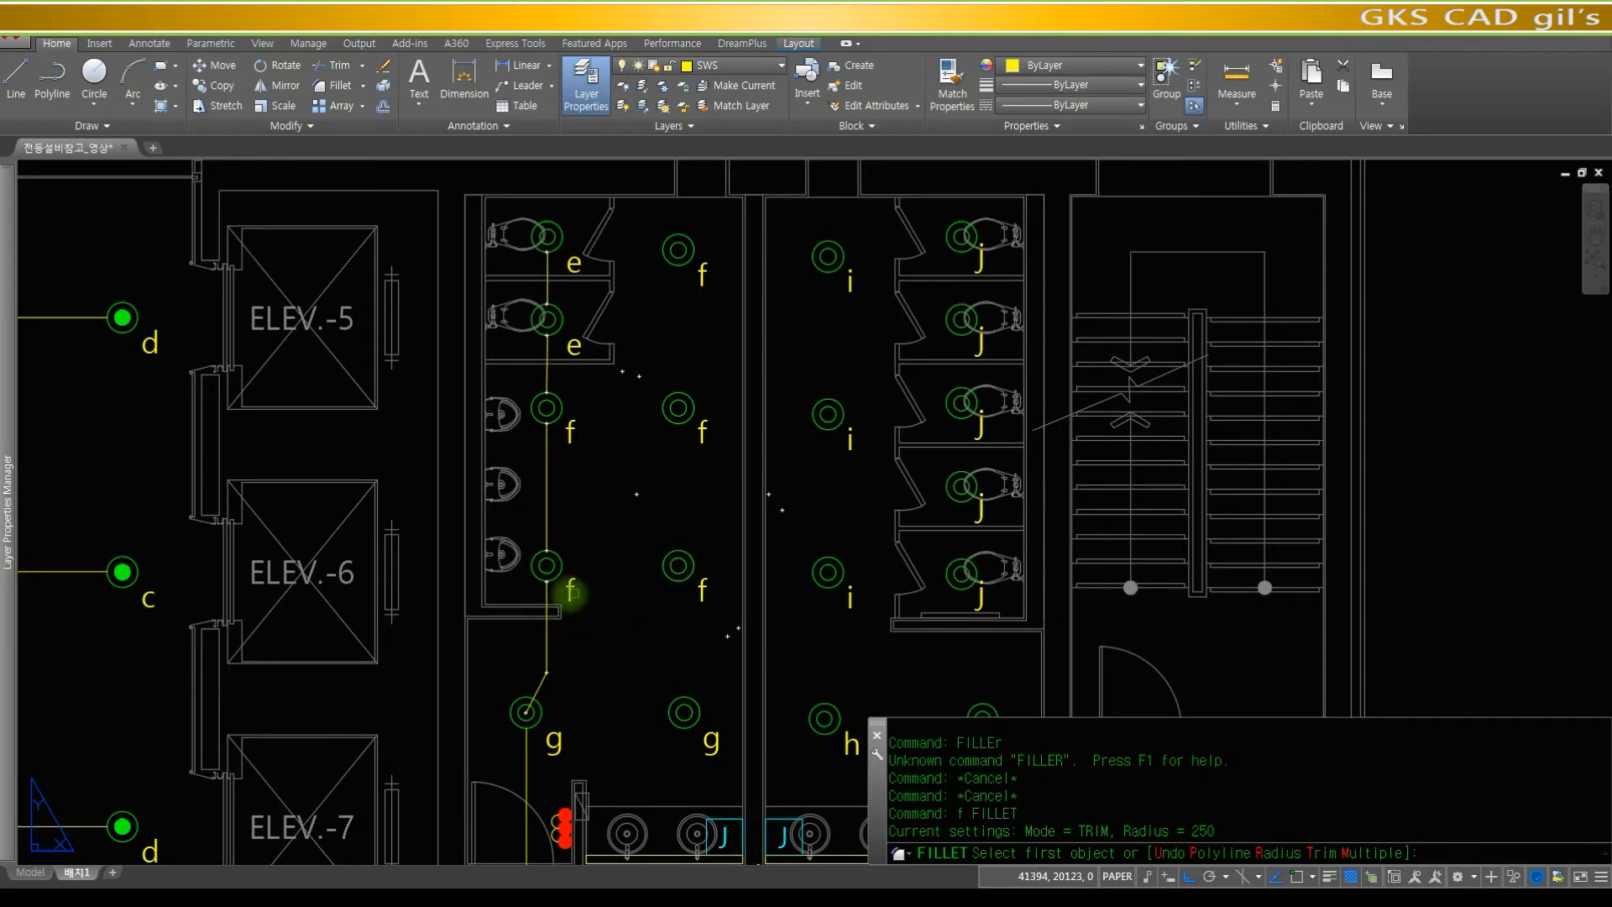
left_click(552, 666)
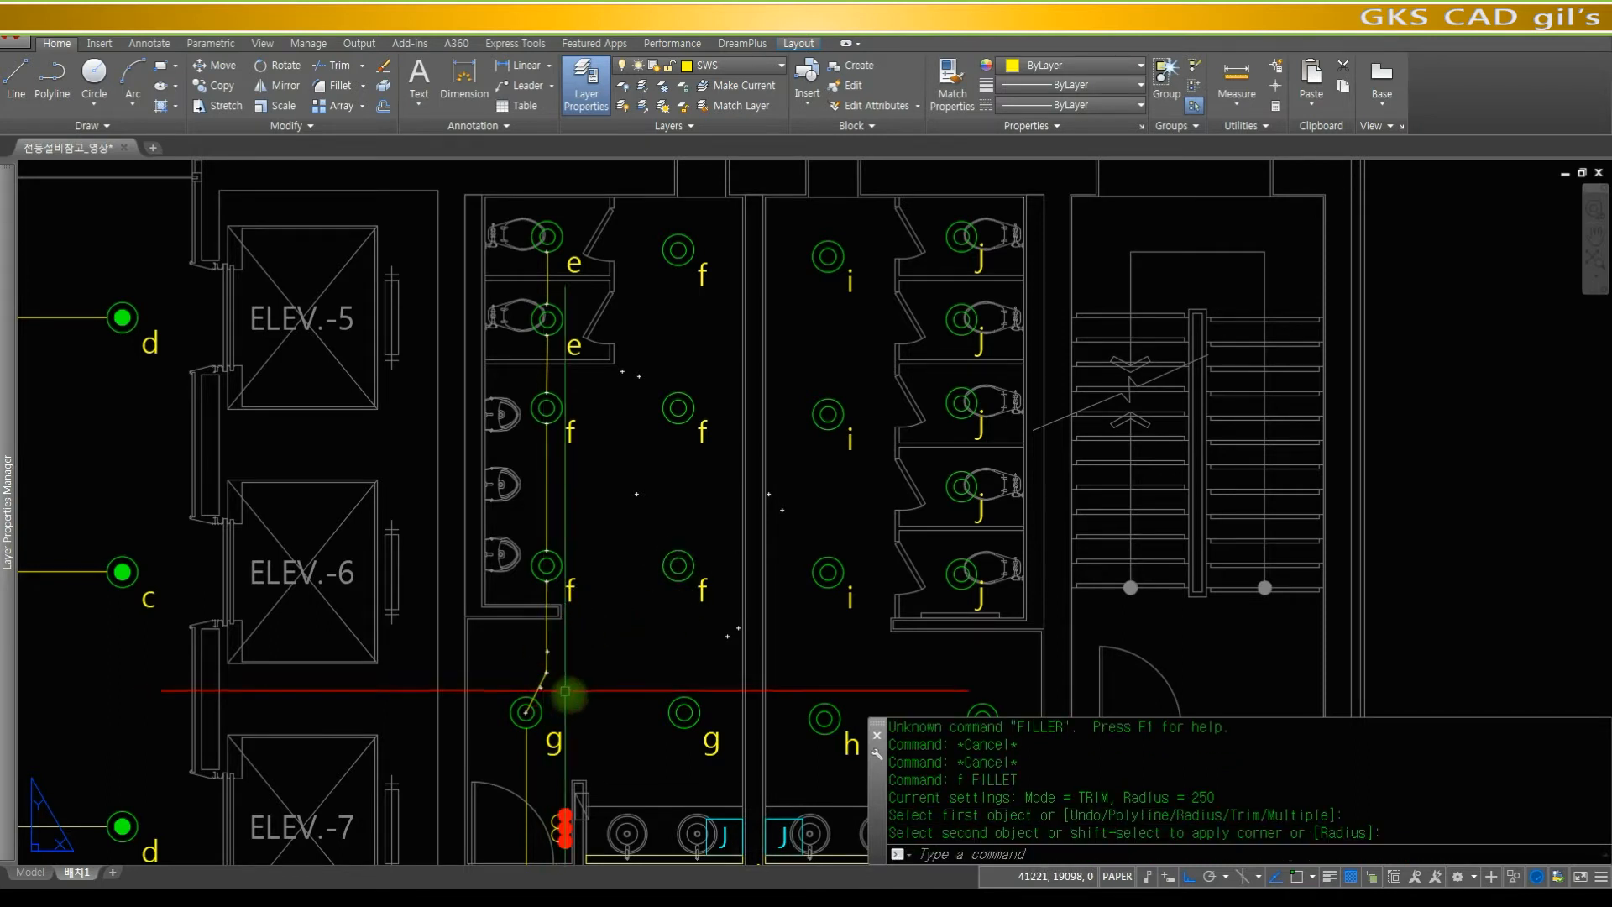
- Trim the diagonal wiring segment inside the g light symbol, using its outer circle as the cutting edge
type("z")
key("space")
left_click(605, 753)
left_click(476, 660)
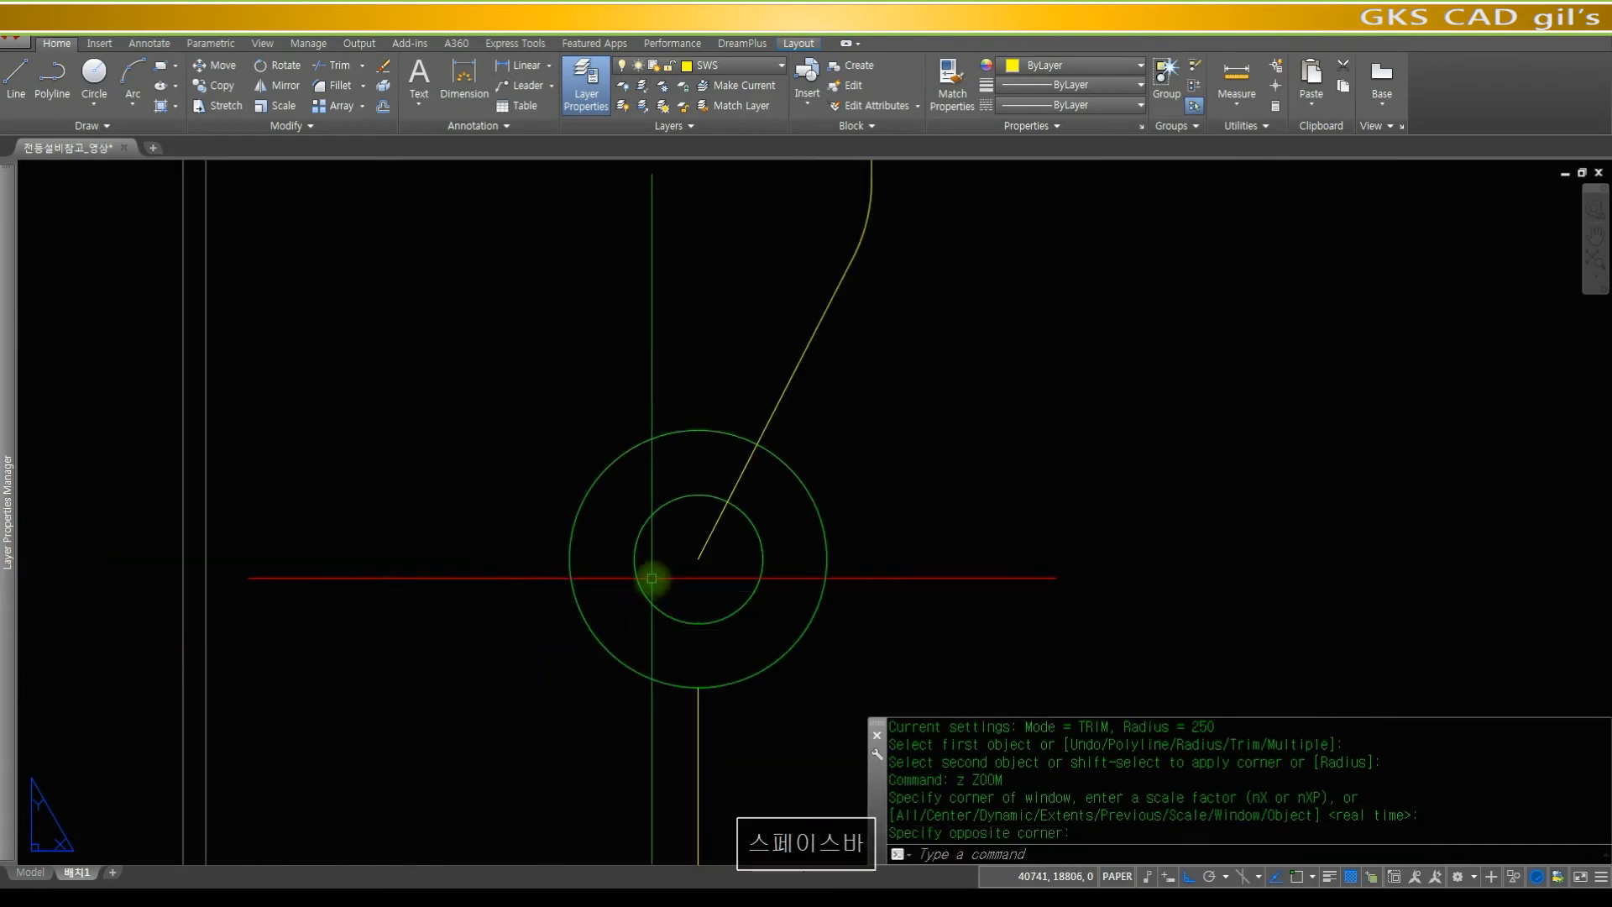
type("trim")
key("space")
left_click(680, 432)
key("space")
left_click(744, 466)
key("space")
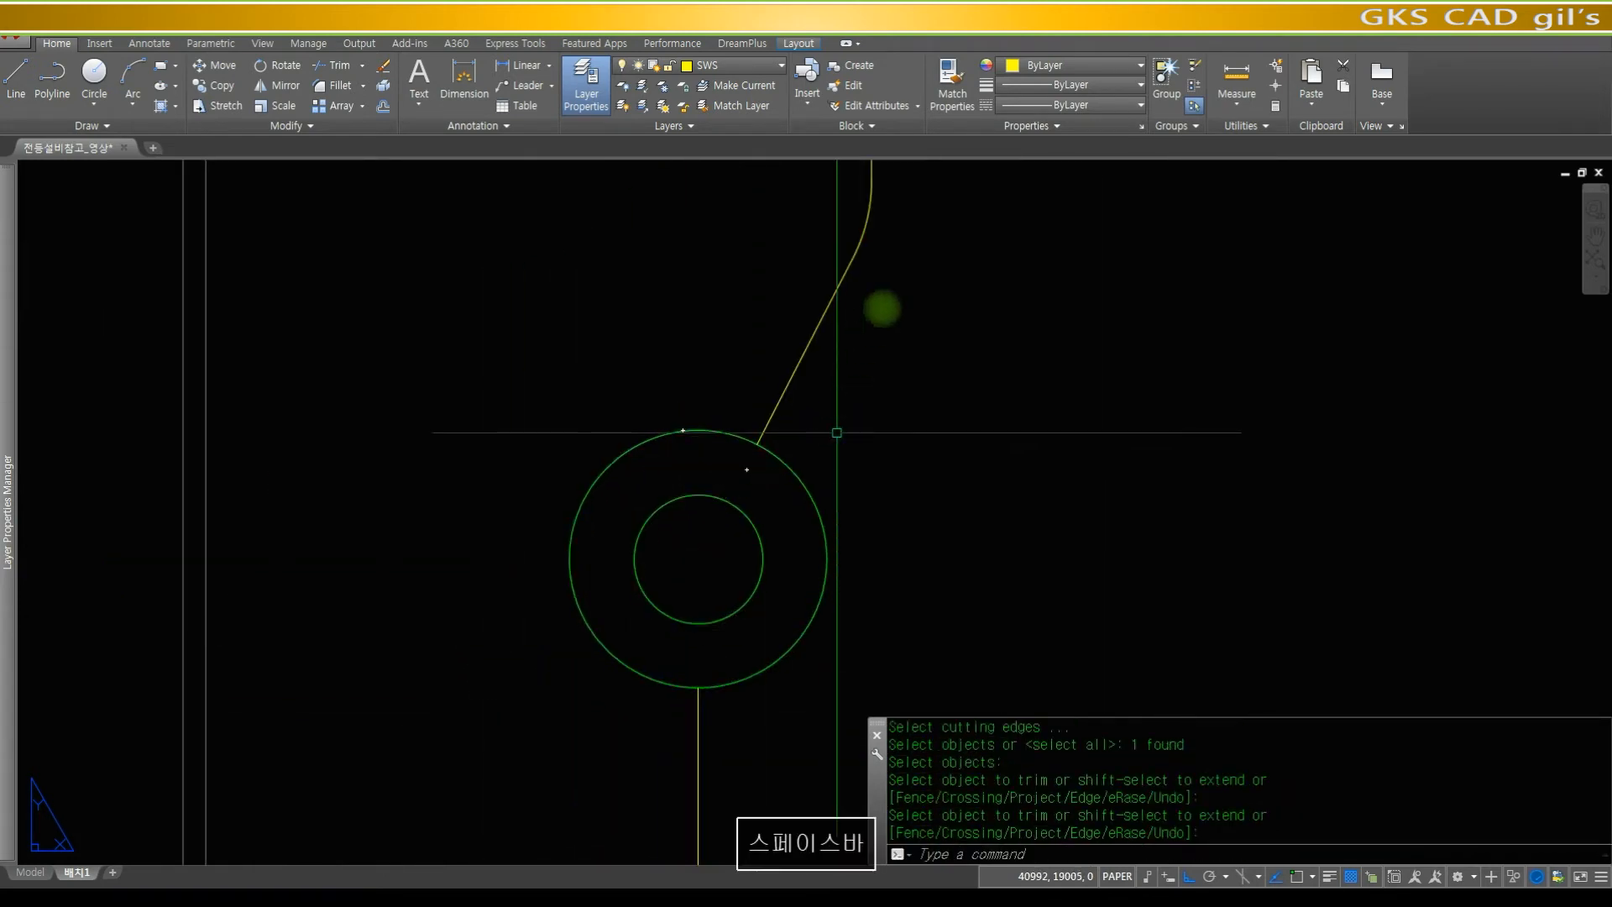
- Inspect the alignment of the wiring line between the lower e light and the f light below it
type("z")
key("space")
left_click_drag(864, 367, 890, 470)
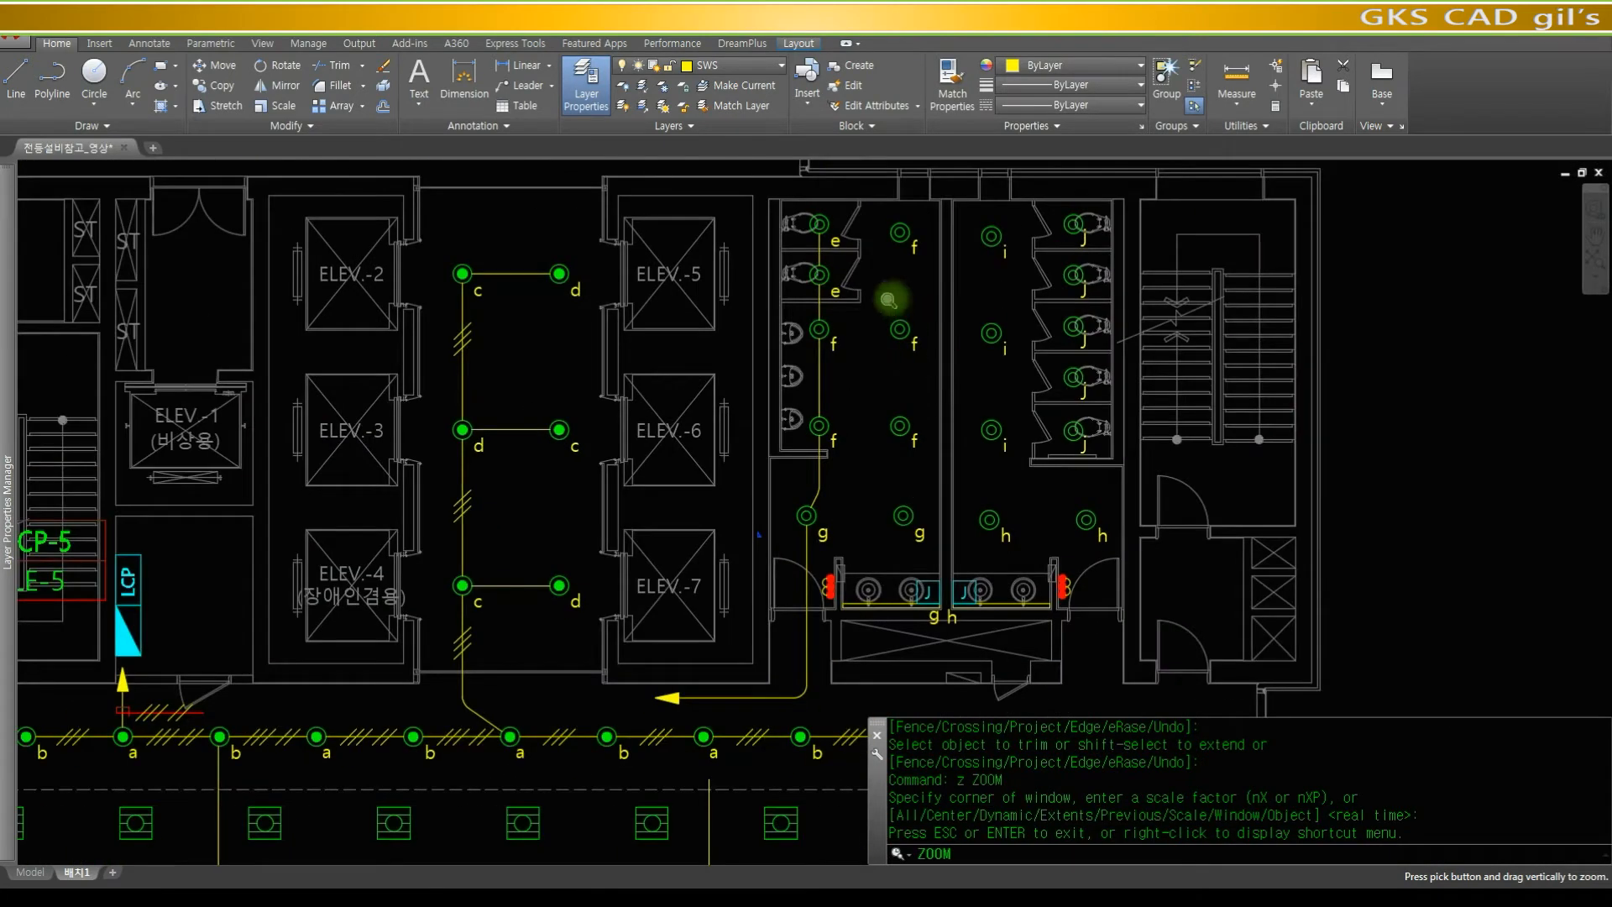
key("space")
type("z")
key("space")
left_click(917, 372)
left_click(760, 260)
left_click(706, 490)
left_click(645, 476)
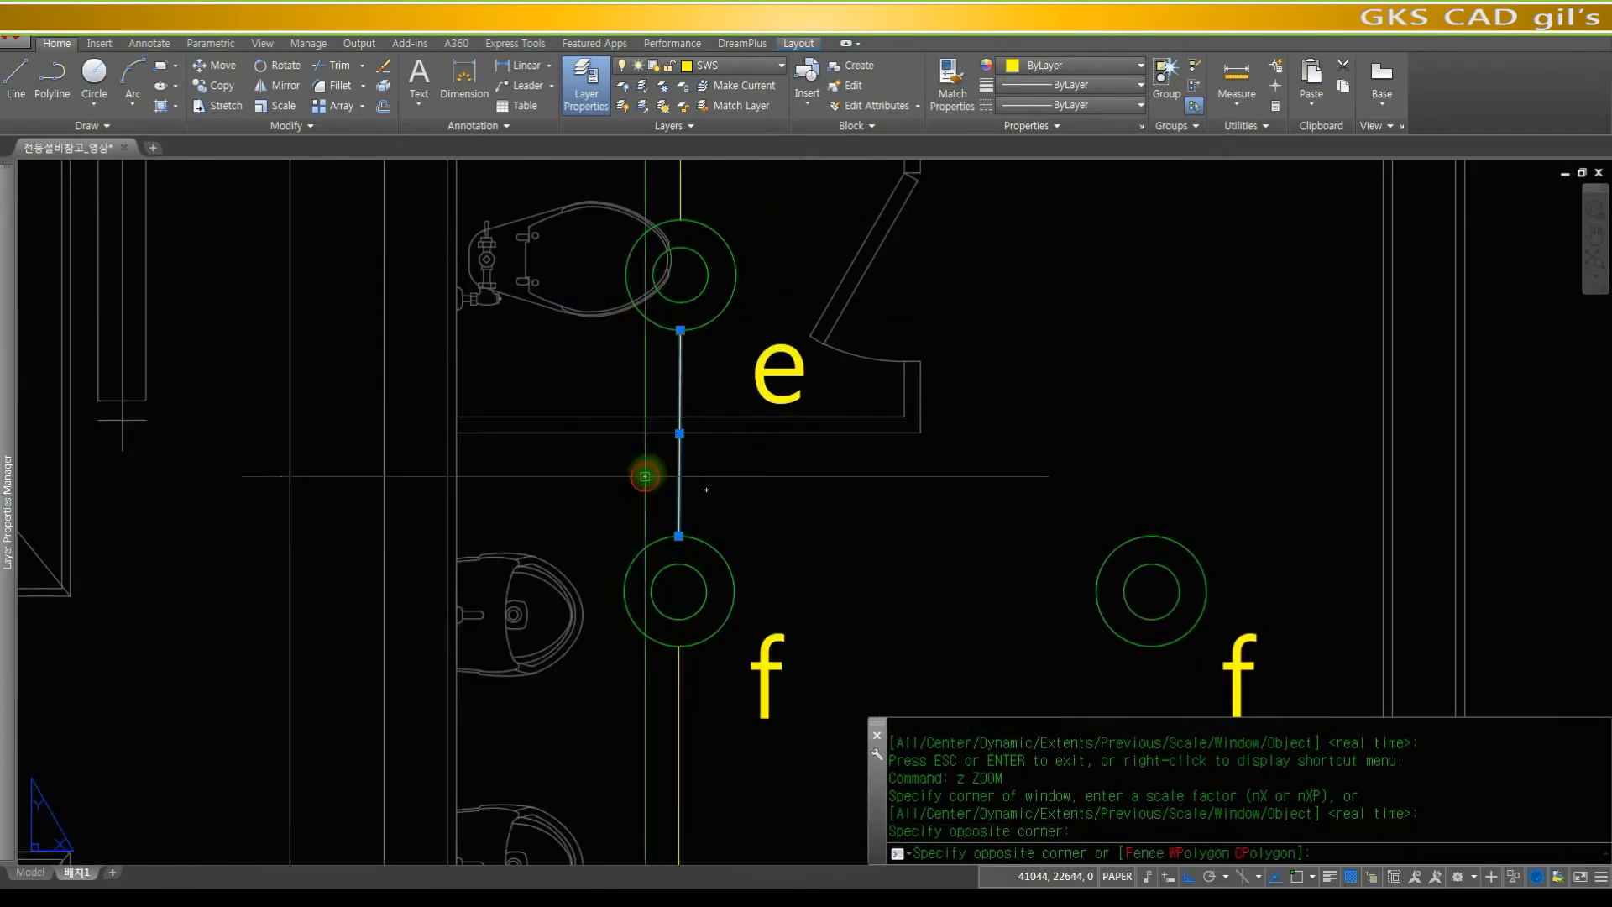
key("Escape")
key("Escape")
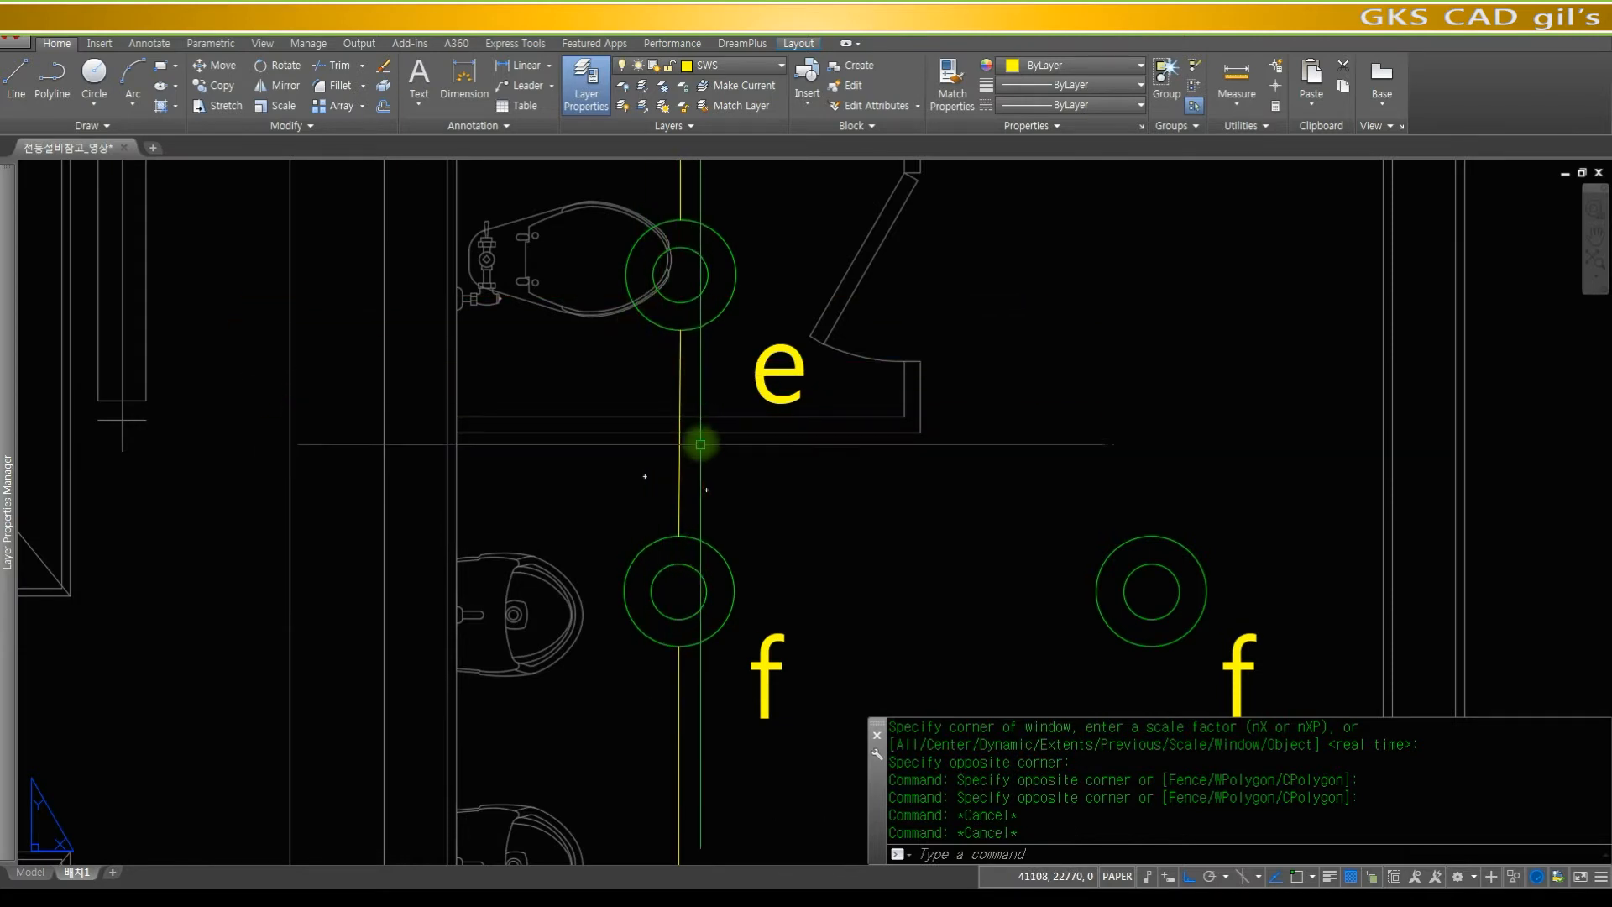
- Use Change to move the upper end of the wiring line below the lower e light into the light symbol
type("chang")
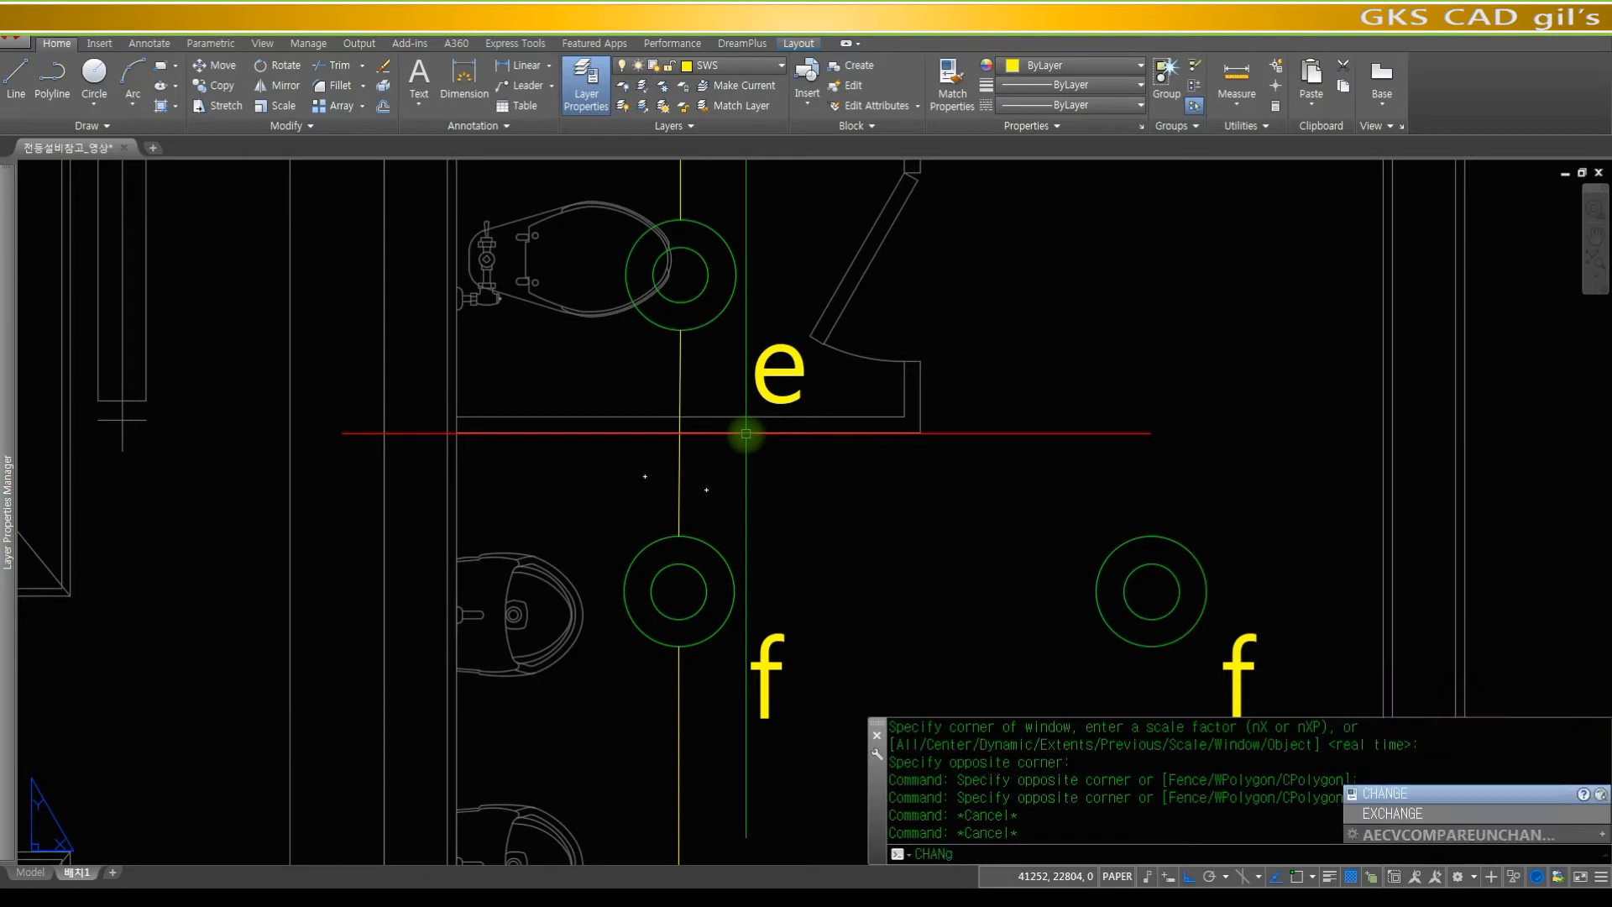
key("Return")
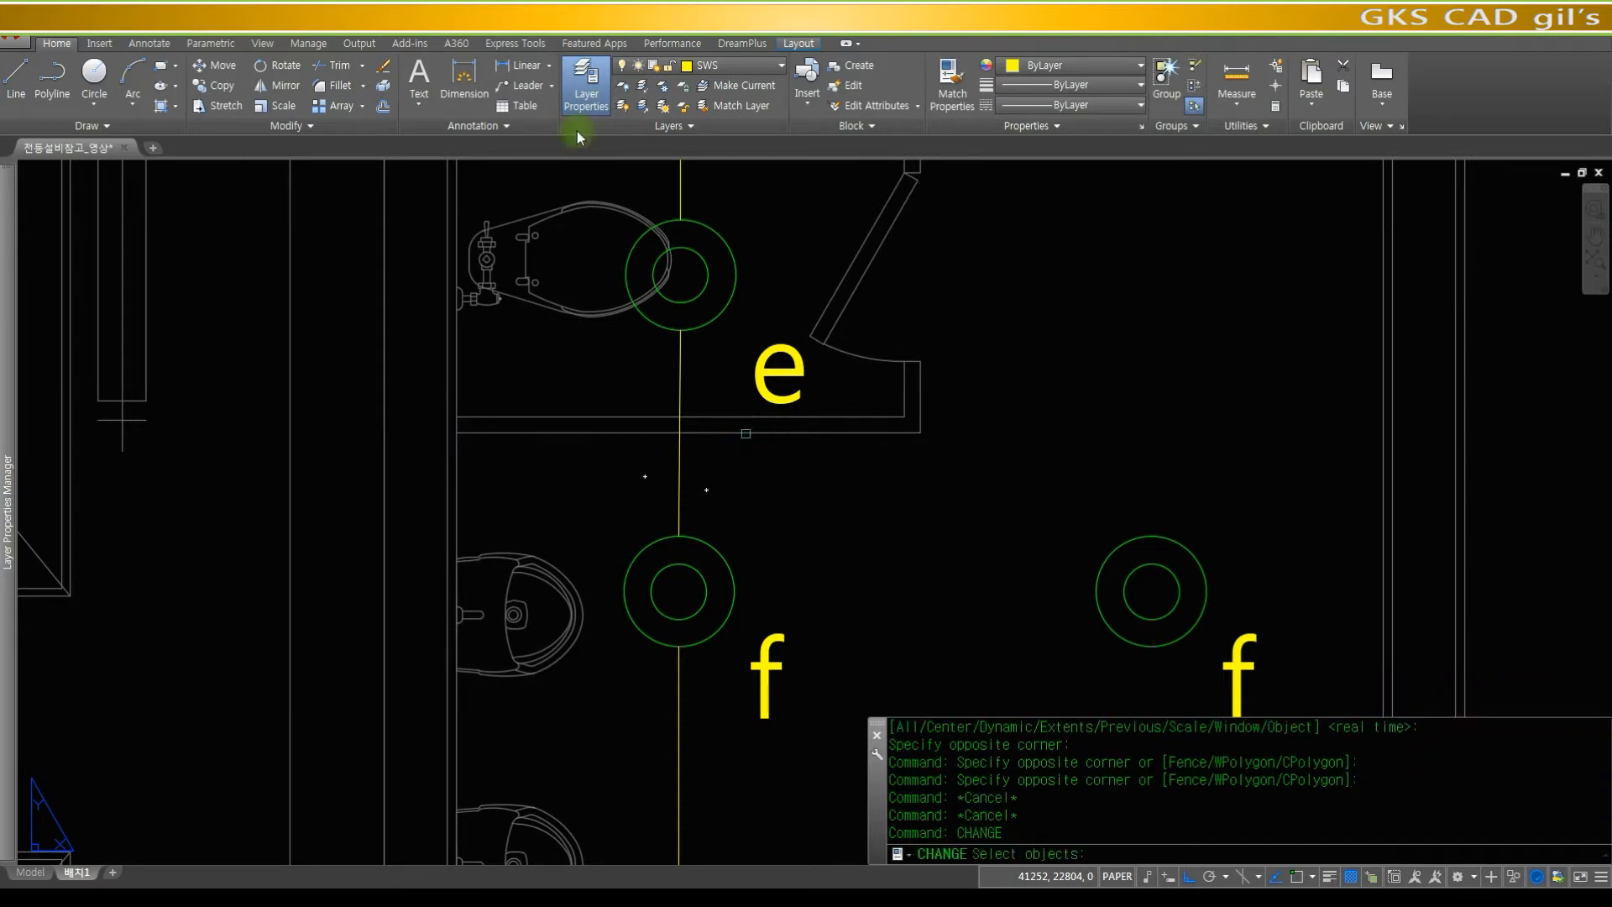
left_click(682, 366)
key("space")
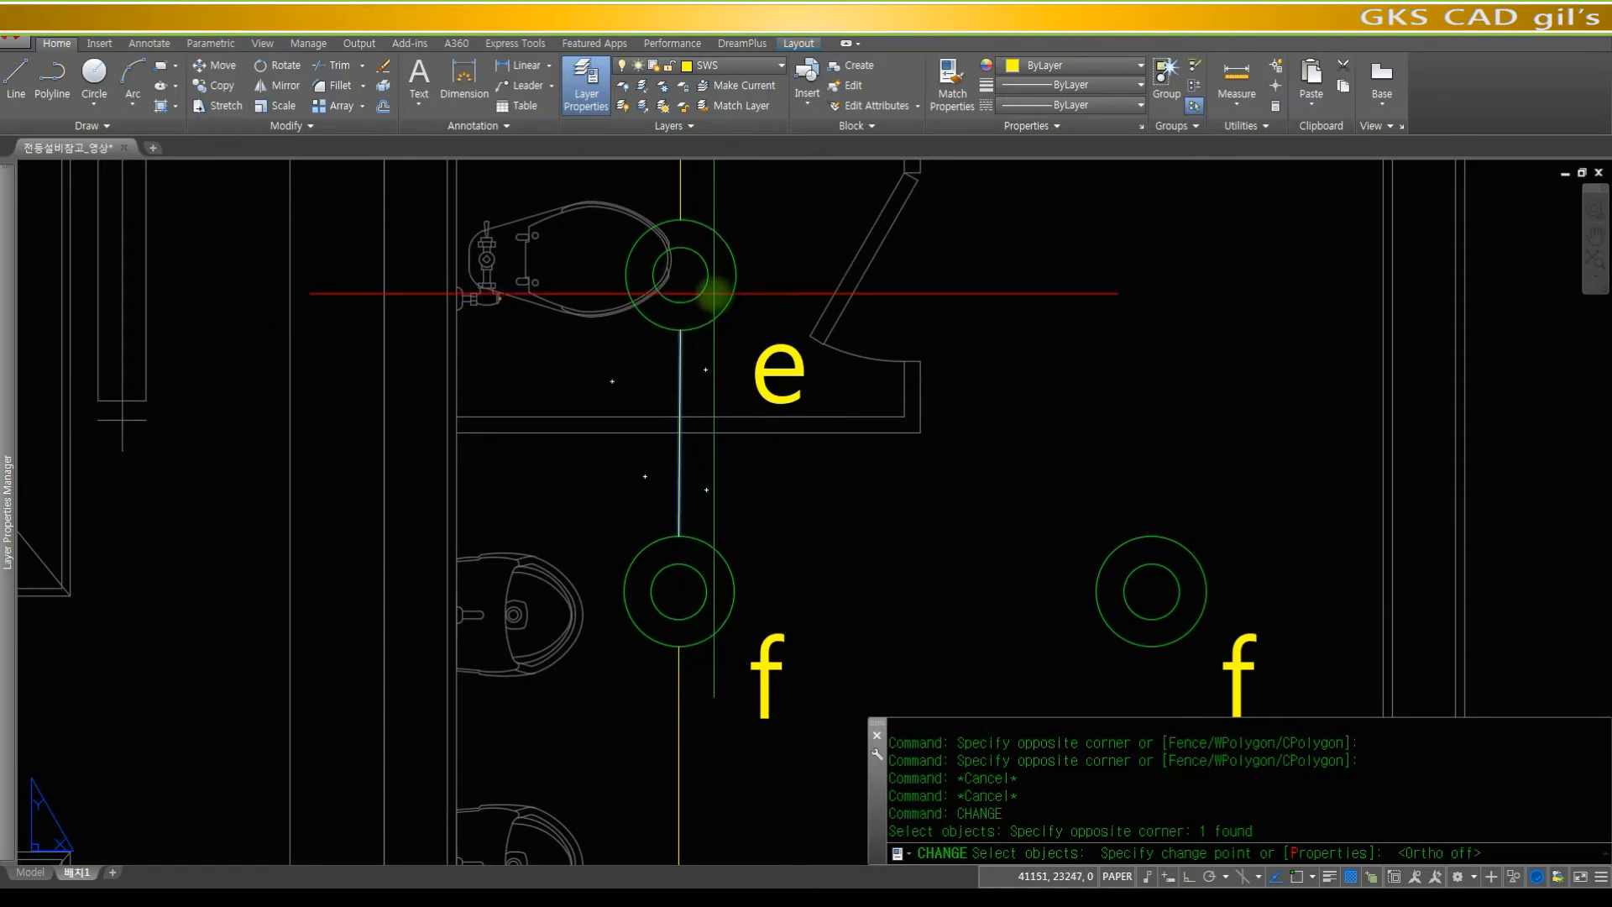
left_click(682, 272)
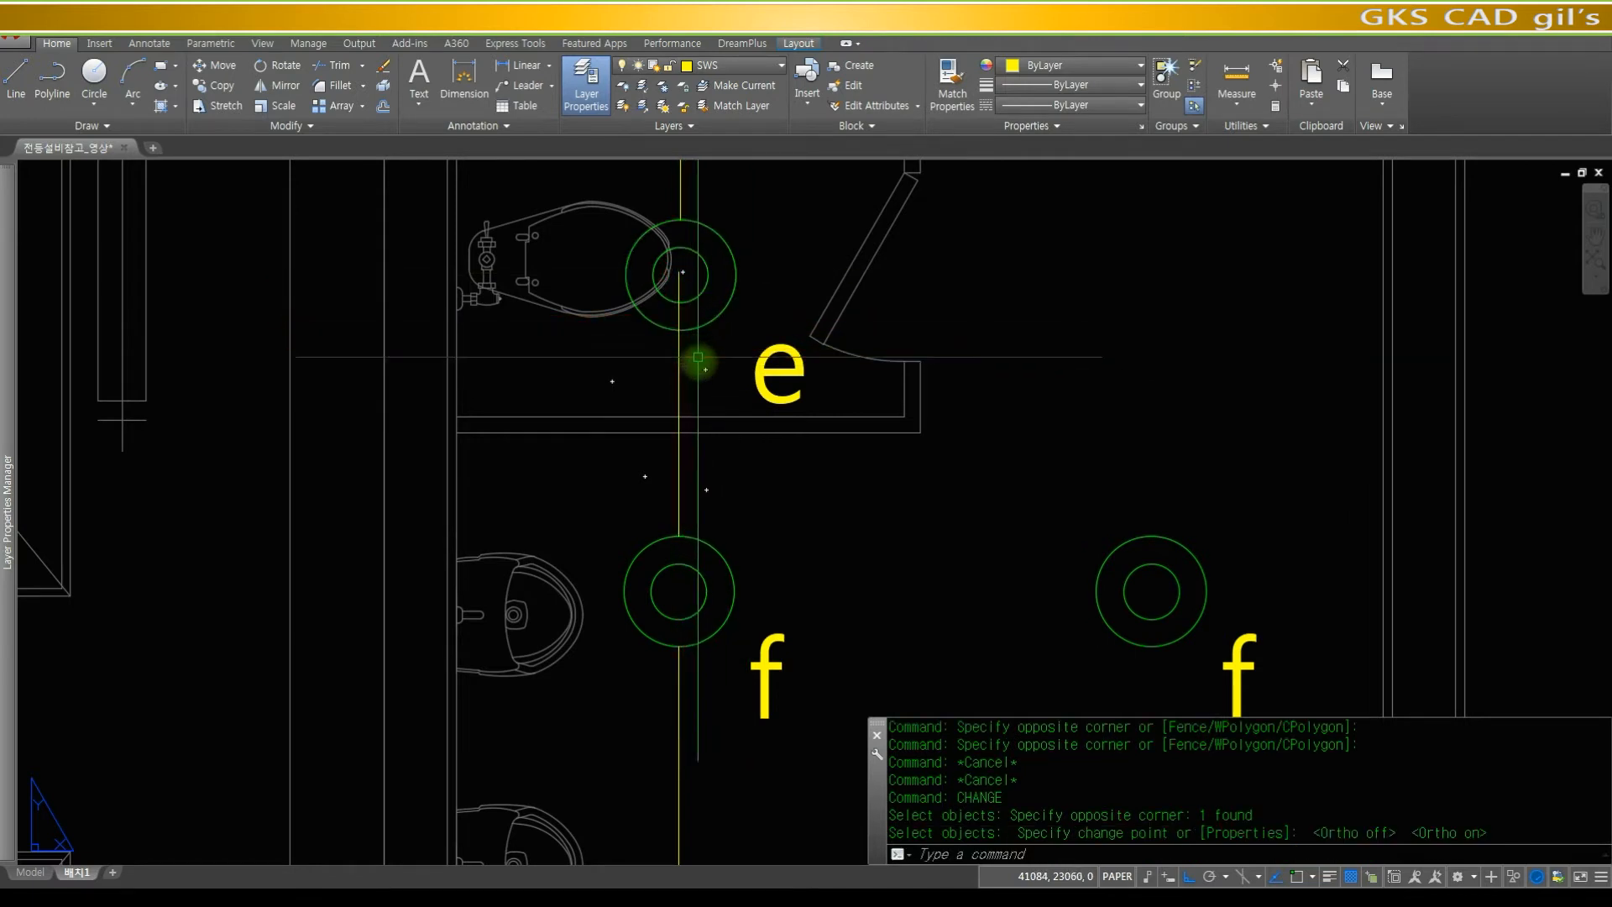
- Try out Change on the same wiring line by moving its upper end to several free points around the e label and stall door
key("space")
left_click(713, 387)
left_click(629, 374)
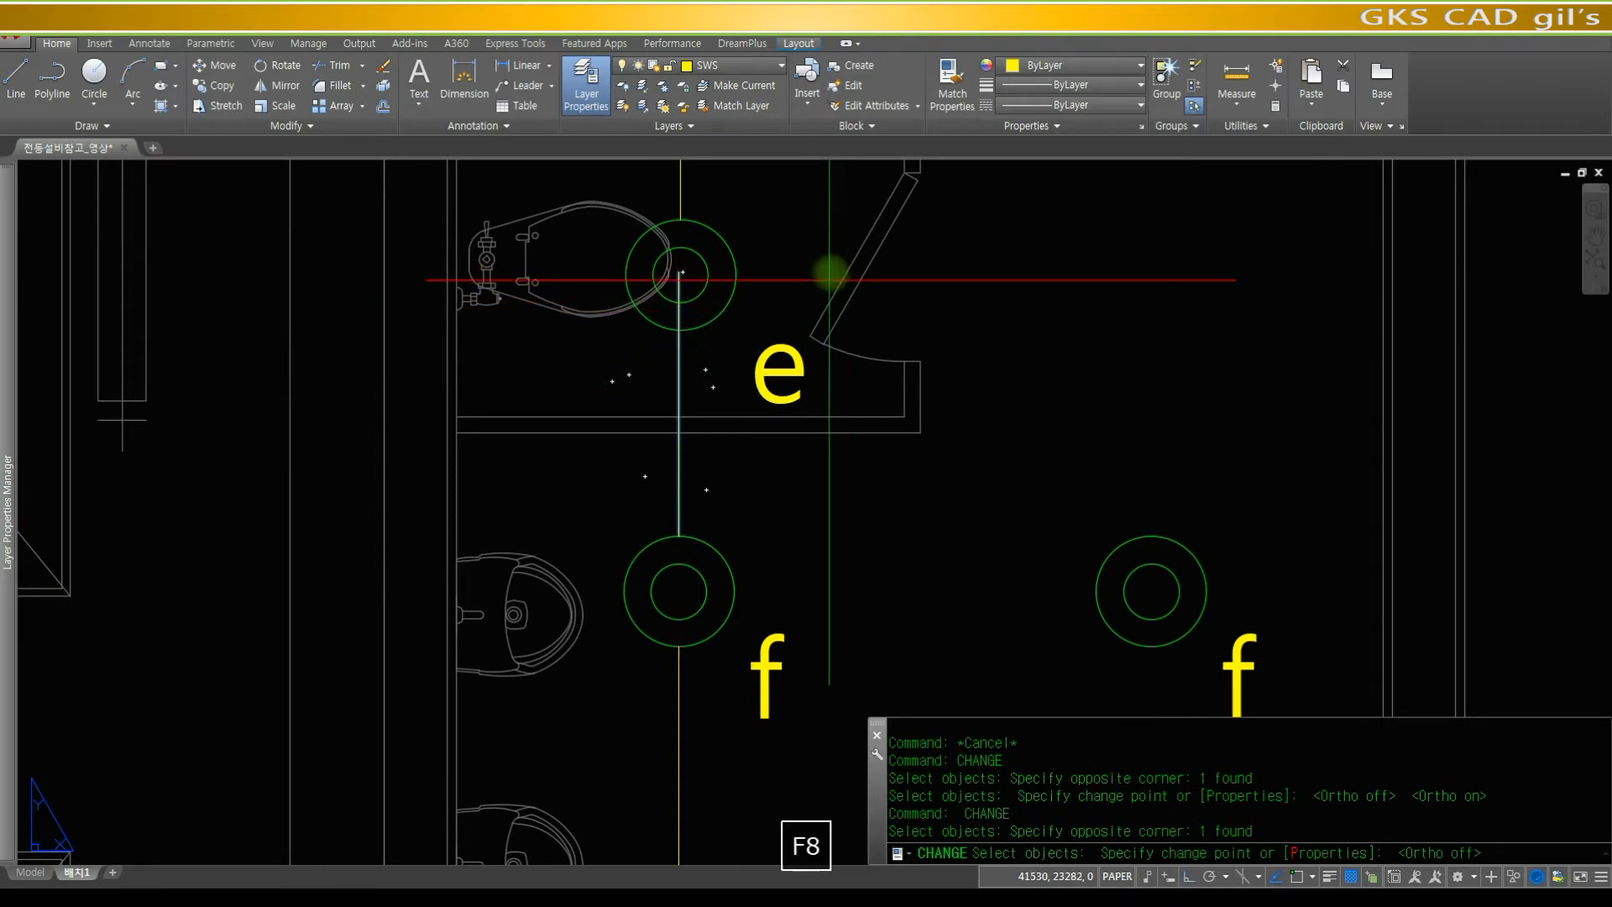
left_click(855, 265)
key("F8")
left_click(905, 308)
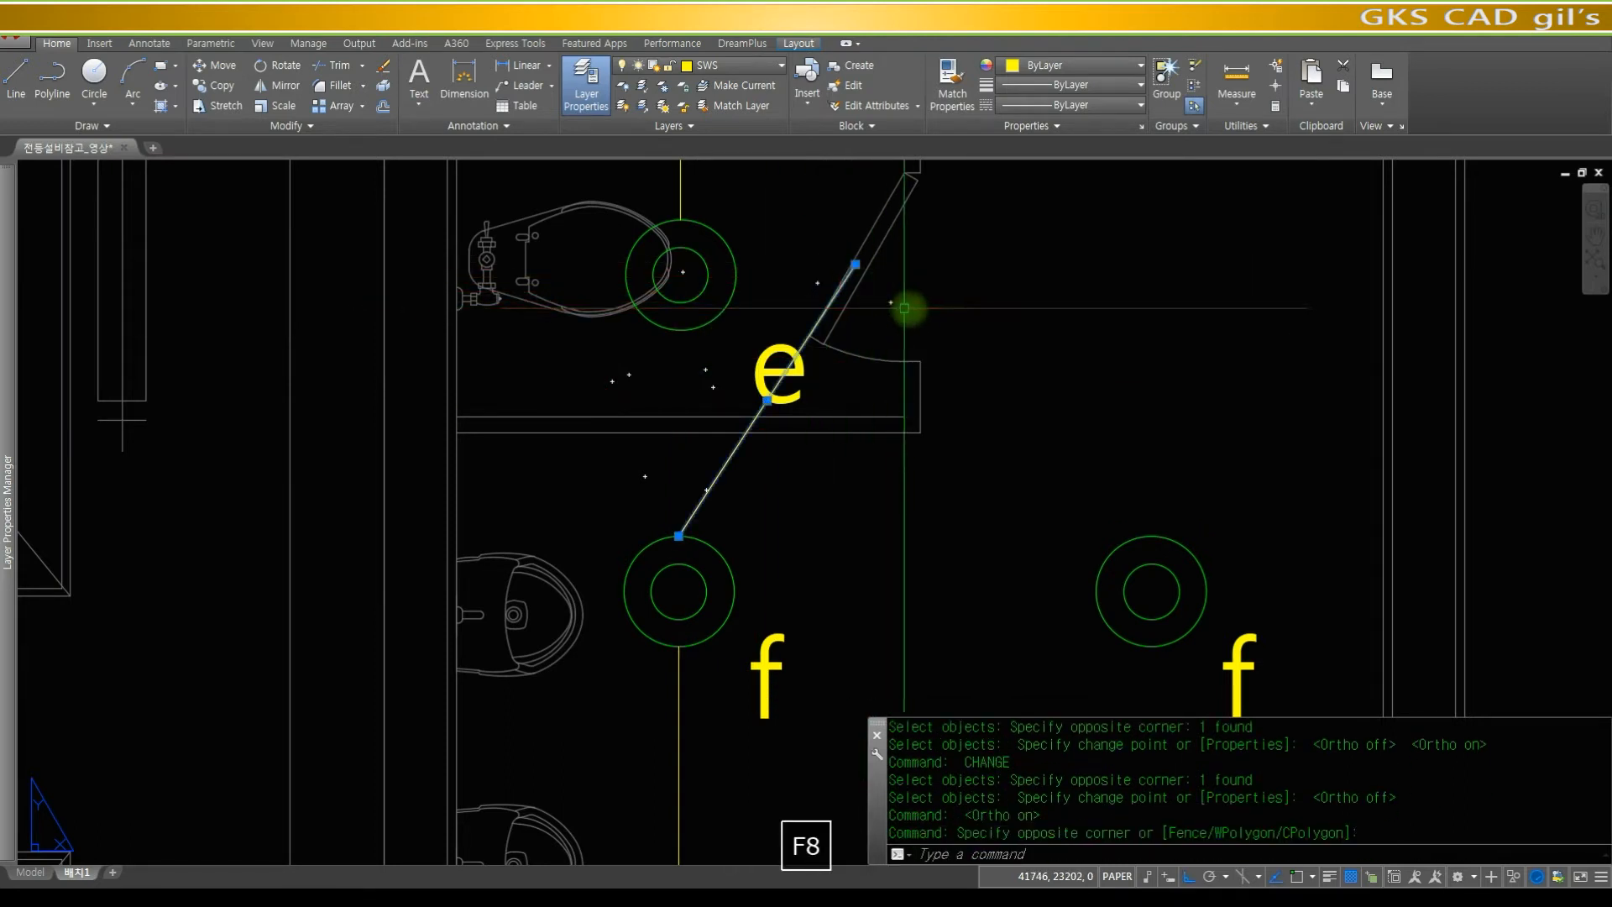
key("F8")
left_click(918, 334)
key("space")
left_click(958, 333)
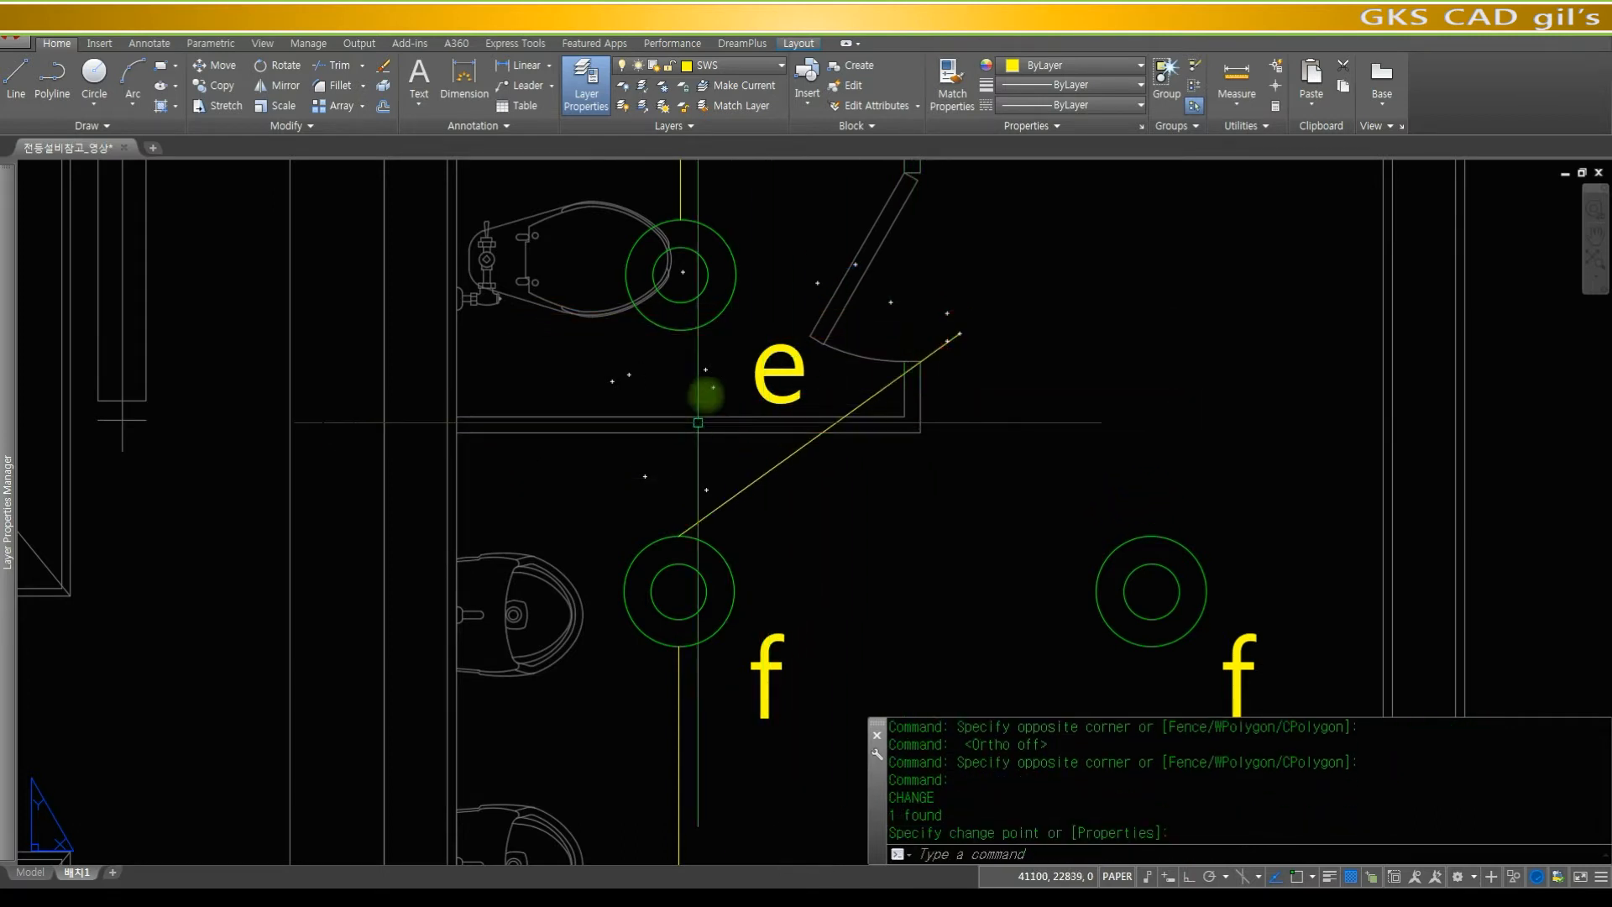
key("space")
left_click(968, 397)
left_click(809, 266)
key("space")
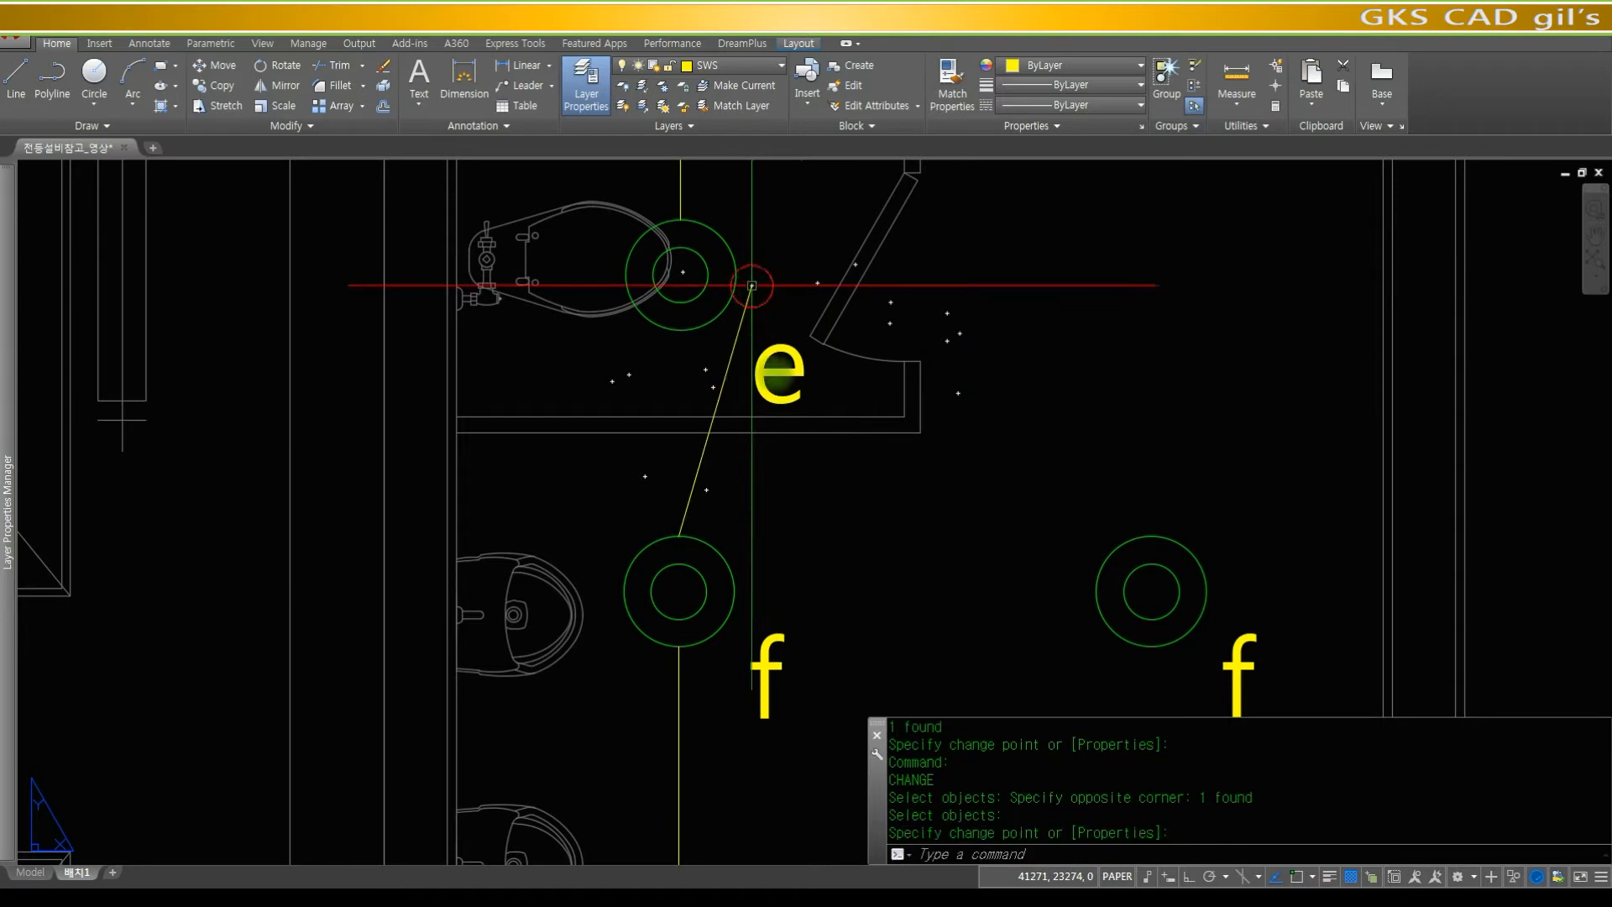
- Straighten the wiring line with Change and Ortho on, moving its upper end to the center of the lower e light
key("space")
left_click(766, 353)
left_click(738, 324)
key("space")
type("cenm")
key("space")
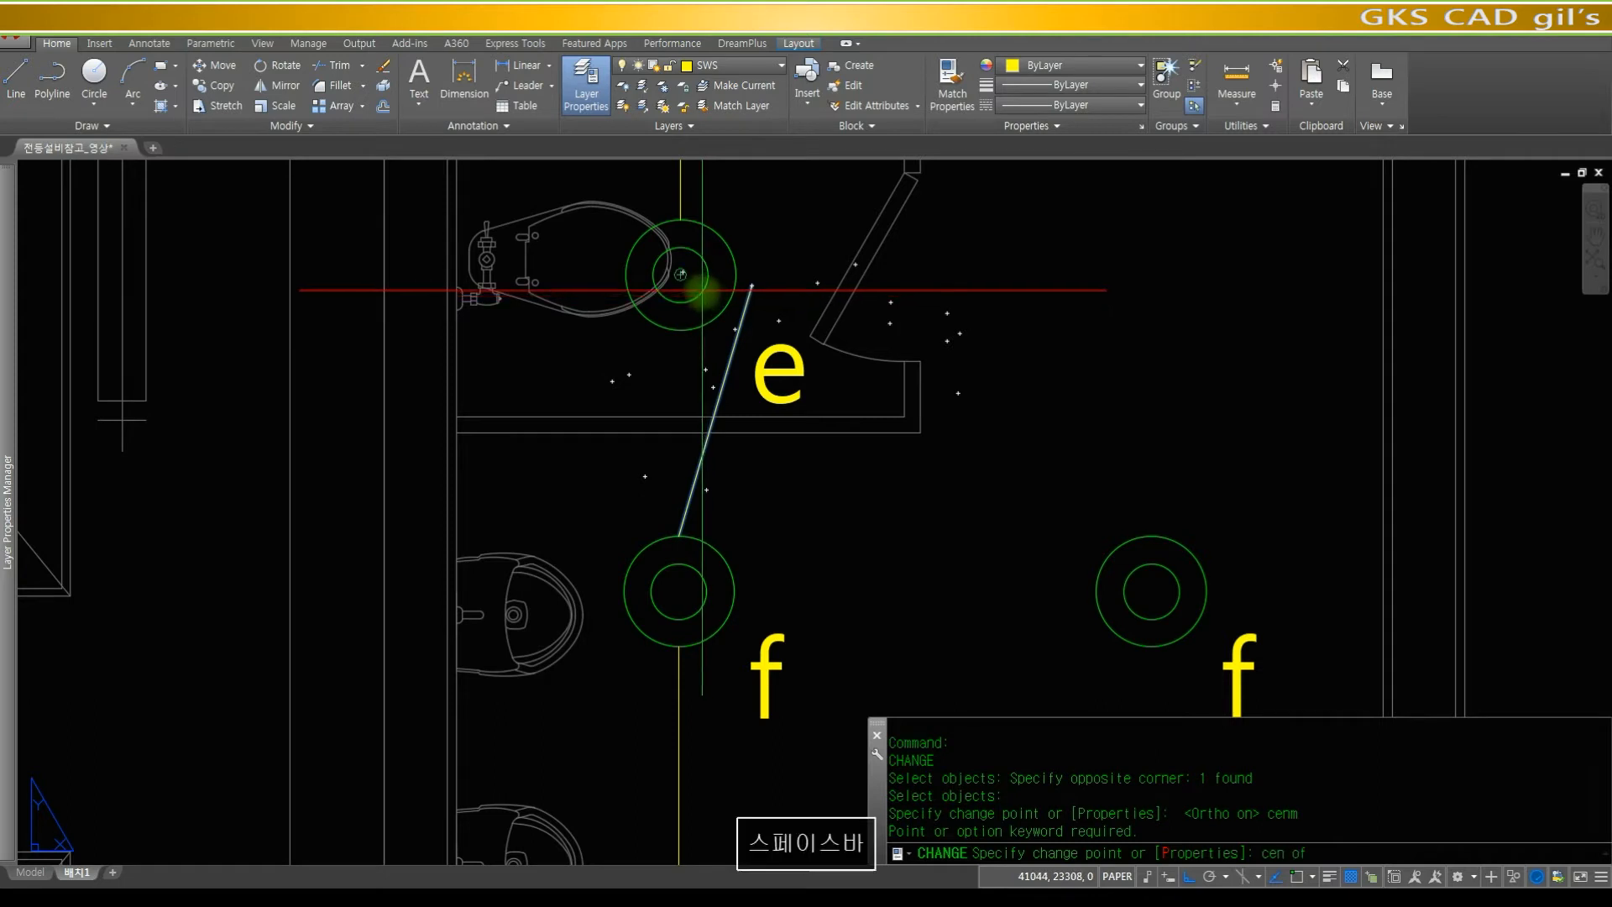
left_click(702, 292)
- Trim the part of the straightened wiring line that lies inside the lower e light symbol at its outer circle
type("r")
key("space")
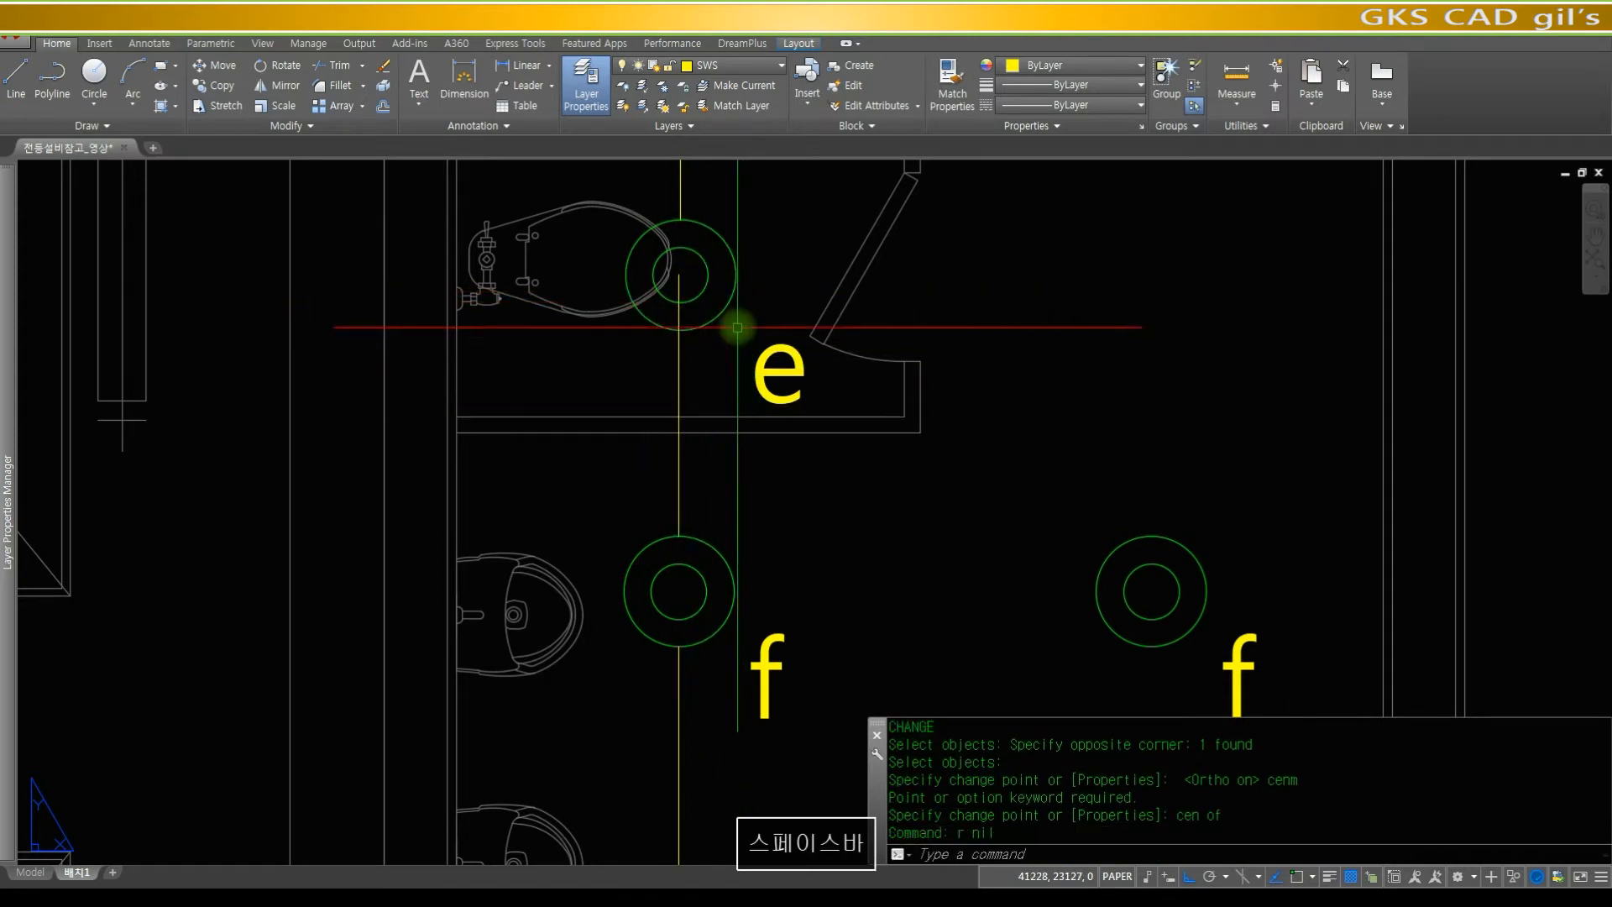
type("tr")
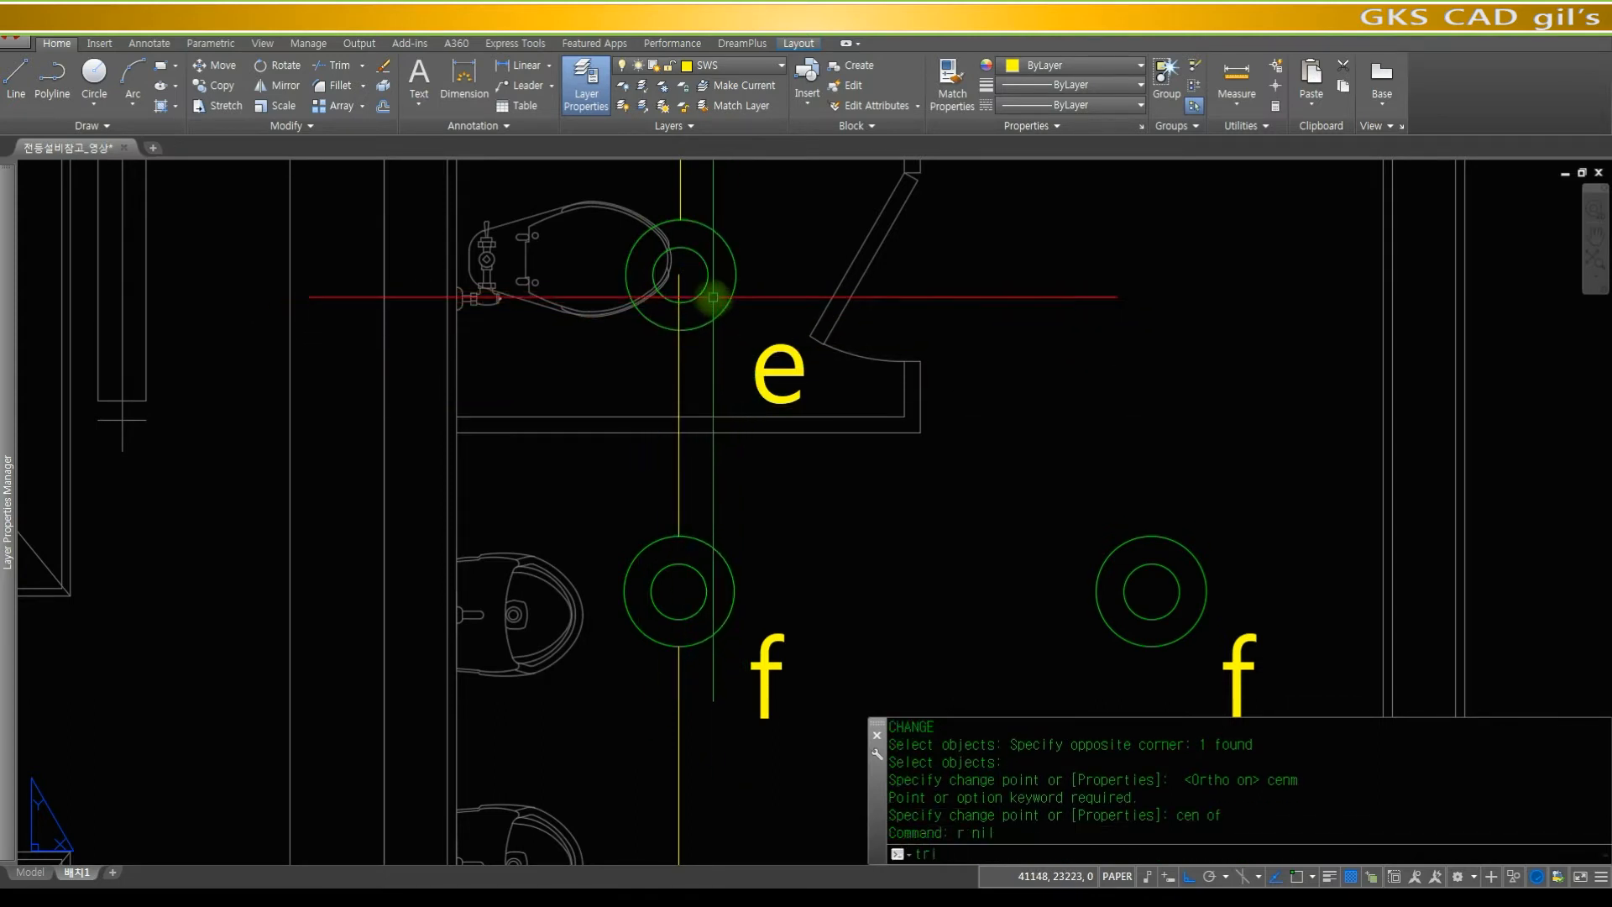
type("i")
key("space")
left_click(677, 321)
key("space")
left_click(779, 387)
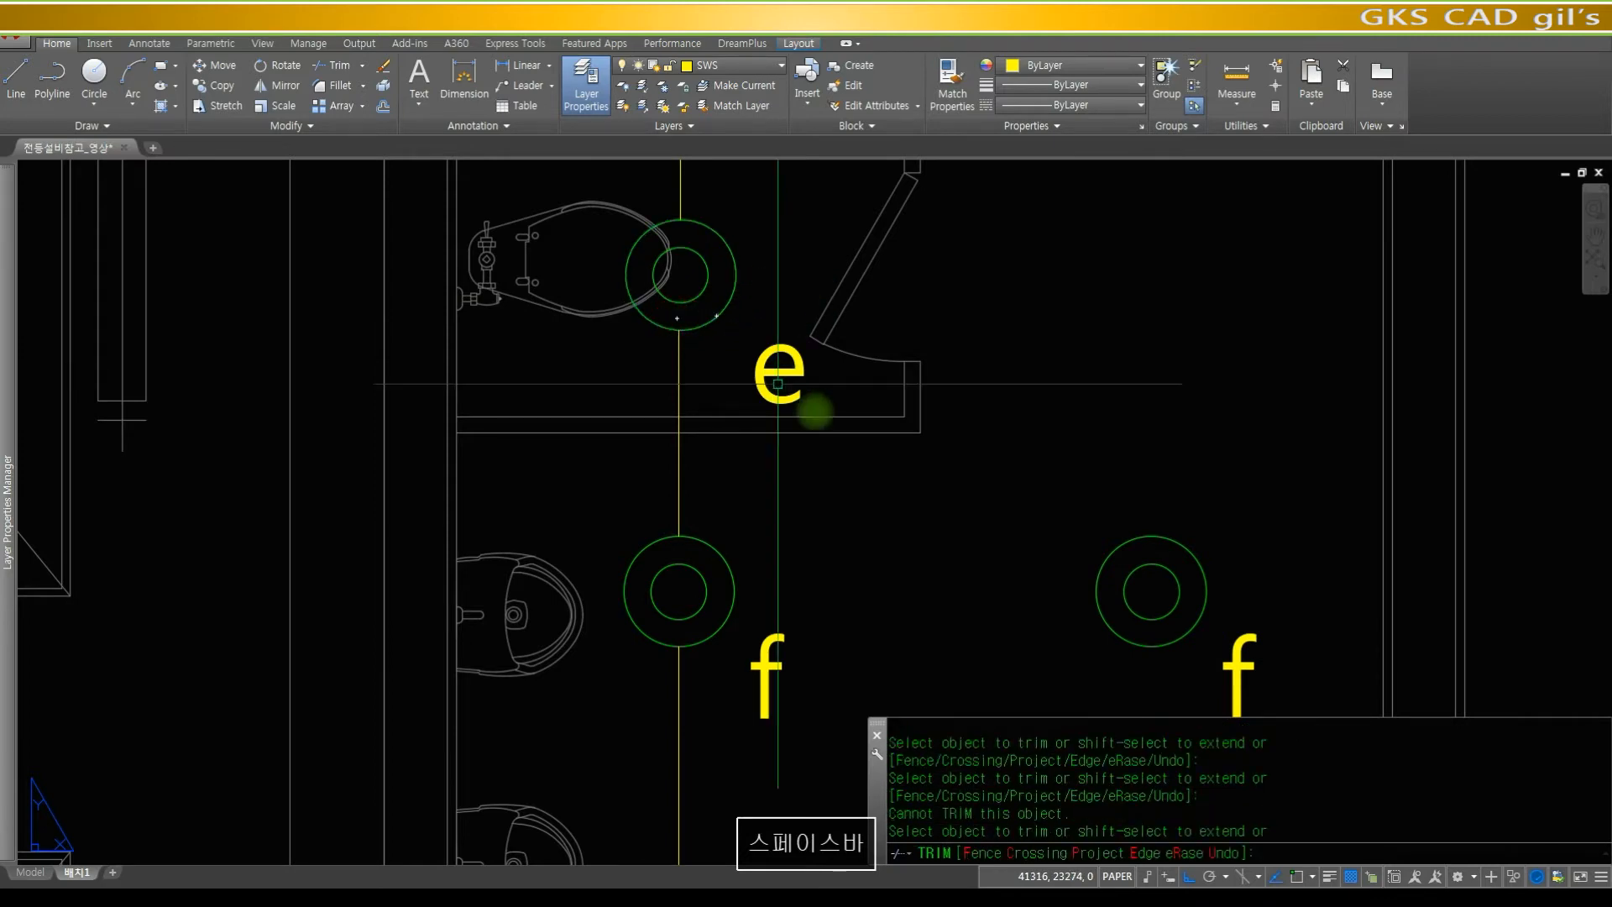
key("space")
- Connect the upper urinal-side f light to the neighboring f light with a horizontal wiring line between their facing quadrants
scroll(729, 336, "down", 6)
mouse_move(884, 587)
middle_mouse_down()
mouse_move(607, 418)
mouse_move(597, 529)
middle_mouse_up()
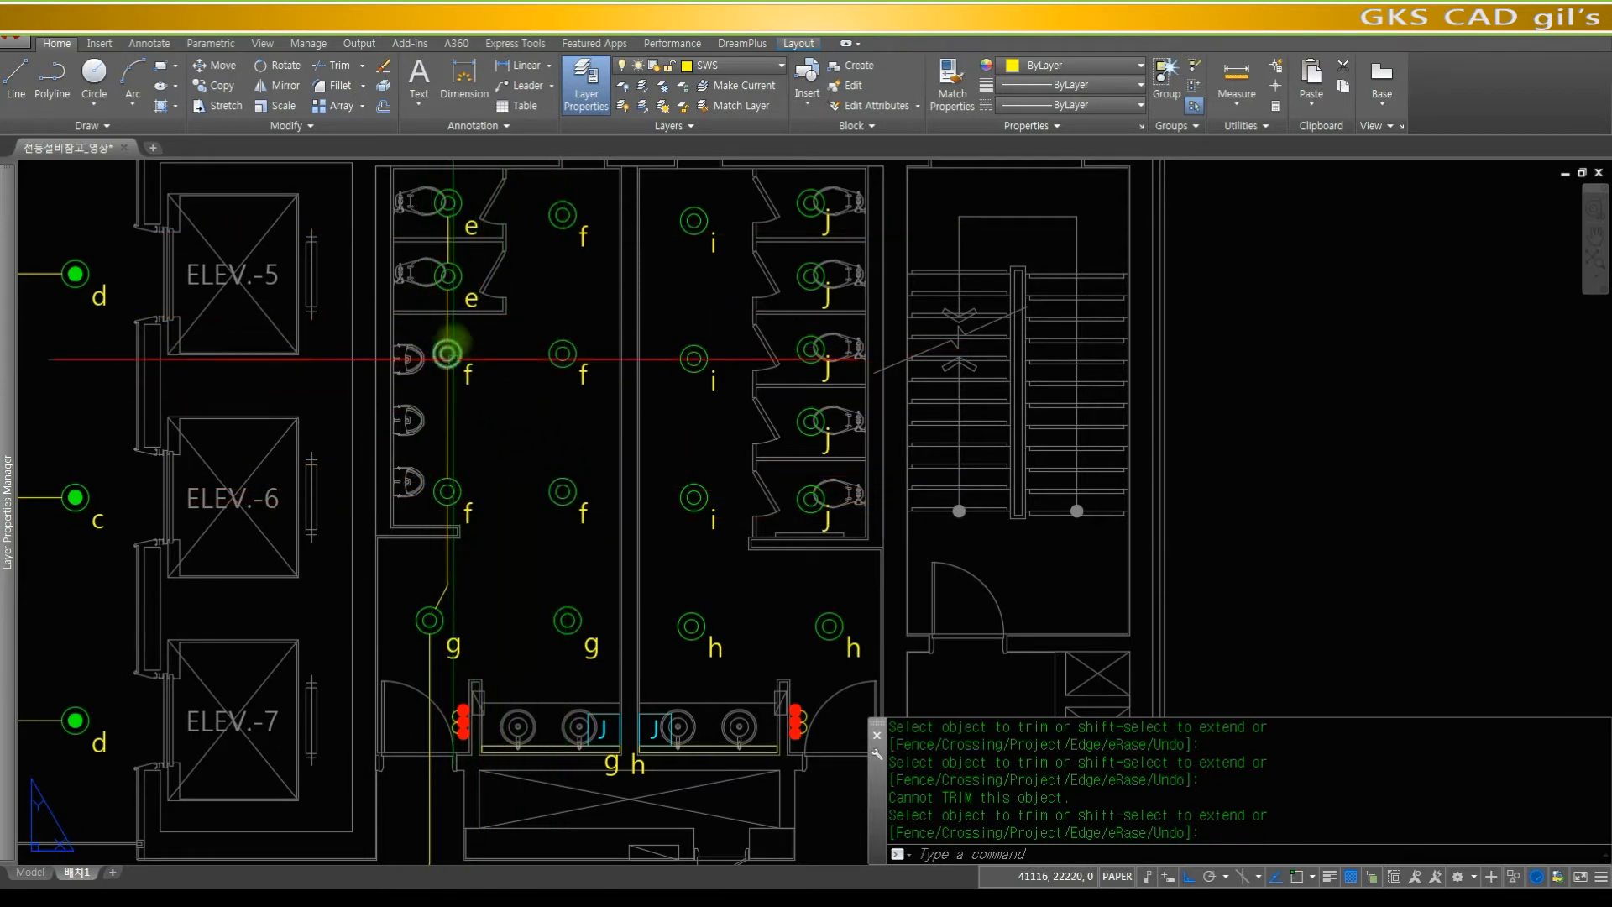
type("e")
key("space")
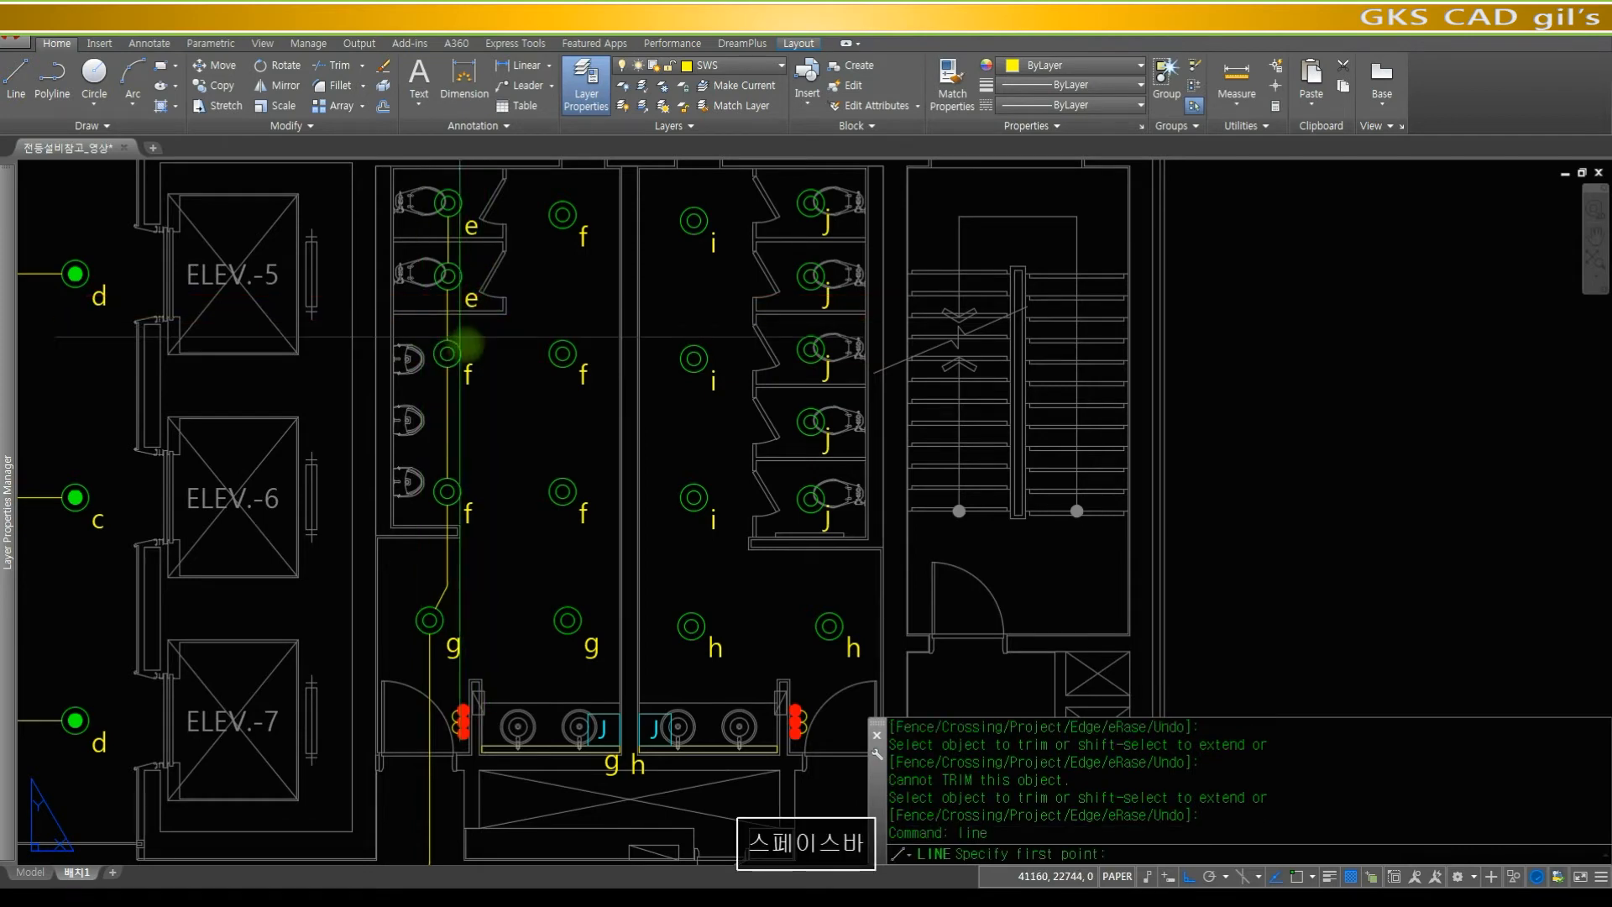
left_click(461, 352)
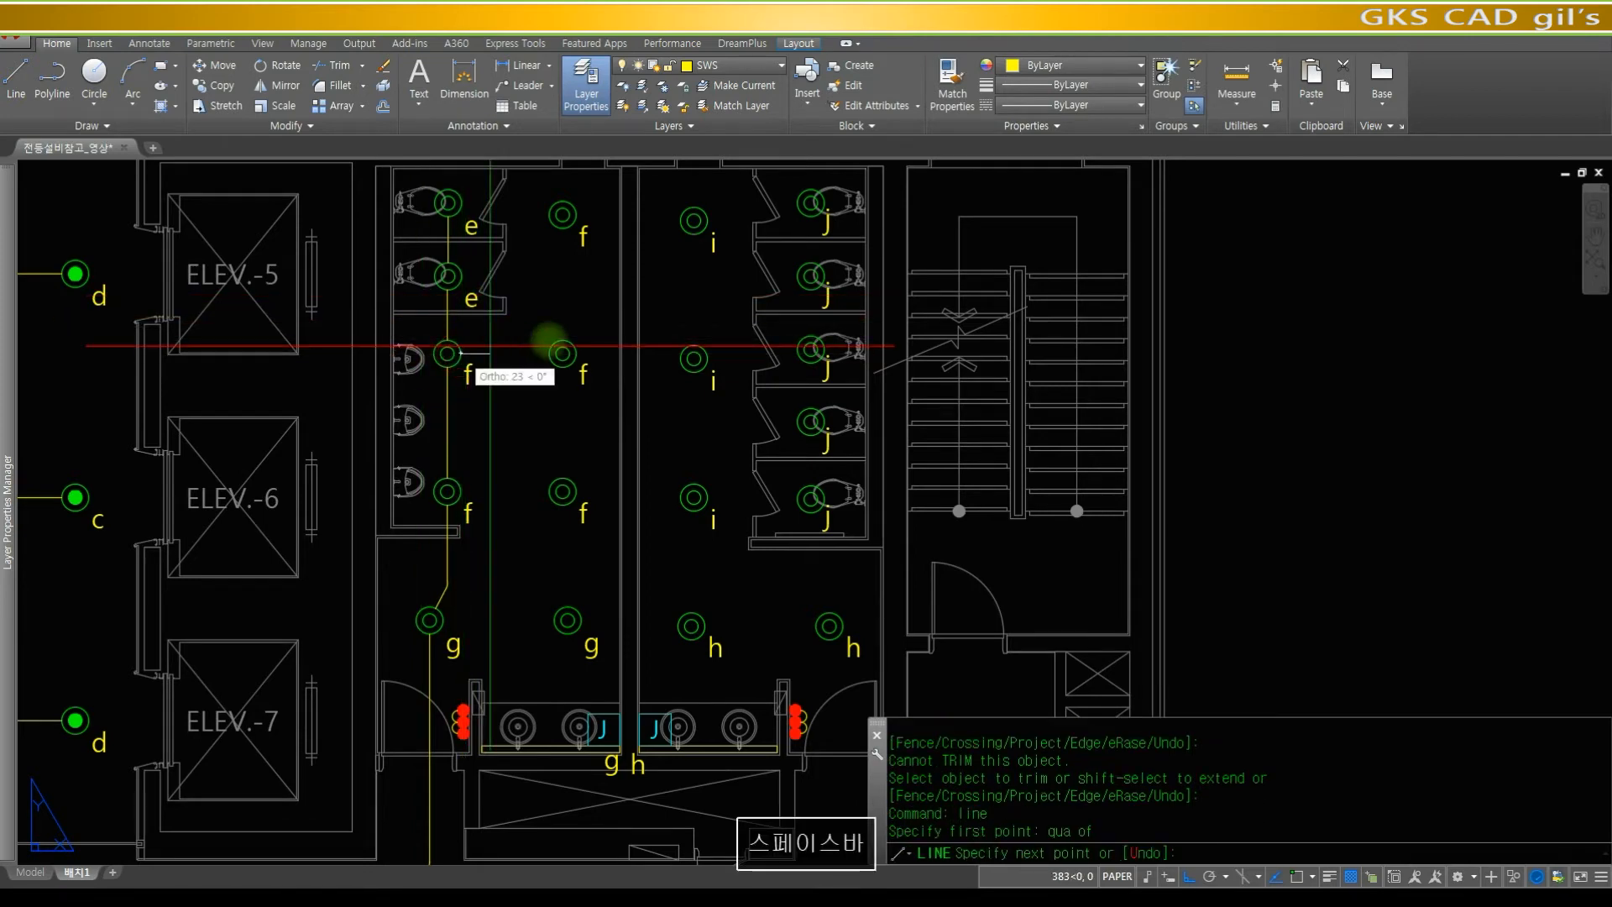
left_click(550, 353)
key("space")
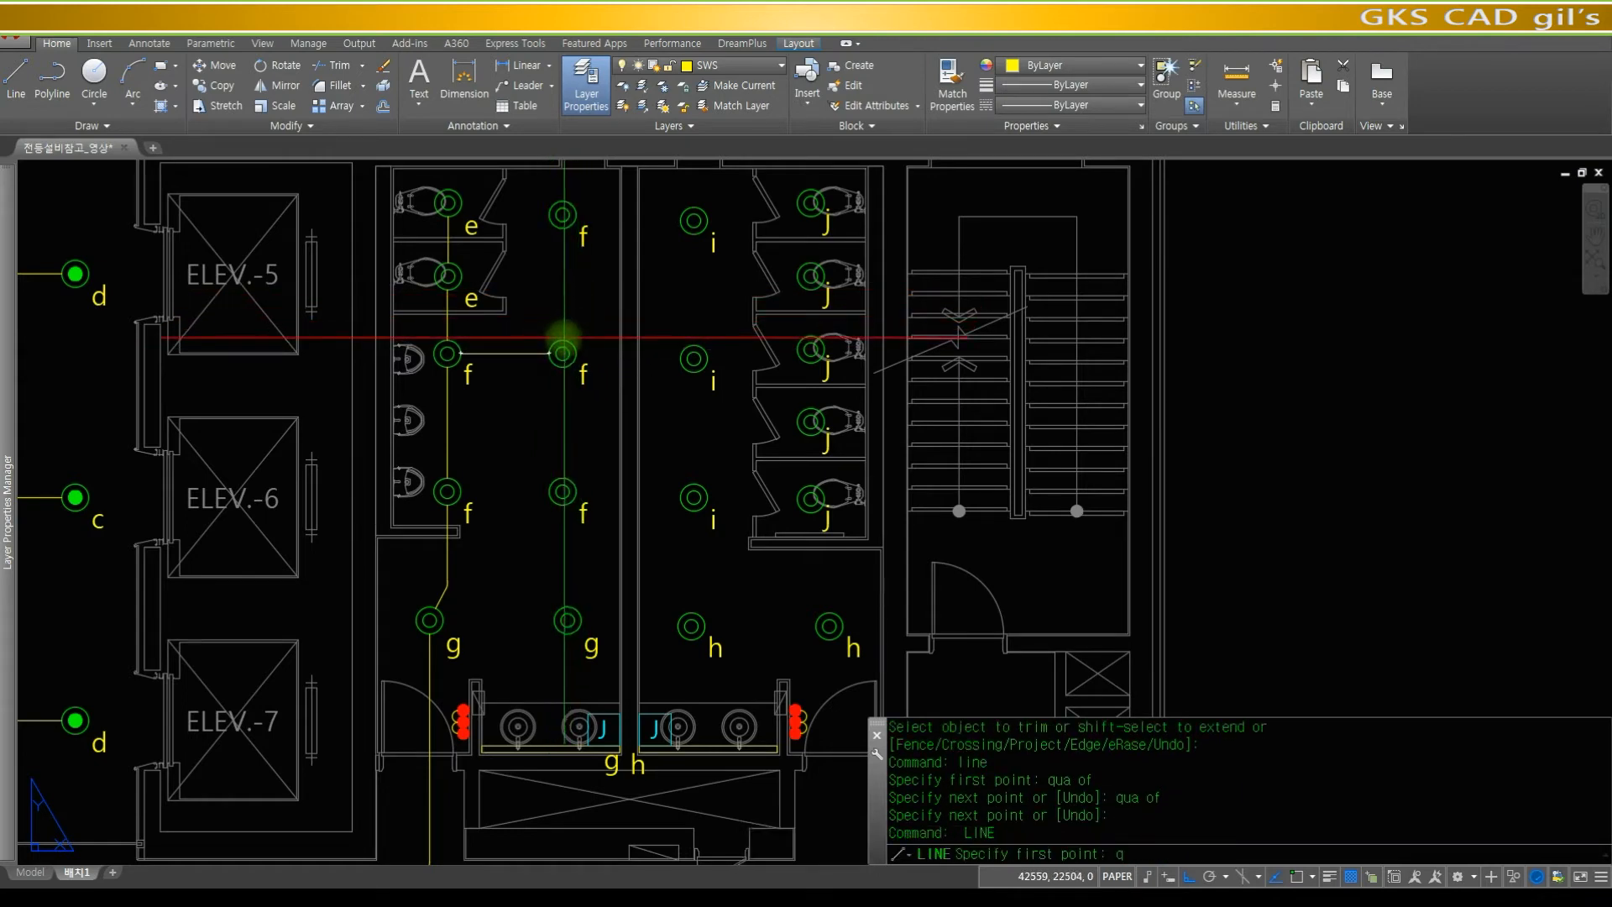
- Draw a vertical wiring line from the middle f light's top quadrant to the bottom quadrant of the f light above it
left_click(560, 337)
type("q")
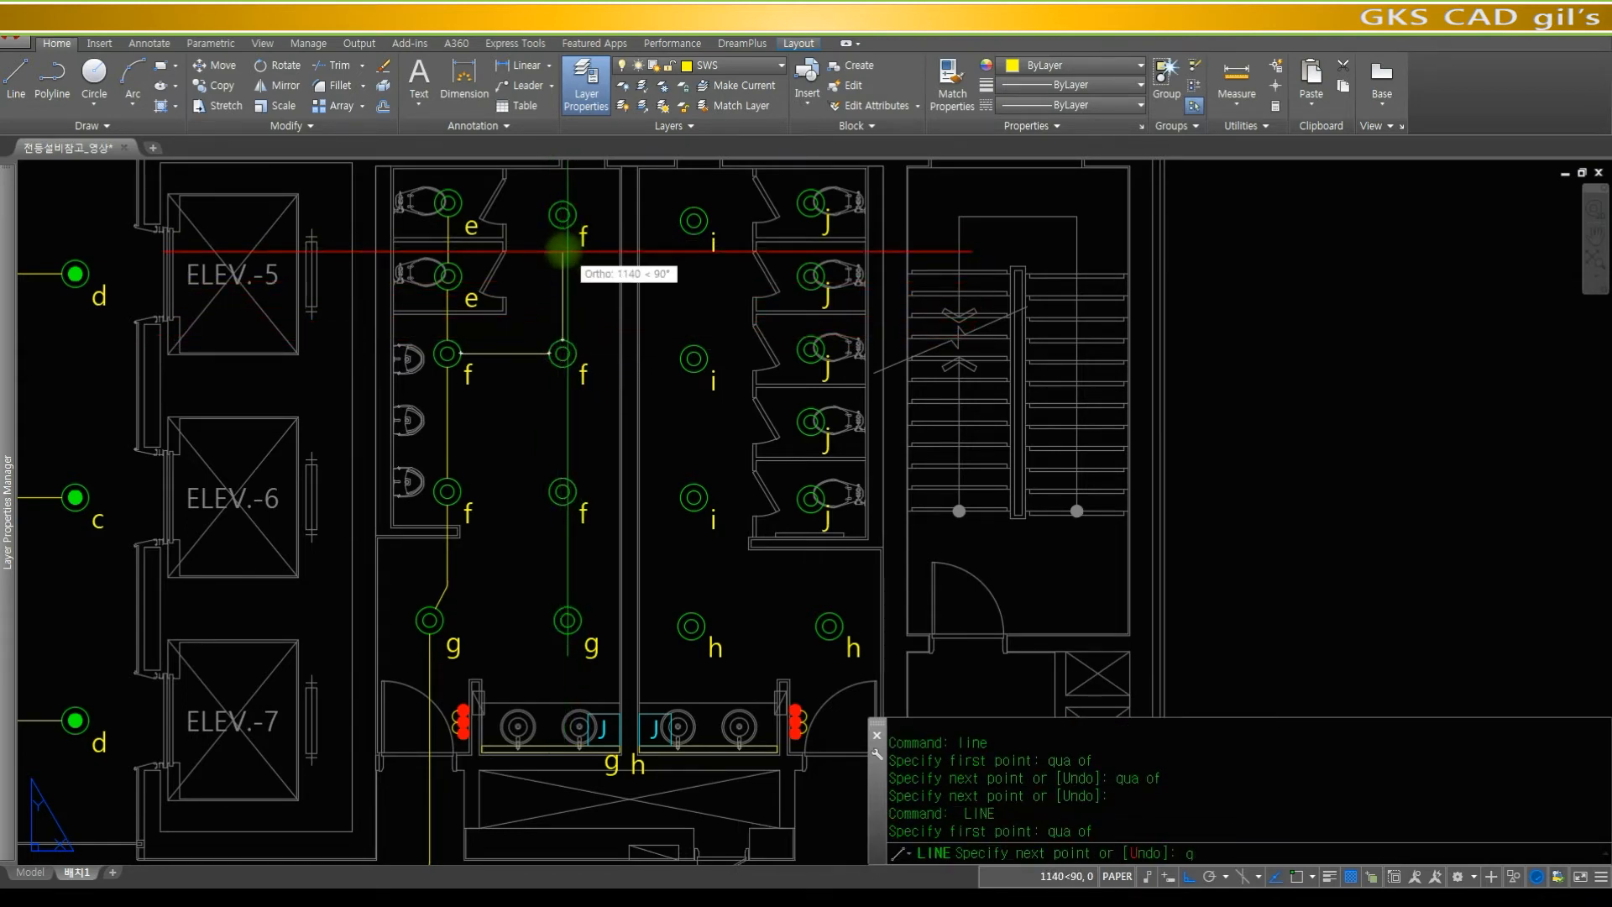
left_click(560, 233)
key("space")
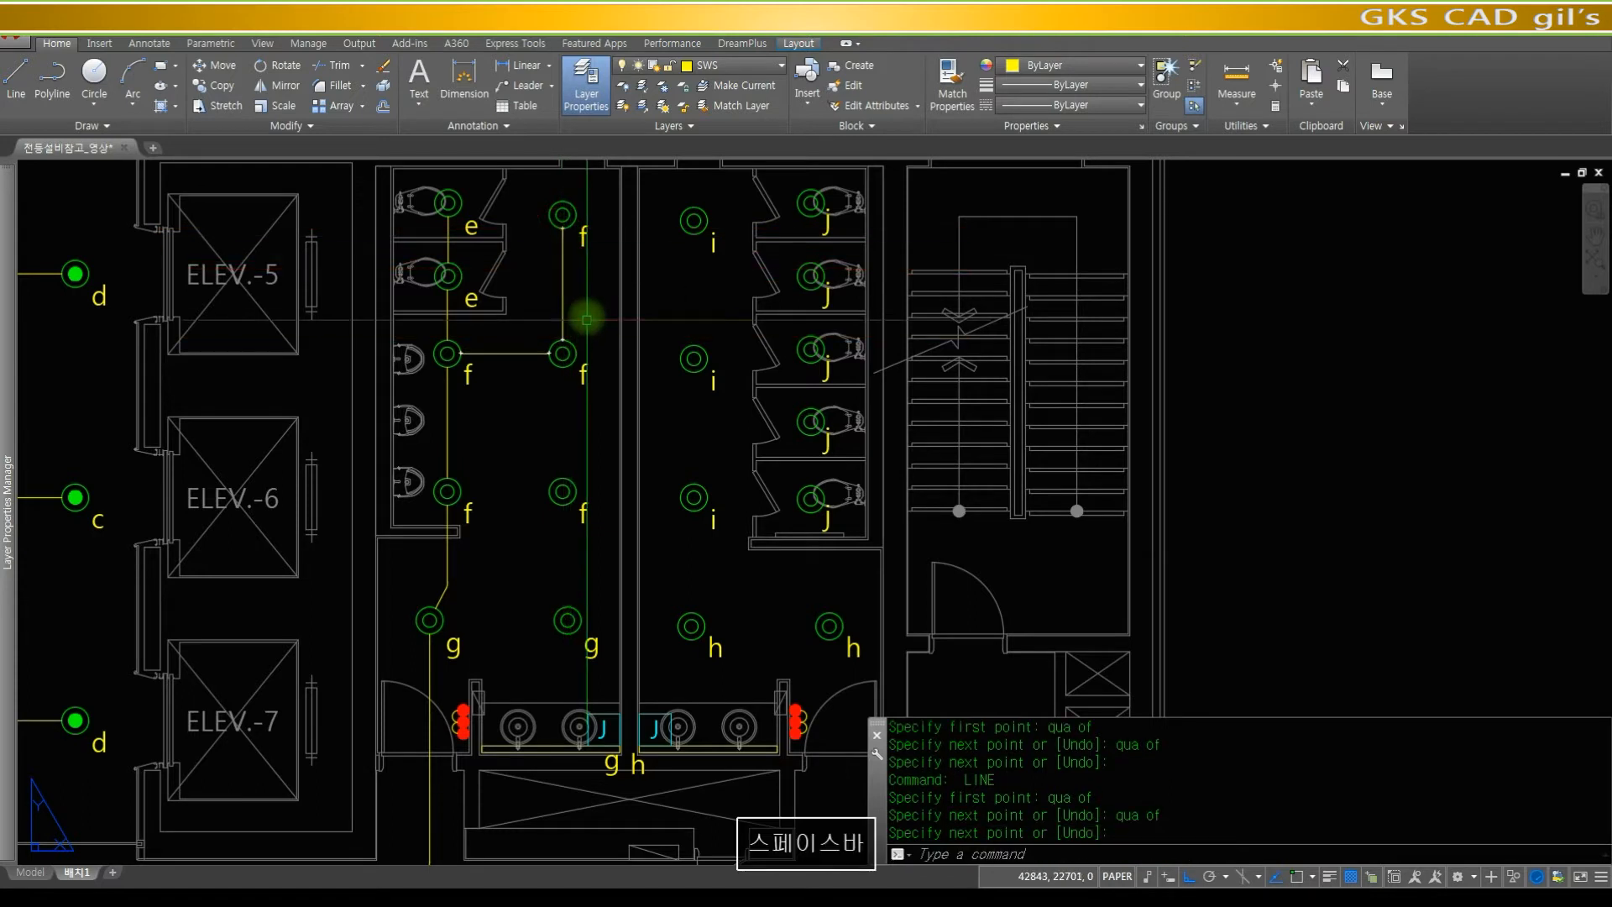
key("Escape")
key("Escape")
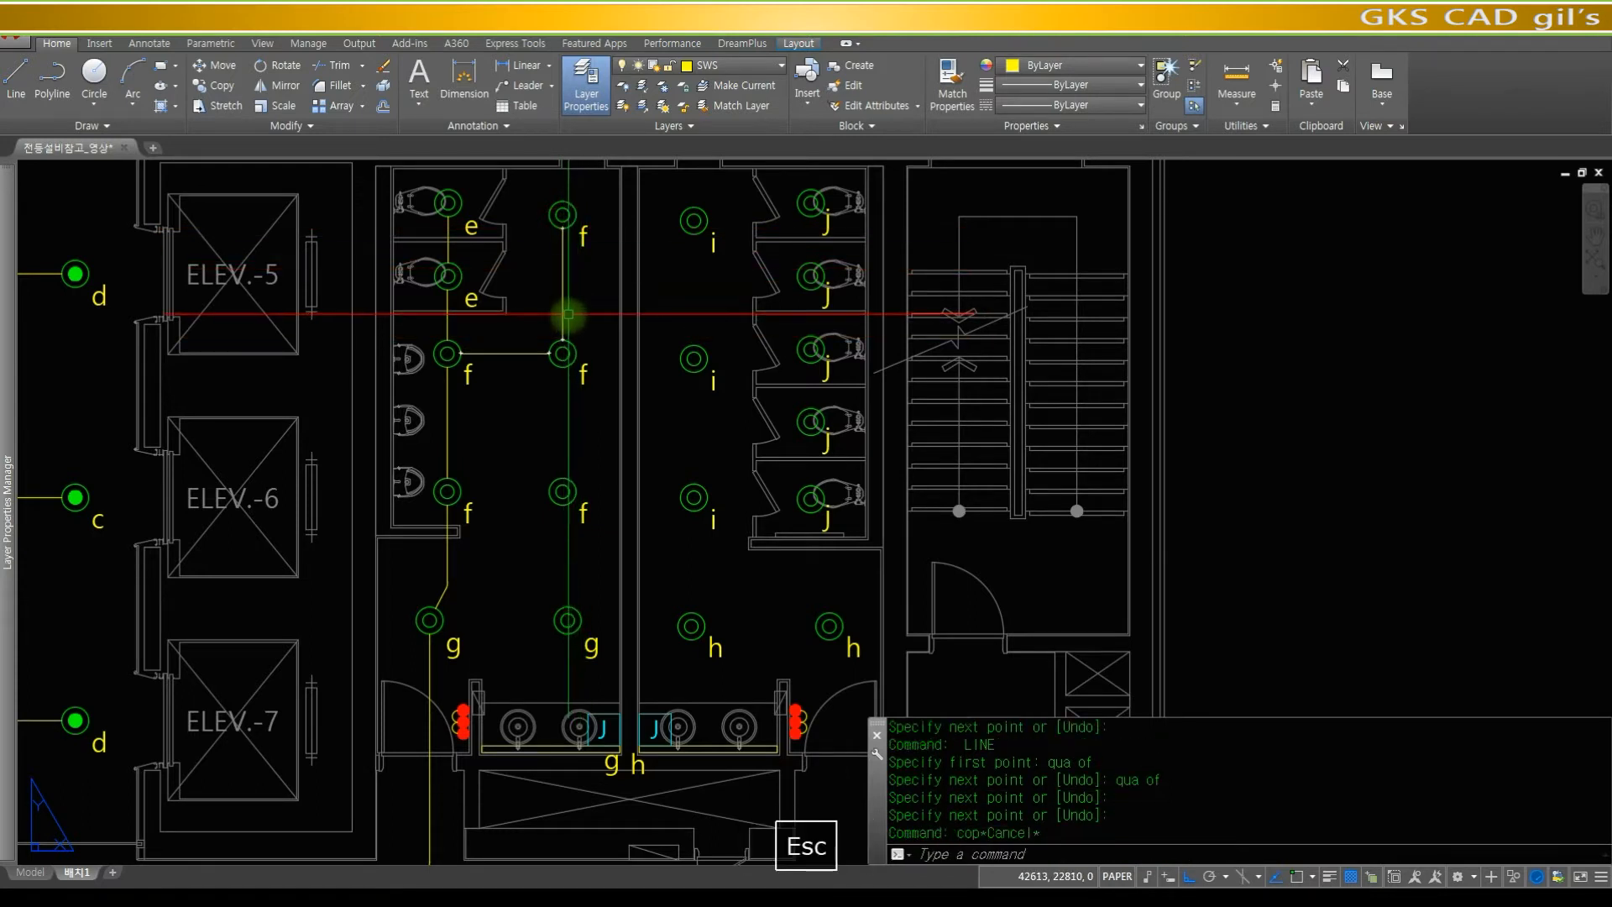
key("Escape")
key("Escape")
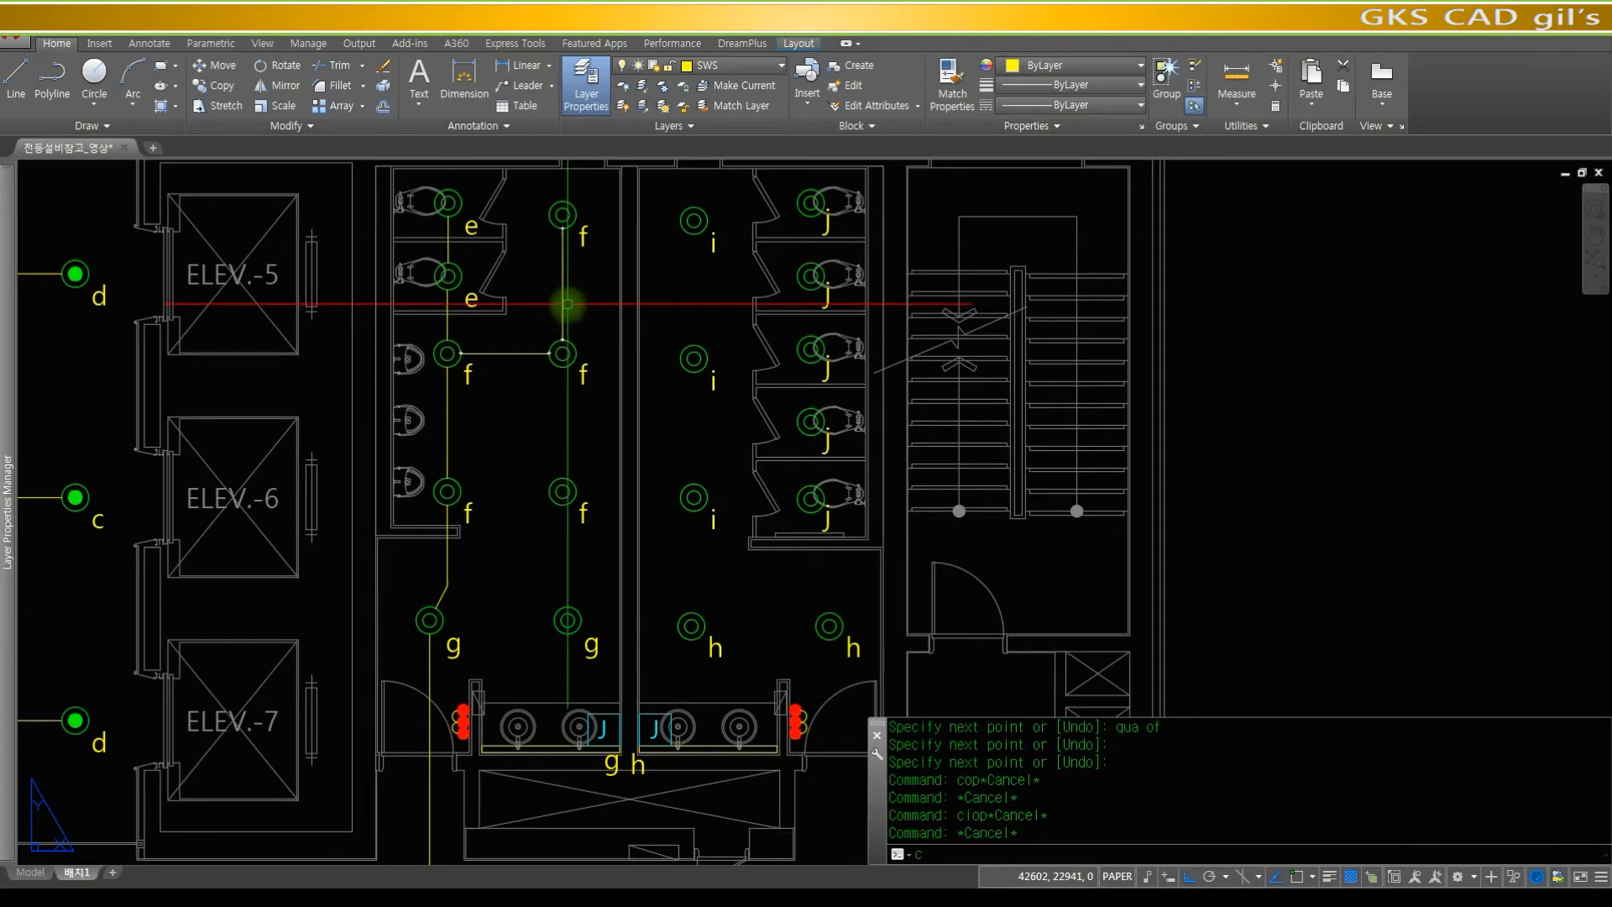
- Copy the vertical wiring line from the top f light's center to the centers of the two f lights below it
key("space")
left_click(579, 280)
left_click(547, 267)
key("space")
type("cen")
key("space")
left_click(562, 214)
type("cen")
key("space")
left_click(563, 352)
type("cen")
key("space")
left_click(561, 492)
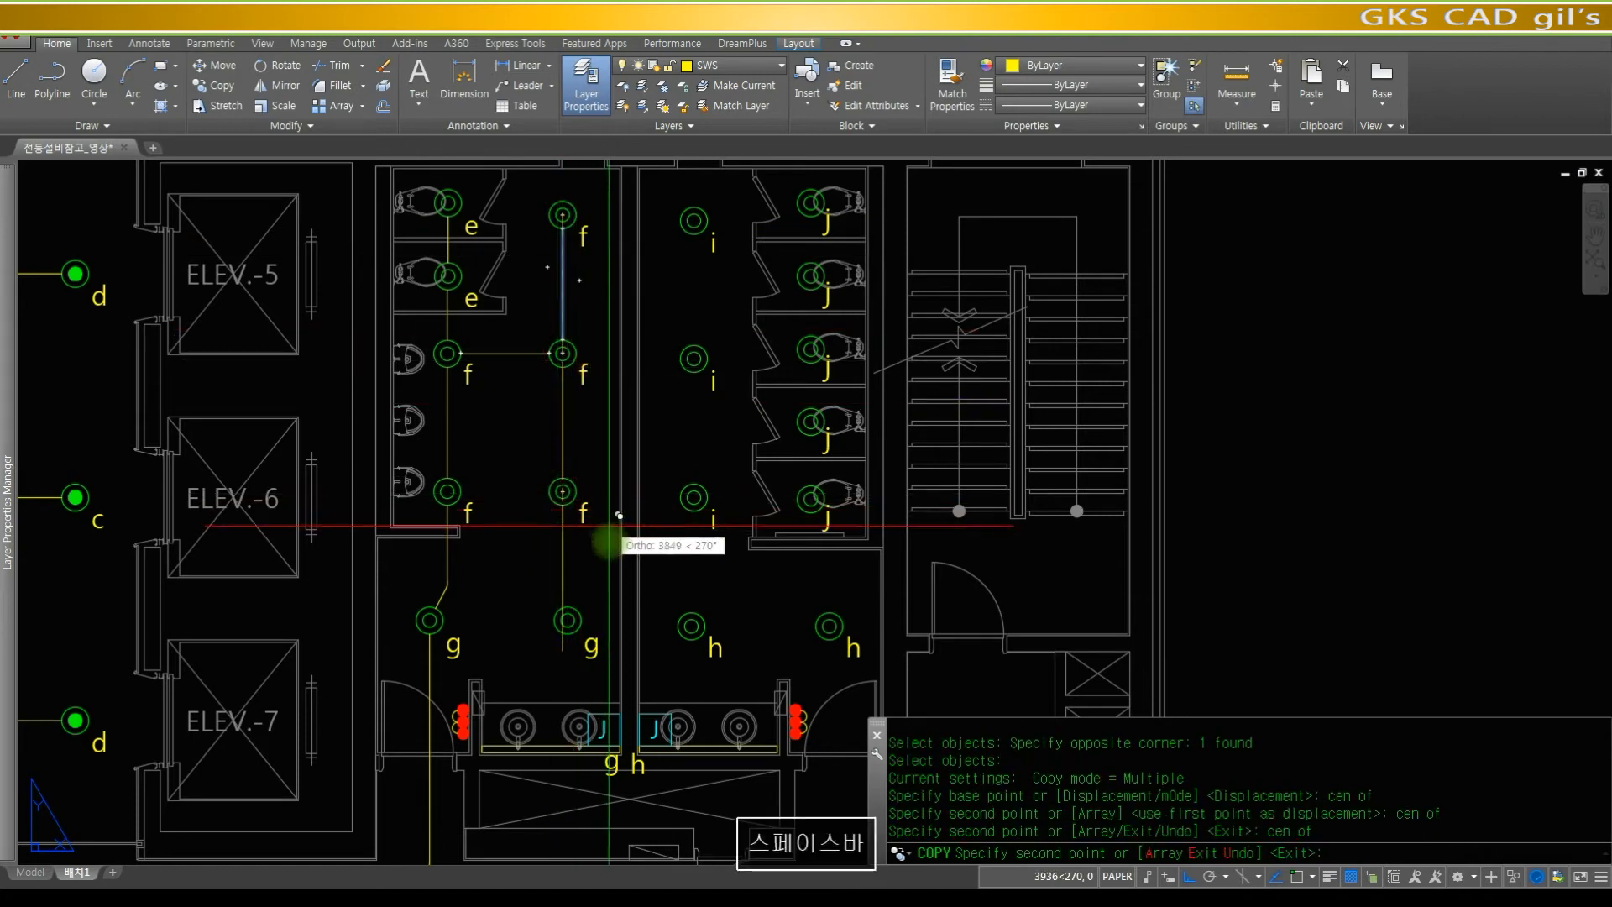
key("space")
- Examine the copied vertical wiring lines between the f lights and where the lowest one meets the g light
type("z")
key("space")
left_click(781, 722)
left_click(350, 439)
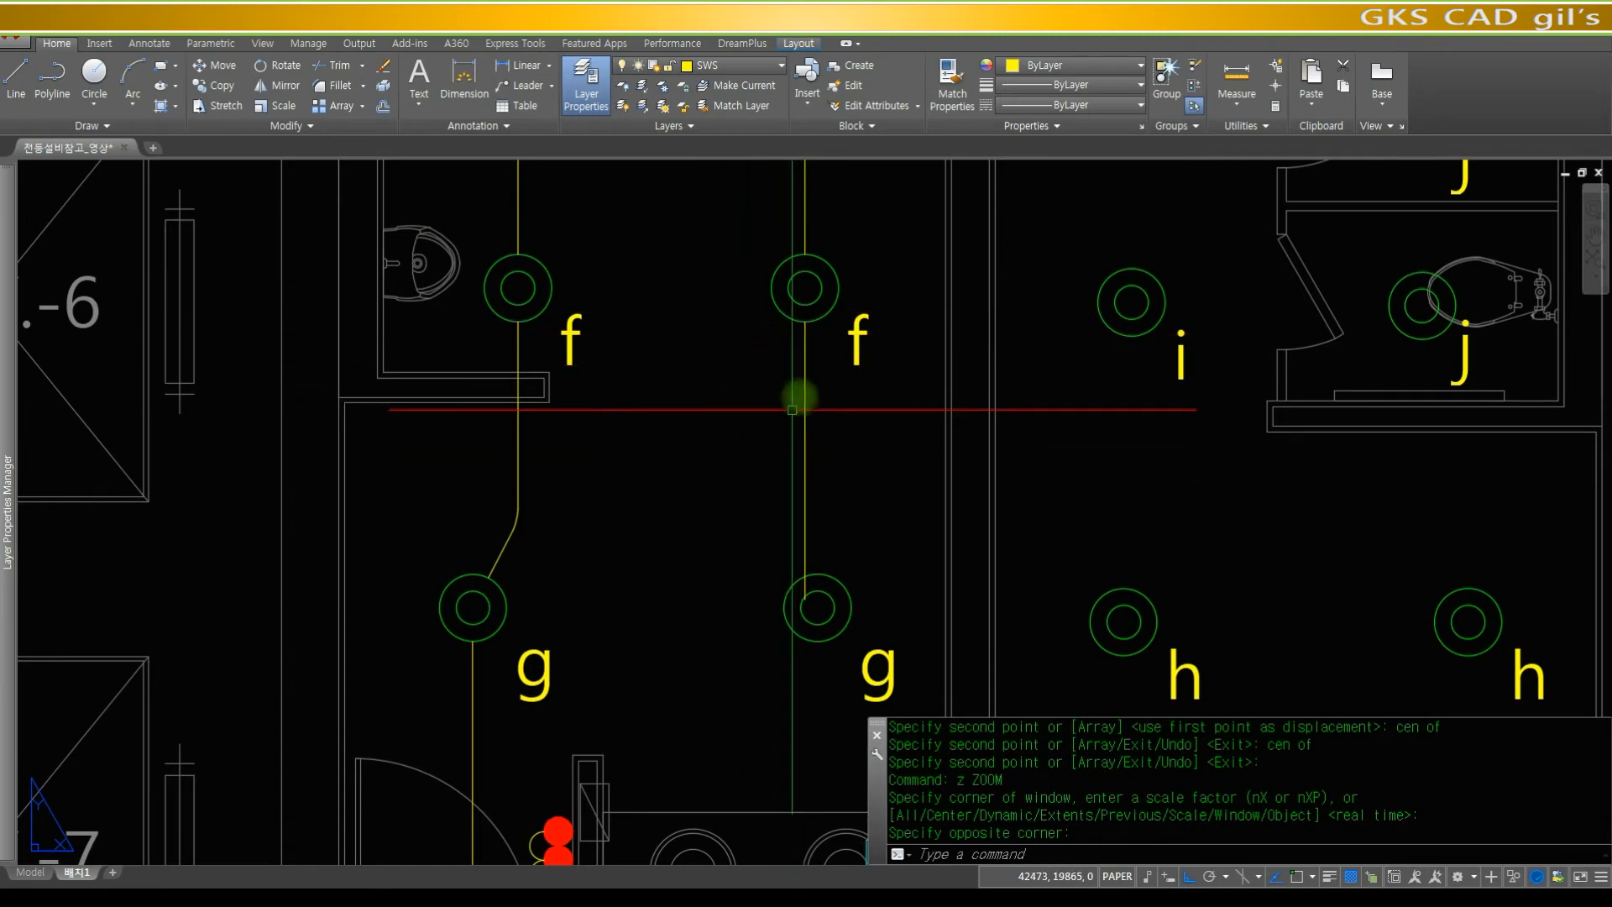
type("z")
key("space")
key("space")
left_click_drag(804, 264, 763, 547)
key("space")
type("z")
key("space")
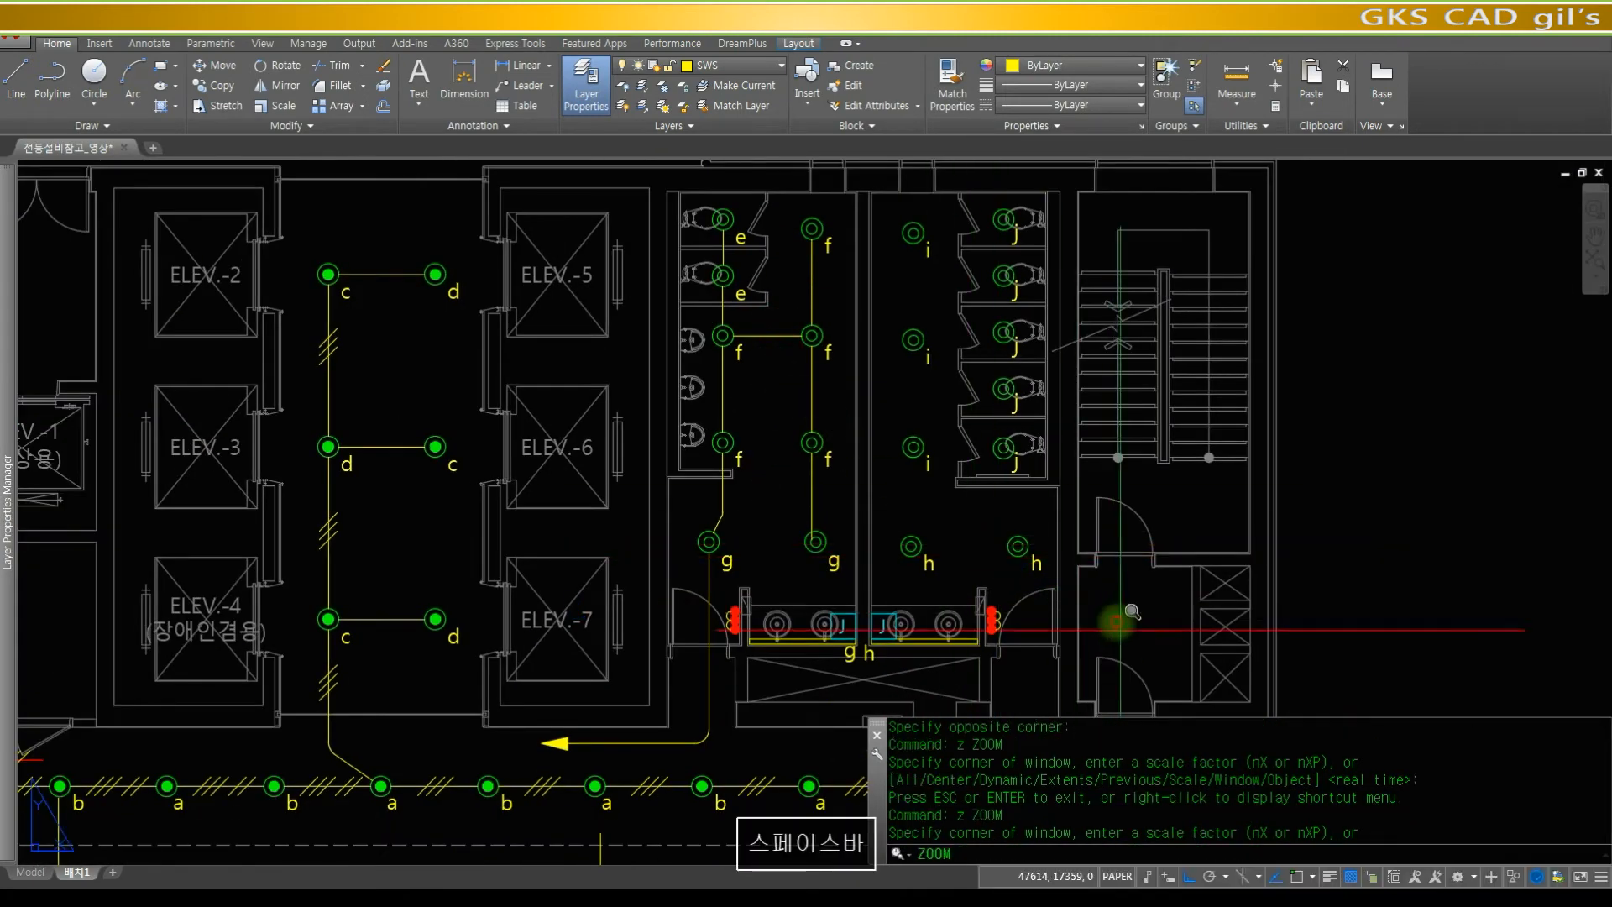
left_click(1128, 621)
left_click(614, 249)
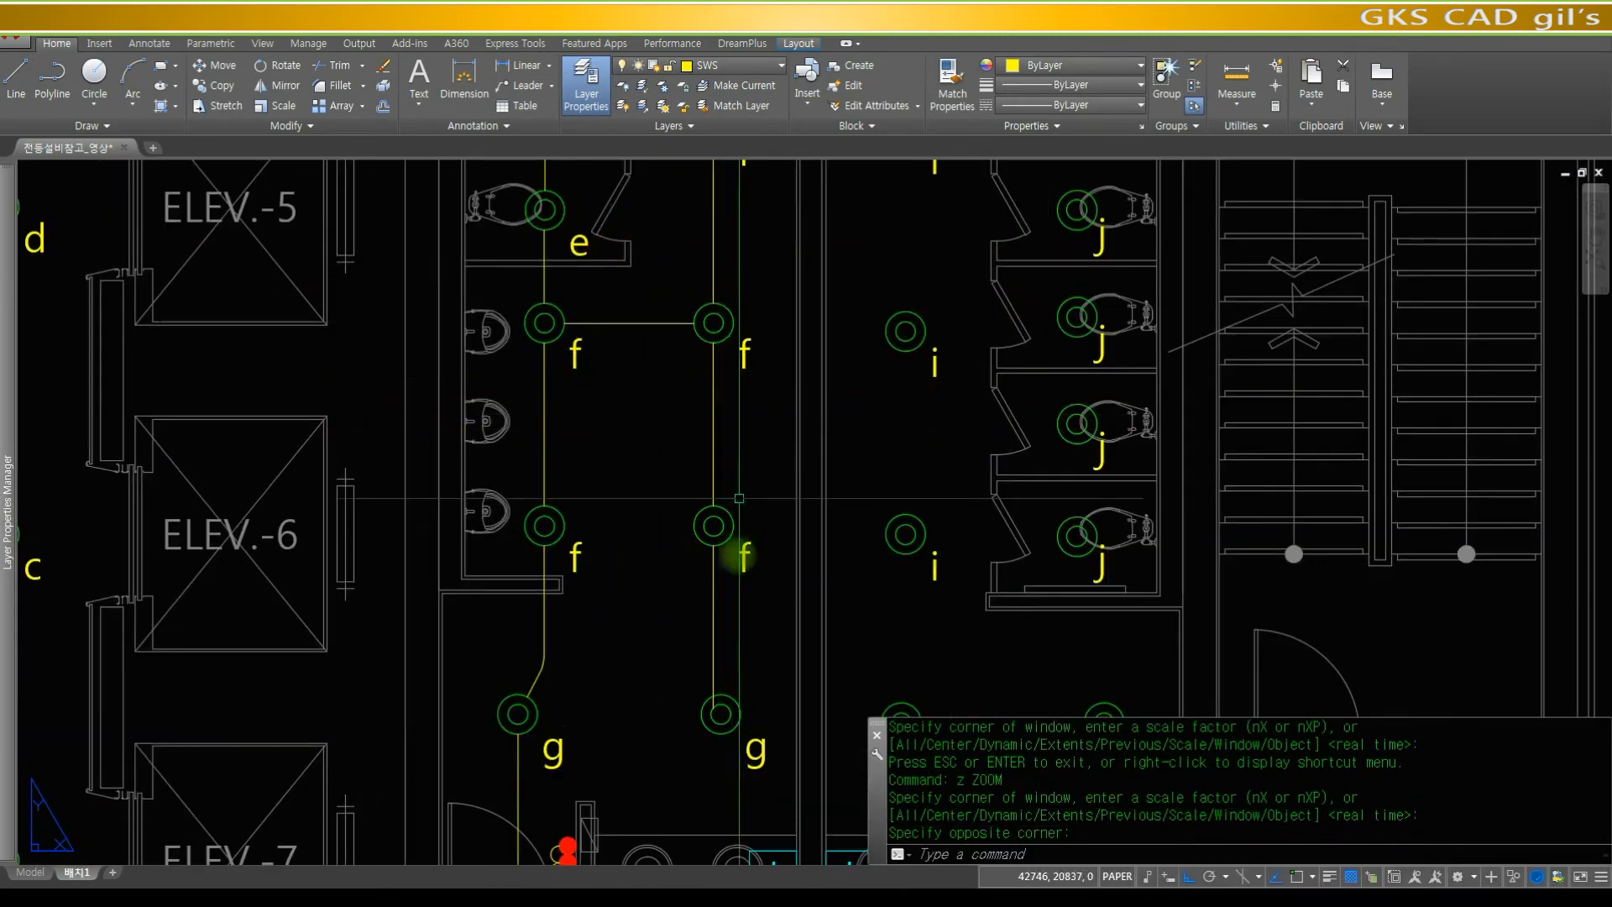
key("space")
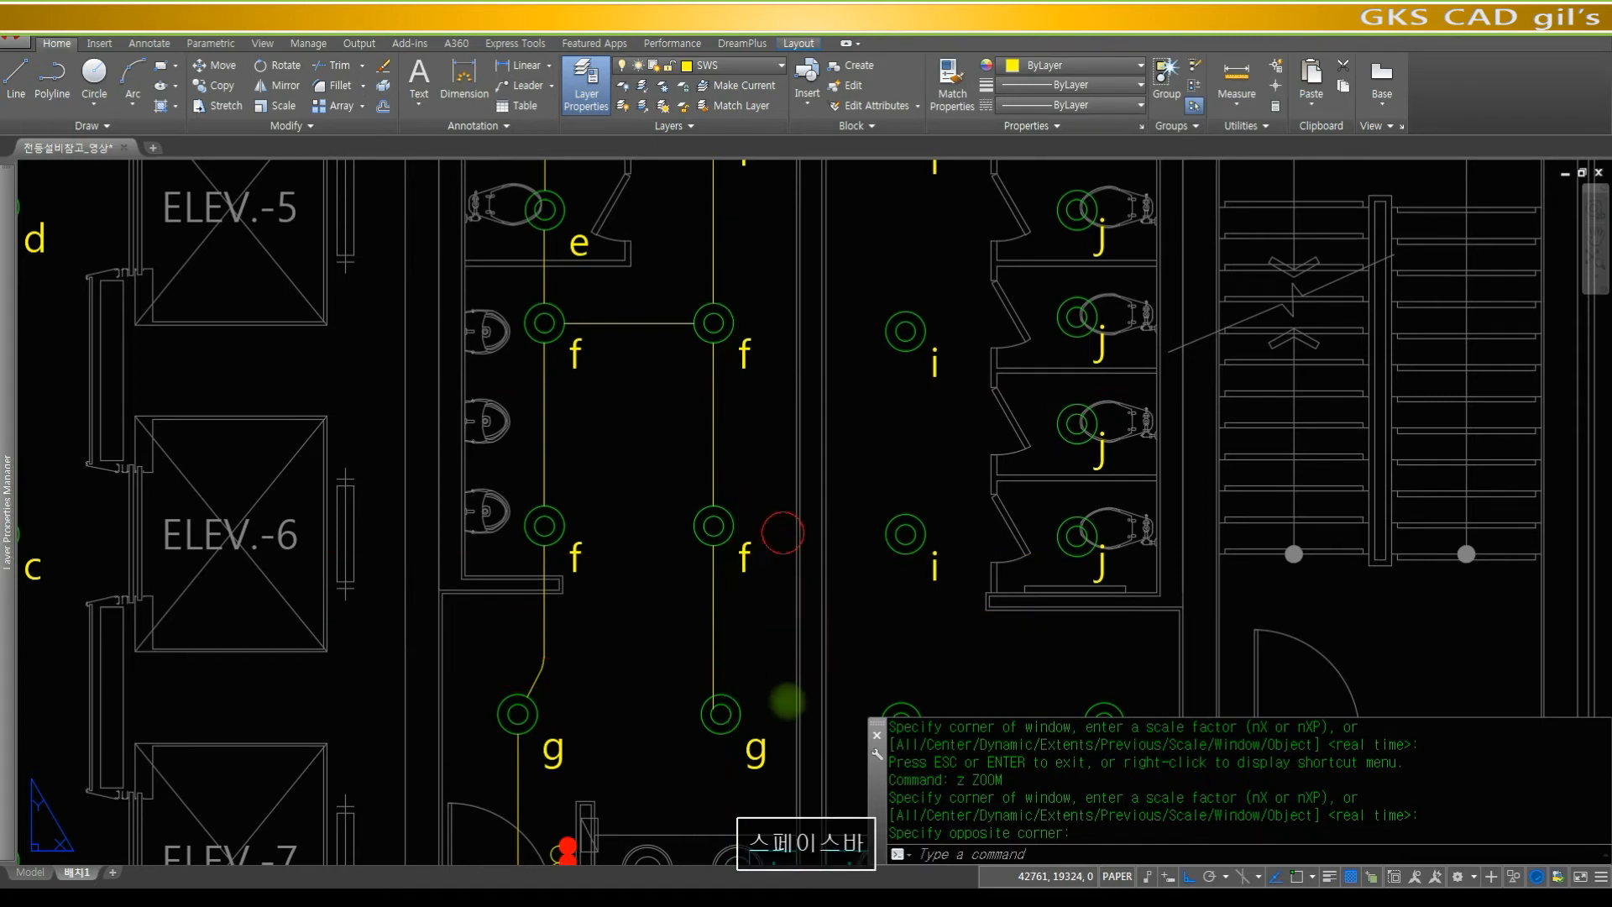
scroll(786, 701, "down", 5)
scroll(647, 507, "up", 7)
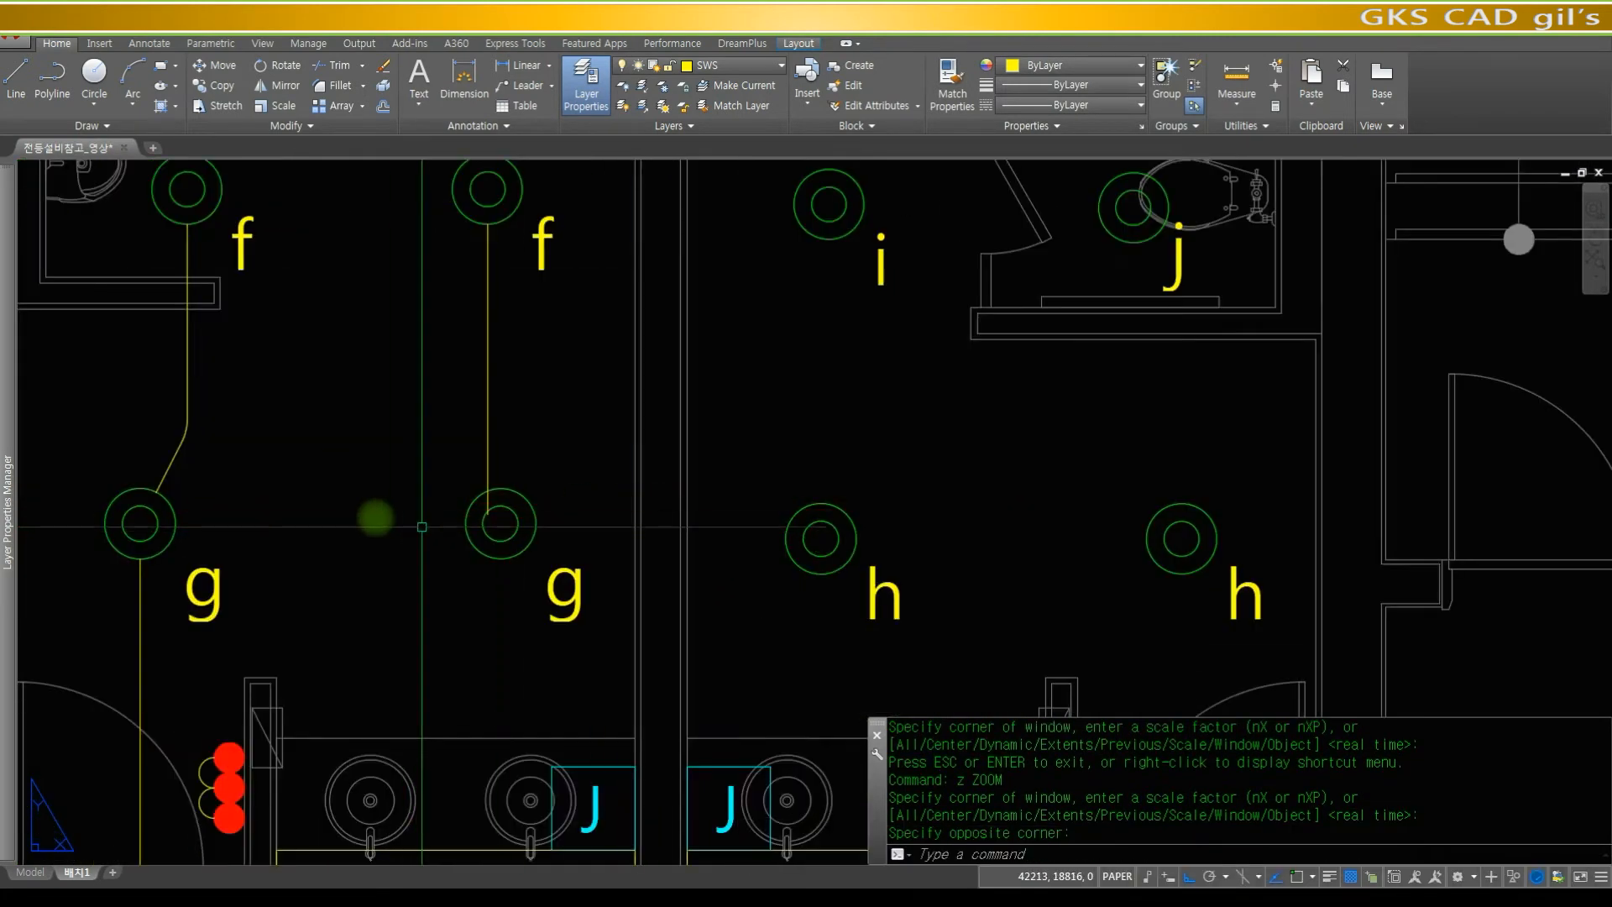
- Draw a horizontal wiring line between the facing outer-circle quadrants of the two g lights
key("space")
type("lin")
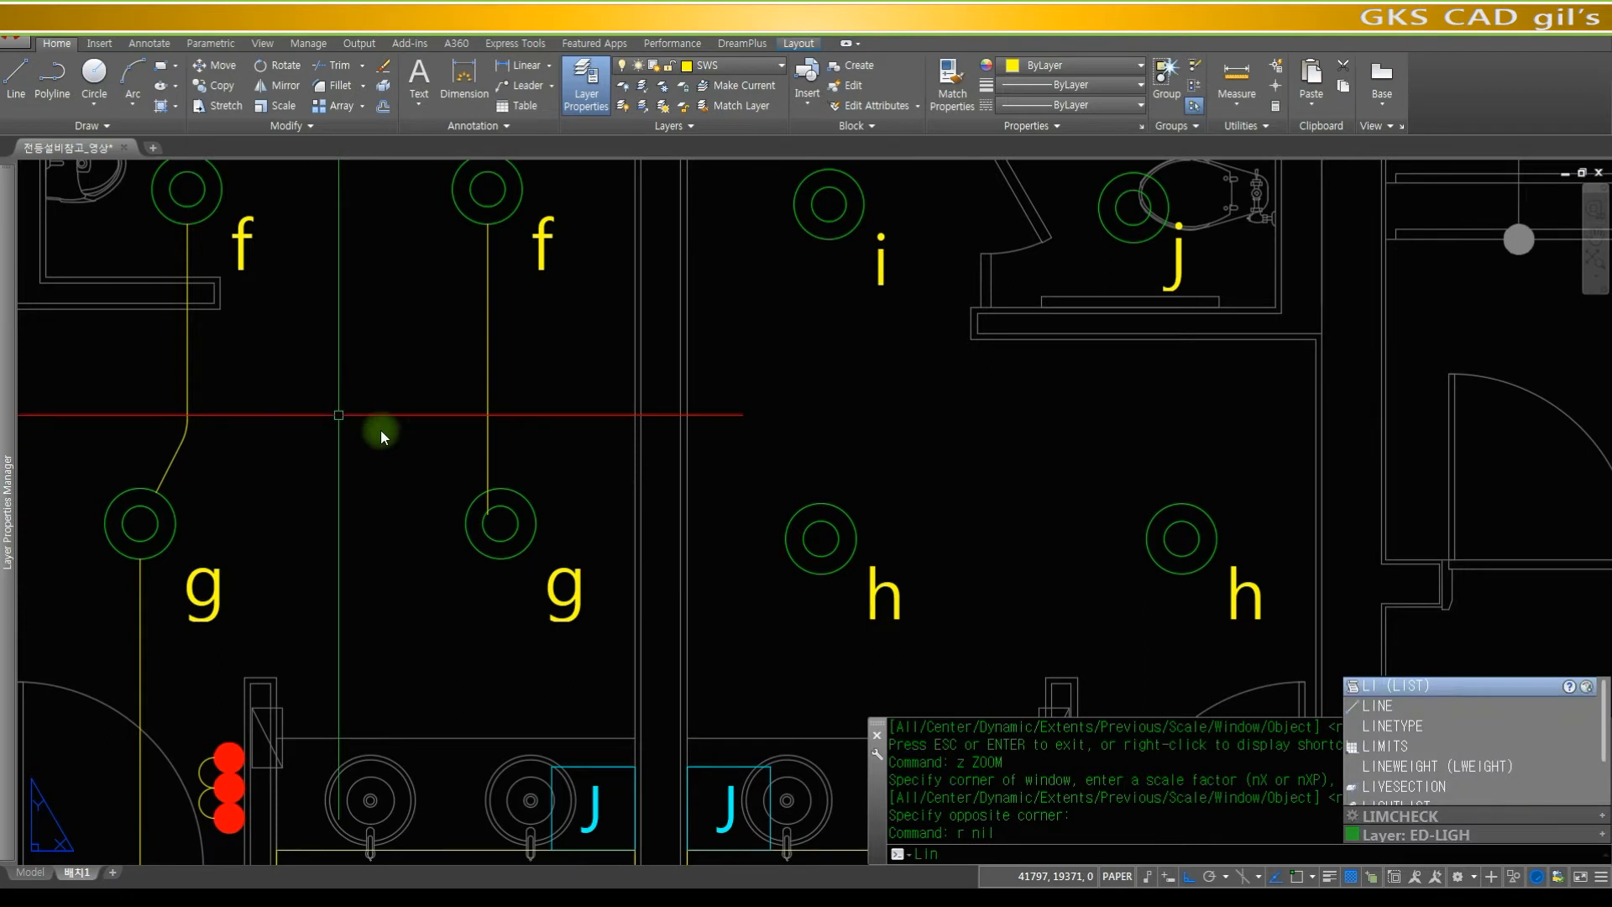
key("space")
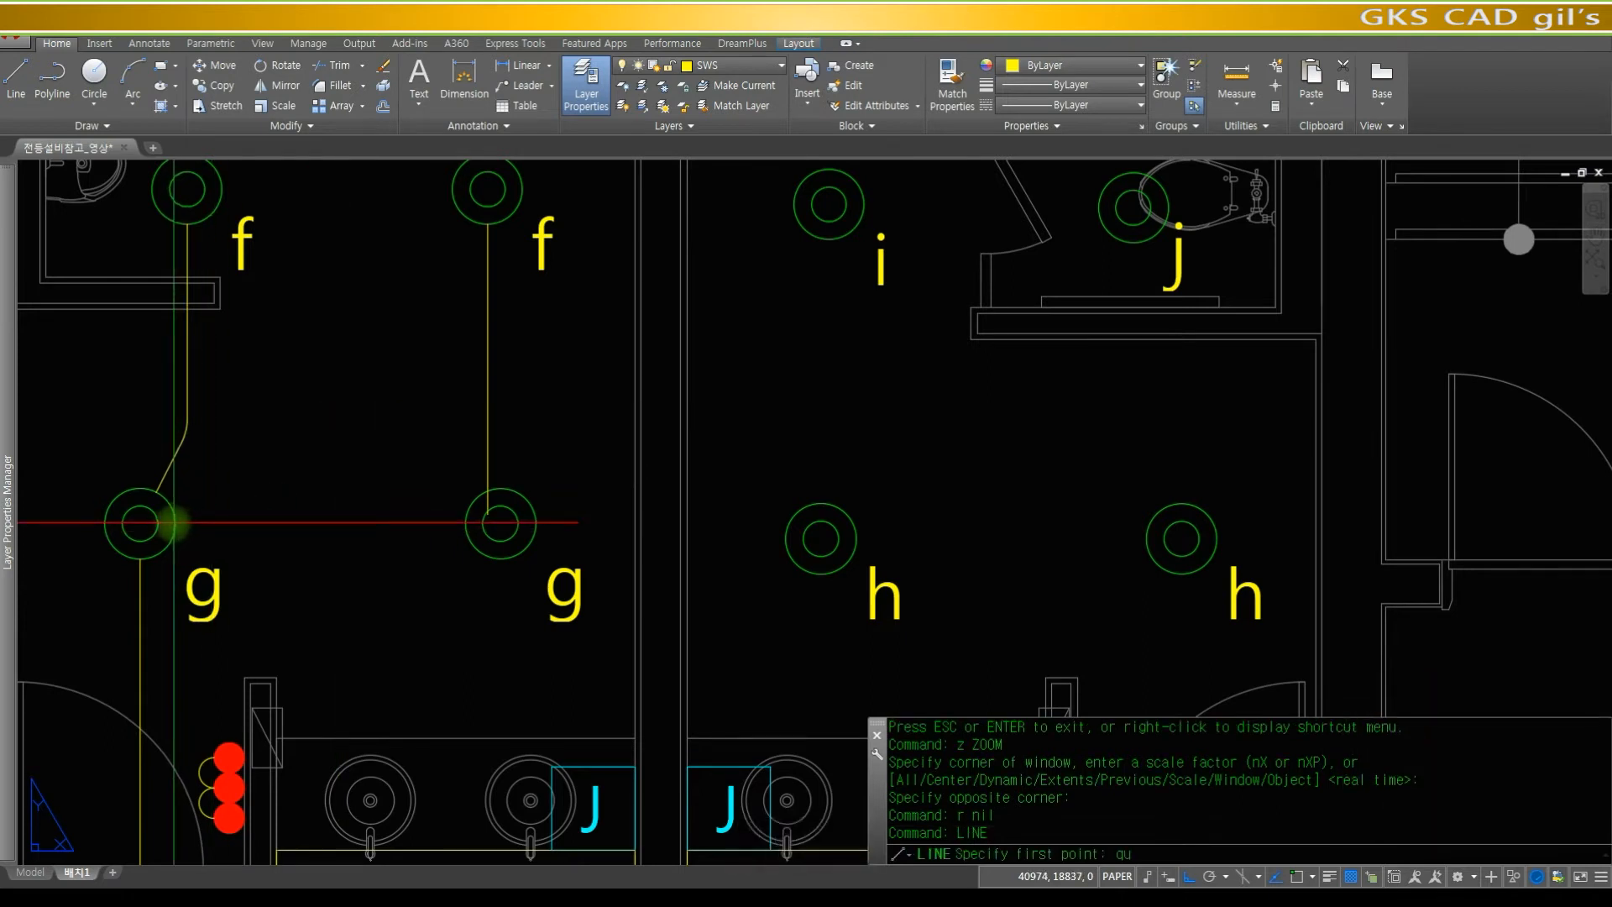
left_click(174, 523)
type("qua")
key("space")
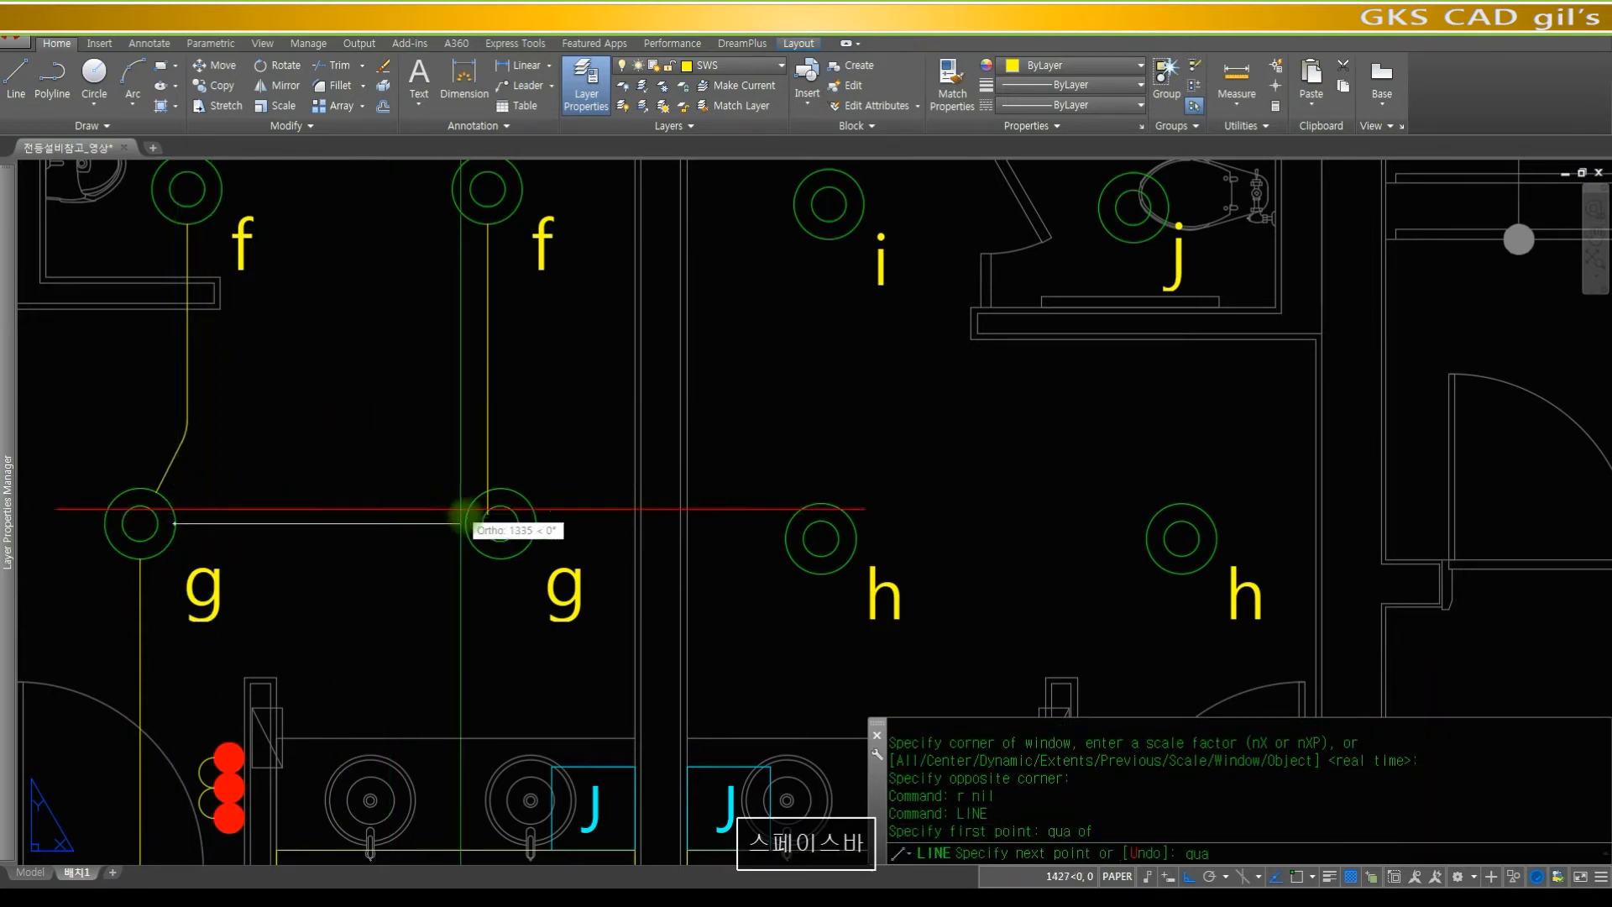
left_click(468, 515)
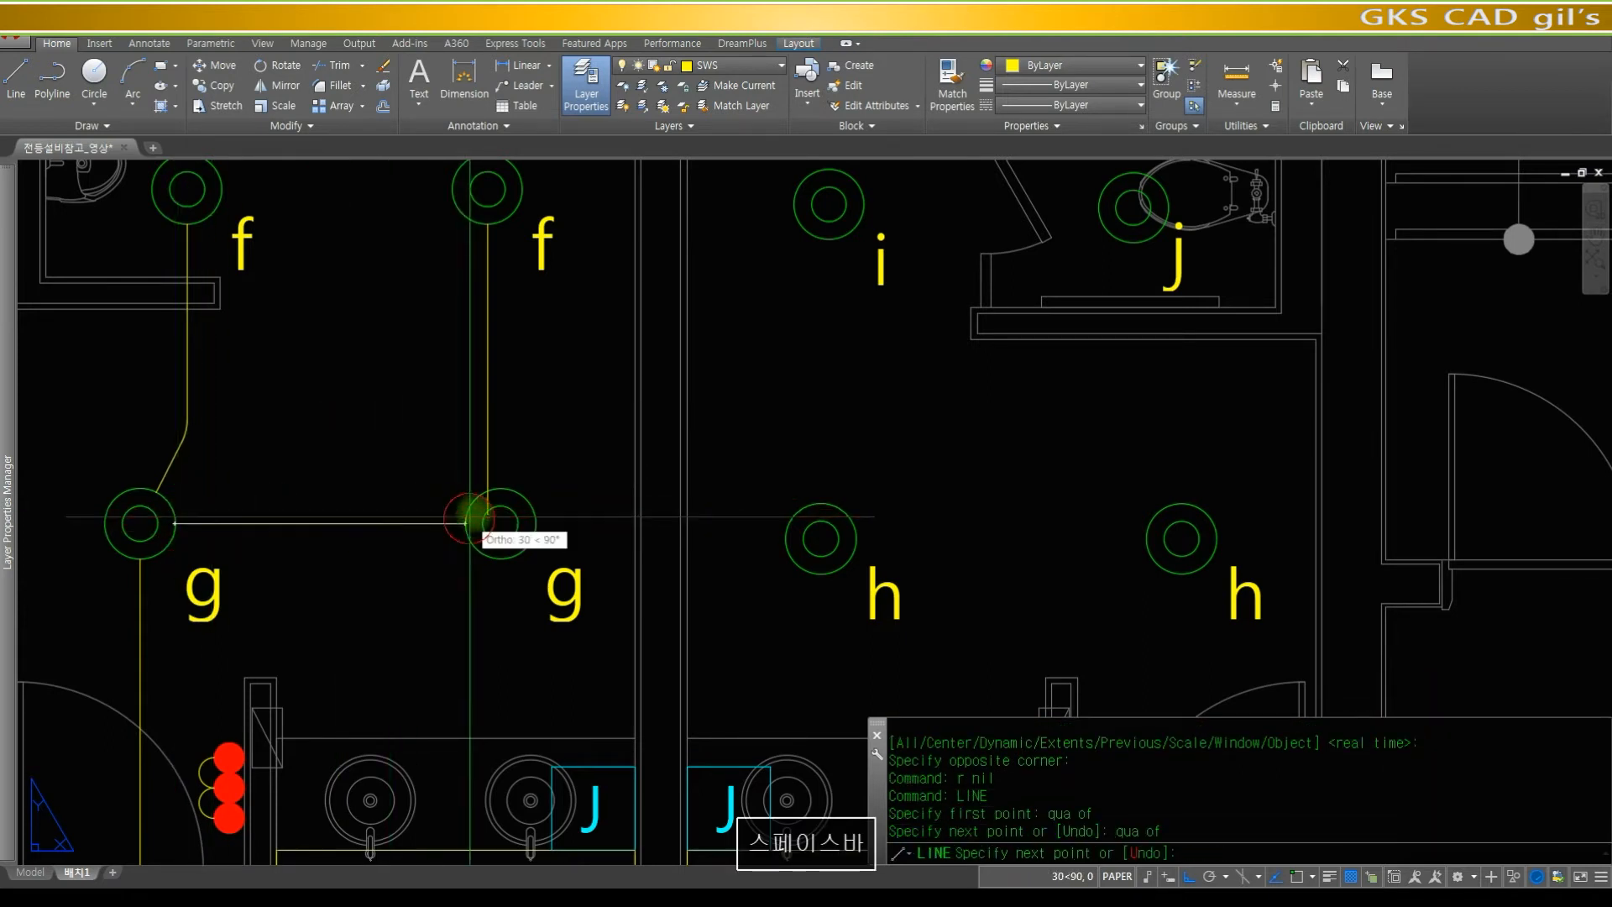
- Continue the wiring line horizontally across the dividing wall and angle its end to the center of the nearest h light
left_click(744, 500)
type("cen")
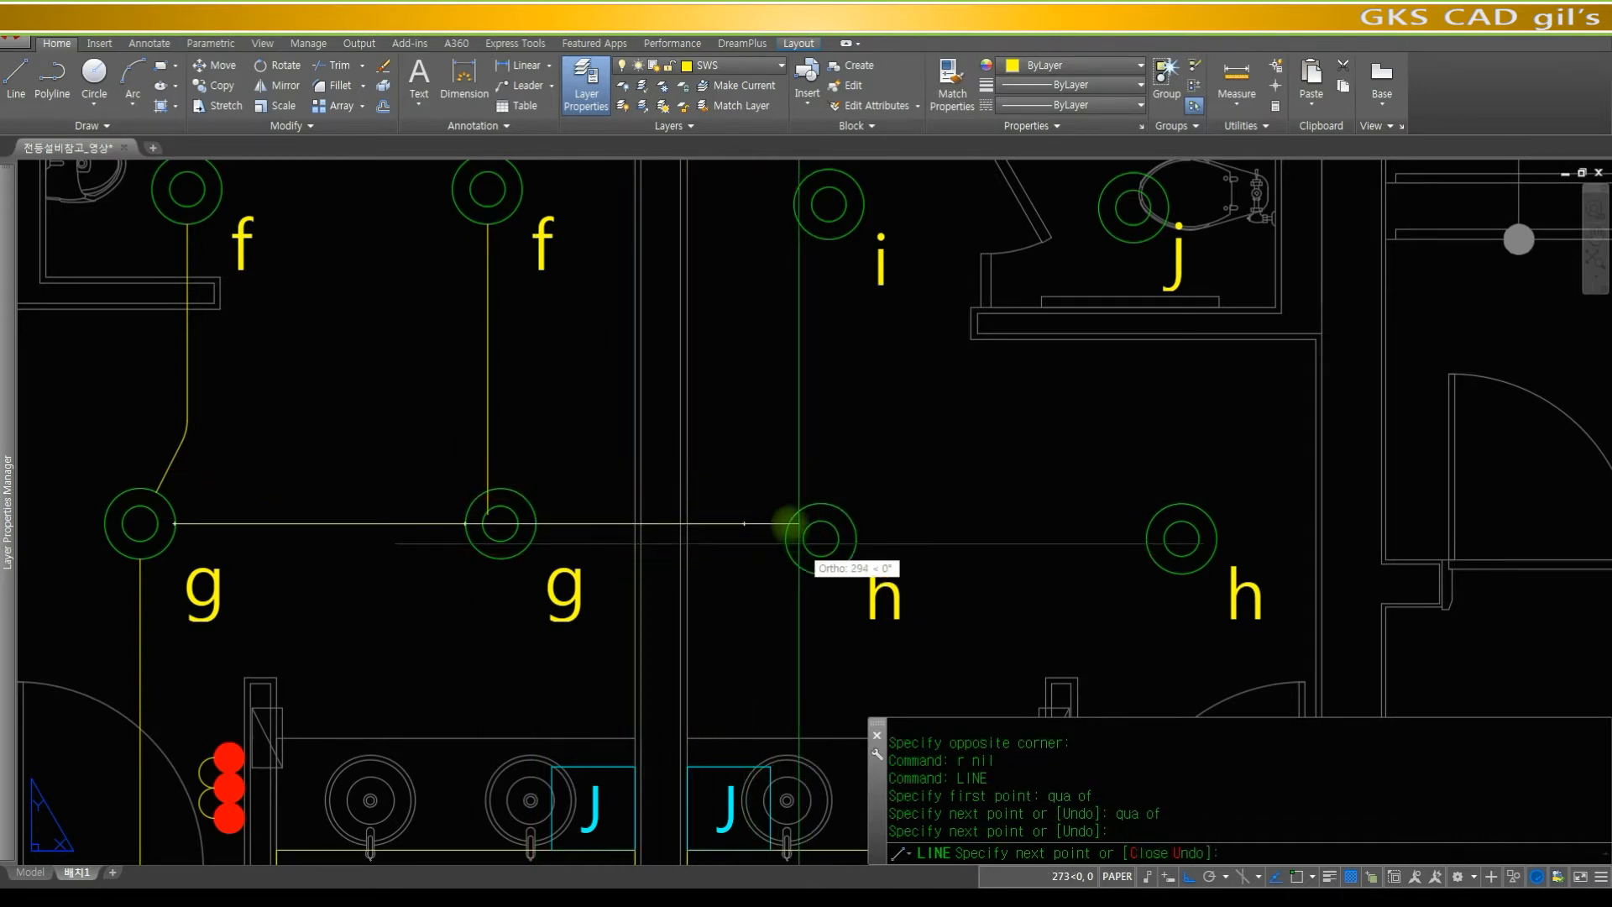
key("space")
left_click(775, 518)
key("space")
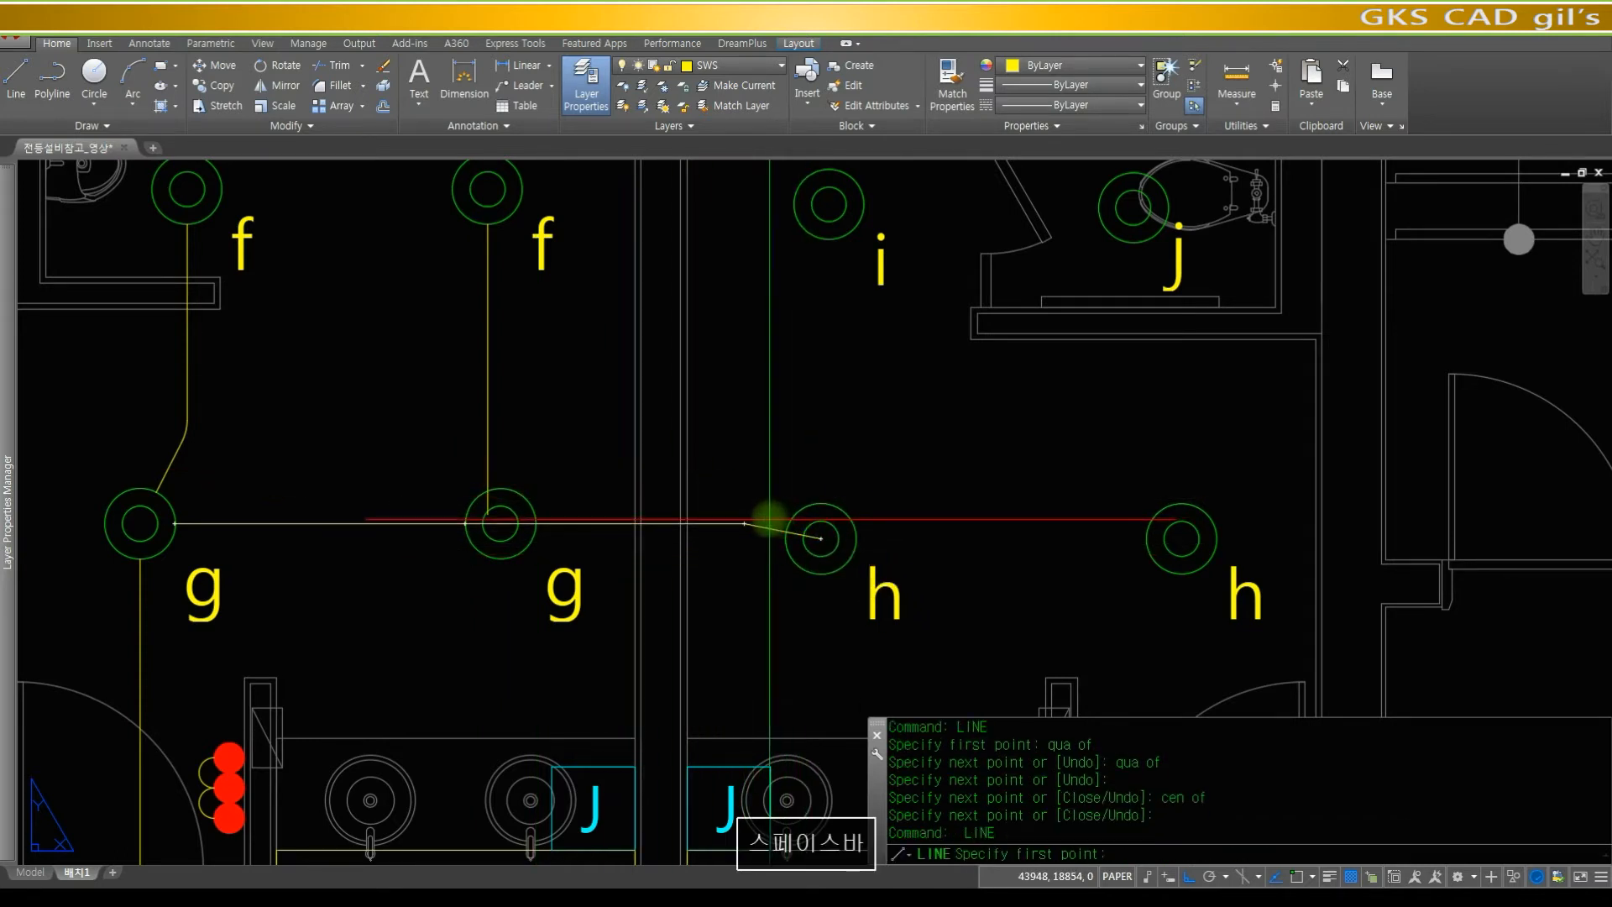
key("Escape")
type("`f")
key("space")
type("c")
key("space")
left_click(767, 544)
key("Escape")
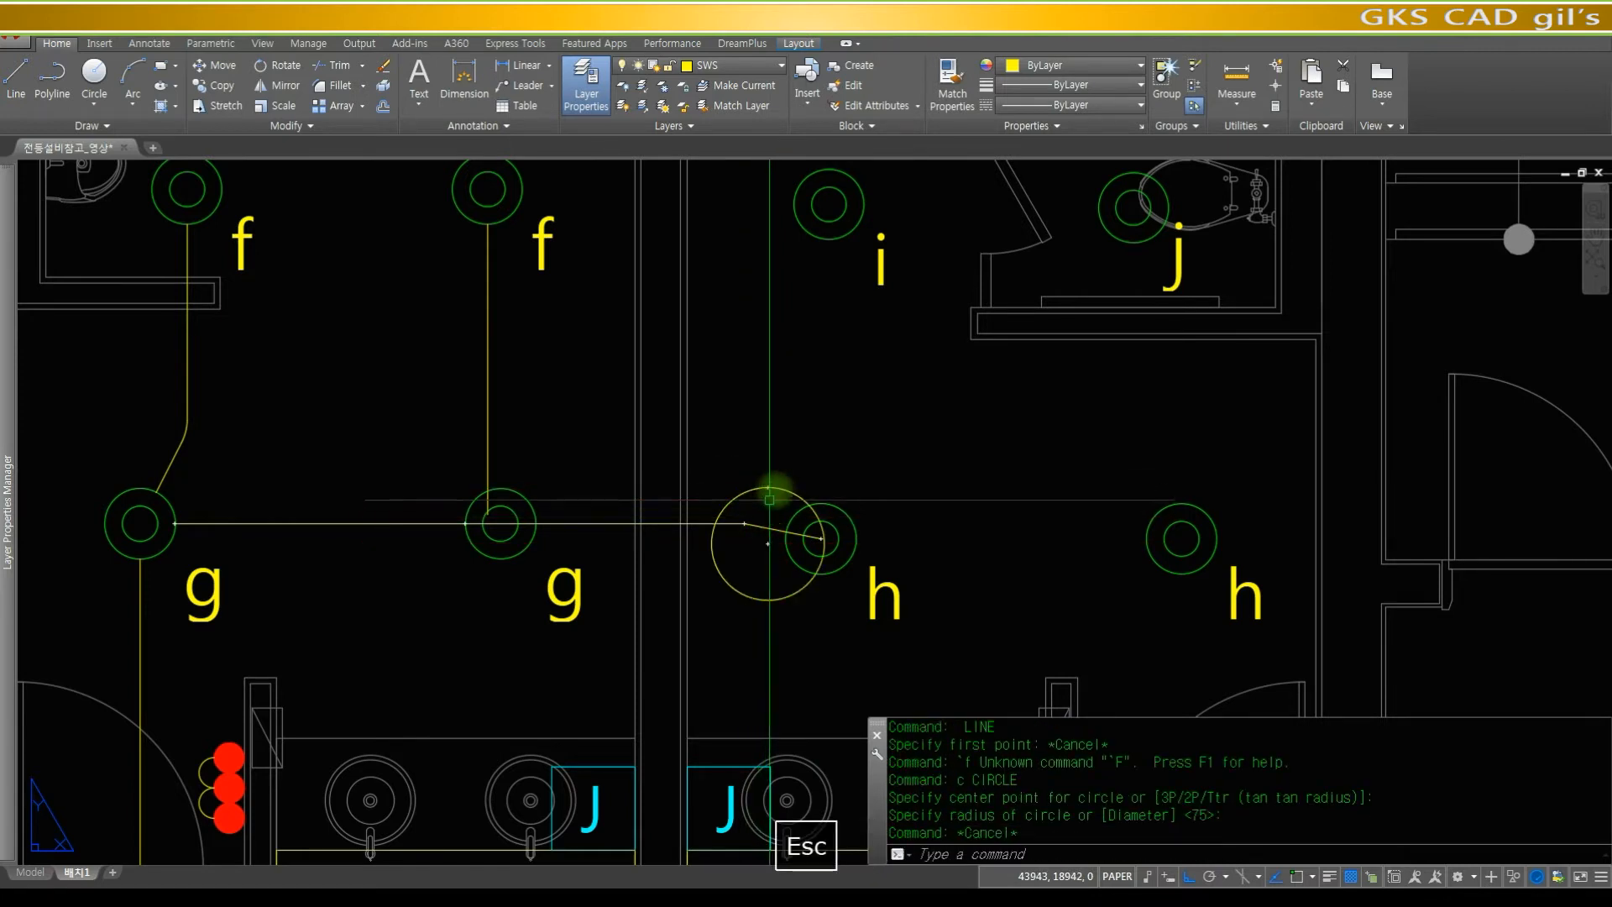
type("e")
key("space")
left_click(766, 487)
- Fillet the bend between the horizontal and angled wiring segments beside the nearest h light
key("space")
type("c")
key("space")
left_click(774, 492)
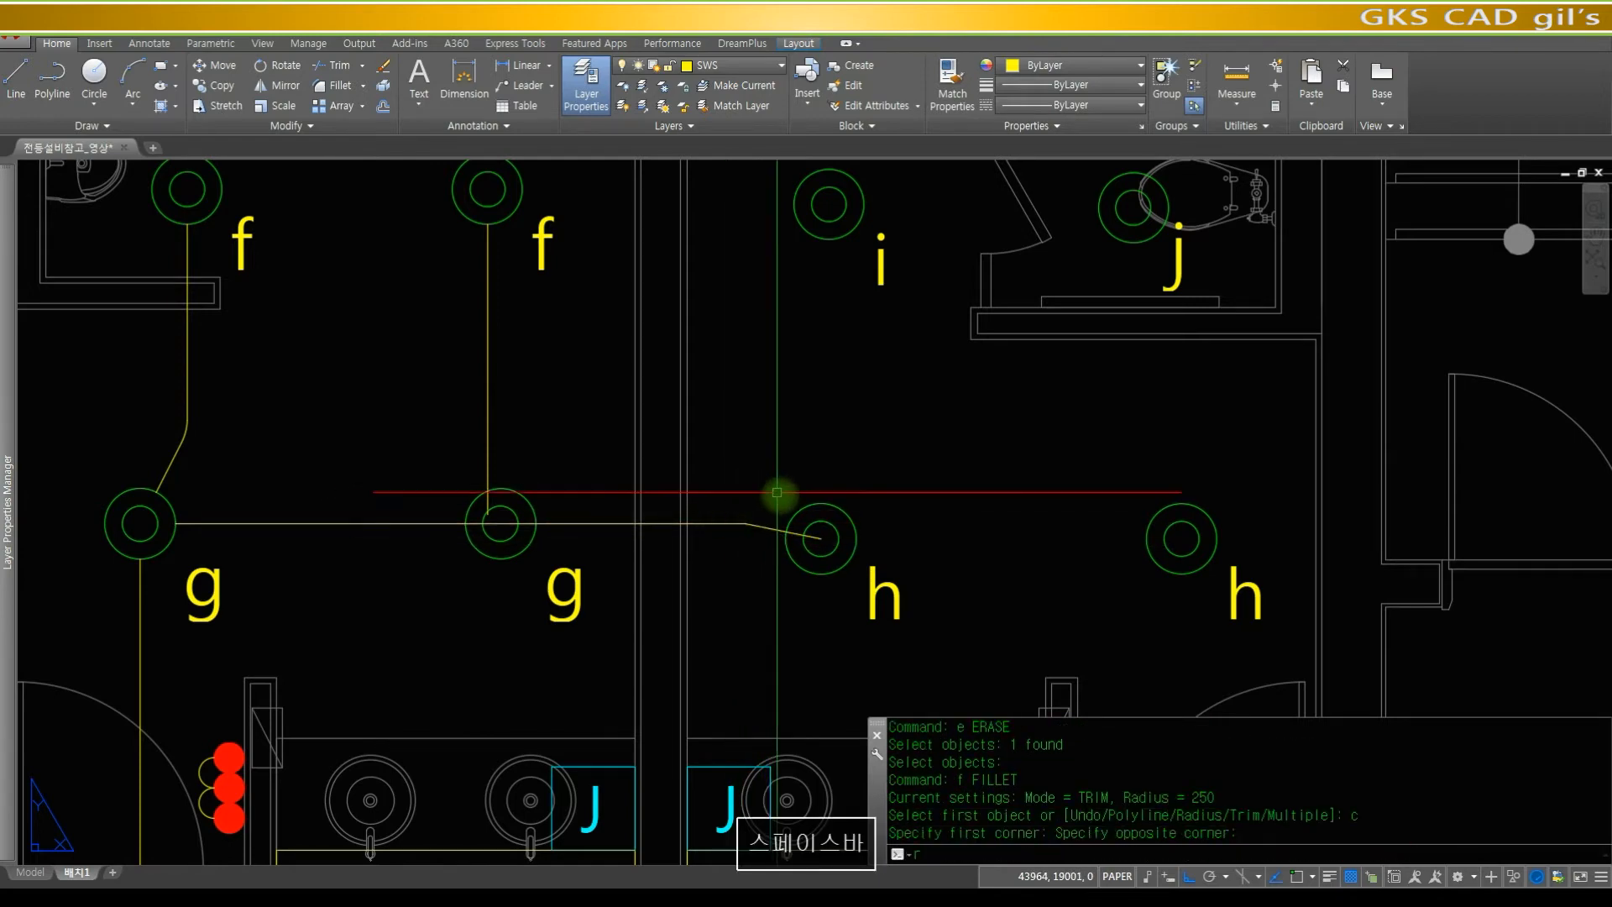
key("Escape")
- Trim the part of the angled wiring line inside the h light at its outer circle
type("tr")
key("space")
left_click(798, 535)
key("space")
left_click(798, 535)
left_click(701, 522)
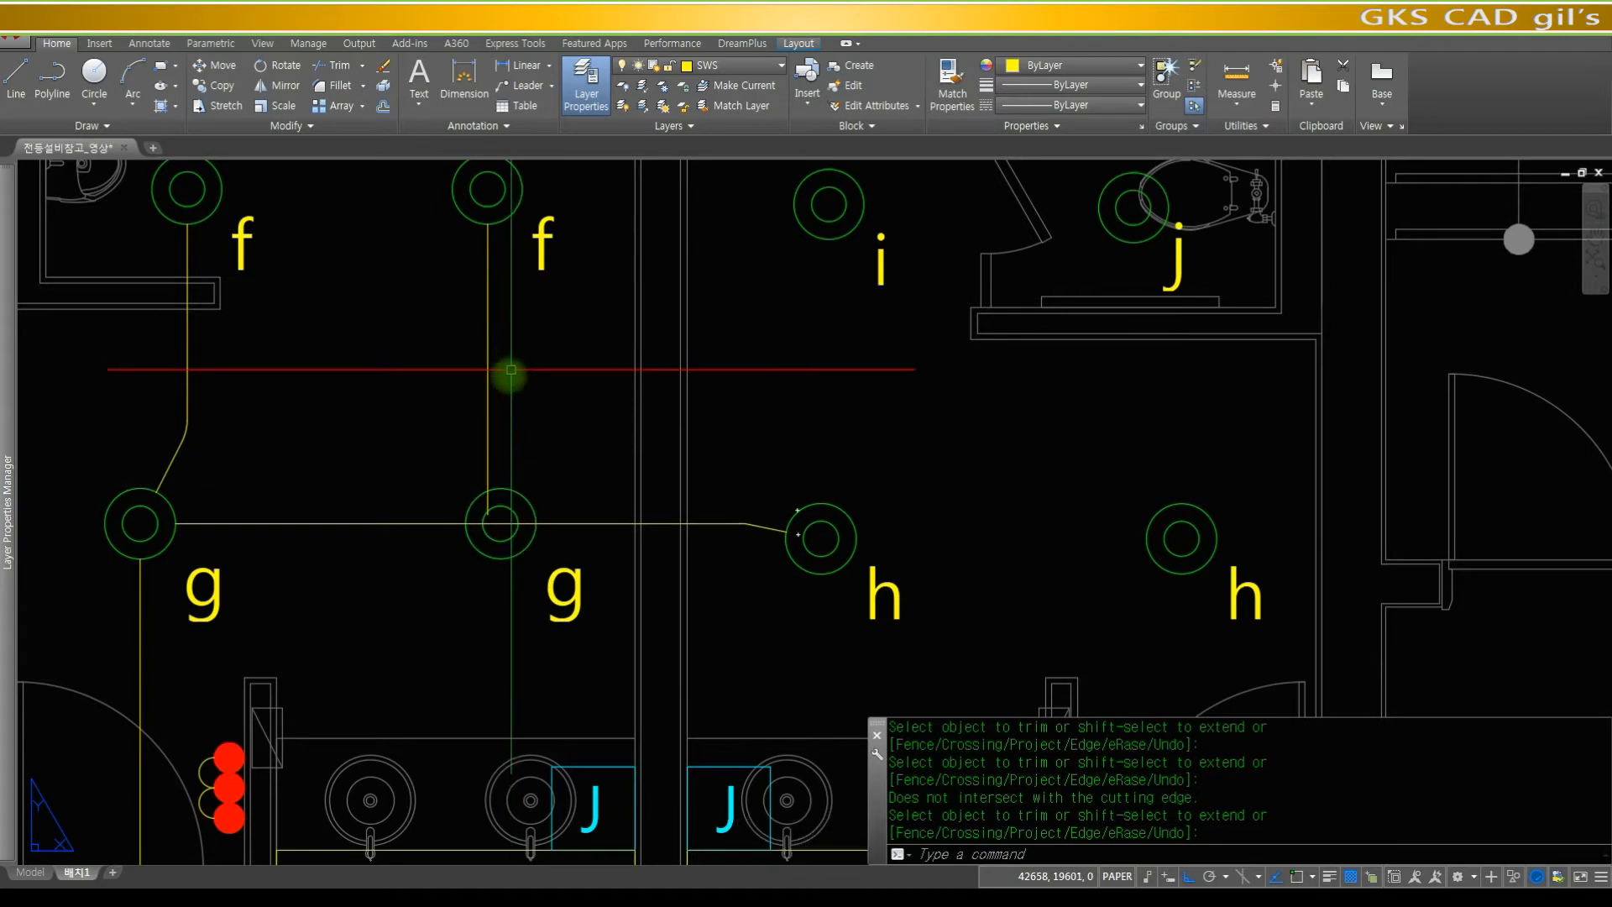
- Trim the vertical and horizontal wiring line parts inside the g light nearest the dividing wall at its outer circle
type("tr")
key("space")
left_click(502, 489)
key("space")
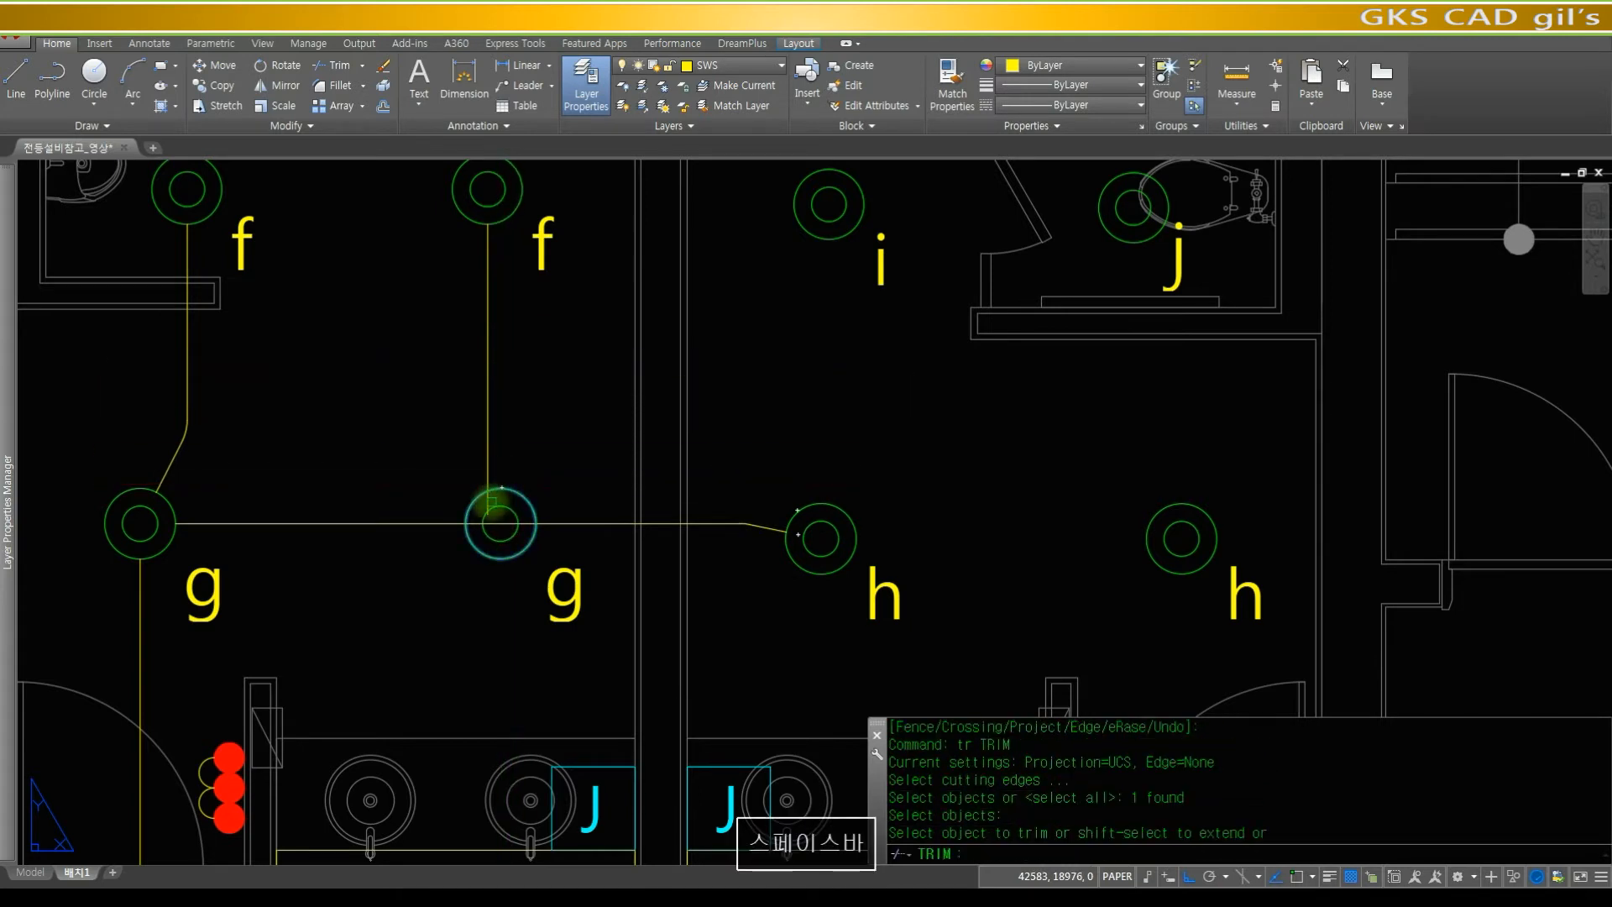
left_click(488, 504)
left_click(505, 507)
left_click(510, 511)
key("space")
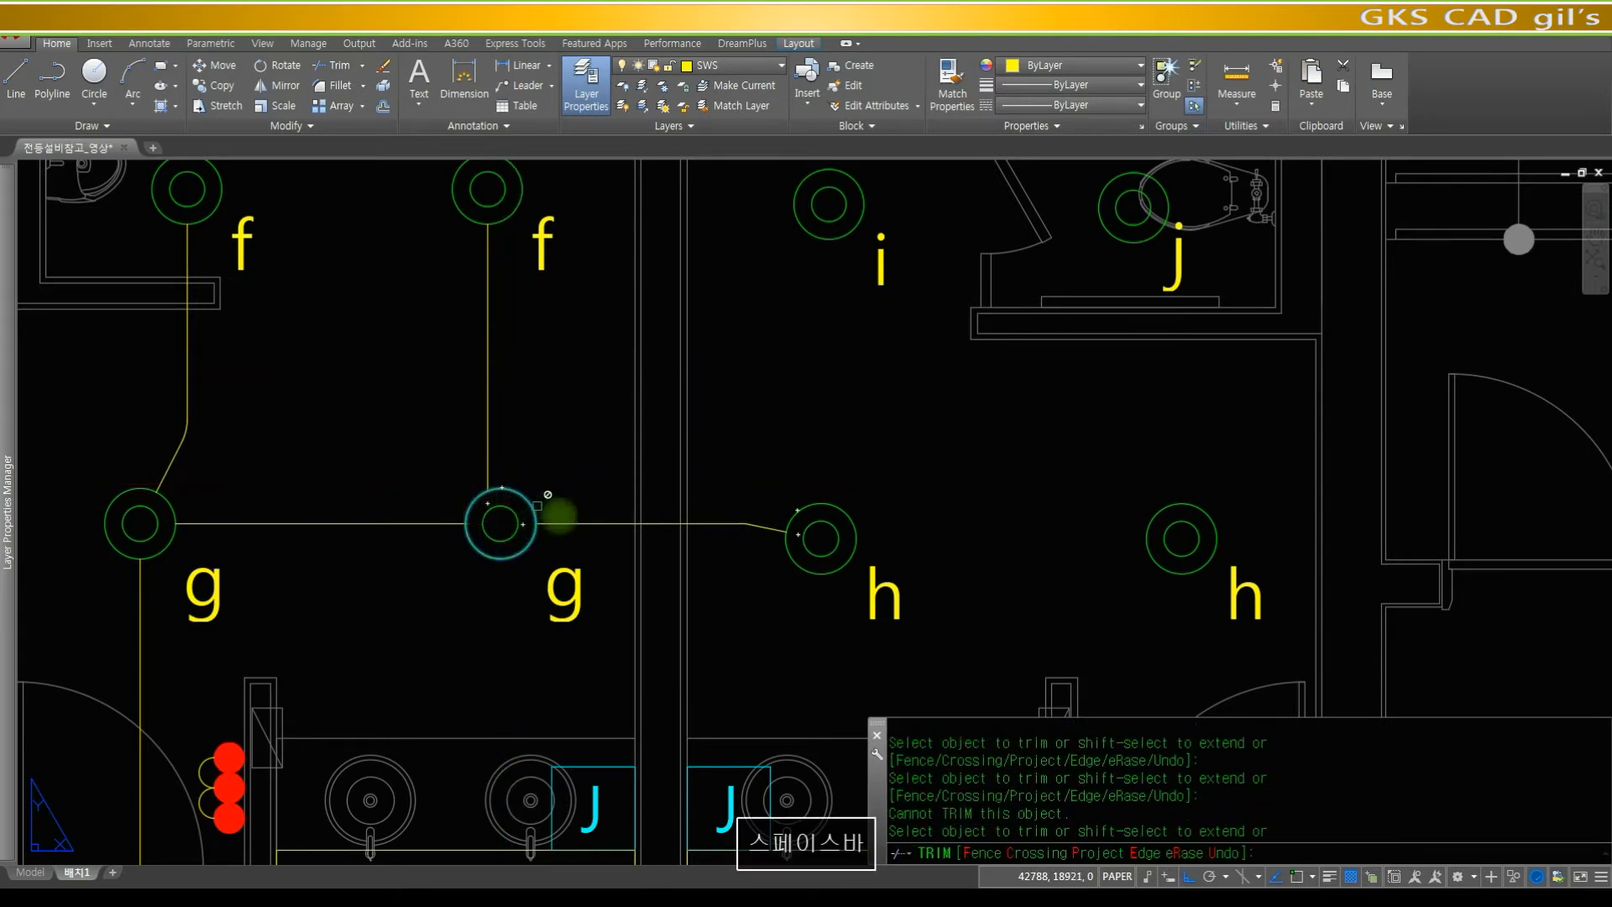
type("r")
key("space")
- Review how the wiring connects the e, f and g lights across the restroom
type("z")
key("space")
key("space")
left_click_drag(784, 288, 991, 601)
key("space")
type("z")
key("space")
left_click(1008, 544)
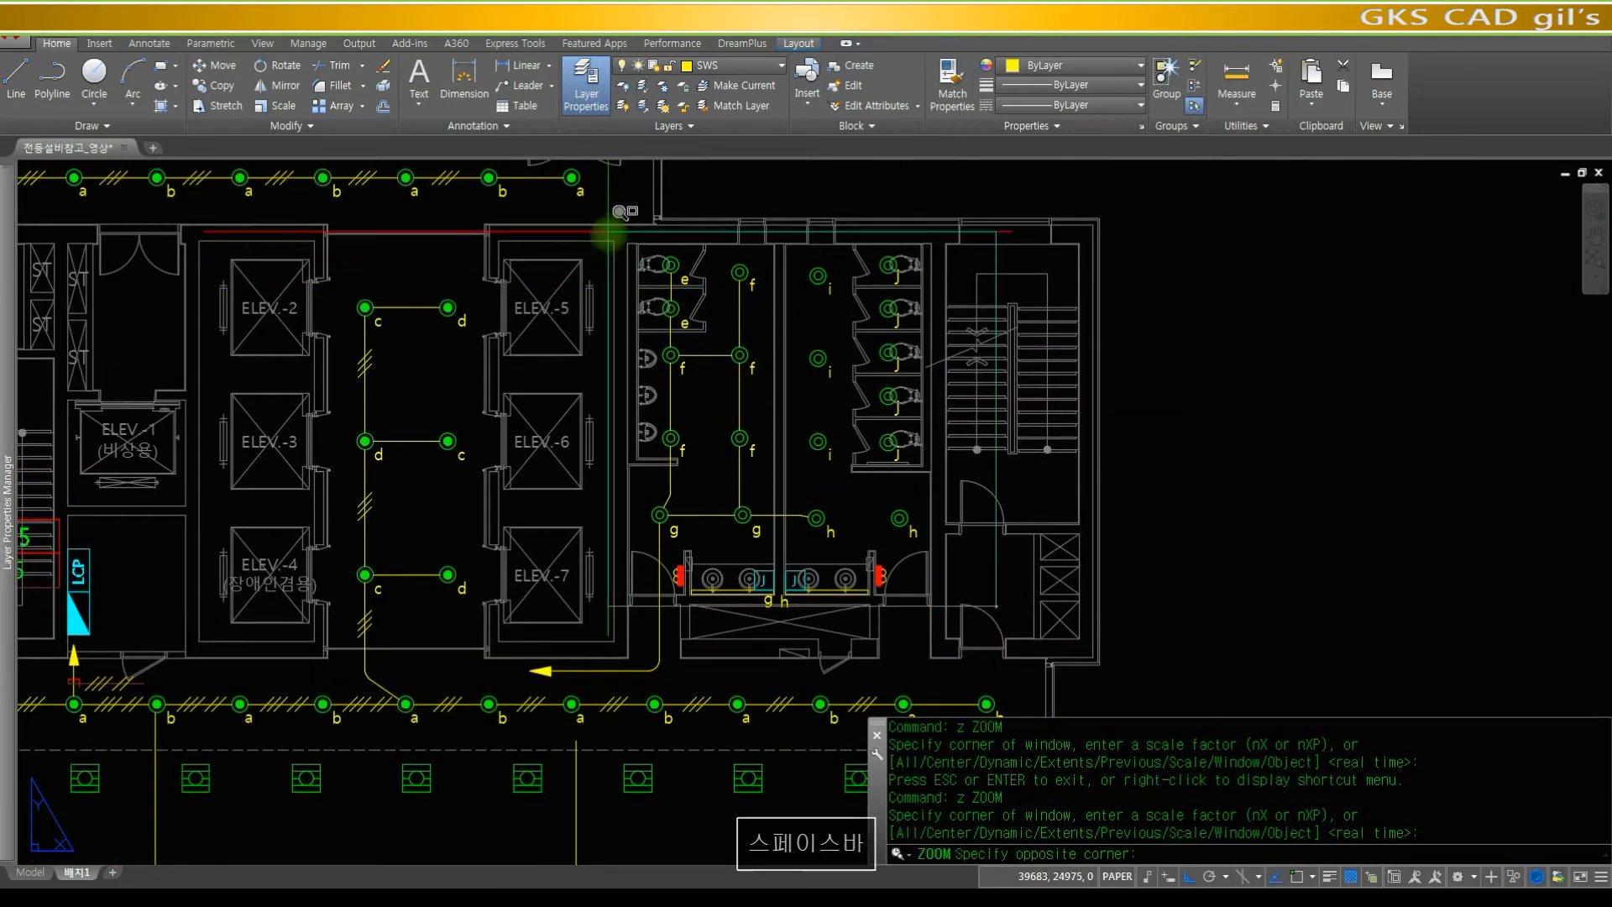
left_click(590, 304)
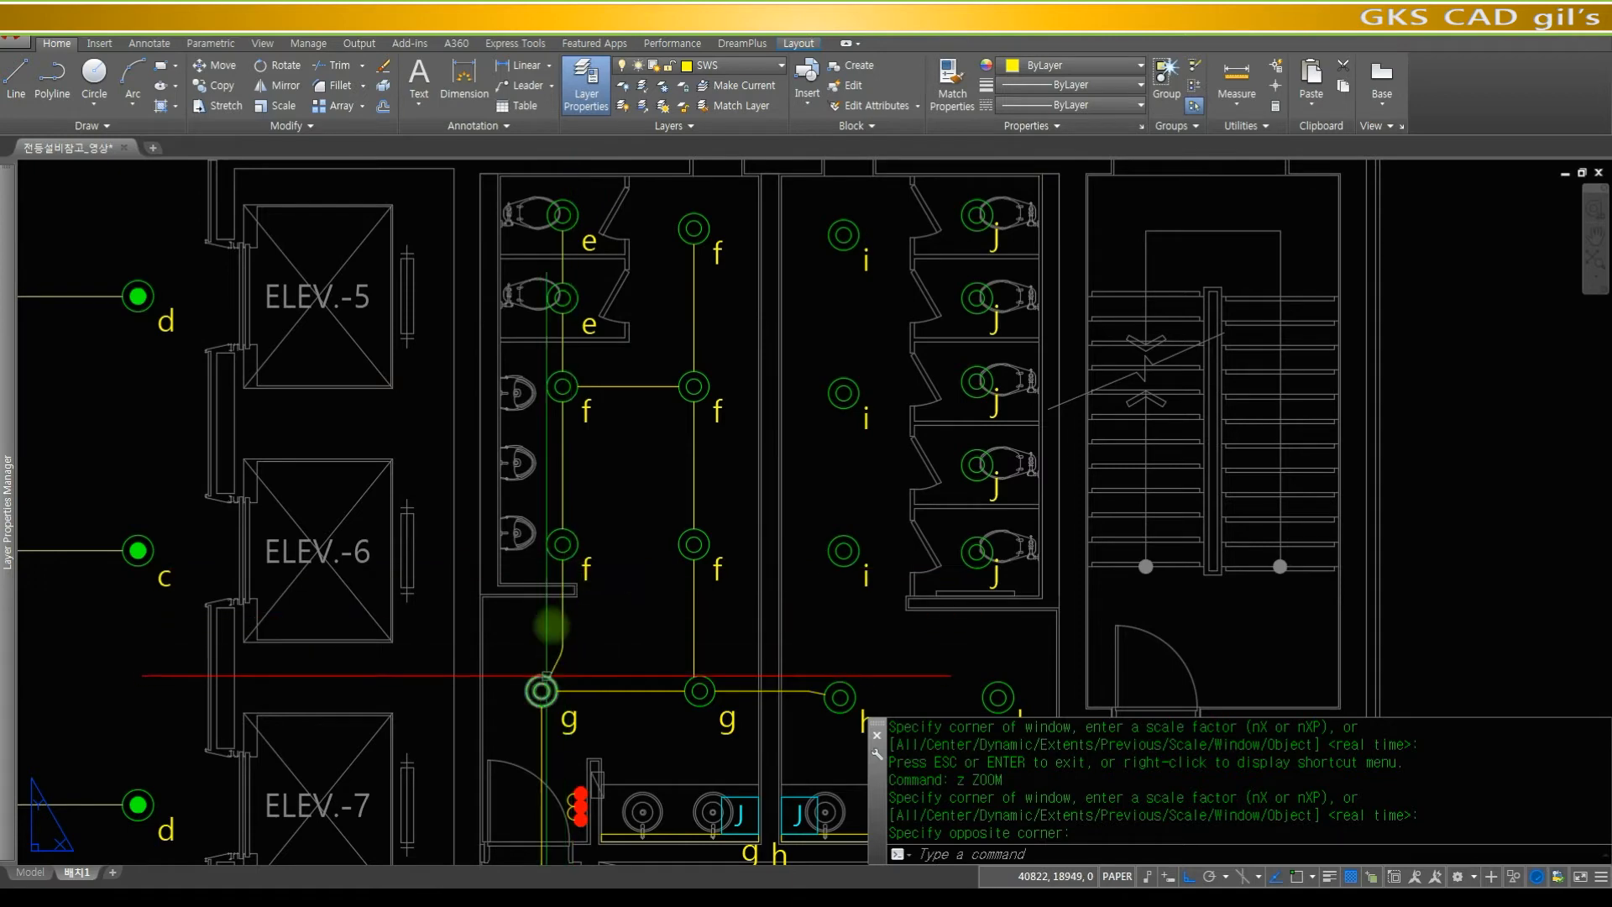
left_click(579, 387)
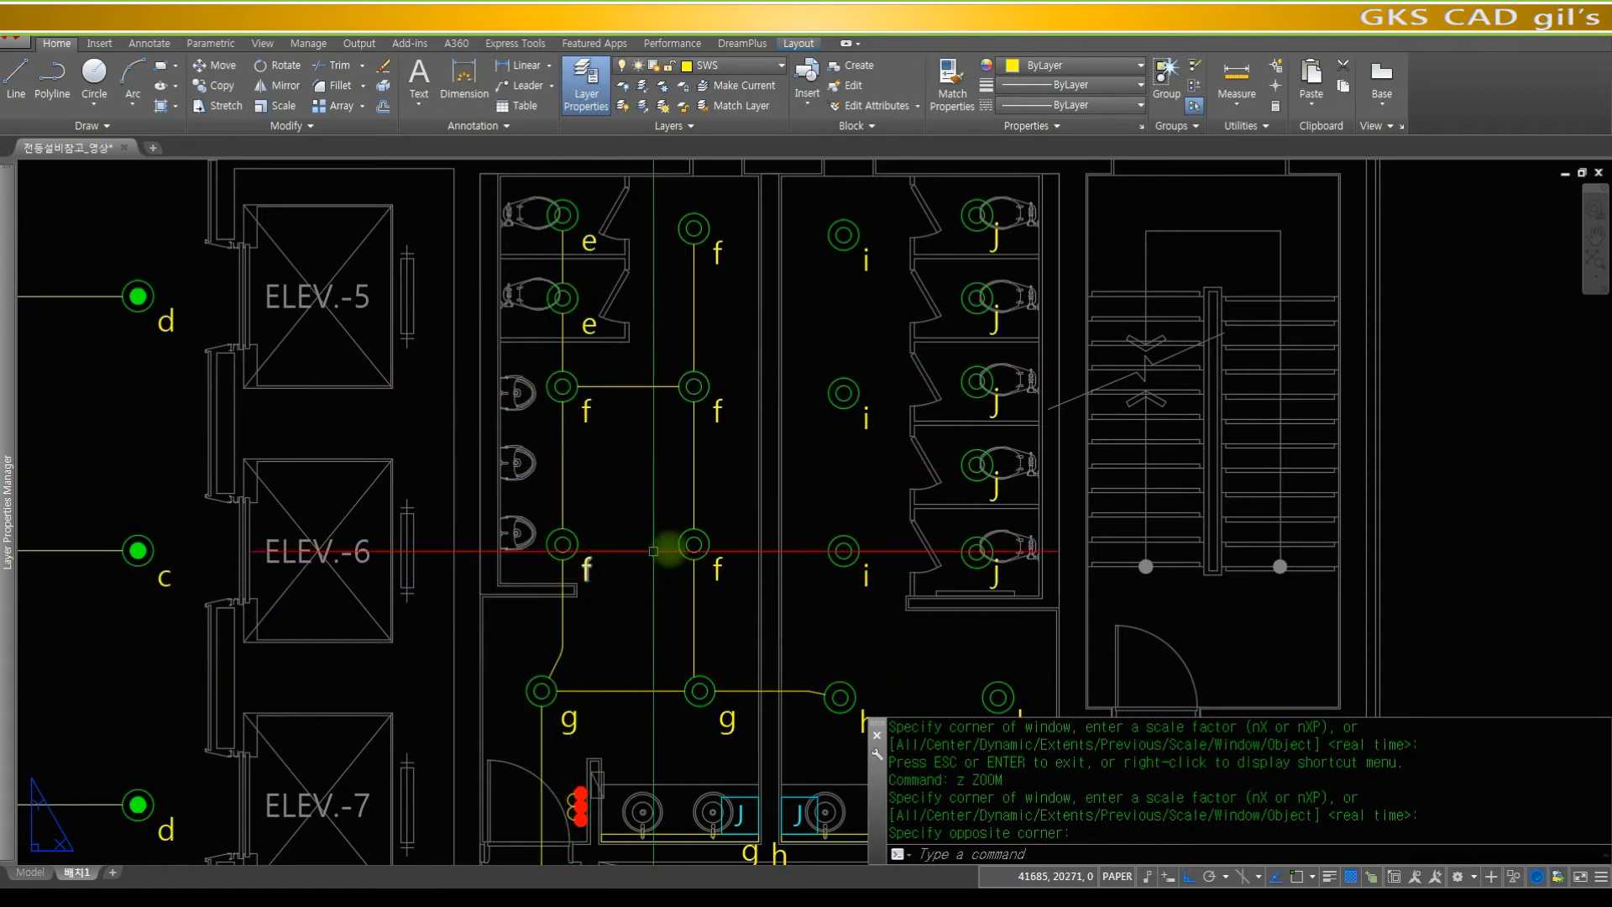
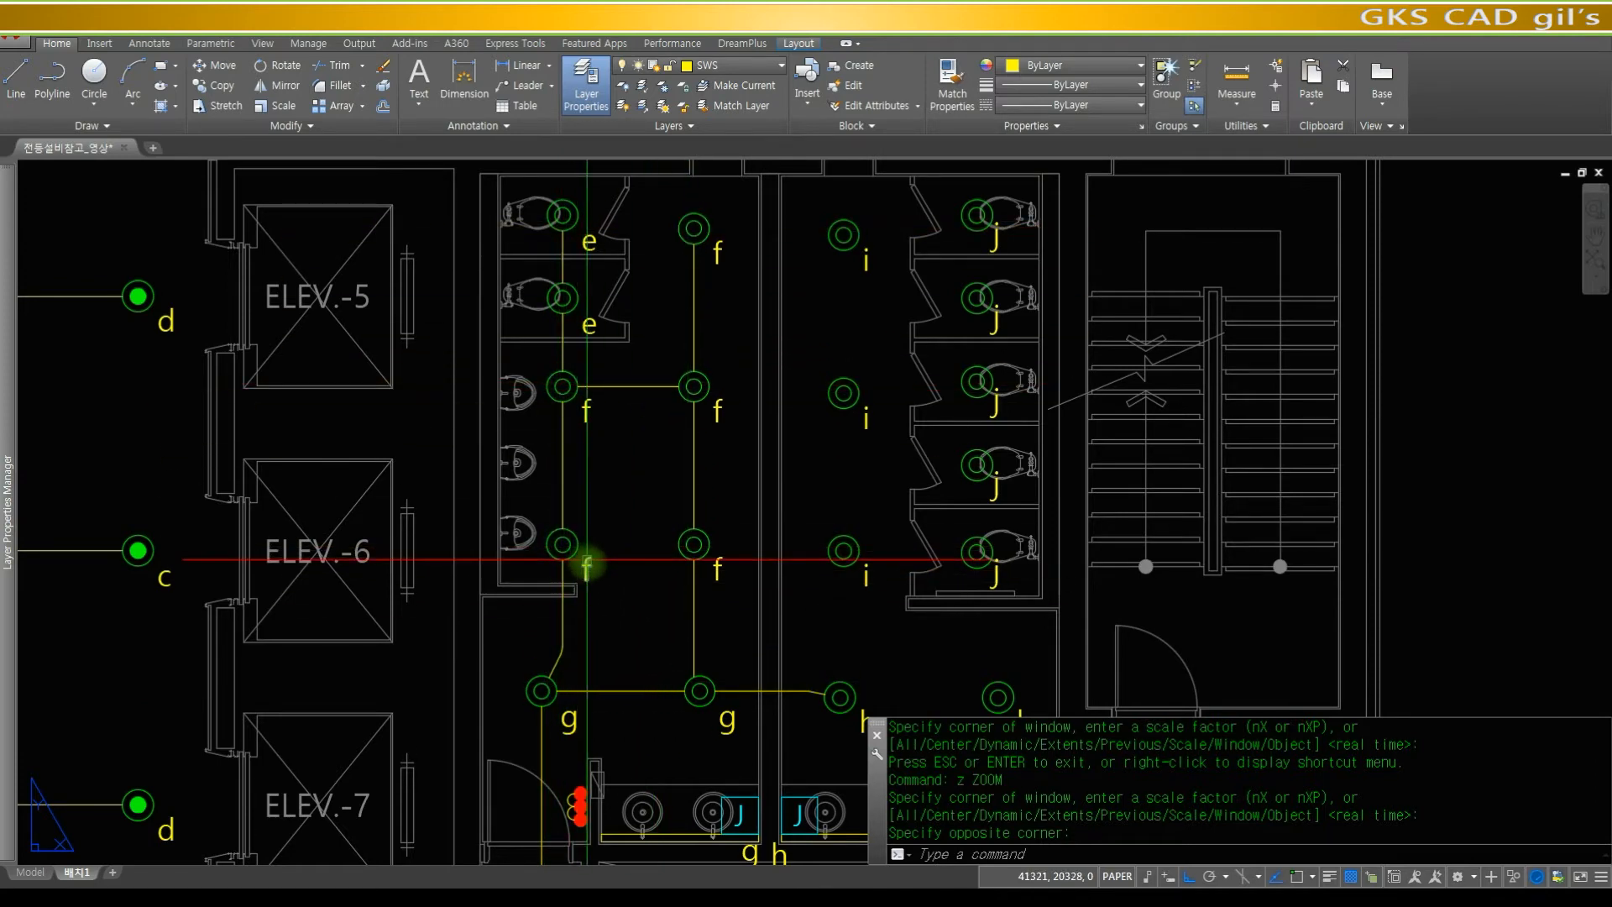
key("space")
key("Escape")
key("Escape")
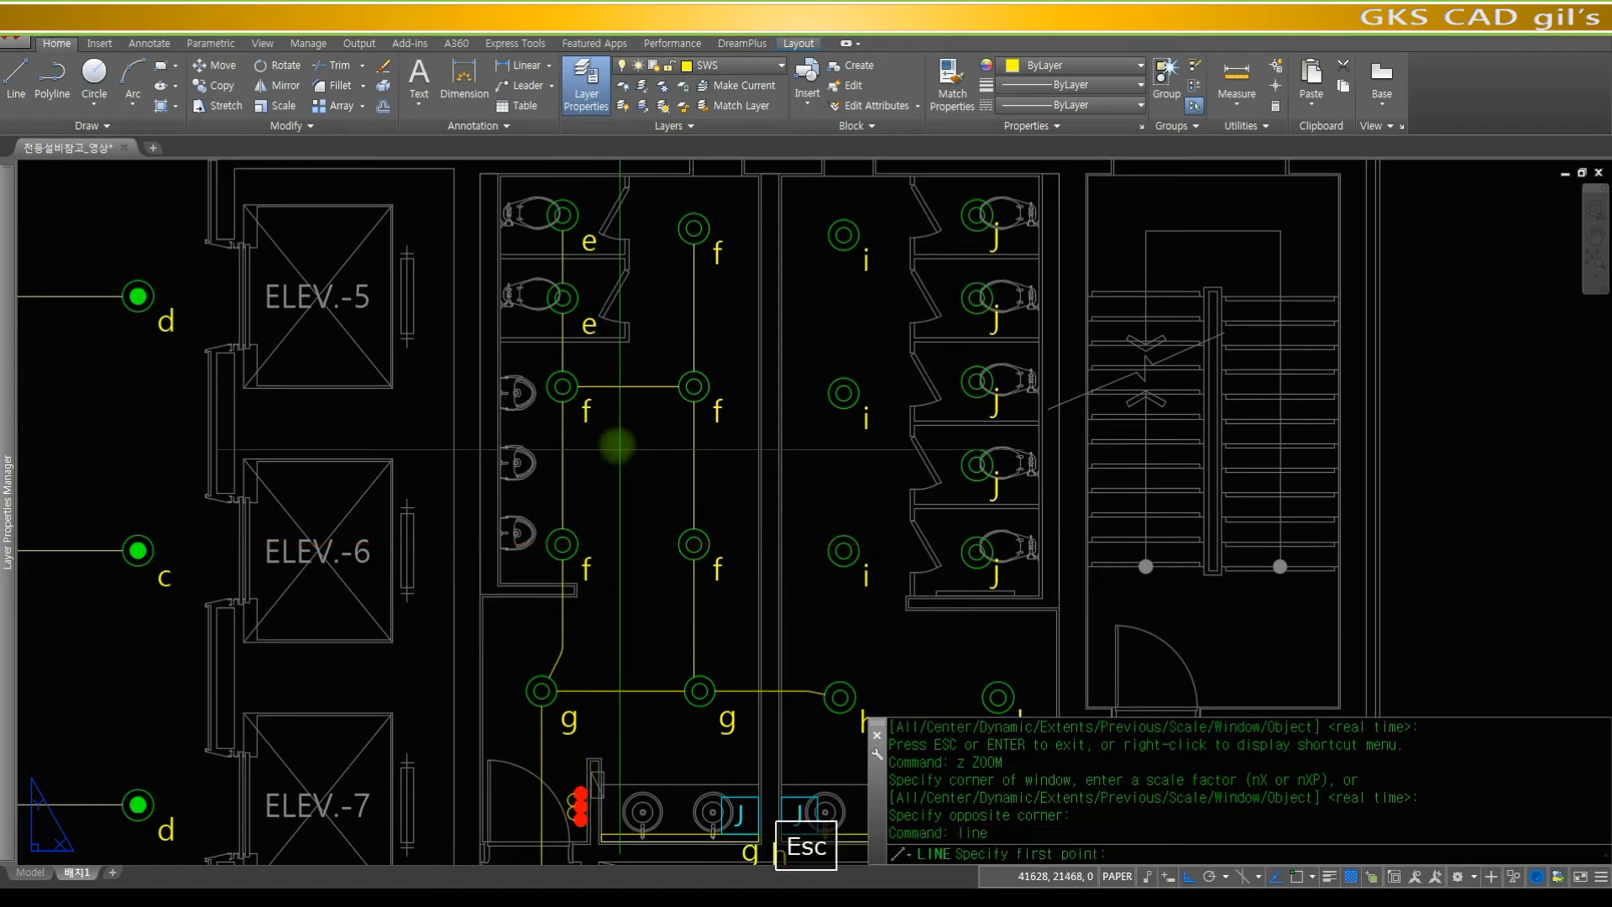
type("cop")
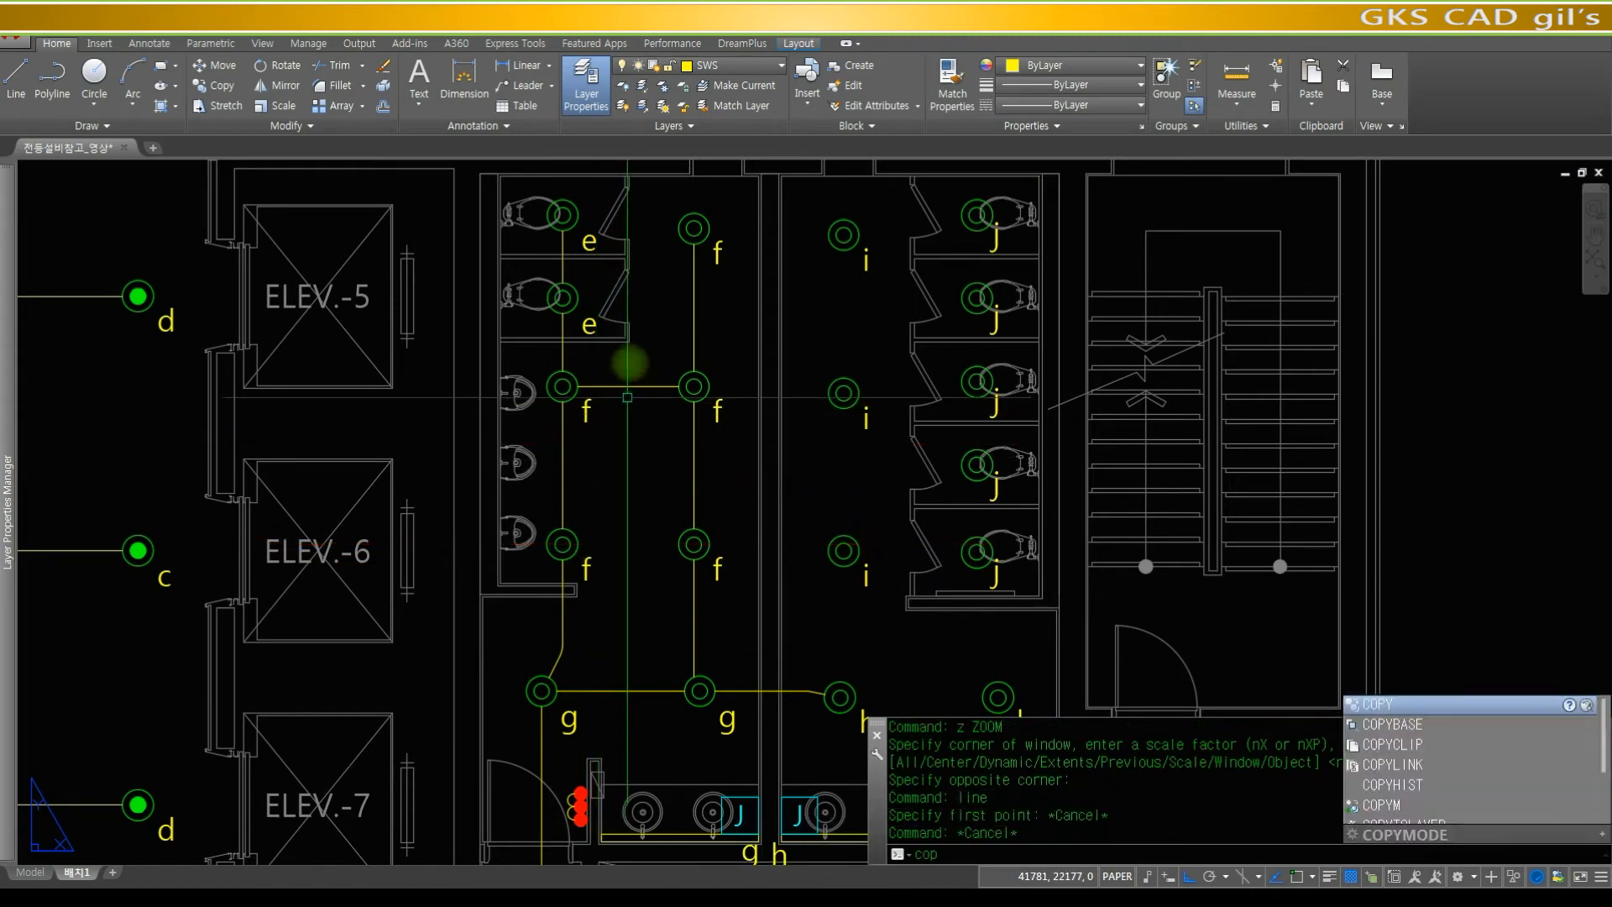
key("space")
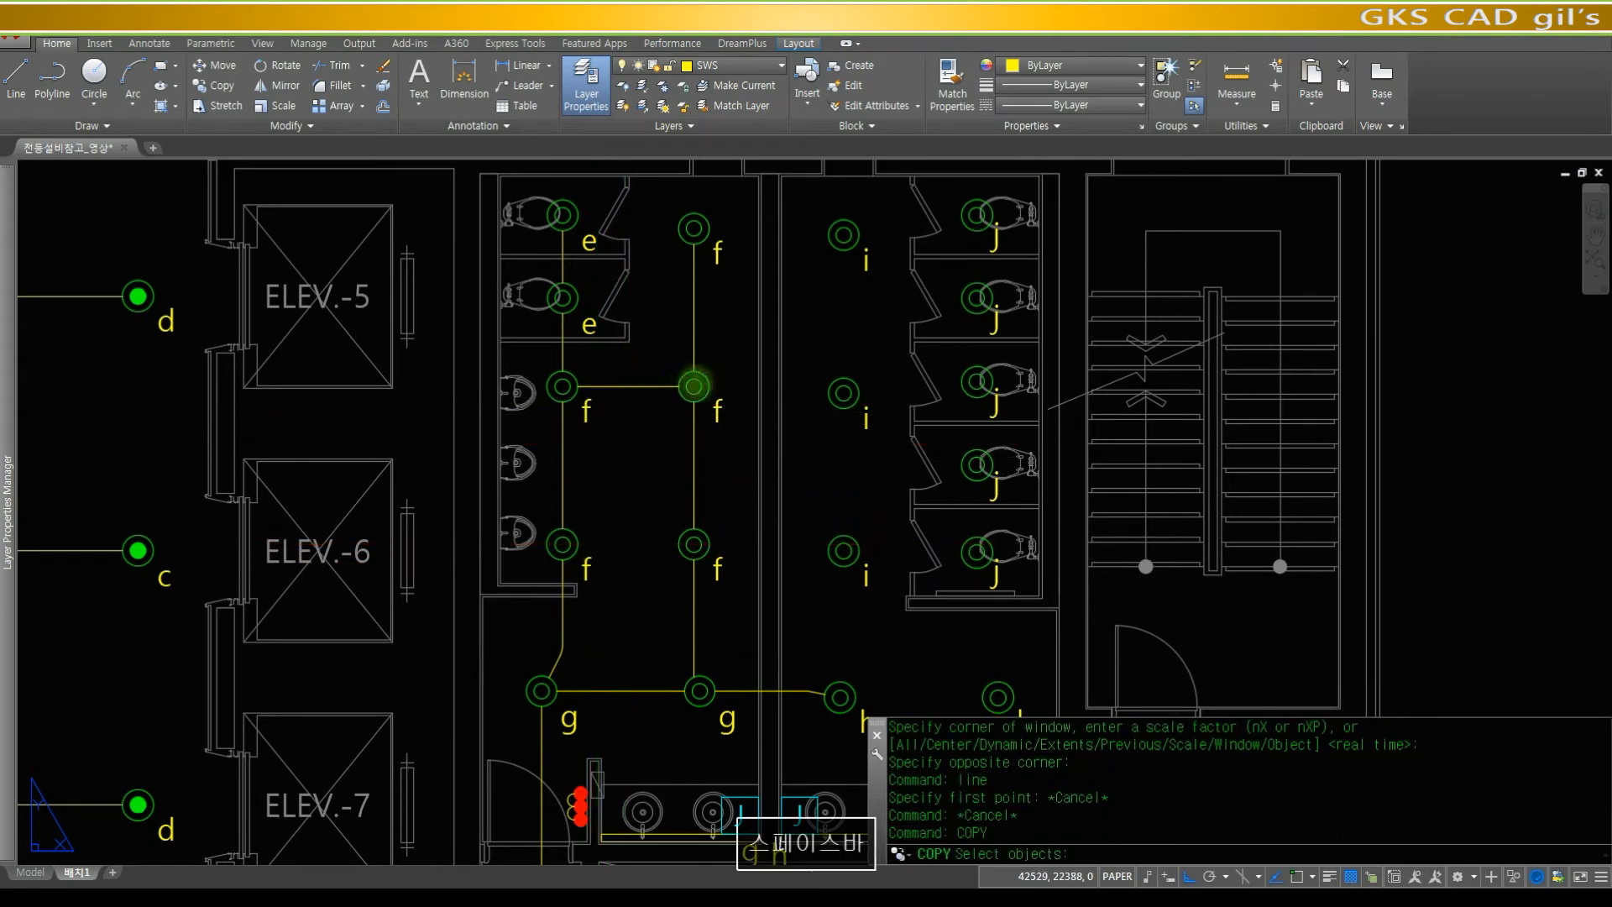
type("cen")
key("space")
key("Escape")
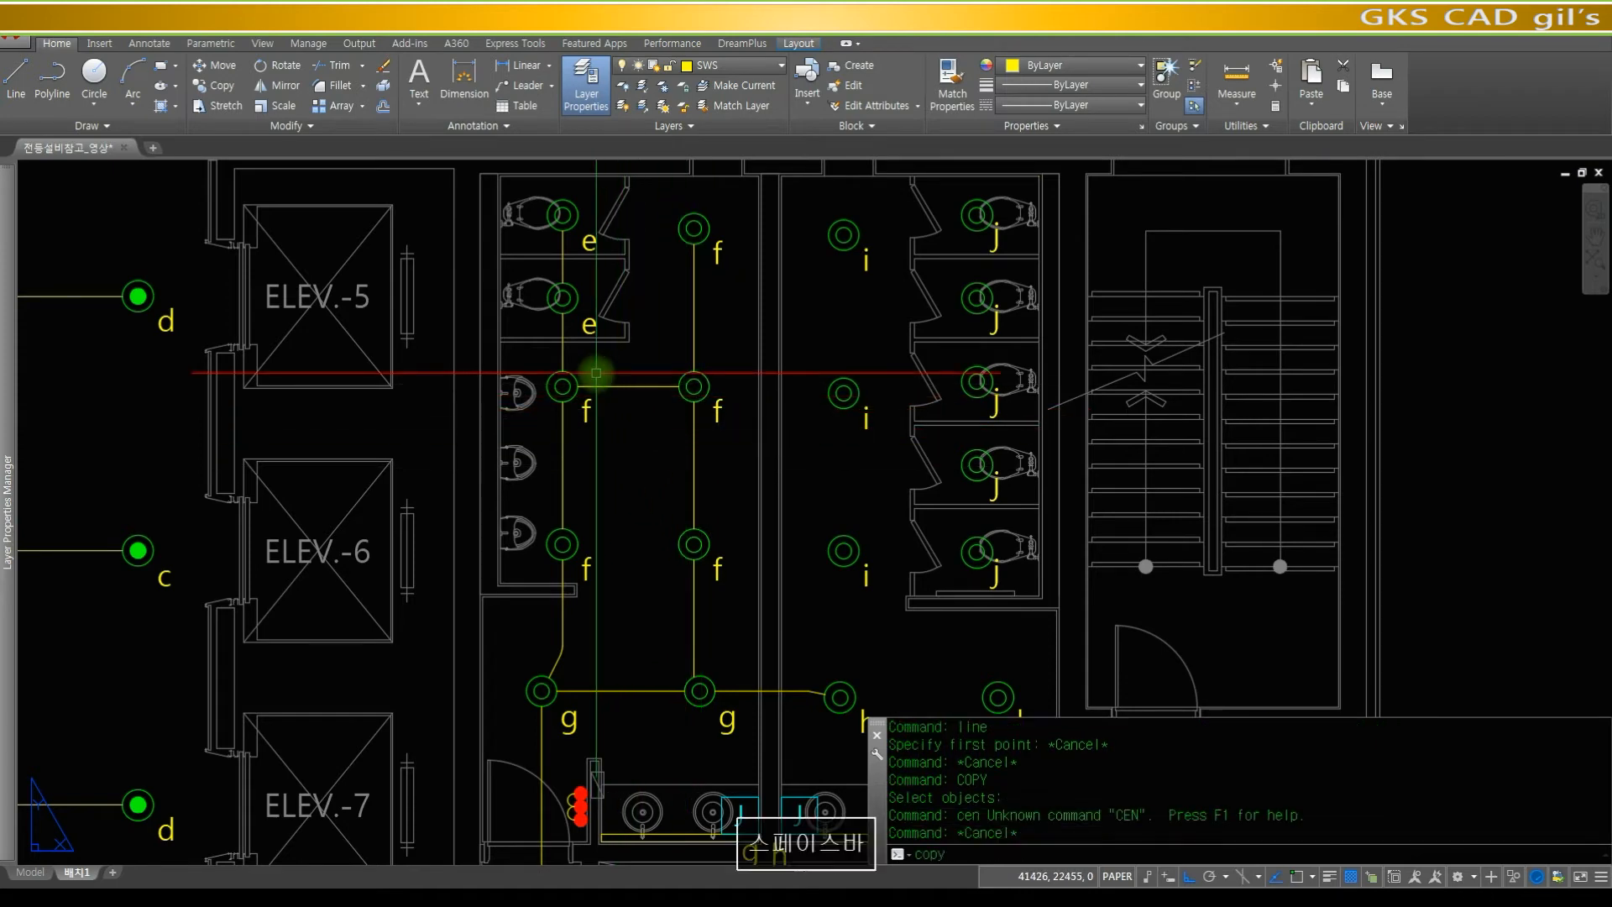
- Copy the horizontal wiring line between the middle f lights down to the lowest f pair, using light centers as reference points
key("space")
left_click(647, 407)
left_click(631, 363)
key("space")
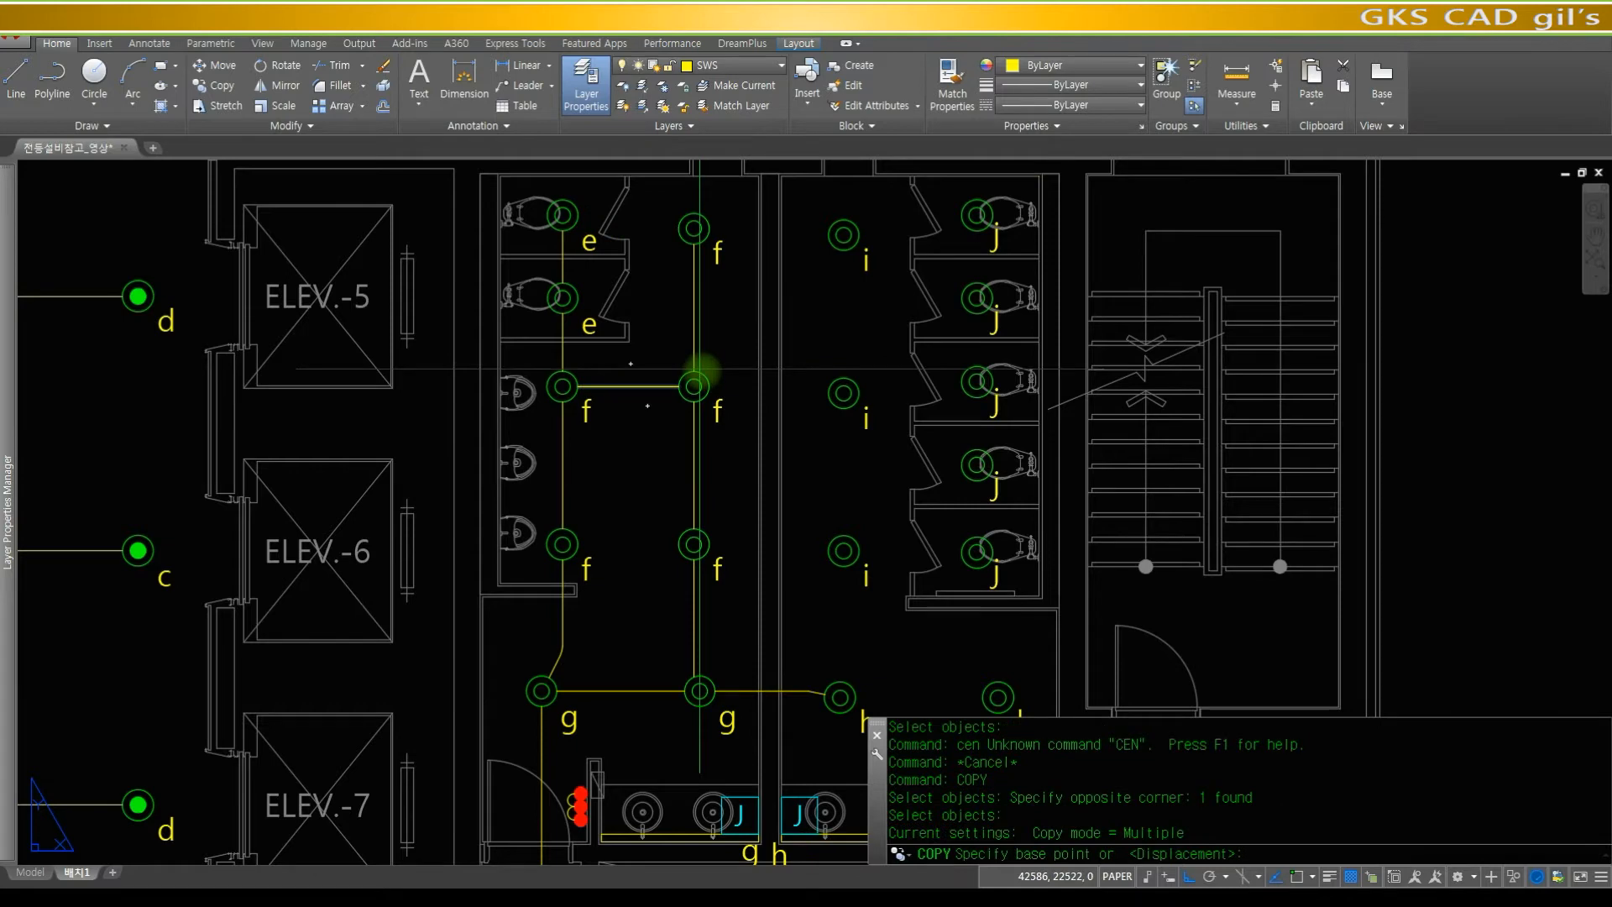
type("cen")
key("space")
left_click(707, 375)
type("cen")
key("space")
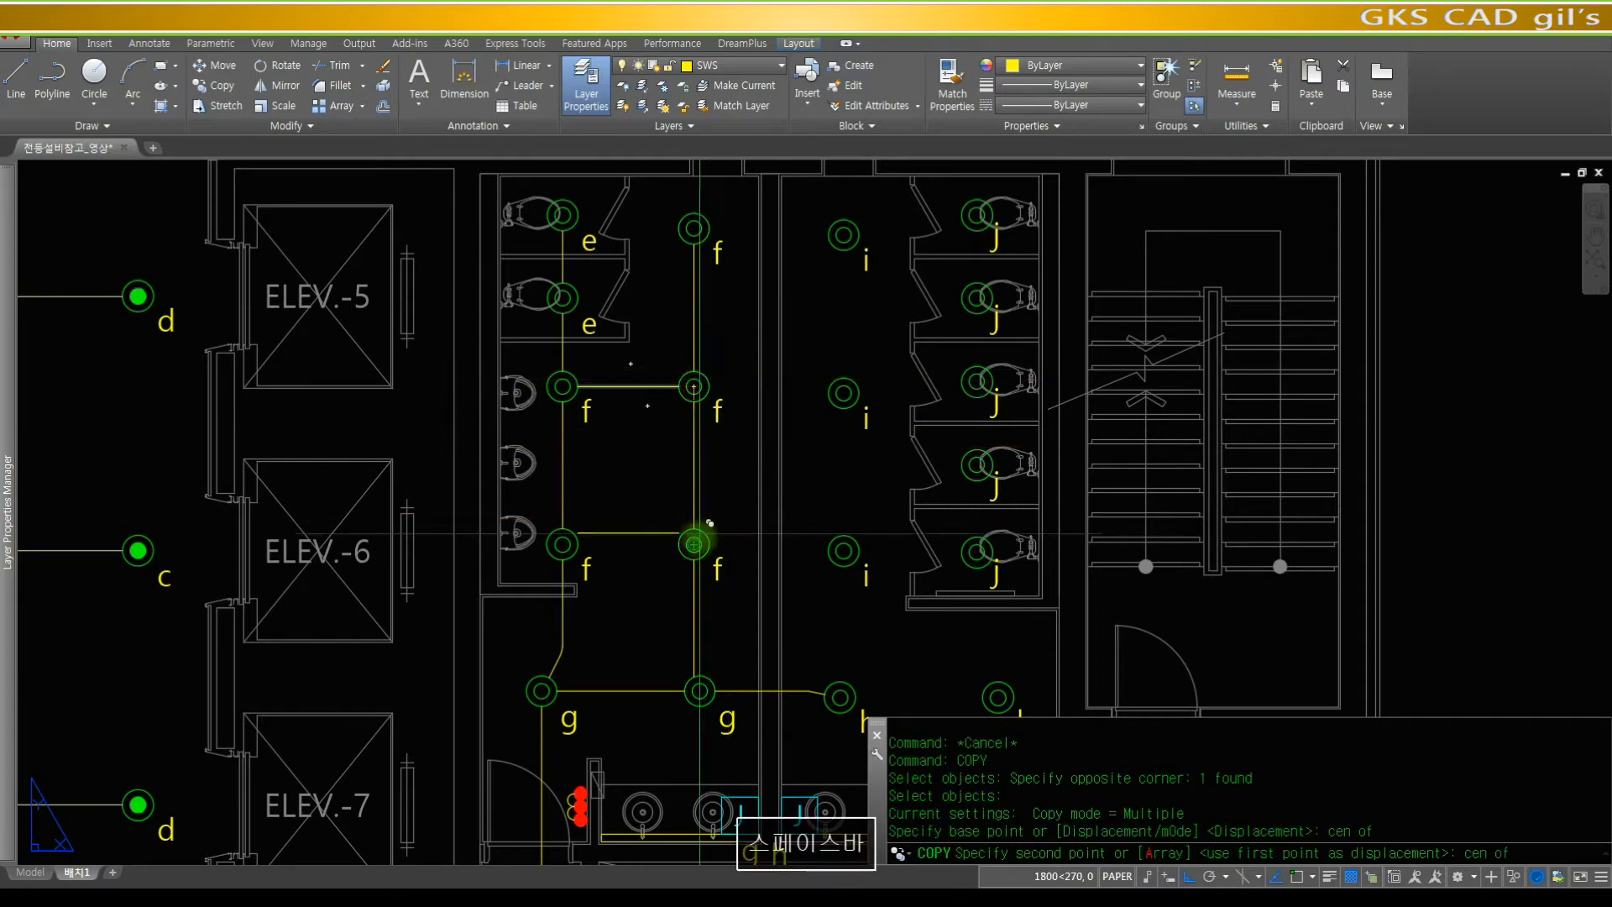
left_click(702, 538)
key("space")
type("r")
key("space")
- Erase the two vertical wiring lines running from the middle f light beside the dividing wall down to the g light
type("e")
key("space")
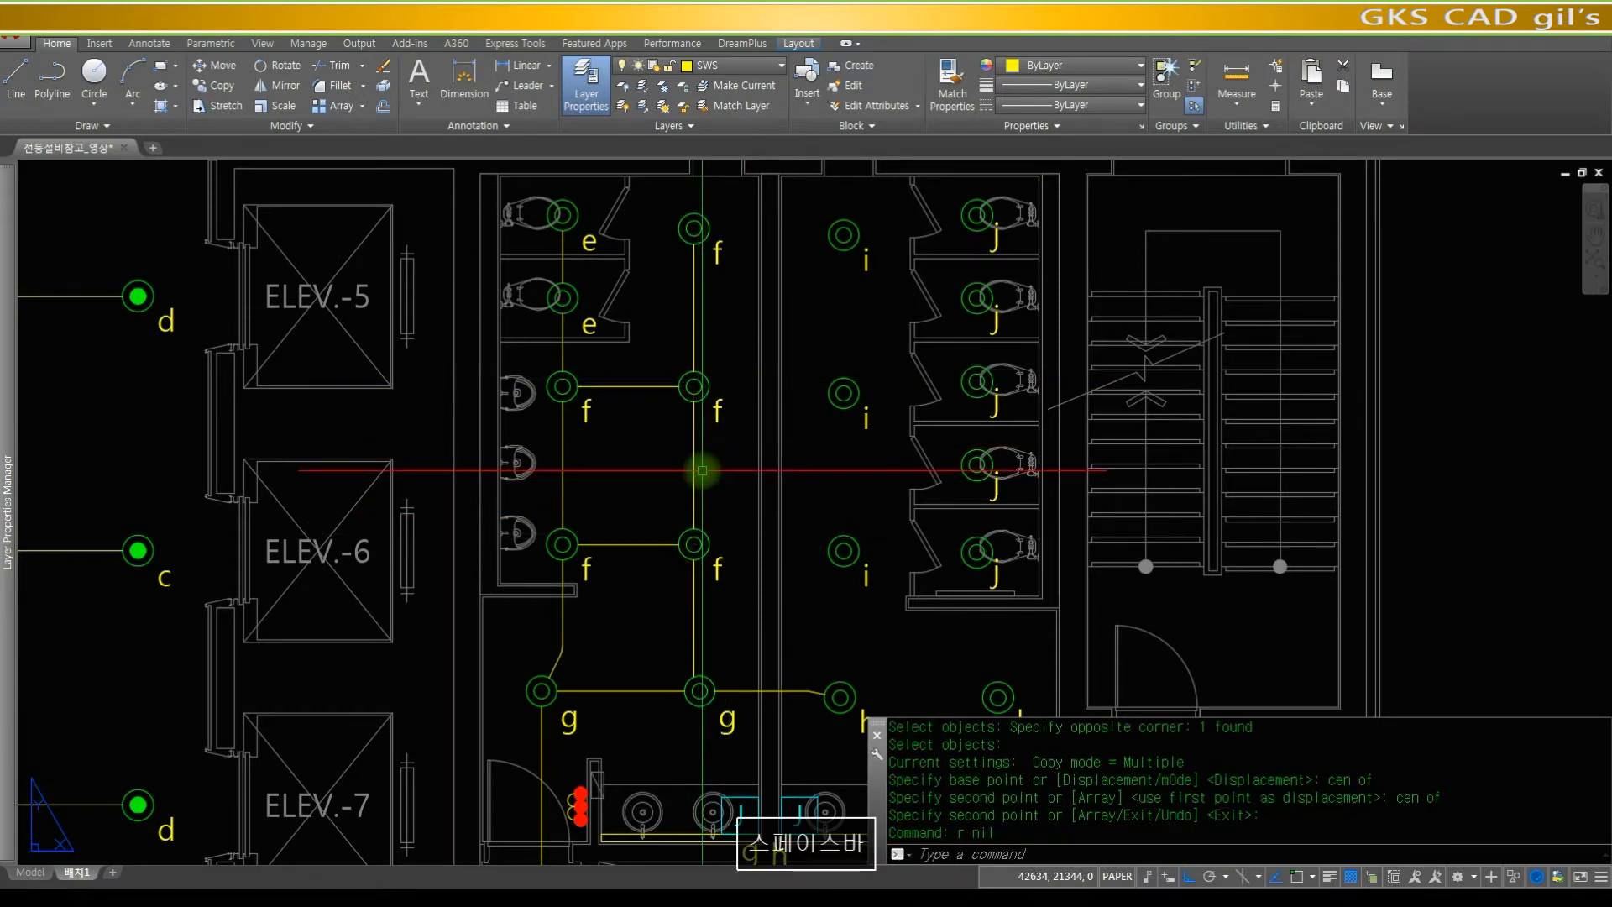
left_click(694, 467)
left_click(702, 451)
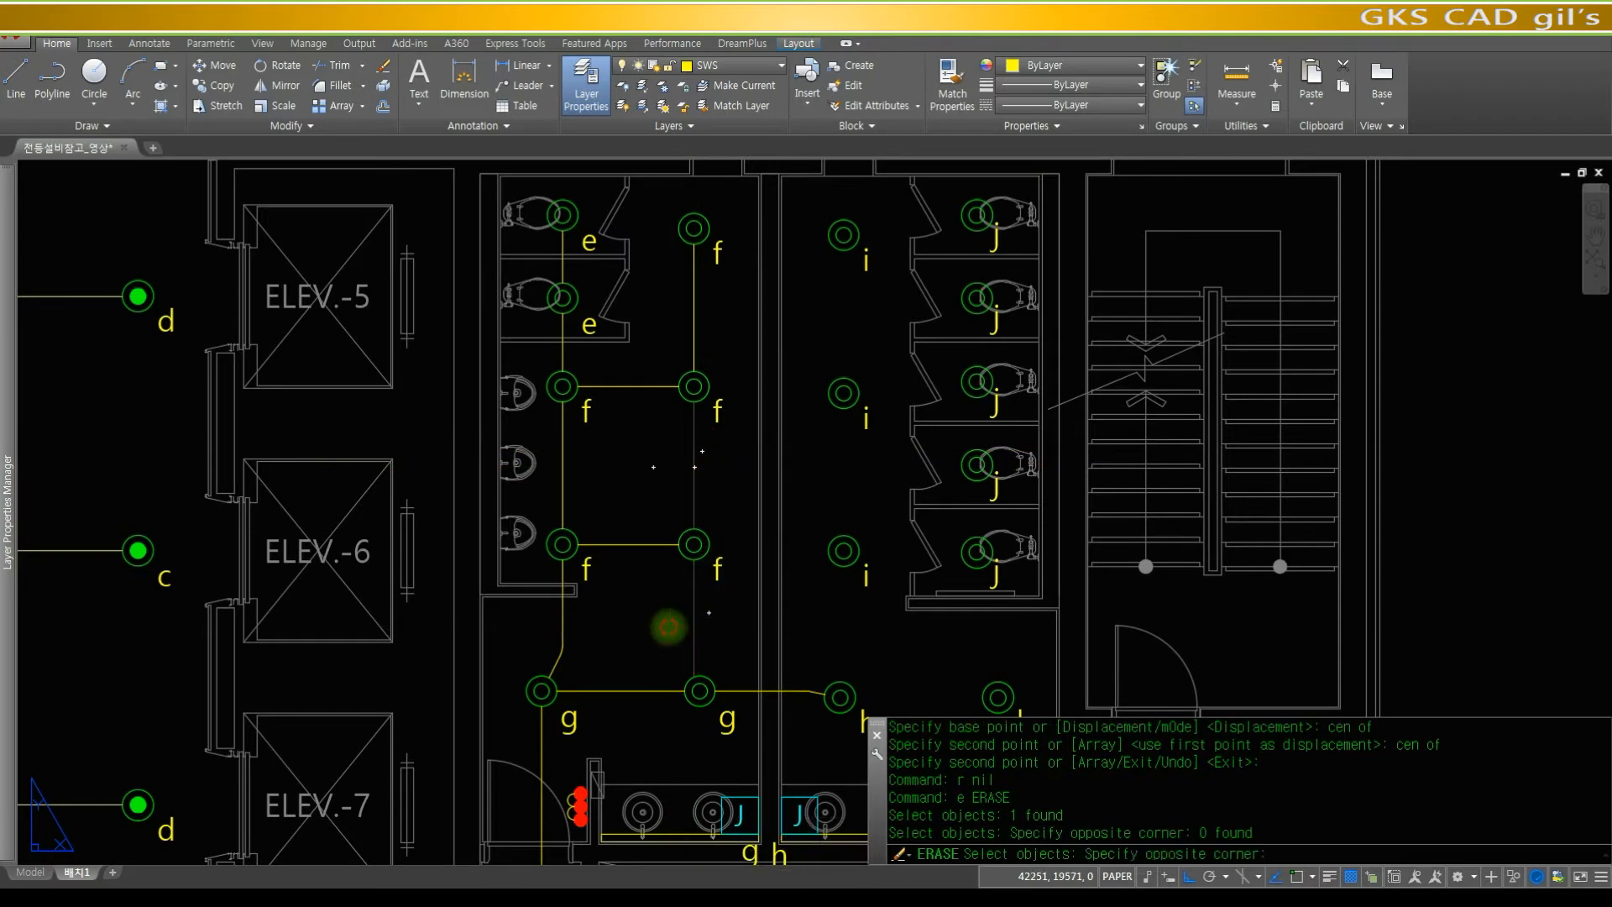
left_click(668, 626)
key("space")
key("space")
- Draw a vertical wiring line from the top j light's inner-circle bottom quadrant down through the j lights to just past the stalls
type("z")
key("space")
key("space")
mouse_move(813, 324)
left_mouse_down()
mouse_move(817, 587)
mouse_move(828, 551)
mouse_move(885, 576)
left_mouse_up()
key("space")
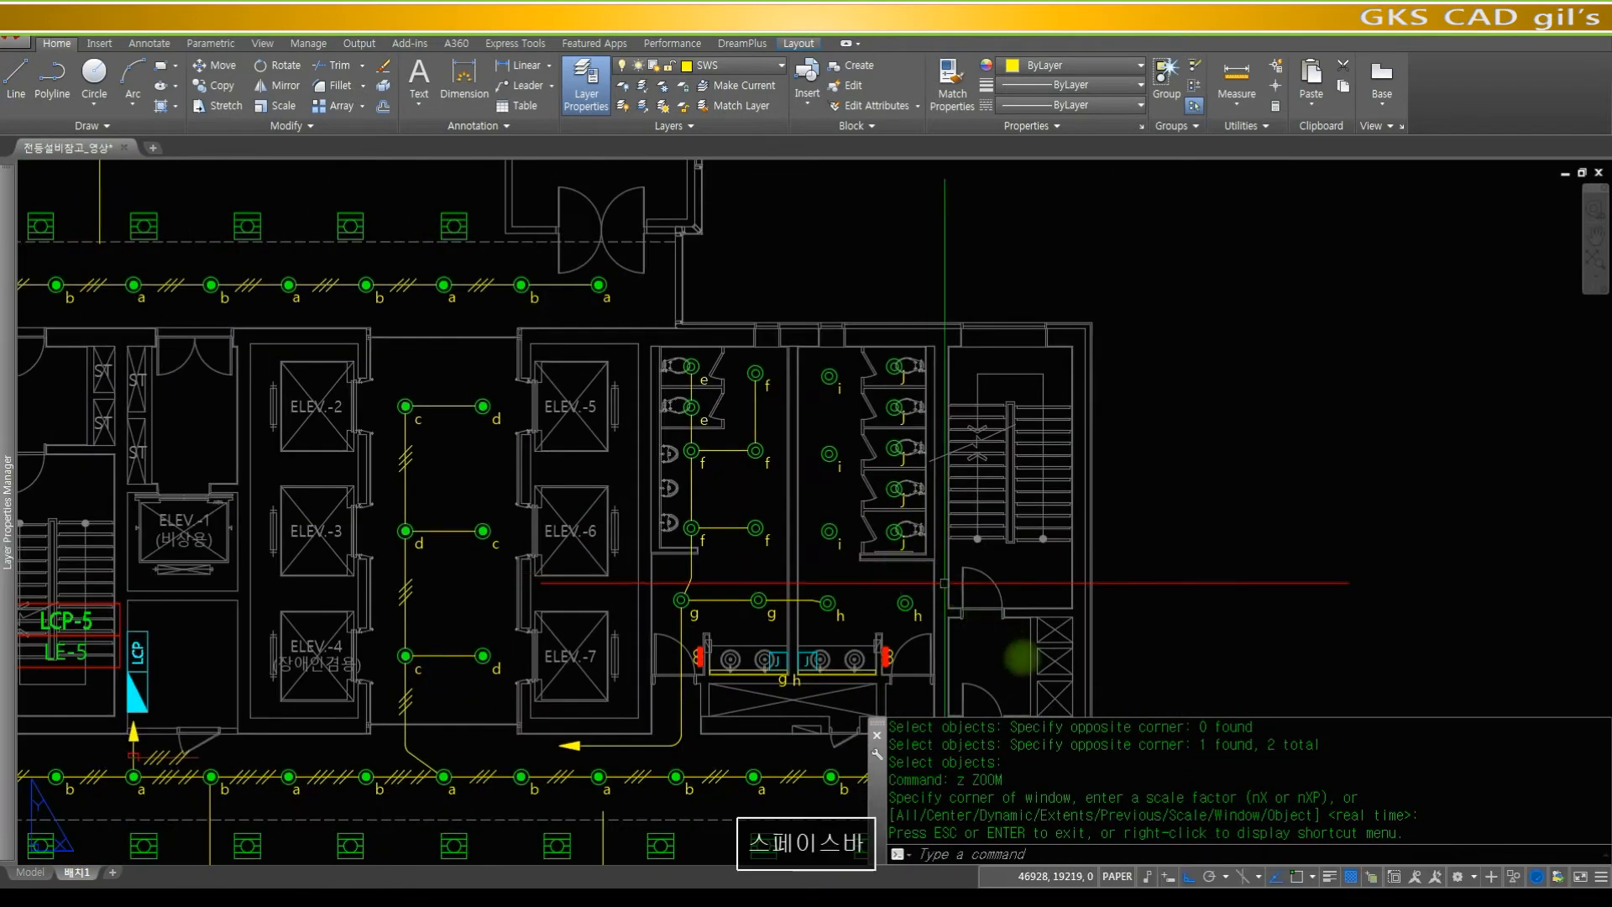
type("z")
key("space")
left_click(1019, 655)
left_click(685, 350)
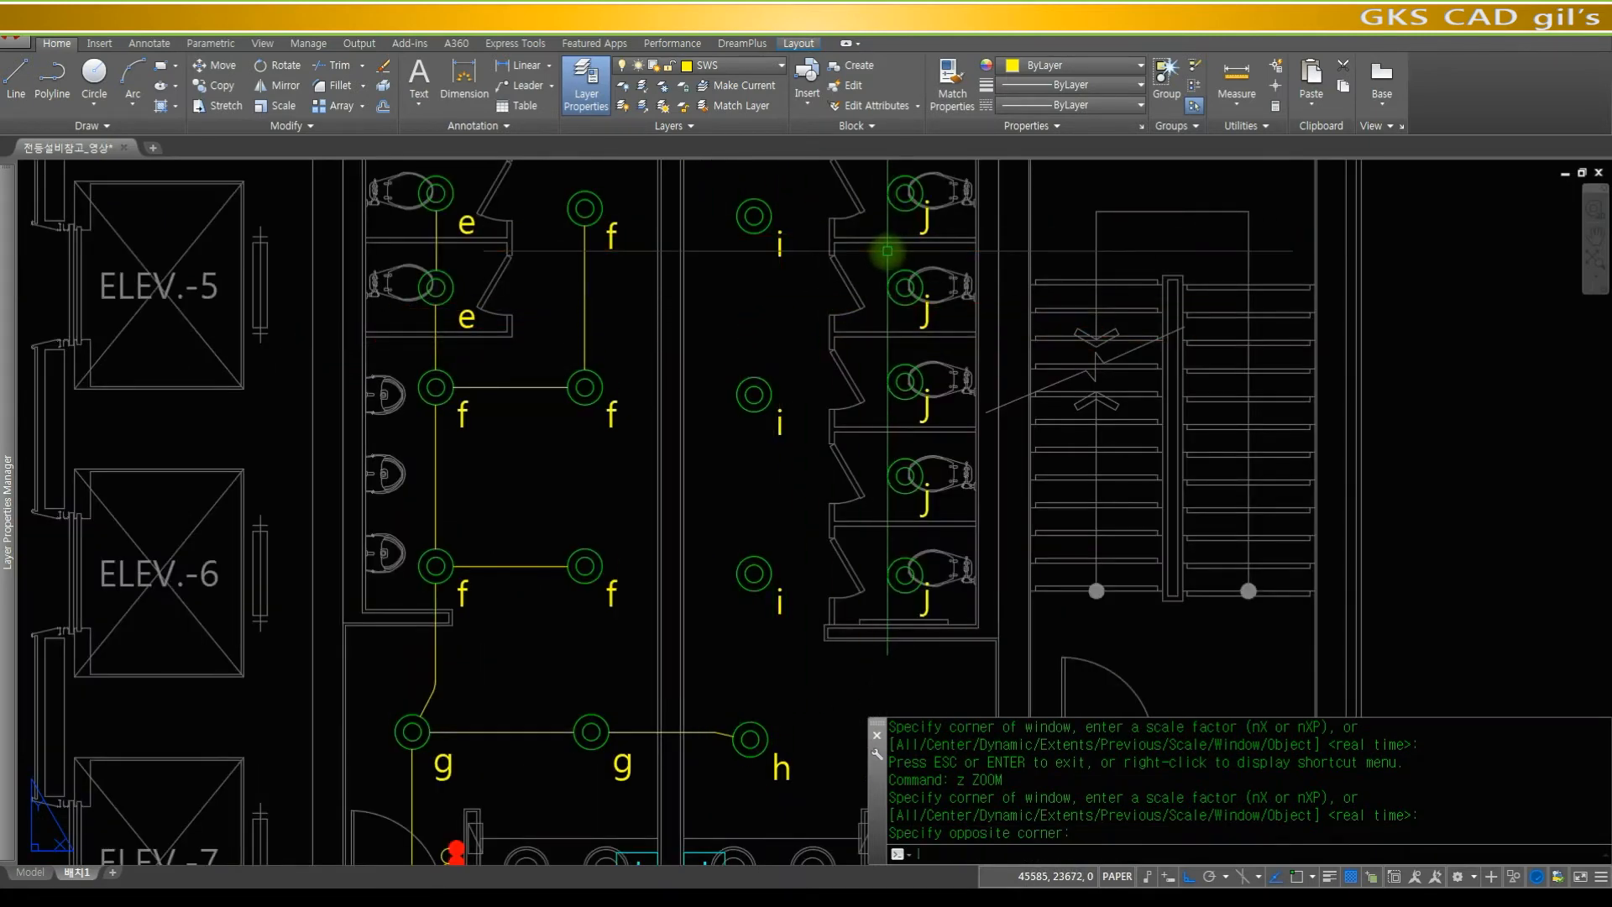
type("line")
key("space")
type("qua")
key("space")
left_click(905, 205)
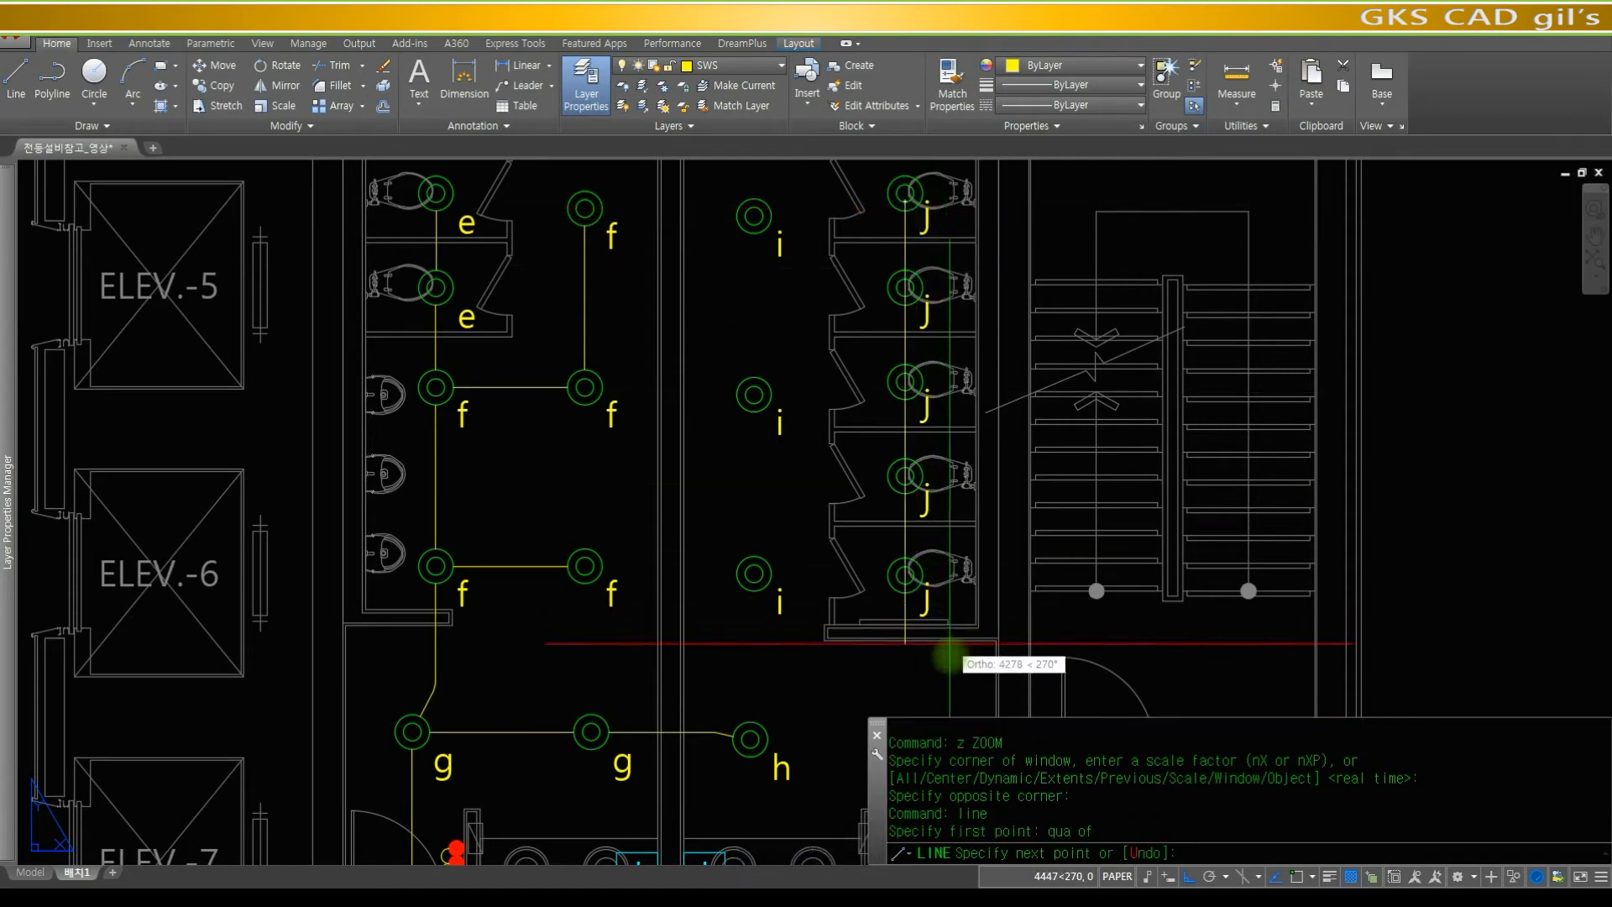
left_click(947, 681)
key("space")
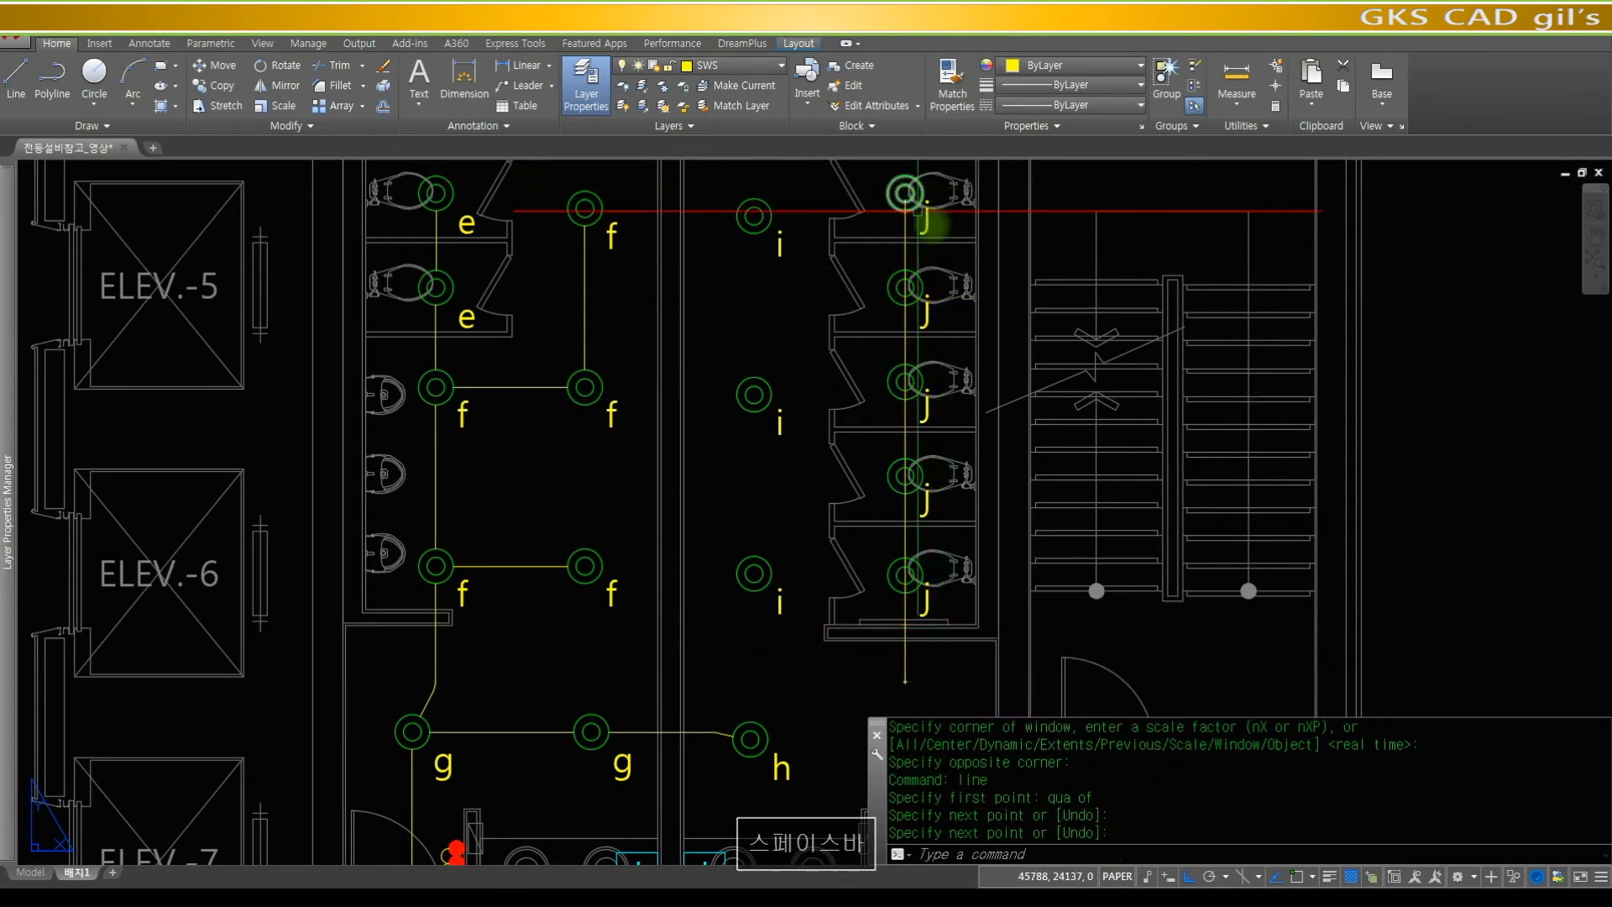
- Trim the vertical wiring line inside the lower four j lights, using their outer circles as cutting edges
type("z")
key("space")
left_click(1014, 331)
left_click(673, 169)
type("trim")
key("space")
left_click(1028, 312)
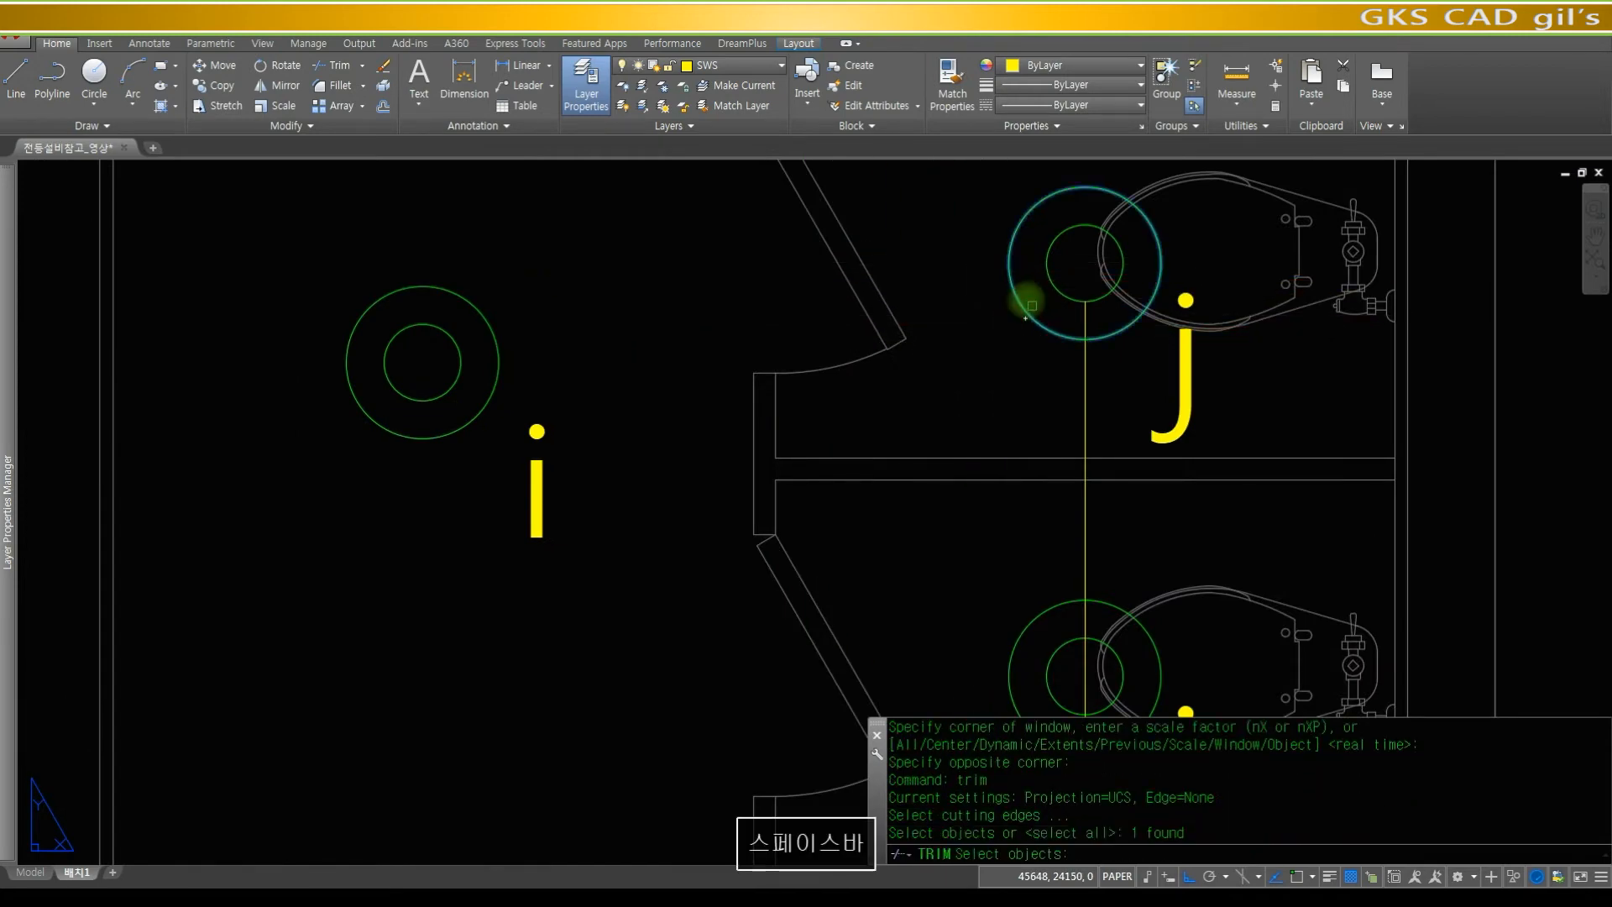
scroll(1079, 365, "down", 3)
left_click(862, 388)
scroll(869, 386, "down", 3)
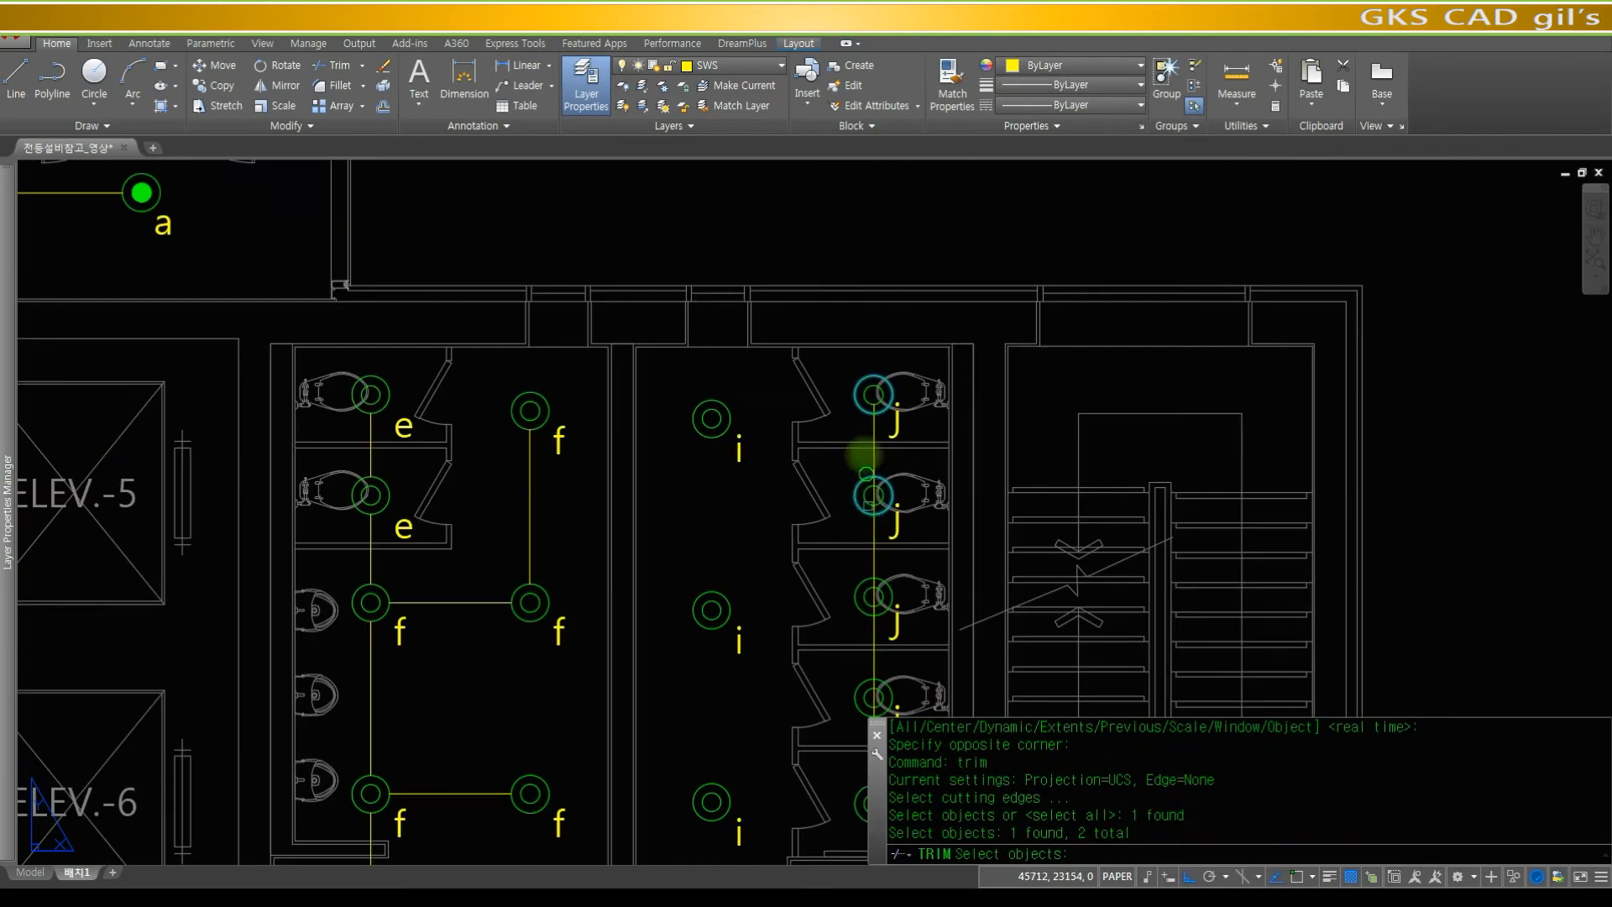
scroll(809, 262, "up", 4)
left_click(793, 280)
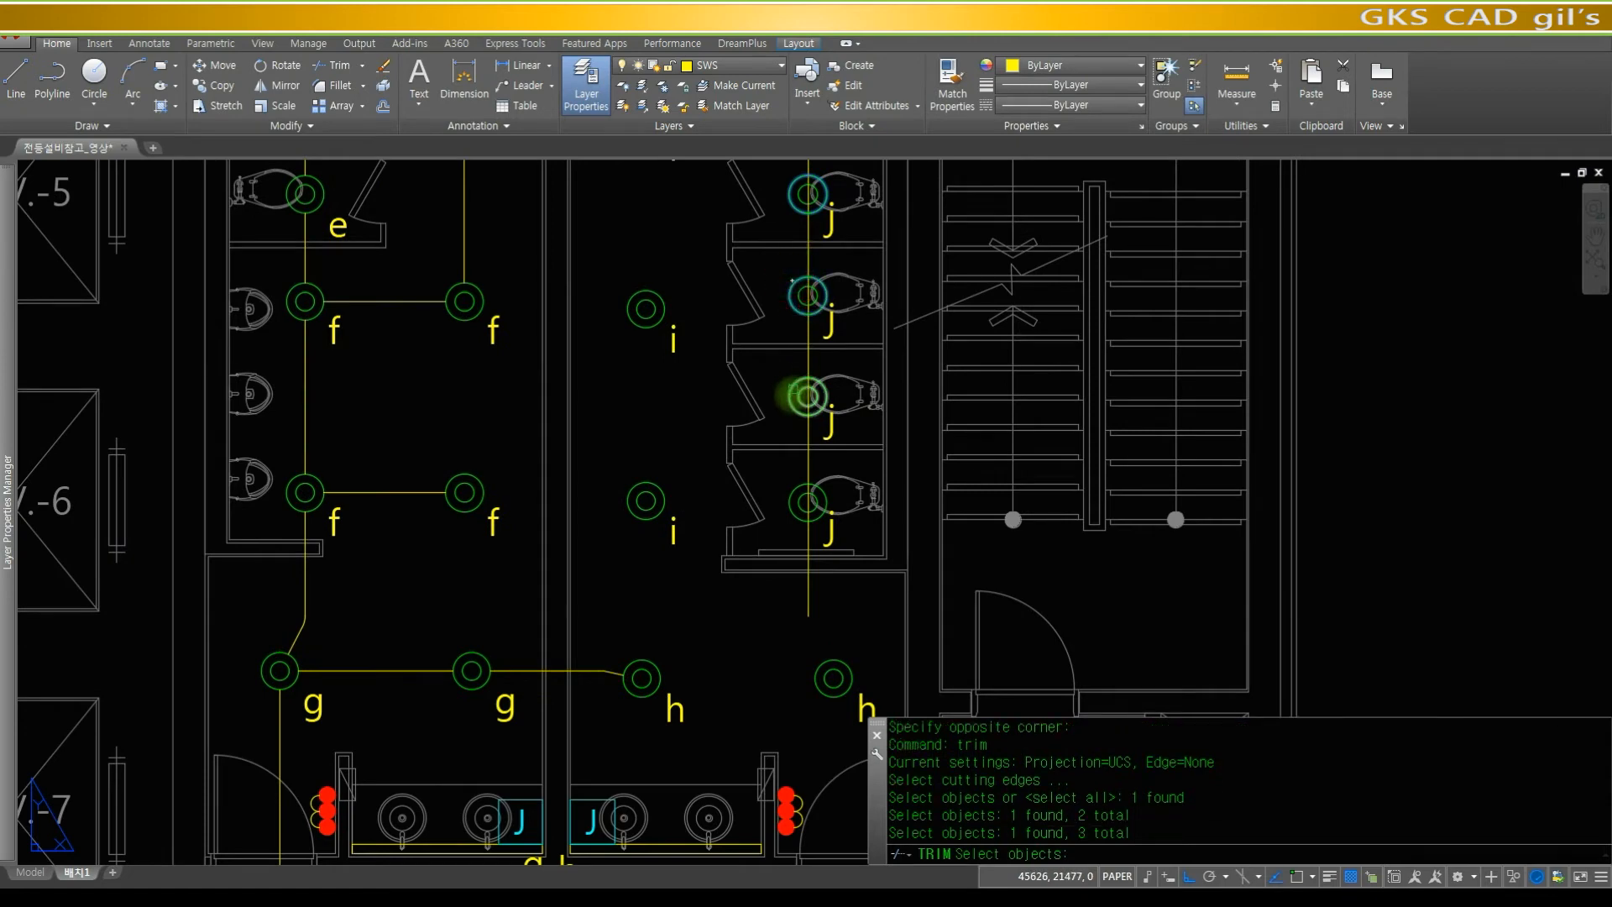
left_click(794, 484)
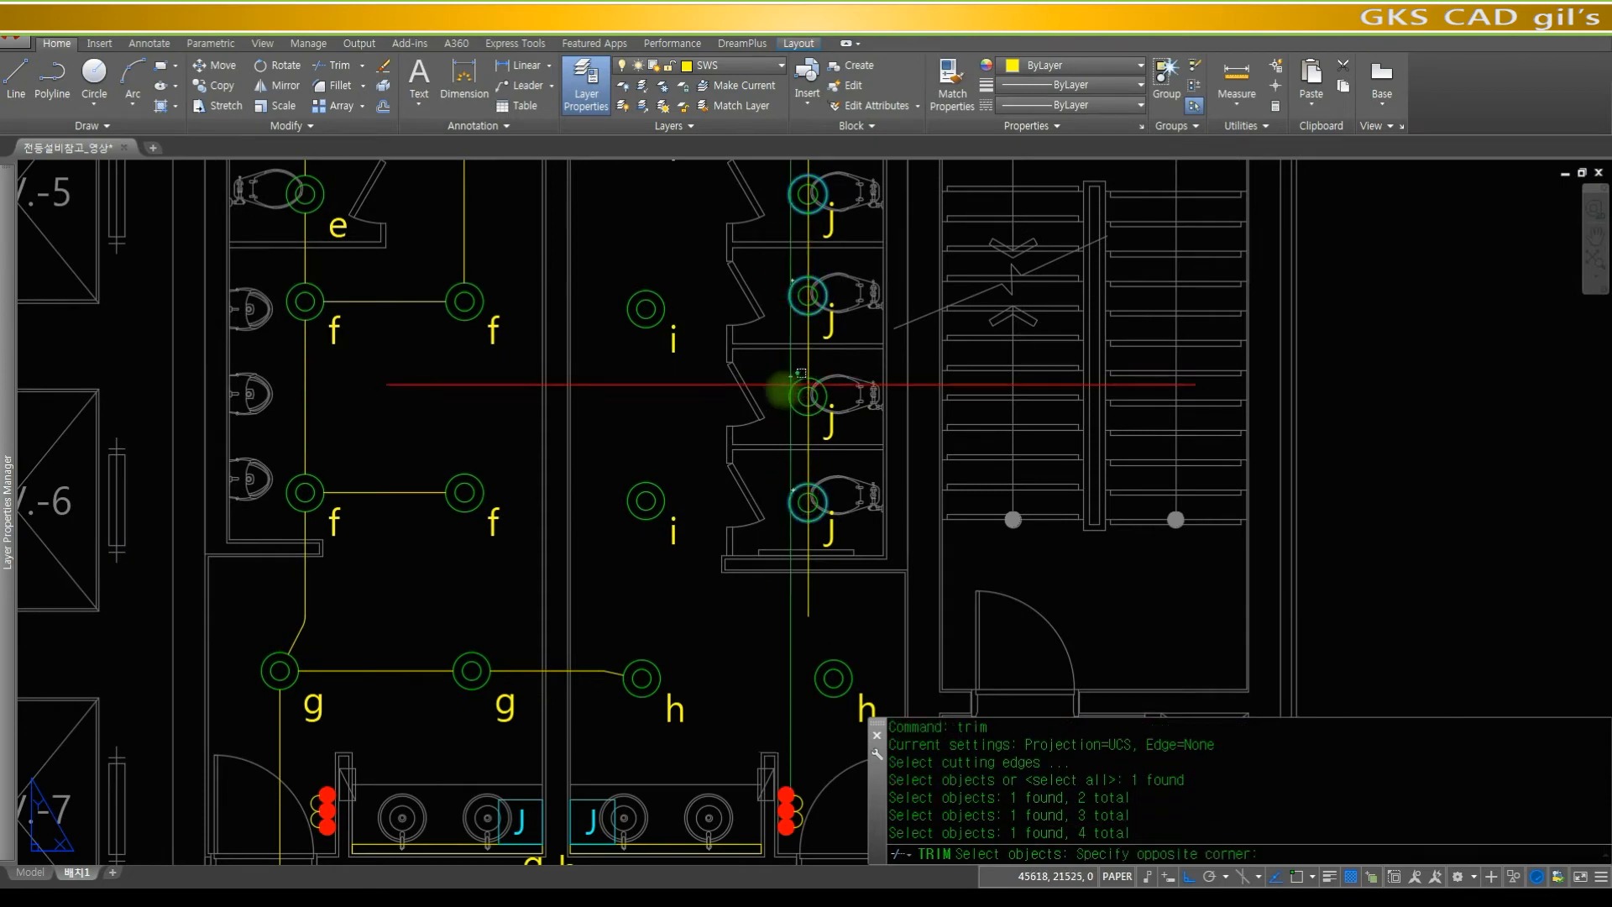
left_click(794, 418)
key("Return")
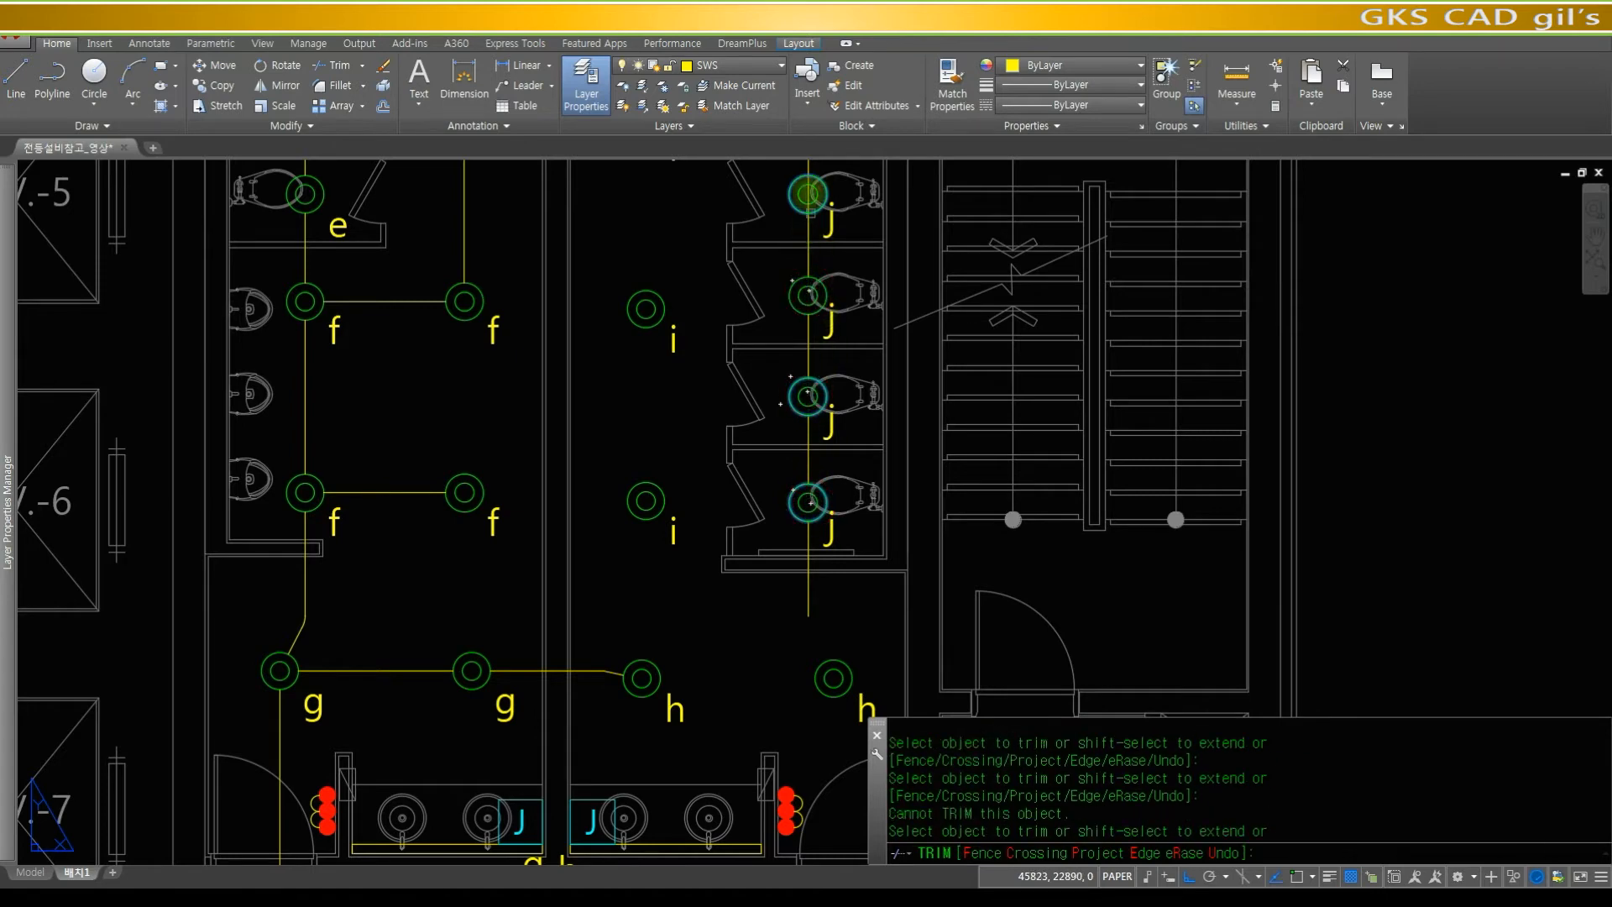
key("space")
- Trim the short wiring segment between the inner and outer circles of the top j light
type("z")
key("space")
key("space")
mouse_move(865, 210)
left_mouse_down()
mouse_move(865, 371)
mouse_move(864, 334)
left_mouse_up()
key("Escape")
left_click(784, 252)
left_click(806, 277)
type("z")
key("space")
left_click(844, 311)
left_click(787, 261)
type("r")
key("space")
type("tr")
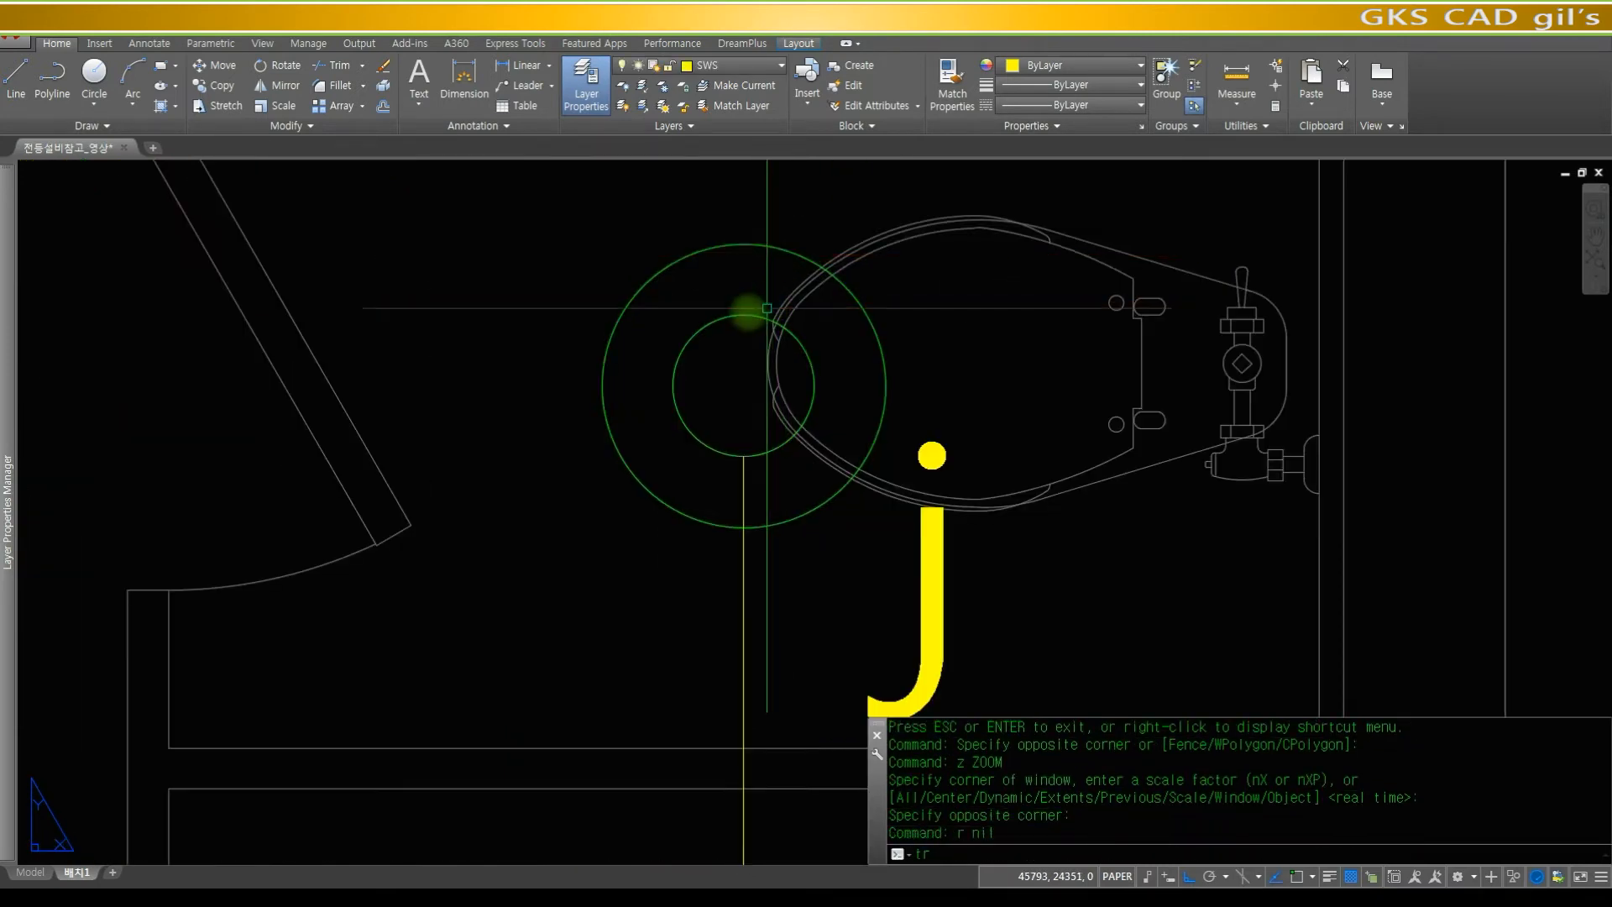
key("space")
left_click(752, 239)
left_click(684, 278)
key("space")
left_click(740, 495)
key("space")
scroll(835, 314, "down", 5)
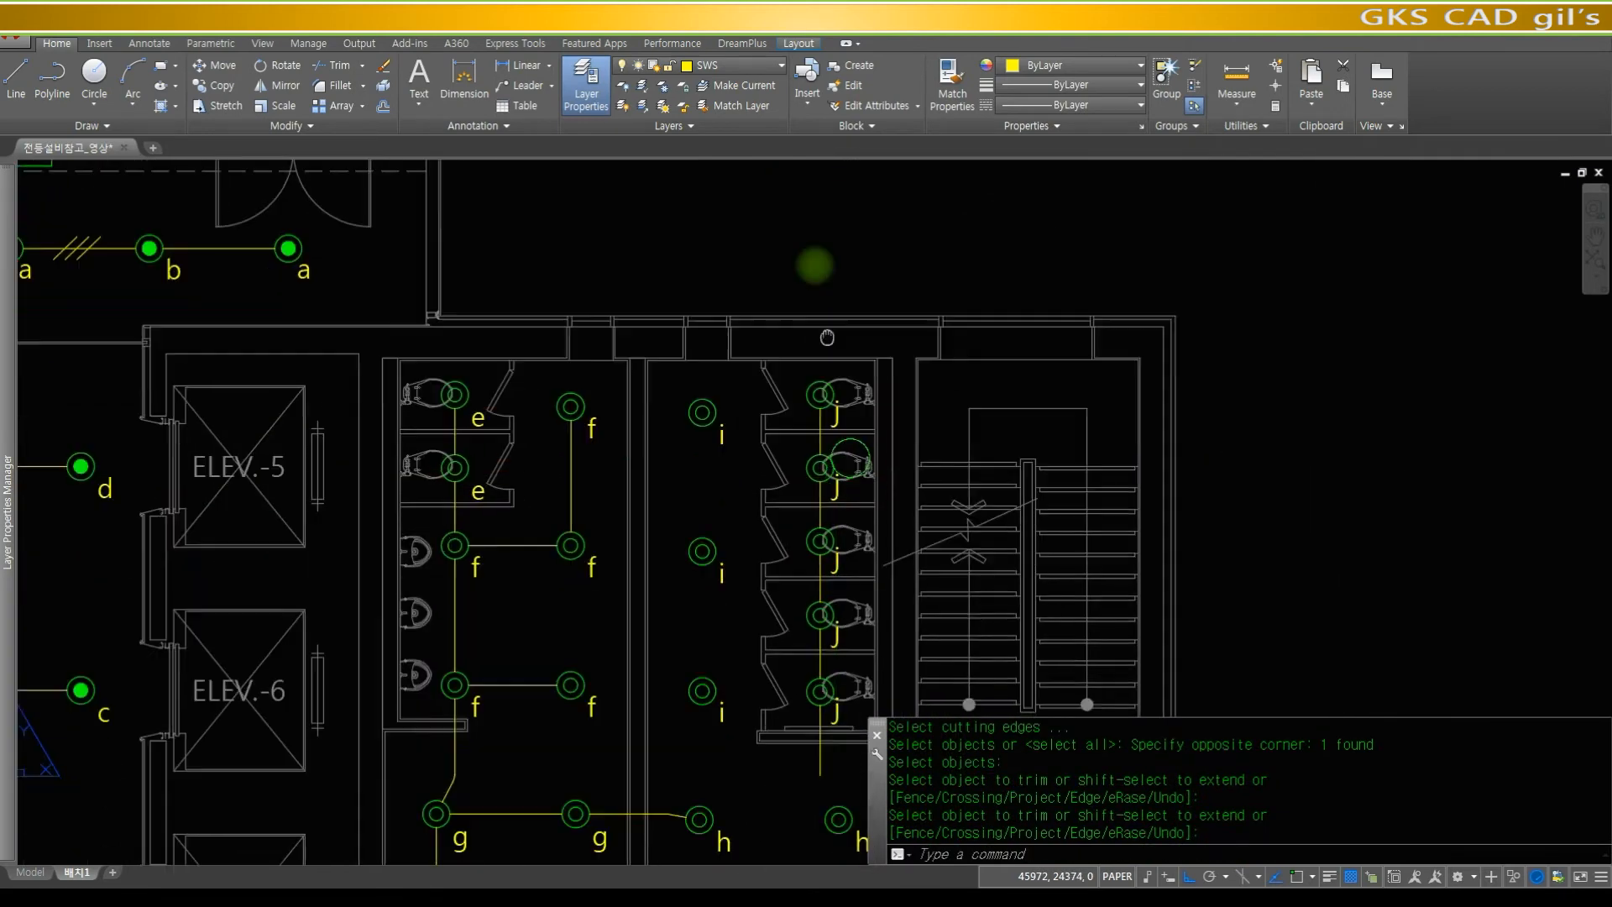
- Copy the vertical wiring line between the upper f lights to the three spans of the i light column, using light centers as reference points
middle_click_drag(701, 283, 657, 339)
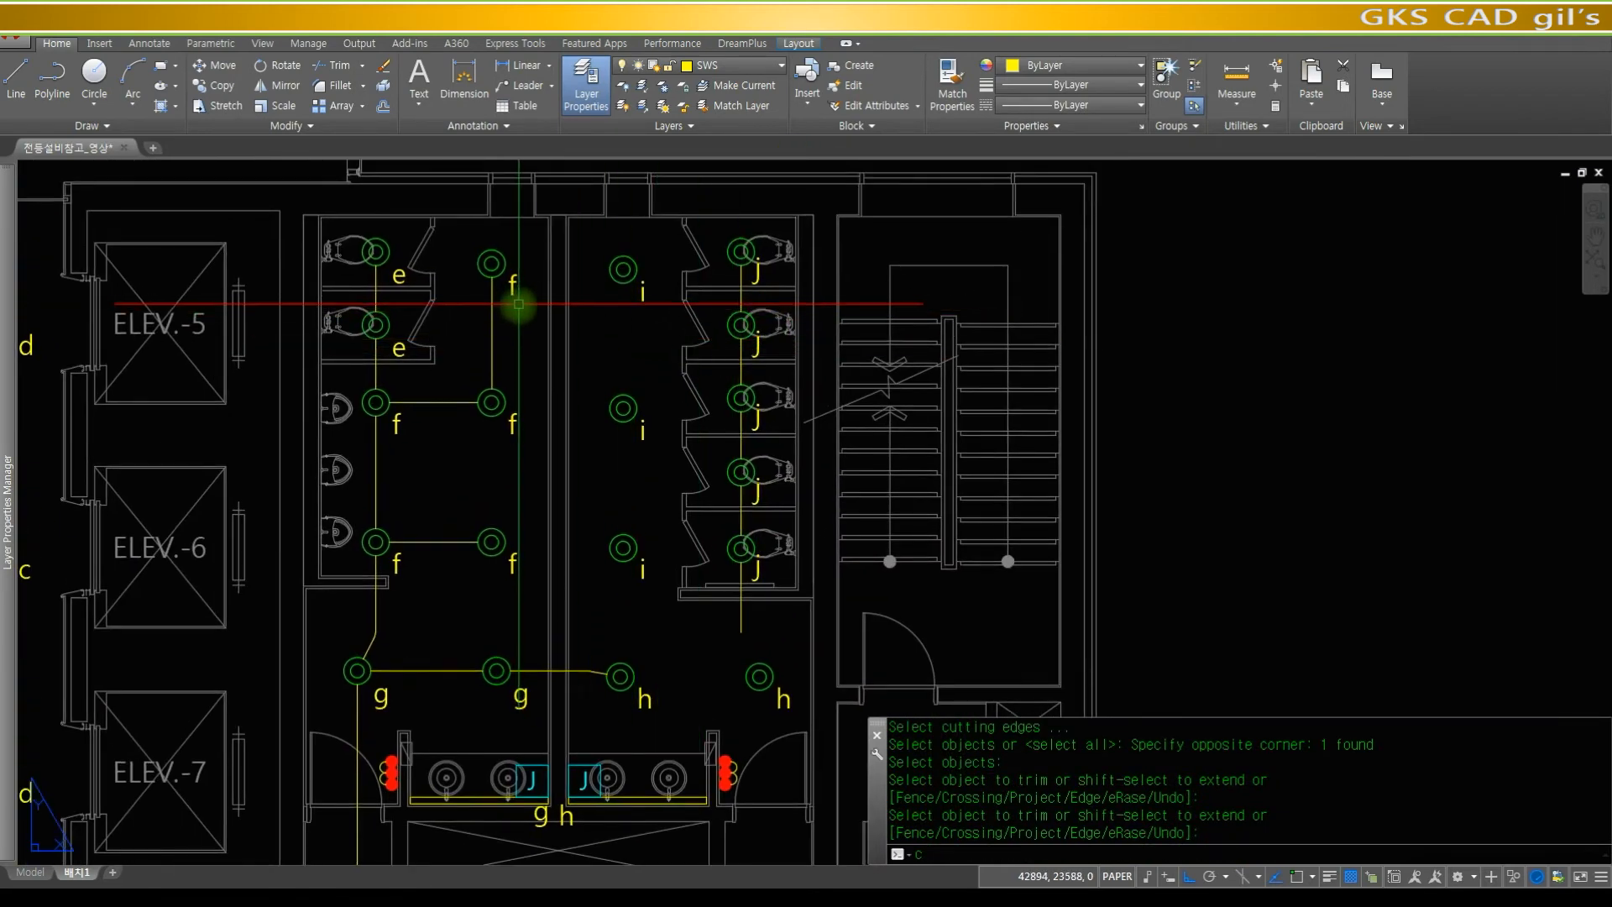
key("Escape")
key("Escape")
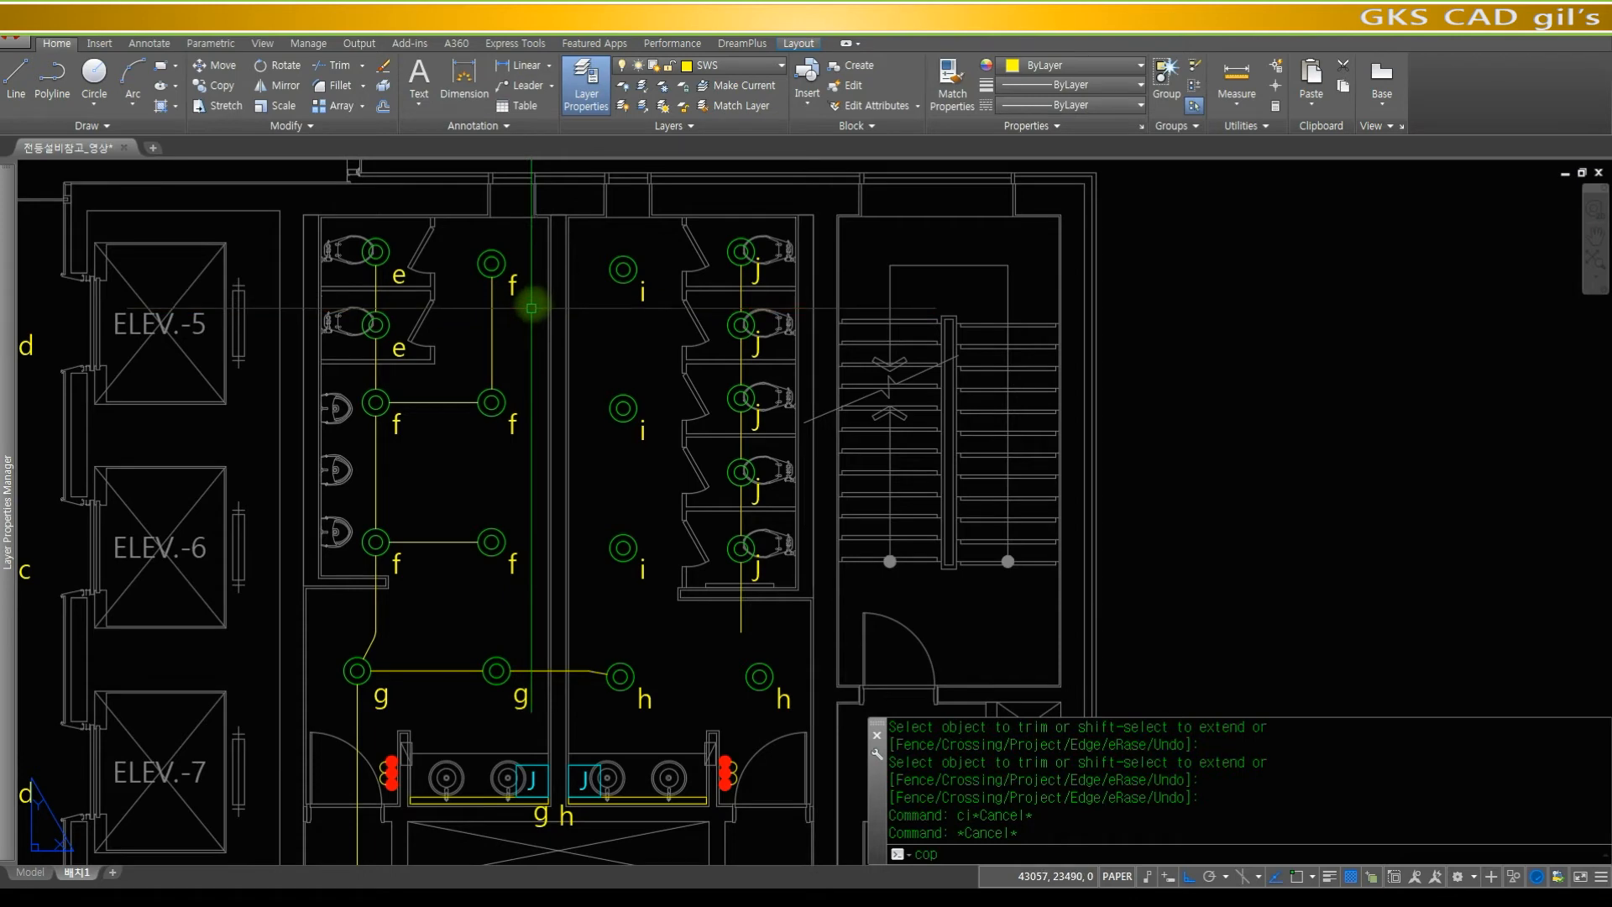
type("cop")
key("space")
left_click_drag(509, 330, 479, 323)
key("space")
type("cen")
key("space")
left_click(487, 260)
type("cen")
key("space")
left_click(622, 268)
type("cen")
key("space")
left_click(628, 399)
type("cen")
key("space")
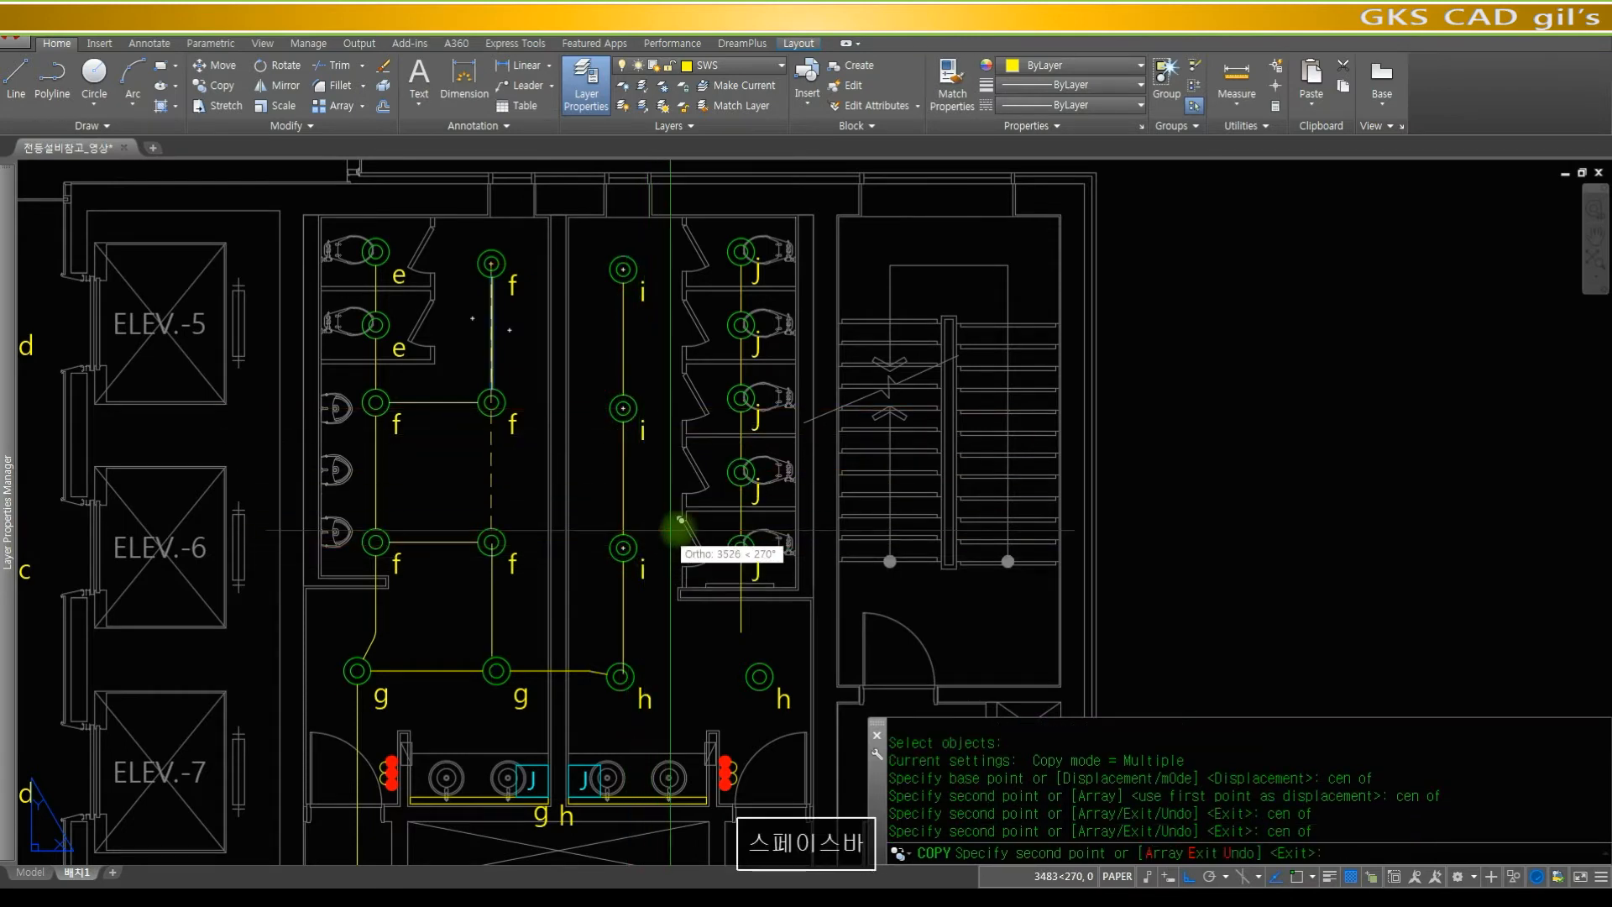
key("Escape")
- Draw a vertical wiring line from the bottom quadrant of the h light beside the dividing wall down to the sink below
type("z")
key("space")
left_click(443, 625)
left_click(852, 803)
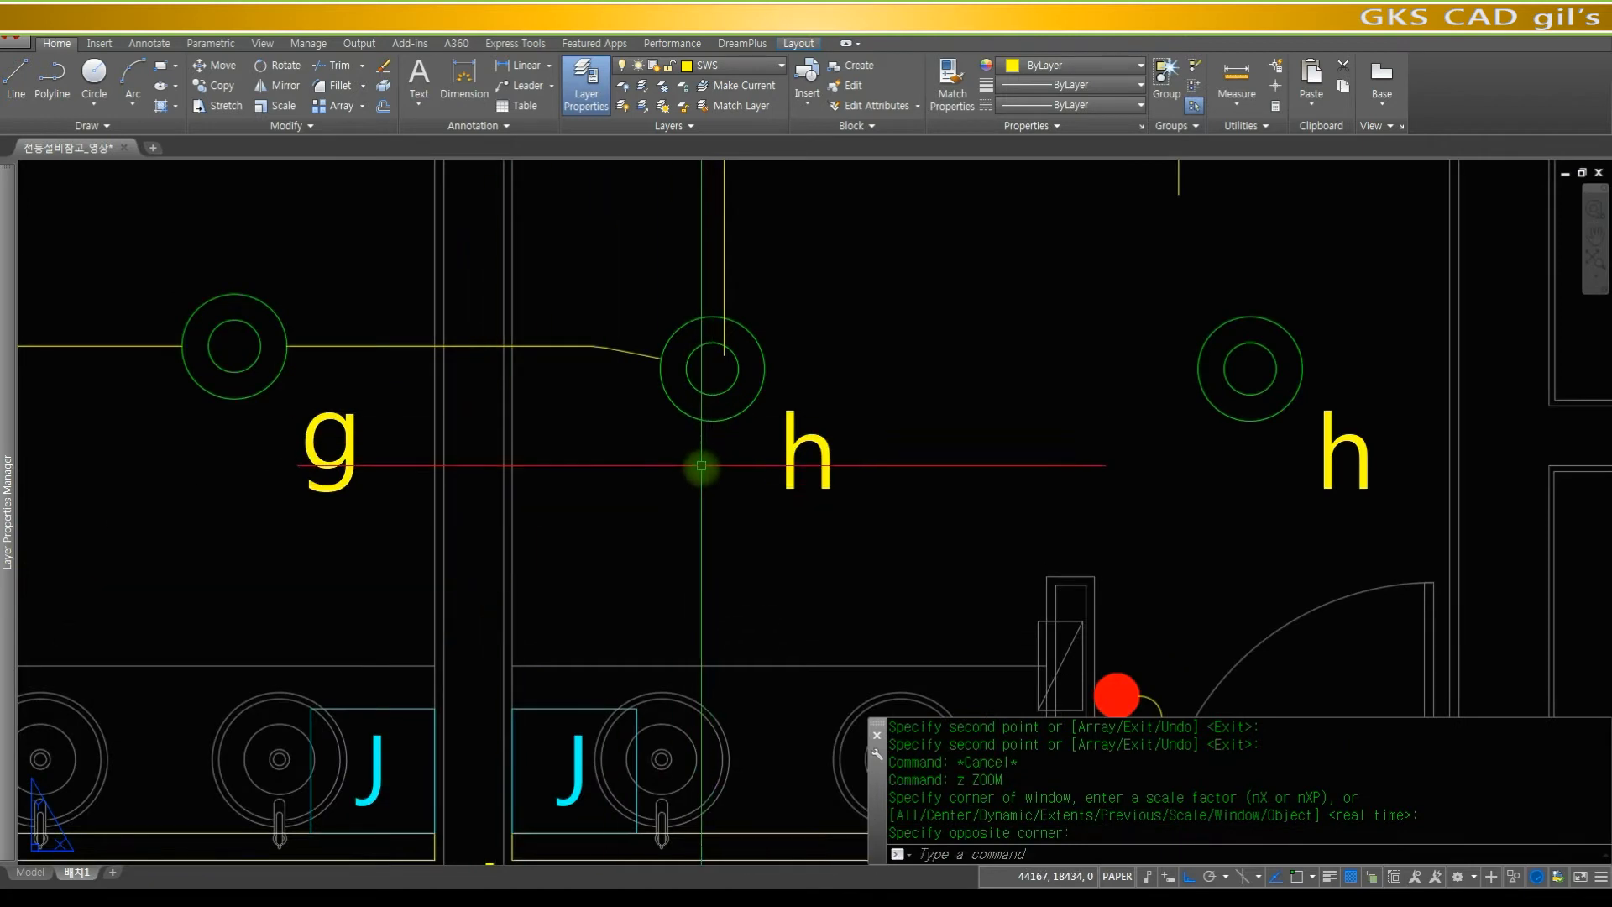
type("line")
key("space")
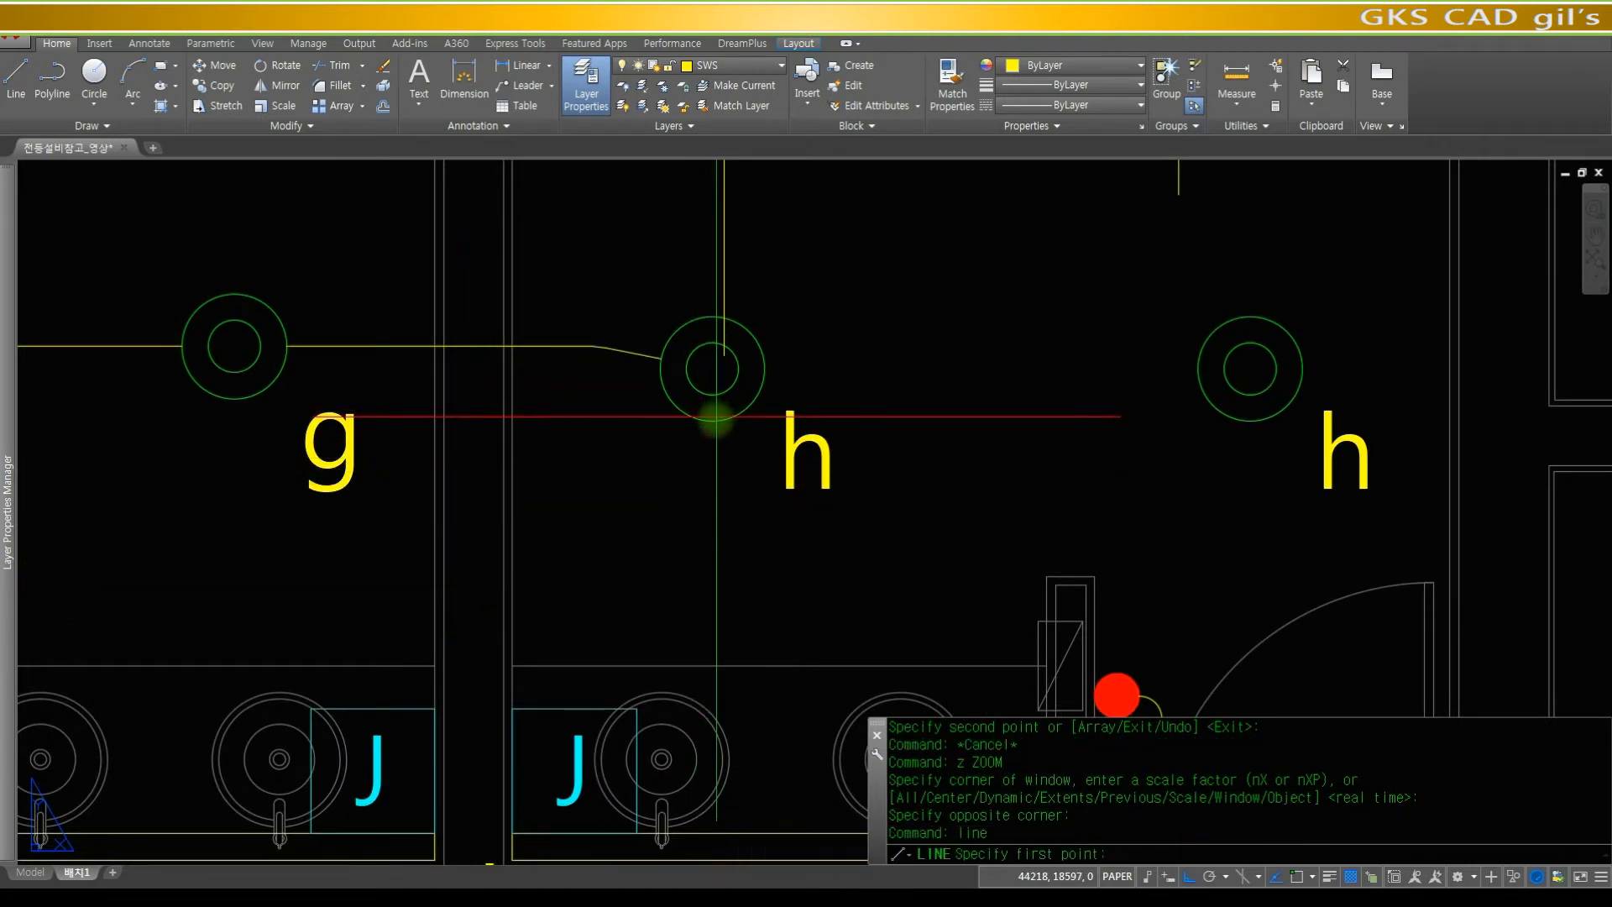
type("qua")
key("space")
left_click(712, 421)
left_click(716, 770)
key("space")
- Draw a short horizontal line inward from the side midpoint of the h-side J box and fillet it with the vertical line at radius 250
key("space")
type("mi")
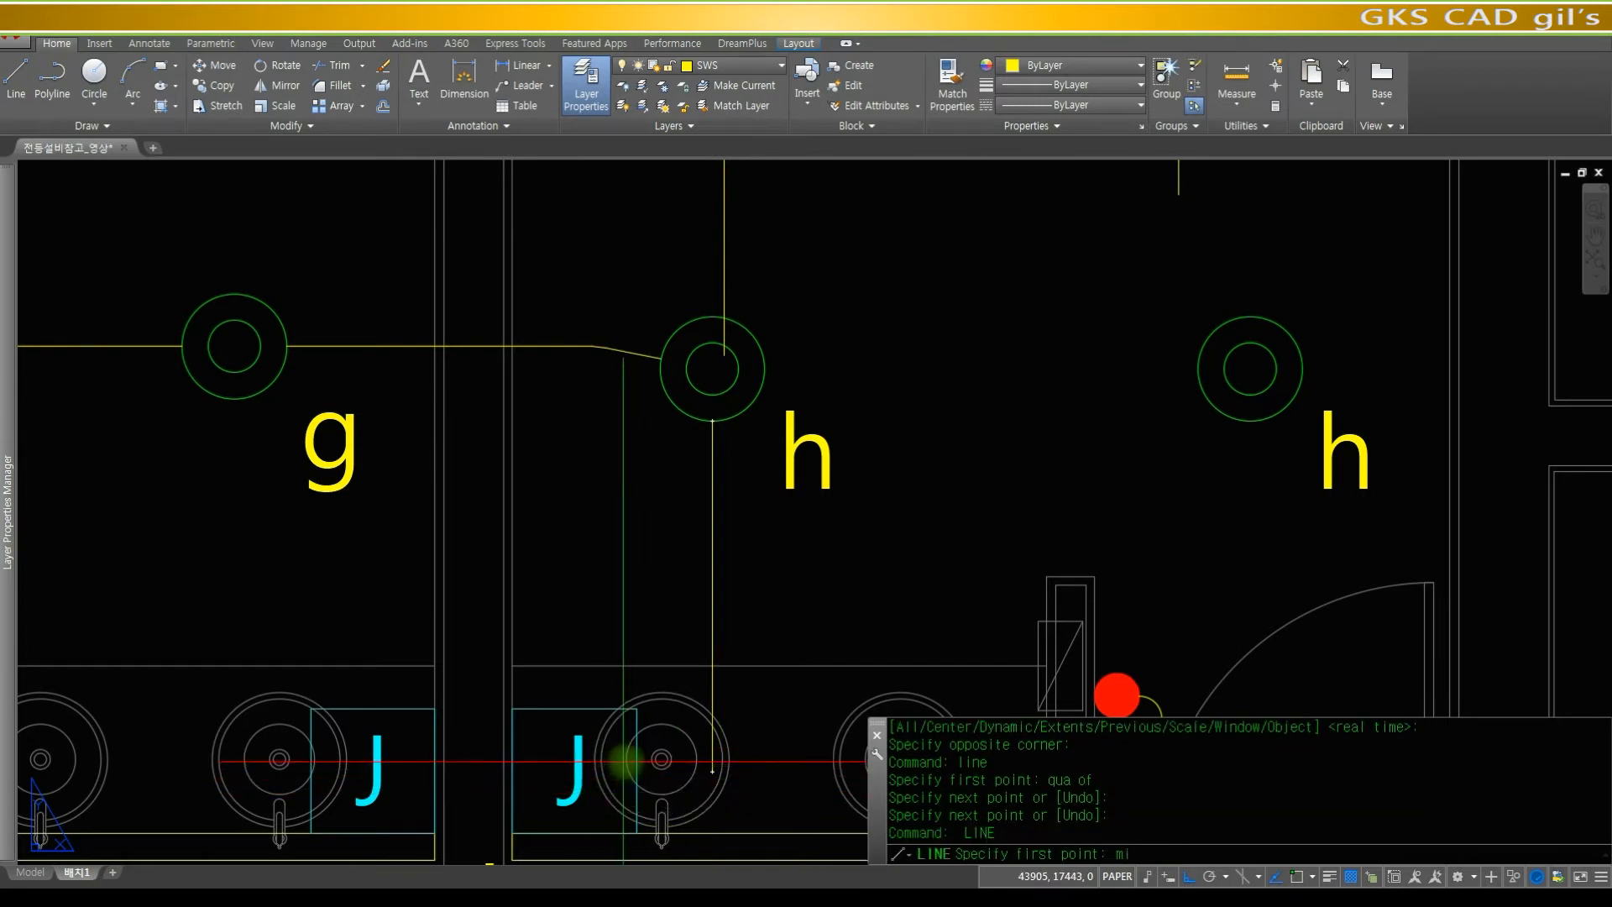
left_click(636, 769)
left_click(582, 770)
key("space")
type("f")
key("space")
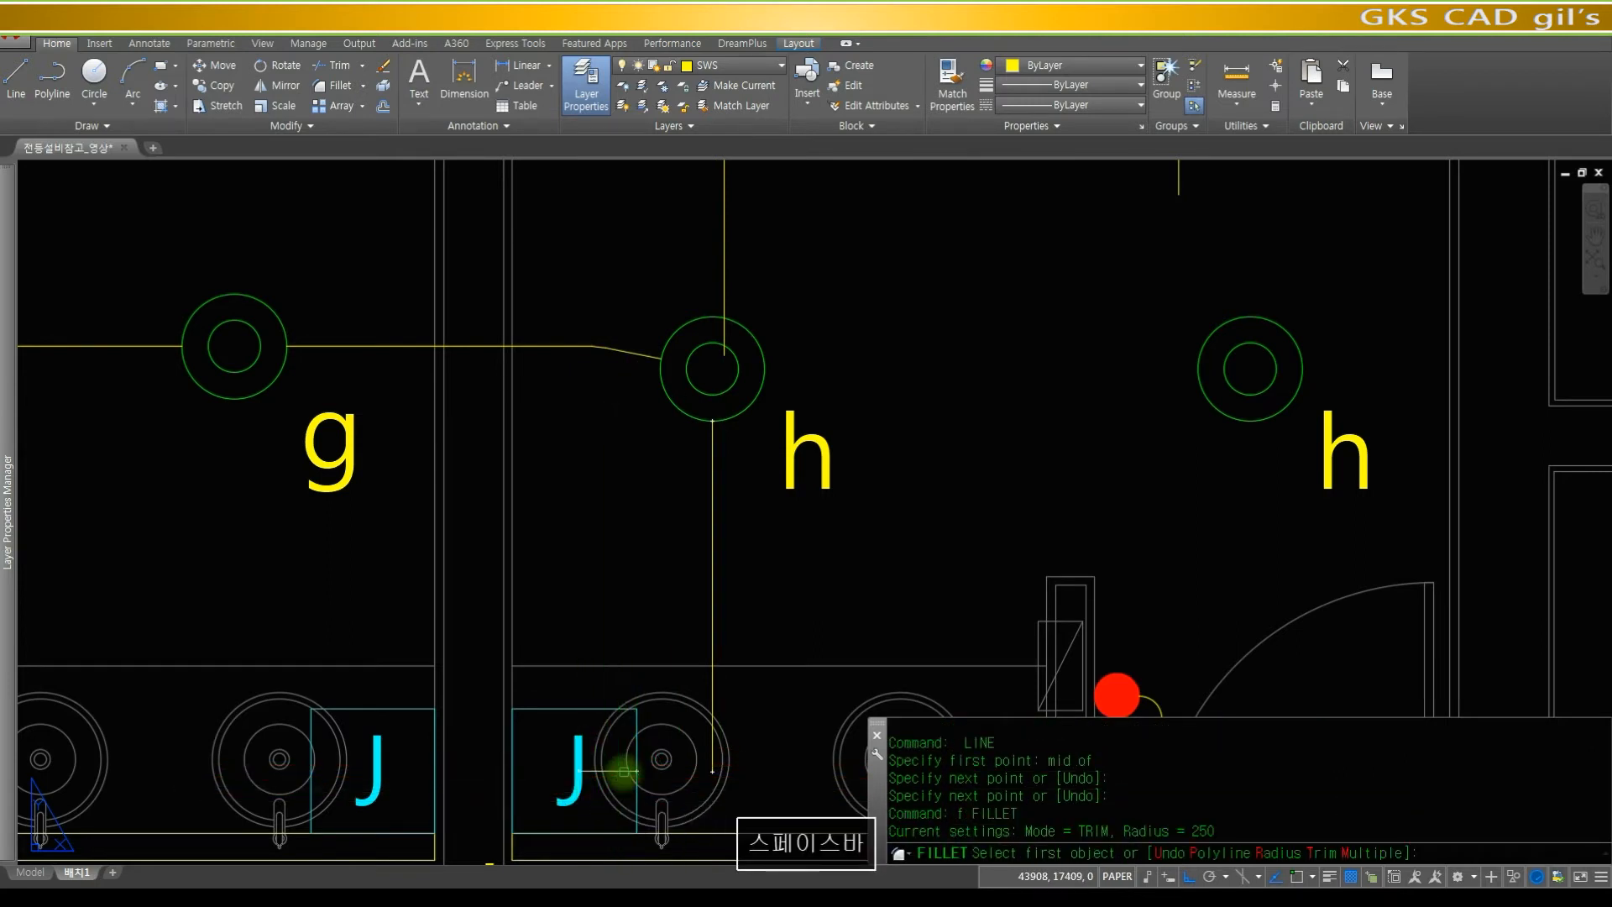
left_click(612, 770)
left_click(712, 709)
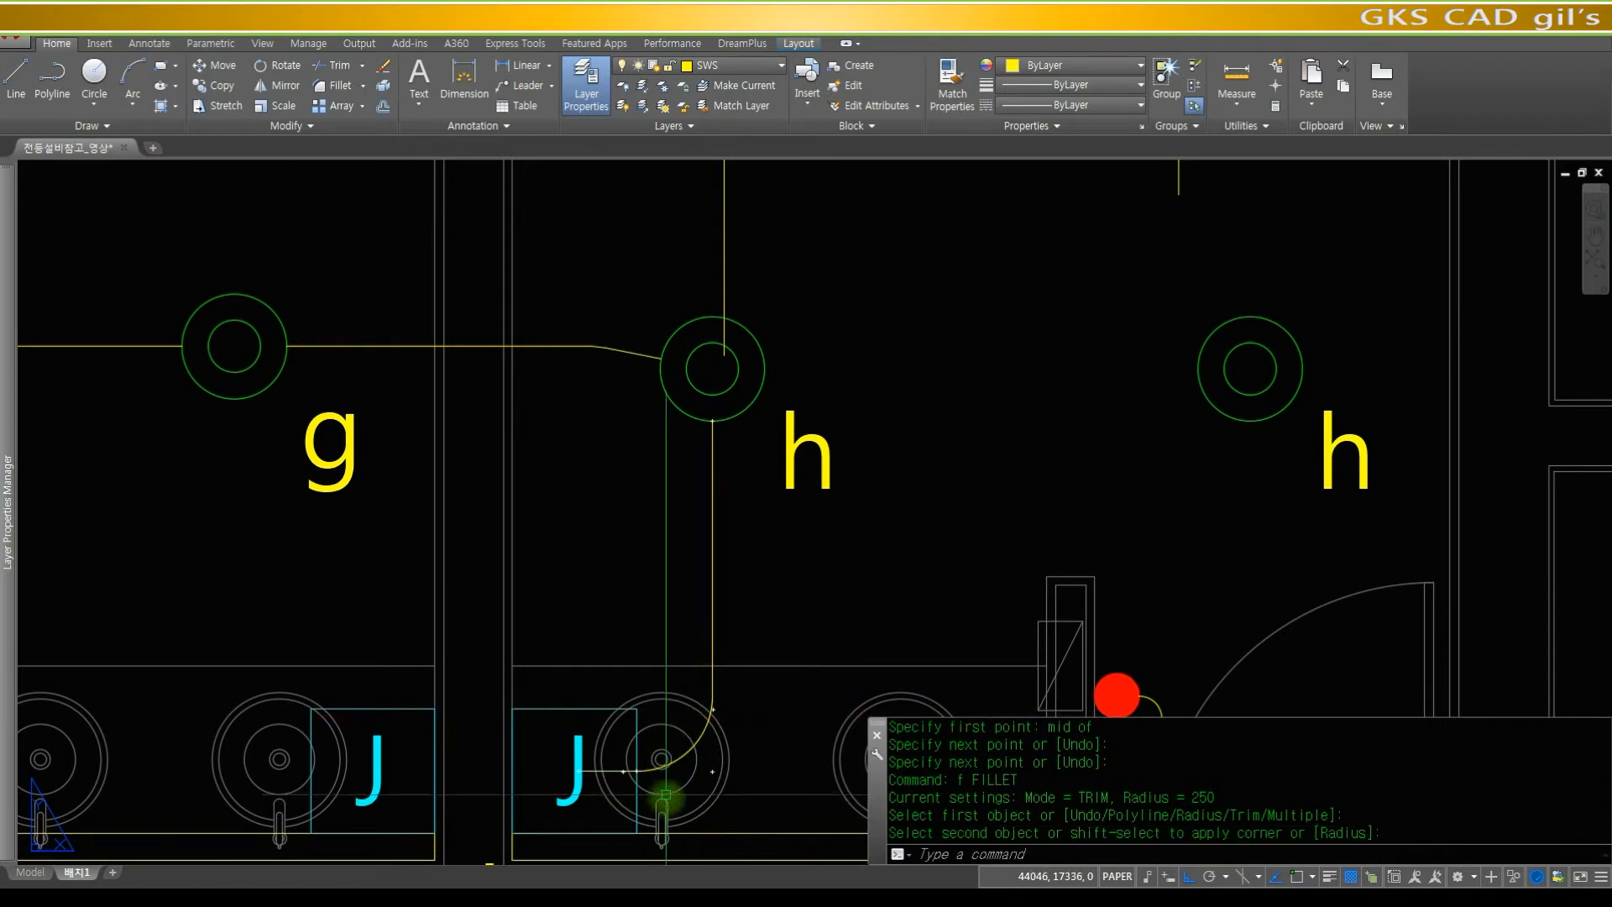
- Erase the horizontal stub inside the h-side J box and draw a line from the arc's end perpendicular to the box's edge
left_click(623, 770)
type("e")
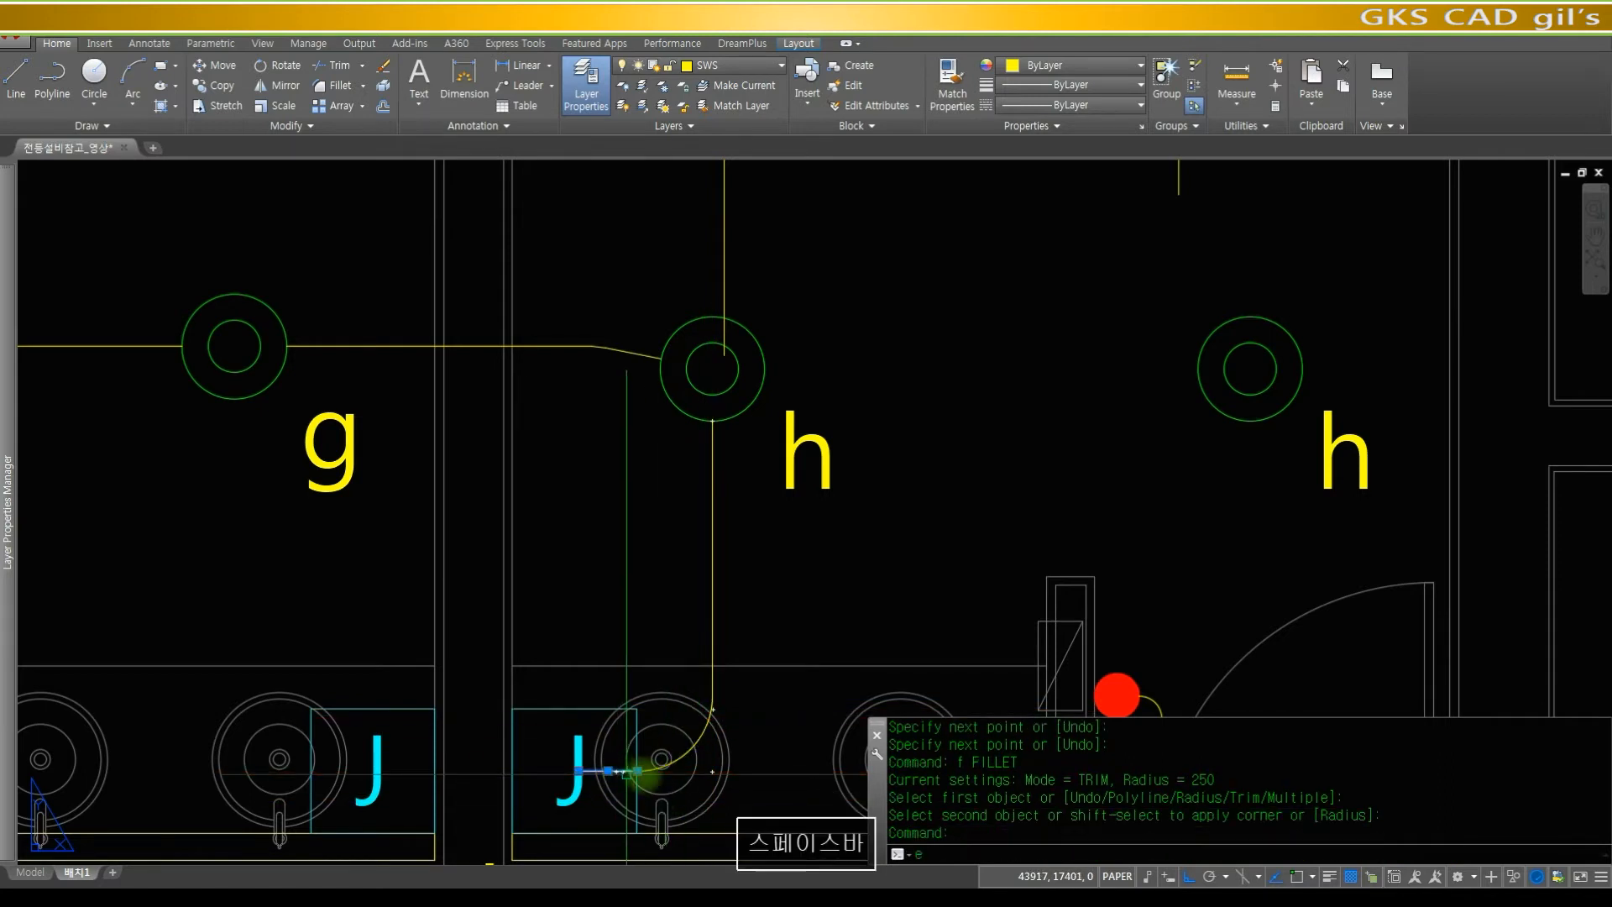
key("space")
type("z")
key("space")
left_click(677, 788)
left_click(617, 745)
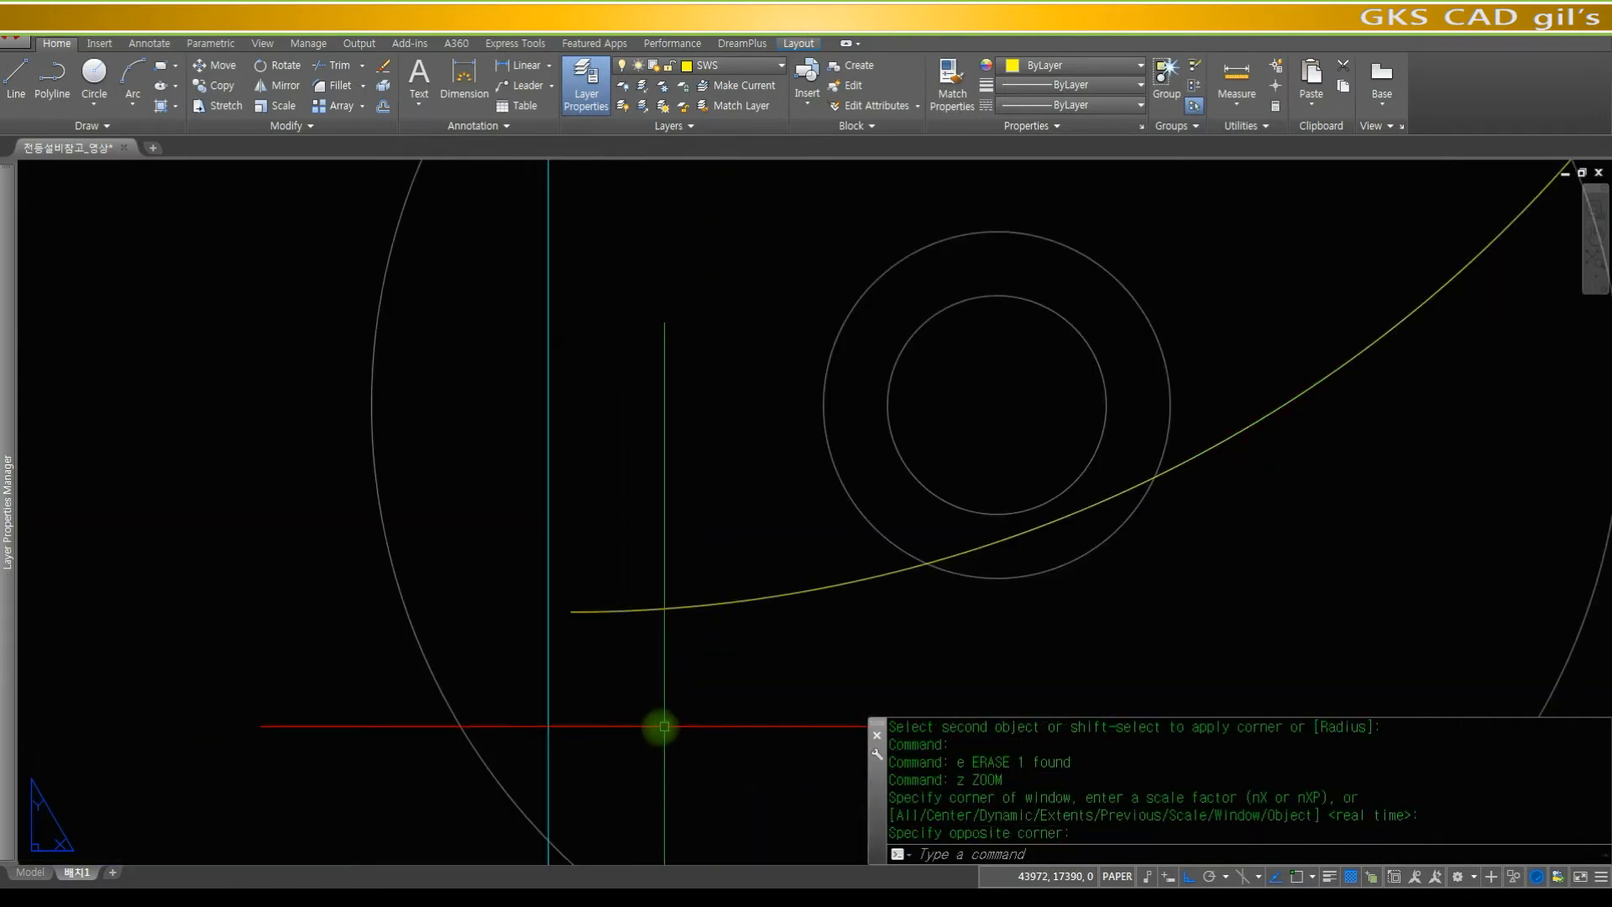
type("line")
key("space")
left_click(574, 610)
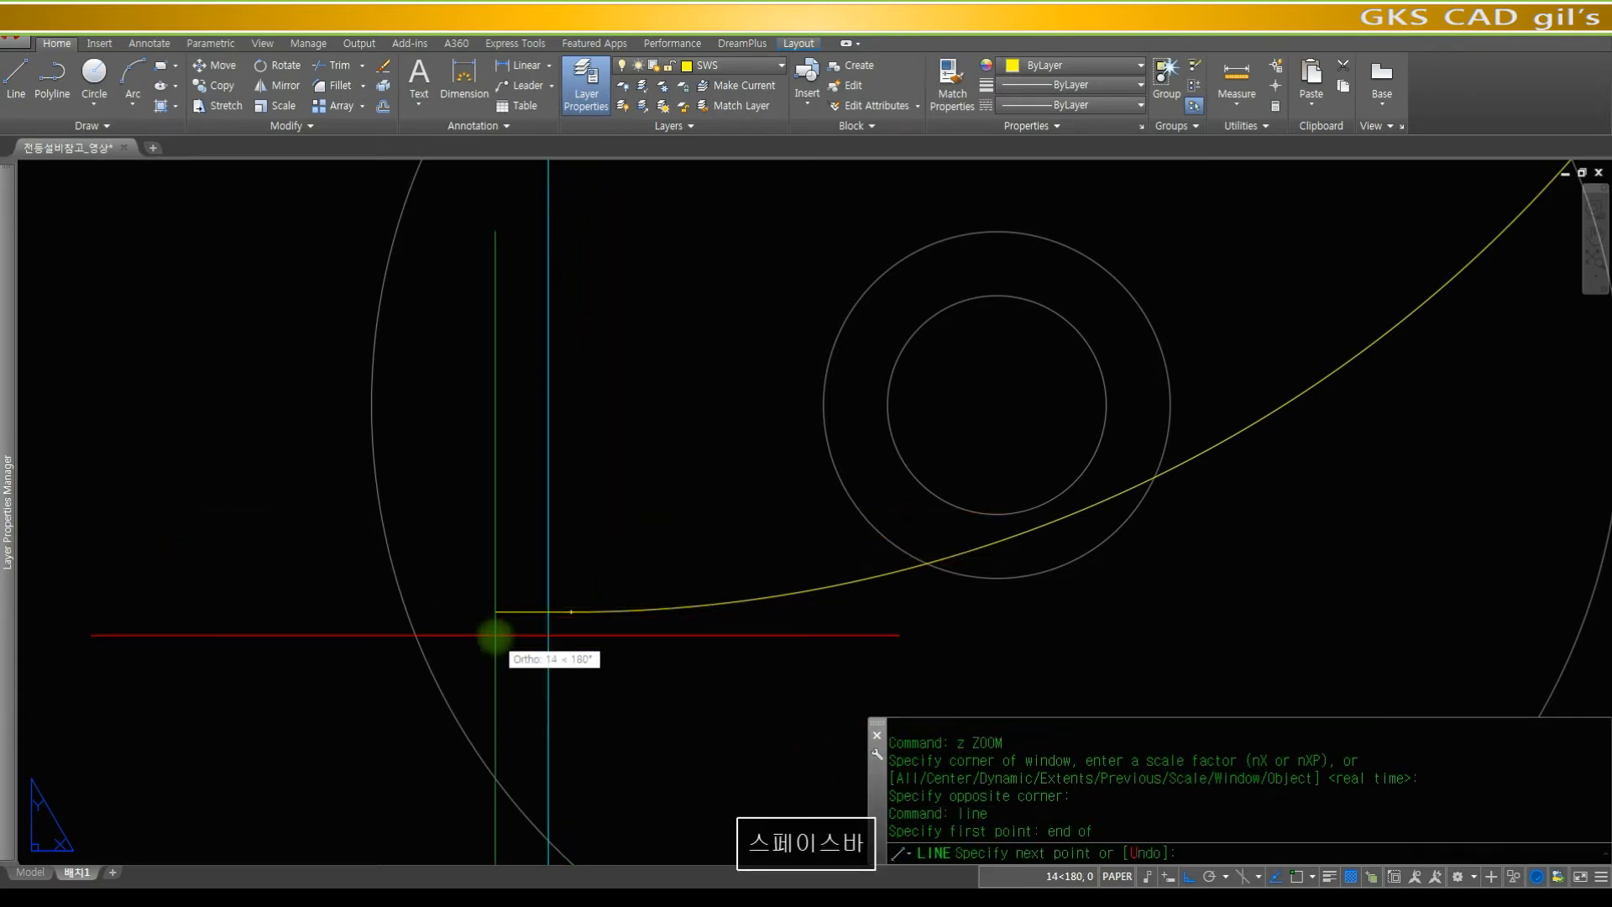
type("pwer")
key("space")
type("per")
key("space")
left_click(548, 567)
key("space")
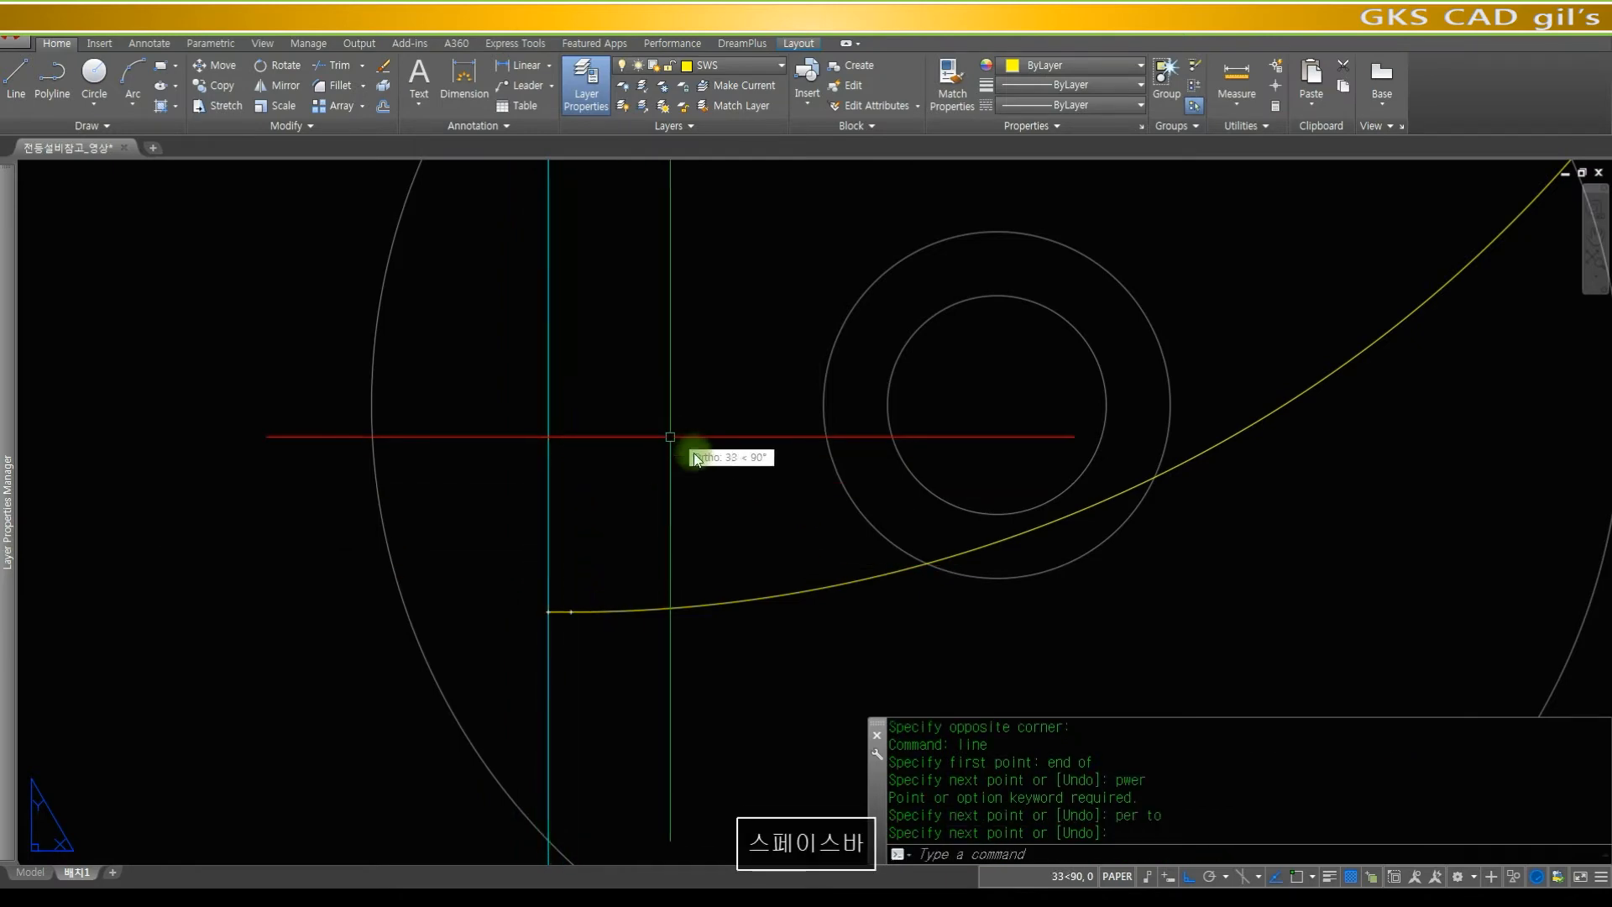
- Draw a vertical wiring line from the bottom quadrant of the g light nearest the dividing wall down to the sink
scroll(691, 470, "up", 6)
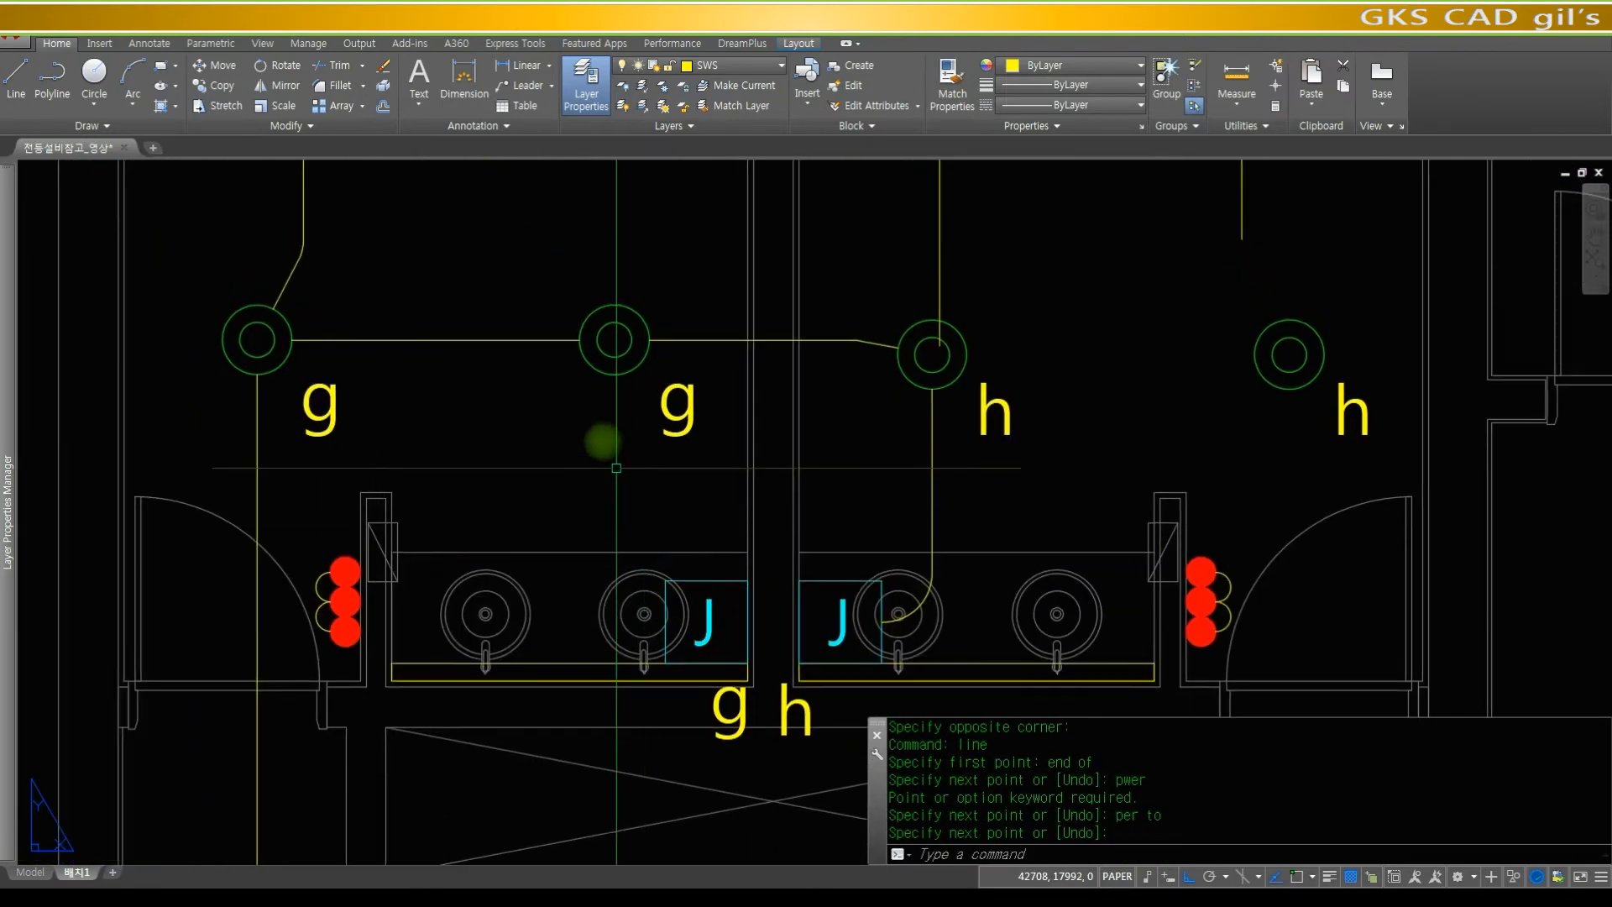
middle_click_drag(633, 488, 568, 447)
type("li")
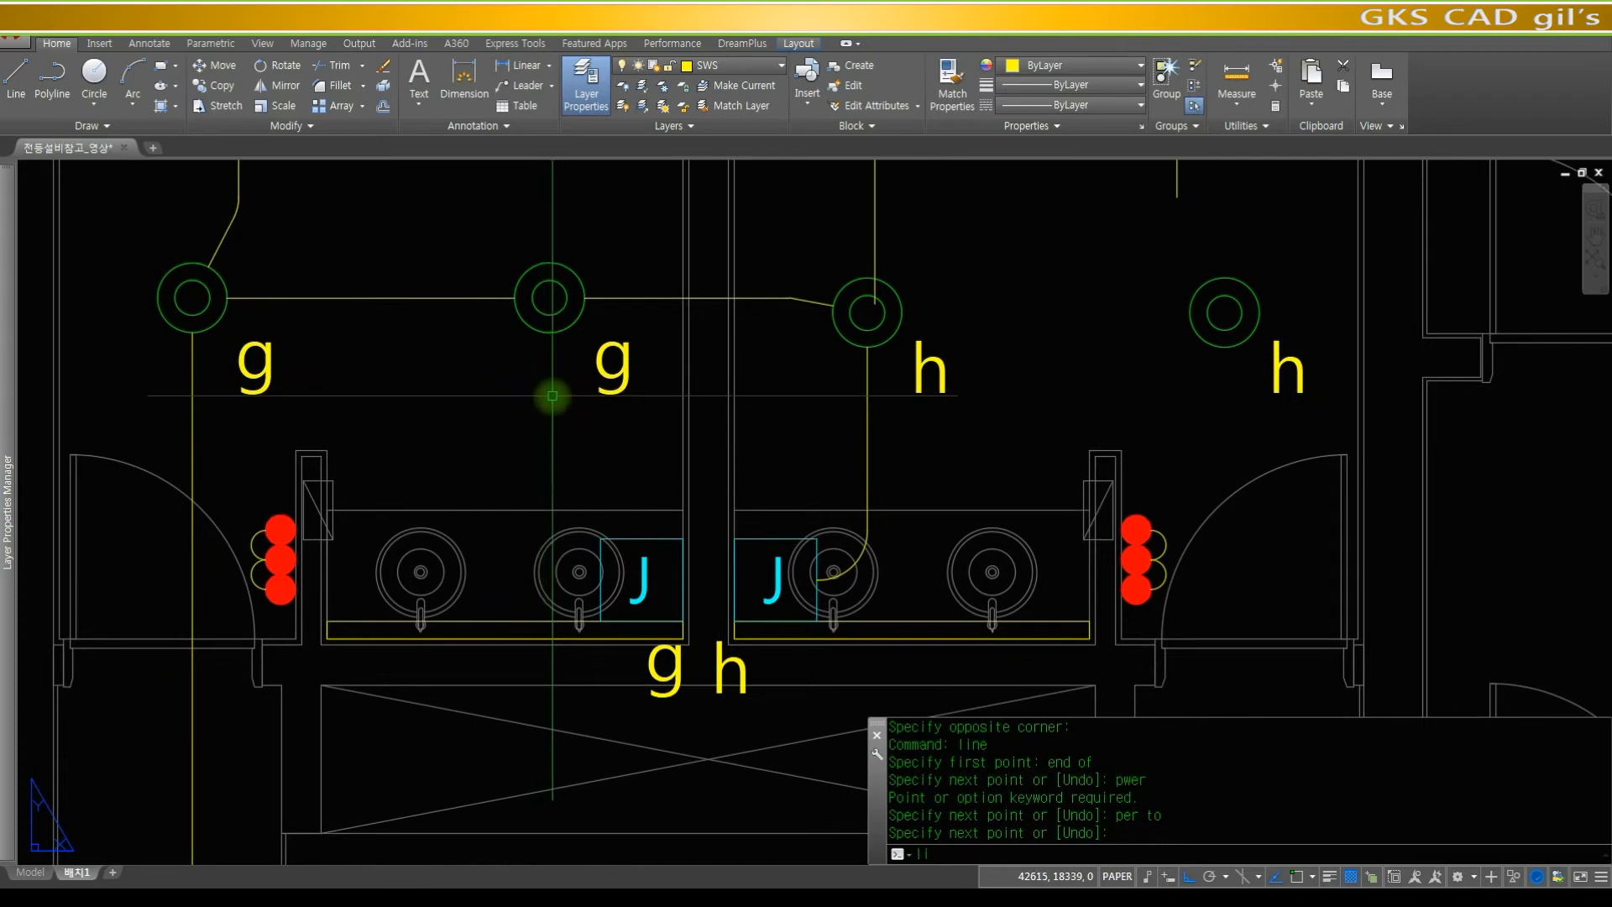
key("space")
type("qu")
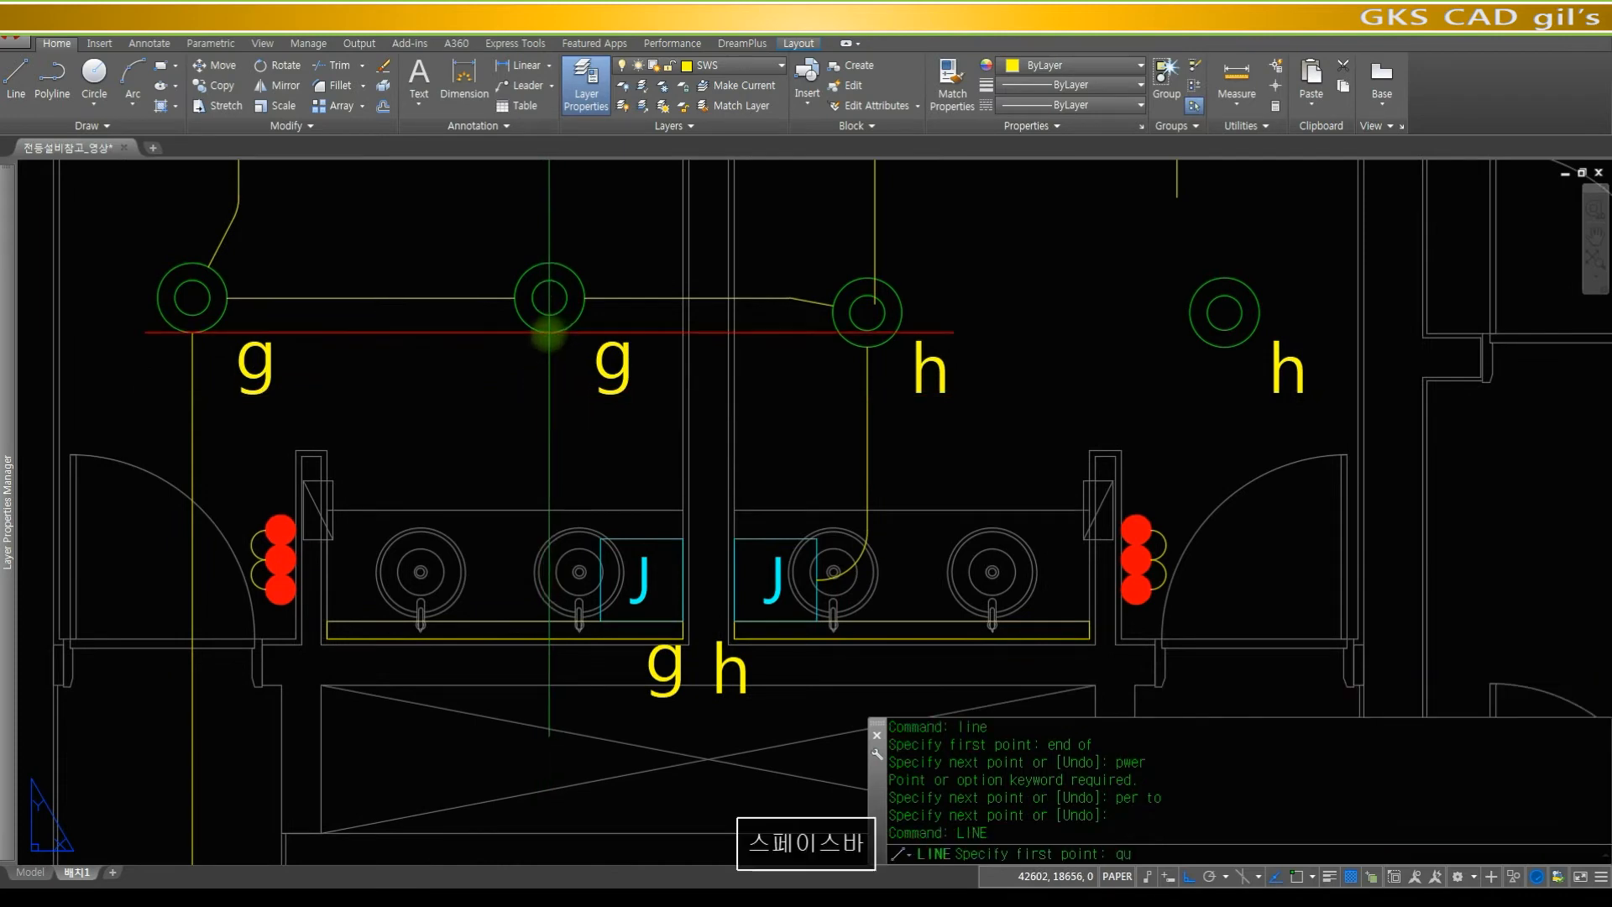
left_click(549, 332)
left_click(588, 586)
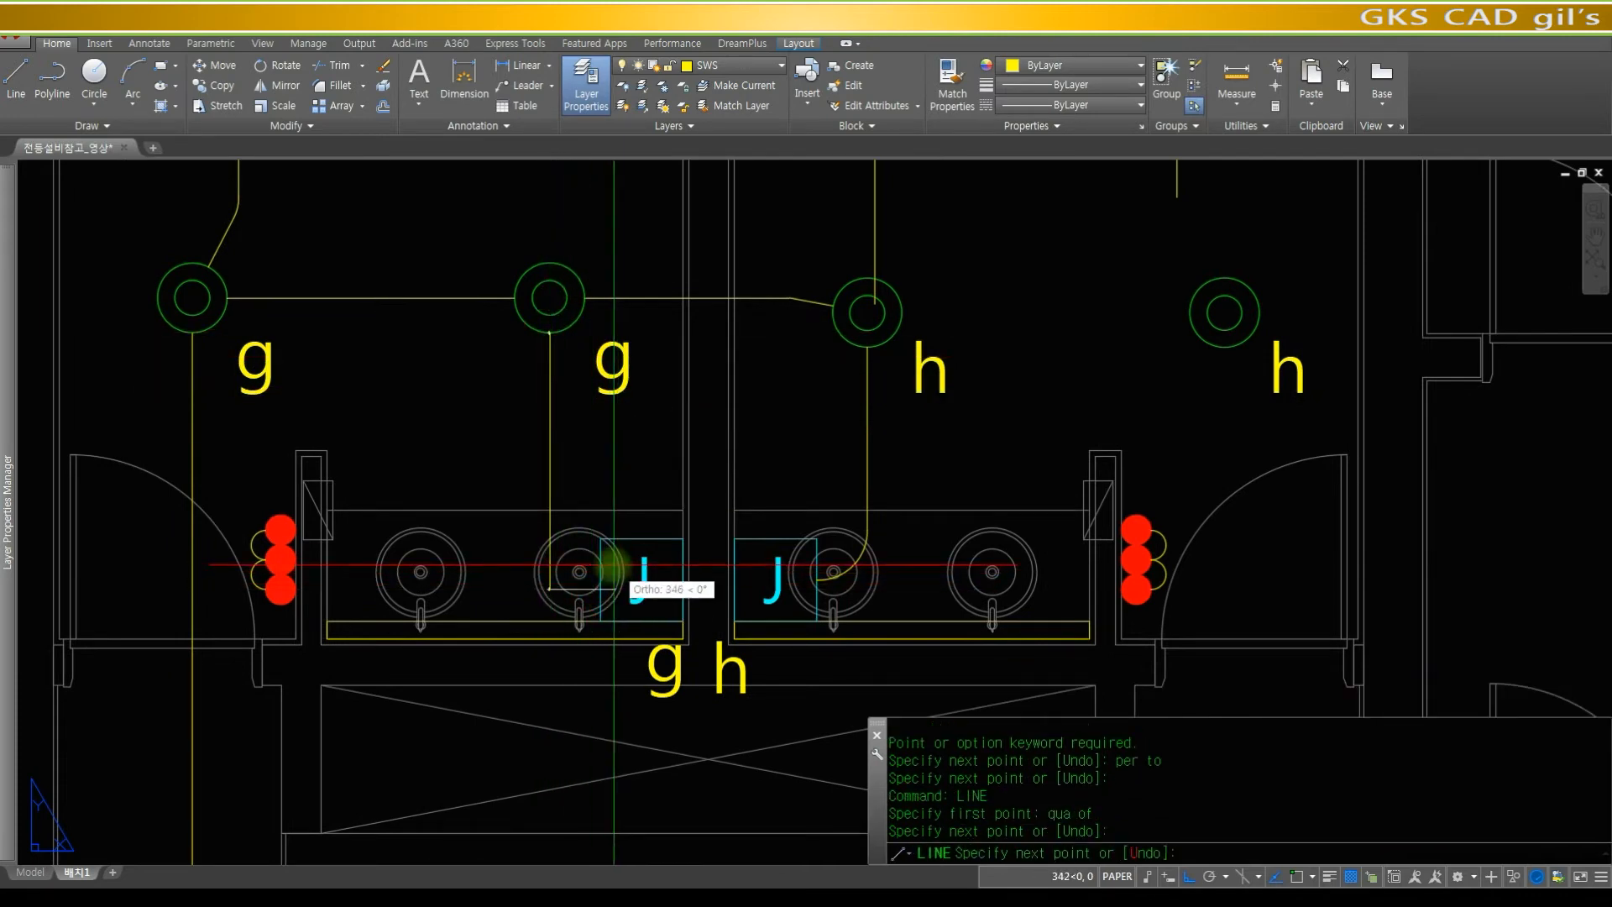
key("space")
- Draw a short horizontal line inward from the side midpoint of the g-side J box and fillet it with the vertical line at radius 250
key("space")
type("mid")
key("space")
left_click(599, 580)
left_click(649, 581)
key("space")
type("f")
key("space")
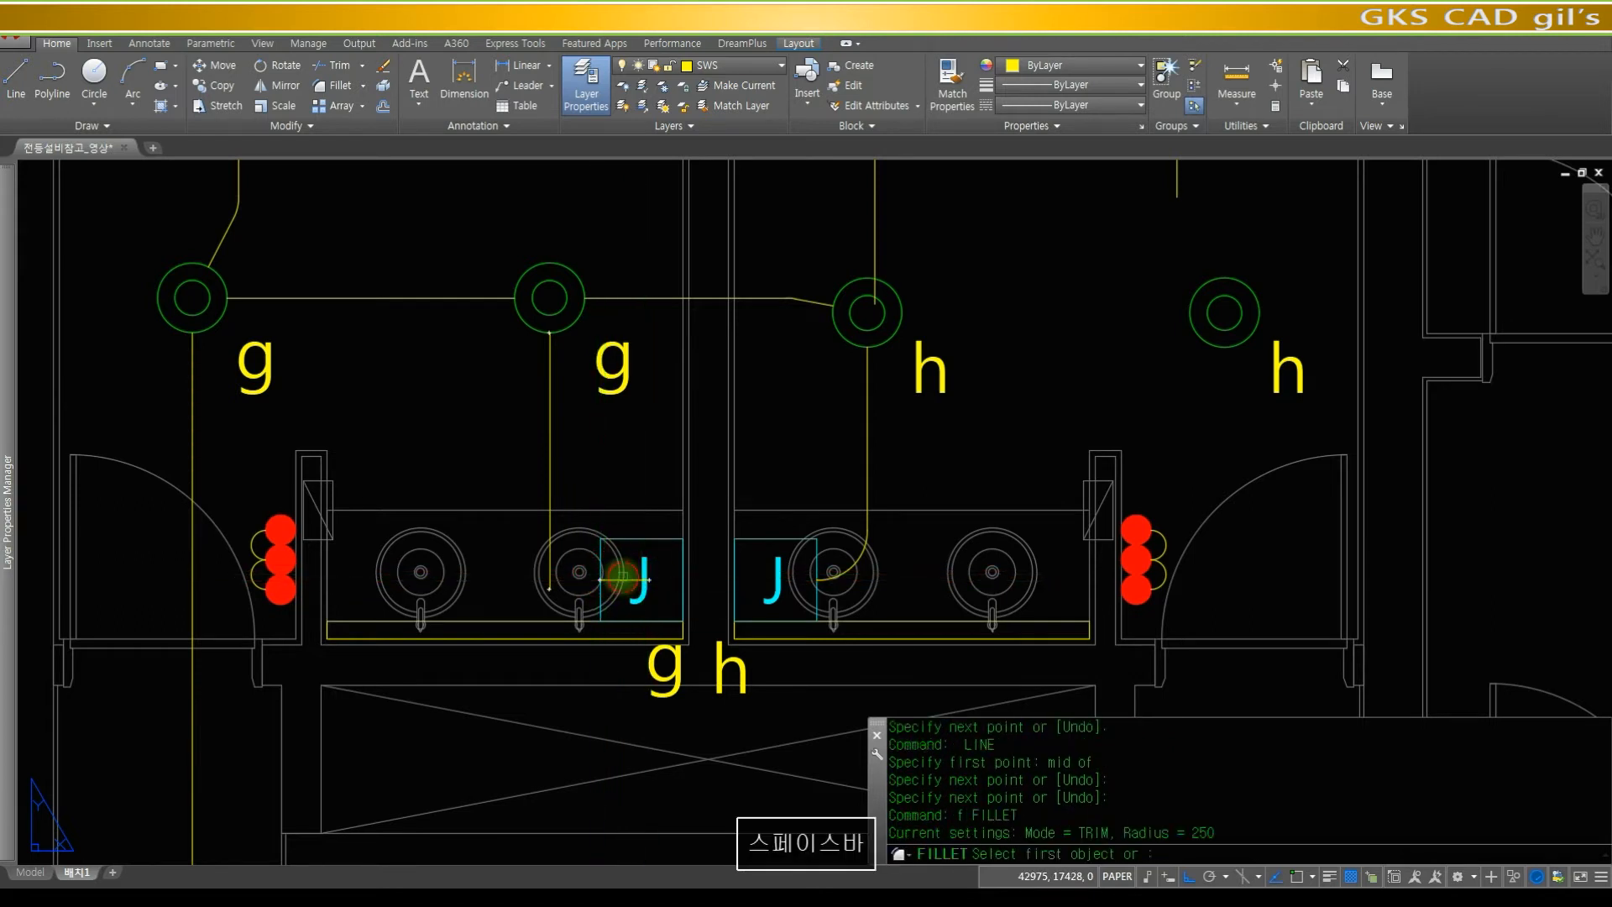
left_click(623, 580)
left_click(550, 526)
- Trim the horizontal stub inside the g-side J box back to the box's edge and regenerate the drawing
type("z")
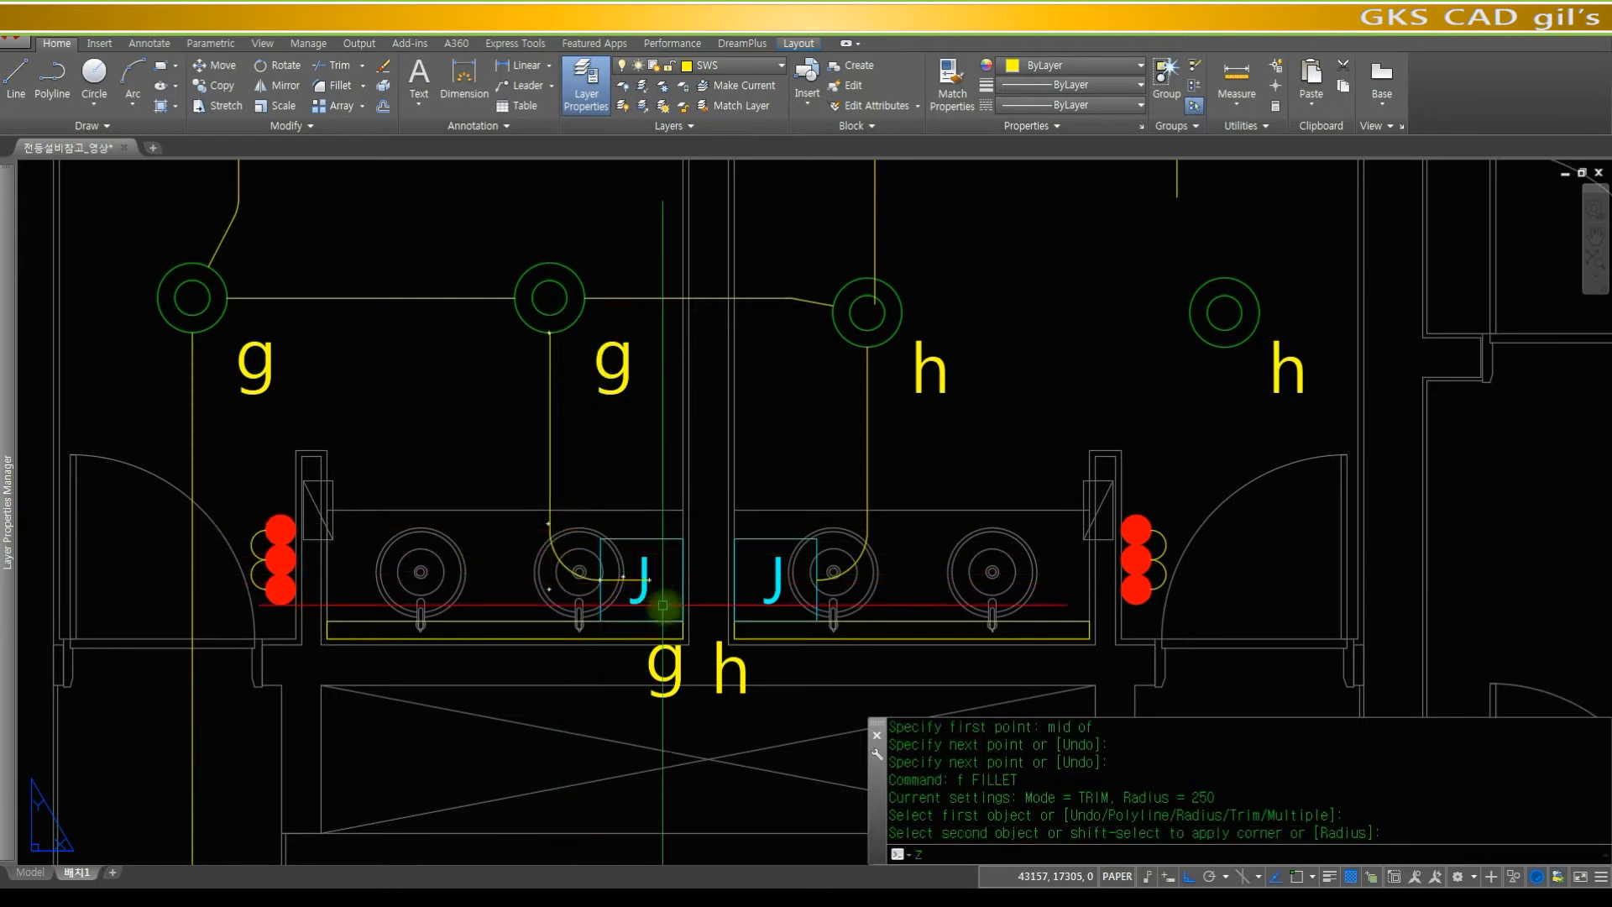
key("space")
left_click(677, 612)
left_click(565, 525)
type("r")
key("space")
type("tr")
key("space")
left_click(650, 525)
key("space")
left_click(663, 599)
key("space")
type("r")
key("space")
- Draw a horizontal wiring line from the lowest i light's right quadrant into the lowest j light
scroll(924, 429, "down", 6)
middle_click_drag(969, 388, 839, 453)
middle_click_drag(932, 424, 787, 530)
middle_click_drag(907, 471, 845, 507)
middle_click_drag(827, 431, 790, 545)
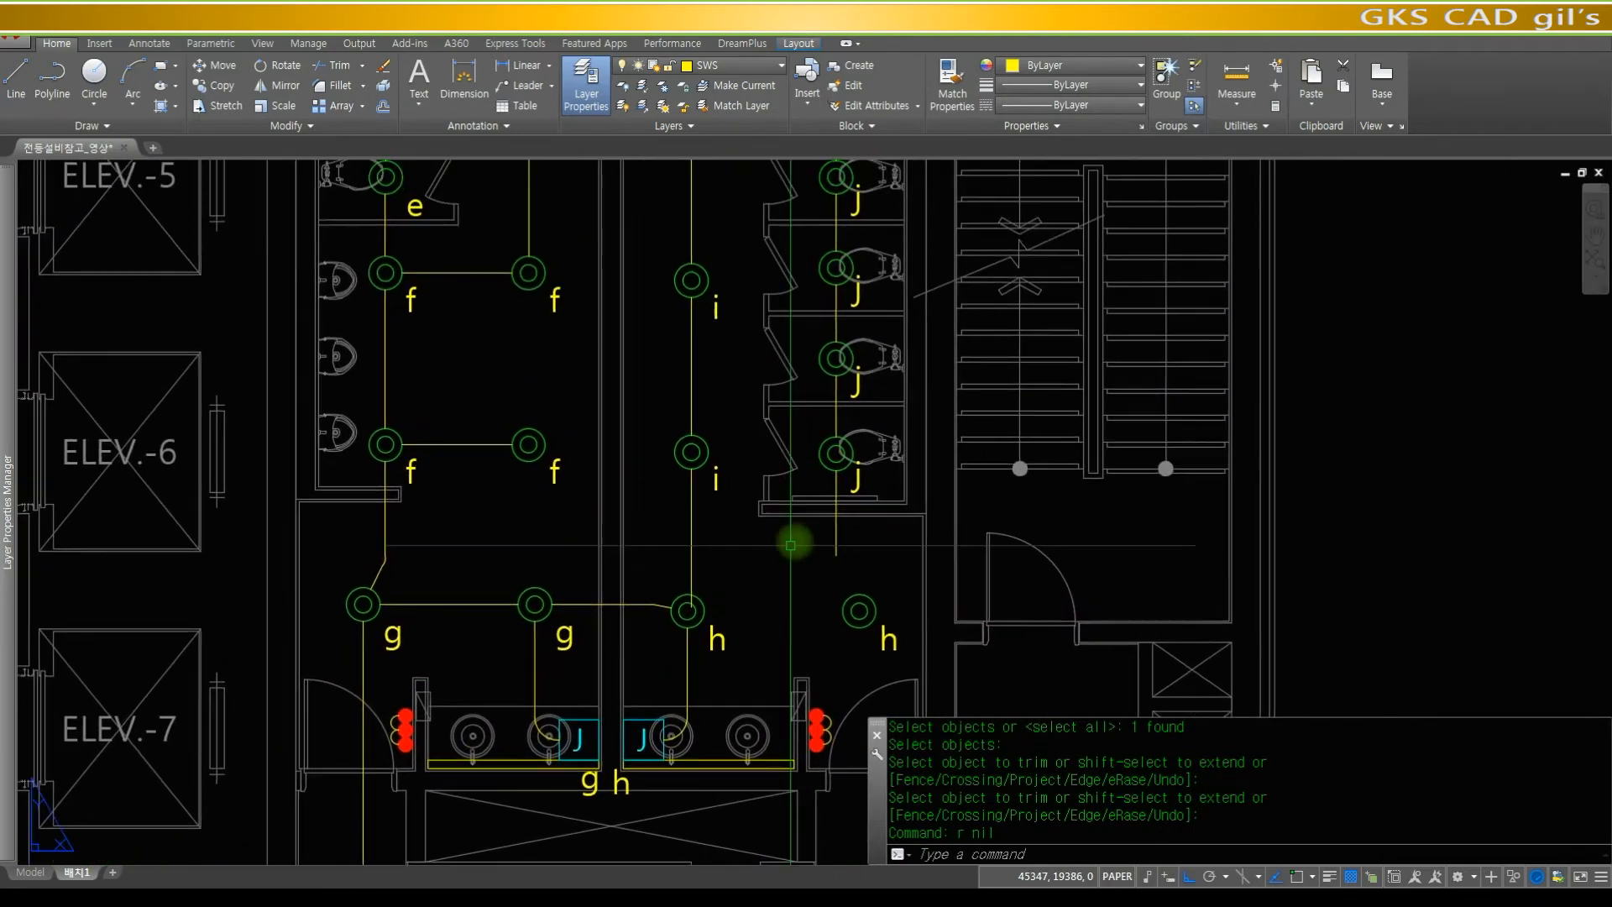
left_click(677, 480)
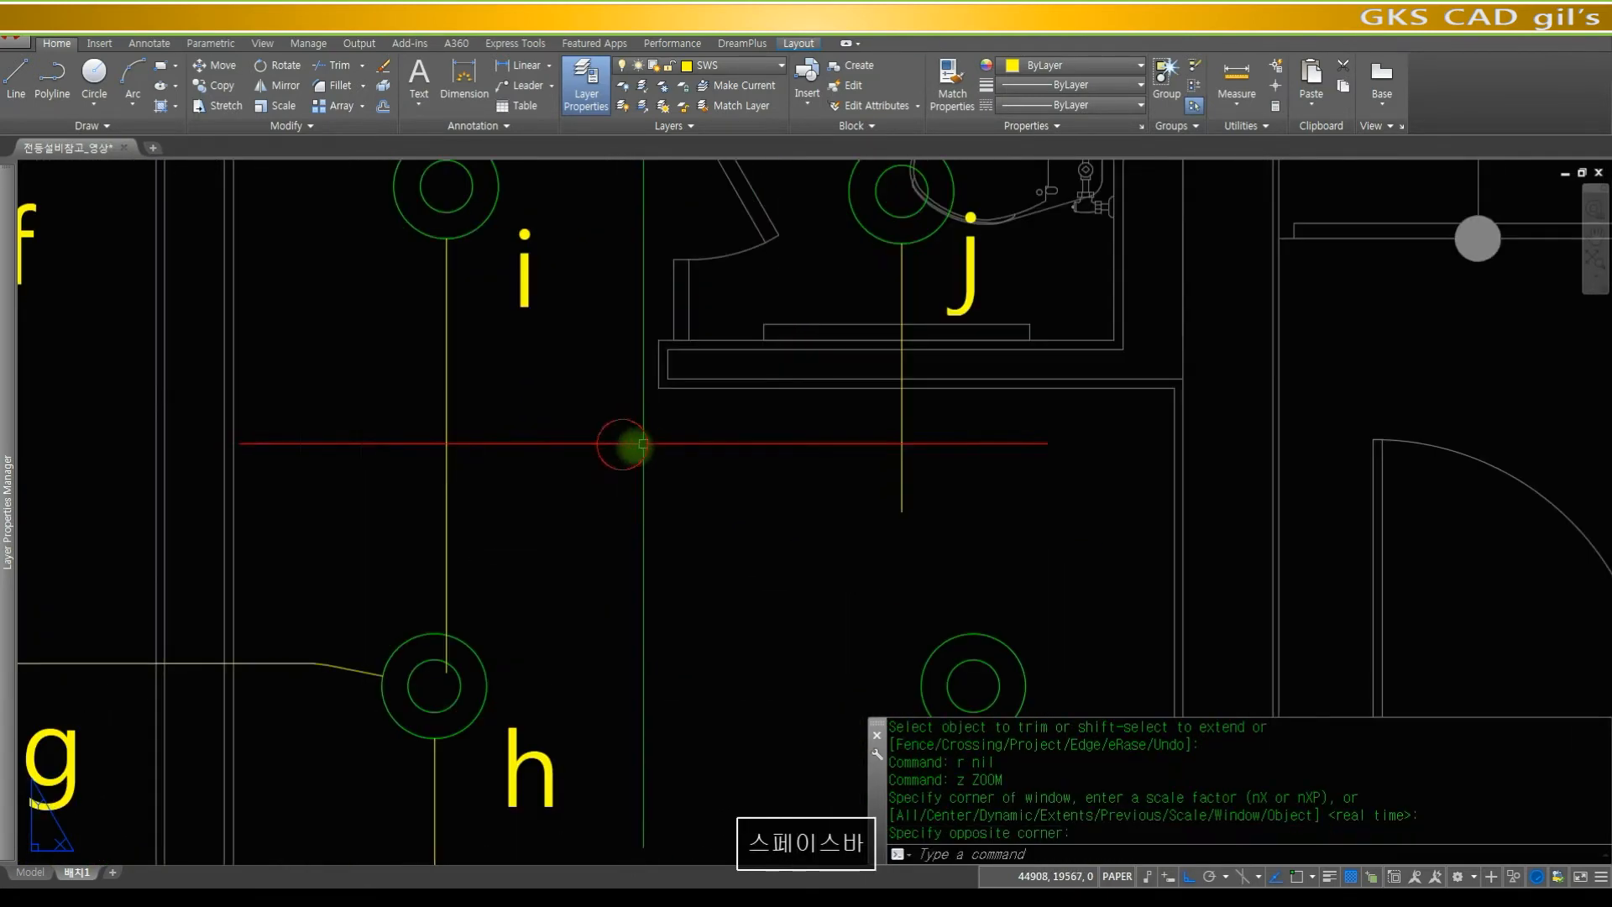
type("r")
key("space")
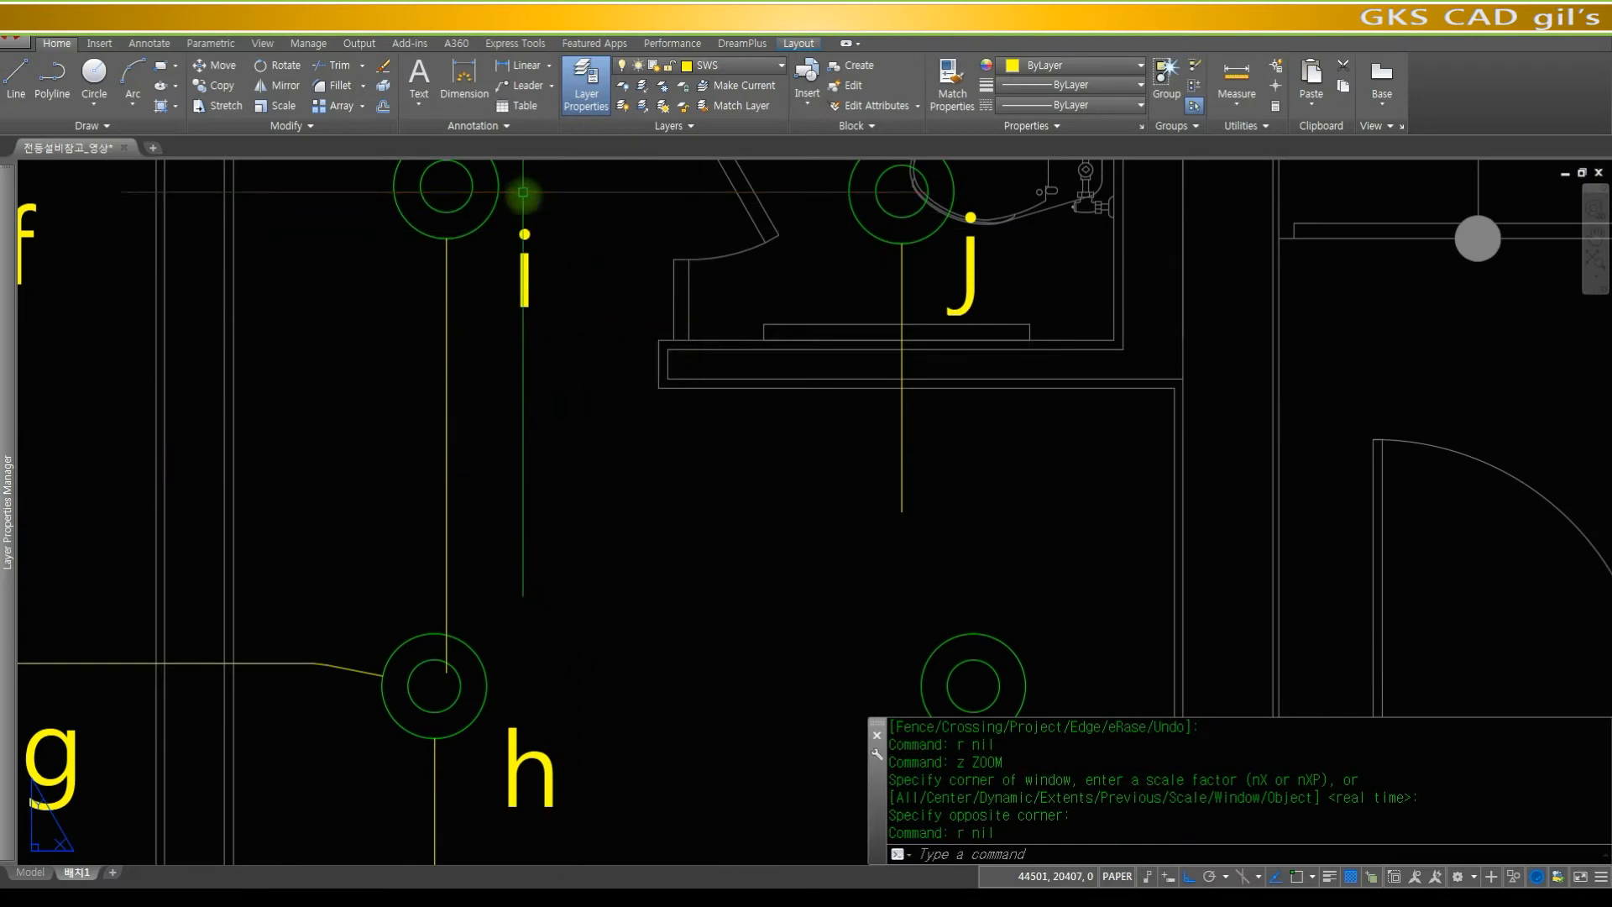
type("line")
key("space")
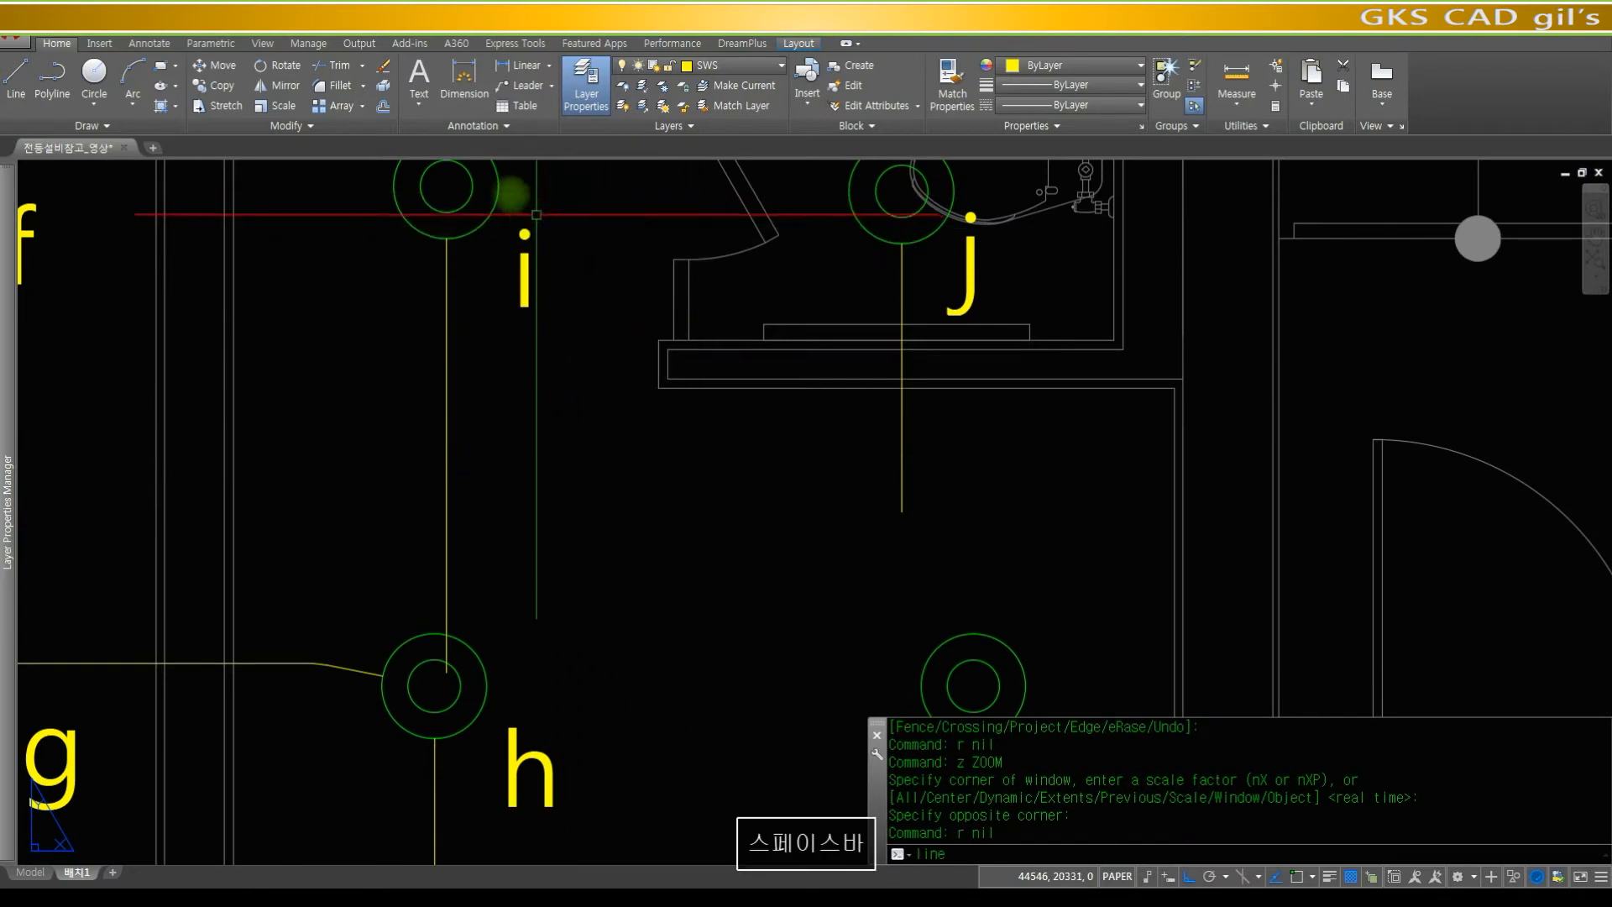
type("qua")
key("space")
left_click(499, 186)
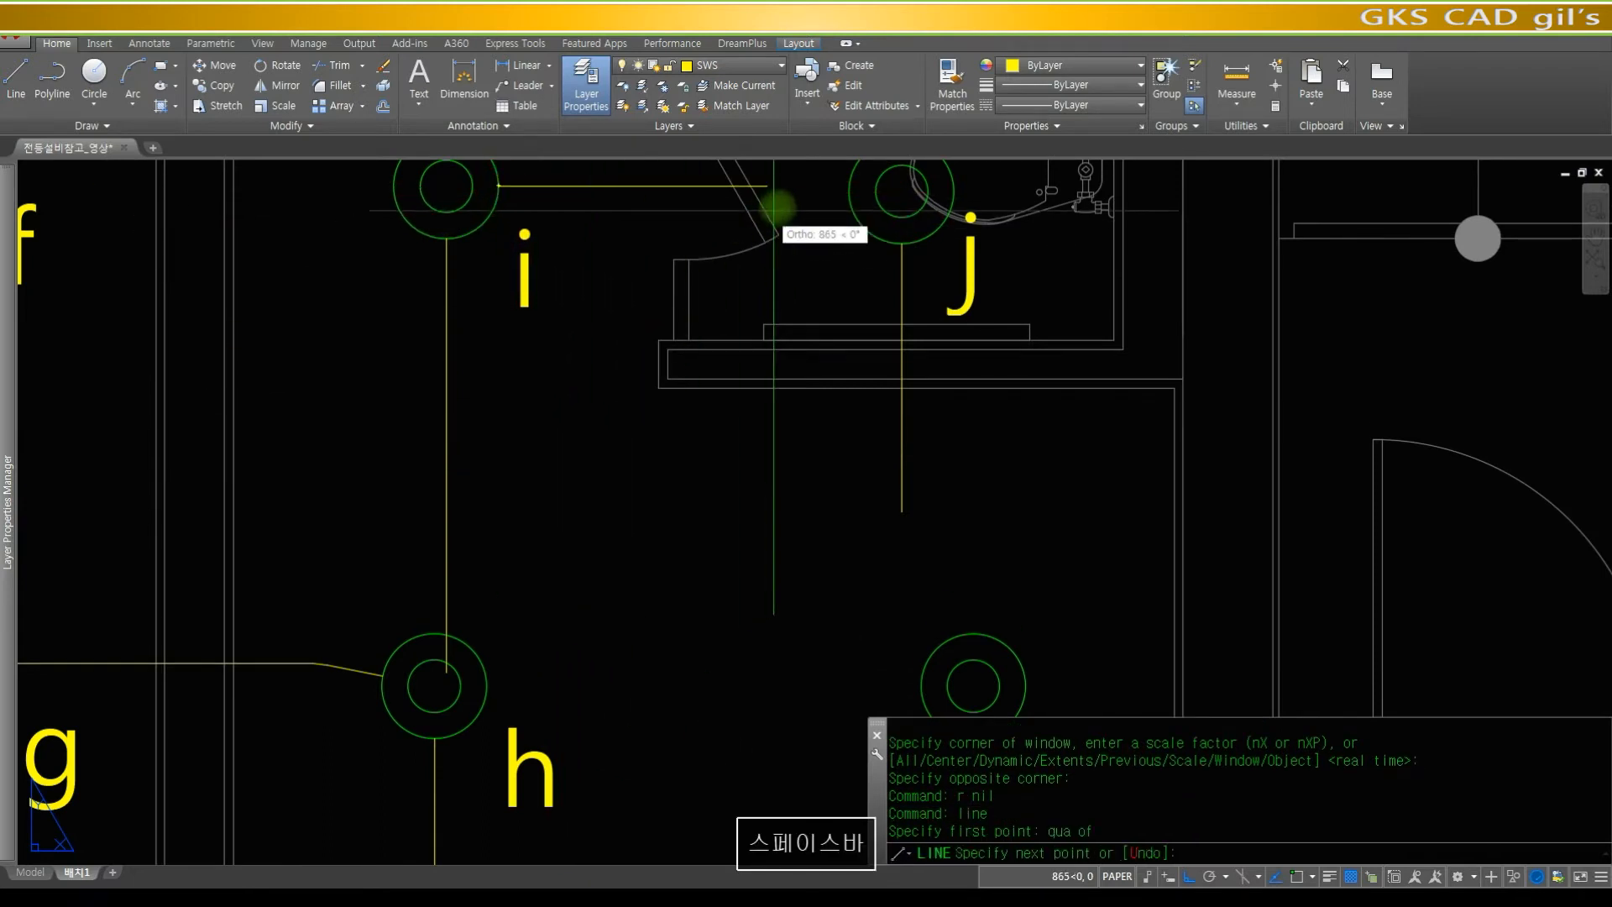
left_click(873, 186)
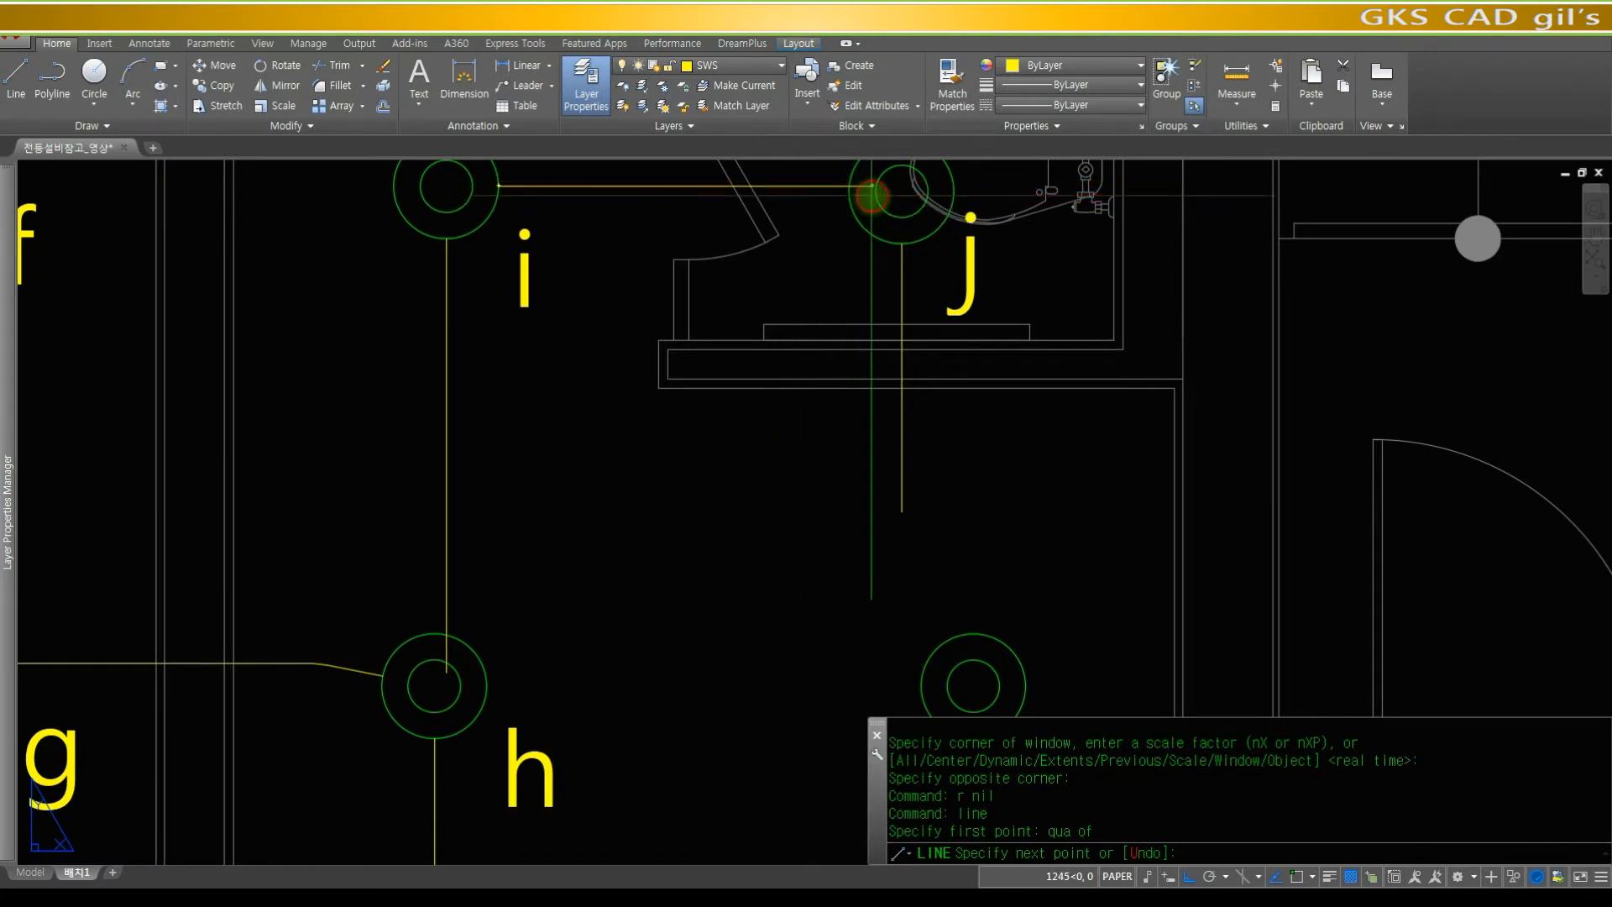
key("space")
- Trim the end of the horizontal i-to-j wiring line inside the lowest j light's outer circle
type("tr")
key("space")
left_click(872, 197)
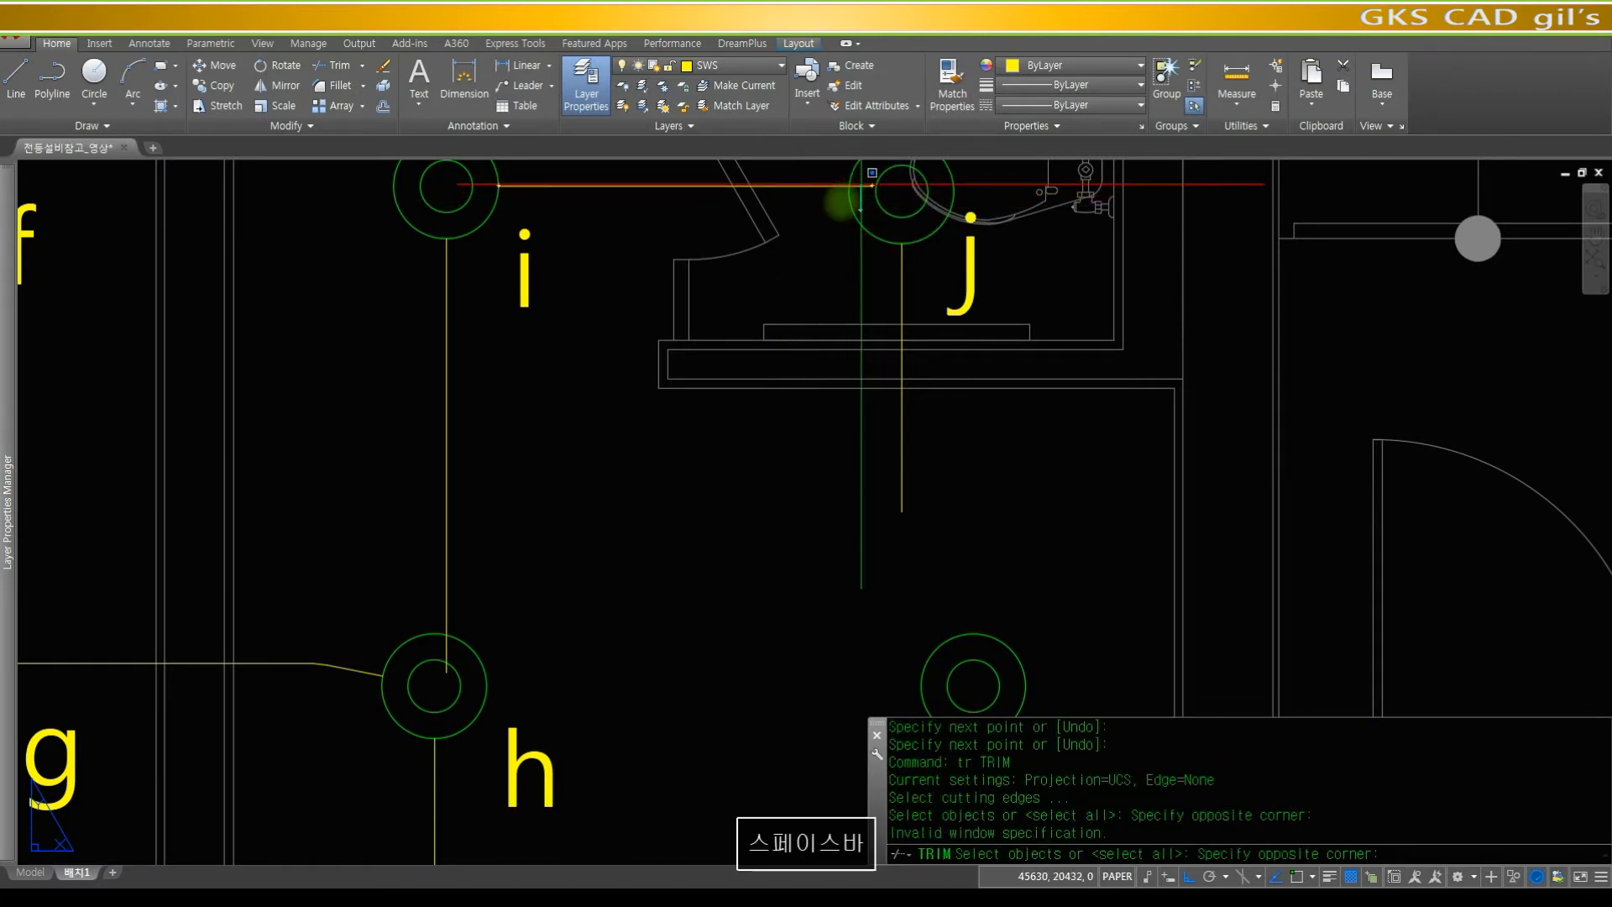
left_click(860, 188)
key("space")
left_click(858, 186)
left_click(838, 208)
key("space")
- Draw a horizontal wiring line from the first h light's right quadrant to the second h light's left quadrant
type("z")
key("space")
key("space")
left_click_drag(720, 277, 764, 359)
key("space")
type("z")
key("space")
left_click(997, 635)
left_click(568, 391)
type("r")
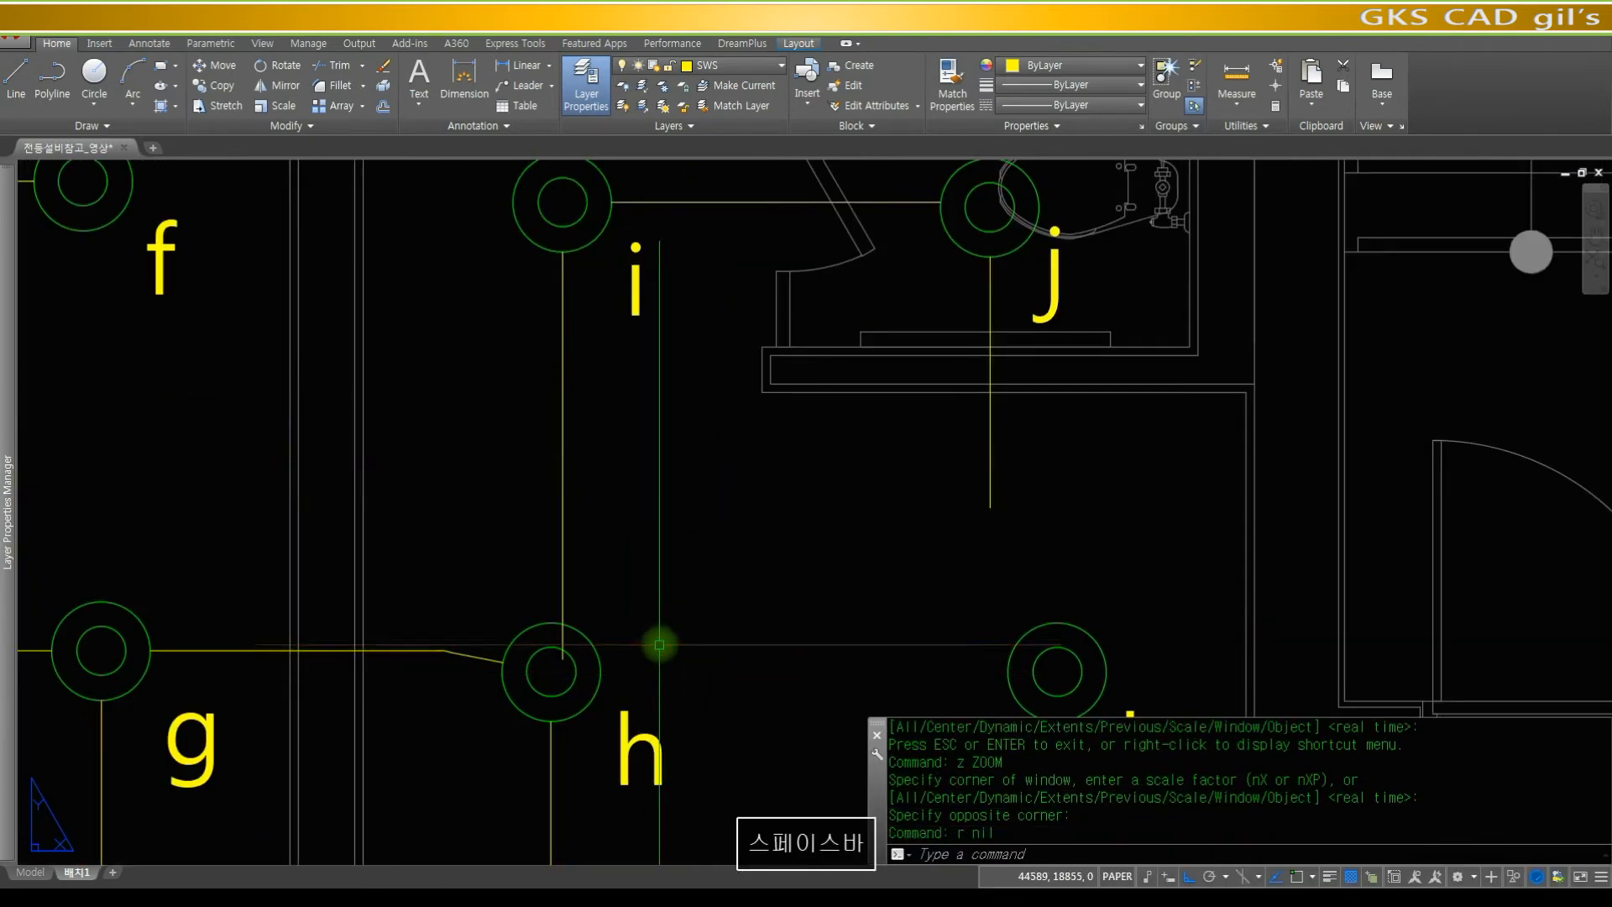
key("space")
type("l")
key("space")
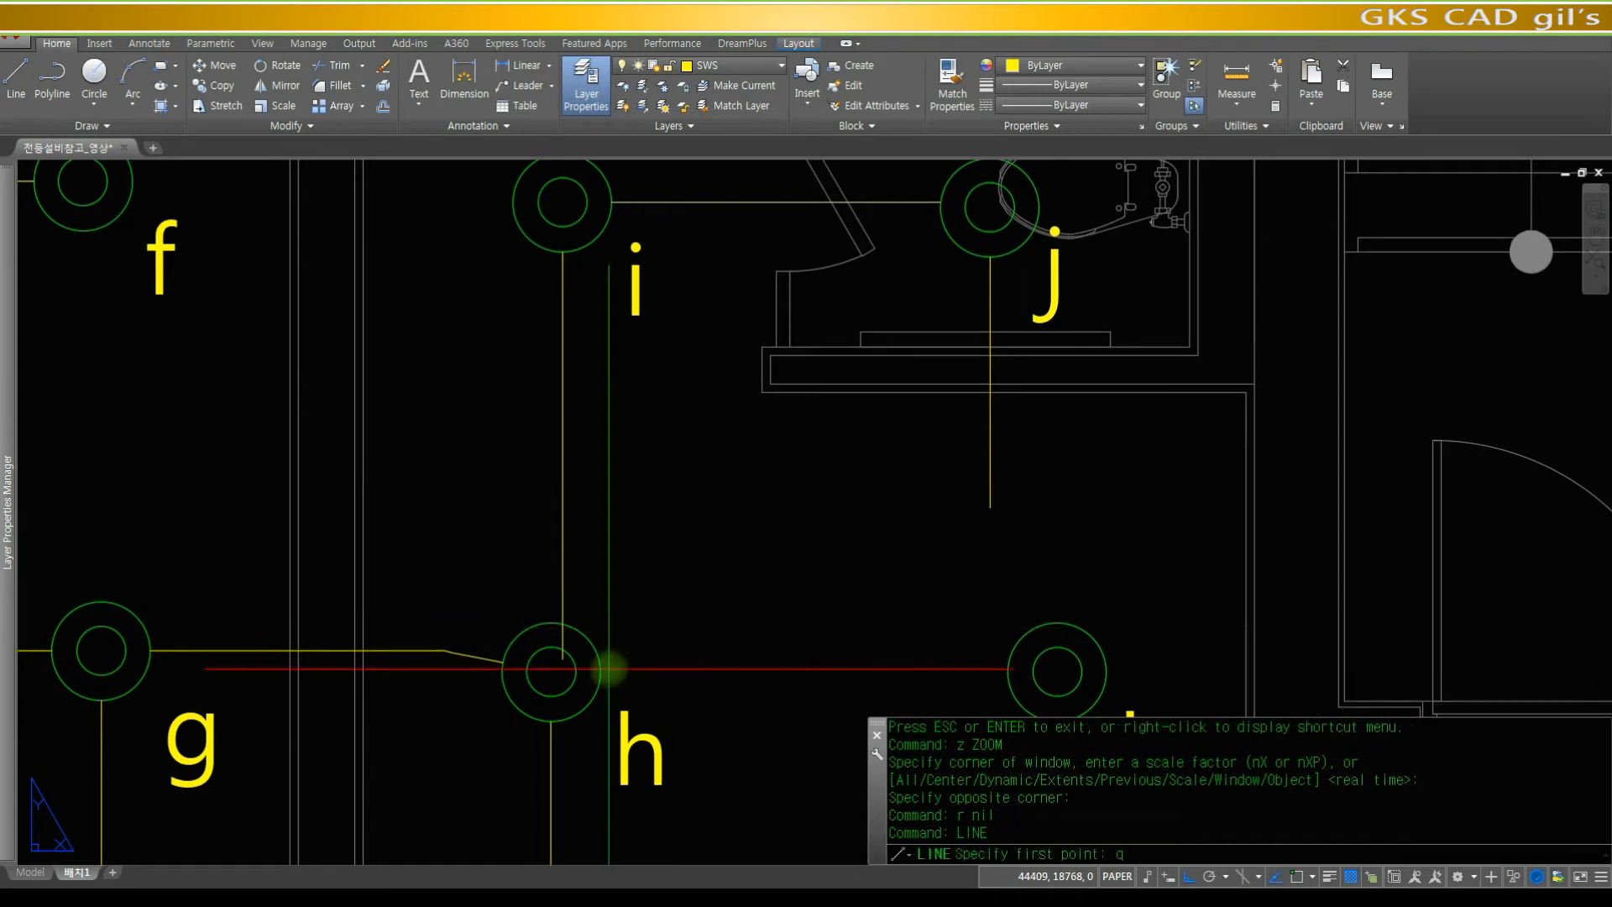
left_click(600, 672)
type("qua")
key("space")
left_click(1008, 671)
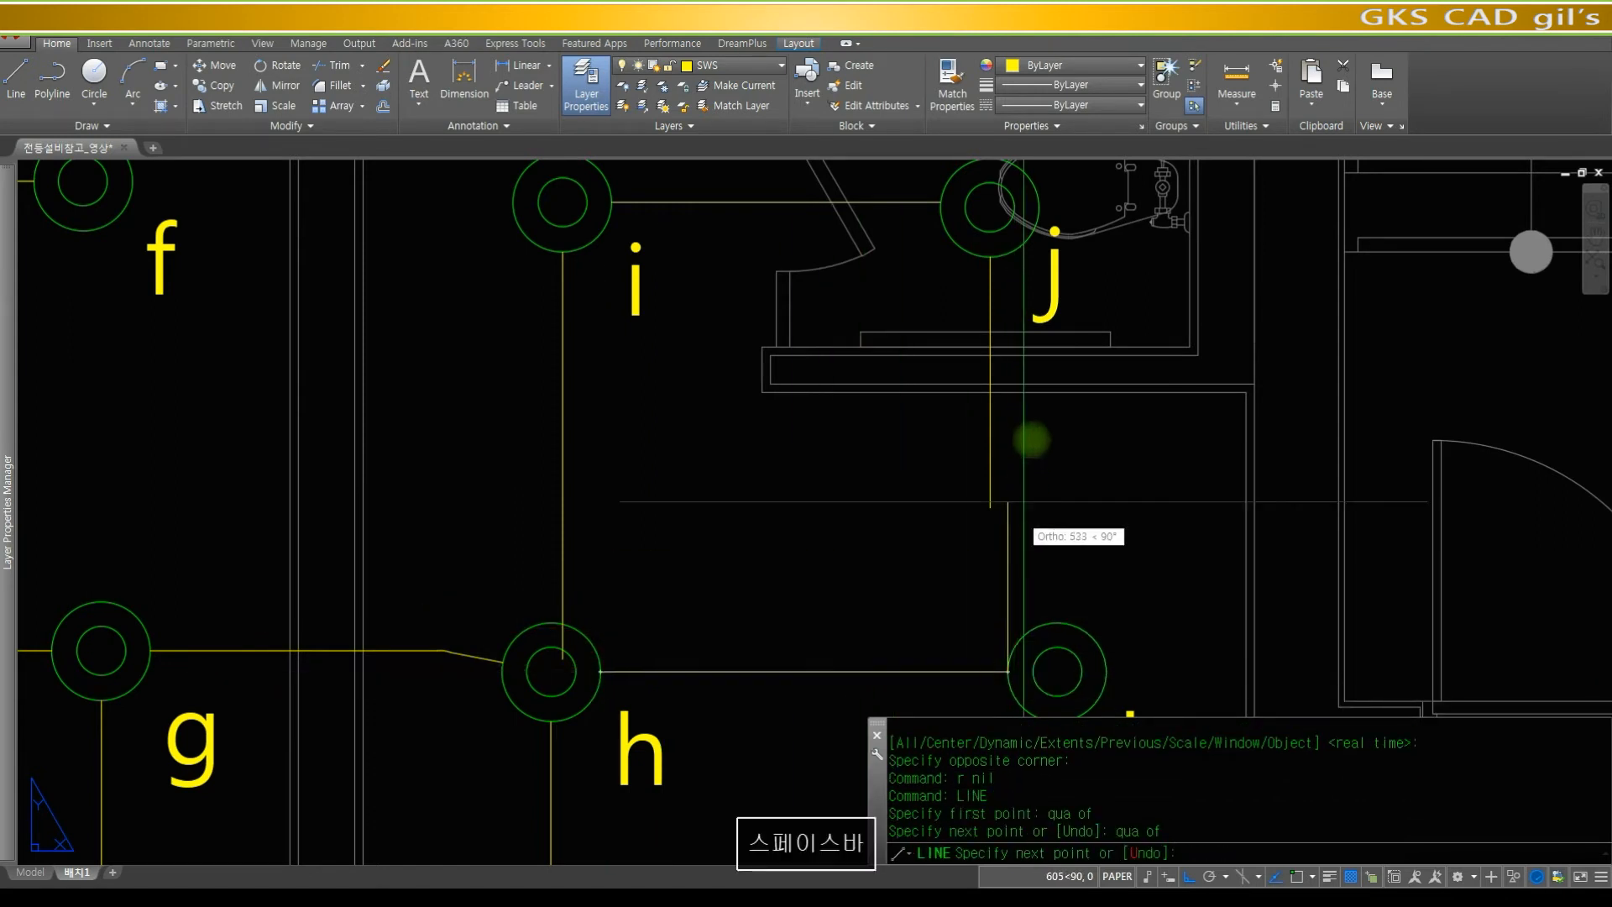
key("Escape")
- Regenerate the drawing and erase the leftover vertical wiring line running down from the lowest j light
type("r")
key("space")
type("e")
key("space")
left_click(1025, 443)
left_click(881, 438)
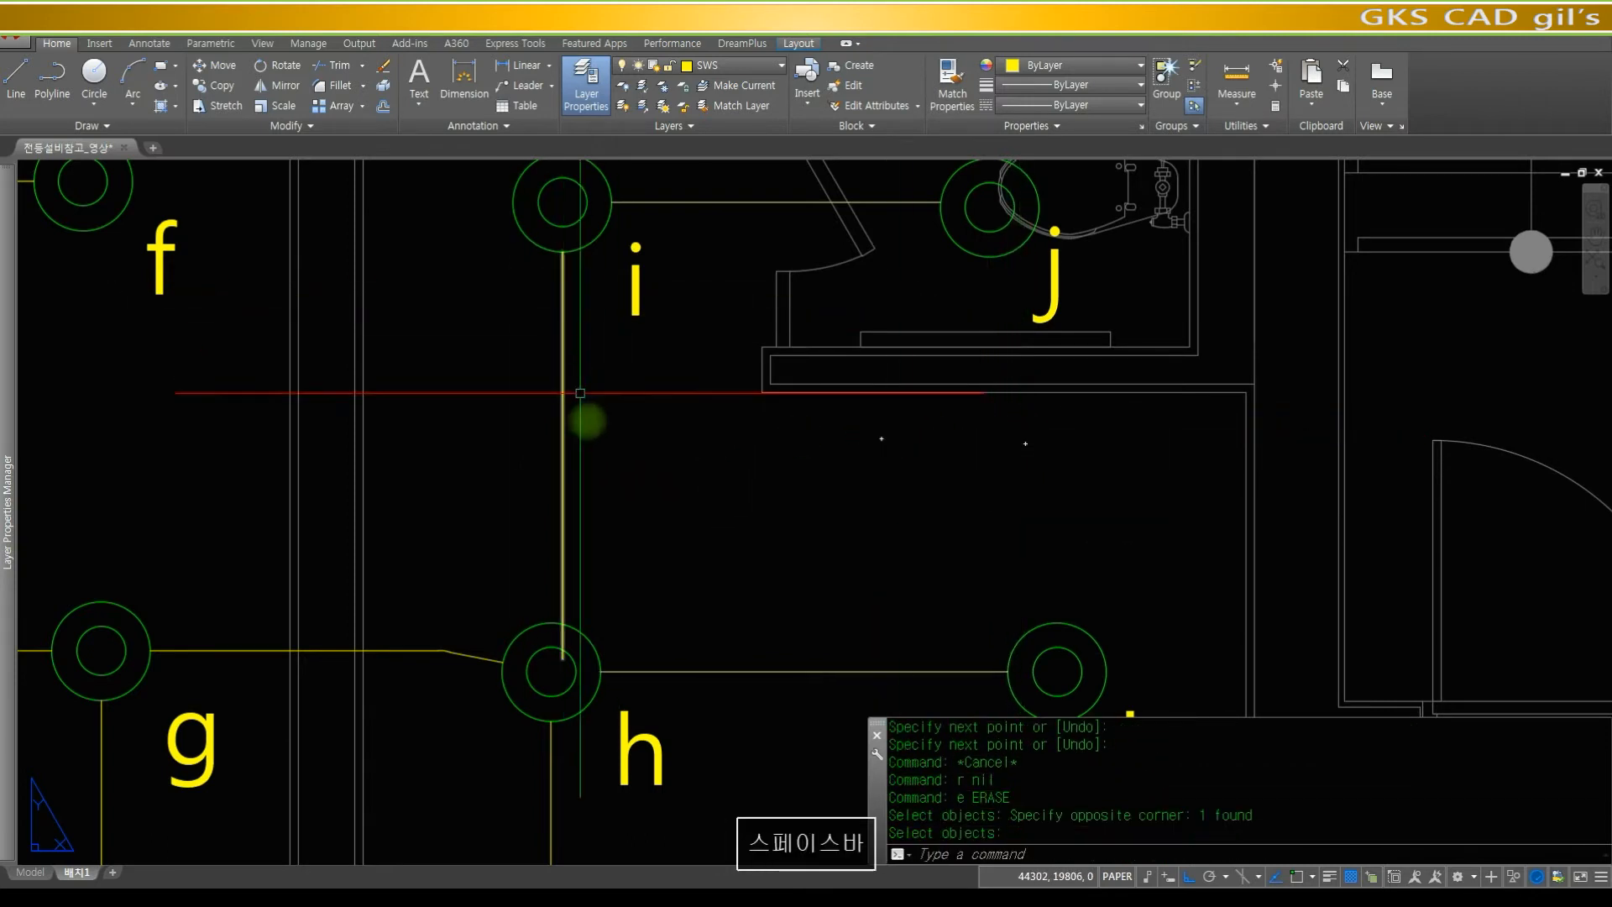
key("space")
- Trim the end of the vertical i-to-h wiring line inside the h light's outer circle
type("tr")
key("space")
left_click(561, 637)
key("space")
left_click(562, 637)
key("space")
- Move the leftmost g label horizontally to the other side of its light's downward wiring line
scroll(807, 362, "down", 10)
scroll(807, 362, "up", 4)
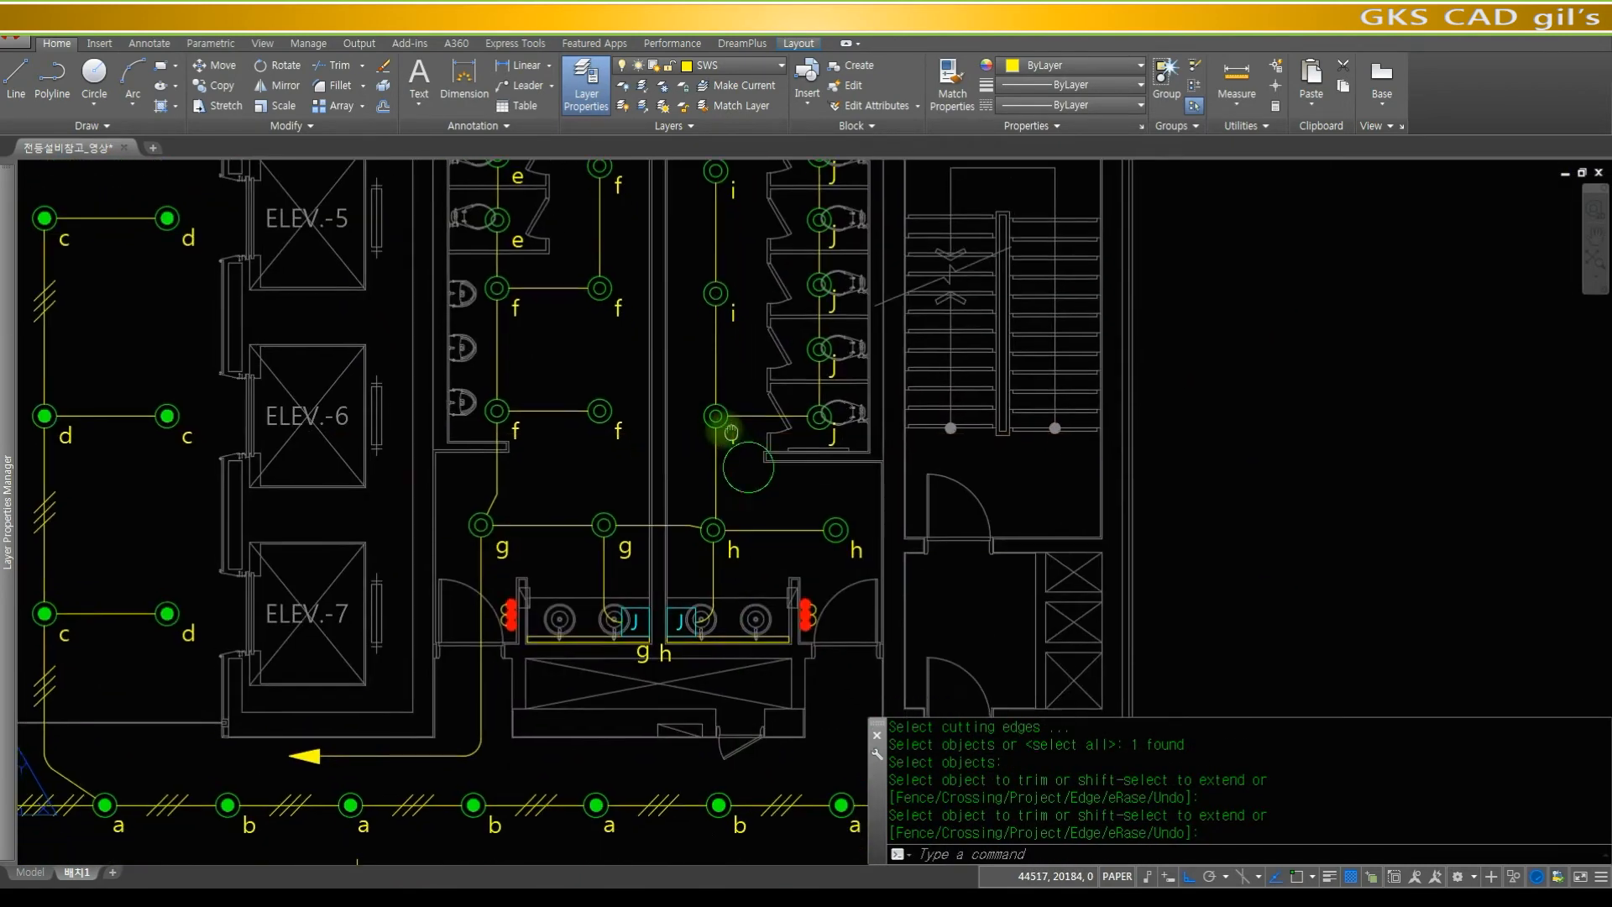
type("z")
key("space")
left_click(706, 701)
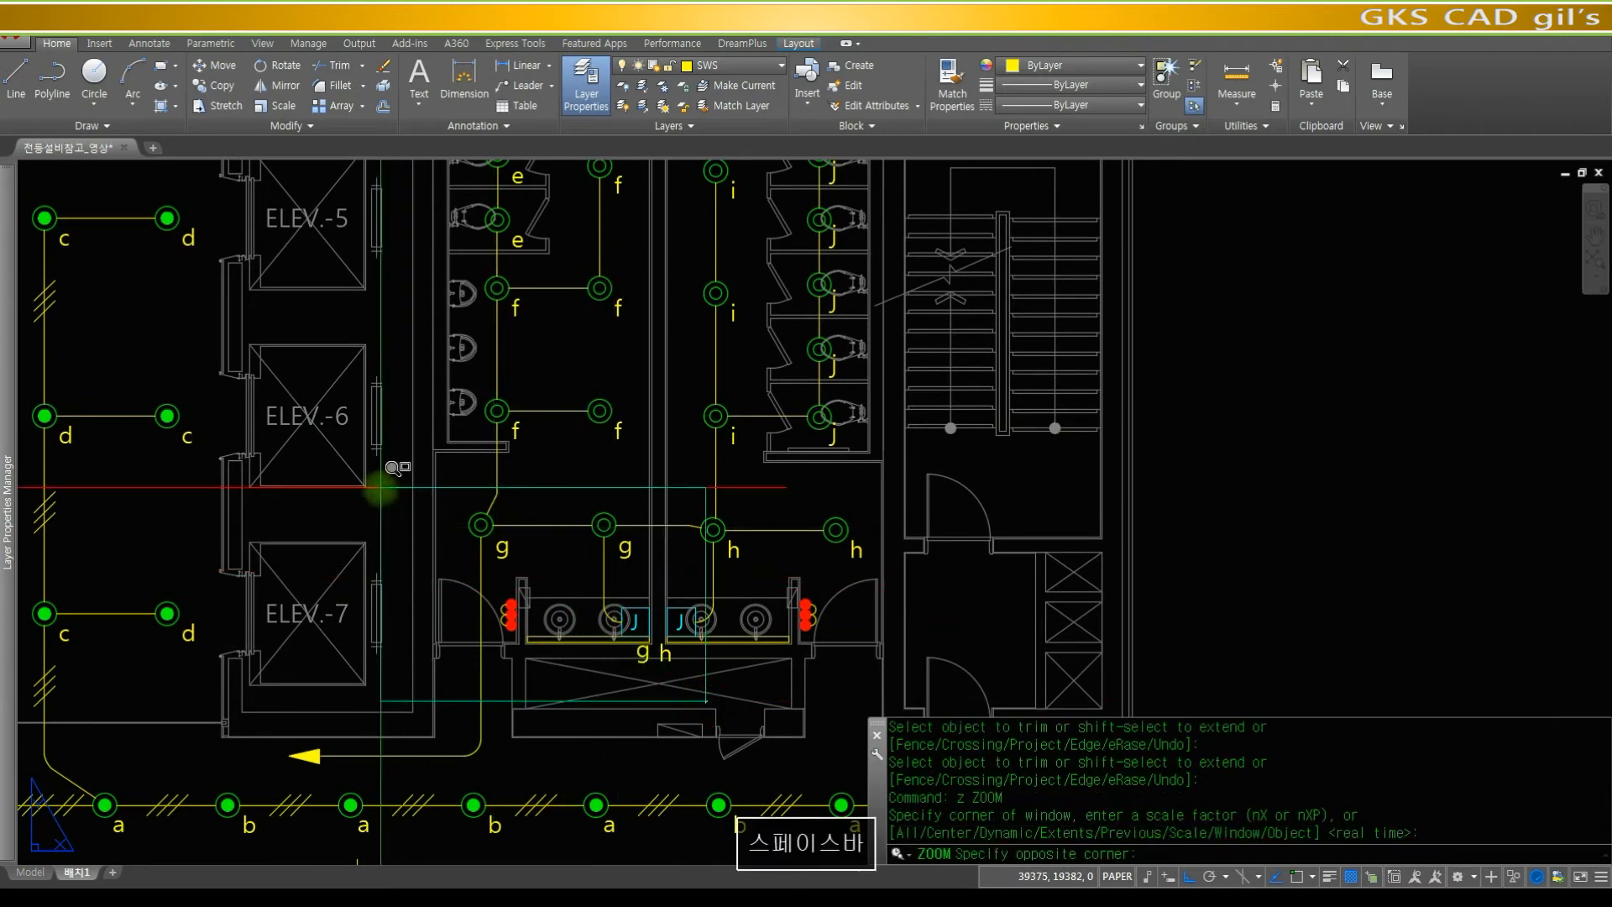
left_click(395, 468)
type("m")
key("space")
left_click(778, 375)
left_click(687, 328)
key("space")
left_click(833, 362)
left_click(702, 361)
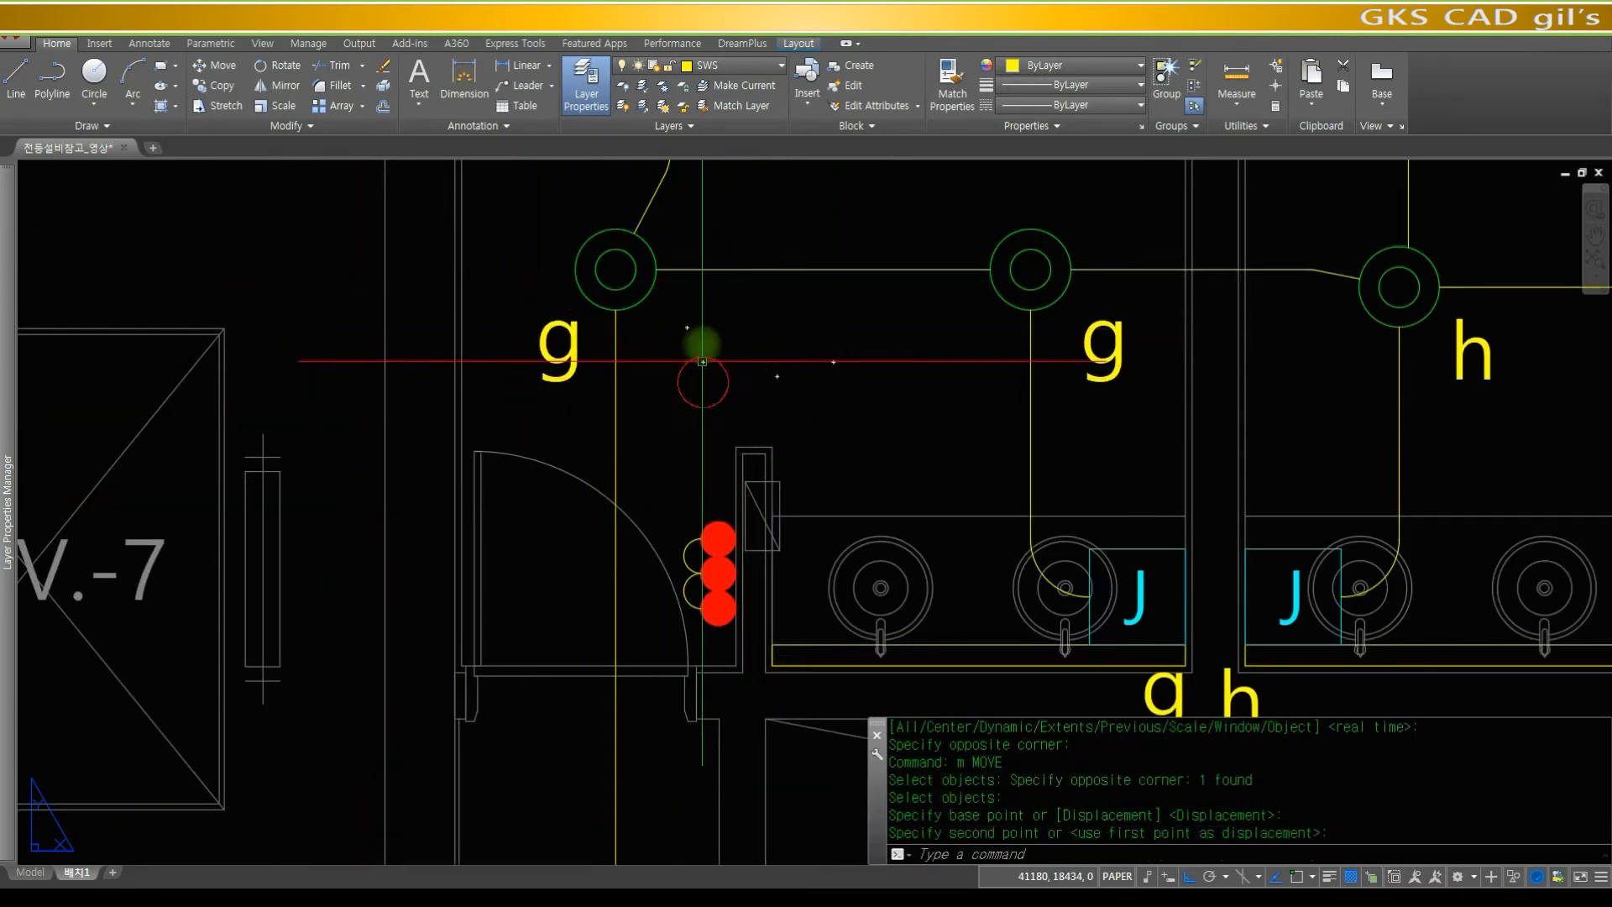
- Draw a wiring line from the top quadrant of the g-side switches straight up and diagonally to the leftmost g light's center
type("lin")
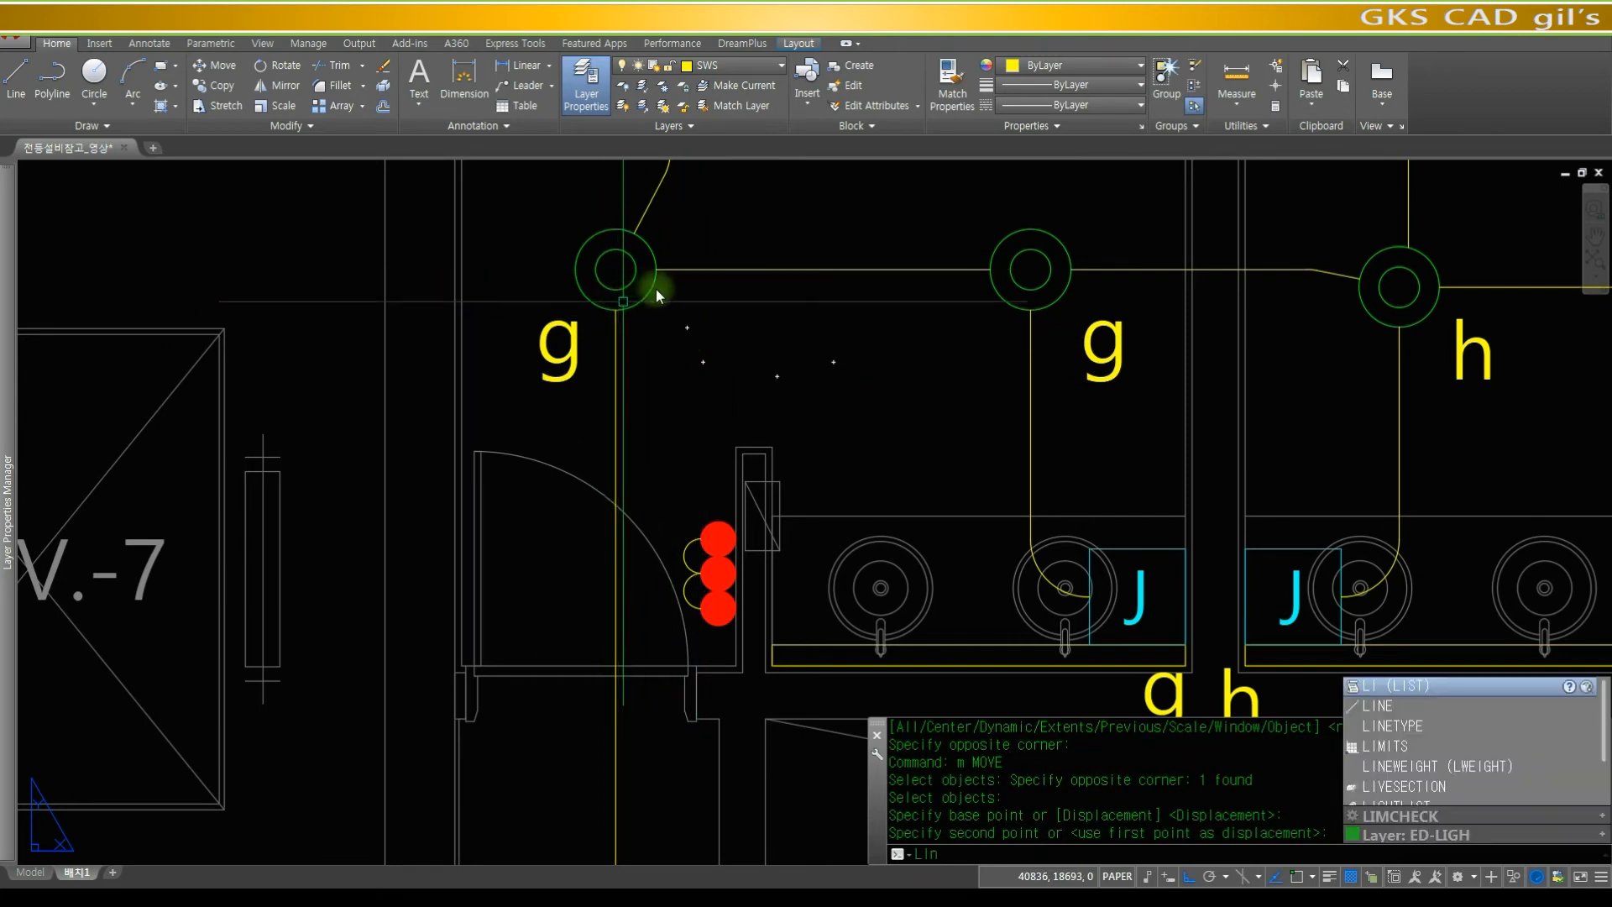
key("Return")
type("qua")
key("space")
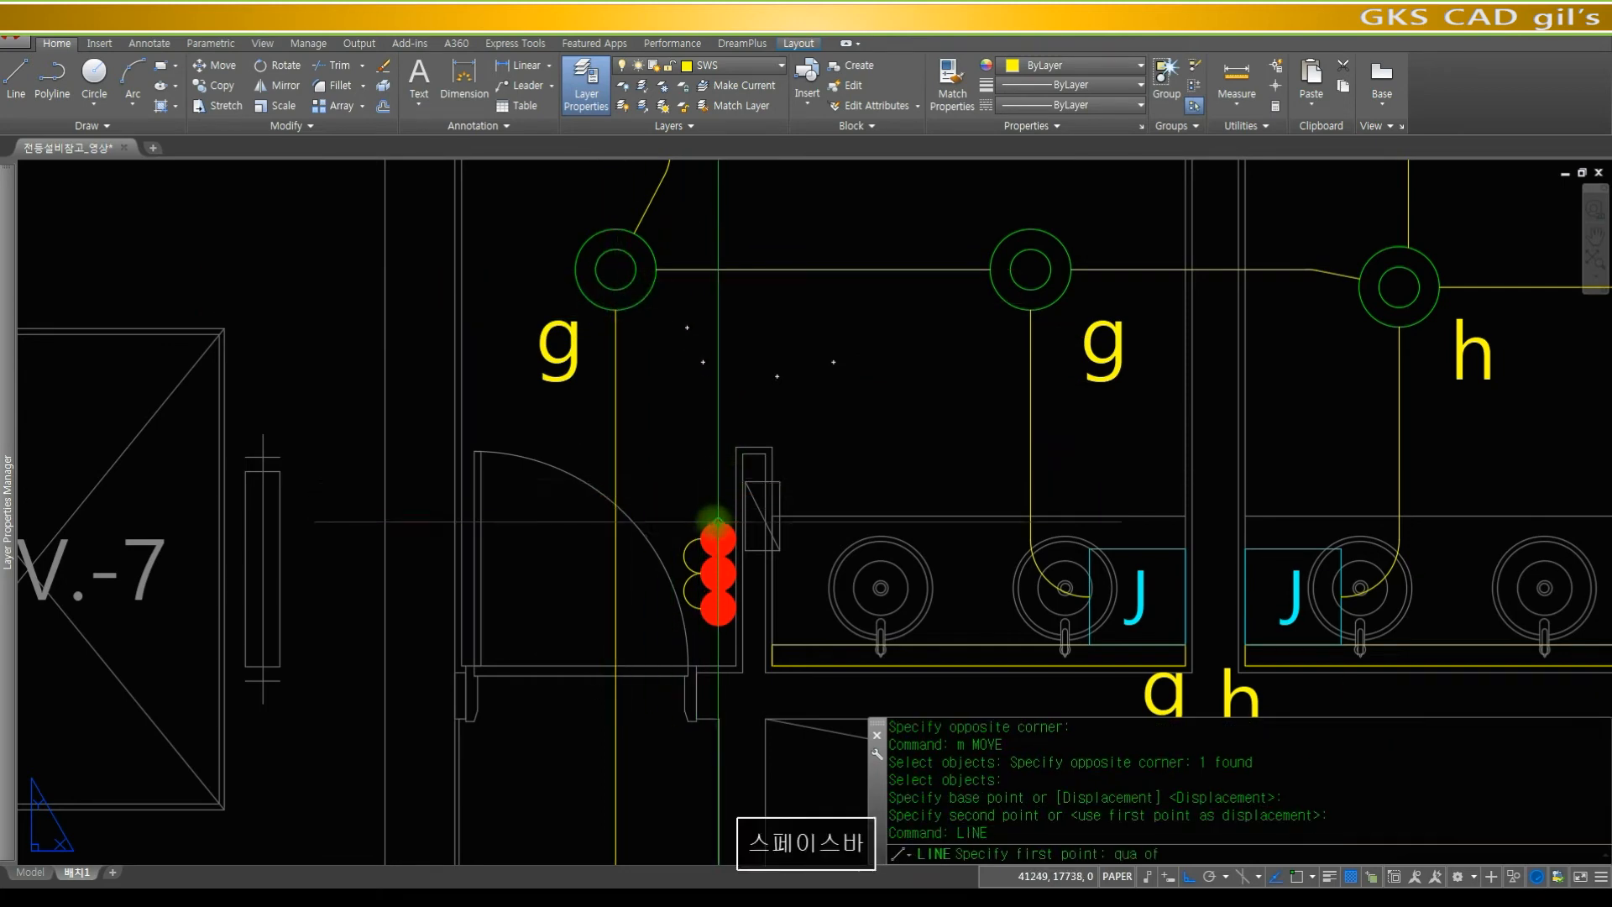
left_click(718, 522)
left_click(718, 383)
type("cen")
key("space")
left_click(642, 289)
key("space")
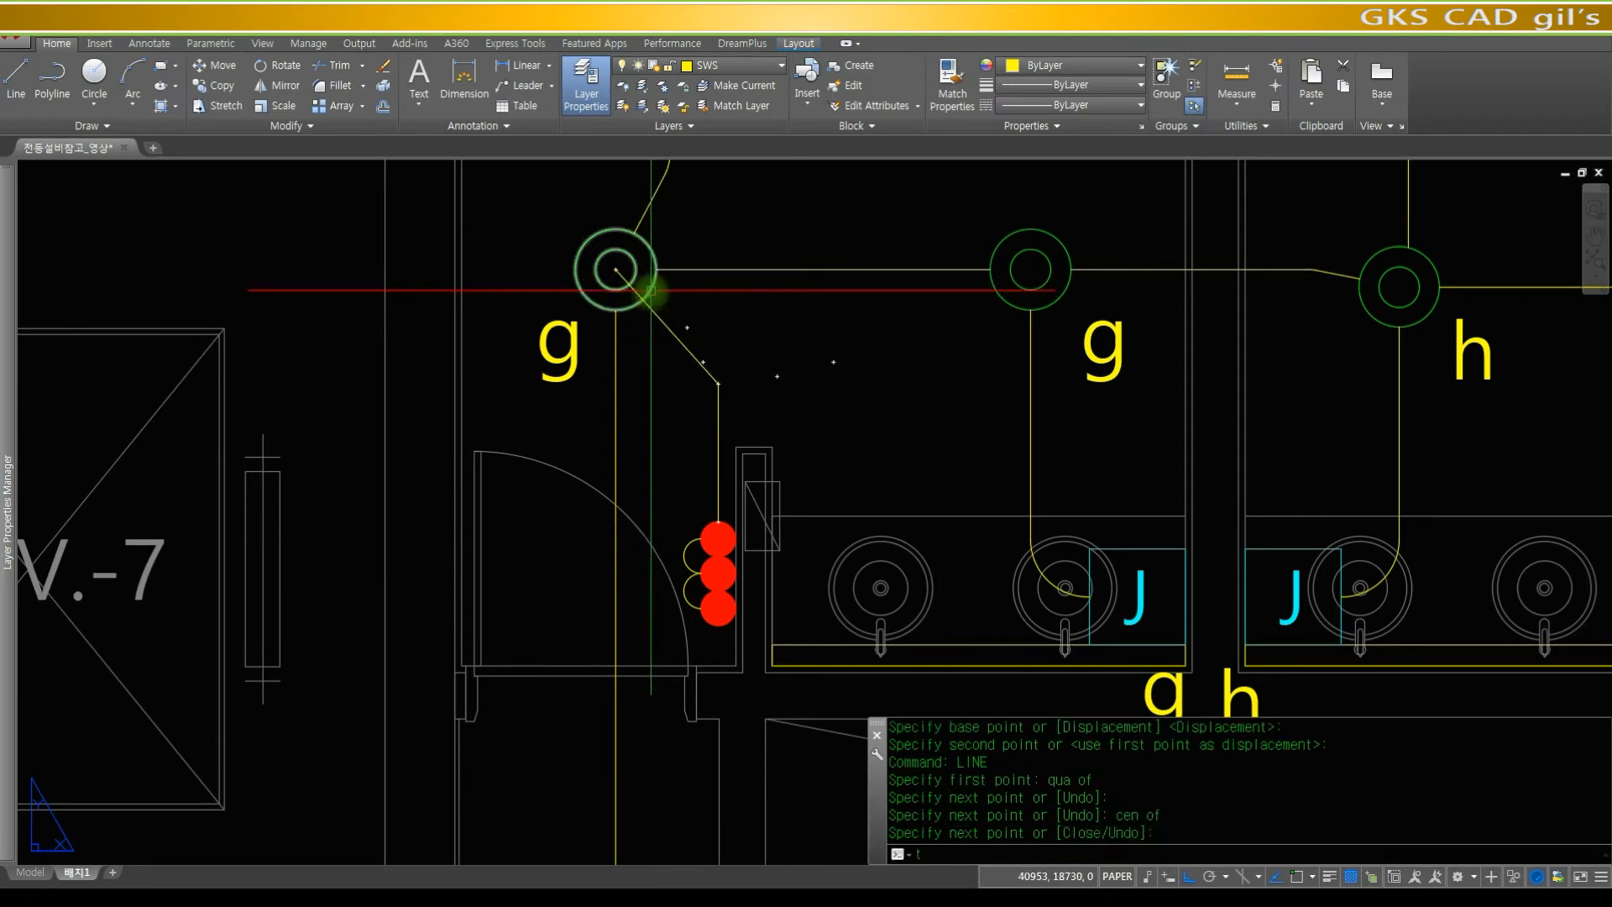
- Trim the end of the diagonal switch wiring line inside the leftmost g light's outer circle
key("space")
left_click(651, 289)
key("space")
left_click(629, 285)
left_click(708, 359)
key("space")
- Fillet the bend between the diagonal and vertical switch wiring lines at radius 250
type("f")
key("space")
type("c")
key("space")
left_click(680, 360)
left_click(756, 424)
- Bring the h lights and the h-side switches into close view and regenerate the drawing
type("z")
key("space")
key("space")
mouse_move(1031, 363)
left_mouse_down()
mouse_move(1019, 374)
mouse_move(1209, 550)
left_mouse_up()
key("space")
type("z")
key("space")
left_click(1291, 633)
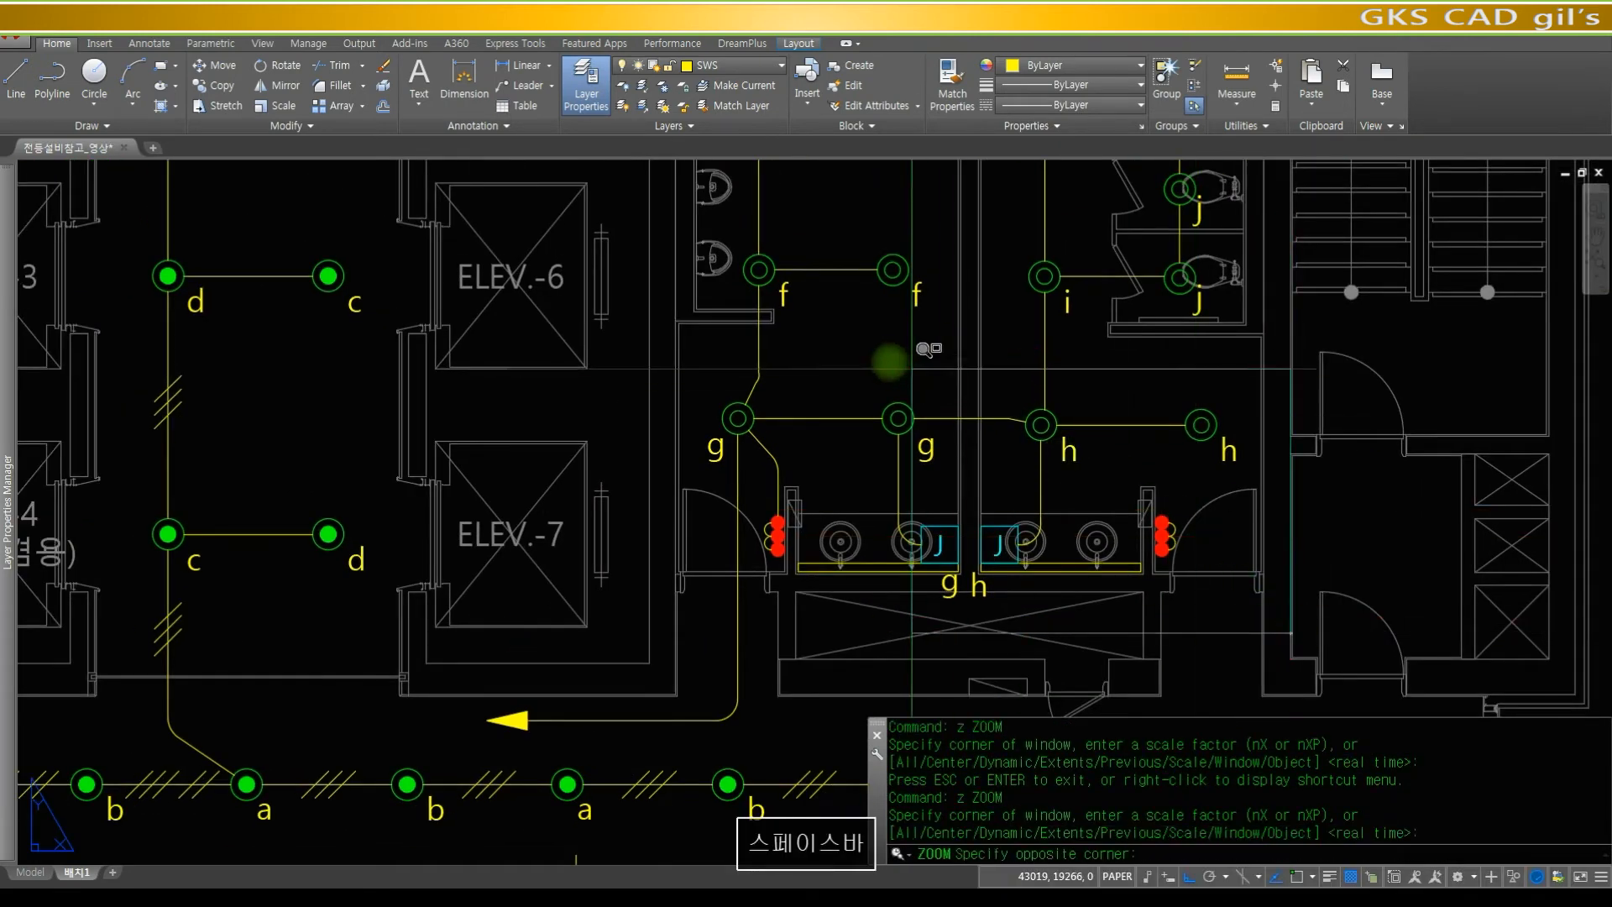
left_click(769, 349)
type("r")
key("space")
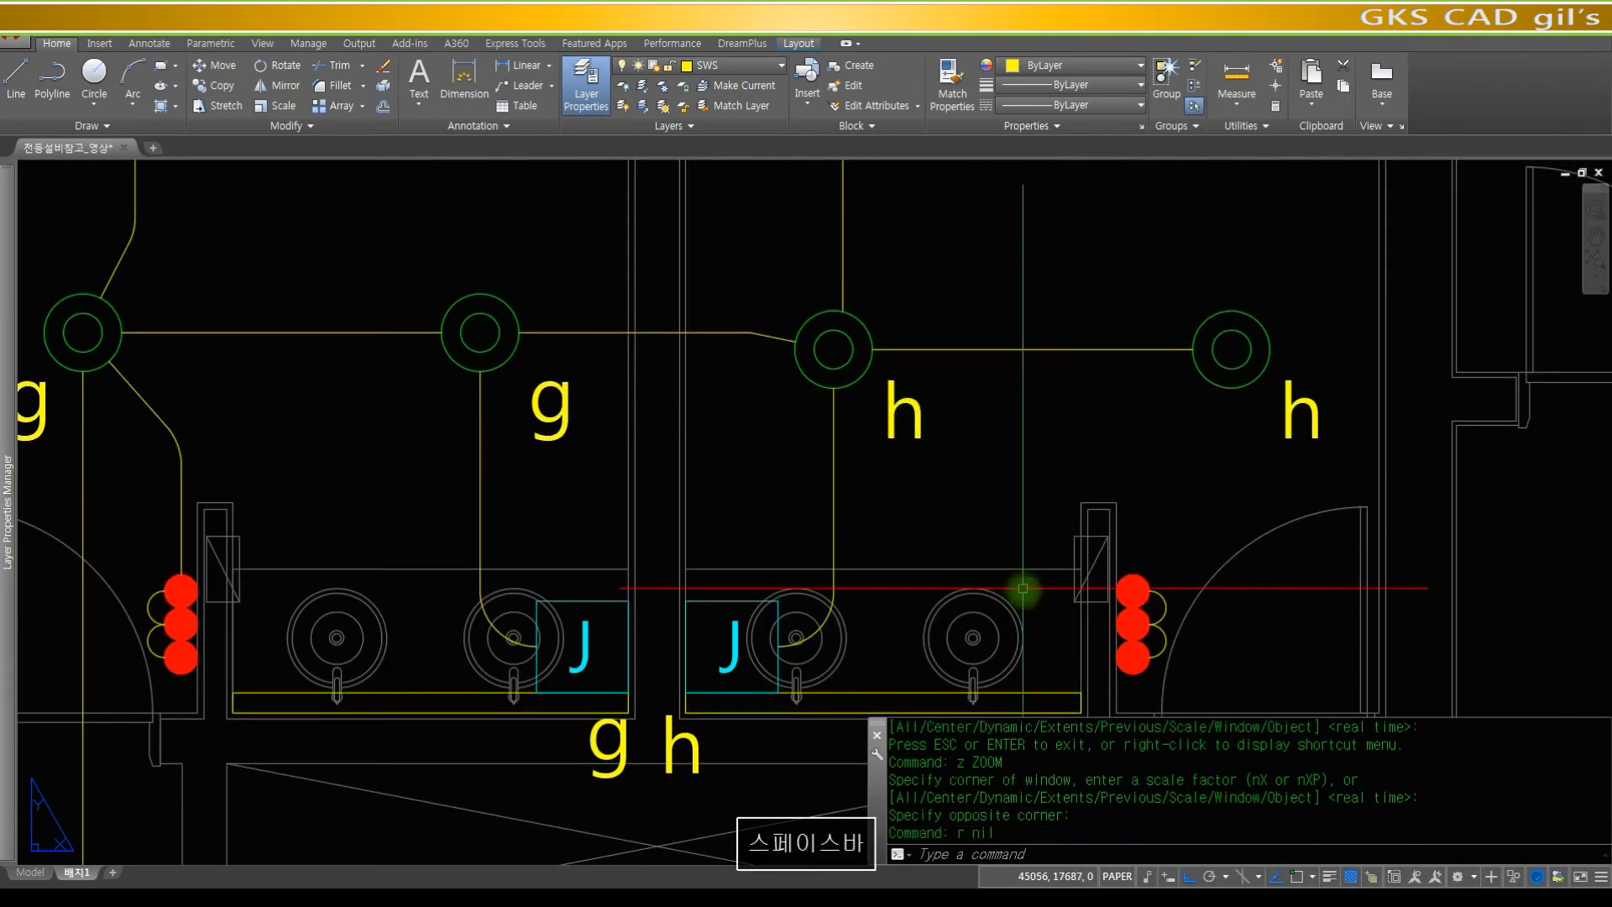
type("aq")
key("space")
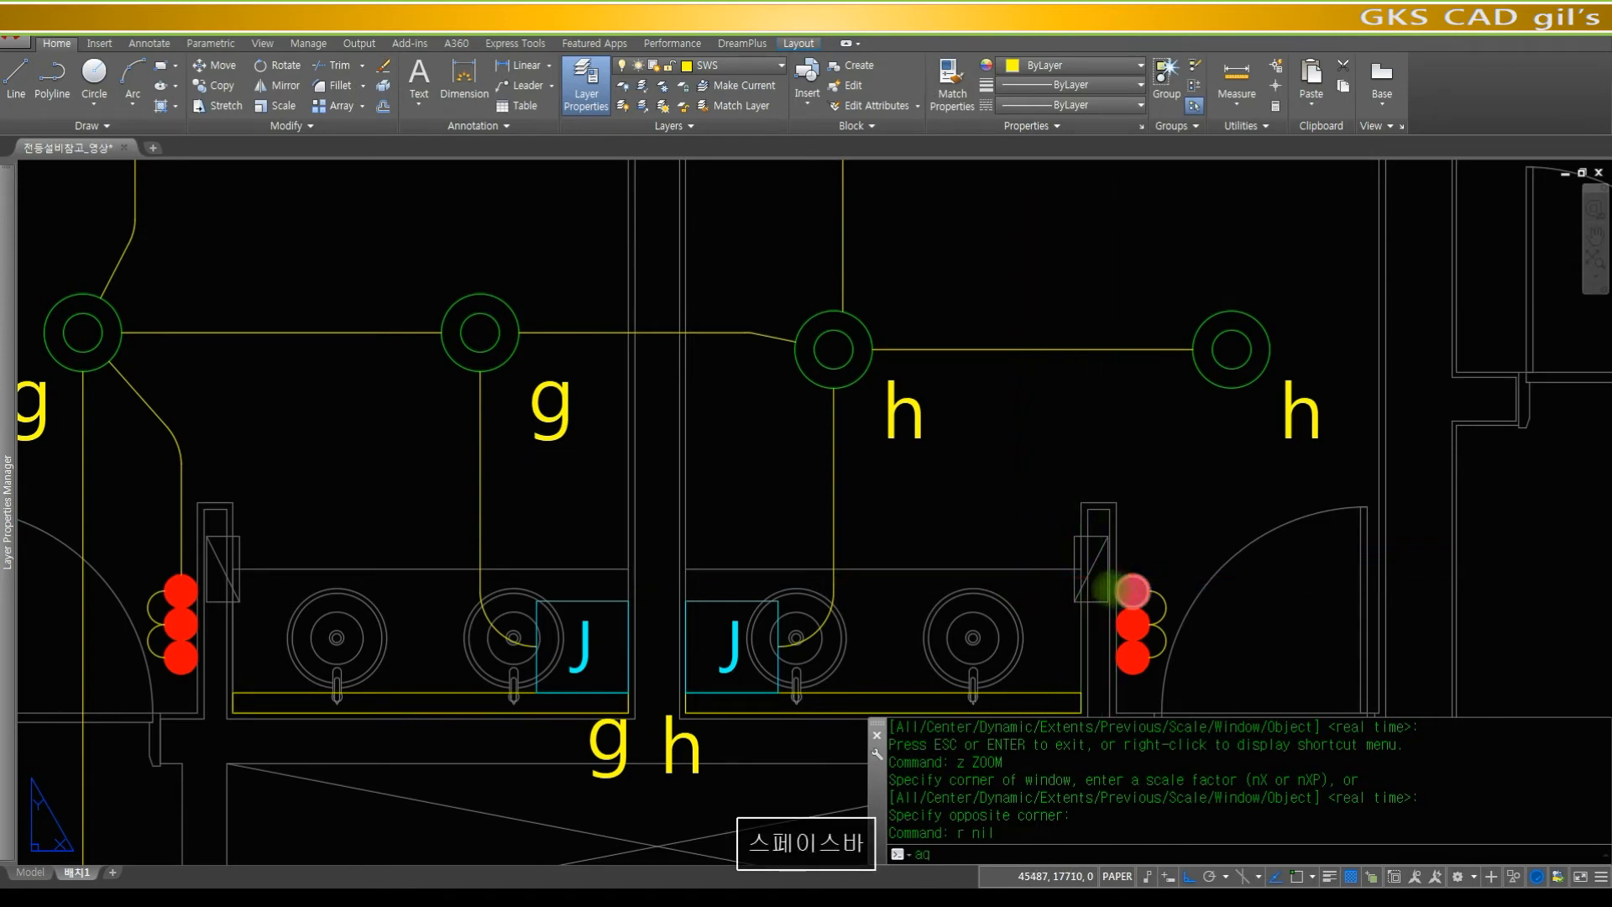
key("Escape")
key("Escape")
key("Escape")
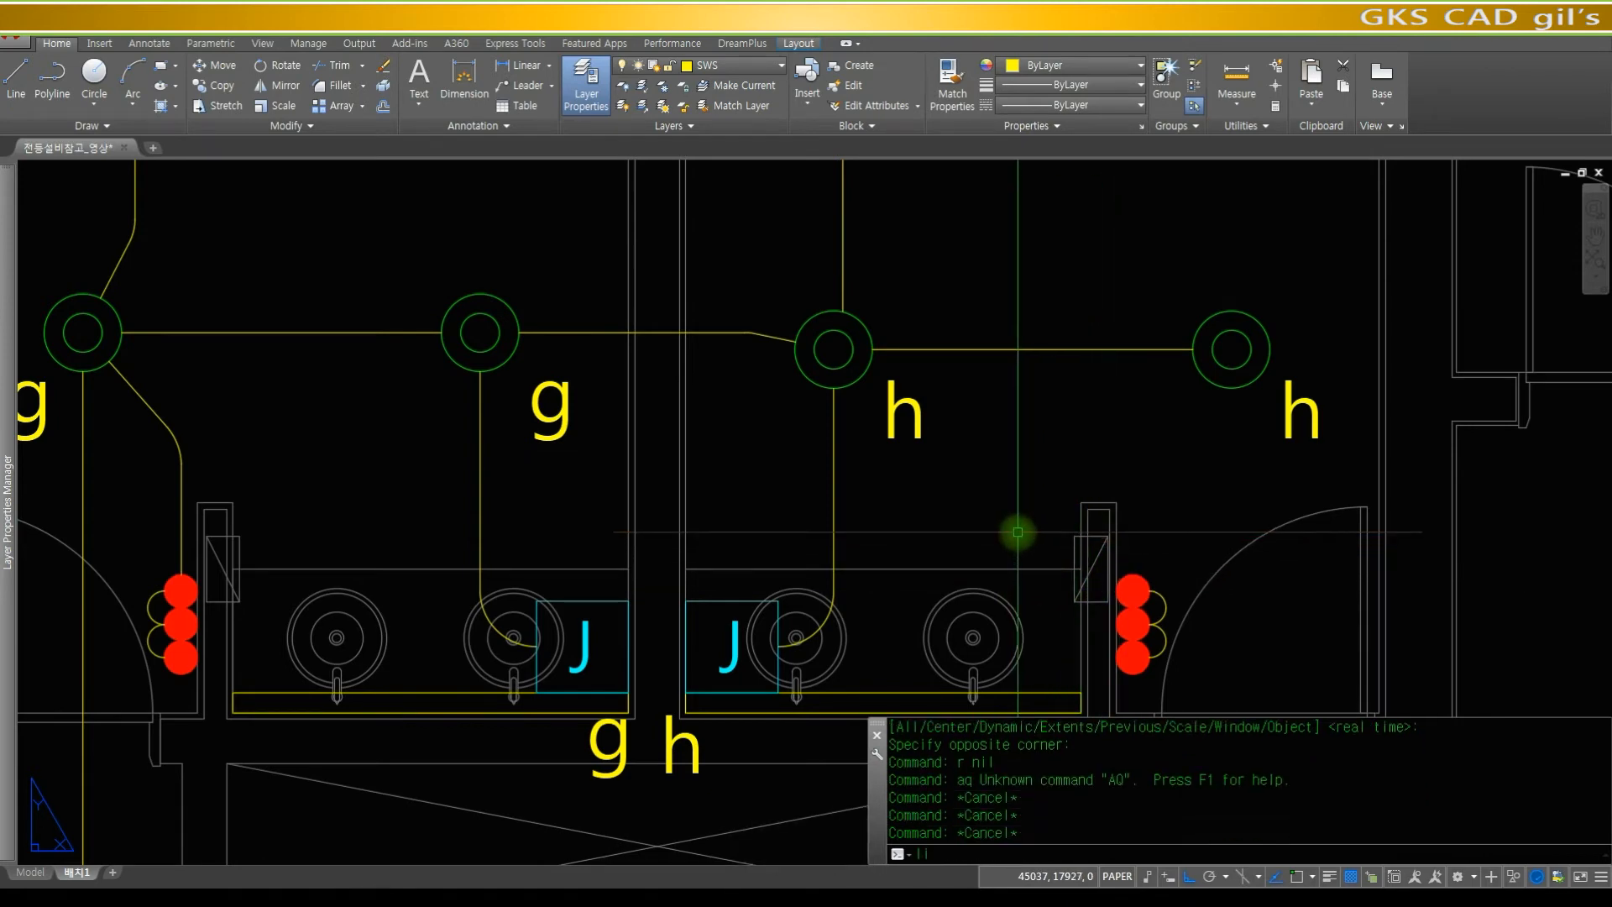
- Draw a vertical wiring line from the second h light's bottom quadrant down to beside the h-side switches
type("lin")
key("space")
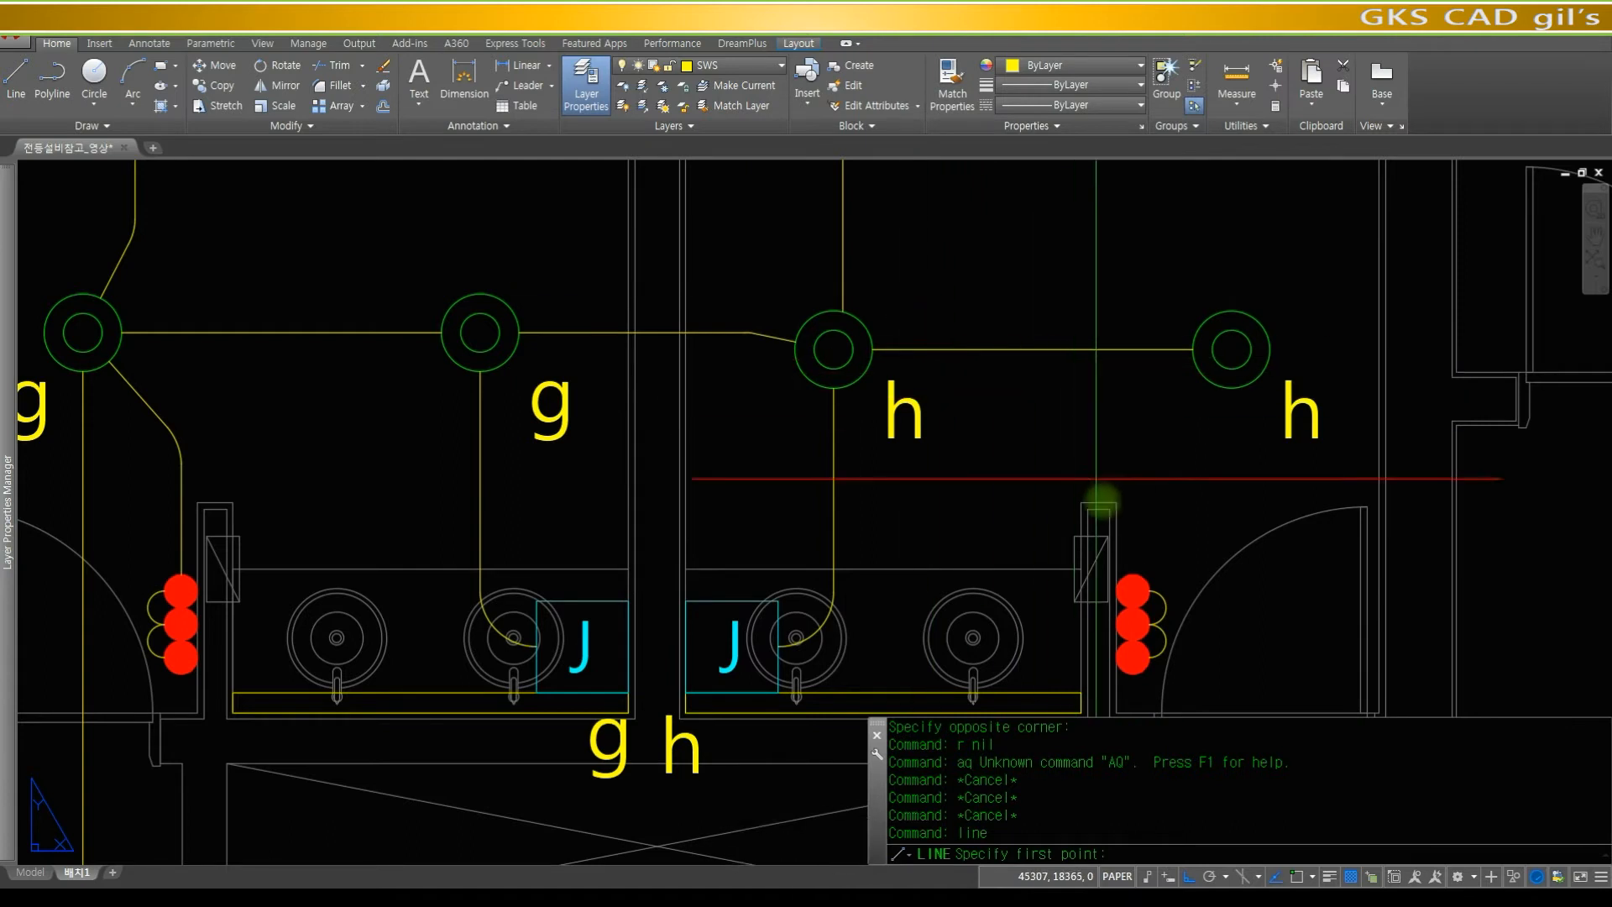
type("qua")
key("space")
left_click(1231, 388)
left_click(1231, 650)
key("space")
- Draw a horizontal line from the top h-side switch's right quadrant across the vertical wiring line and fillet the two at radius 250
key("space")
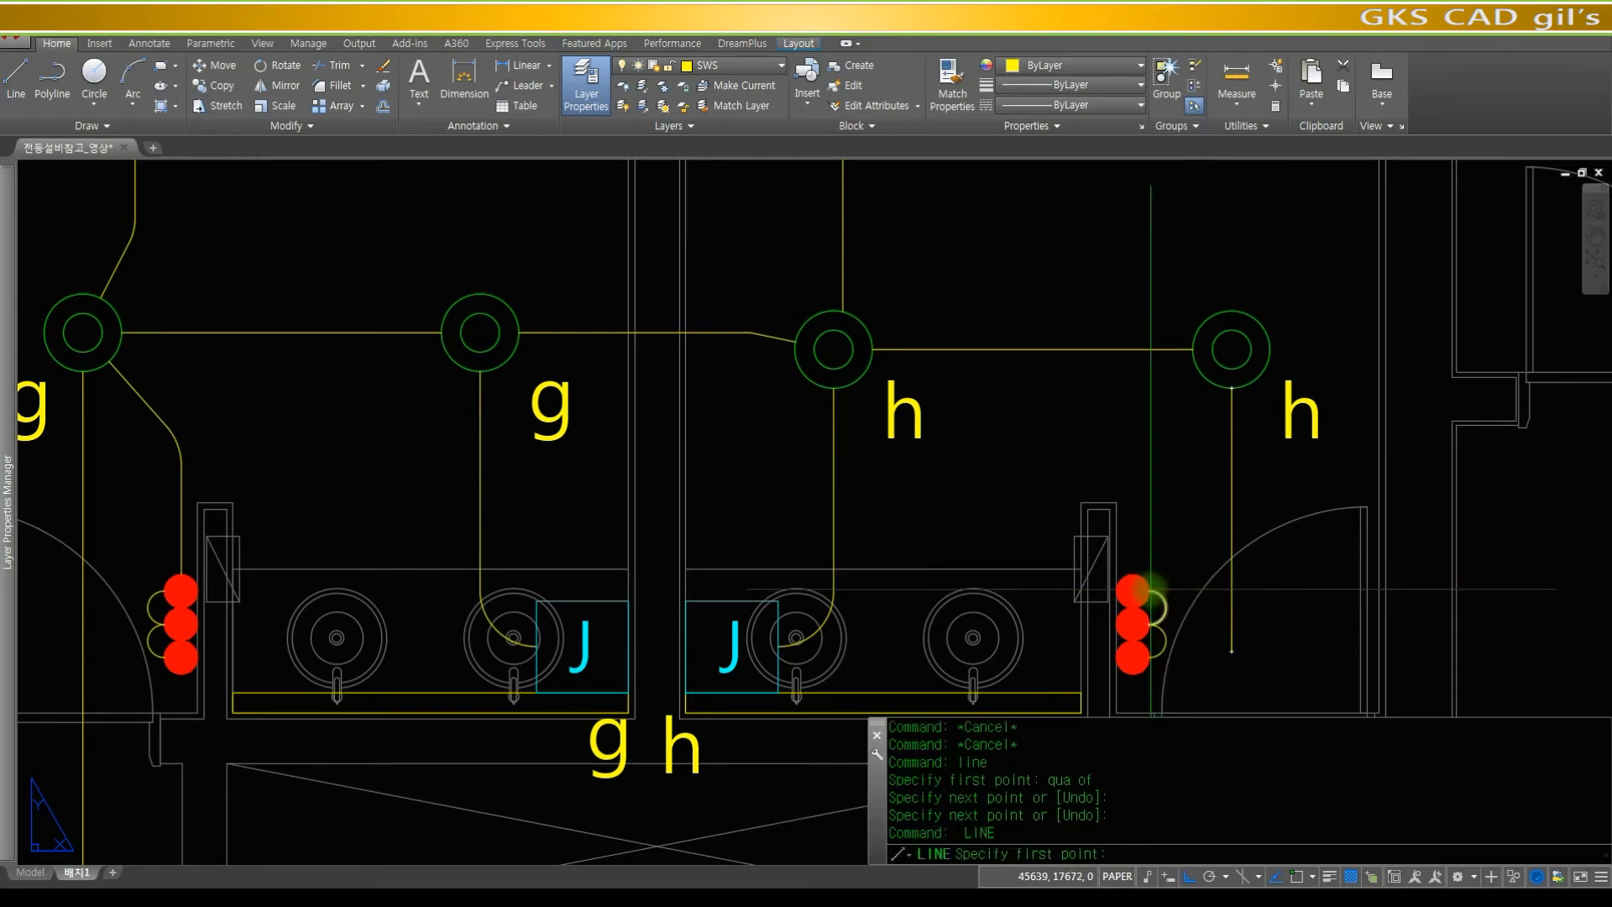
left_click(1149, 591)
left_click(1244, 591)
key("space")
type("f")
key("space")
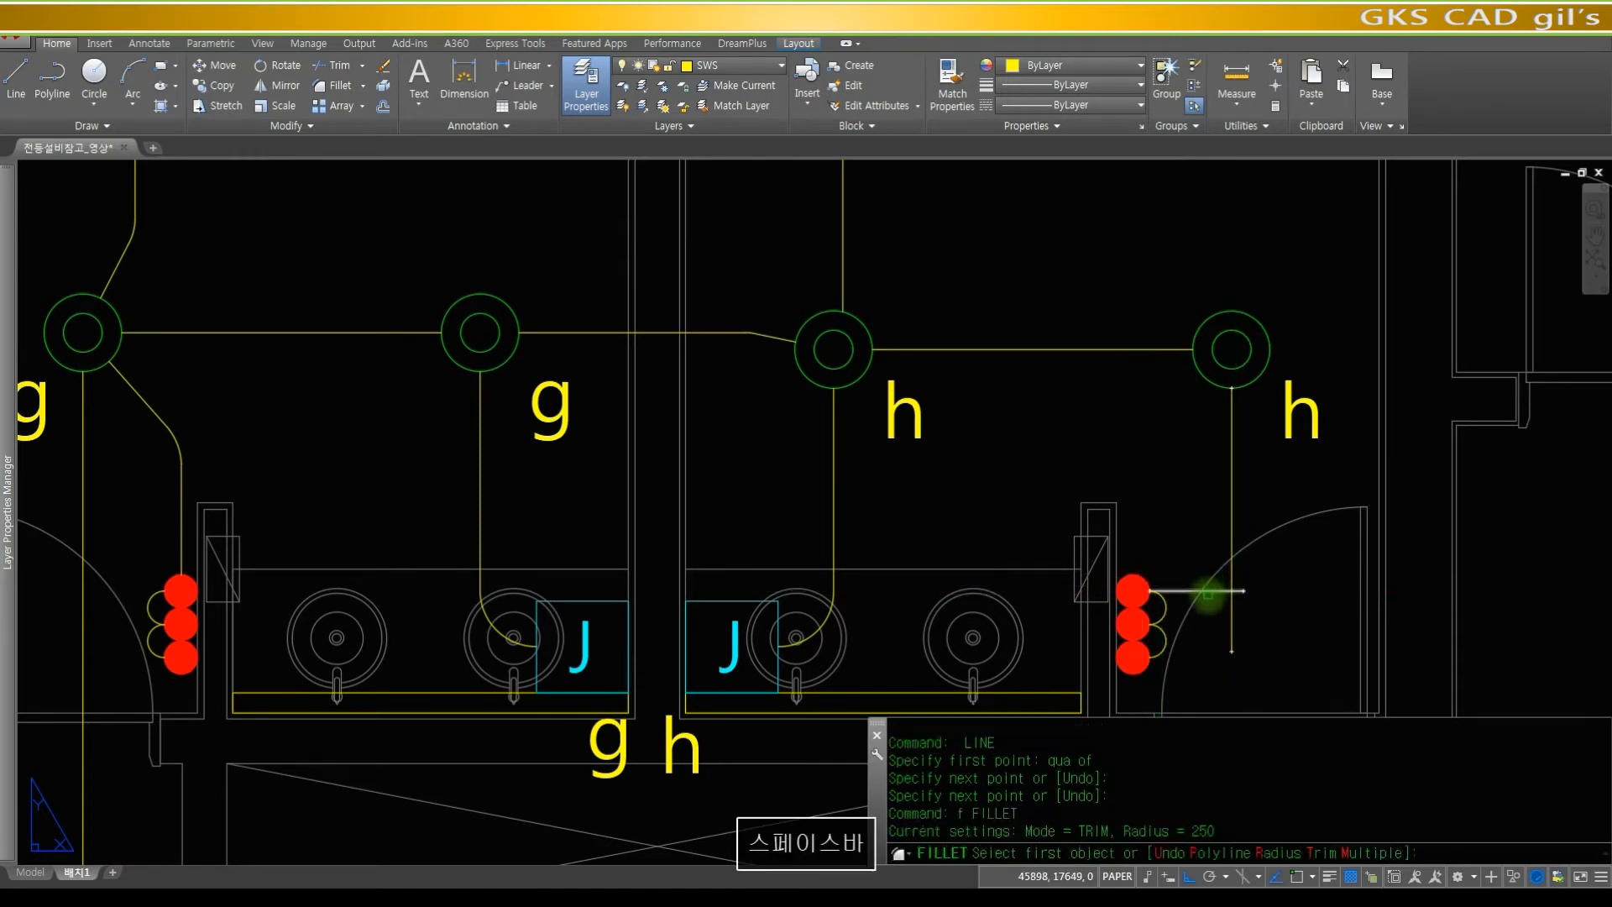
- Fillet the corner between the horizontal line from the women's-side red switch group and the vertical line below the far h light, radius 250
left_click(1210, 592)
left_click(1230, 535)
- Copy the g label from the left restroom light to a spot beneath each of the two red switch groups, with ortho off
type("z")
key("space")
key("space")
mouse_move(864, 316)
left_mouse_down()
mouse_move(831, 414)
mouse_move(872, 458)
mouse_move(874, 587)
left_mouse_up()
key("space")
type("z")
key("space")
left_click(983, 628)
left_click(606, 286)
type("copy")
key("space")
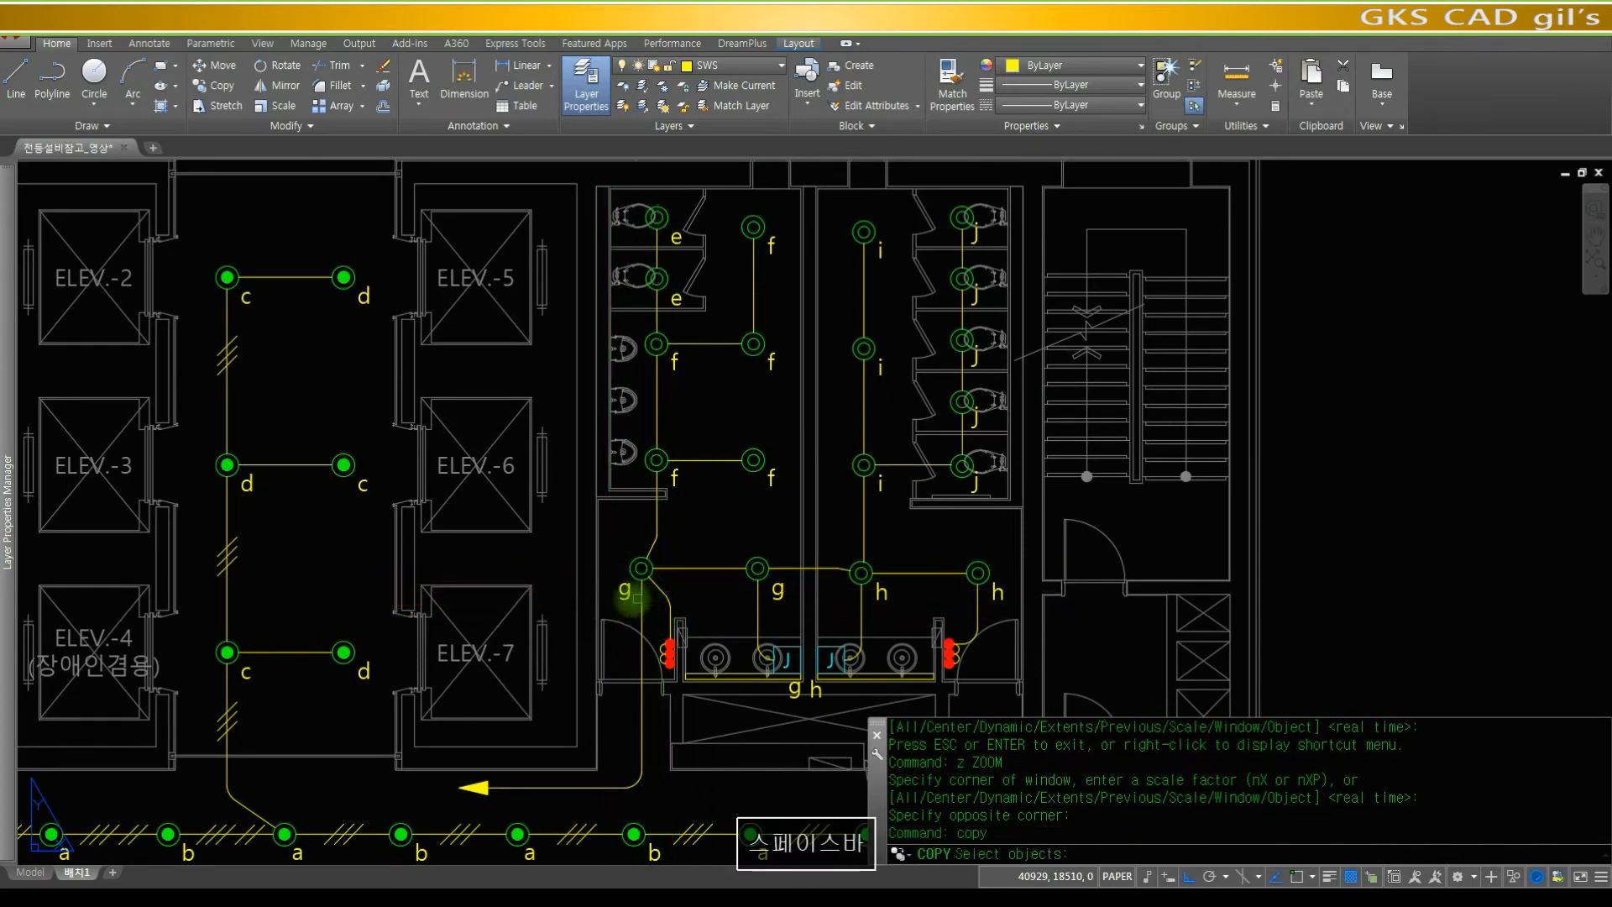
left_click(623, 594)
key("space")
left_click(624, 598)
key("F8")
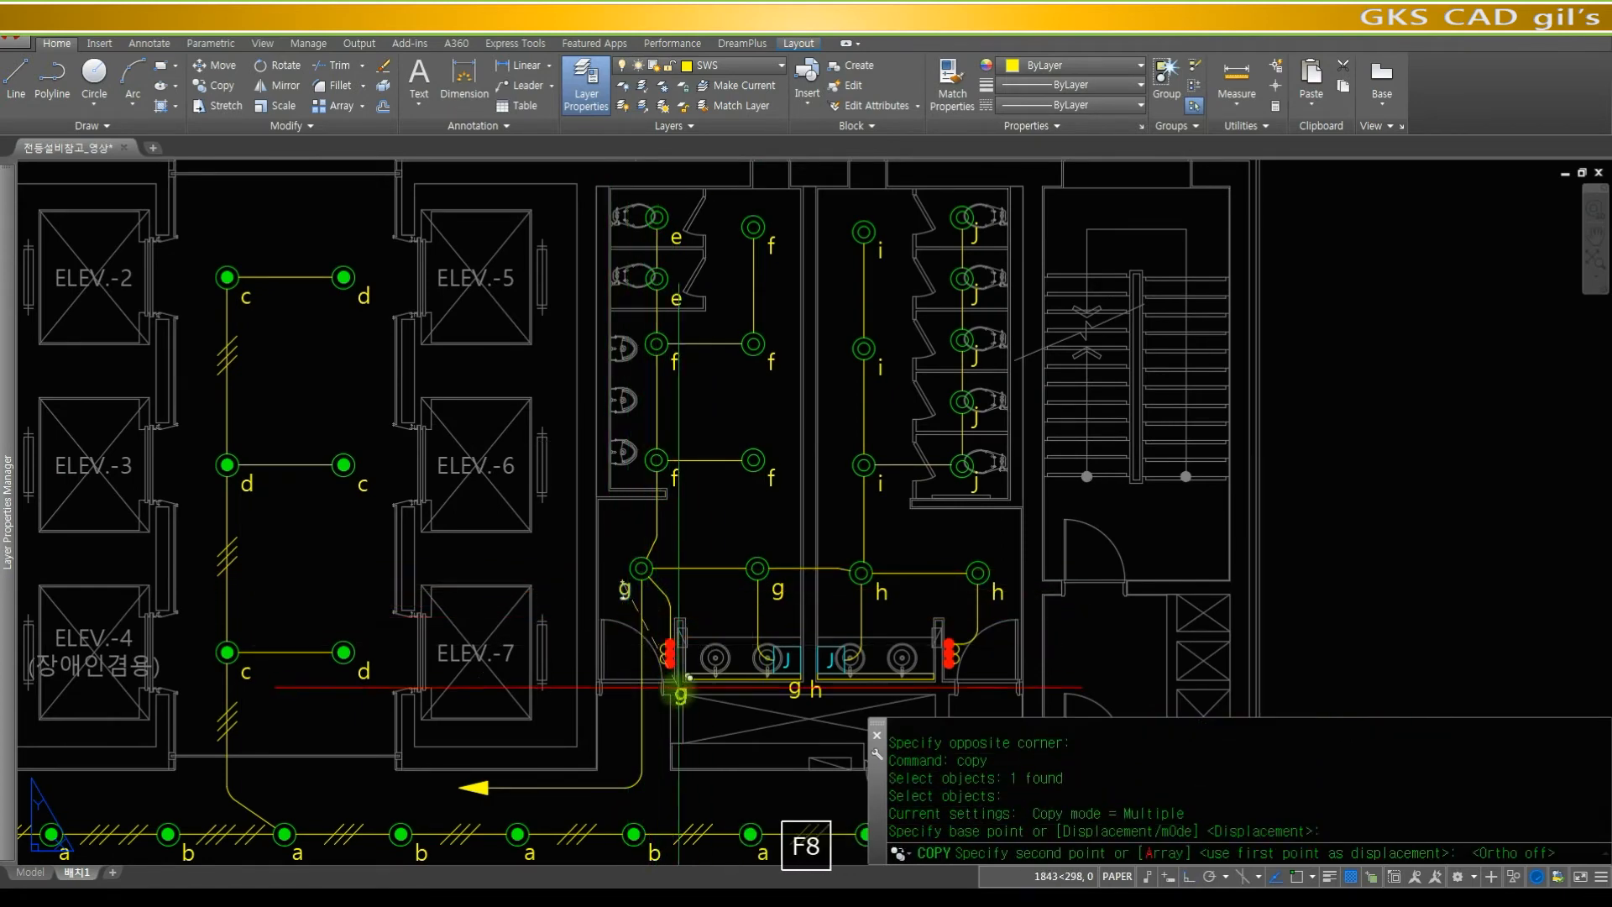
left_click(669, 681)
left_click(951, 668)
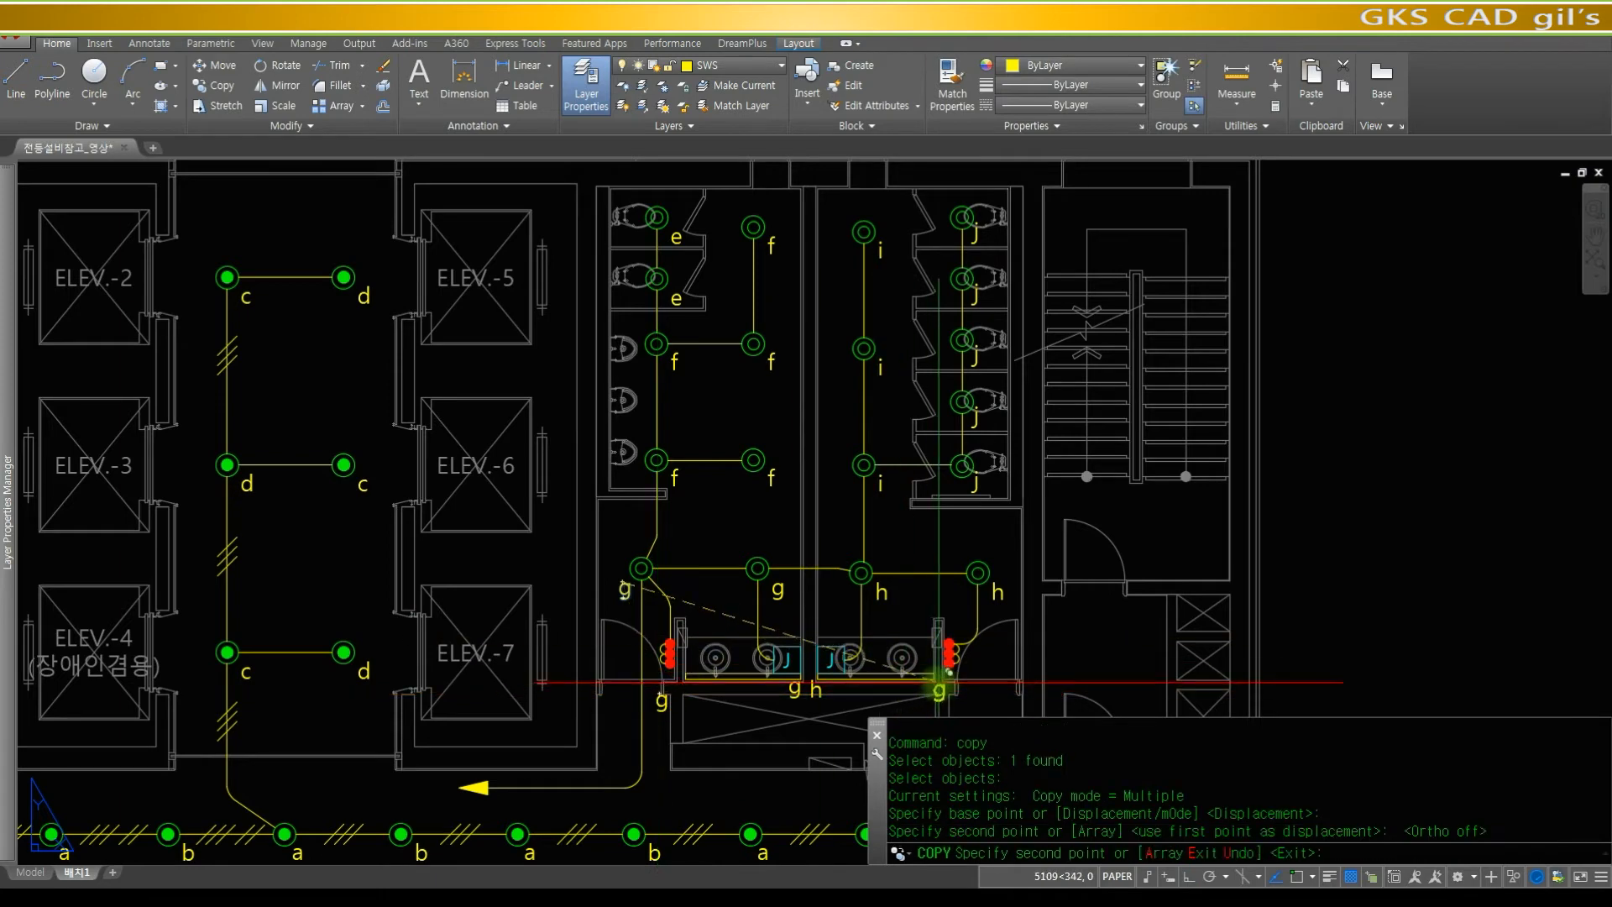
key("space")
- Change the copied labels under the switch groups to (e~g) for the left group and (h~j) for the right group
type("z")
key("space")
left_click(815, 733)
left_click(556, 213)
type("z")
key("Escape")
type("p")
key("space")
left_click_drag(867, 482, 527, 645)
key("space")
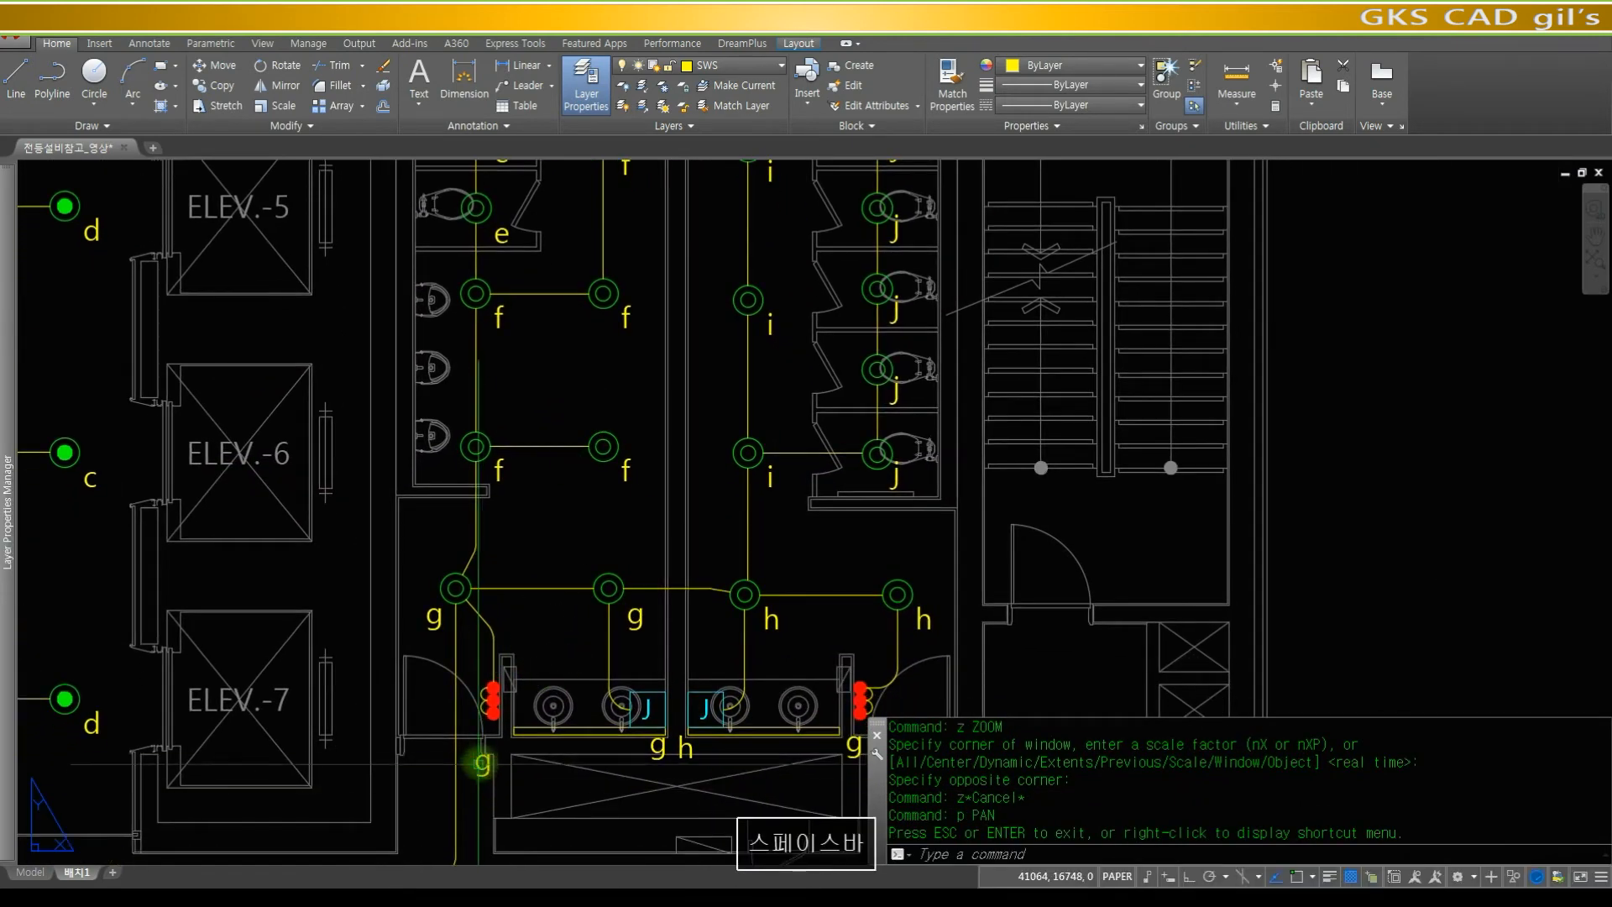
type("ddedit")
key("space")
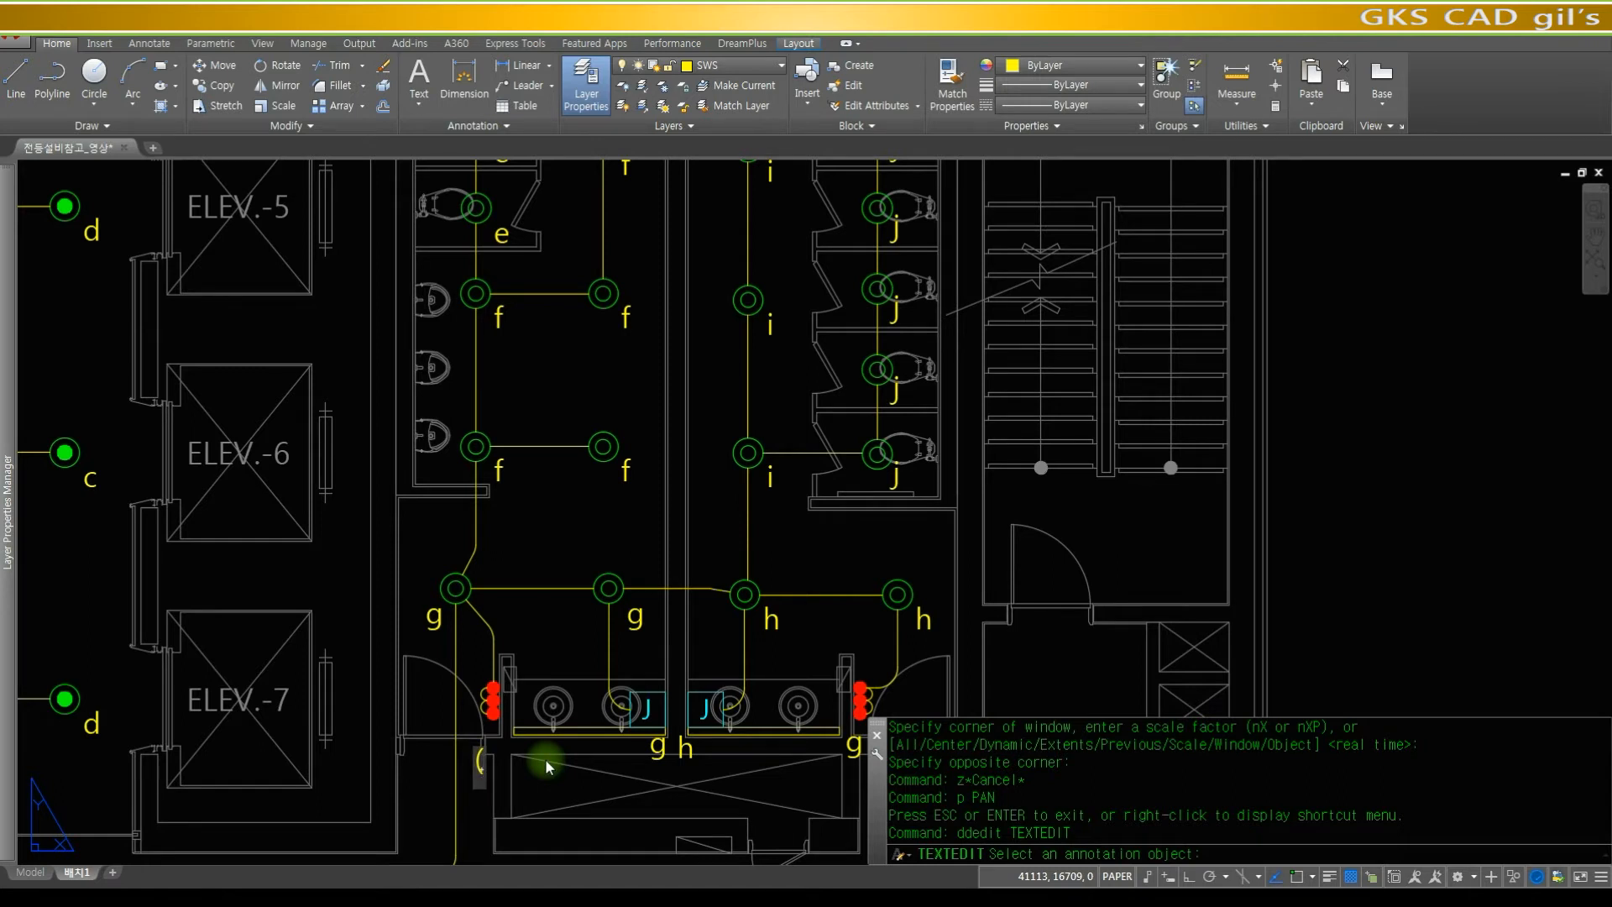
type("e~g")
key("space")
key("space")
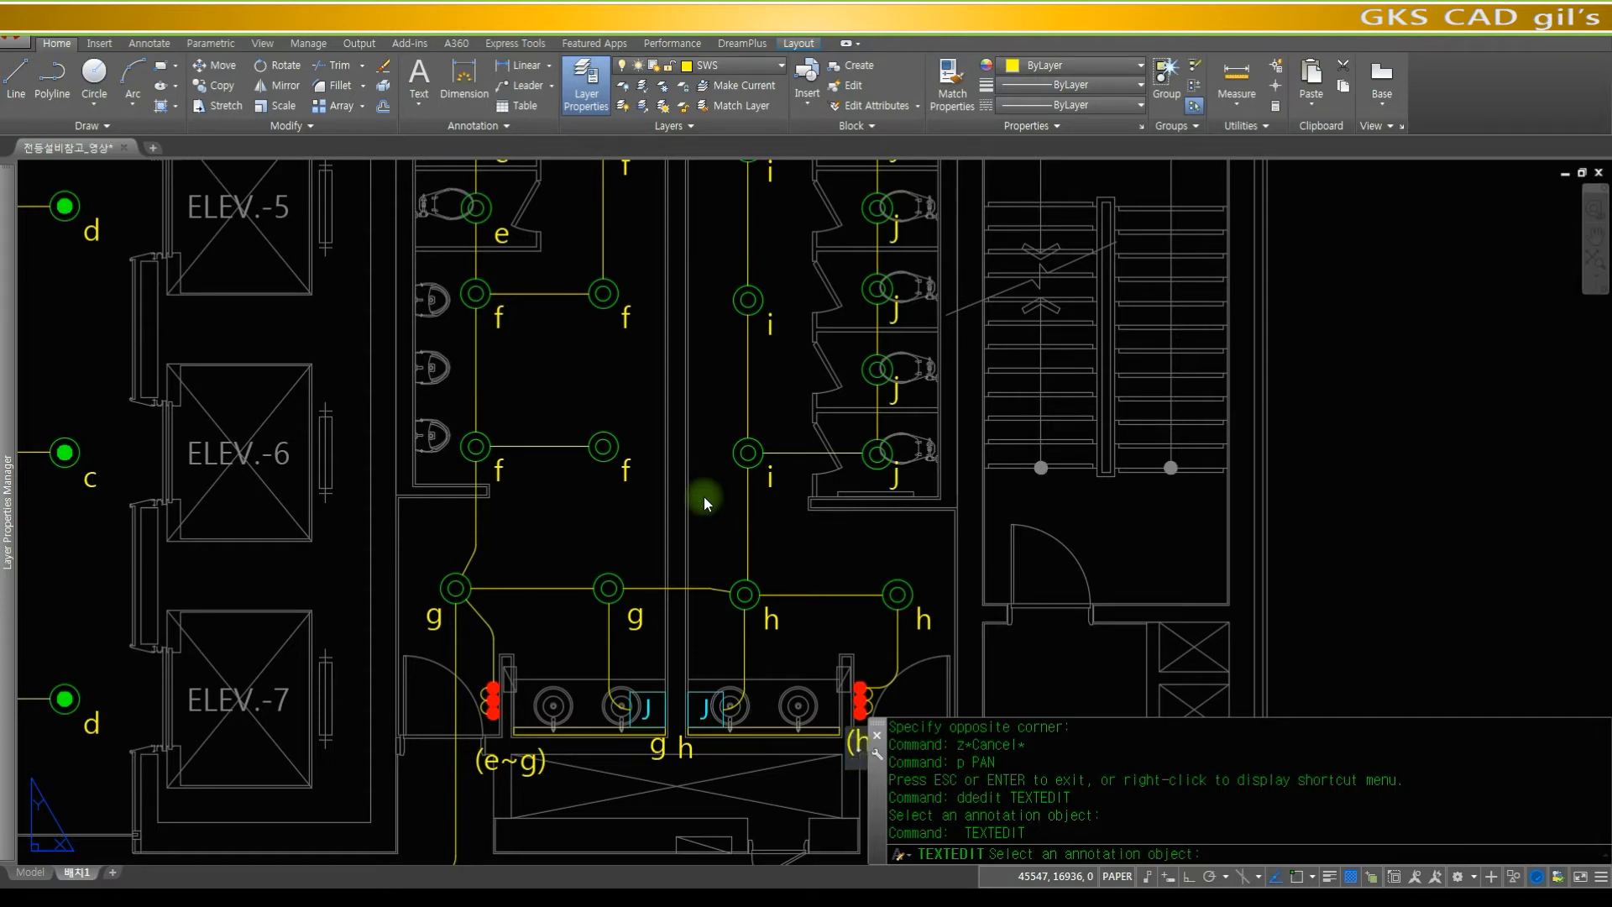
key("Return")
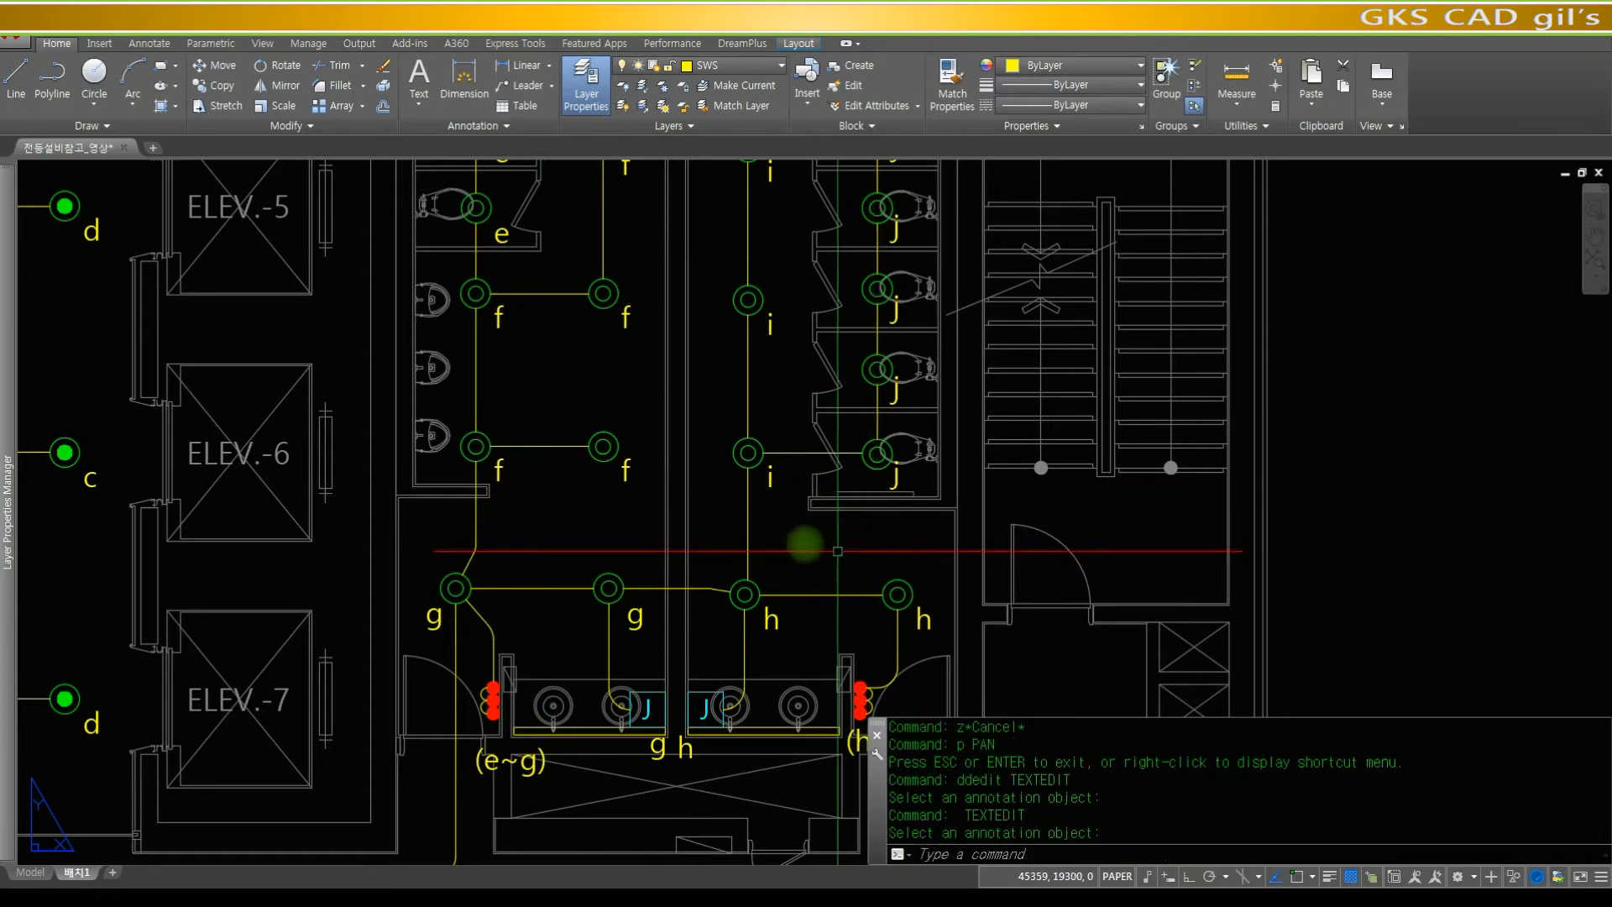
- Move the (e~g) label up so it sits directly beside the left red switch group
scroll(837, 551, "up", 2)
scroll(594, 360, "down", 4)
scroll(432, 566, "up", 2)
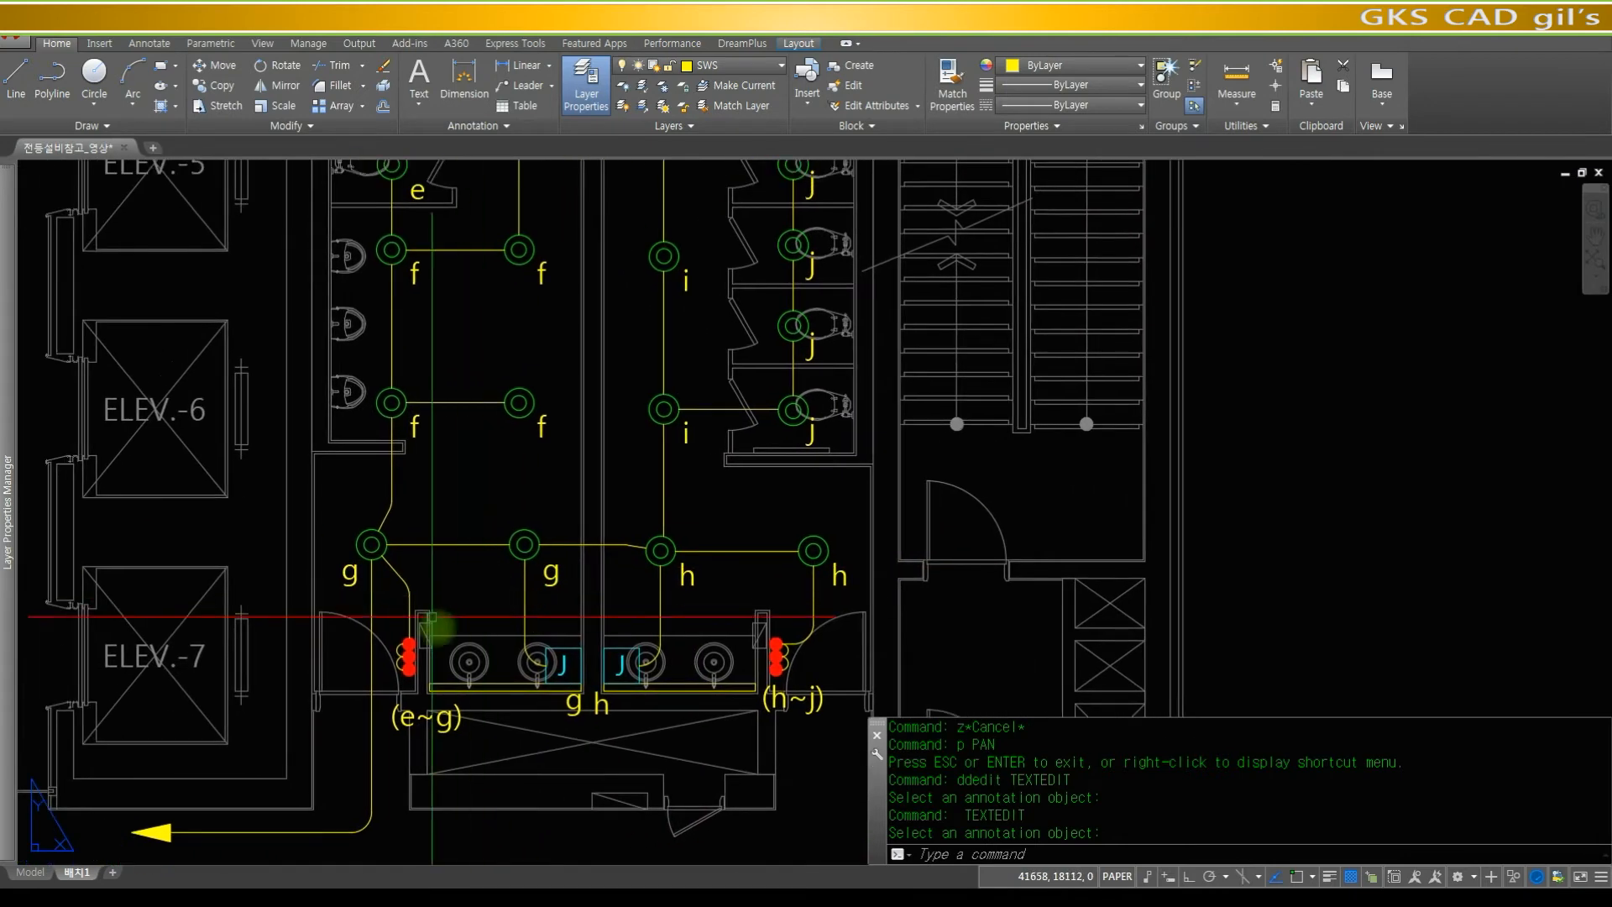
type("m")
key("space")
left_click(449, 719)
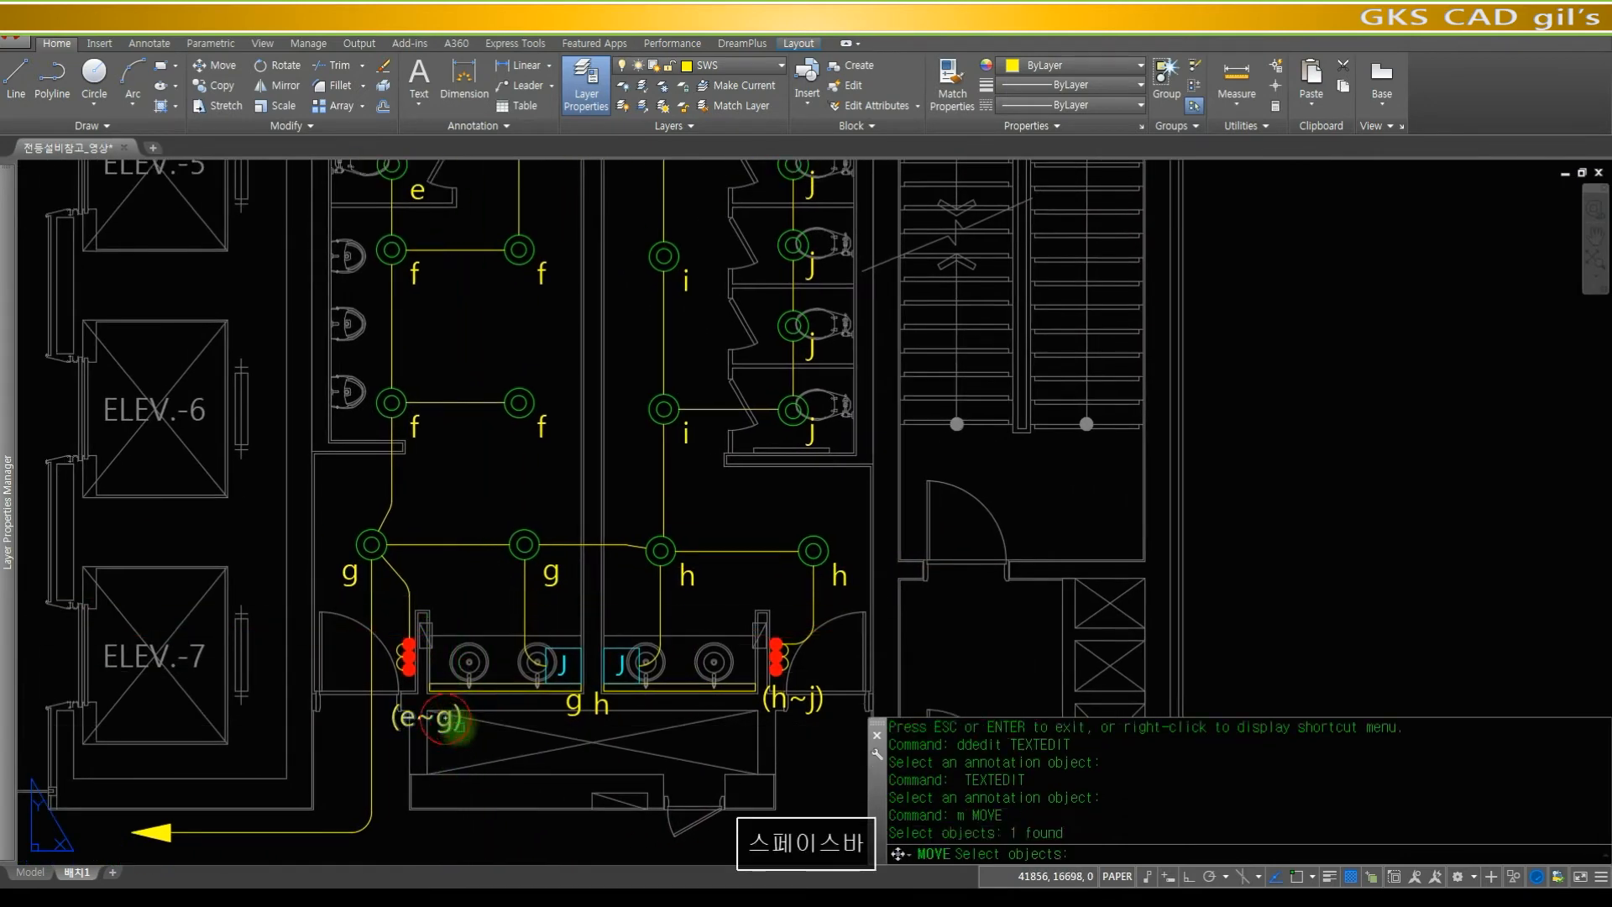
key("space")
left_click(449, 720)
left_click(488, 658)
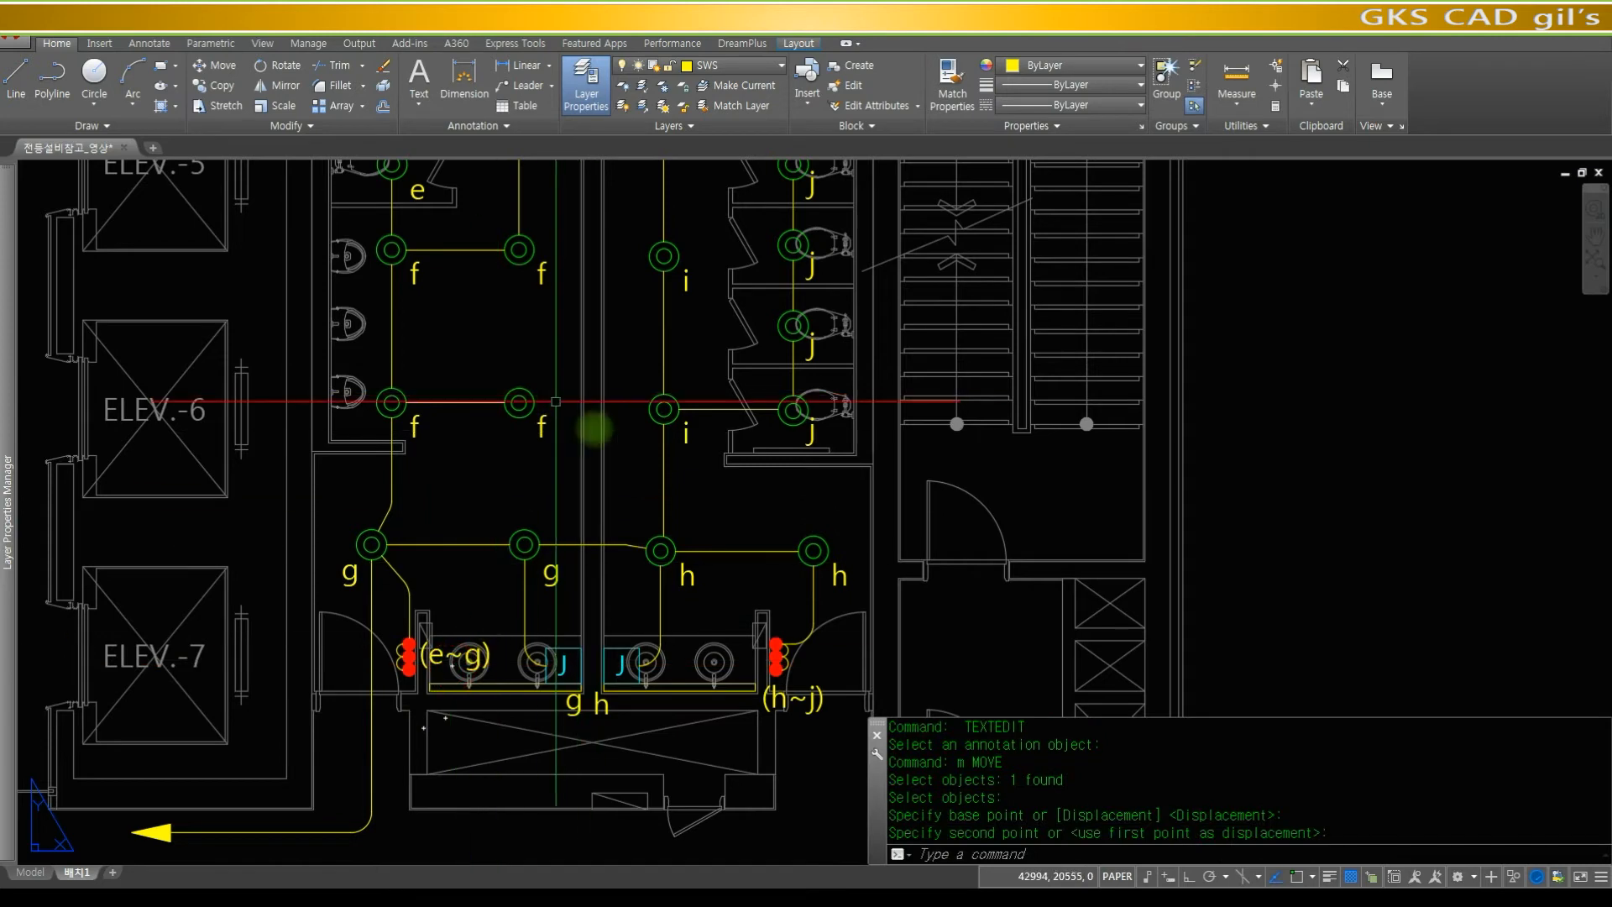
- Insert the K03 wire-count mark on the vertical line between the lowest i light and the h light, keeping the default rotation
type("z")
key("space")
key("space")
left_click_drag(653, 320, 678, 428)
key("space")
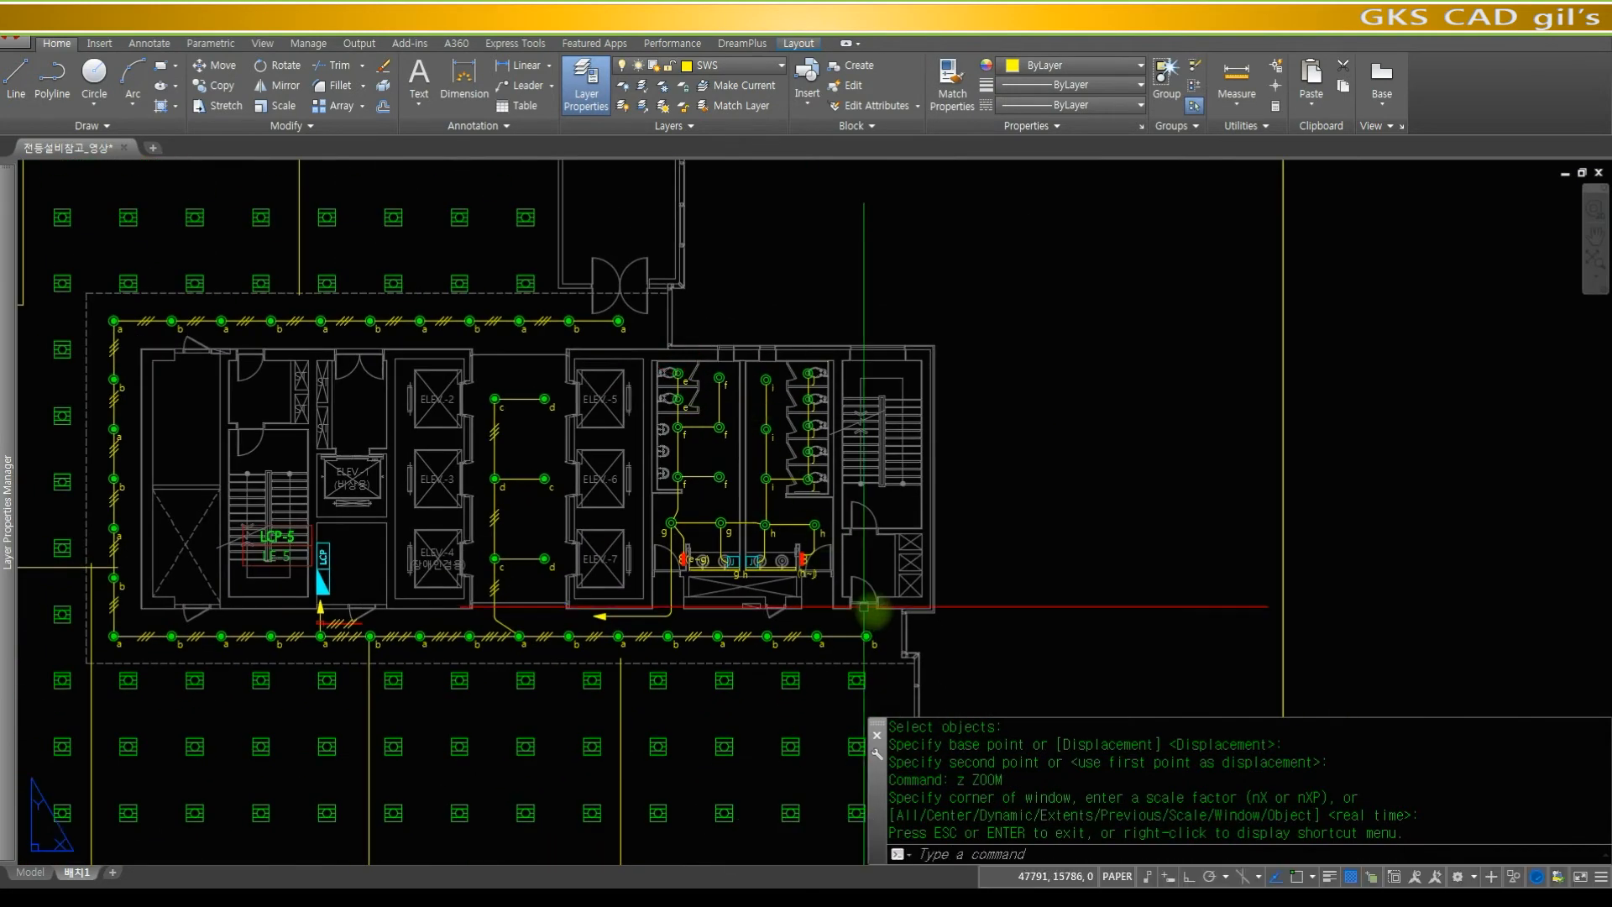
type("z")
key("space")
left_click(889, 583)
left_click(659, 349)
left_click(882, 586)
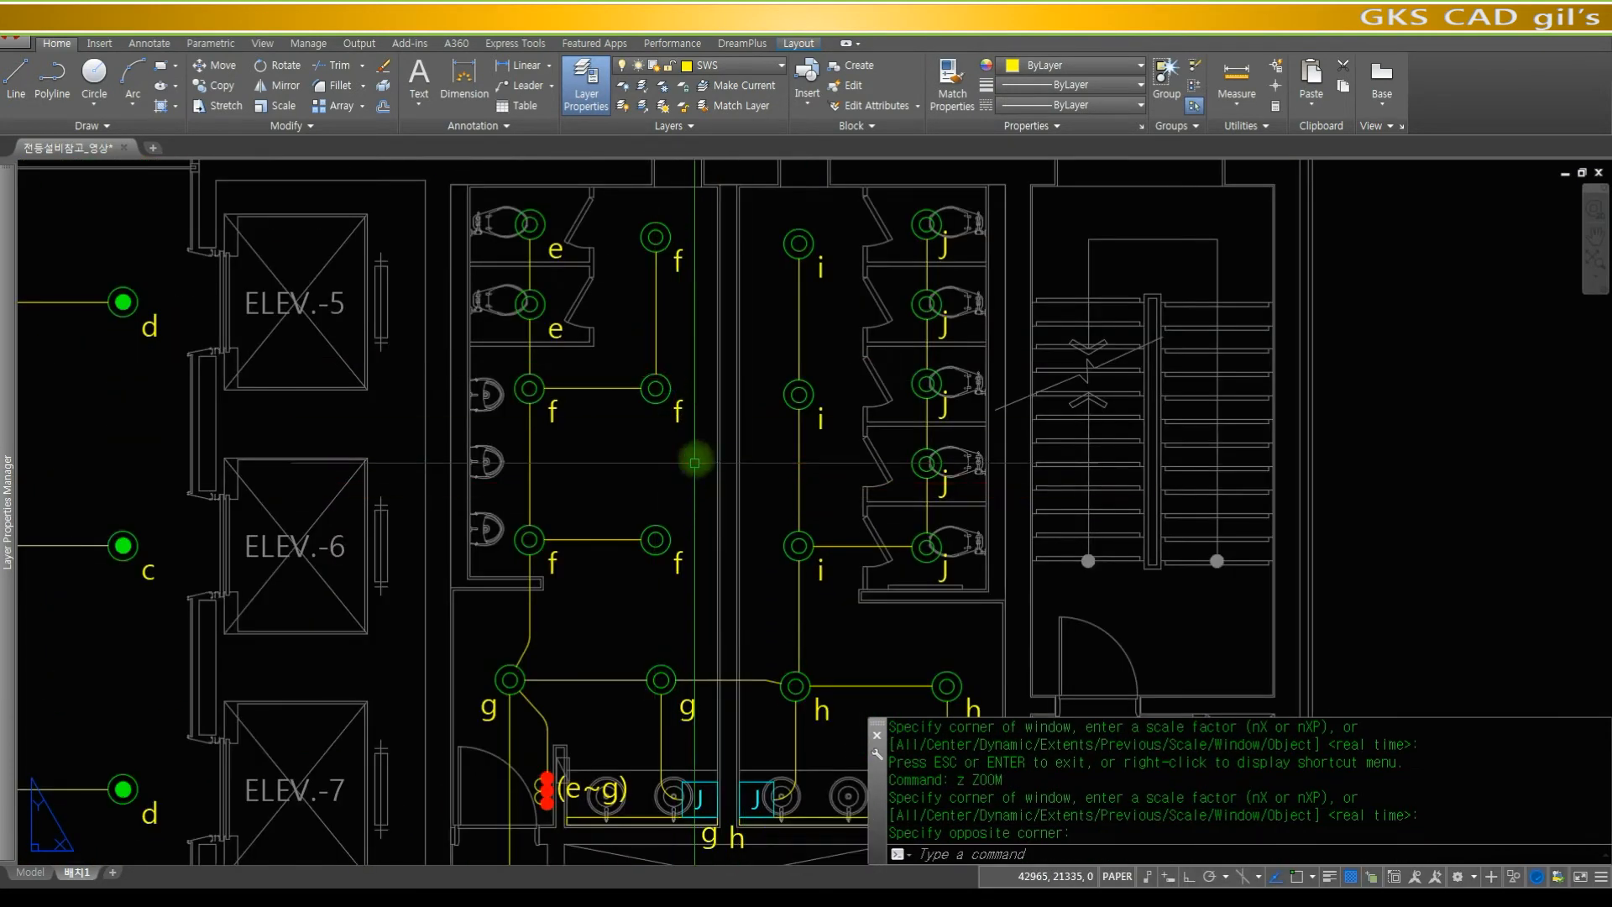
key("Escape")
key("Escape")
type("p")
key("space")
left_click_drag(731, 461, 613, 470)
key("Escape")
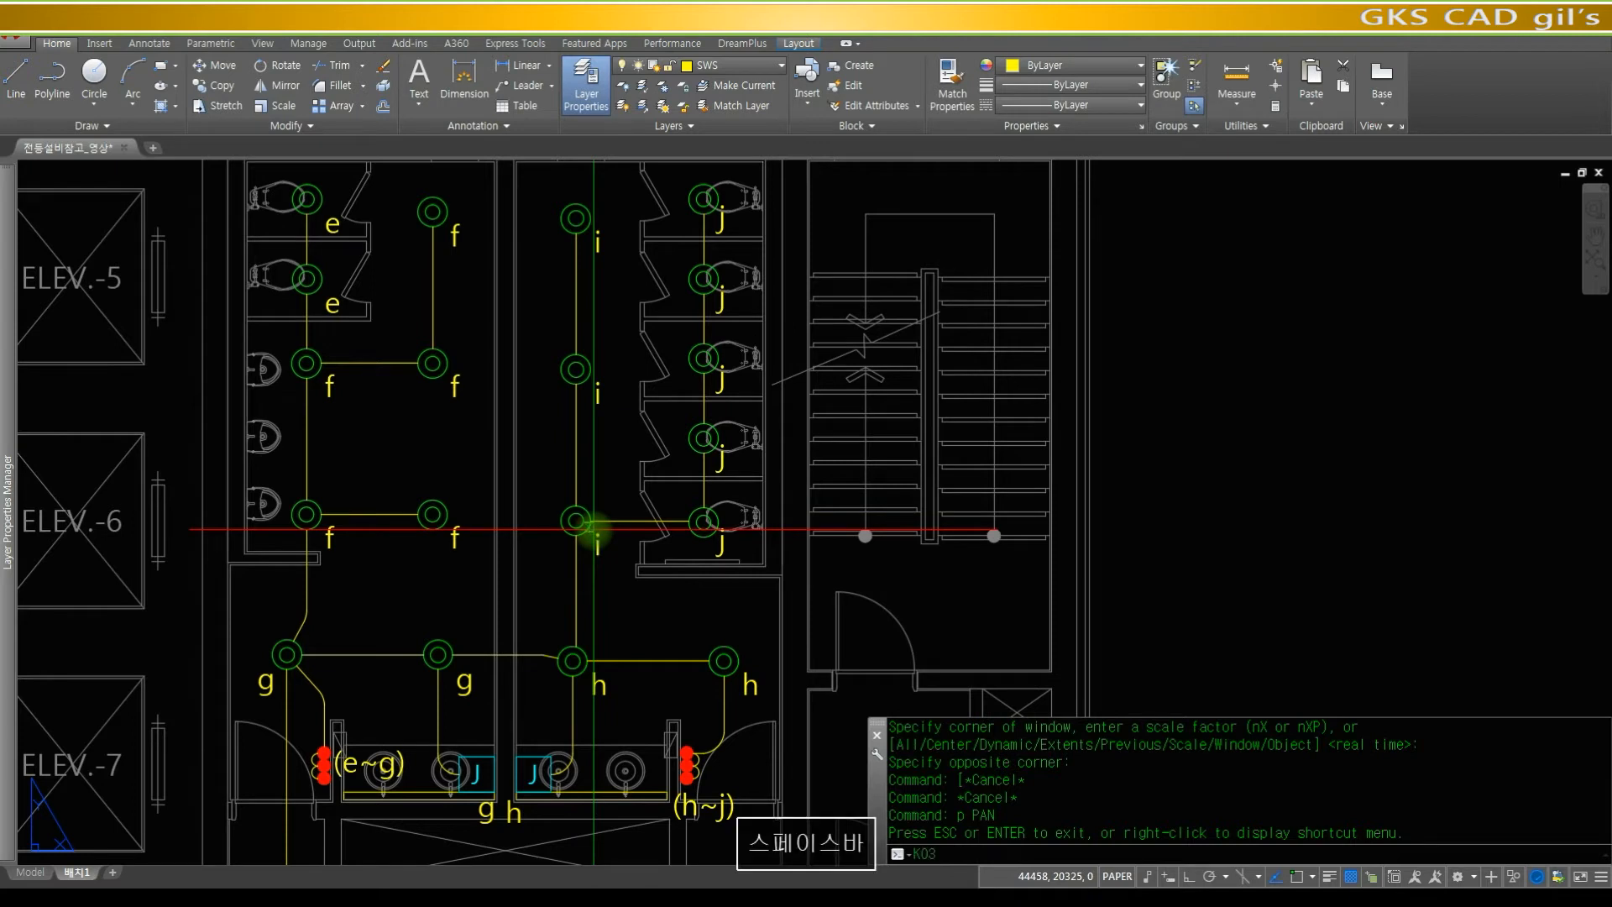
key("space")
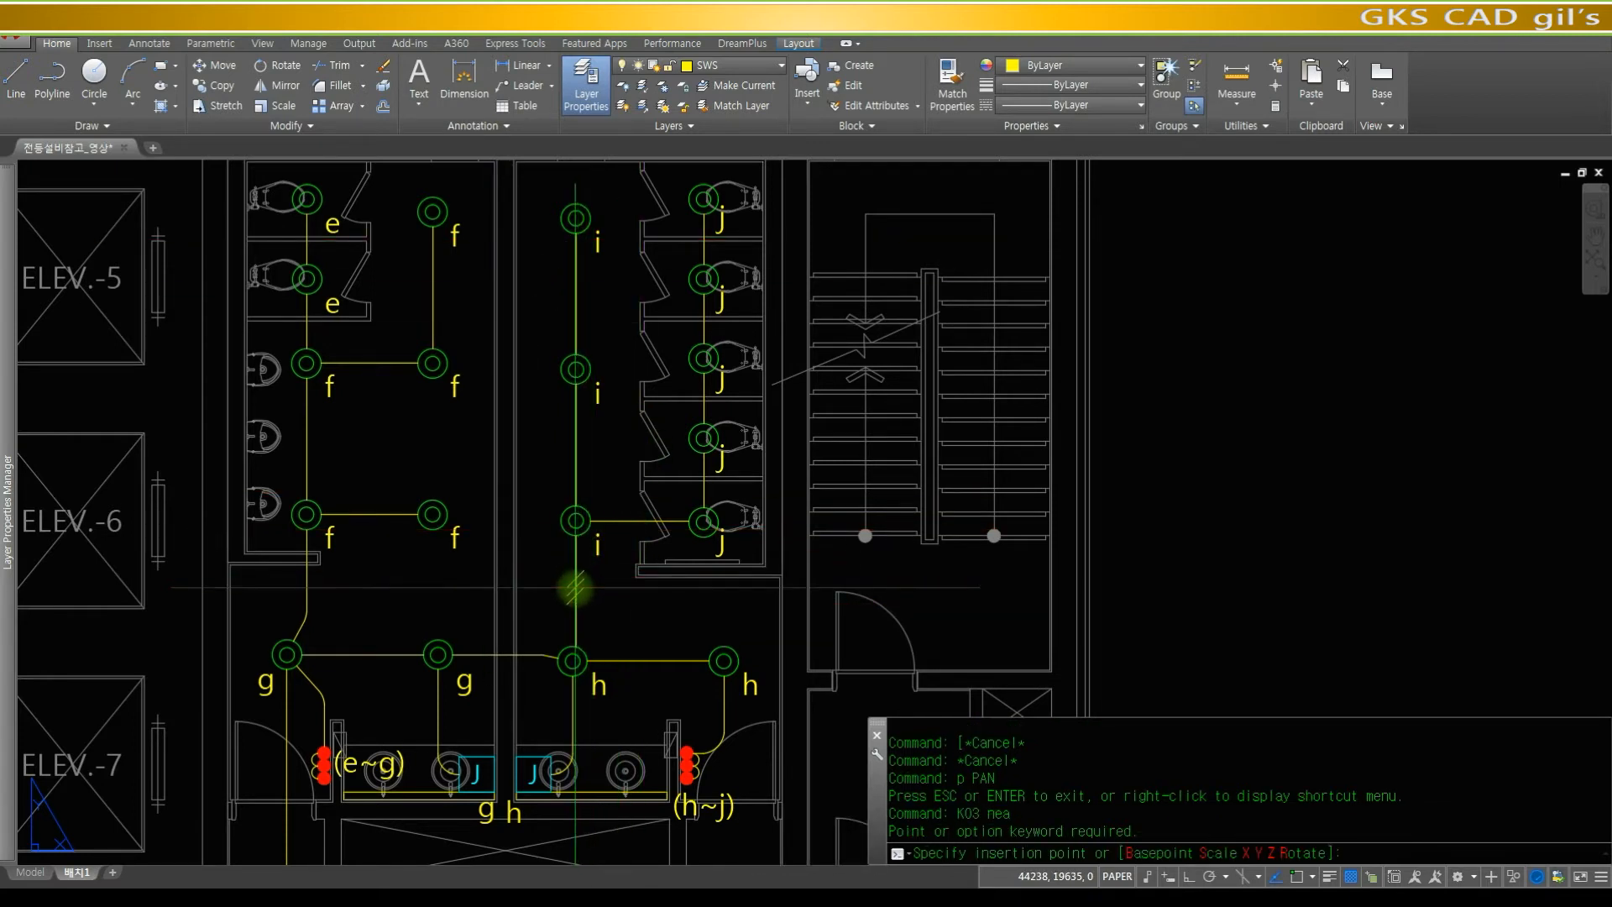
key("Escape")
key("space")
left_click(575, 588)
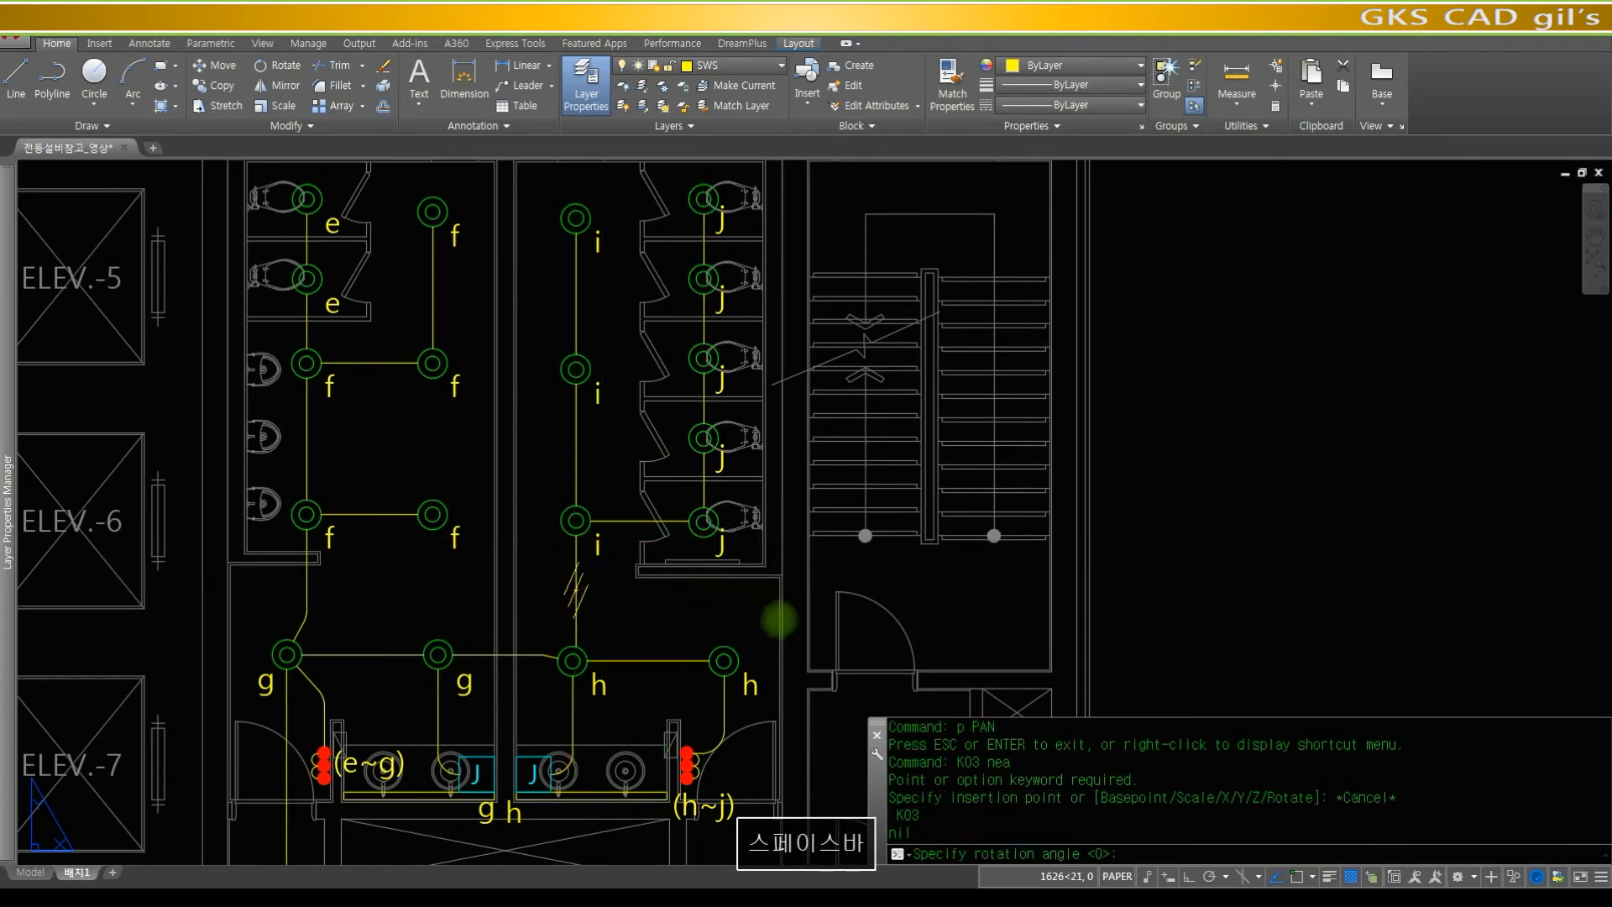
key("space")
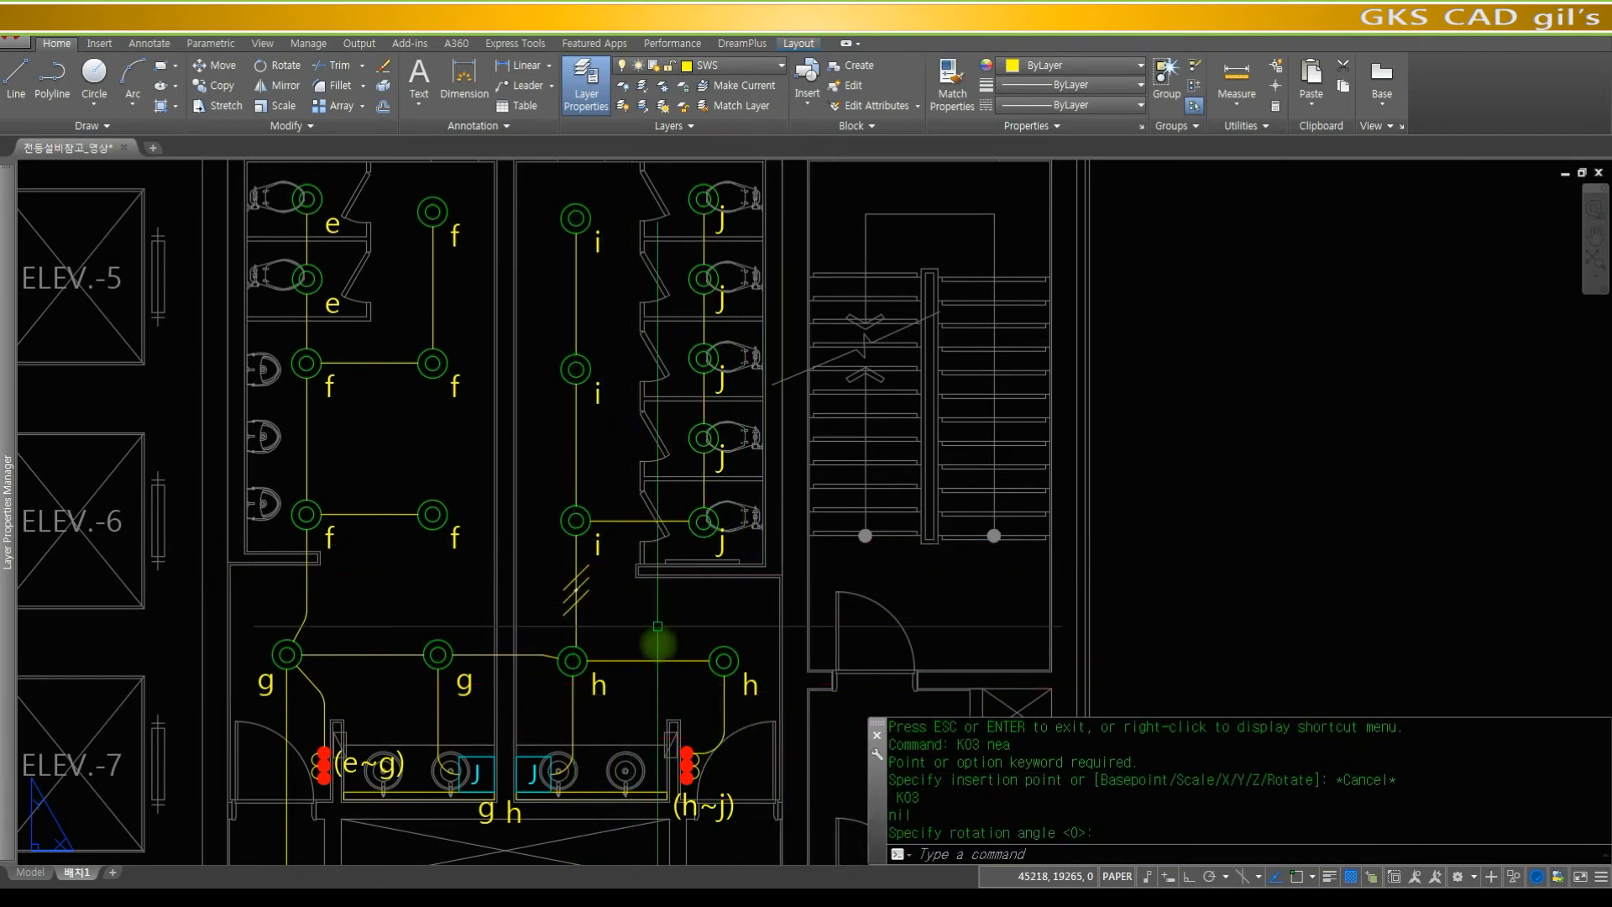
- Insert the K04 wire-count mark on the line from the far h light down to the (h~j) switches, keeping the default rotation
type("p")
key("space")
left_click_drag(704, 651, 738, 522)
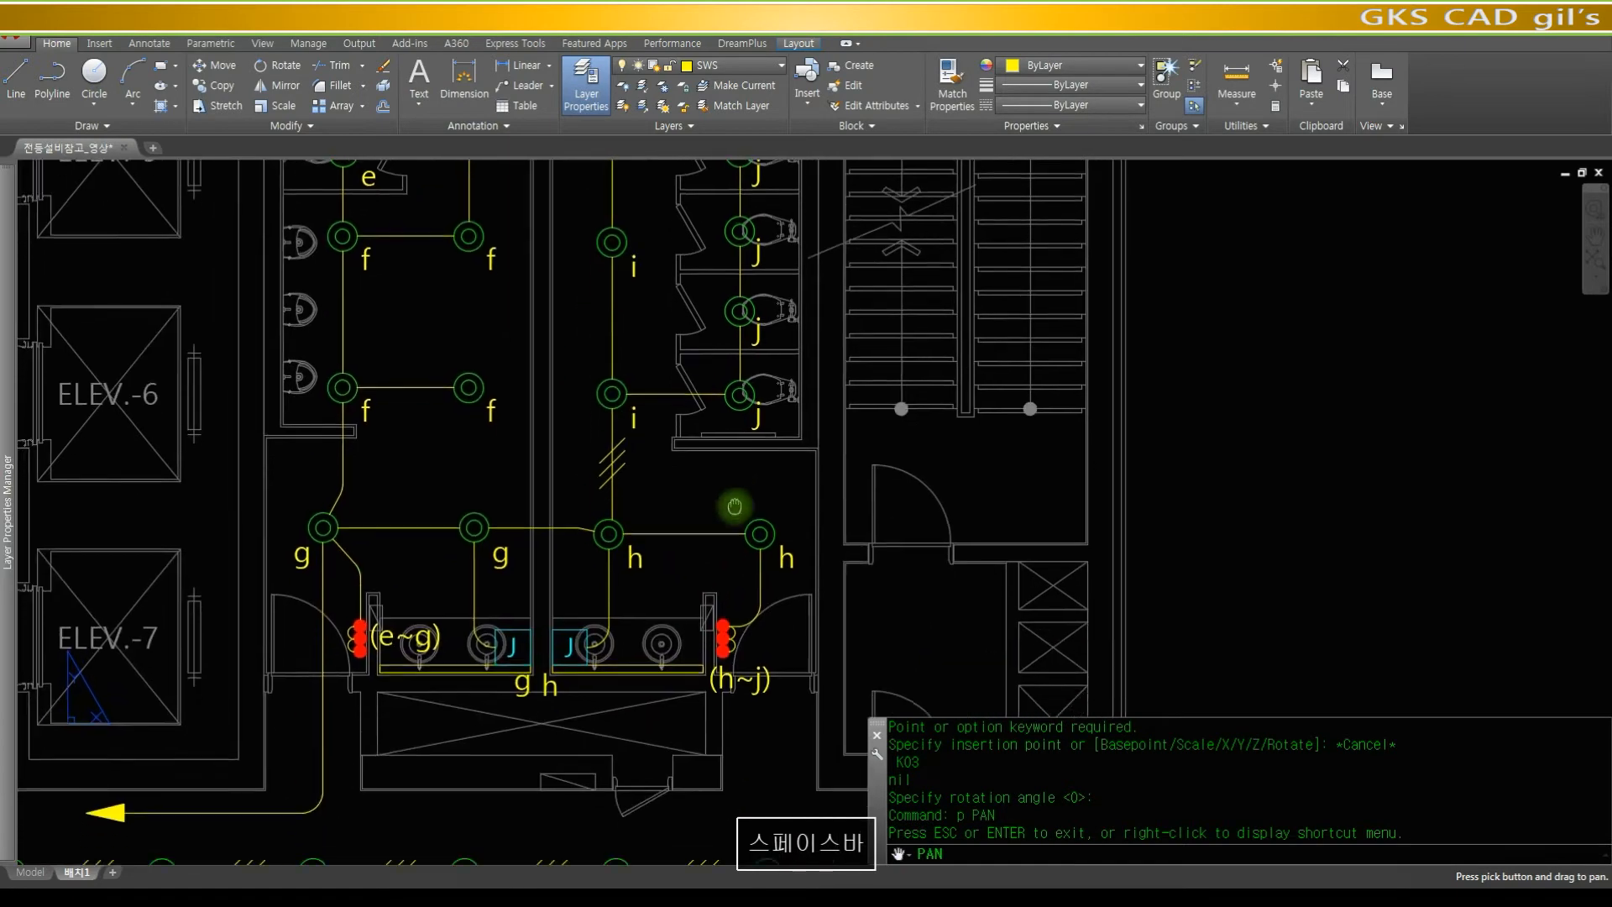
key("space")
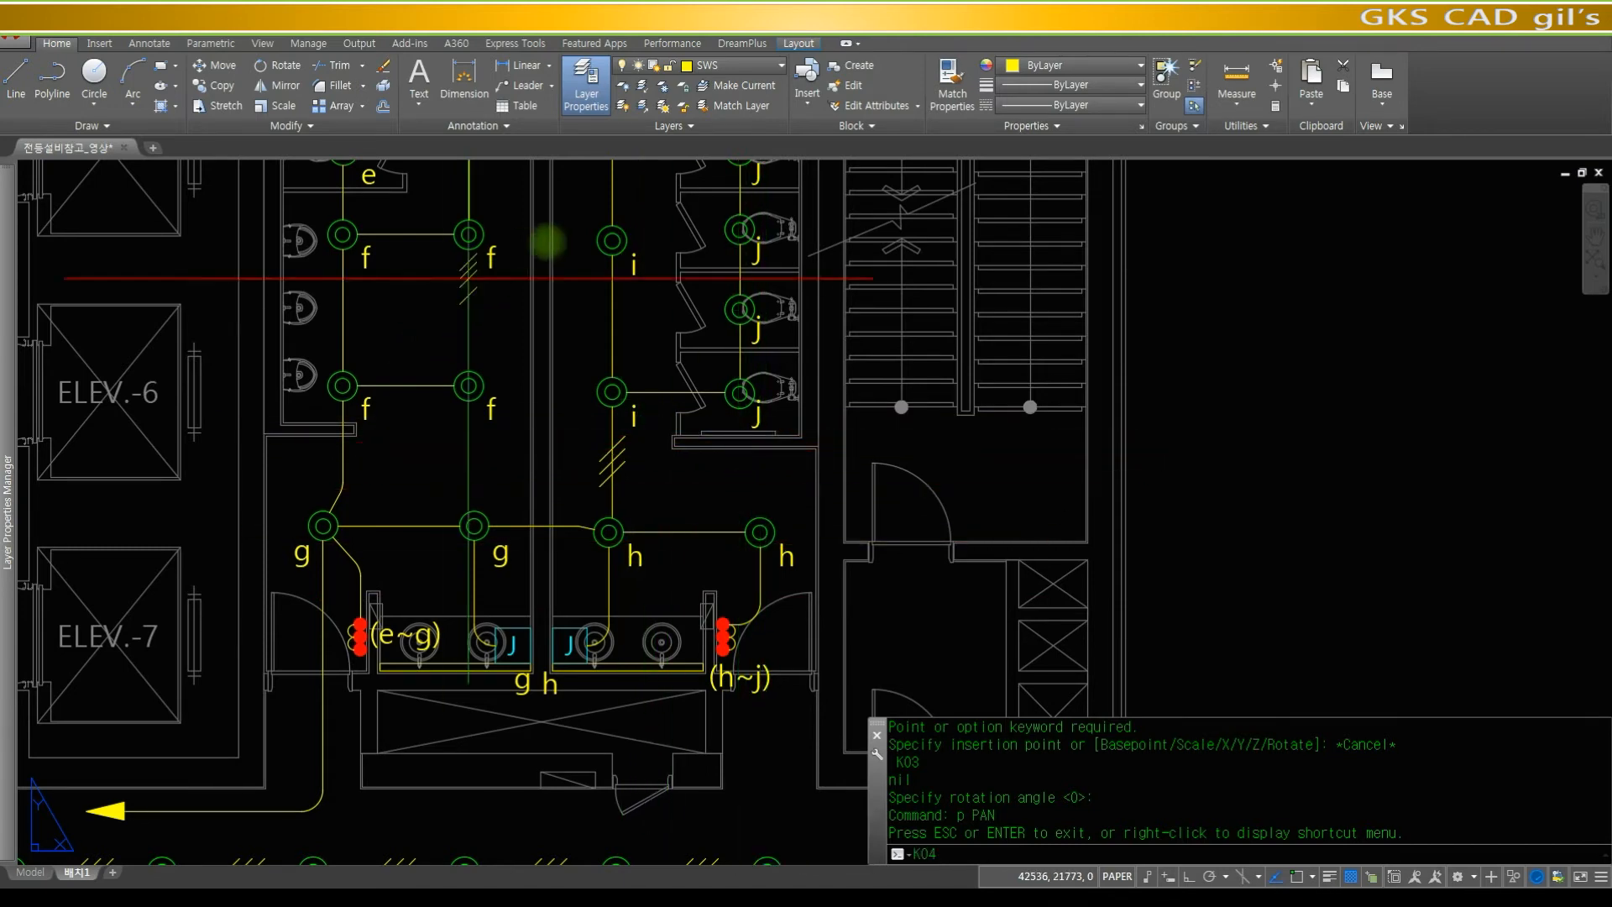
key("space")
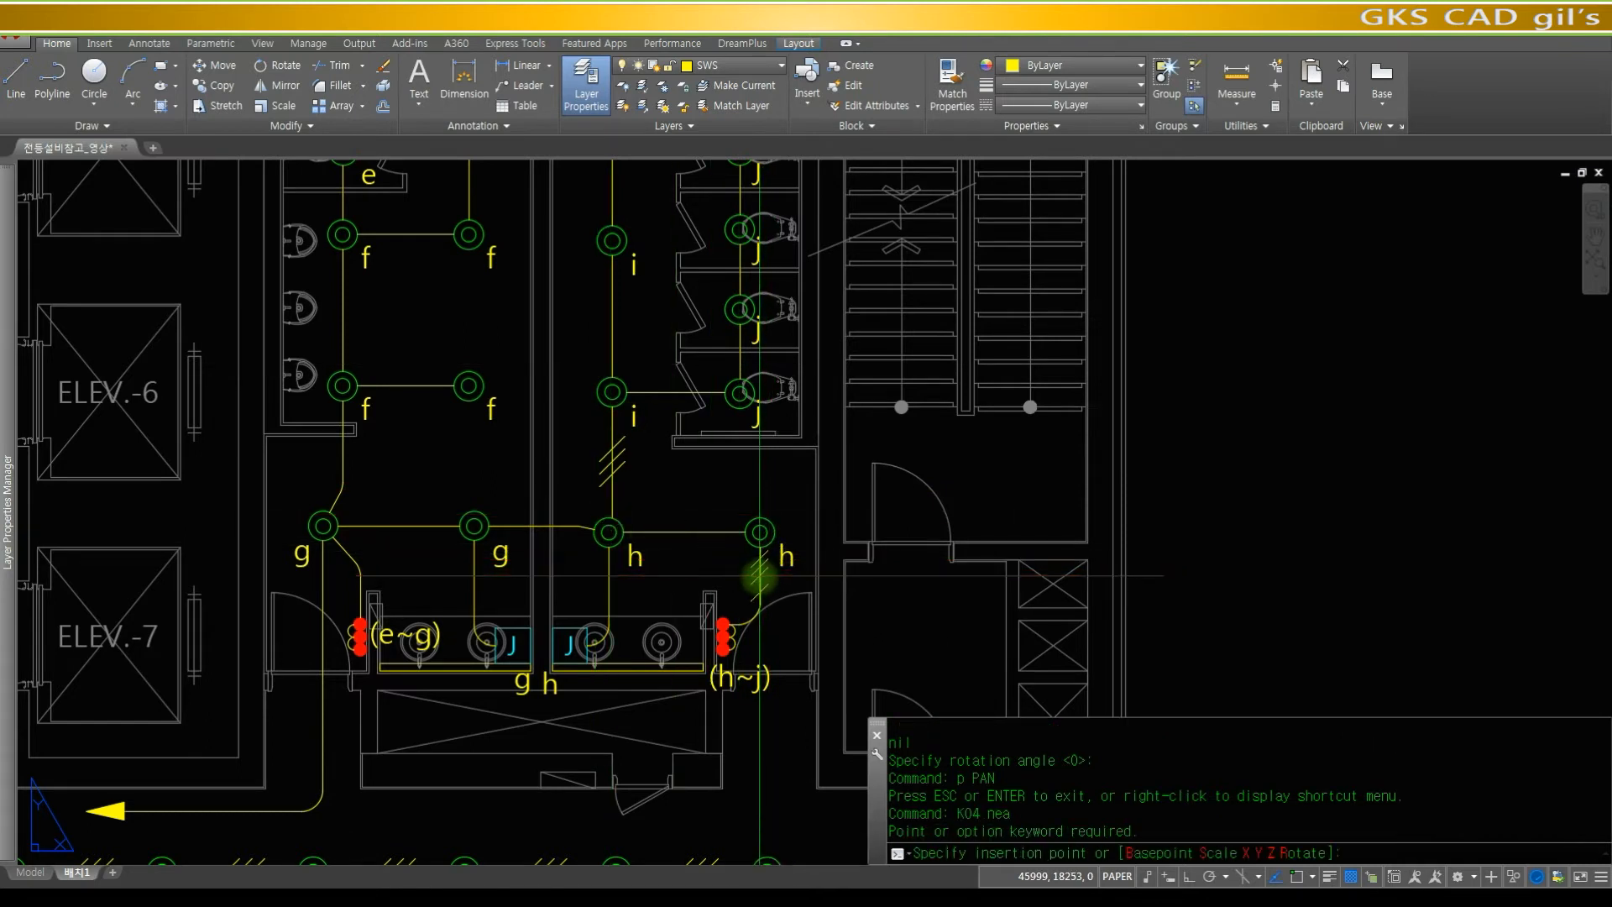
key("Escape")
key("space")
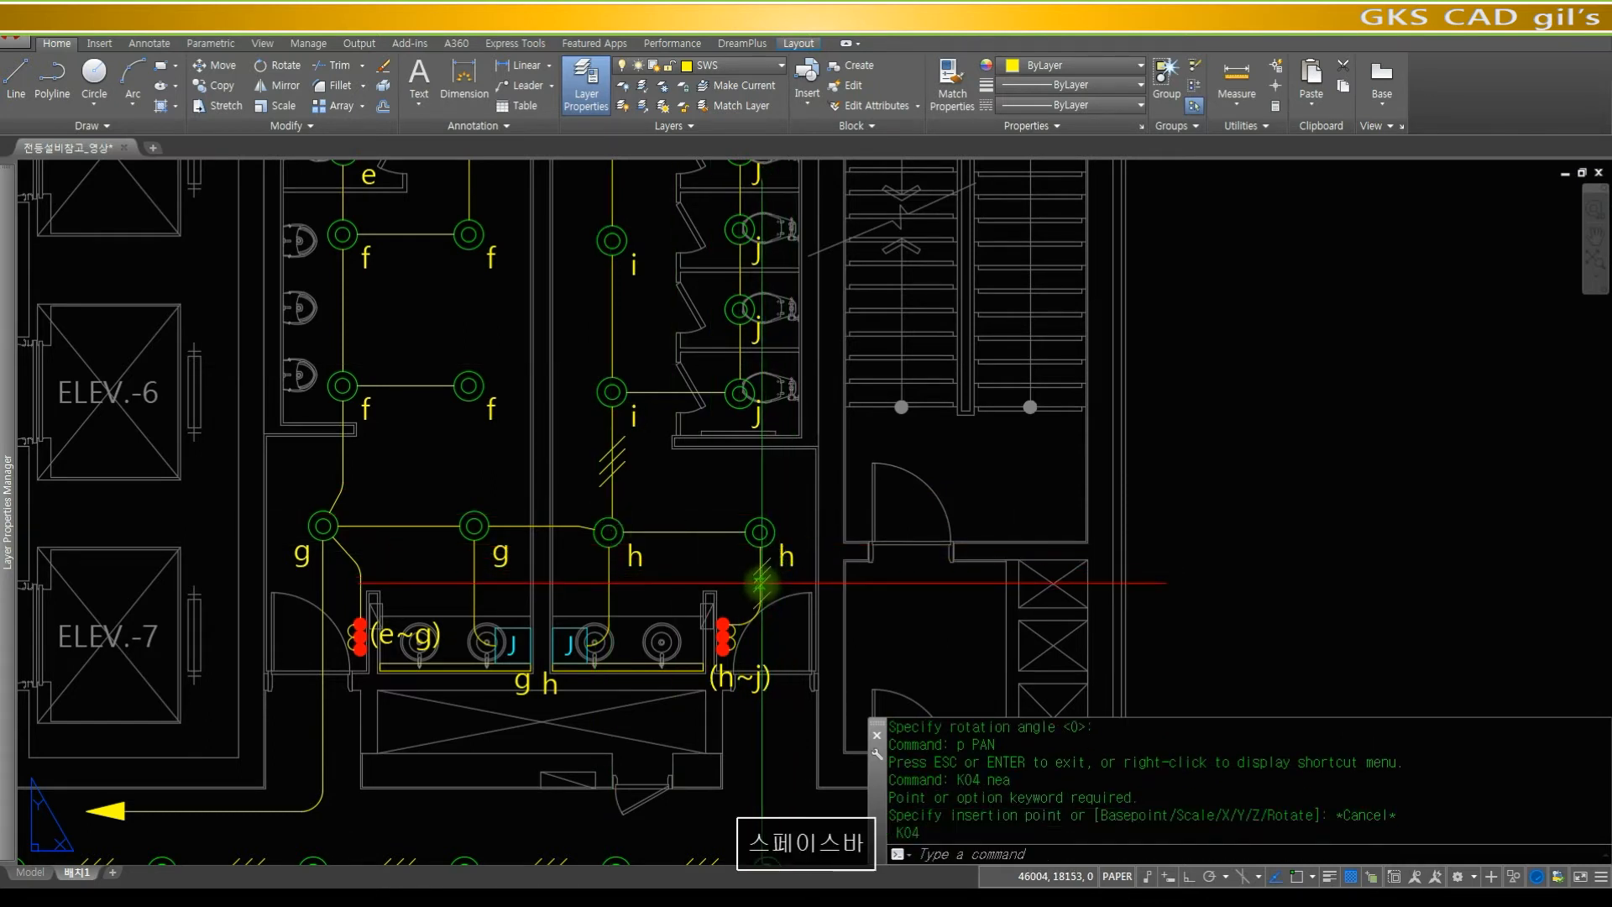
left_click(760, 579)
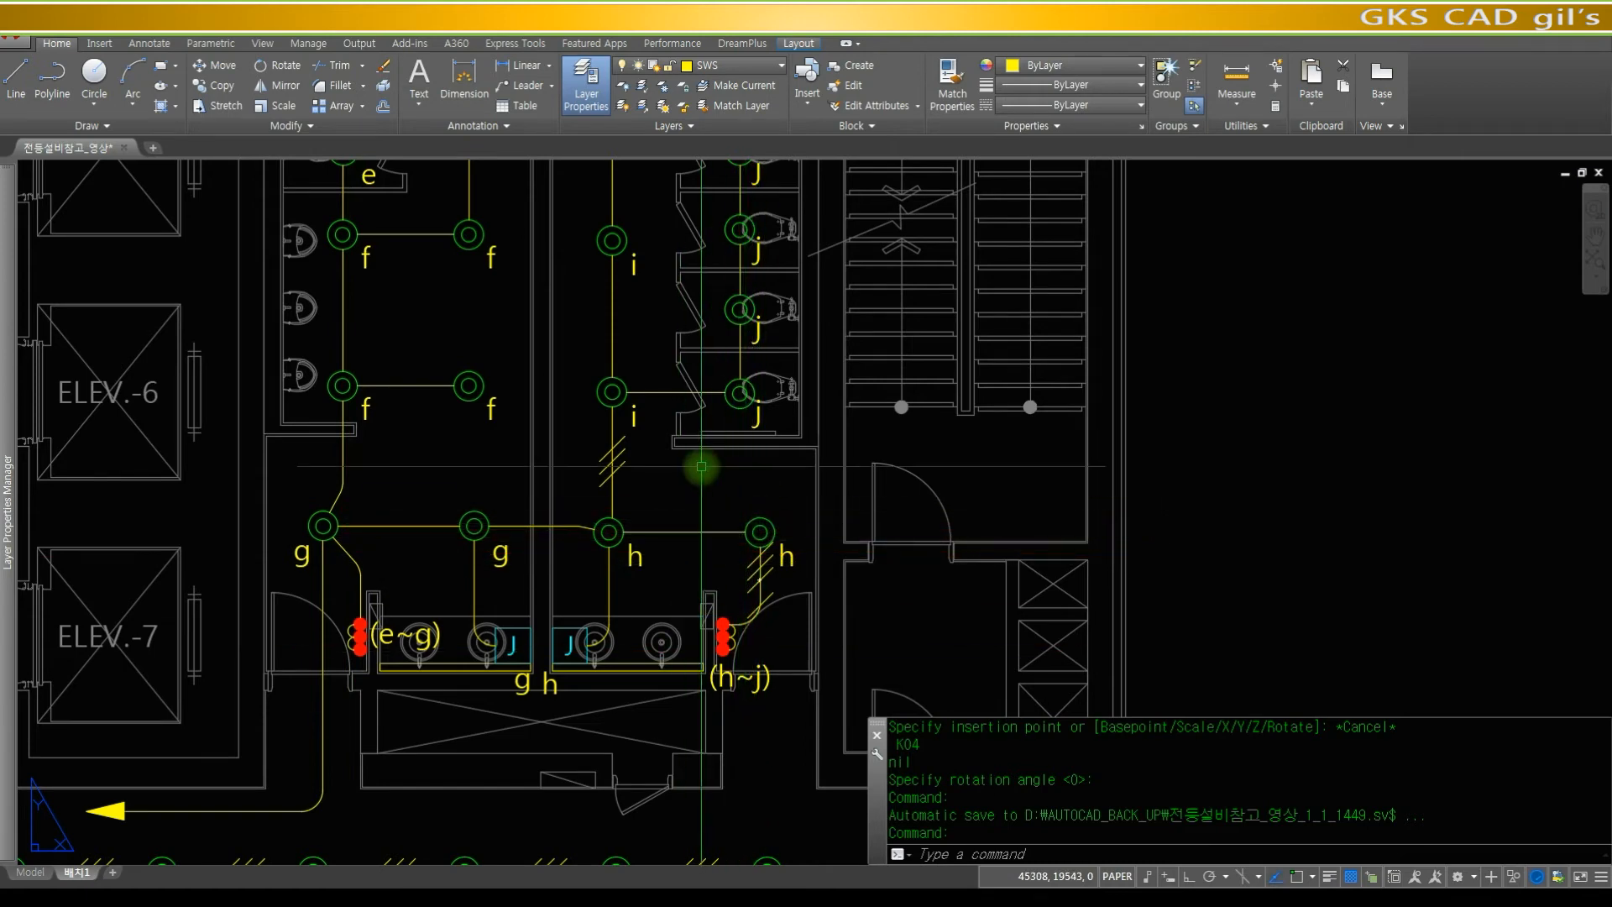
key("Escape")
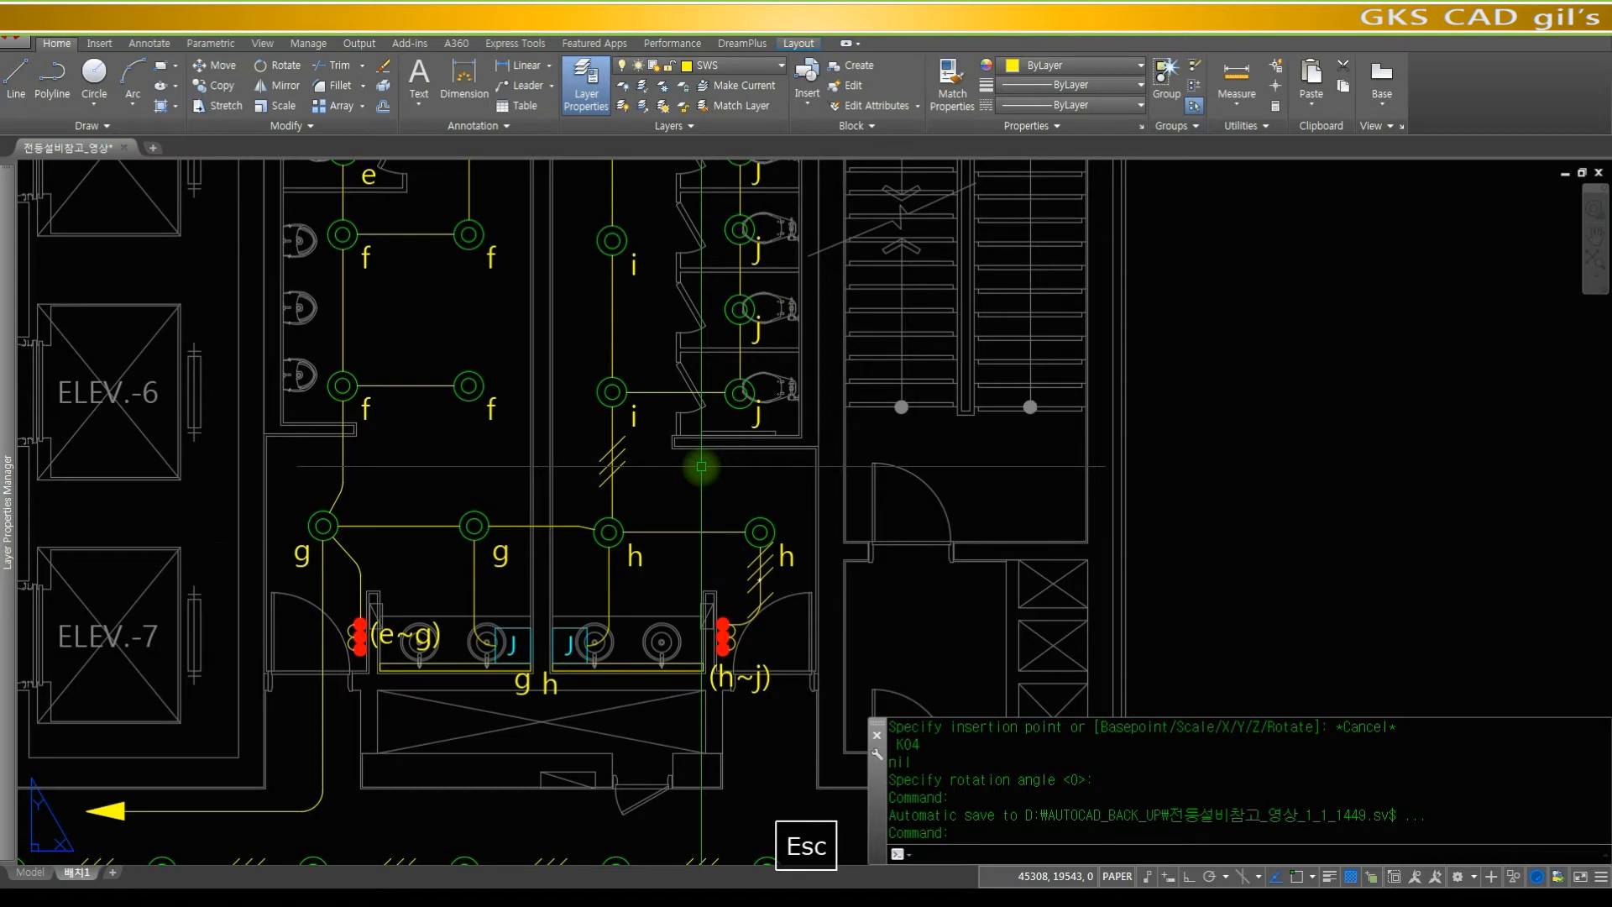
- Insert the J05 wire-count mark on the horizontal line between the two h lights, keeping the default rotation
type("J05 neas")
key("space")
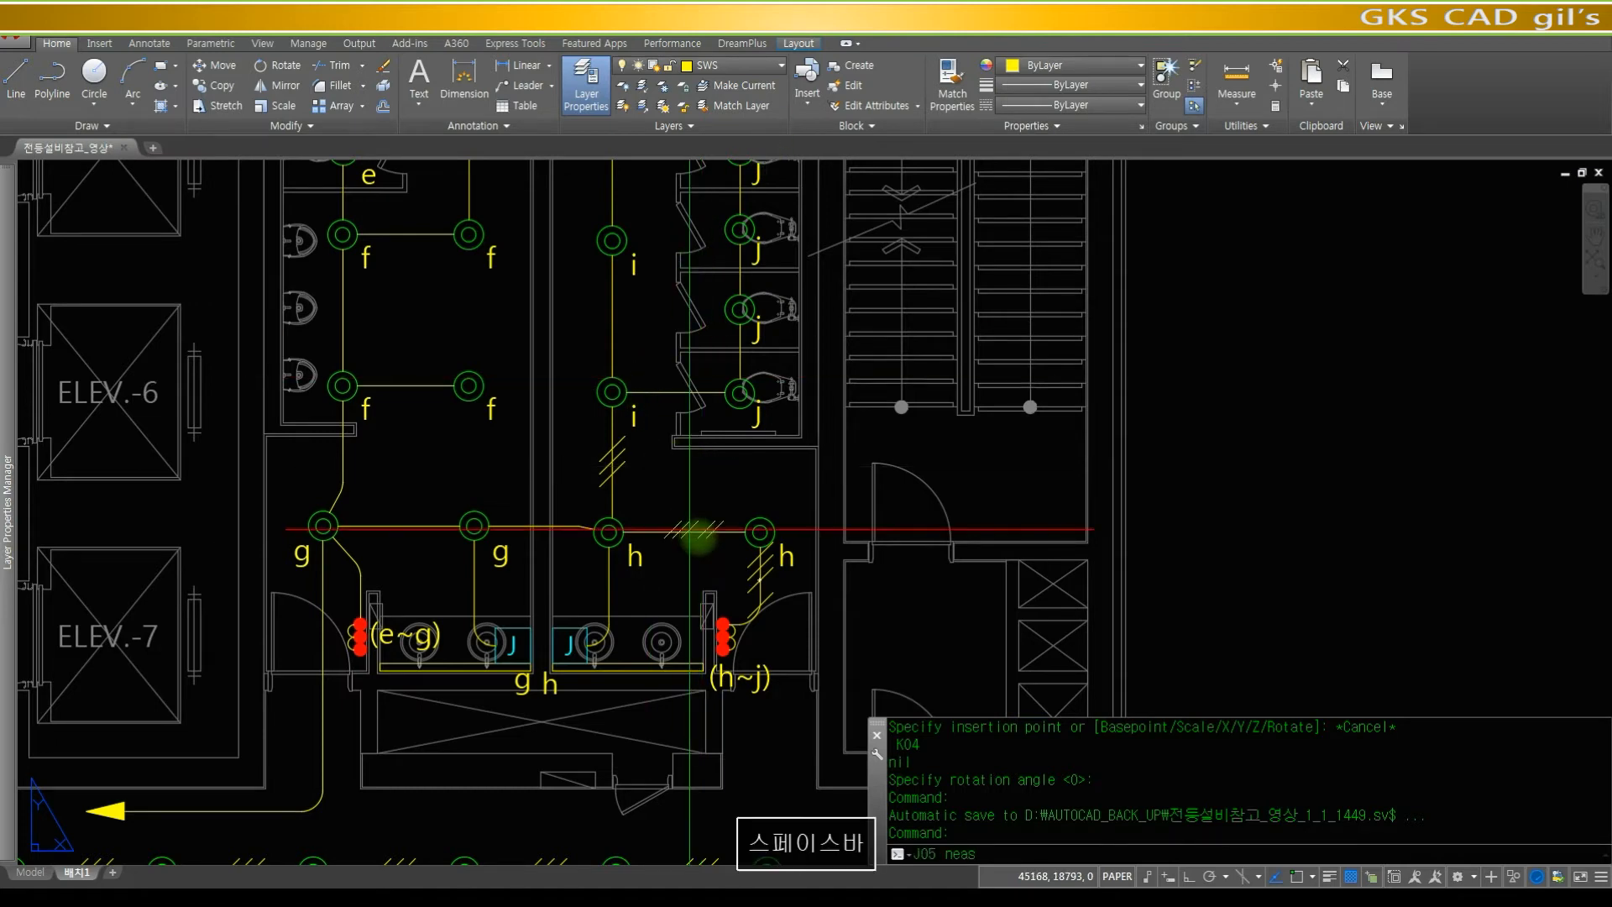
key("Escape")
key("space")
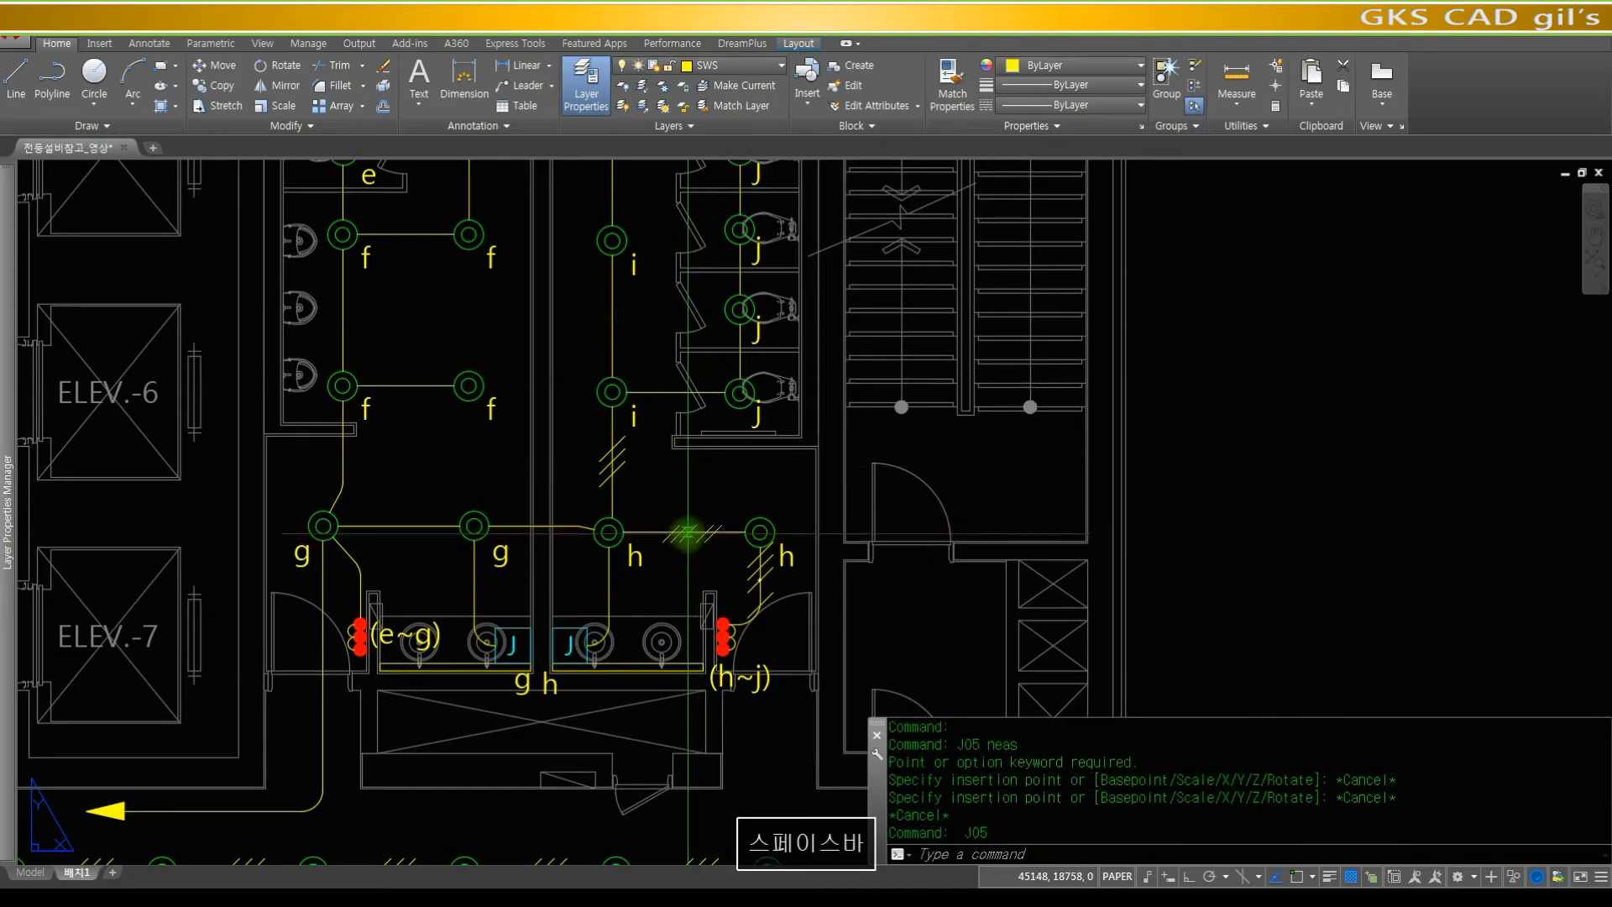
left_click(686, 530)
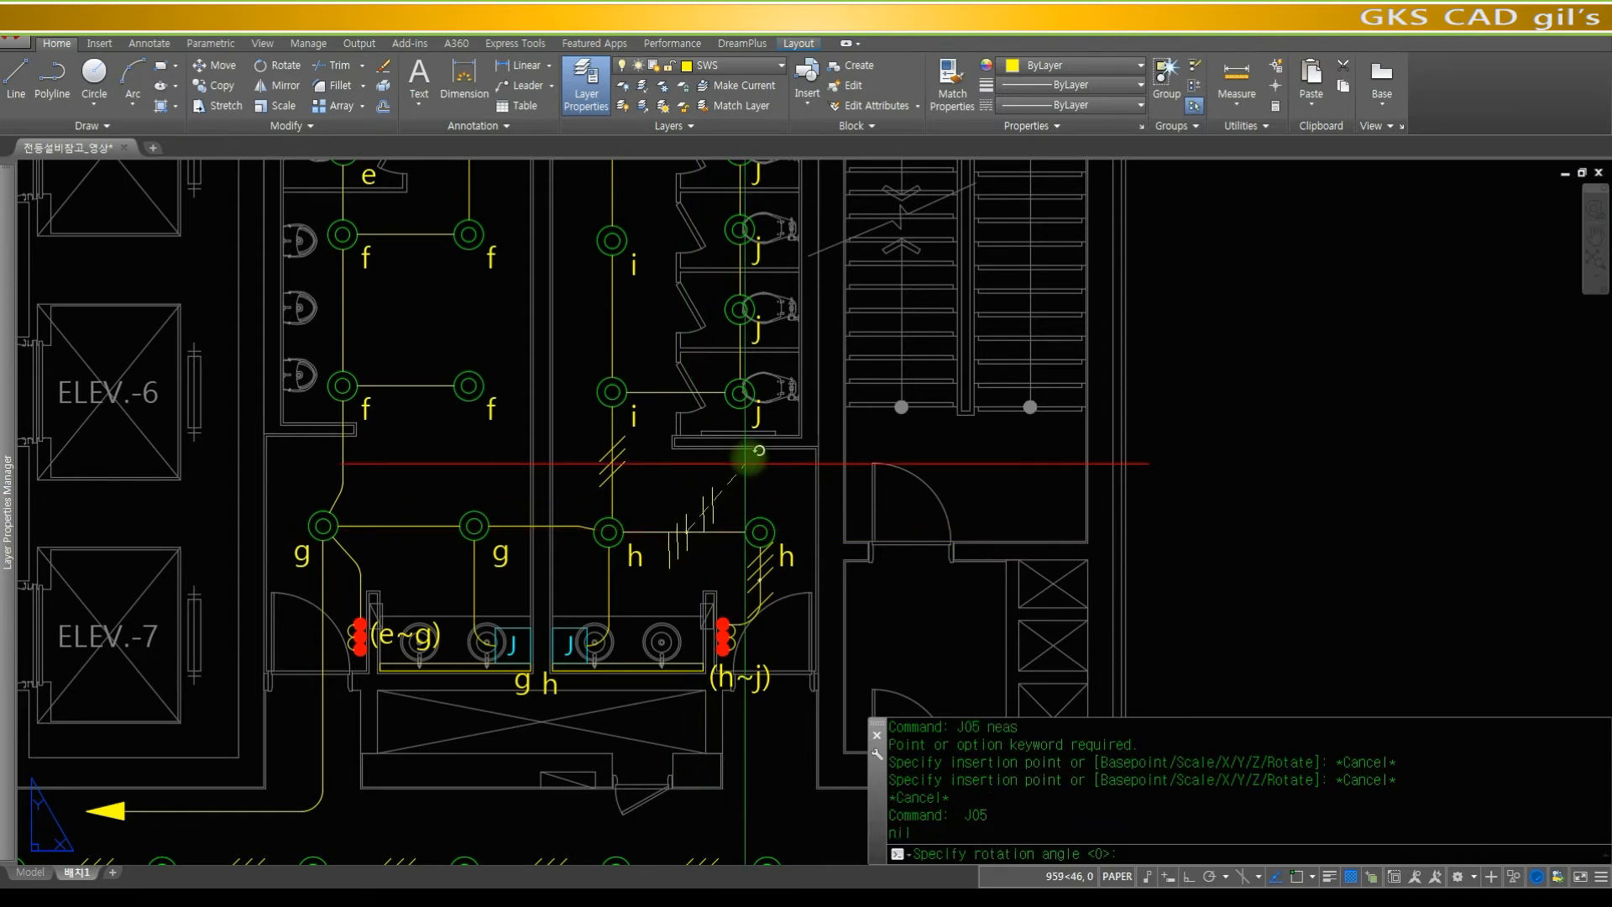
key("space")
key("space")
- Insert K03 wire-count marks on the left restroom's vertical line, one between the two f lights and one between the lower f light and g
type("z")
key("space")
key("space")
mouse_move(647, 273)
left_mouse_down()
mouse_move(705, 459)
mouse_move(826, 511)
left_mouse_up()
key("space")
type("z")
key("space")
left_click(832, 571)
left_click(587, 332)
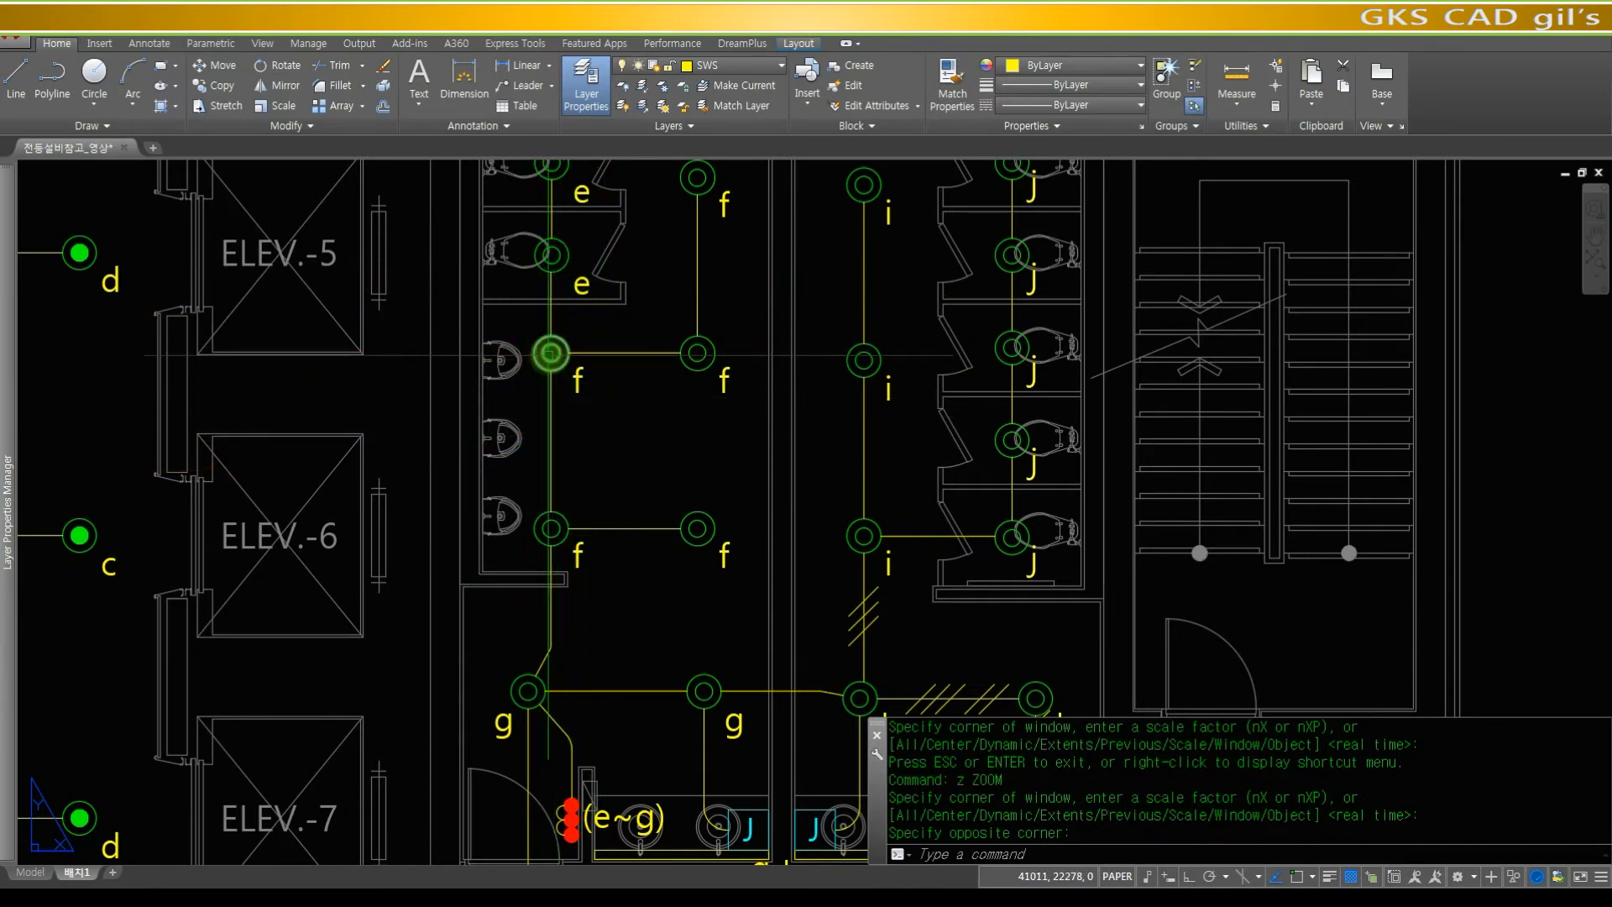
key("space")
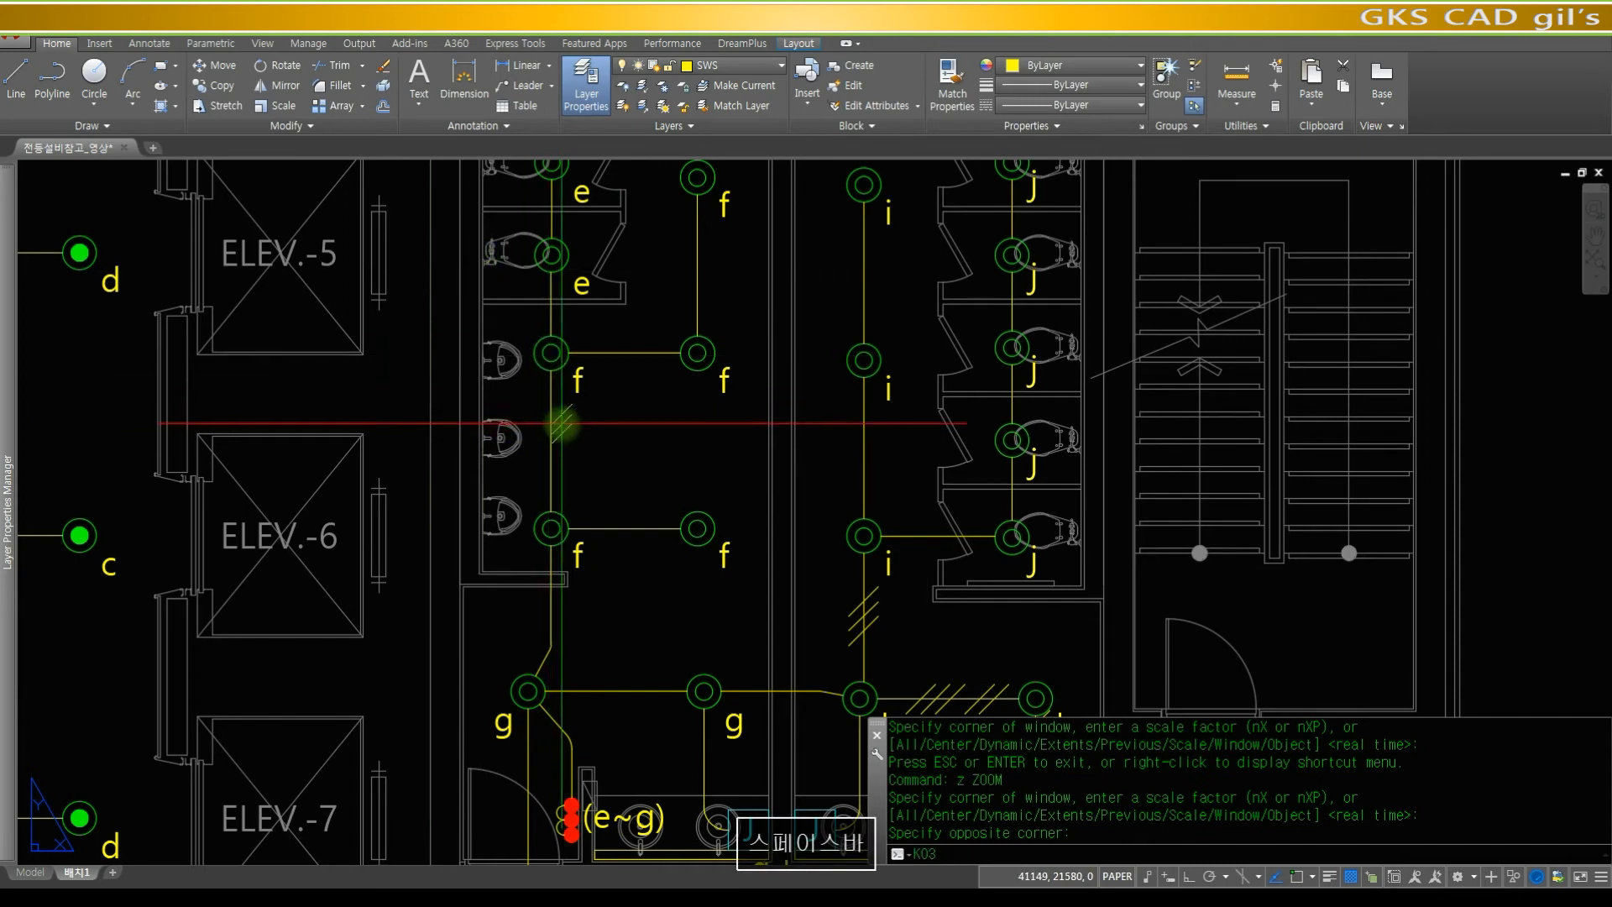
left_click(550, 434)
key("space")
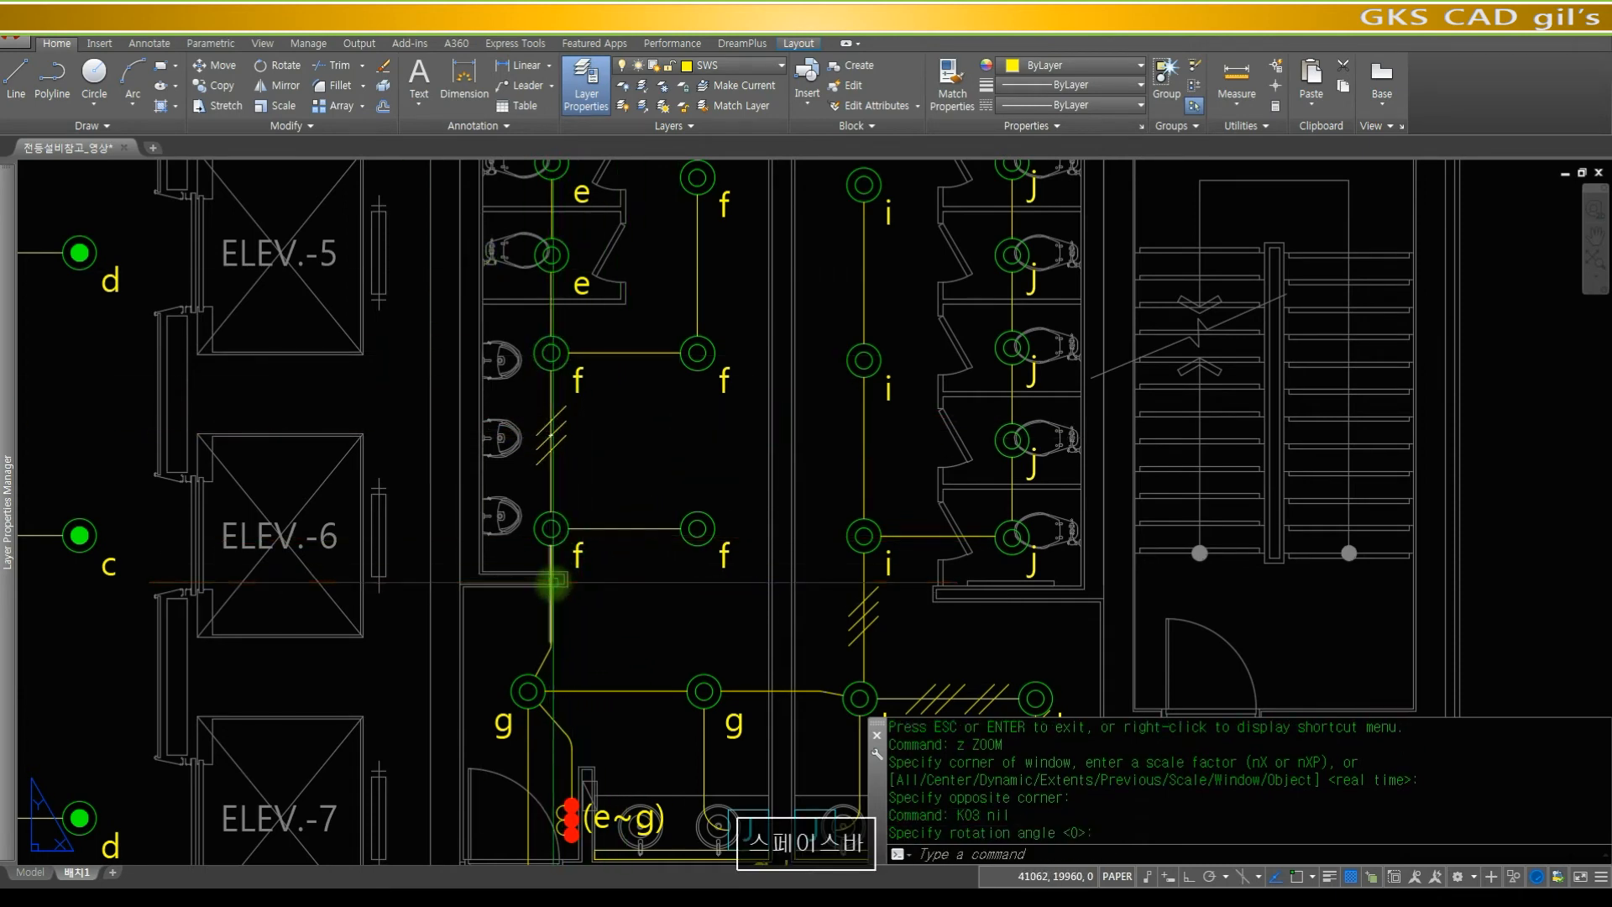
key("space")
left_click(697, 528)
- Insert a J03 mark on the line between the two g lights and a K04 mark on the line to the (e~g) switches
mouse_move(708, 693)
middle_mouse_down()
mouse_move(633, 375)
mouse_move(587, 349)
mouse_move(596, 503)
middle_mouse_up()
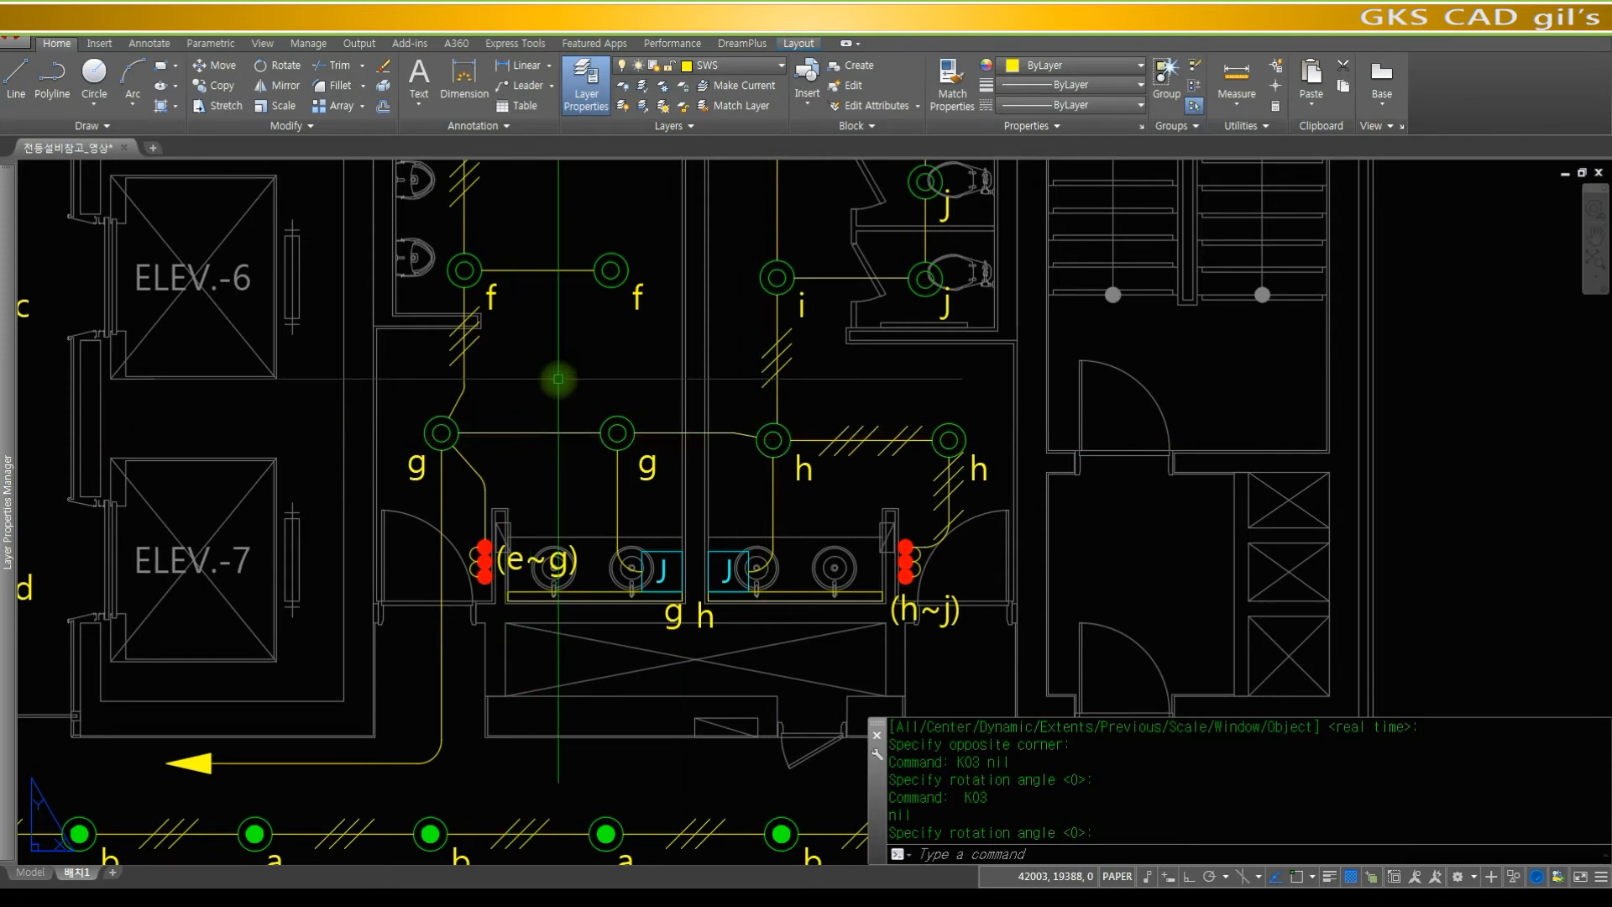
key("space")
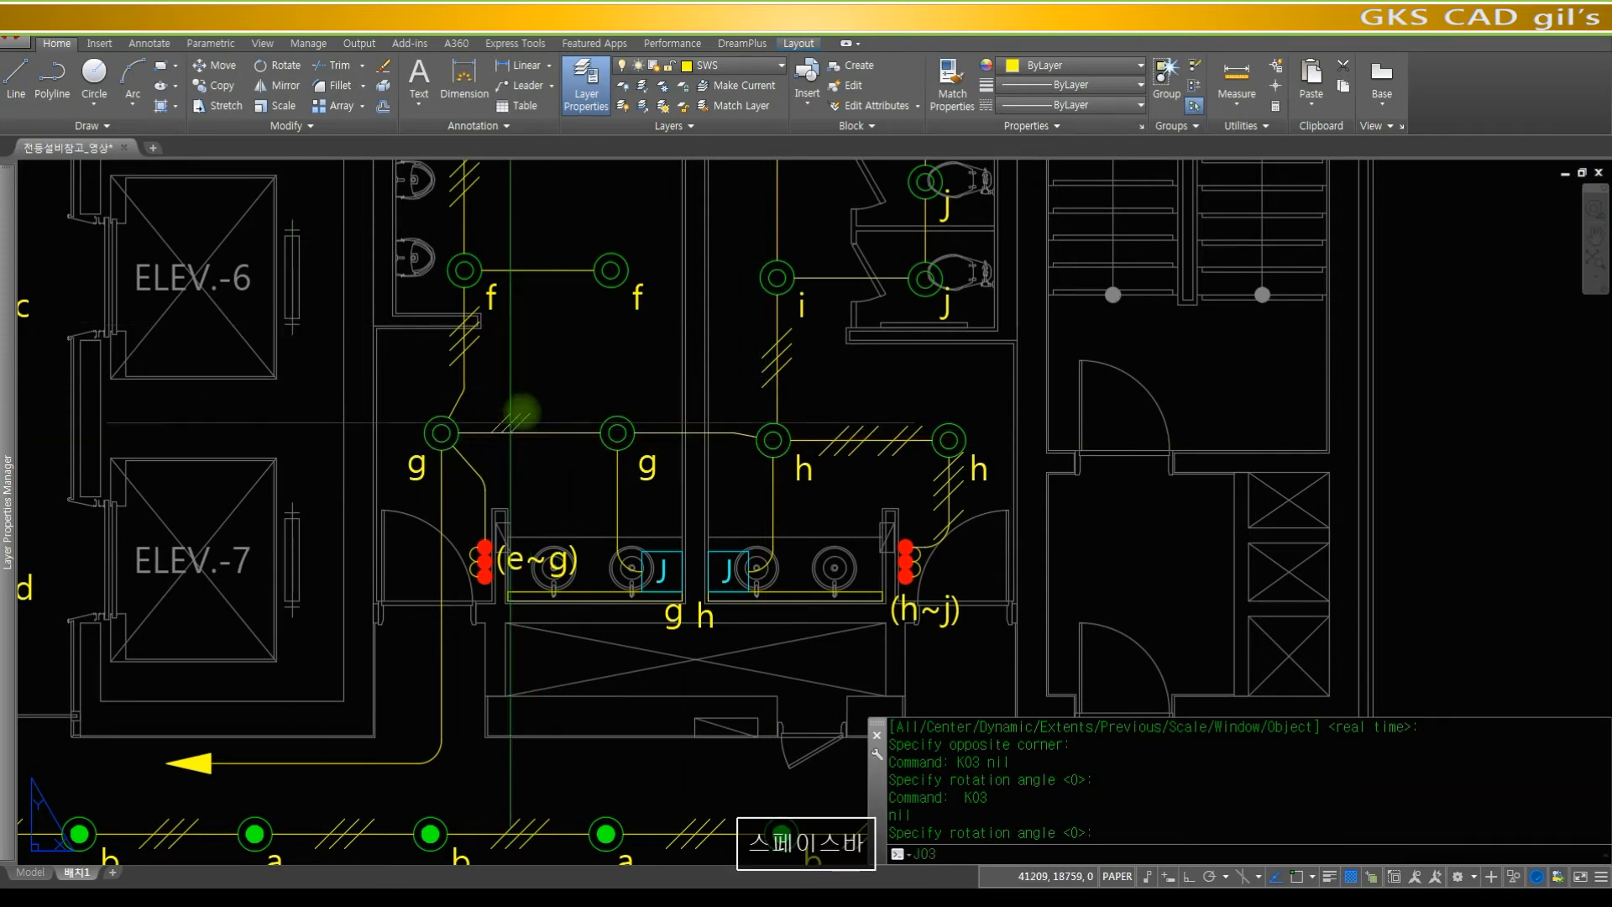
left_click(538, 434)
key("space")
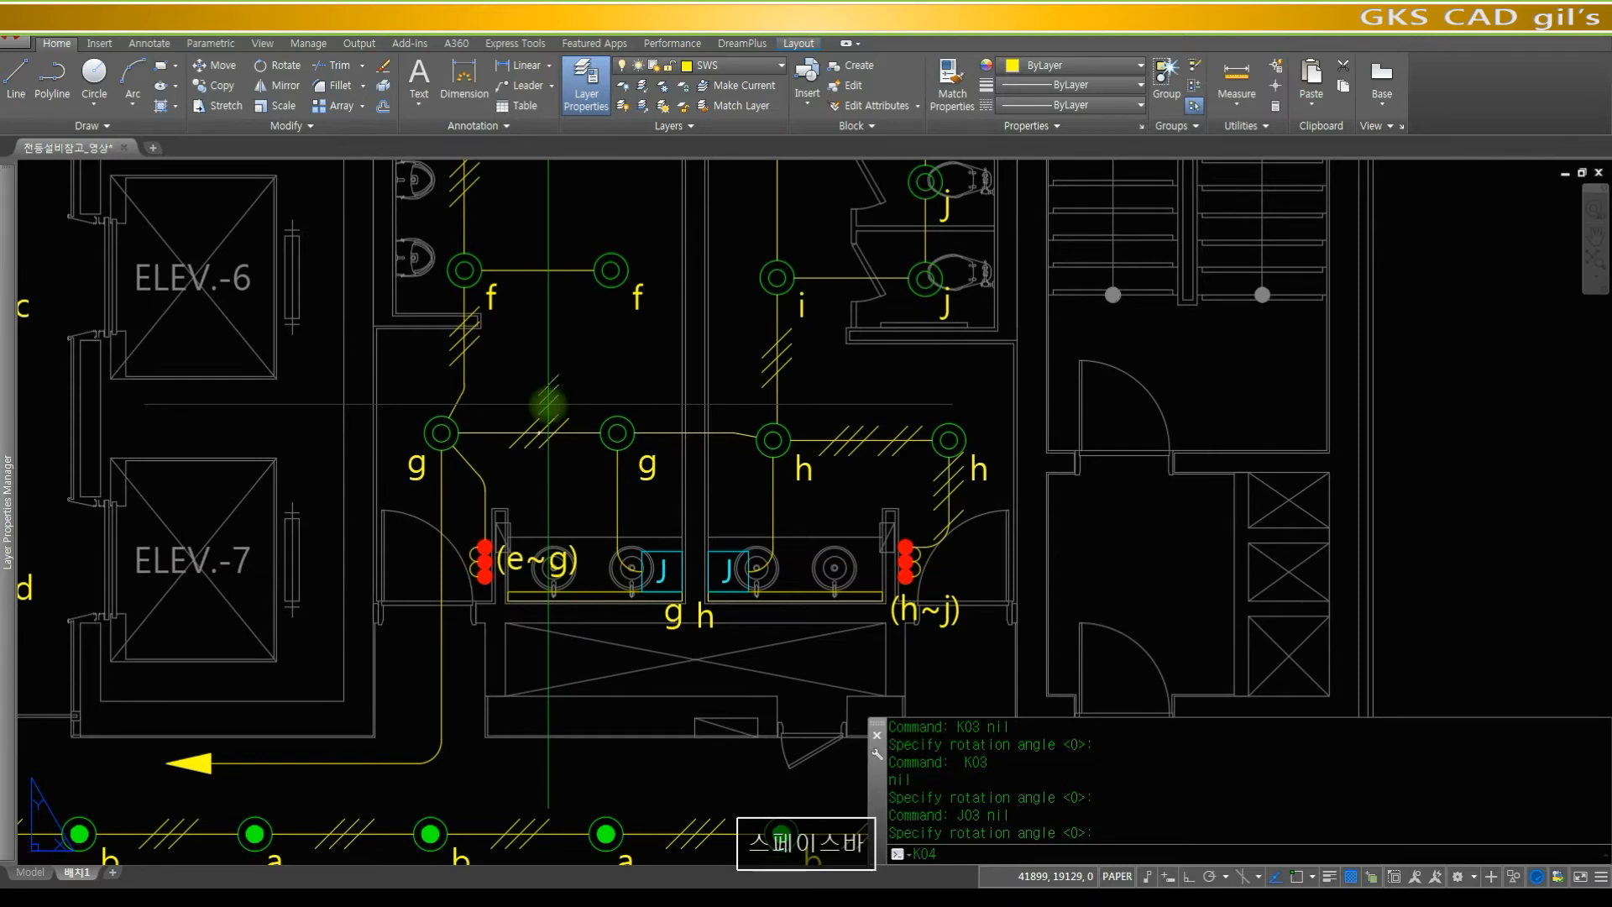
key("space")
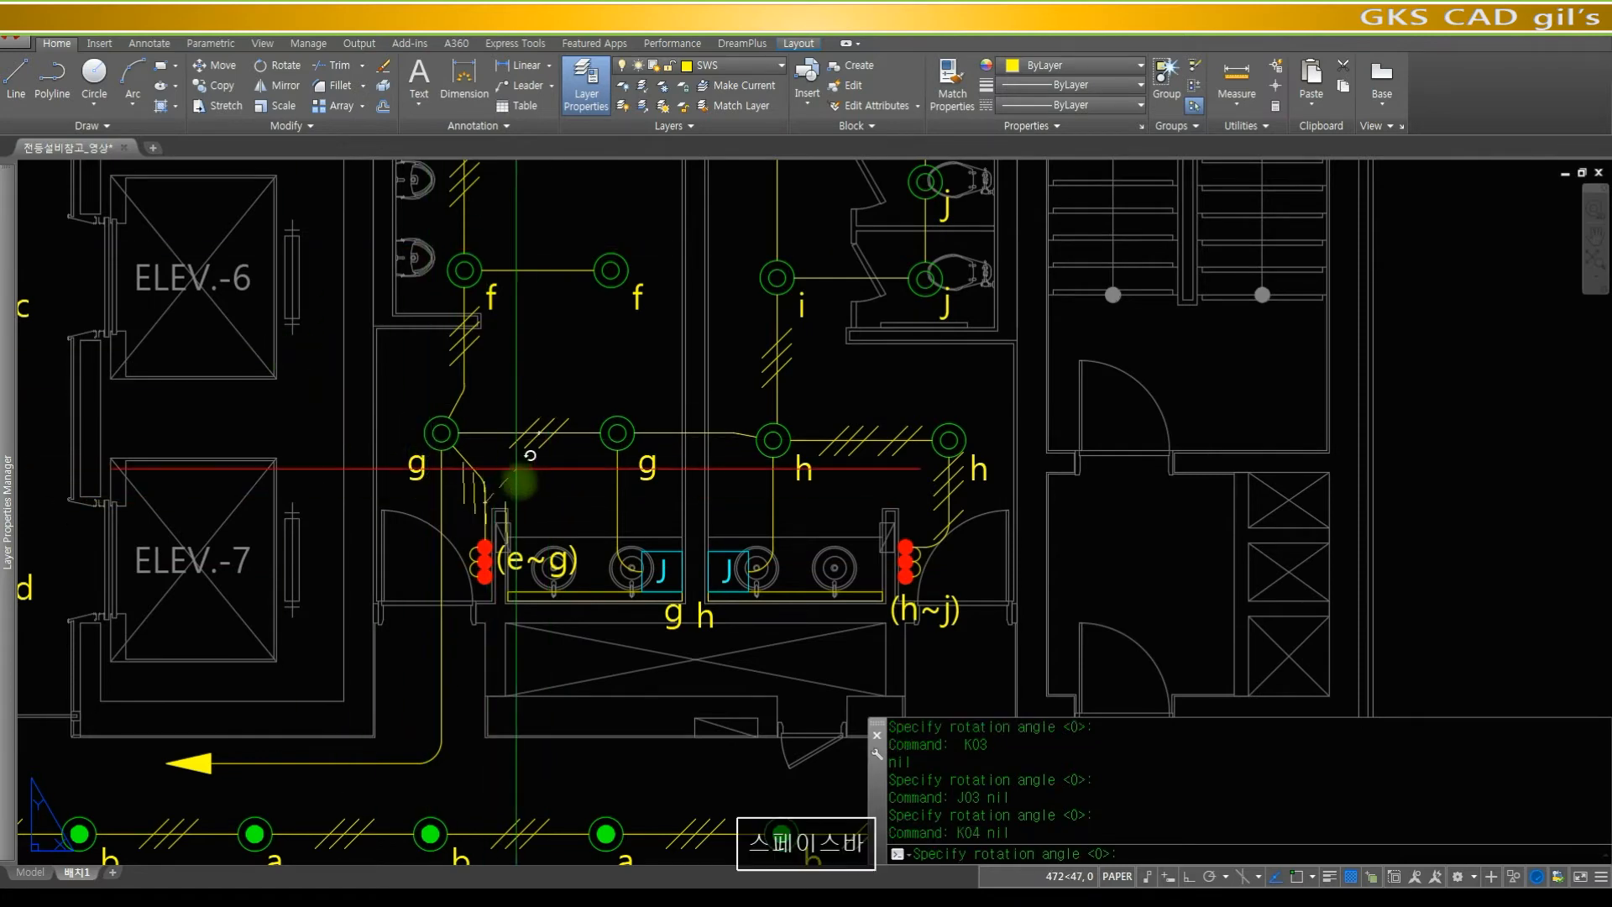
scroll(755, 443, "down", 5)
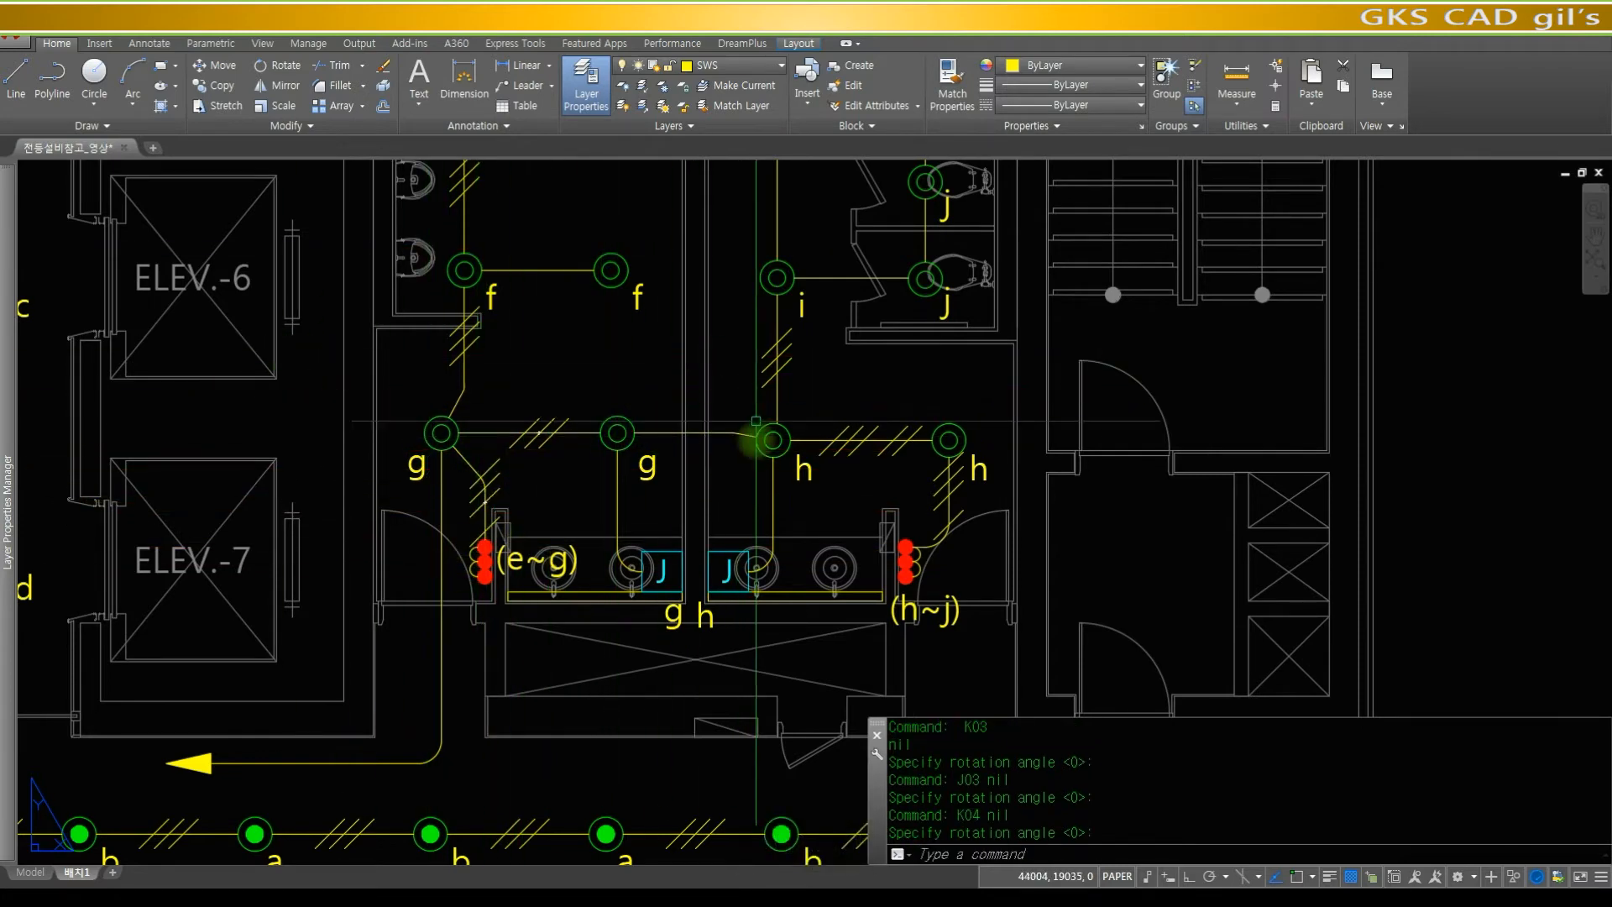
scroll(785, 460, "up", 3)
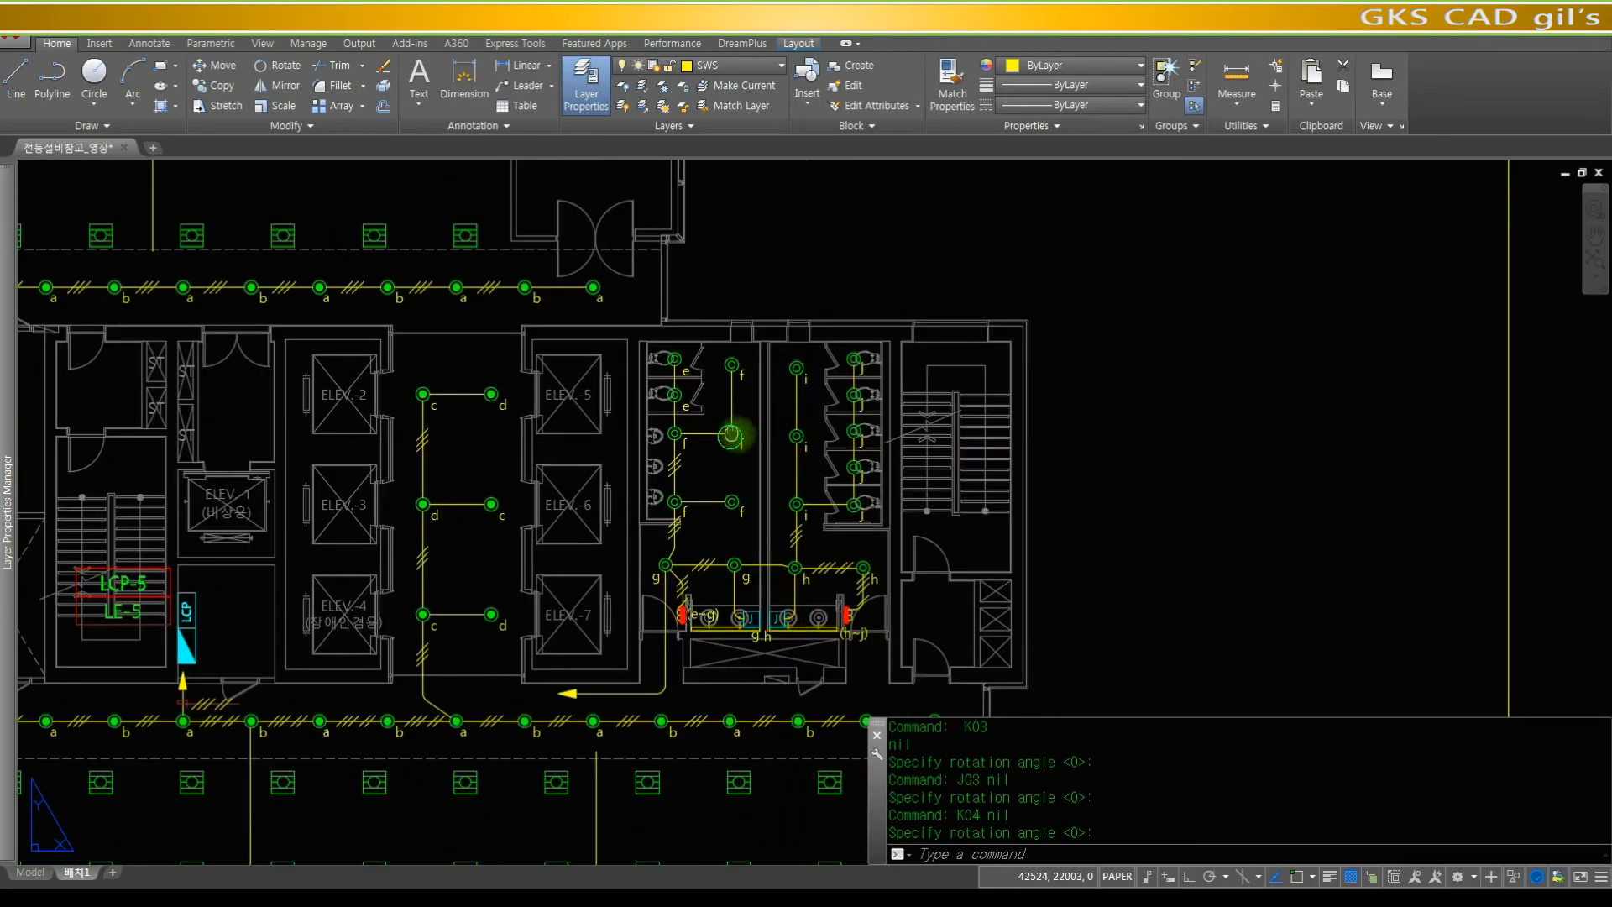
scroll(731, 424, "down", 5)
scroll(702, 418, "up", 4)
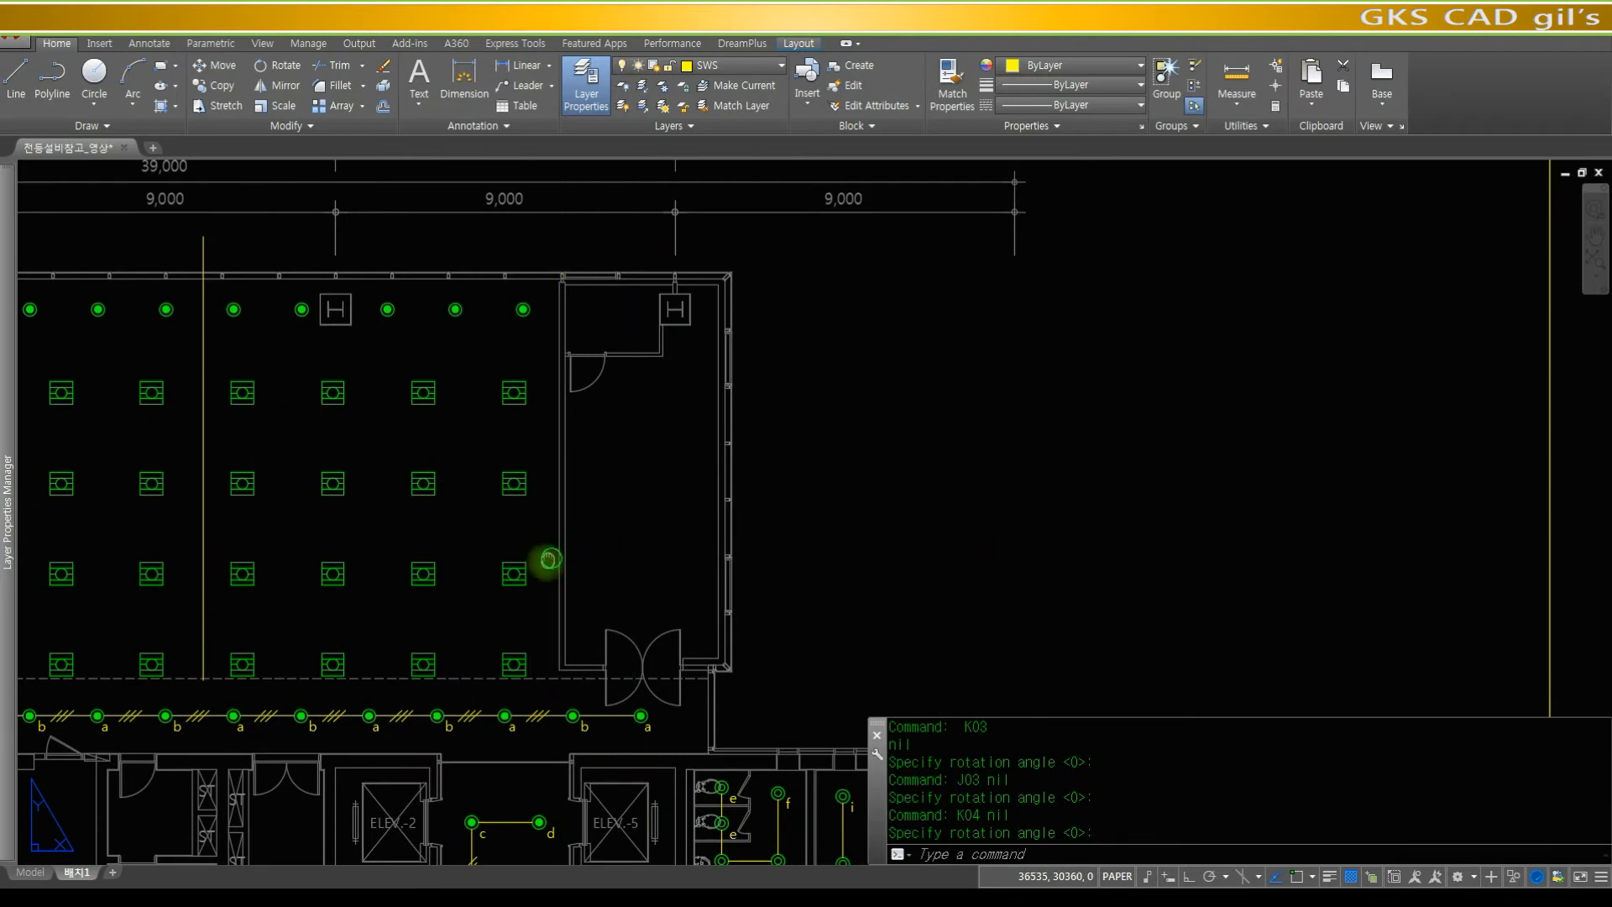
- Copy the upper three lights of the hall's rightmost column 2200 to the right into the adjoining room, with Ortho on
middle_click_drag(547, 558, 514, 575)
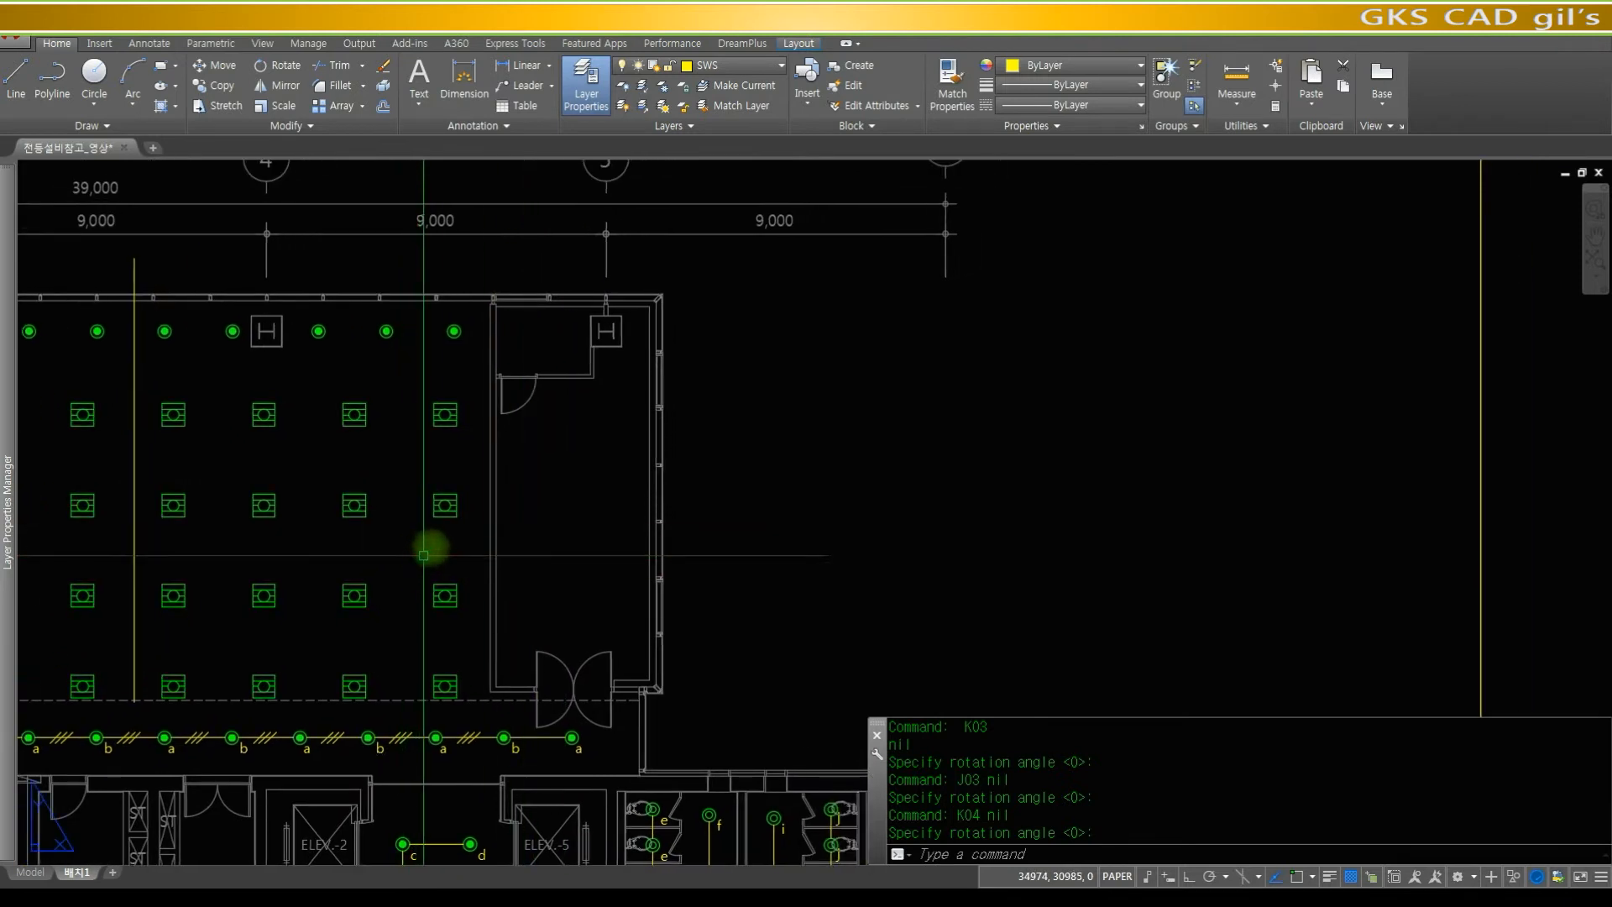
type("copy")
key("Return")
type("c")
key("Return")
left_click(456, 620)
left_click(427, 416)
key("space")
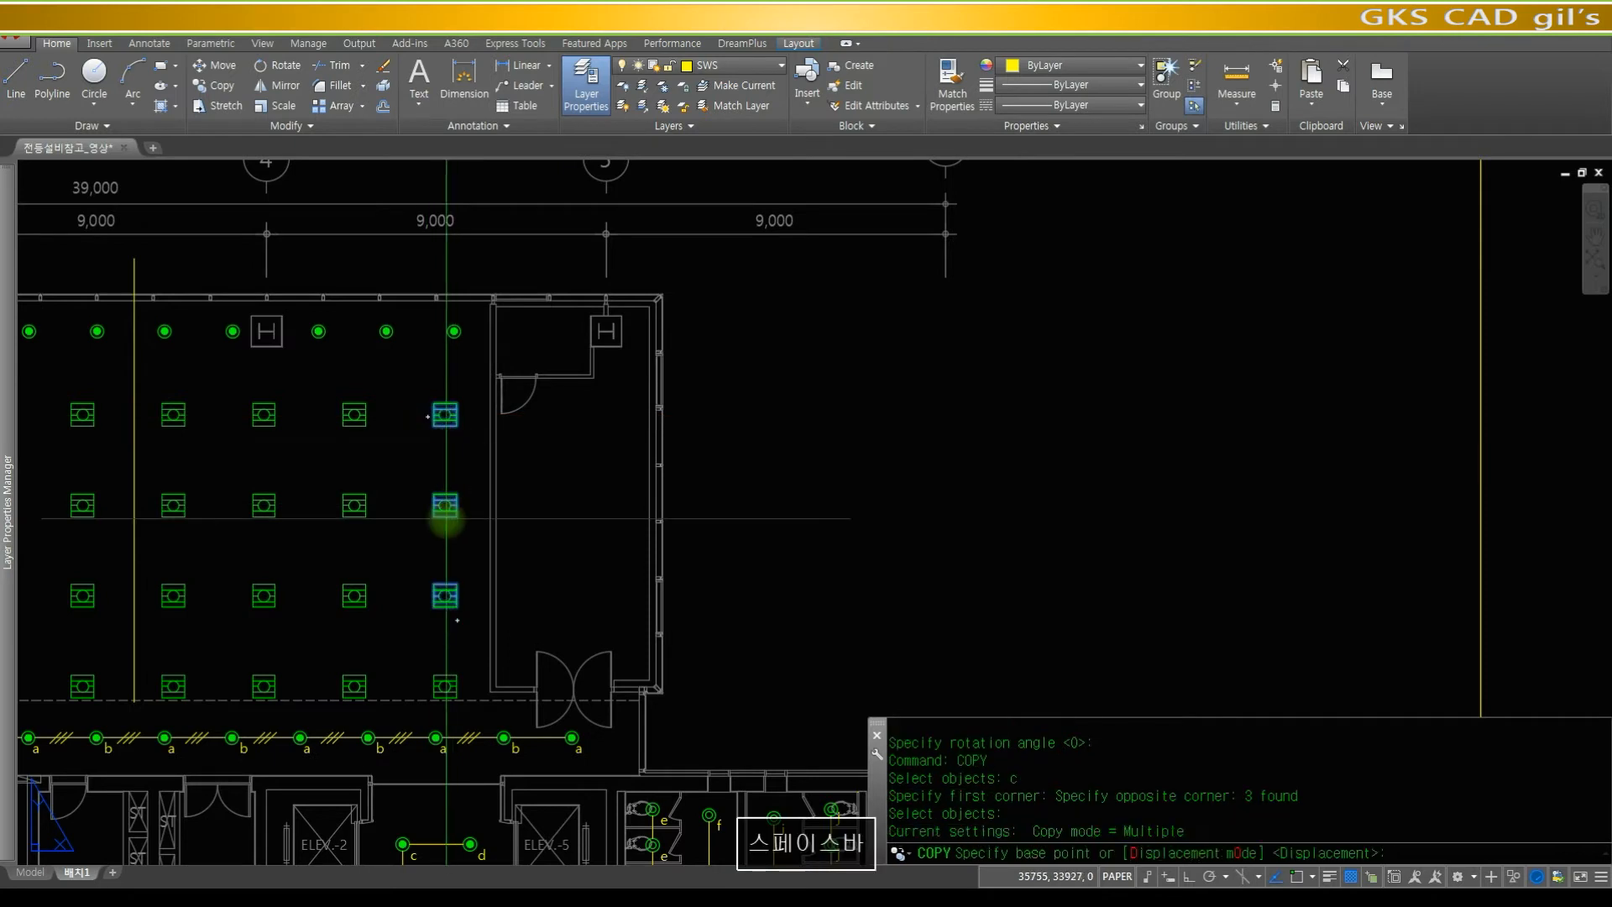
left_click(445, 505)
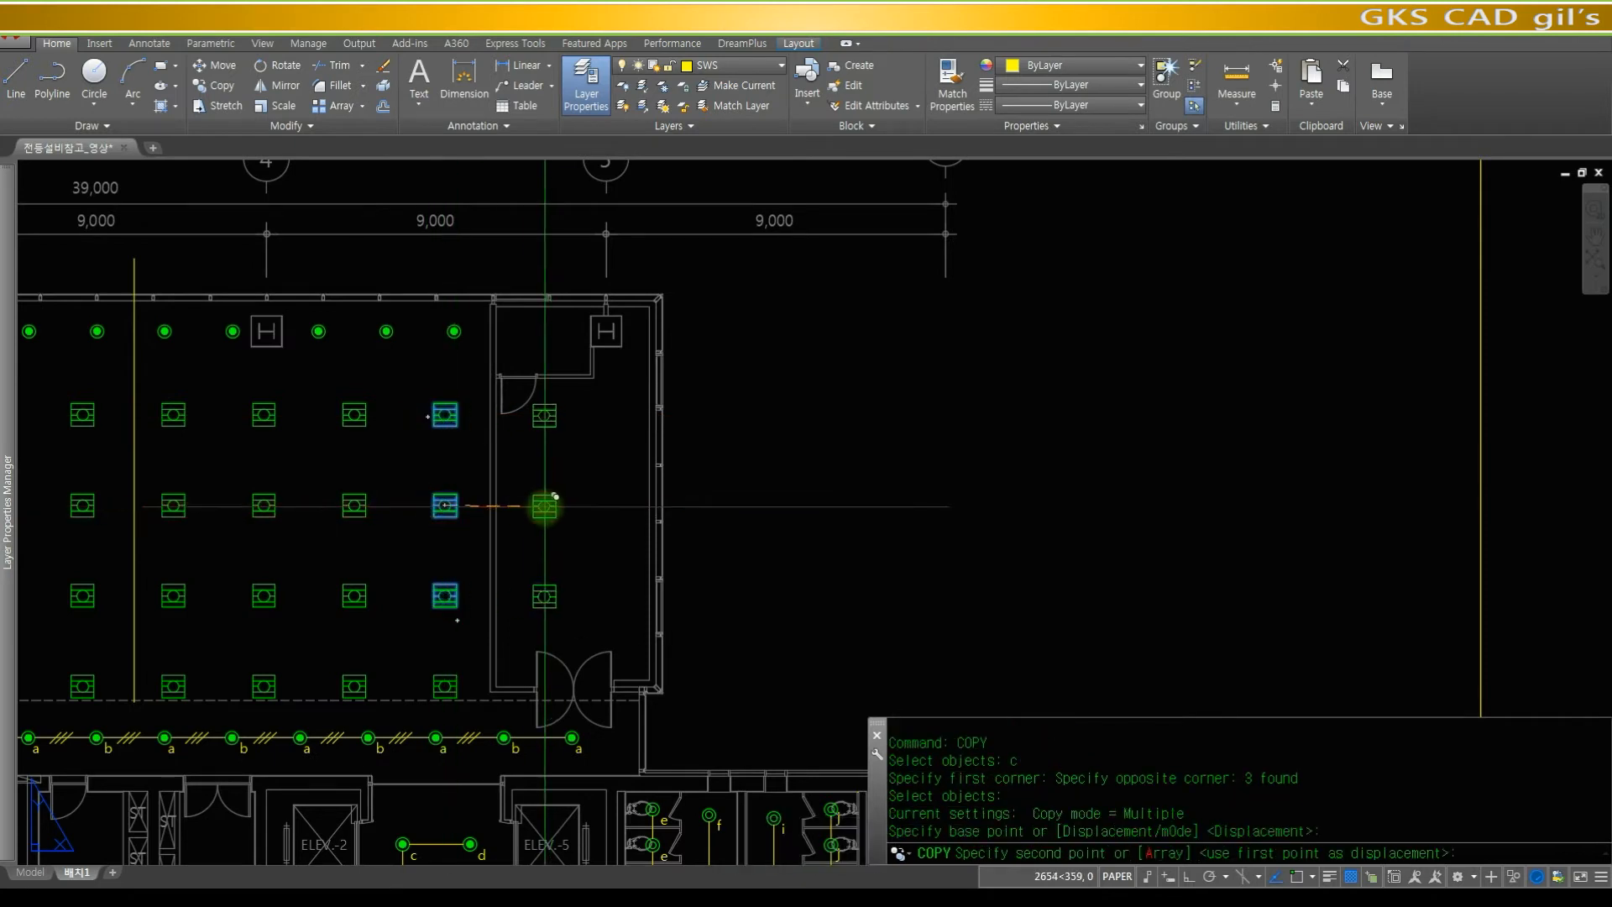
key("F8")
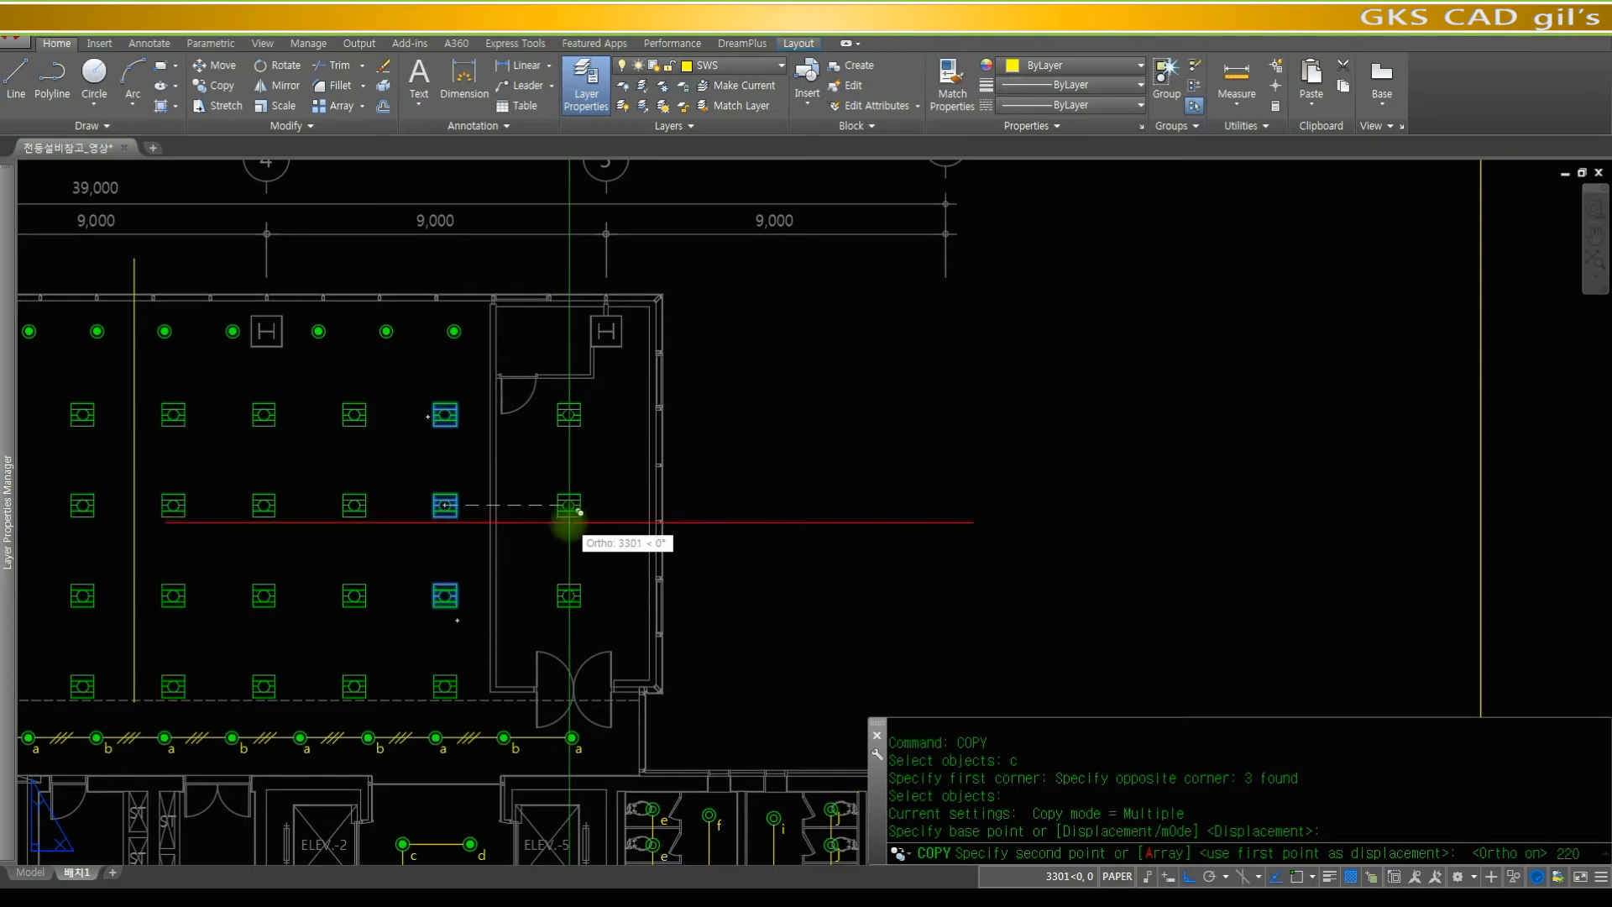
type("2200")
key("Return")
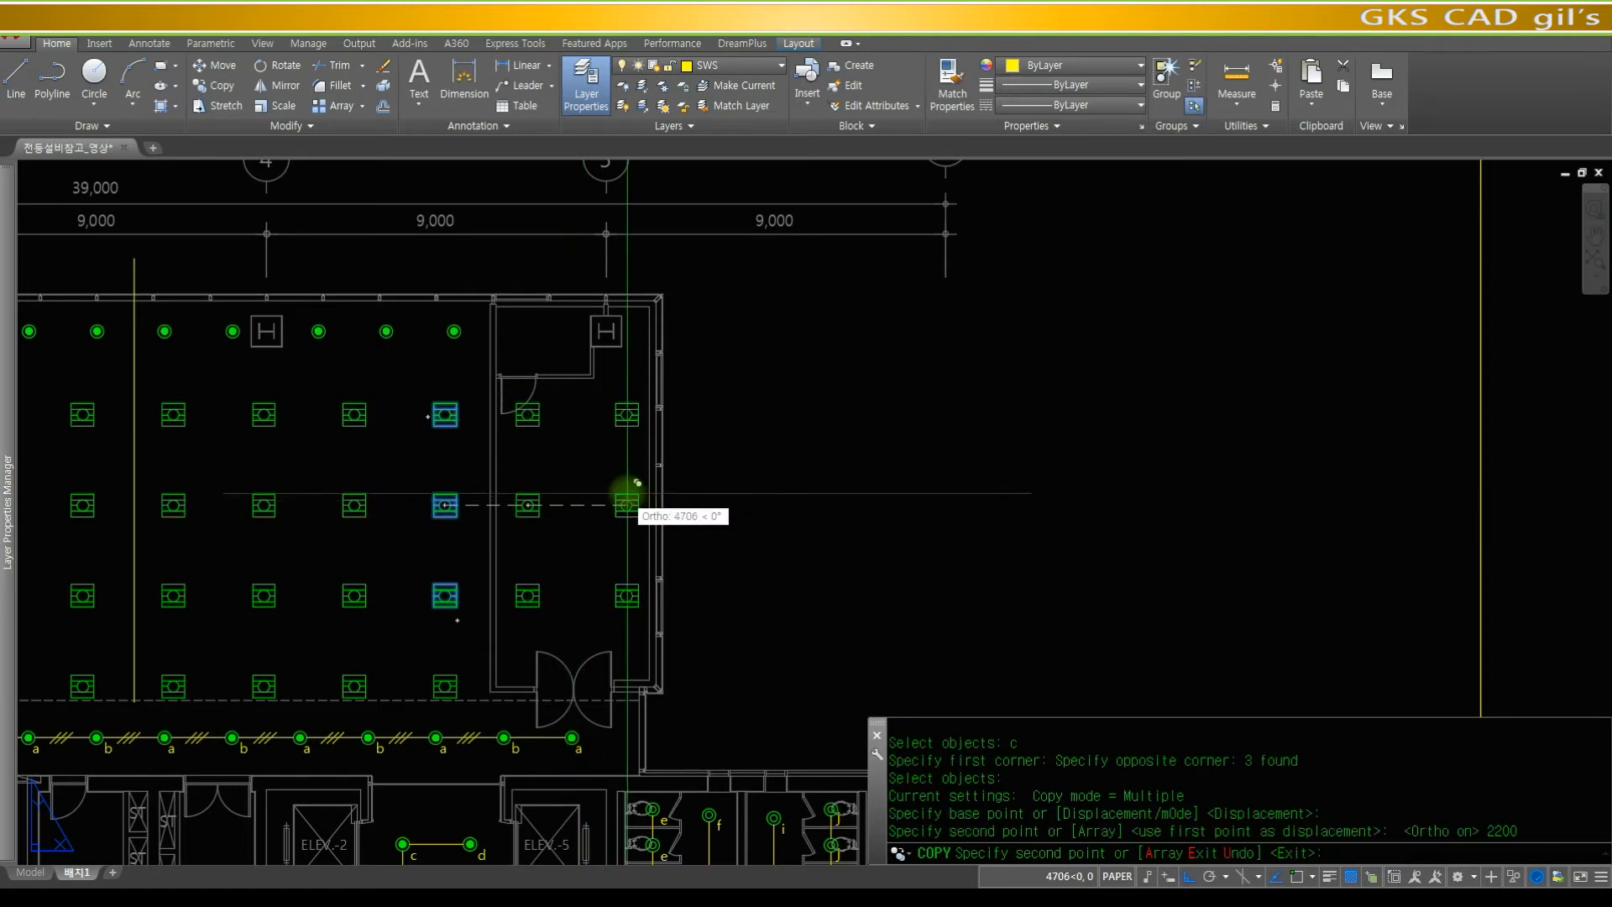
key("Escape")
- Copy the room's three lights to the right by the centre-to-centre spacing of the hall's last two columns
key("space")
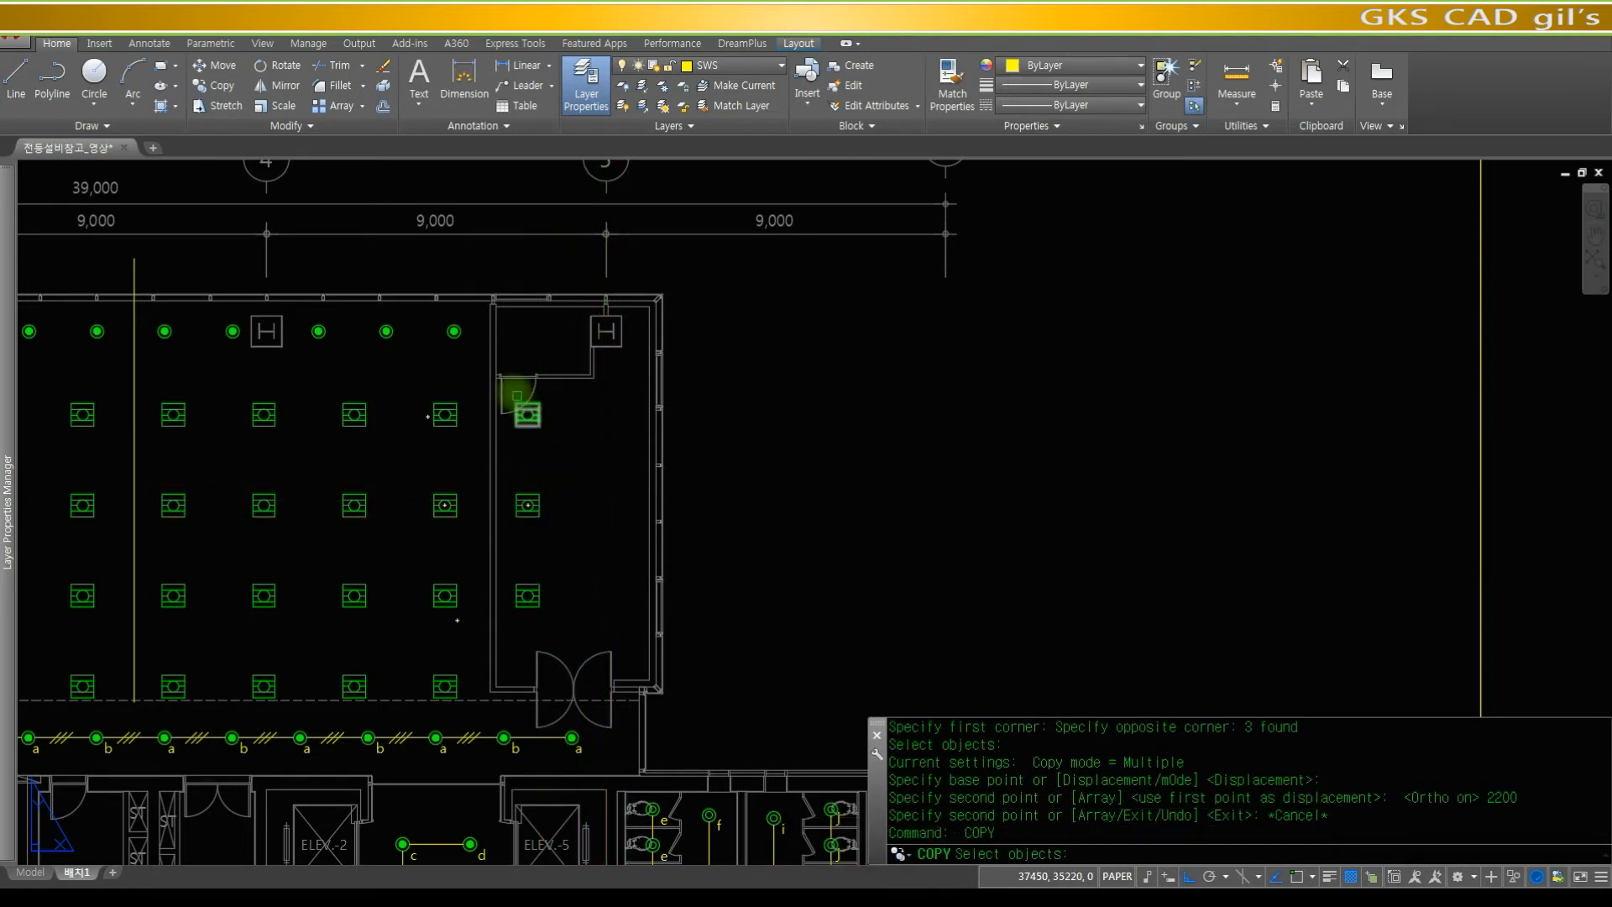
type("w")
key("space")
left_click(501, 385)
left_click(590, 632)
key("space")
type("cen")
key("space")
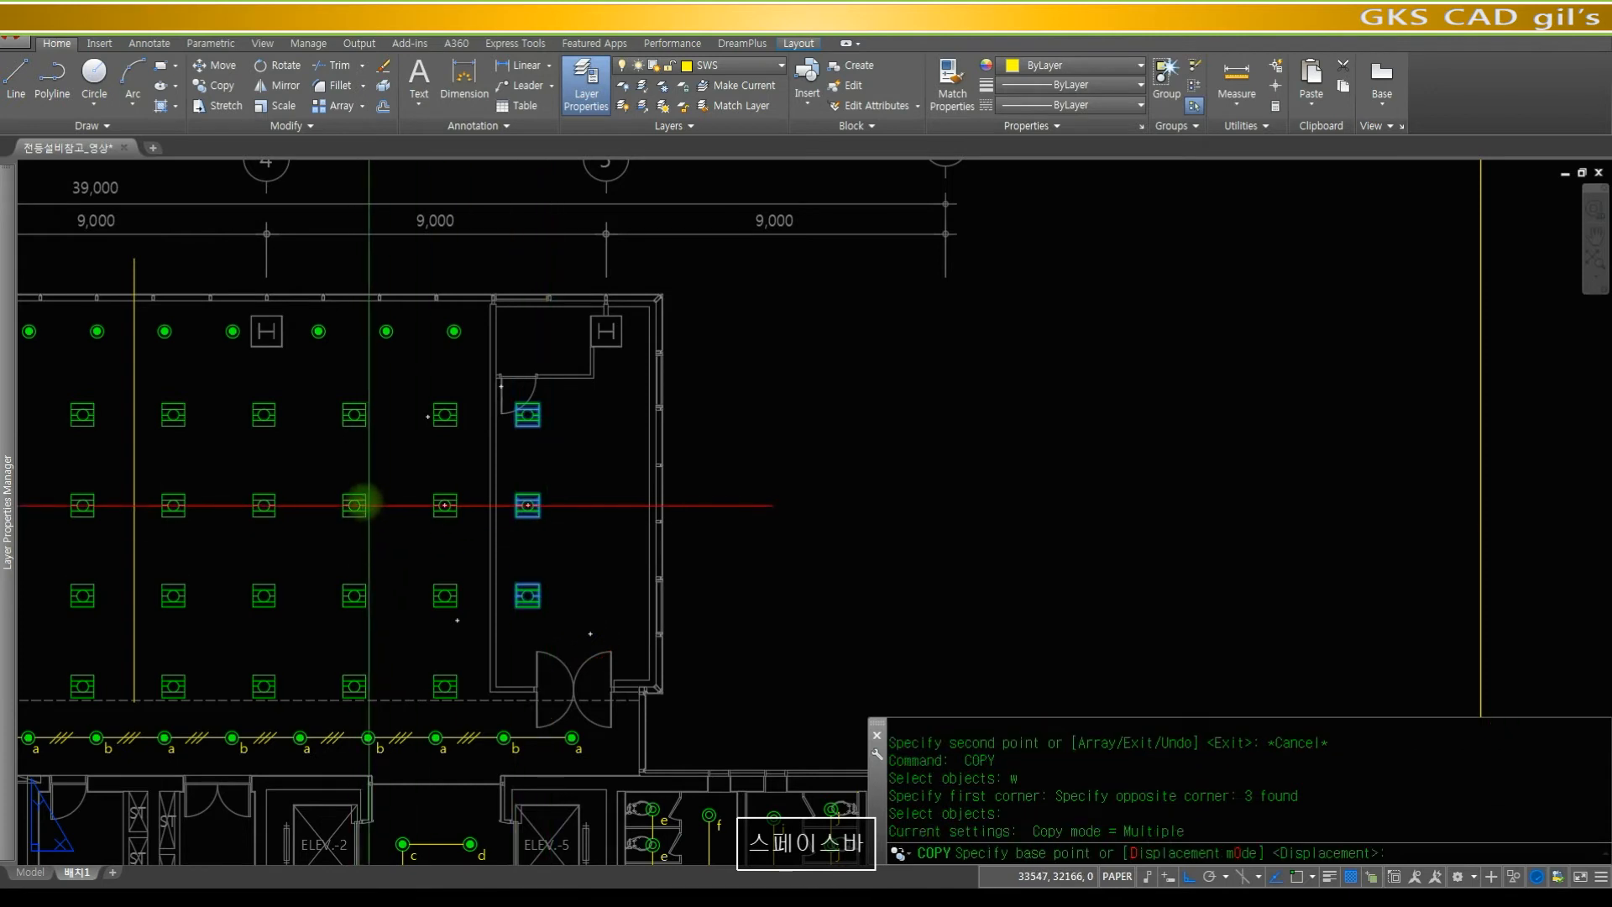
left_click(354, 504)
type("cen")
key("space")
left_click(447, 502)
key("space")
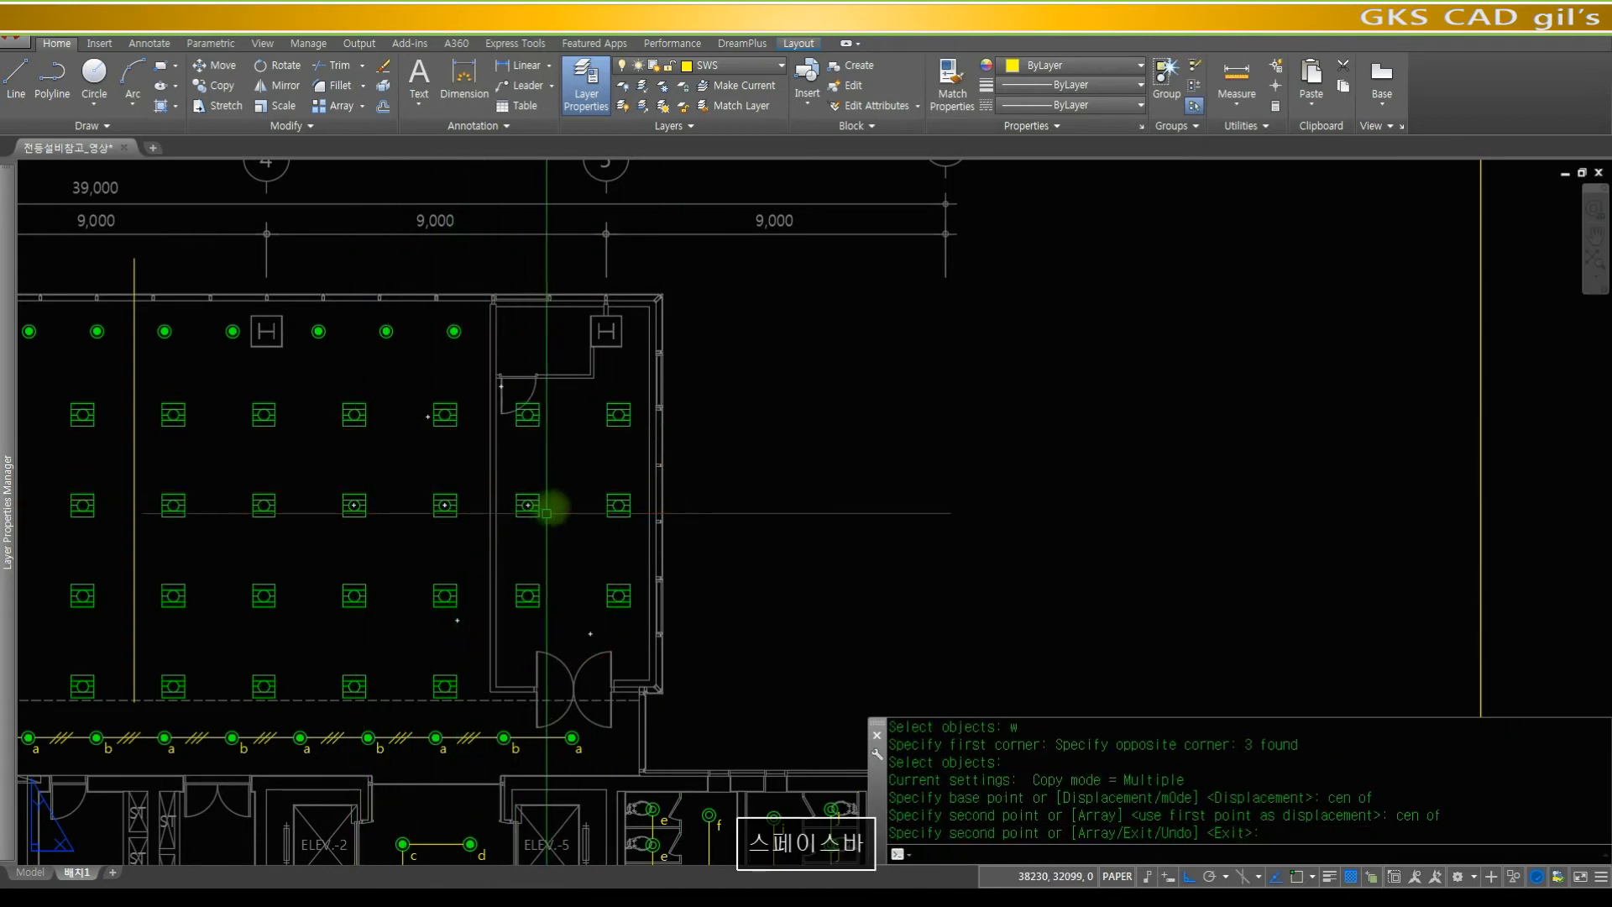
type("r")
key("space")
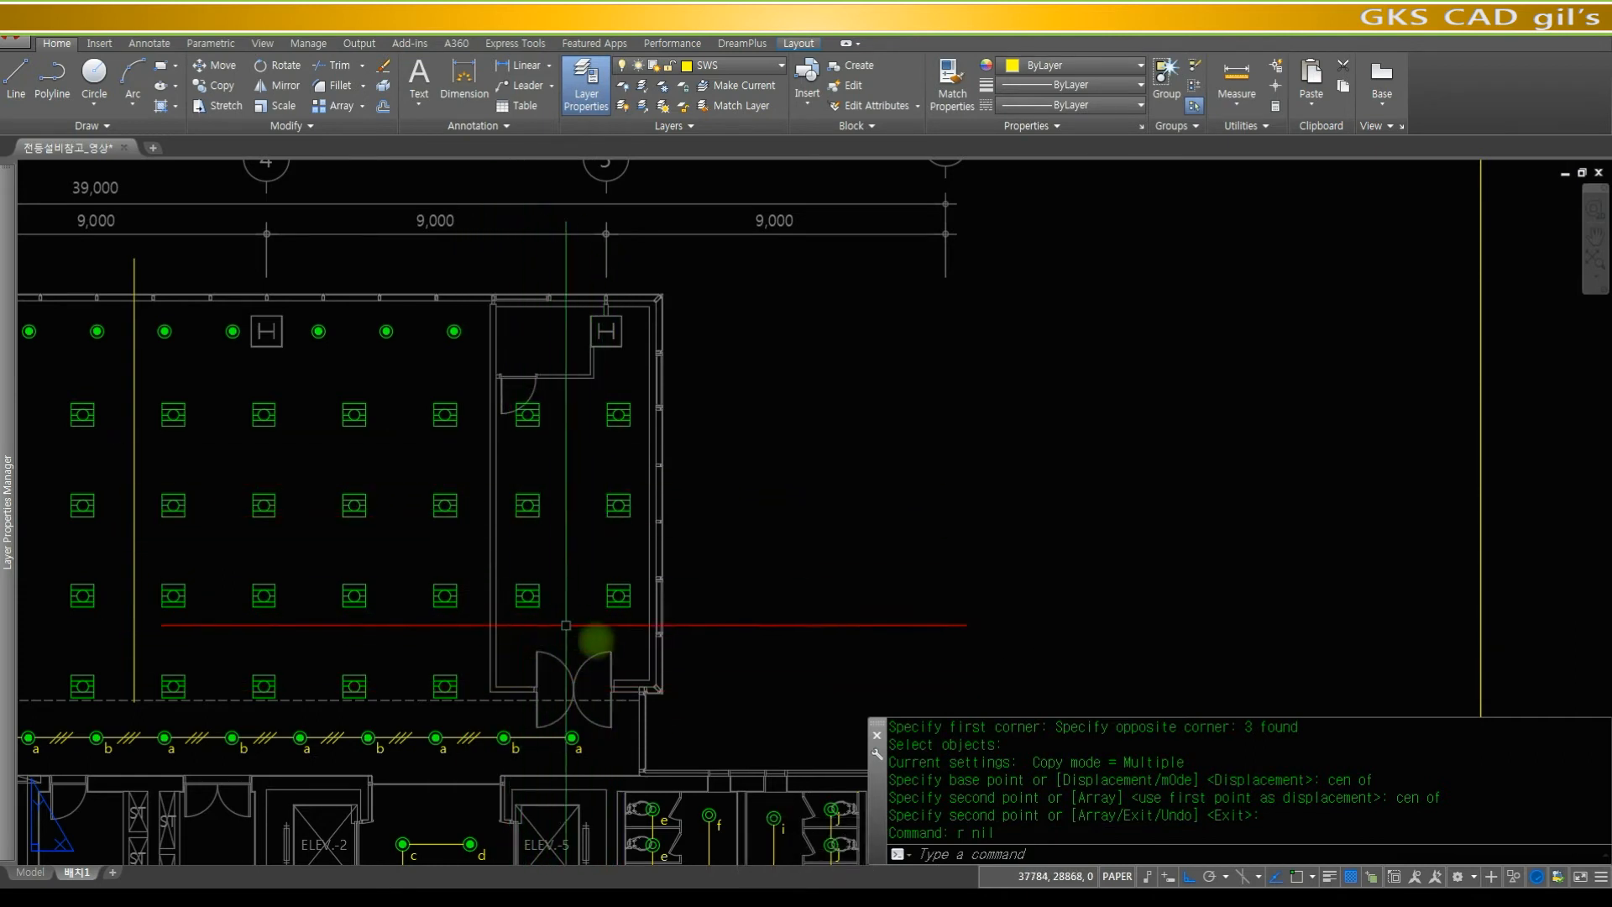
- Move the room's six lights straight down by one fixture height, using the fixture's corner endpoints
type("m")
key("space")
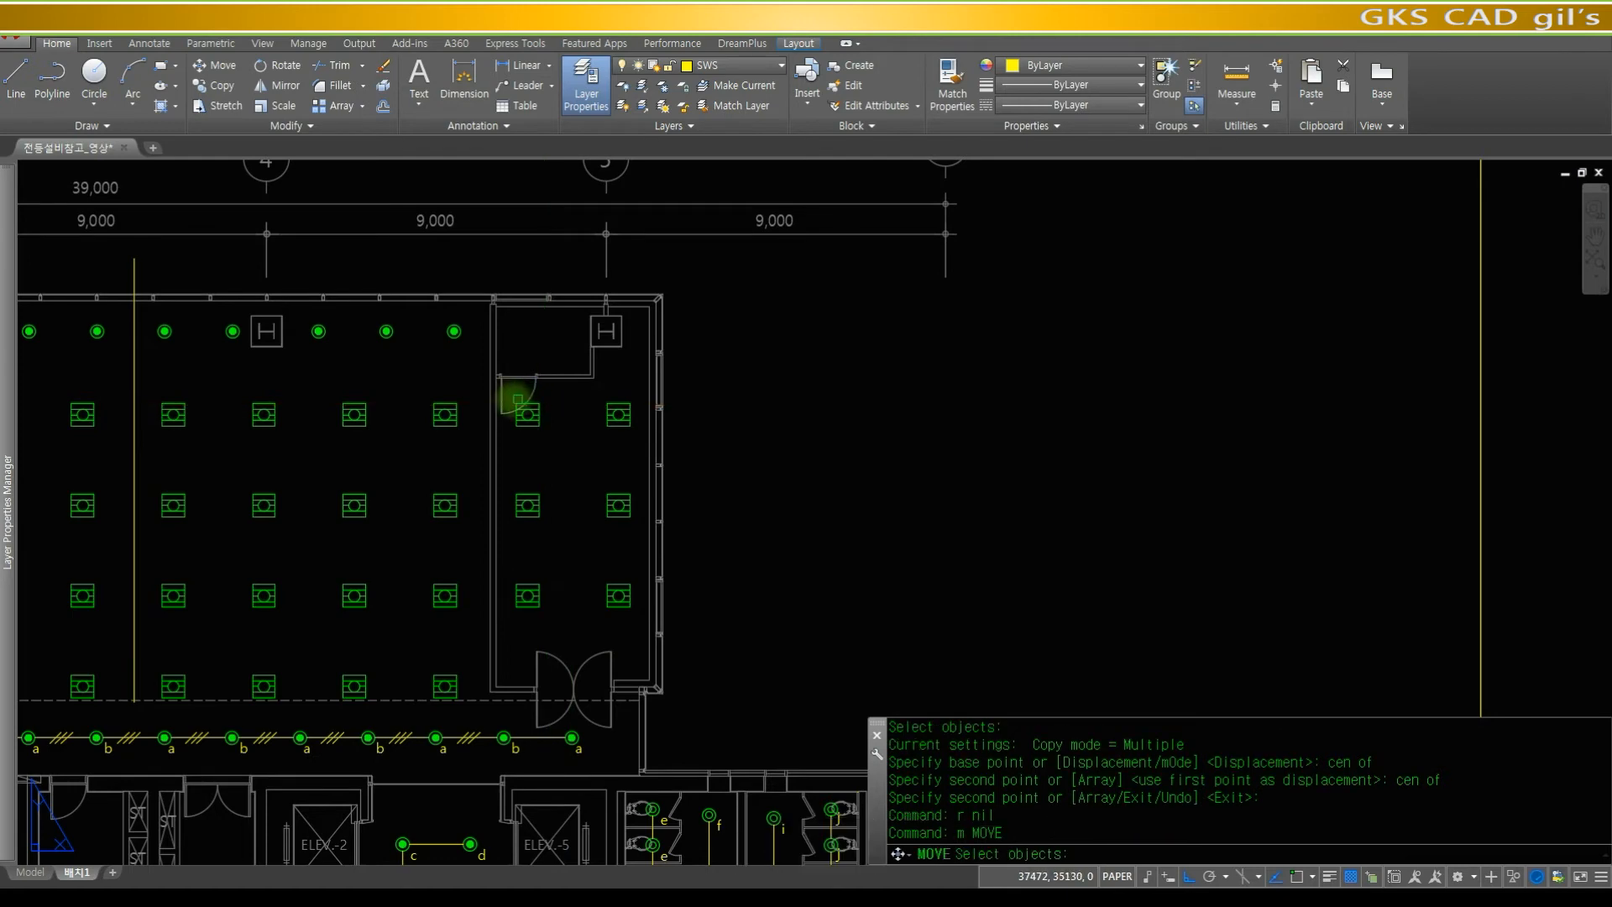
type("w")
key("space")
left_click(497, 395)
left_click(638, 640)
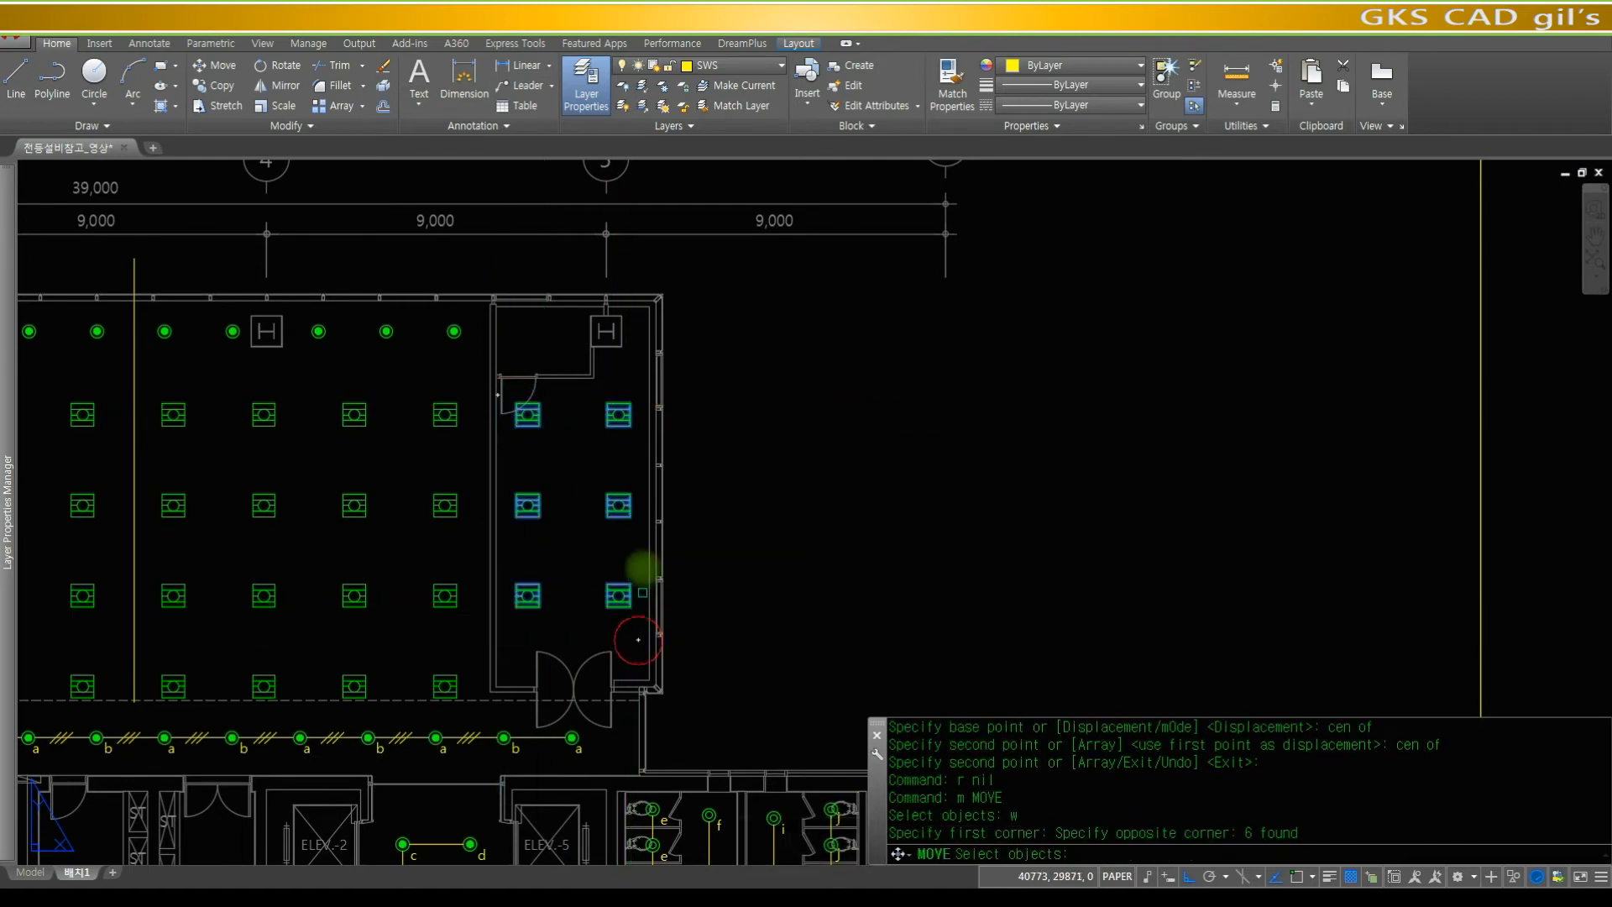
key("space")
type("en")
left_click(629, 404)
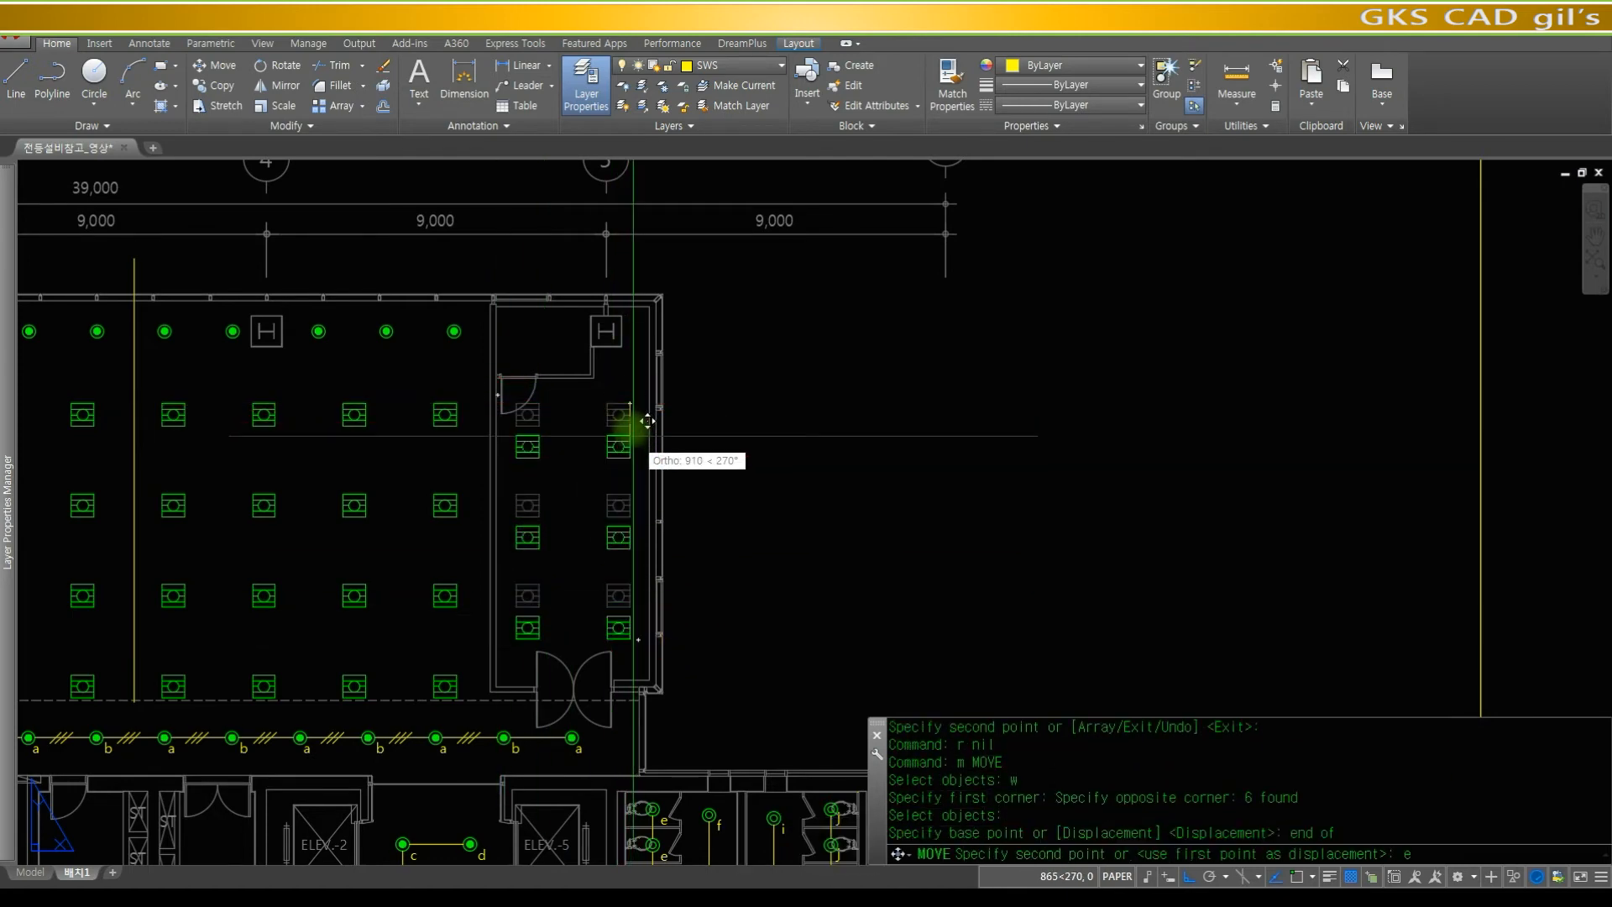
type("en")
key("space")
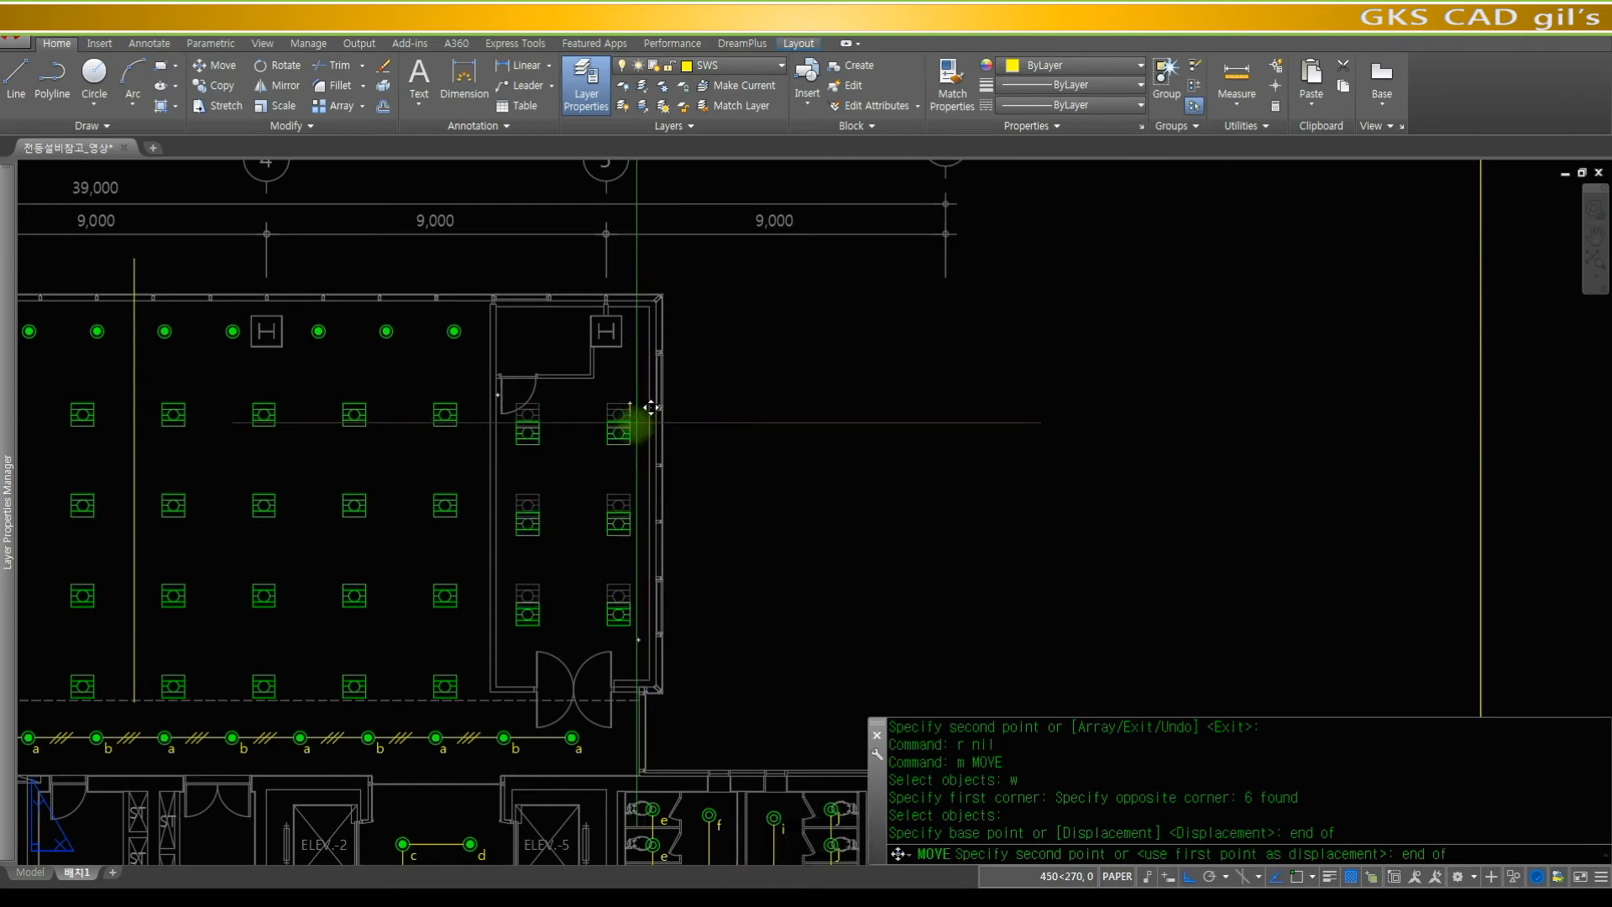
left_click(634, 425)
type("r")
key("space")
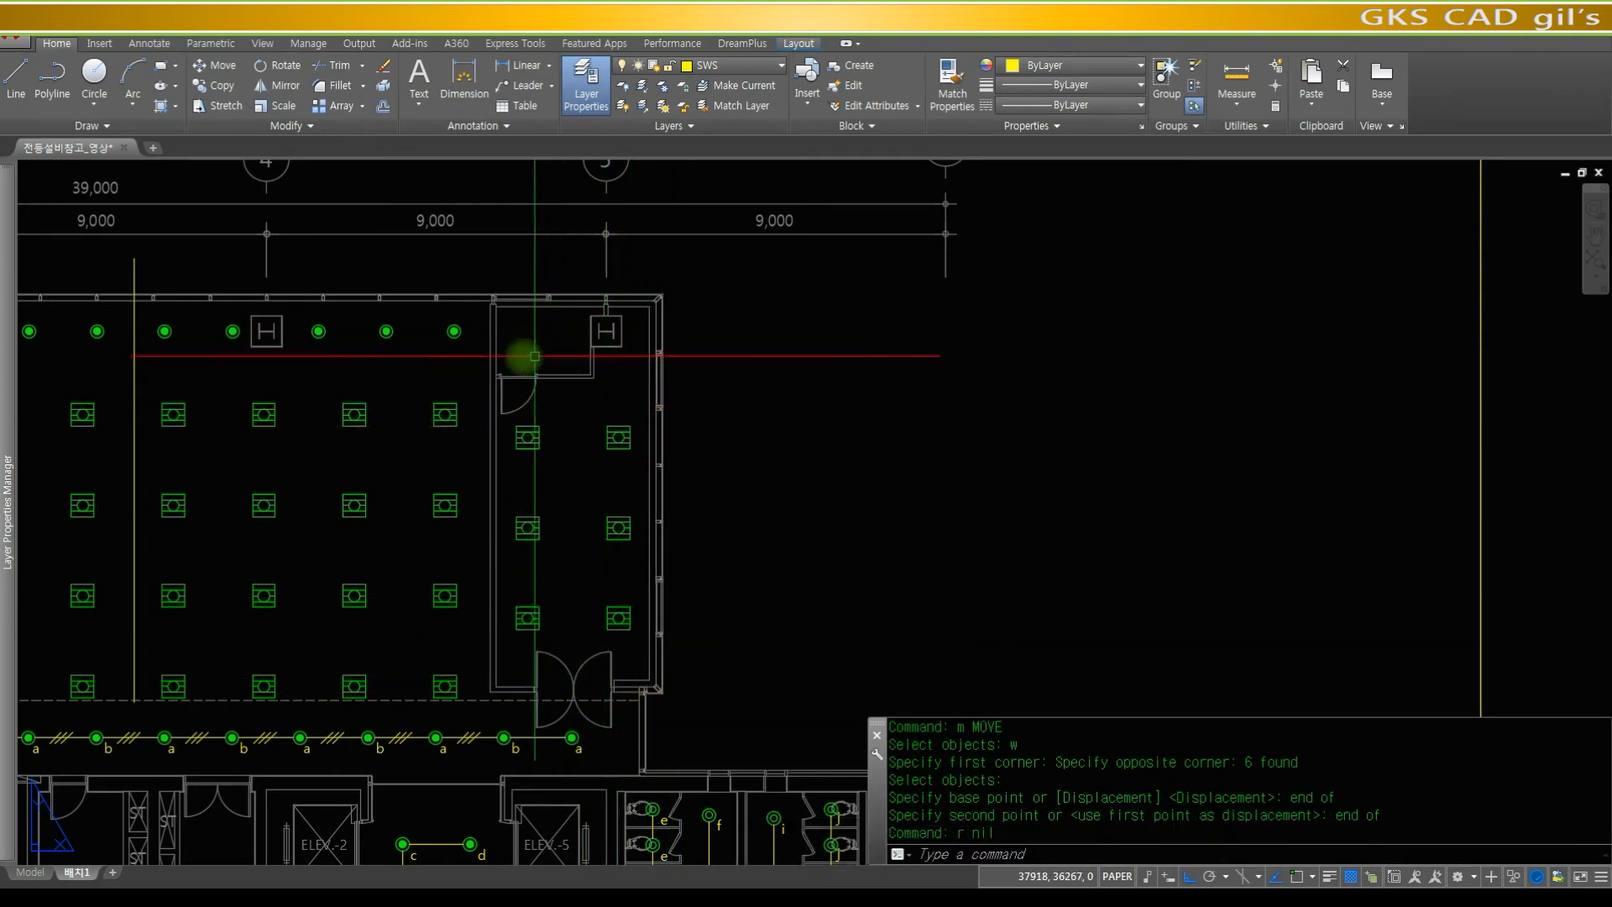
type("z")
key("space")
left_click(706, 479)
left_click(409, 242)
type("r")
key("space")
type("ciopy")
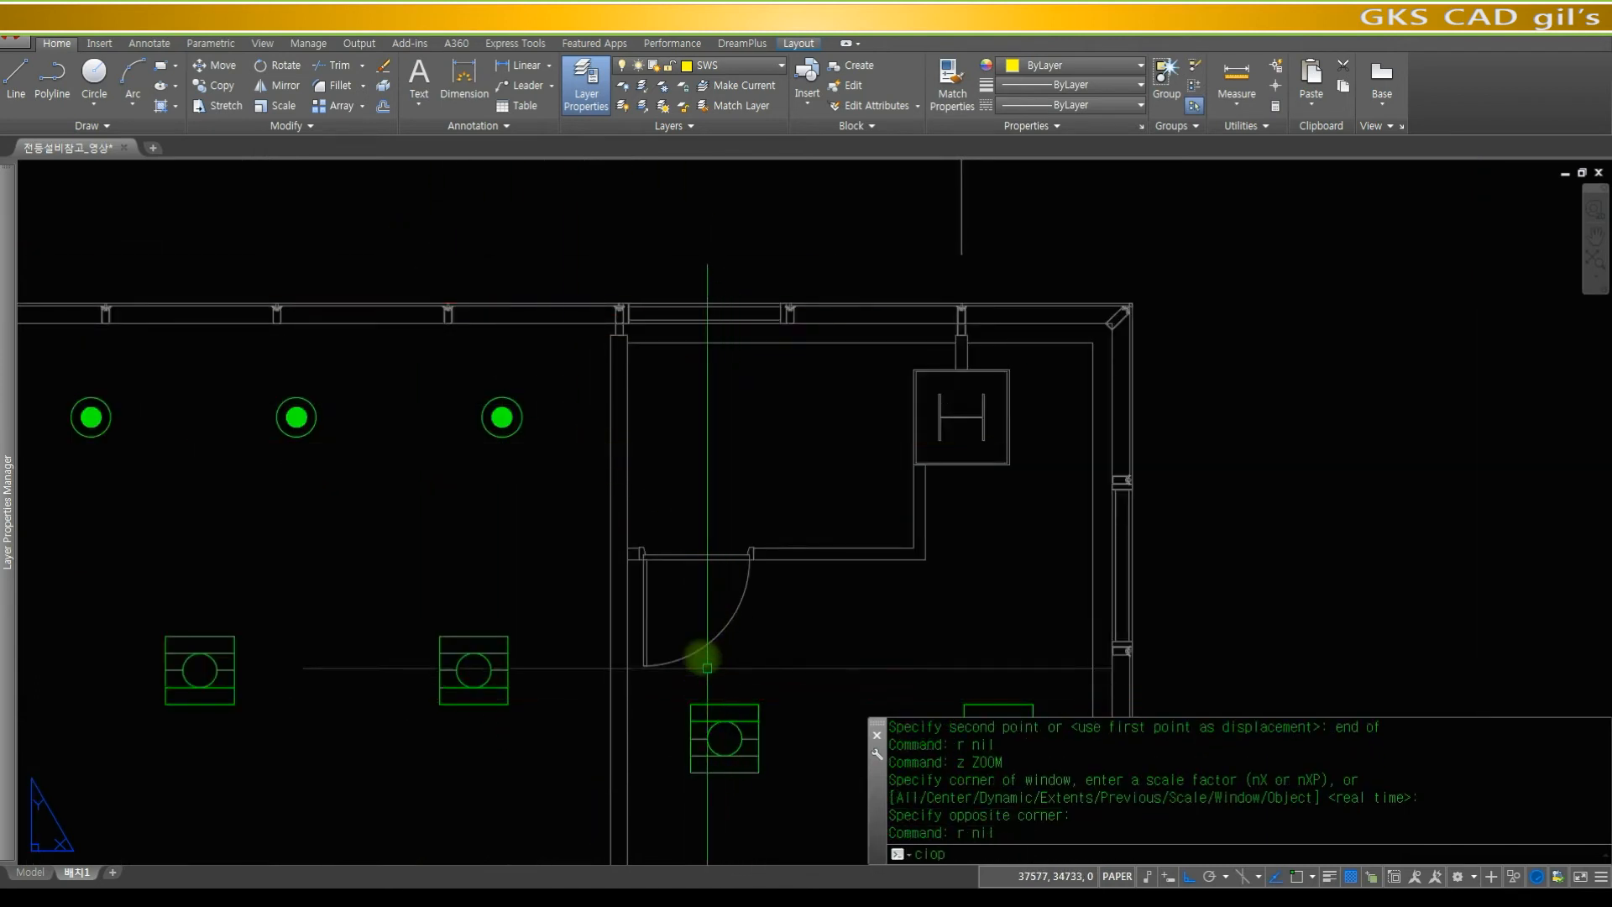
key("space")
key("space")
key("Escape")
key("Escape")
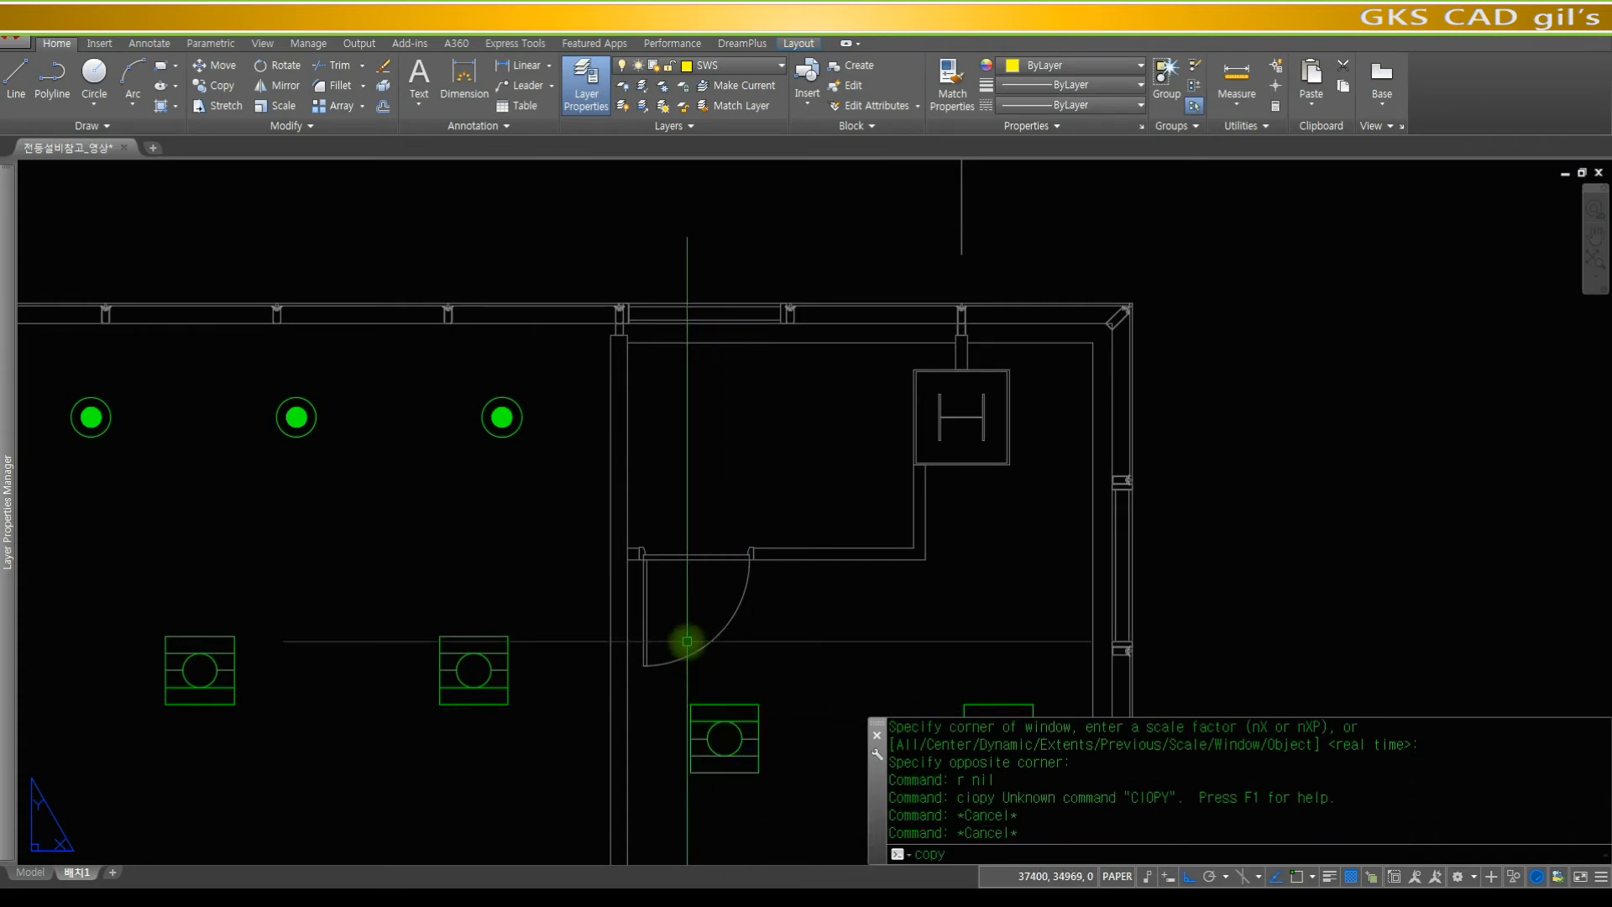
- Copy the large room's upper-left light straight up by its centre into the small room above the door
key("space")
type("c")
key("space")
left_click(784, 783)
left_click(717, 718)
right_click(748, 734)
type("cen")
key("space")
left_click(735, 726)
left_click(798, 429)
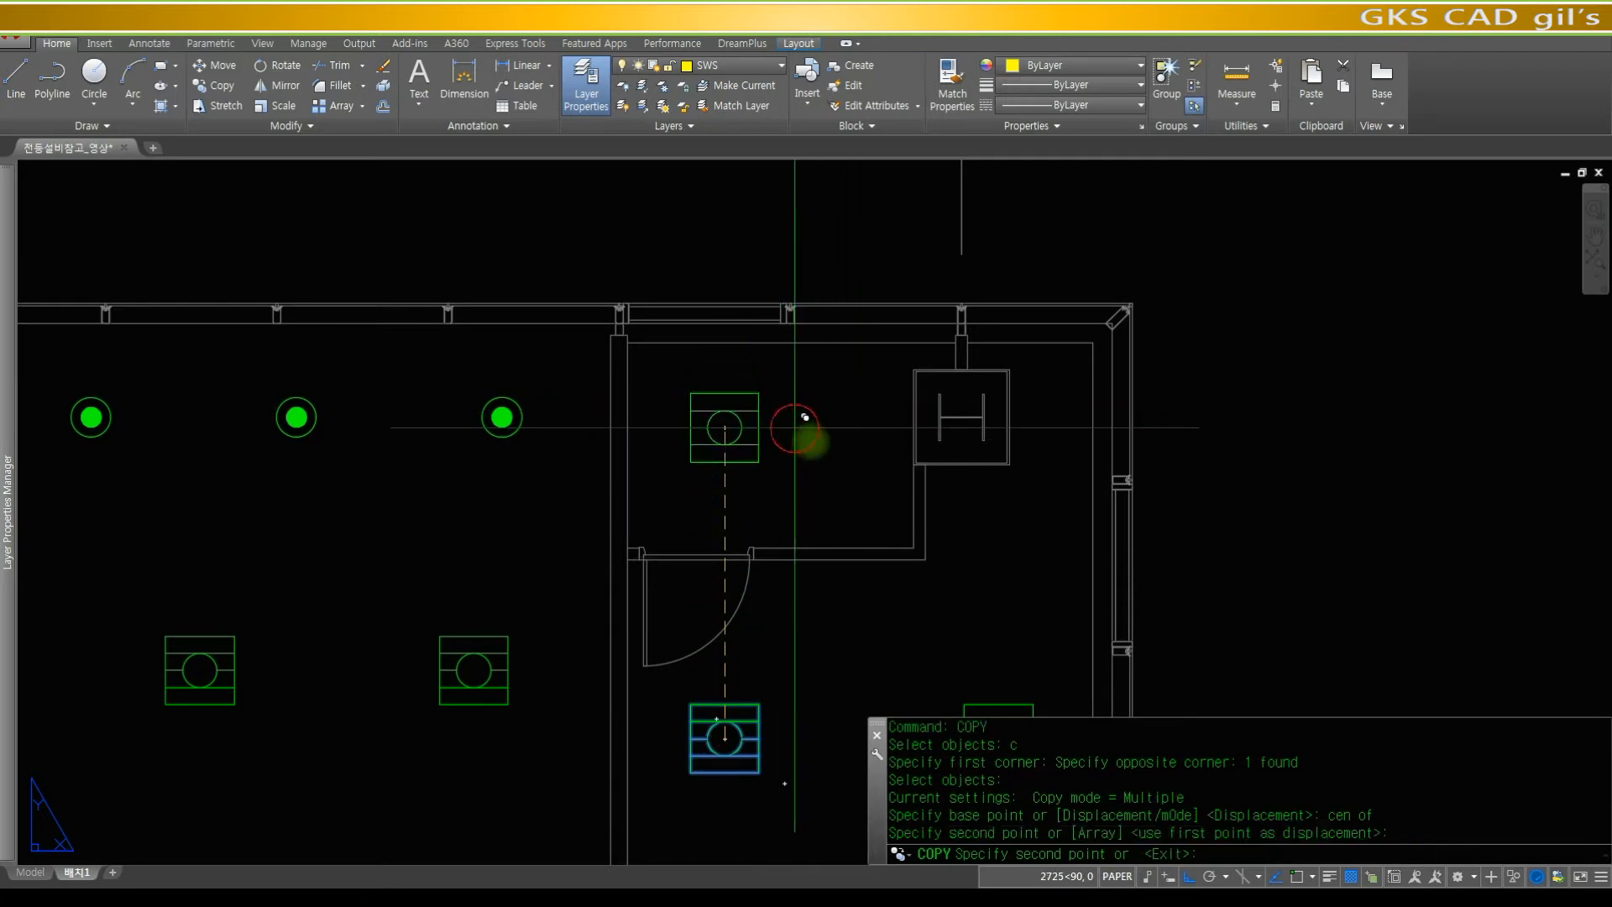
key("space")
- Draw a diagonal line from the small room's upper-left inner corner to its lower-right inner corner
type("l")
key("space")
type("end")
key("space")
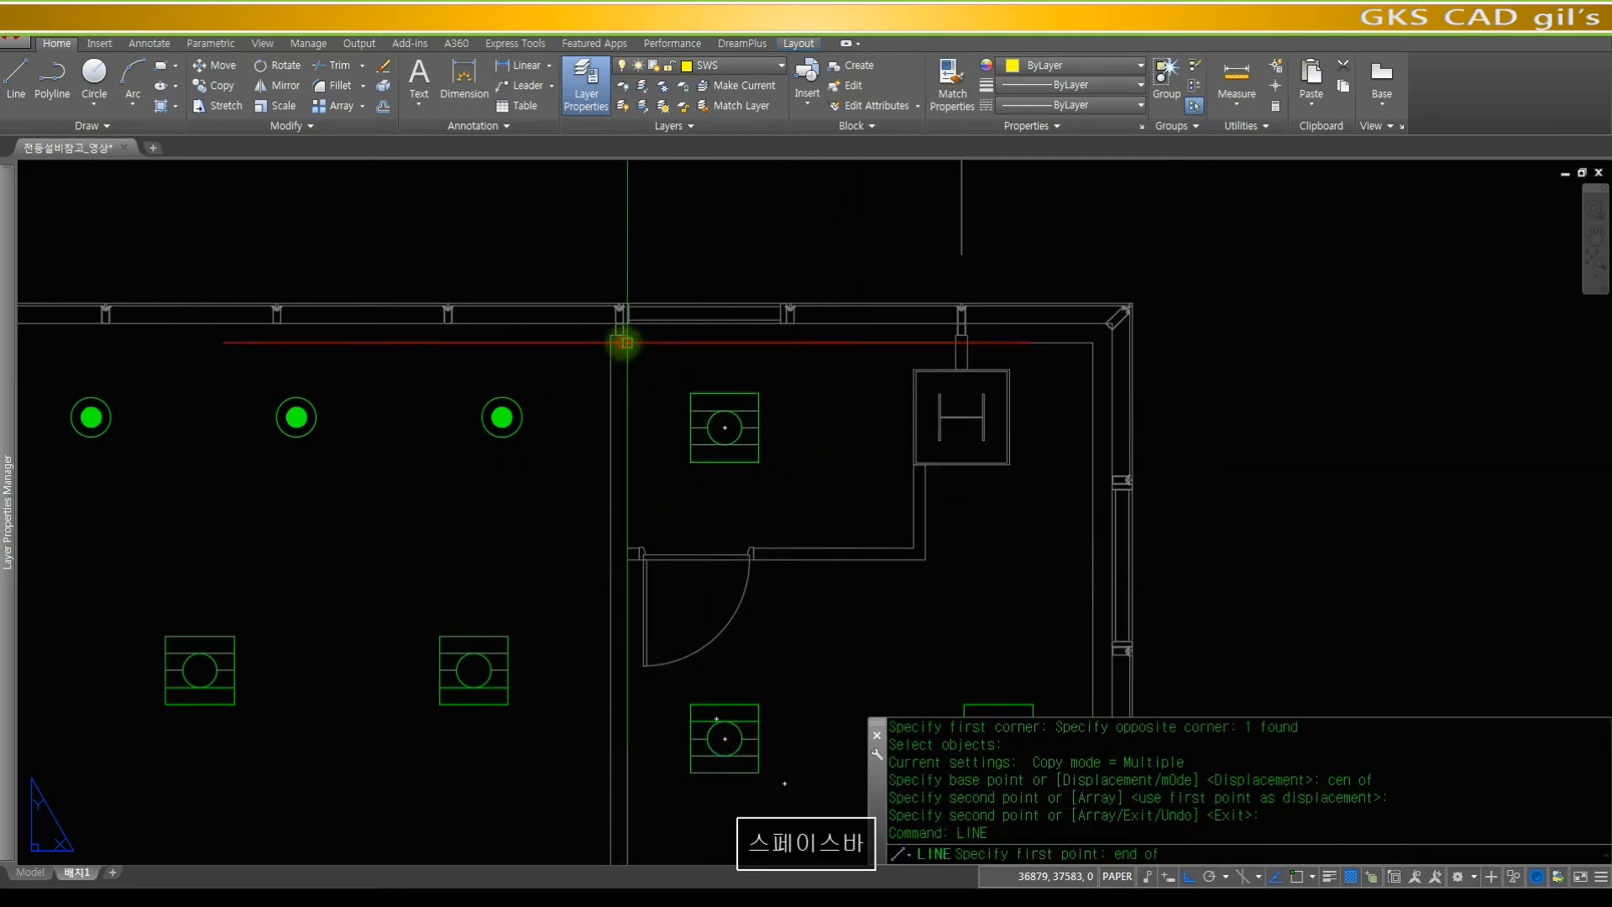
left_click(623, 343)
type("end")
key("space")
left_click(903, 549)
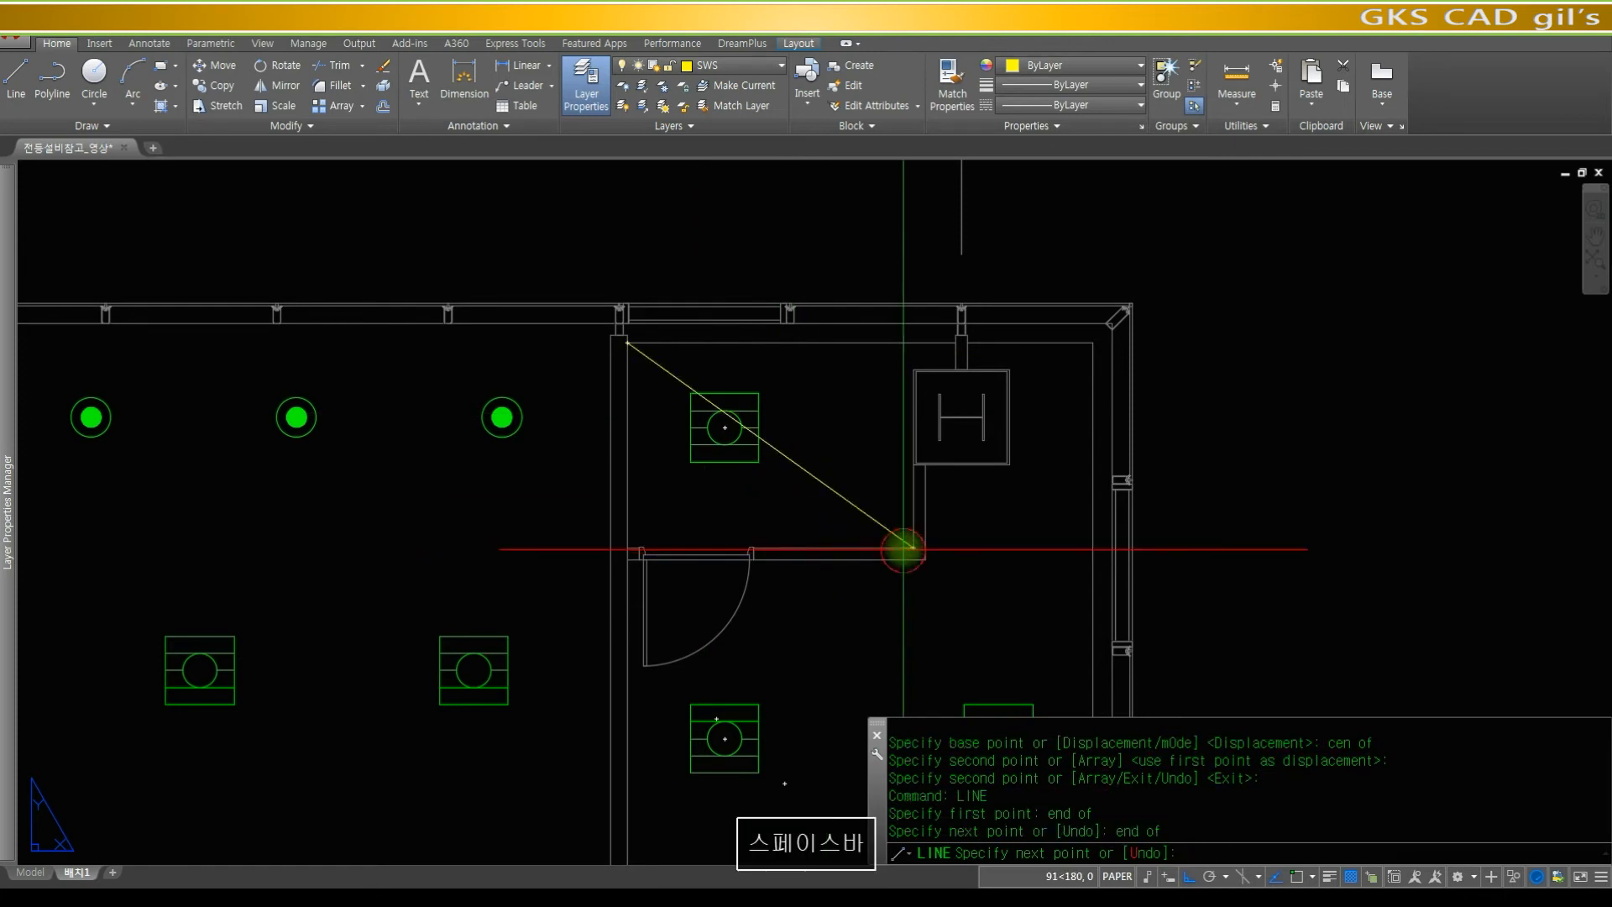
key("space")
- Move the small room's light from its centre to the midpoint of the diagonal line
type("m")
key("space")
type("w")
key("space")
left_click(659, 360)
left_click(789, 492)
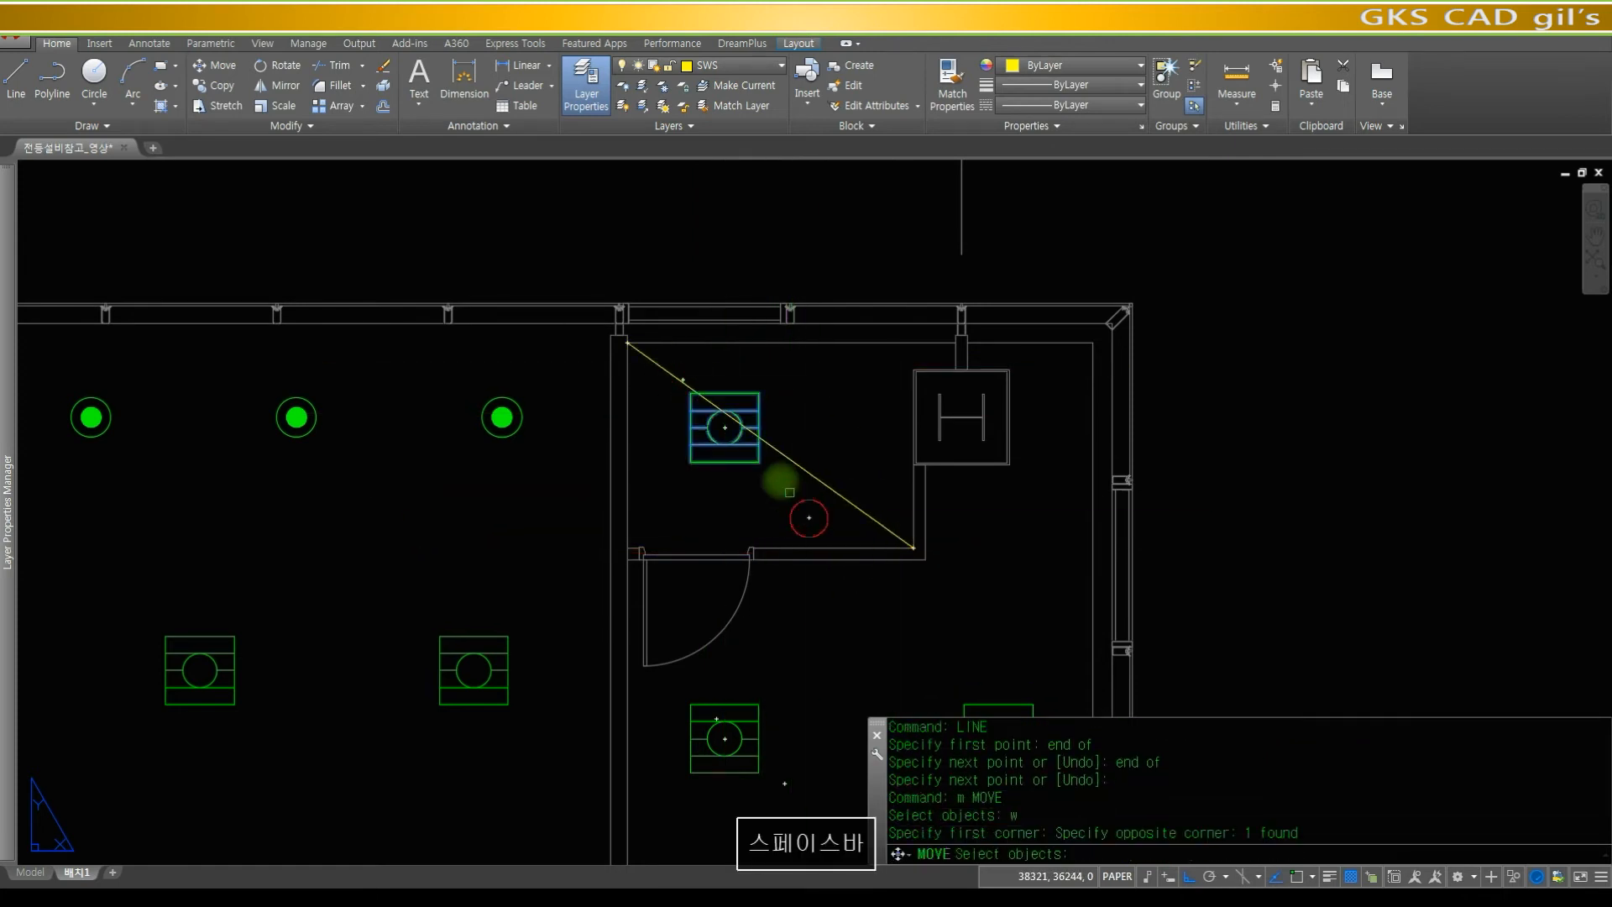
key("space")
type("cen")
key("space")
left_click(725, 427)
type("mid")
key("space")
left_click(771, 446)
type("r")
key("space")
- Erase the diagonal construction line in the small room
type("e")
key("space")
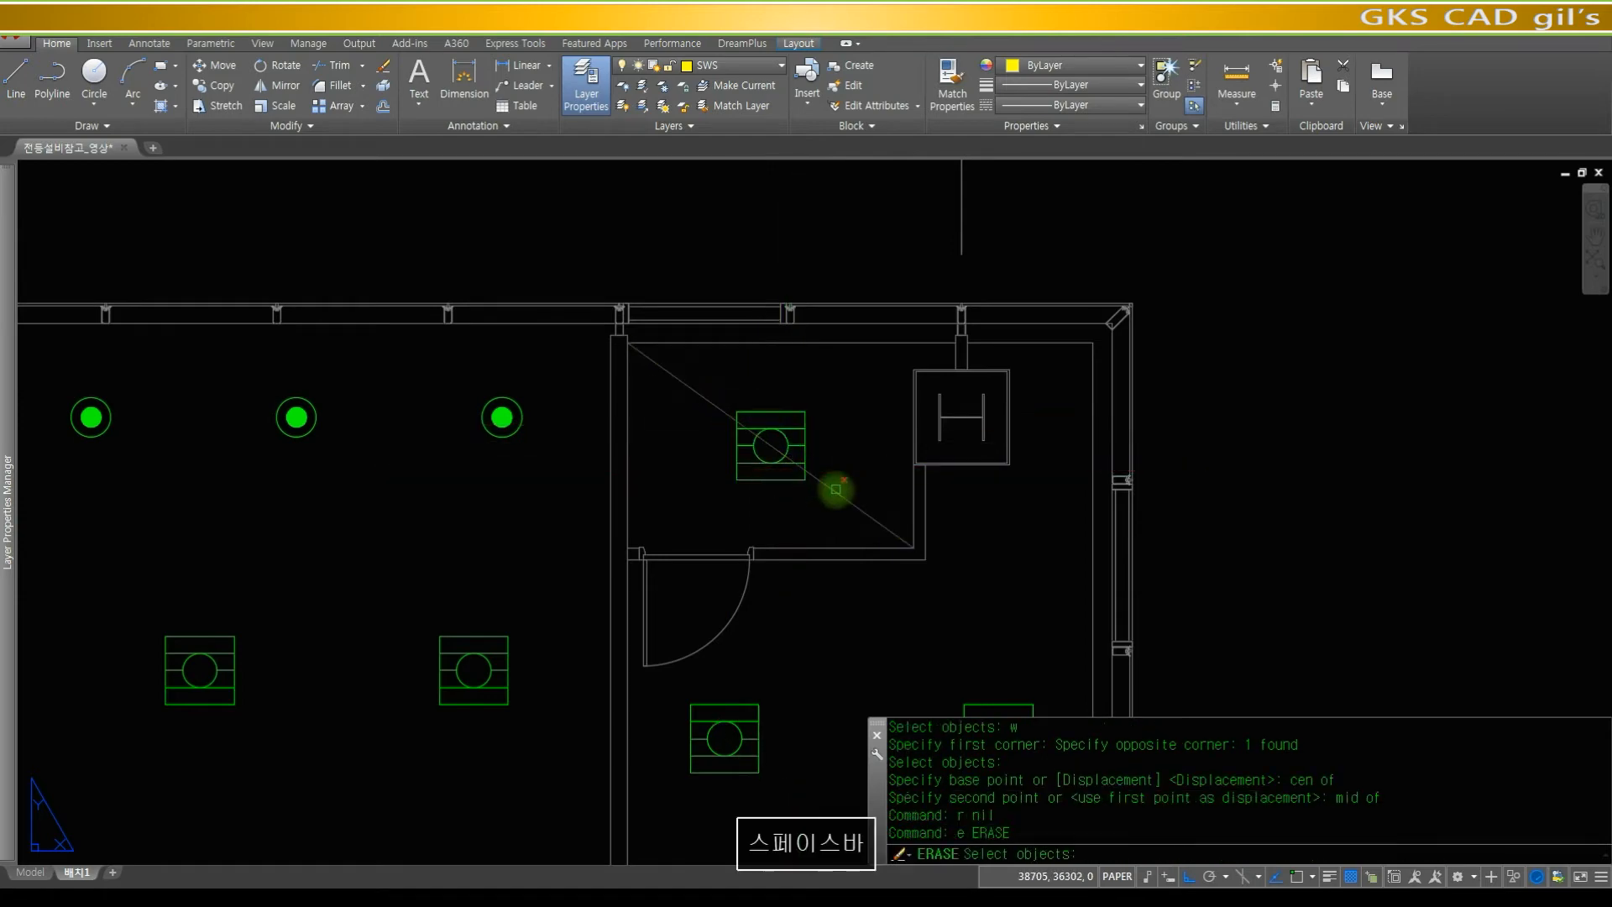
left_click(836, 489)
key("space")
- Copy the (e~g) switch group and its label to the clipboard, with the lowest switch's right quadrant as base point
scroll(884, 552, "down", 4)
mouse_move(884, 551)
middle_mouse_down()
mouse_move(672, 321)
mouse_move(632, 344)
middle_mouse_up()
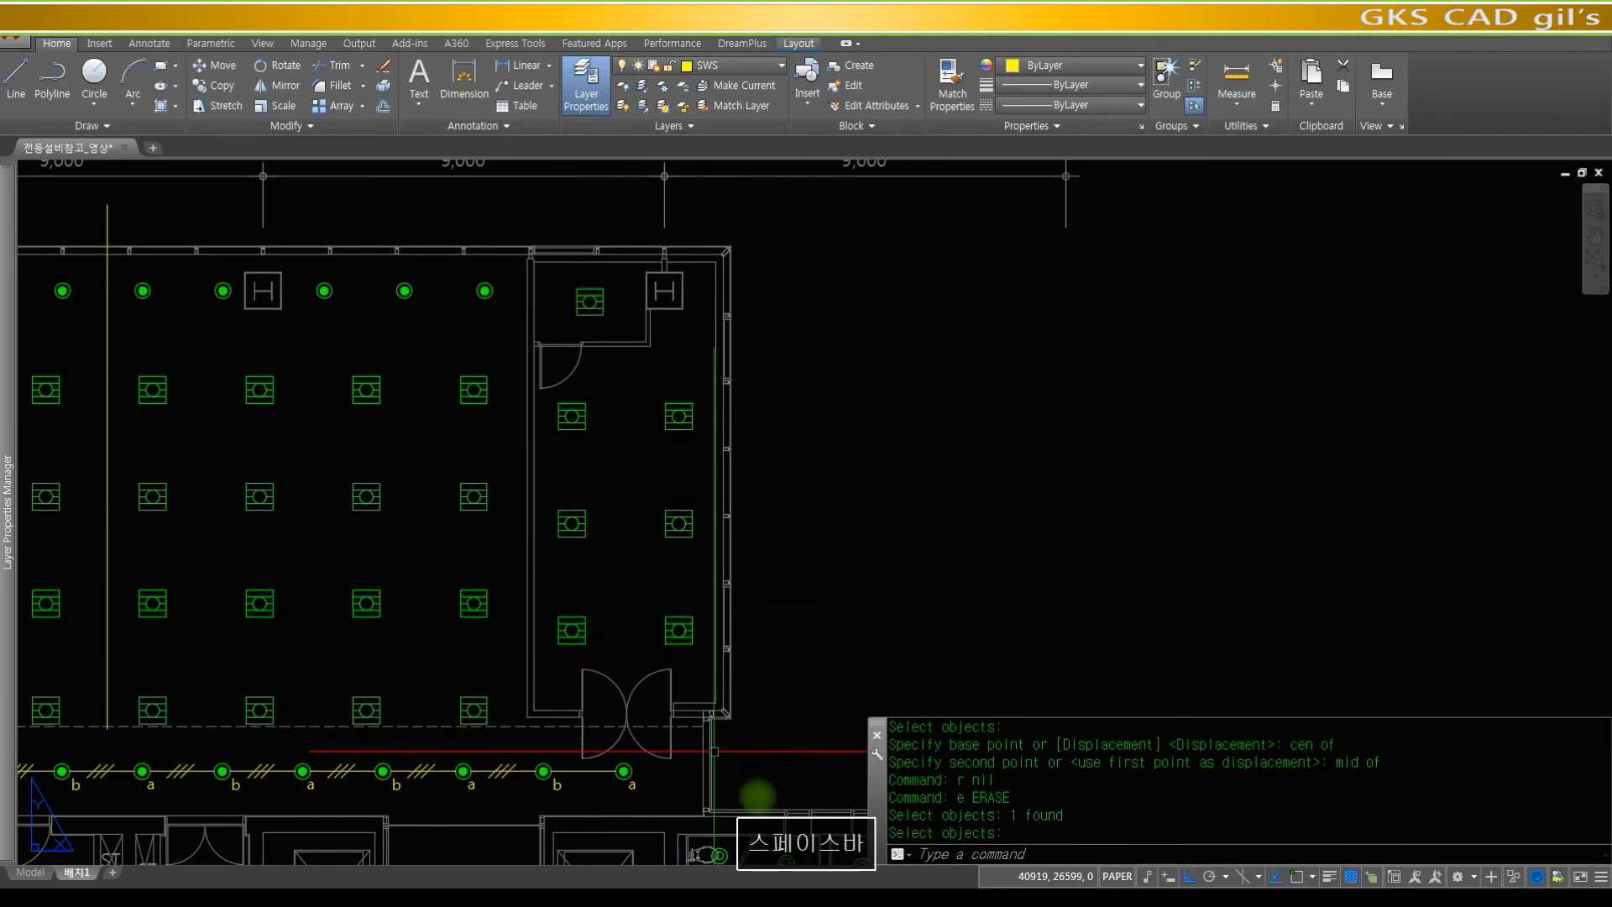
type("z")
key("space")
left_click(752, 798)
left_click(412, 555)
scroll(856, 537, "down", 2)
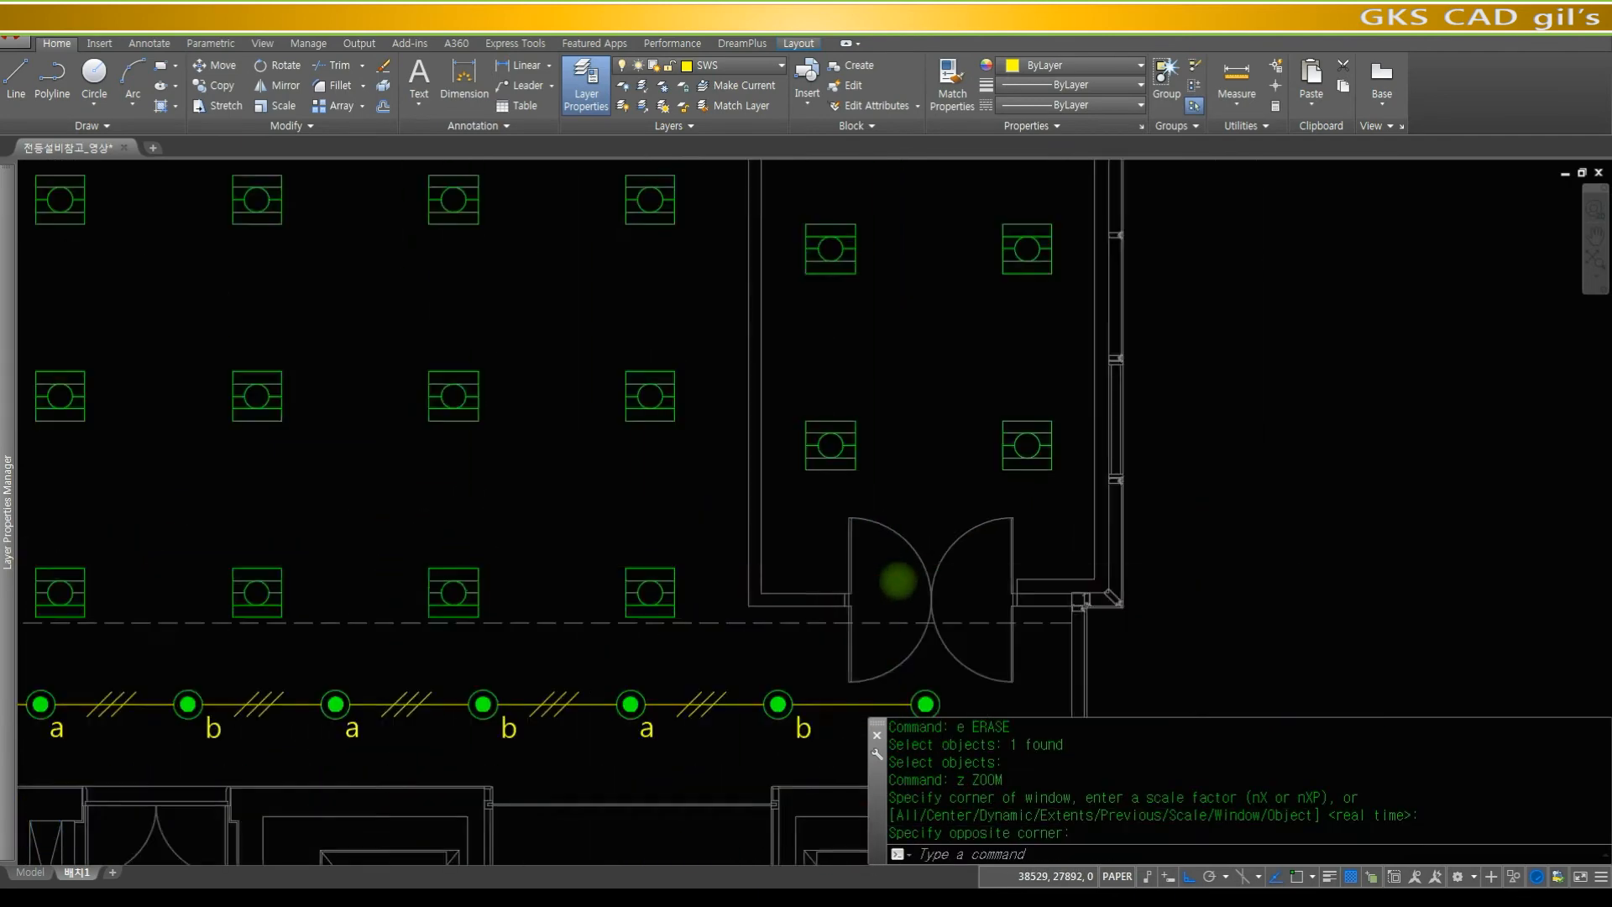
scroll(894, 566, "down", 4)
scroll(648, 540, "up", 6)
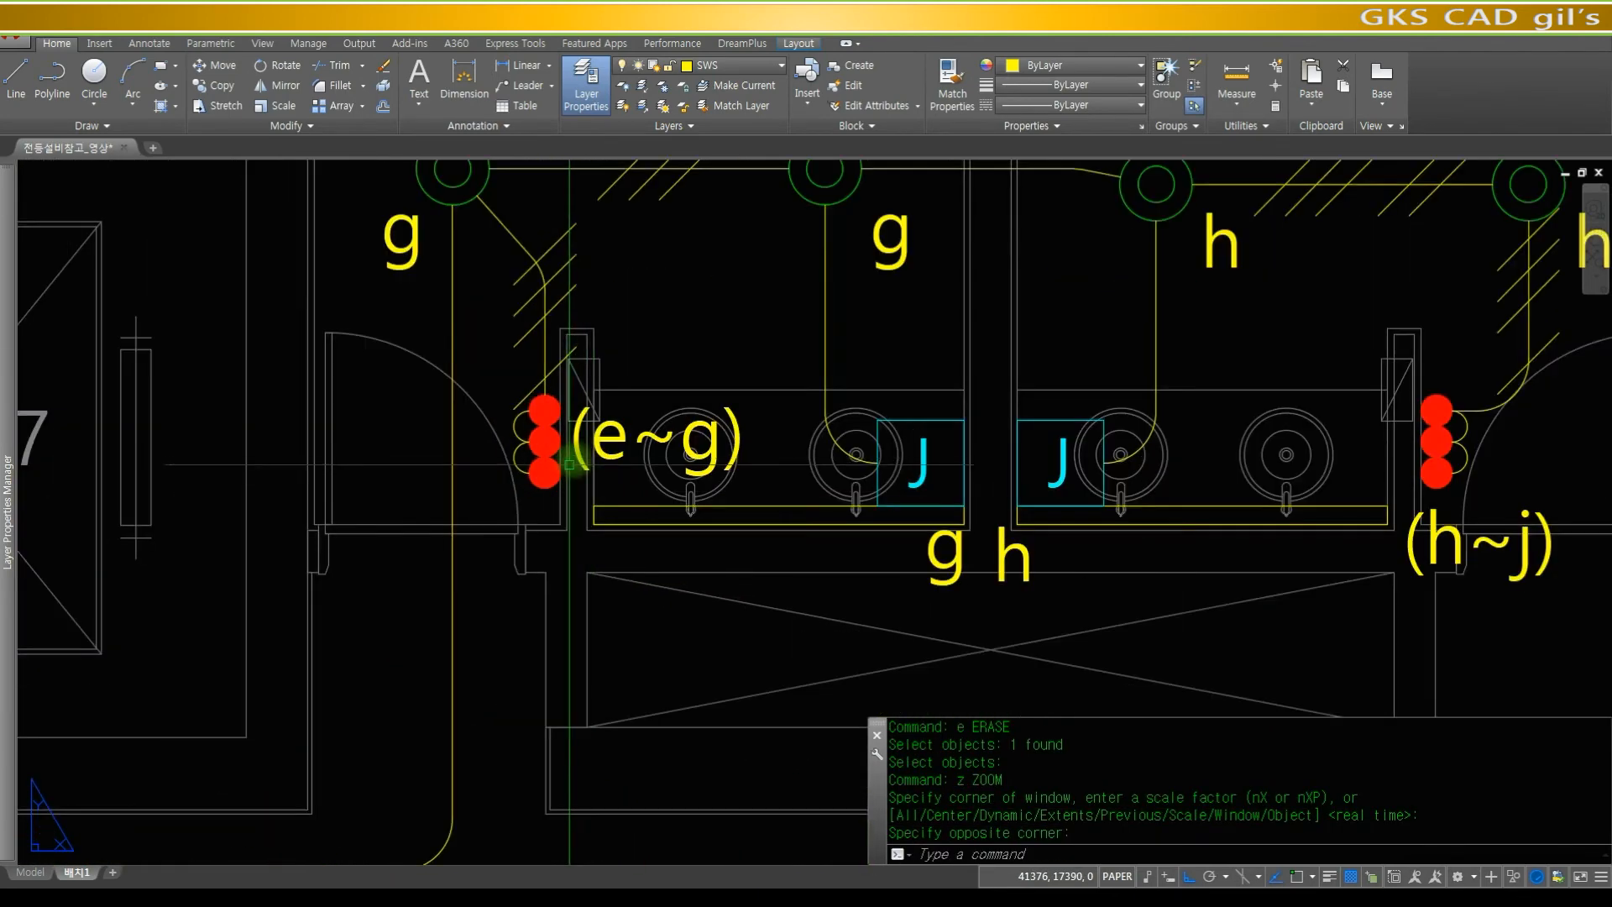
key("ctrl+shift+c")
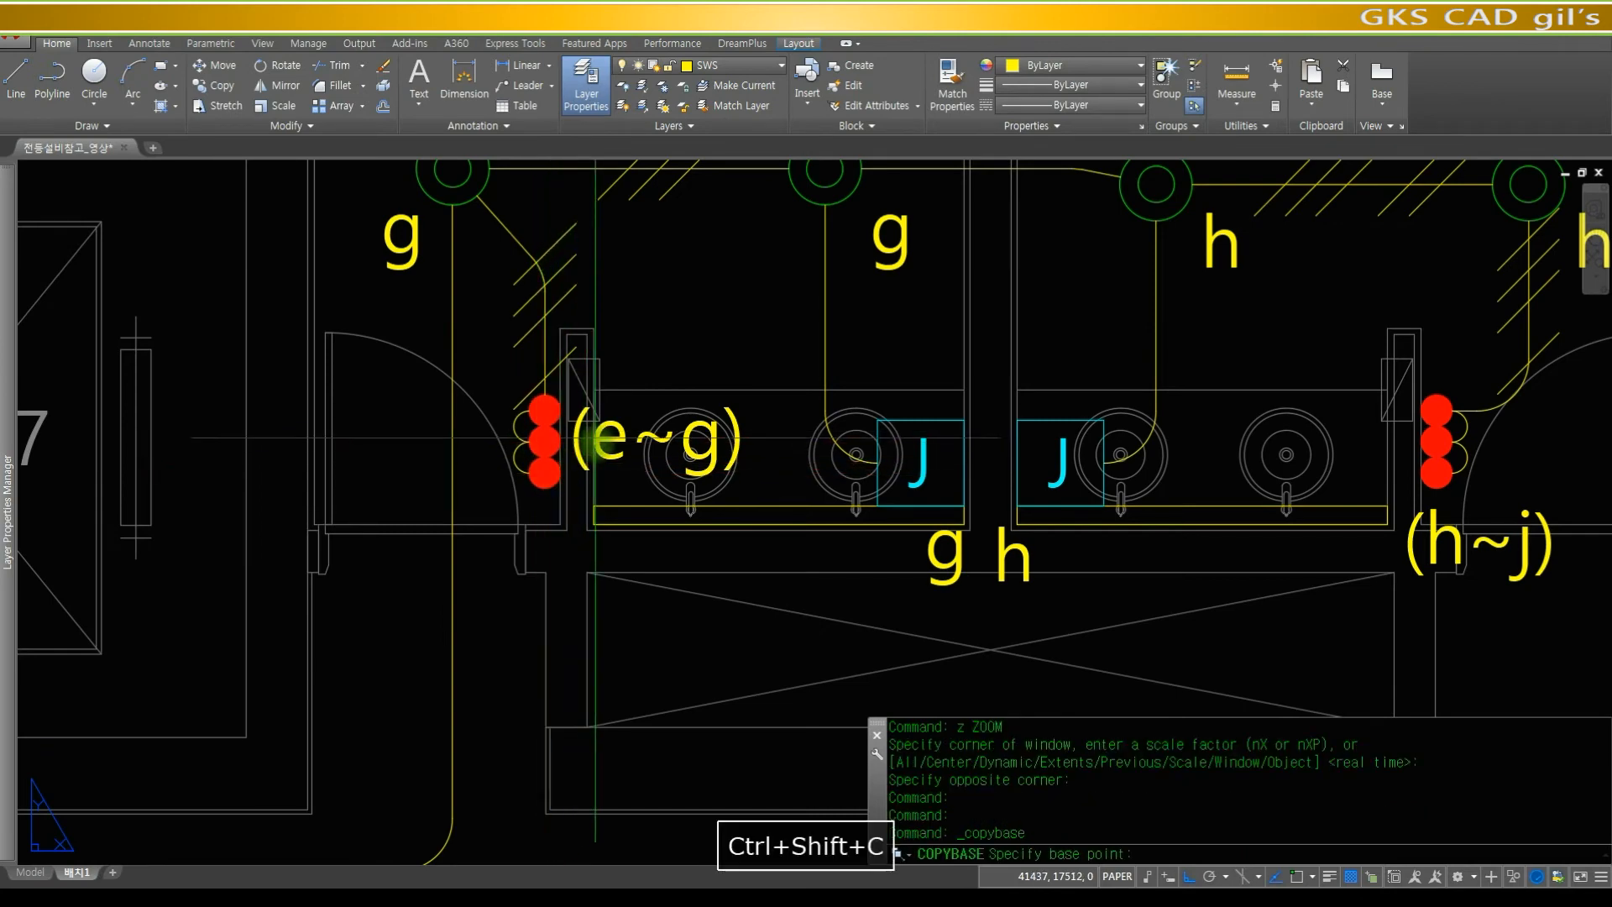
type("ceee")
key("space")
type("qua")
key("space")
left_click(532, 387)
type("w")
key("space")
left_click(486, 379)
left_click(564, 497)
key("space")
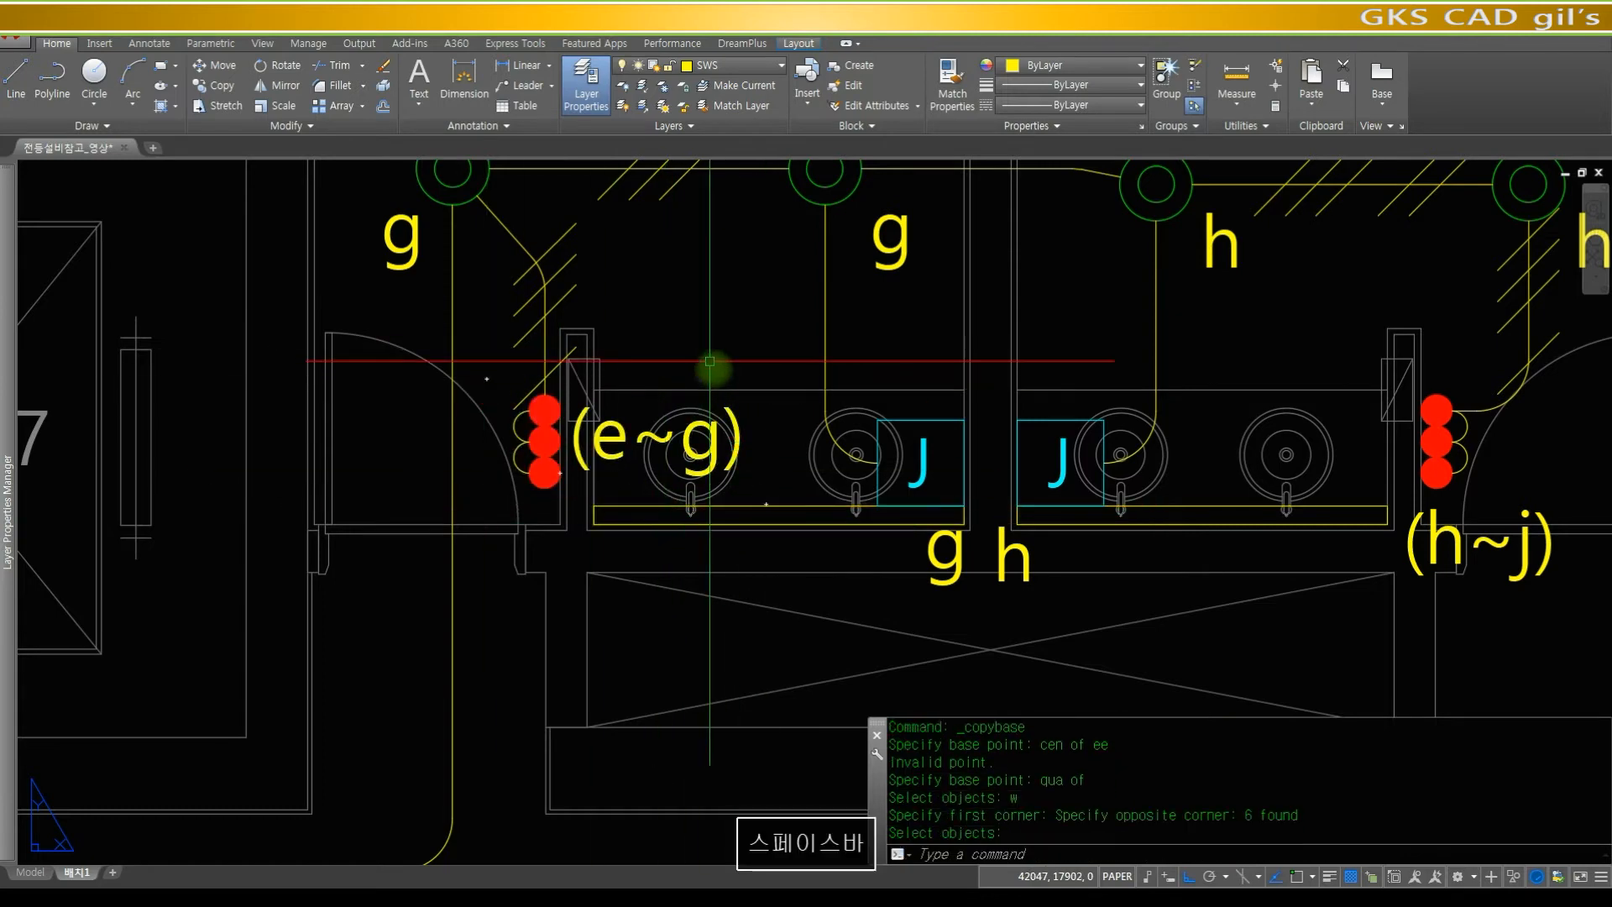
- Paste the switch group and label at the wall endpoint just left of the large room's double door
scroll(714, 420, "down", 6)
scroll(642, 559, "up", 8)
middle_click_drag(607, 599, 648, 509)
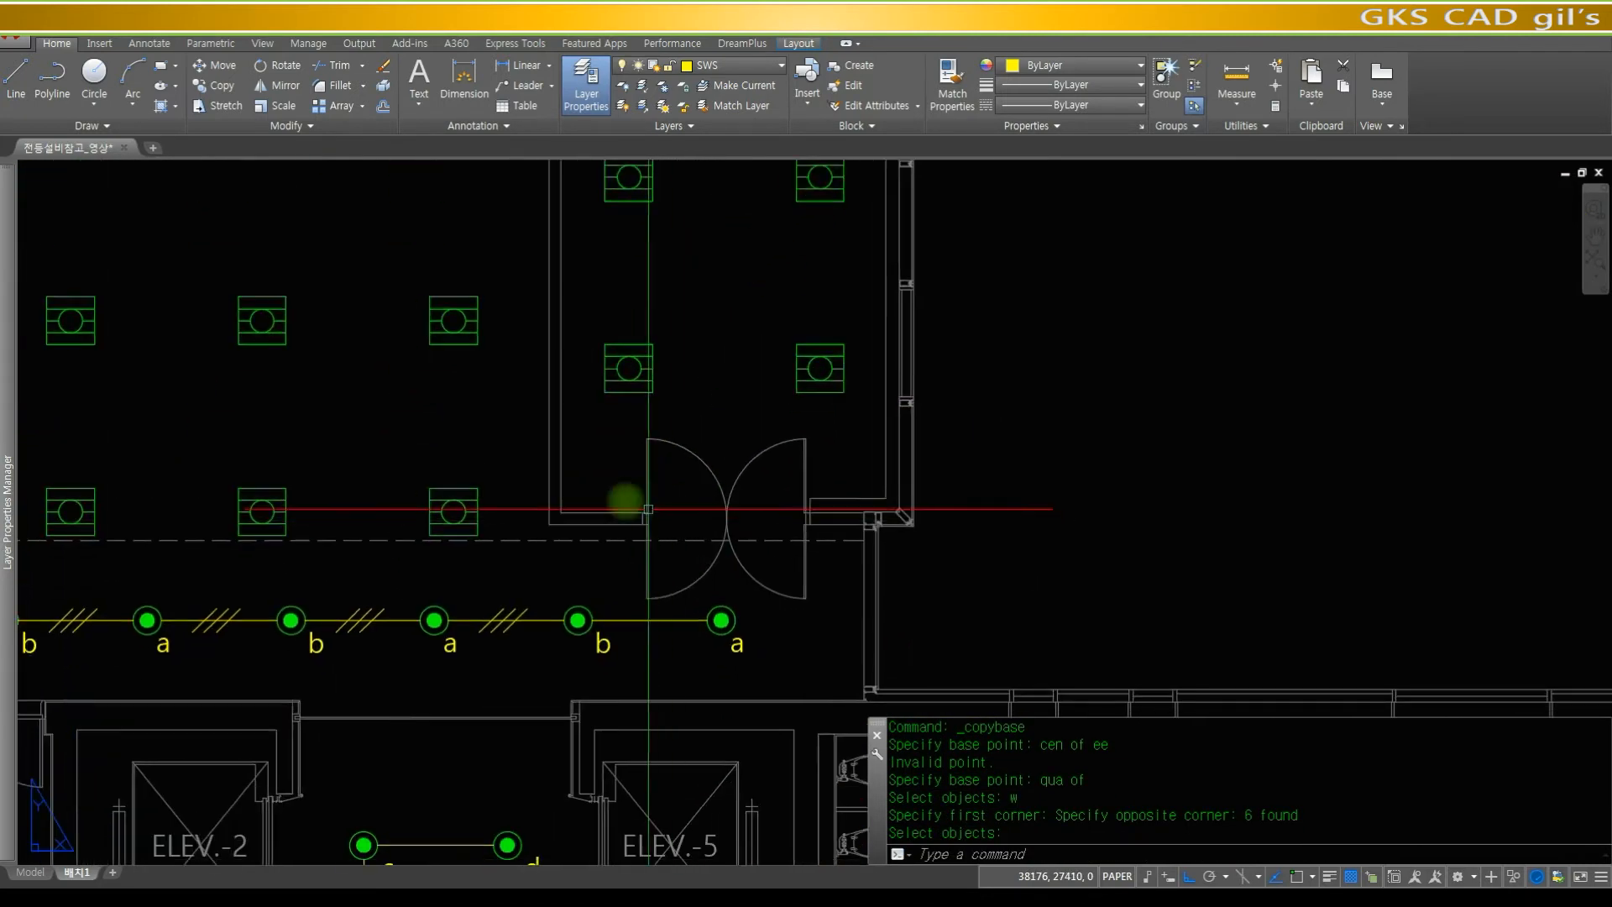
key("ctrl+v")
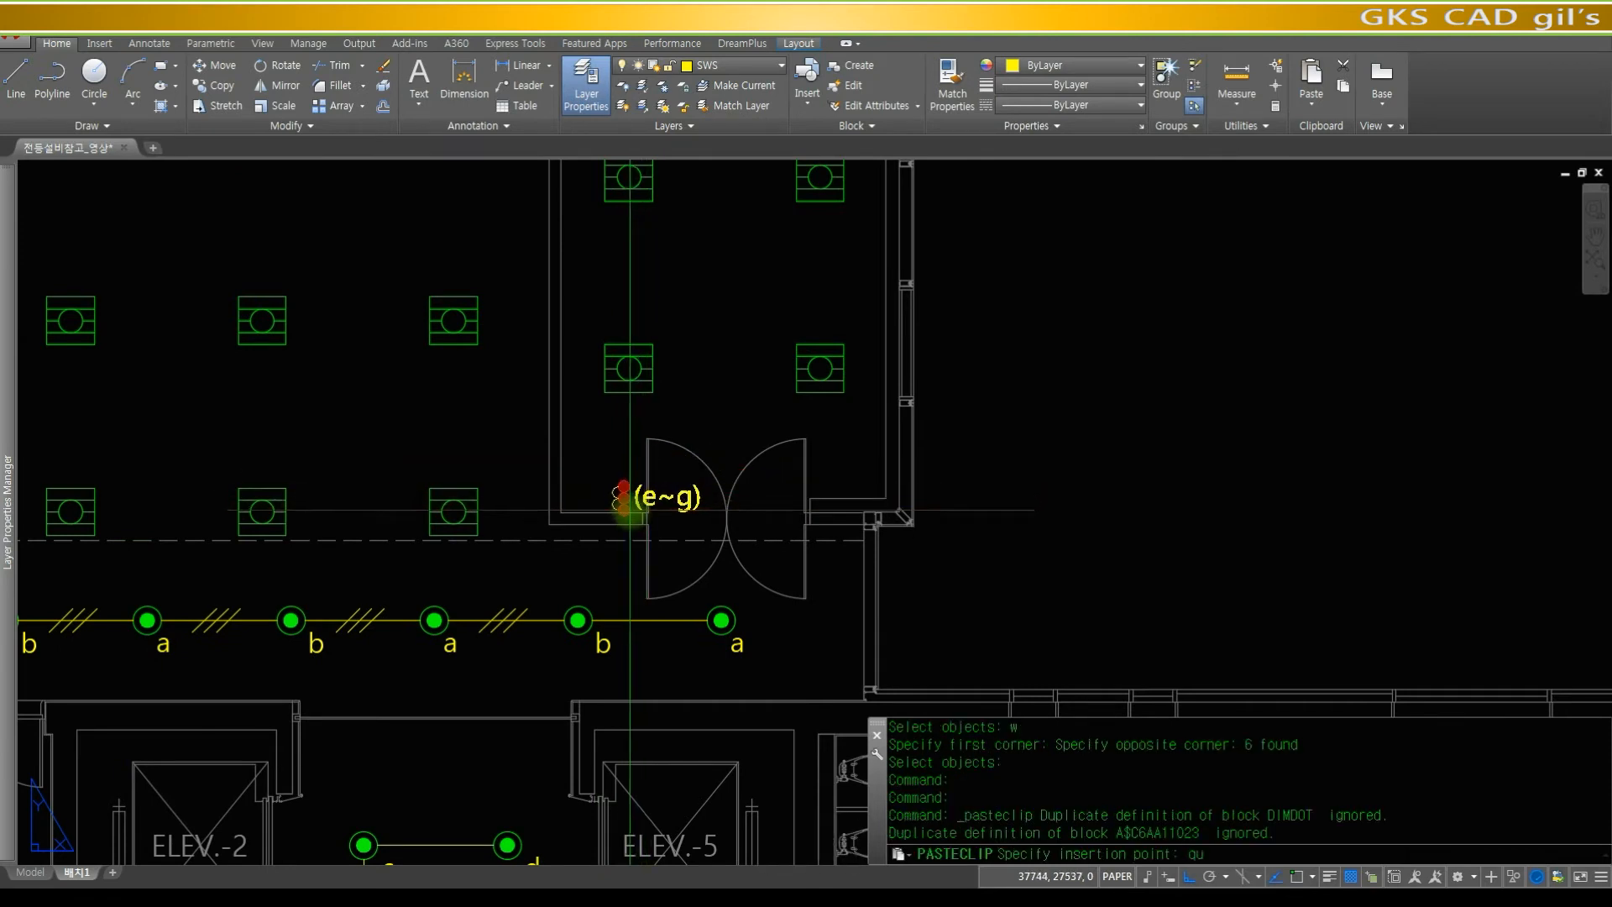
key("space")
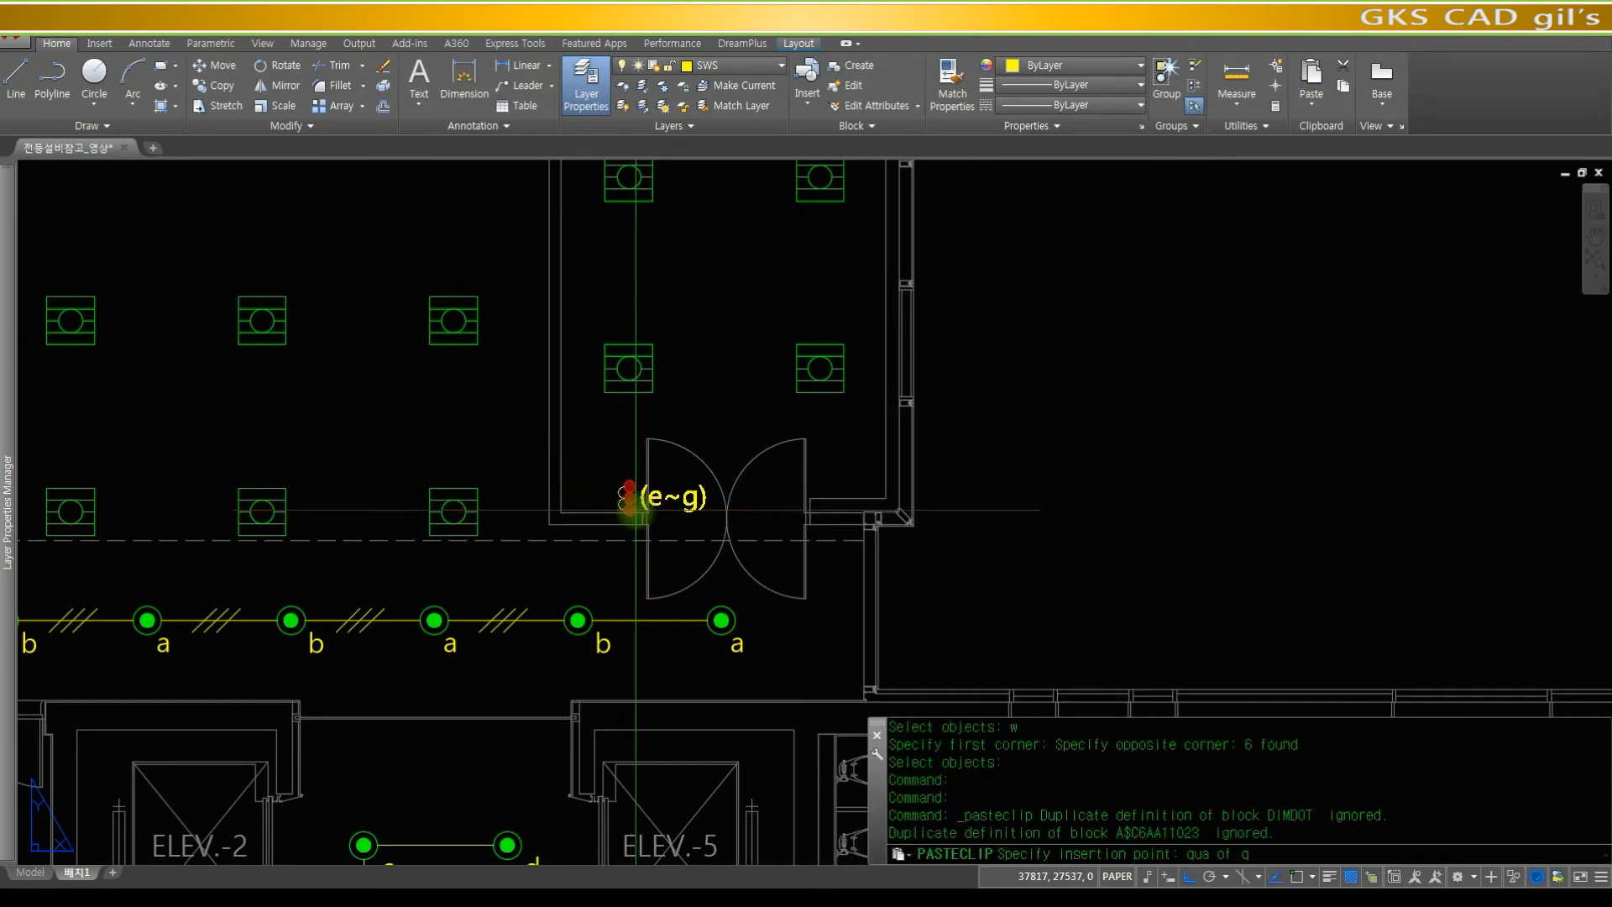
key("space")
type("e")
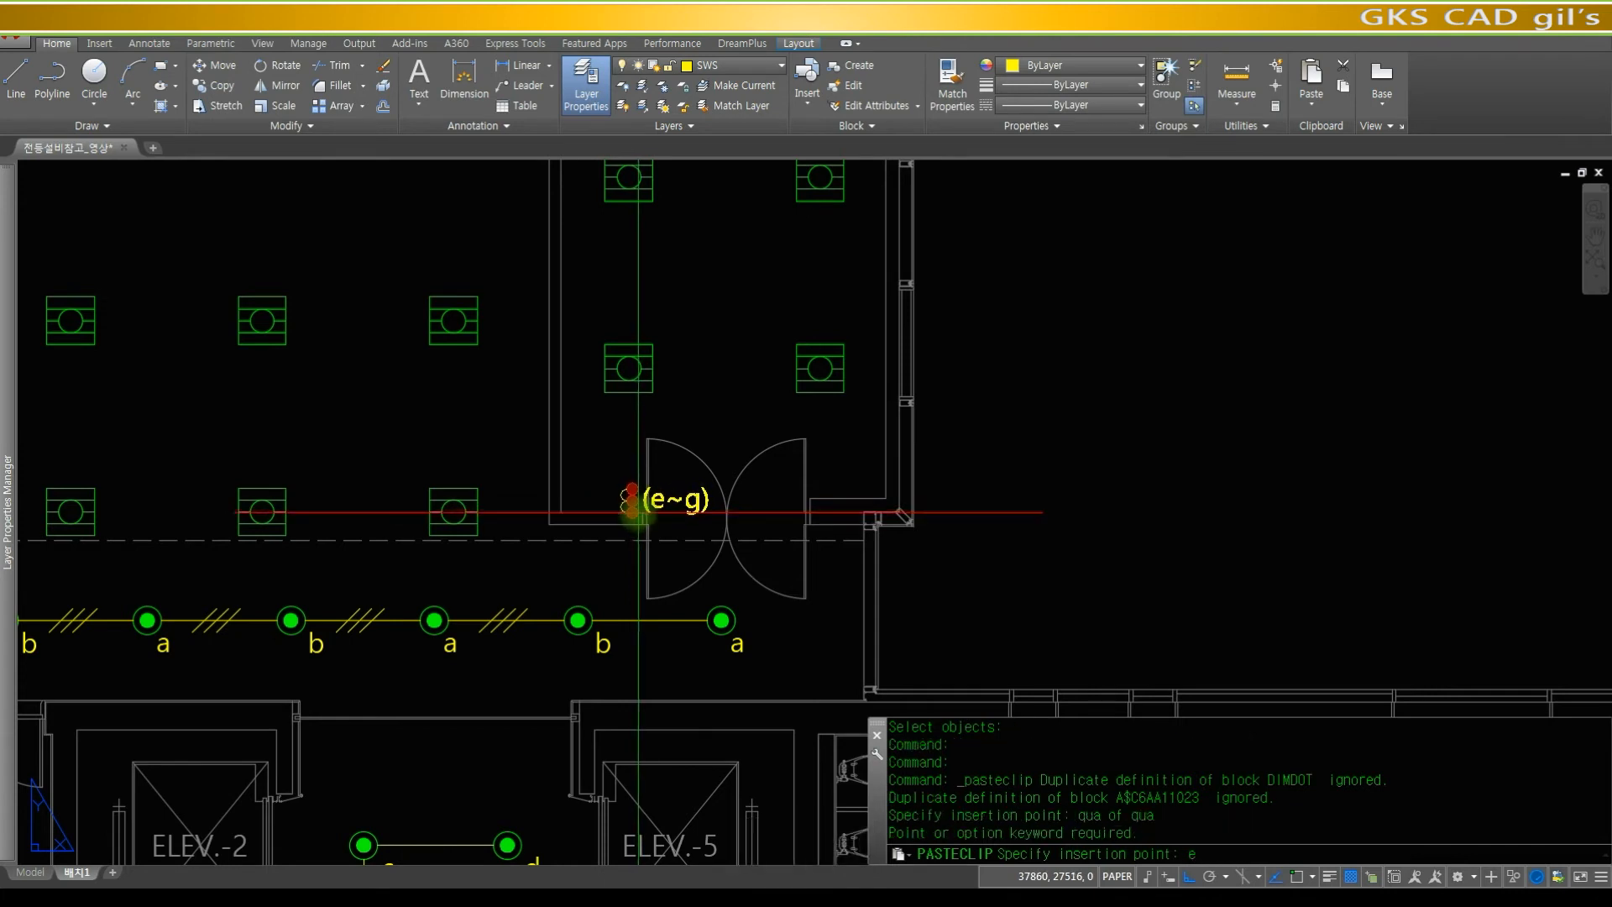
type("e")
key("space")
type("end")
key("space")
left_click(642, 514)
- Rotate the pasted three switches and their arcs a quarter turn clockwise about the lowest switch's right quadrant, leaving out the label
type("z")
key("space")
left_click(527, 402)
left_click(823, 619)
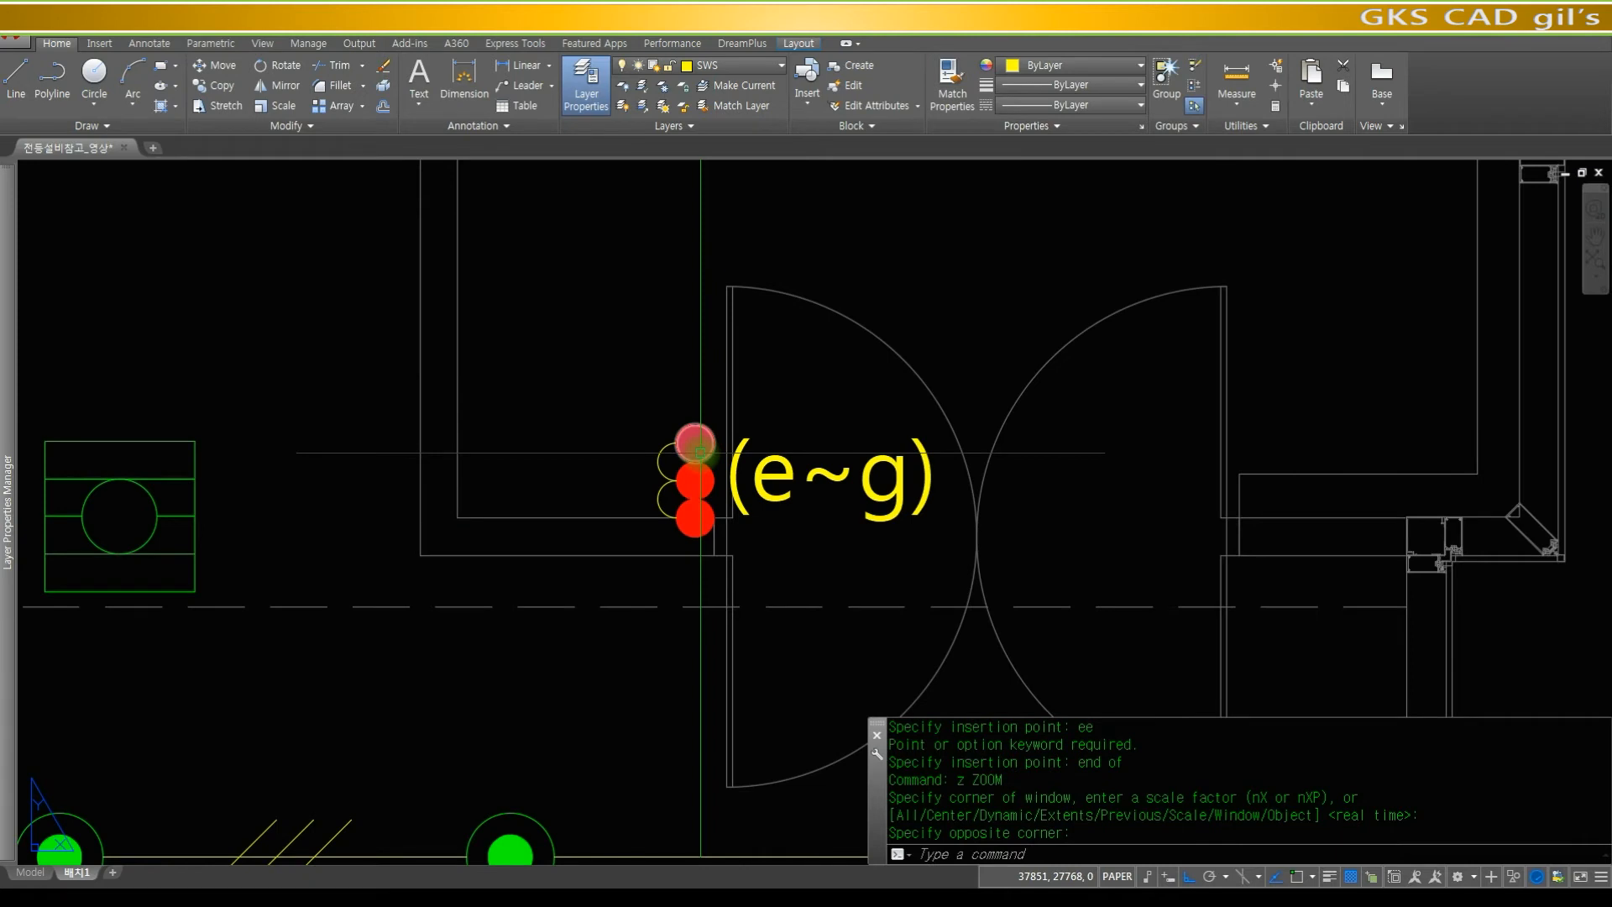
type("ro")
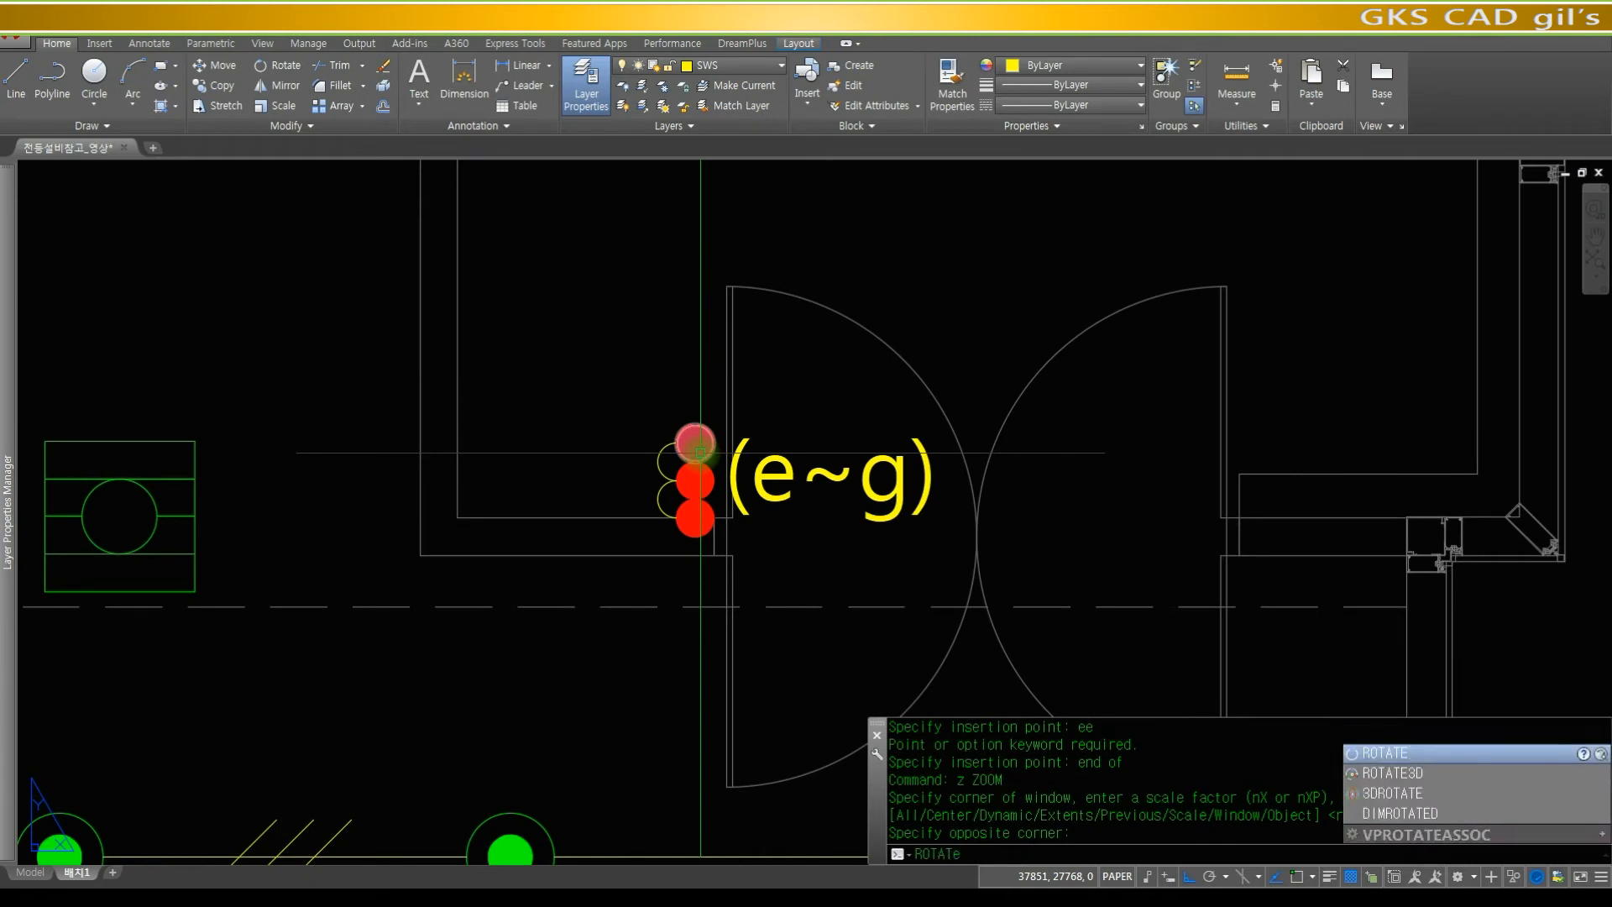
key("Return")
type("w")
key("space")
left_click(590, 341)
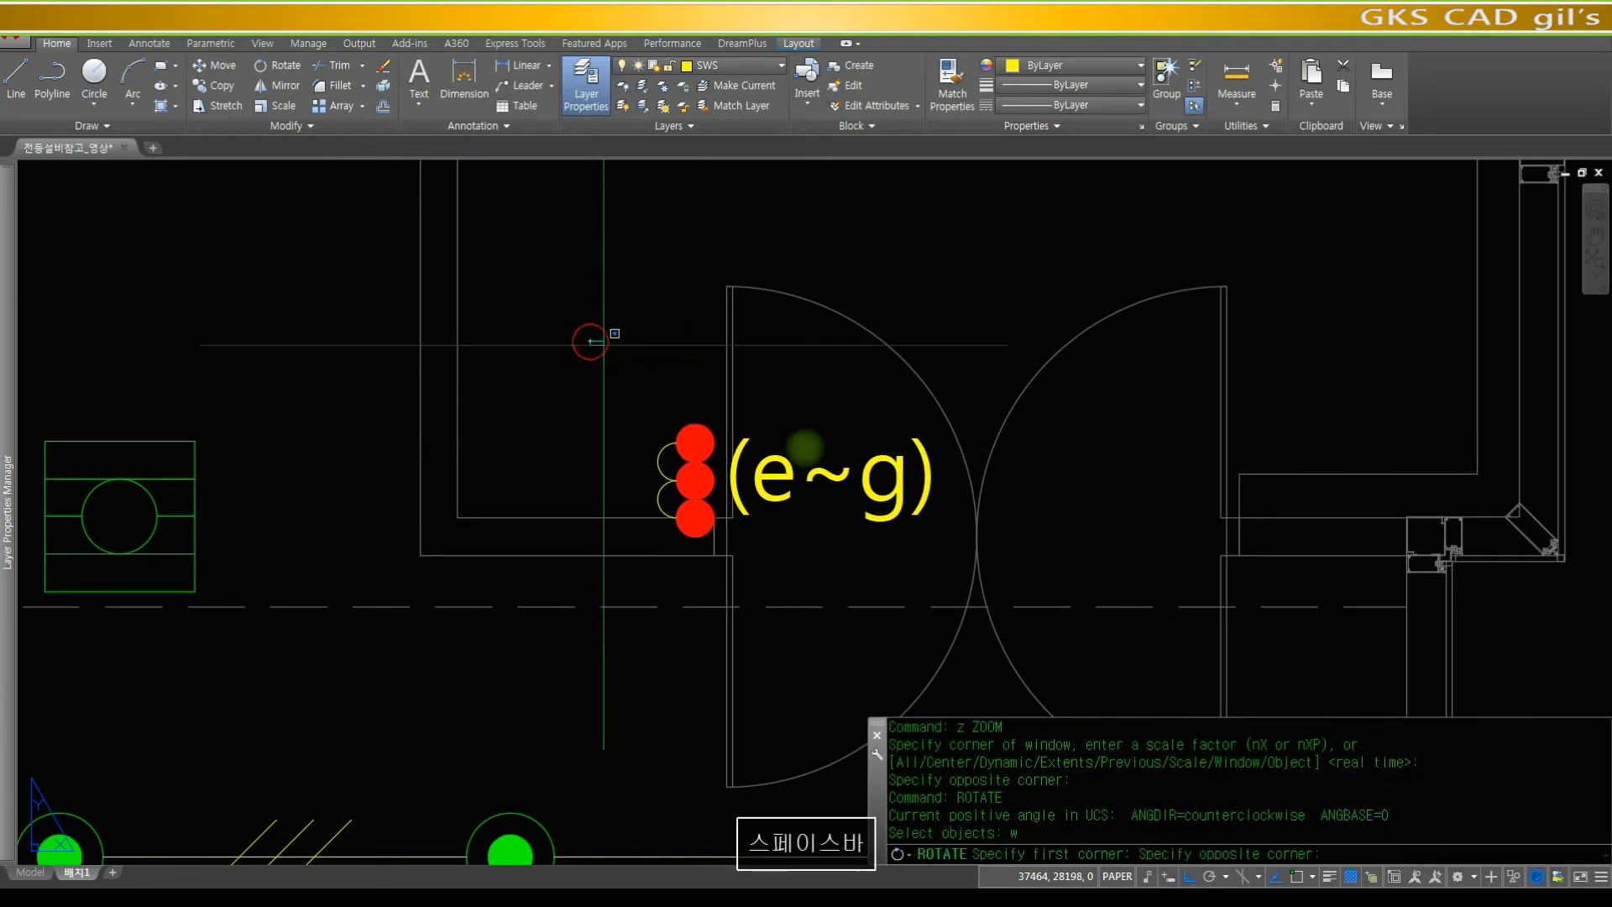
left_click(816, 553)
key("space")
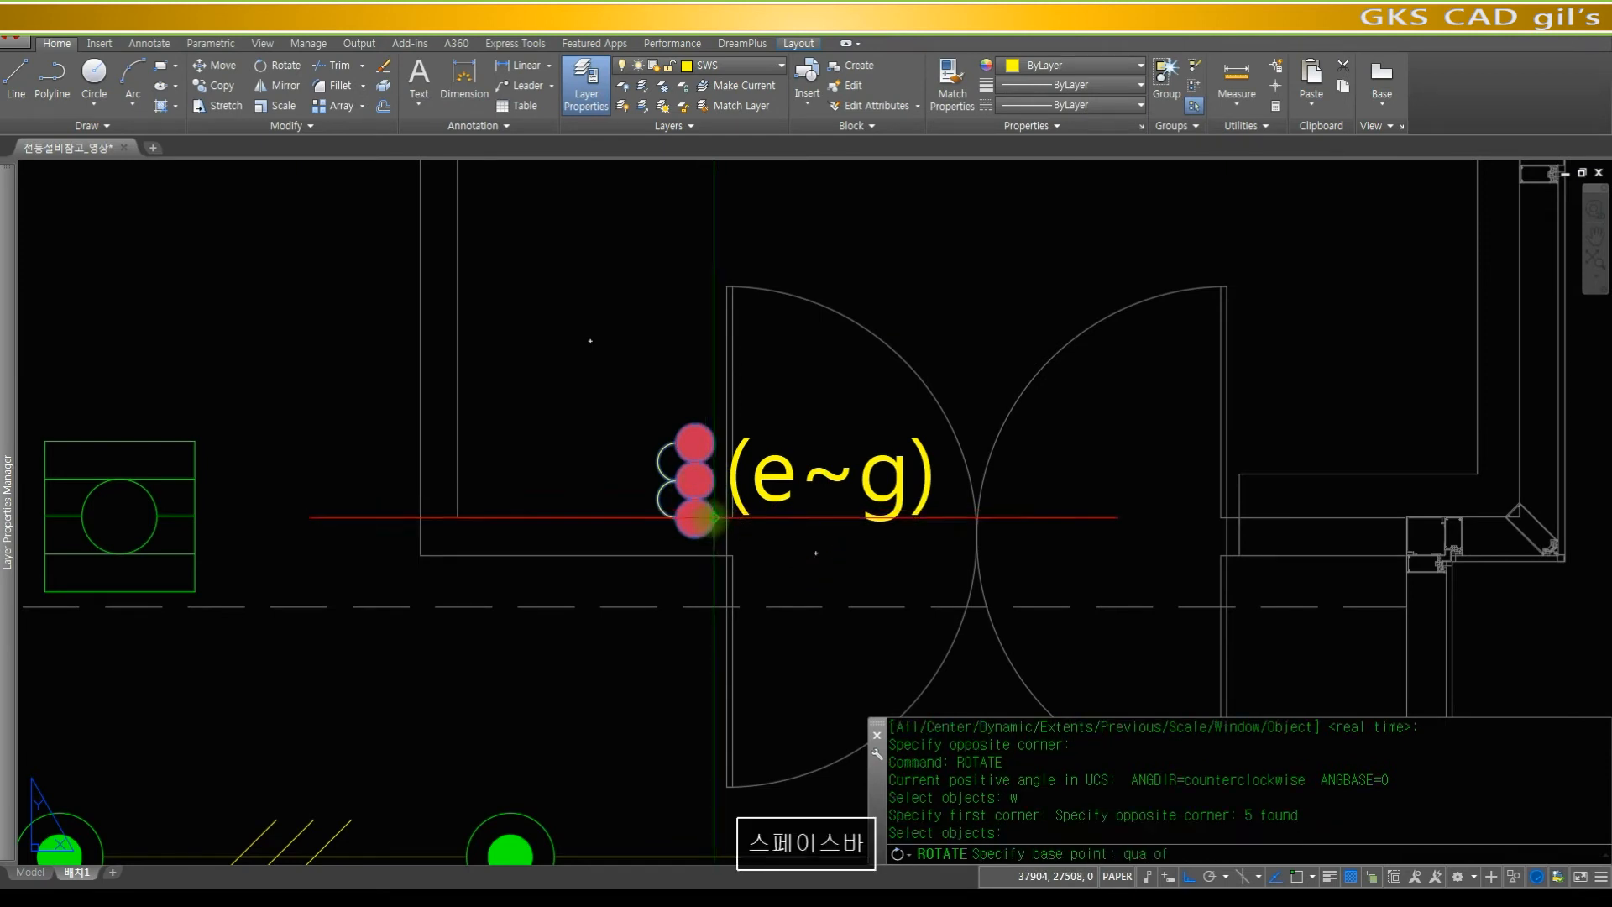
type("qua")
key("space")
left_click(713, 517)
left_click(720, 620)
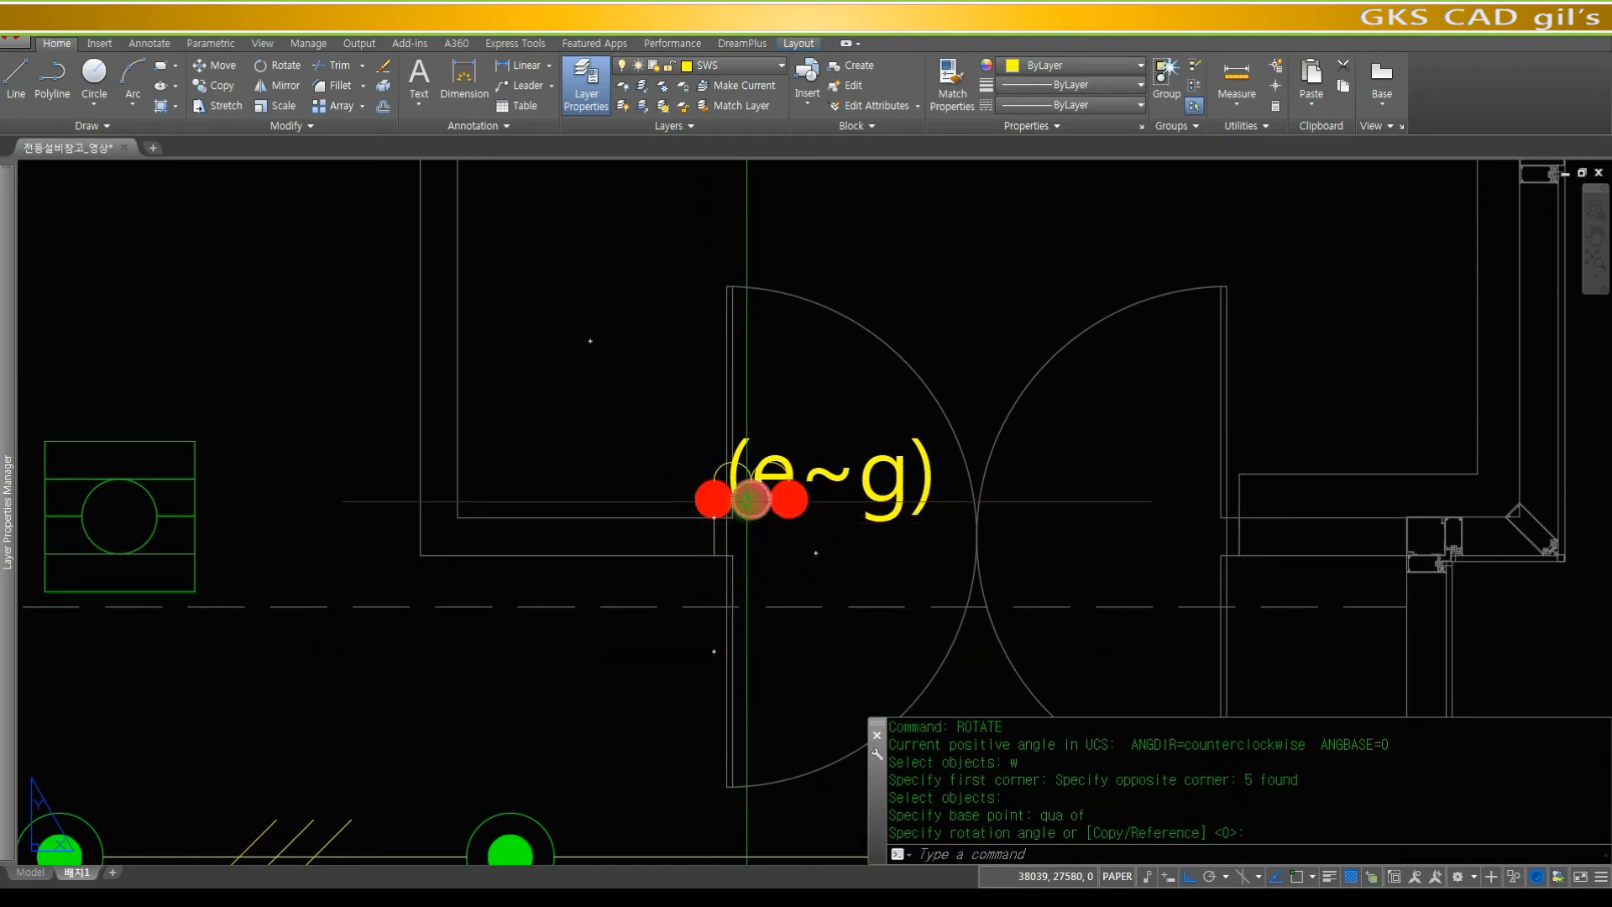
- Move the three rotated switches and arcs left, placing the rightmost switch's centre on the leftmost switch's original centre
type("m")
key("space")
type("p")
key("space")
key("space")
type("cen")
key("space")
left_click(809, 496)
type("cen")
key("space")
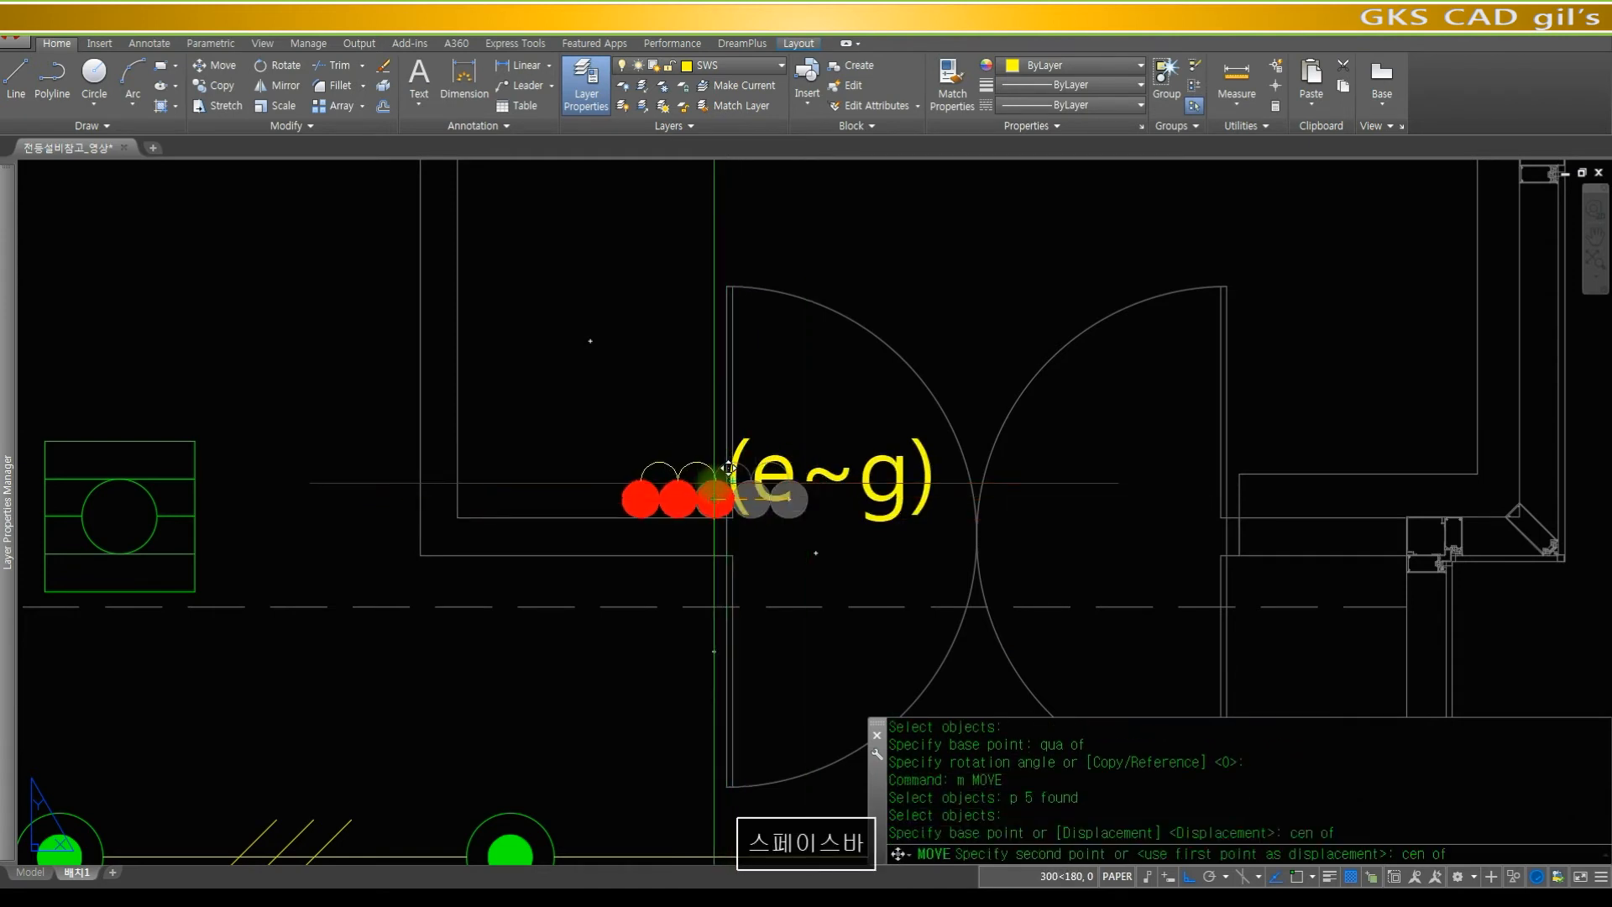
left_click(724, 468)
type("r")
key("space")
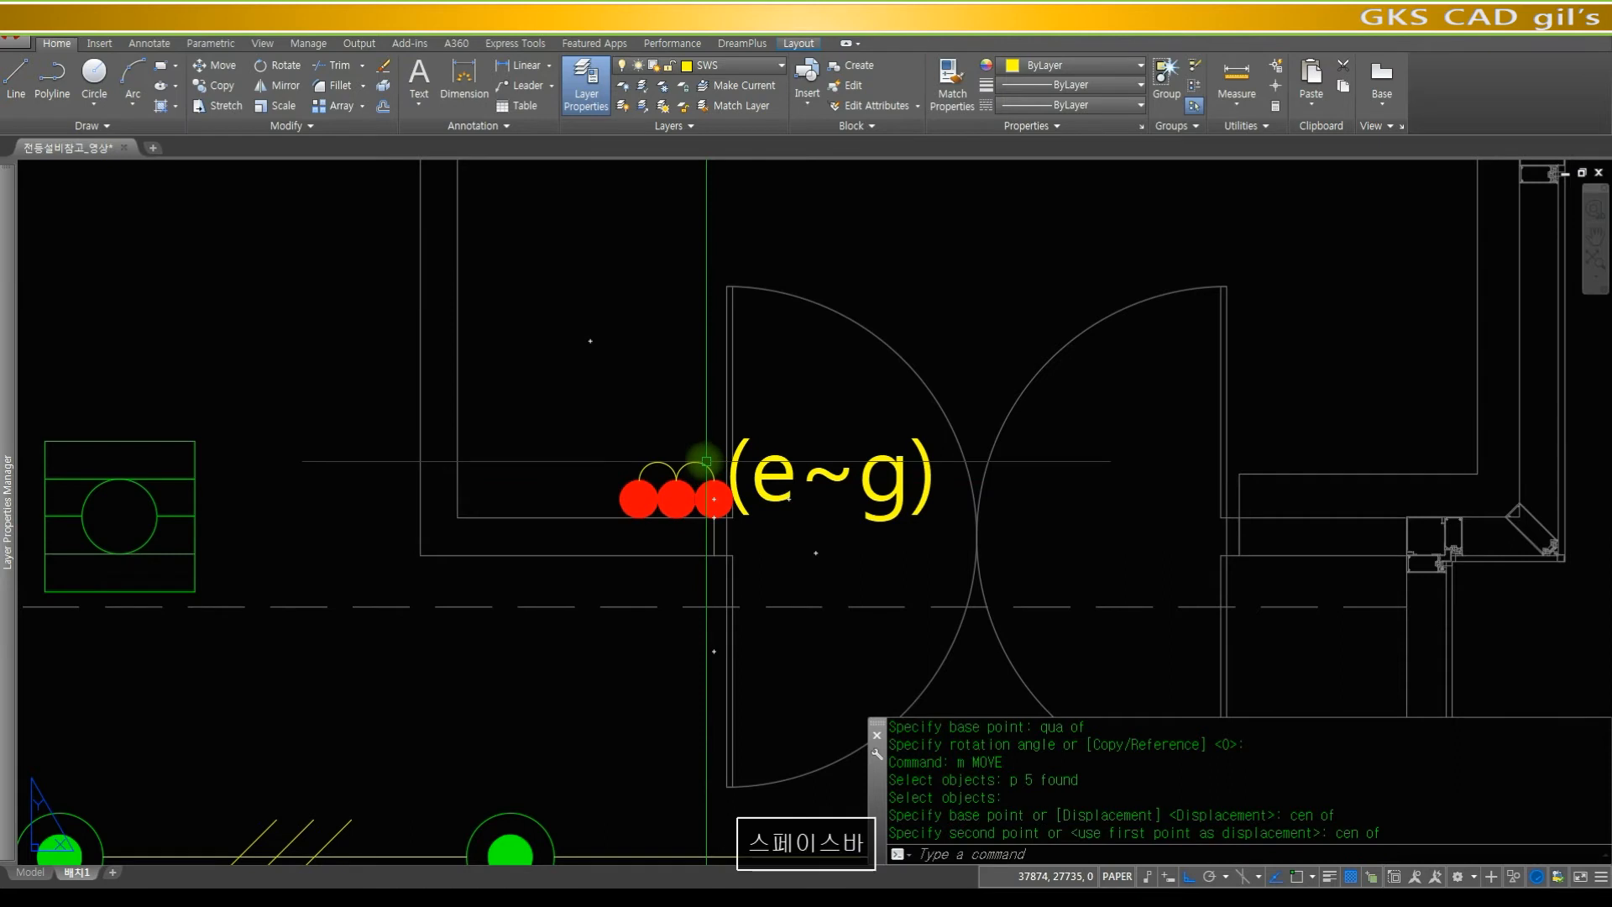
- Move the three switches and their arcs another 250 to the left, away from the double door
type("m")
key("space")
type("p")
key("space")
key("space")
left_click(920, 561)
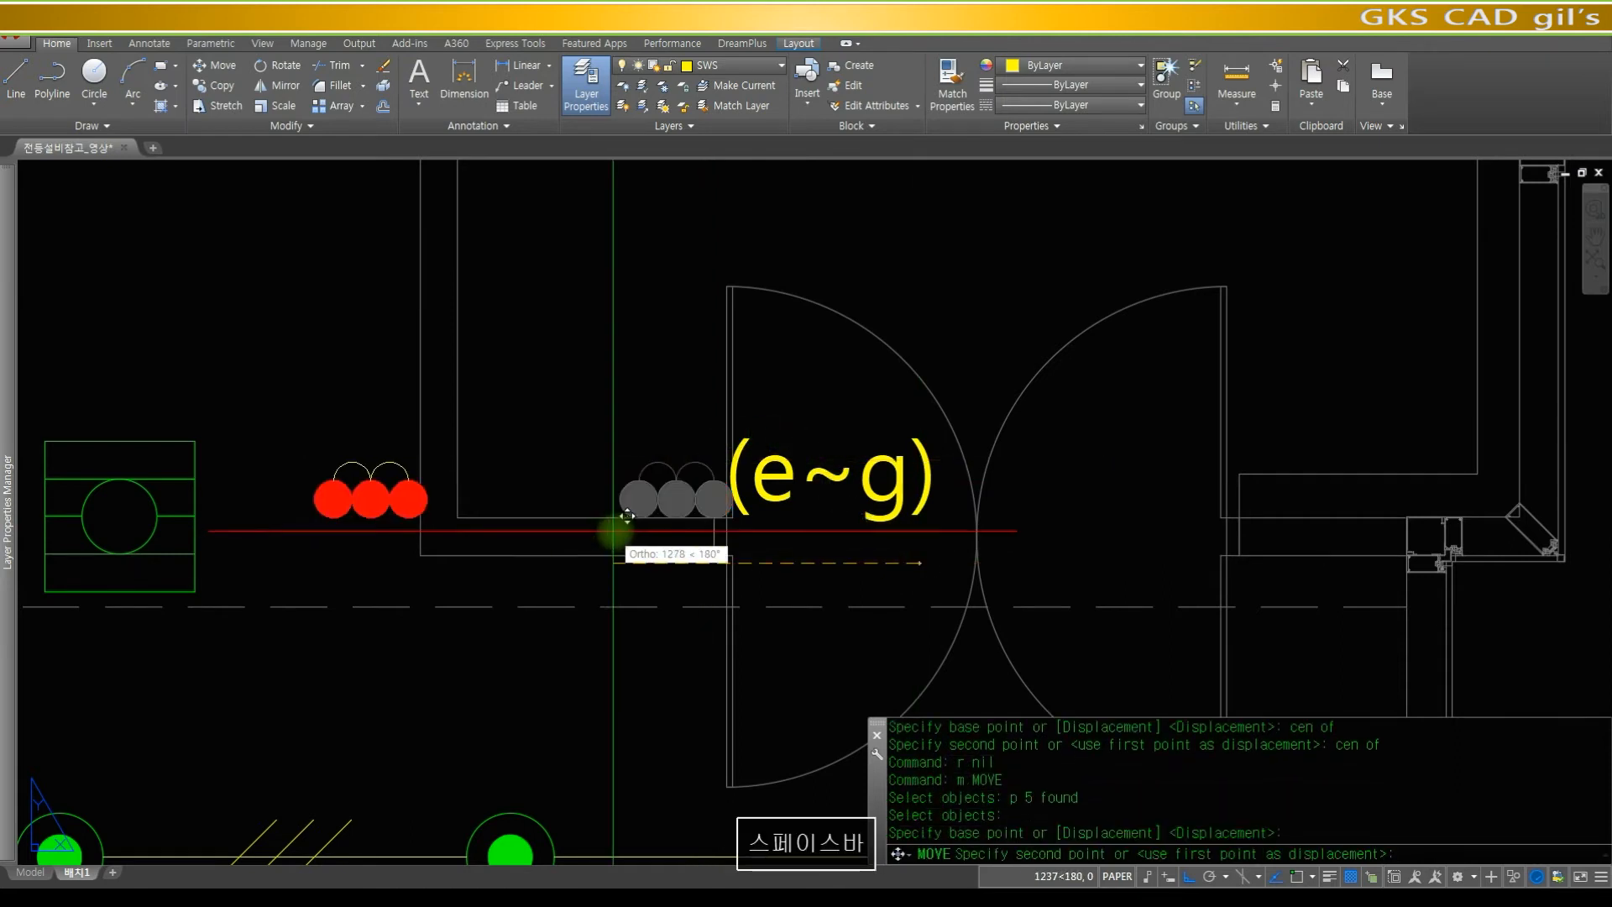
type("250")
key("space")
type("r")
key("space")
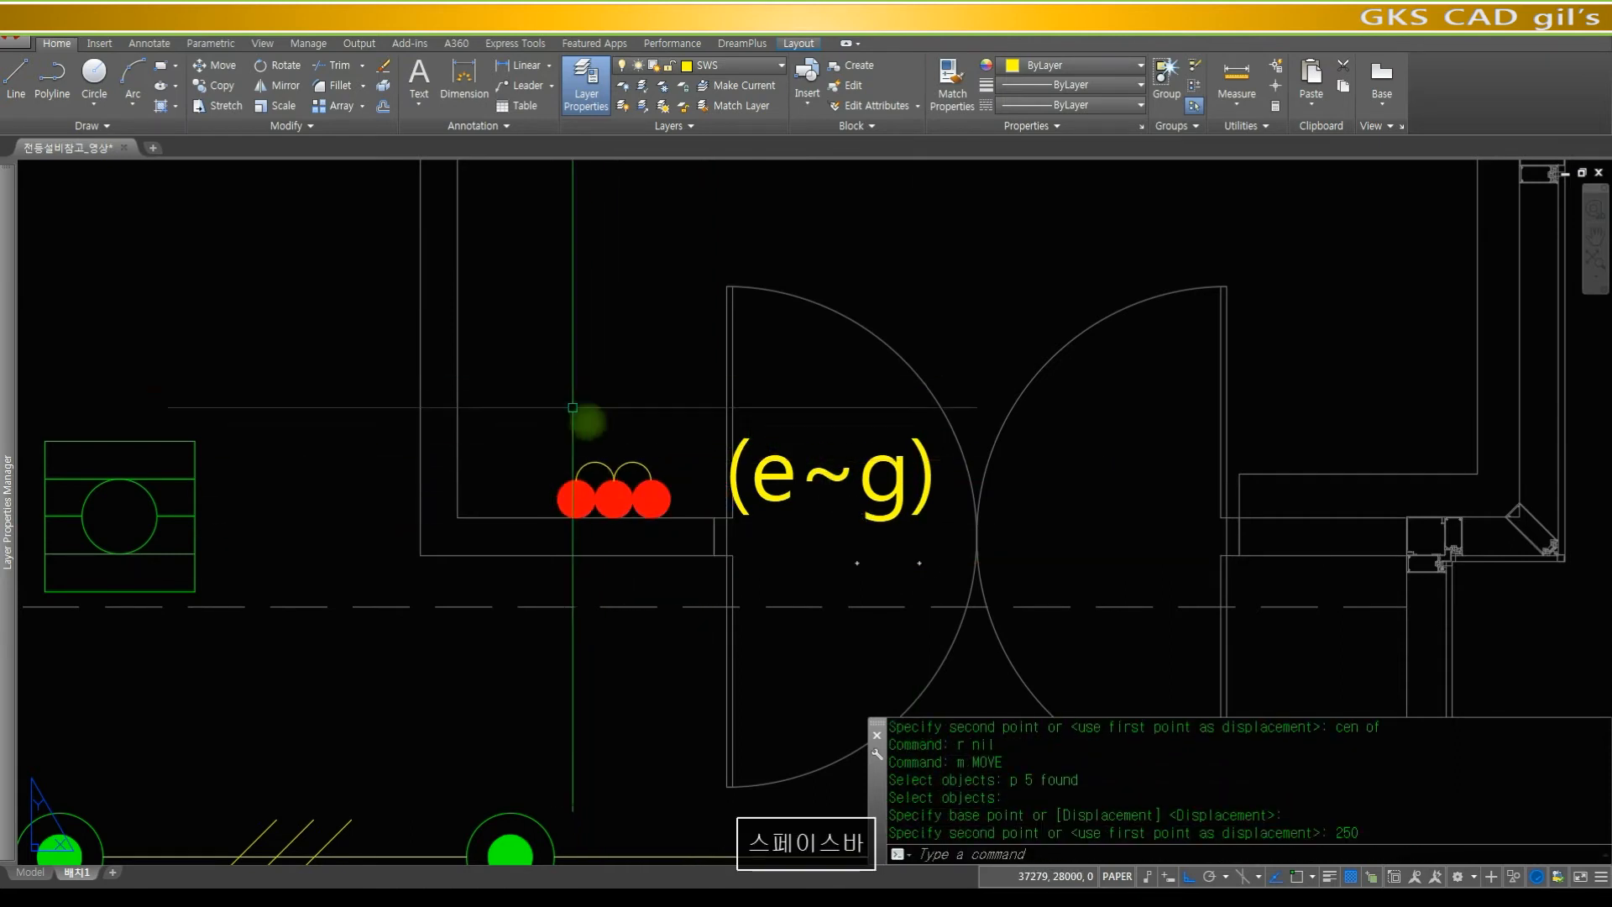
- Erase the leftmost of the three switches together with its connecting arc
type("e")
key("space")
type("c")
key("space")
left_click(534, 434)
key("space")
- Examine the ceiling lights and the new switch group in the two upper-right rooms against the surrounding plan
type("z")
key("space")
key("space")
left_click_drag(784, 238, 823, 713)
left_click_drag(831, 385, 821, 579)
left_click_drag(904, 437, 906, 546)
key("space")
type("z")
key("space")
left_click(979, 565)
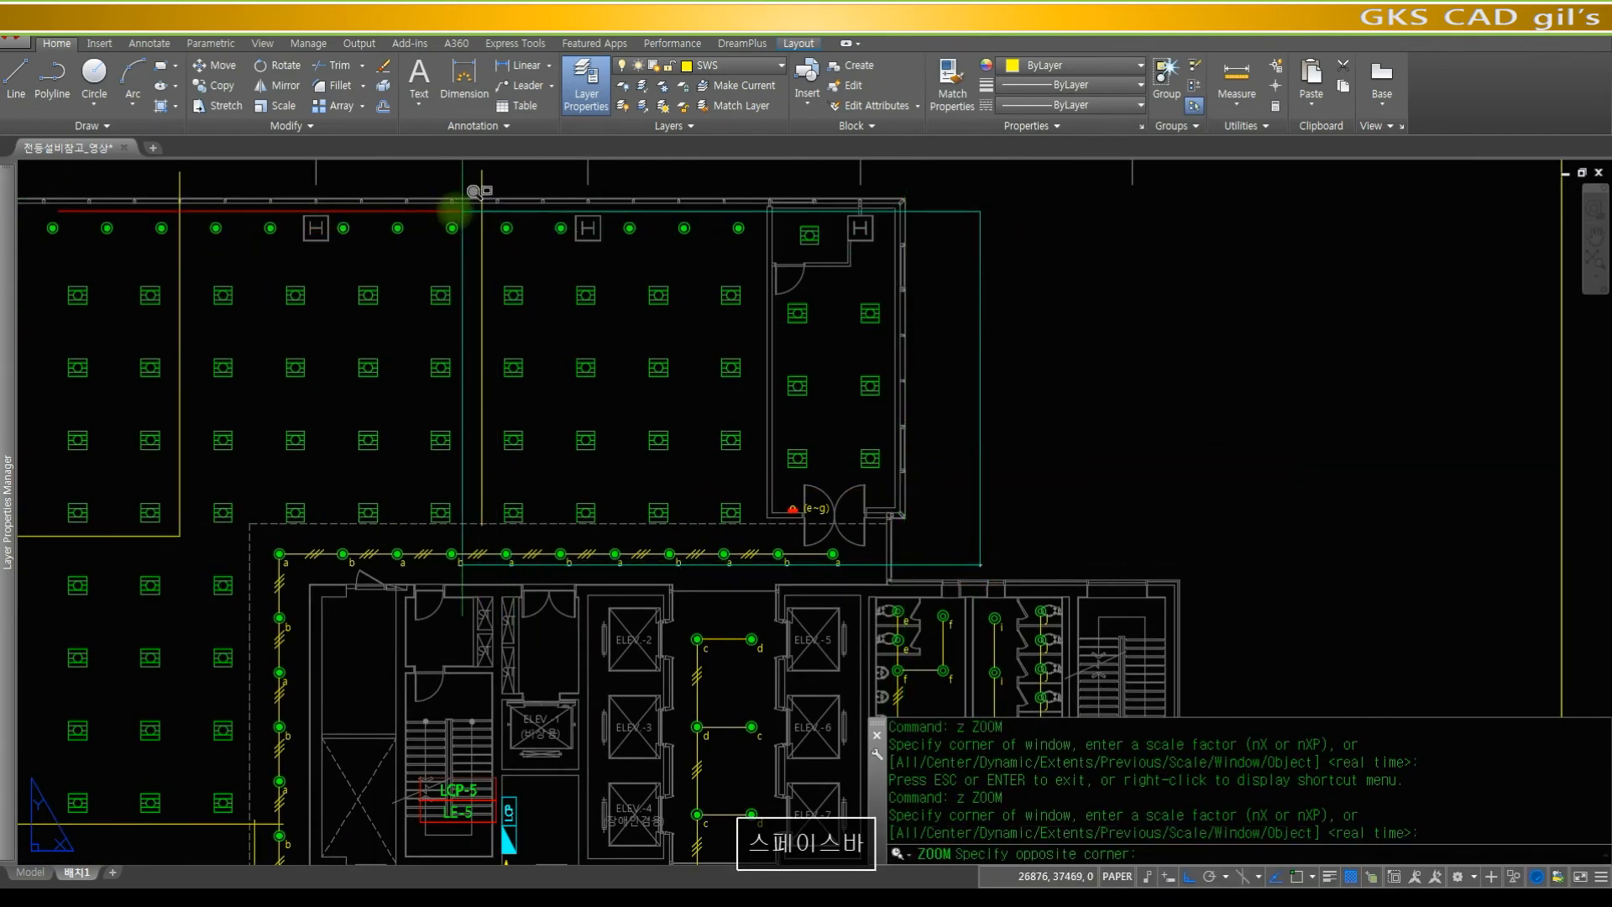
left_click(472, 192)
type("z")
key("space")
key("space")
left_click_drag(834, 269, 979, 514)
key("space")
type("z")
key("space")
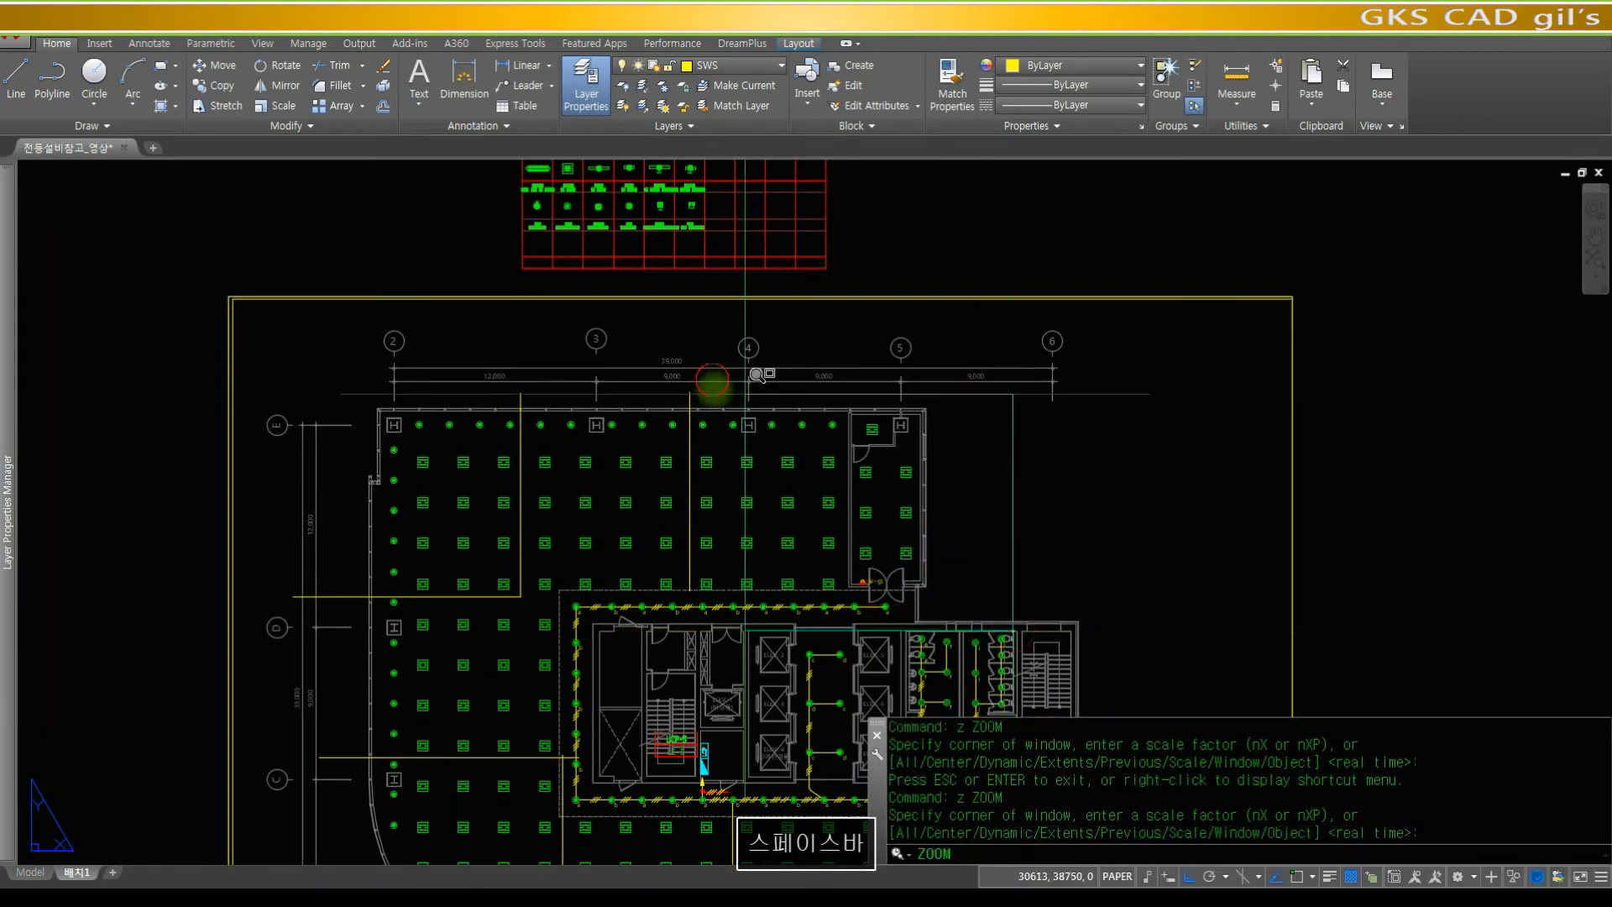
left_click(712, 380)
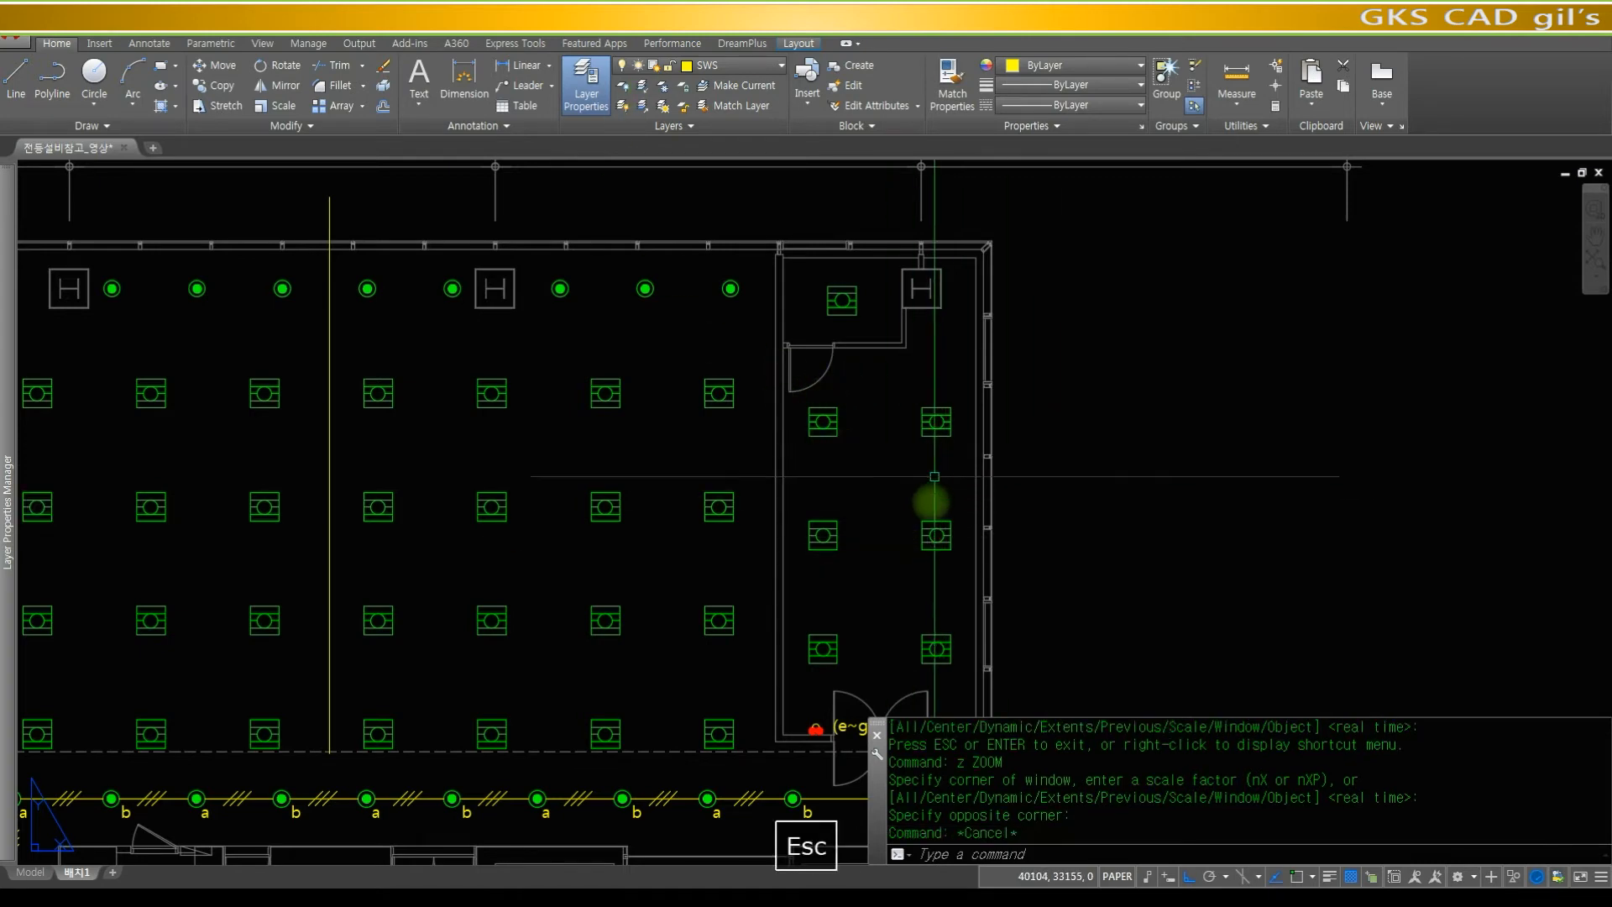
- Check which circuit letters the elevator hall and restroom lights already use before labelling the large room's switches
type("z")
key("space")
key("space")
left_click_drag(864, 425, 940, 684)
key("space")
type("z")
key("space")
left_click(938, 687)
left_click(809, 531)
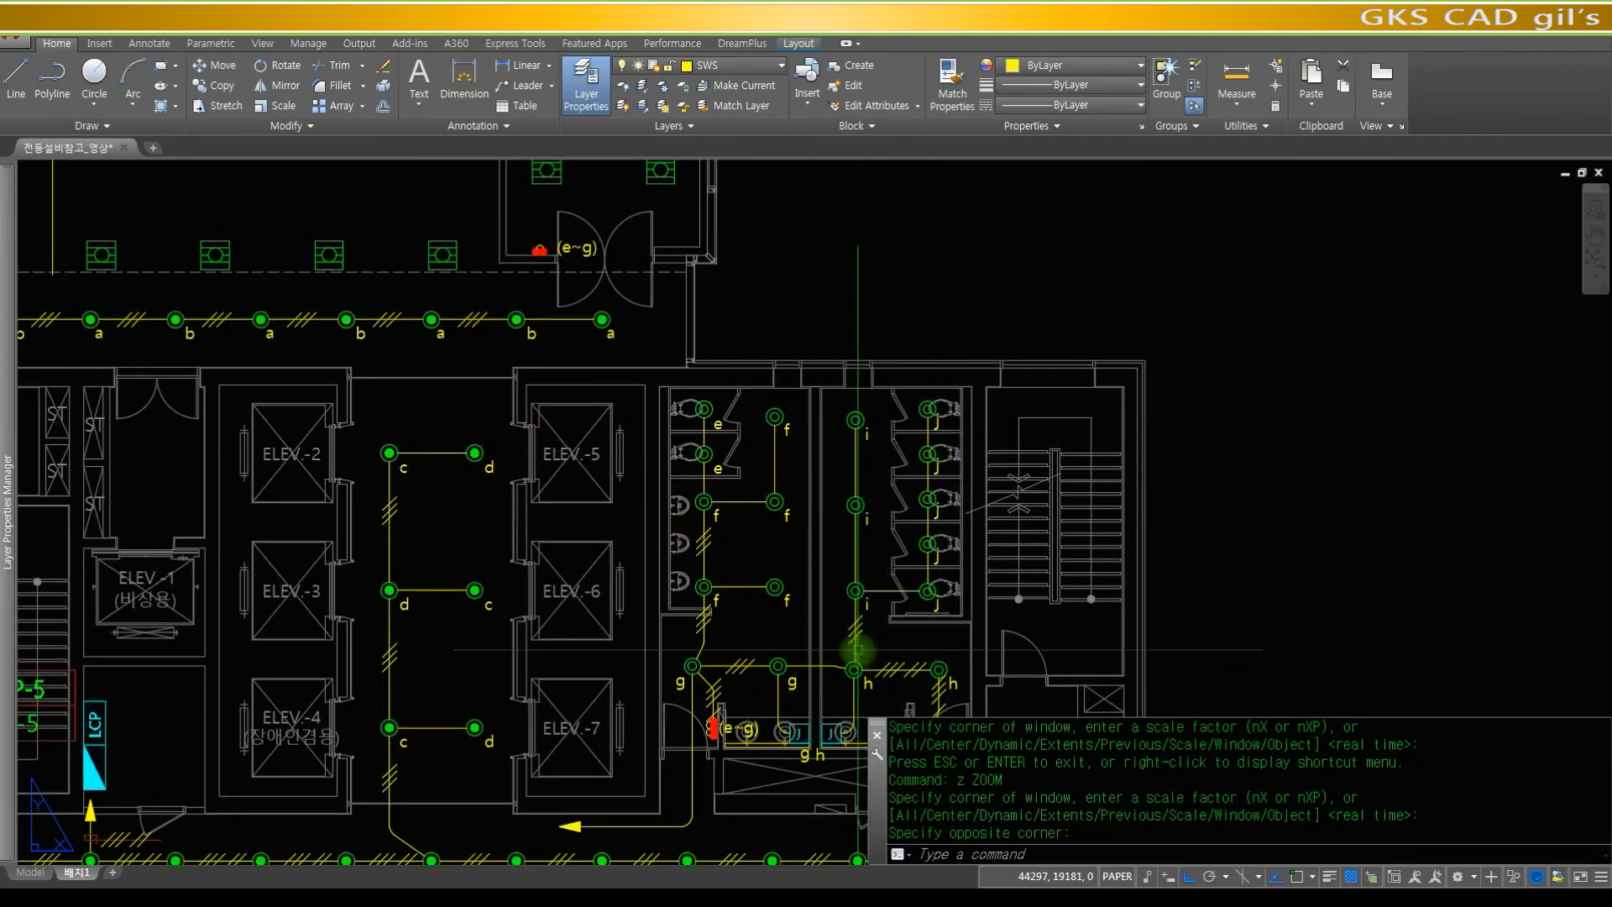
key("space")
scroll(687, 228, "down", 5)
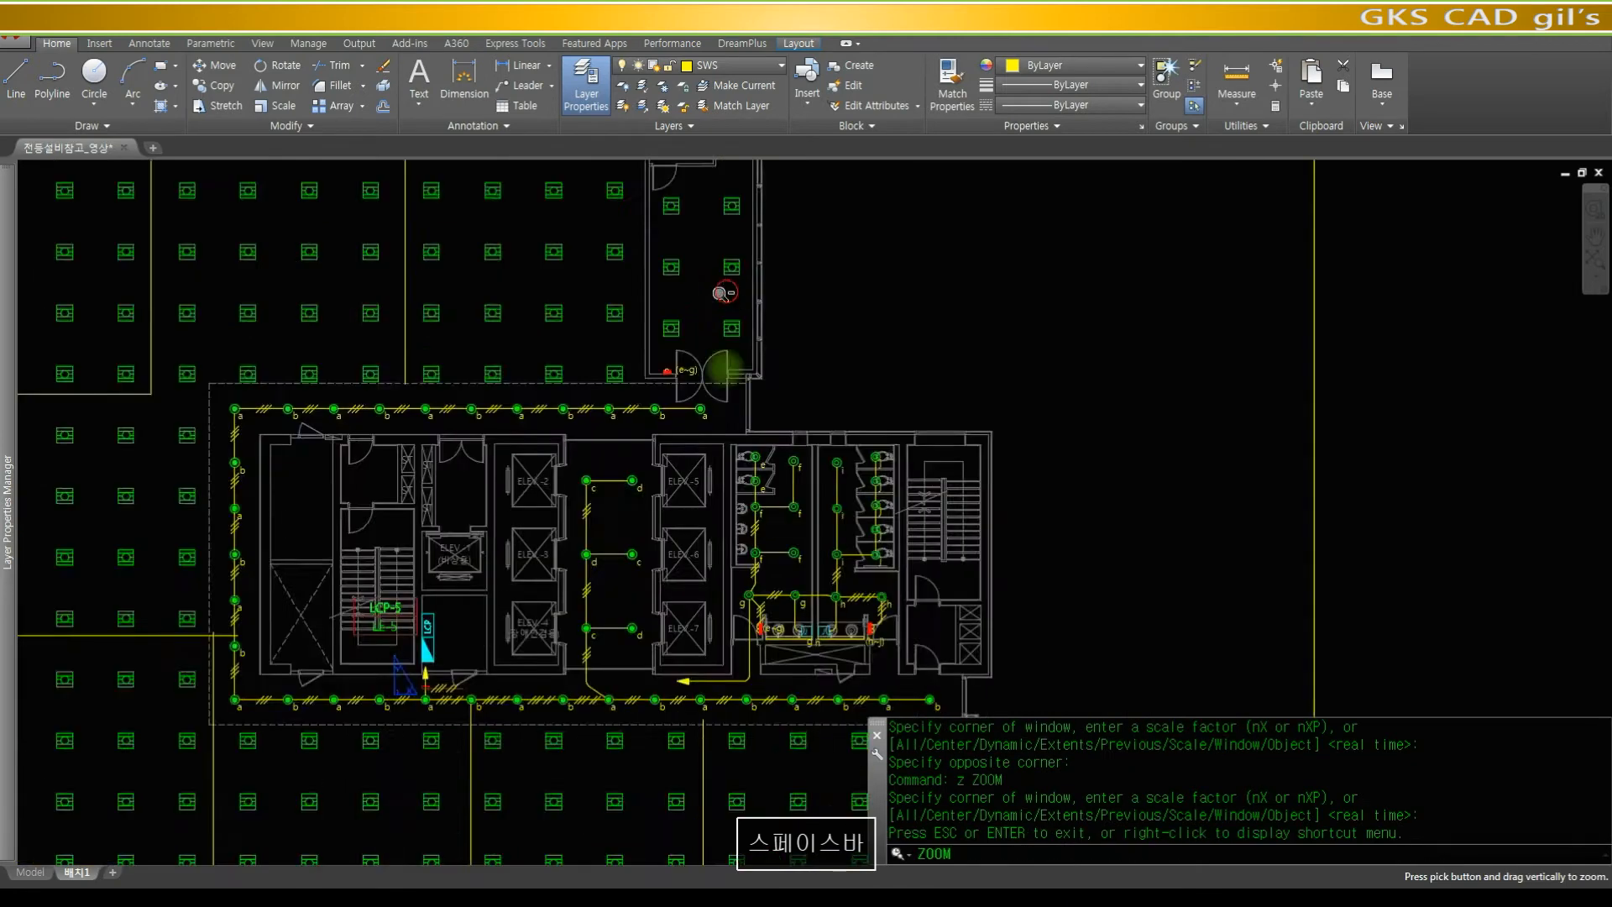
left_click(676, 283)
left_click(835, 469)
type("r")
key("space")
type("dd")
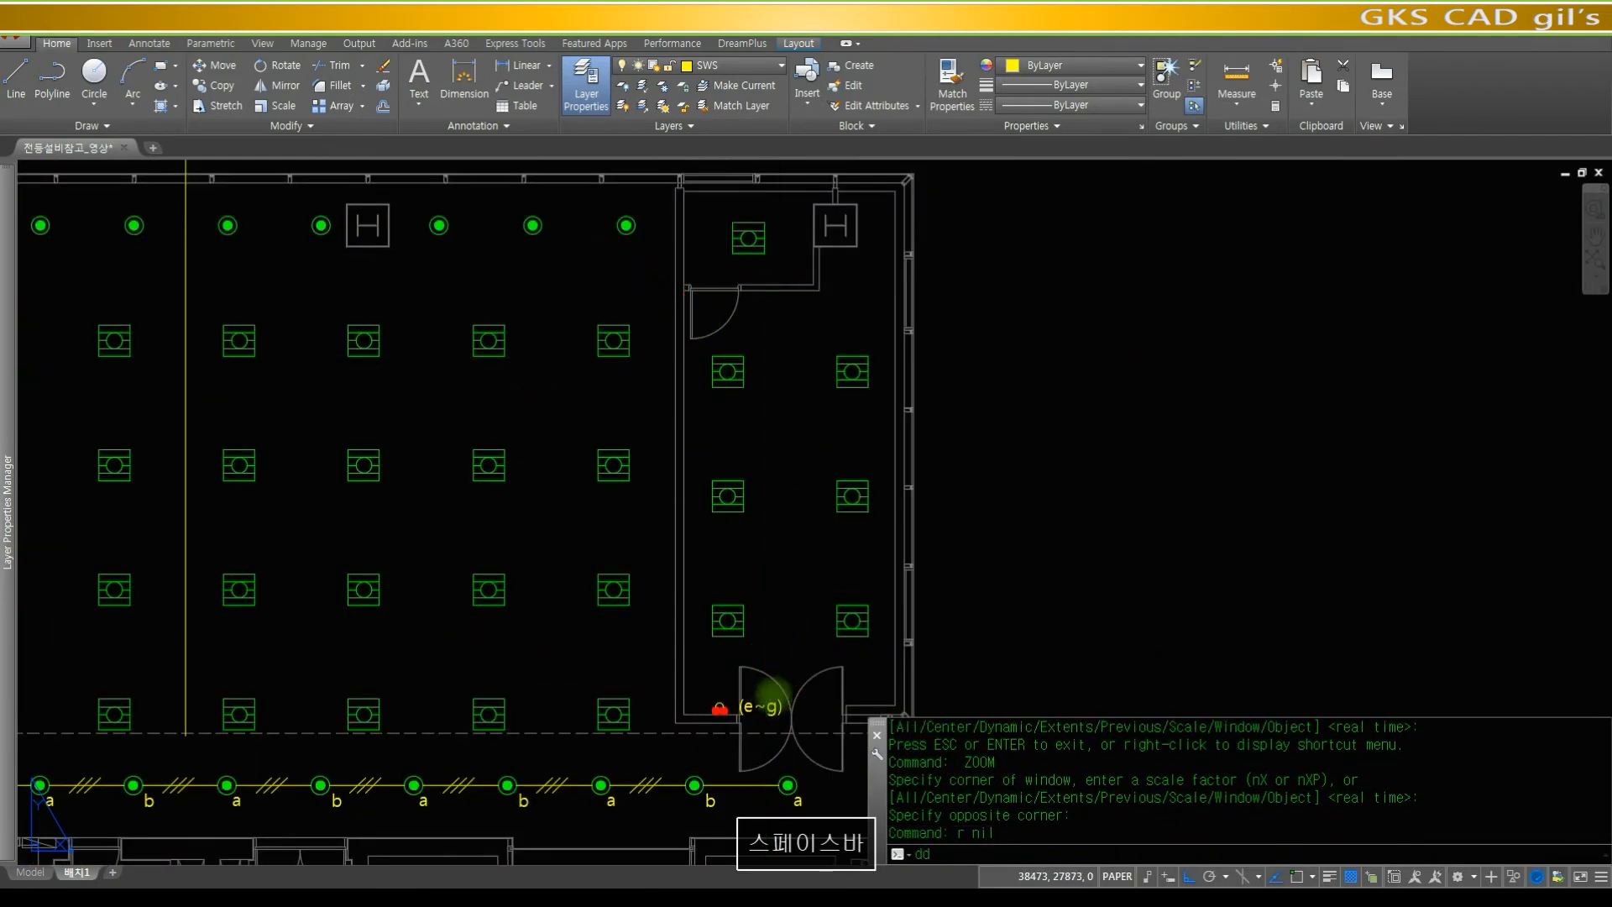
key("space")
left_click(765, 696)
key("Escape")
key("Escape")
key("Escape")
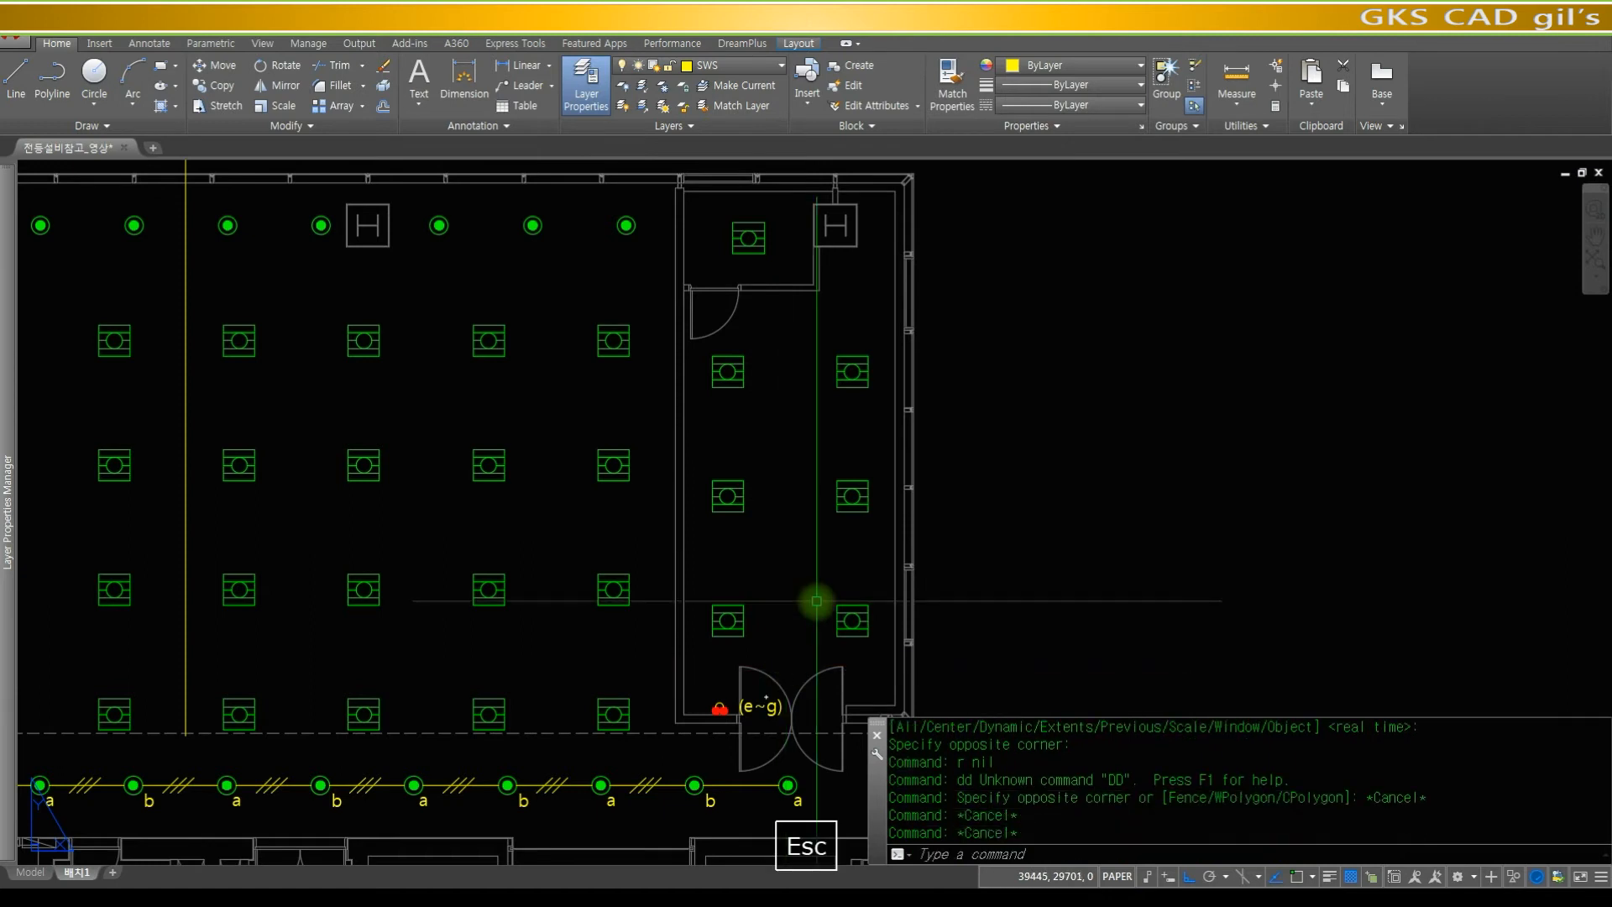
- Change the text of the switch label beside the large room's double door to (k,l)
key("space")
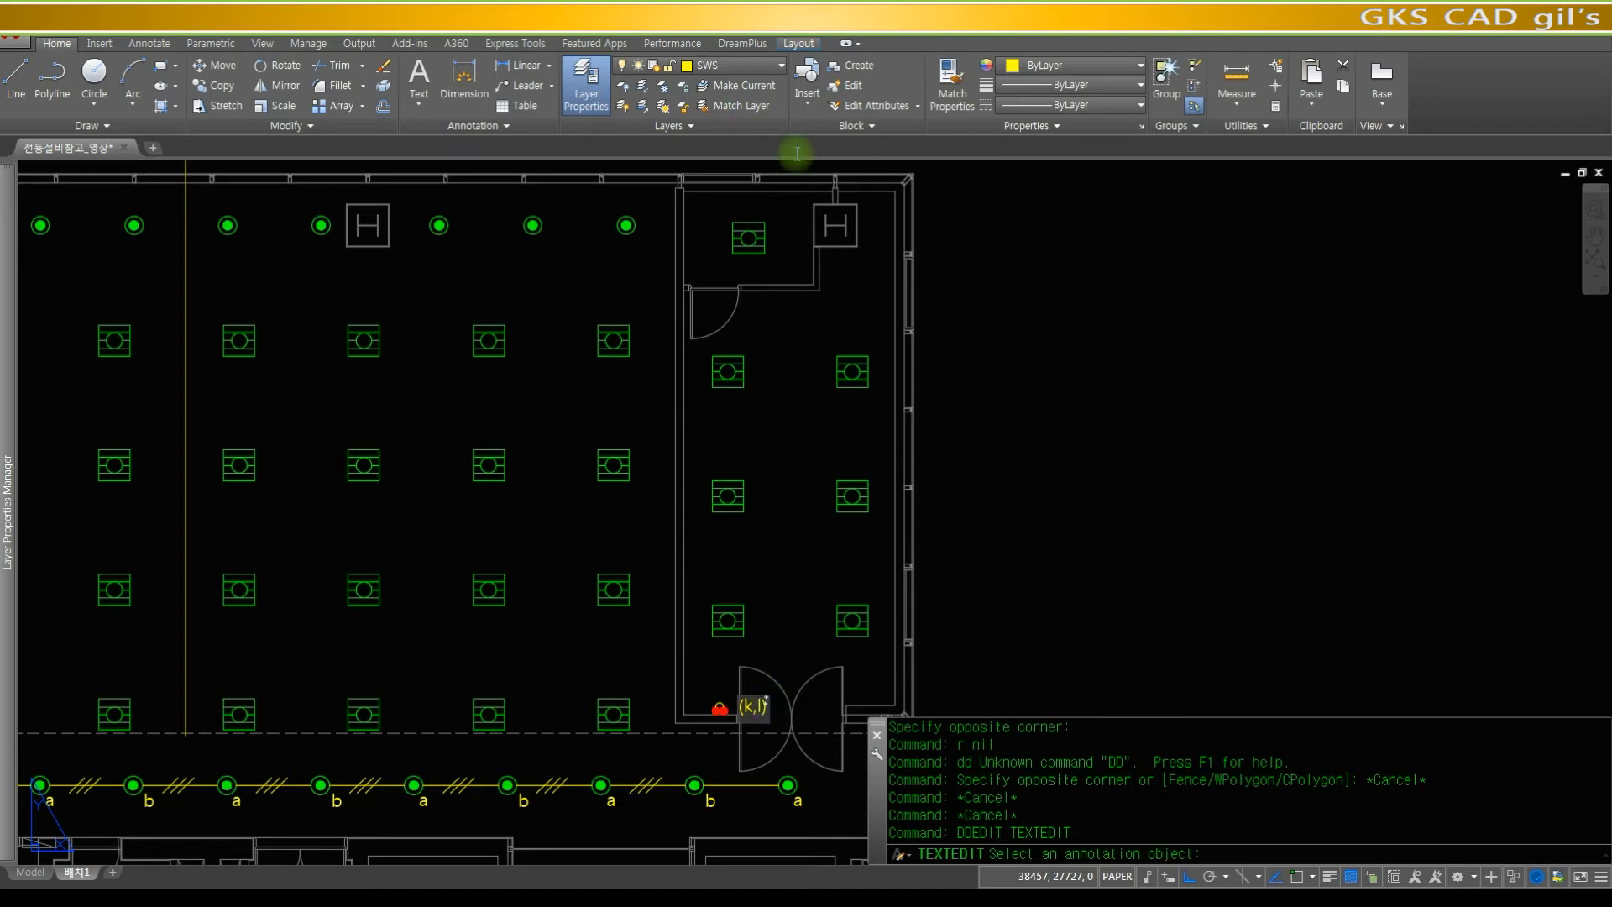
right_click(780, 592)
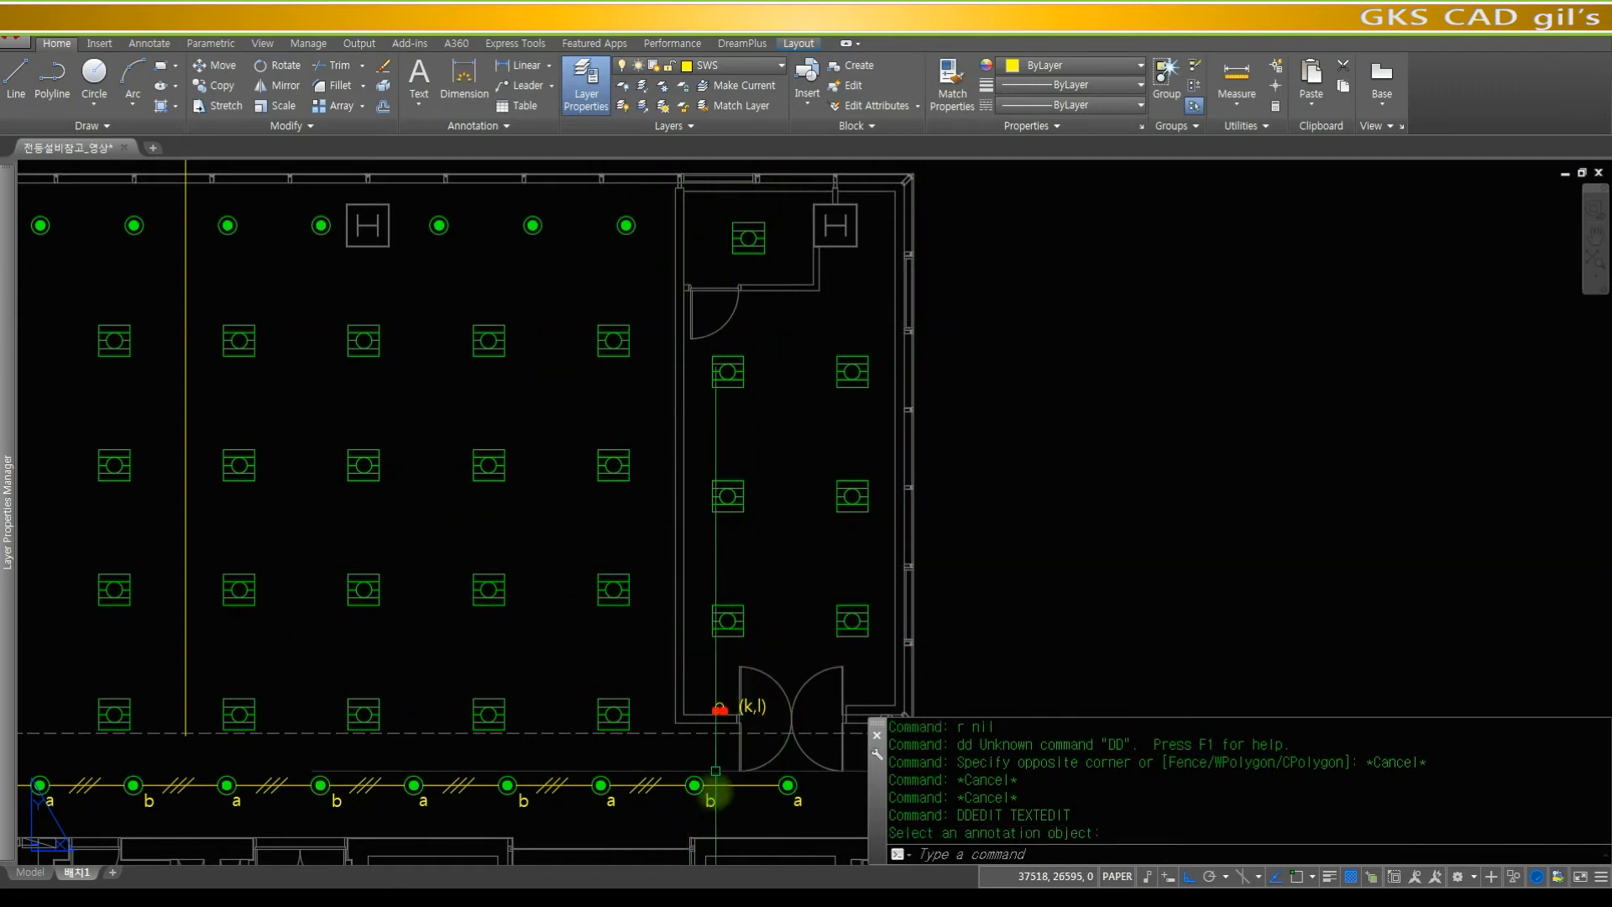
- Copy the corridor's rightmost b label, based on its light's centre, to both lights in the large room's top row
type("co")
key("space")
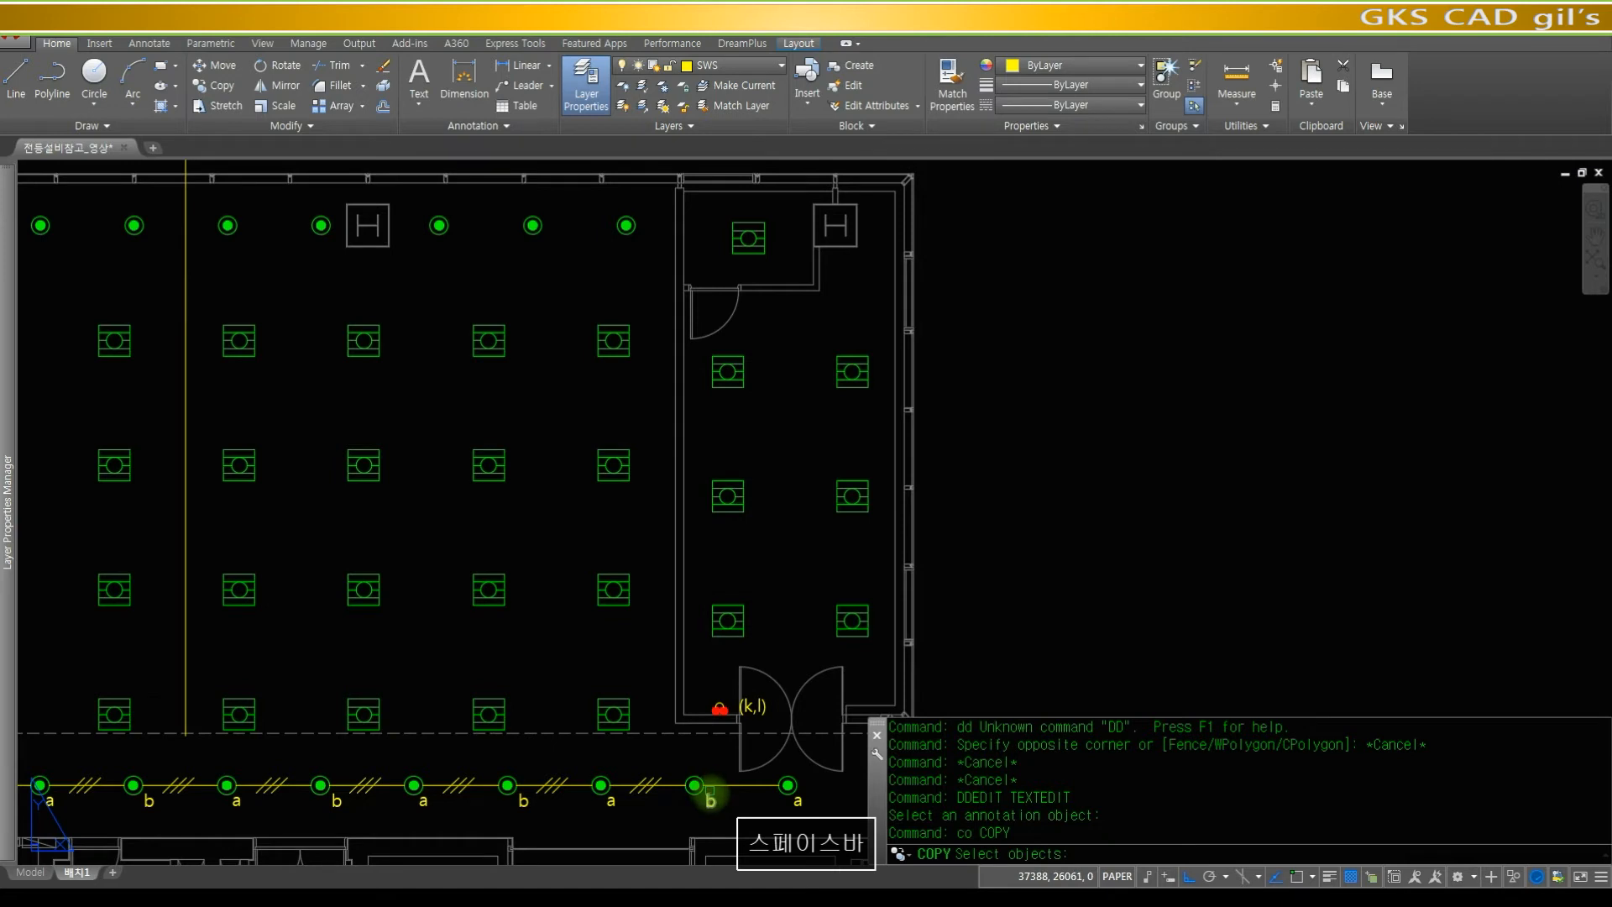
left_click(711, 802)
key("space")
type("cen")
key("space")
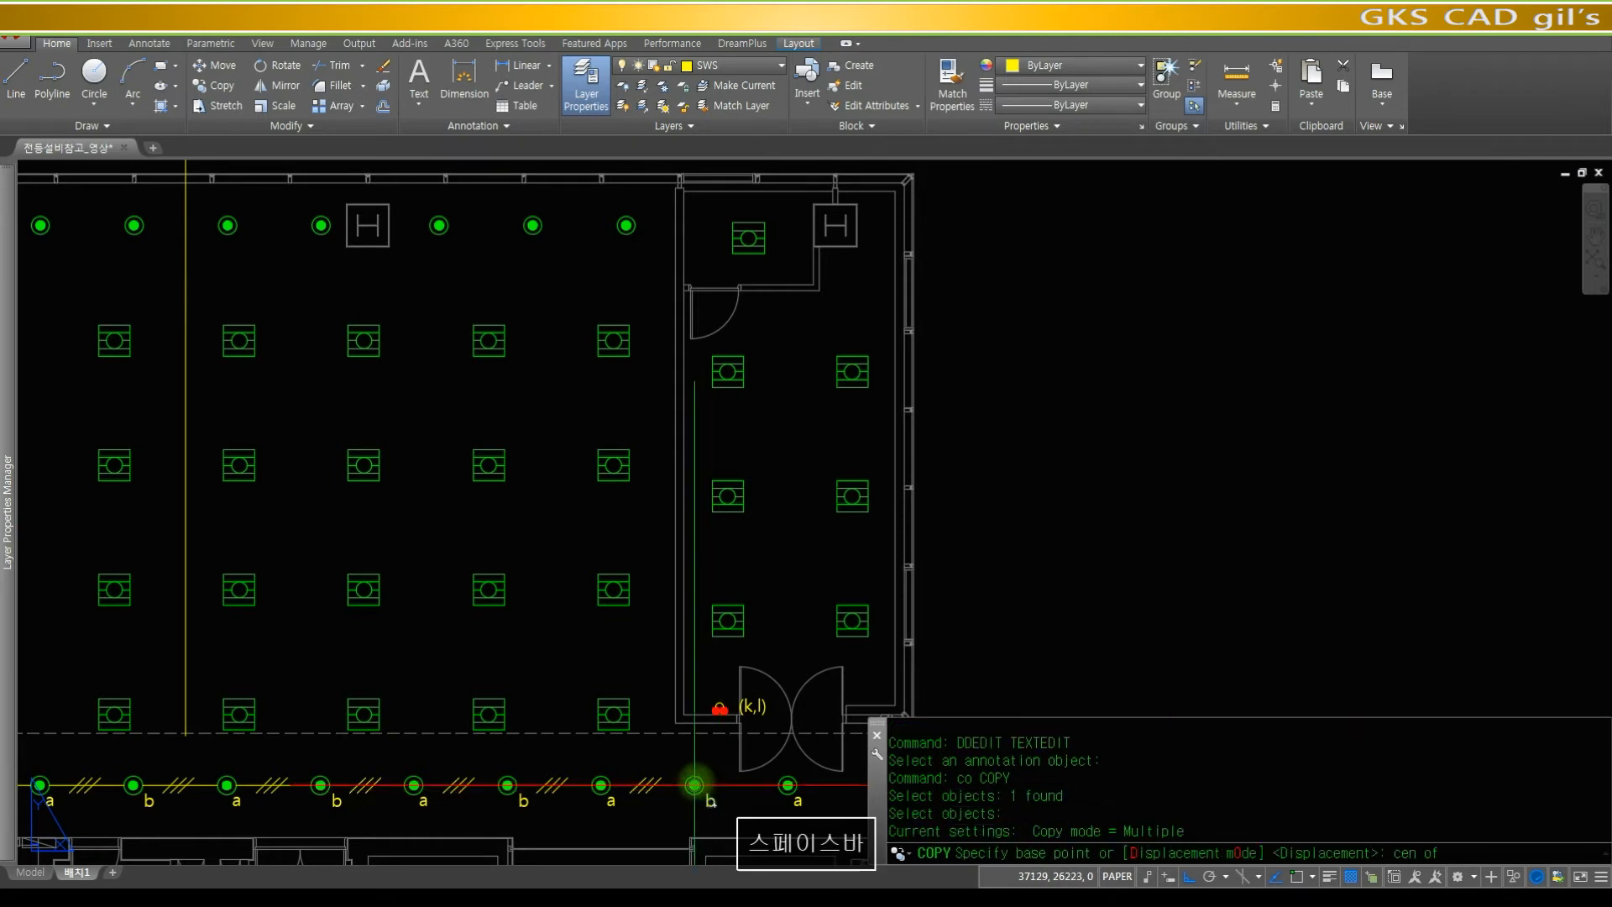
left_click(694, 785)
key("F8")
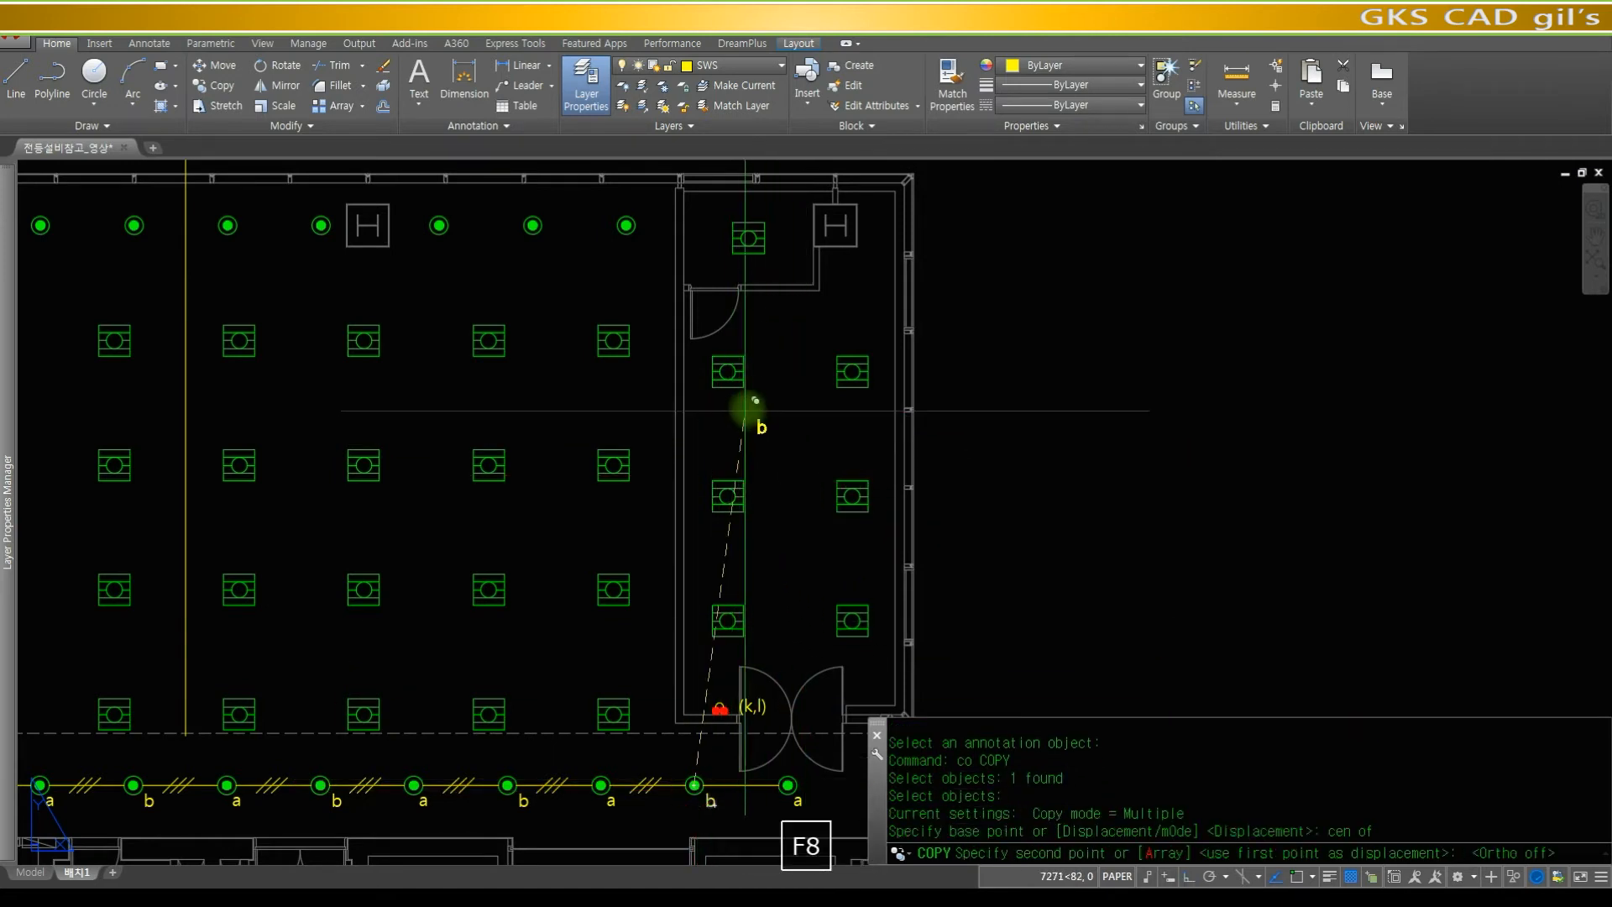
left_click(744, 363)
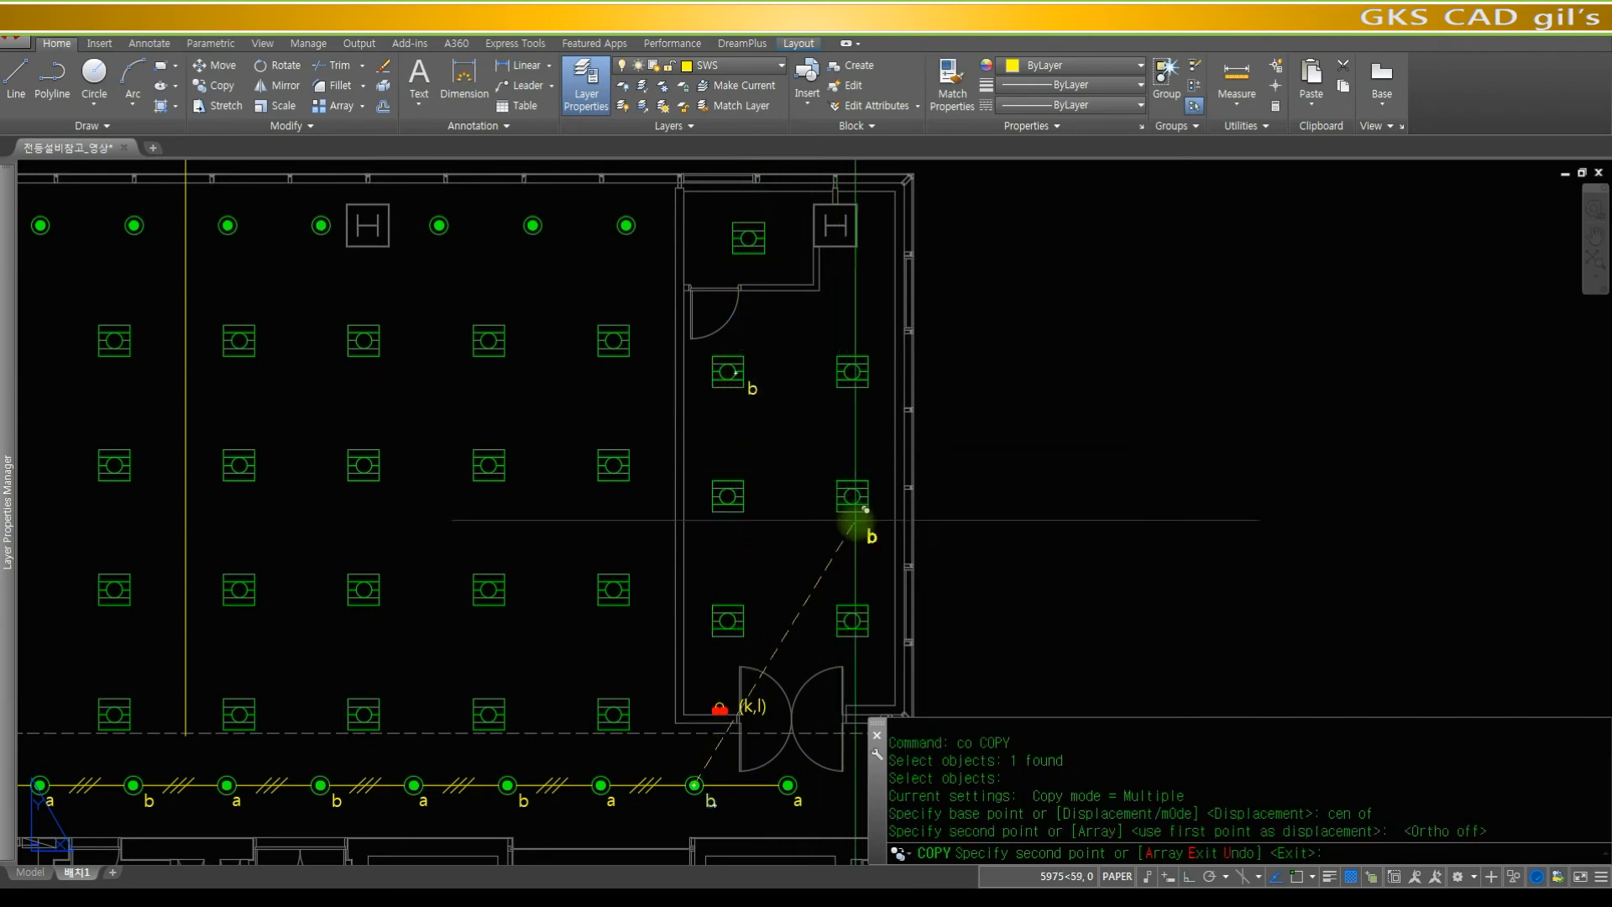
left_click(876, 367)
key("space")
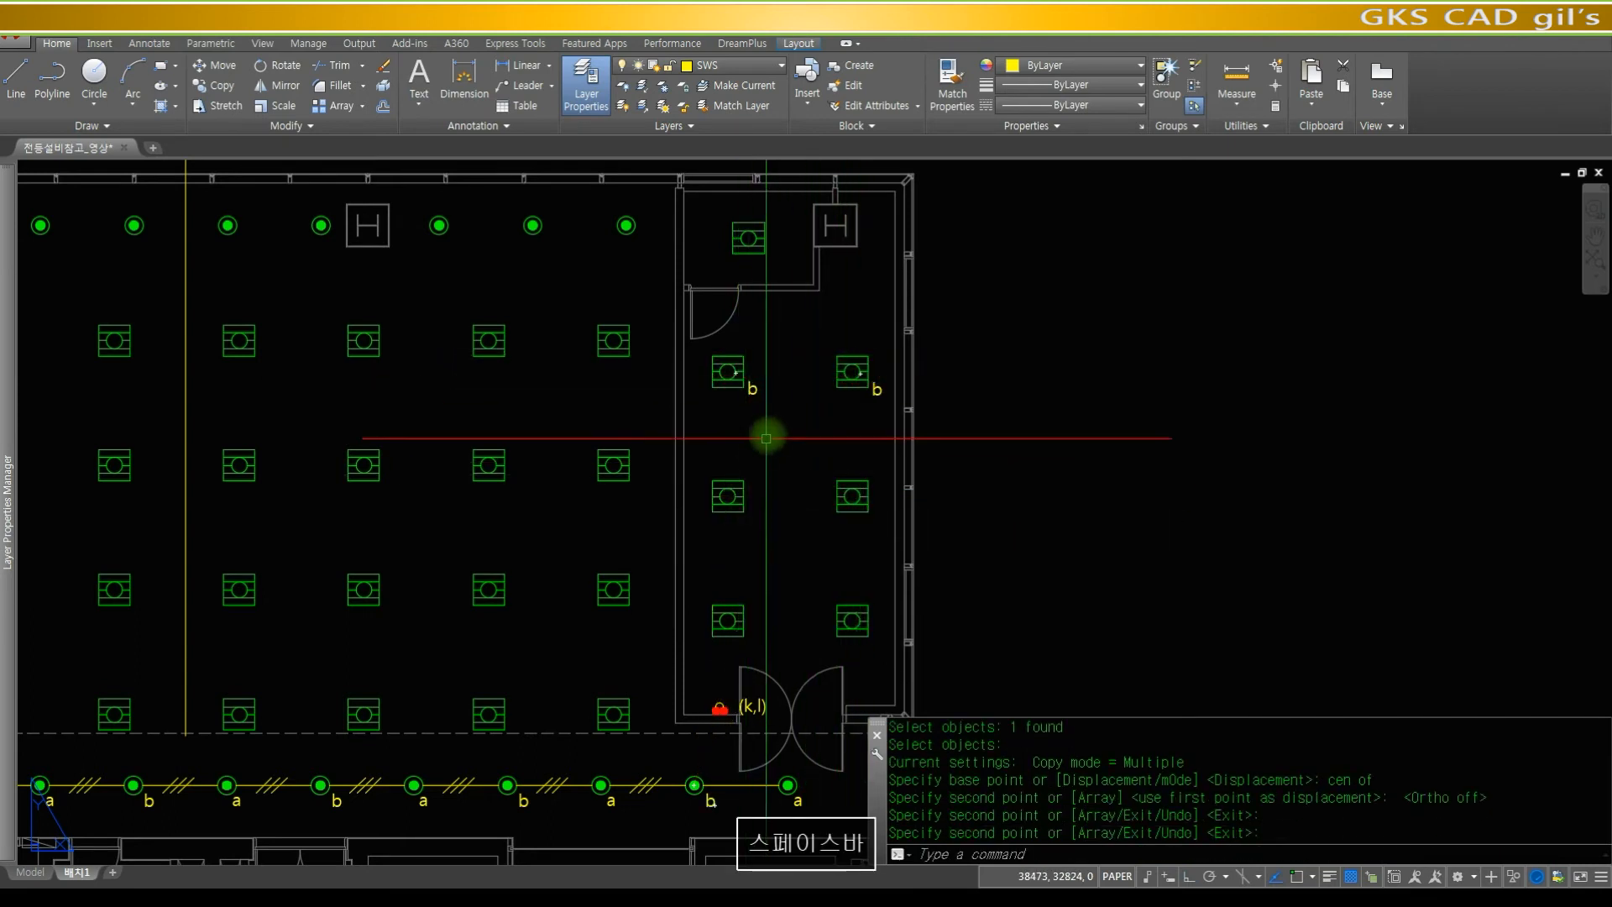
- Change the two copied labels in the top row to k for the left light and l for the right light
type("ddedi")
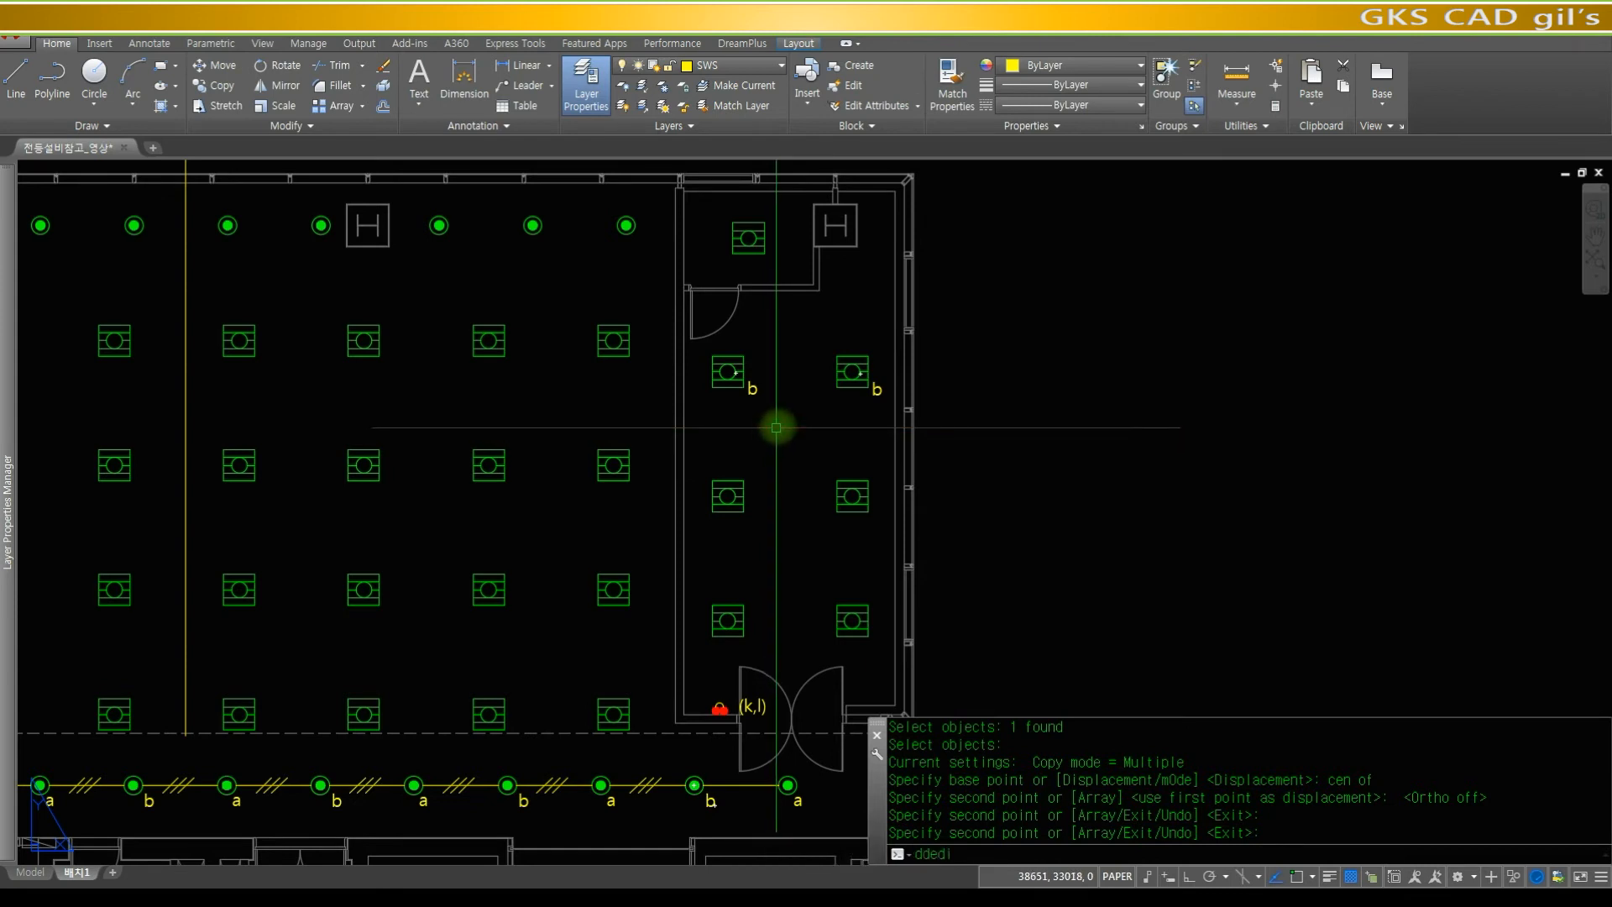
key("space")
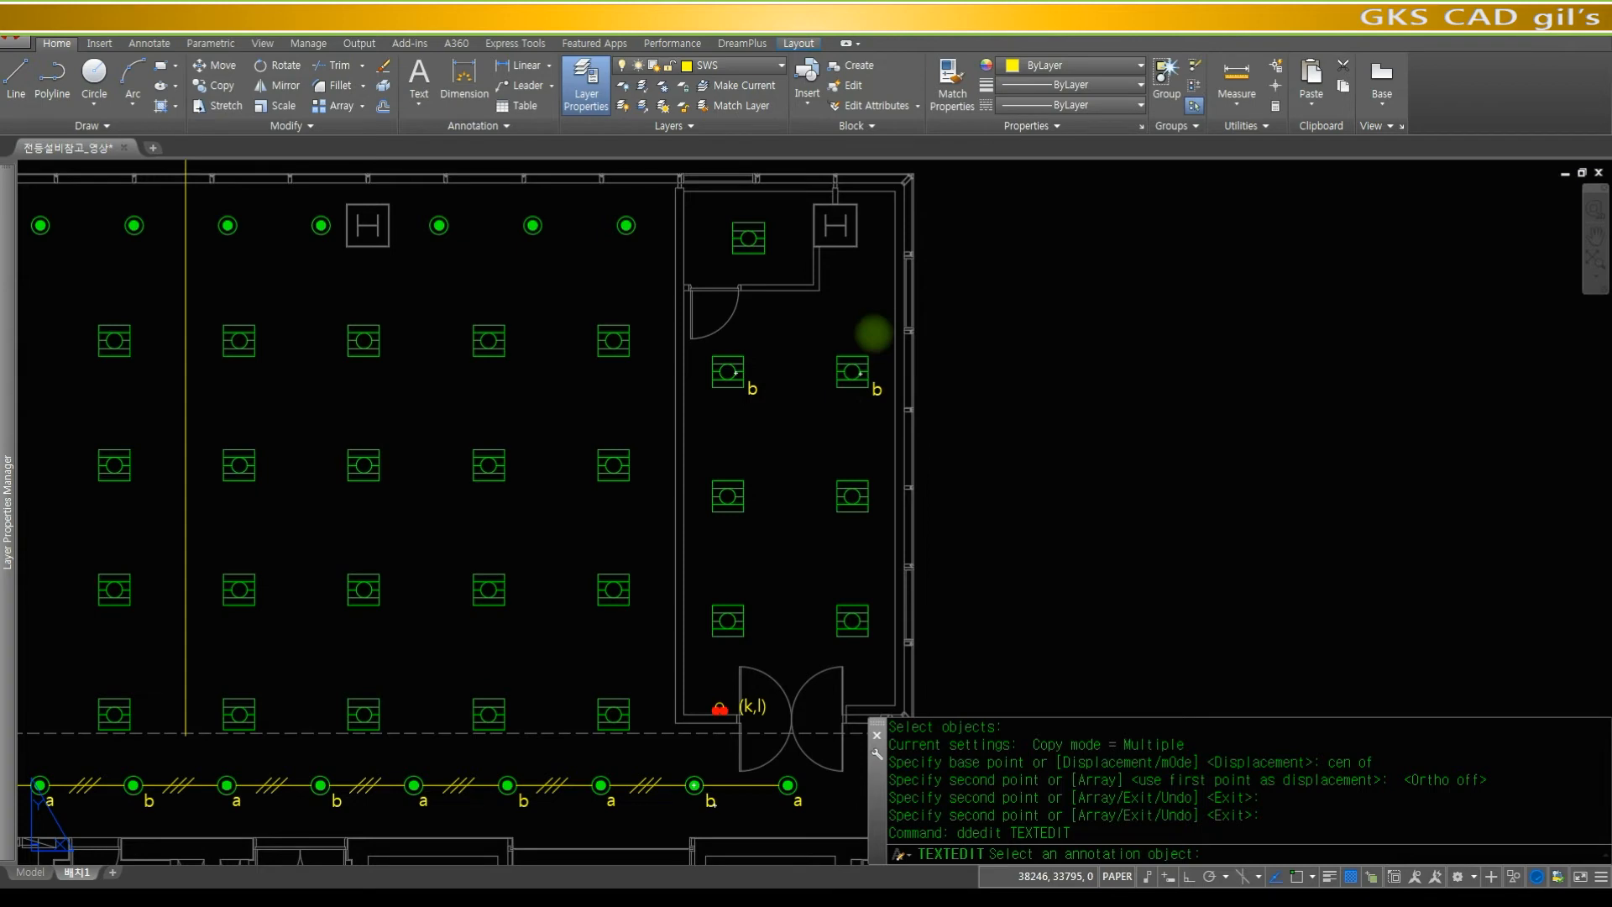
type("k")
key("Return")
key("space")
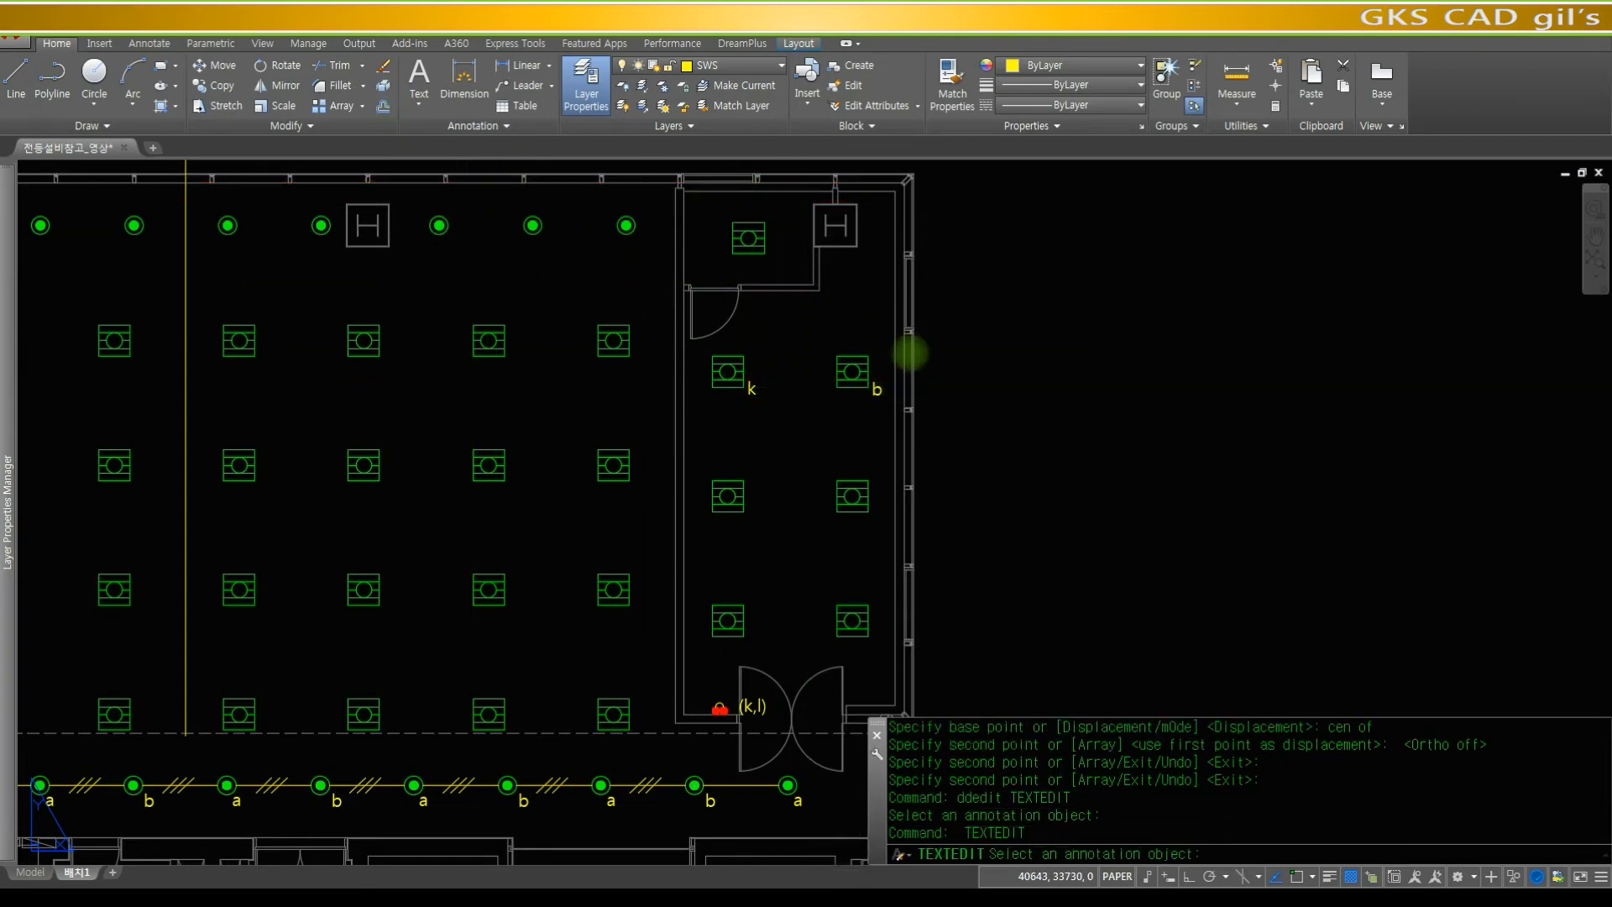
type("l")
key("Return")
- Copy the k label from its light's centre to the middle-right and bottom-left lights of the large room
type("co")
key("space")
type("w")
key("space")
left_click(716, 349)
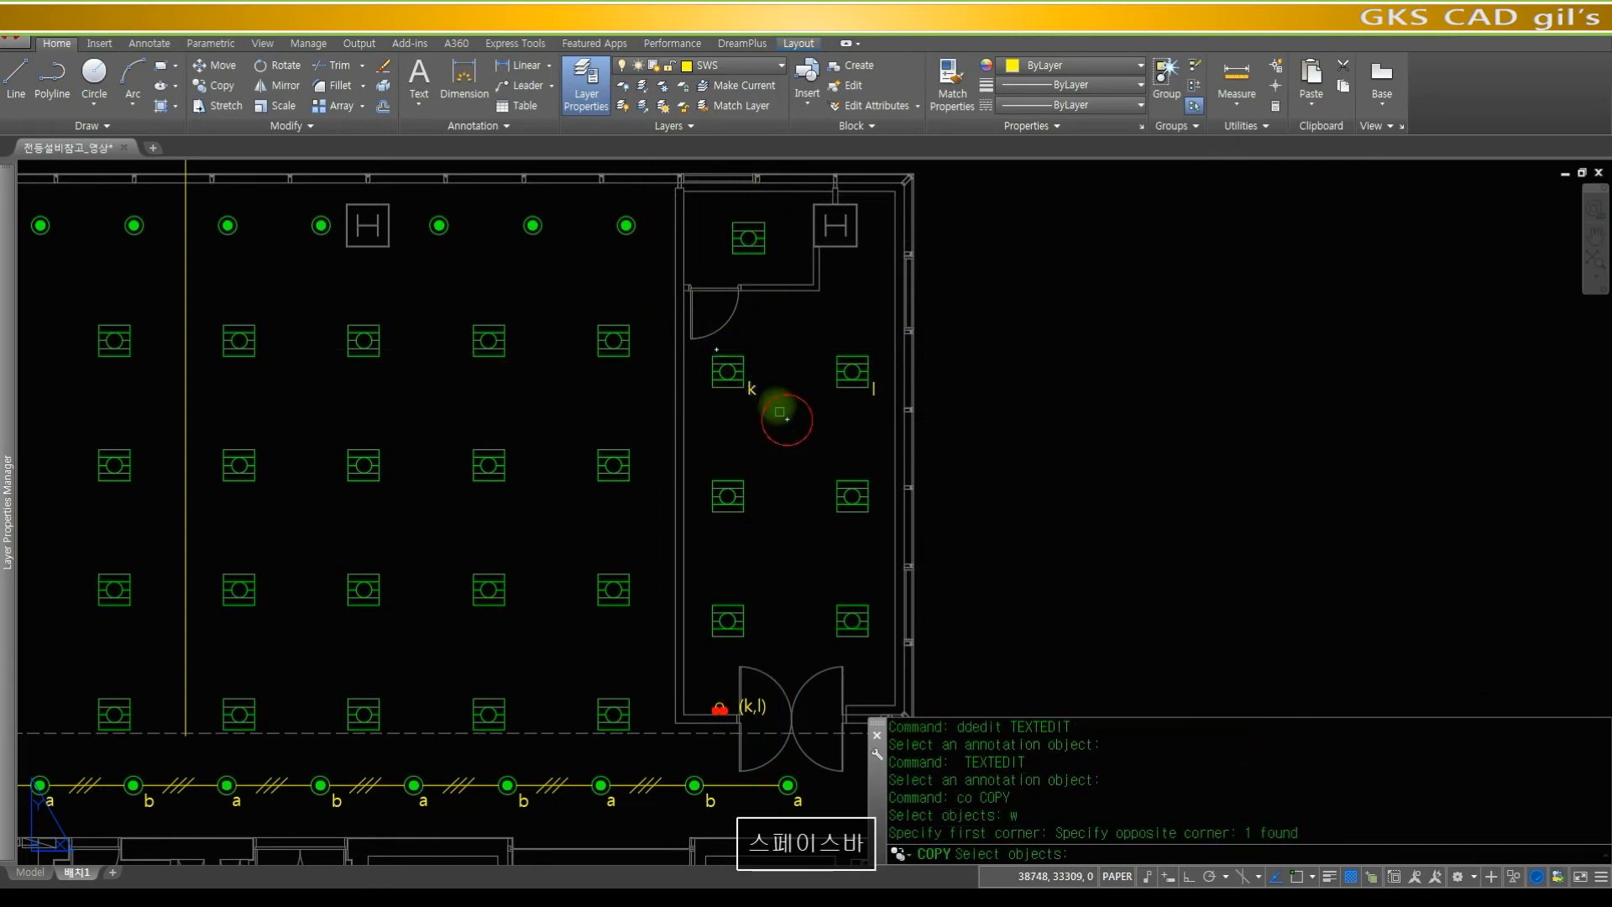
left_click(787, 419)
key("space")
type("cen")
key("space")
left_click(727, 368)
type("cen")
key("space")
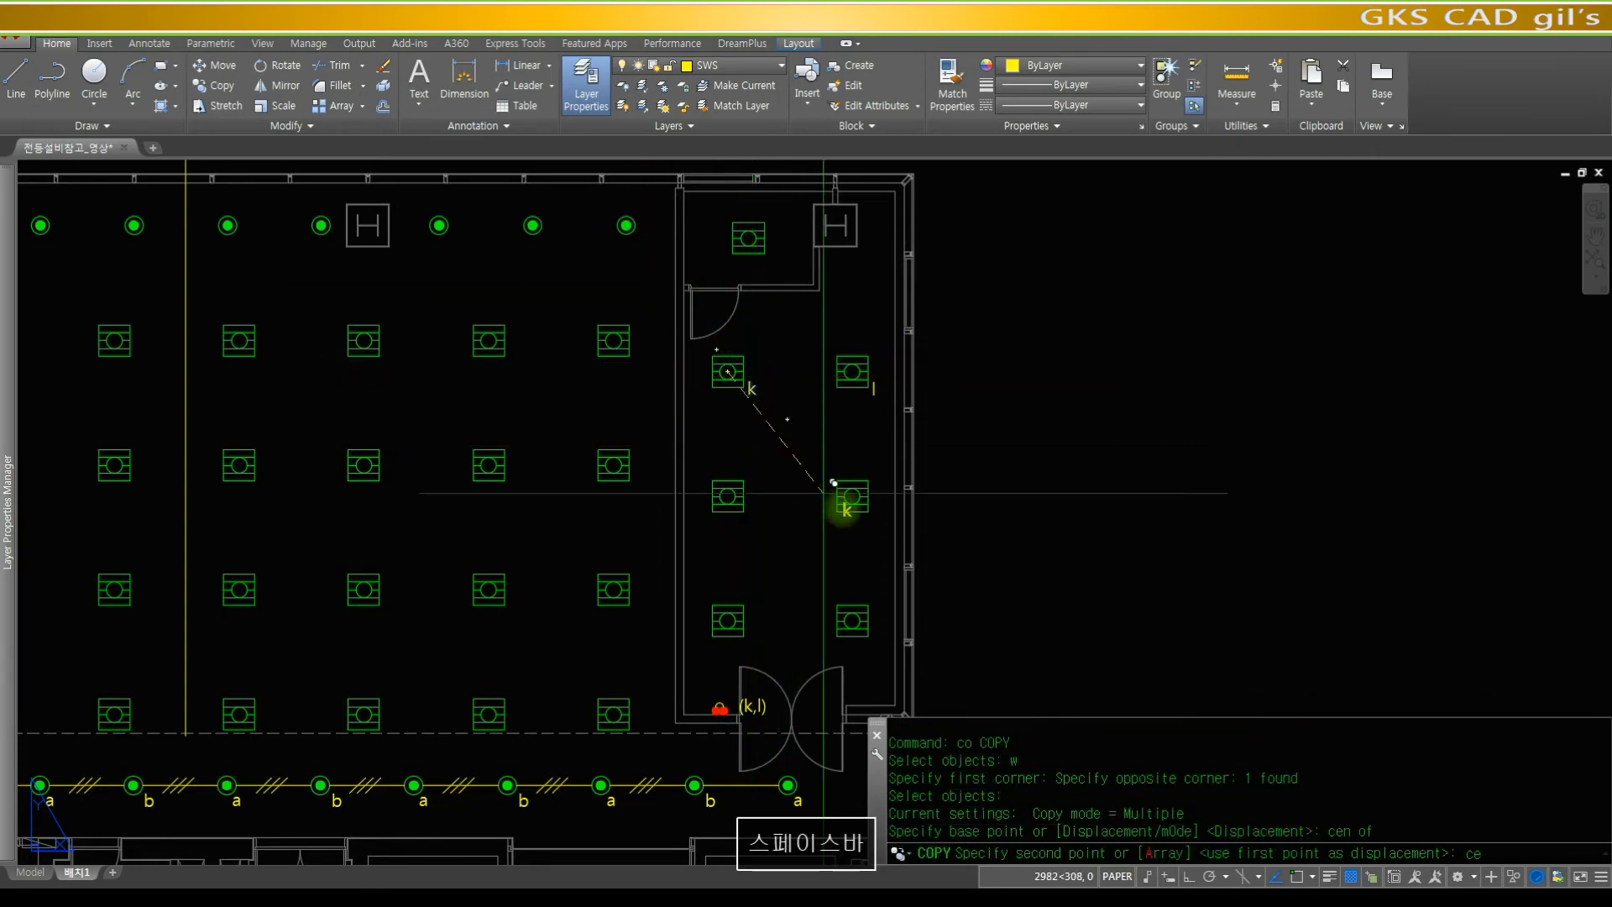
left_click(852, 495)
type("cen")
key("space")
left_click(727, 621)
key("space")
- Copy the l label from its light's centre to the middle-left and bottom-right lights of the large room
key("space")
type("w")
key("space")
left_click(864, 367)
left_click(900, 425)
key("space")
type("cen")
key("space")
left_click(852, 370)
type("cen")
key("space")
left_click(738, 486)
type("cen")
key("space")
left_click(851, 617)
key("space")
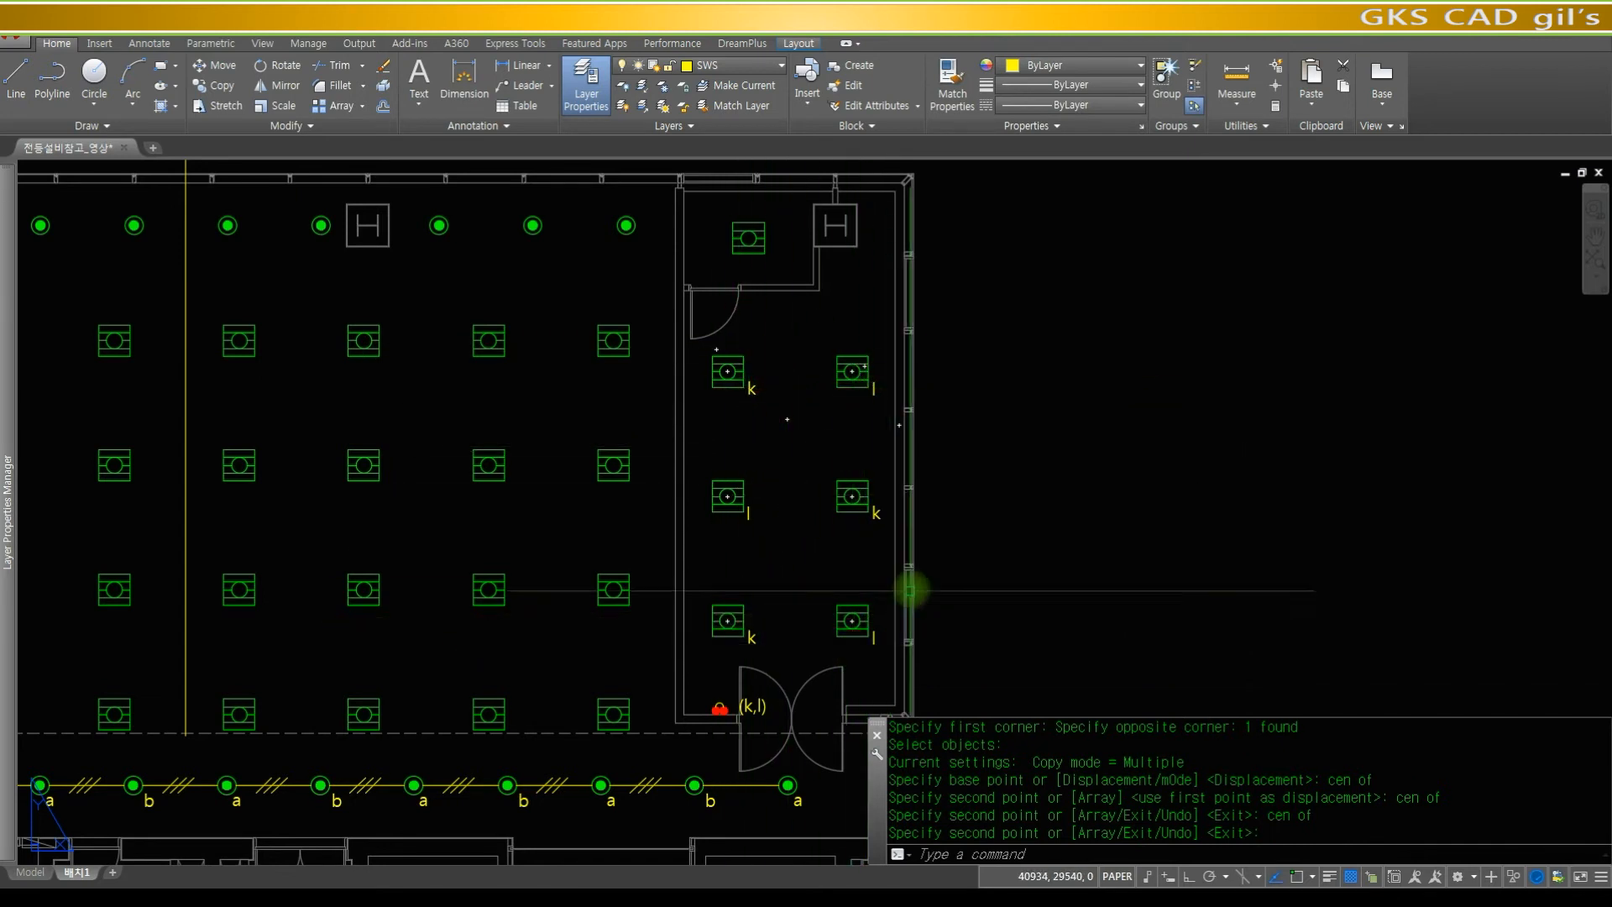
- Erase the l and k labels beside the two middle-row lights of the large room
middle_click_drag(946, 536, 777, 454)
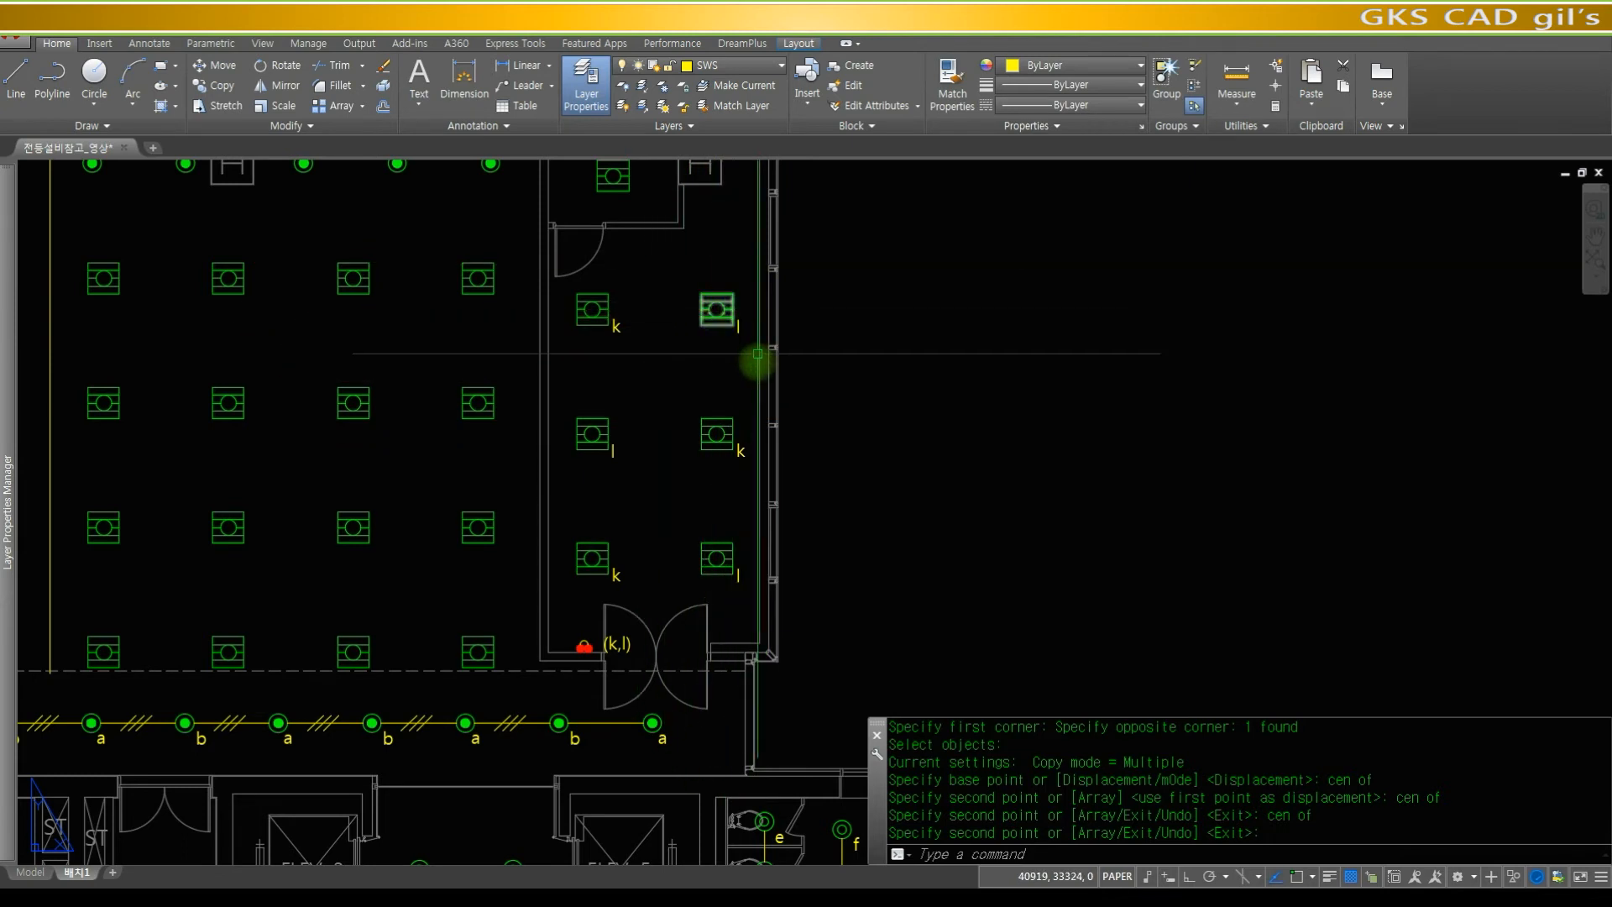
type("e")
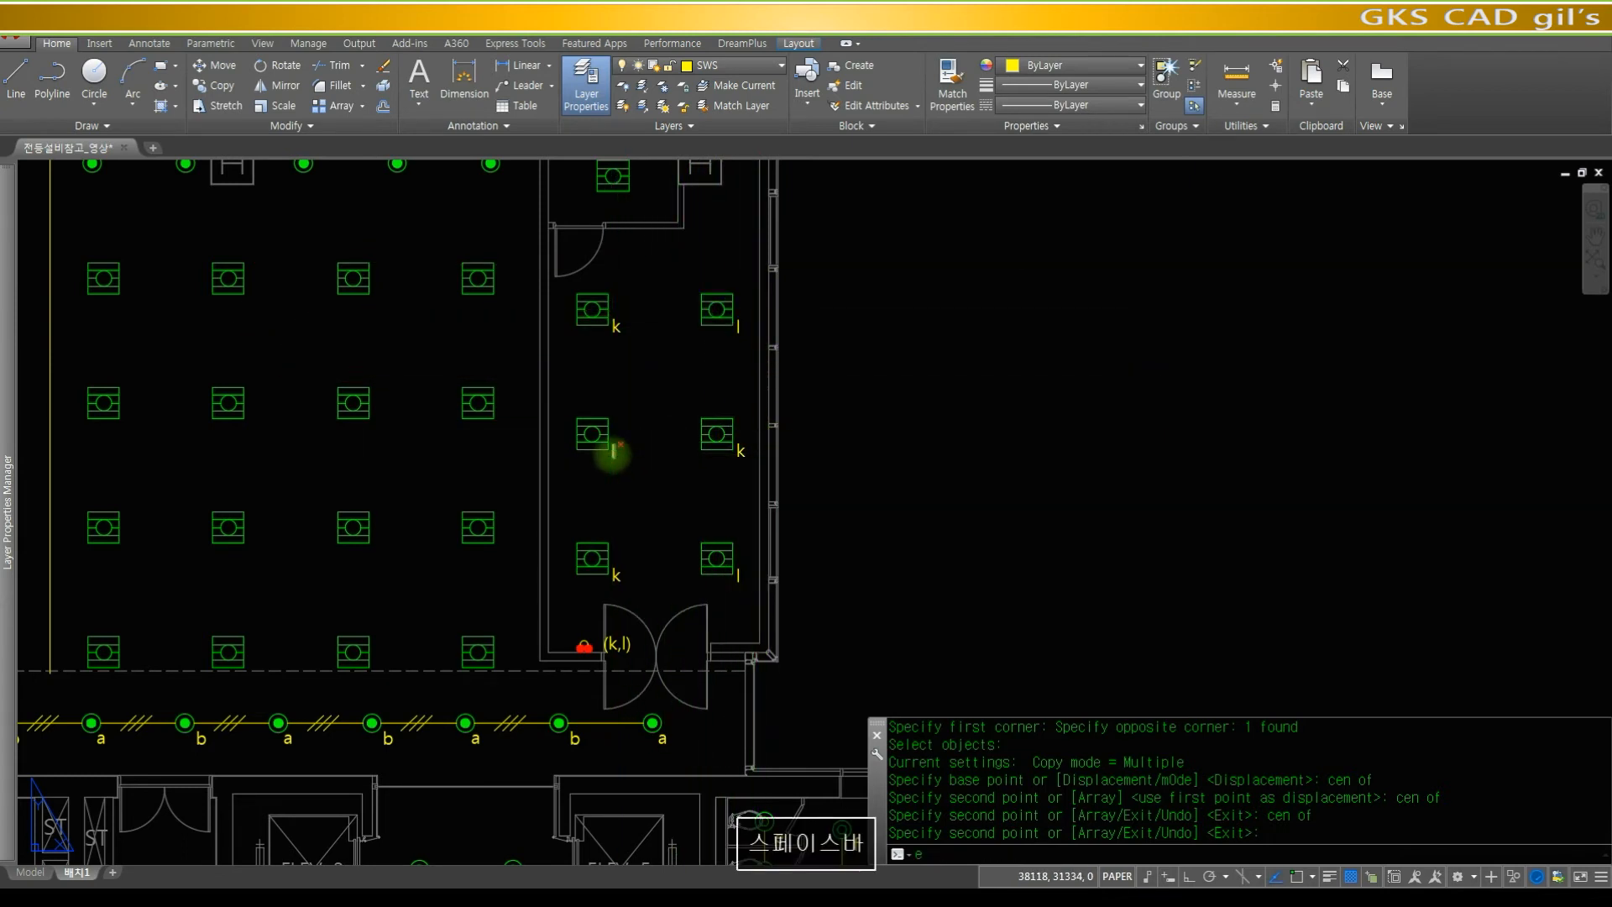
key("space")
left_click(613, 452)
left_click(744, 452)
key("space")
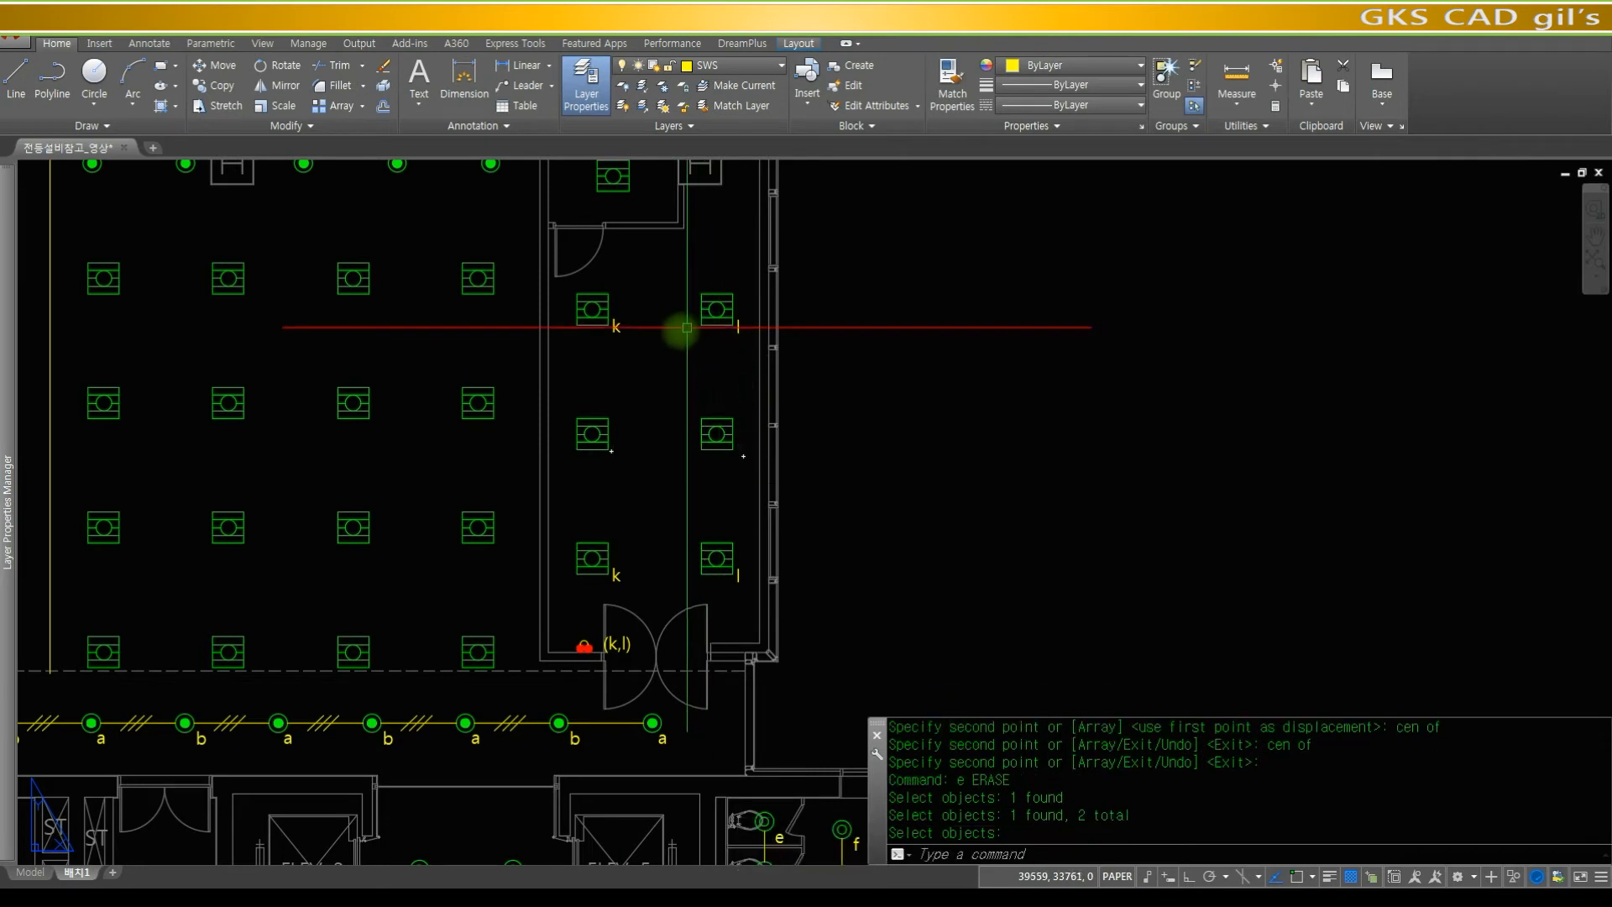
- Copy the top row's k and l labels together to the middle-row lights, using the right-hand lights' centres as reference
type("co")
key("space")
type("w")
key("space")
left_click(584, 310)
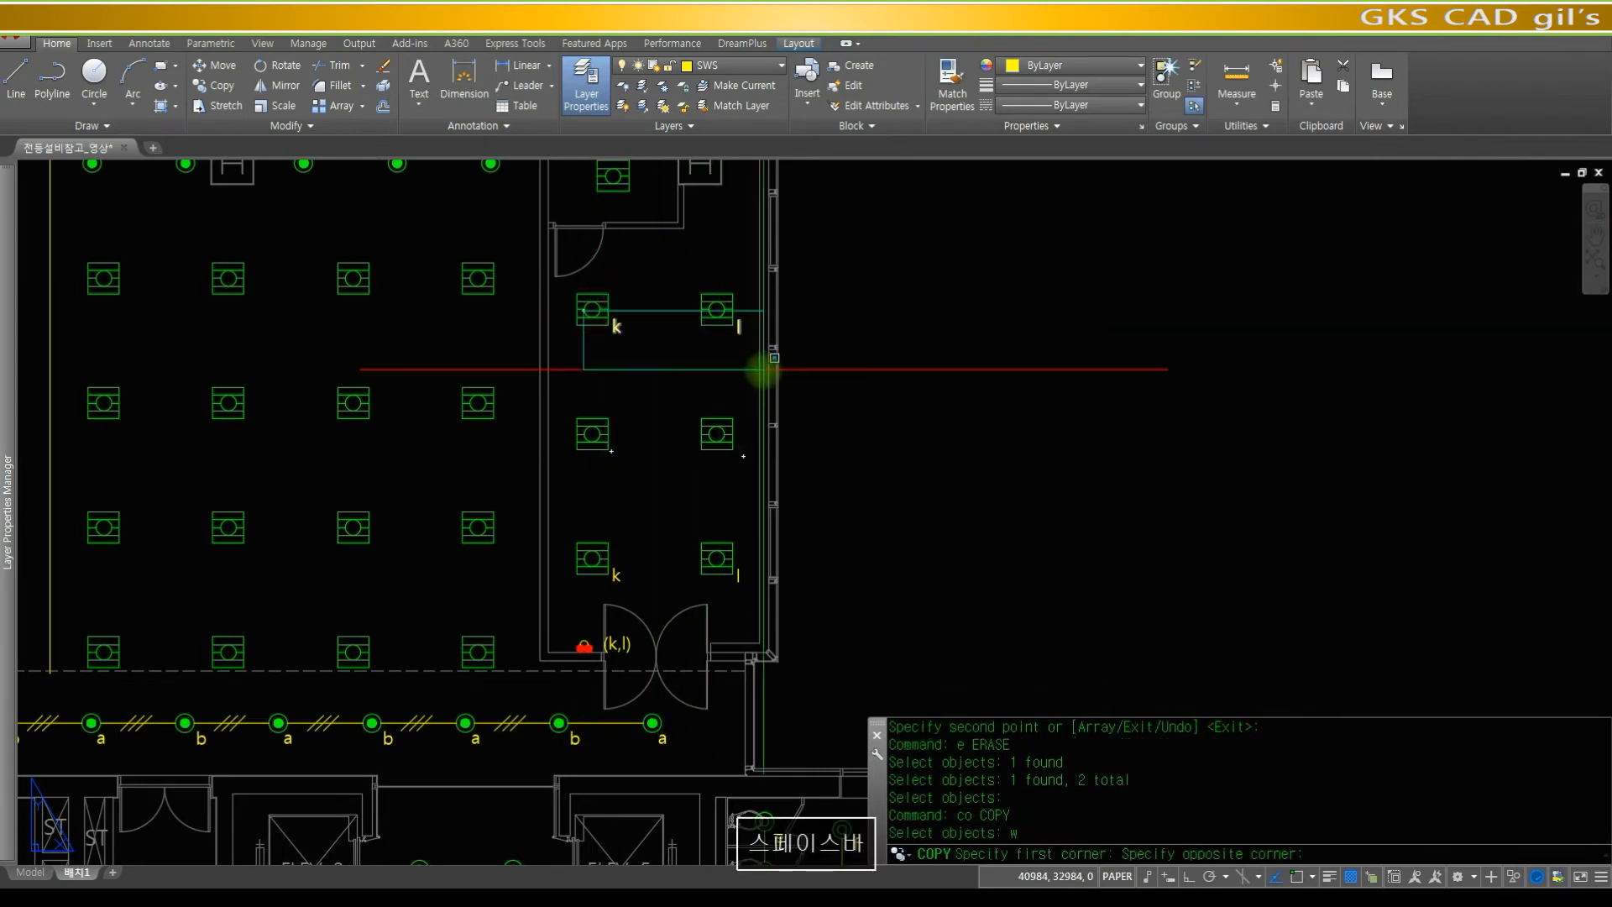
left_click(764, 371)
key("space")
type("cen")
key("space")
left_click(717, 309)
type("cen")
key("space")
left_click(717, 433)
key("space")
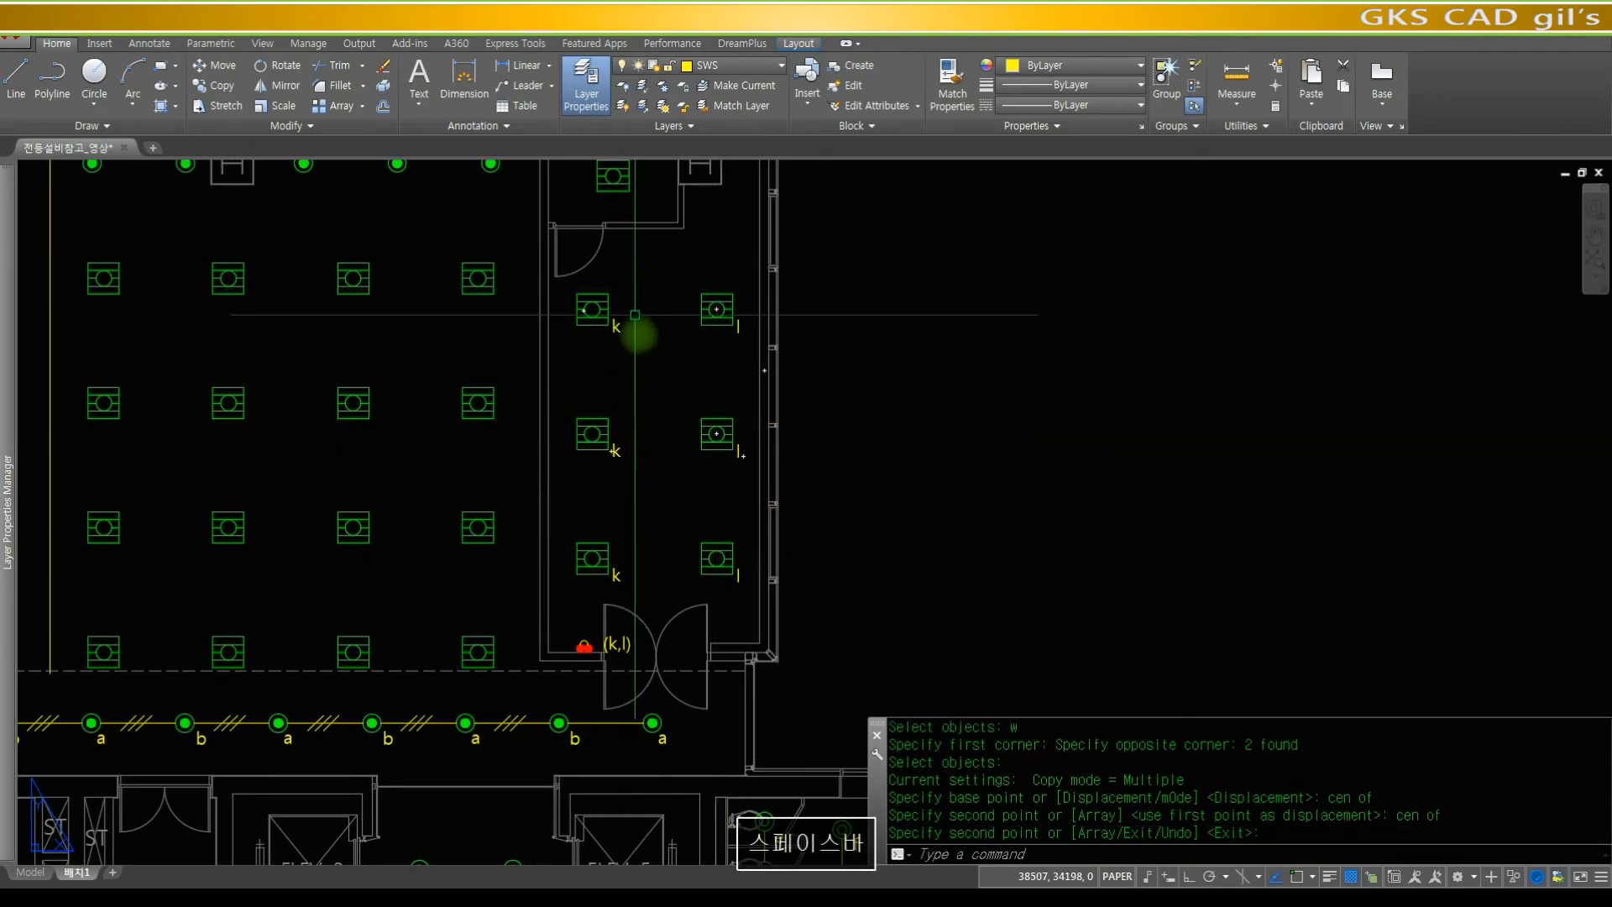
type("r")
key("space")
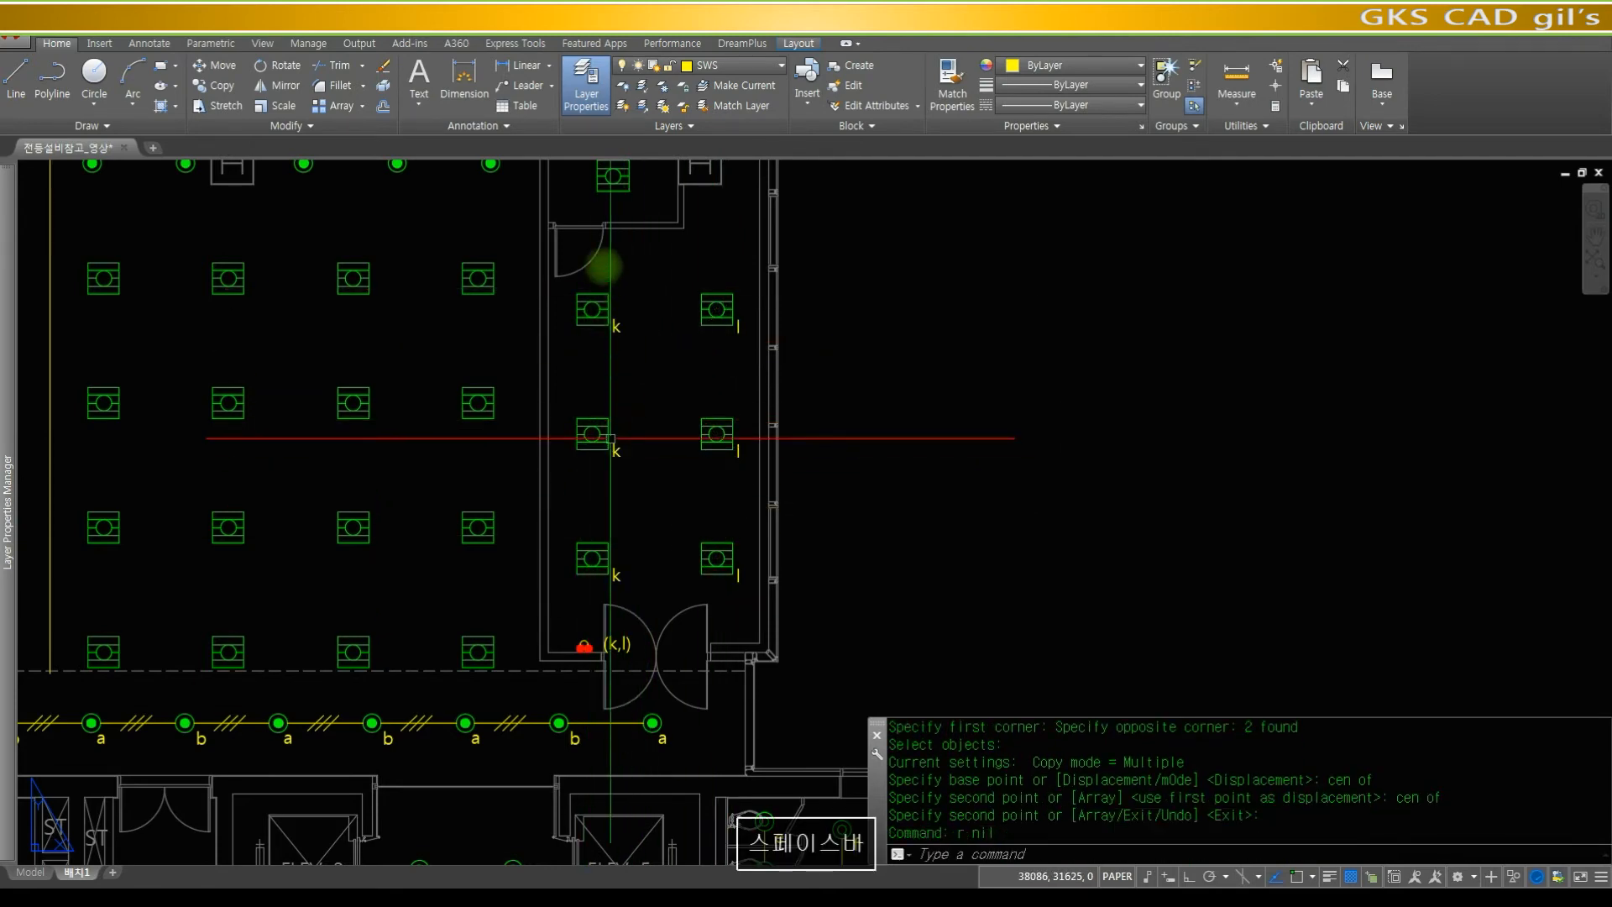
- Examine the small room's door and ceiling light above the labelled lights of the large room
type("z")
key("space")
mouse_move(583, 235)
left_mouse_down()
mouse_move(633, 330)
mouse_move(635, 399)
left_mouse_up()
key("space")
type("z")
key("space")
left_click(832, 612)
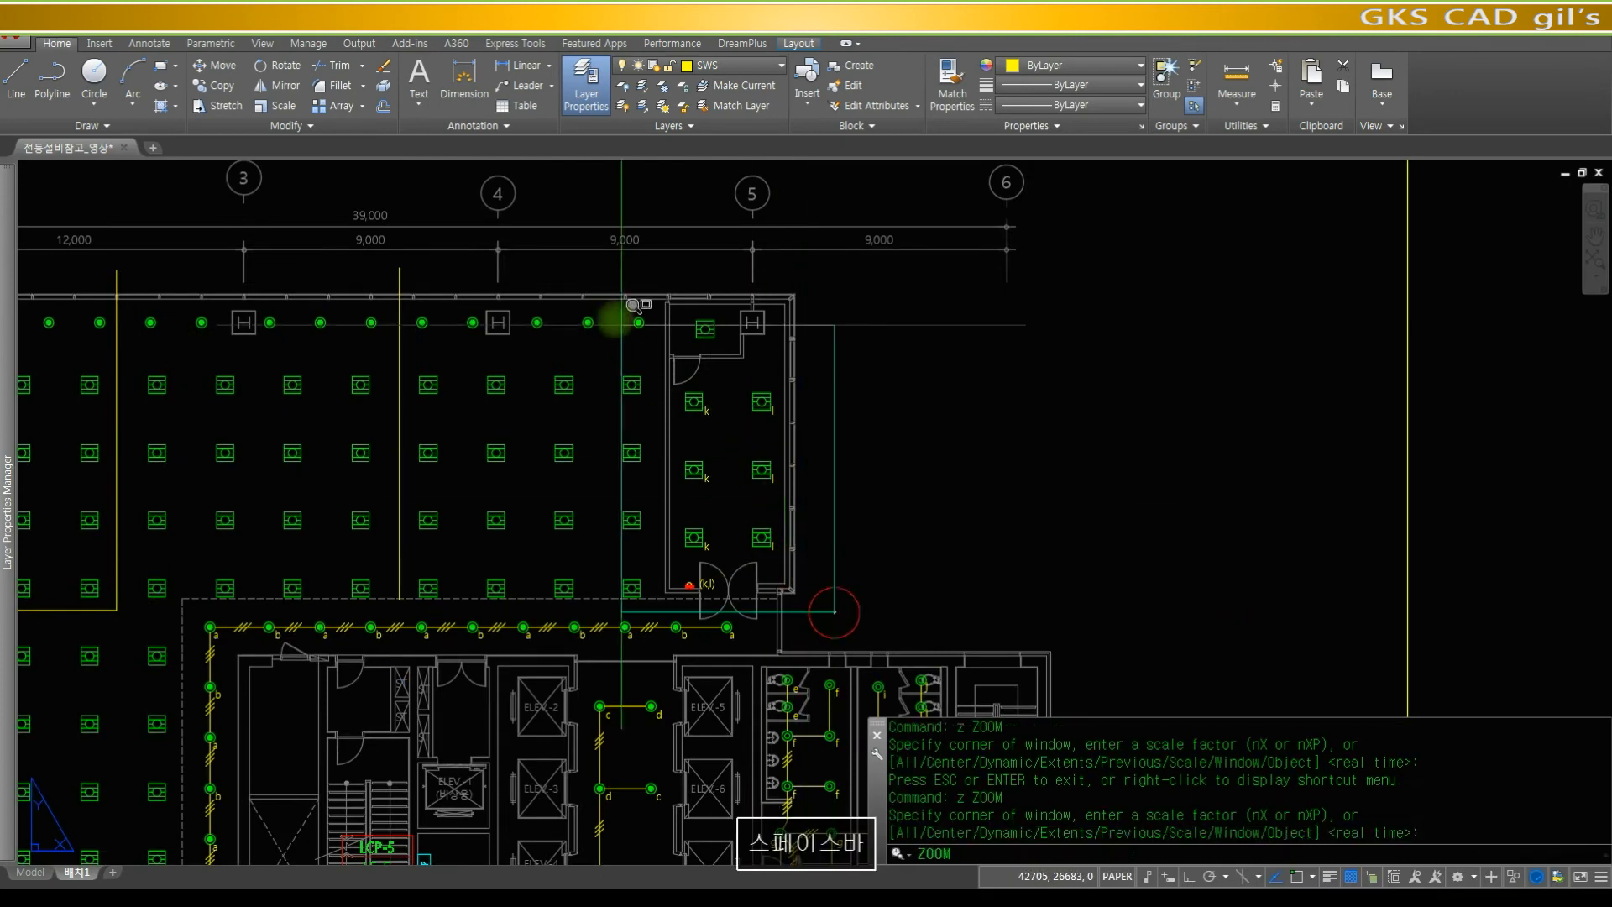
left_click(604, 303)
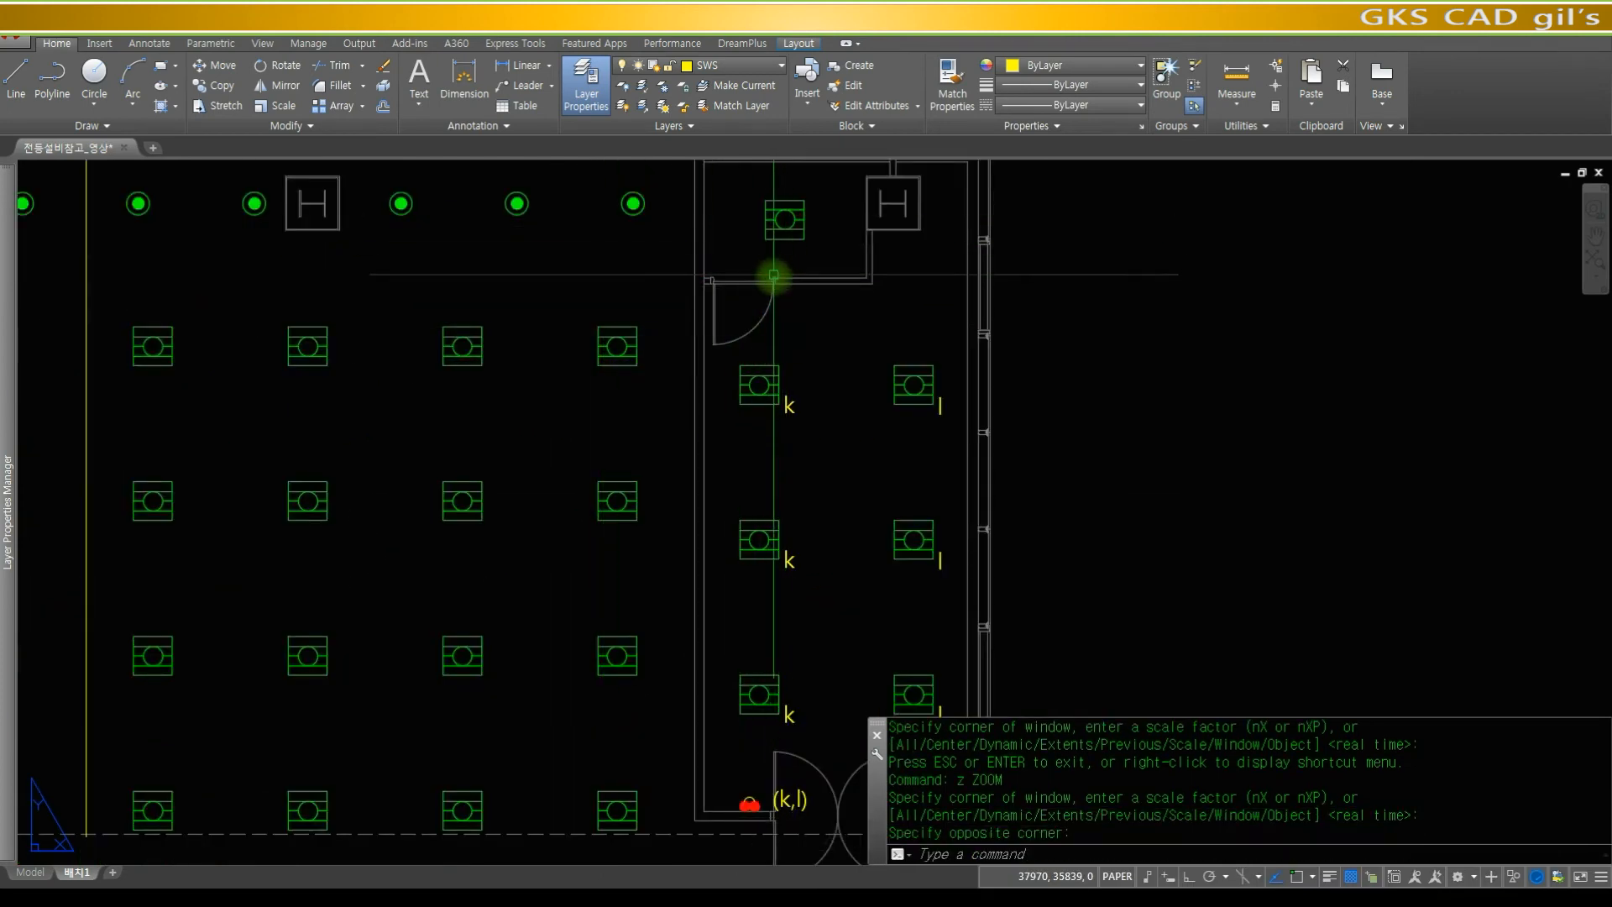
- Copy one dot of the (k,l) switch from its quadrant to the end of the small room's door frame
key("space")
key("Escape")
type("co")
key("space")
type("w")
key("space")
left_click(745, 778)
left_click(770, 820)
key("space")
type("qua of")
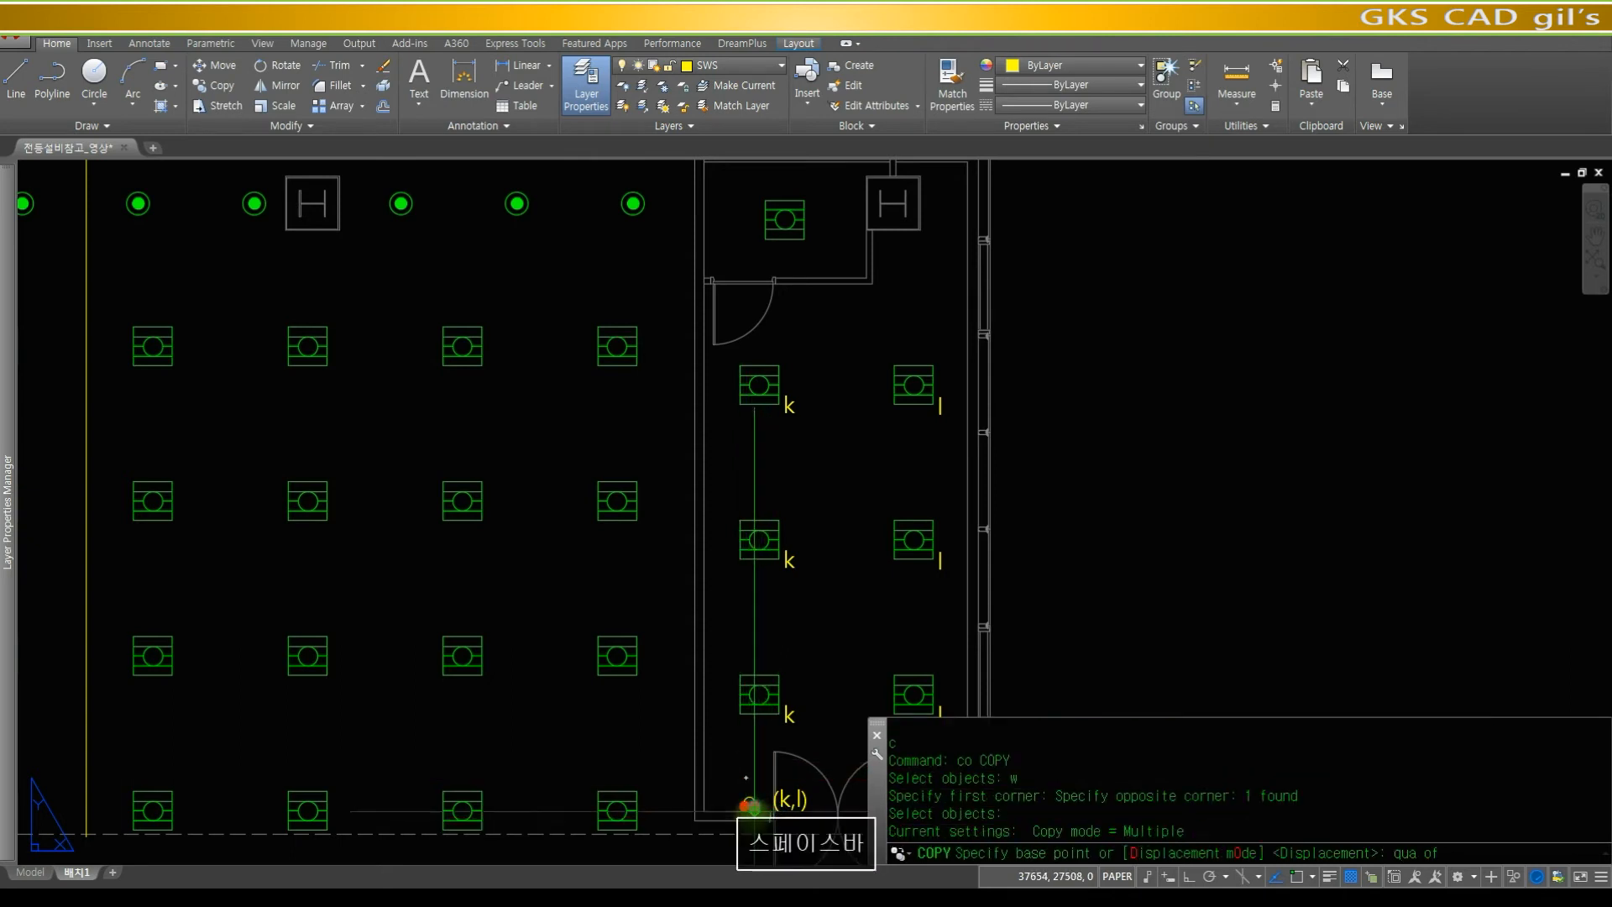
left_click(749, 805)
type("end")
key("space")
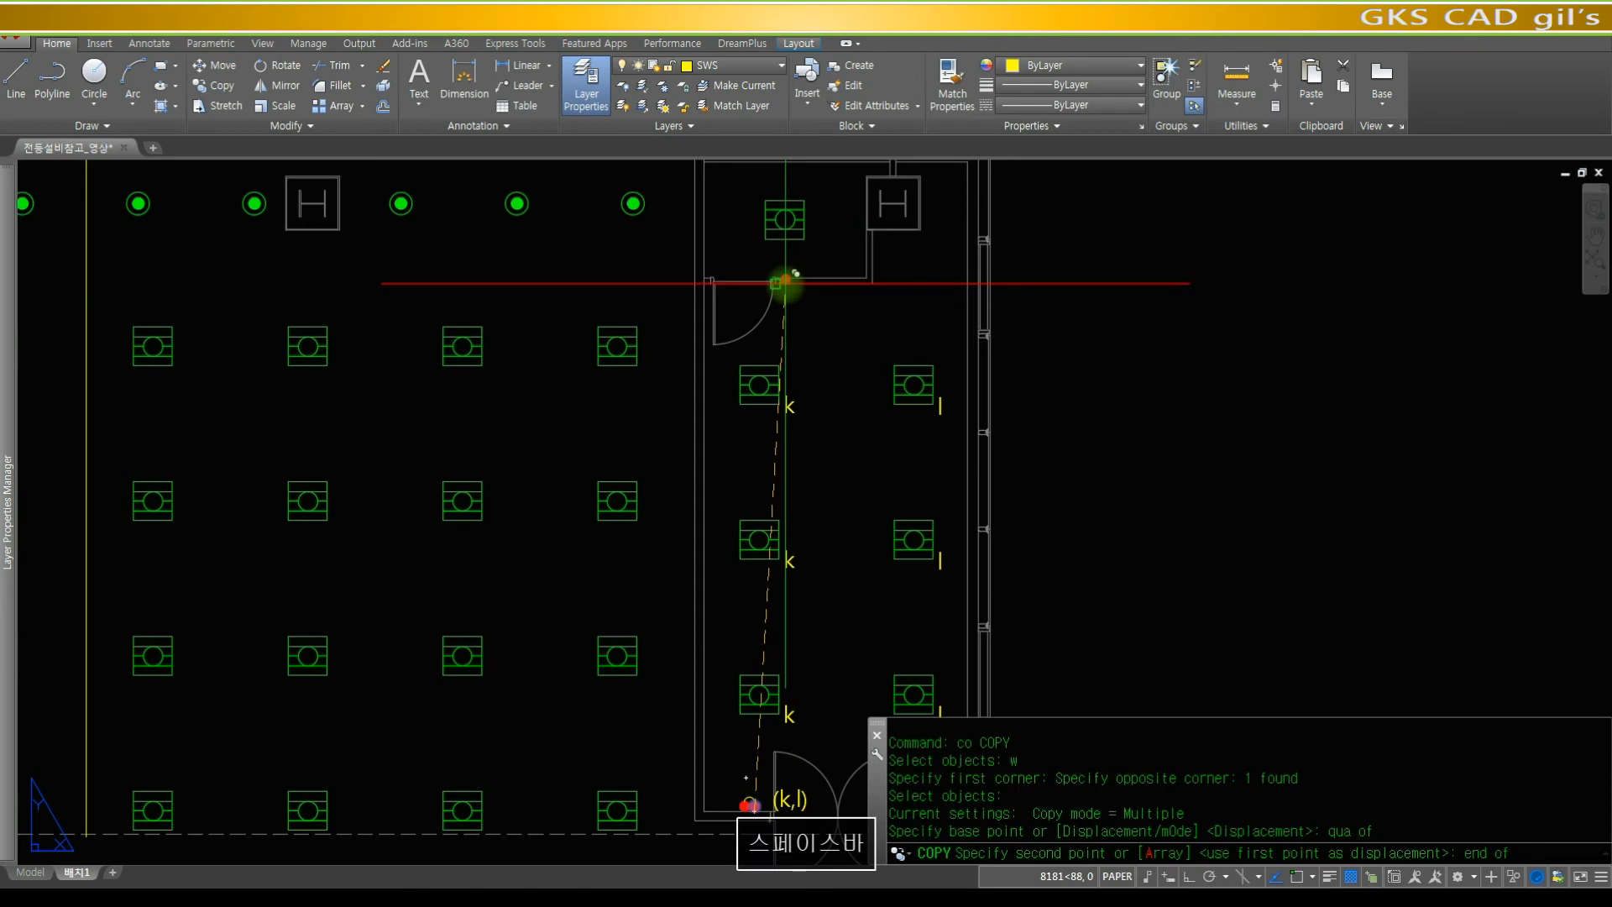
key("Escape")
- Move the copied switch dot 250 horizontally away from the door frame, along the small room's lower wall
type("m")
key("space")
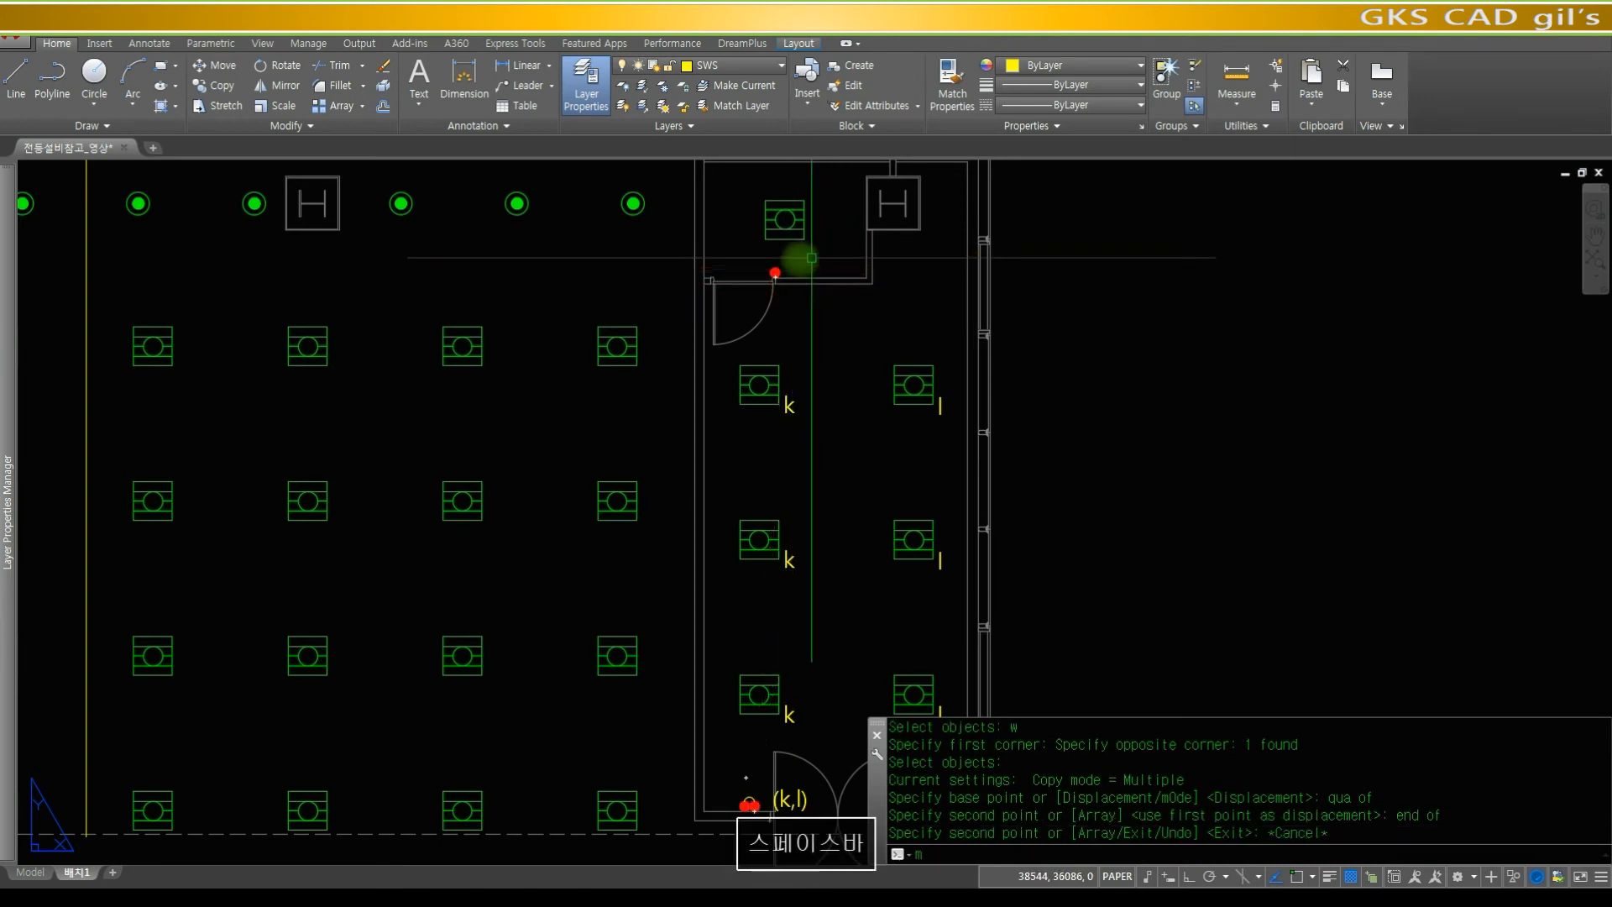
type("w")
key("space")
left_click(748, 256)
left_click(805, 300)
key("space")
left_click(799, 311)
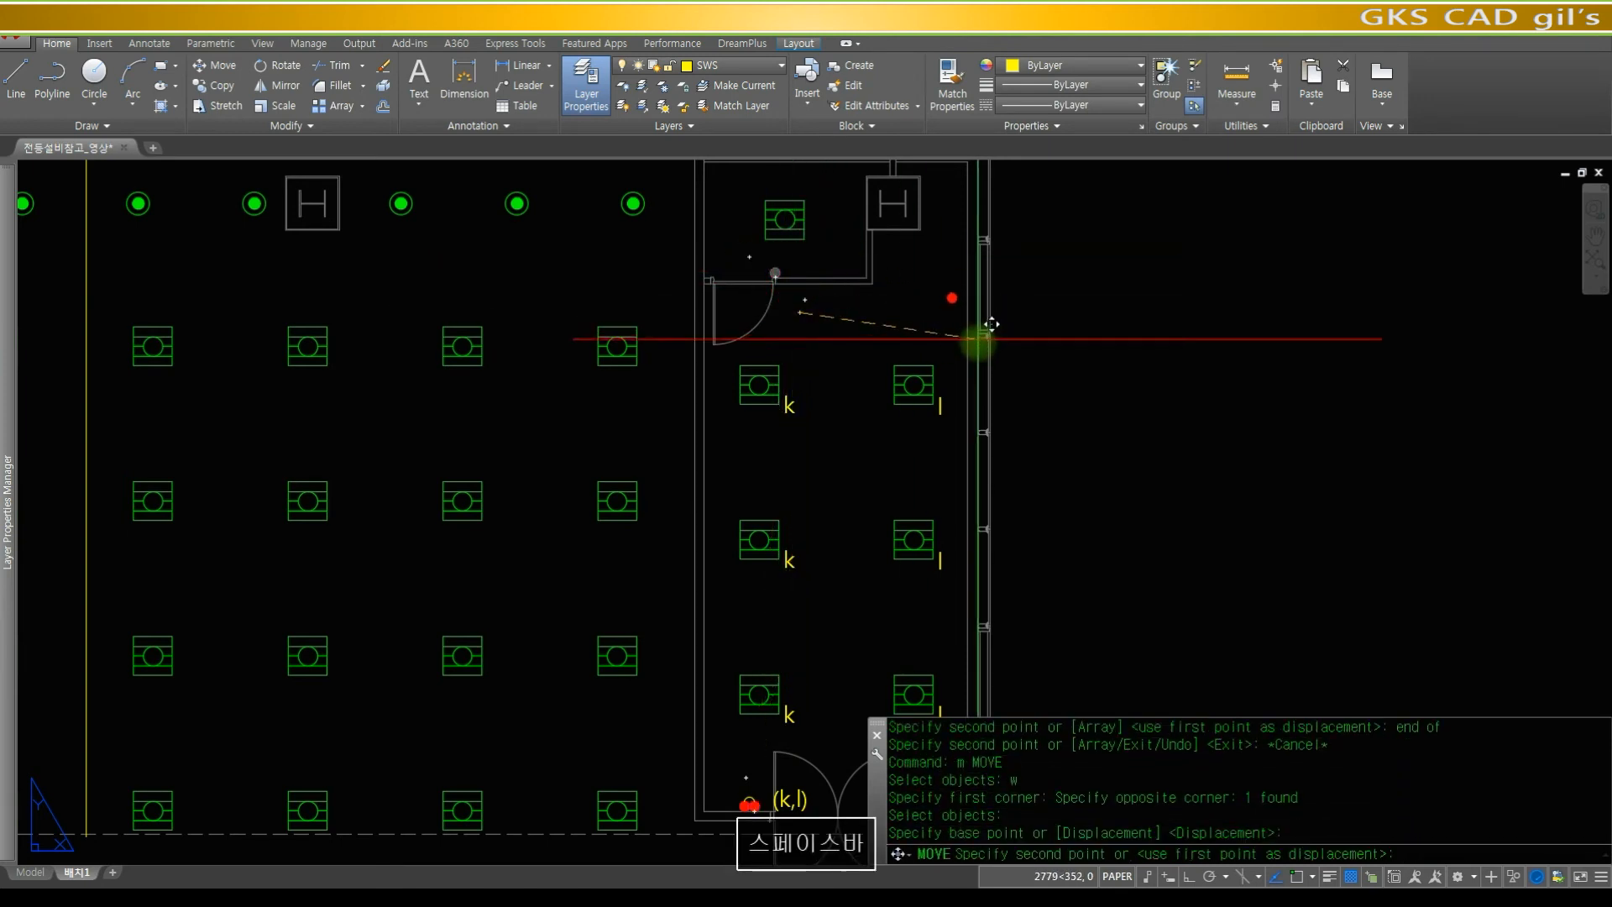
key("F8")
type("250")
key("space")
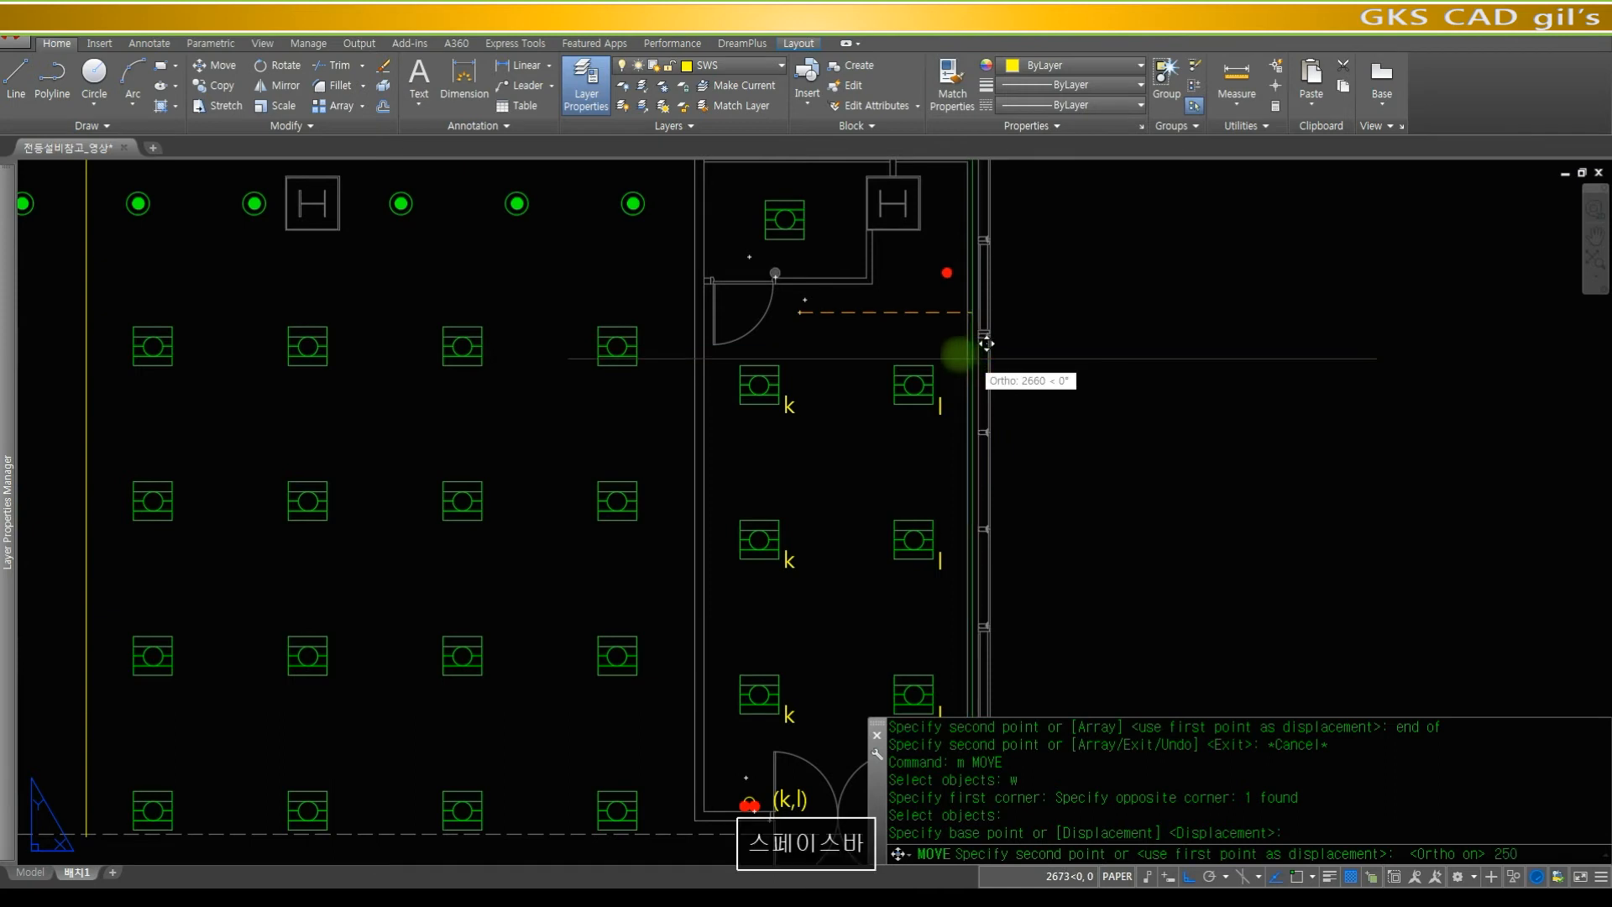
key("Escape")
- Draw a short horizontal line outward from the right quadrant of the small room's ceiling light
type("z")
key("space")
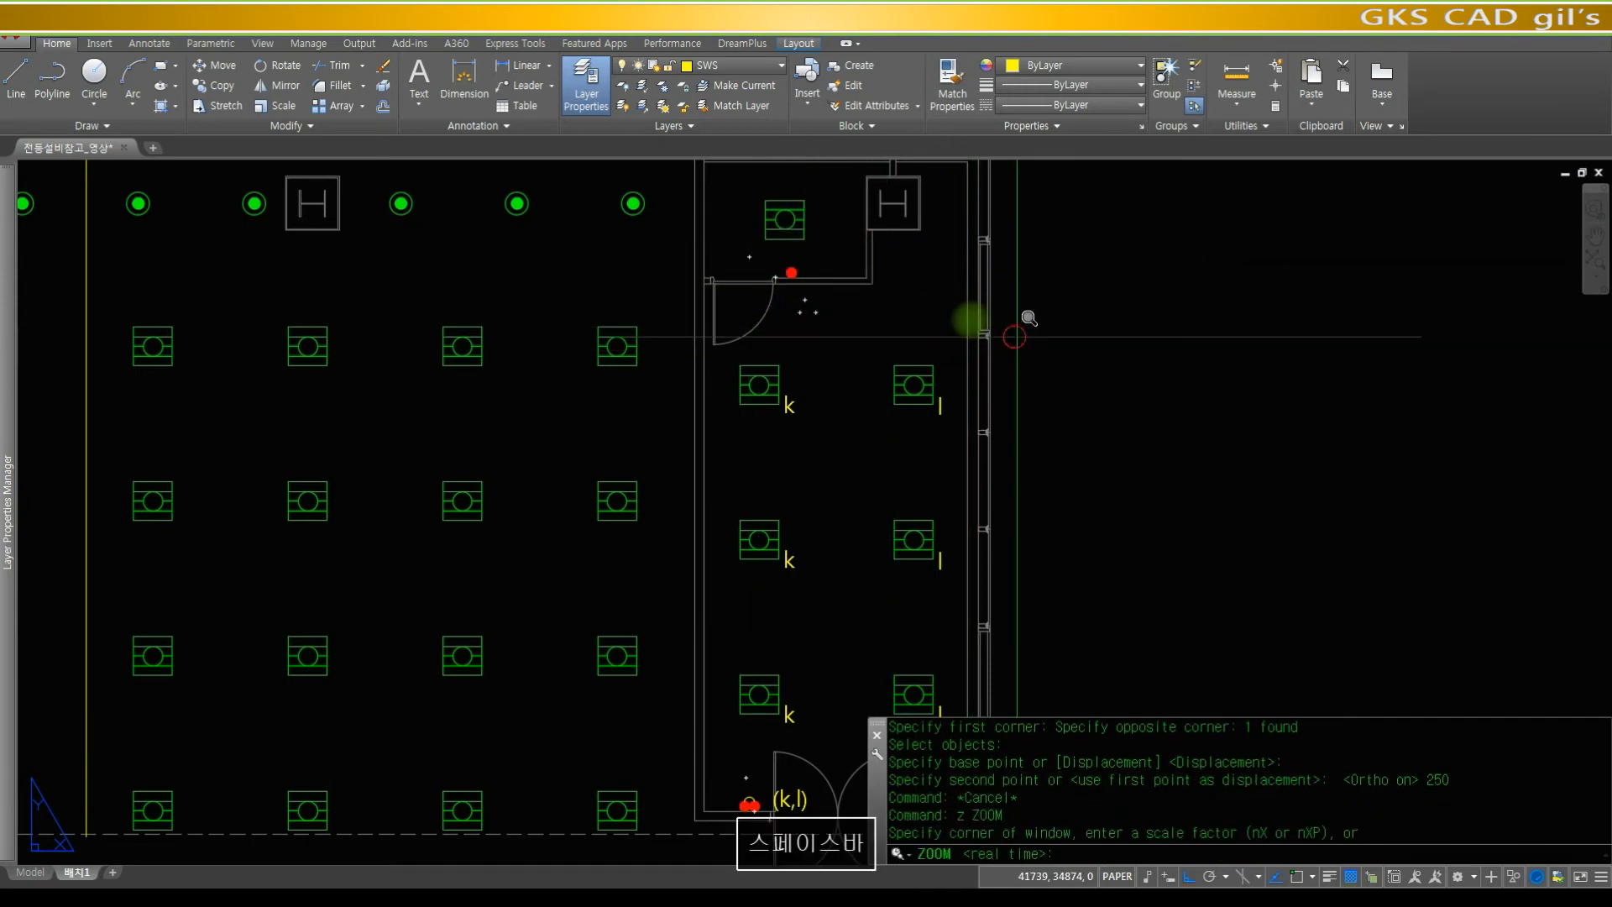
left_click(1007, 344)
left_click(597, 178)
type("r")
key("space")
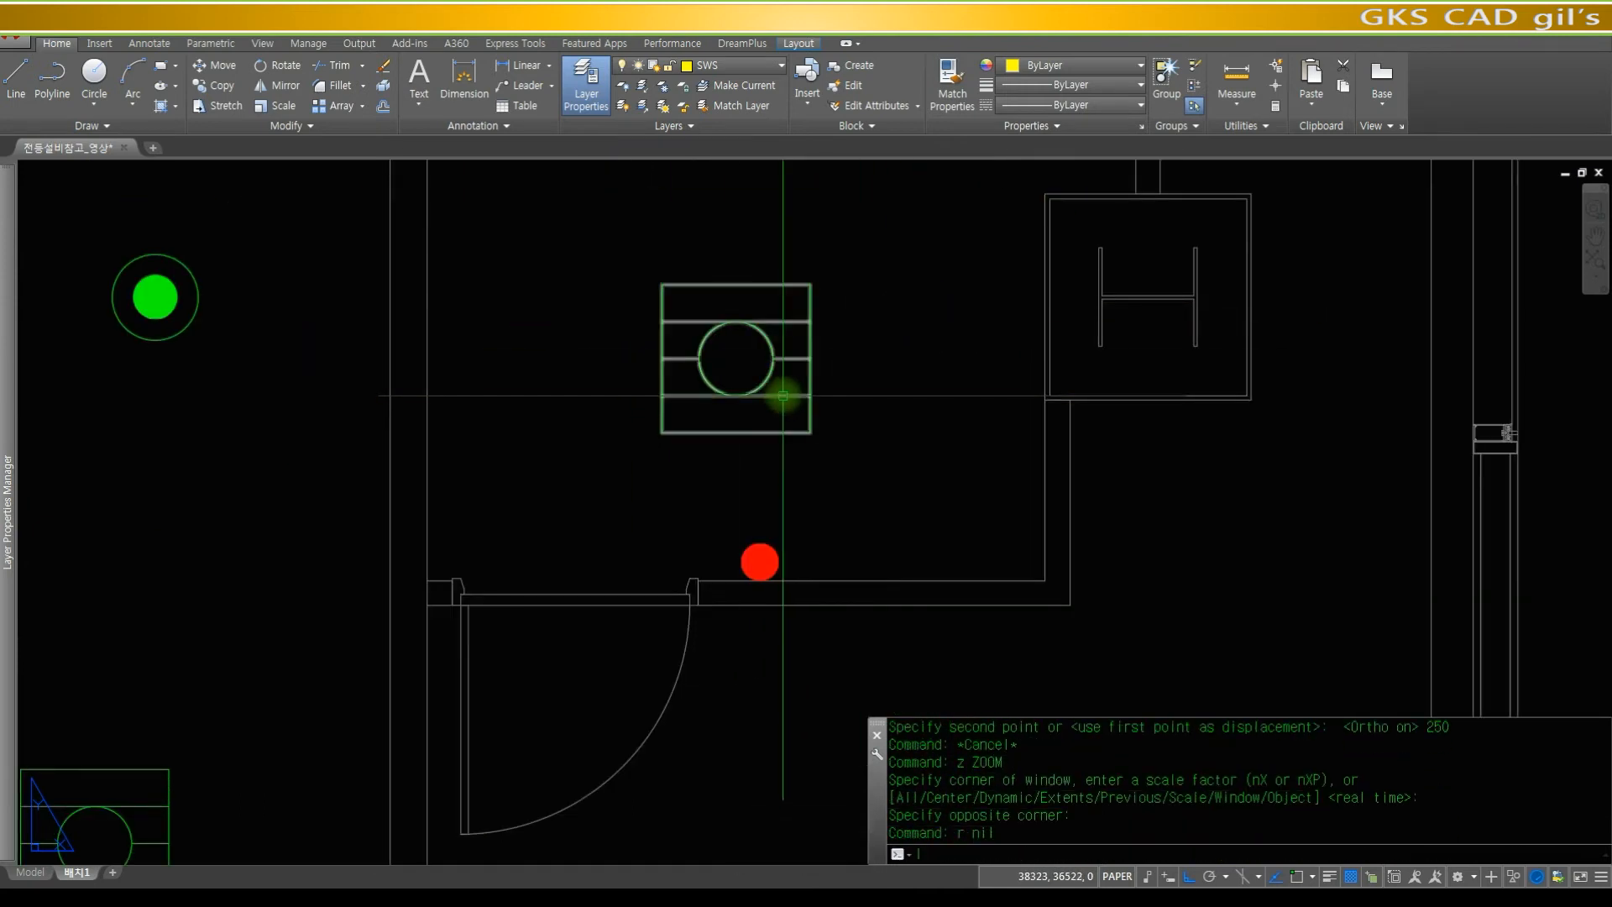
type("linr")
key("Escape")
key("Escape")
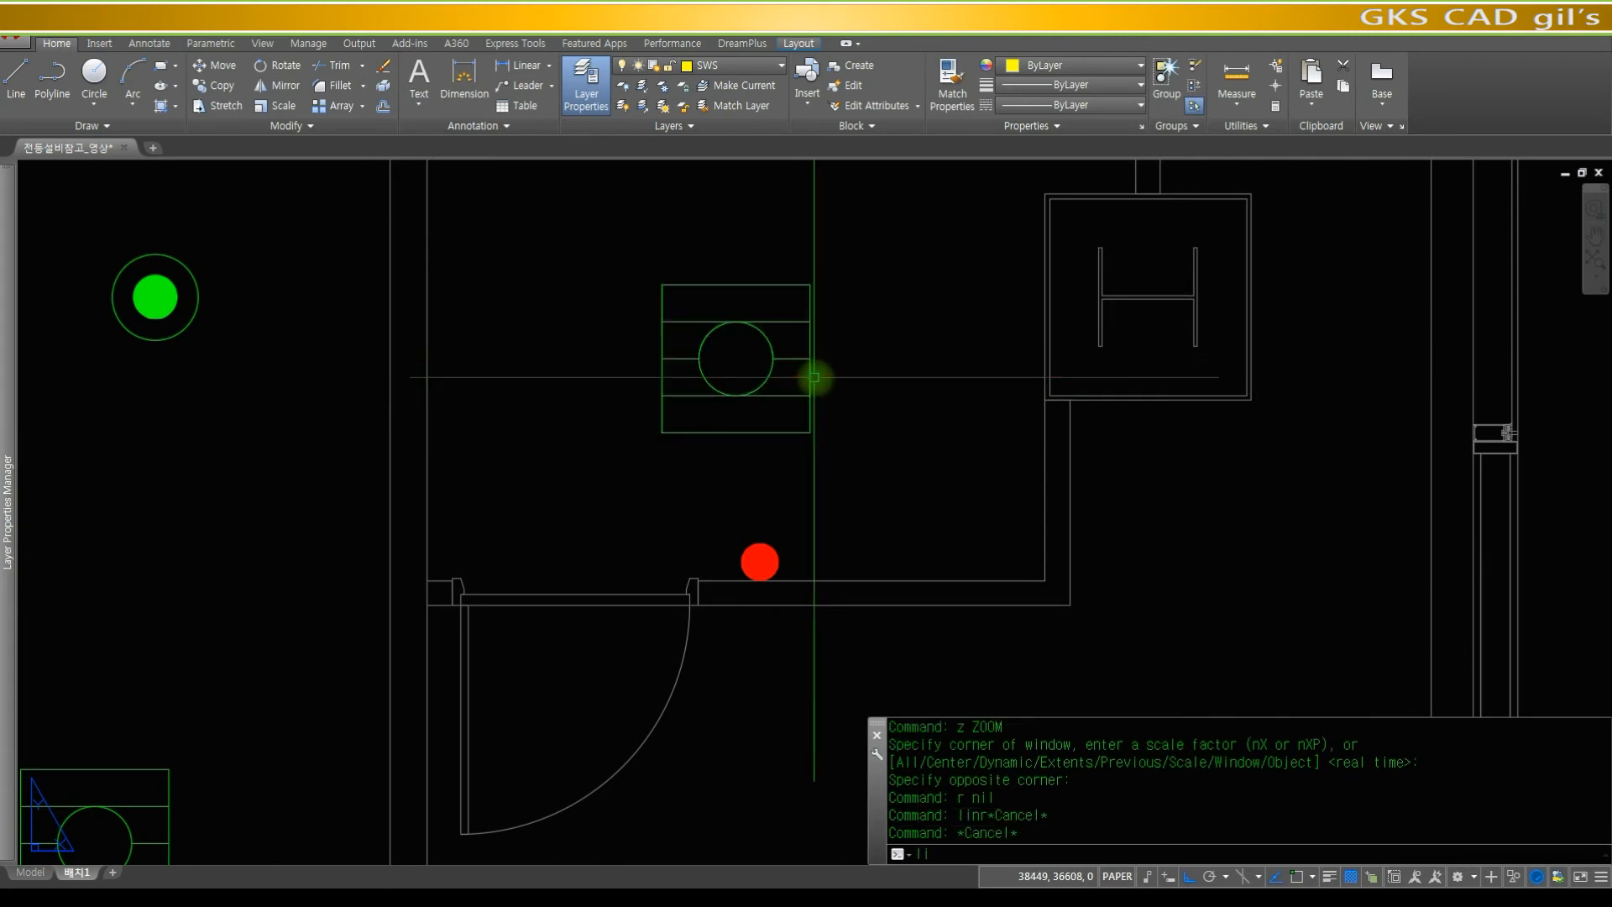
type("lin")
key("space")
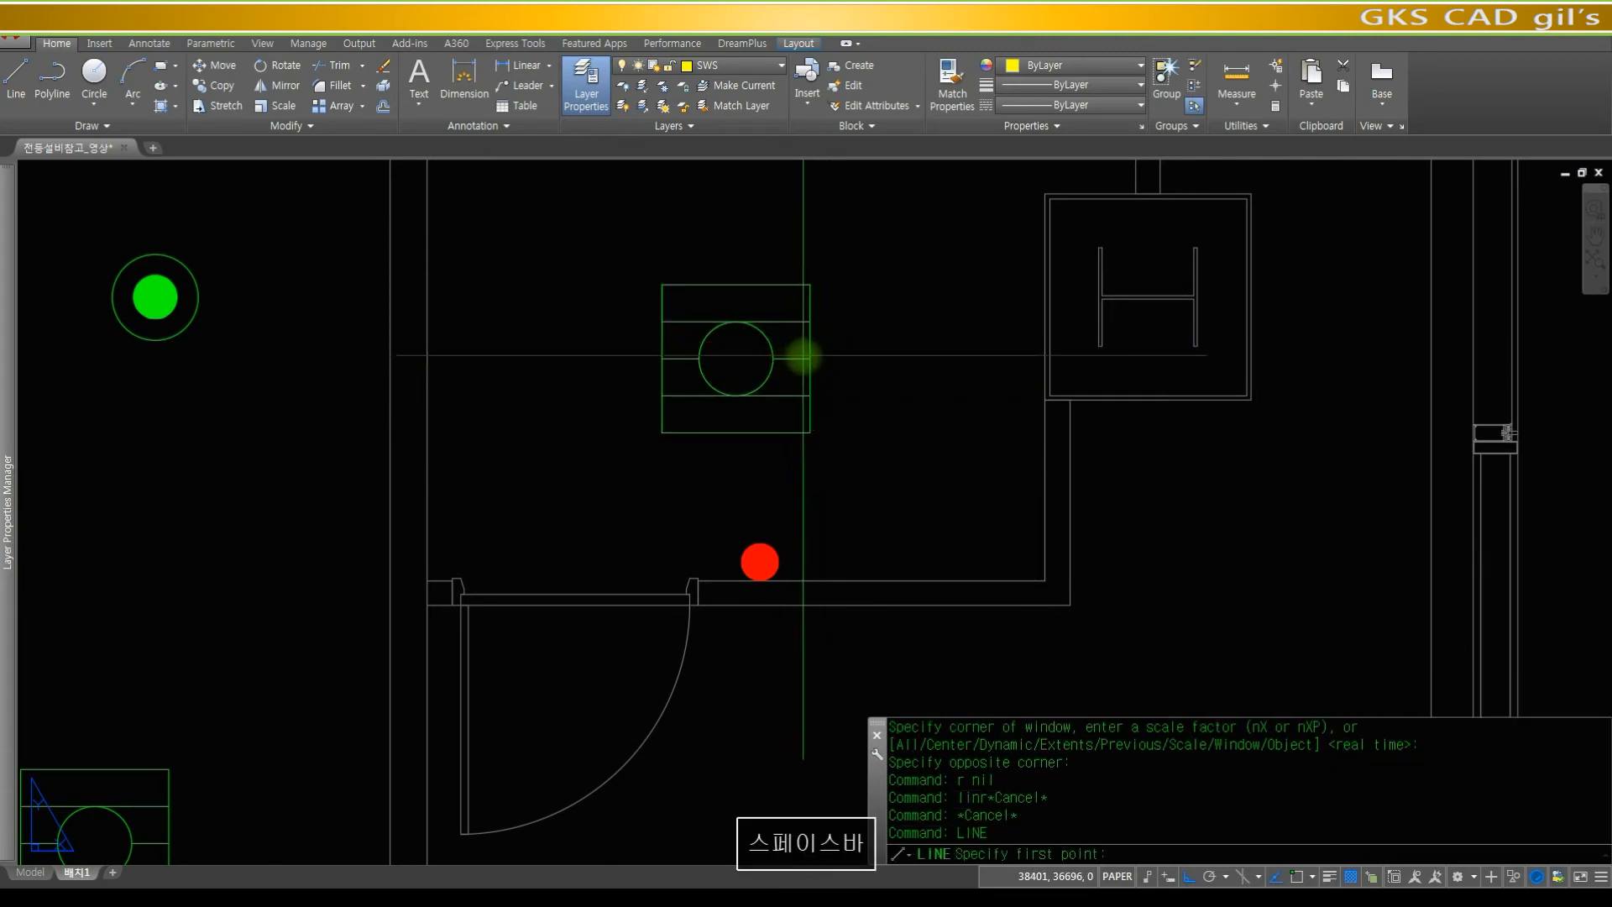
type("qua")
key("space")
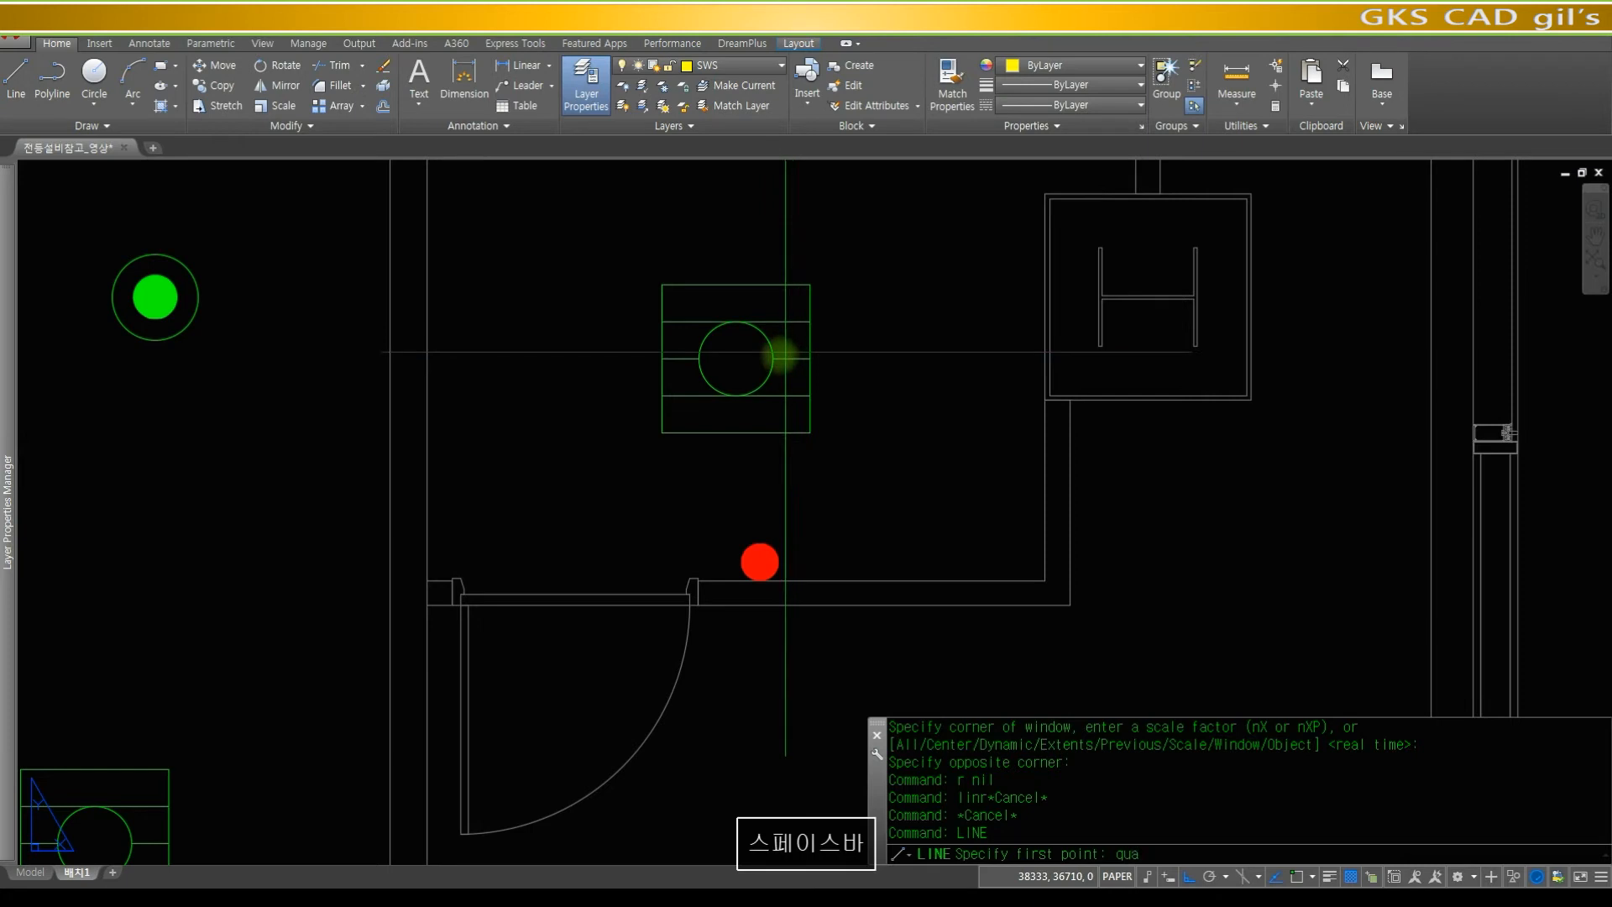
left_click(768, 351)
left_click(852, 358)
key("space")
- Draw a line from the small room switch's right quadrant, running right and then up past the light's line end
key("space")
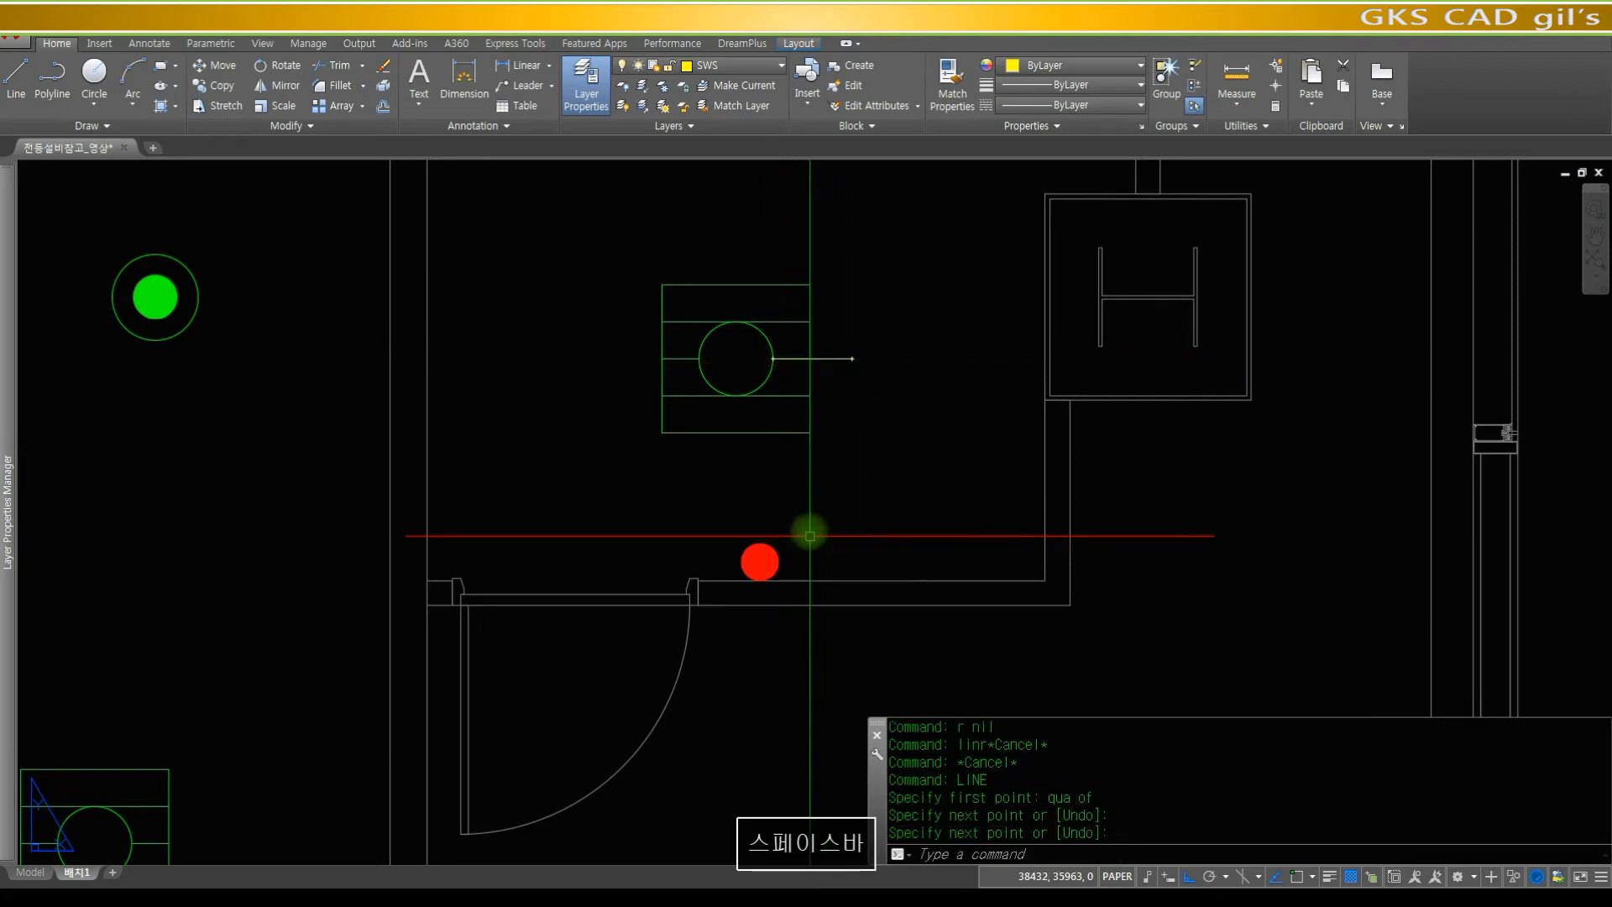
type("qua")
key("space")
left_click(777, 561)
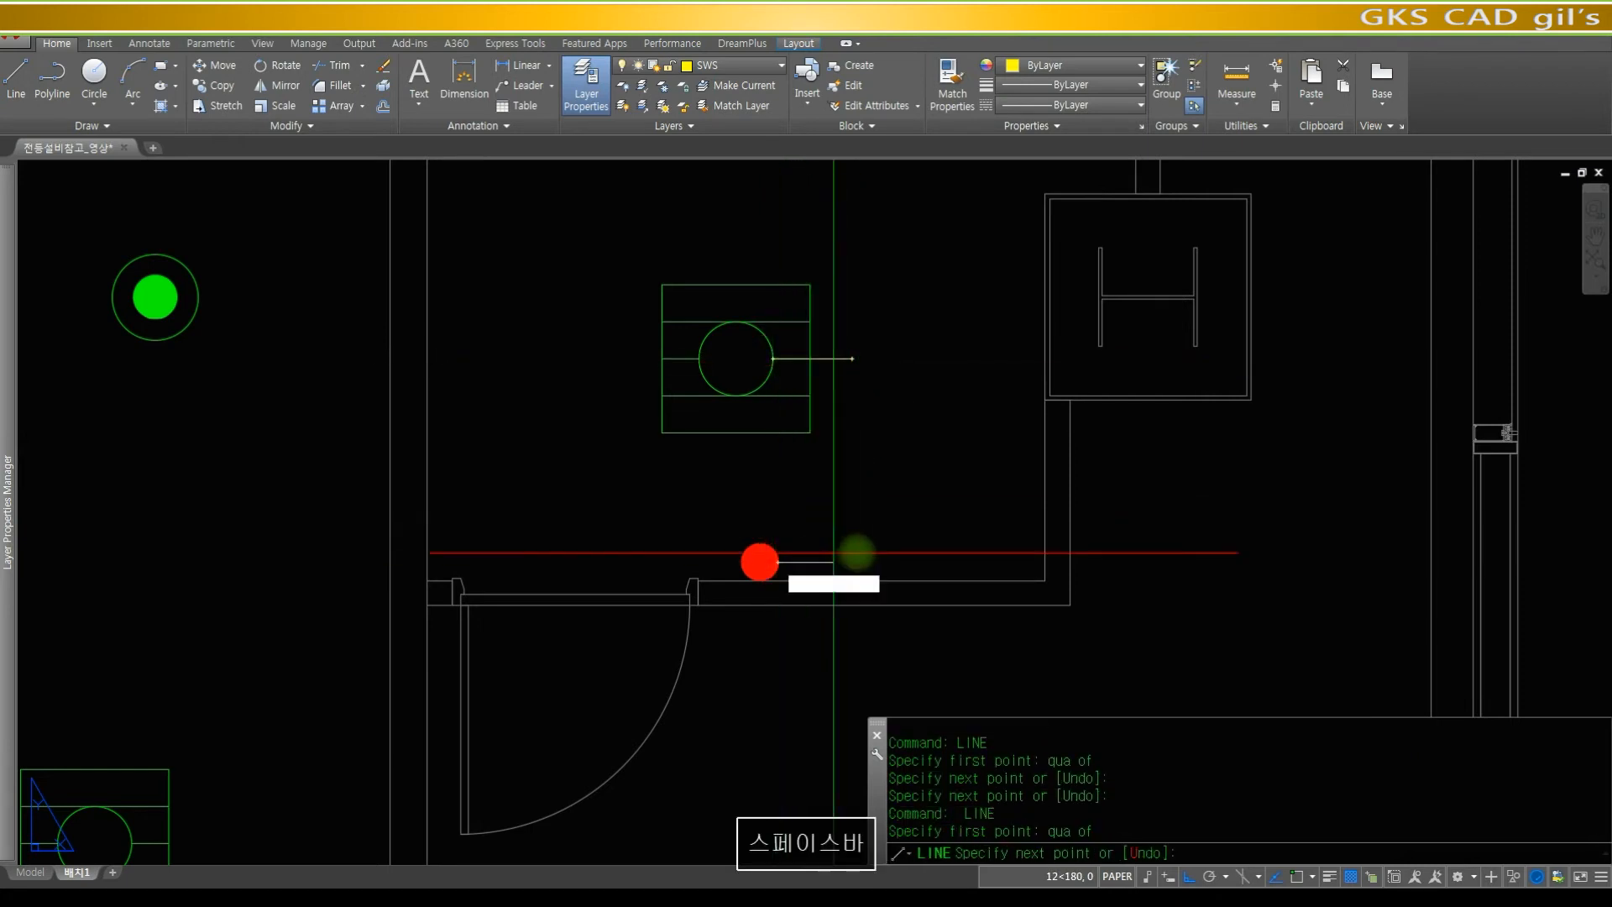
left_click(857, 562)
left_click(857, 328)
key("space")
- Fillet both corners of the wiring between the small room's light and switch with the current 250 radius
type("f")
key("space")
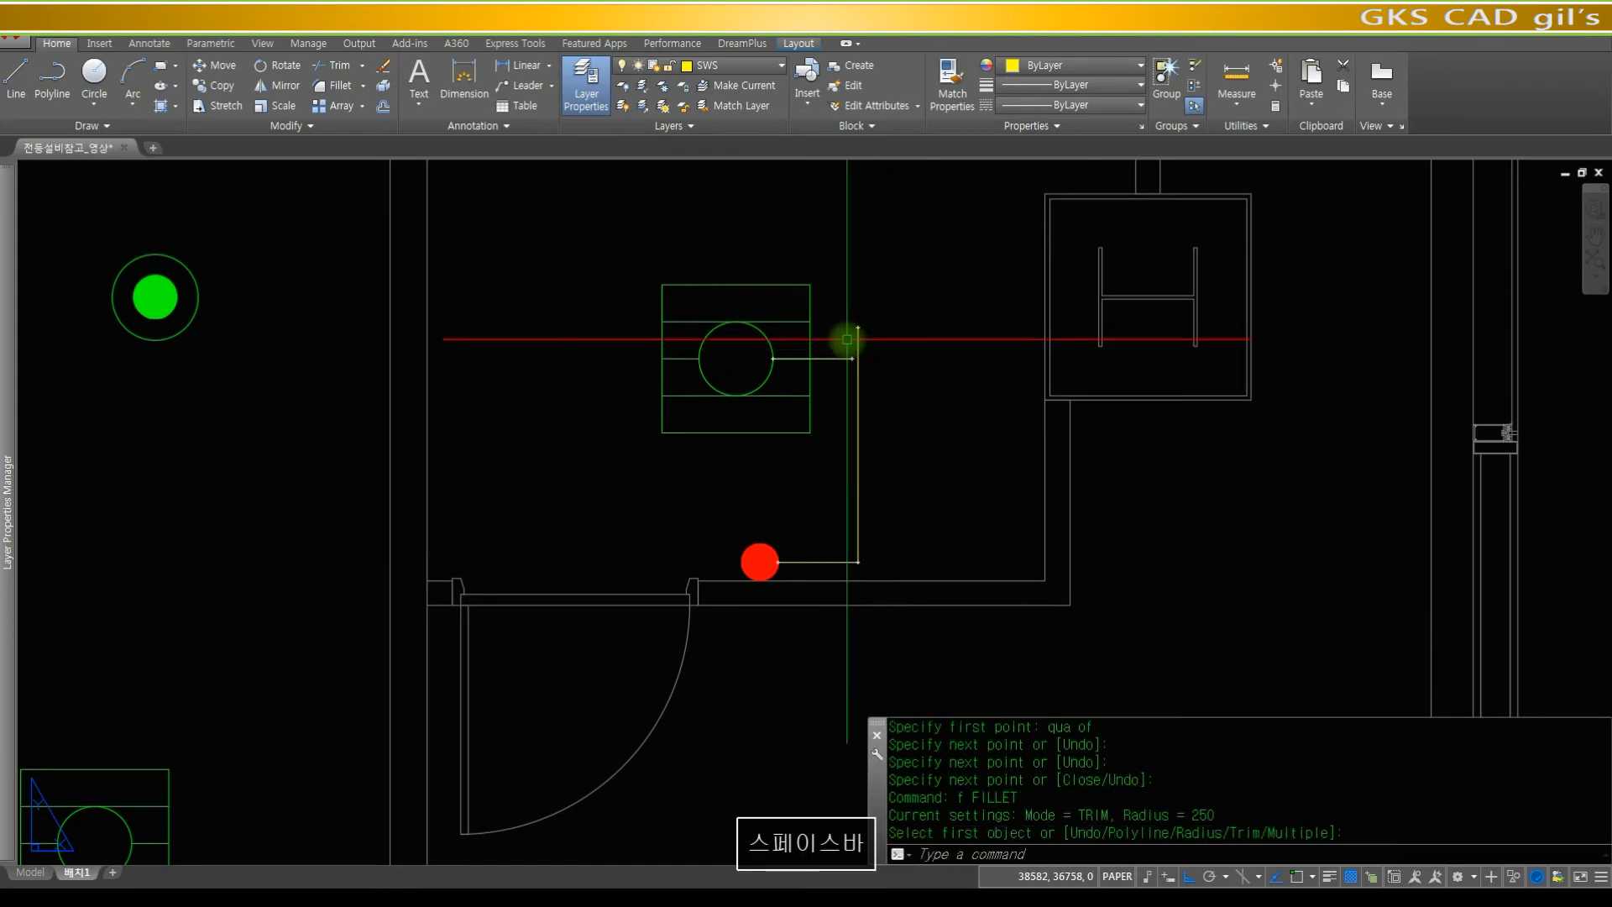
type("f")
key("space")
type("c")
key("space")
left_click(839, 339)
left_click(889, 393)
key("space")
type("c")
left_click(866, 570)
left_click(835, 497)
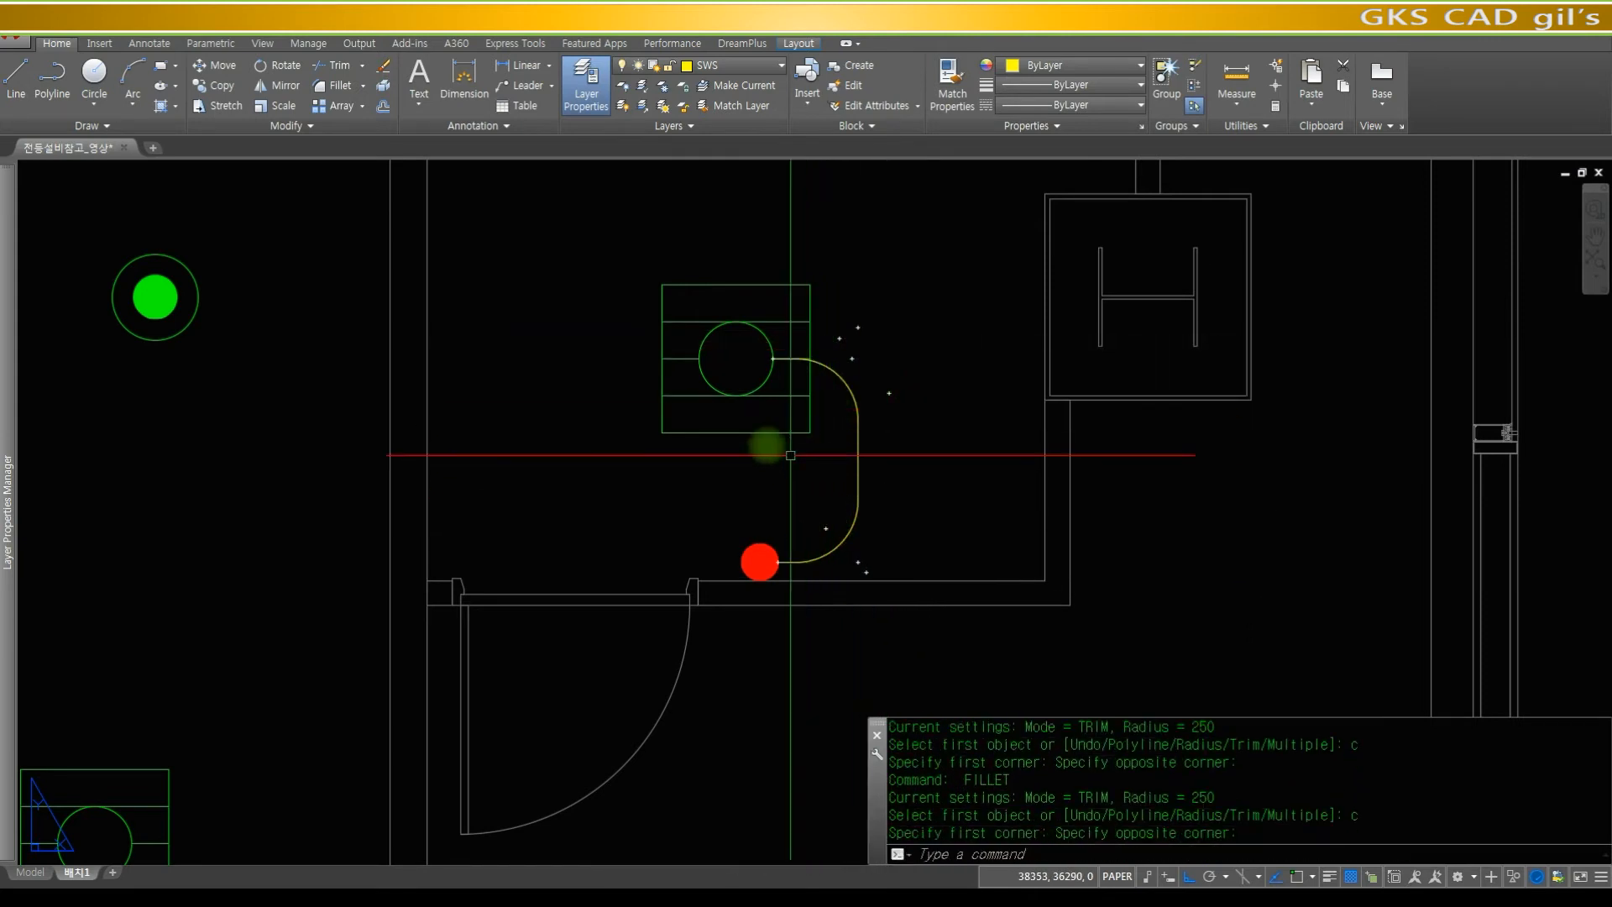
- Draw lines from the top k light's left side, up through the wall, and across to the small room's light
scroll(722, 449, "down", 5)
scroll(738, 495, "up", 6)
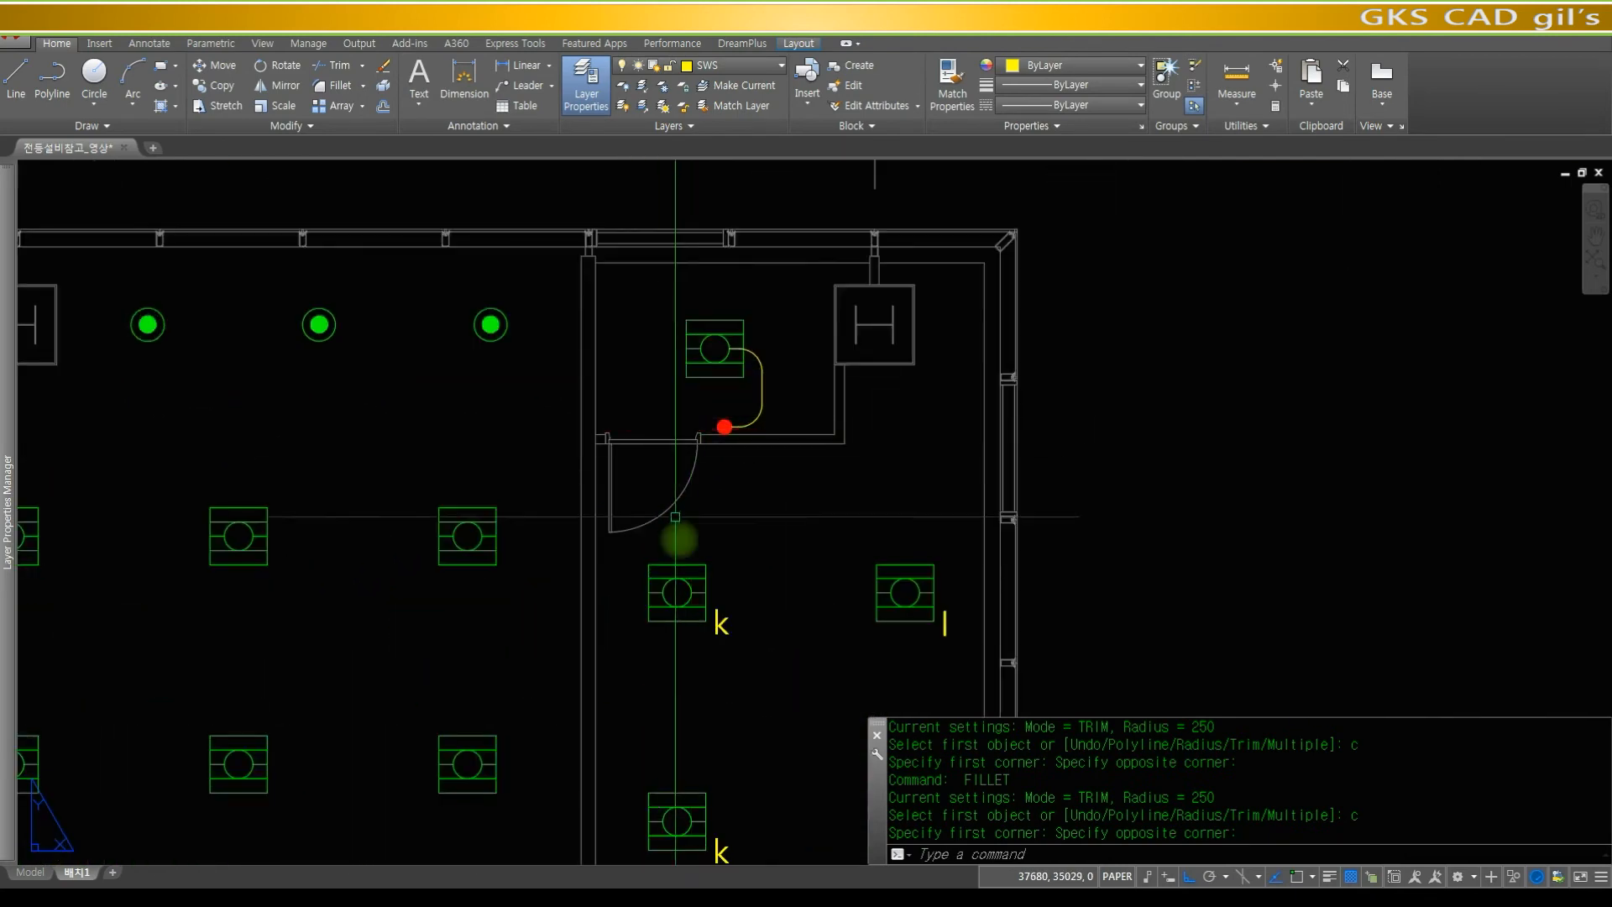
type("lin")
key("space")
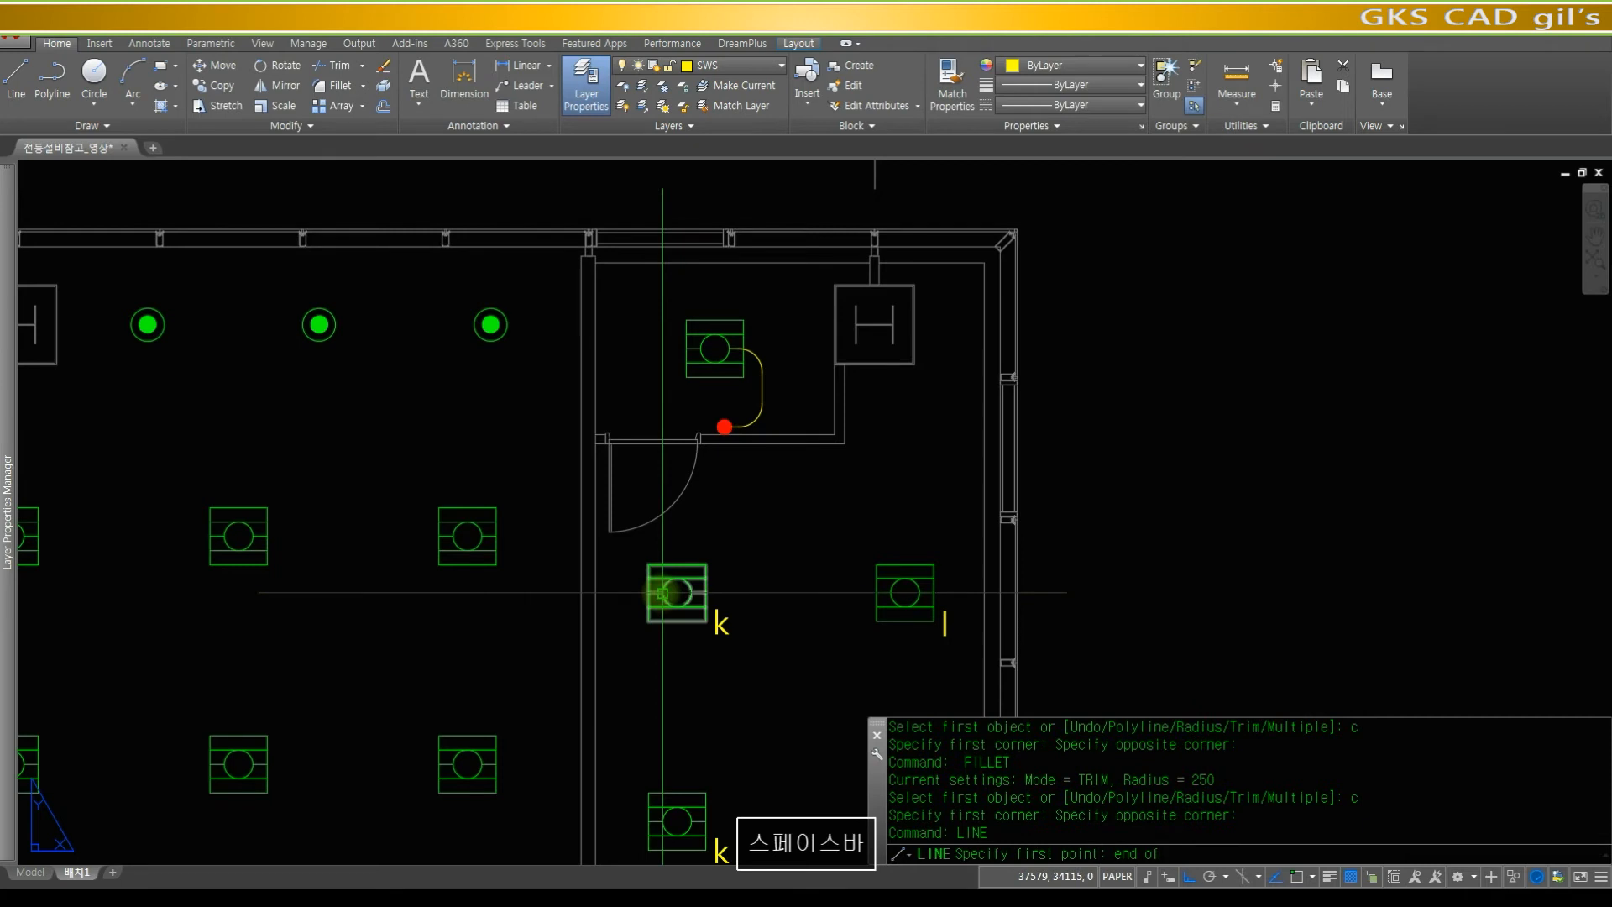
left_click(663, 592)
left_click(621, 593)
left_click(655, 306)
key("space")
key("space")
left_click(695, 347)
left_click(635, 348)
key("space")
- Fillet both corners of the wiring between the top k light and the small room's light with radius 250
type("f")
key("space")
type("c")
key("space")
left_click(640, 317)
left_click(606, 394)
key("space")
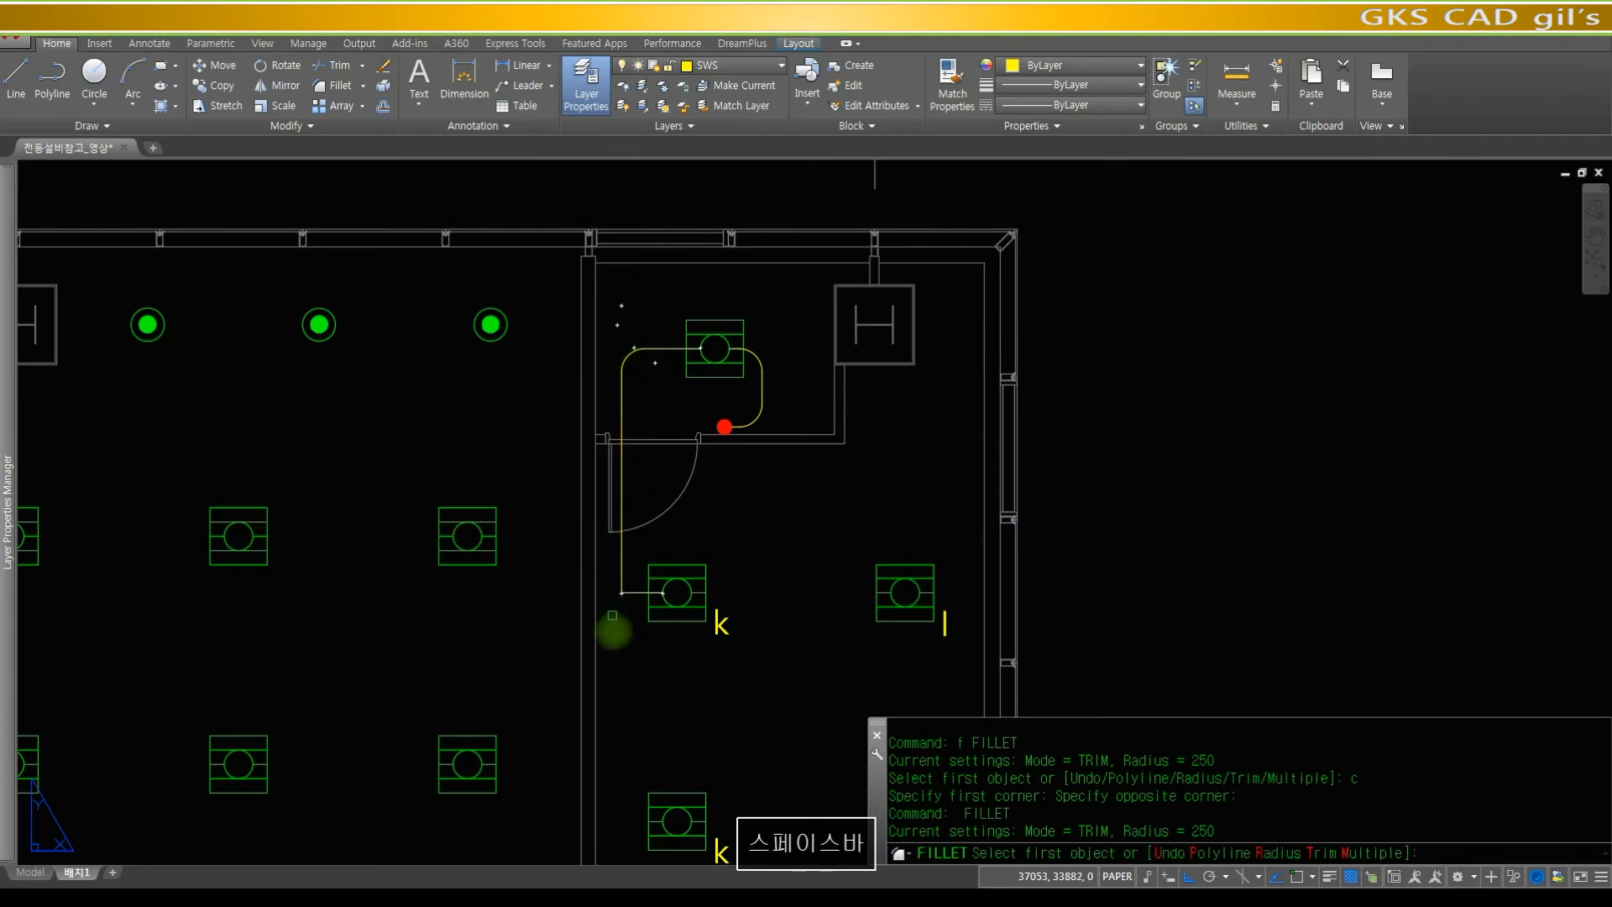
type("c")
key("space")
left_click(609, 609)
left_click(642, 580)
- Draw a line from the top k light's lower midpoint to the middle k light's upper midpoint
middle_click_drag(784, 612, 662, 379)
middle_click_drag(676, 435, 636, 304)
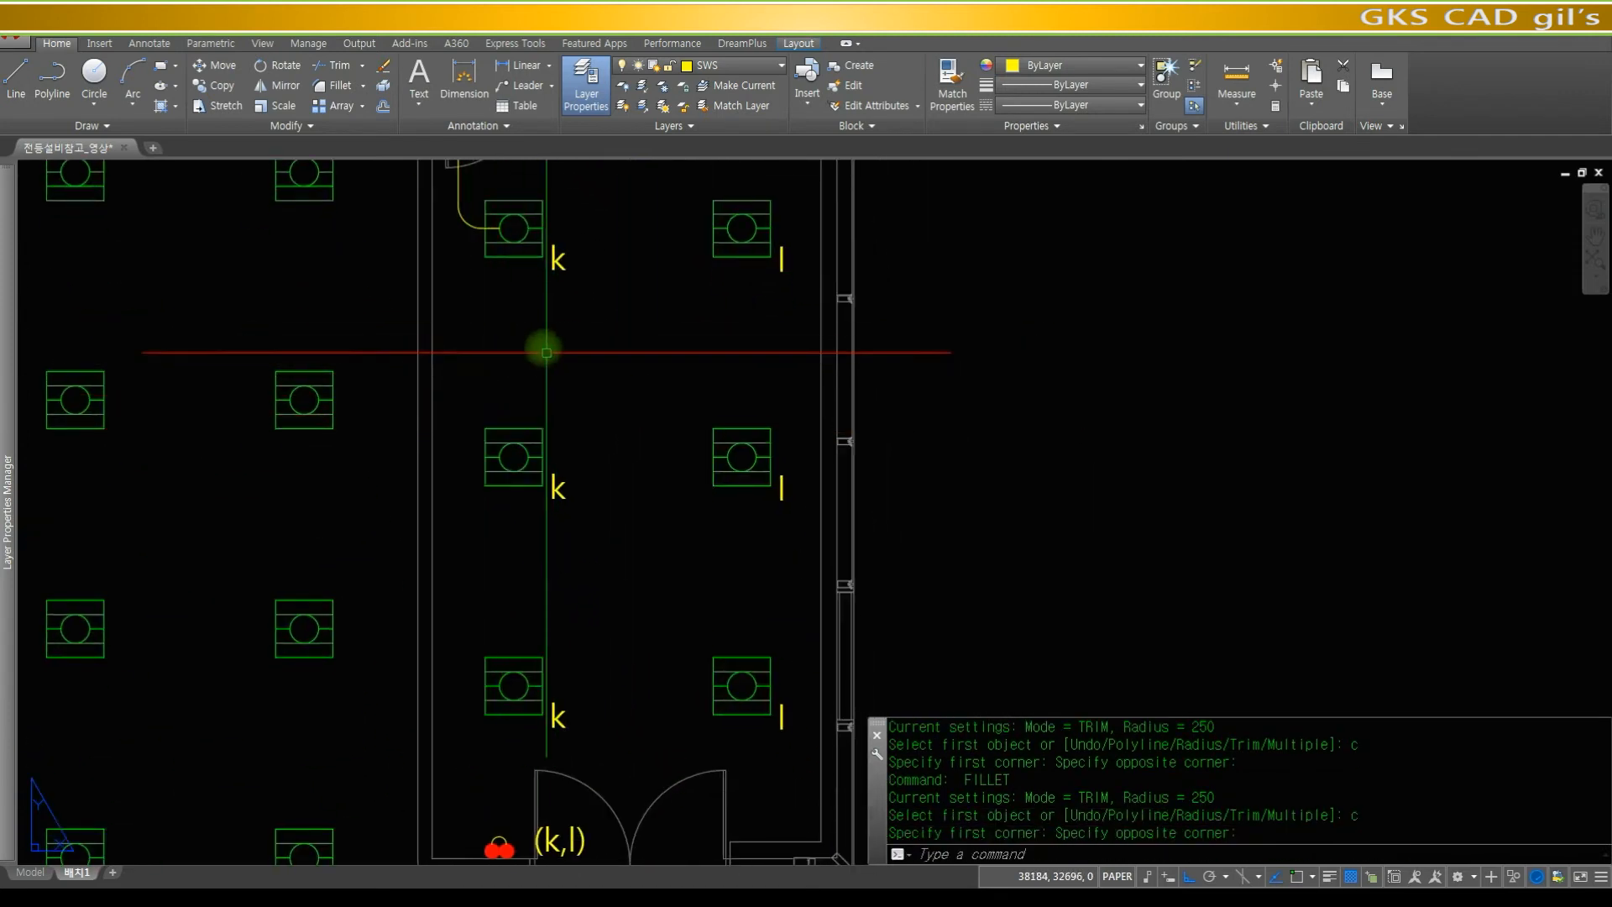
type("line")
key("space")
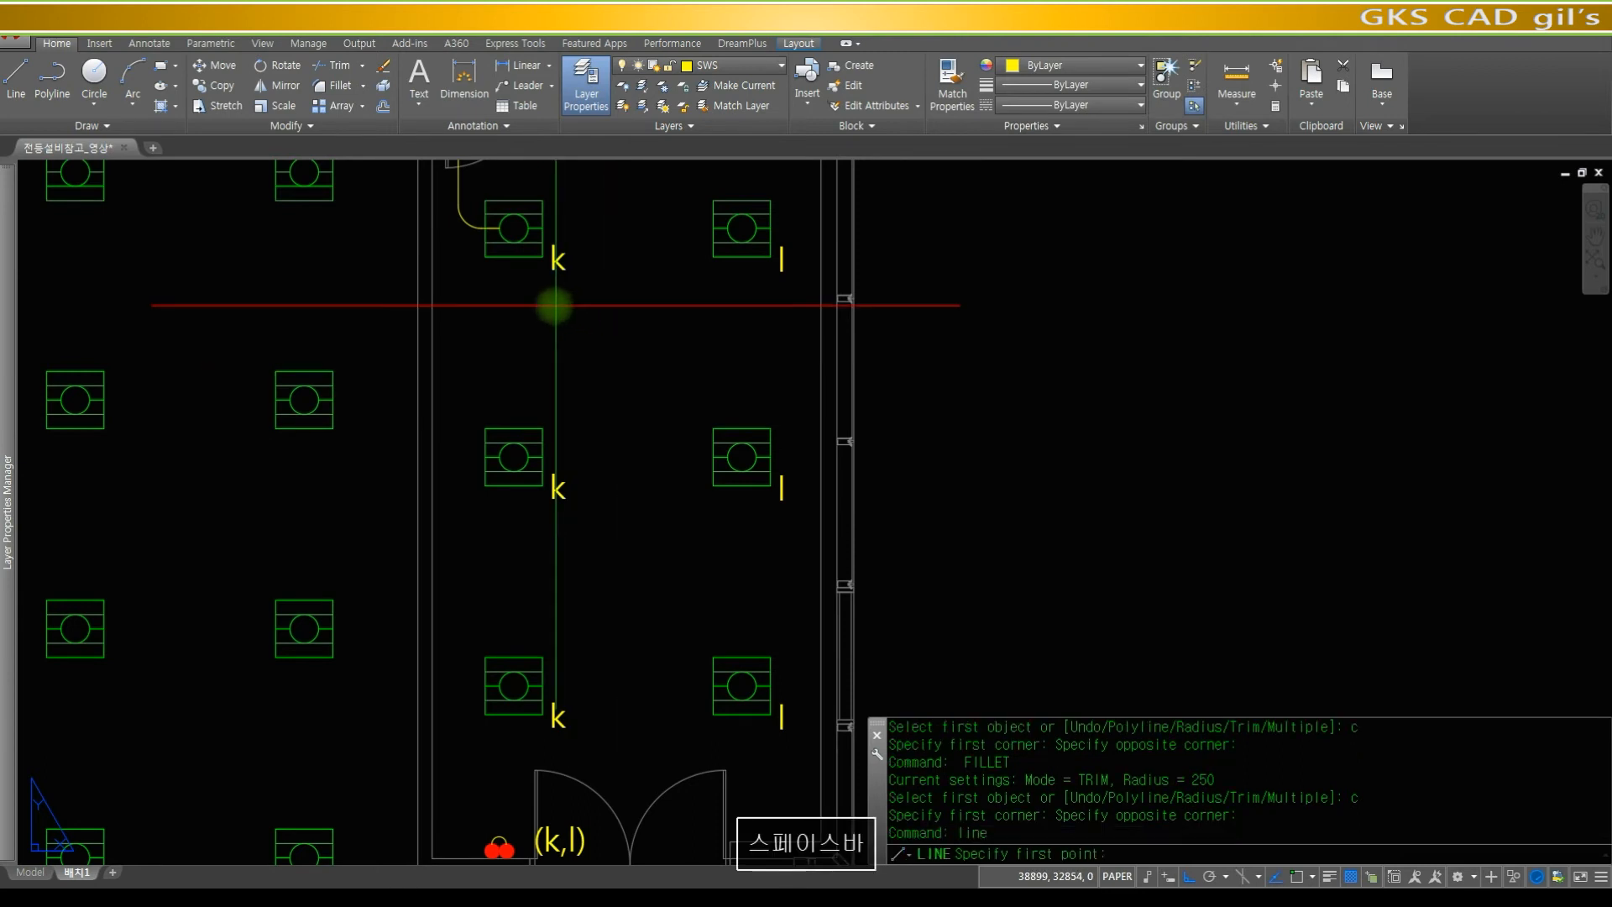
type("mid")
key("space")
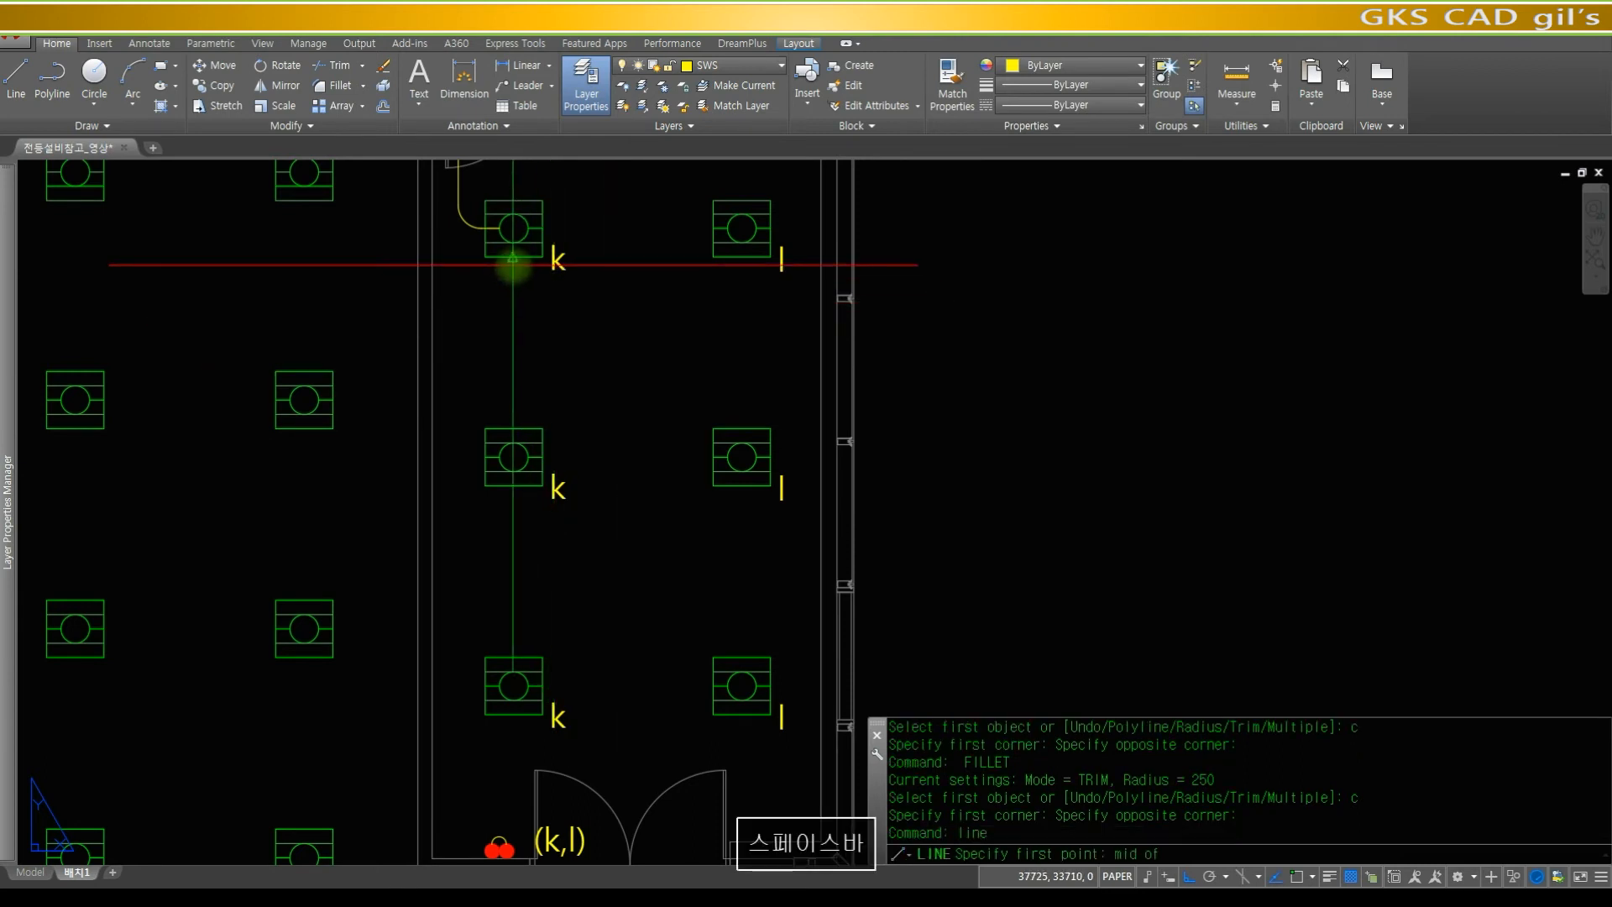
left_click(513, 257)
type("mid")
key("space")
left_click(512, 425)
key("space")
- Copy the vertical wiring line from the top k light's centre to the middle k light's centre
type("co")
key("space")
left_click(540, 311)
left_click(481, 270)
key("space")
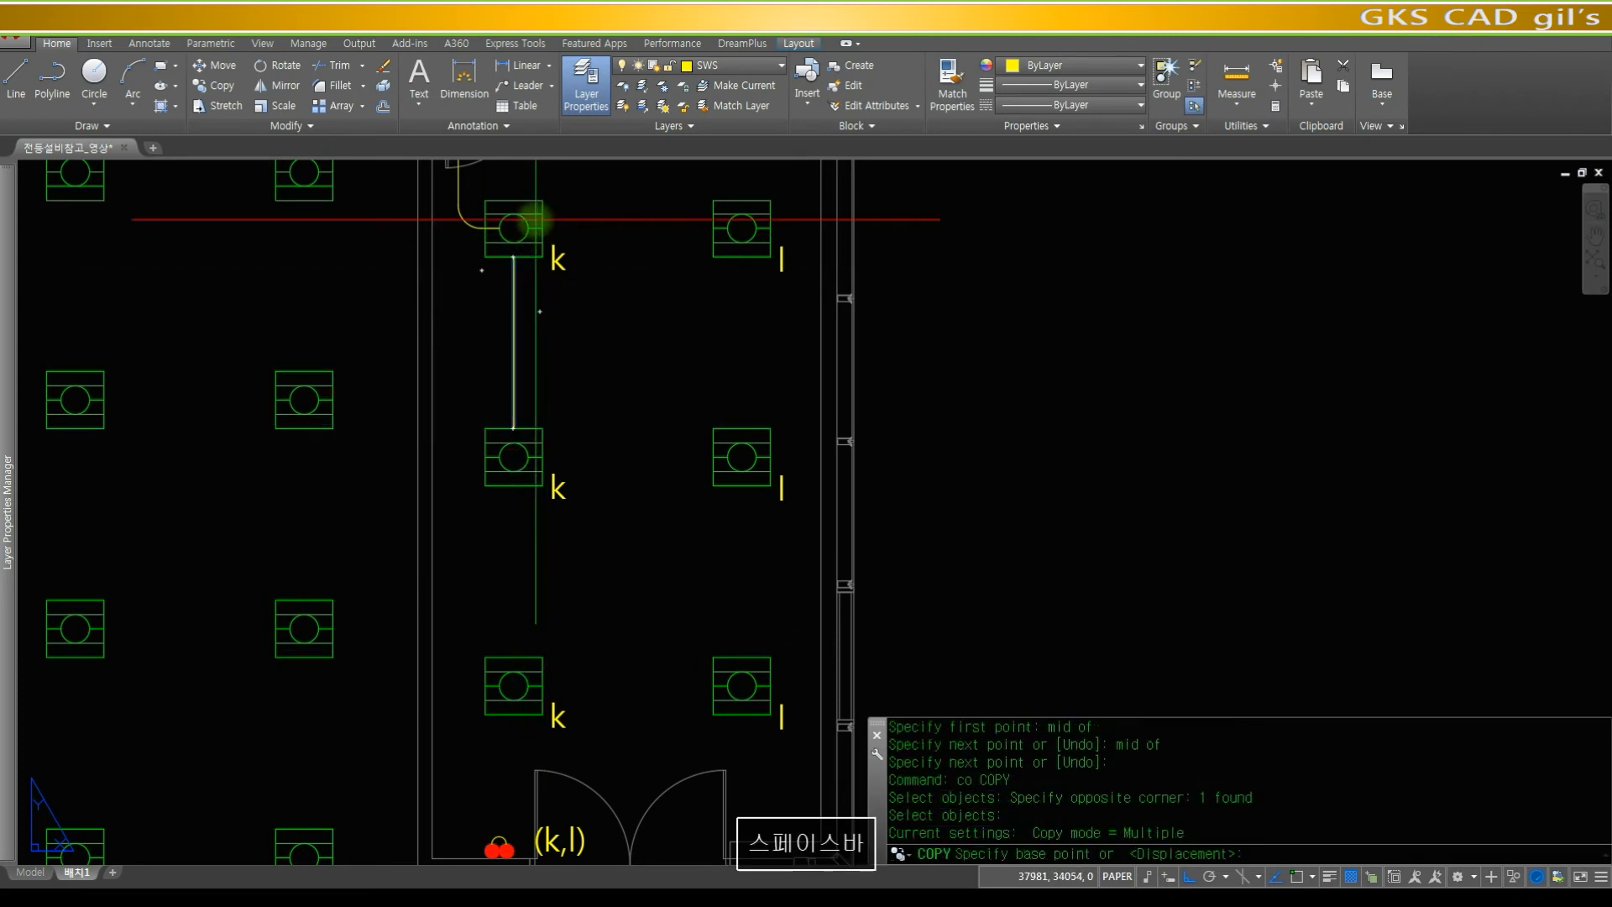
type("cen")
key("space")
left_click(521, 222)
type("cen")
key("space")
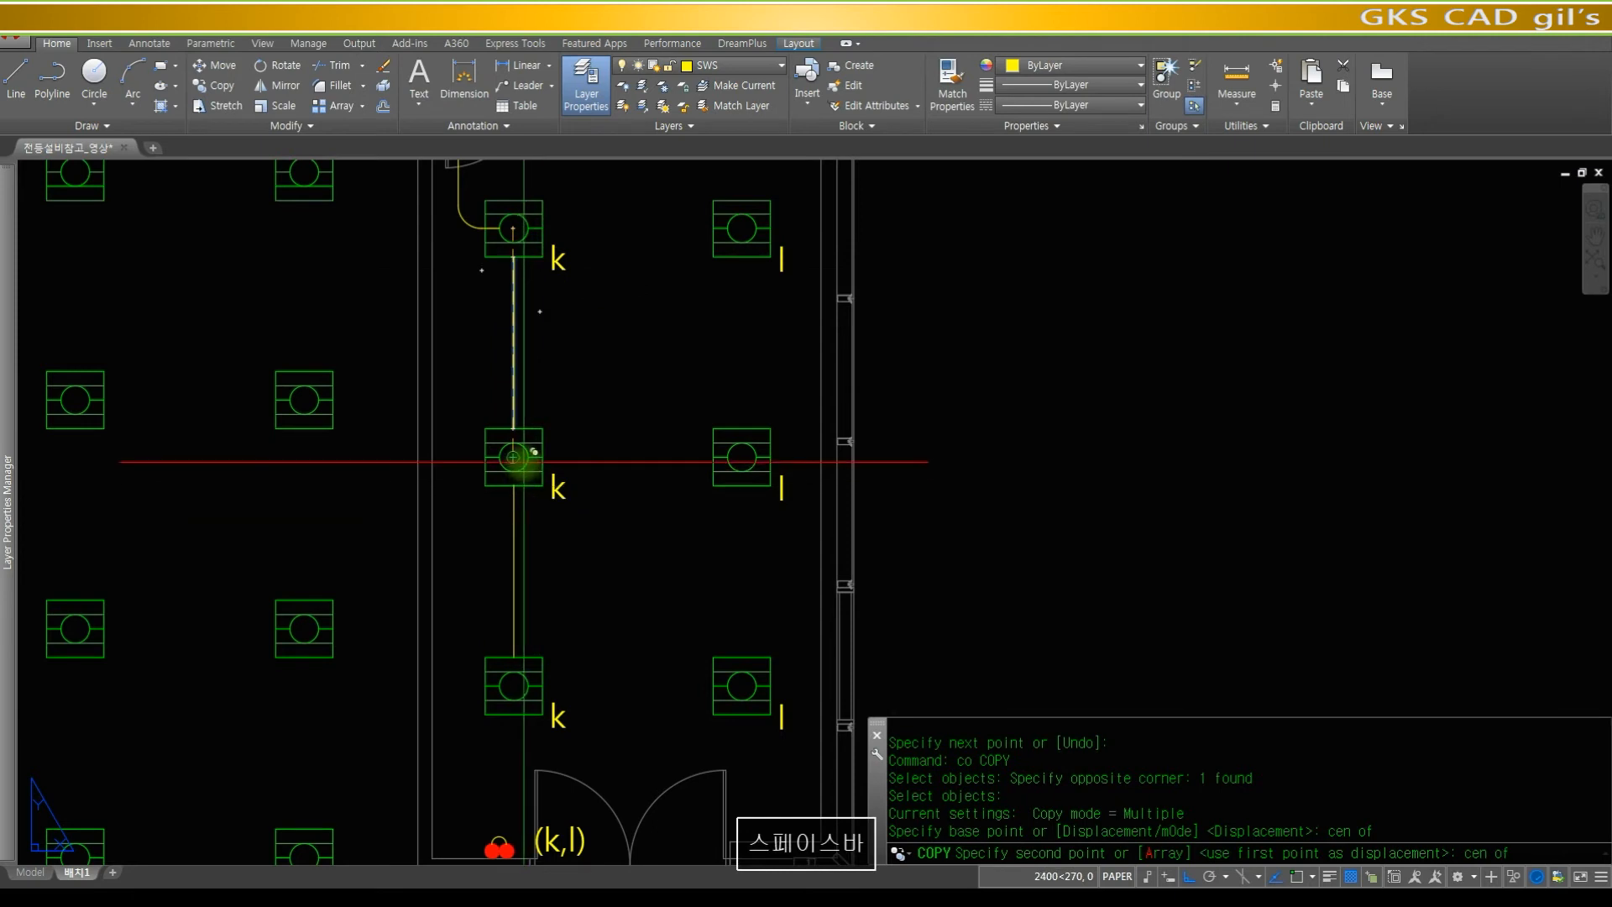
left_click(531, 462)
- Place two more copies of the wiring line at the centres of the top and middle l lights
type("ce")
left_click(755, 223)
type("cen")
key("space")
left_click(762, 440)
key("space")
key("space")
type("mid")
key("Escape")
key("Escape")
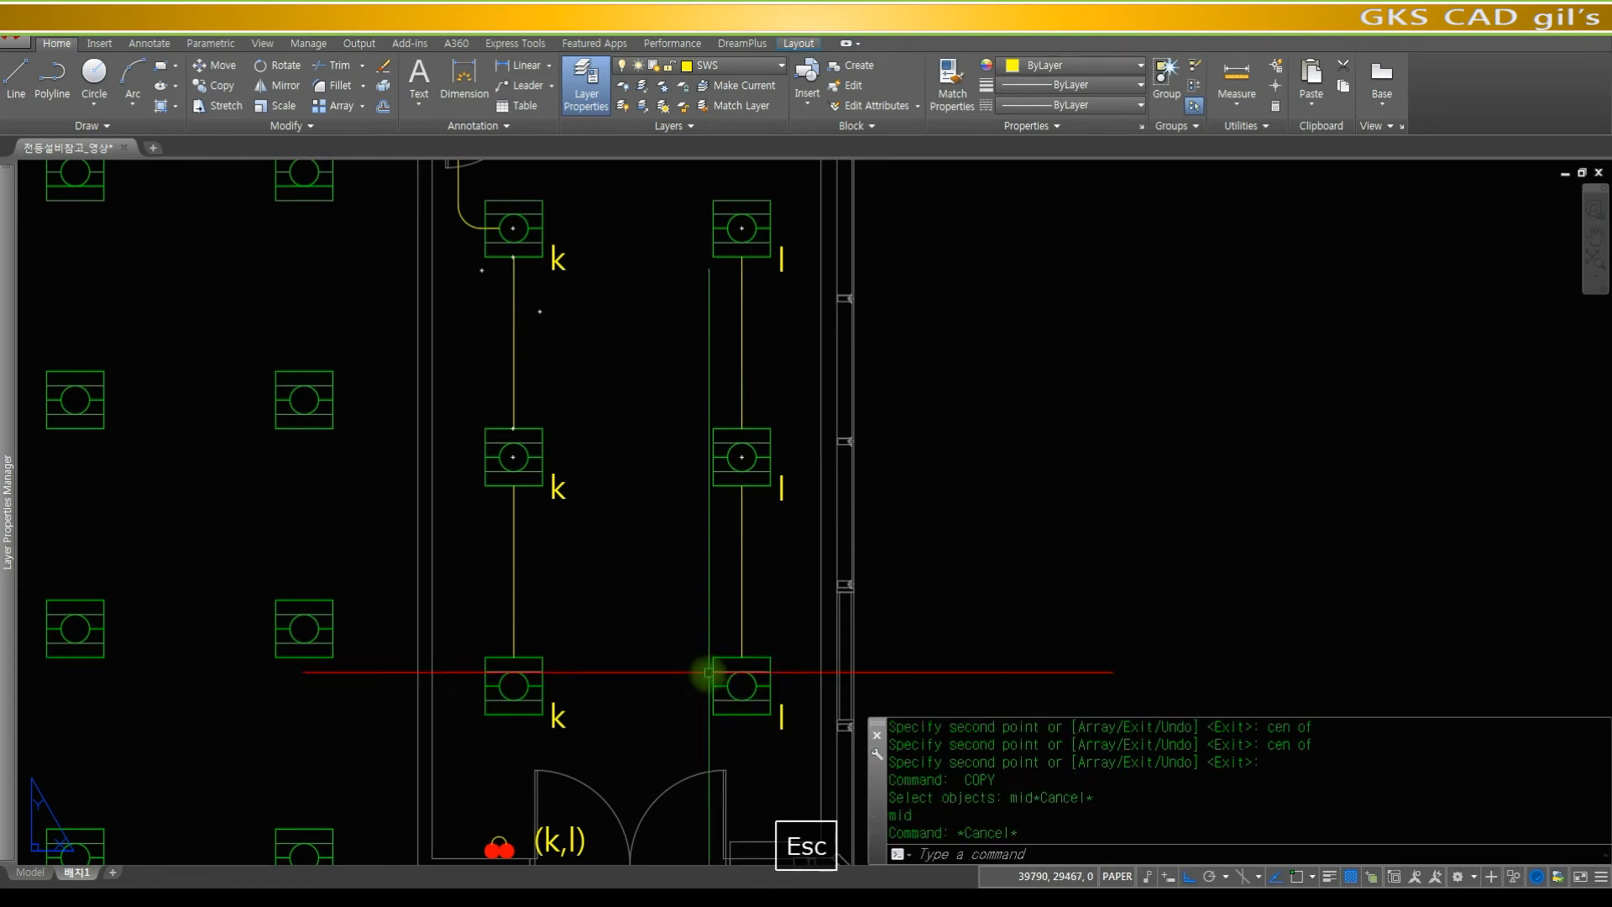
type("linr")
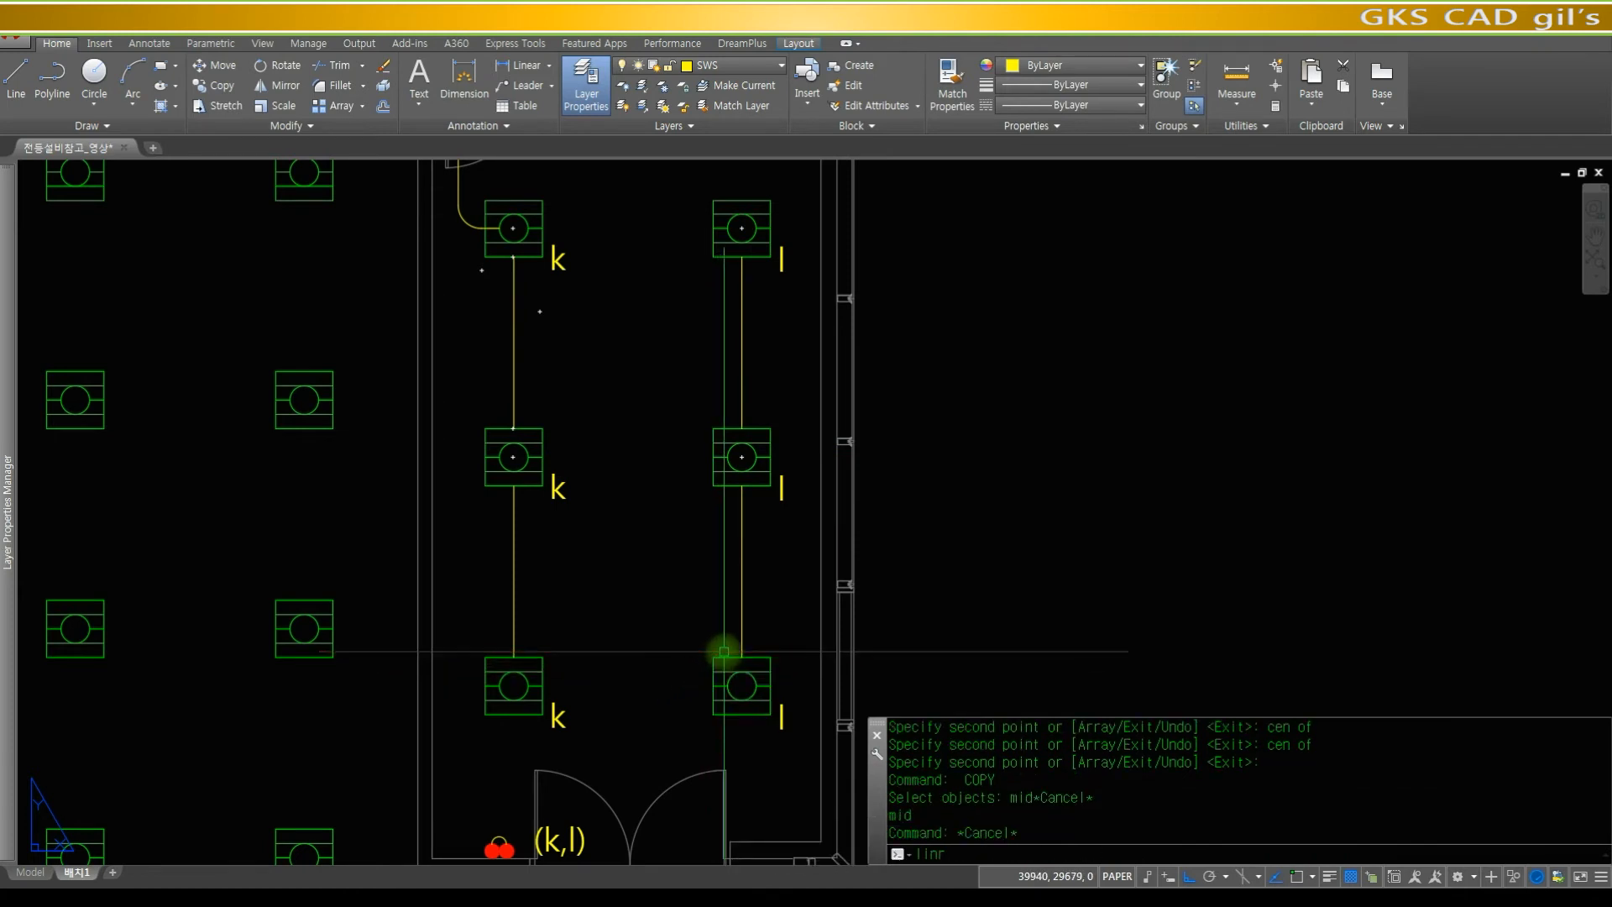
key("Escape")
- Draw a horizontal wiring line from the bottom l light to the bottom k light, snapping to endpoints
type("line")
key("space")
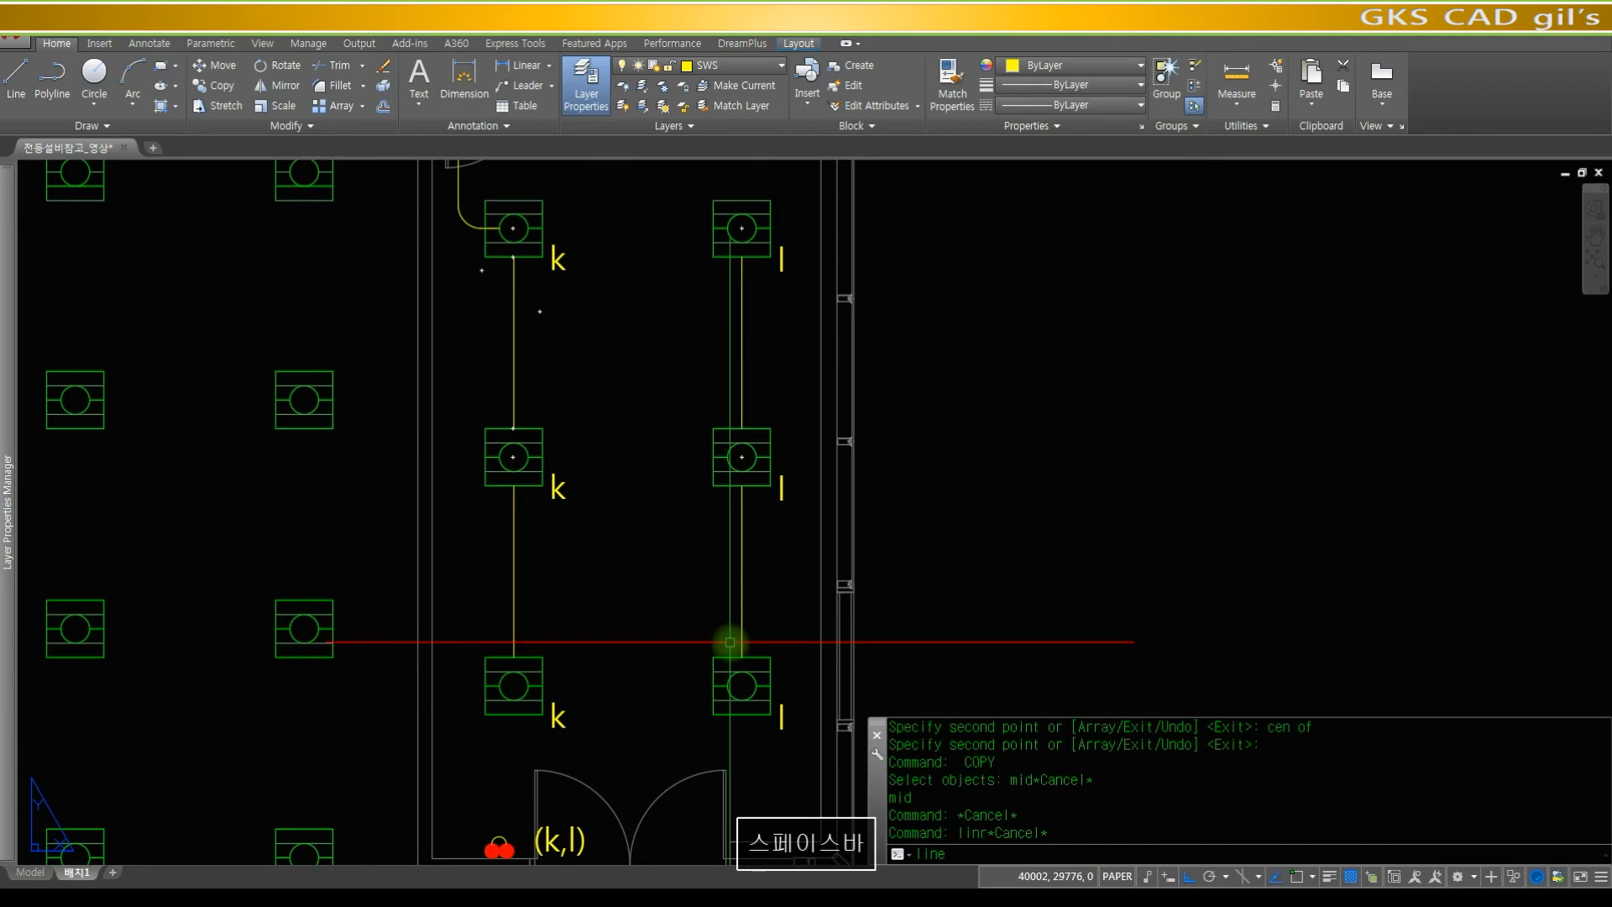
left_click(728, 686)
type("end")
key("space")
left_click(529, 686)
key("space")
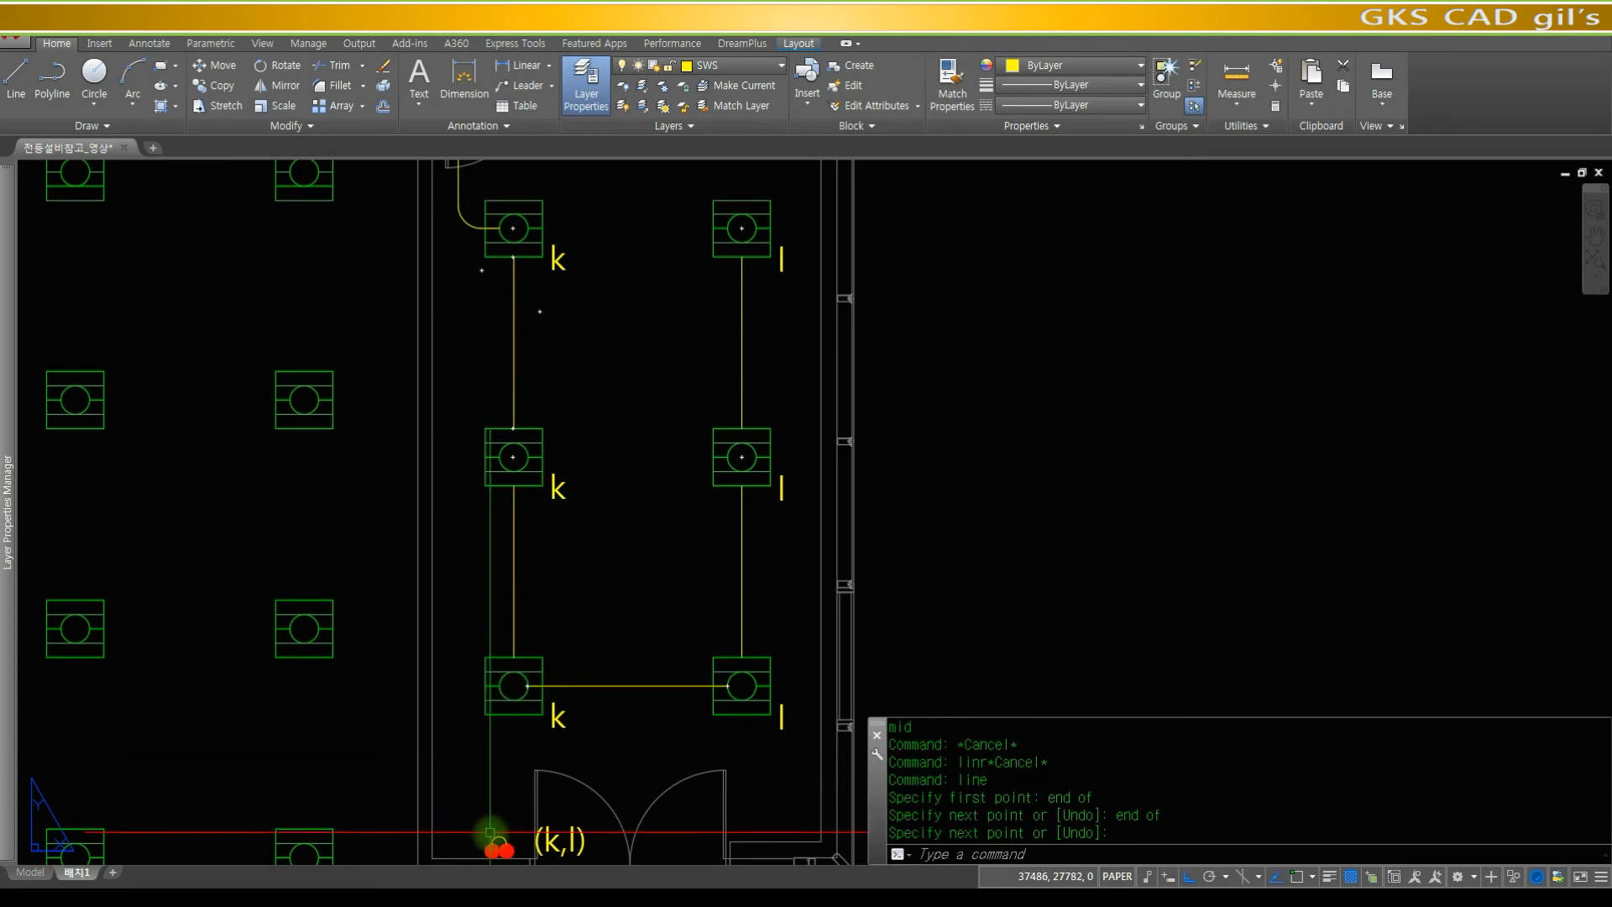
- Draw a line from the (k,l) switch's quadrant perpendicular to the lower edge of the bottom k light
key("space")
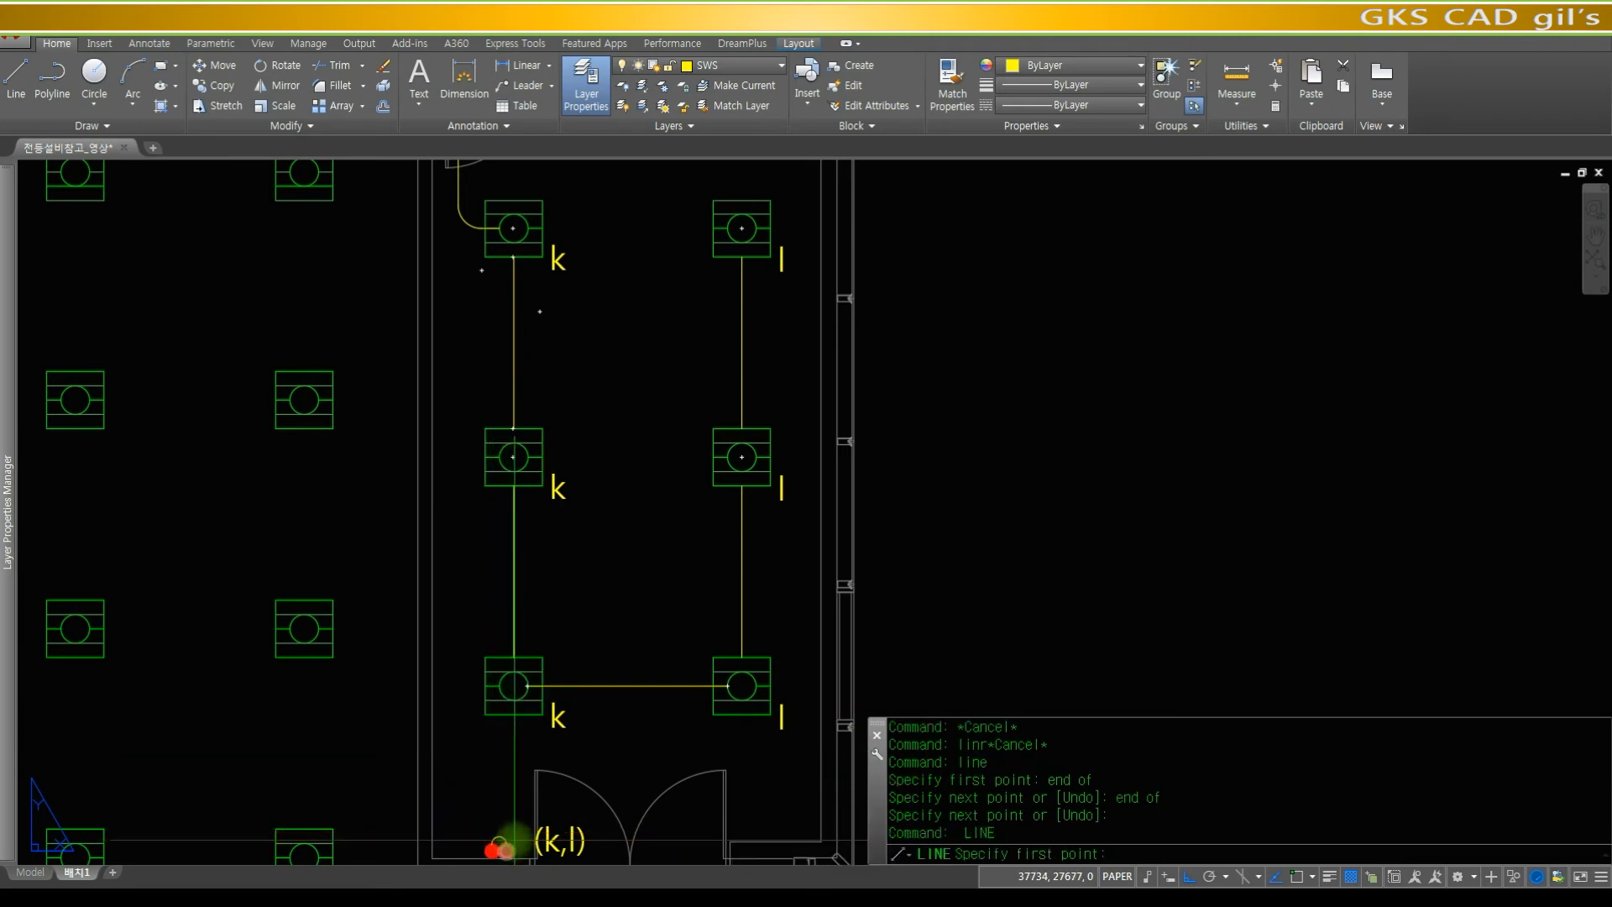
left_click(504, 838)
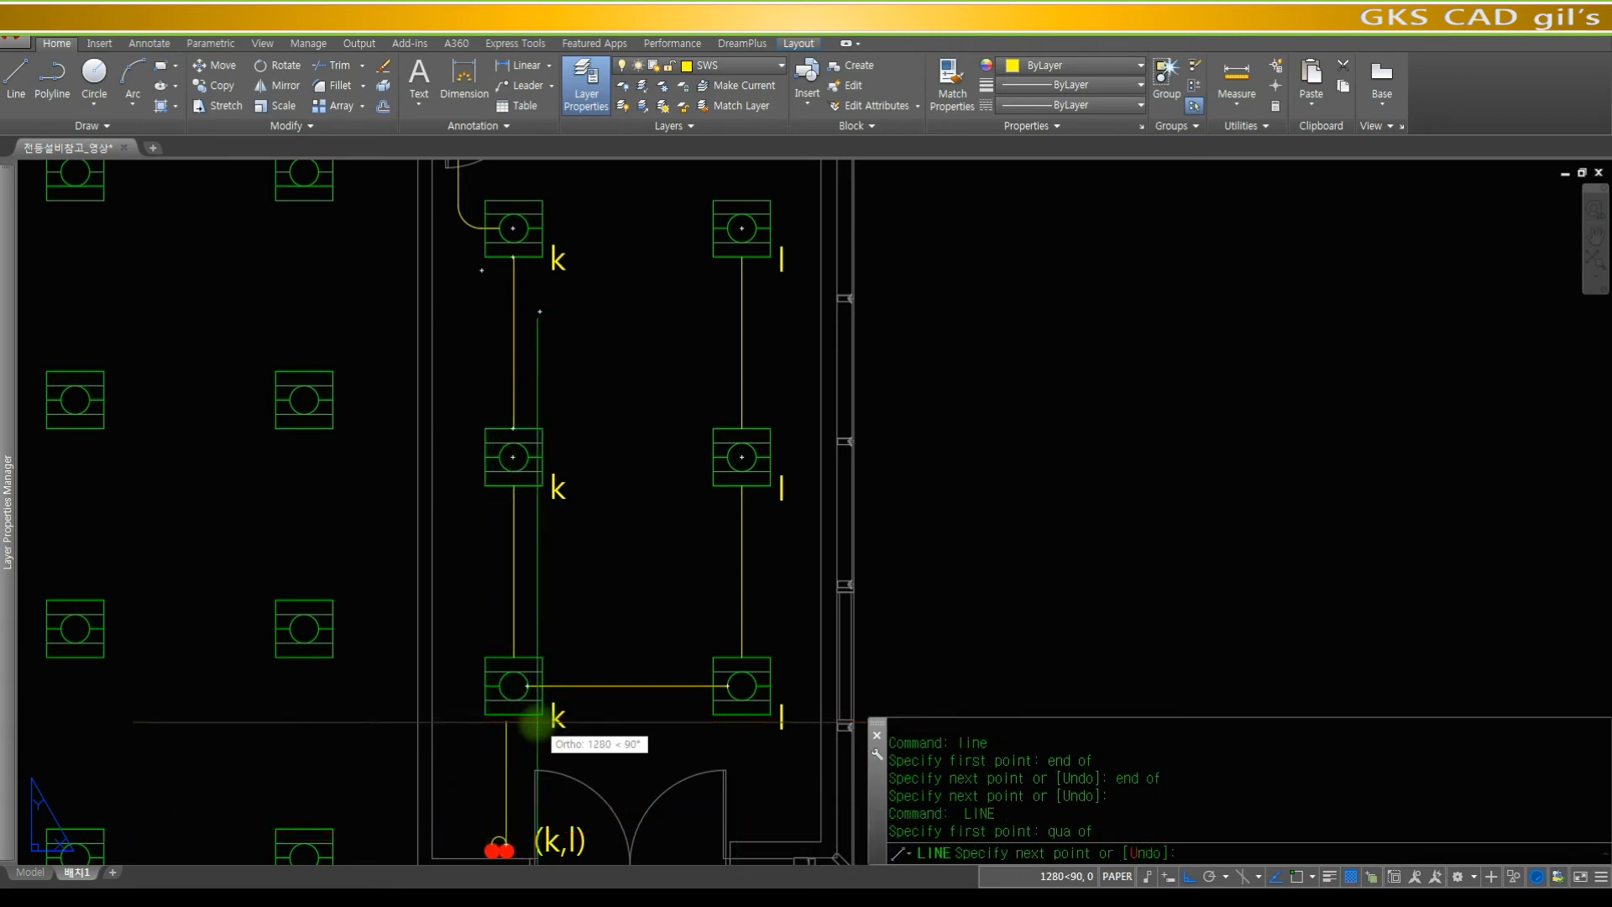
key("space")
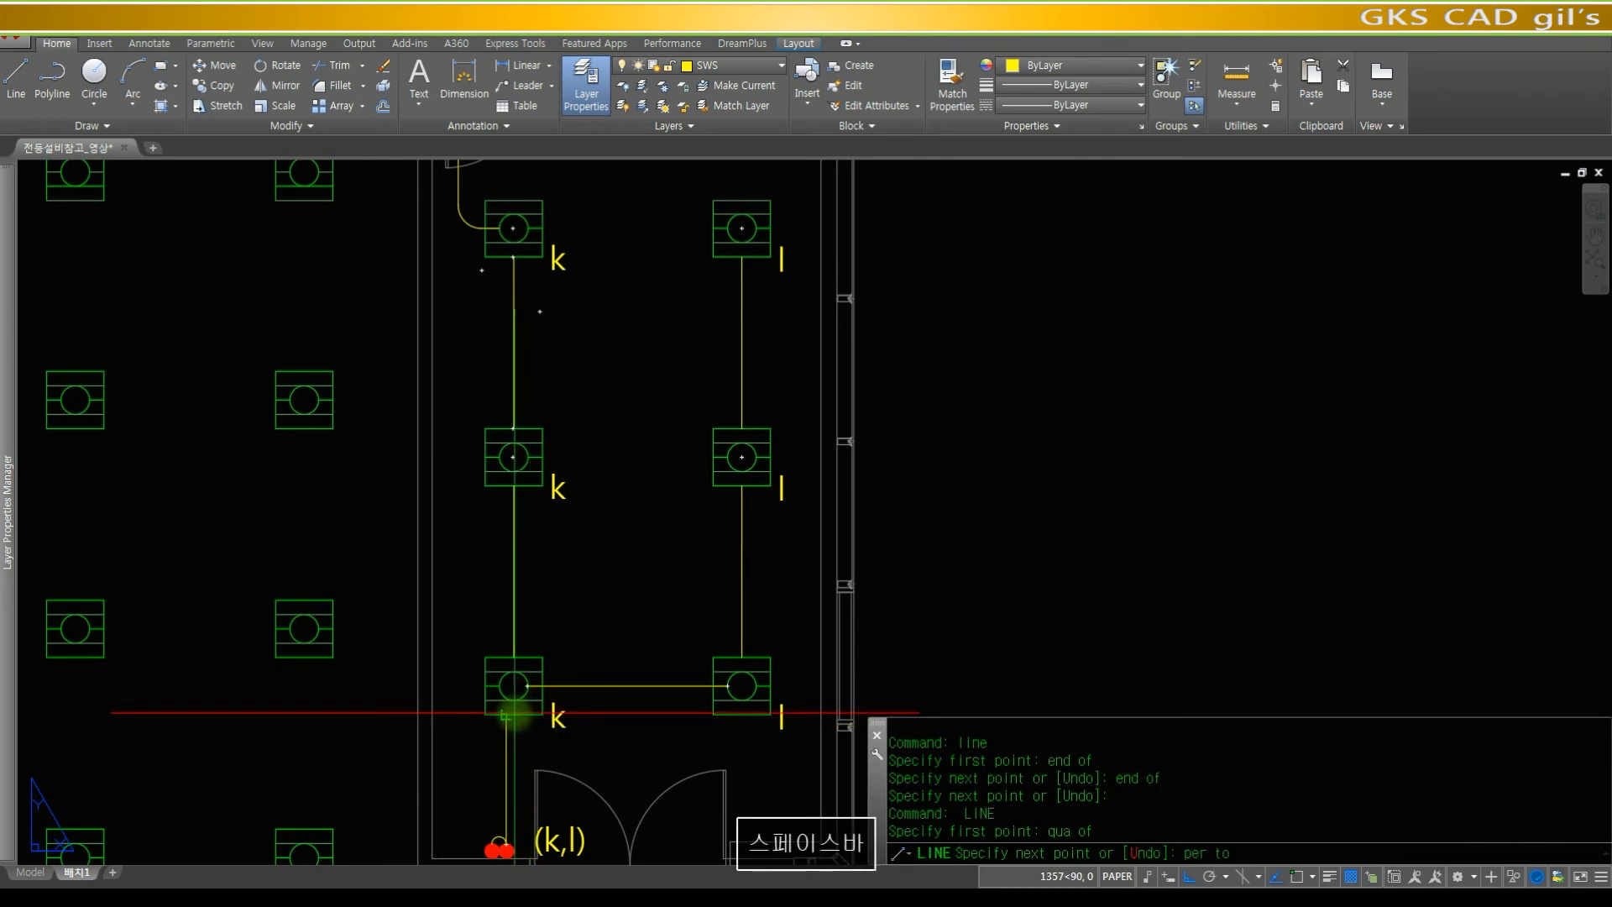
left_click(507, 713)
key("space")
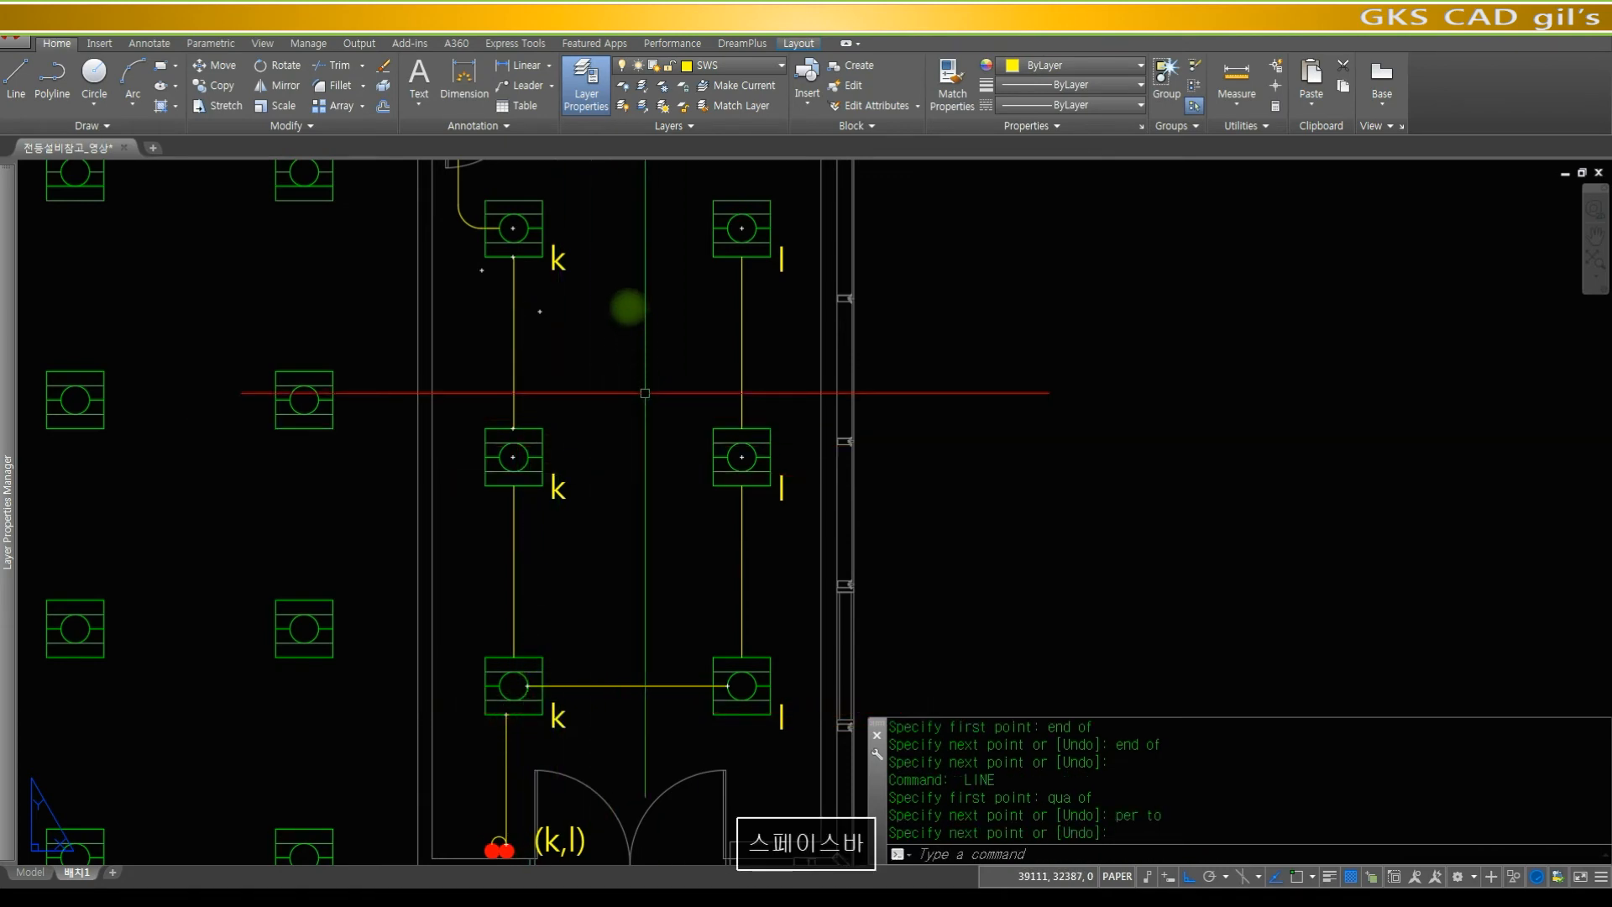
- Draw a circuit arrow with ct2 from the bottom k light's left side, out through the wall and down toward the corridor lights
type("z")
key("space")
scroll(756, 545, "down", 6)
key("space")
type("z")
key("space")
left_click(871, 694)
left_click(486, 478)
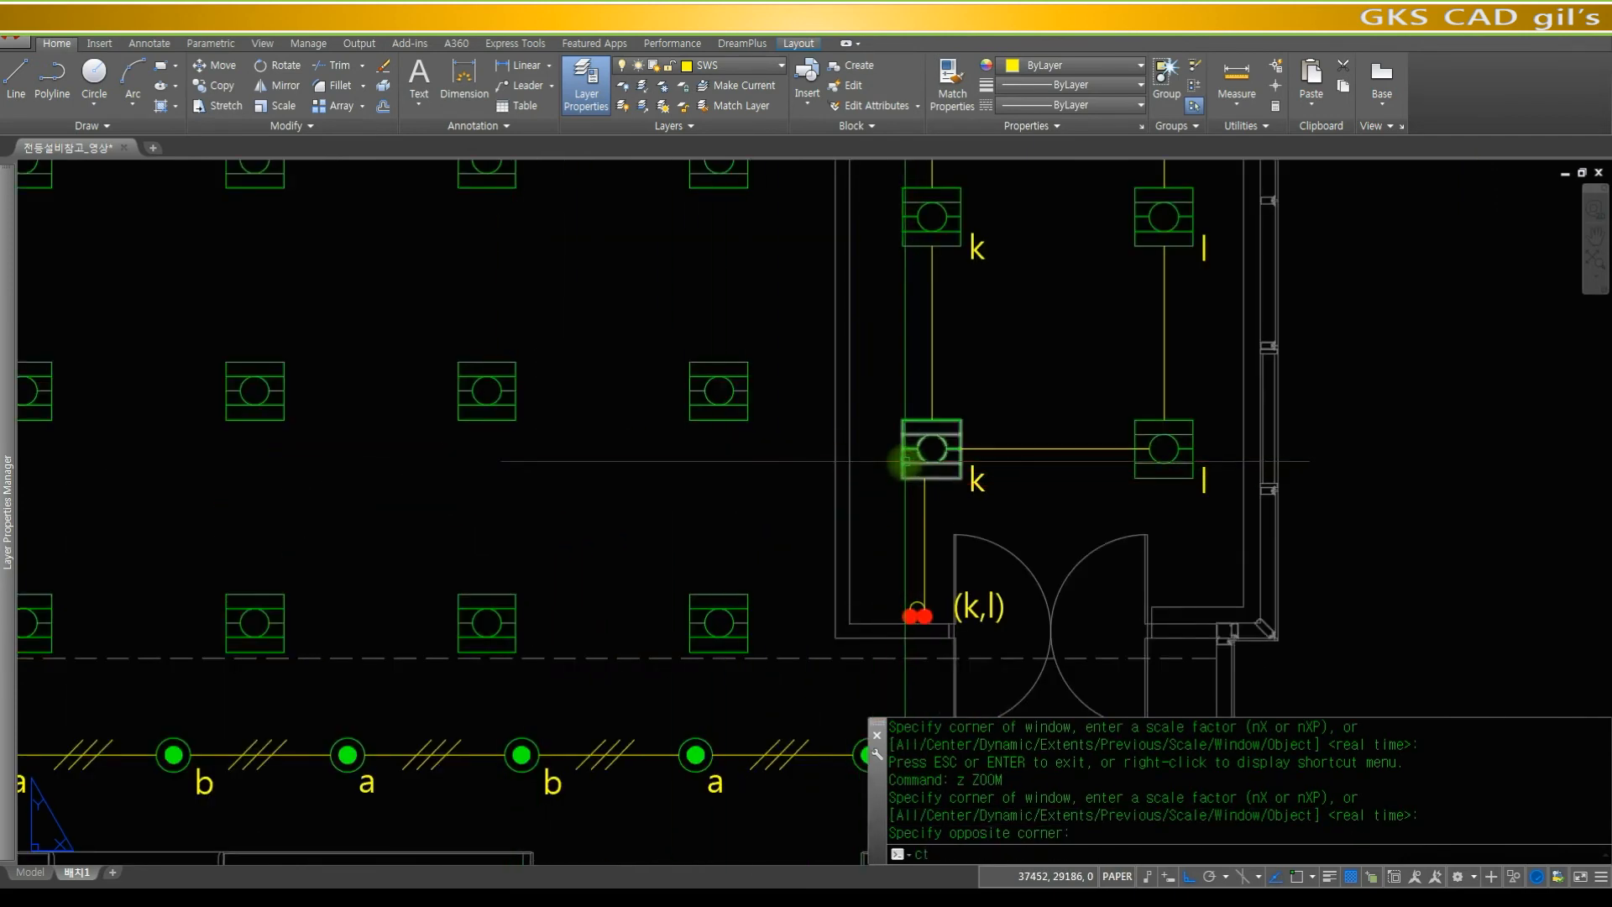
type("ct2")
key("space")
left_click(917, 449)
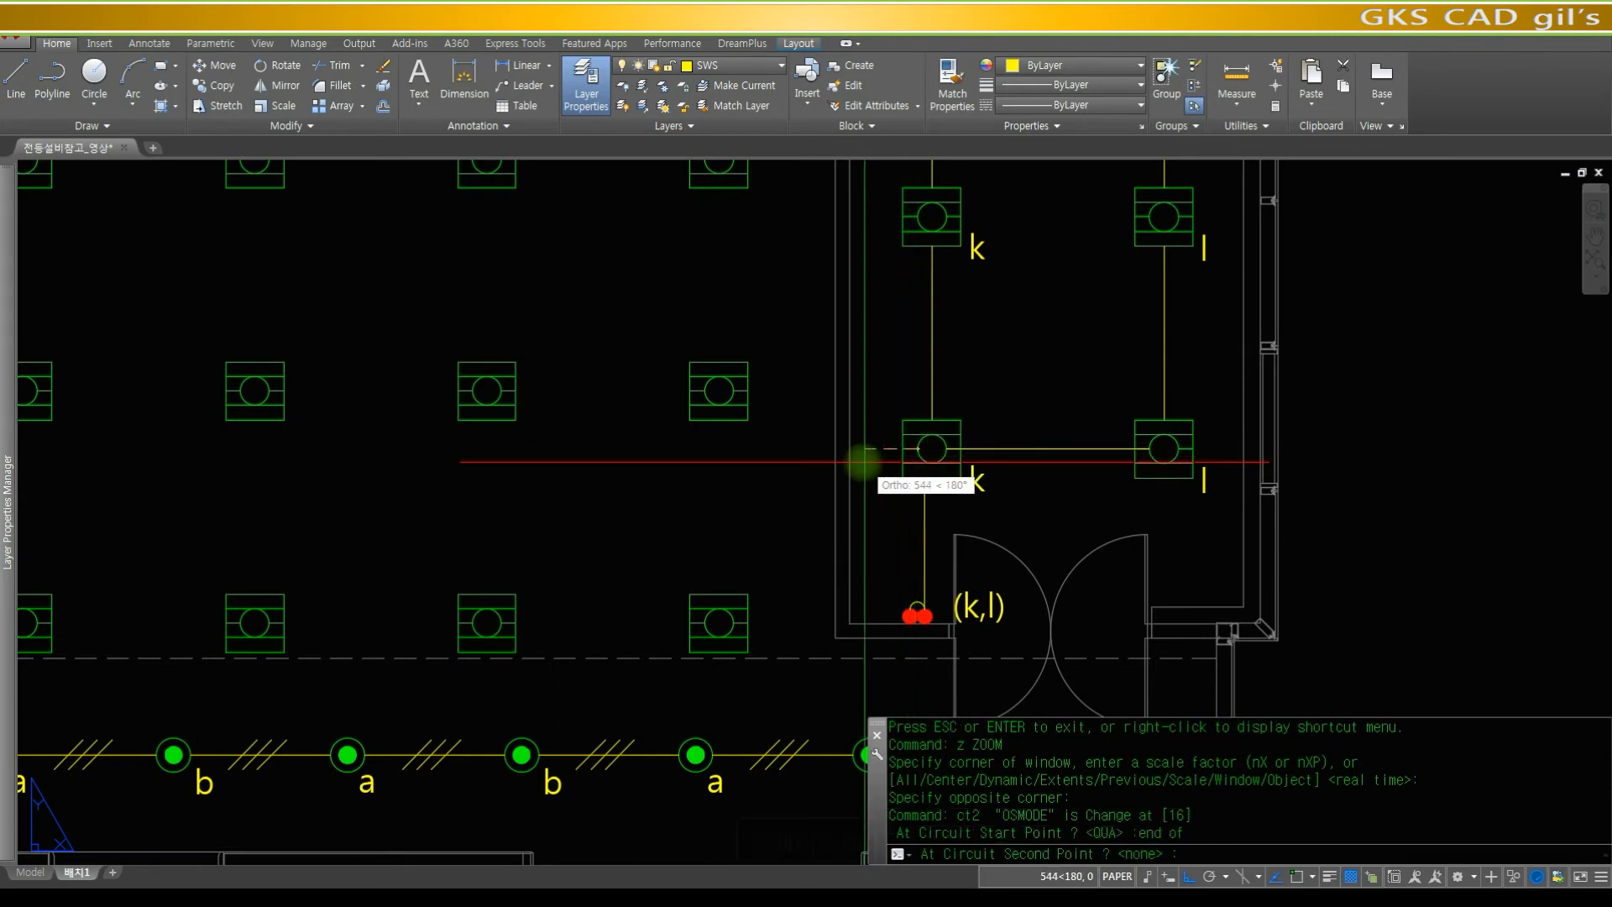
left_click(811, 454)
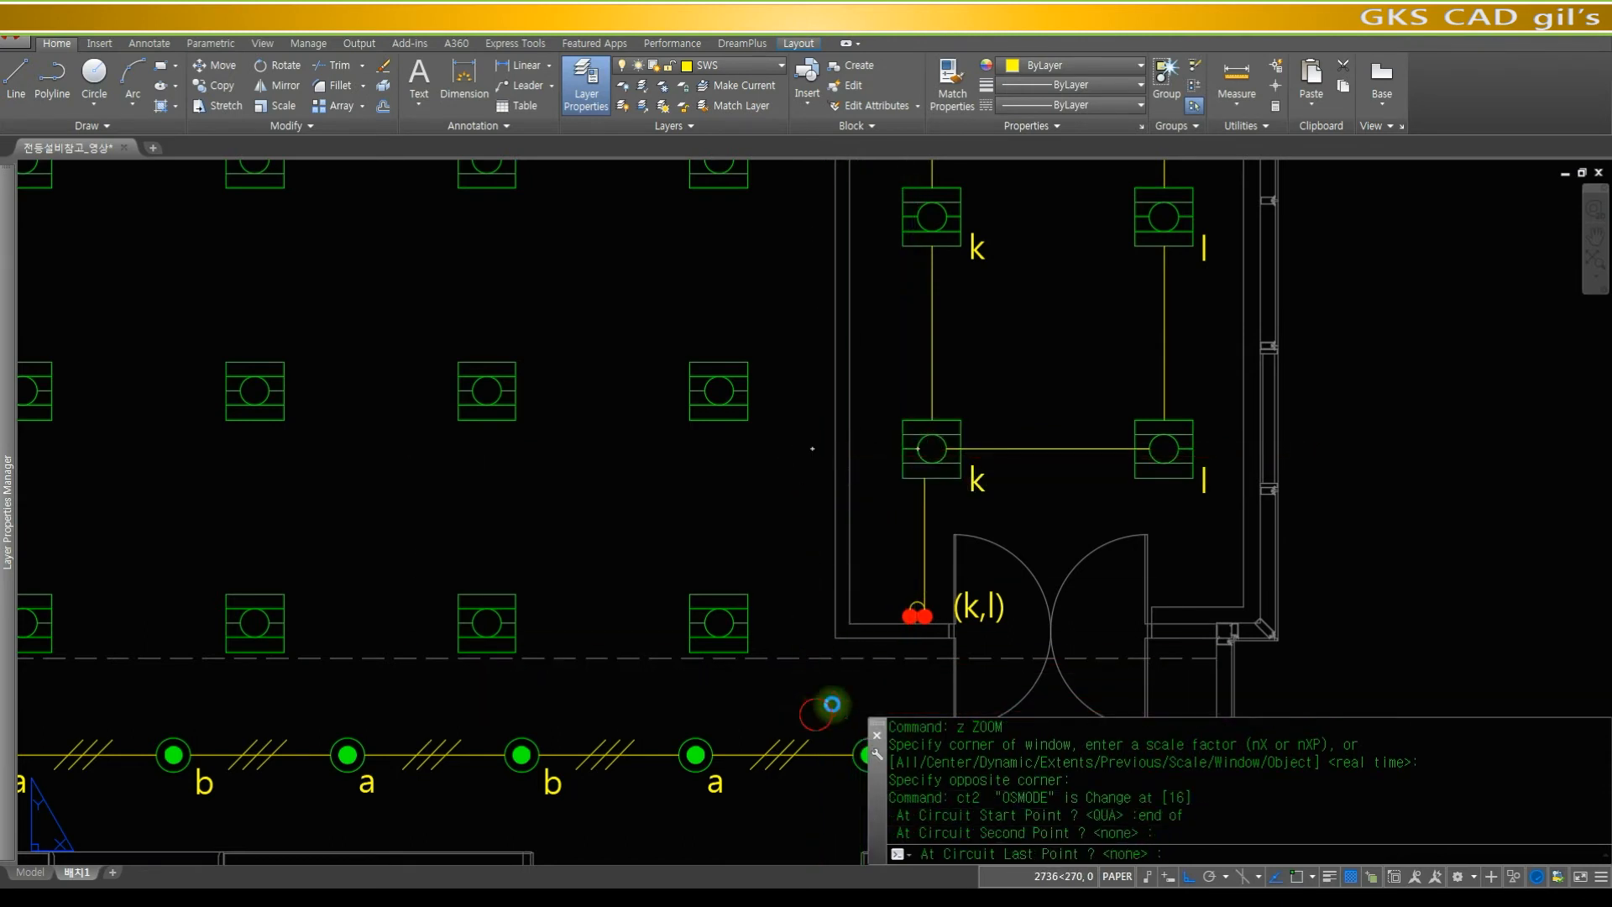
left_click(812, 713)
- Examine the wiring and circuit arrow of the two upper-right rooms, first in the whole plan and in close-up
key("space")
type("z")
key("space")
key("space")
mouse_move(924, 286)
left_mouse_down()
mouse_move(930, 403)
mouse_move(865, 492)
left_mouse_up()
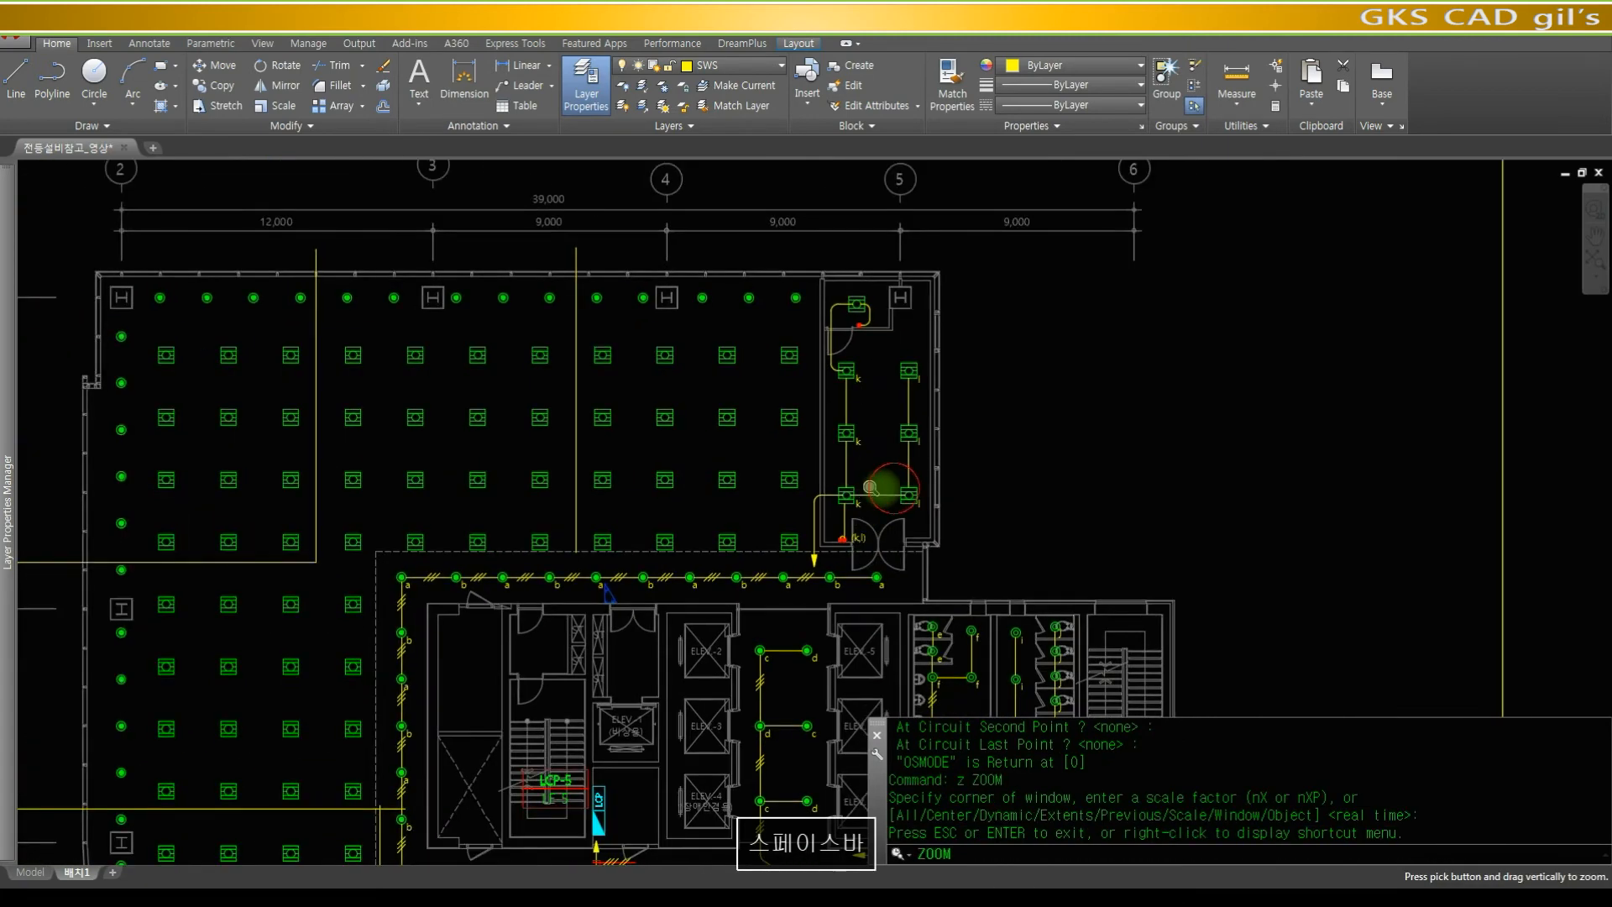
key("space")
type("z")
key("space")
left_click(964, 573)
left_click(787, 282)
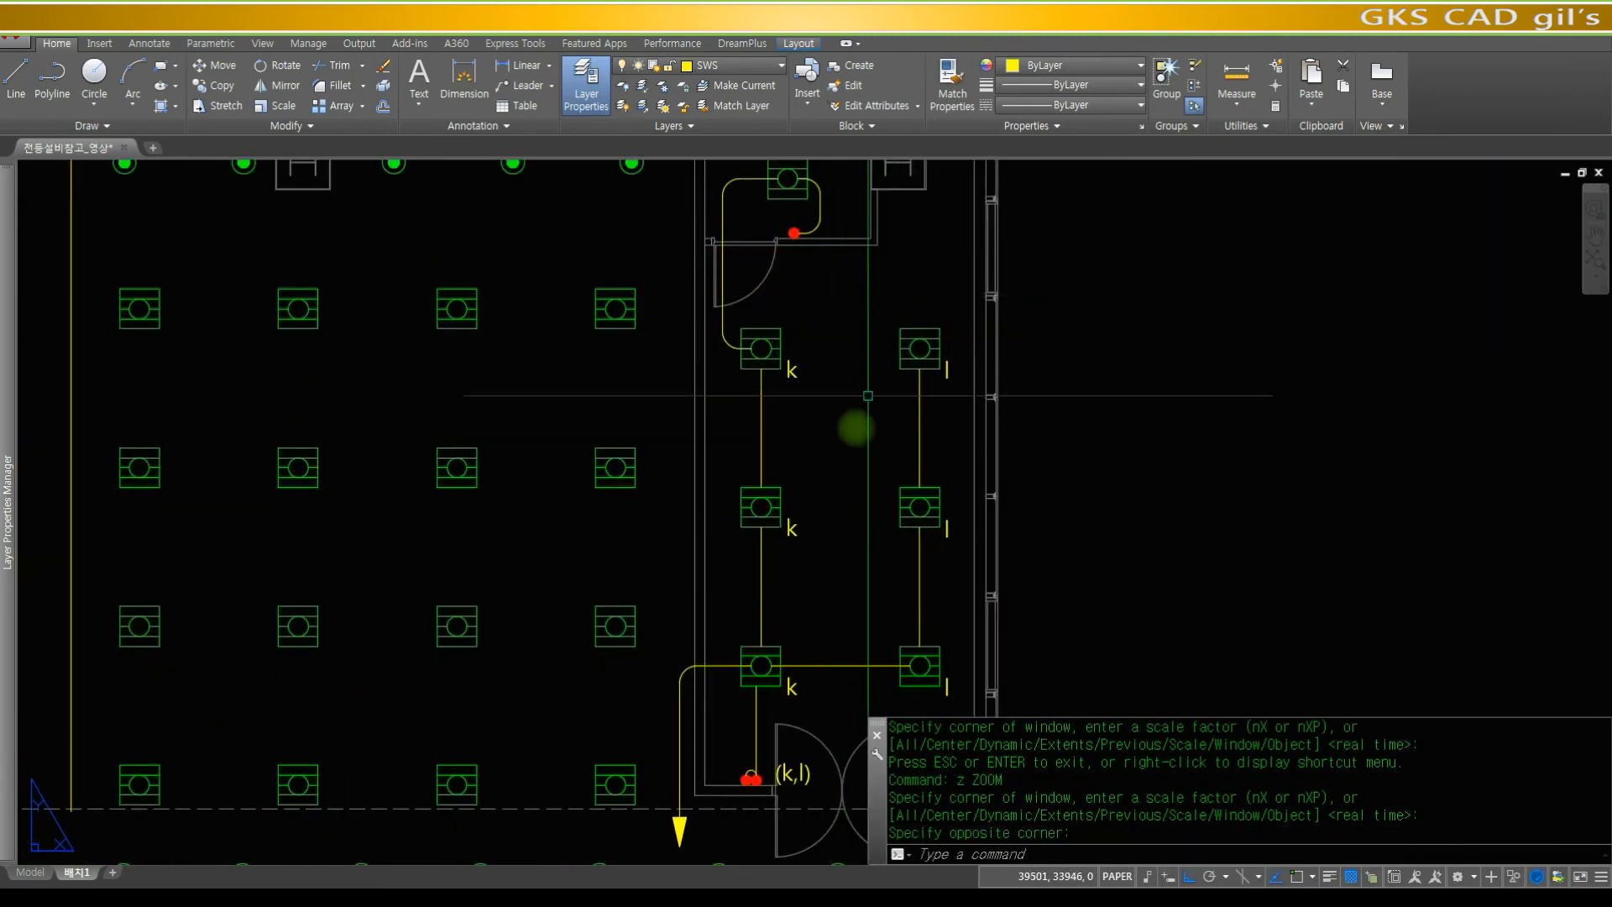
- Place K03 wire-count marks with 0 rotation on the two vertical wires joining the k lights in the upper-right room
type("z")
key("space")
key("space")
left_click_drag(887, 357, 890, 470)
key("space")
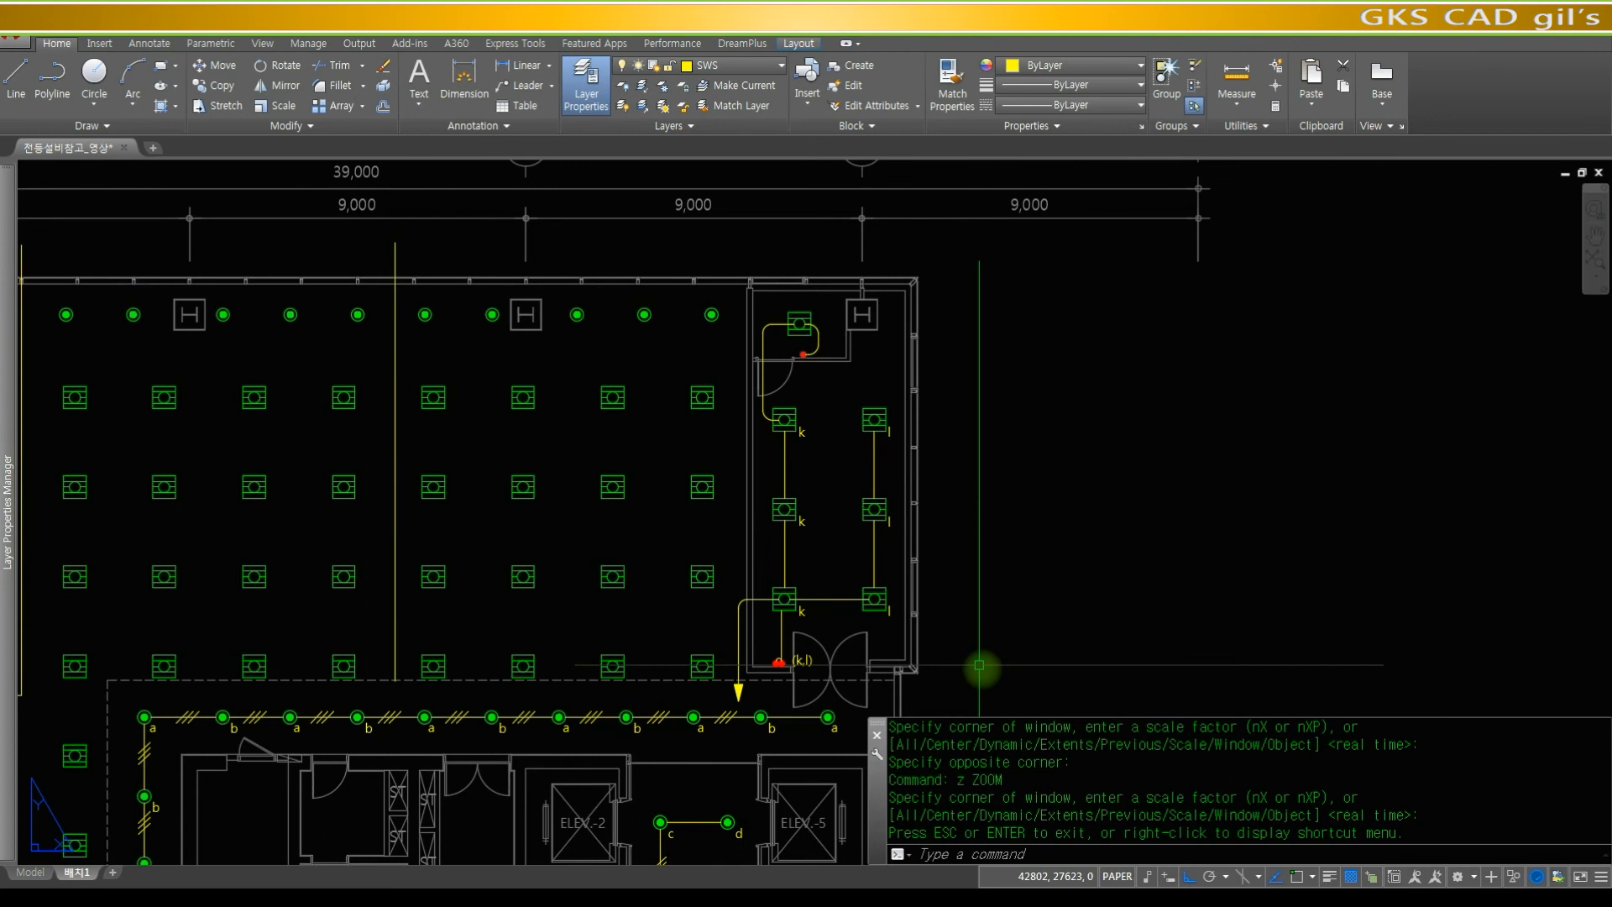
type("z")
key("space")
left_click(1005, 680)
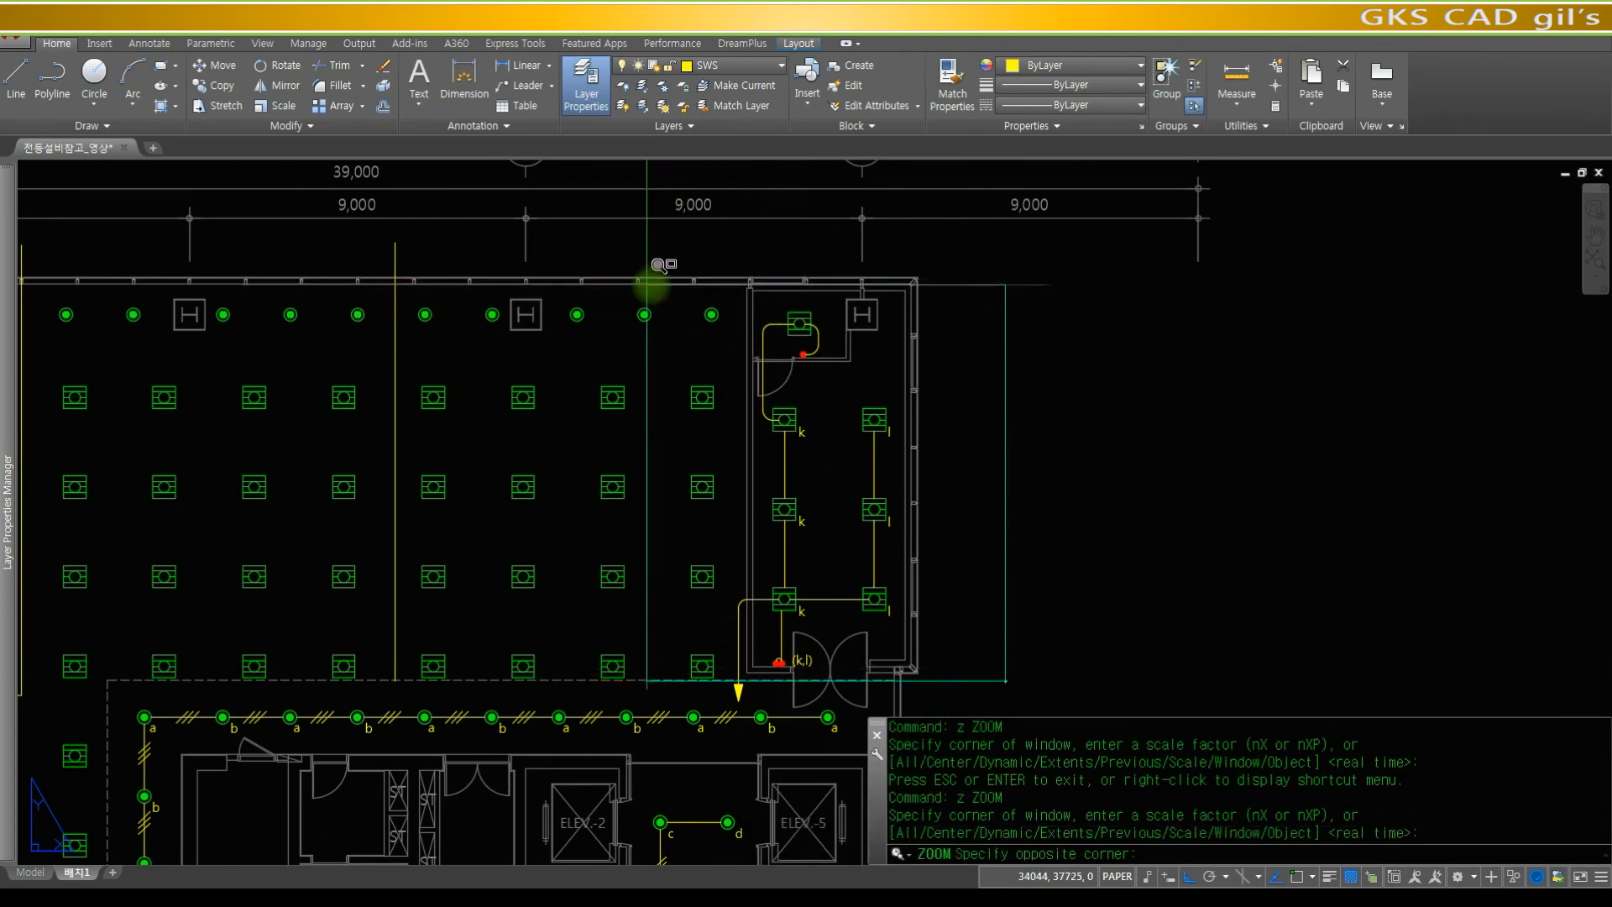
left_click(642, 284)
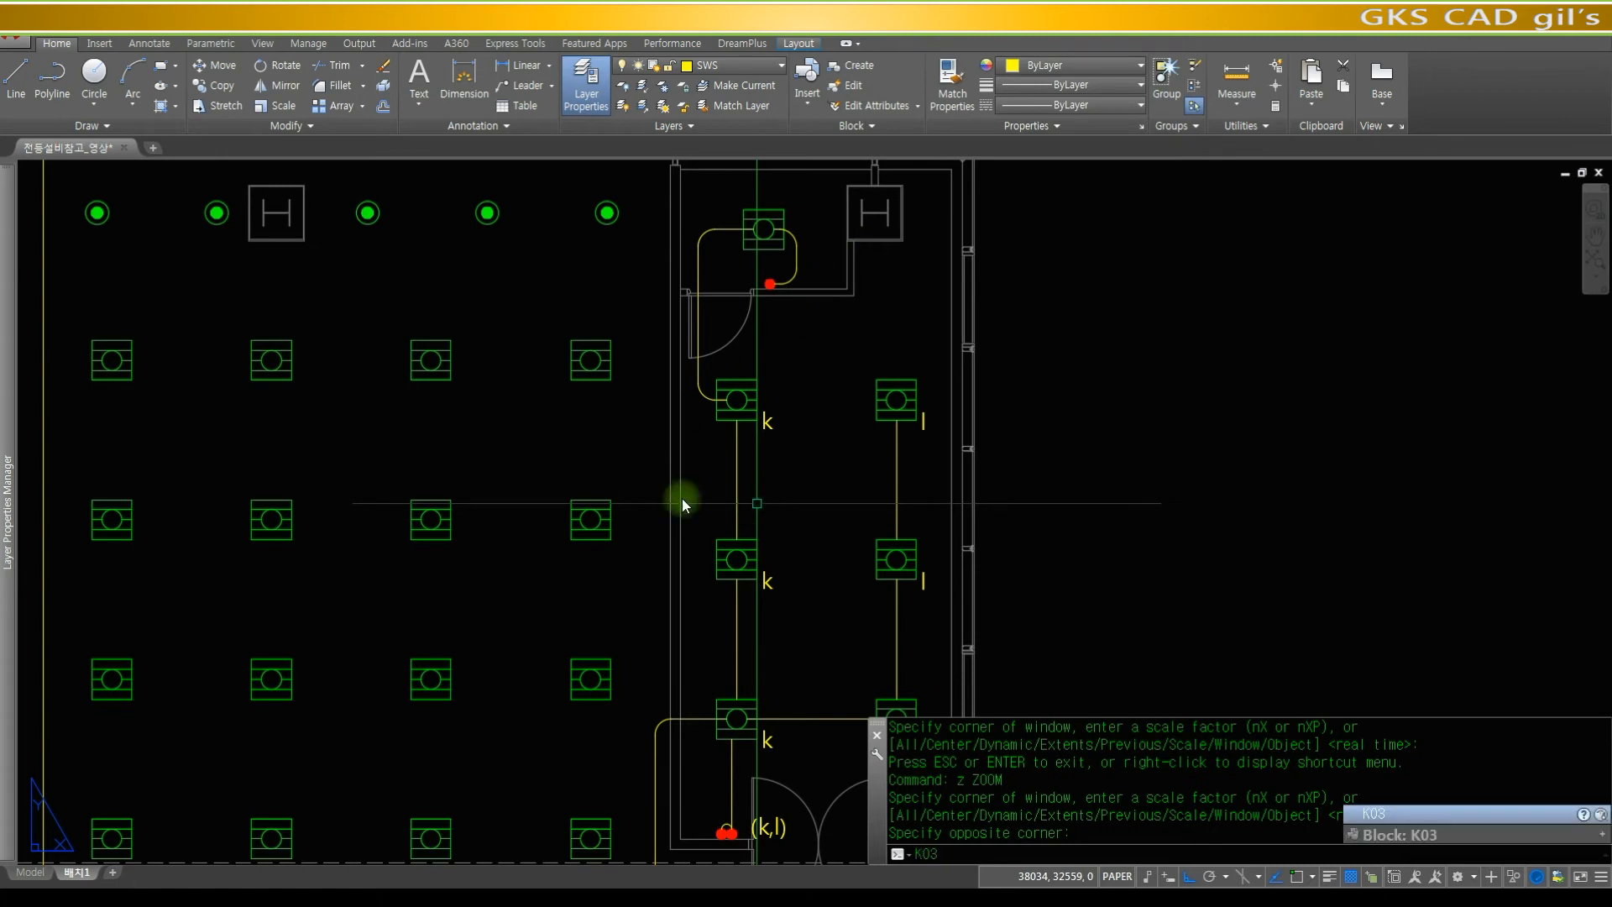
key("space")
left_click(738, 477)
key("space")
left_click(735, 634)
- Place a K03 wire-count mark with 0 rotation on the wire between the bottom k light and the (k,l) switch
middle_click_drag(786, 558, 601, 511)
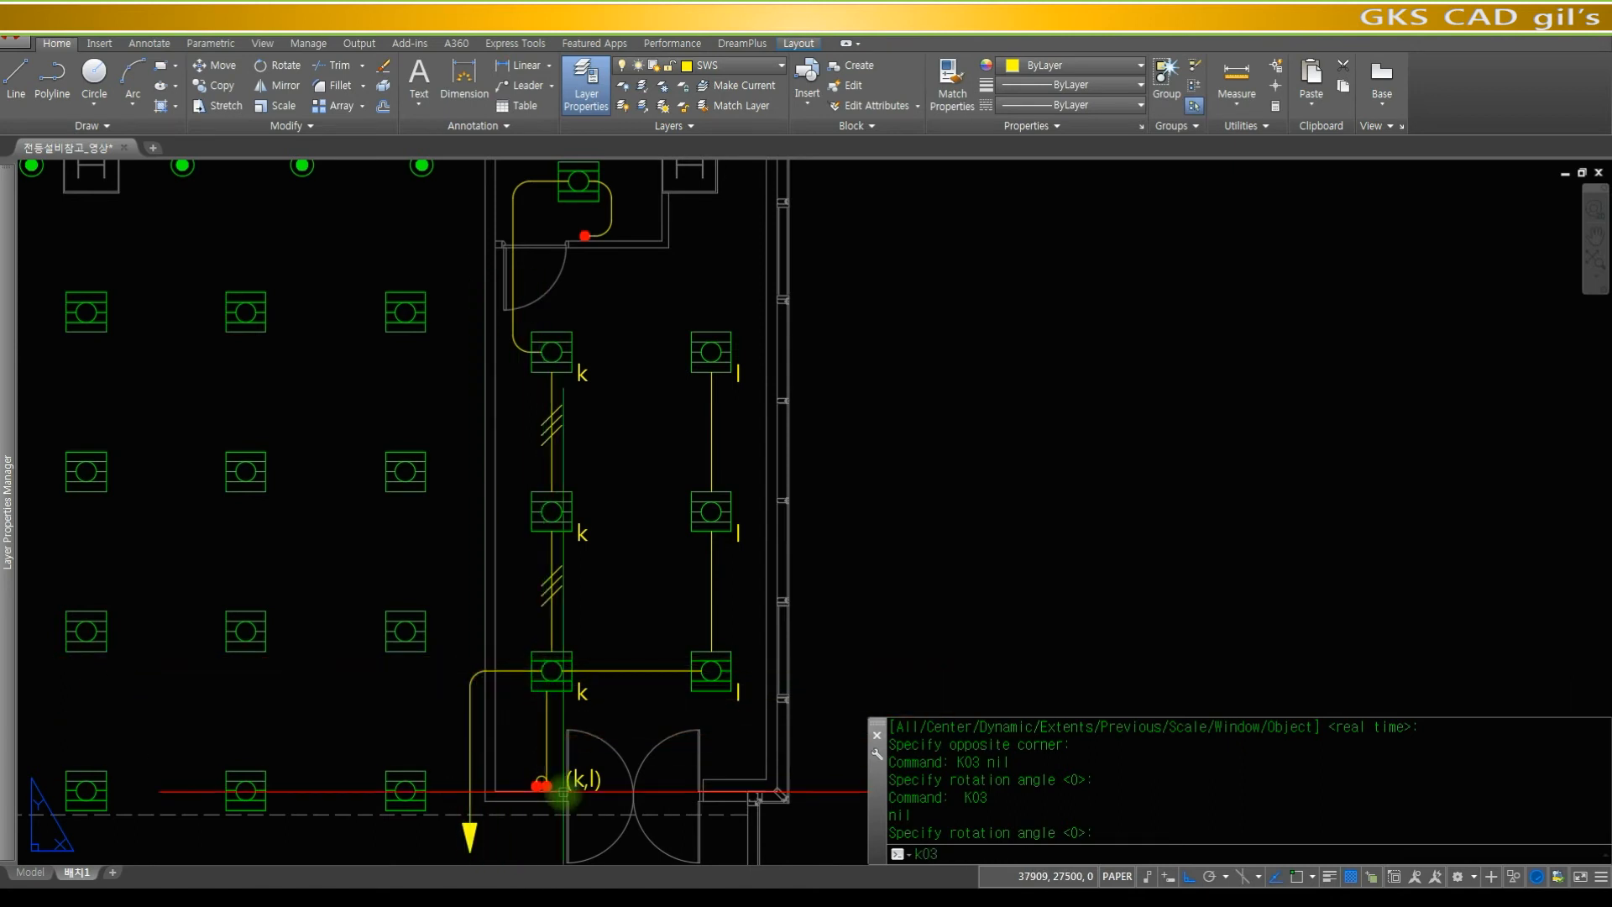
left_click(547, 721)
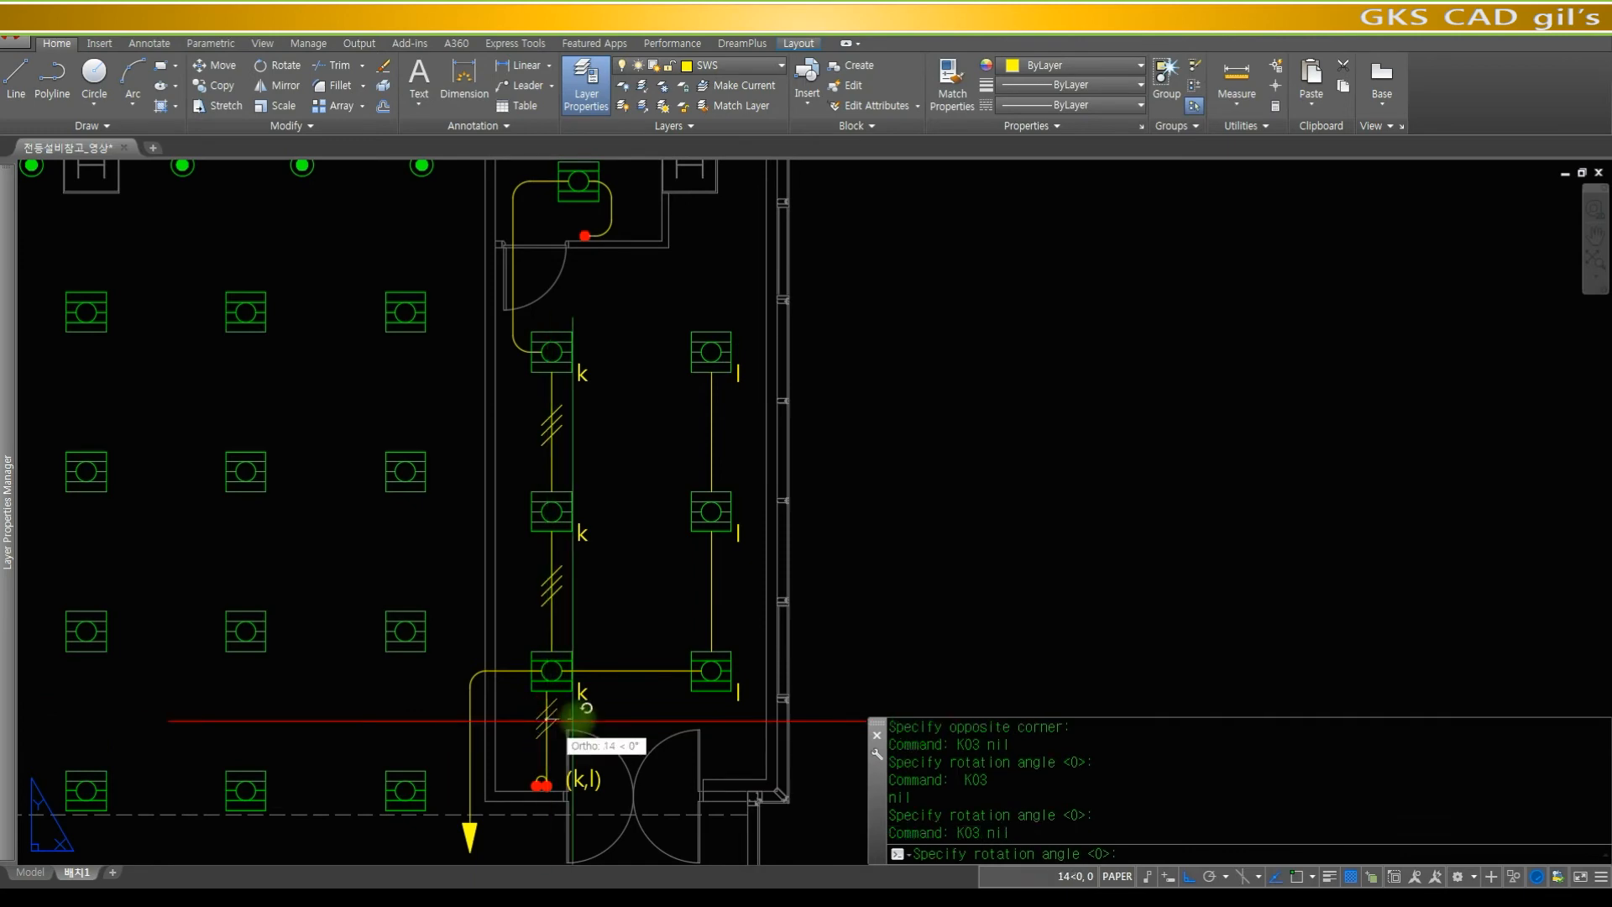
key("space")
- Examine the finished upper-right room and the unwired ceiling lights of the open area in the overall plan and in close-up
scroll(610, 598, "down", 5)
scroll(764, 445, "up", 4)
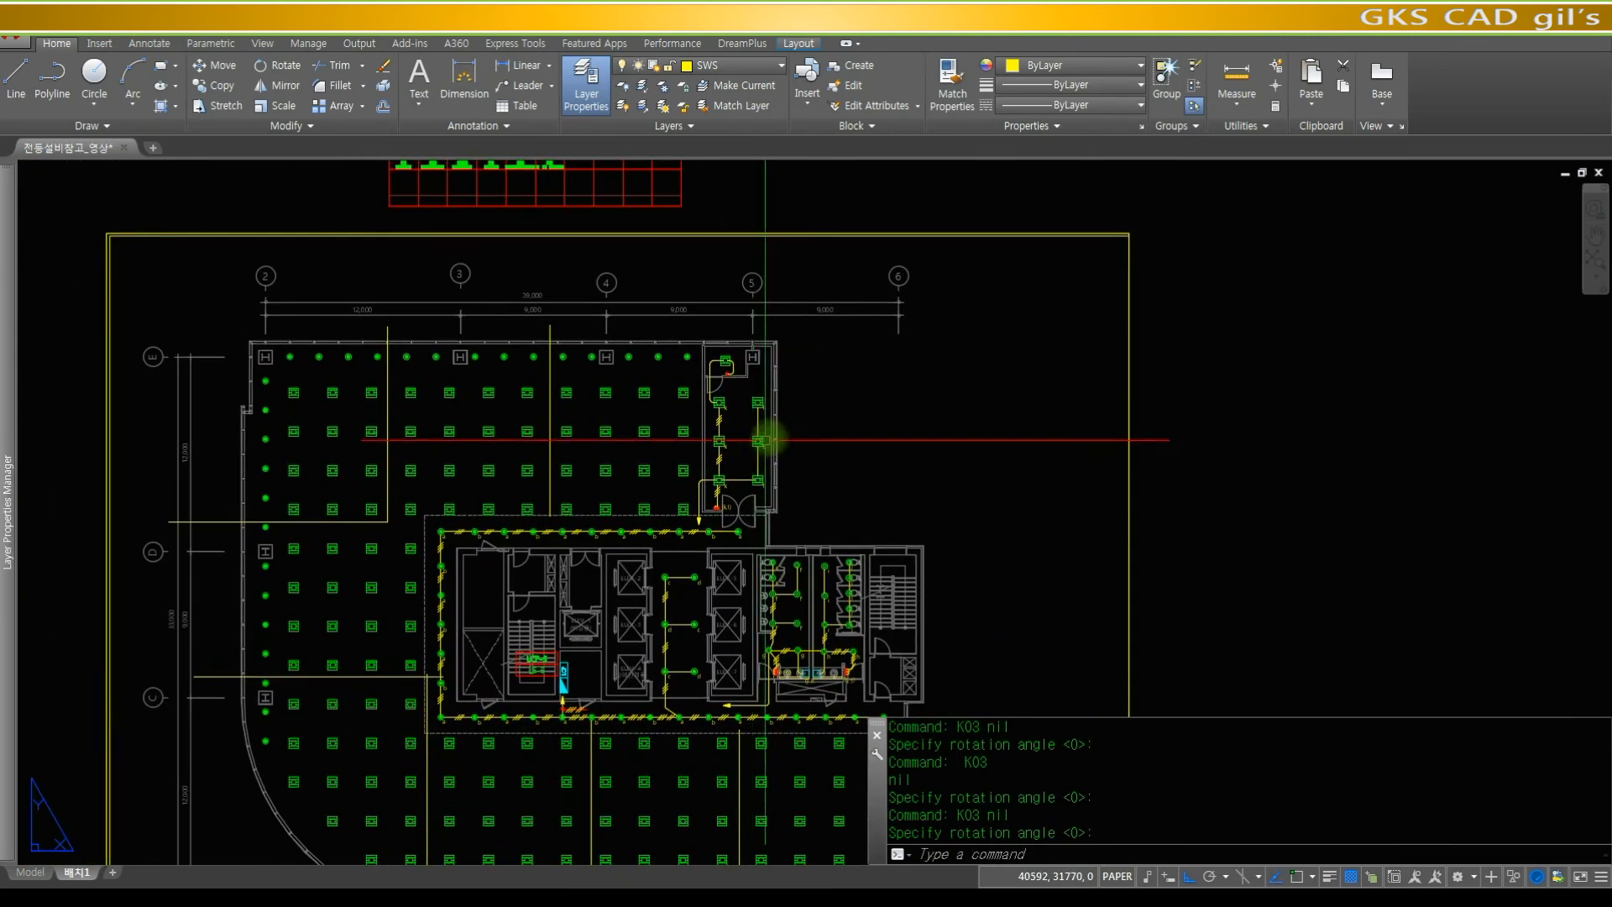
middle_click_drag(764, 448, 906, 463)
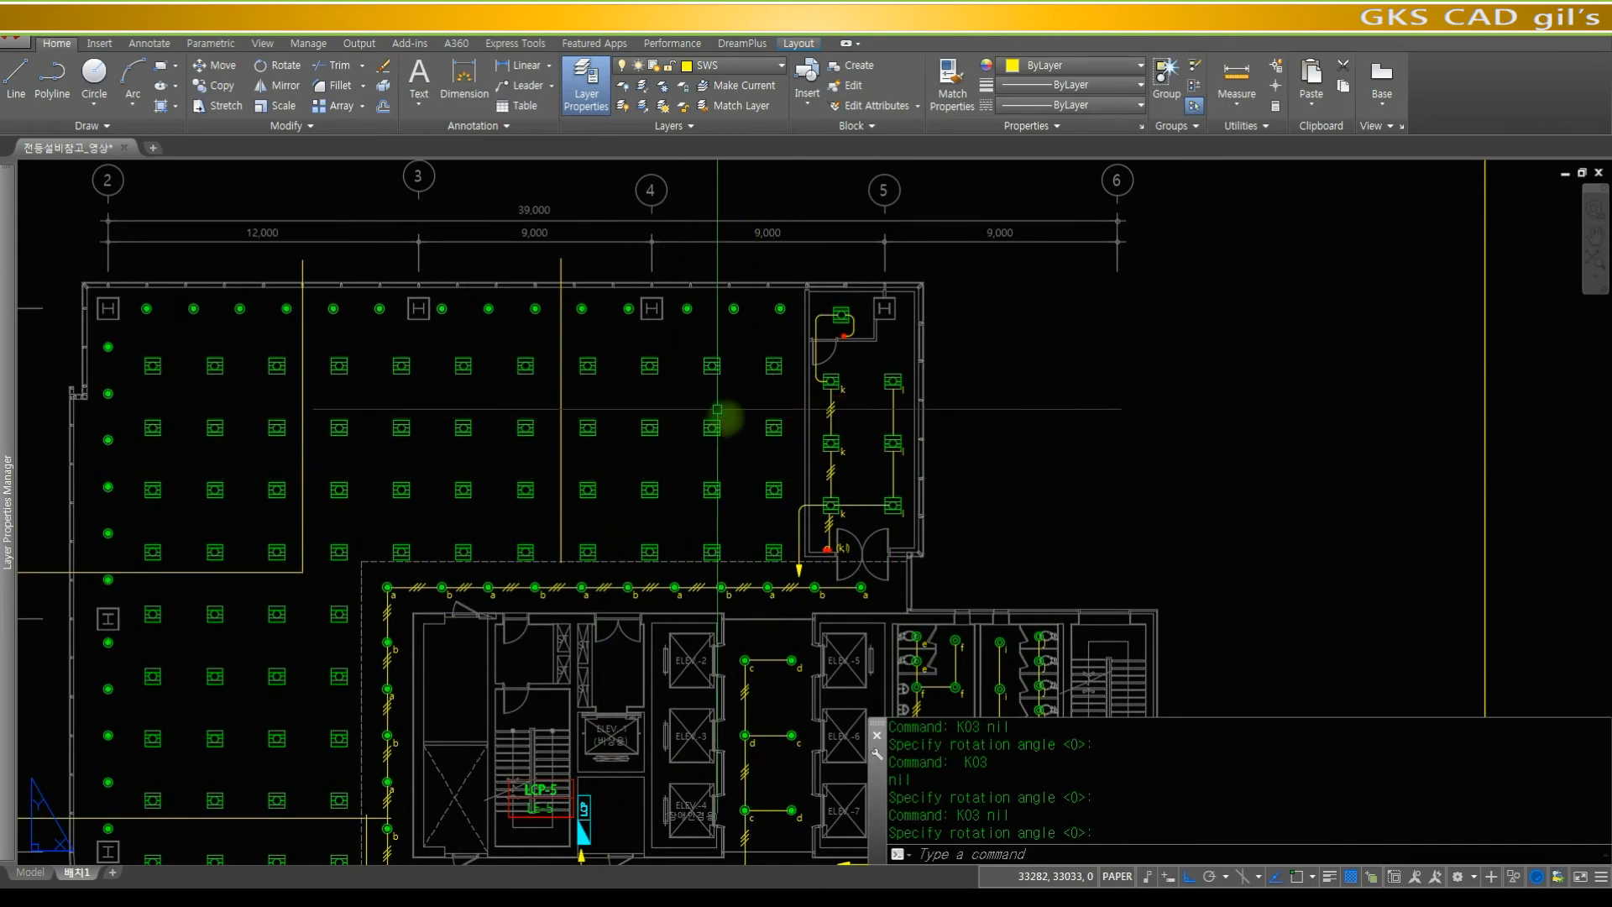
key("Escape")
type("z")
key("space")
left_click(873, 577)
left_click(273, 277)
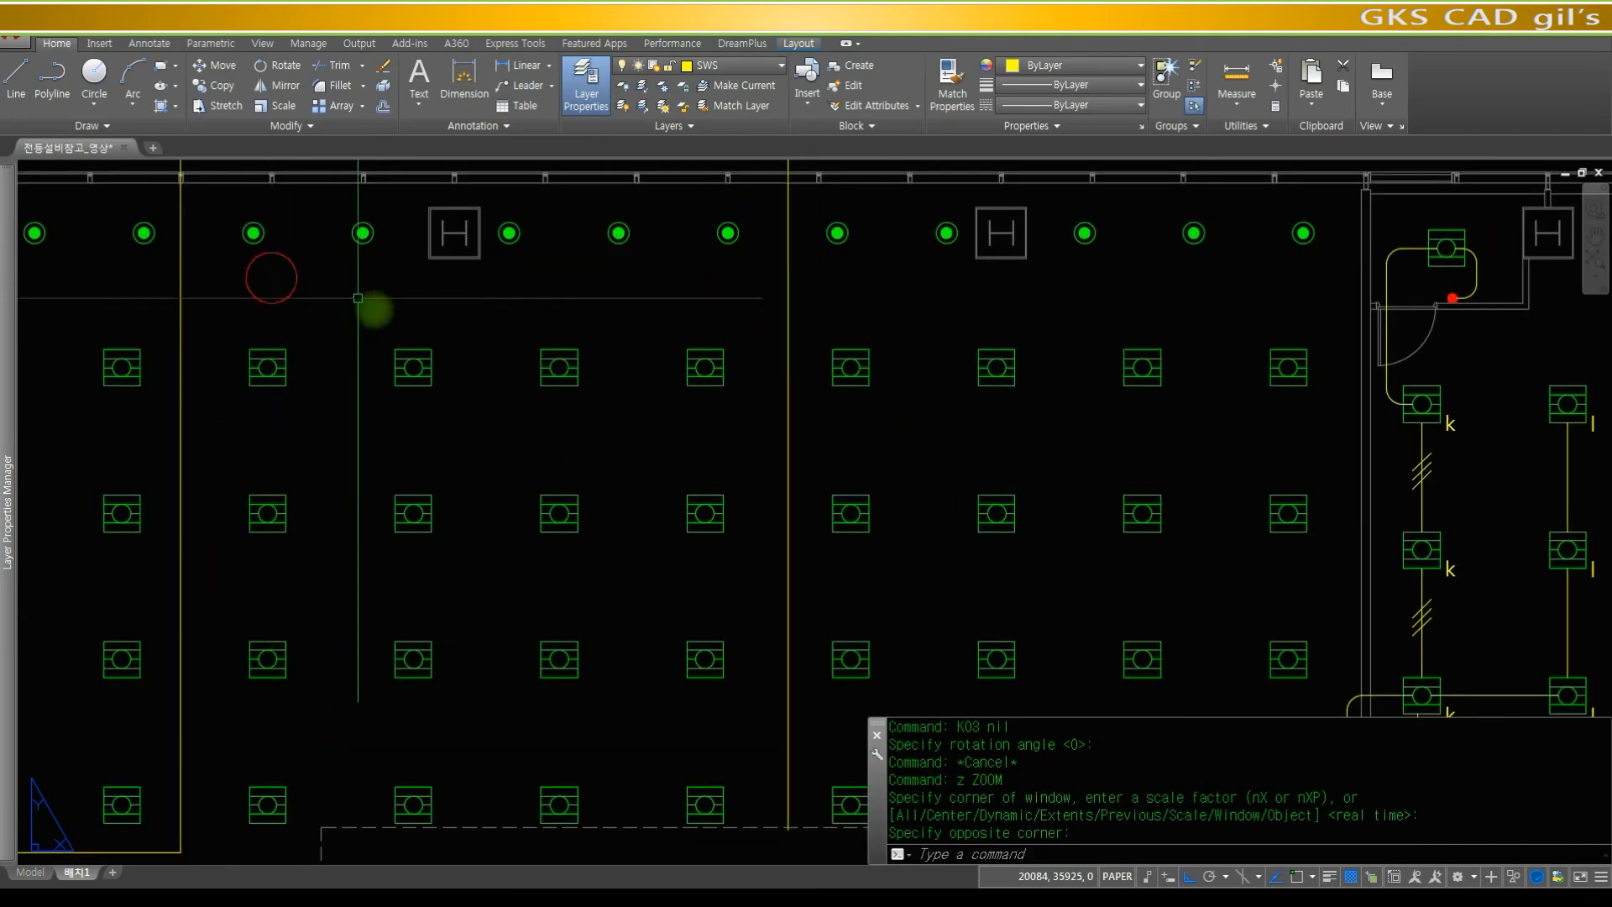
scroll(882, 389, "down", 5)
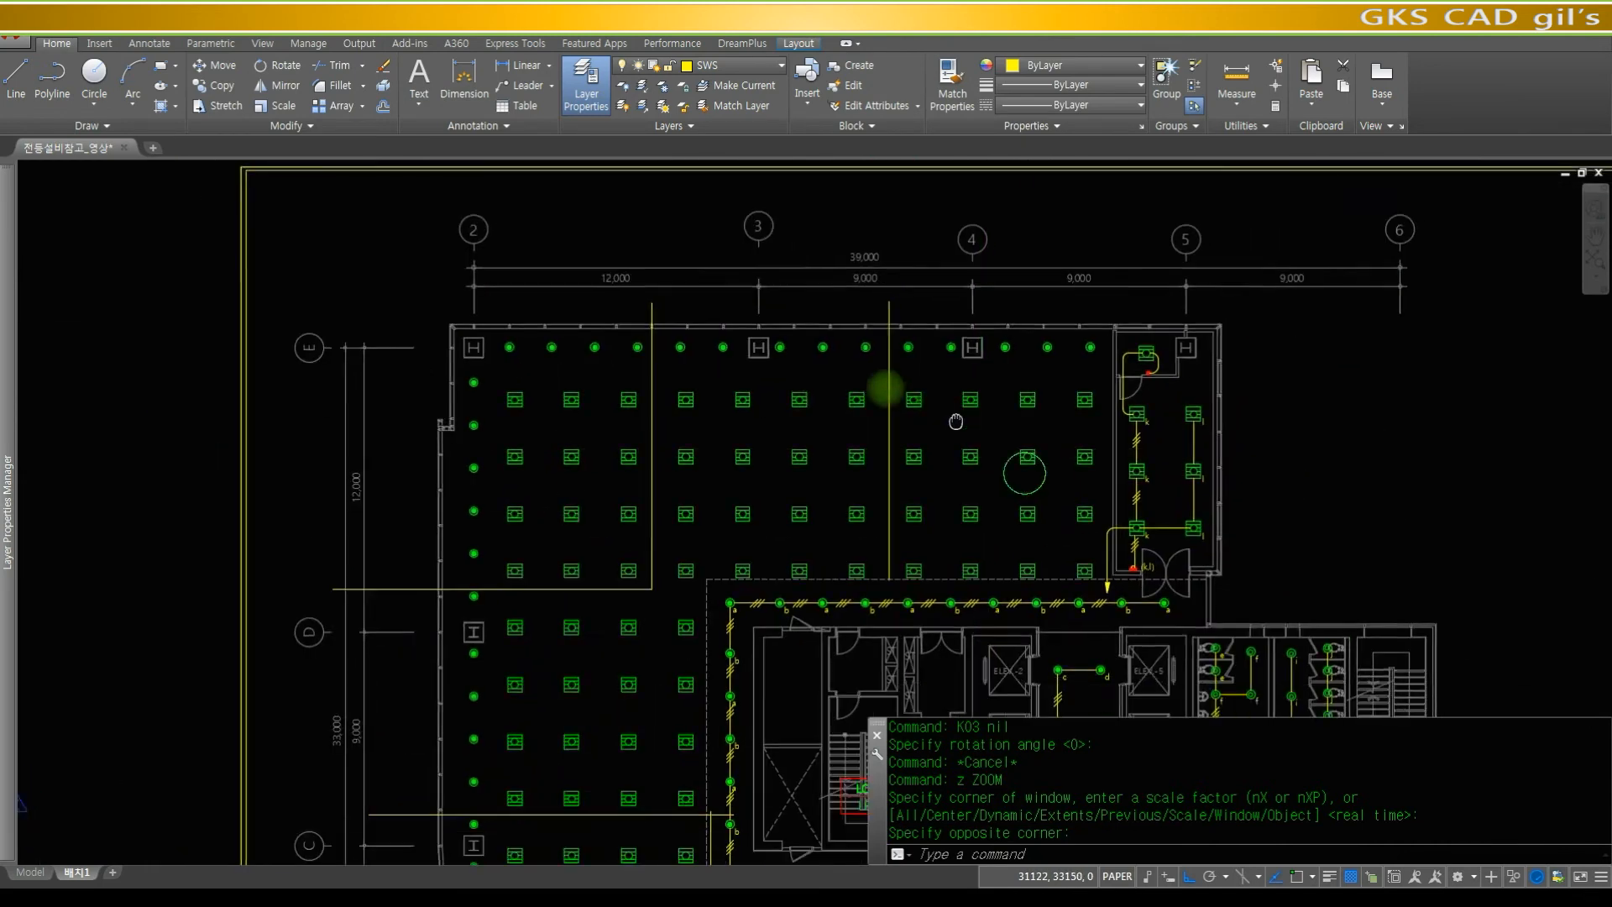
scroll(727, 451, "up", 2)
mouse_move(727, 450)
middle_mouse_down()
mouse_move(738, 417)
mouse_move(673, 344)
middle_mouse_up()
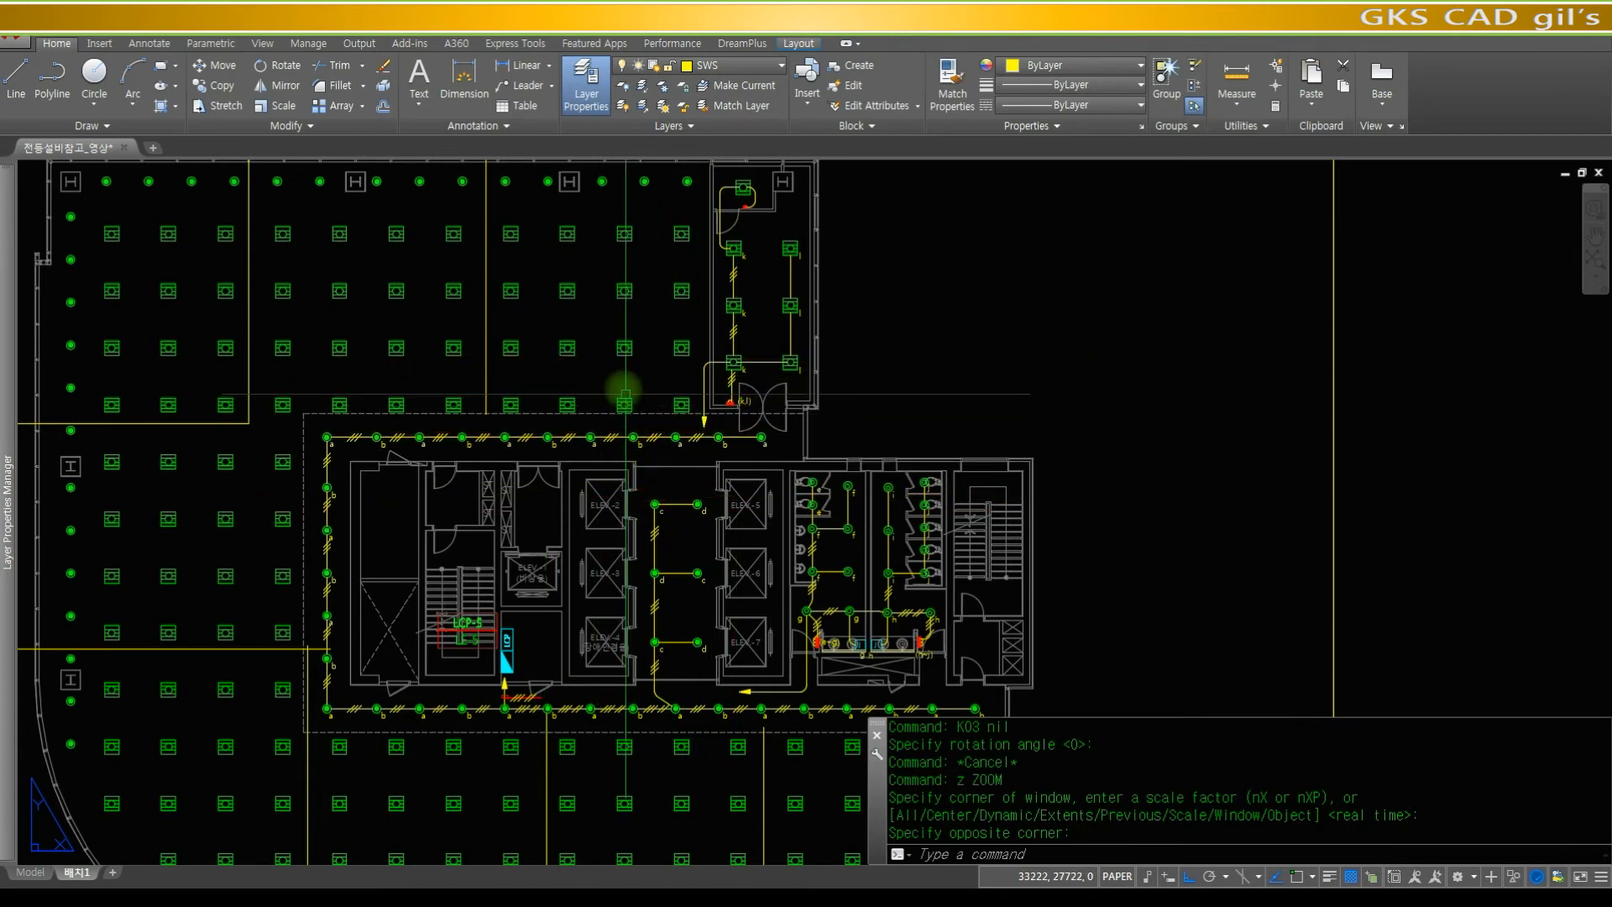
- Copy the PGM program switch symbol from the legend with its lower edge's midpoint as base point
scroll(628, 437, "down", 5)
scroll(658, 414, "up", 7)
scroll(655, 407, "up", 4)
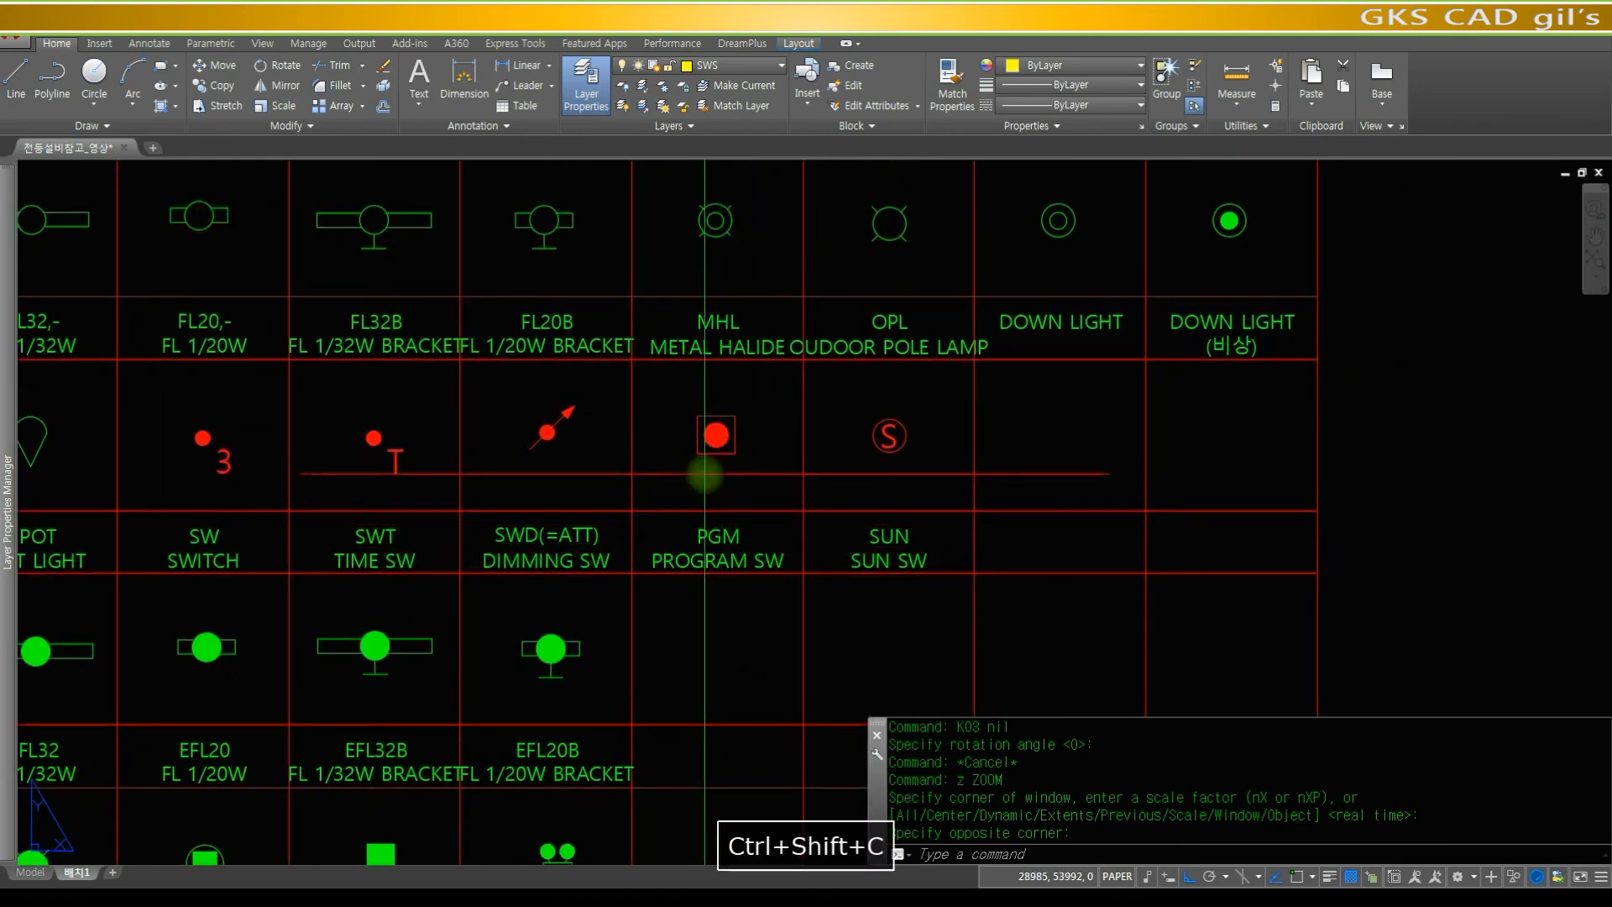
key("ctrl+shift+c")
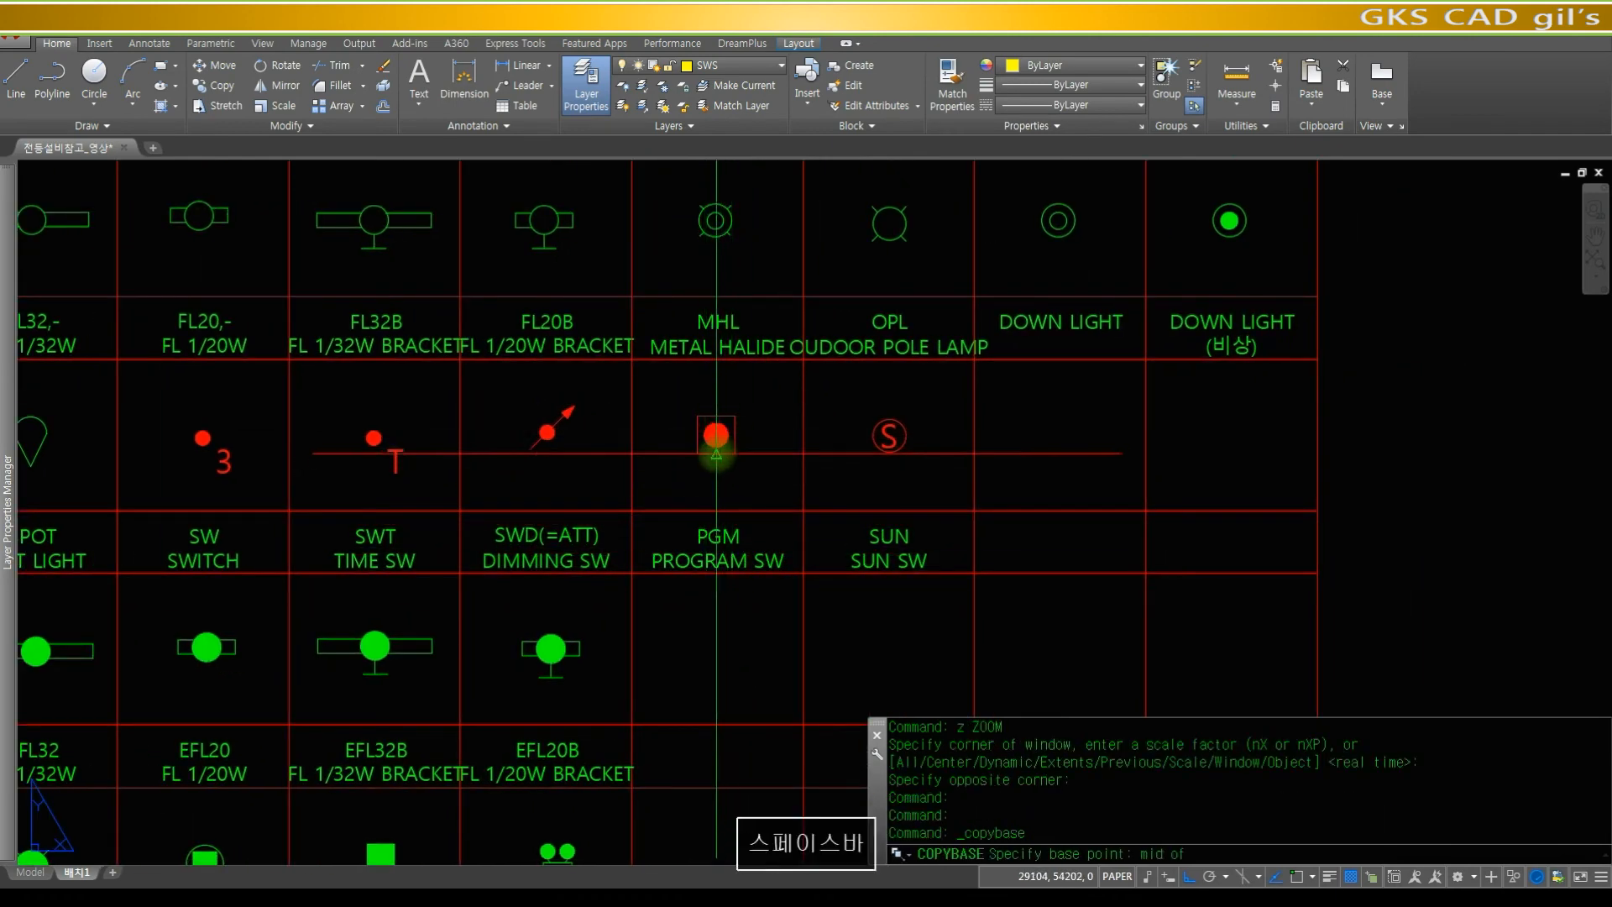
left_click(716, 455)
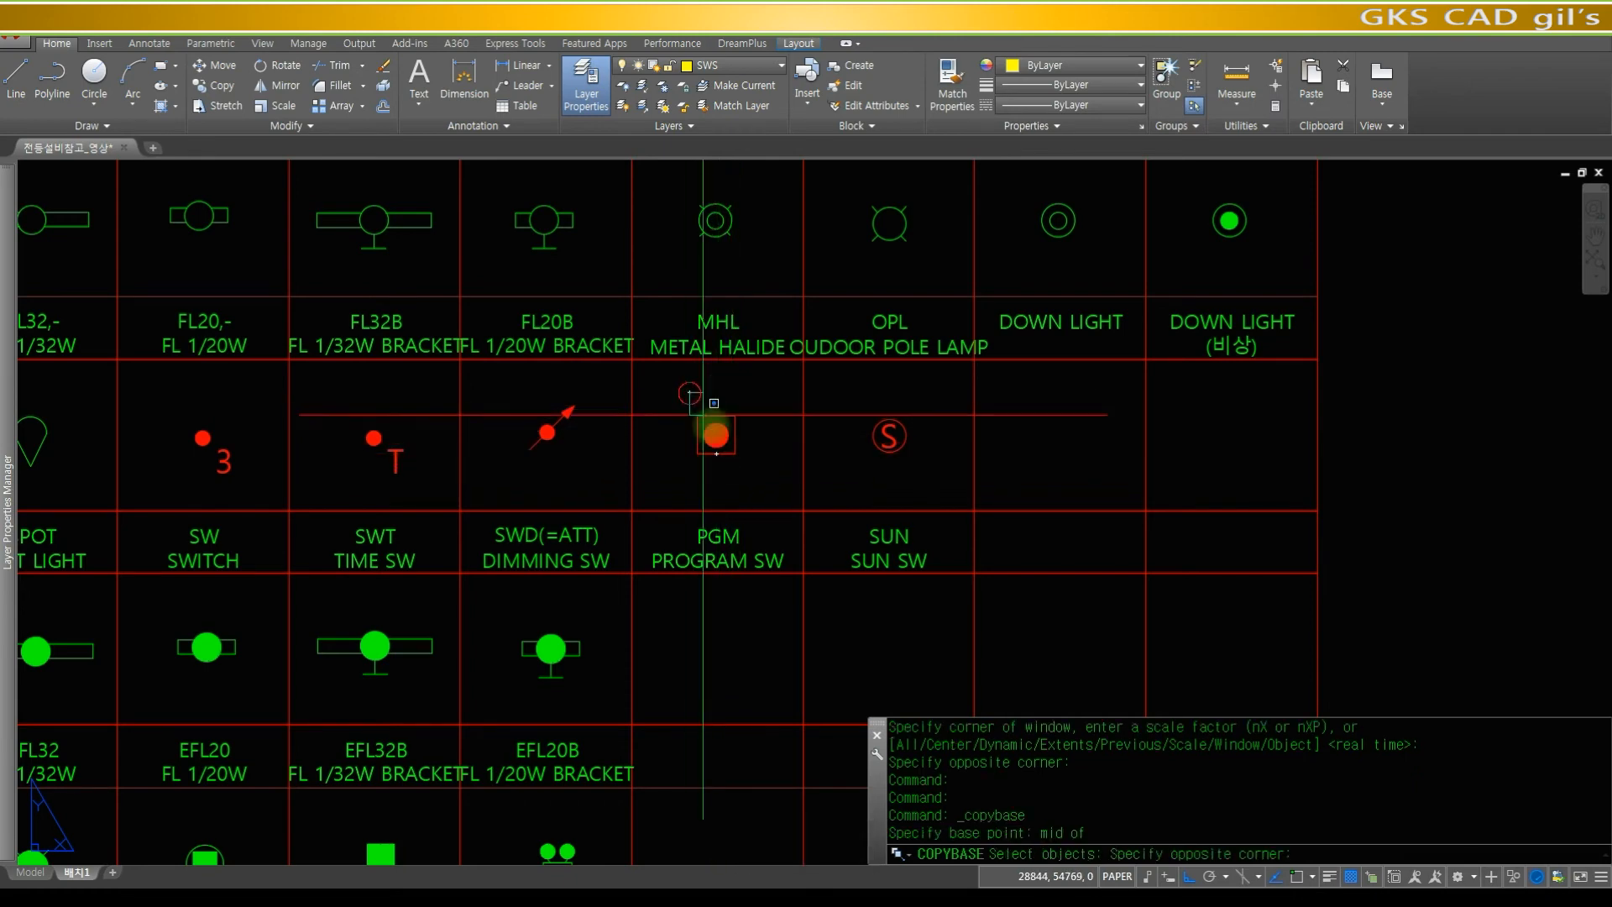
left_click(690, 388)
left_click(774, 493)
key("space")
scroll(837, 568, "down", 10)
scroll(848, 575, "up", 6)
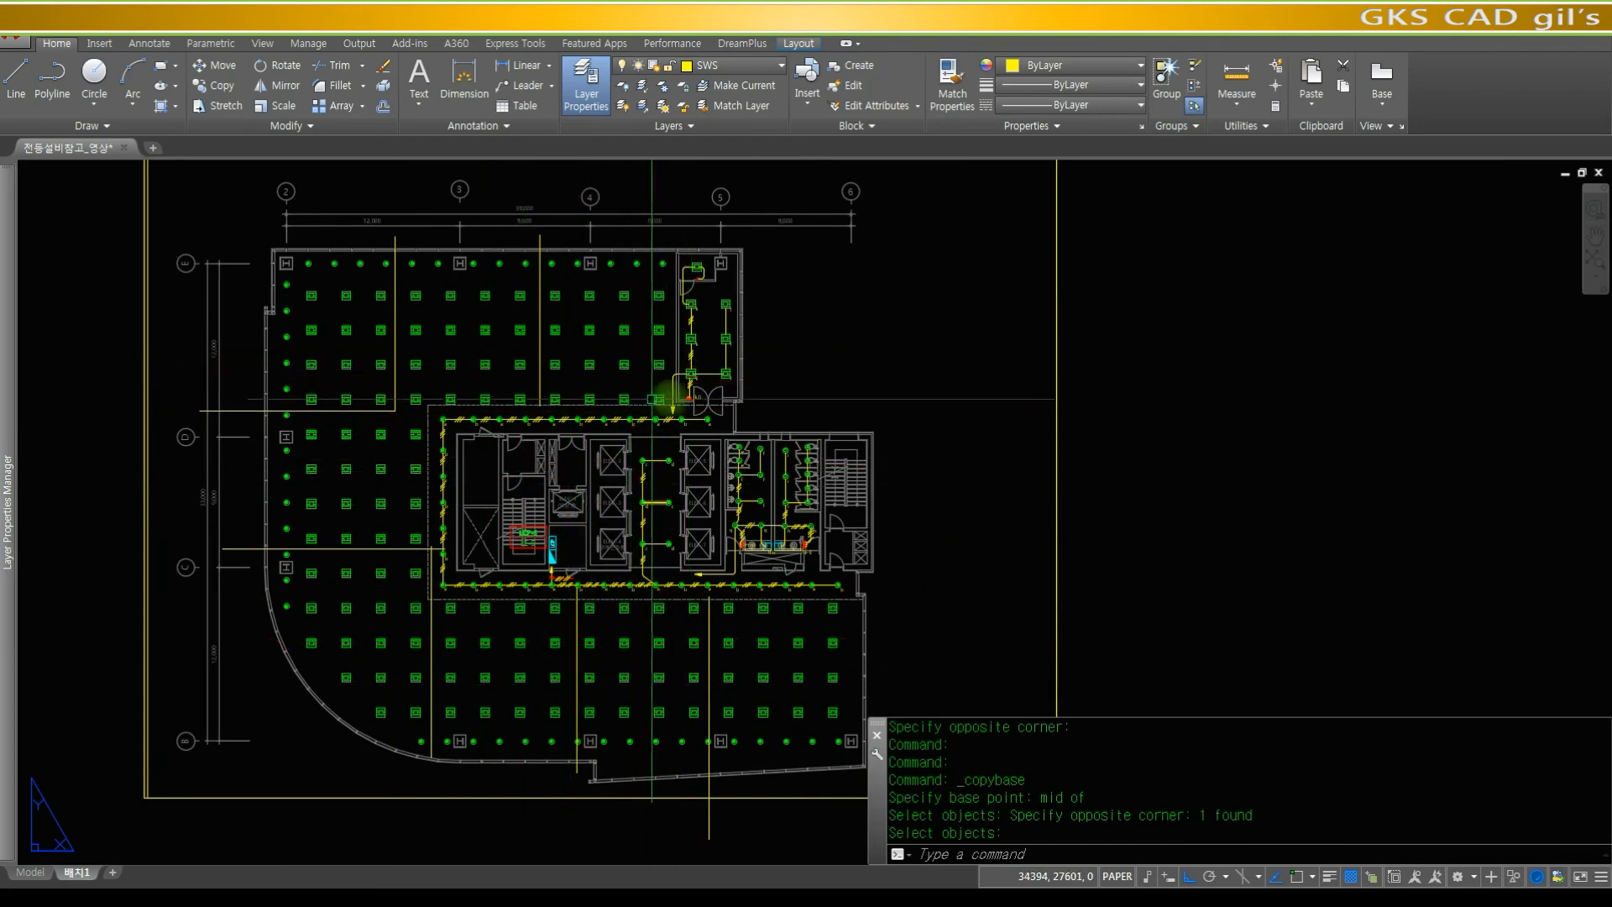
- Paste the program switch at the endpoint of the core's upper wall corner beside ELEV.-2
type("z")
key("space")
left_click(738, 482)
left_click(506, 318)
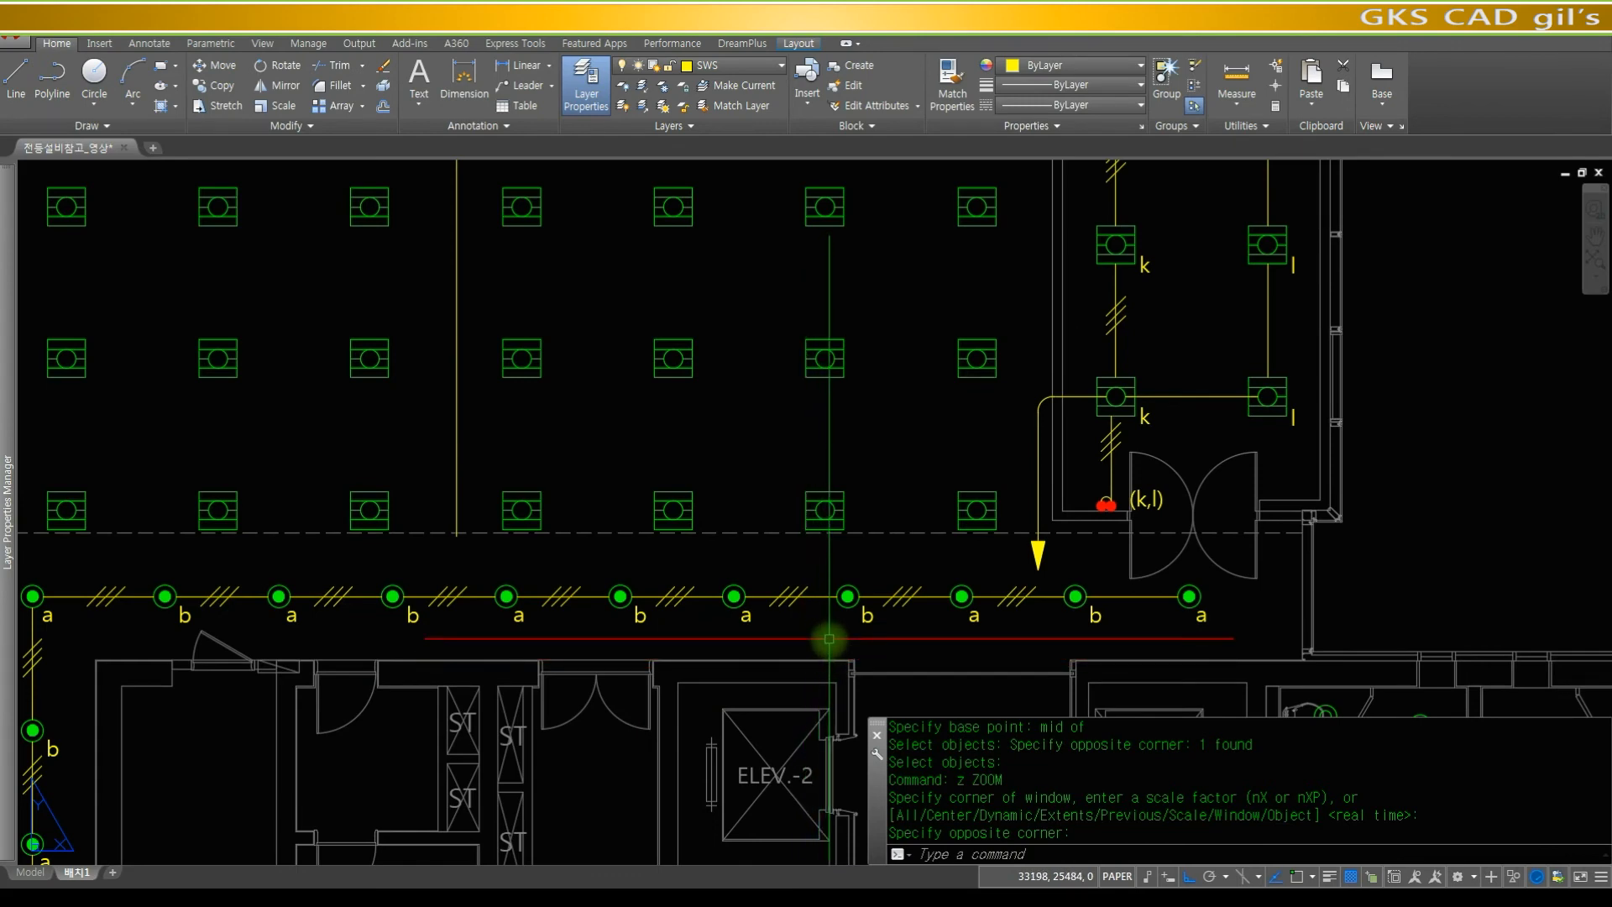
key("ctrl+v")
type("end")
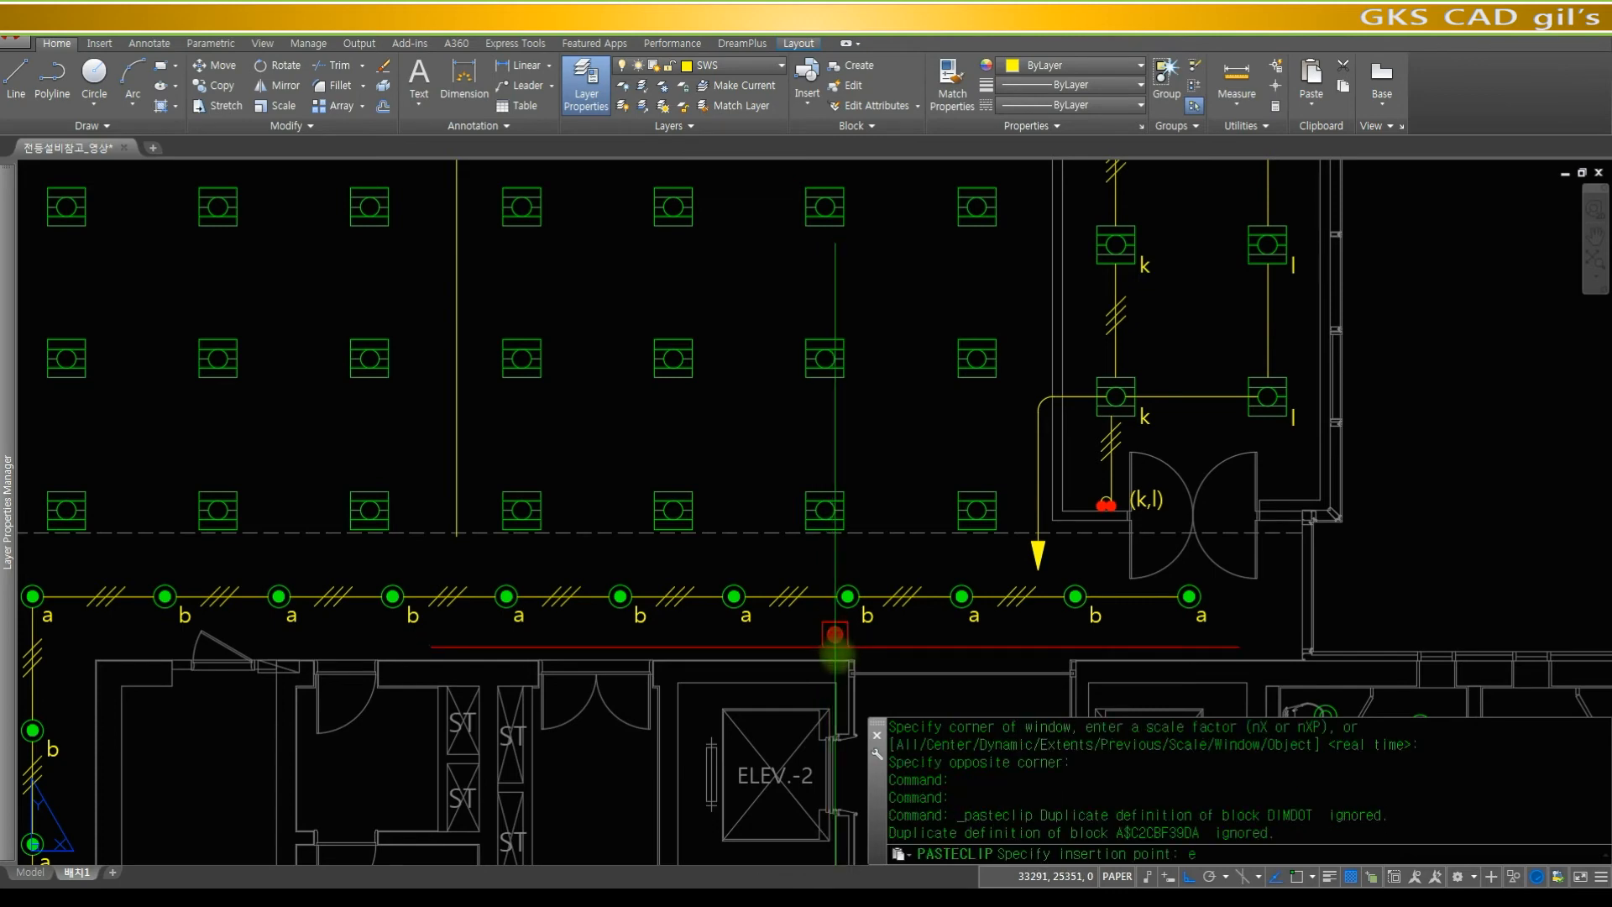
key("space")
left_click(848, 646)
- Move the pasted program switch 250 to the left along the wall above ELEV.-2
type("m")
key("space")
type("c")
key("space")
left_click(821, 631)
left_click(881, 645)
key("space")
left_click(879, 664)
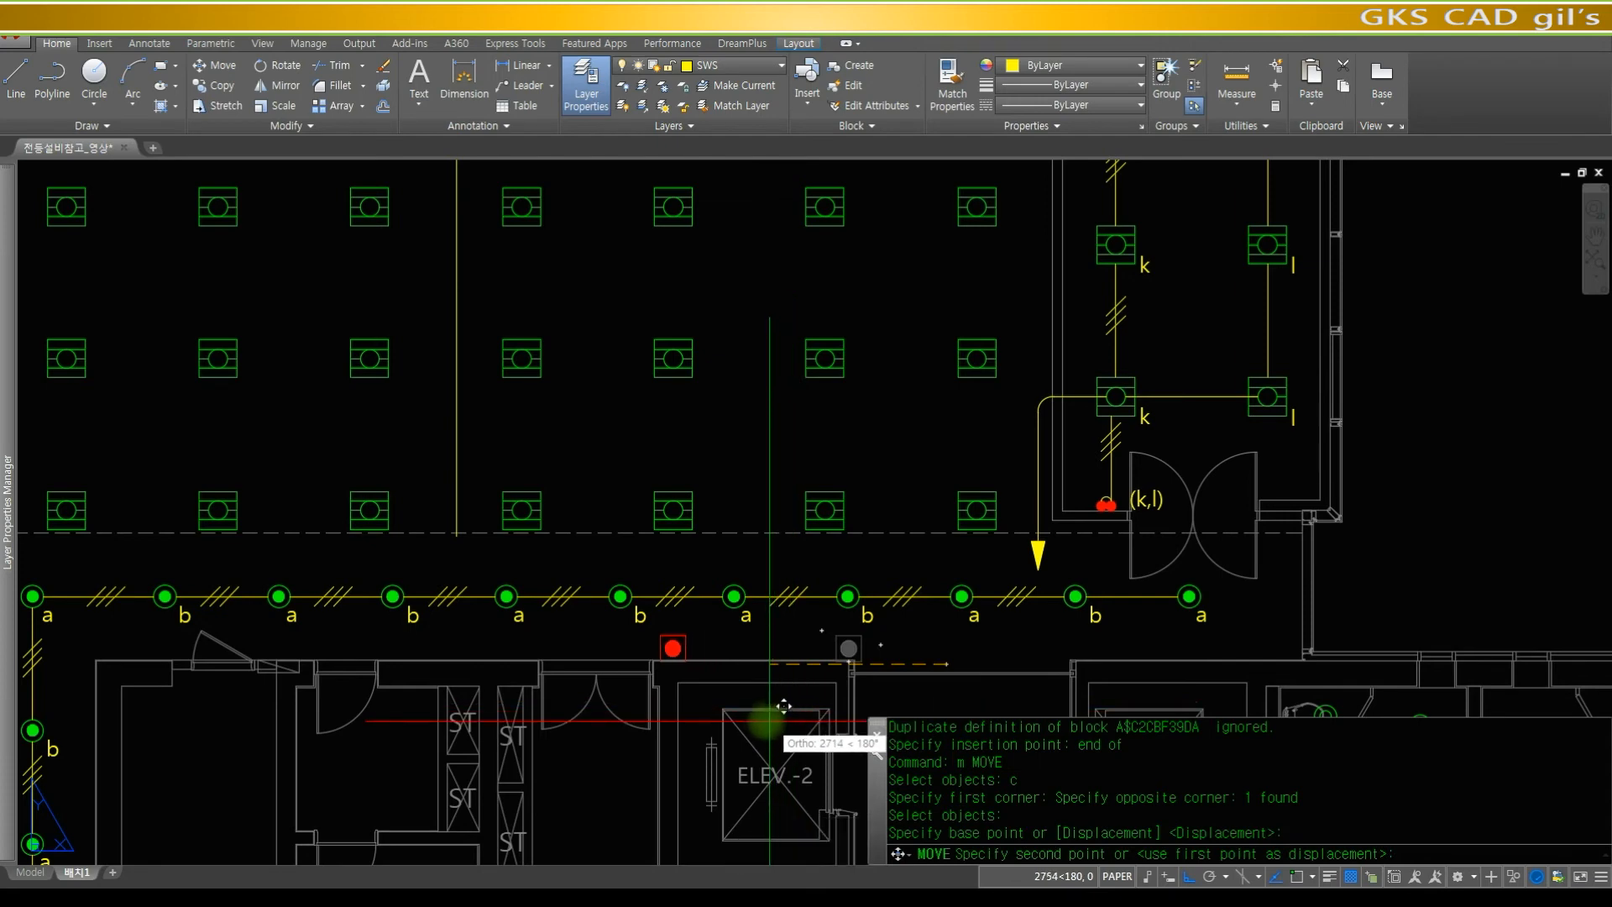
type("250")
key("space")
- Move the program switch above ELEV.-2 from its lower-left endpoint perpendicular onto the wall's outer line
type("z")
key("space")
left_click(904, 703)
left_click(784, 615)
type("r")
key("space")
type("m")
key("space")
left_click(912, 469)
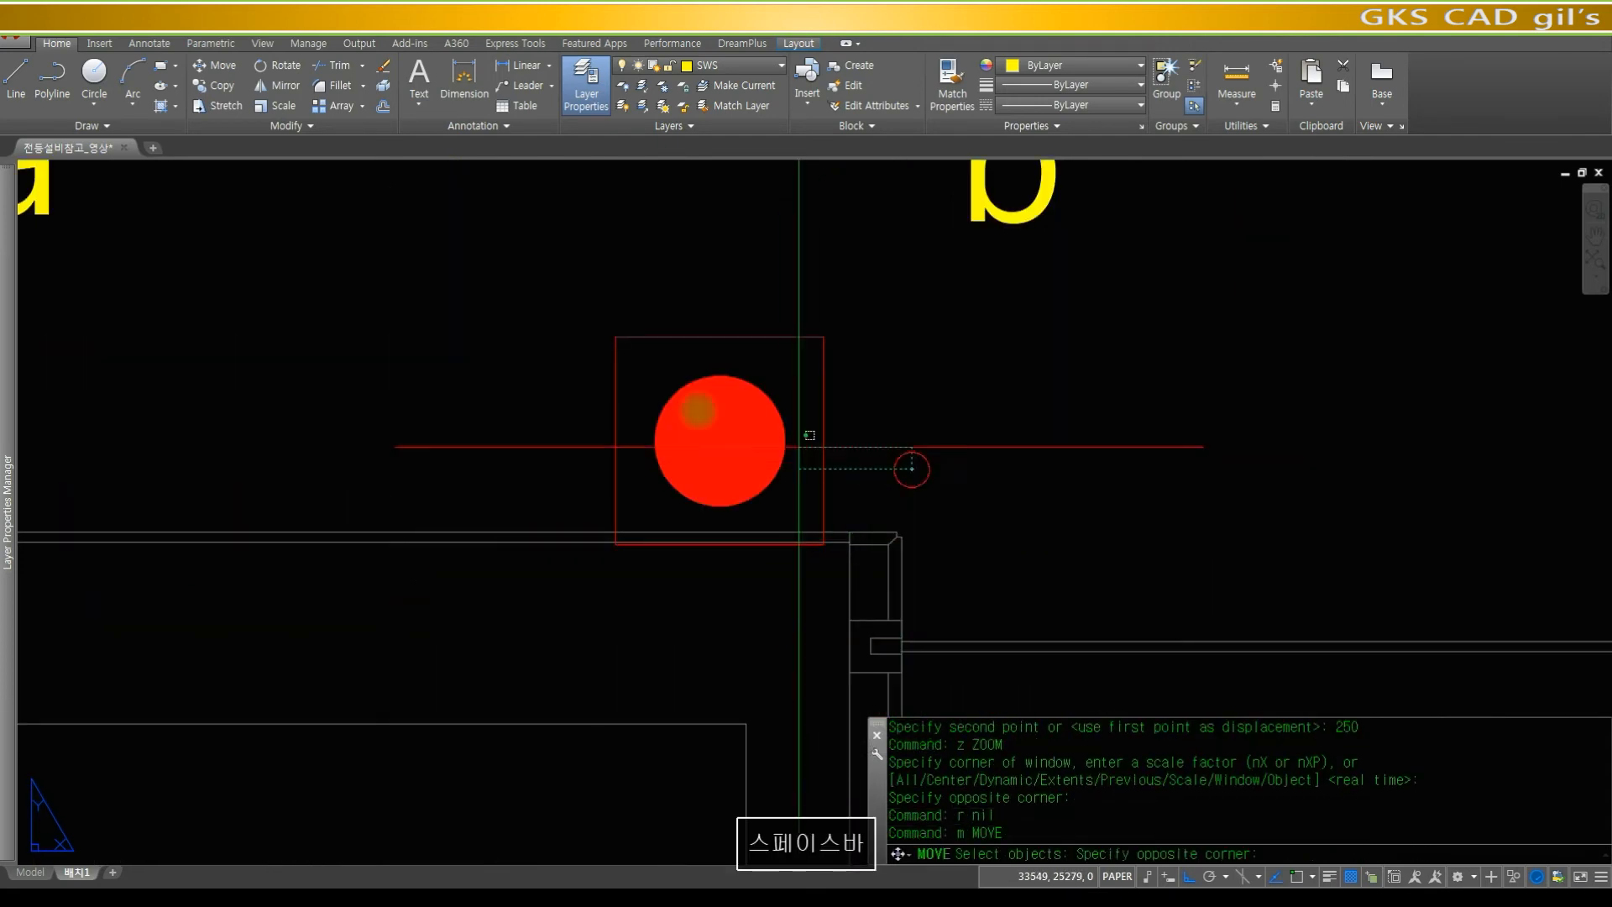
left_click(564, 370)
key("space")
type("end")
key("space")
left_click(629, 526)
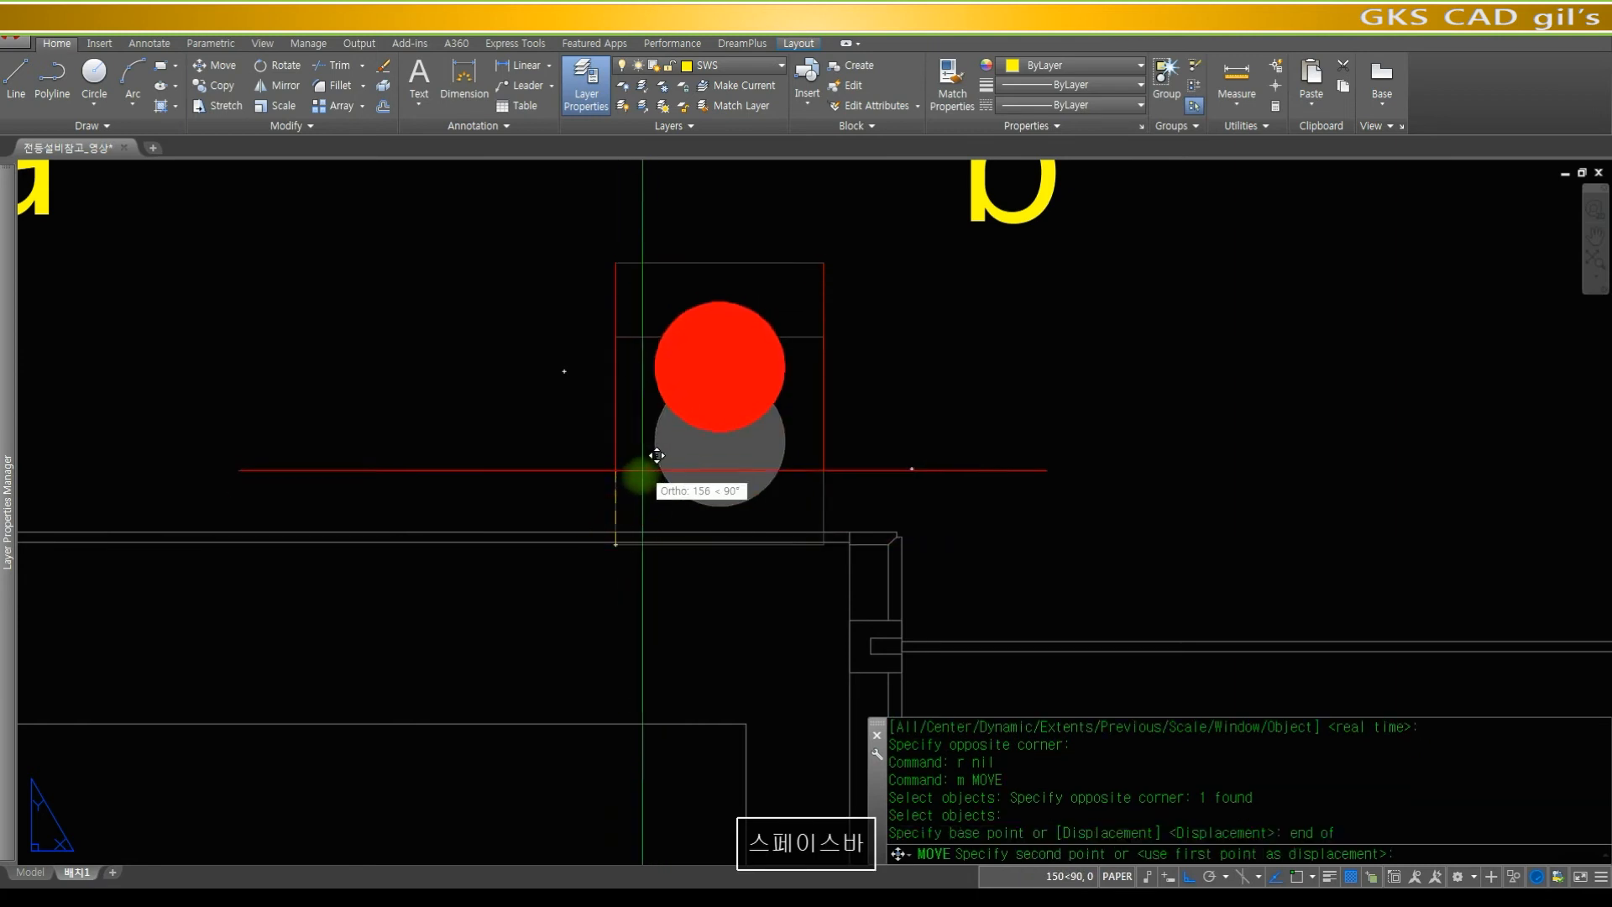
type("per")
key("space")
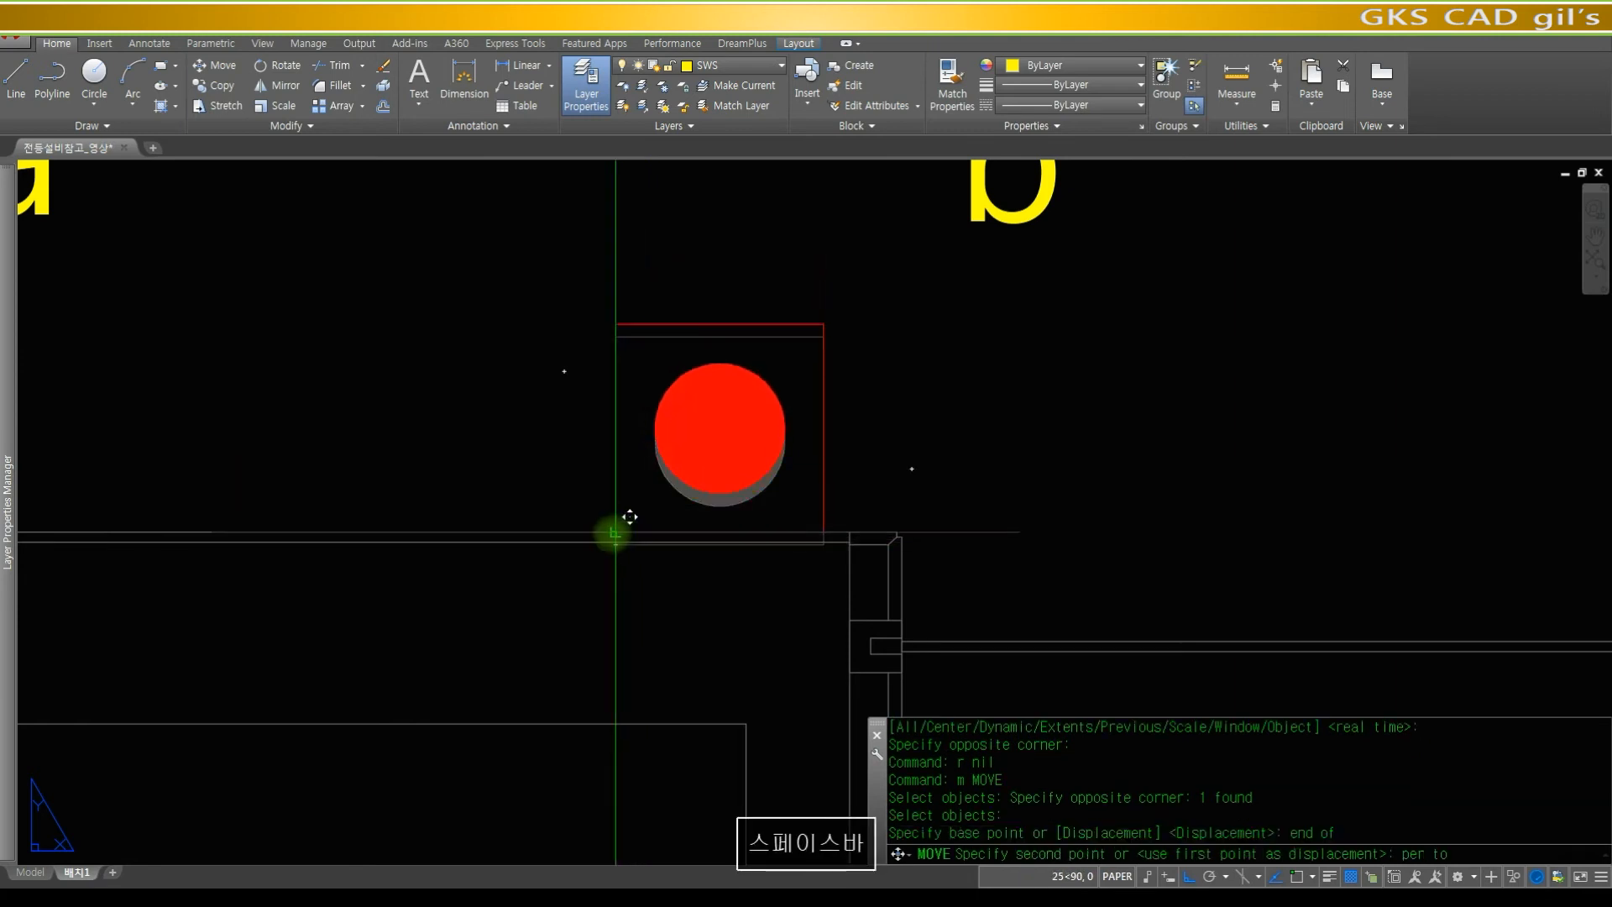
left_click(612, 529)
- Review the object snap modes in the drafting settings and leave them without changes
type("z")
key("space")
key("space")
left_click_drag(824, 450, 850, 666)
key("Escape")
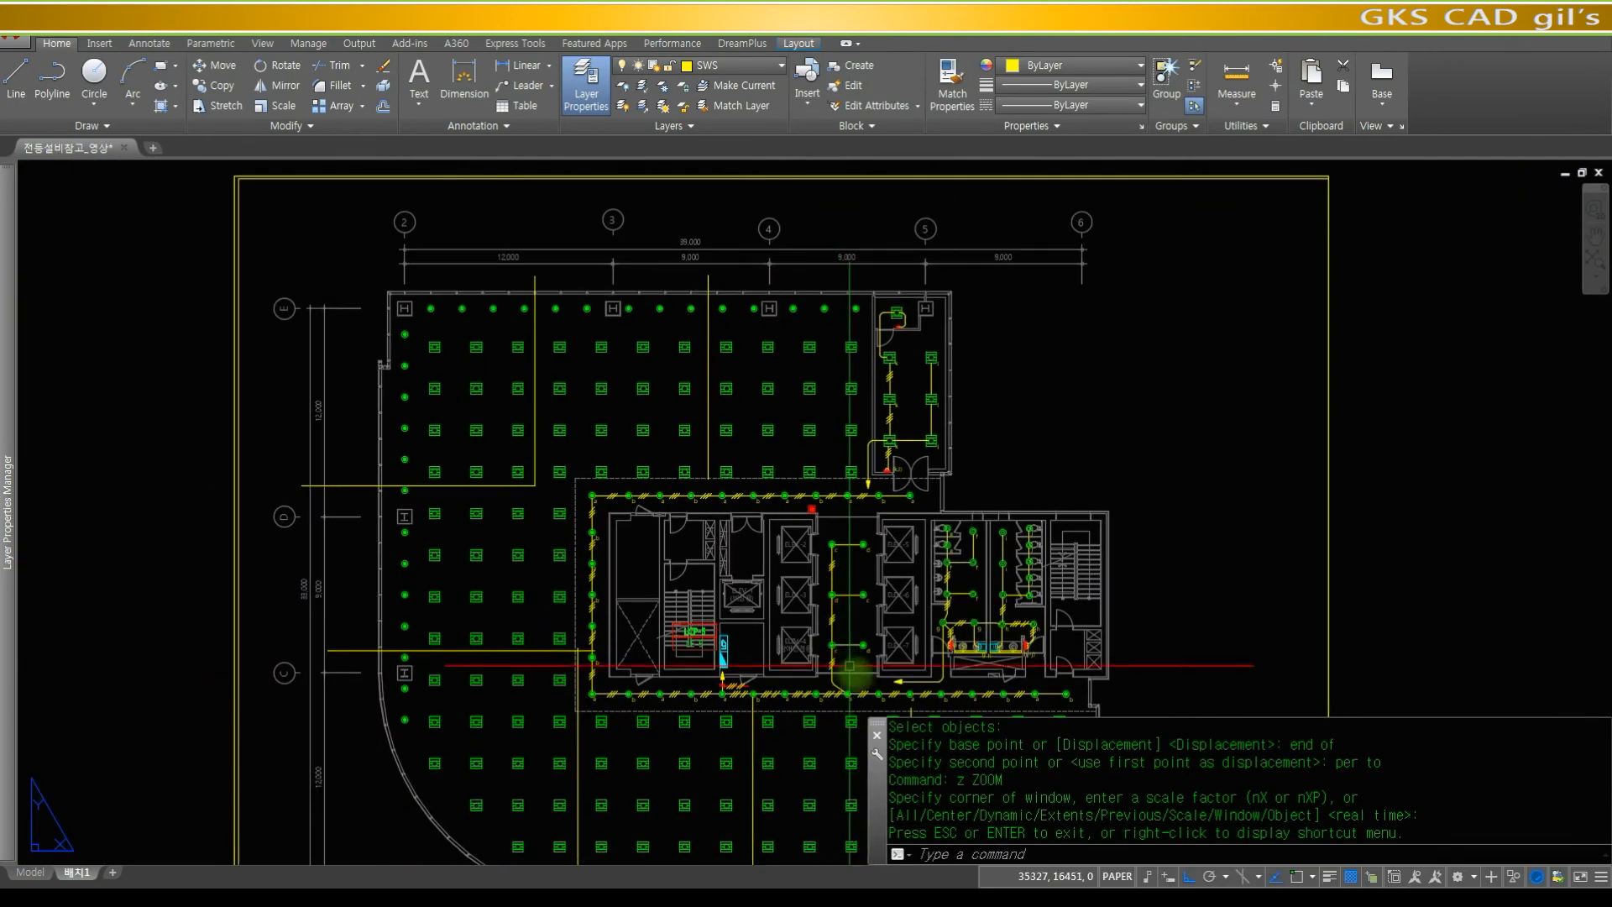
key("space")
left_click(923, 684)
left_click(579, 488)
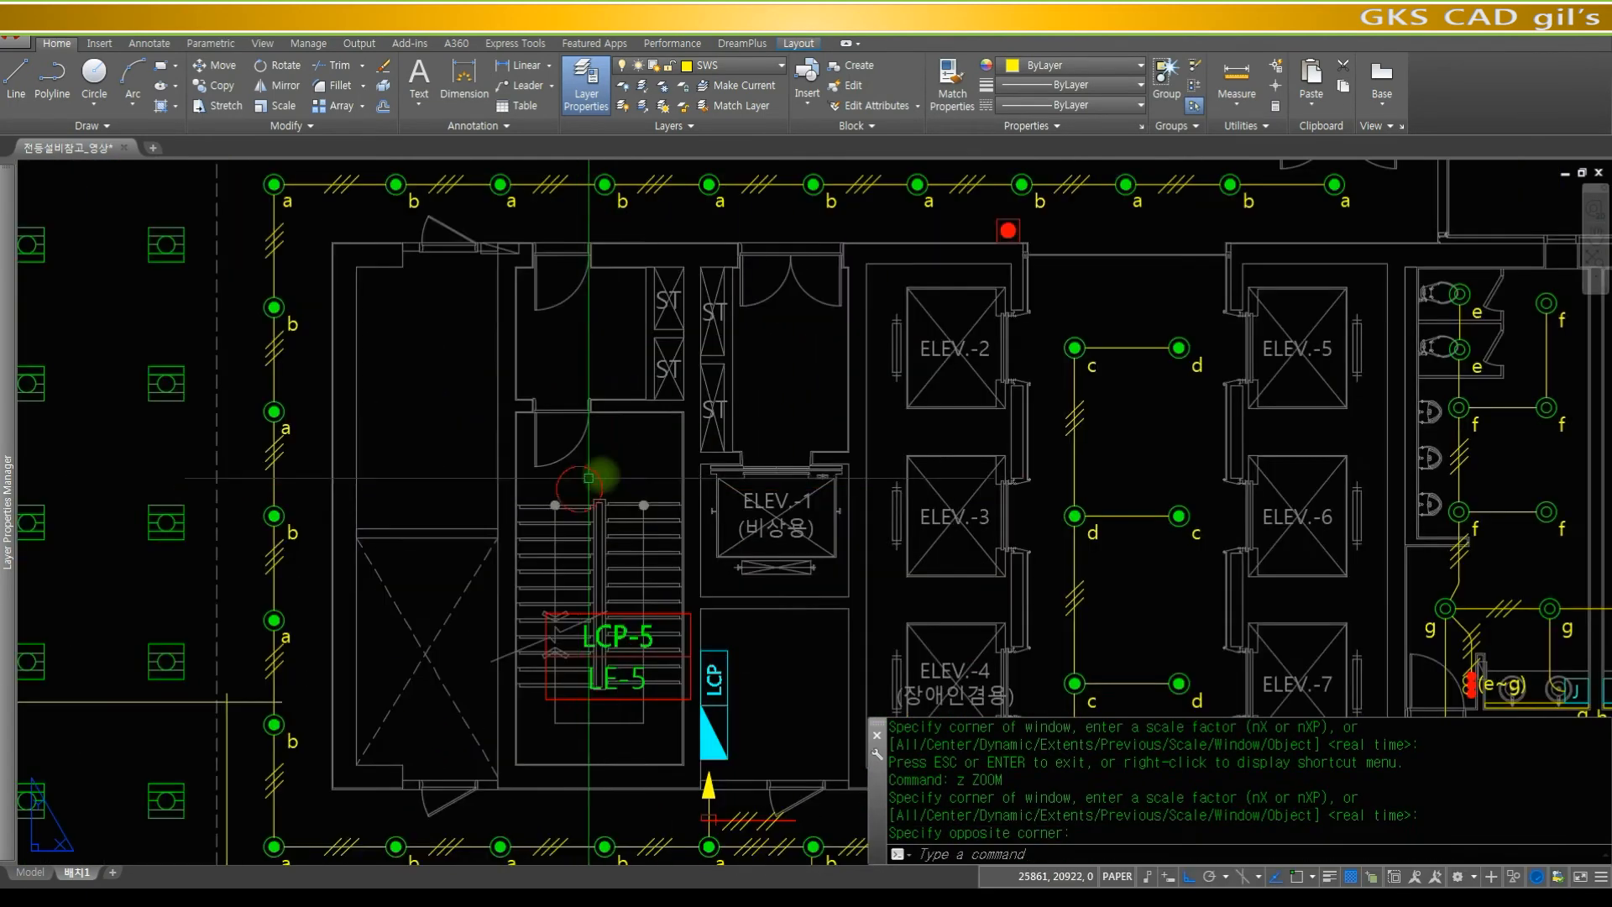
type("p")
key("space")
left_click_drag(975, 499, 694, 493)
key("Escape")
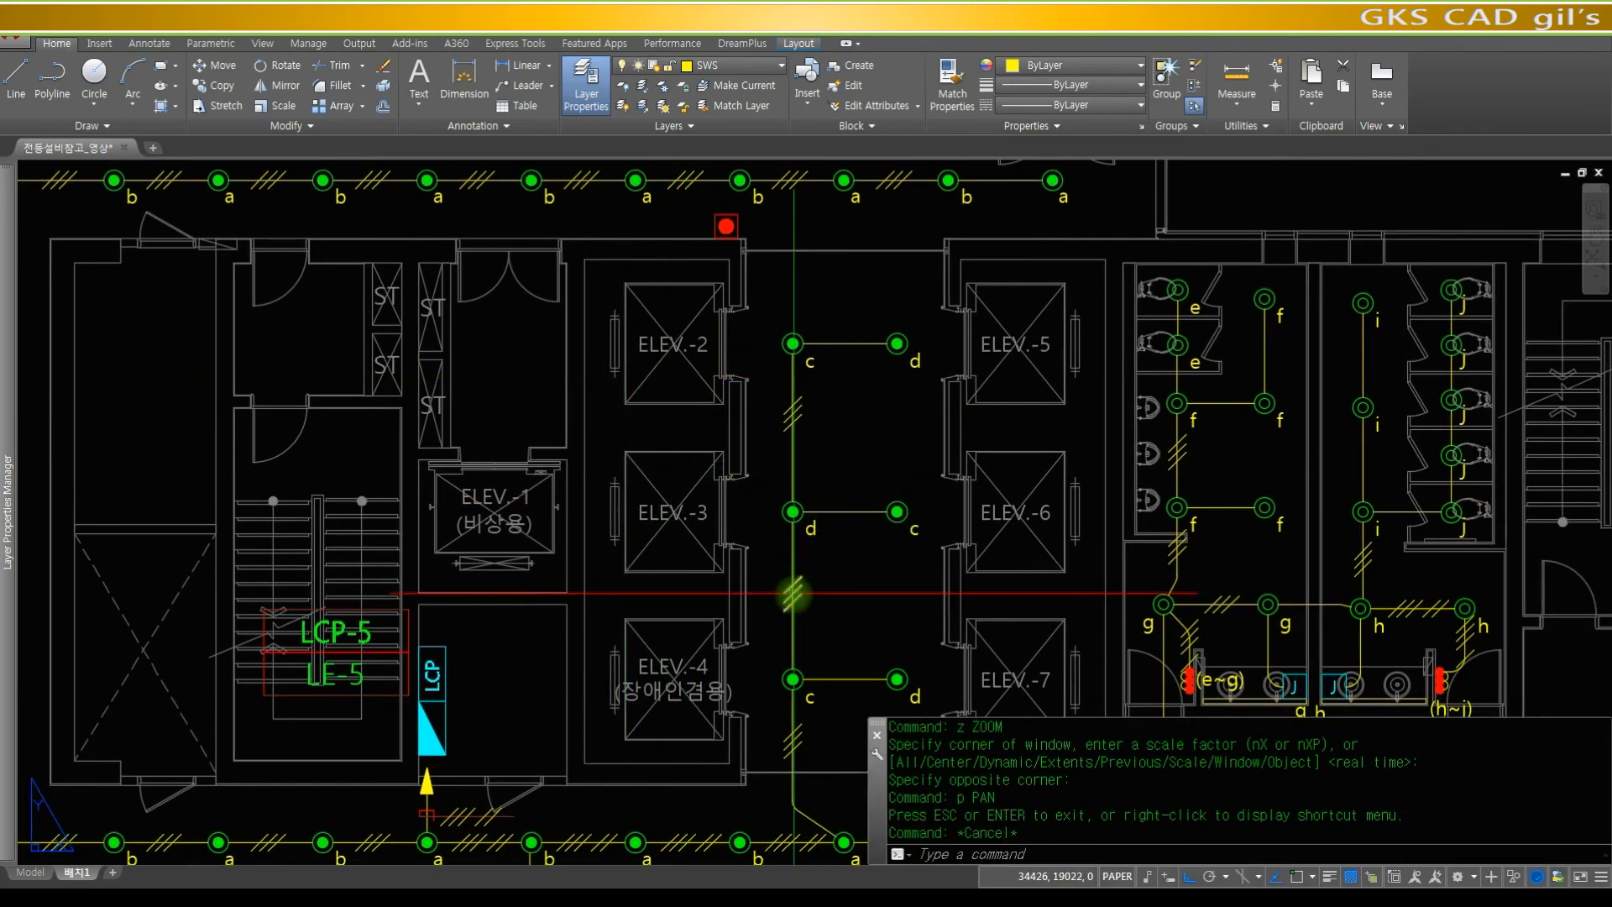
right_click(790, 594, "shift")
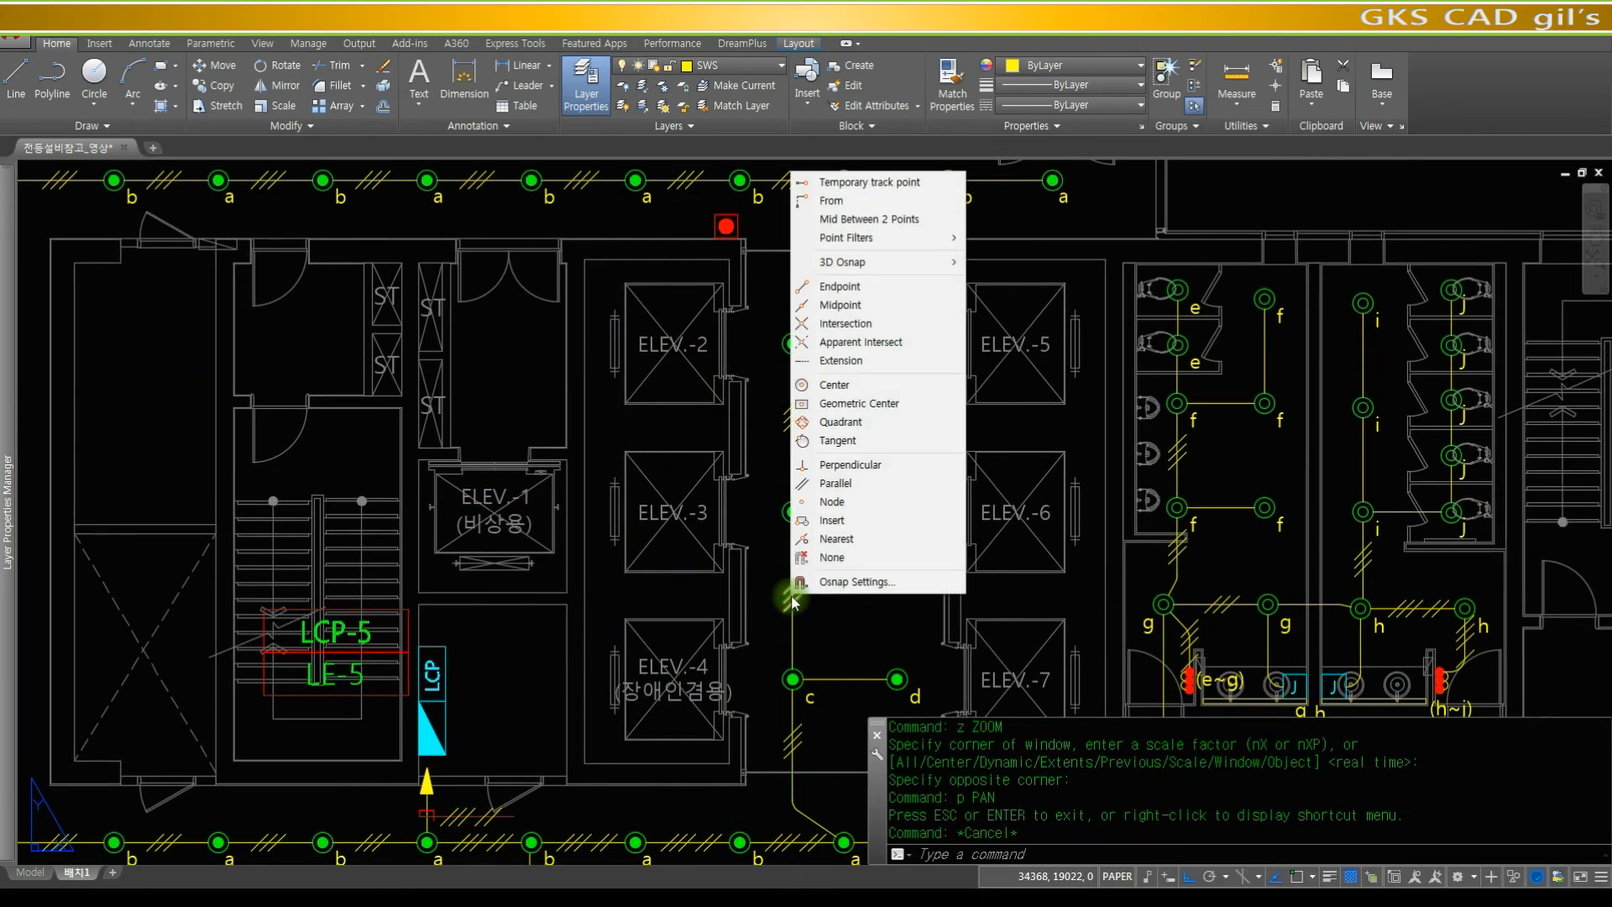
left_click(889, 583)
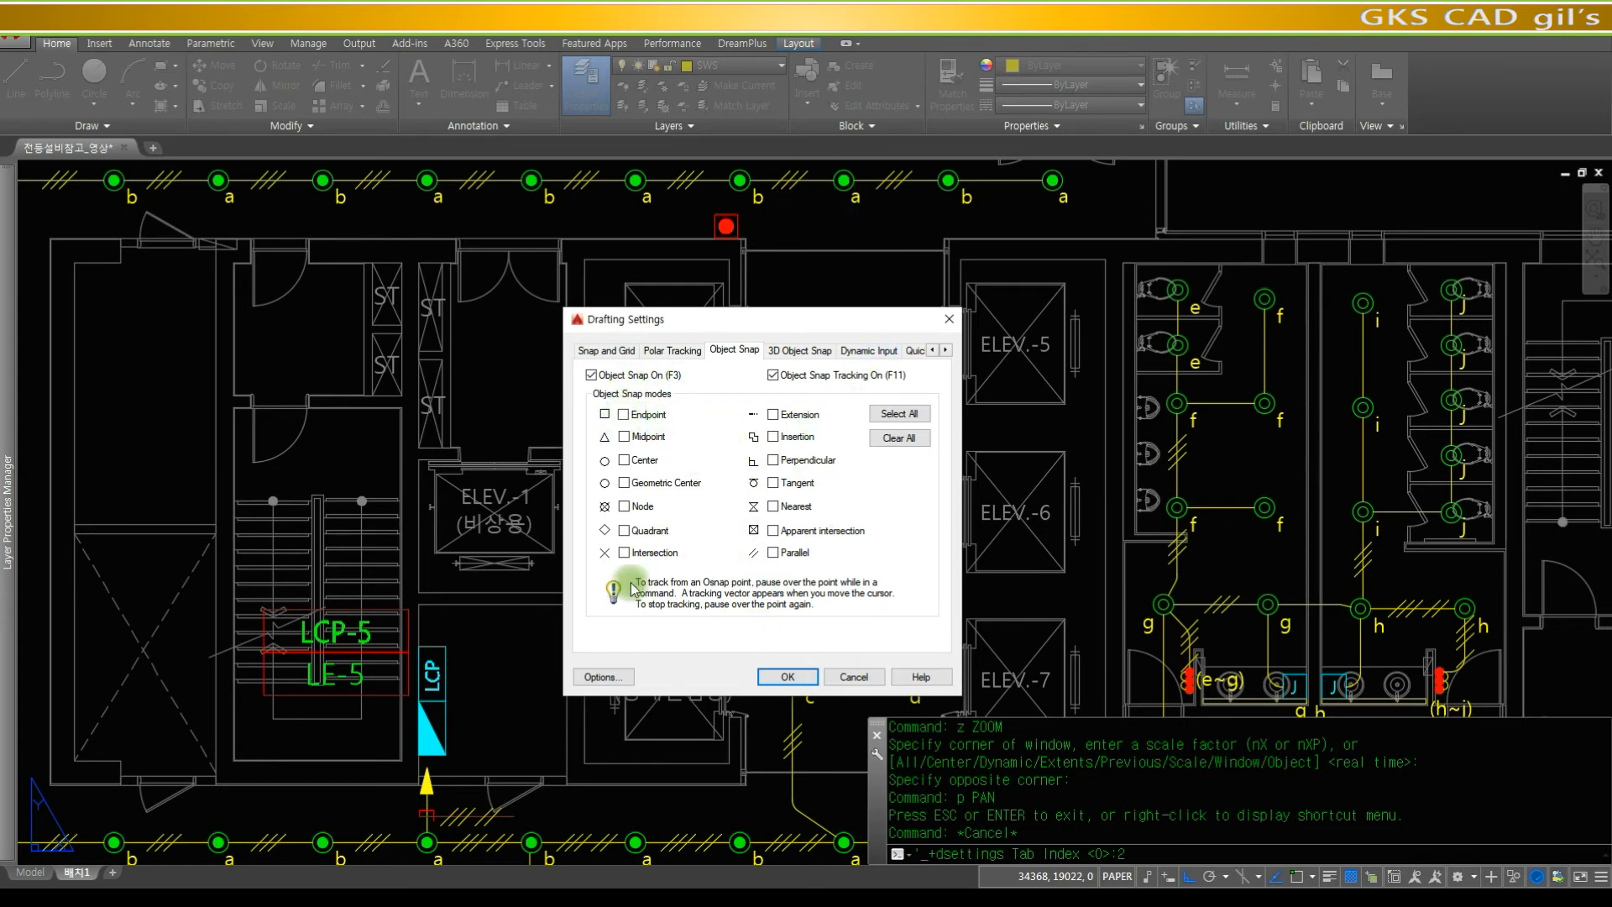
left_click(854, 676)
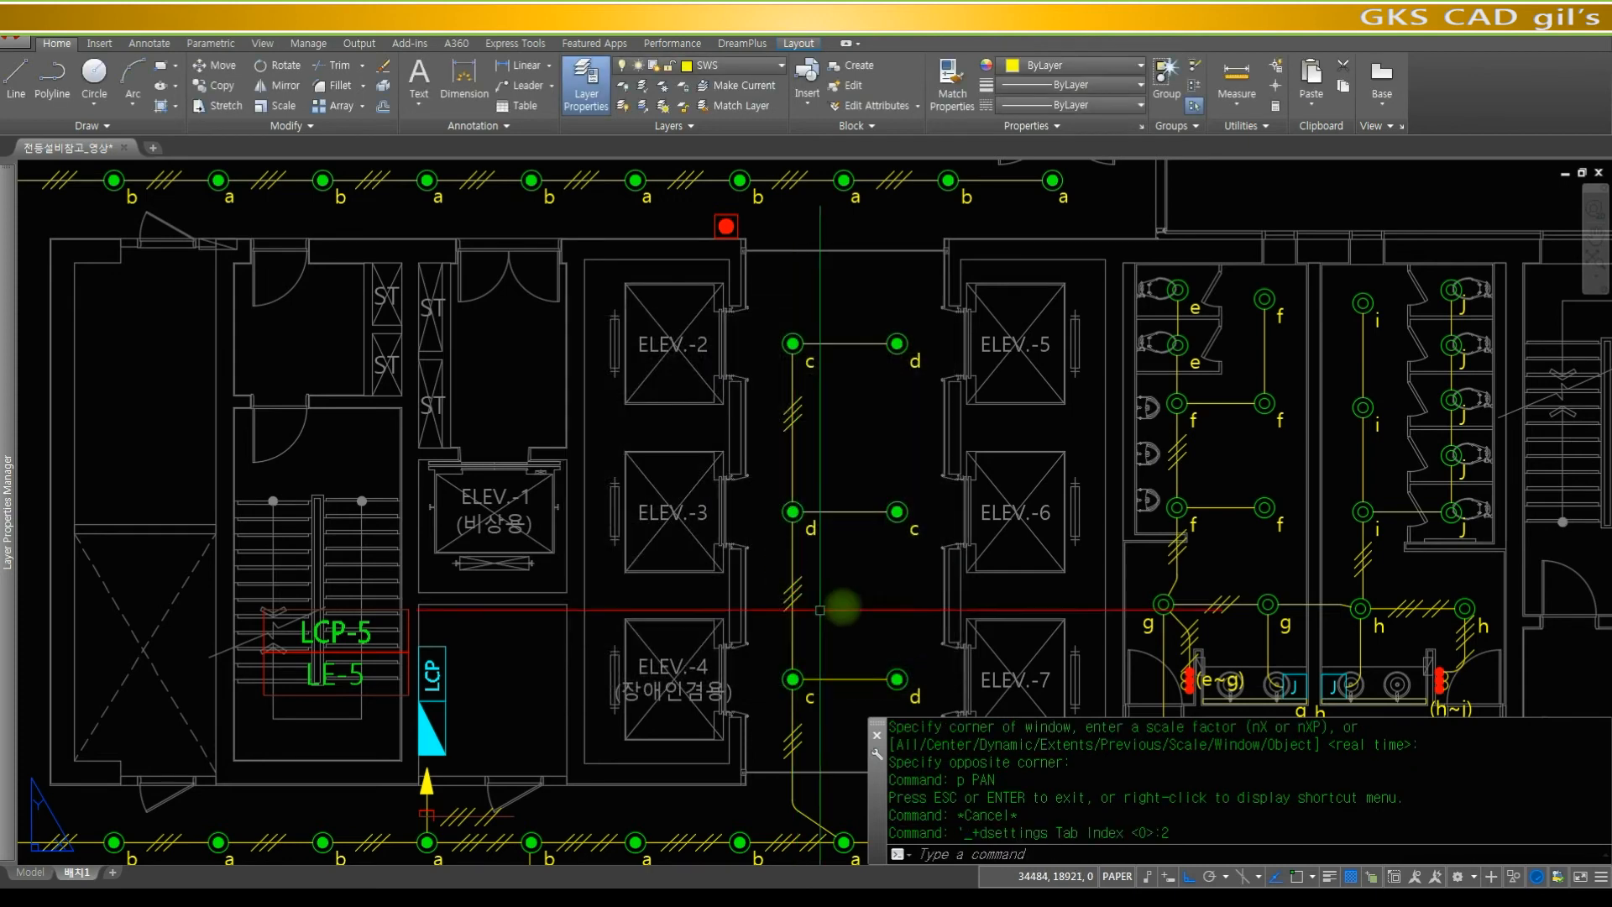
key("Escape")
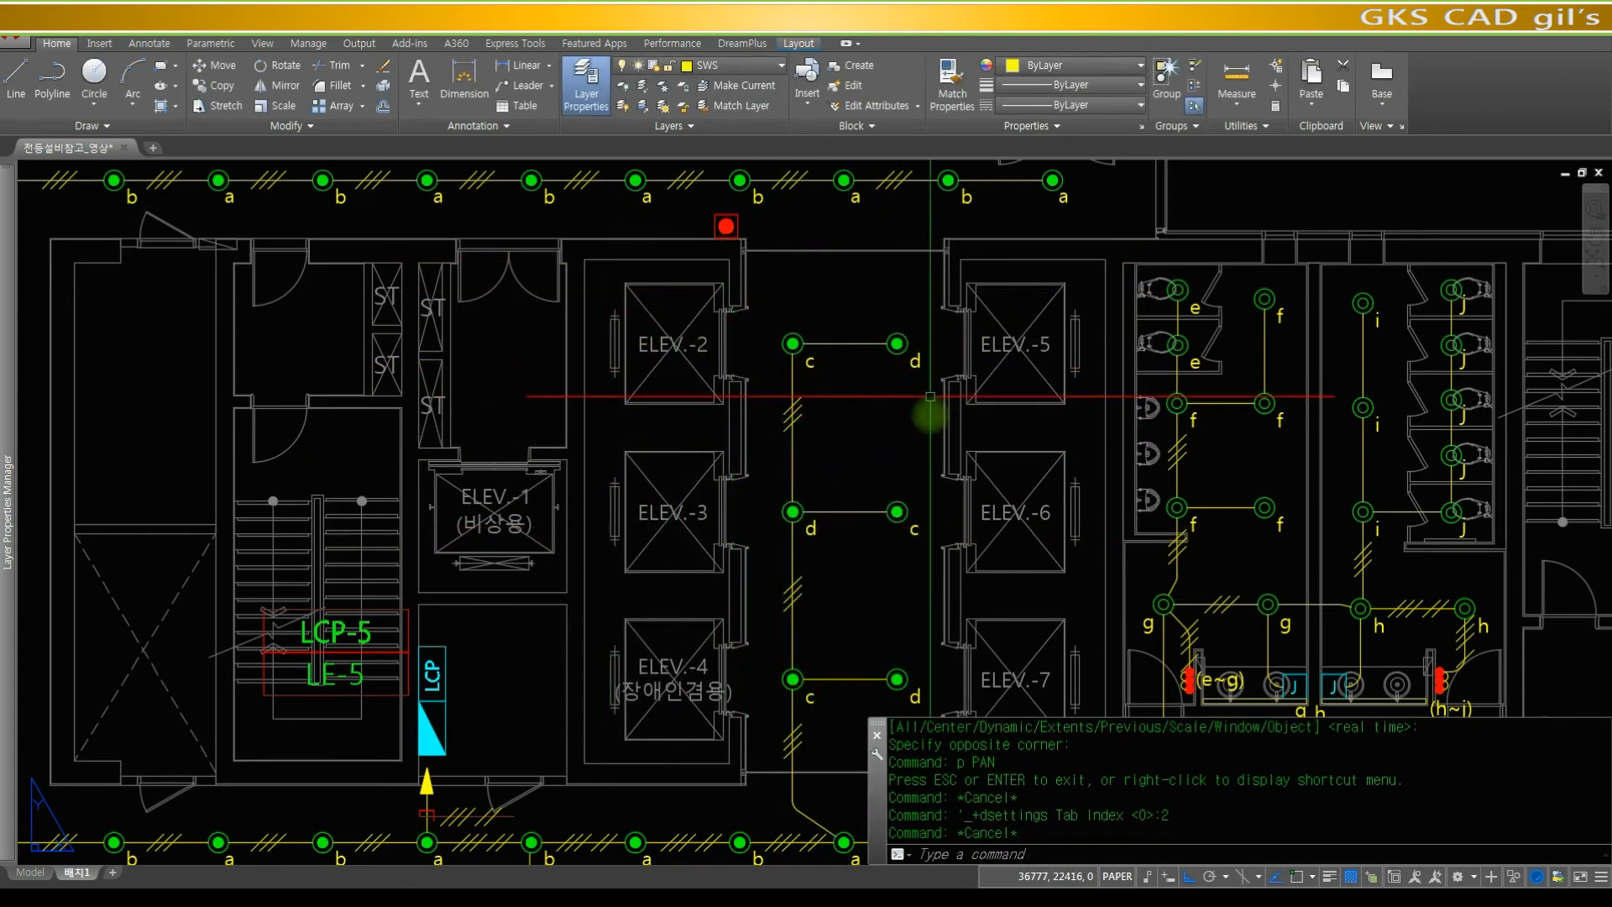
- Copy the program switch by its edge midpoint to the core's left wall midpoint and straight down to the lower corridor below ELEV.-4
type("z")
left_click_drag(873, 343, 827, 626)
key("space")
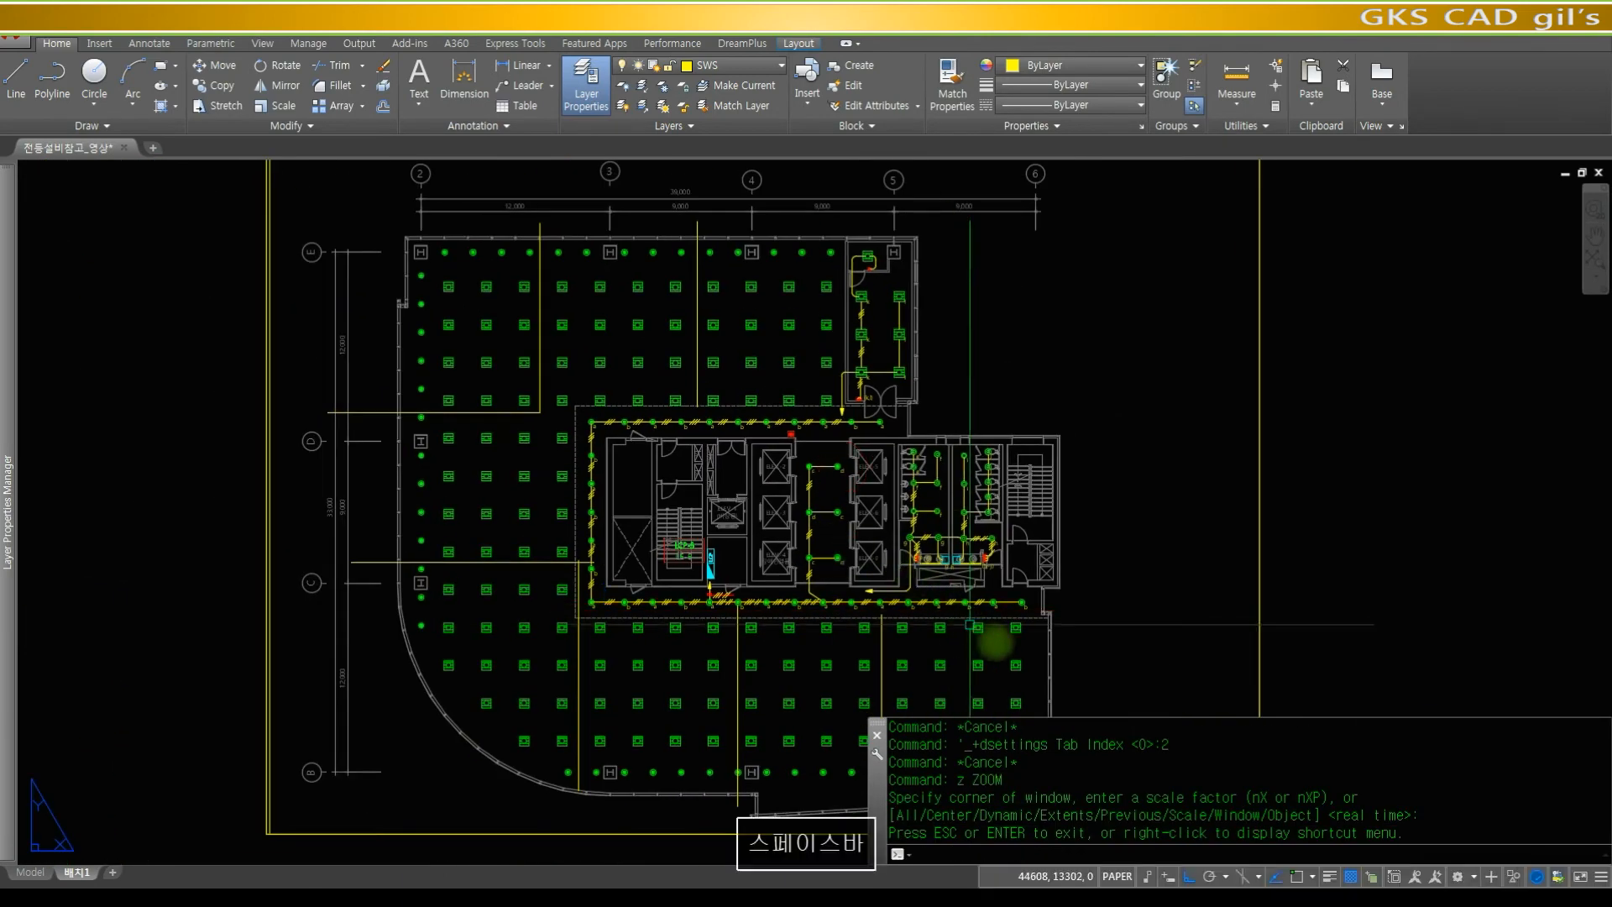
type("z")
left_click(1031, 649)
left_click(537, 394)
type("copy")
key("space")
type("c")
key("space")
left_click(875, 278)
left_click(820, 269)
key("space")
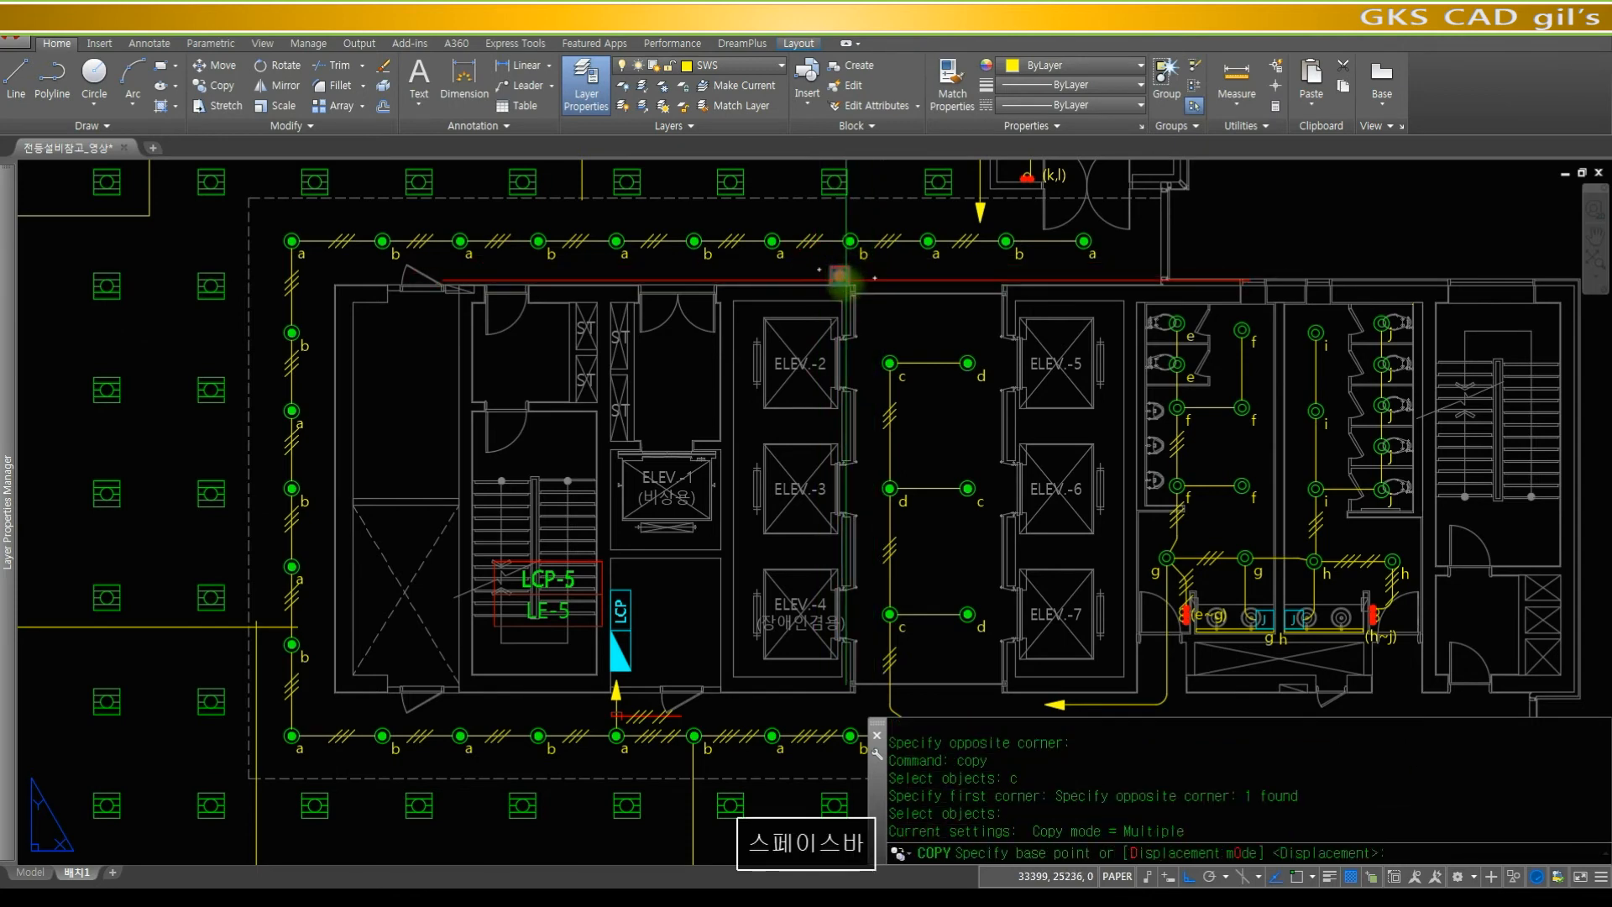
type("mid")
key("space")
left_click(839, 275)
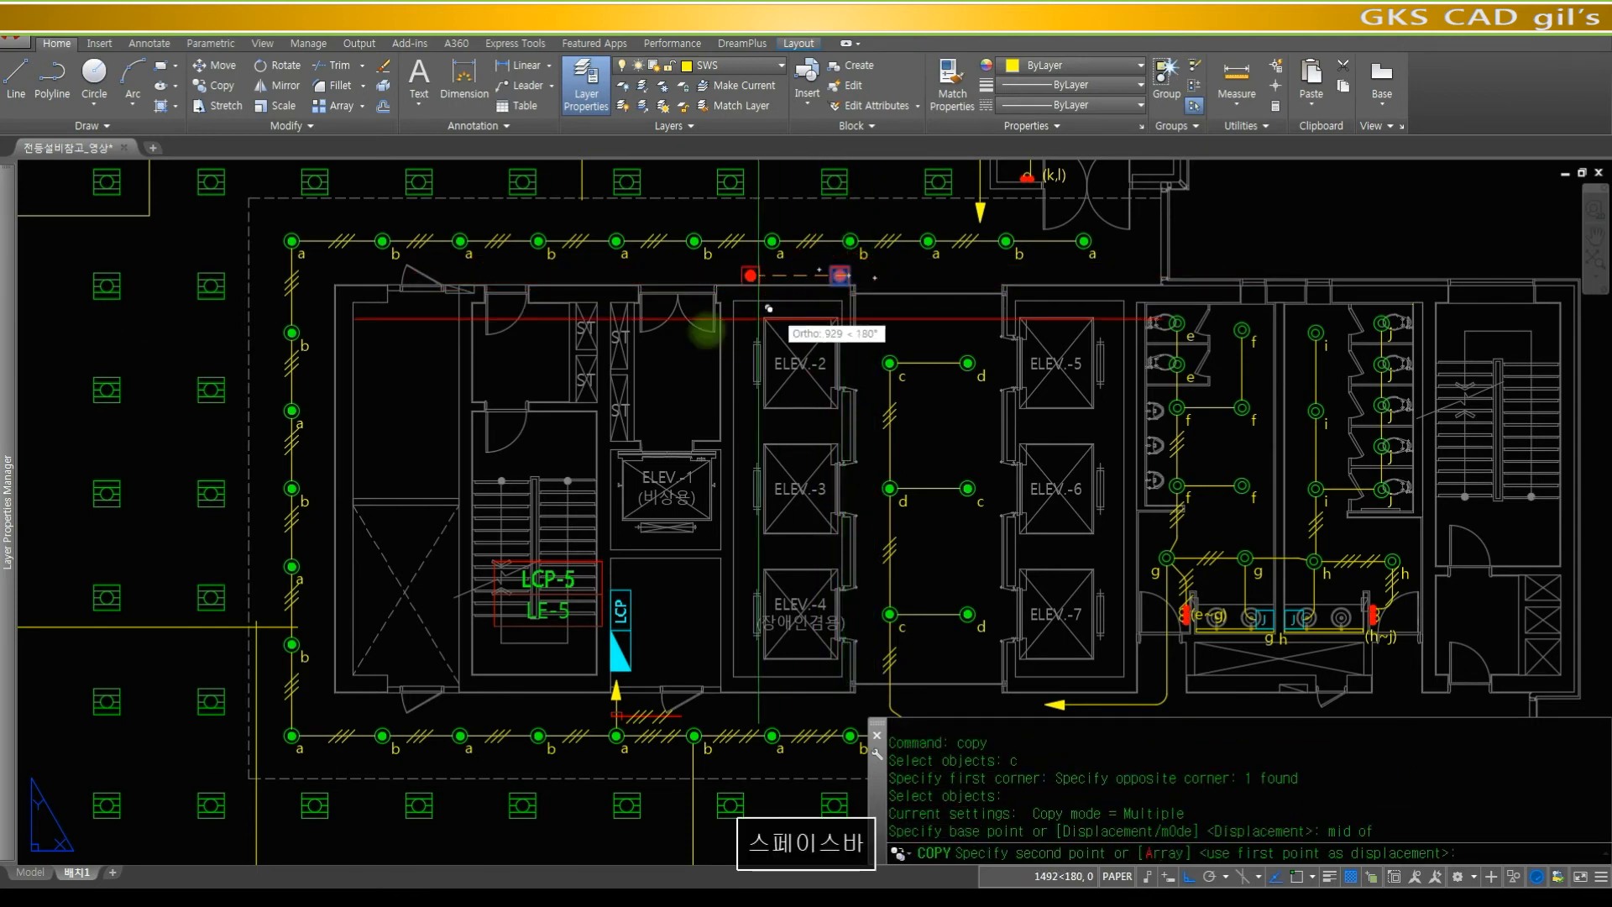
type("mid")
key("space")
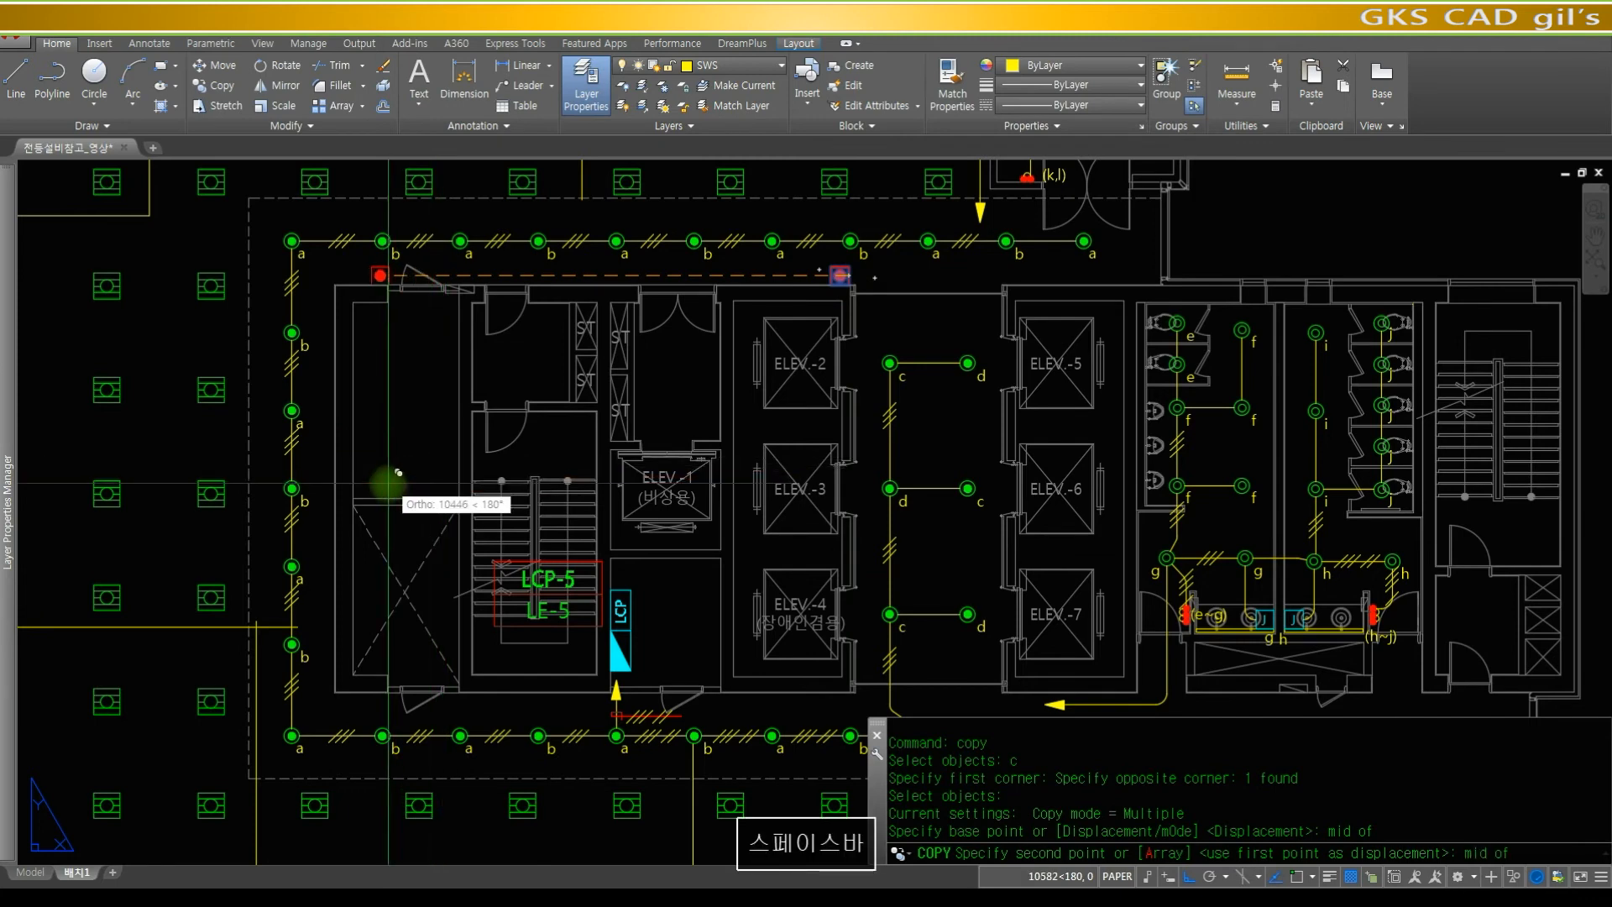
left_click(333, 486)
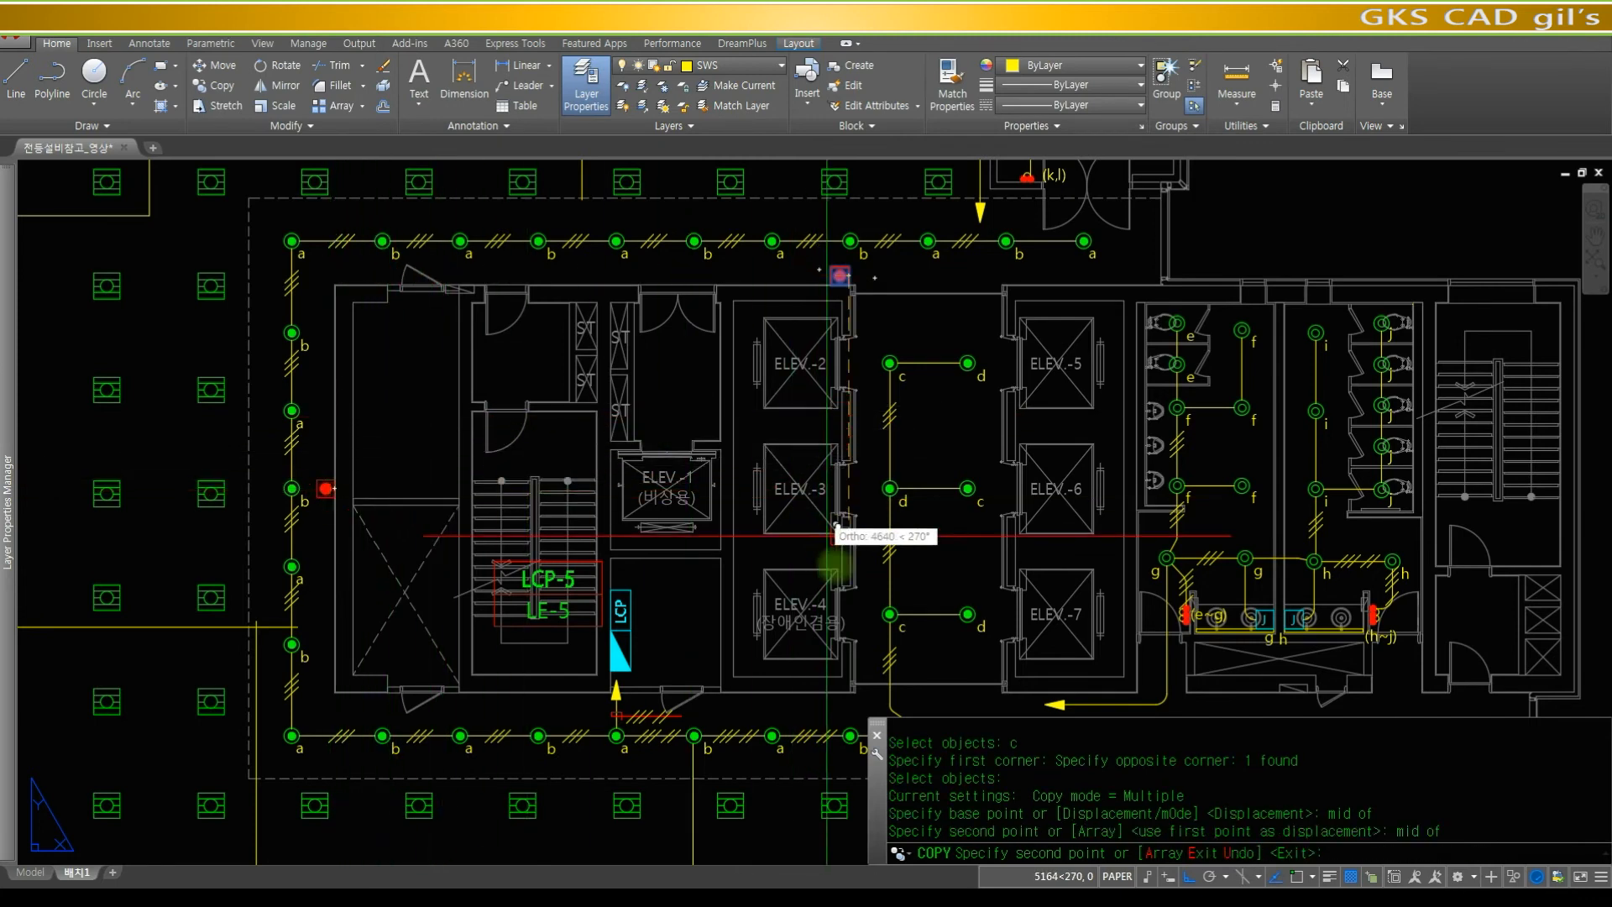
left_click(852, 713)
key("space")
- Move the program switch below ELEV.-4 from its upper-left endpoint perpendicular onto the core's lower wall line
type("z")
key("space")
left_click(856, 748)
left_click(813, 648)
type("r")
key("space")
type("m")
key("space")
left_click(983, 599)
left_click(755, 529)
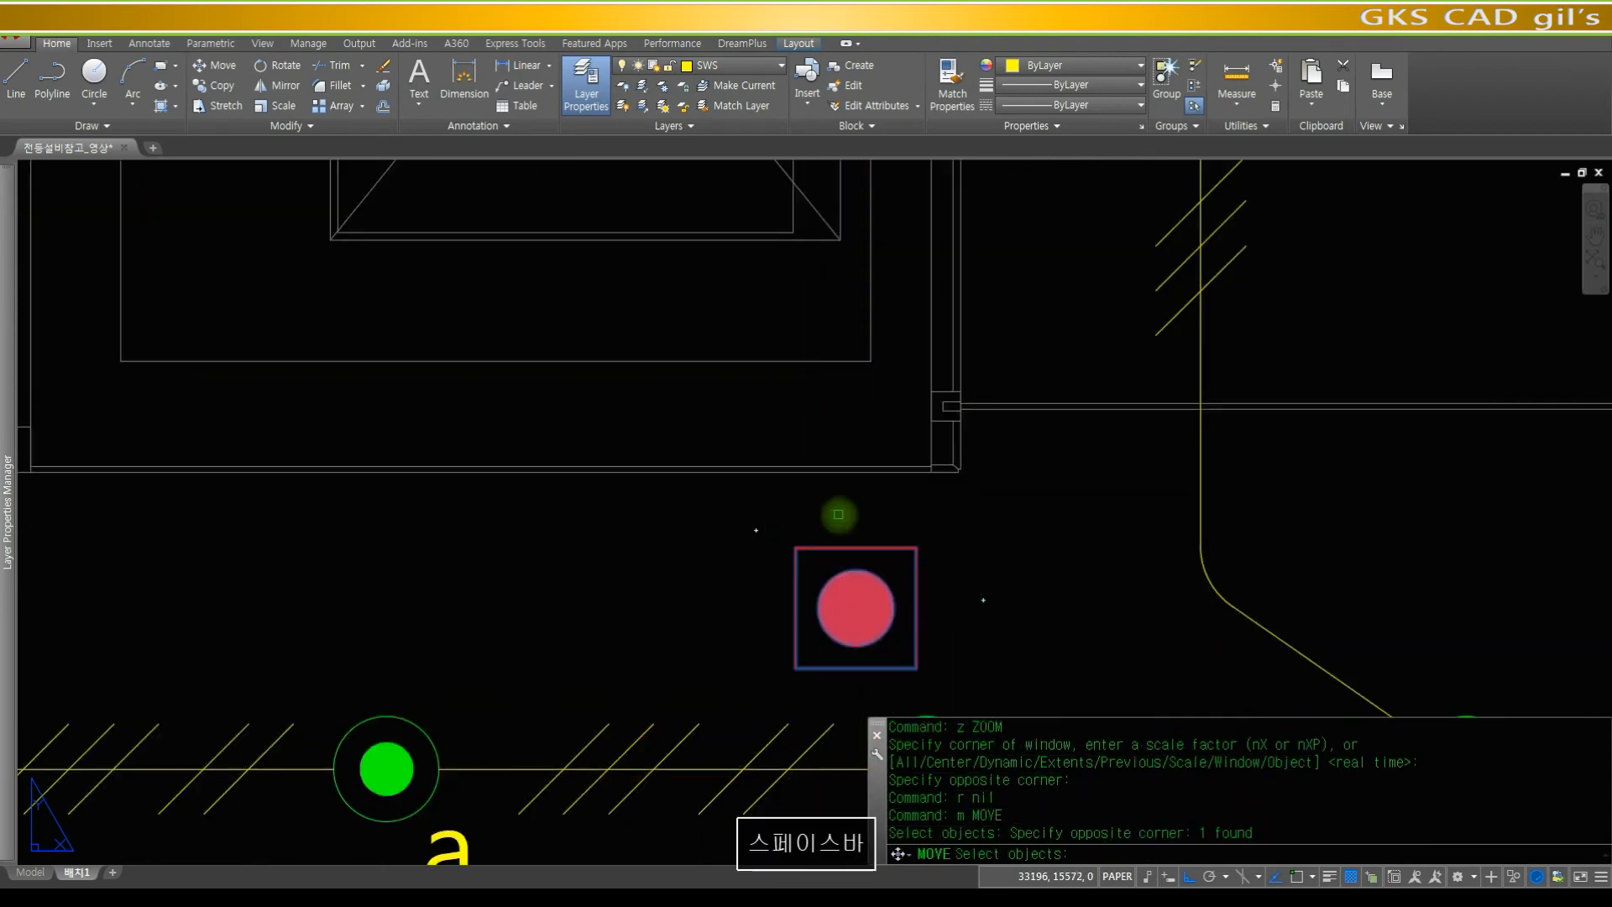
key("space")
type("e")
left_click(827, 542)
type("per")
key("space")
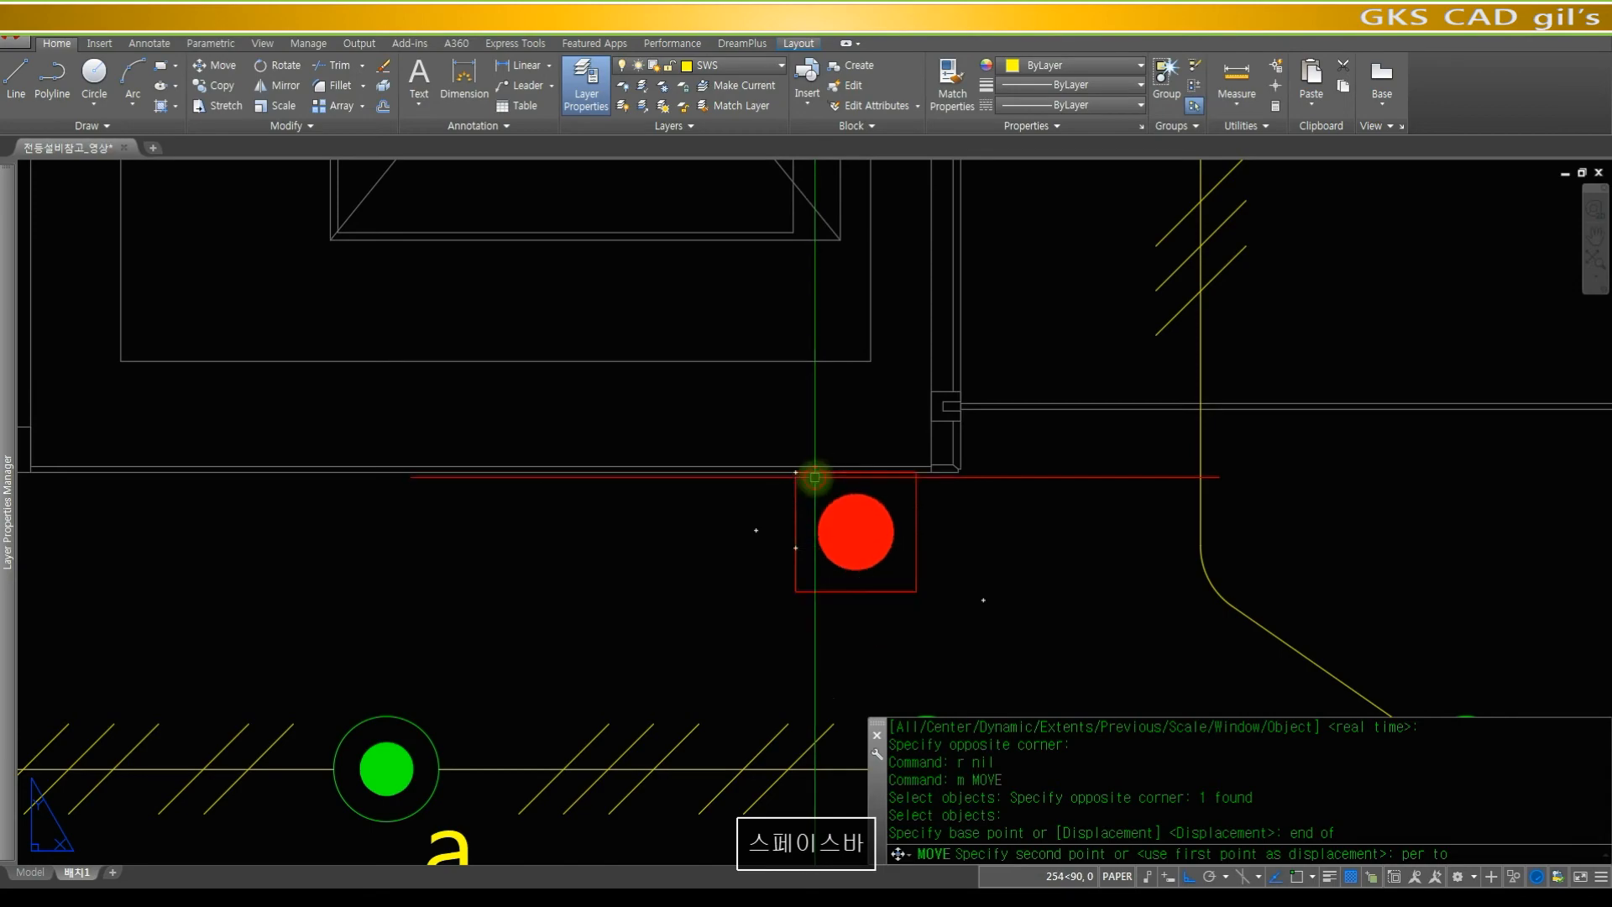
left_click(815, 477)
type("z")
key("space")
key("space")
left_click_drag(925, 305, 874, 676)
left_click_drag(844, 408, 816, 729)
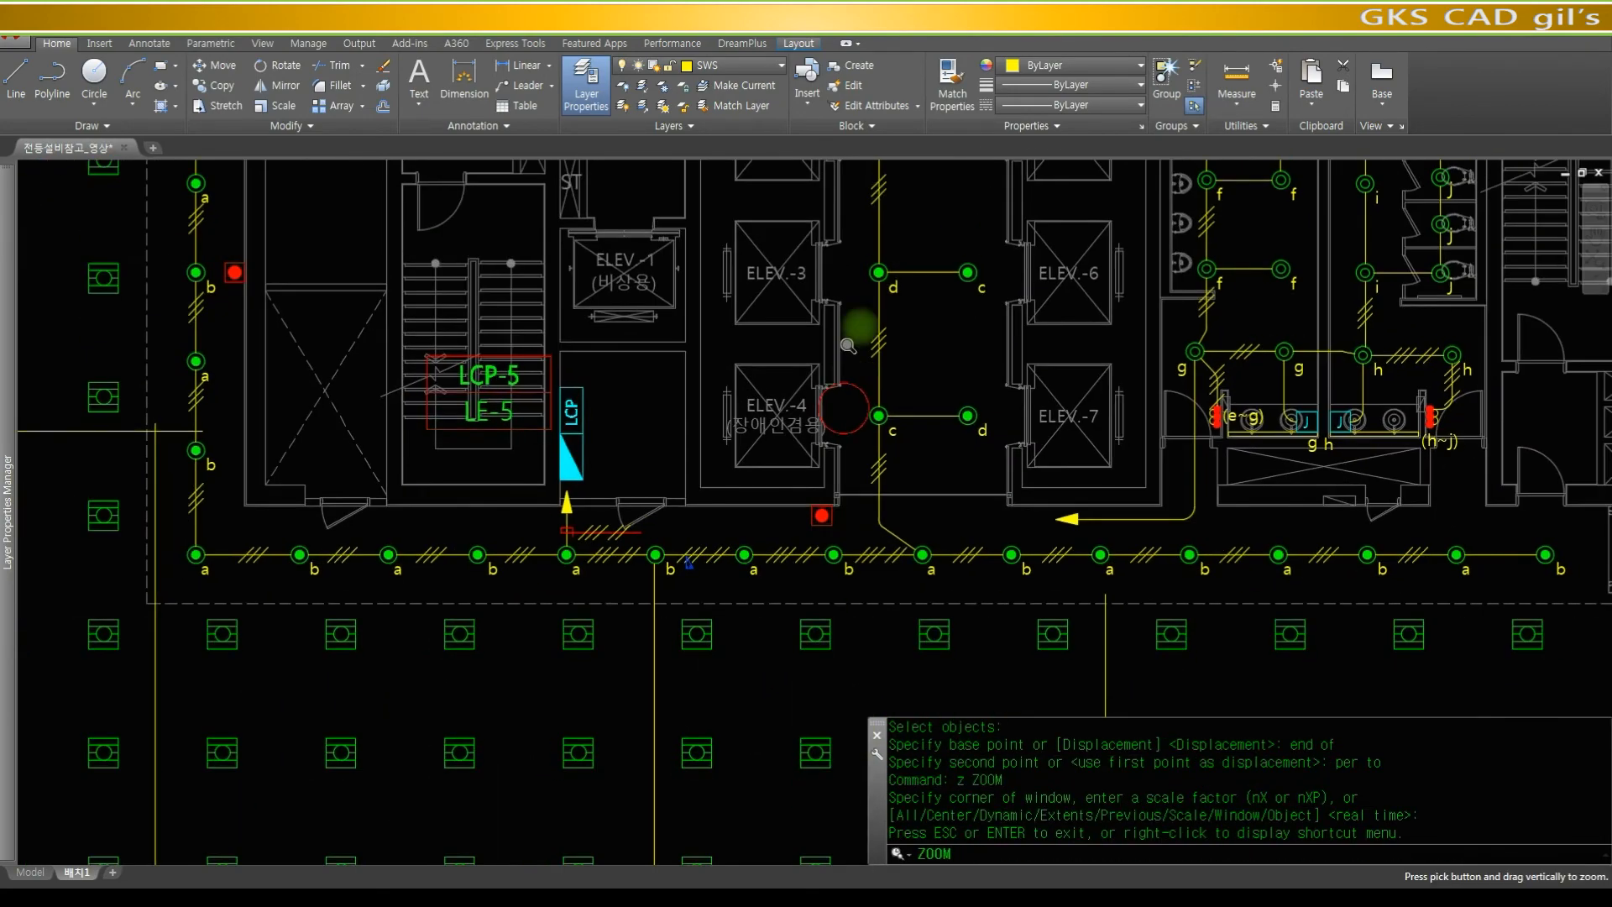
- Draw a vertical wiring line beside ELEV.-2 to ELEV.-4, running from the upper corridor's program switch to the lower corridor's switch
left_click_drag(848, 345, 828, 576)
key("space")
type("z")
key("space")
type("z")
key("space")
left_click(1007, 565)
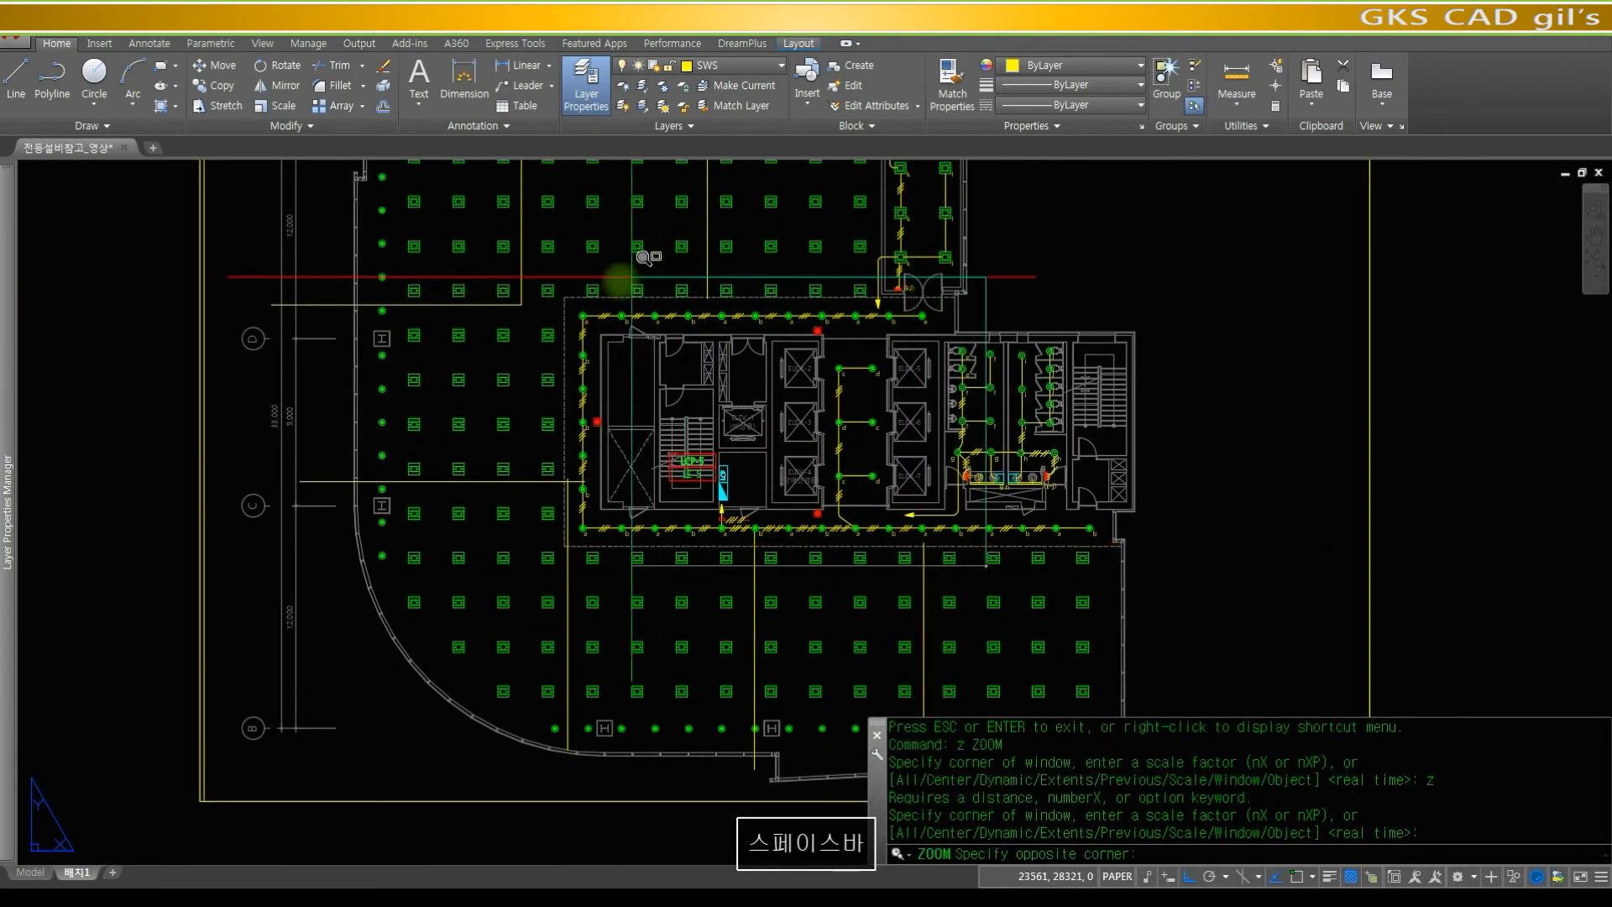
left_click(532, 297)
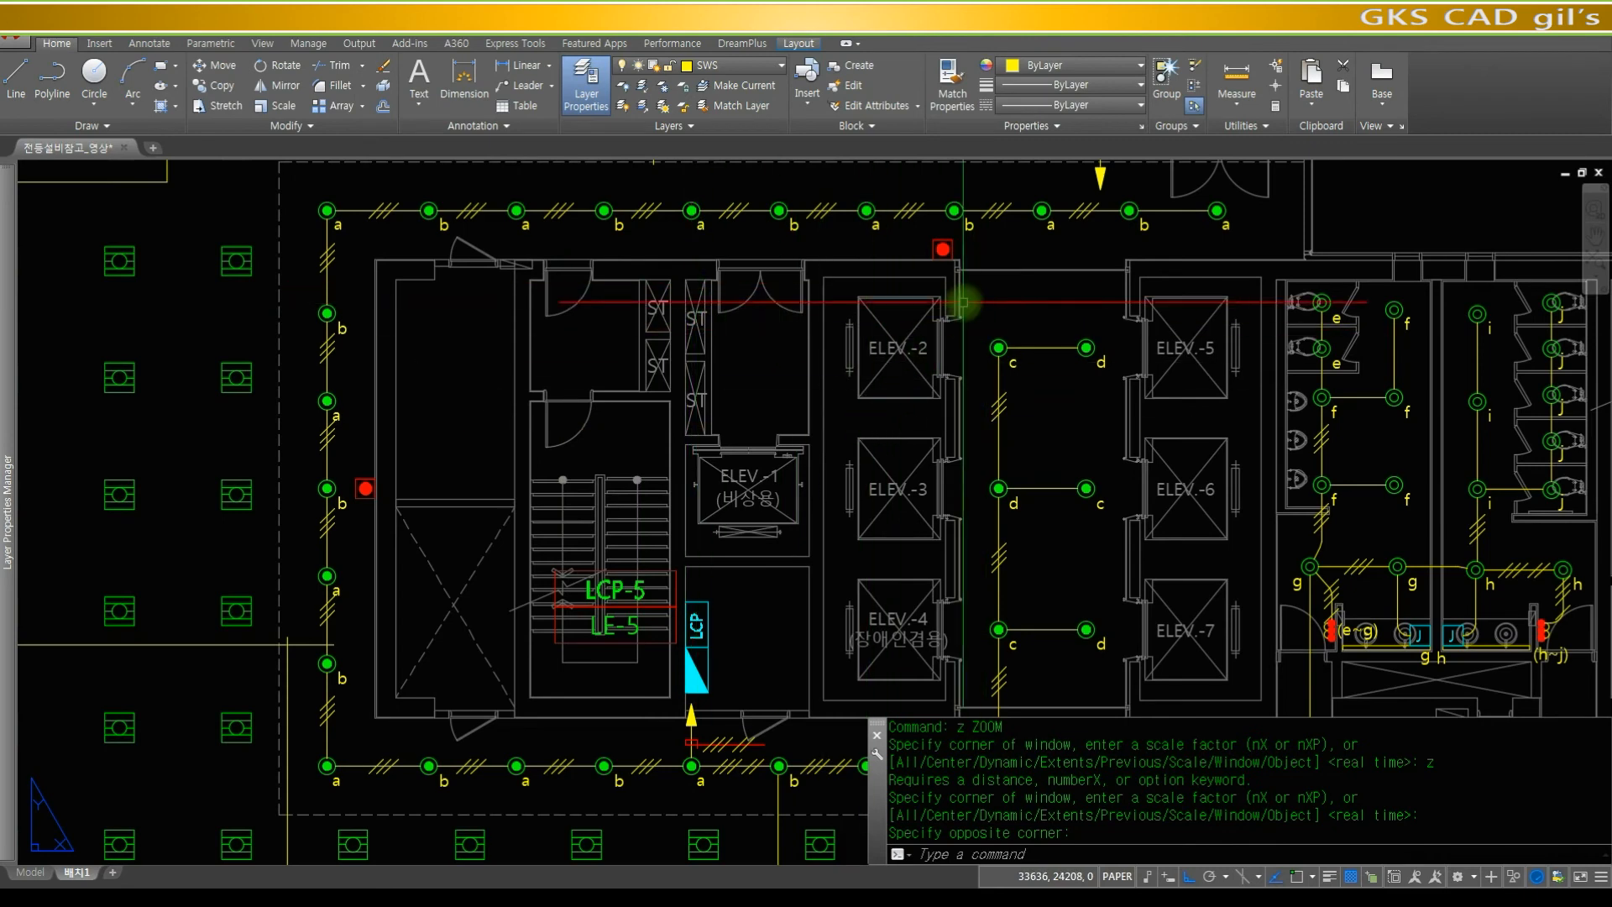
type("p")
key("space")
left_click_drag(970, 504, 728, 474)
key("space")
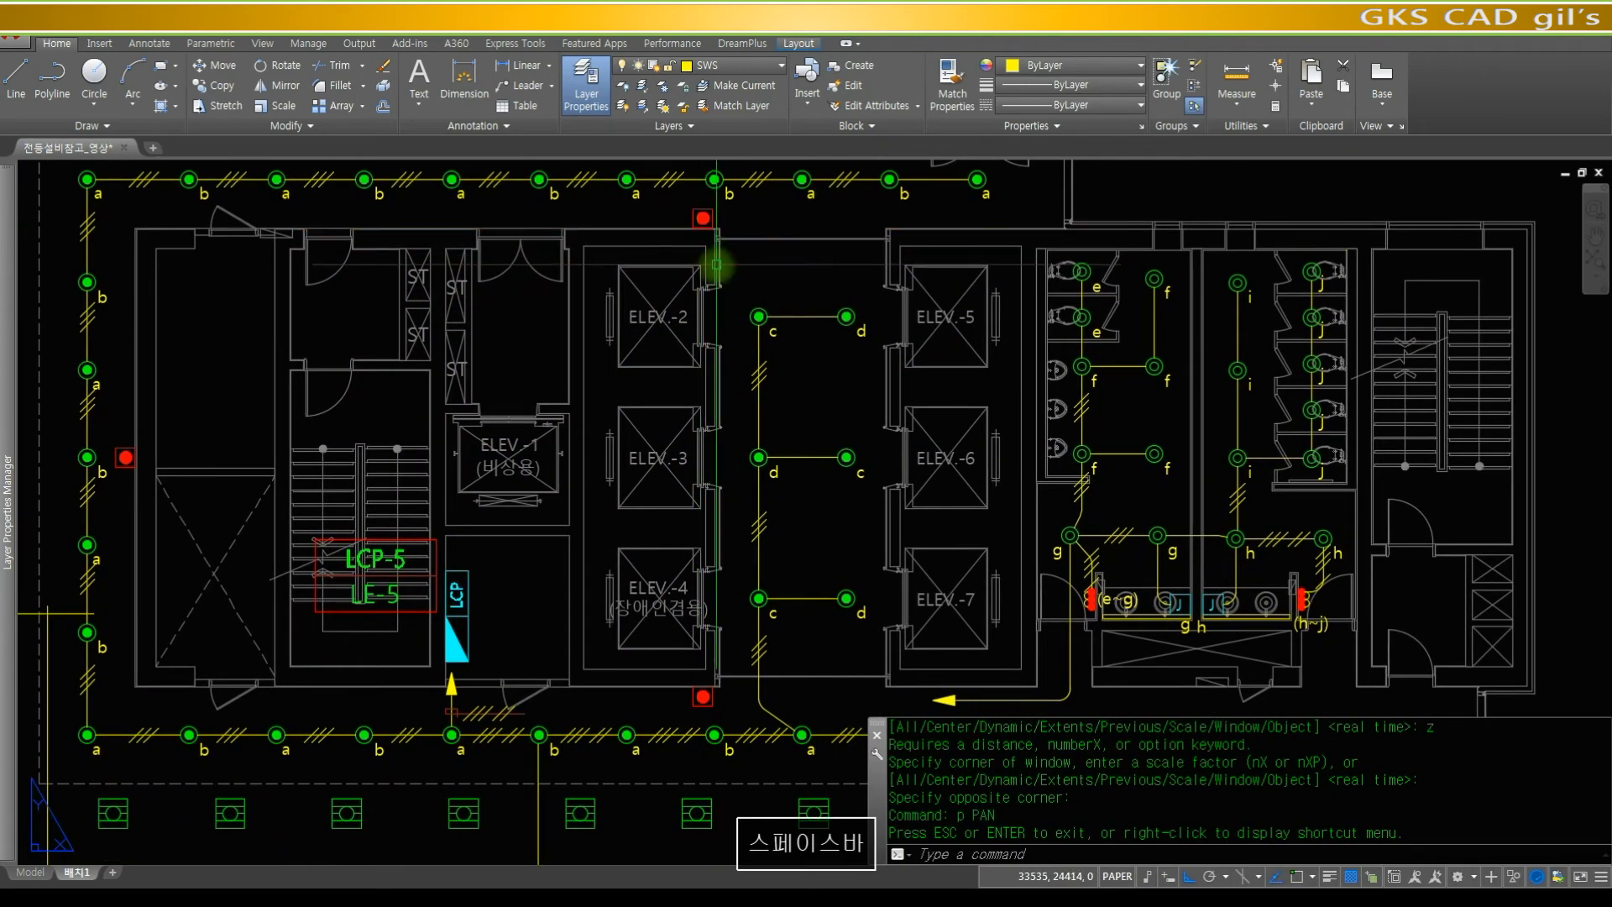
type("l")
key("space")
left_click(736, 211)
left_click(749, 712)
key("space")
- Draw a short horizontal line from the edge midpoint of the switch below ELEV.-4 across the vertical wiring line
type("mid")
key("space")
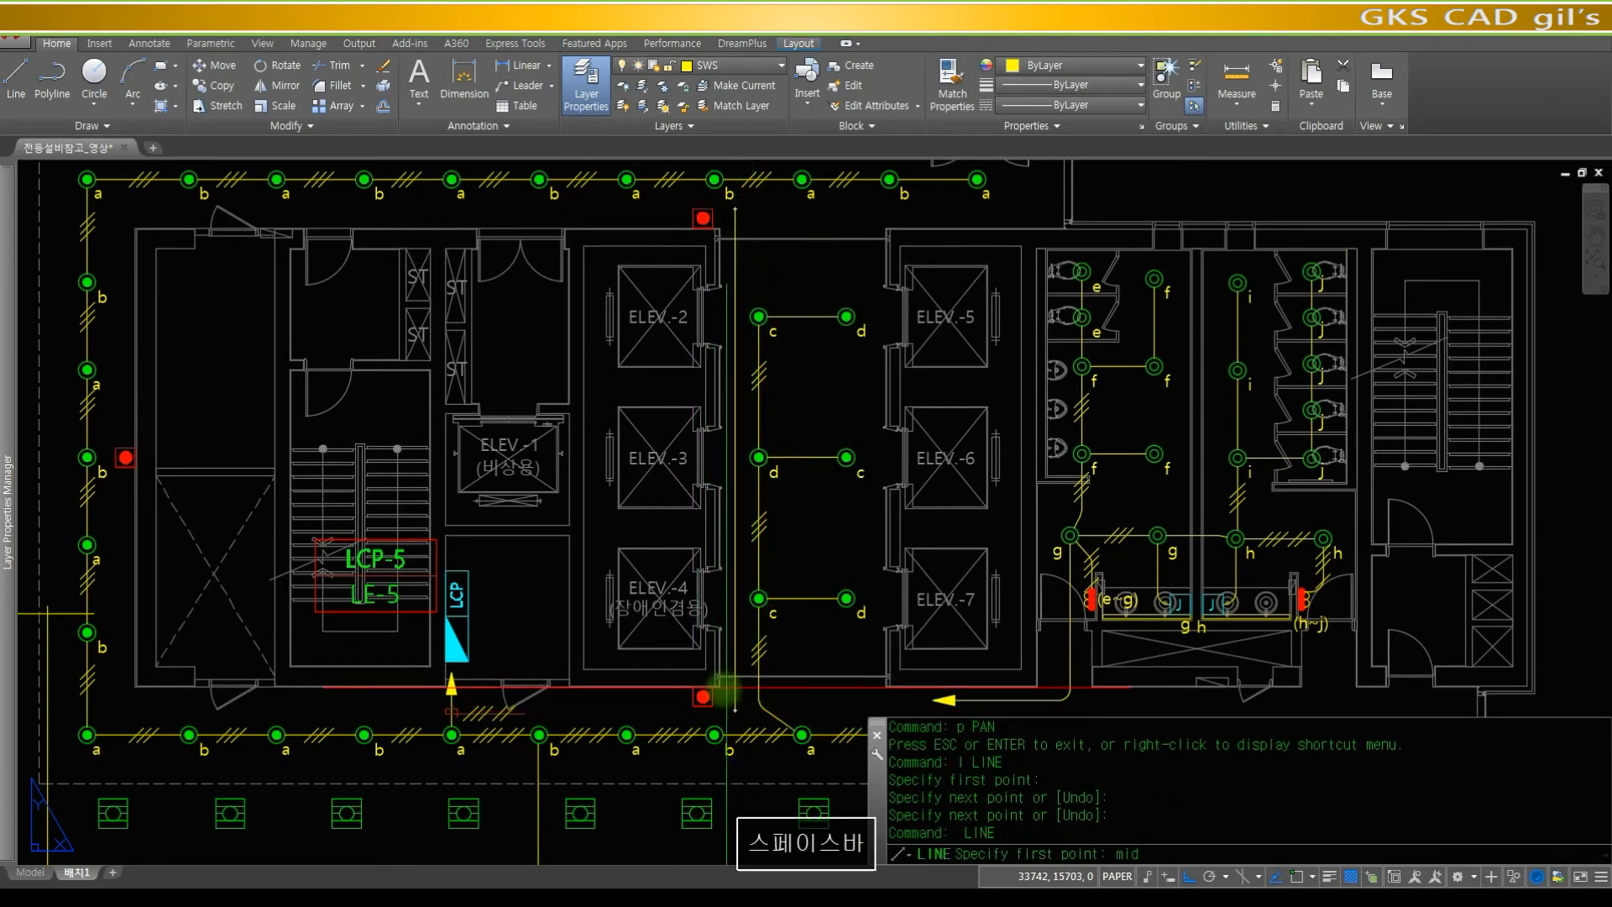
left_click(712, 697)
left_click(741, 696)
key("space")
- Draw a short horizontal line from the edge midpoint of the switch above ELEV.-2 to the vertical wiring line
key("space")
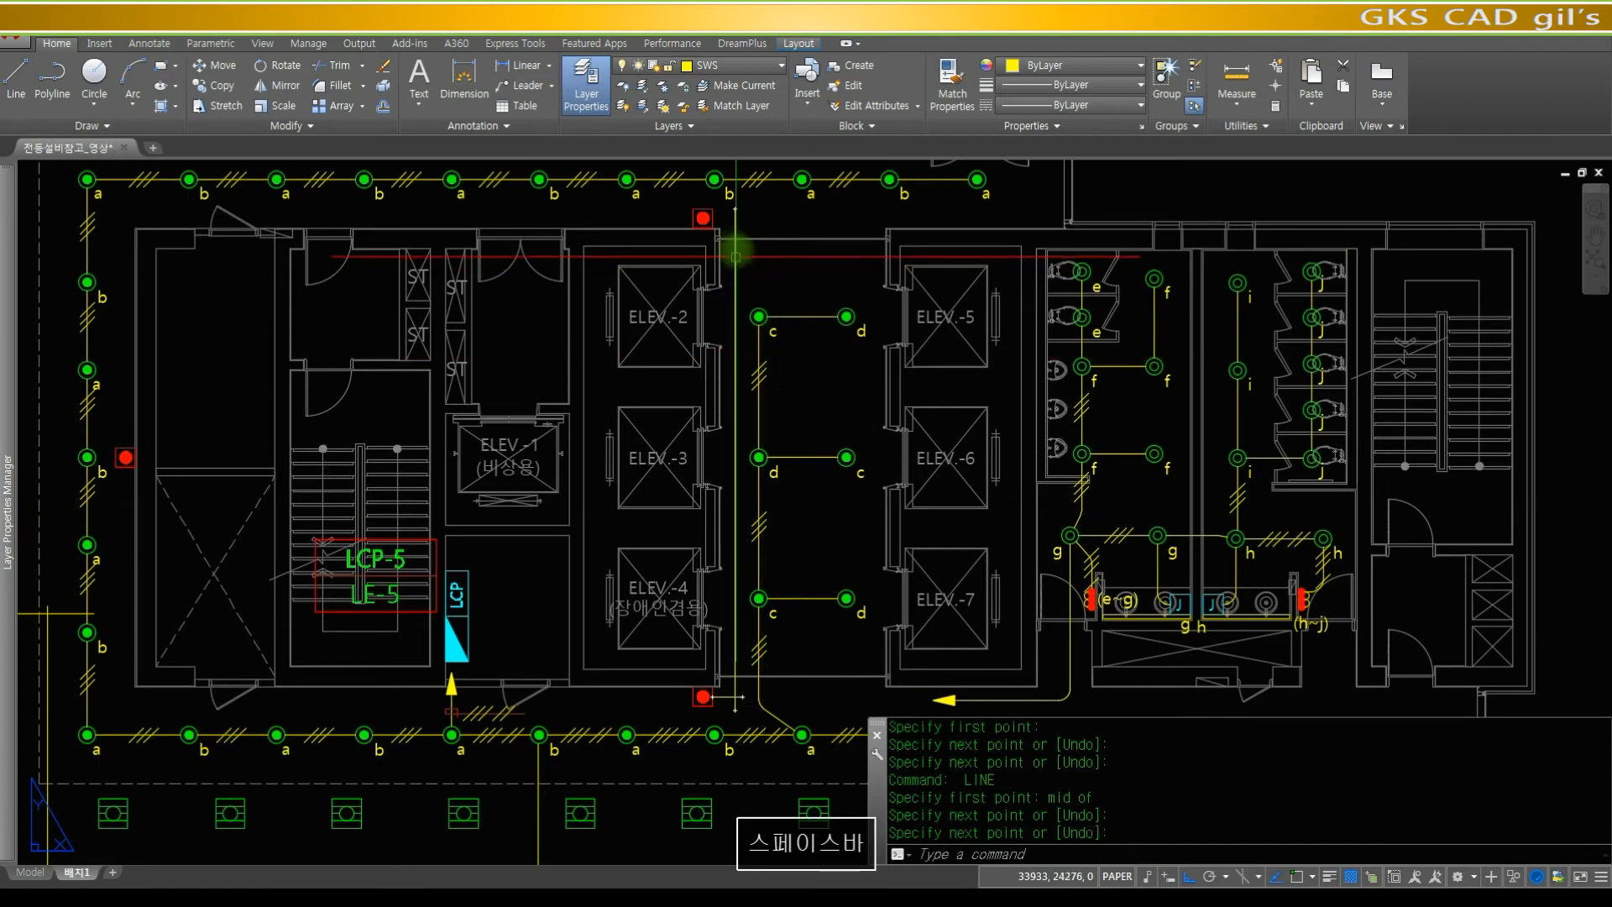
left_click(703, 218)
type("i")
key("Escape")
key("Escape")
key("space")
type("mid")
key("space")
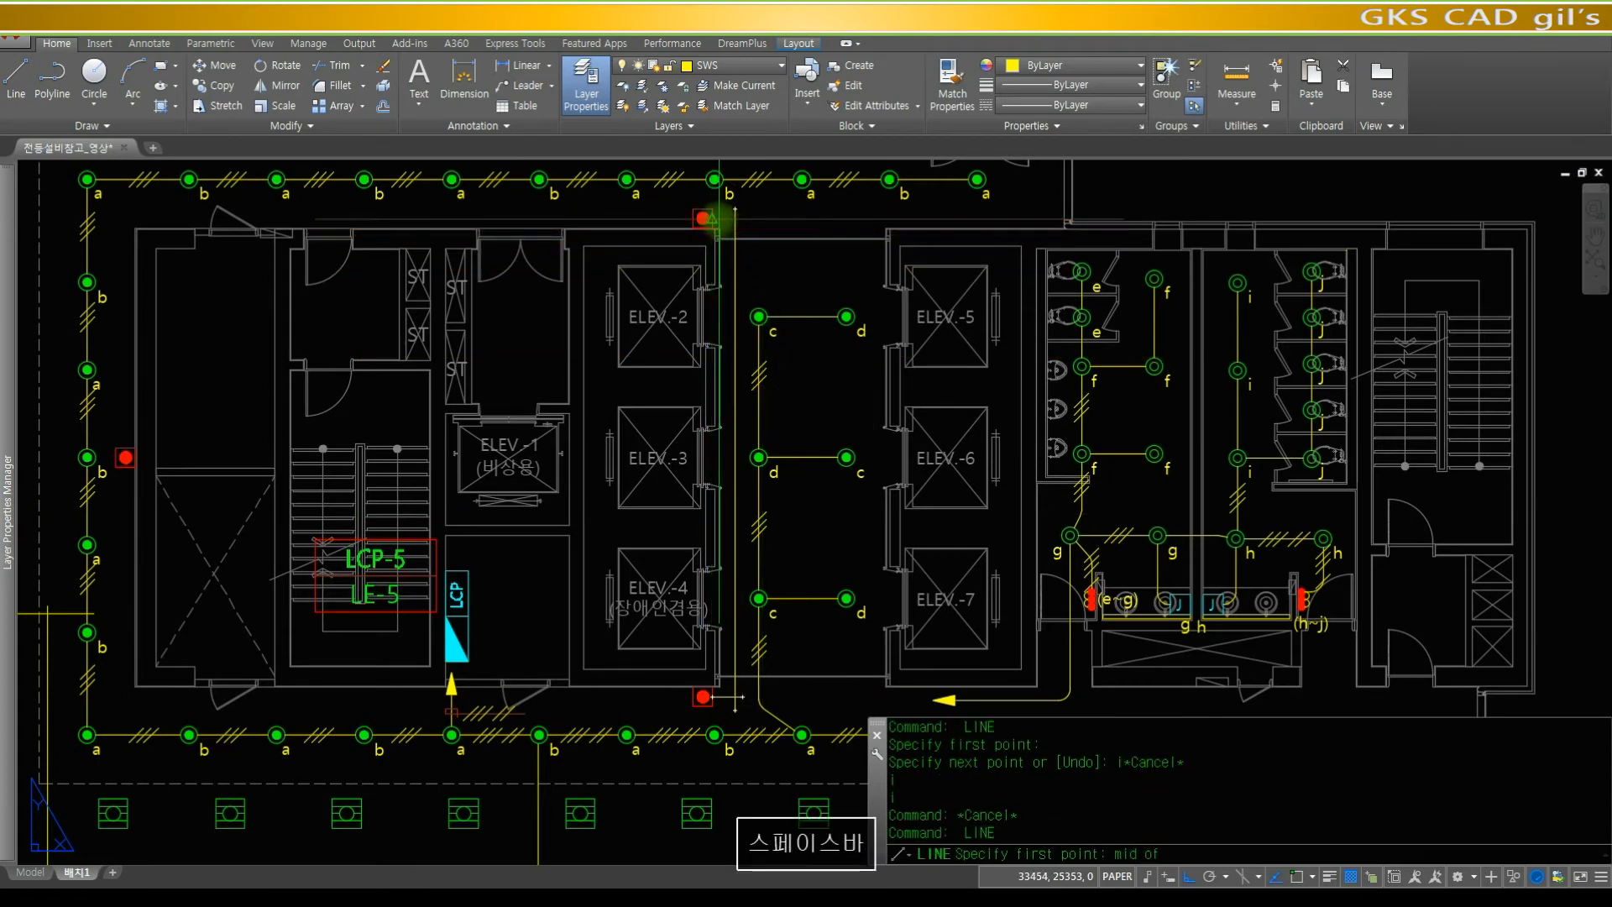
left_click(704, 218)
left_click(735, 218)
key("space")
- Fillet both corners where the vertical wiring line meets the short lines from the upper and lower switches
type("f")
key("space")
left_click(737, 319)
left_click(731, 666)
key("space")
left_click(734, 666)
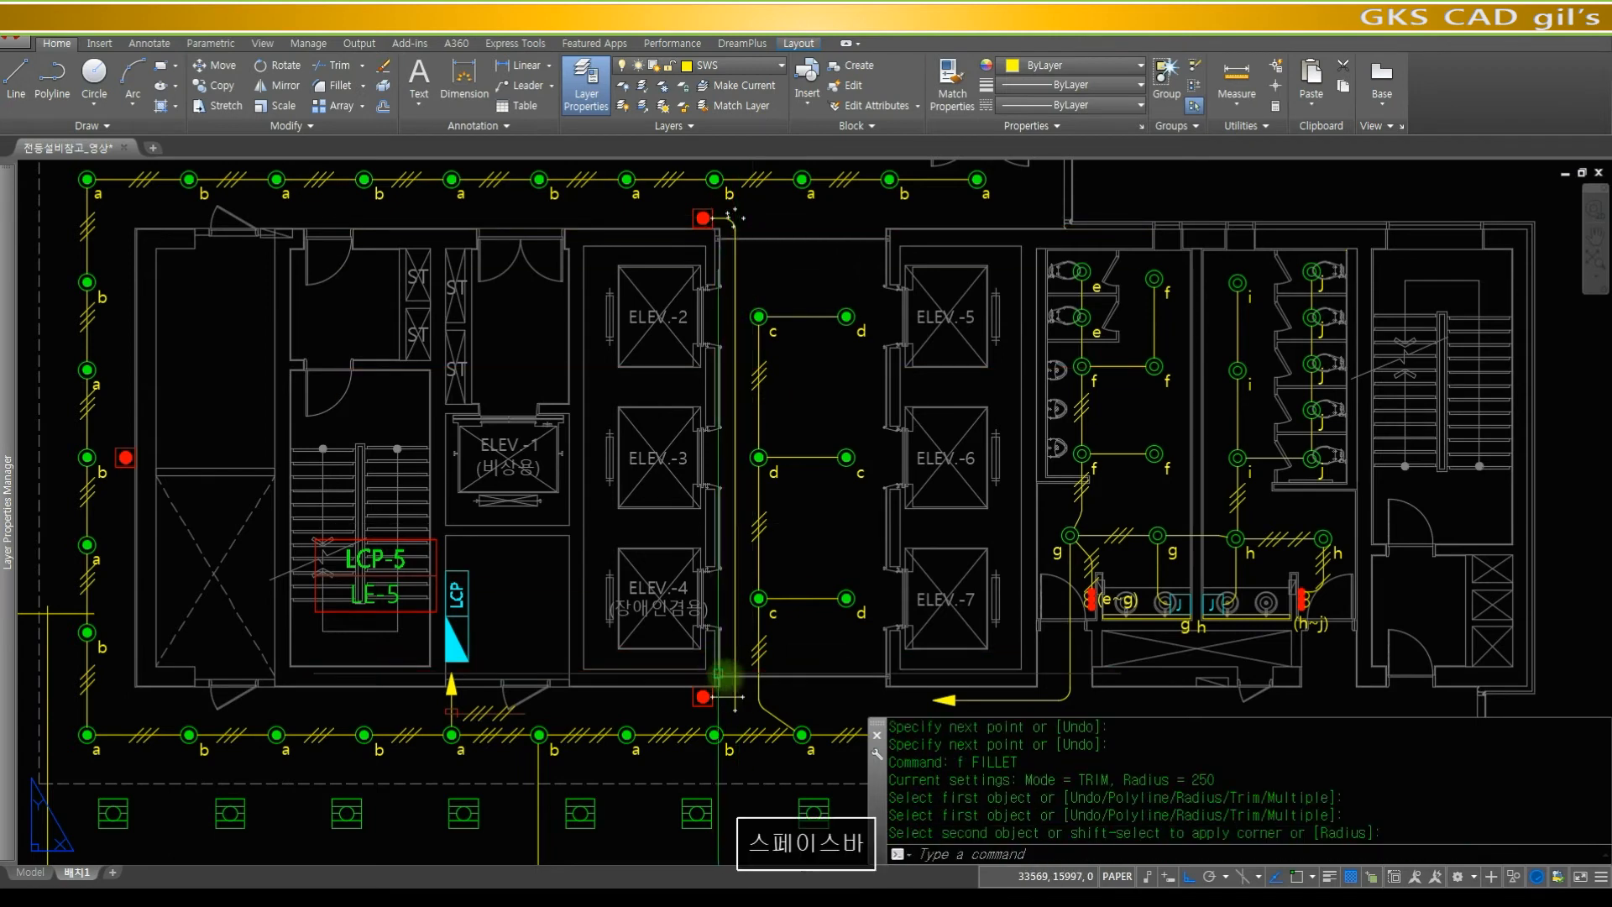
left_click(723, 696)
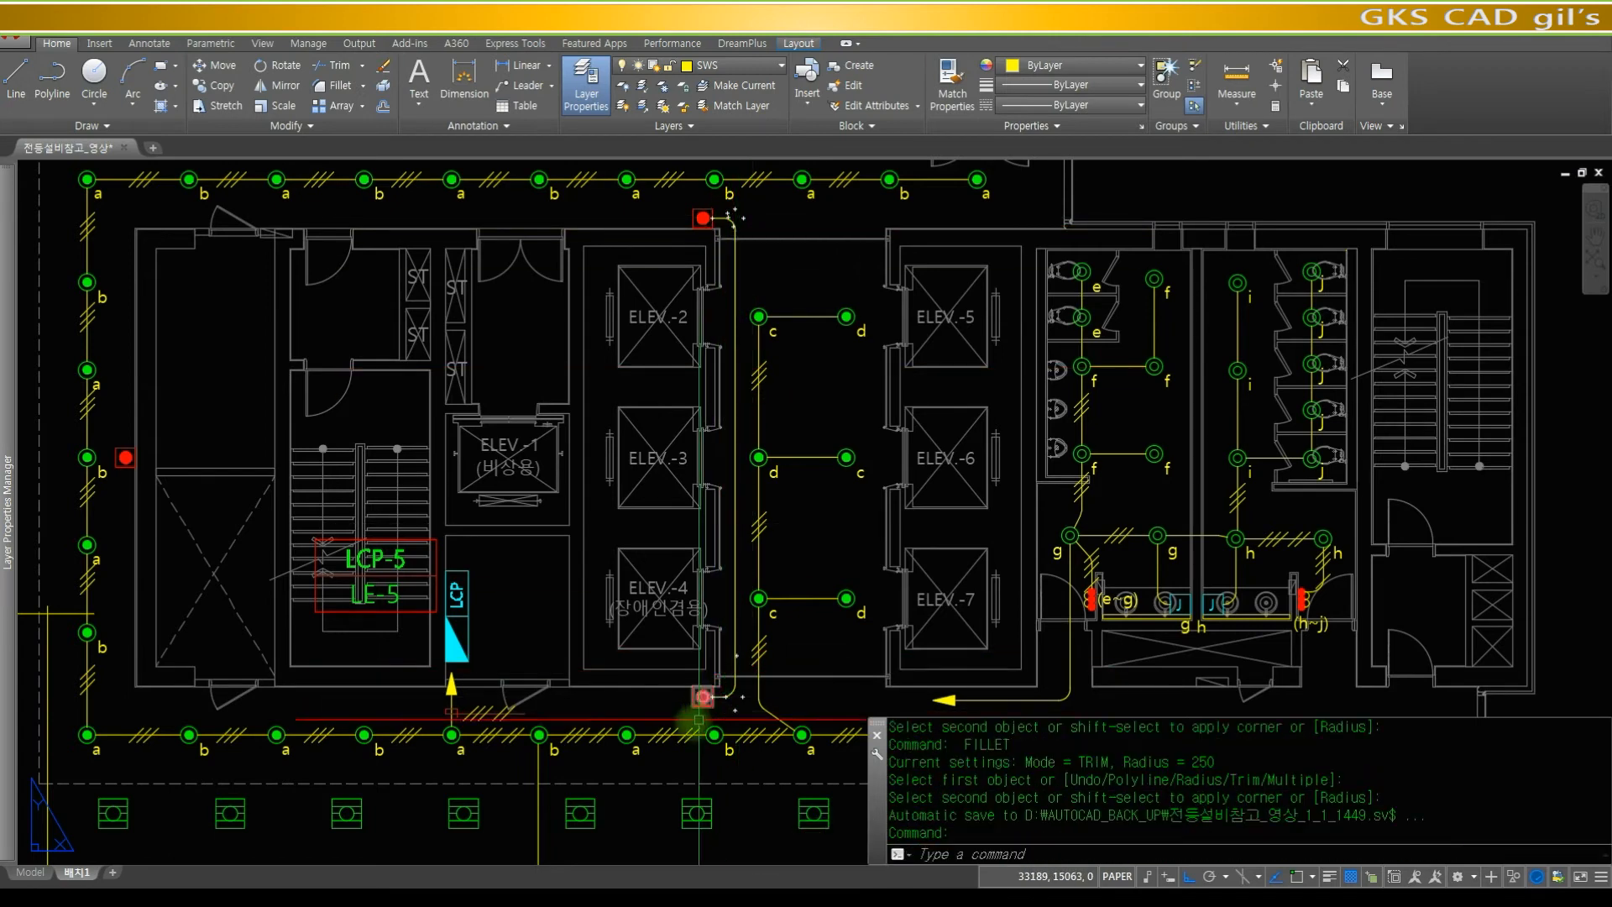
- Draw a horizontal line from the left edge midpoint of the switch below ELEV.-4 along the lower wall, past the core's left wall
type("r")
key("space")
type("z")
key("space")
key("space")
left_click_drag(600, 619, 621, 781)
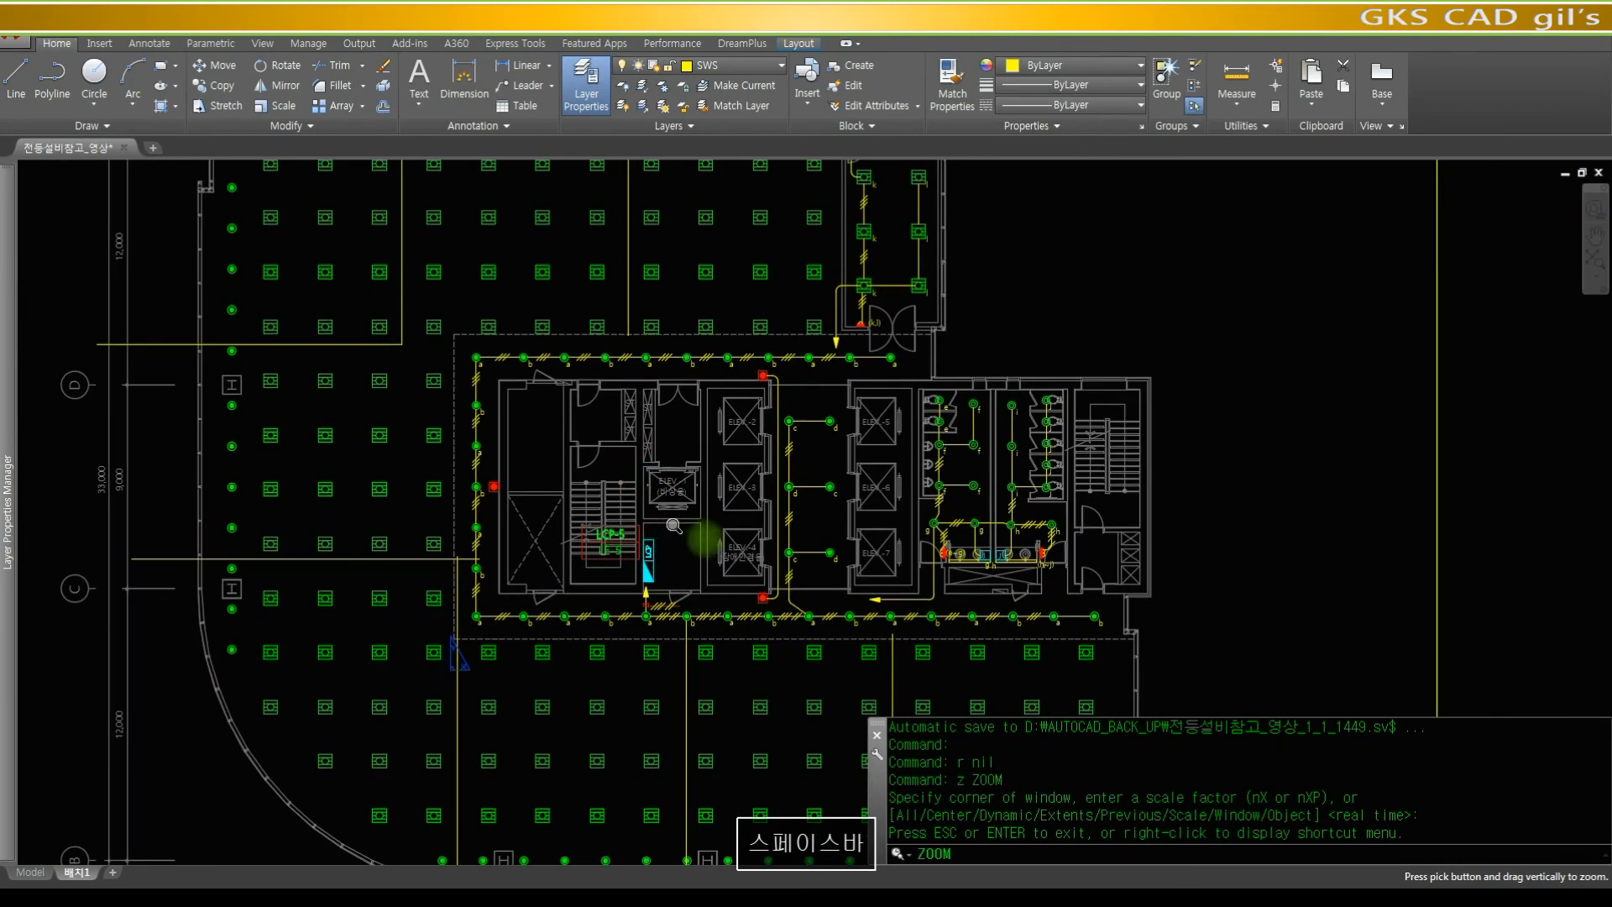
key("space")
type("z")
key("space")
left_click(843, 636)
left_click(479, 344)
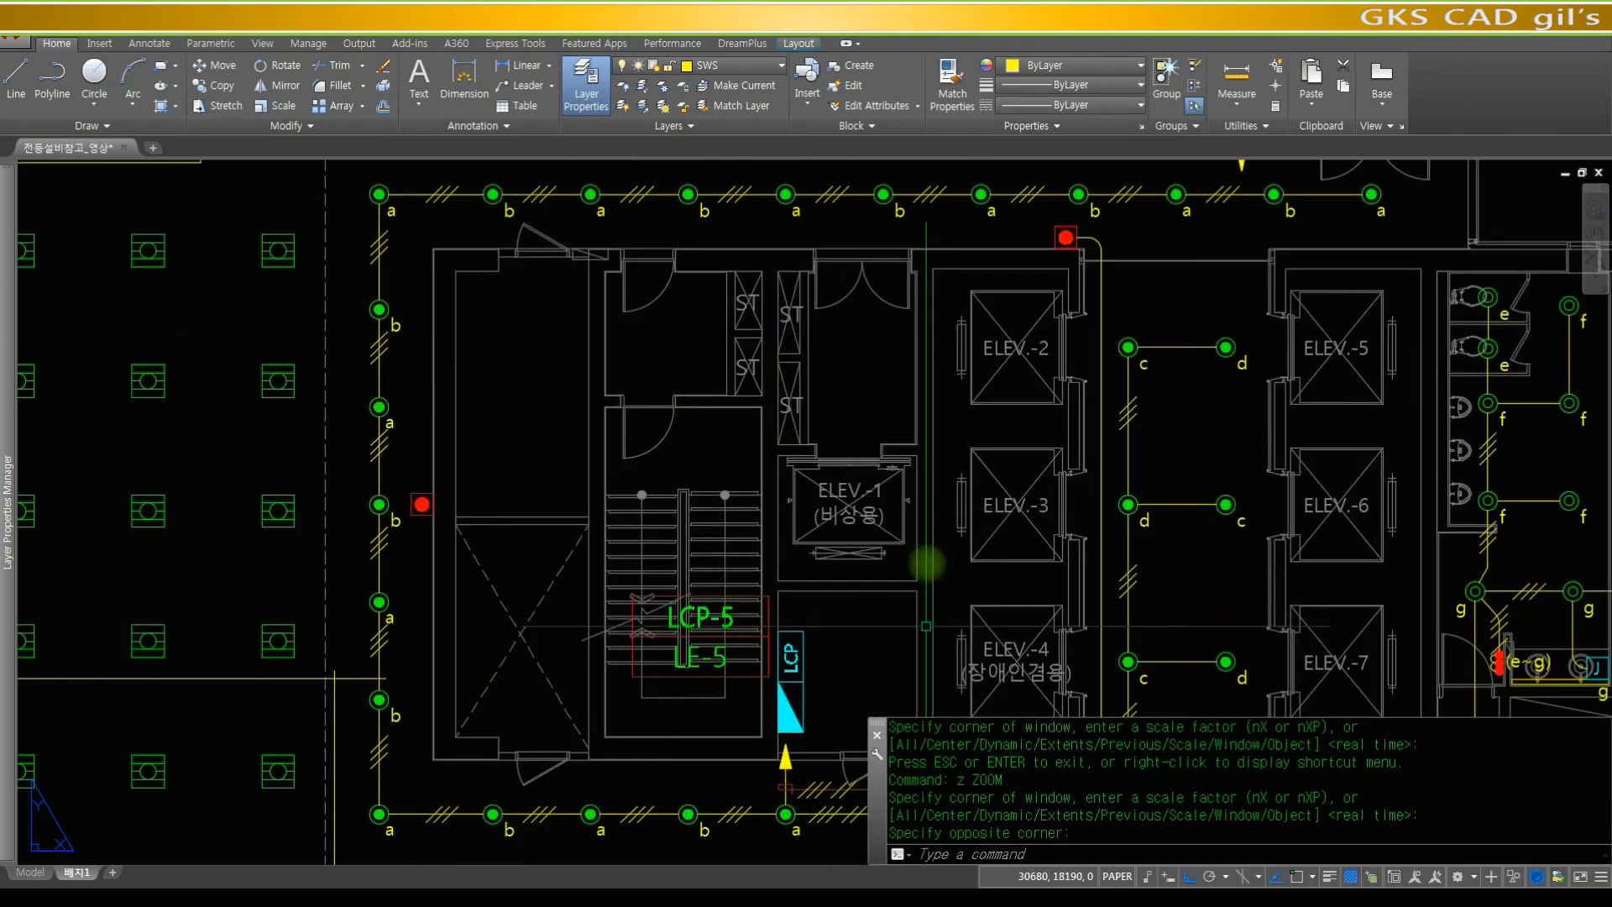
key("Escape")
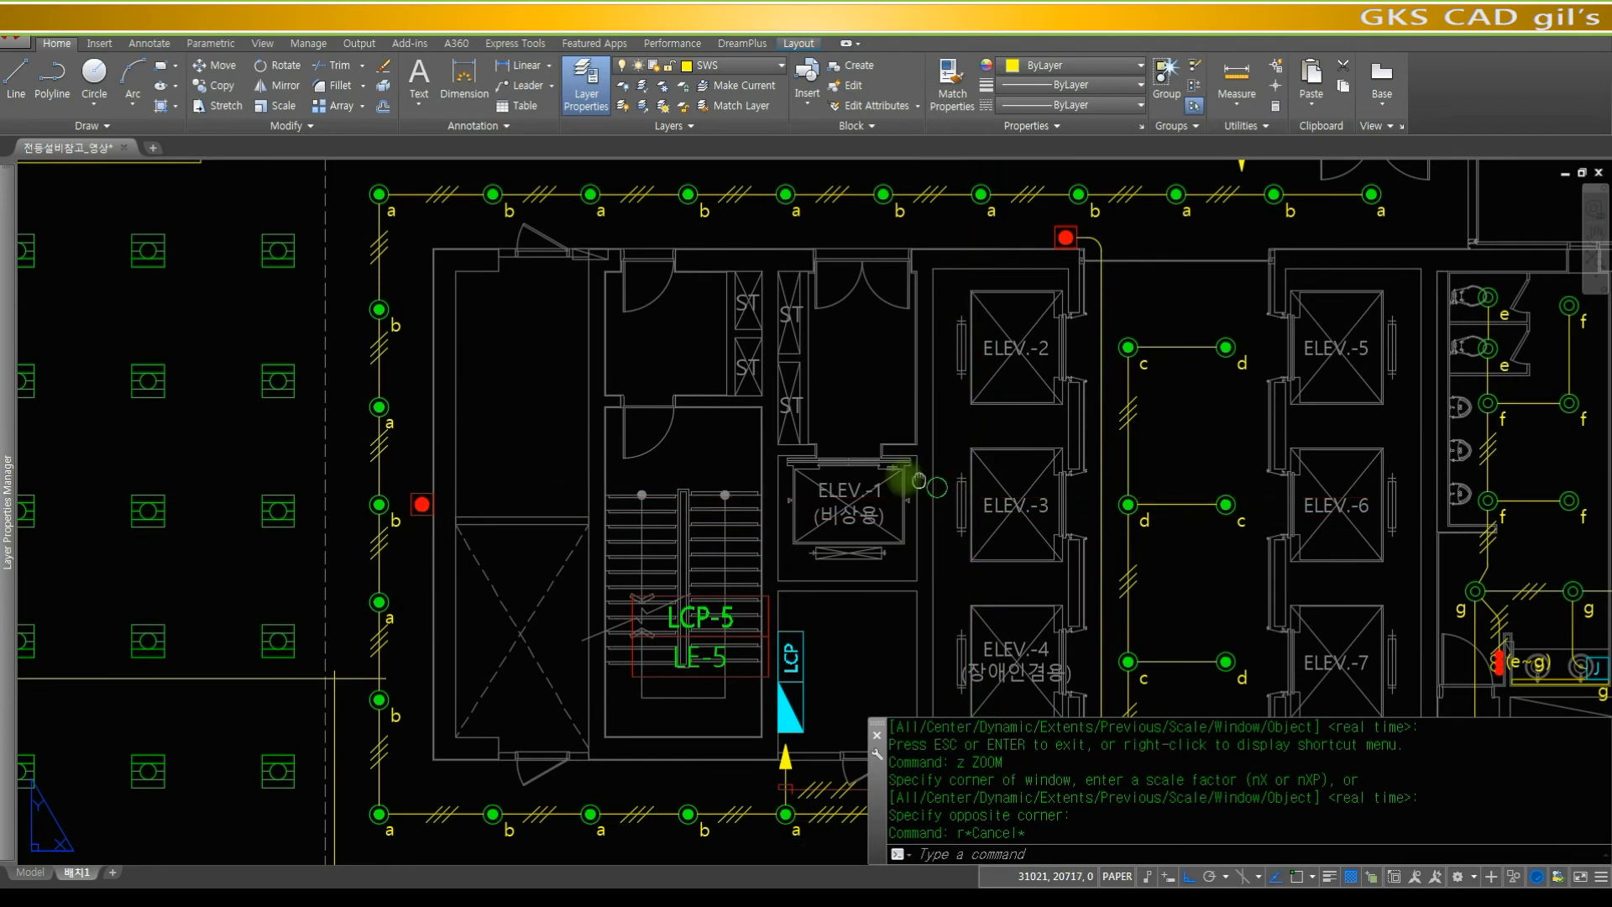
middle_click_drag(918, 480, 690, 440)
middle_click_drag(690, 544, 654, 547)
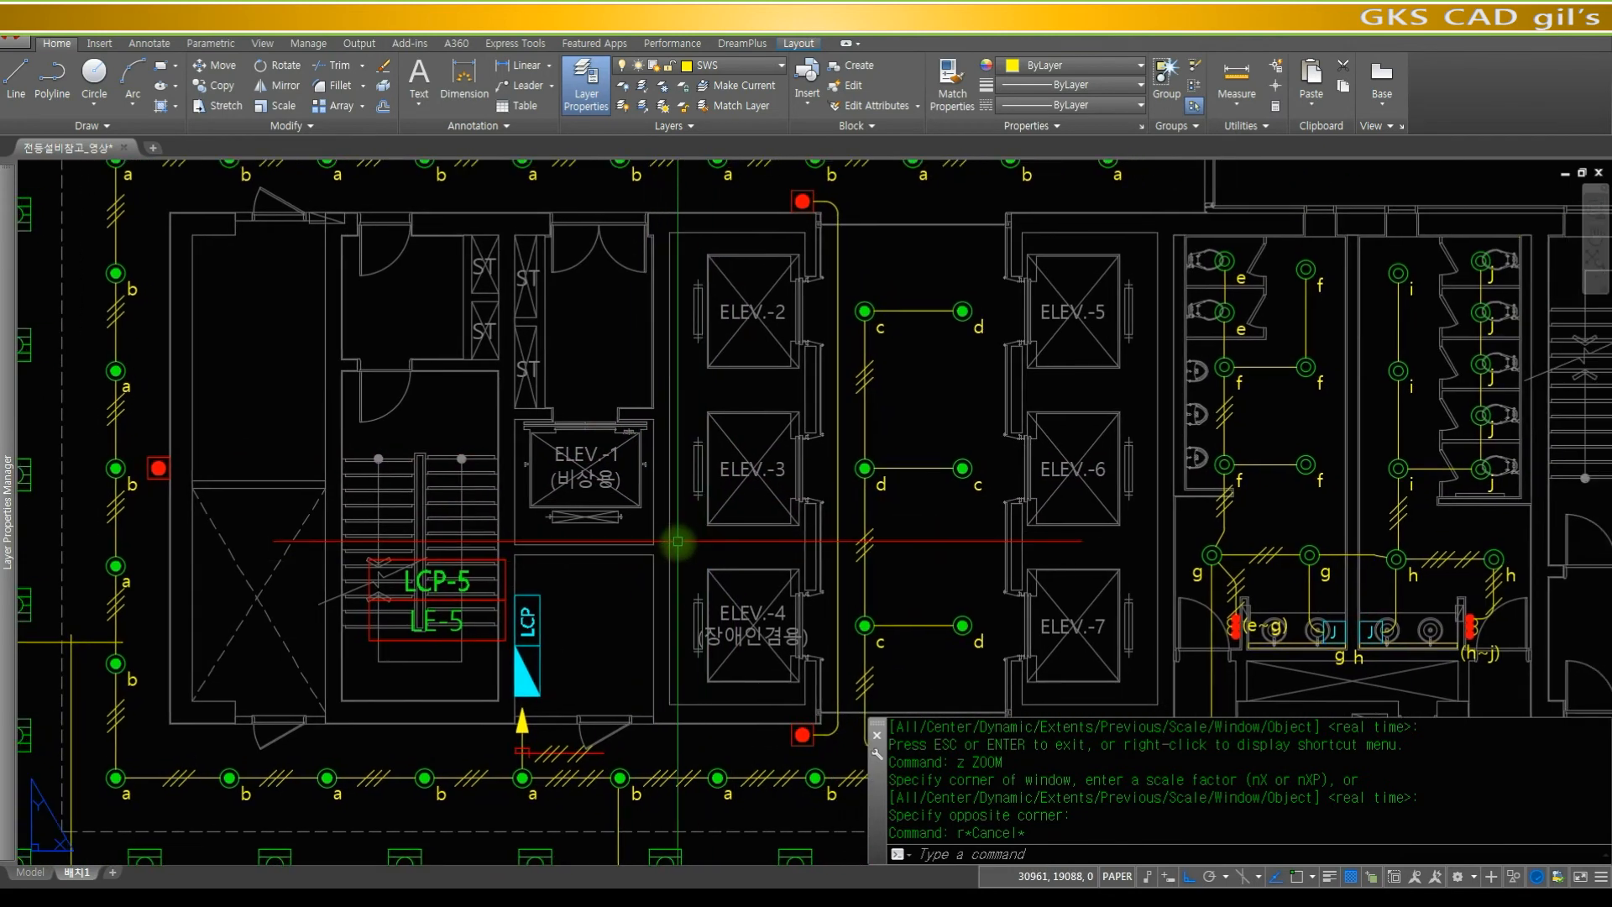
type("l")
key("space")
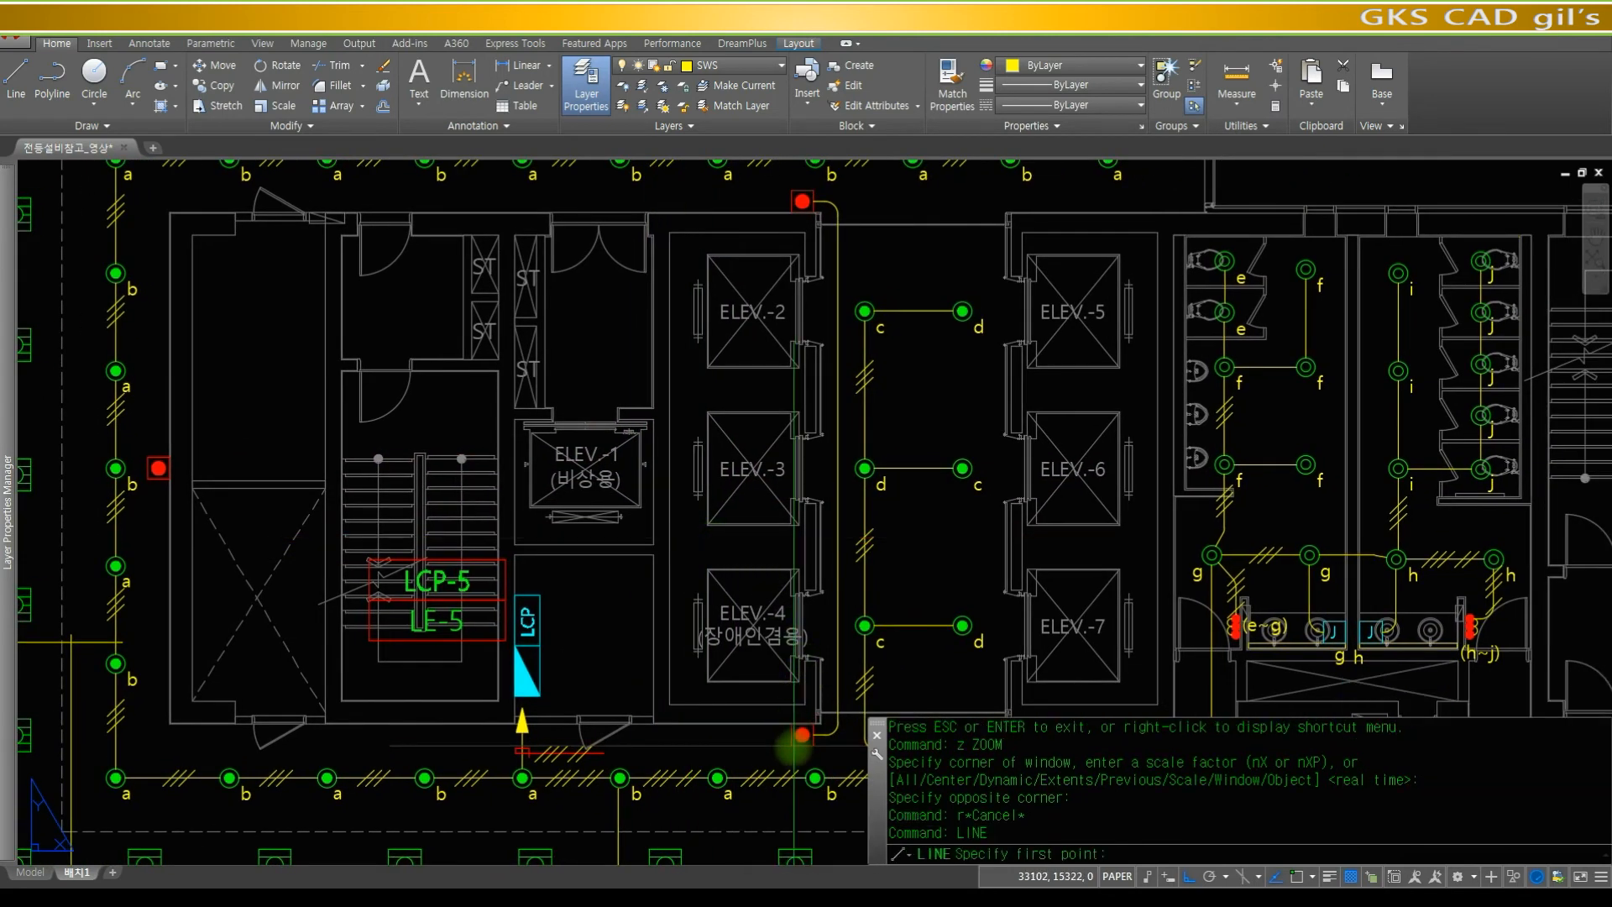
left_click(791, 735)
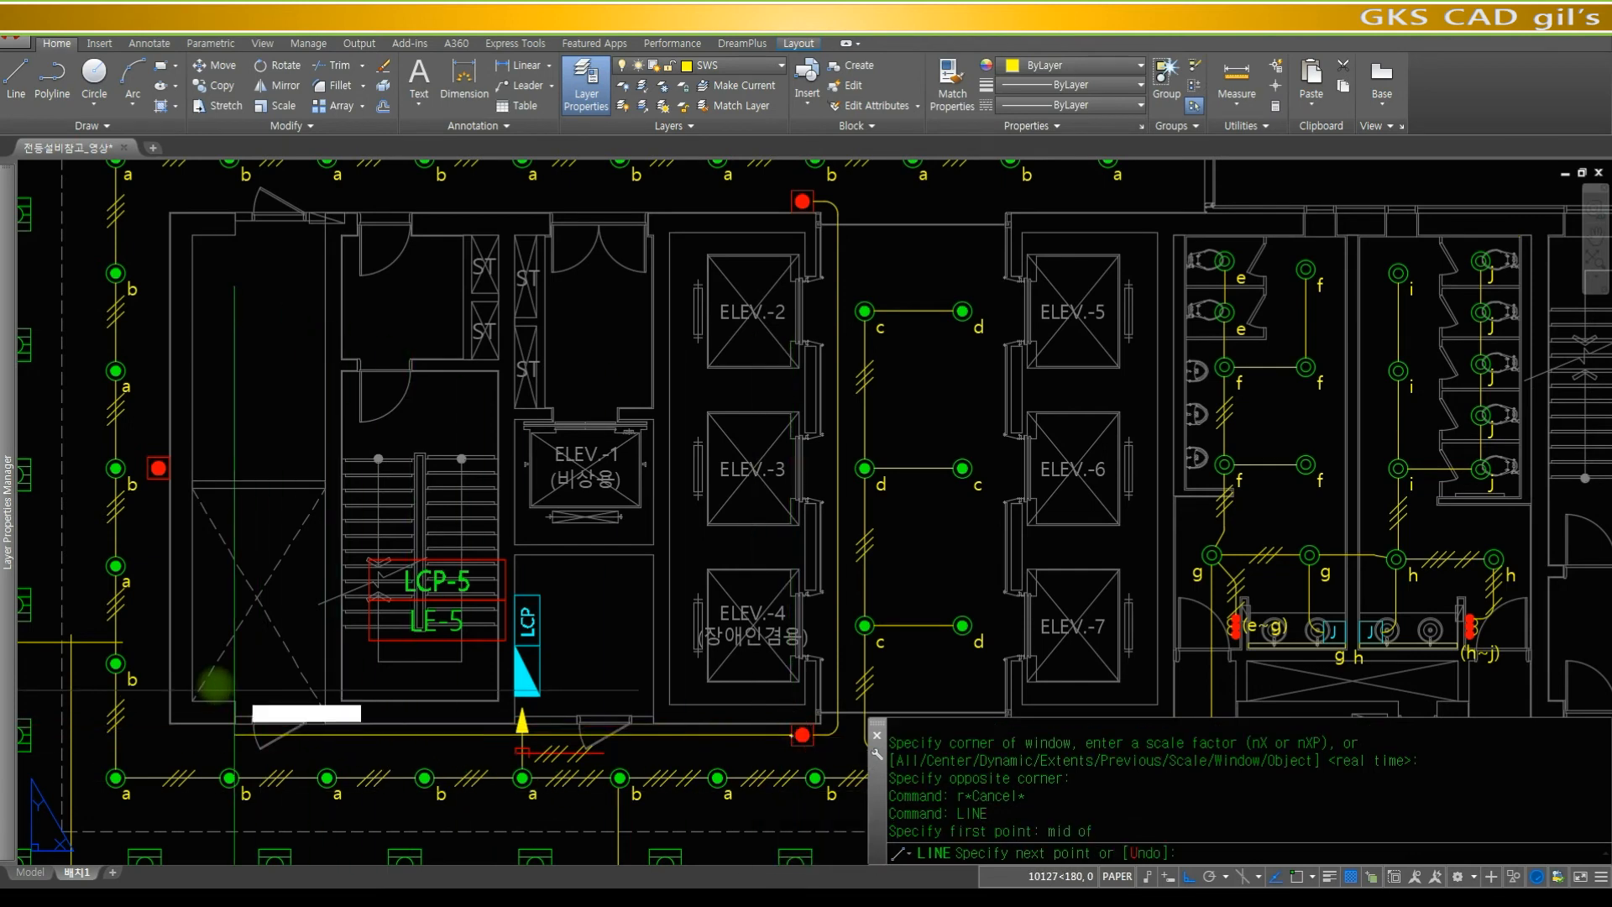
left_click(205, 500)
key("space")
- Draw a vertical line from the lower edge midpoint of the switch on the core's left wall down across the horizontal wiring line
key("space")
key("Escape")
key("Escape")
key("space")
type("mid")
key("space")
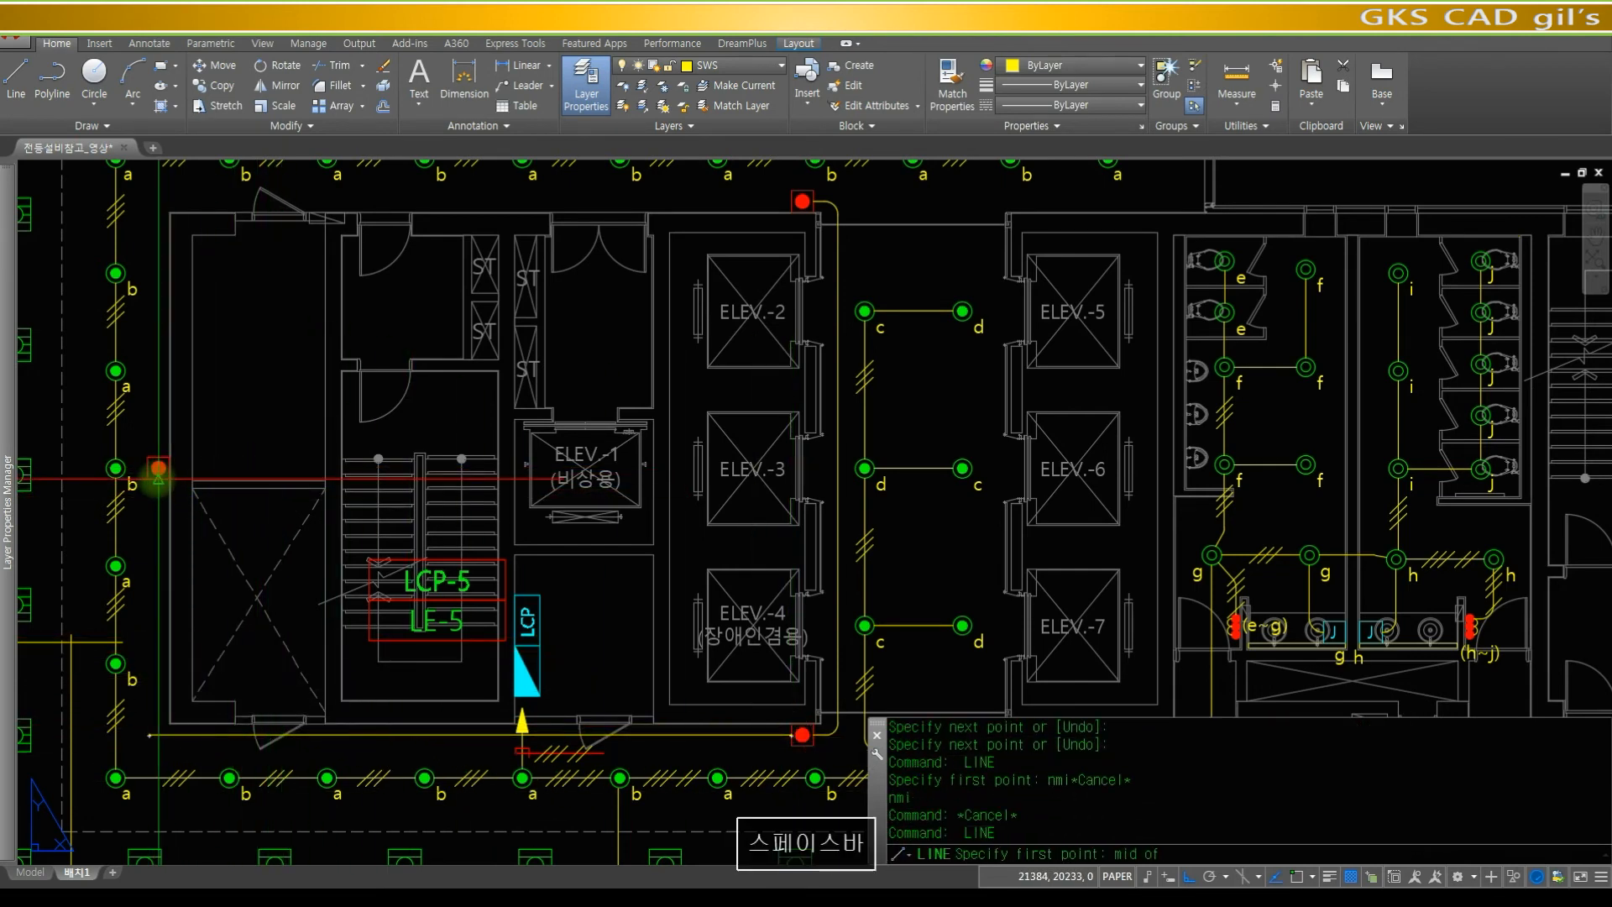
left_click(159, 476)
left_click(158, 735)
key("space")
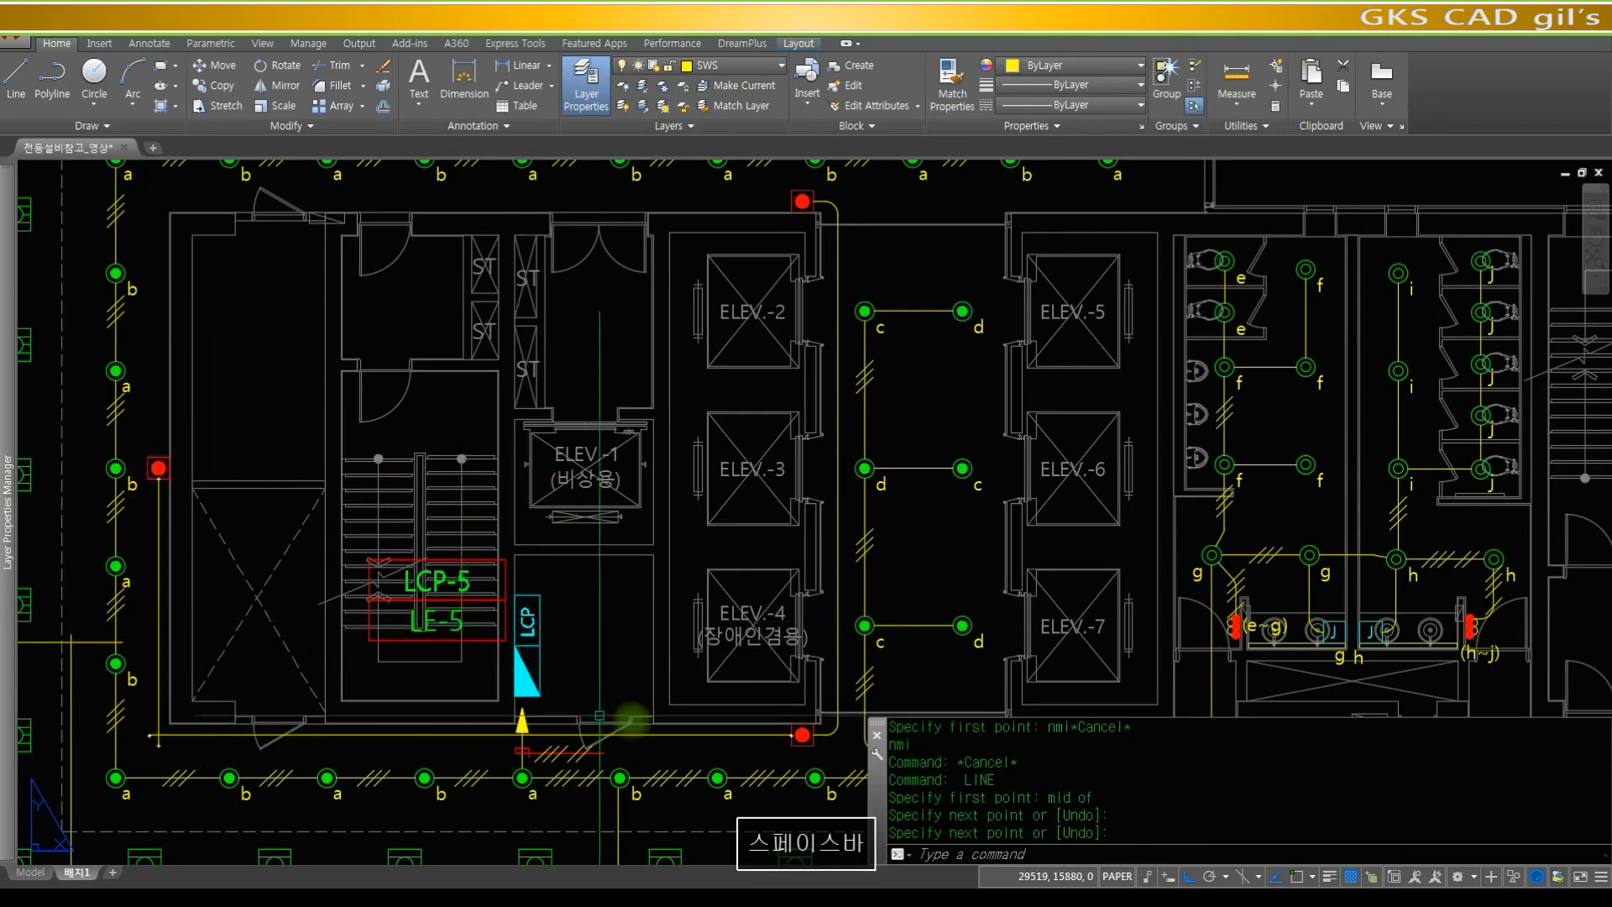
- Offset the horizontal wiring line below the core by 100 to both its upper and lower sides
type("o")
key("space")
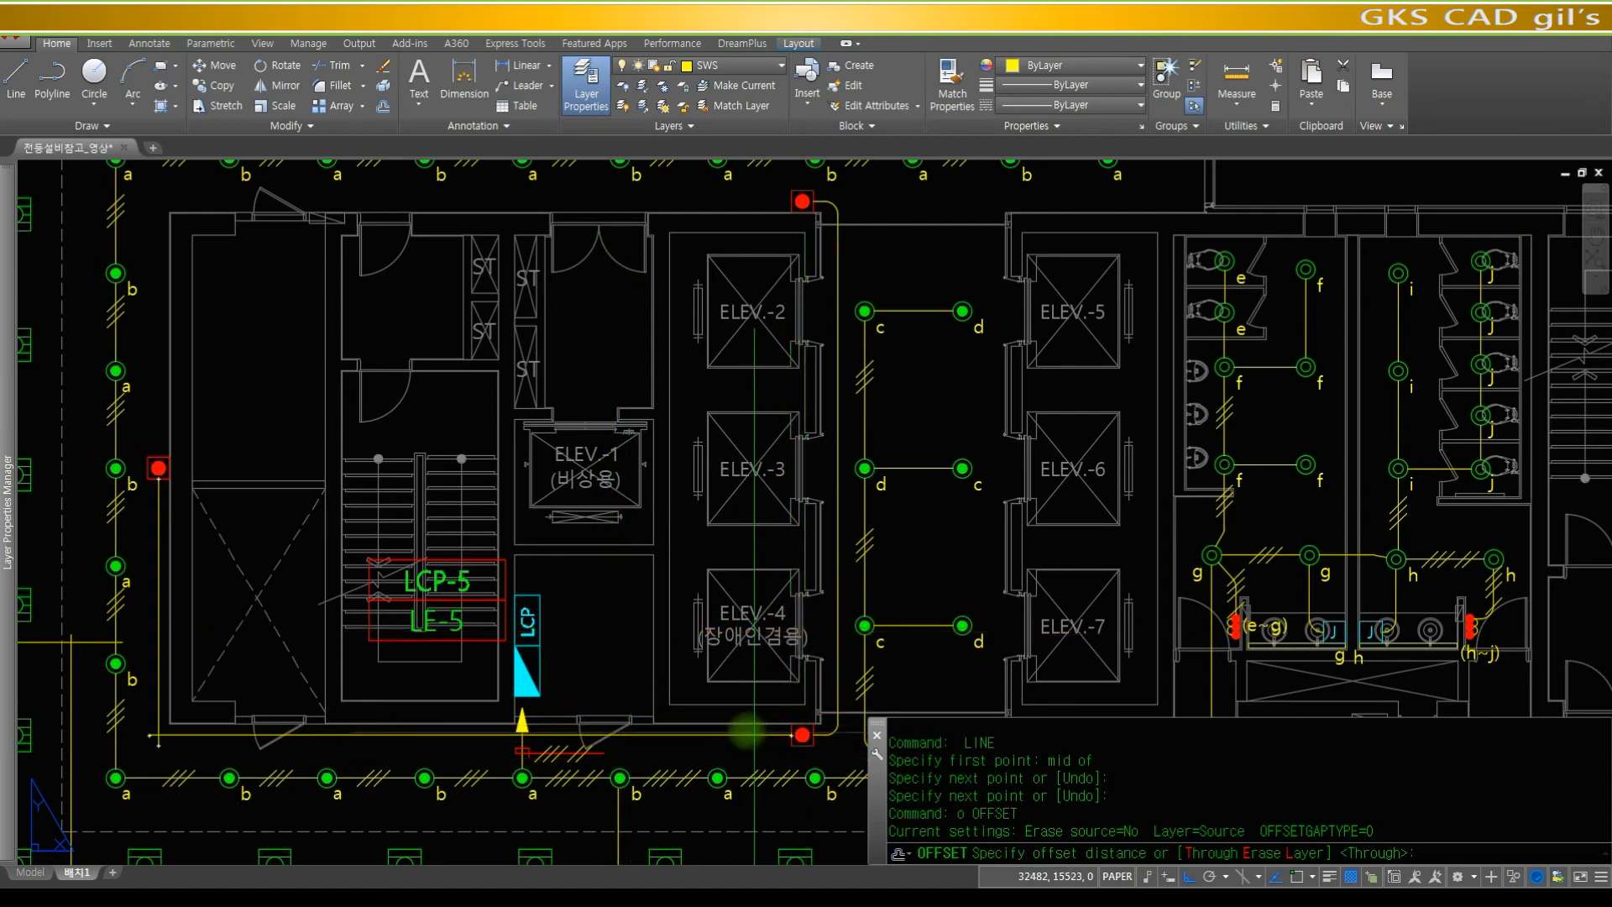
type("100")
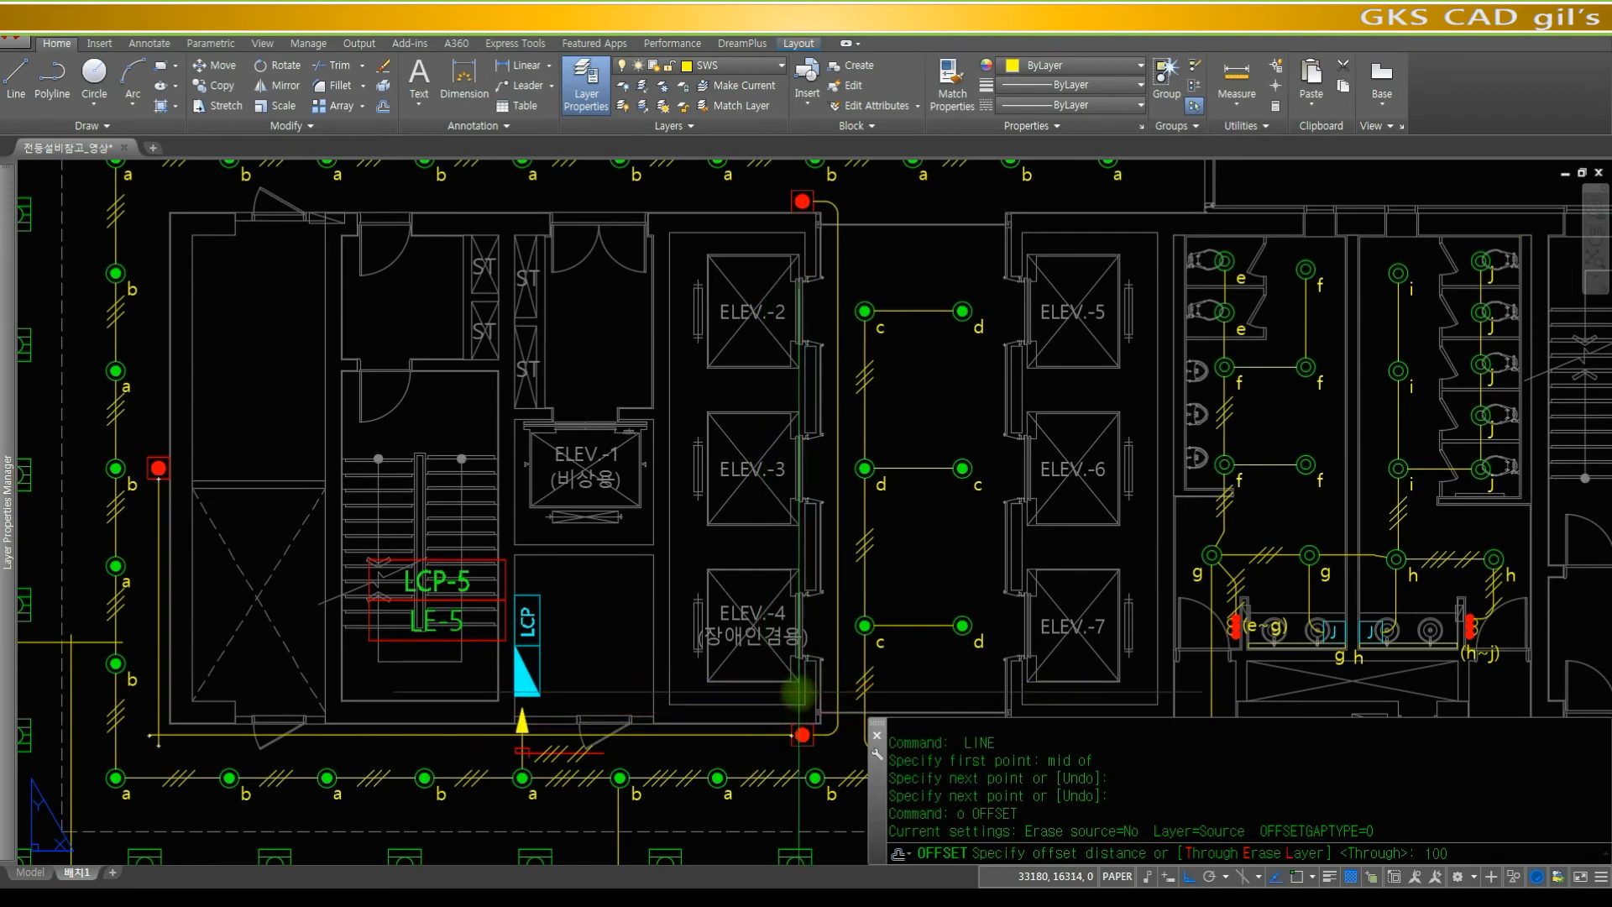
key("space")
left_click(772, 736)
left_click(769, 744)
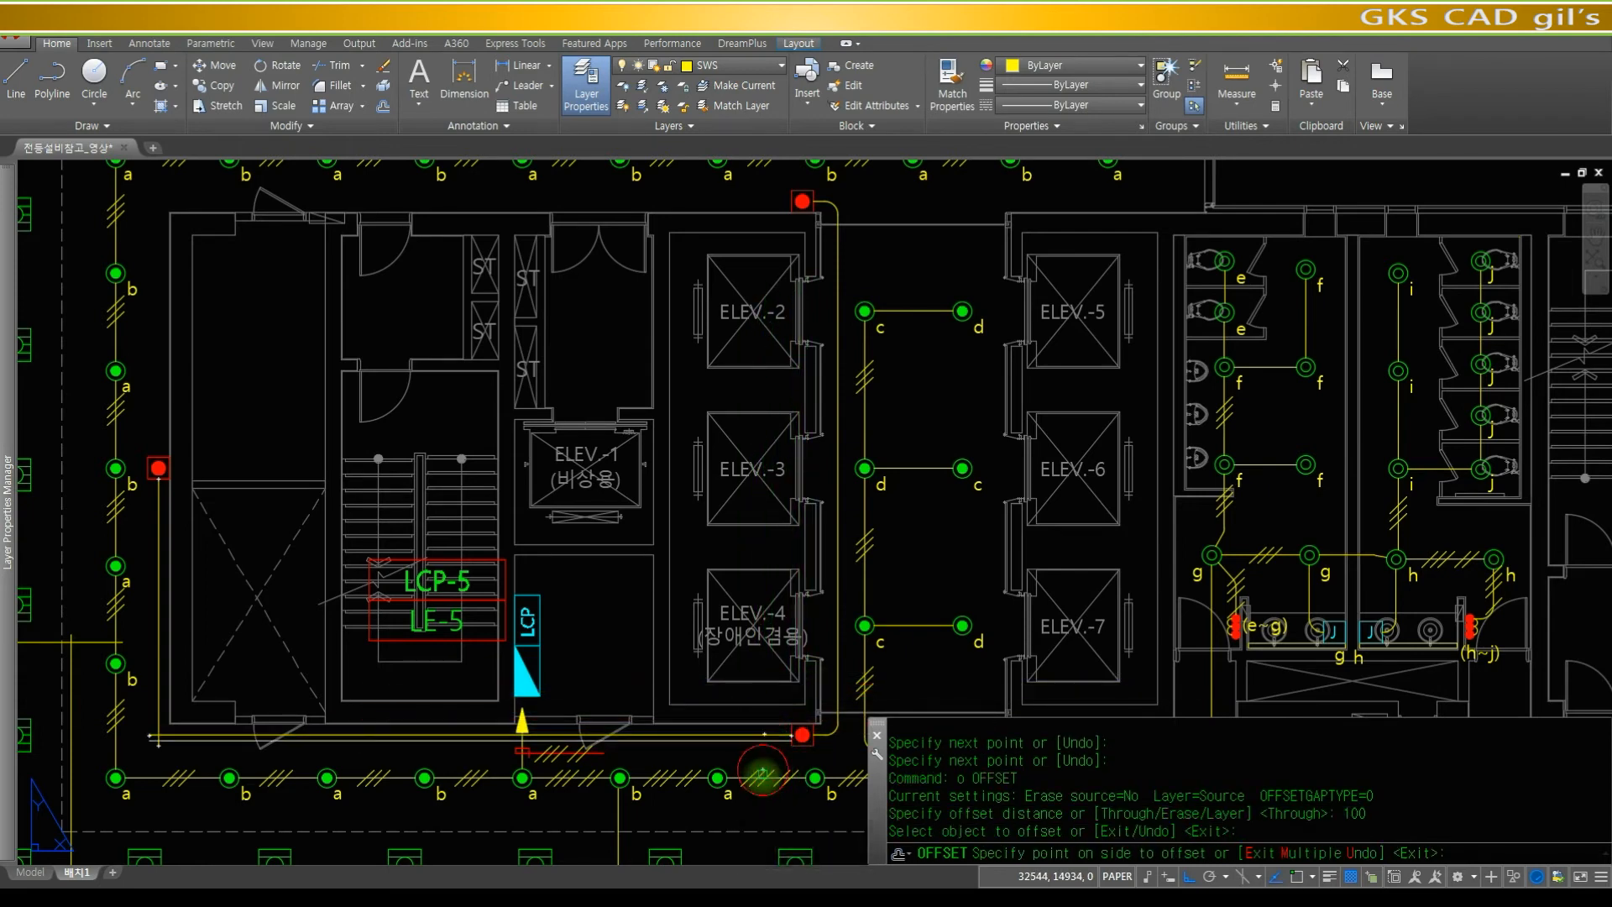
left_click(770, 735)
left_click(783, 703)
key("space")
- Erase the original middle line between the two offset wiring lines
type("r")
key("space")
type("e")
key("space")
left_click(760, 735)
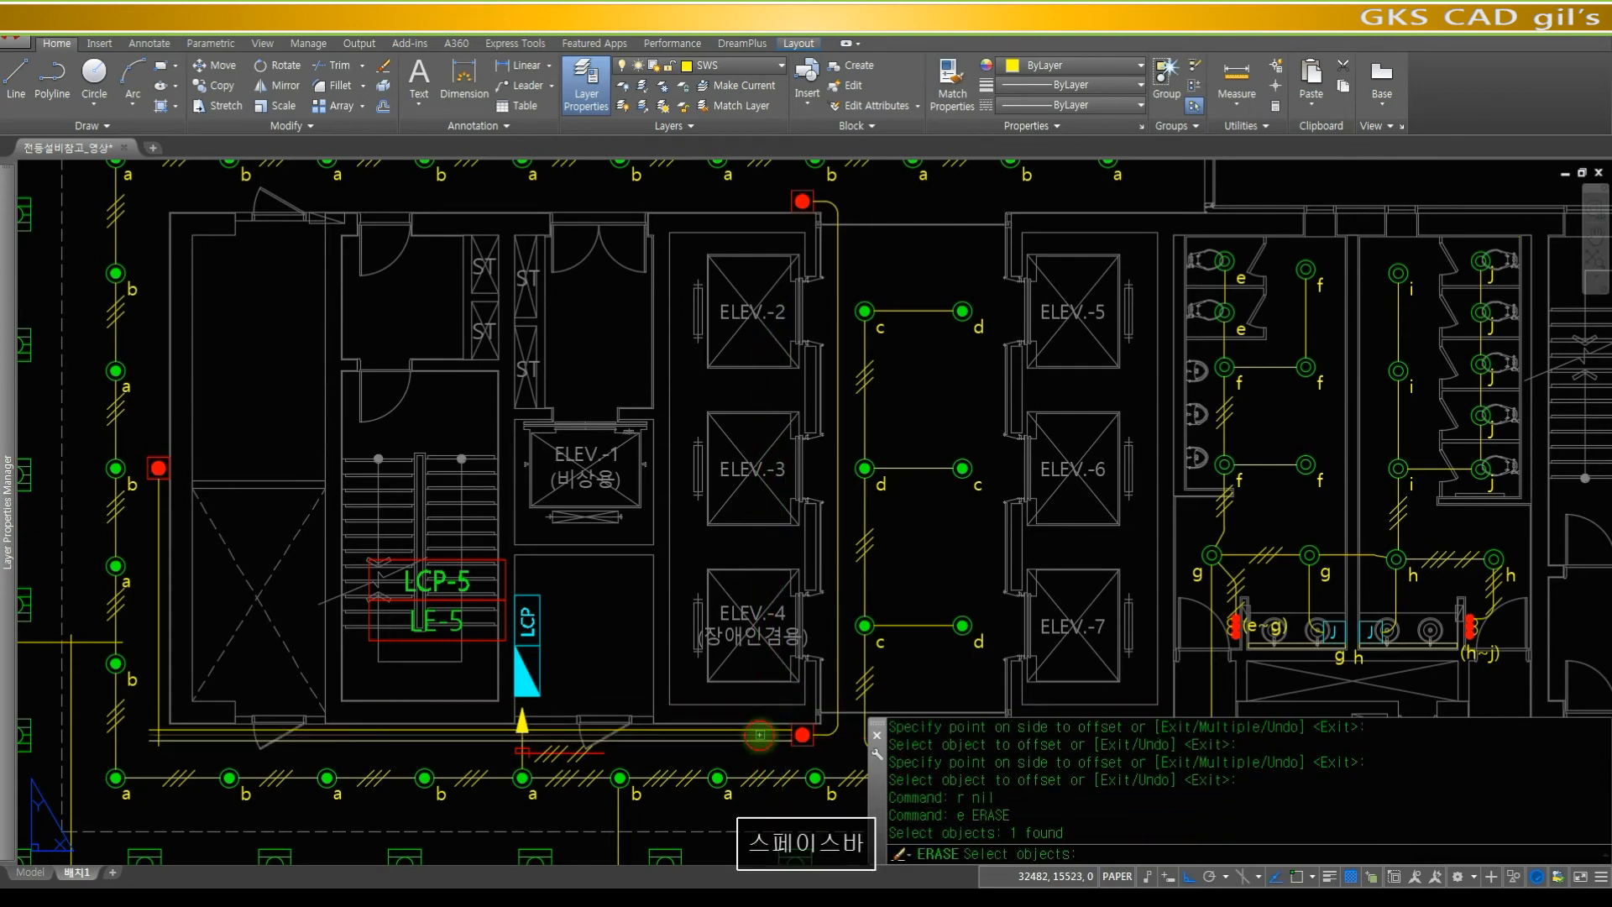
key("space")
- Insert a left-pointing circuit arrow on the upper offset line near the door, using the CT command with a nearest snap
type("z")
key("space")
left_click(840, 796)
left_click(424, 563)
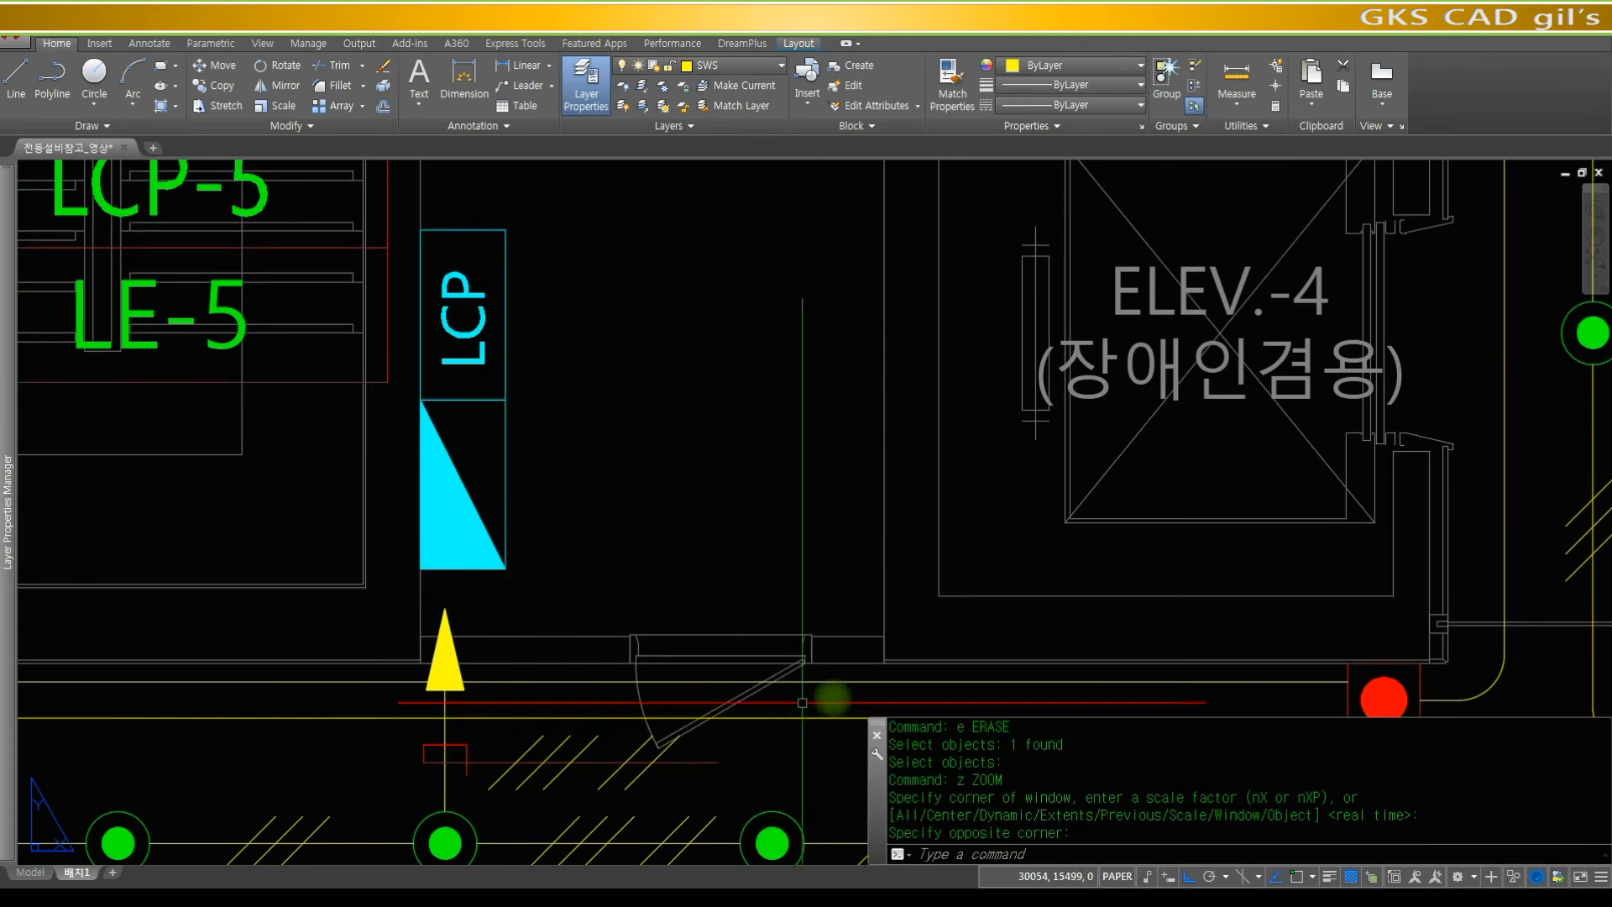
type("p")
key("space")
left_click_drag(881, 582, 622, 672)
left_click_drag(463, 651, 313, 555)
key("space")
type("ct")
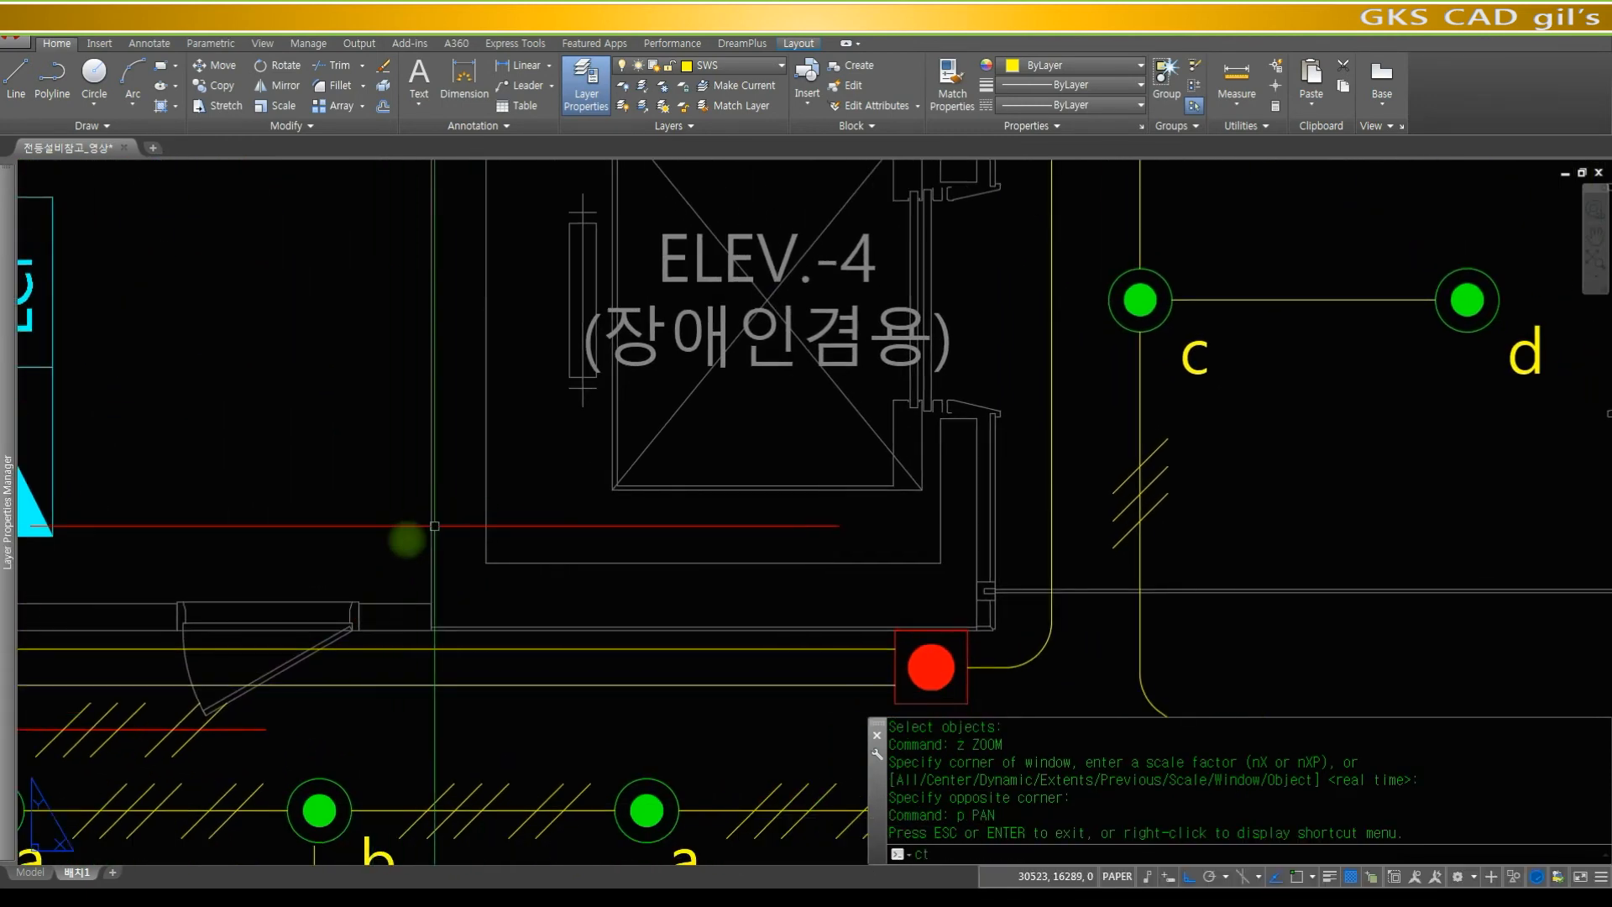
key("space")
type("nea")
key("space")
left_click(367, 648)
left_click(622, 660)
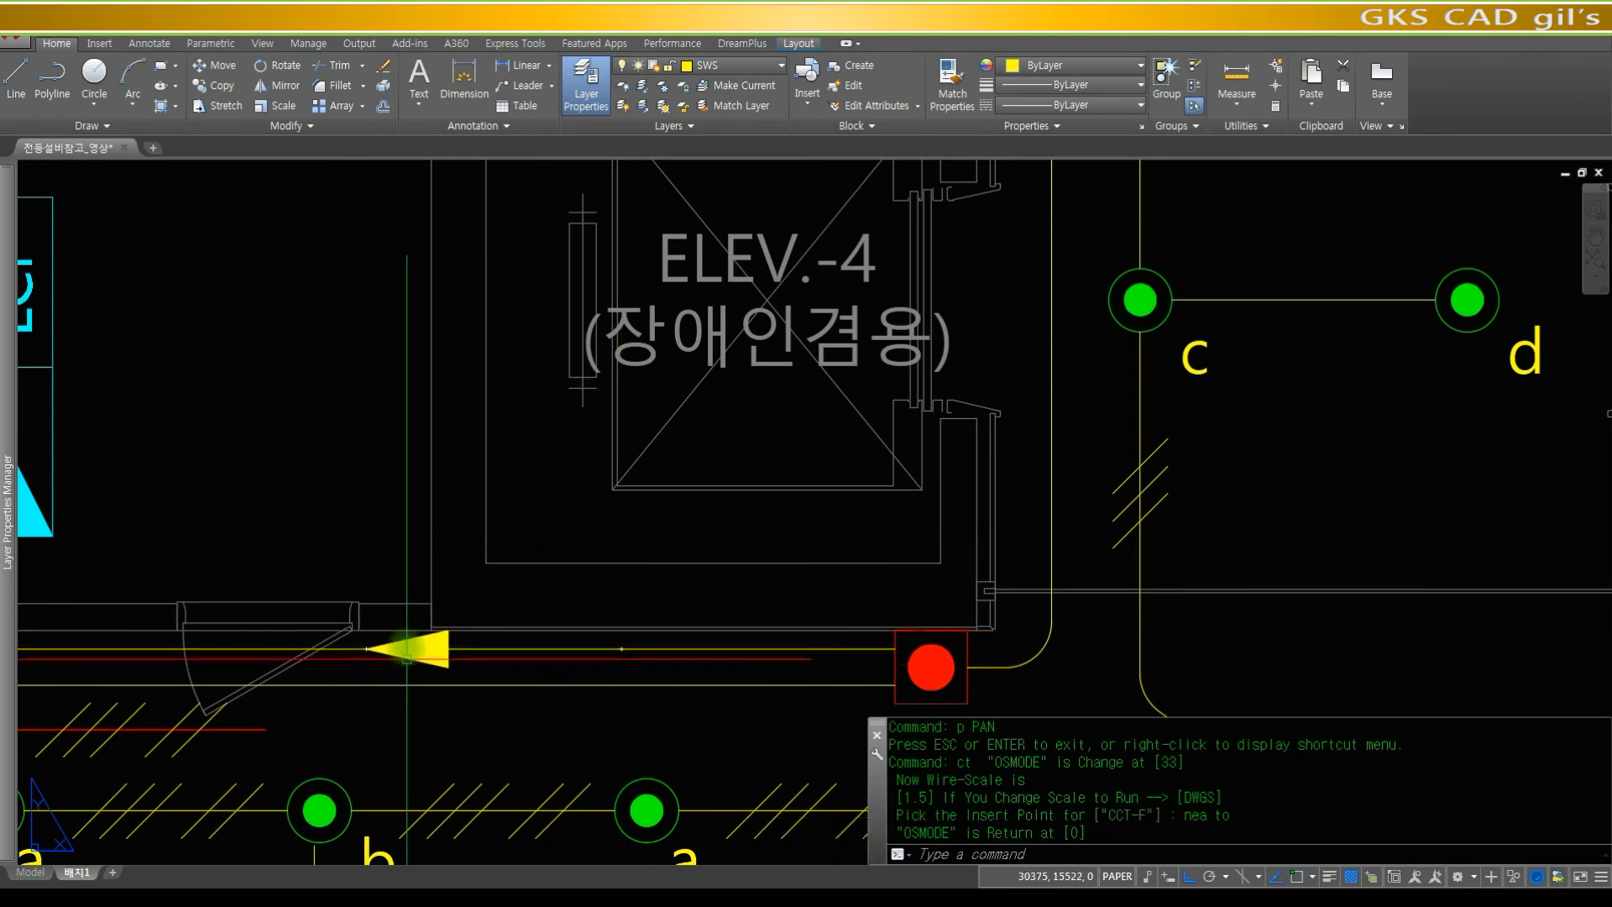
- Trim the upper offset line beyond the tip of the circuit arrow
type("tr")
key("space")
type("c")
key("space")
left_click(378, 666)
left_click(357, 629)
key("space")
left_click(351, 645)
left_click(349, 664)
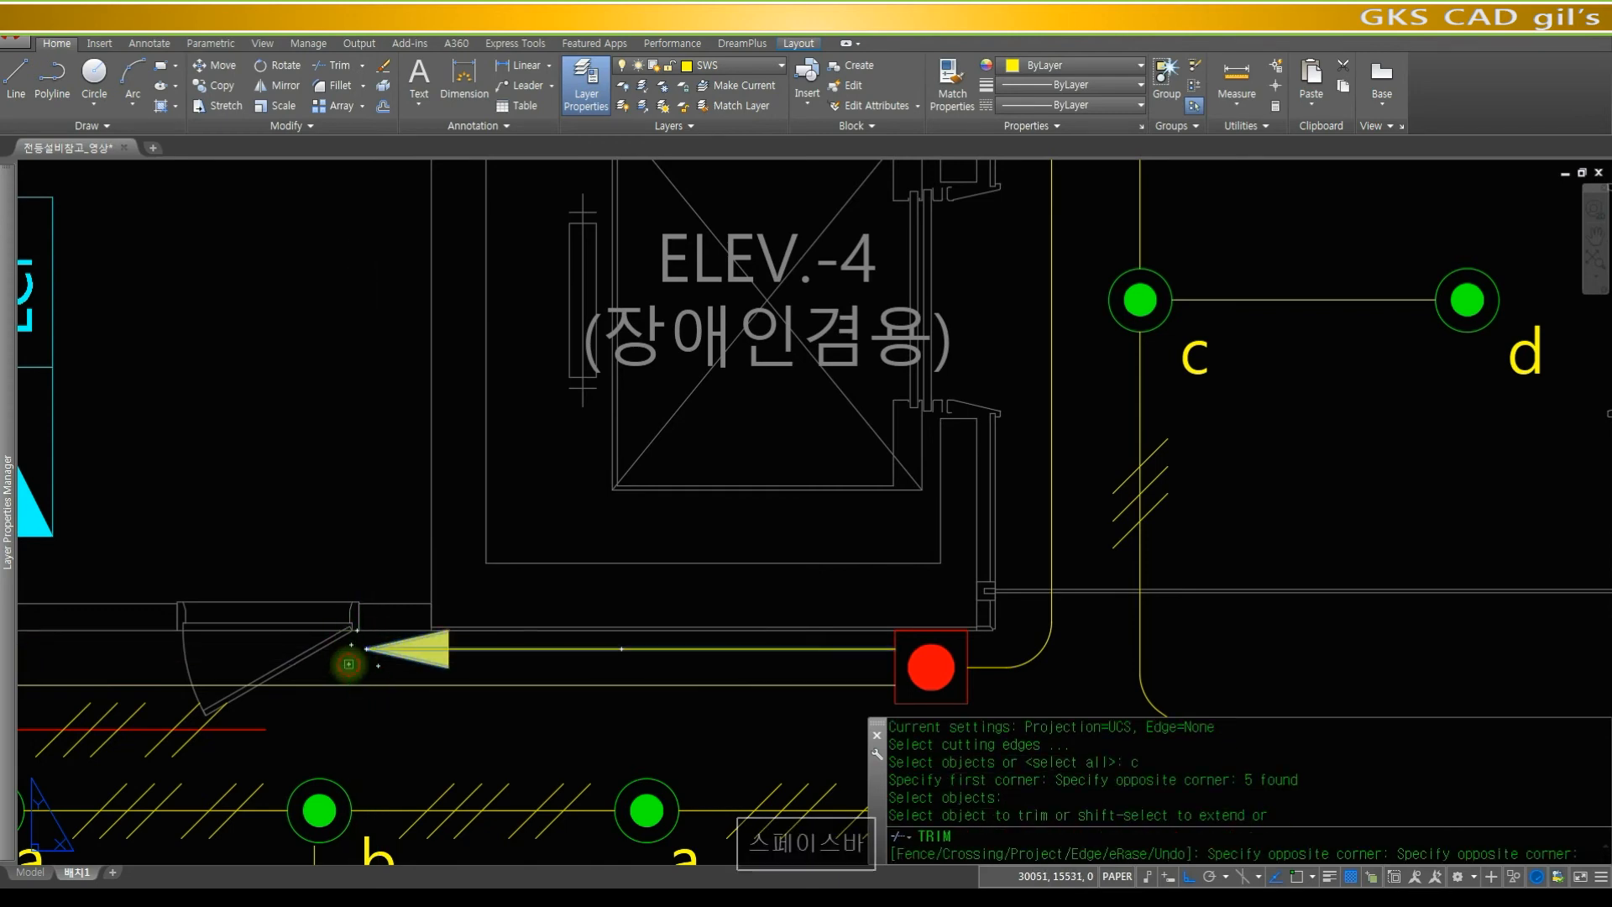
left_click(348, 664)
key("space")
- Fillet the core's lower-left corner where the left switch's vertical line meets the remaining horizontal wiring line
type("z")
key("space")
key("space")
left_click_drag(518, 281, 575, 645)
key("space")
left_click(948, 600)
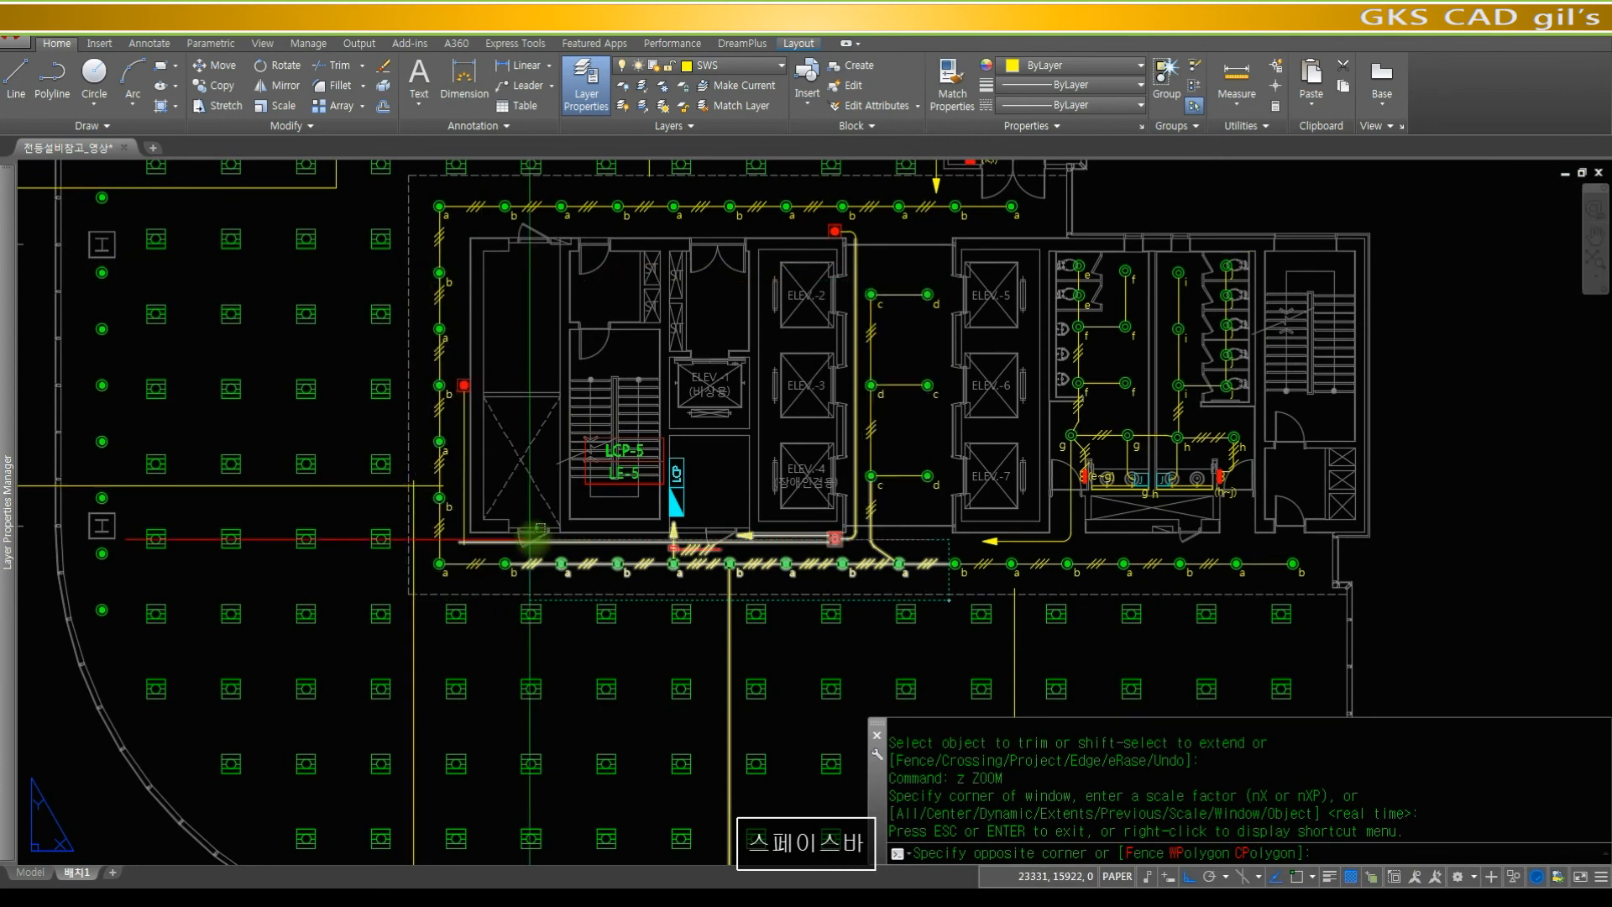
key("Escape")
key("Escape")
type("f")
key("space")
type("c")
key("space")
type("c")
key("space")
left_click(471, 548)
left_click(452, 531)
key("Escape")
- Examine the upper-right room's lighting circuit together with the upper corridor lights
type("z")
key("space")
key("space")
left_click_drag(928, 332, 878, 410)
key("space")
type("z")
key("space")
left_click(738, 288)
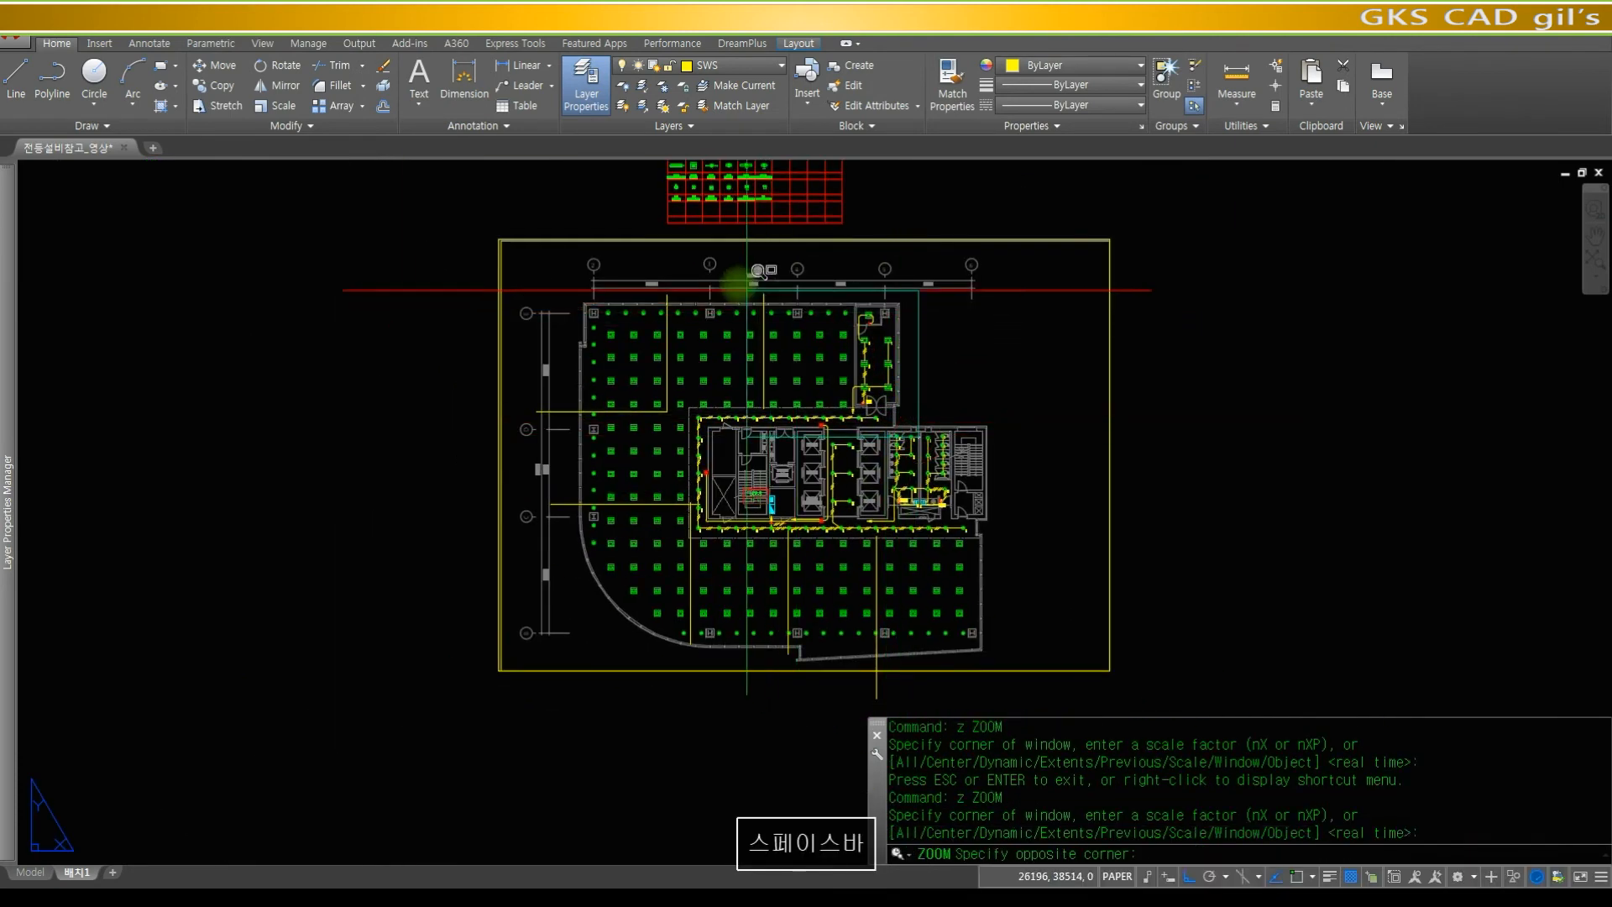
left_click(908, 438)
type("p")
key("space")
mouse_move(949, 488)
left_mouse_down()
mouse_move(774, 400)
mouse_move(774, 450)
mouse_move(603, 428)
left_mouse_up()
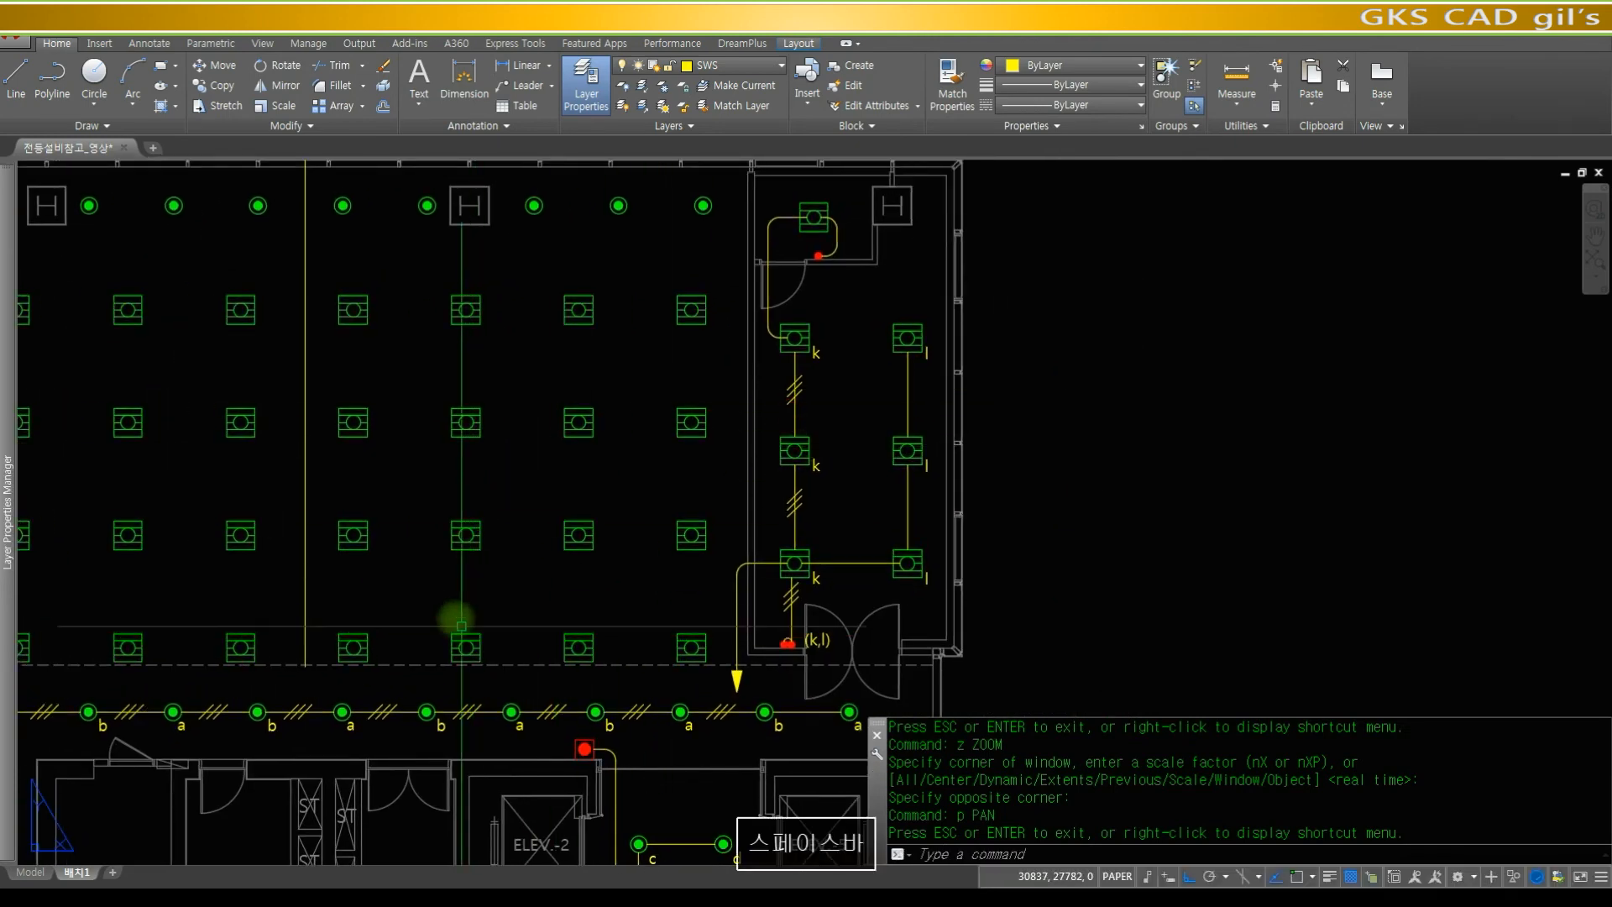
type("c")
key("space")
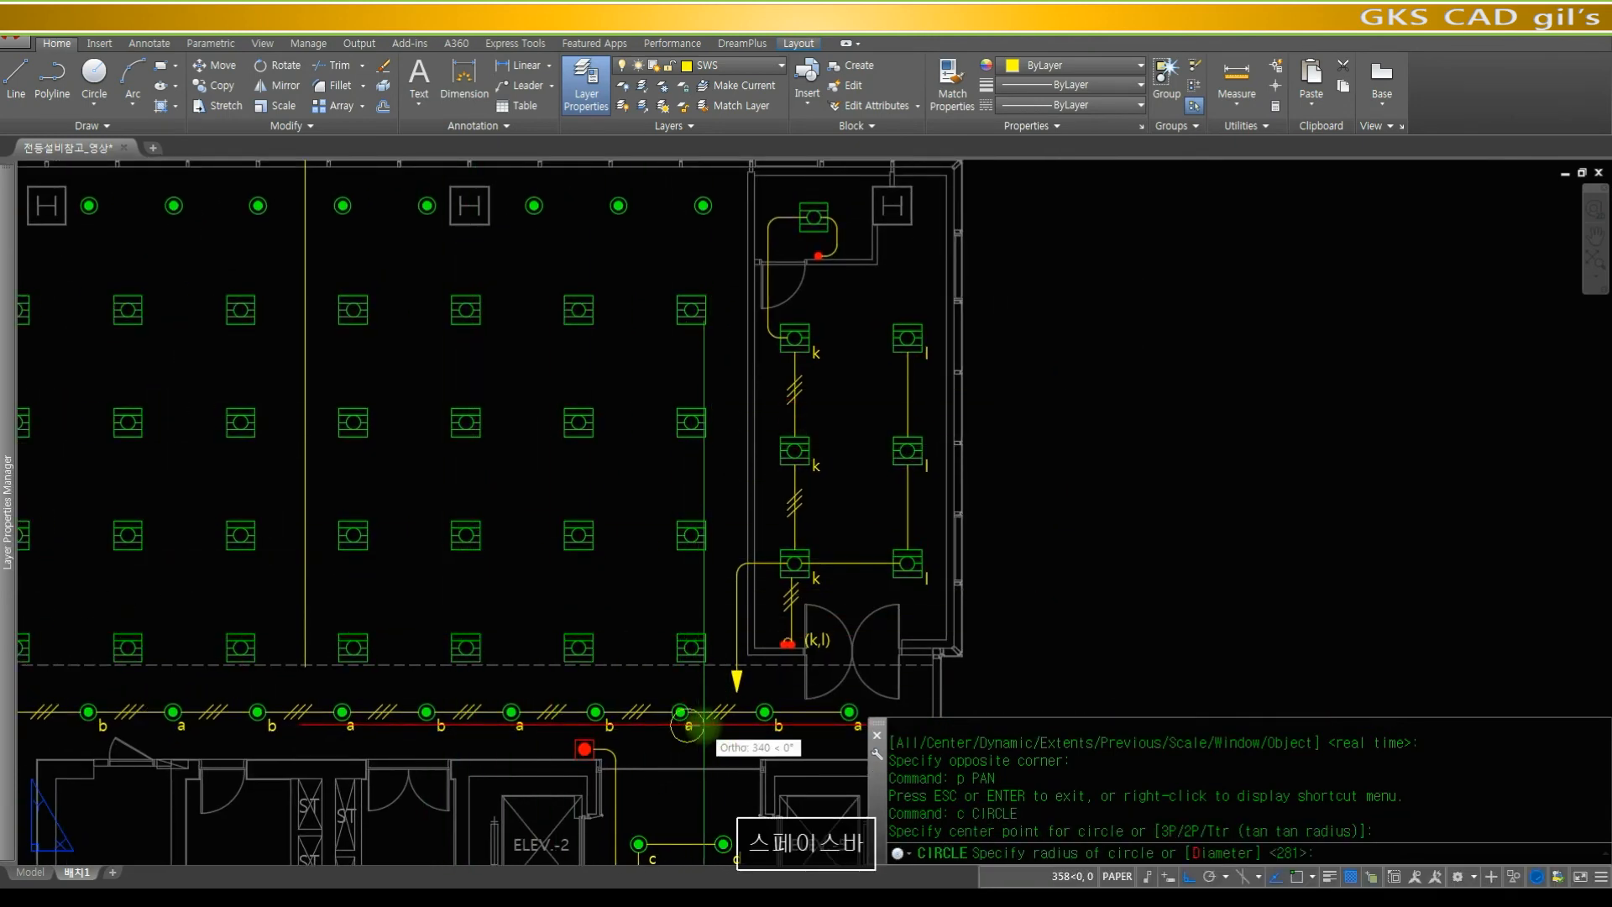
left_click(691, 720)
key("Escape")
key("Escape")
- Copy a corridor light's letter a beside the first two lights in the bottom row of the office bay, using endpoint snaps with ortho off
type("co")
key("space")
left_click(684, 713)
key("space")
left_click(683, 712)
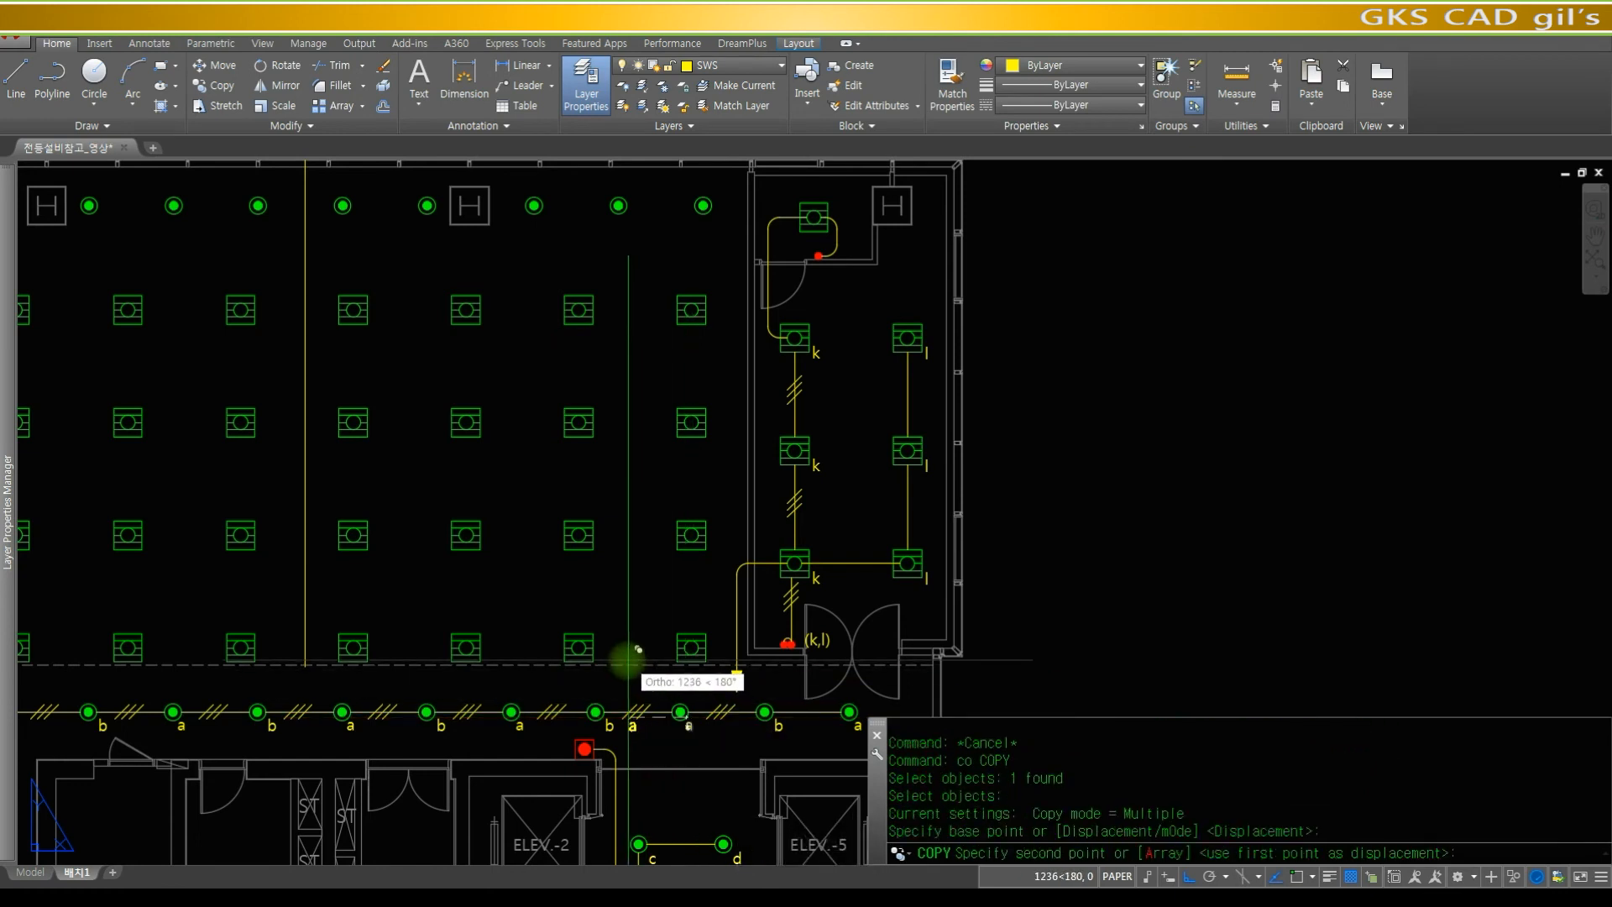
key("F8")
type("e")
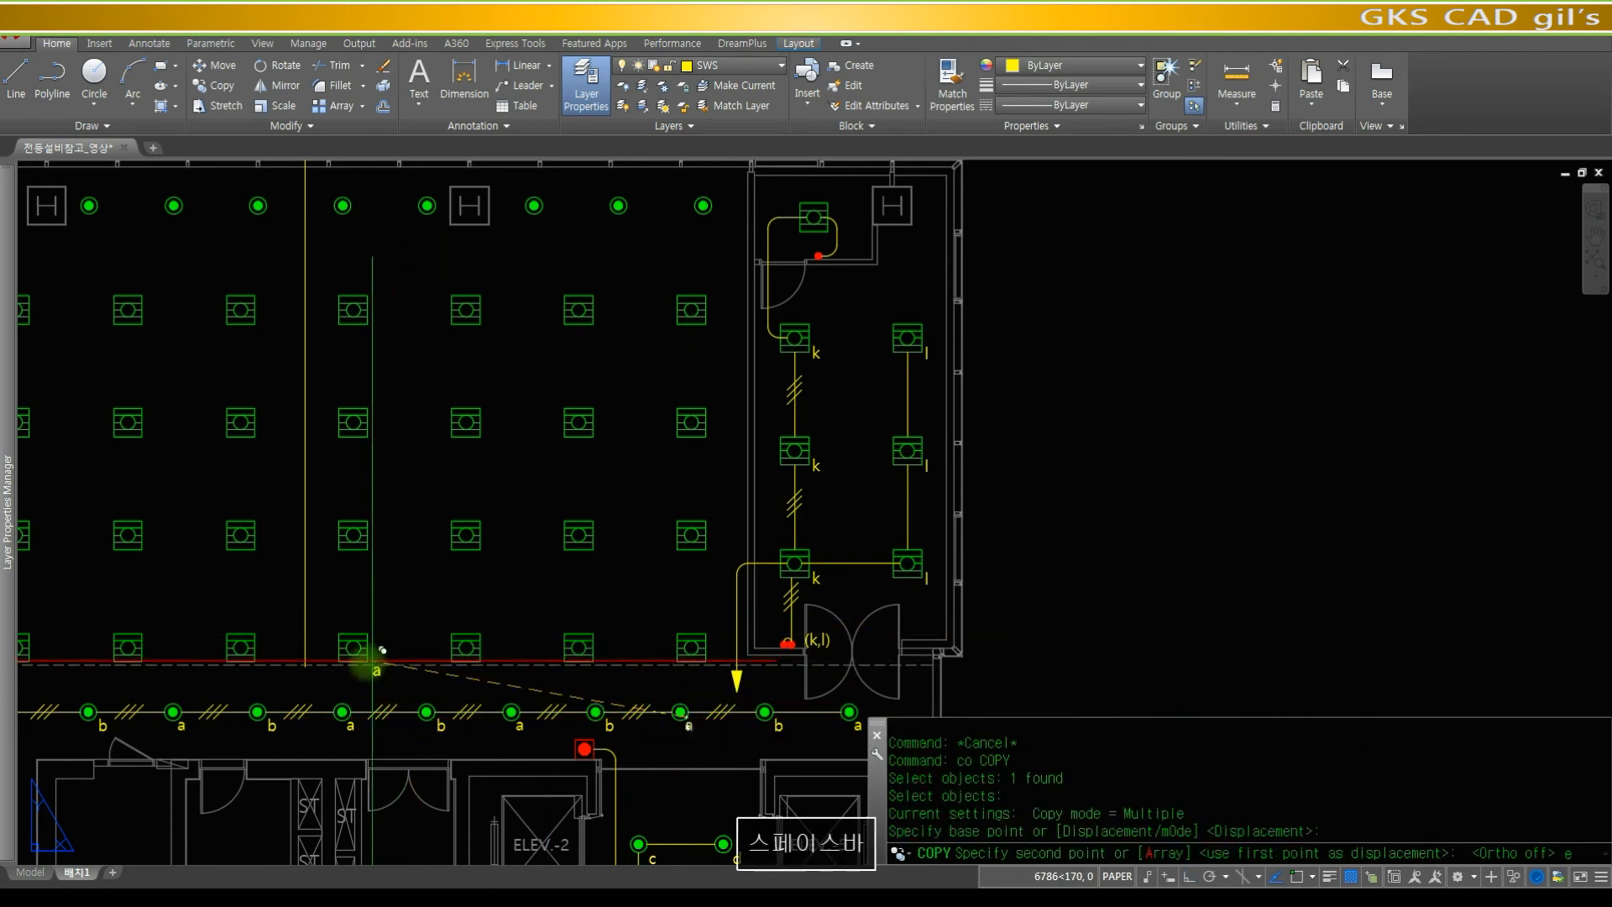
type("nd")
key("space")
left_click(369, 661)
type("e")
left_click(483, 662)
key("space")
type("r")
key("space")
type("ta")
key("space")
left_click(395, 687)
left_click(358, 647)
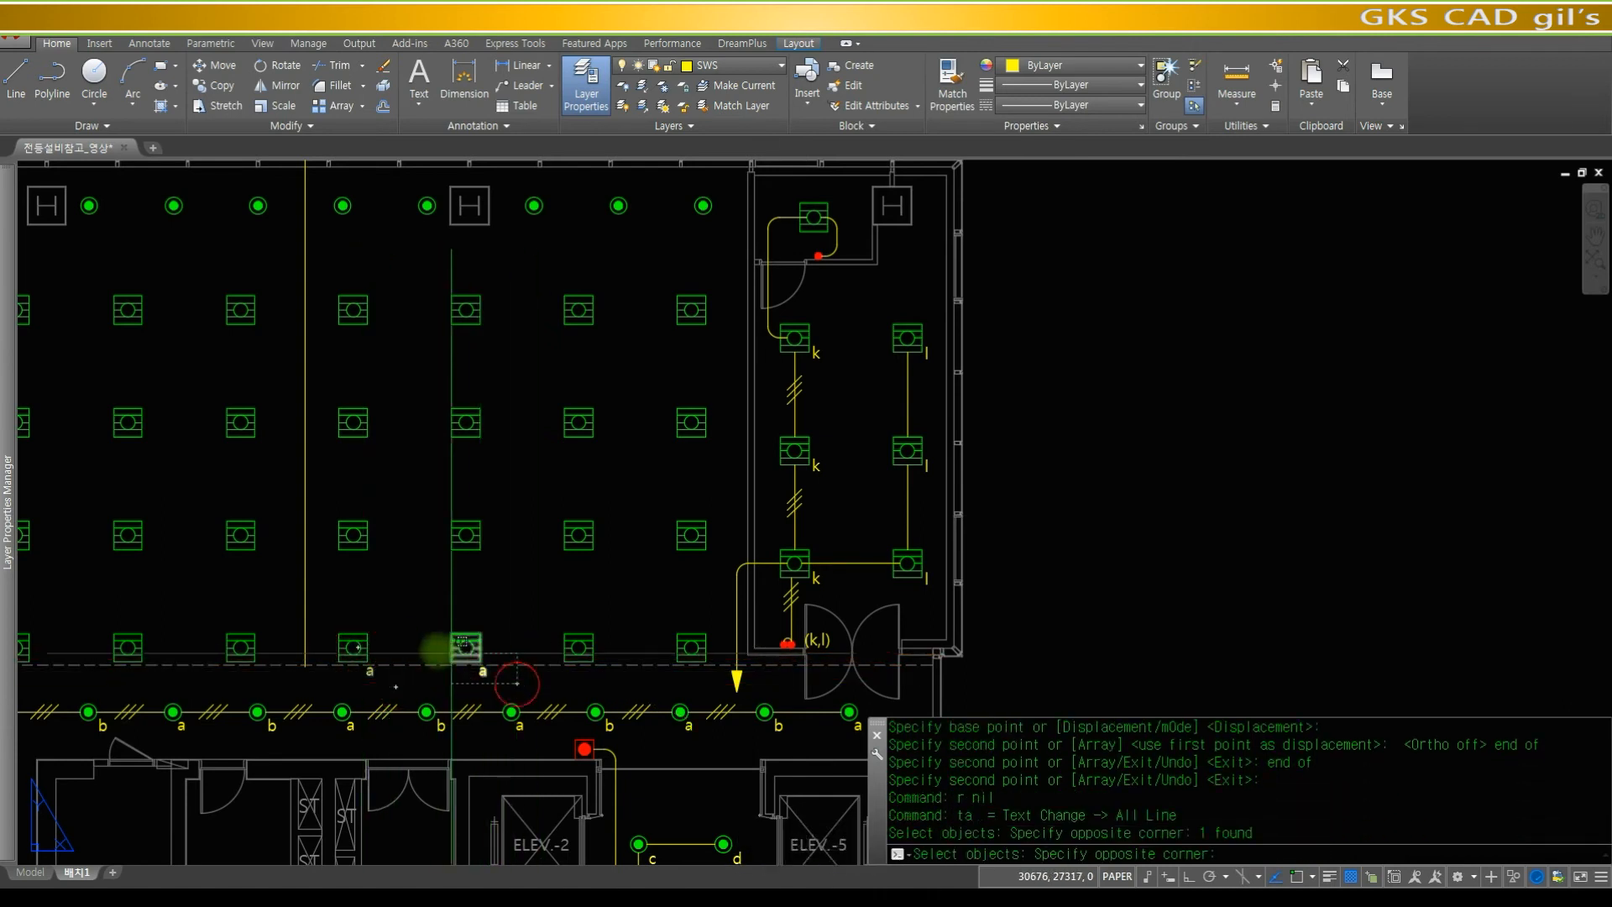
left_click(437, 648)
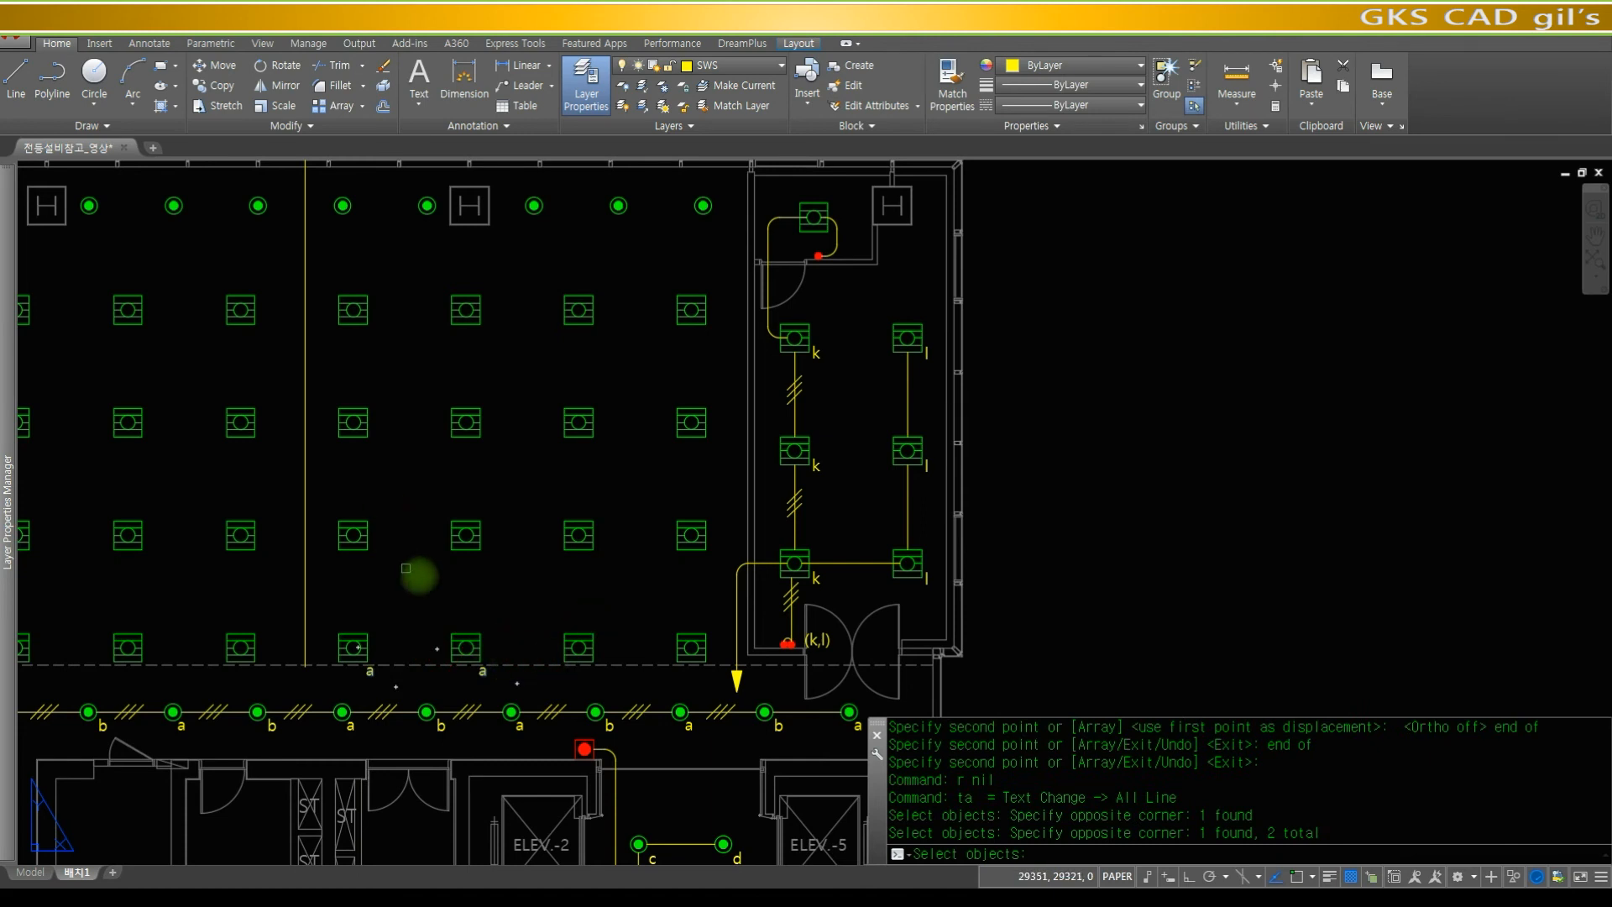
key("Escape")
key("Escape")
key("Escape")
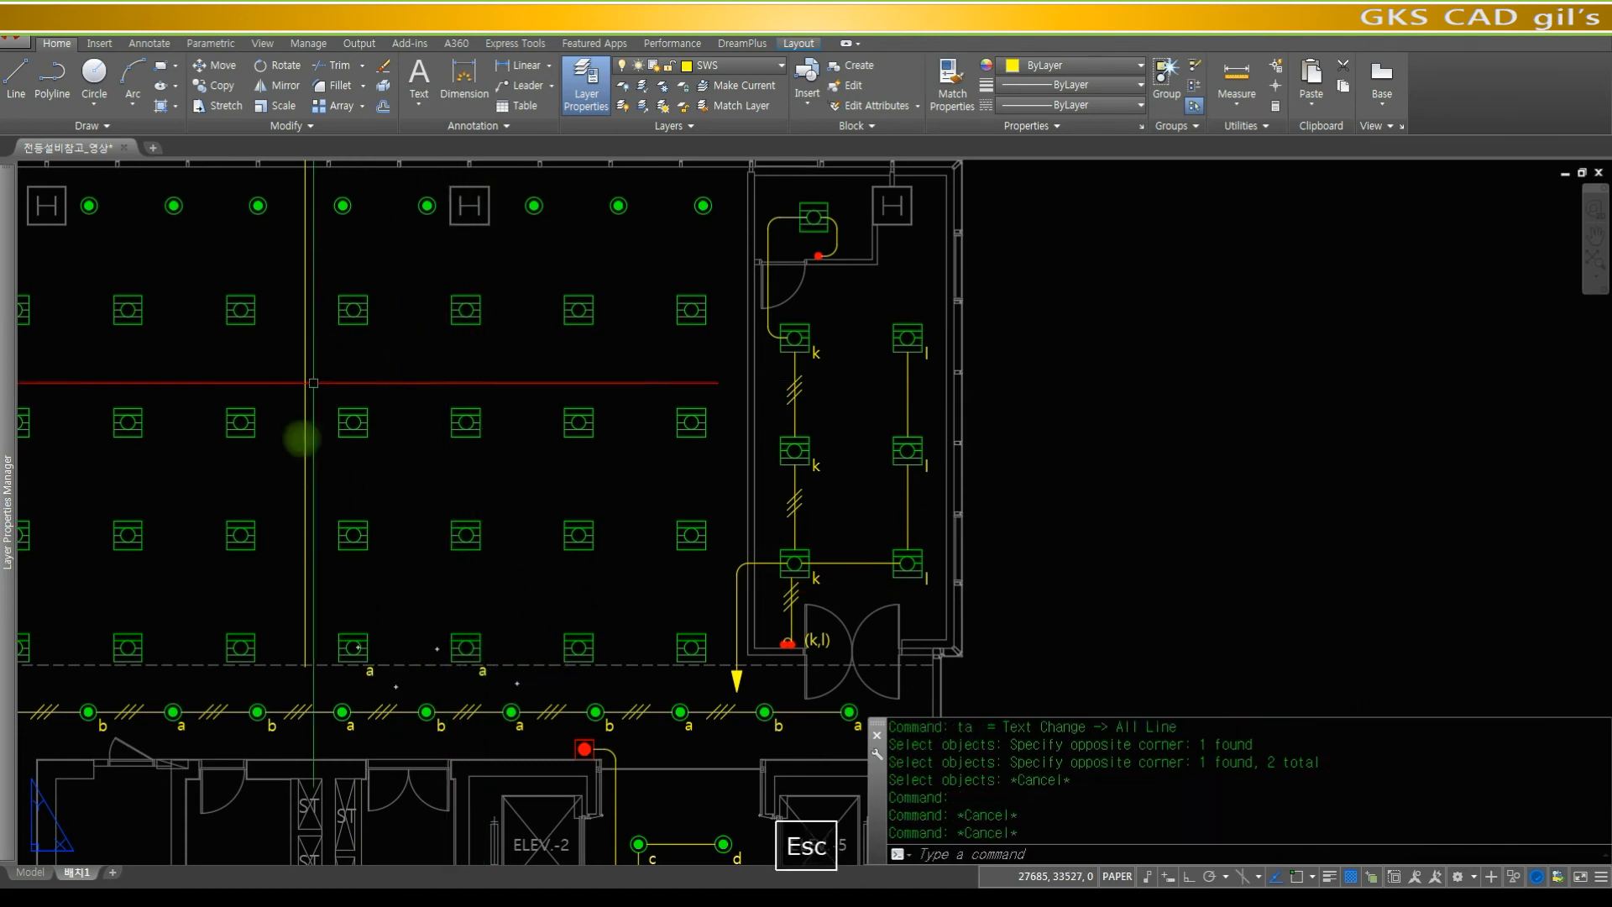
- Edit the two copied letters in the office's bottom light row to read 1a and 1b
type("ddedit")
key("space")
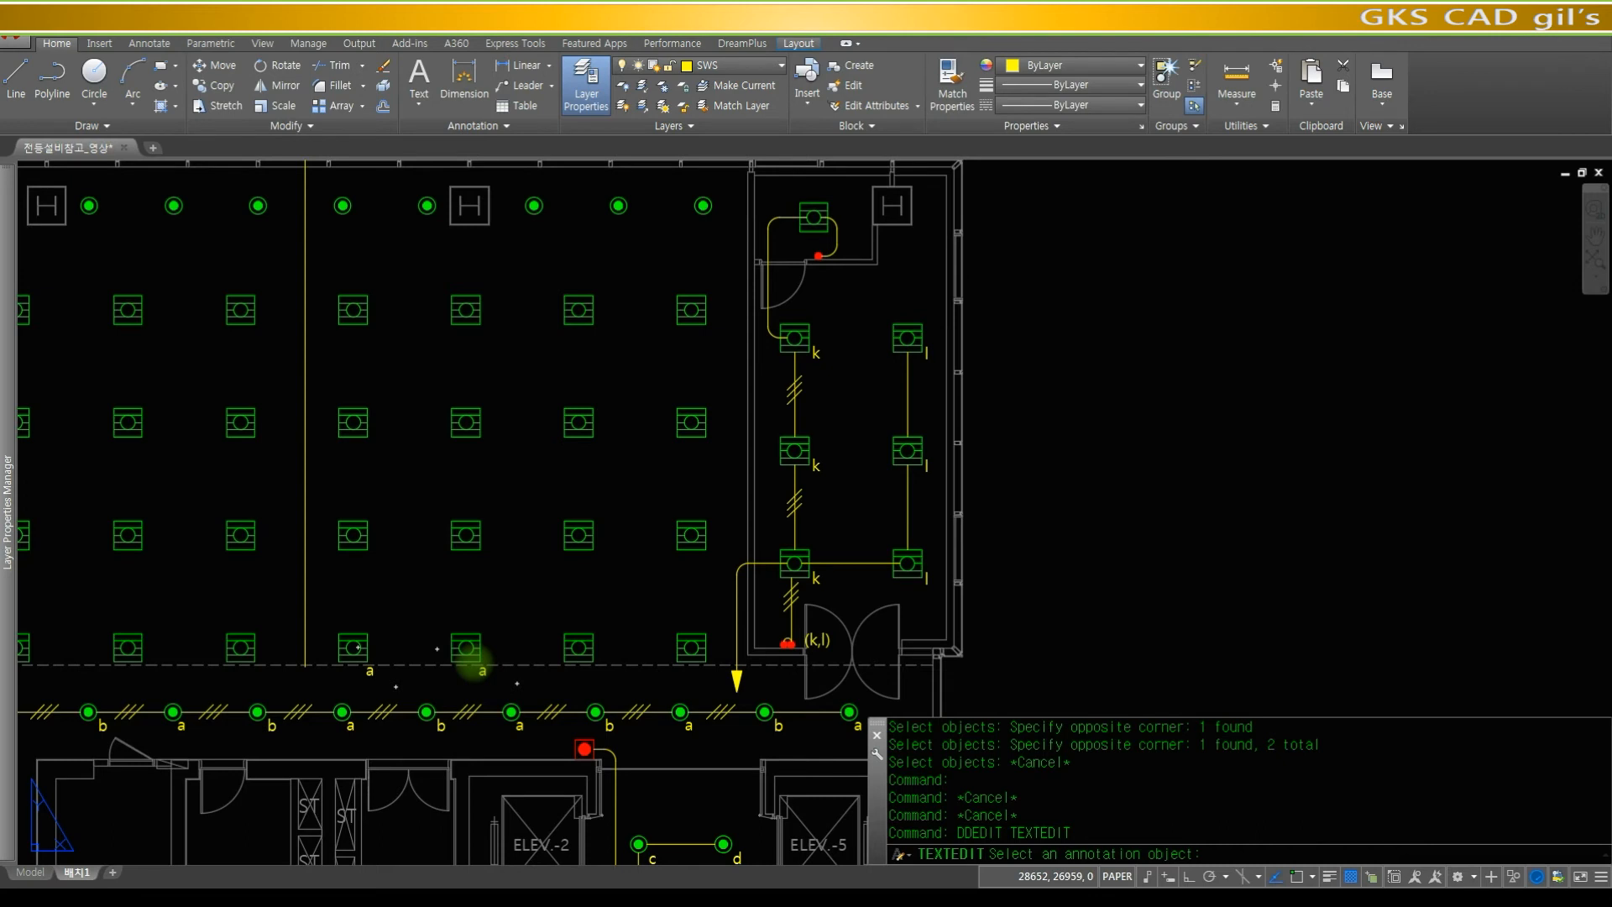
left_click(475, 663)
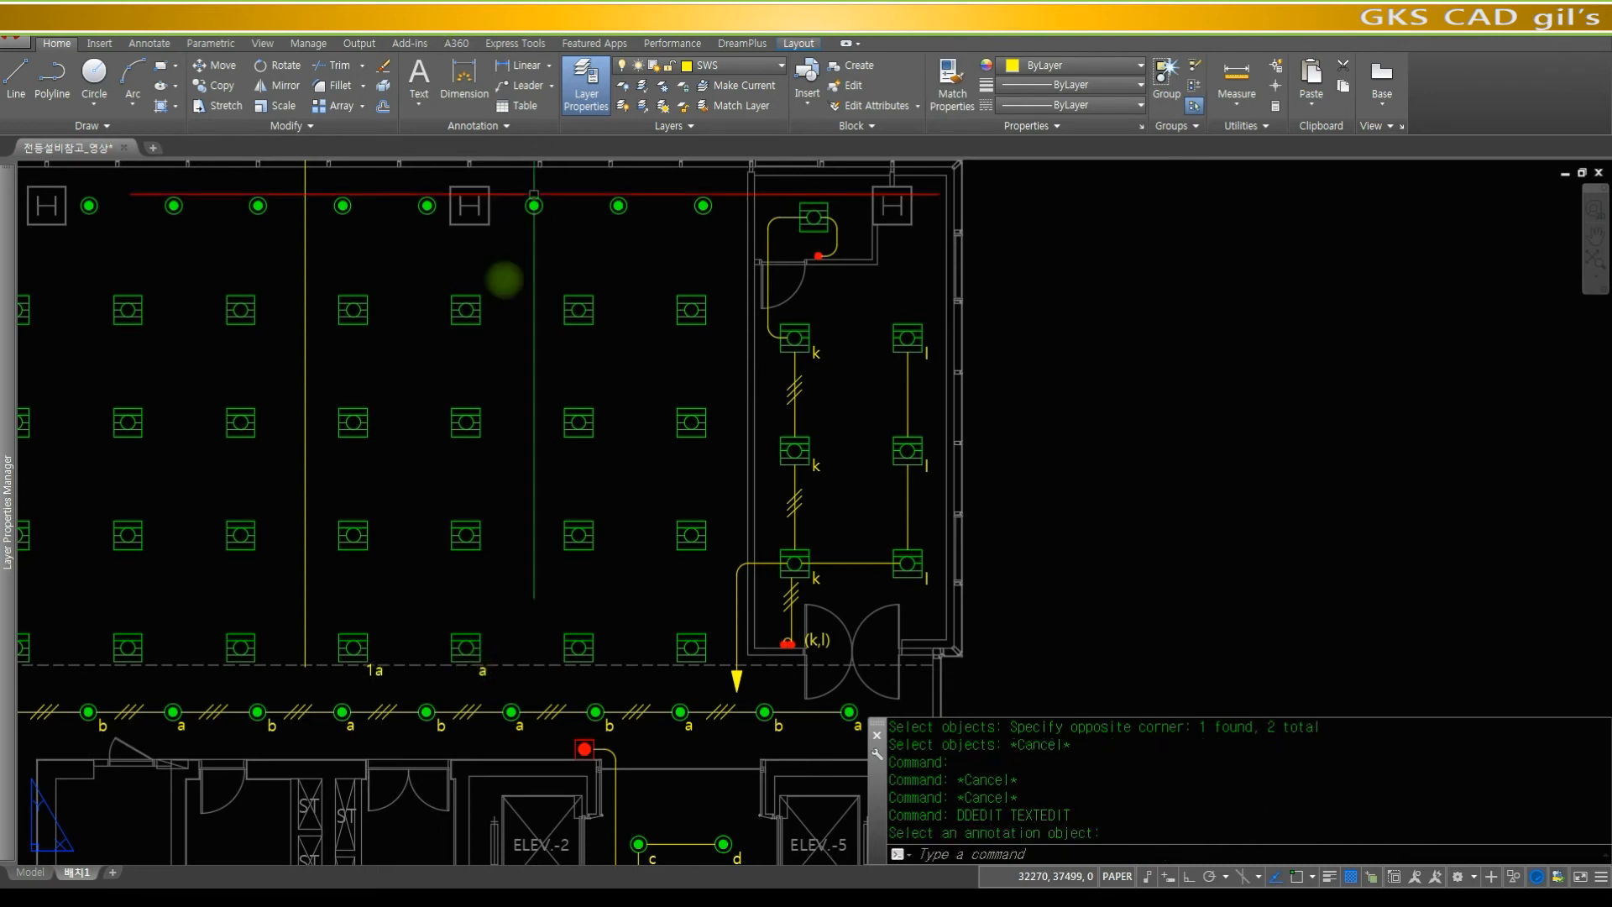
key("space")
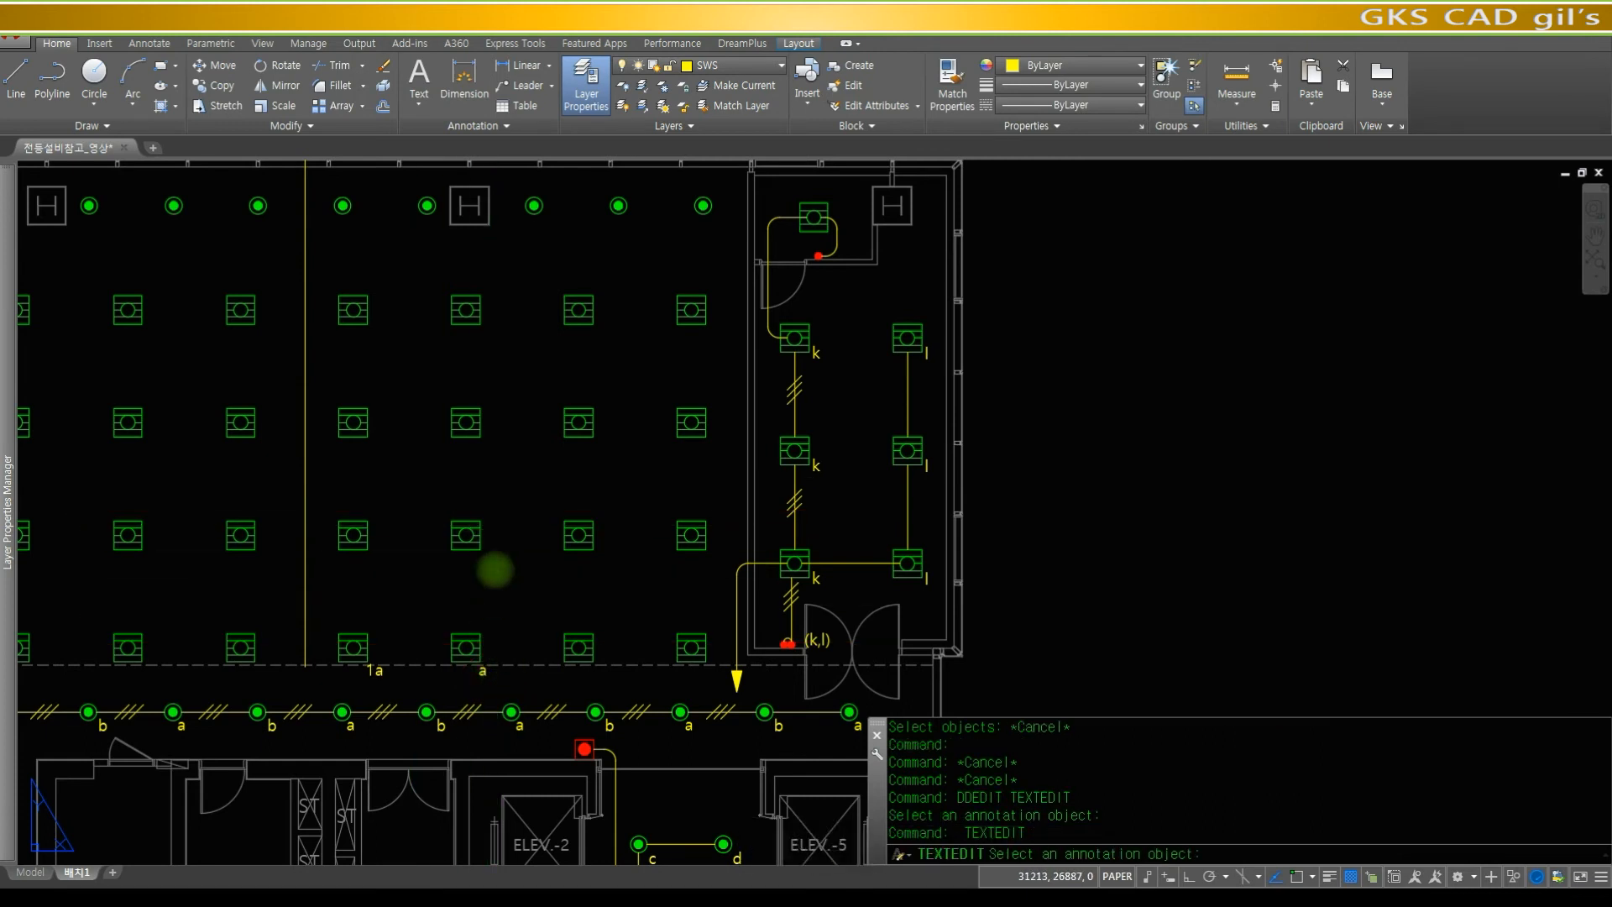
left_click(483, 670)
type("1b")
left_click(512, 691)
- Copy the 1b label beside the first top-row downlight after the vertical division line and change its text to 1c
type("co")
key("space")
left_click(487, 670)
key("space")
left_click(489, 660)
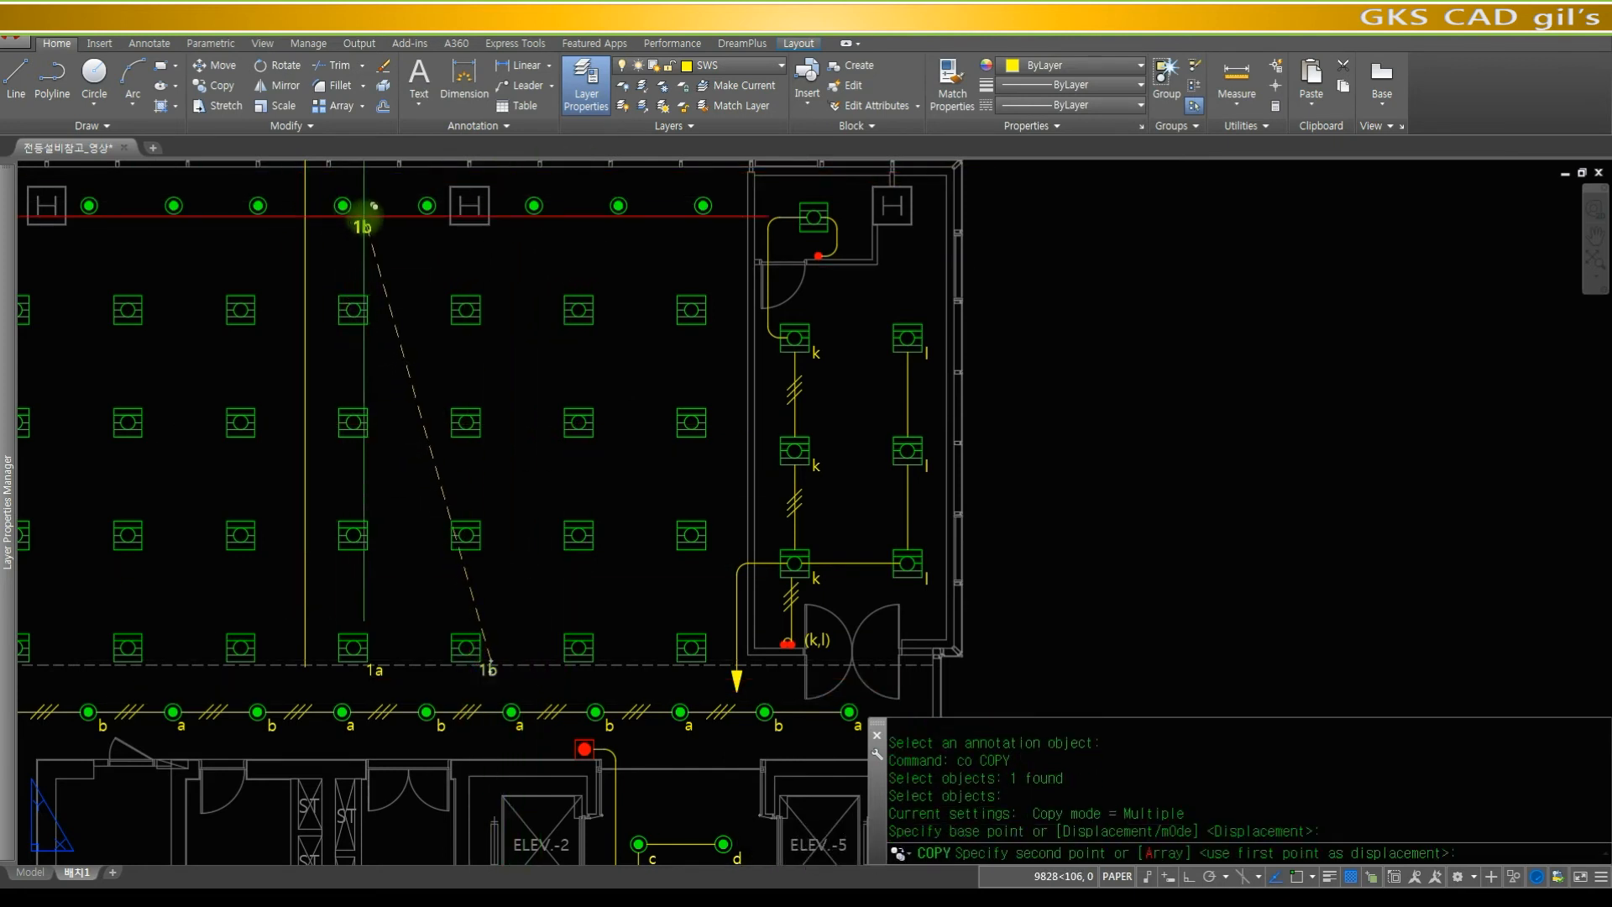
left_click(360, 214)
key("space")
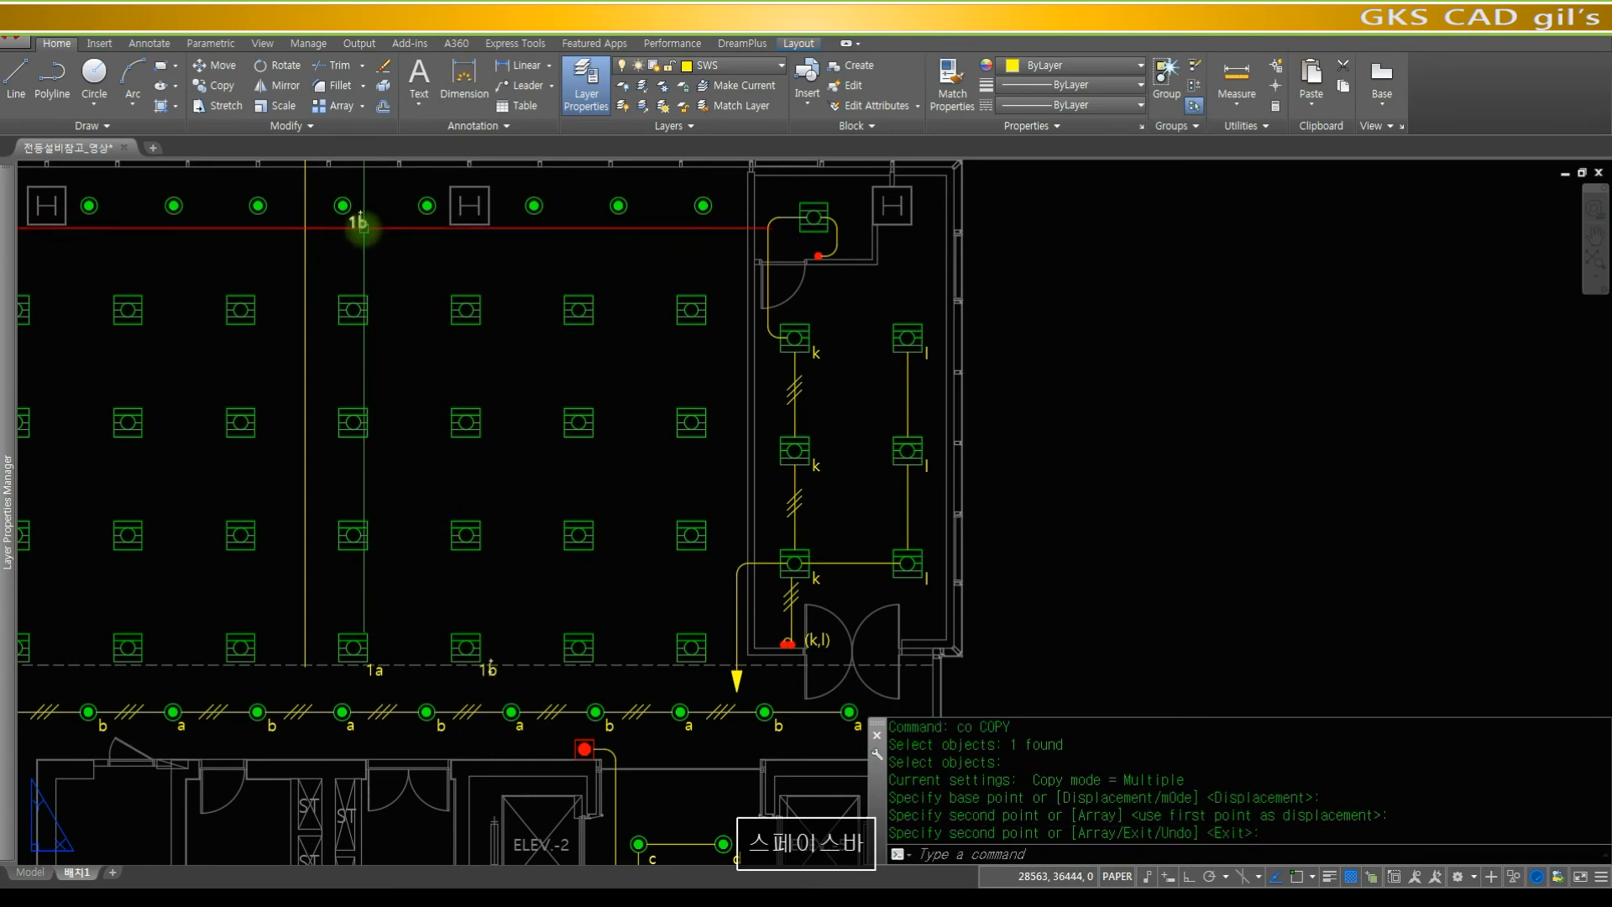
type("ddedit")
key("space")
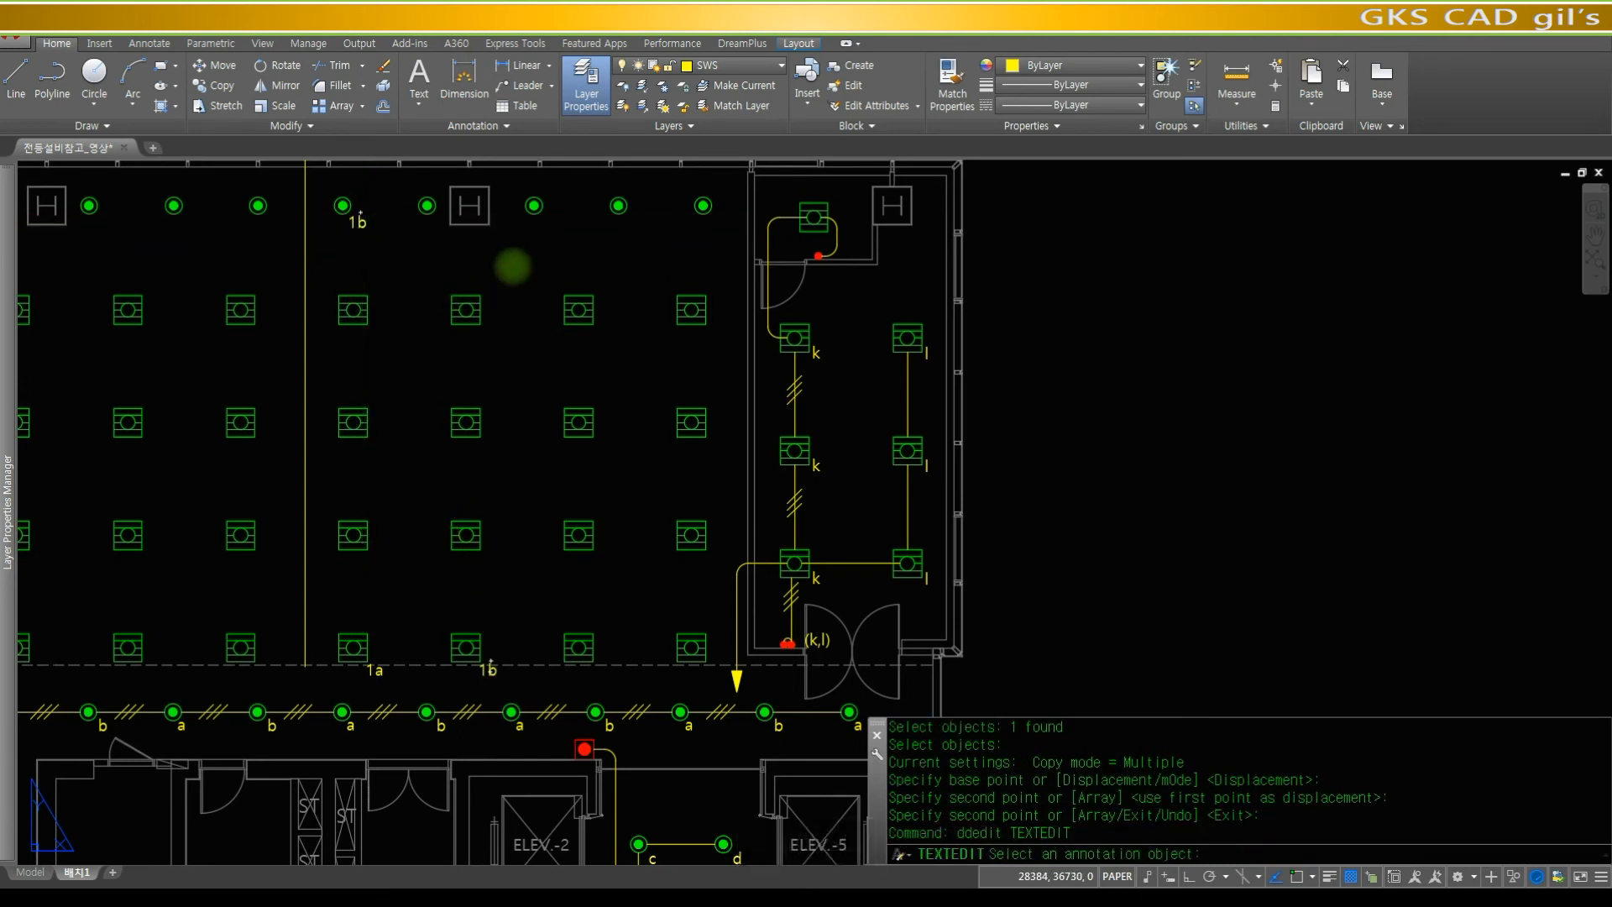
left_click(512, 266)
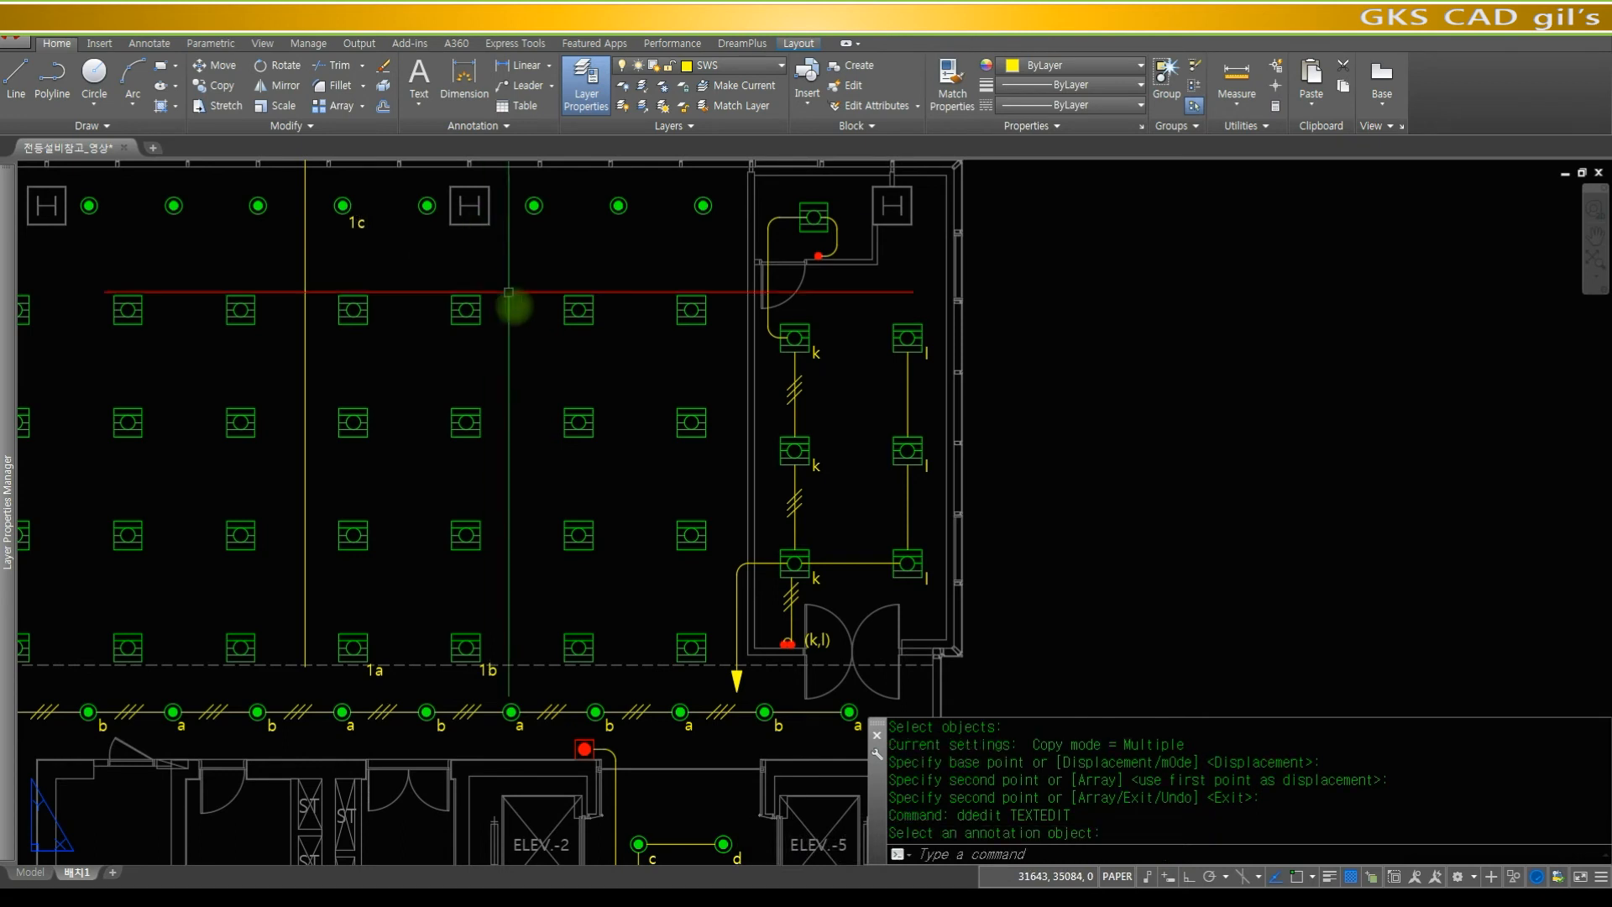
key("Escape")
- Copy the 1c label to the next two top-row downlights, using the downlights' centres as base and target points
type("co")
key("space")
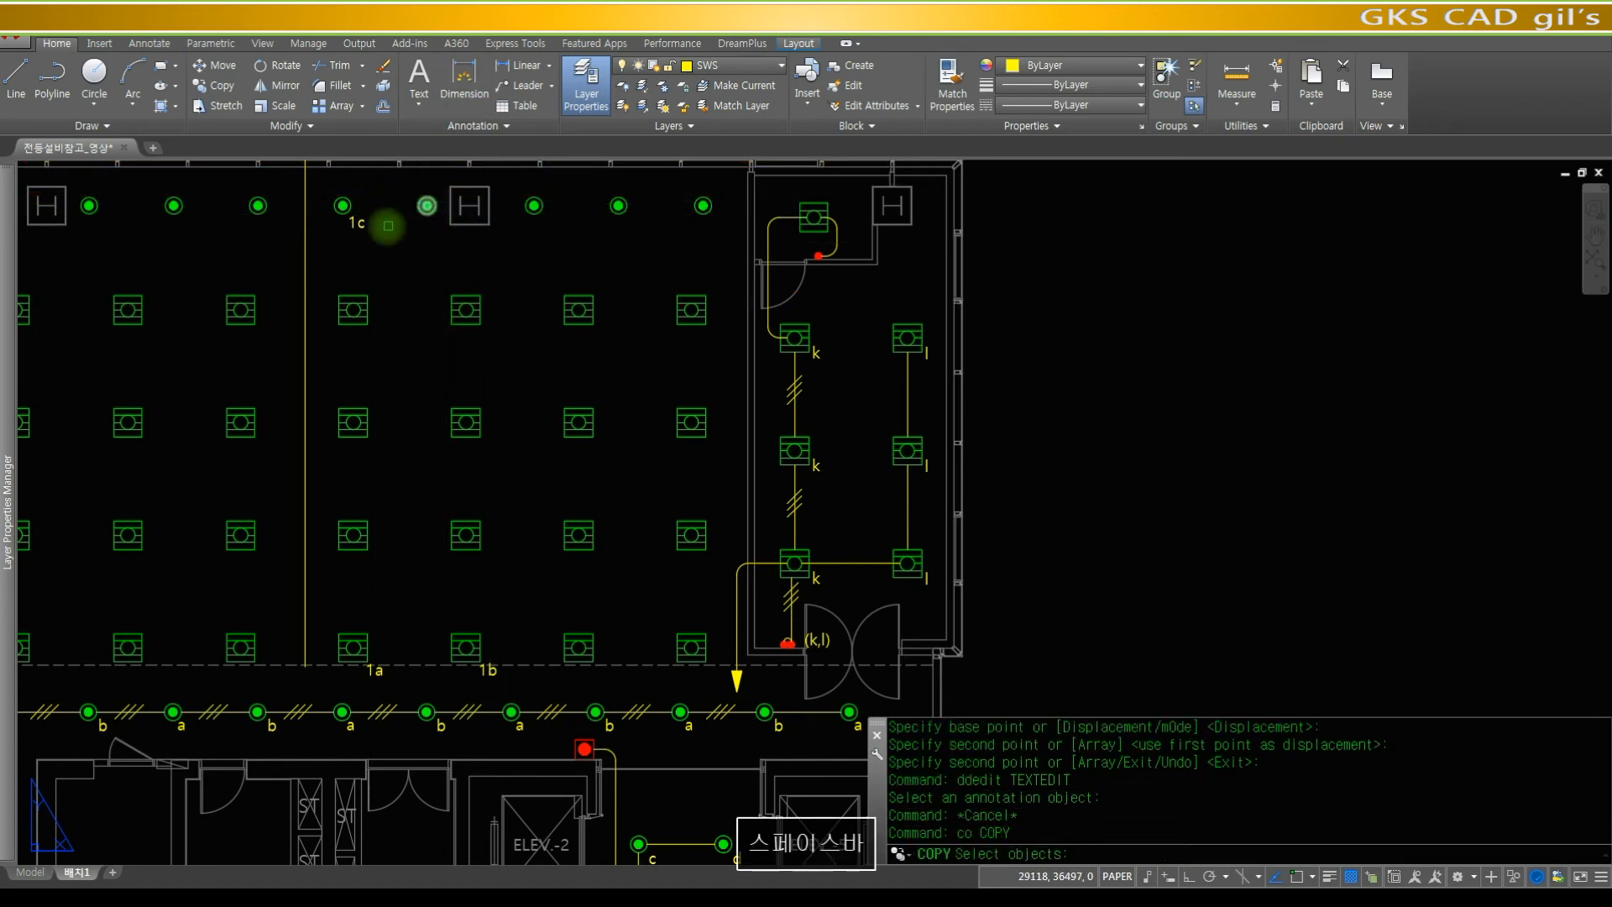
left_click(361, 224)
key("space")
type("cen")
key("space")
left_click(344, 206)
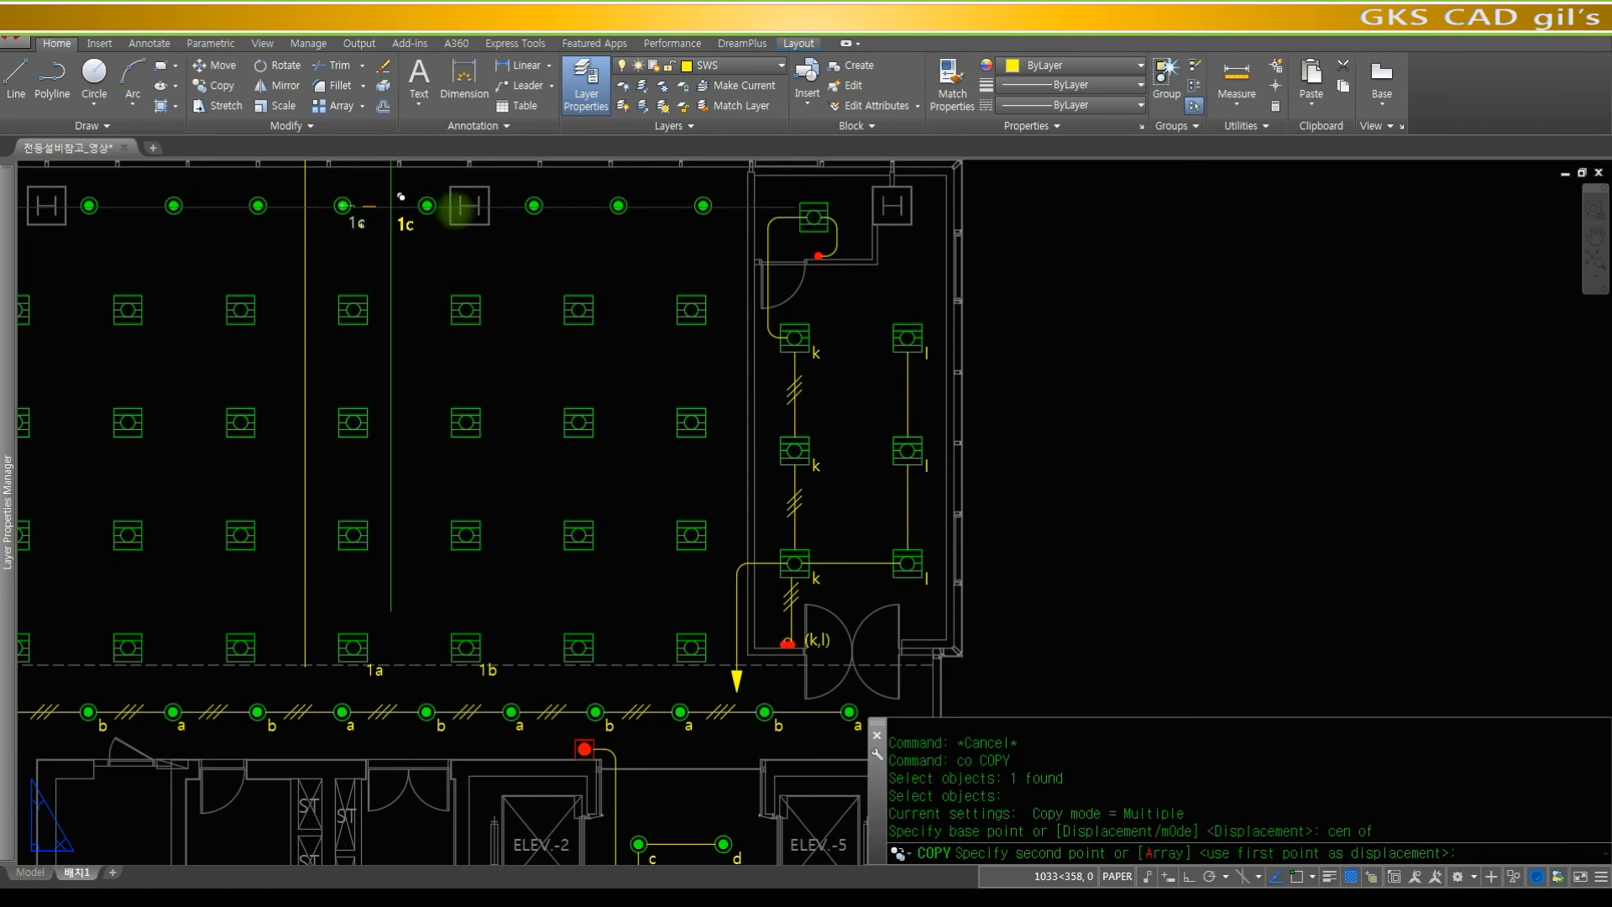
left_click(429, 200)
type("ce")
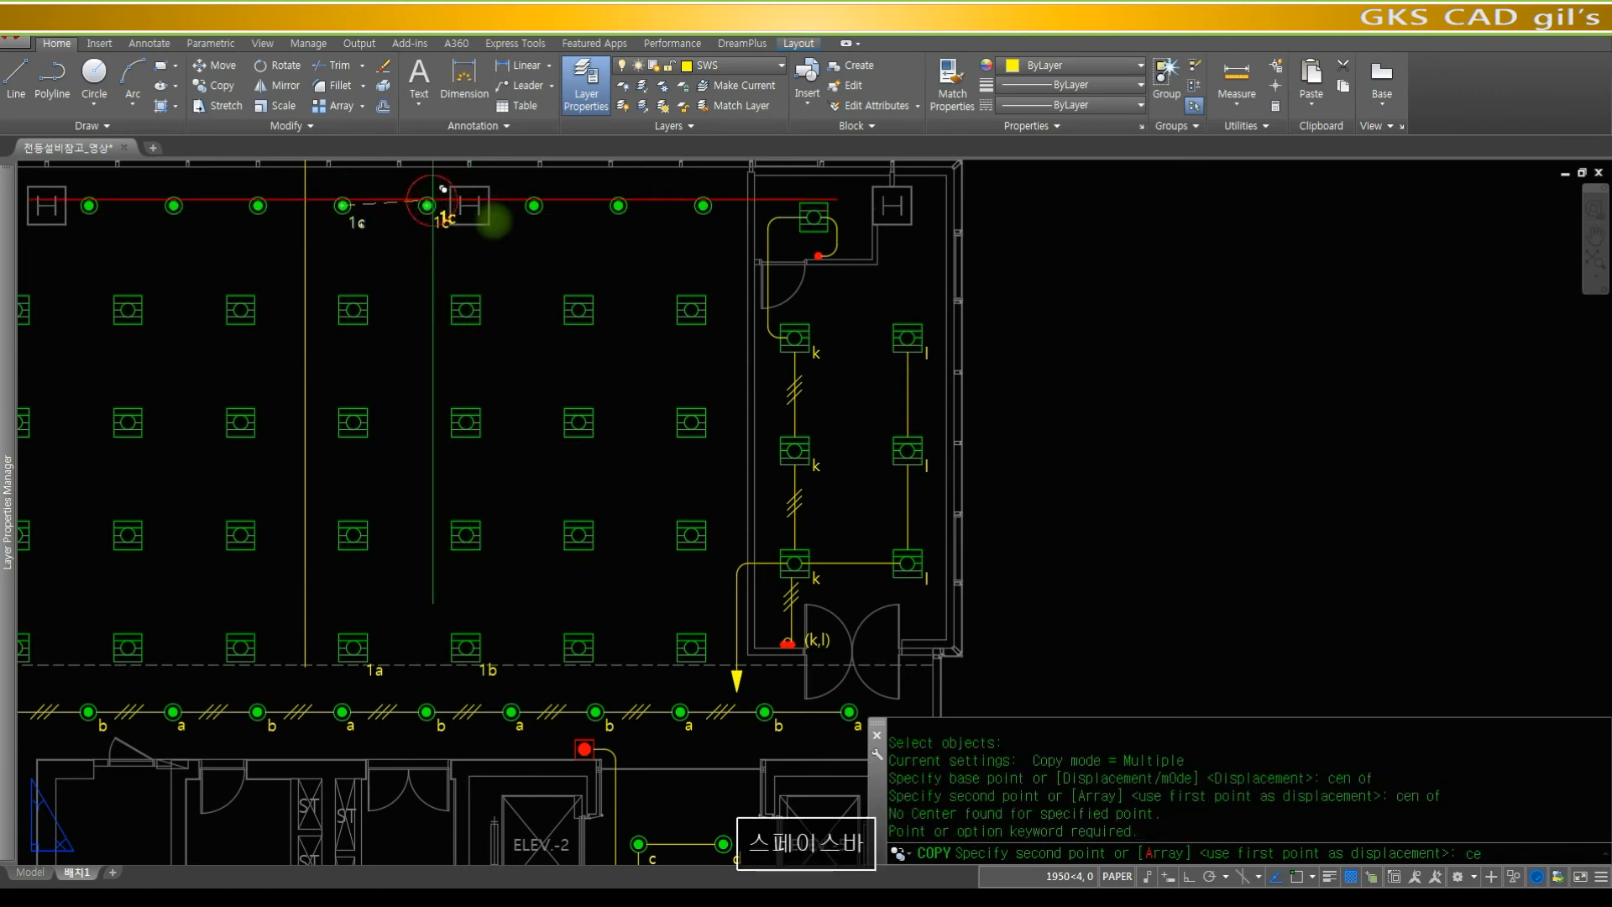
type("n")
key("space")
left_click(427, 206)
type("cen")
key("space")
left_click(534, 206)
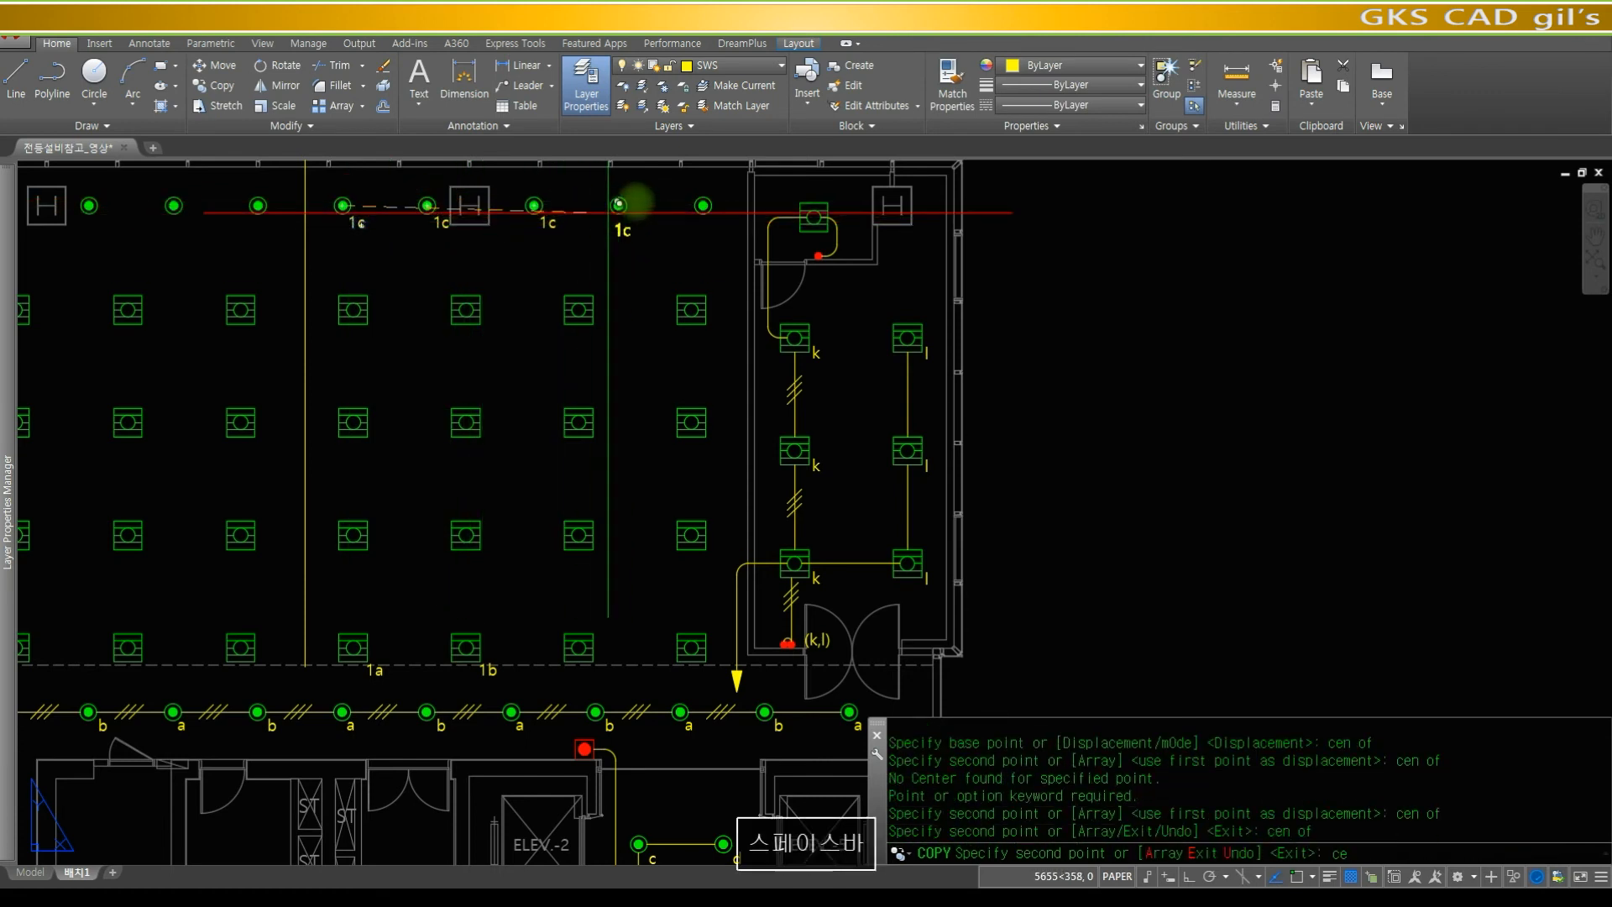
- Copy the 1c label to the last two top-row downlights by their centres
left_click(646, 192)
type("cen")
key("space")
left_click(620, 205)
type("cen")
key("space")
left_click(704, 205)
key("space")
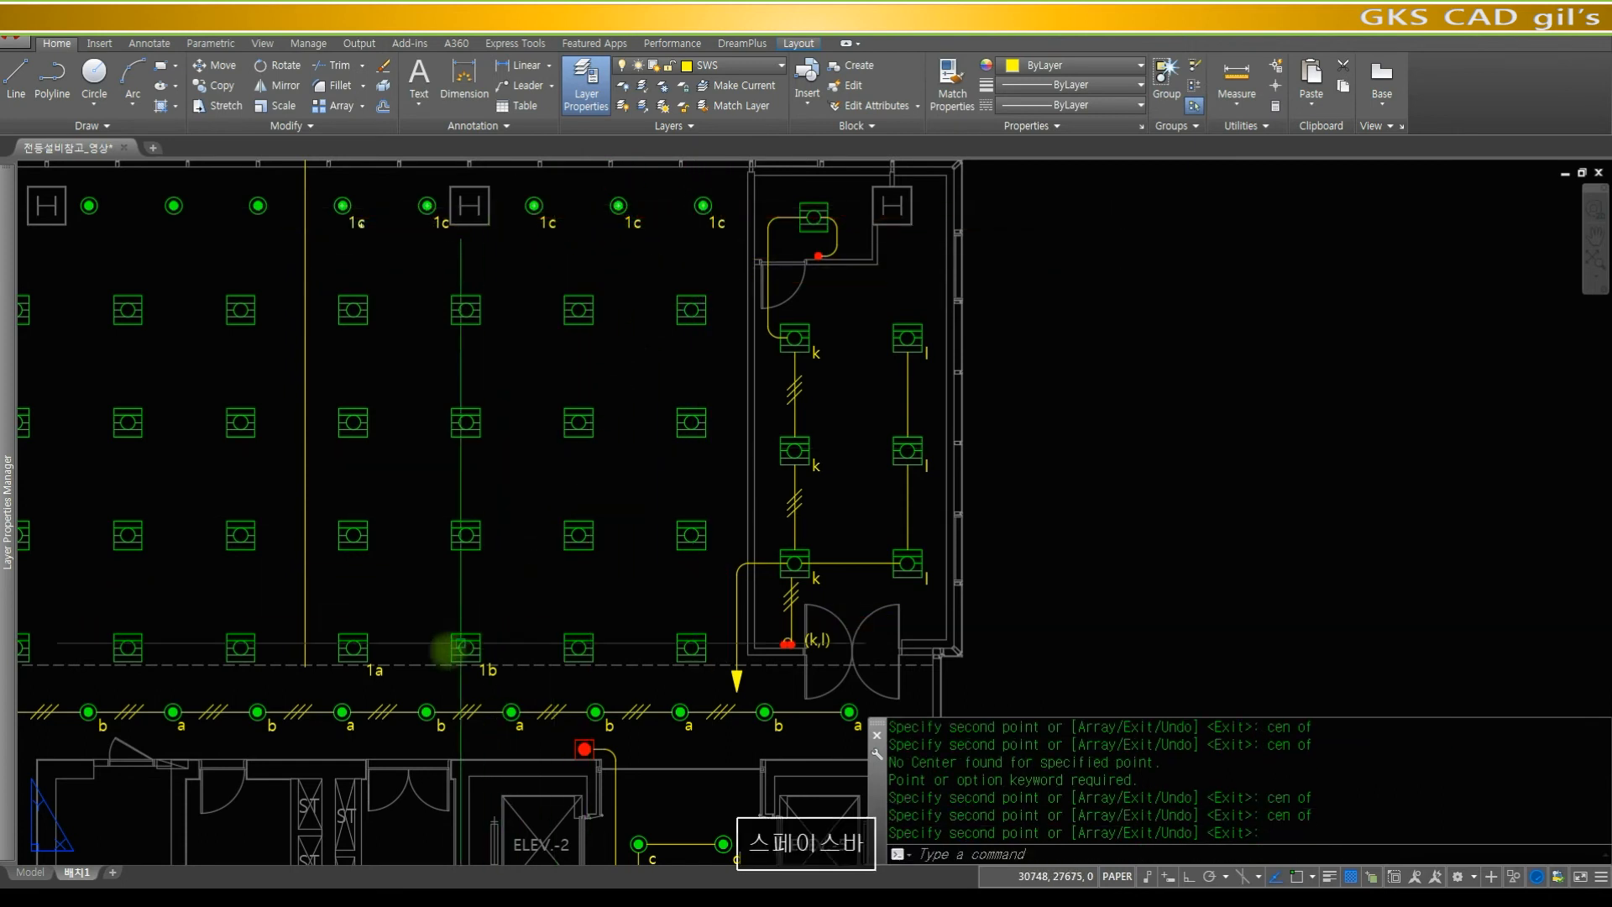
- Copy the 1a and 1b labels together to the light pairs in the three rows above, snapping to the lights' centres
key("space")
left_click(490, 669)
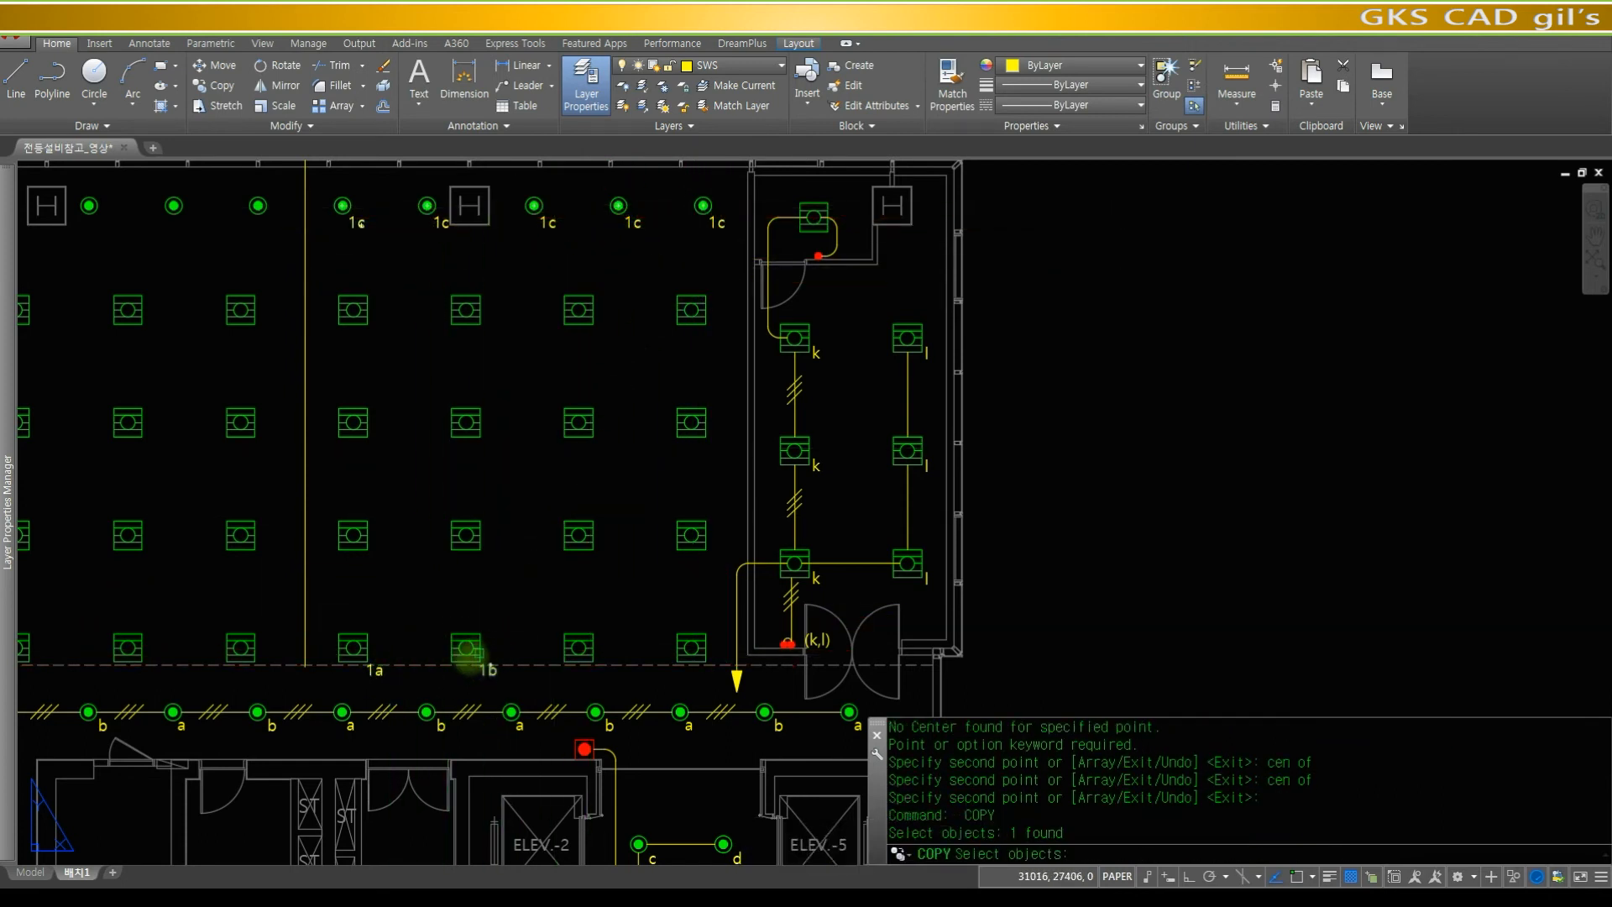
left_click(370, 670)
key("space")
type("cen")
key("space")
left_click(464, 640)
type("ce")
left_click(487, 518)
type("cen")
key("space")
left_click(484, 411)
type("cen")
key("space")
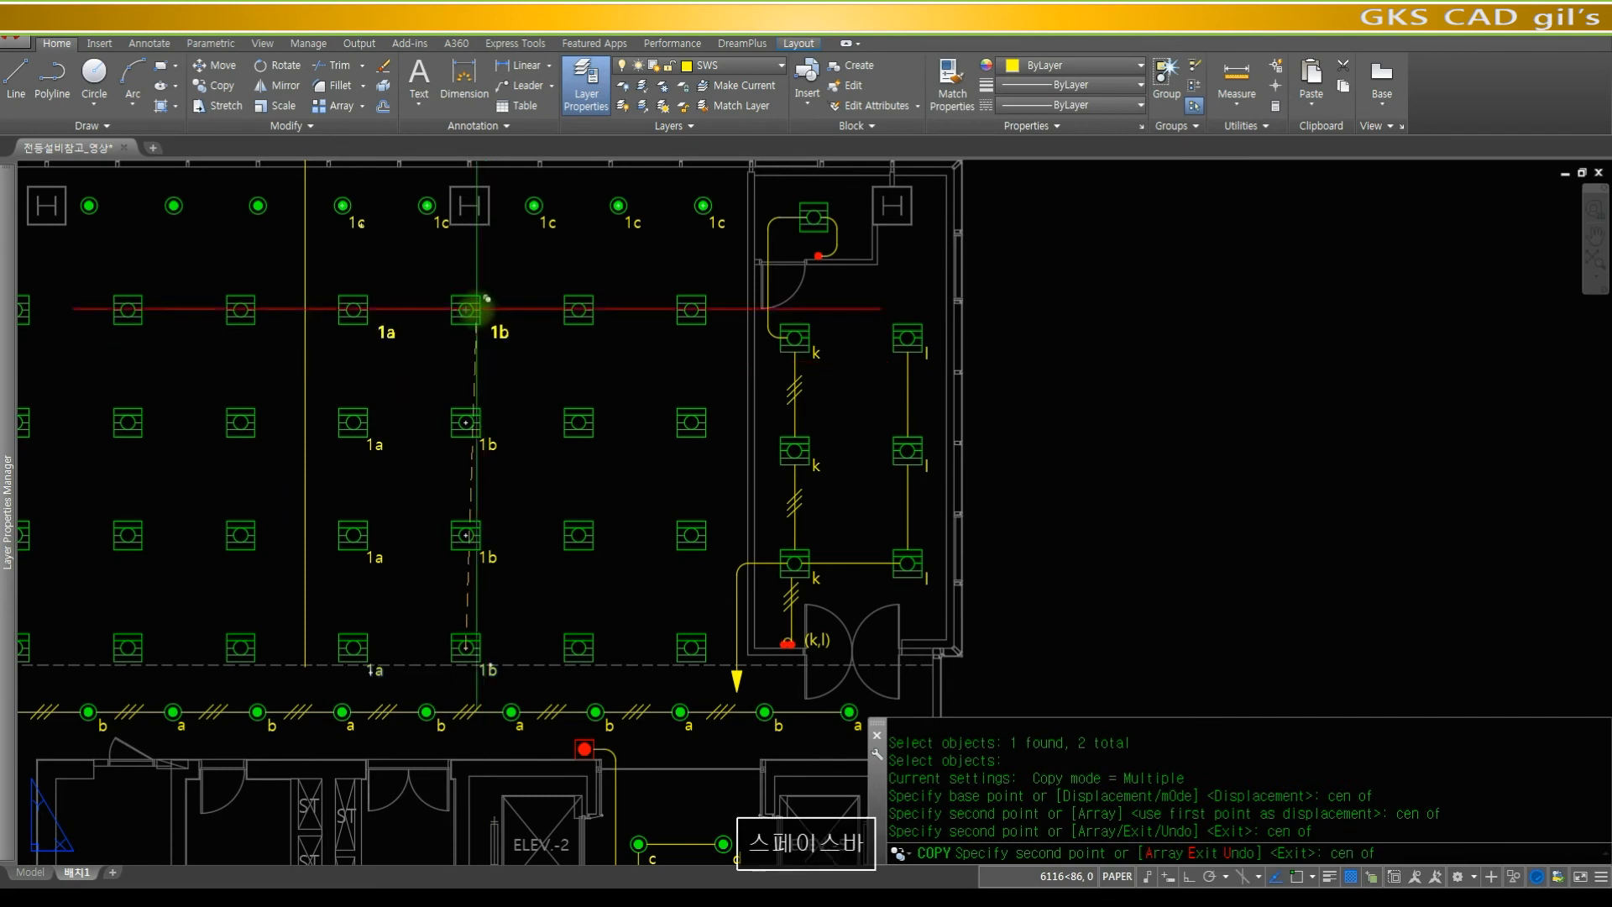
left_click(468, 309)
- Copy the 1a and 1b label pair to the bay's last two light columns in the upper three square-light rows
type("cen")
key("space")
left_click(685, 308)
type("cen")
key("space")
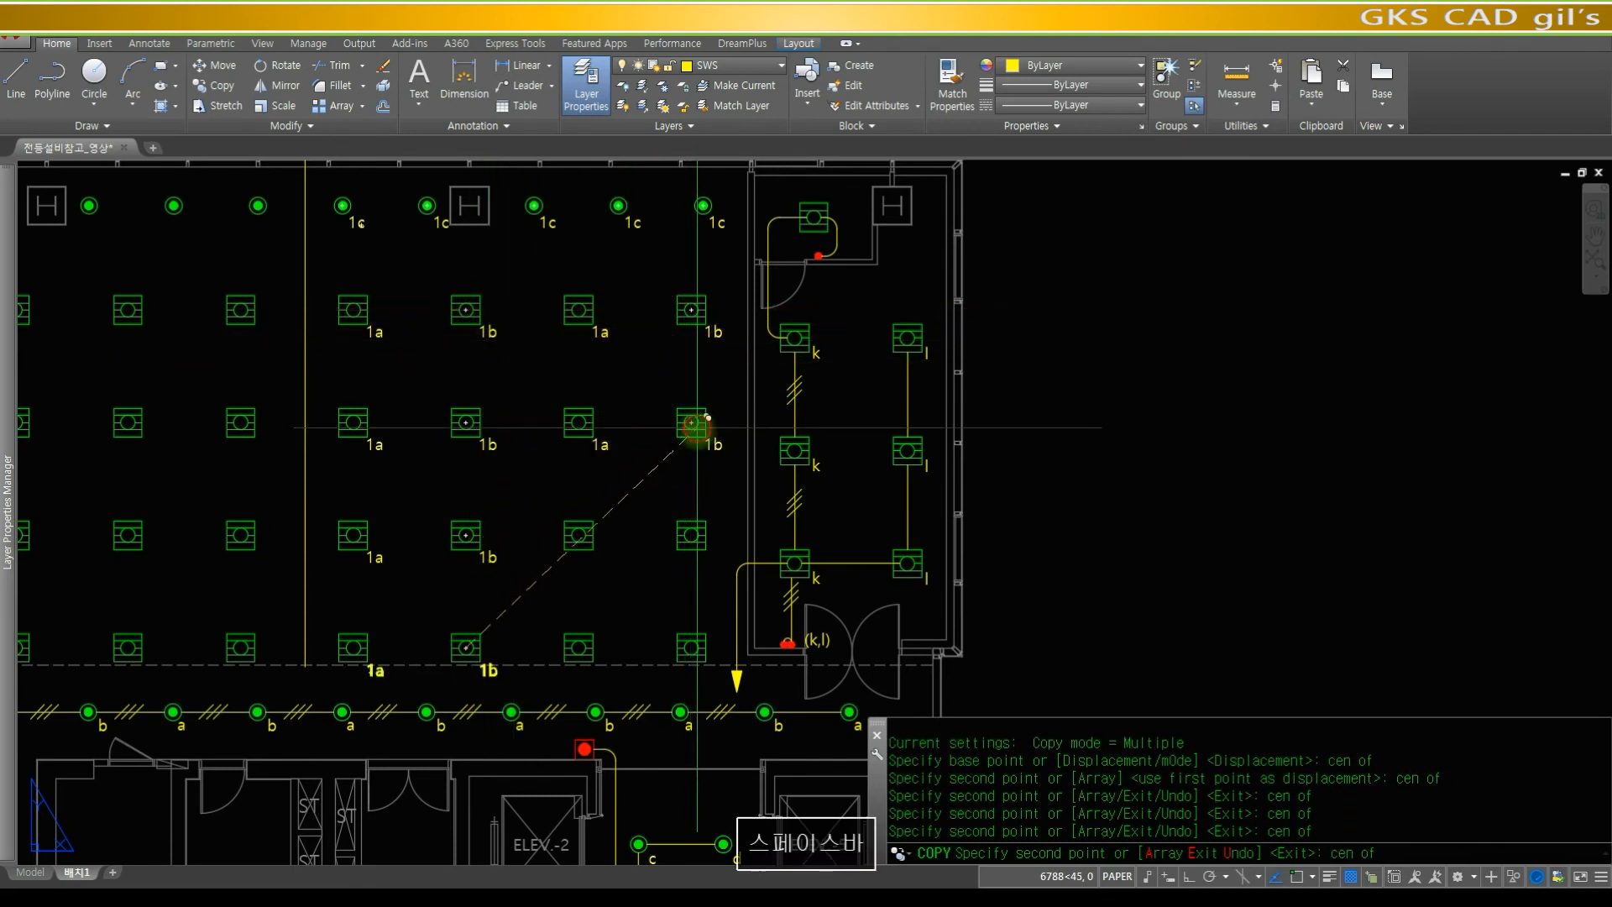
left_click(692, 422)
type("cen")
key("space")
left_click(691, 535)
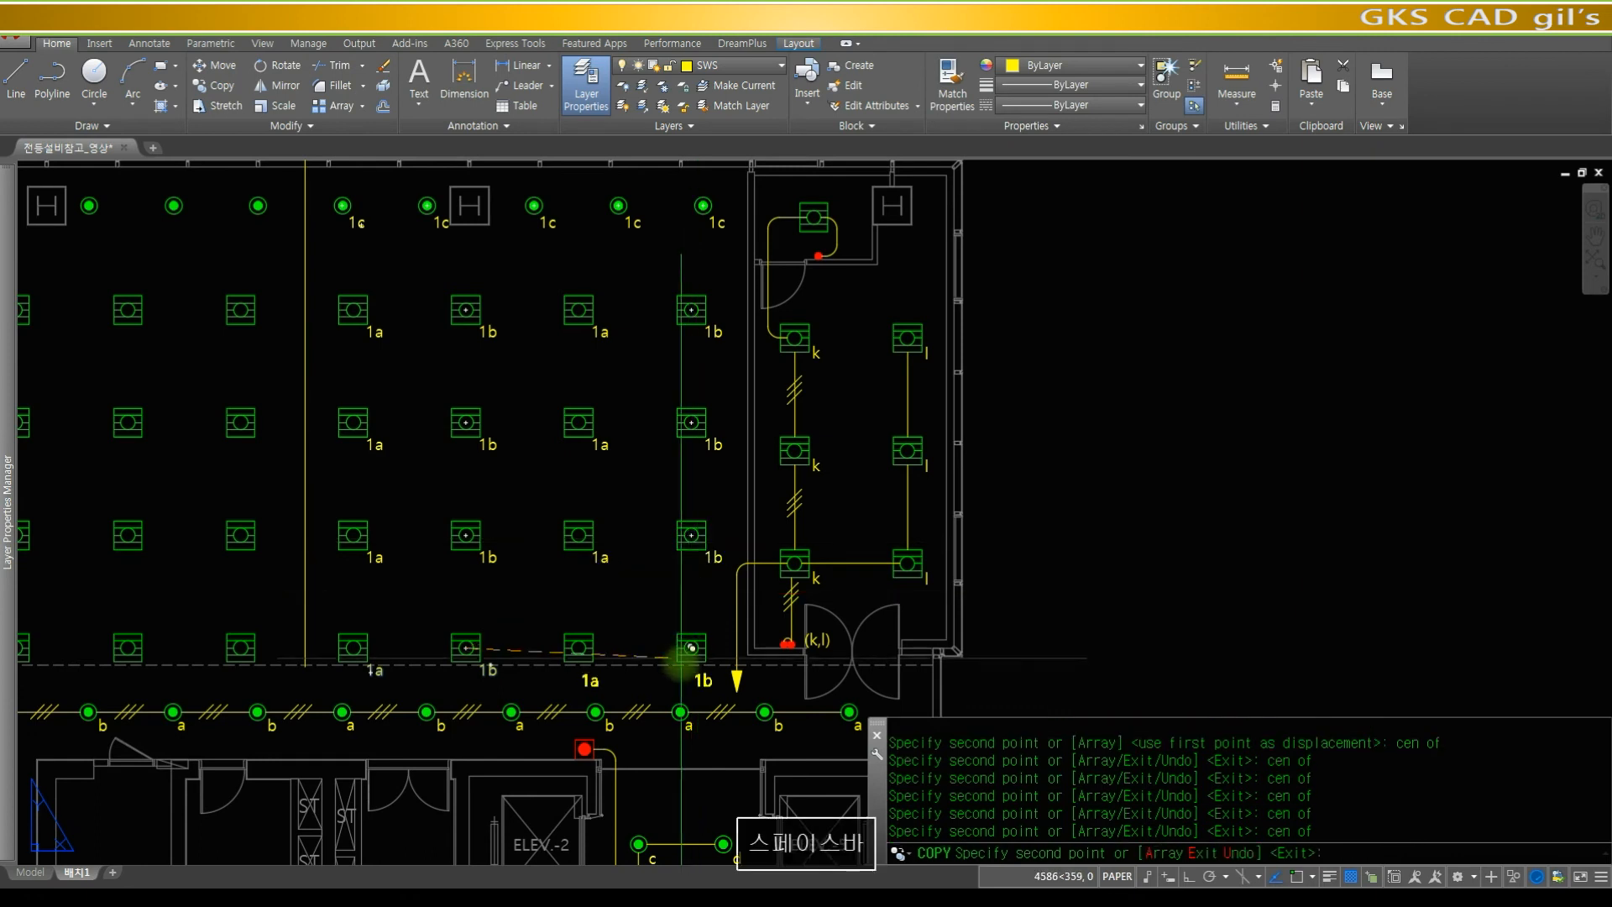
key("space")
type("c CIRCLE")
key("space")
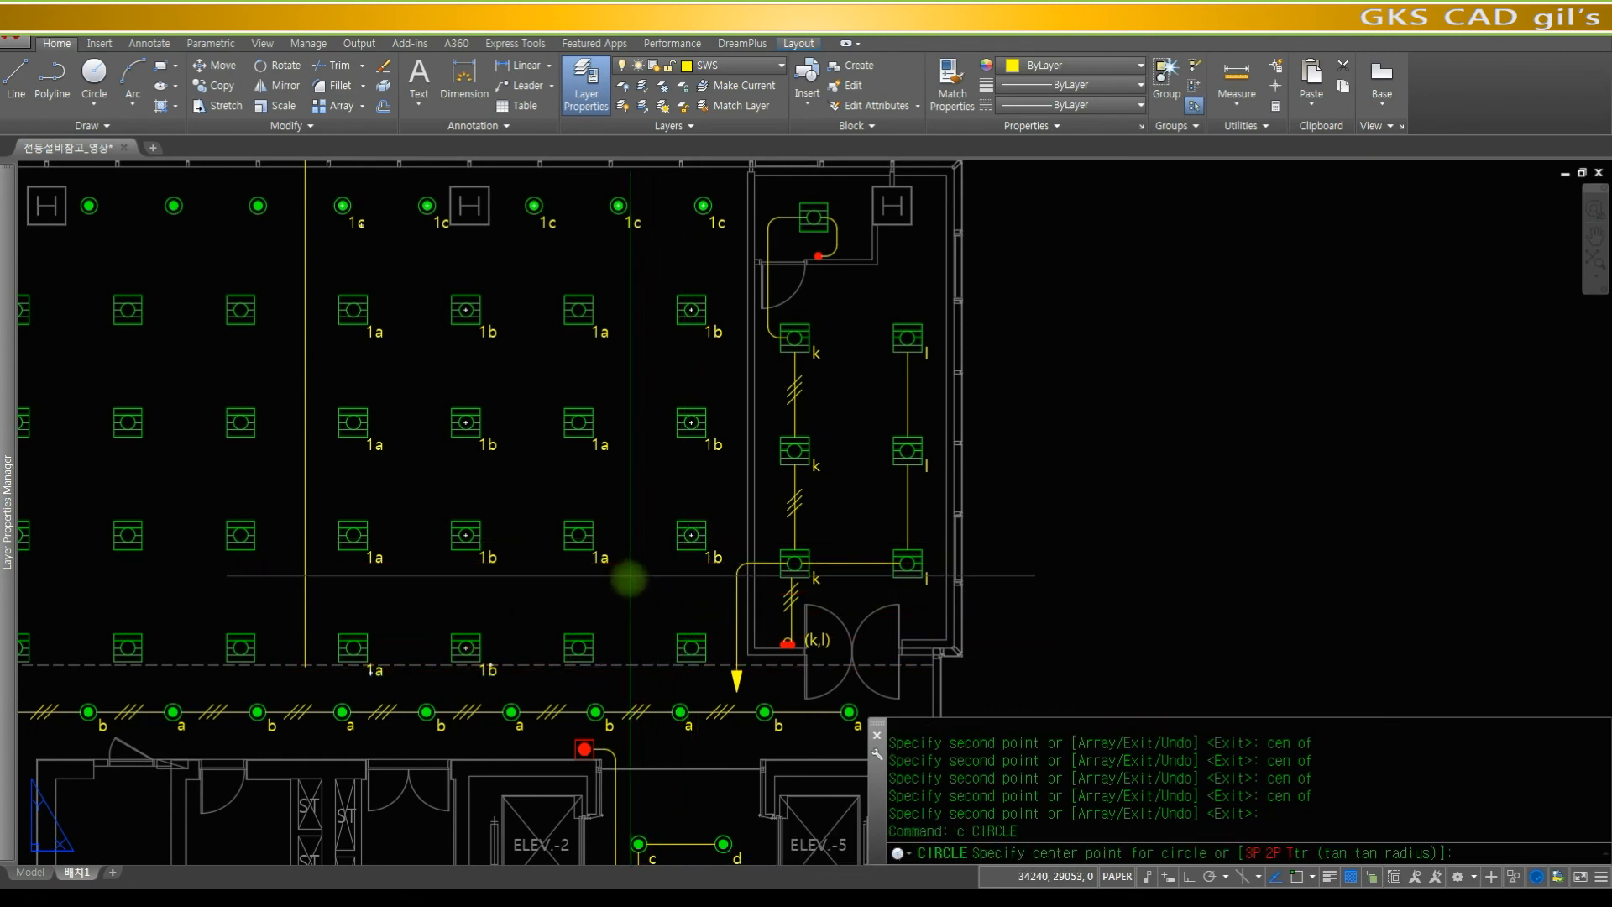
type("p")
key("space")
key("Escape")
key("Escape")
- Copy the previously selected 1a and 1b labels to the last two lights of the bottom row, from centre to centre
type("c")
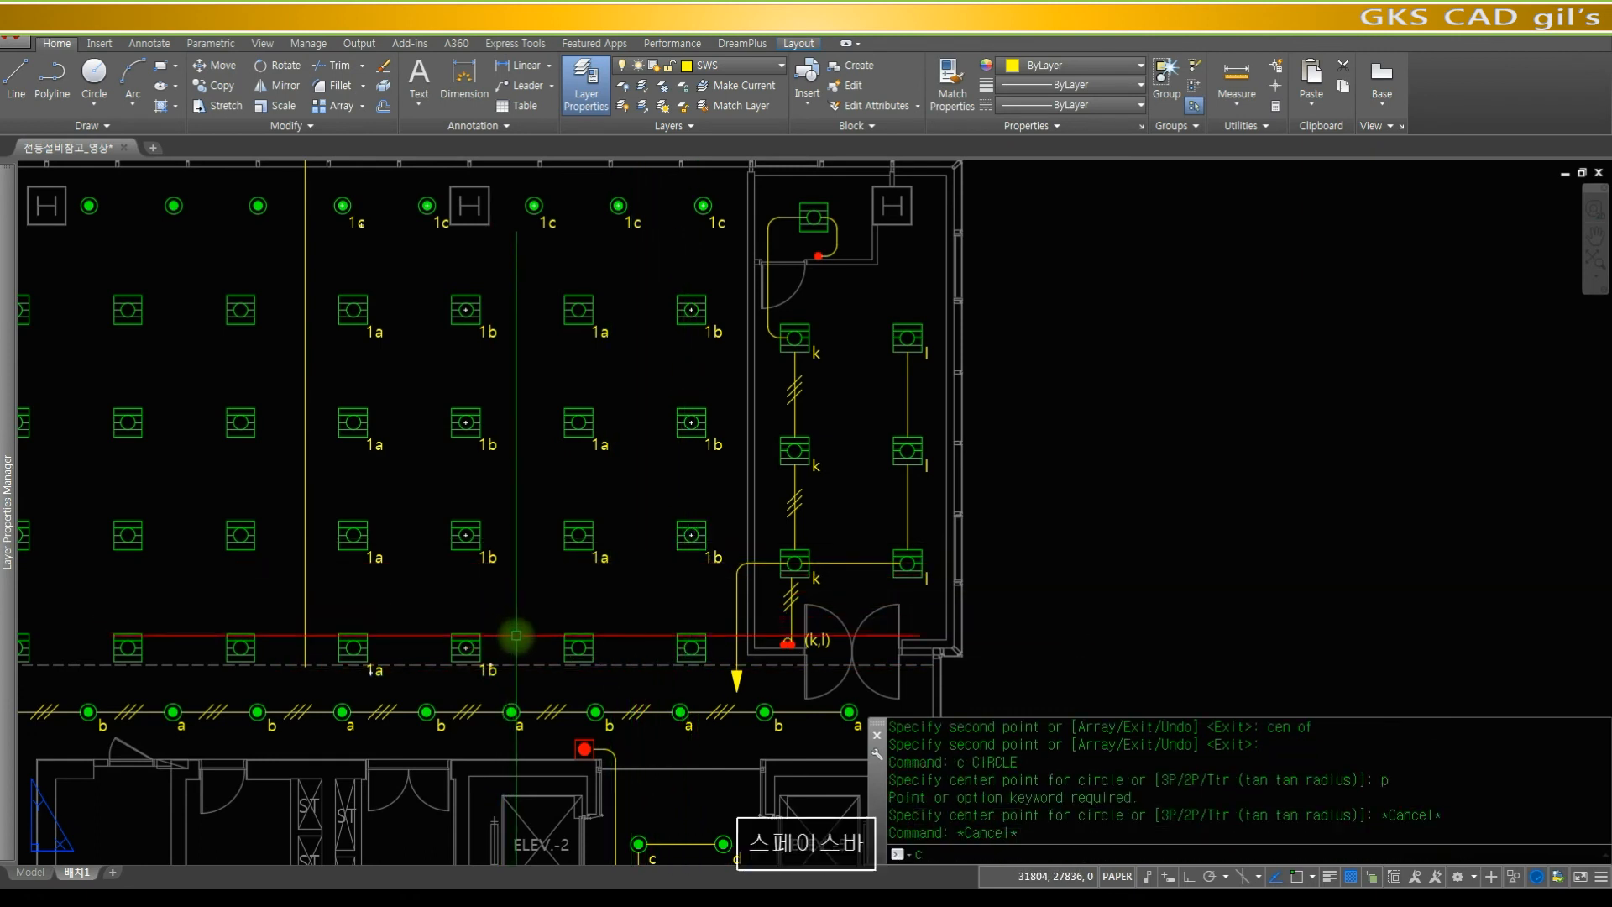
type("o")
key("space")
type("p")
key("space")
key("space")
type("cen")
key("space")
left_click(465, 646)
type("cen")
key("space")
left_click(695, 648)
key("Escape")
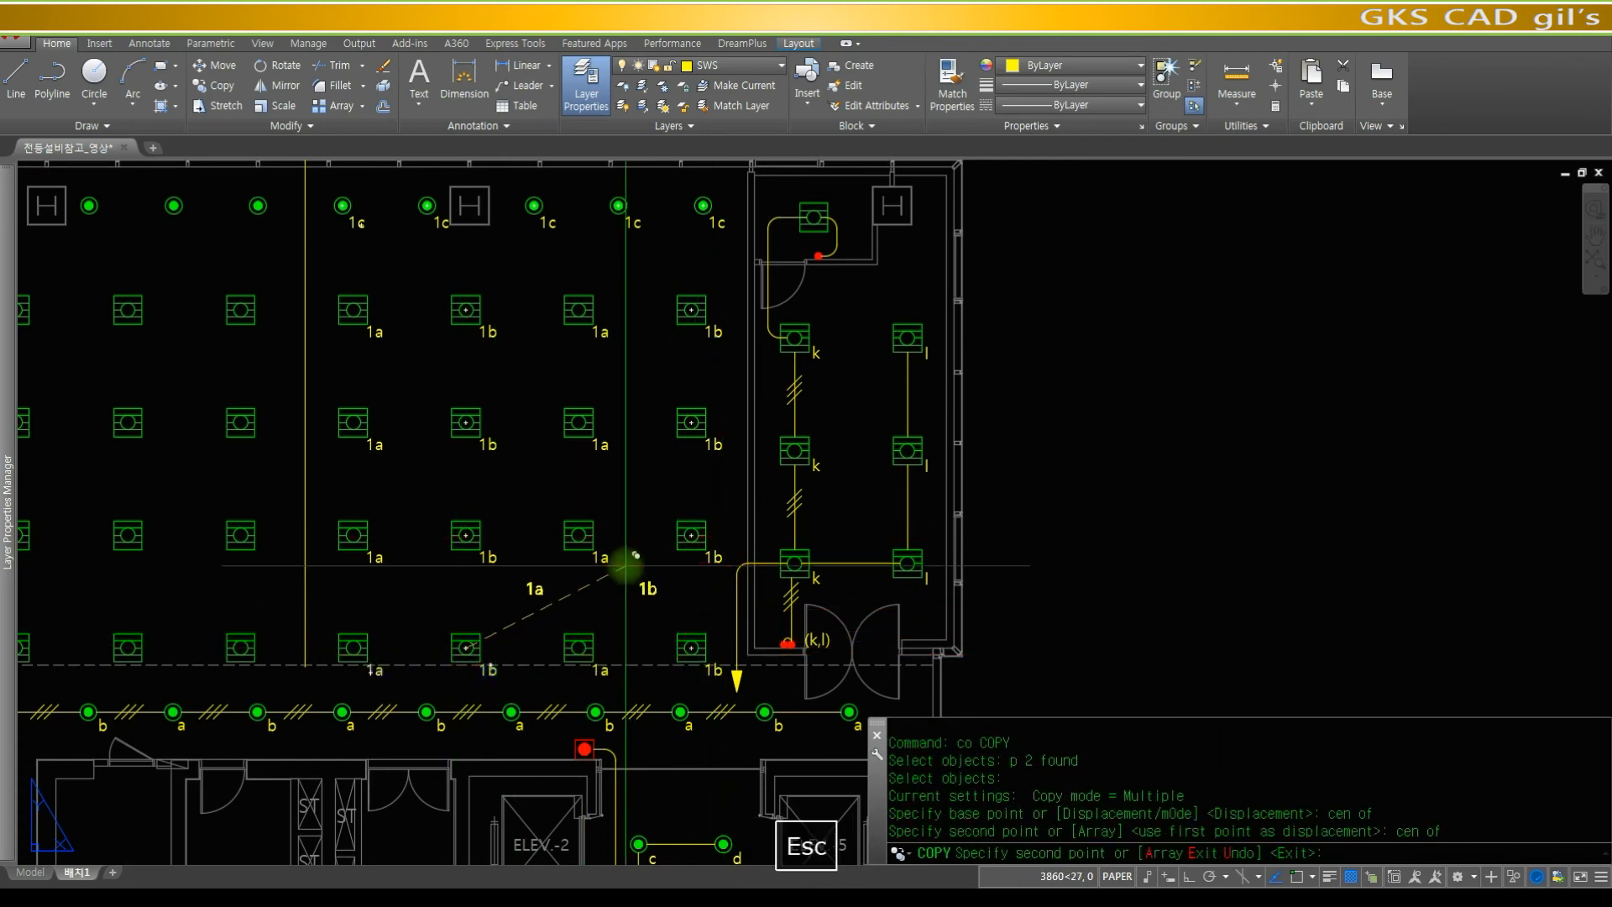
- Draw a CT2 circuit arrow from the bottom row's last 1b light, turning down across the corridor wiring into the elevator hall
scroll(594, 511, "down", 2)
mouse_move(606, 511)
middle_mouse_down()
mouse_move(682, 422)
mouse_move(562, 420)
mouse_move(560, 507)
mouse_move(498, 418)
middle_mouse_up()
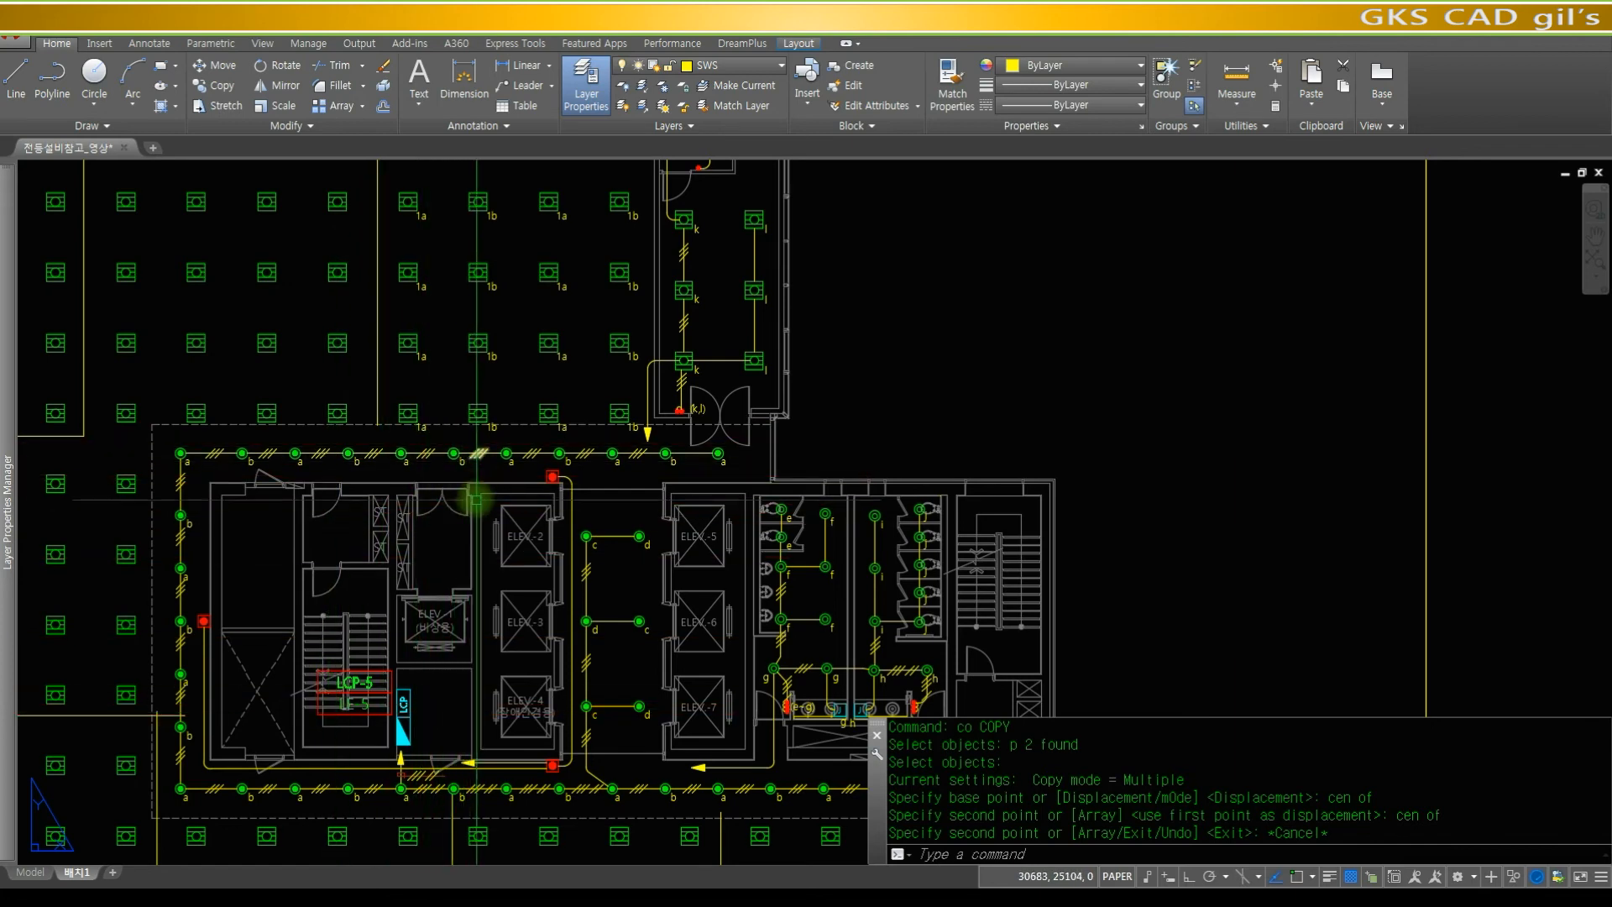
middle_click_drag(476, 484, 478, 430)
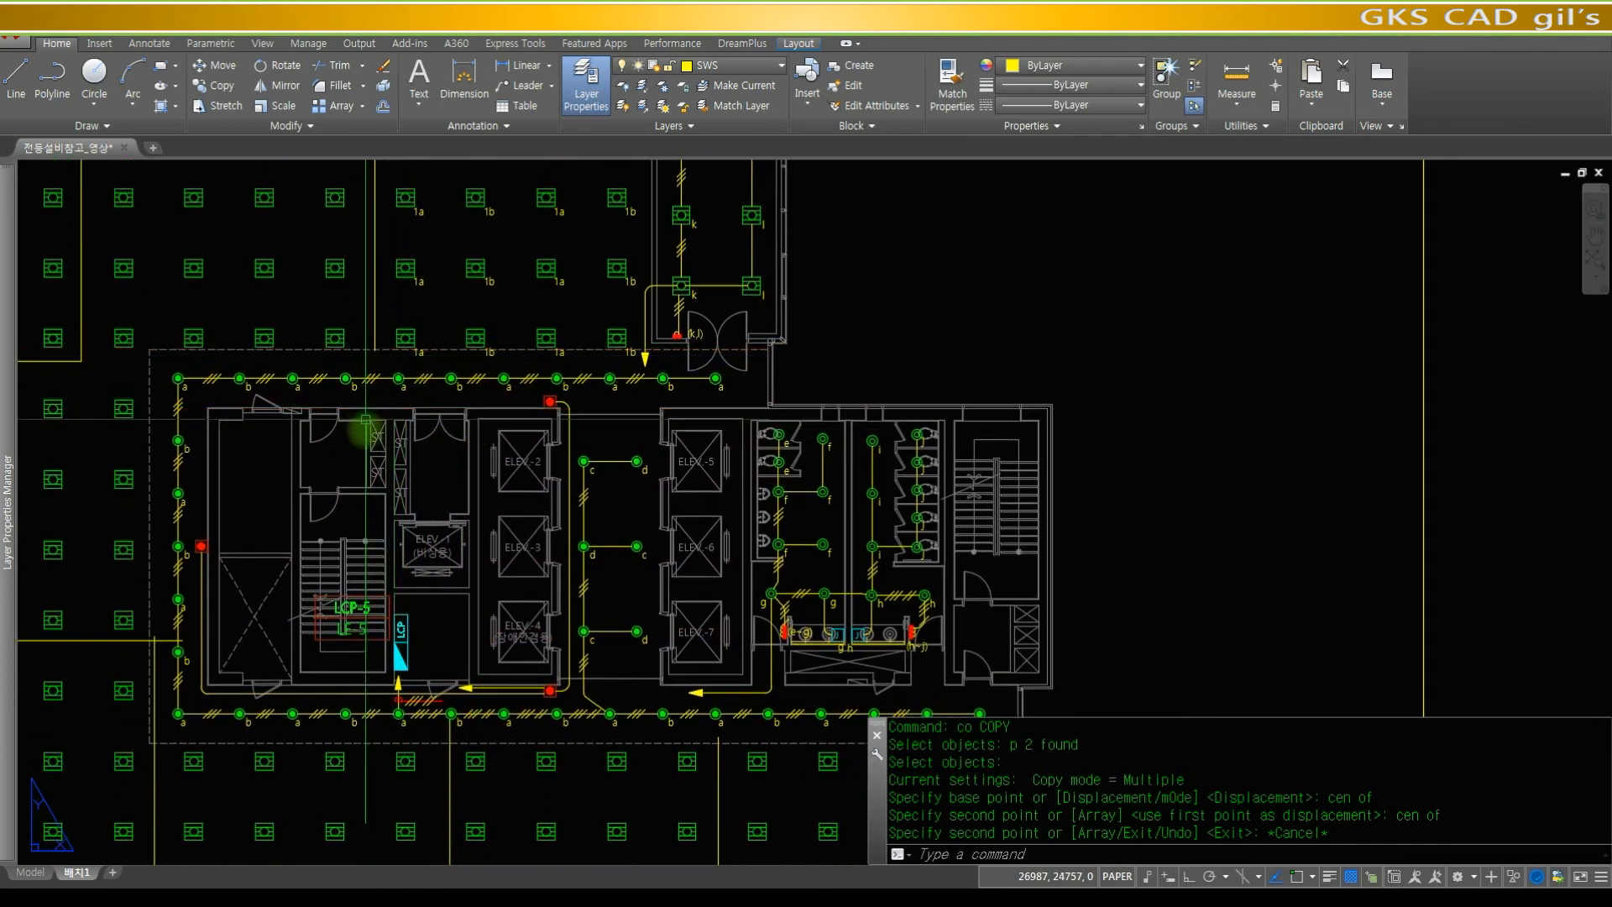
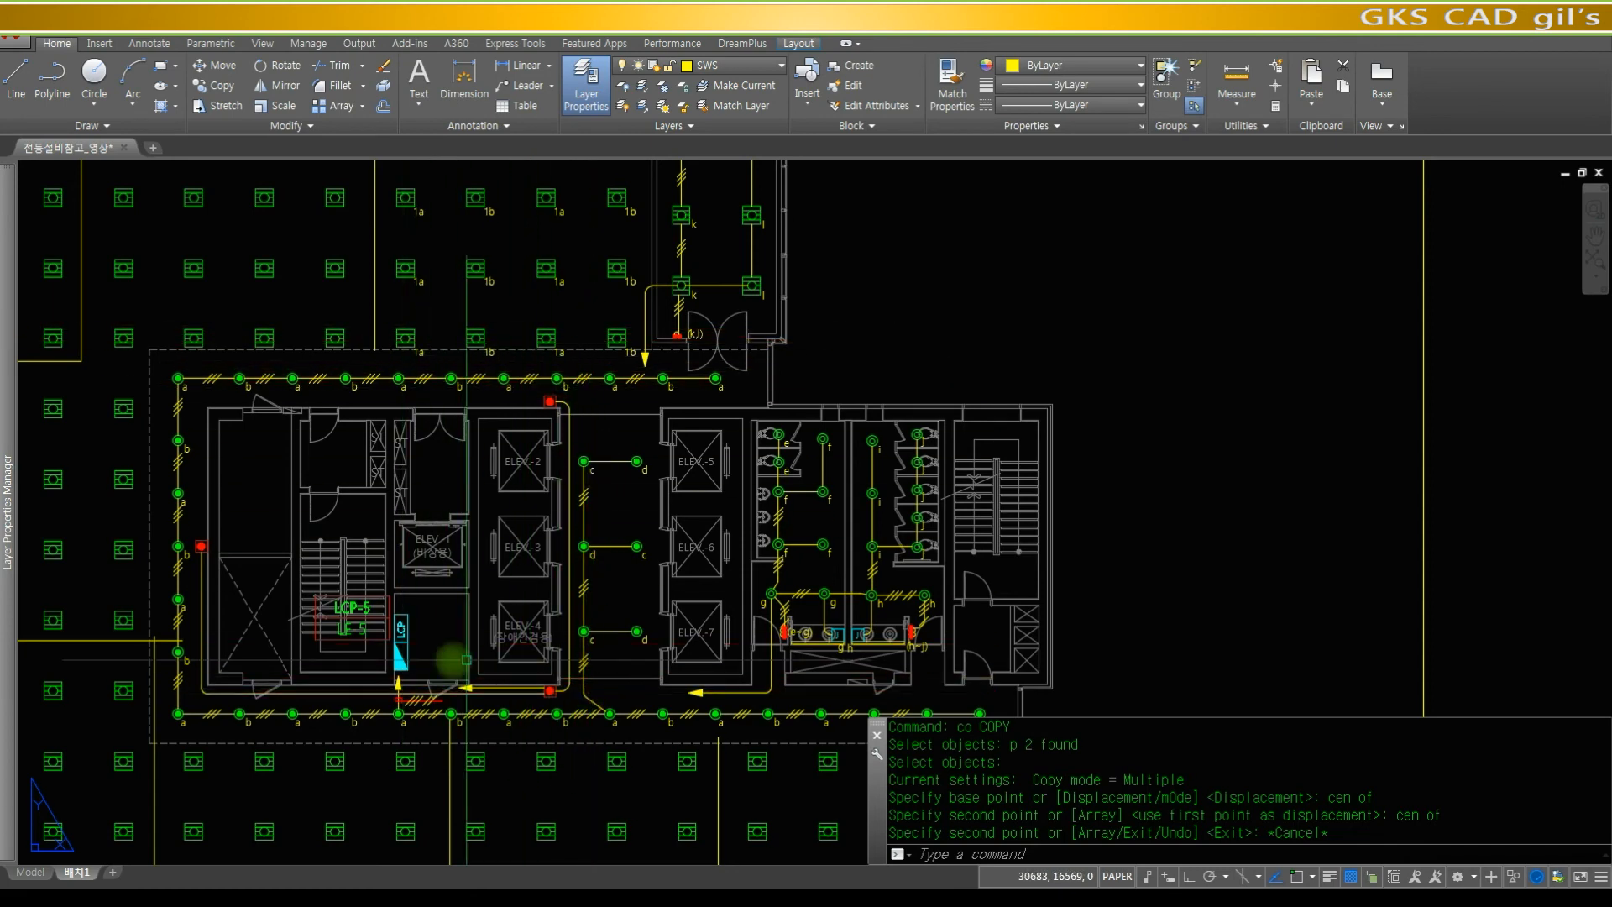
middle_click_drag(560, 337, 527, 347)
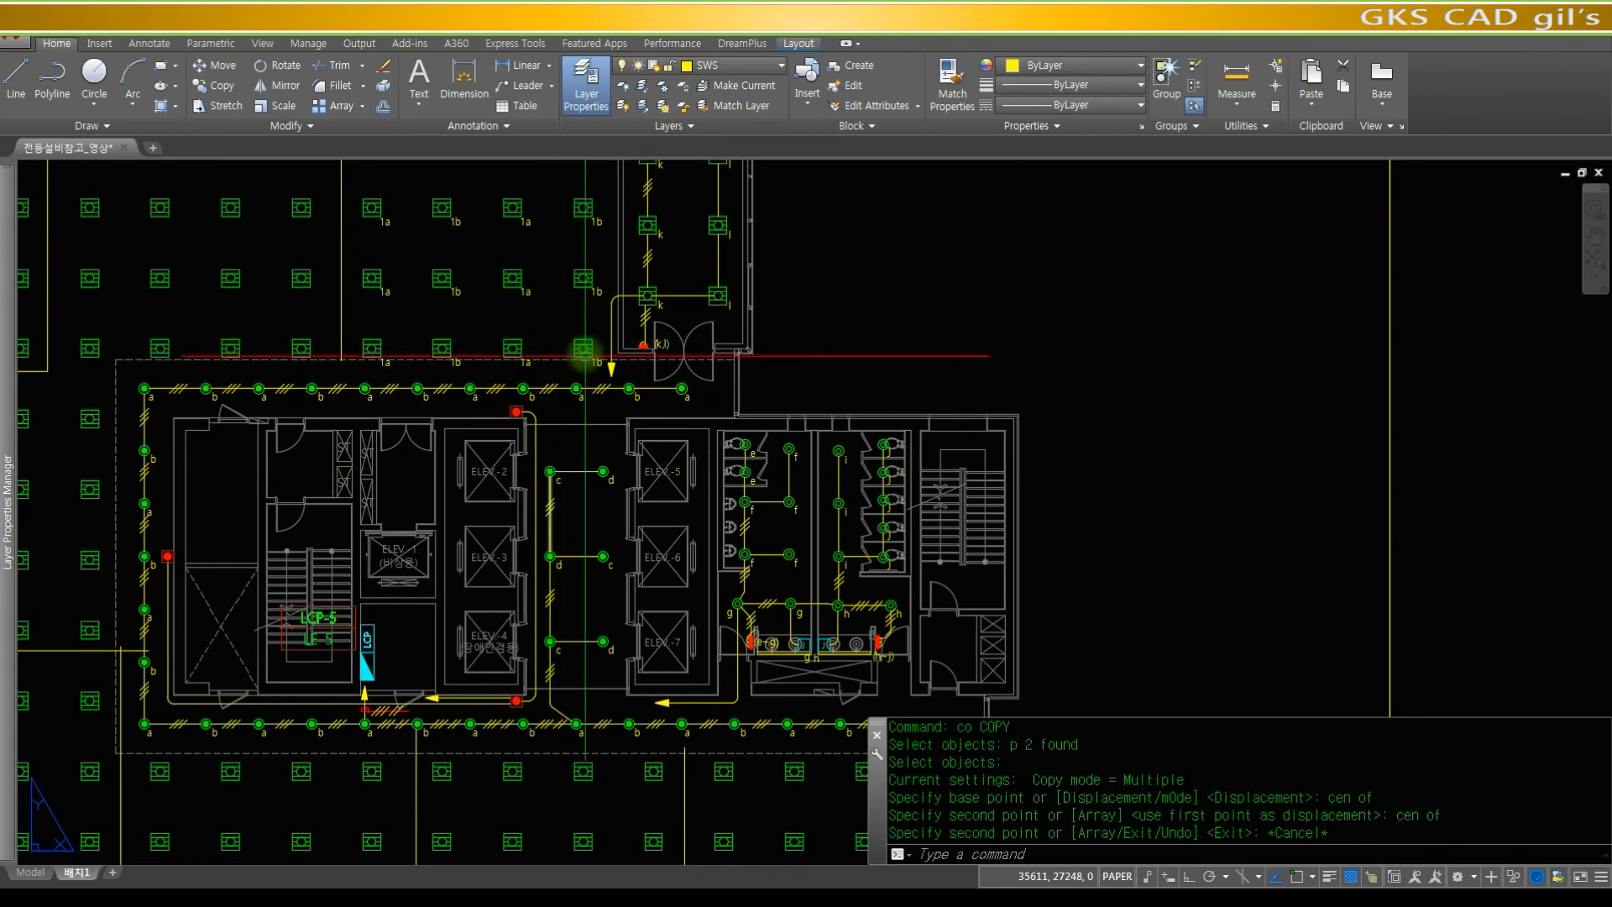
mouse_move(562, 389)
middle_mouse_down()
mouse_move(551, 514)
mouse_move(576, 475)
mouse_move(579, 493)
middle_mouse_up()
scroll(579, 493, "up", 3)
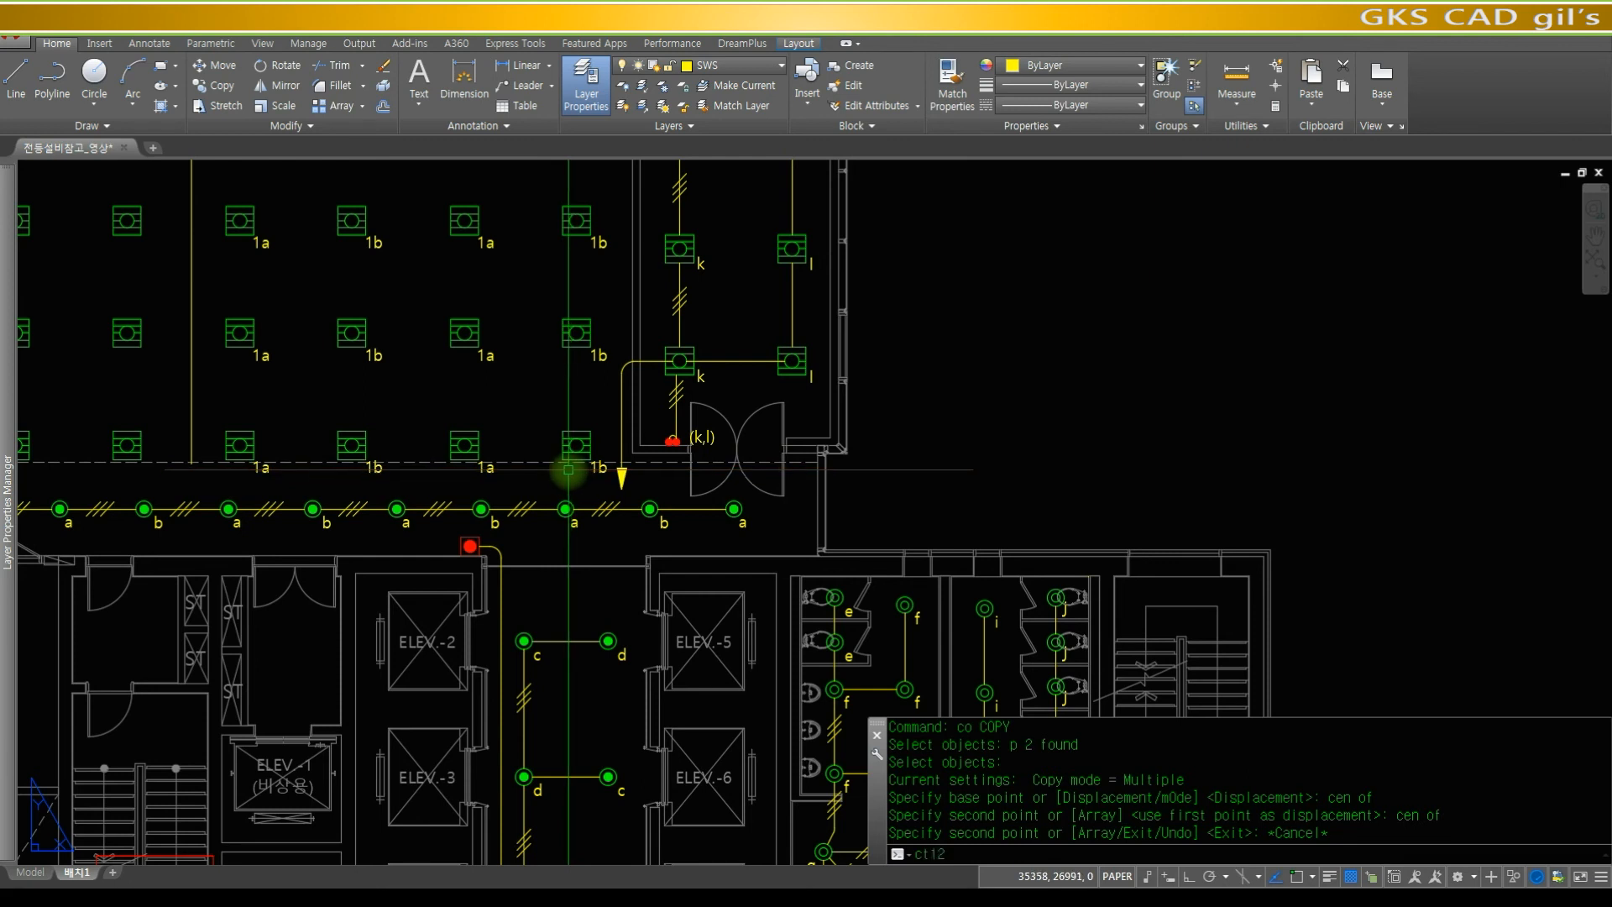
key("Escape")
key("Escape")
type("ct2")
key("space")
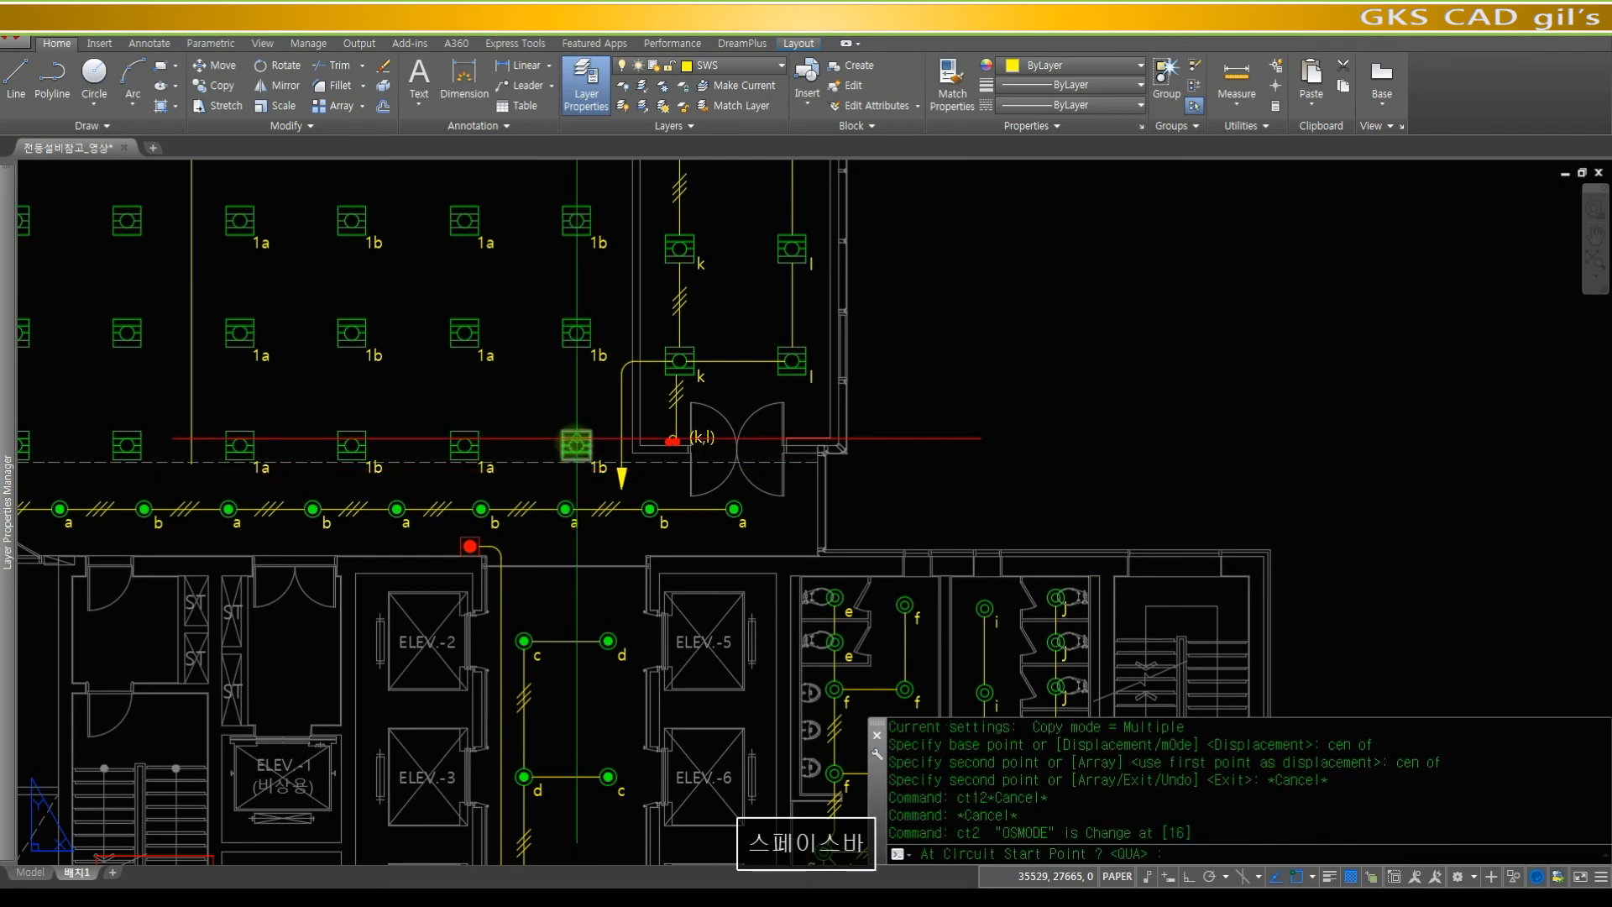
left_click(572, 445)
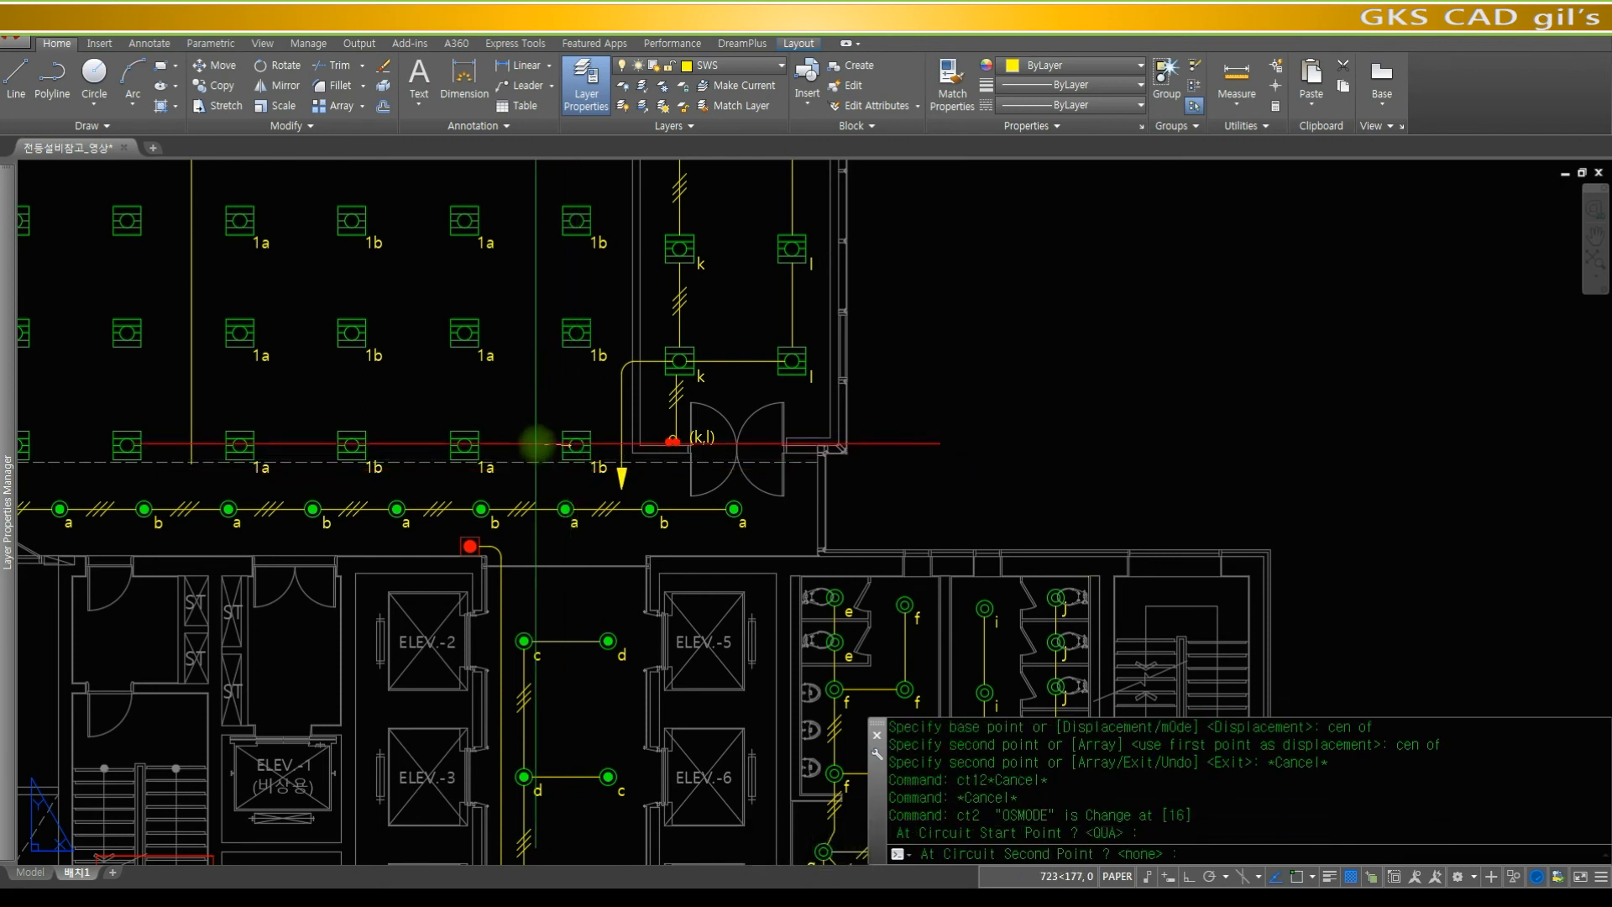
left_click(538, 445)
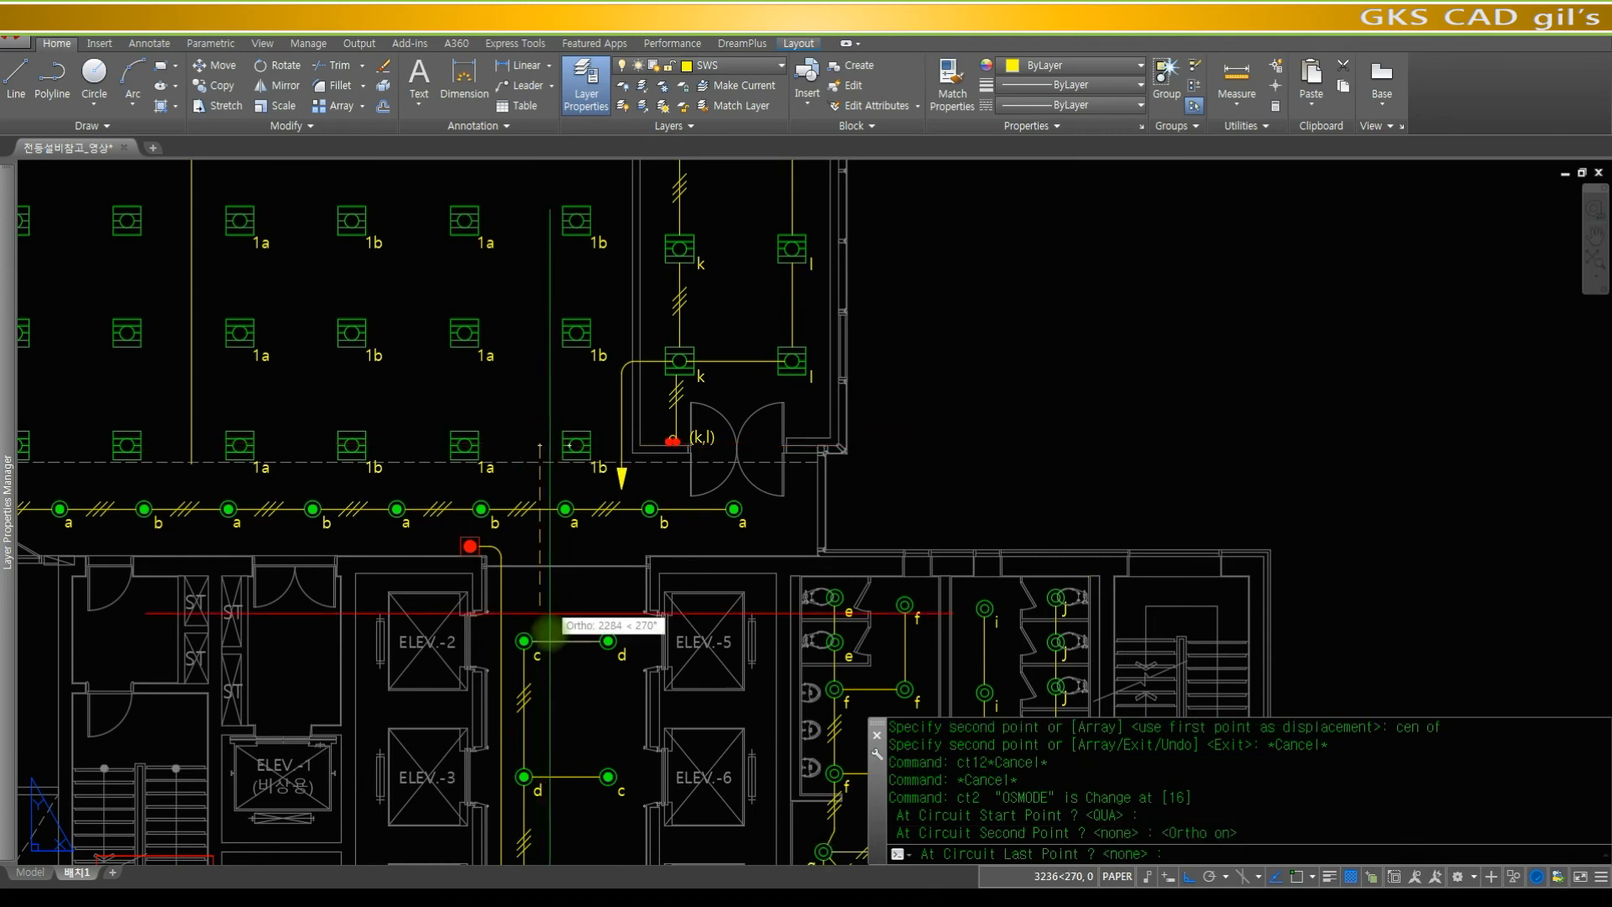
left_click(545, 610)
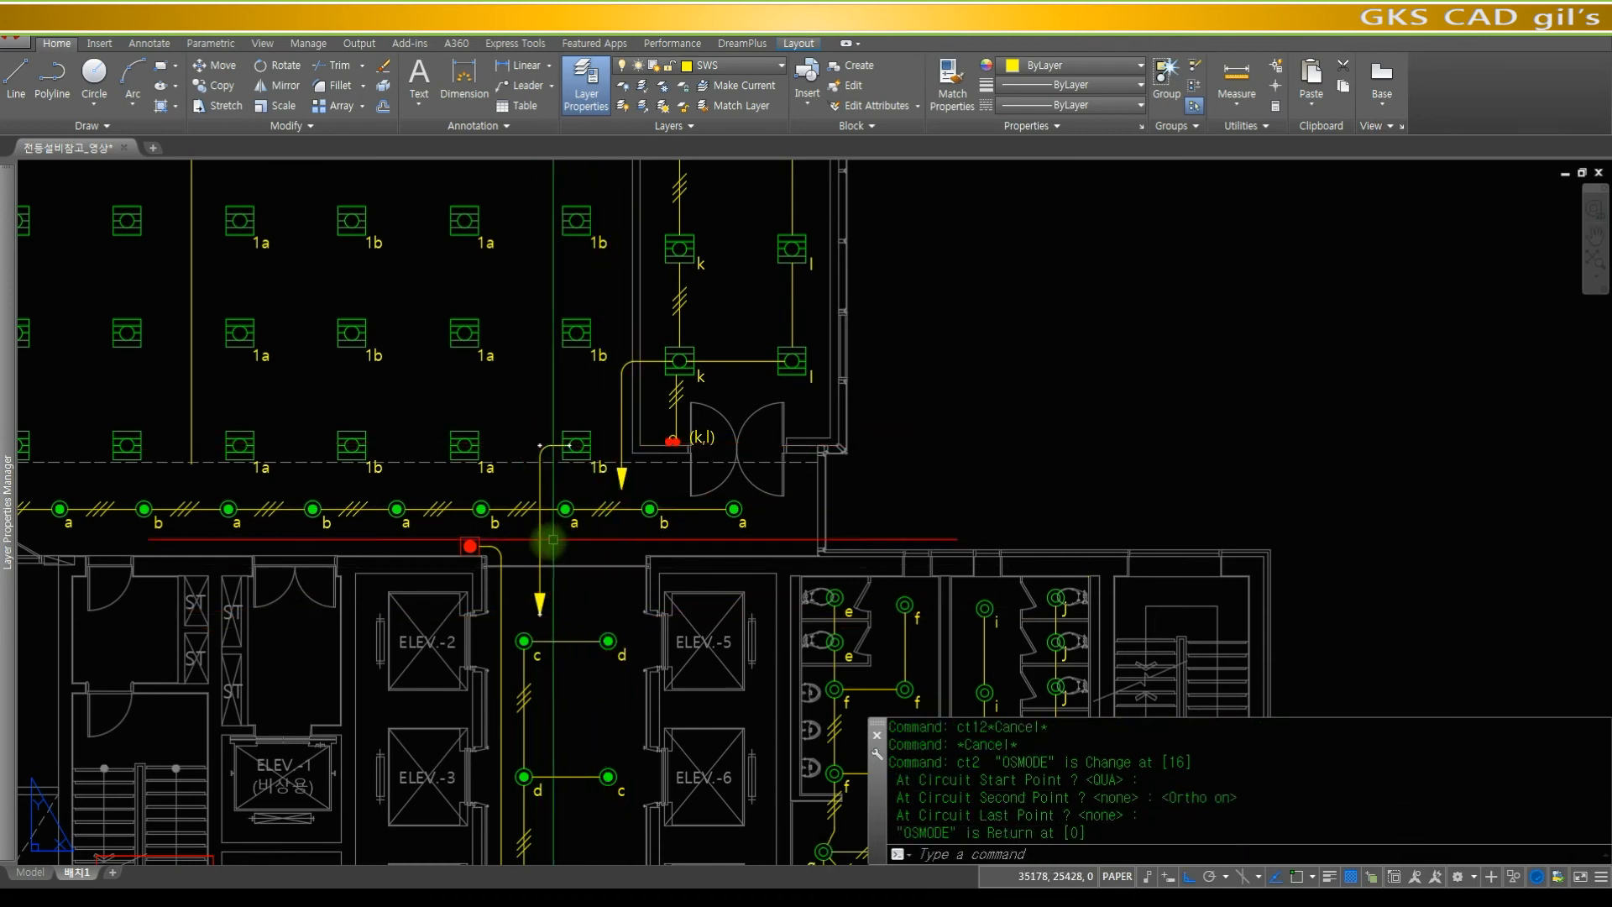
- Draw a circle centred on the intersection where the new circuit arrow crosses the corridor lighting wiring
scroll(540, 512, "up", 4)
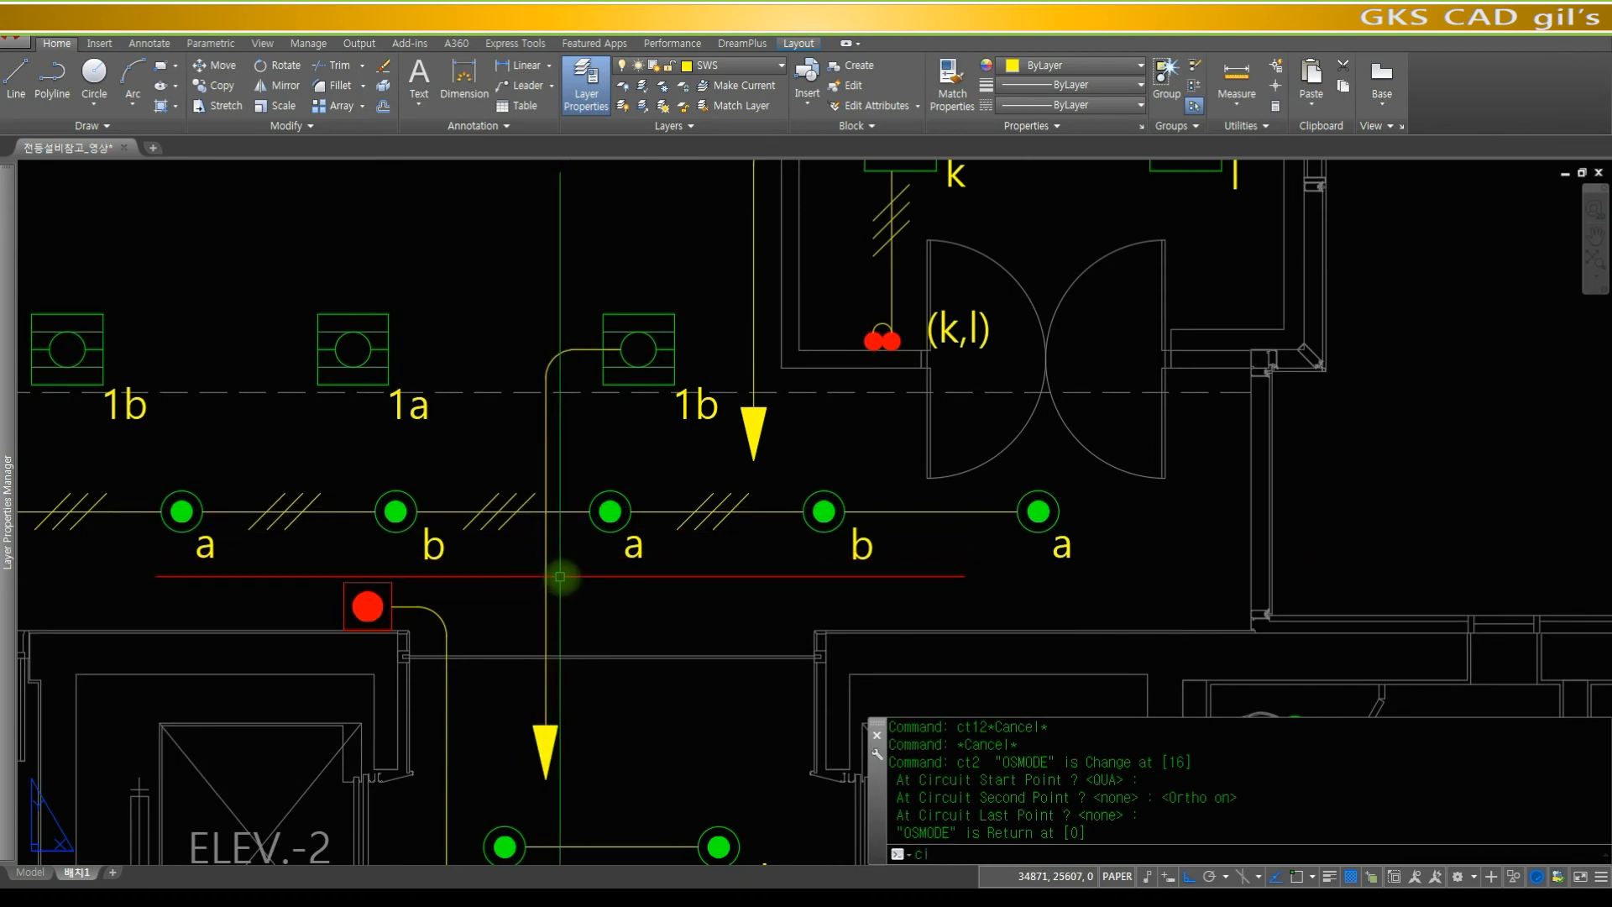
type("e")
key("space")
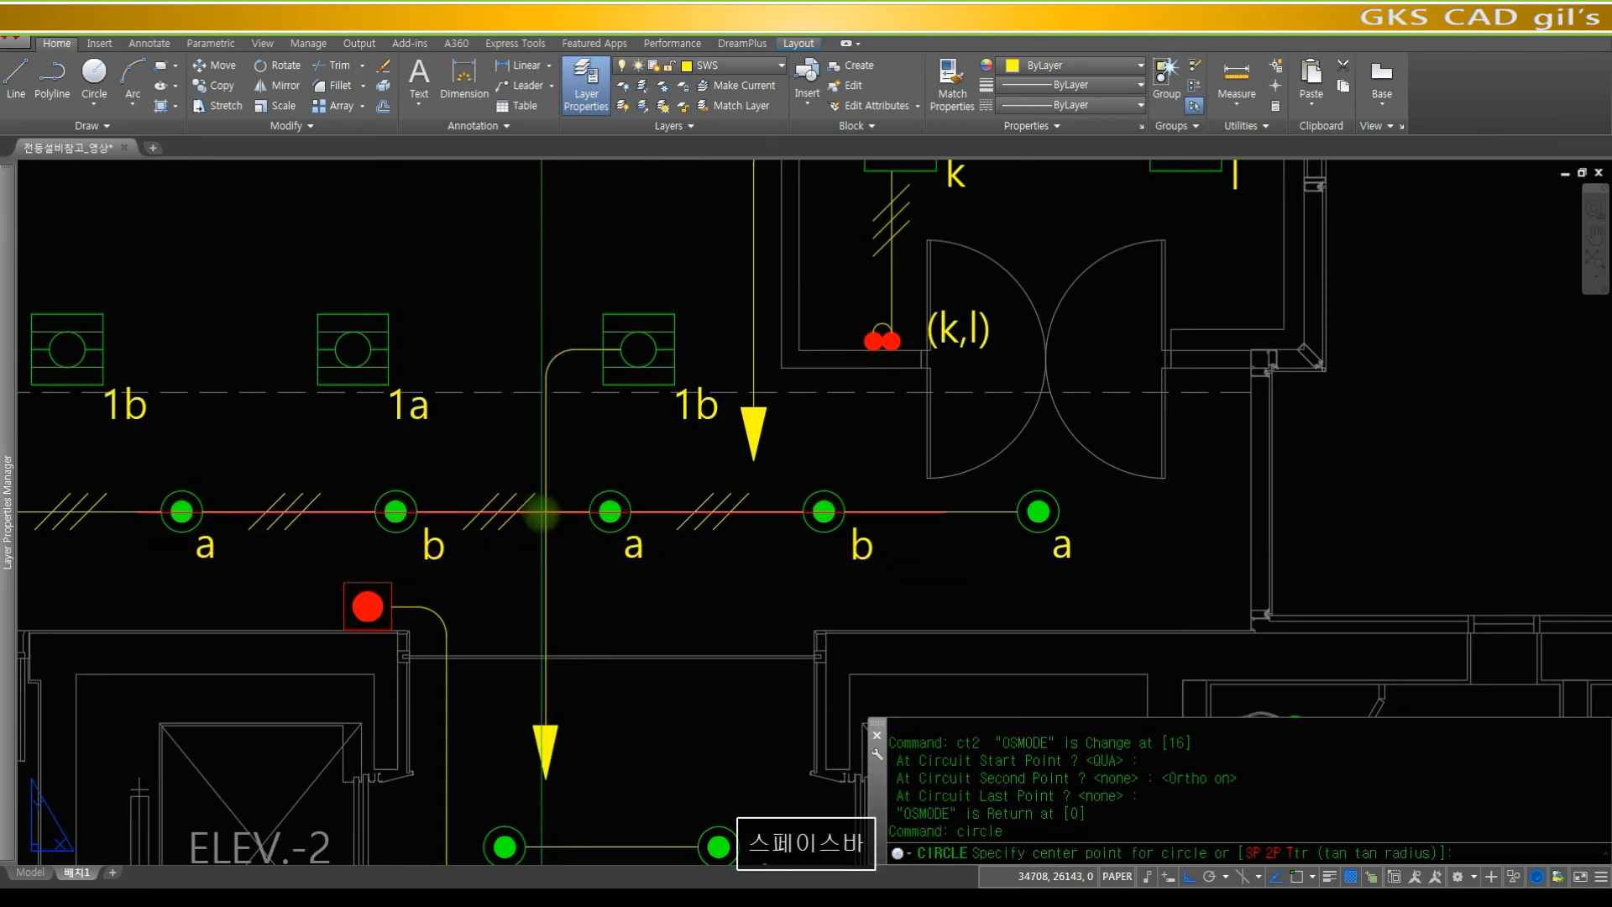
left_click(545, 512)
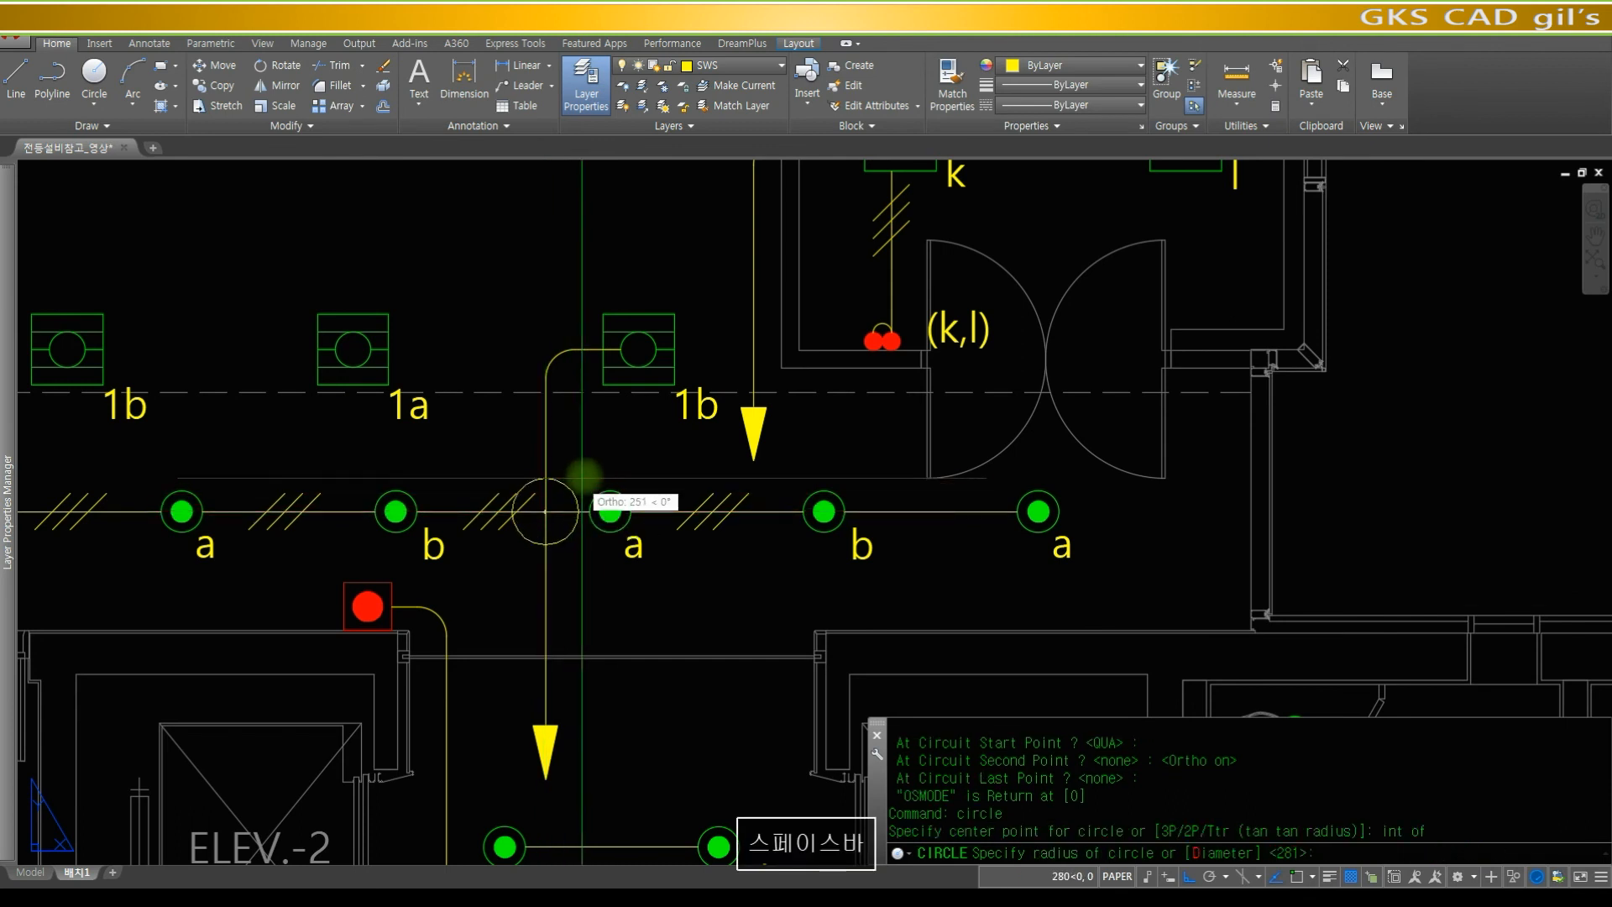
left_click(576, 481)
- Trim the circuit arrow's line inside the circle to leave a gap at the crossing, and erase the circle
type("tr")
key("space")
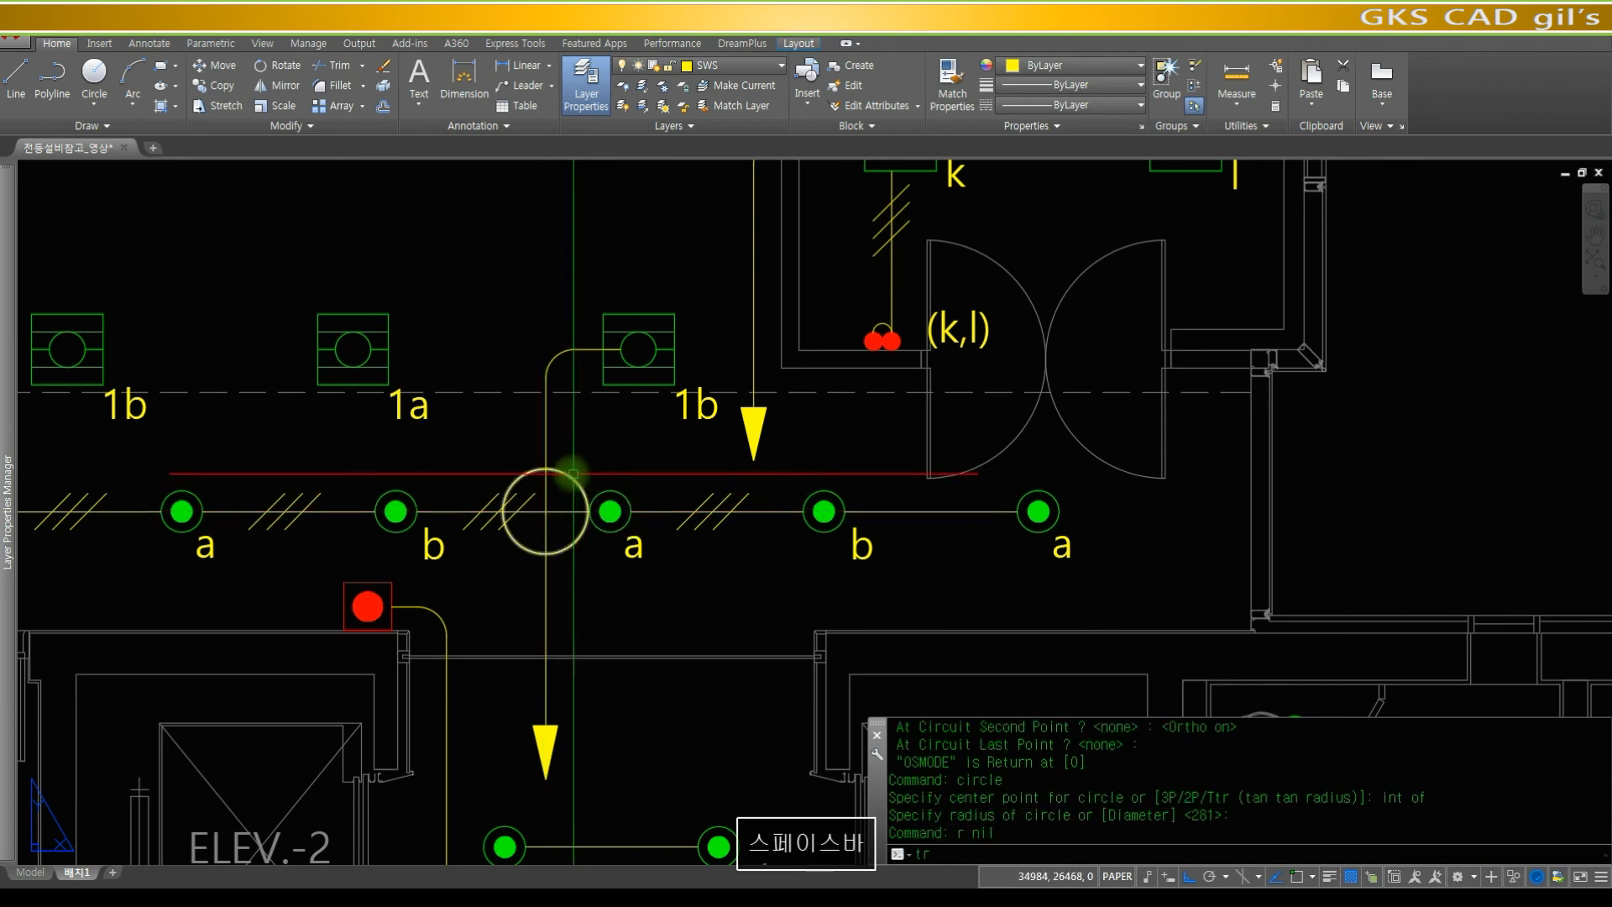
left_click(567, 474)
key("space")
left_click(546, 485)
key("space")
type("r")
key("space")
type("e")
key("space")
left_click(567, 473)
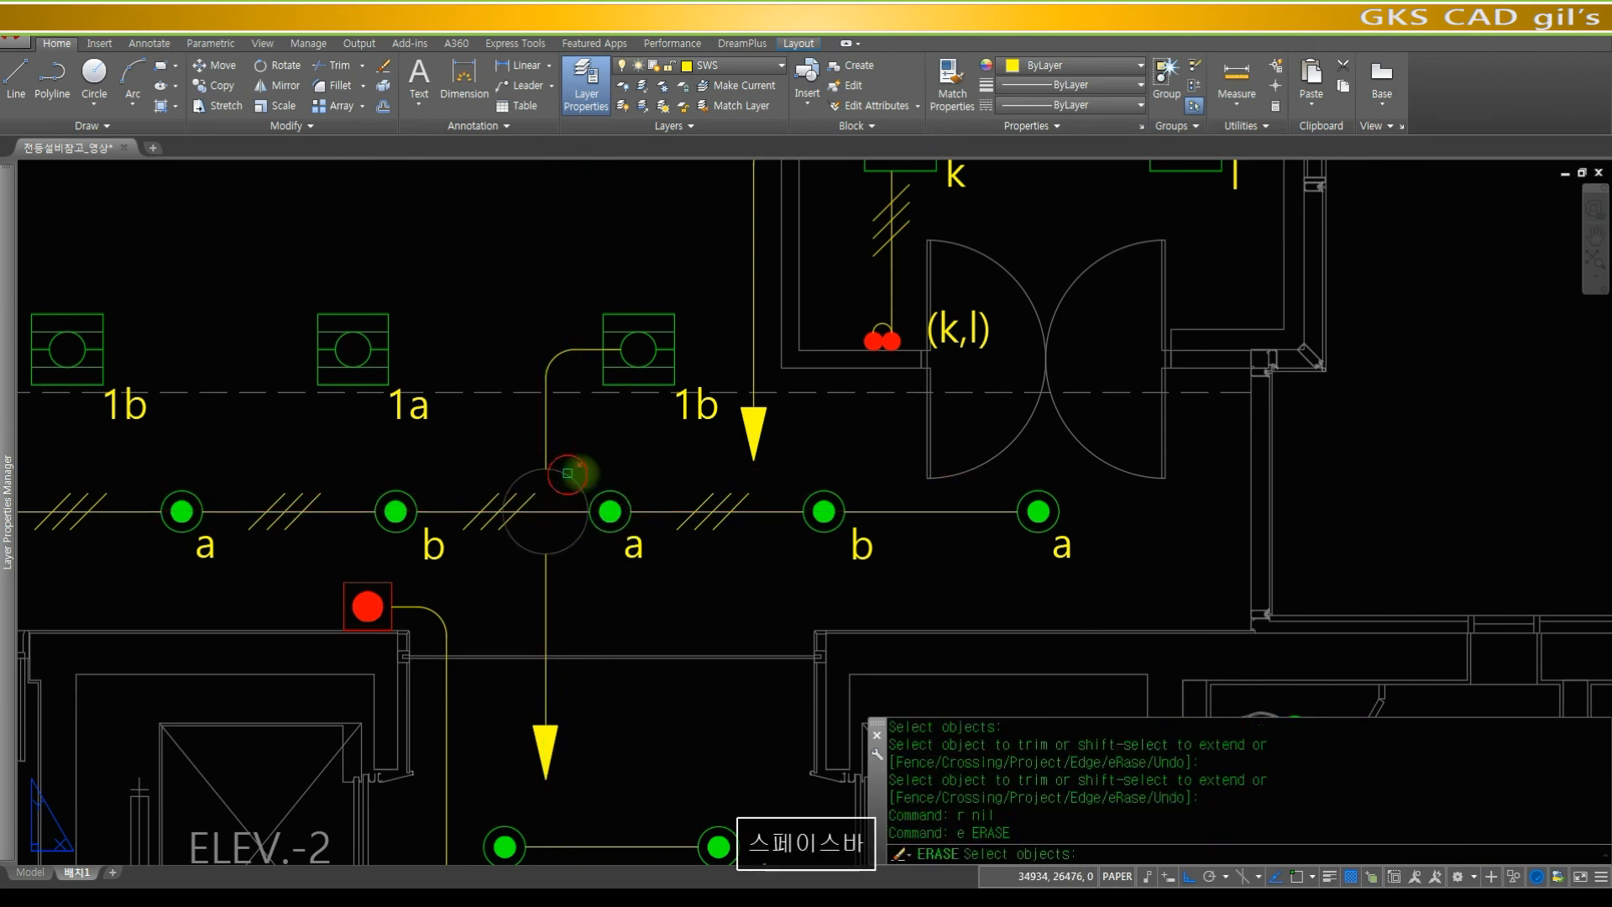
key("space")
- Frame the office bay with the 1a, 1b and 1c lights together with the adjoining k and l light room
scroll(626, 375, "down", 8)
scroll(685, 371, "up", 3)
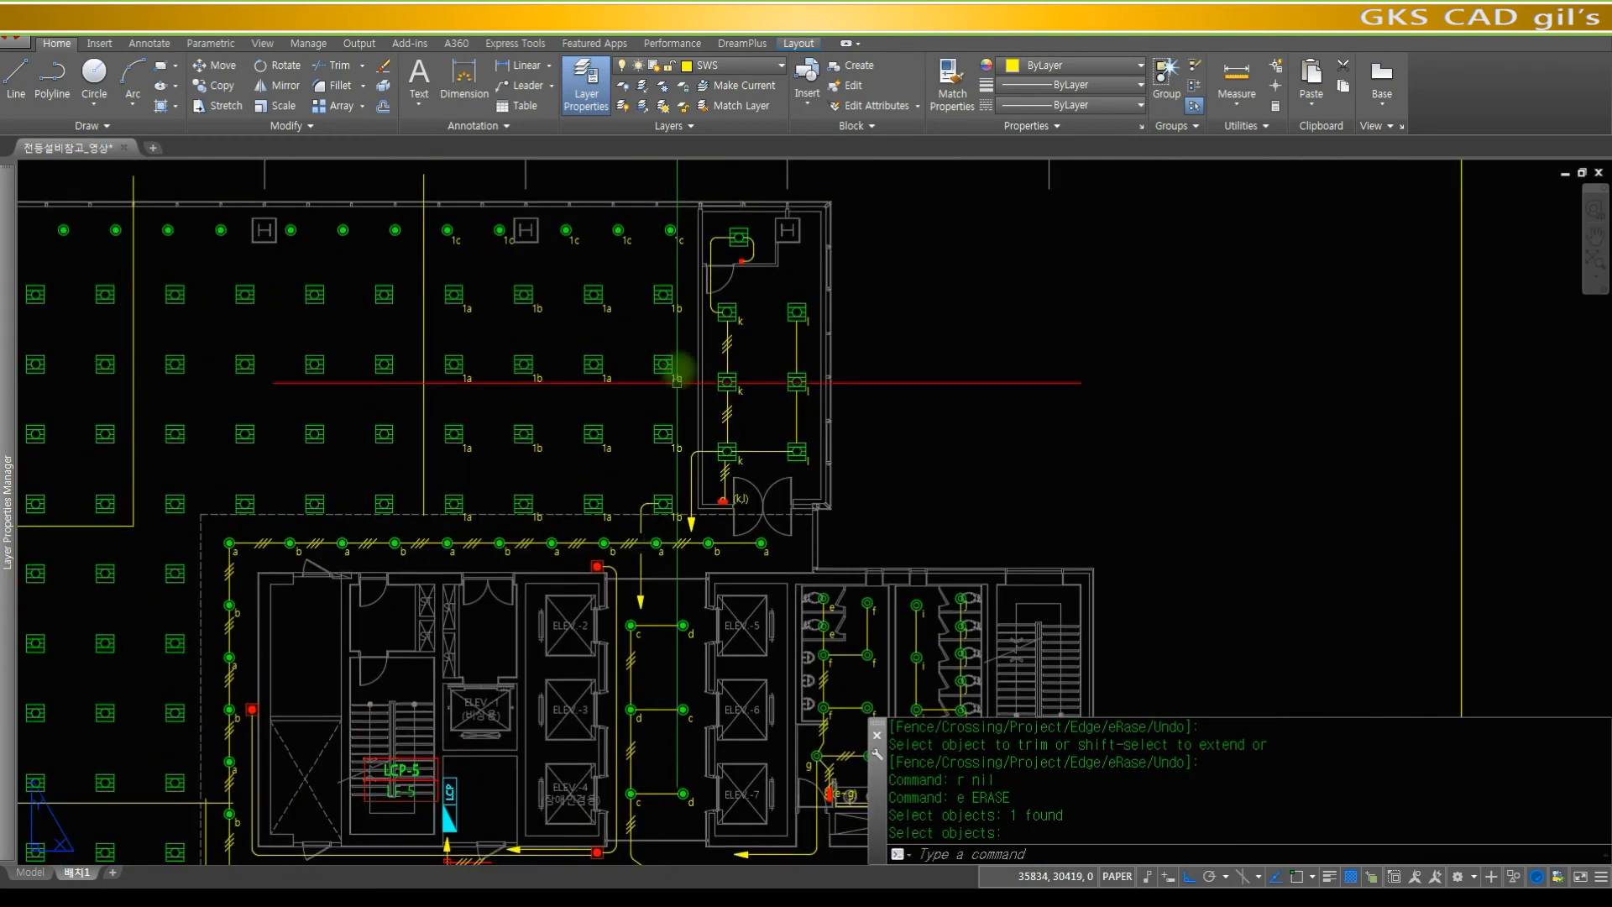
middle_click_drag(684, 377, 685, 445)
type("z")
key("space")
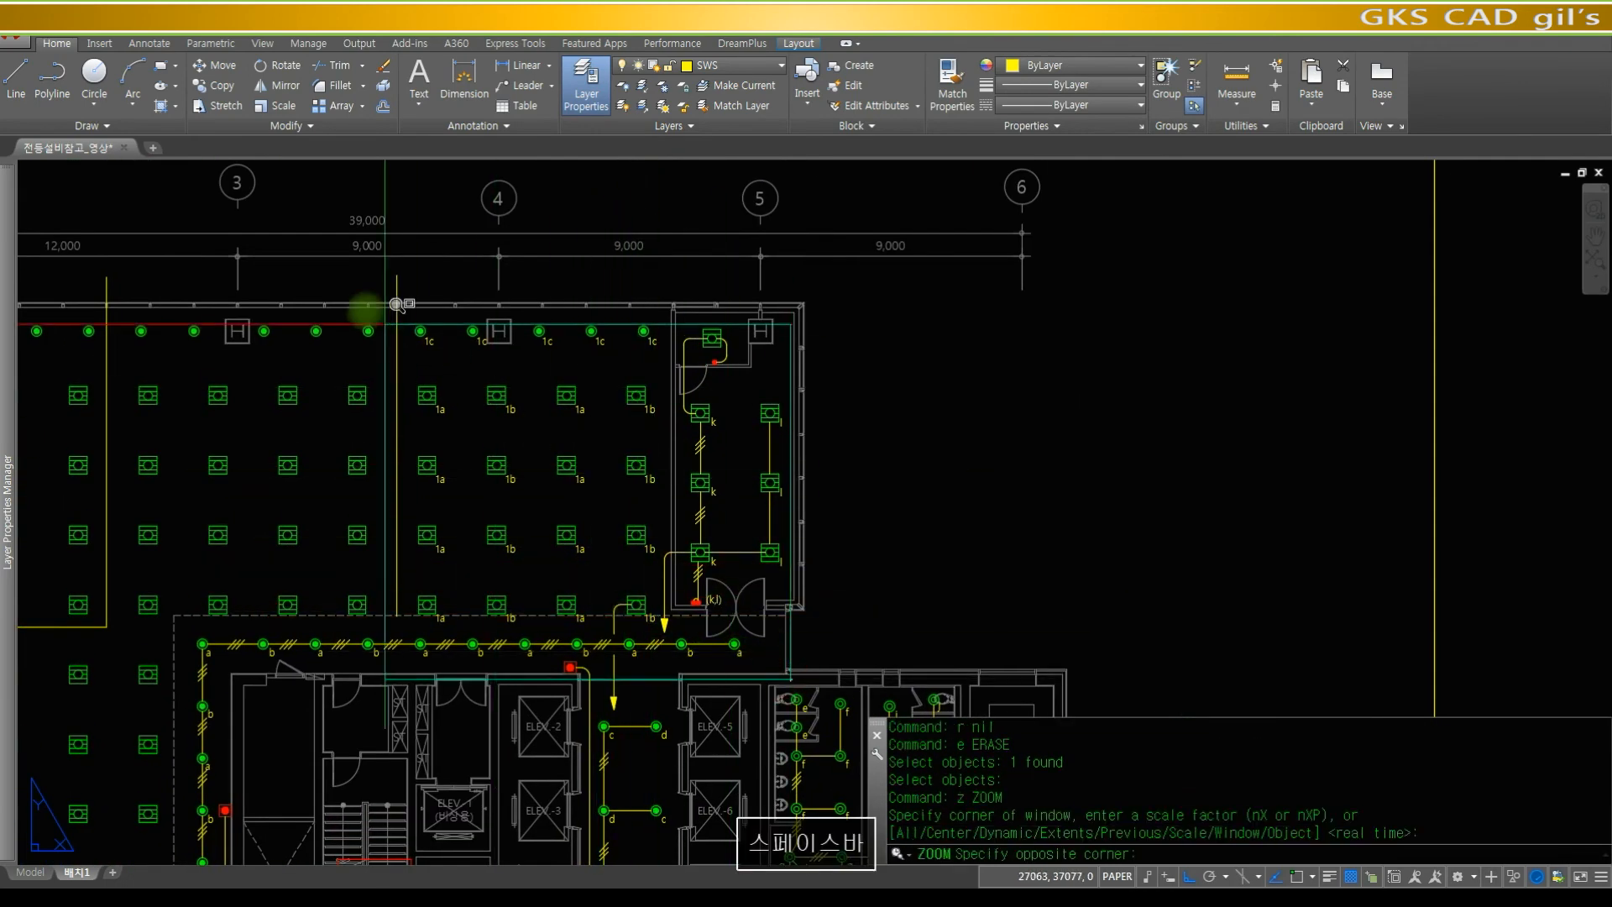
left_click(361, 306)
left_click(781, 678)
key("Escape")
type("p")
key("space")
mouse_move(816, 466)
left_mouse_down()
mouse_move(634, 357)
mouse_move(572, 475)
left_mouse_up()
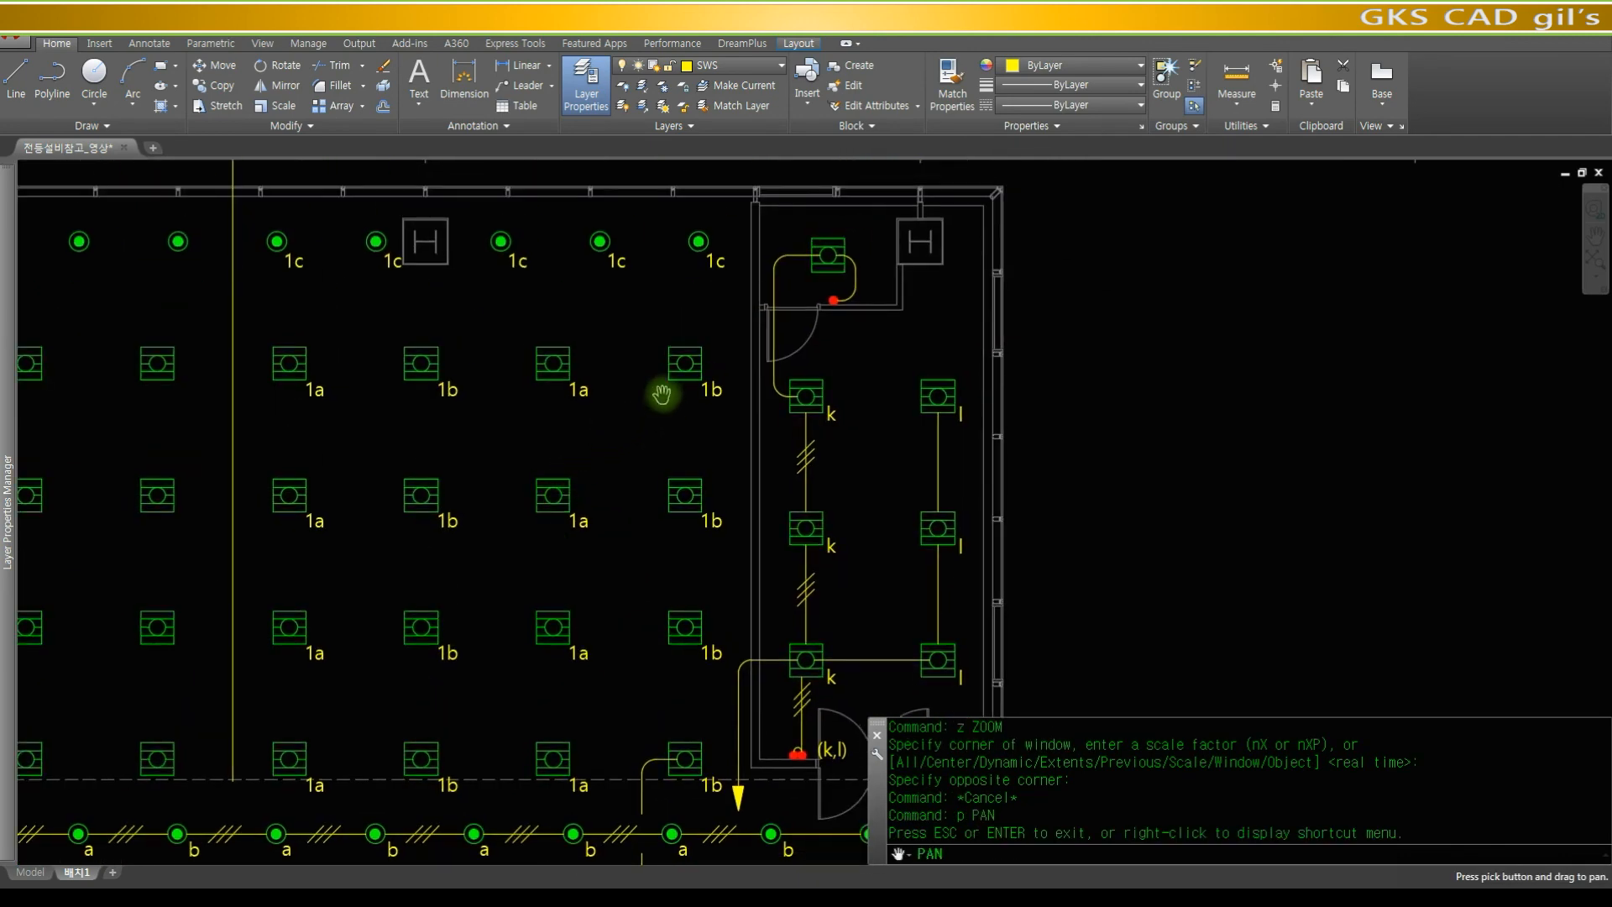
key("Escape")
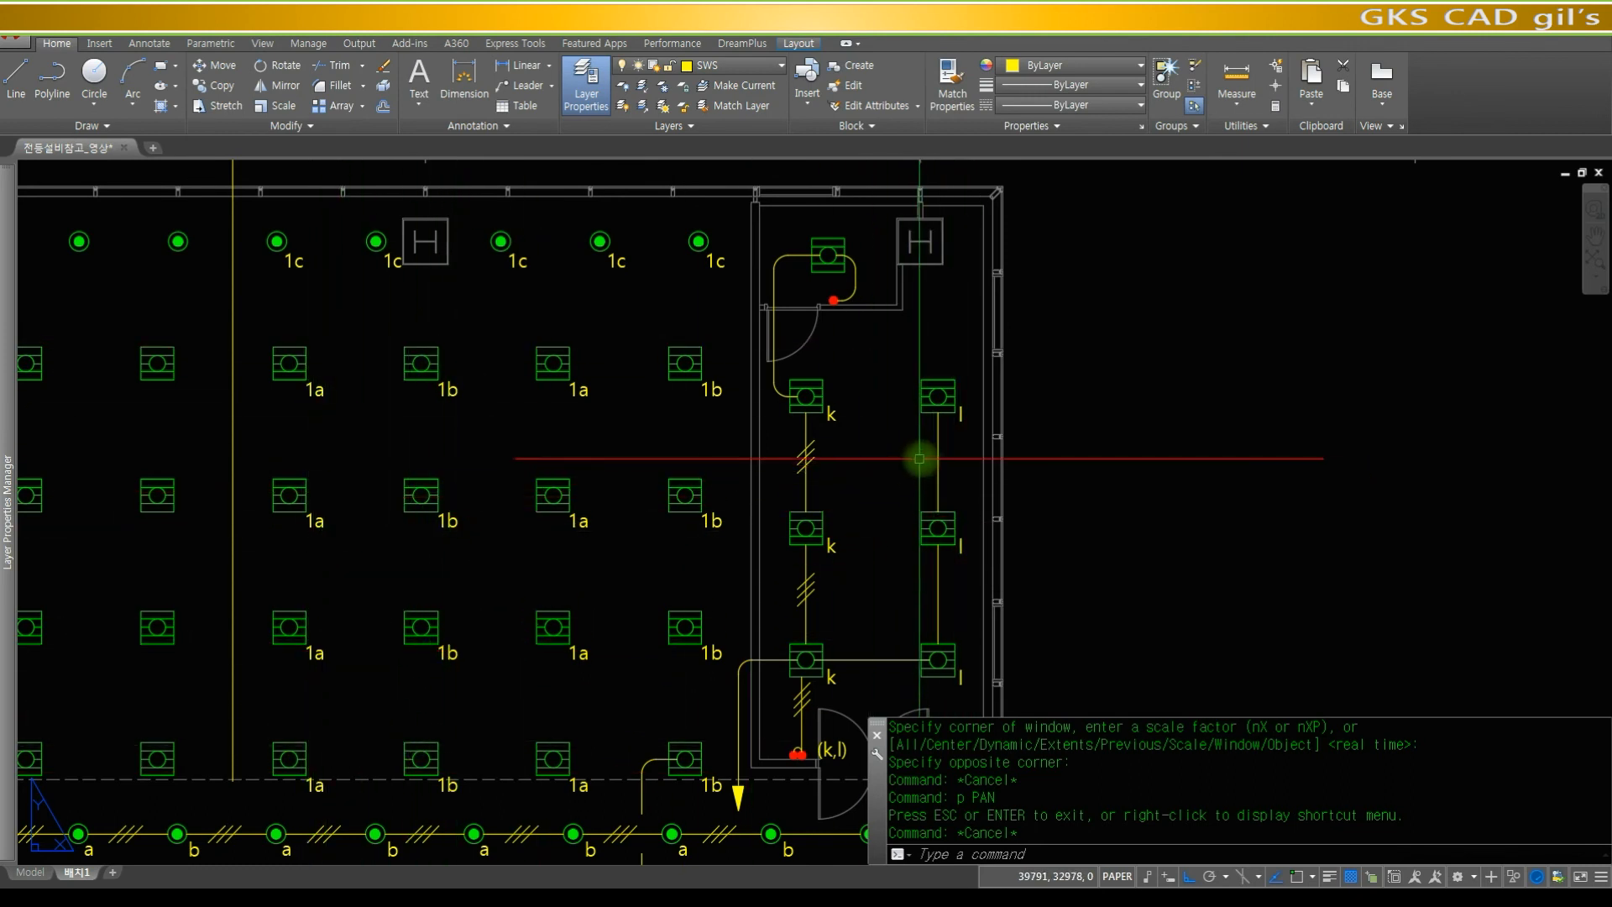
type("c")
key("space")
left_click(935, 482)
key("Escape")
key("Escape")
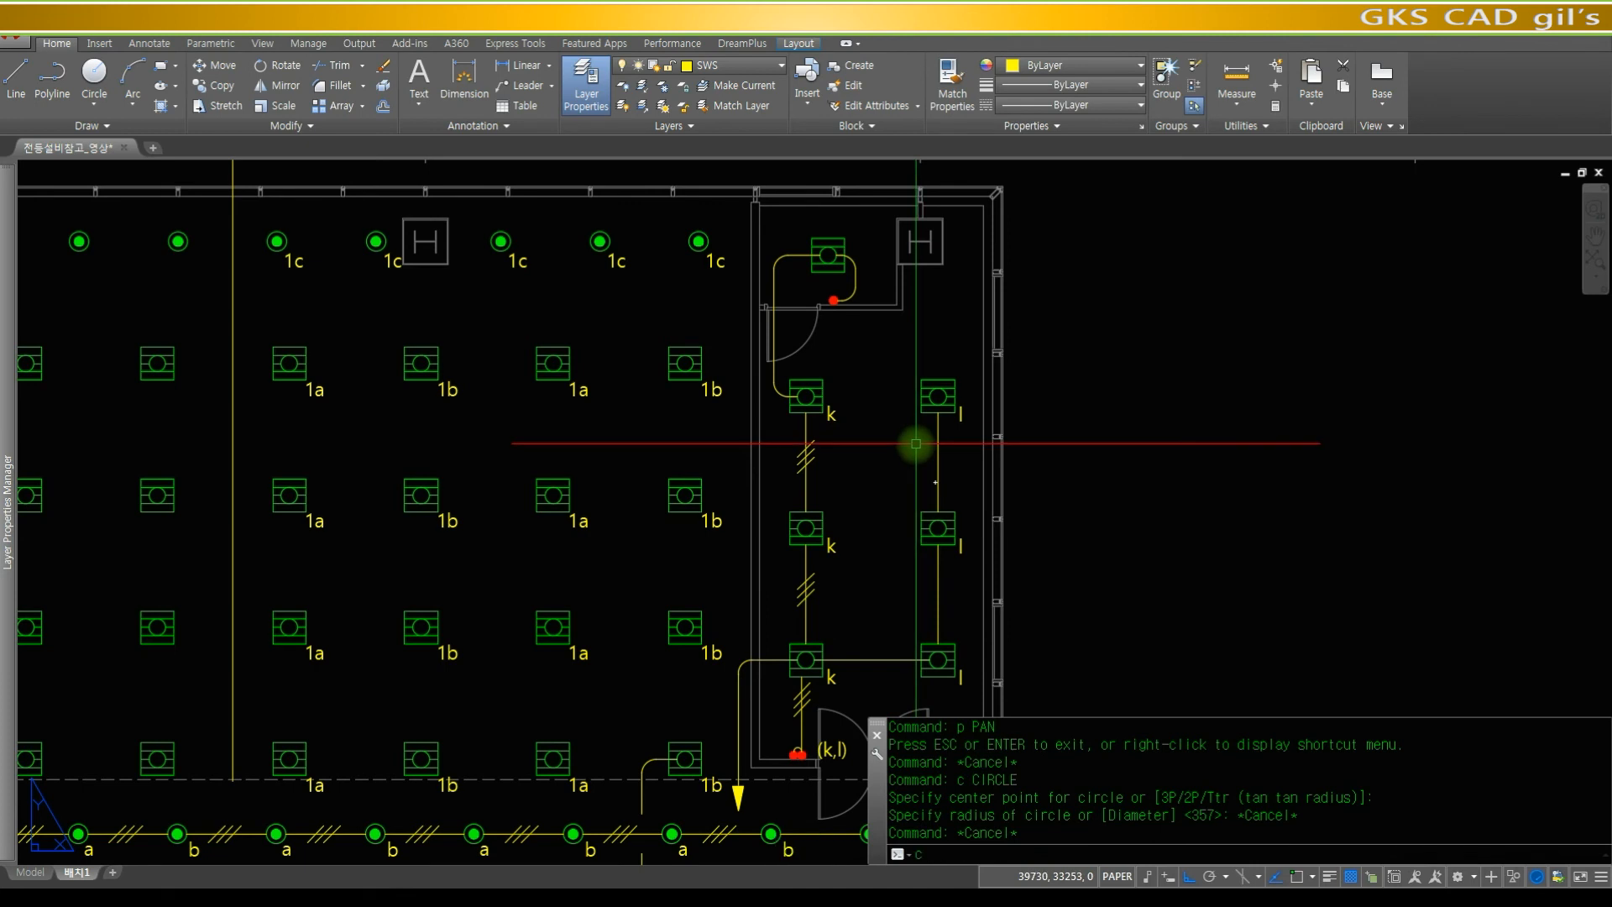
type("c")
key("space")
left_click(968, 461)
key("Escape")
key("Escape")
type("ui")
key("space")
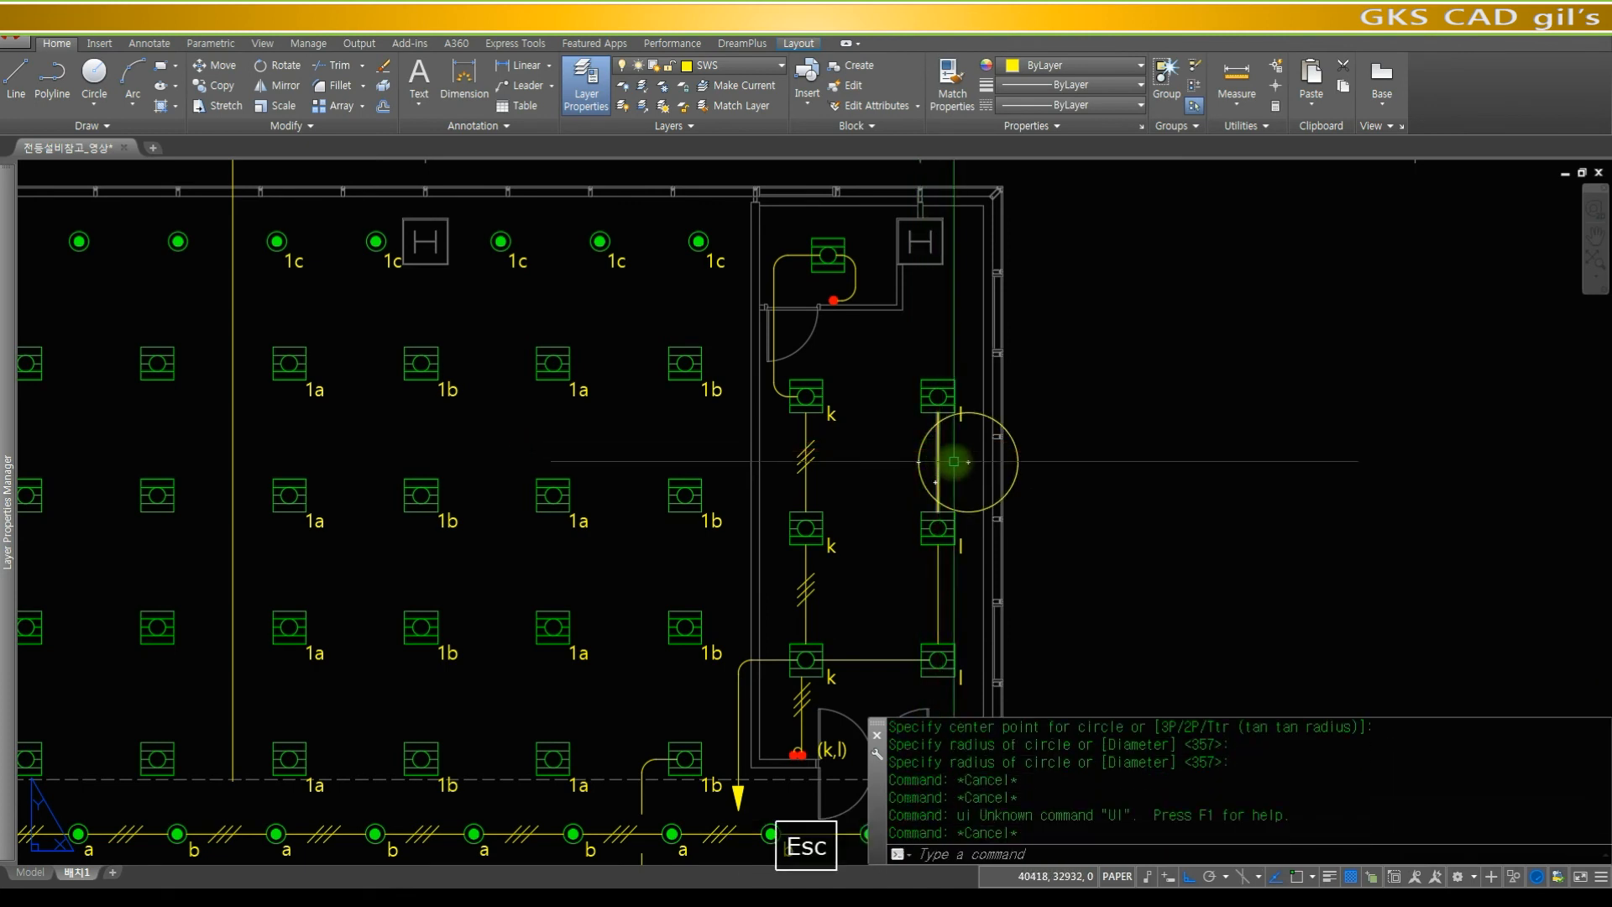
key("Escape")
type("u")
key("space")
- Copy the wiring line between the upper two l lights to the first square-light row's last 1b light, from centre to centre
type("co")
key("space")
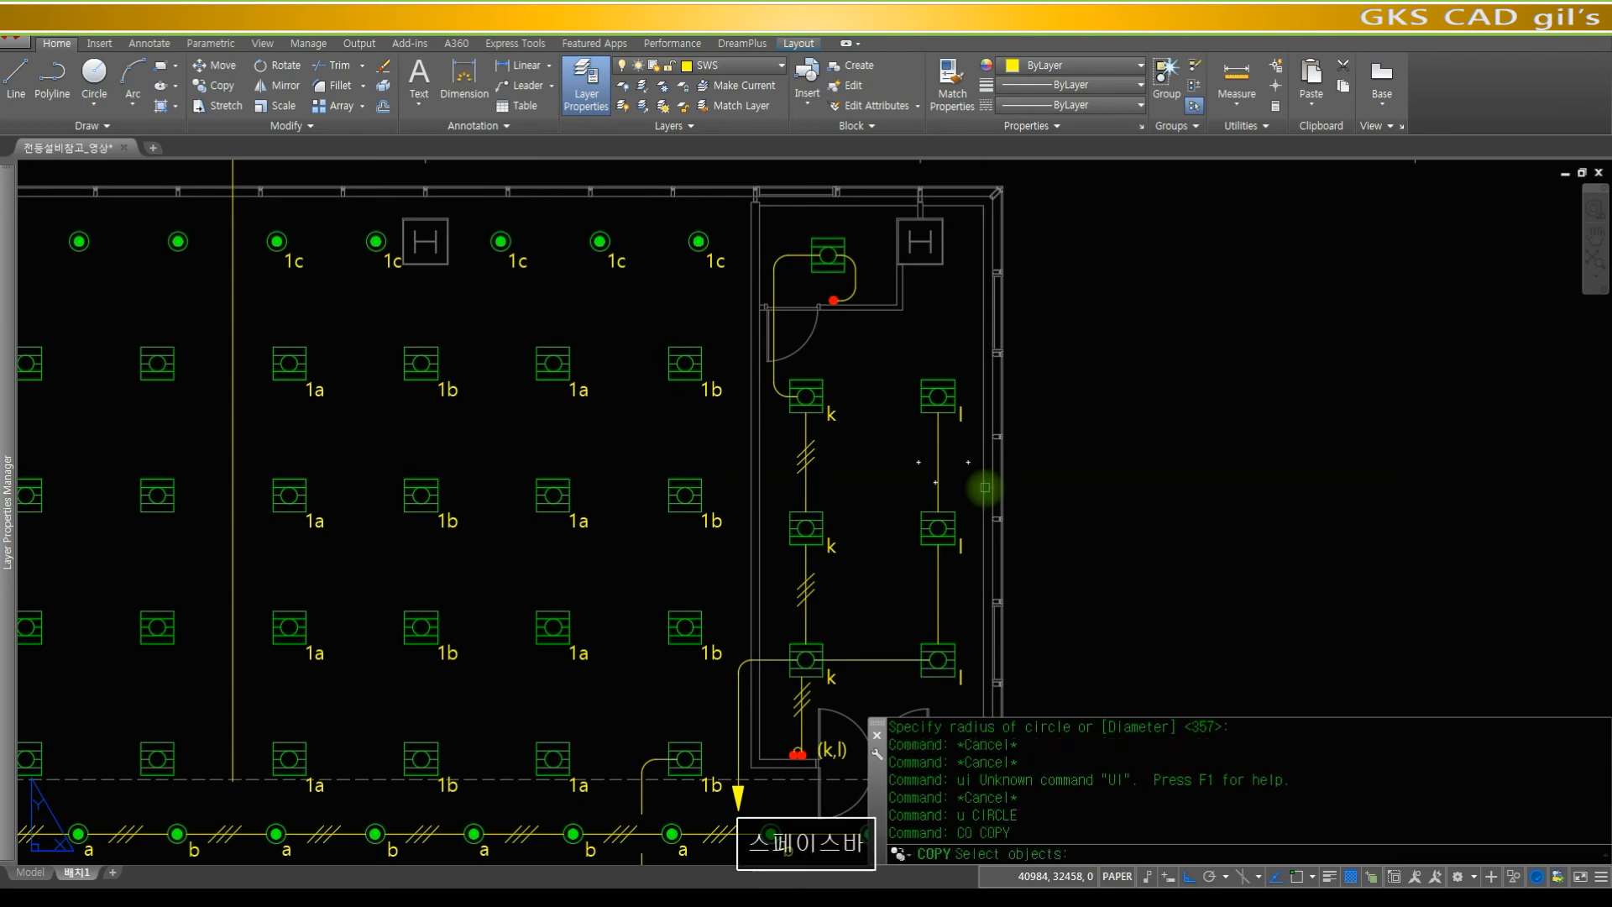
left_click(912, 459)
key("space")
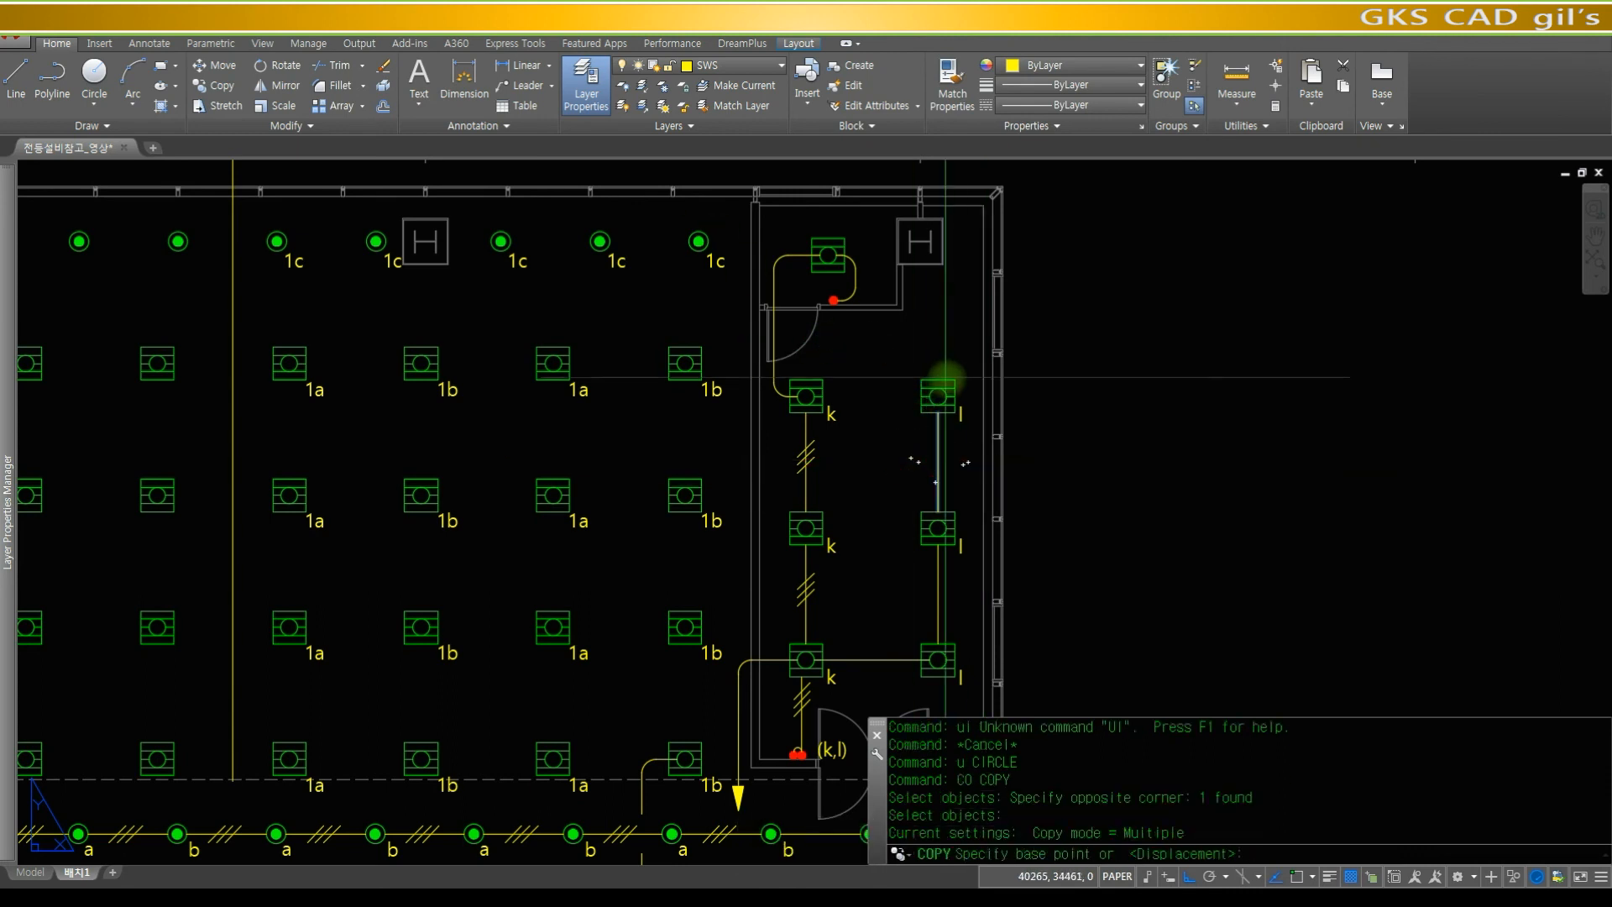
type("cen")
key("space")
left_click(938, 395)
type("cen")
key("space")
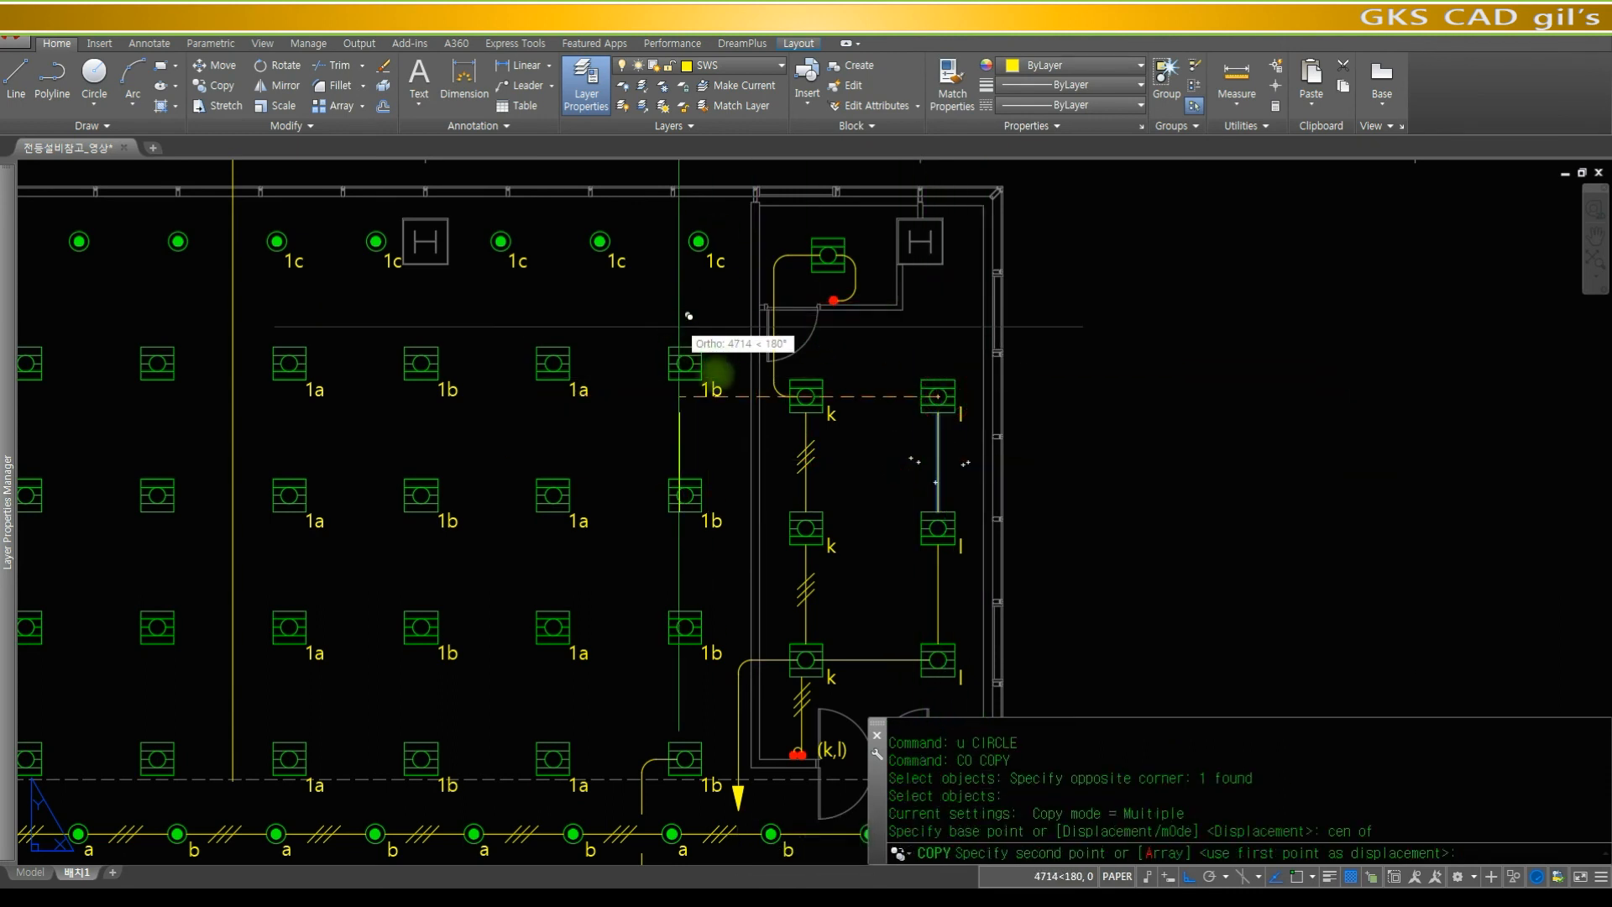
left_click(685, 363)
- Place further copies of the wiring line below the same row's other 1a, 1b and 1a lights, snapping to their centres
type("ce")
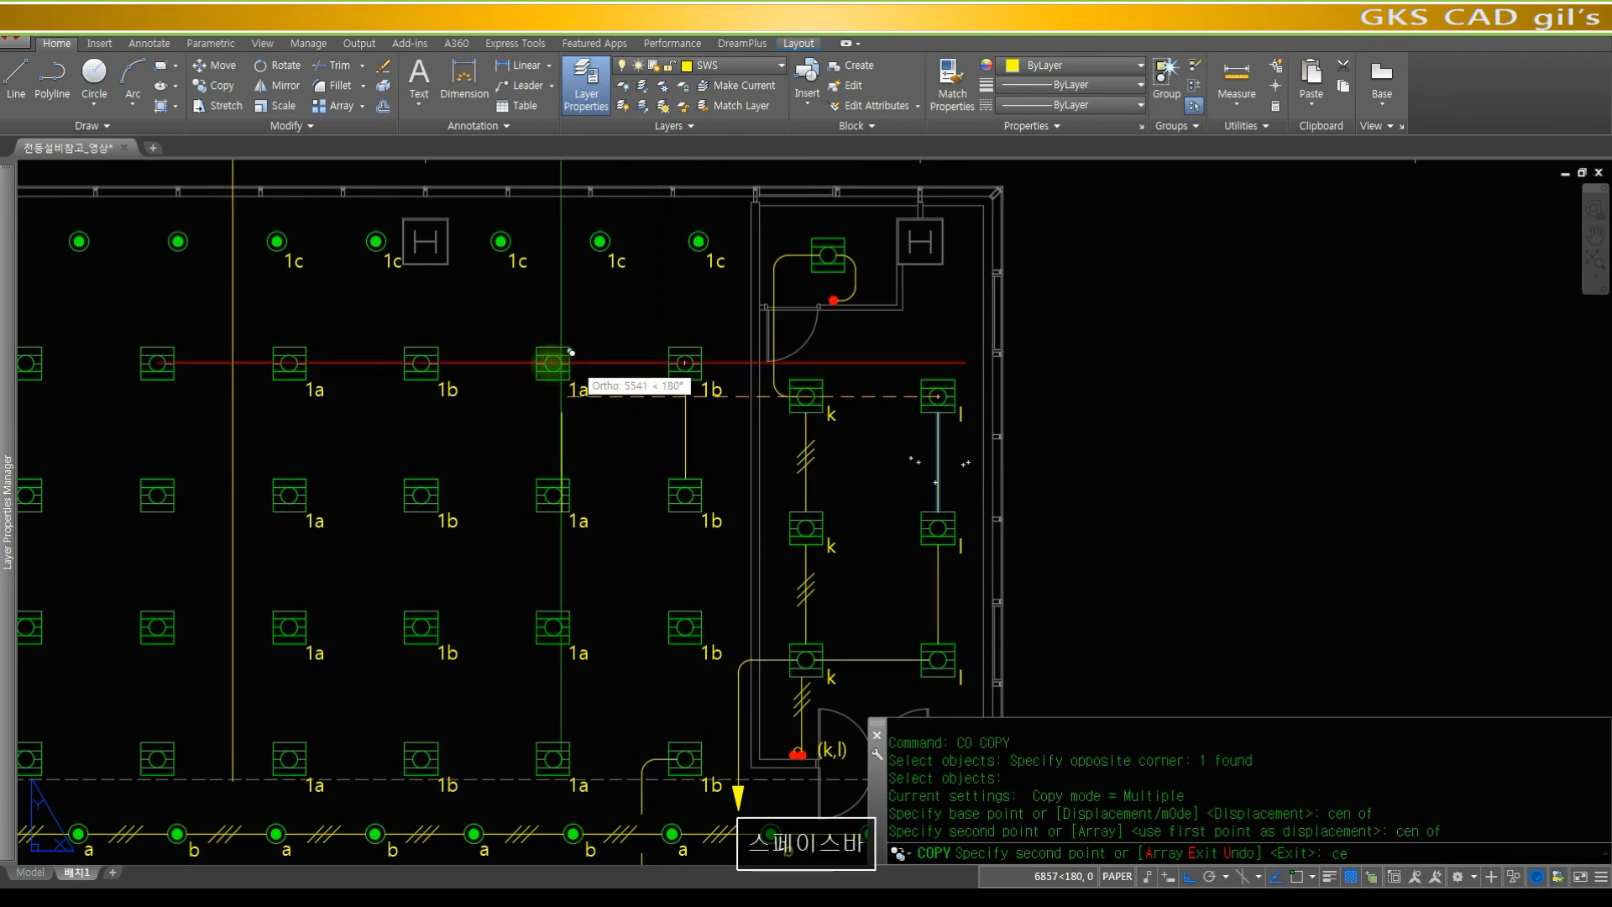
left_click(553, 361)
type("cen of")
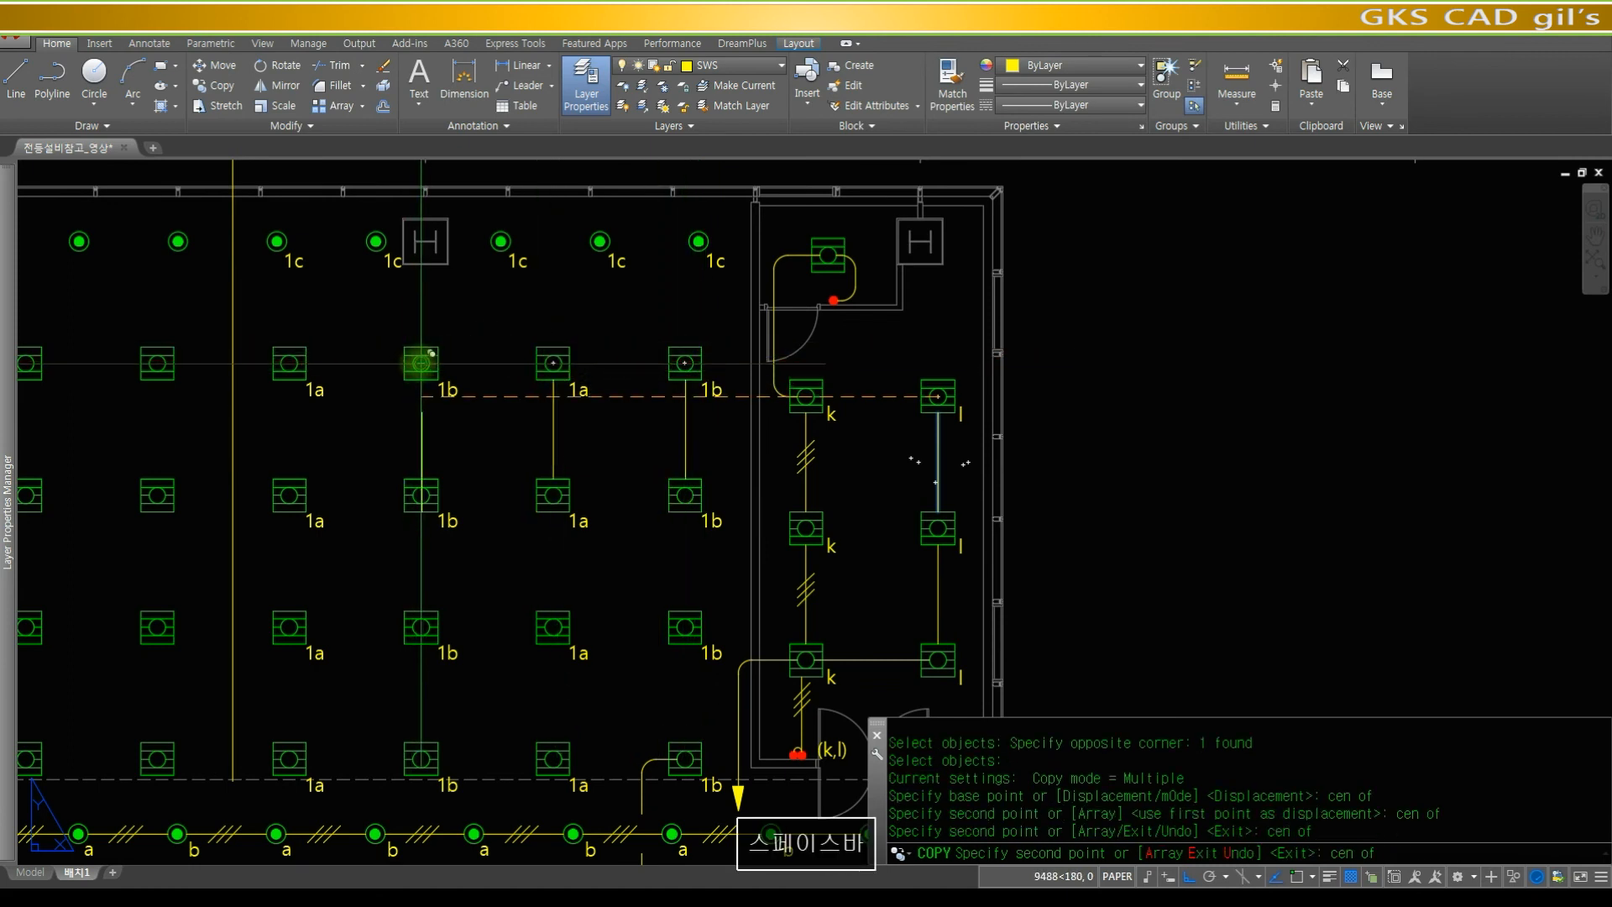
left_click(420, 363)
type("cen")
key("space")
left_click(288, 363)
key("space")
type("r")
key("space")
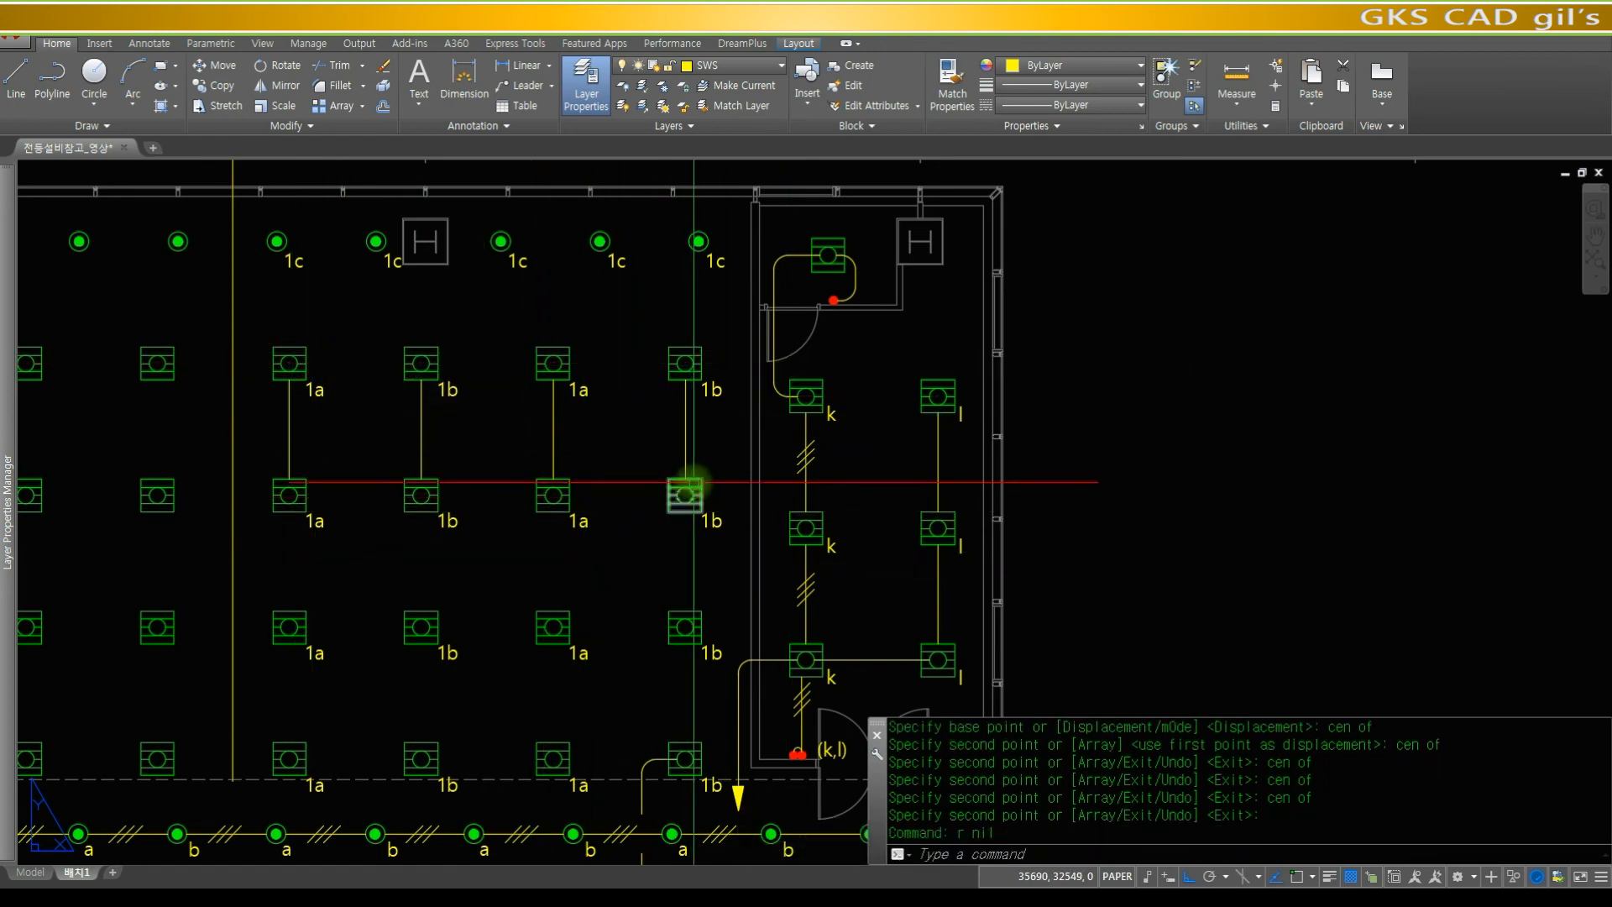
type("arr")
key("Escape")
key("Escape")
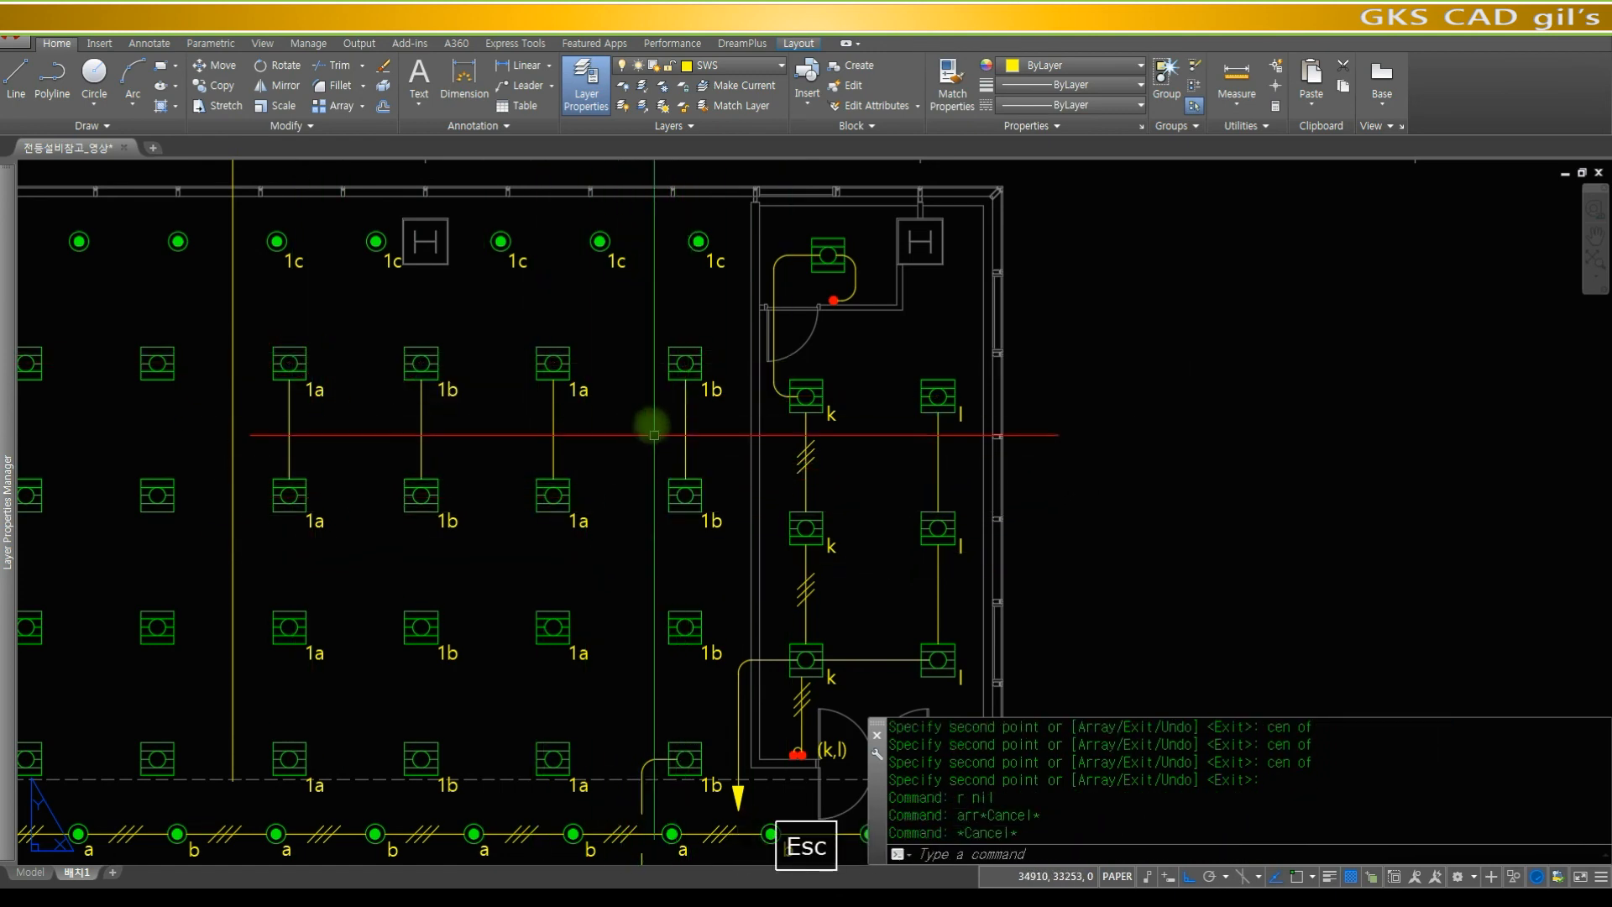
- Array the four wiring lines down to the bottom square-light row with ARRD, using the centre spacing of the first two 1a rows
type("arrd")
key("space")
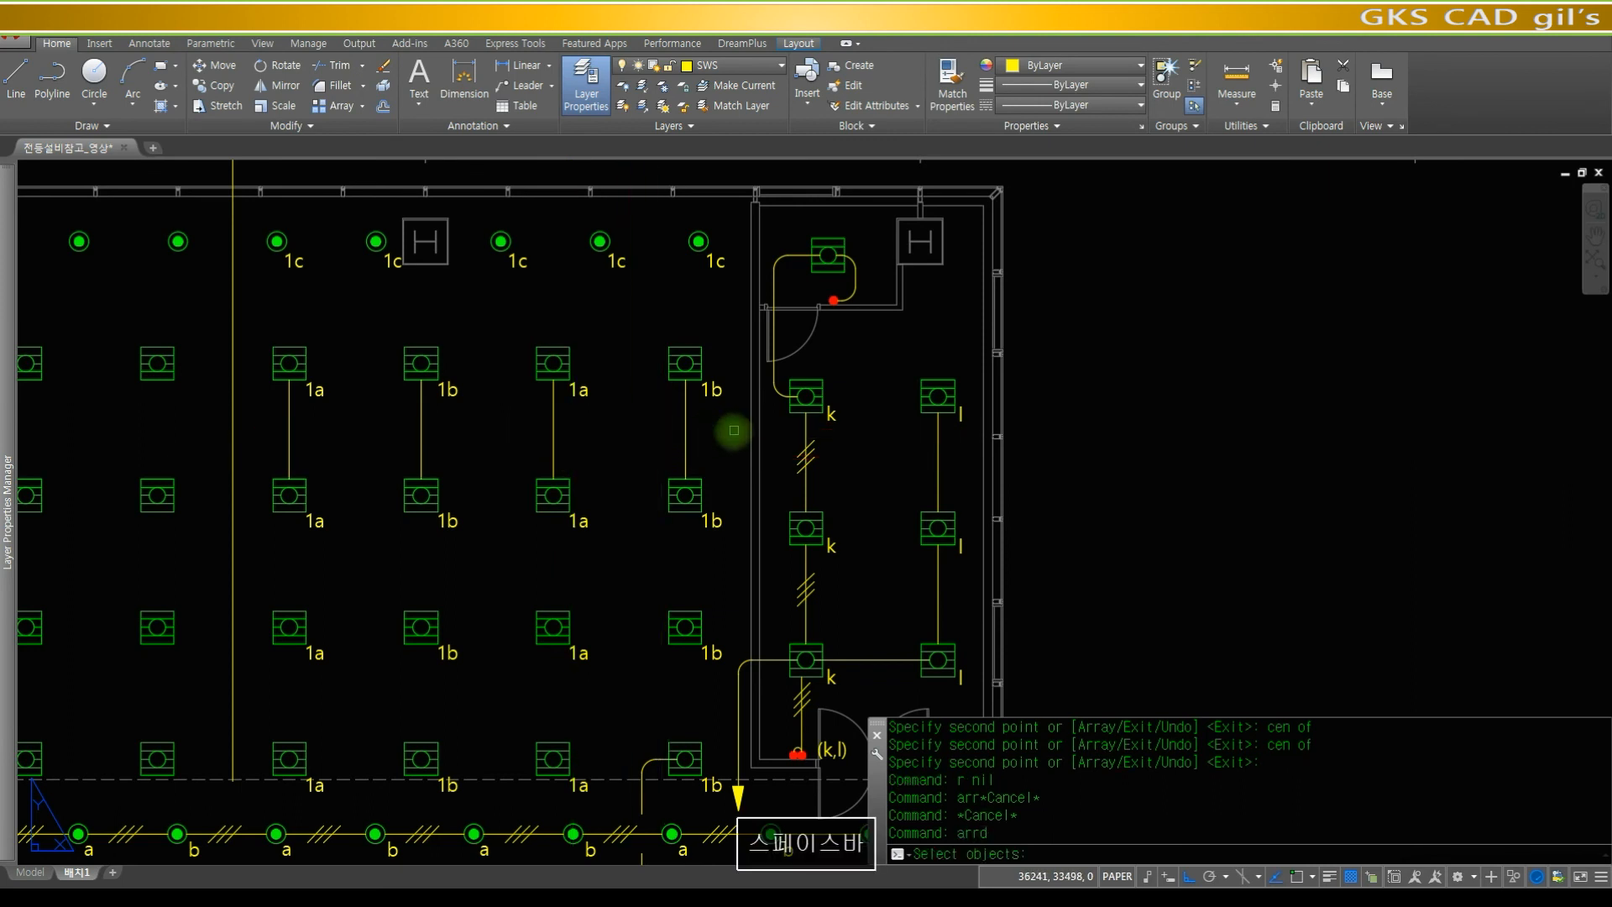
type("c")
key("space")
left_click(701, 439)
left_click(278, 420)
key("space")
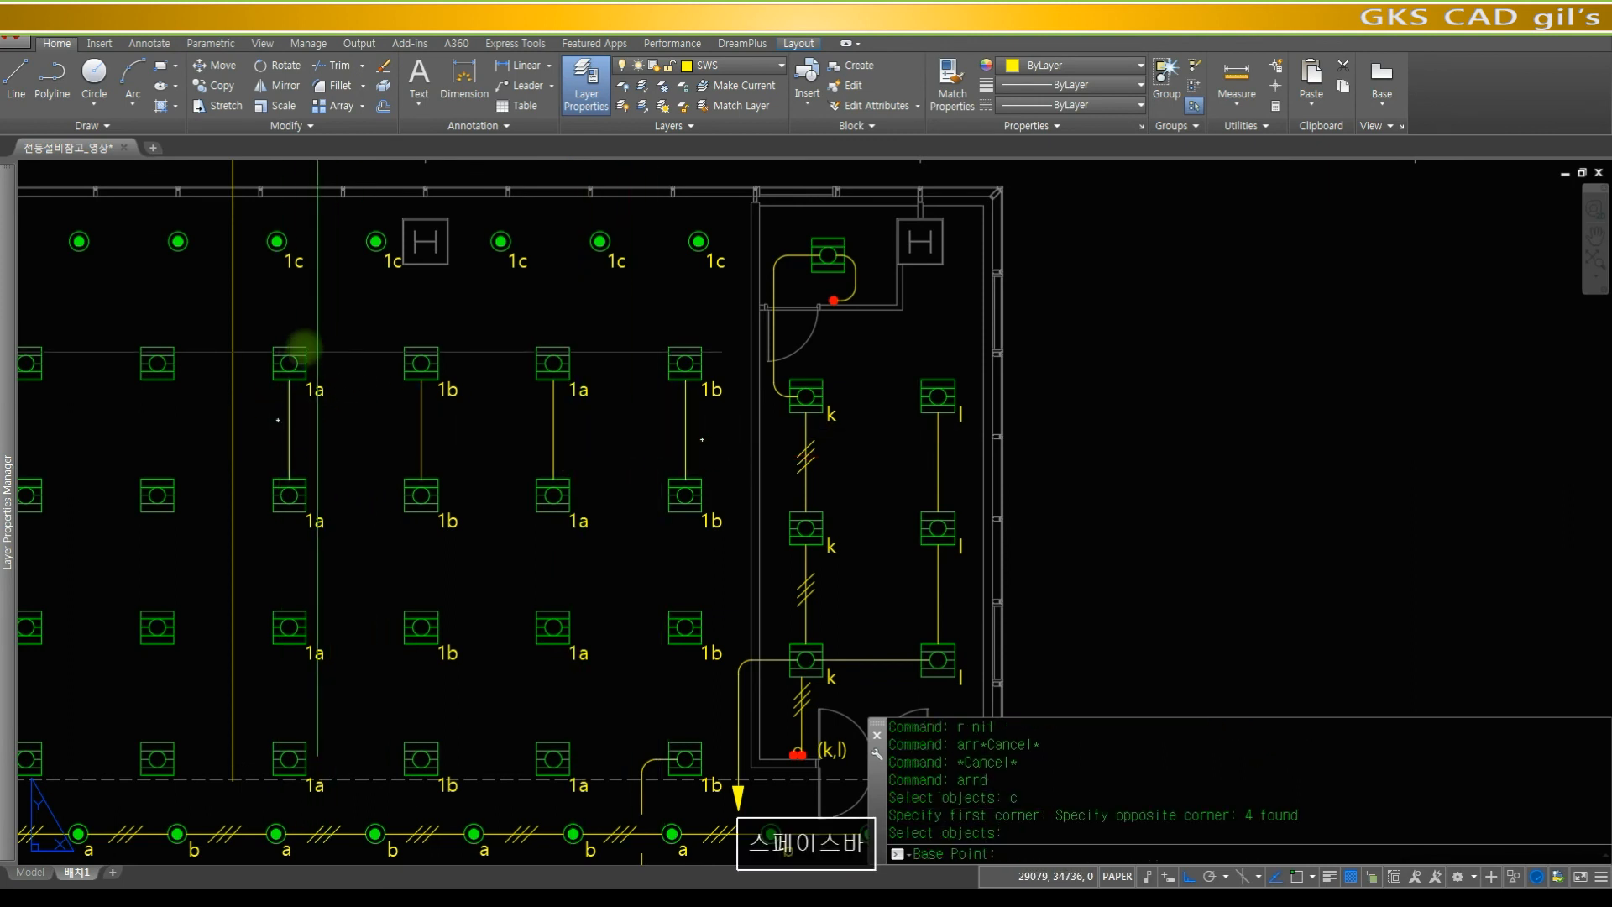
left_click(289, 363)
type("cen")
key("space")
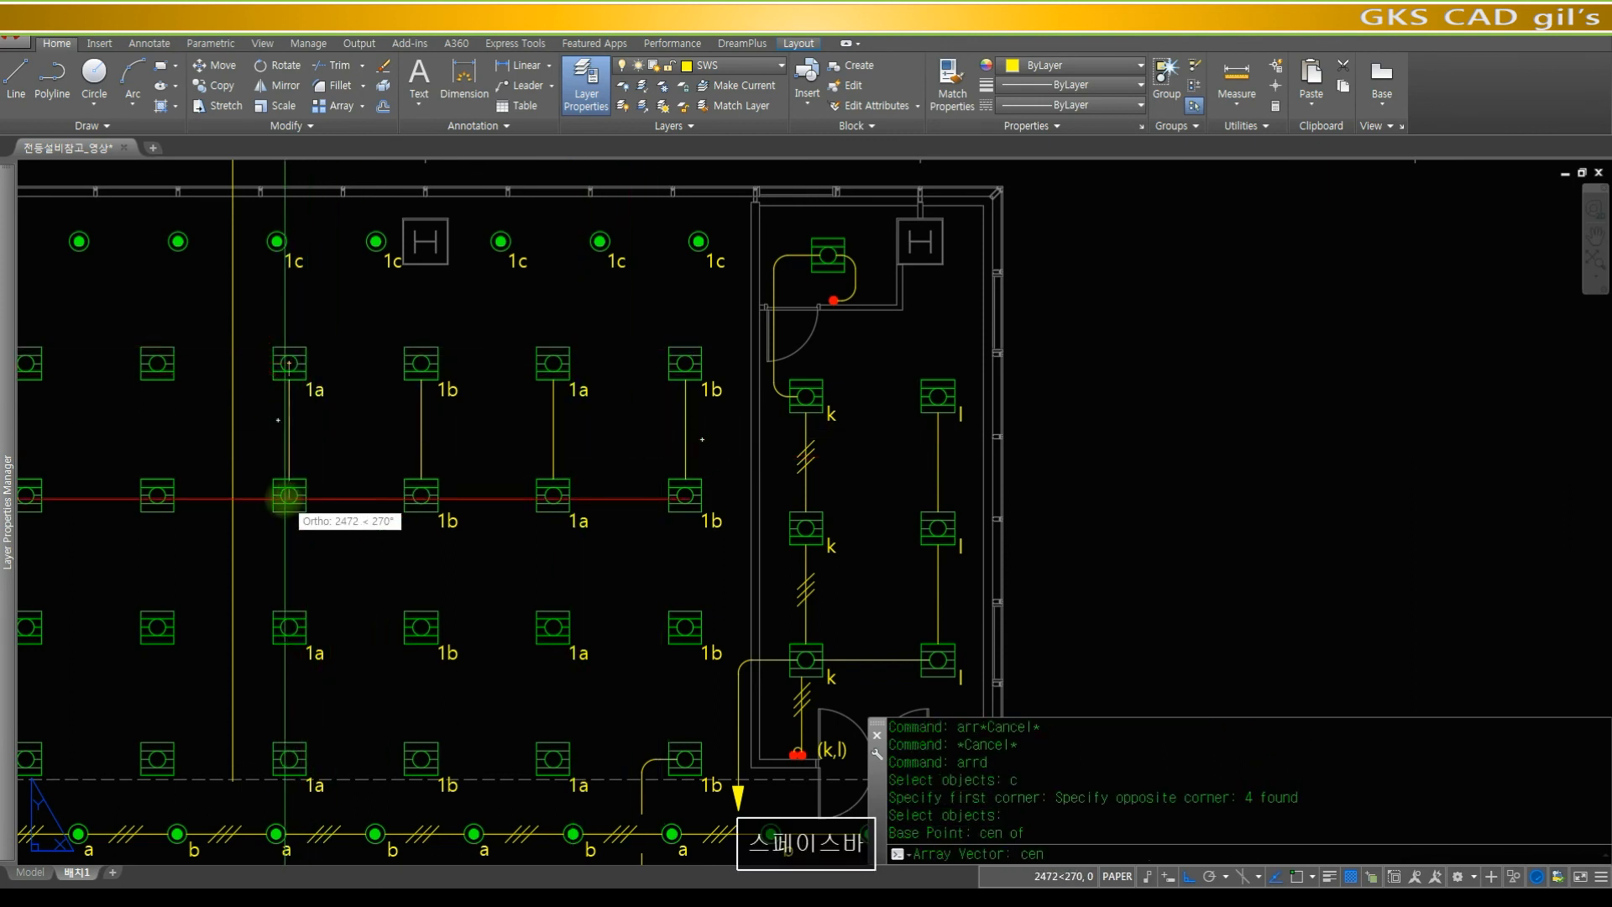
left_click(289, 494)
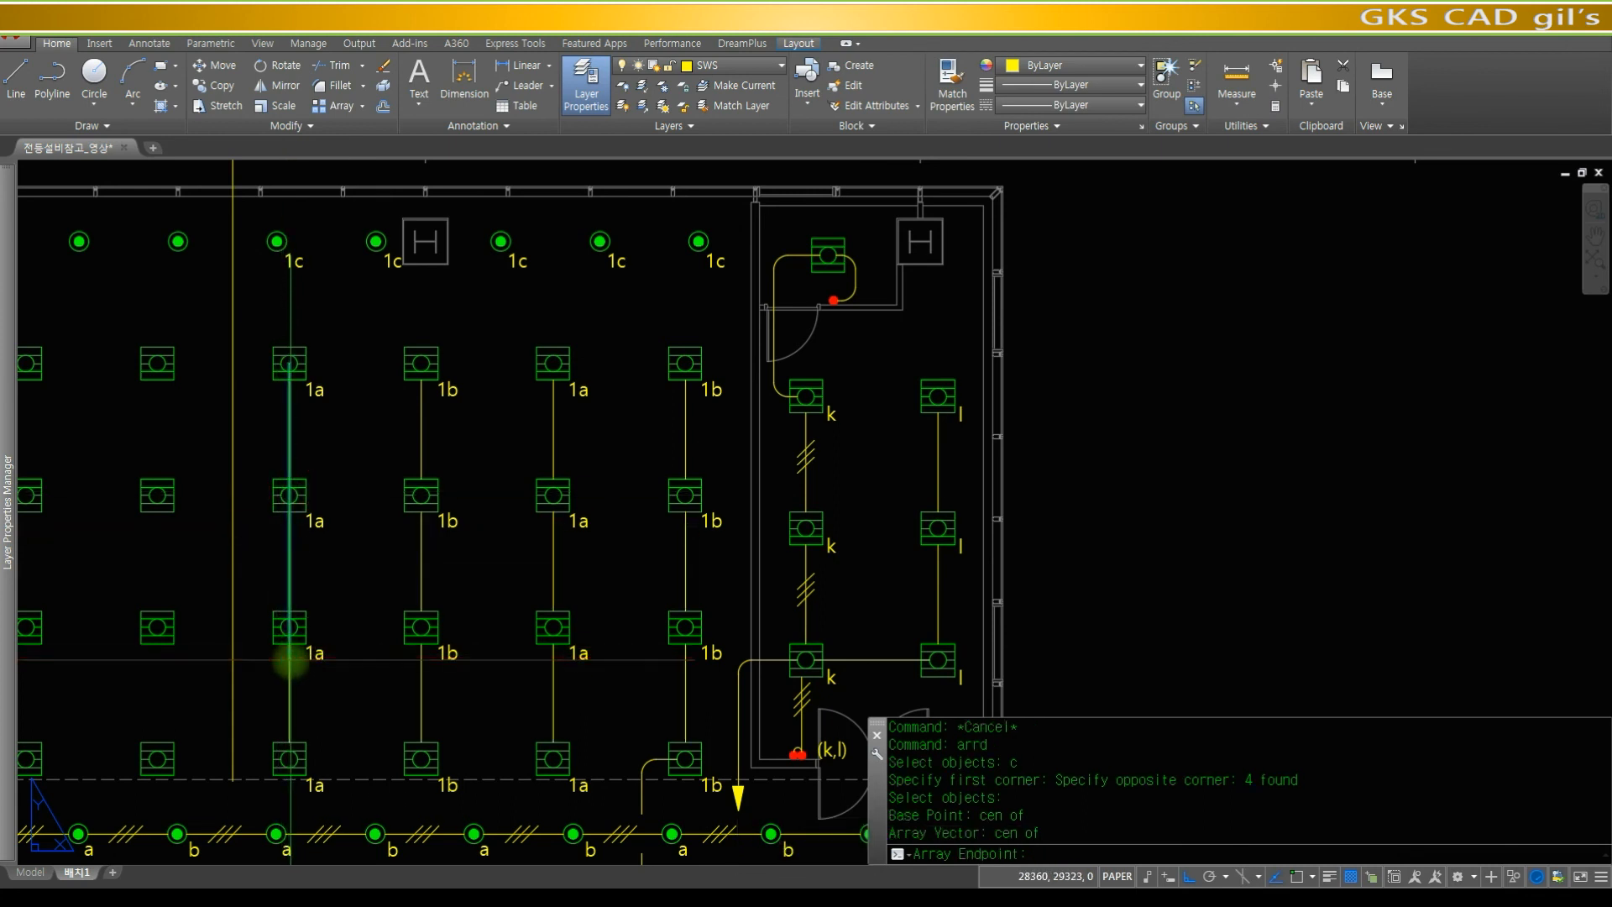
key("space")
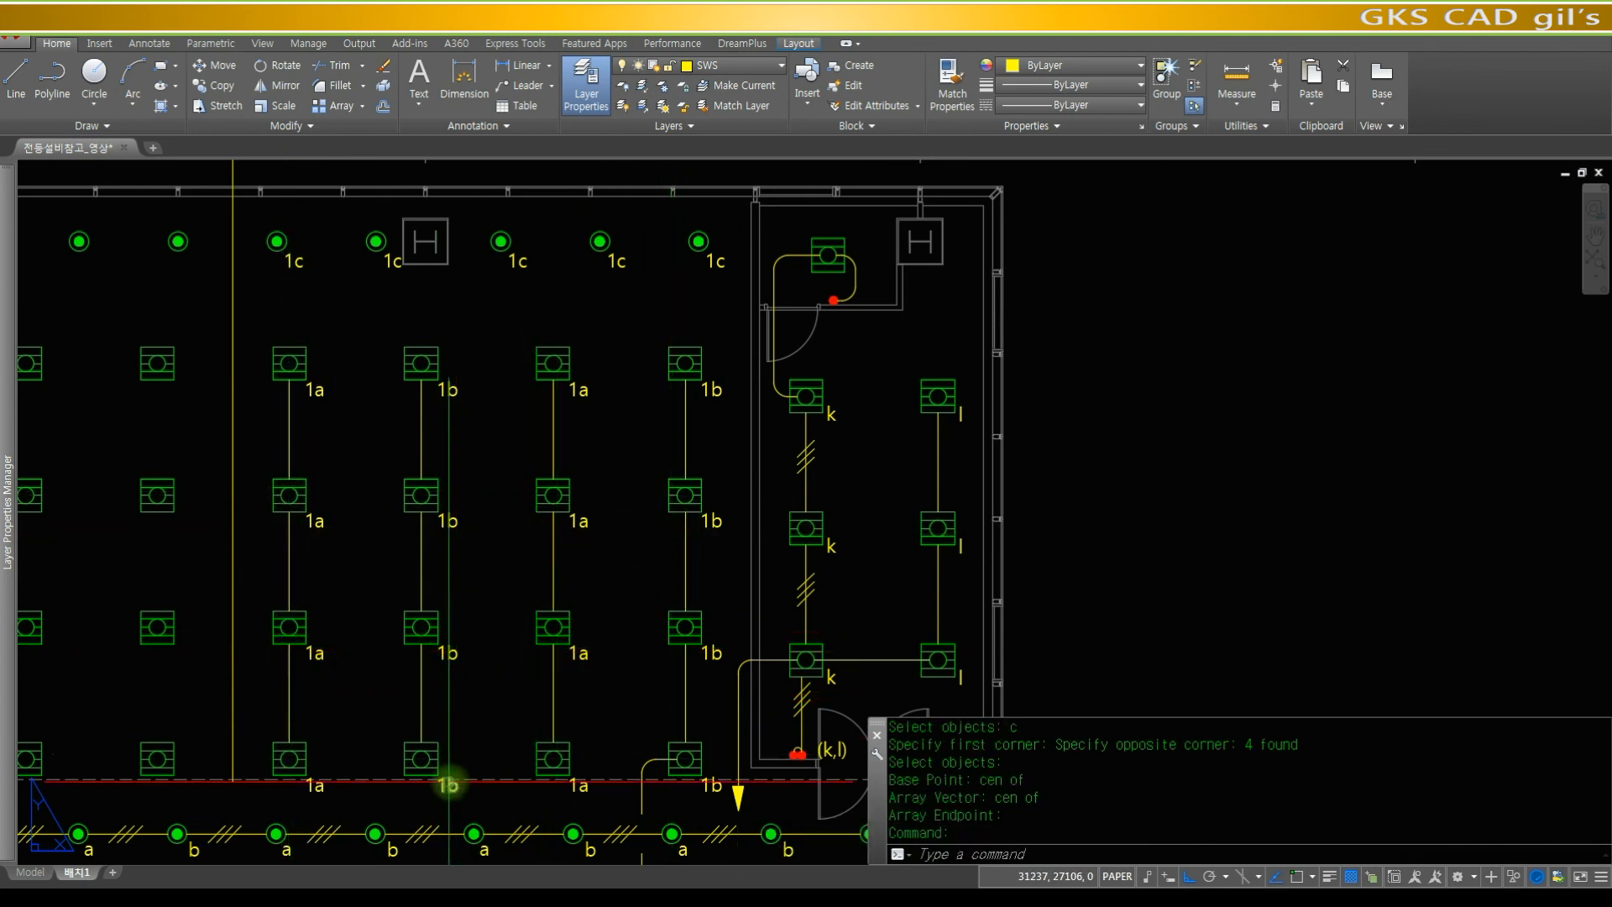
- Offset the circuit arrow's horizontal line at the bottom row's last 1b light upward by 100
type("z")
key("space")
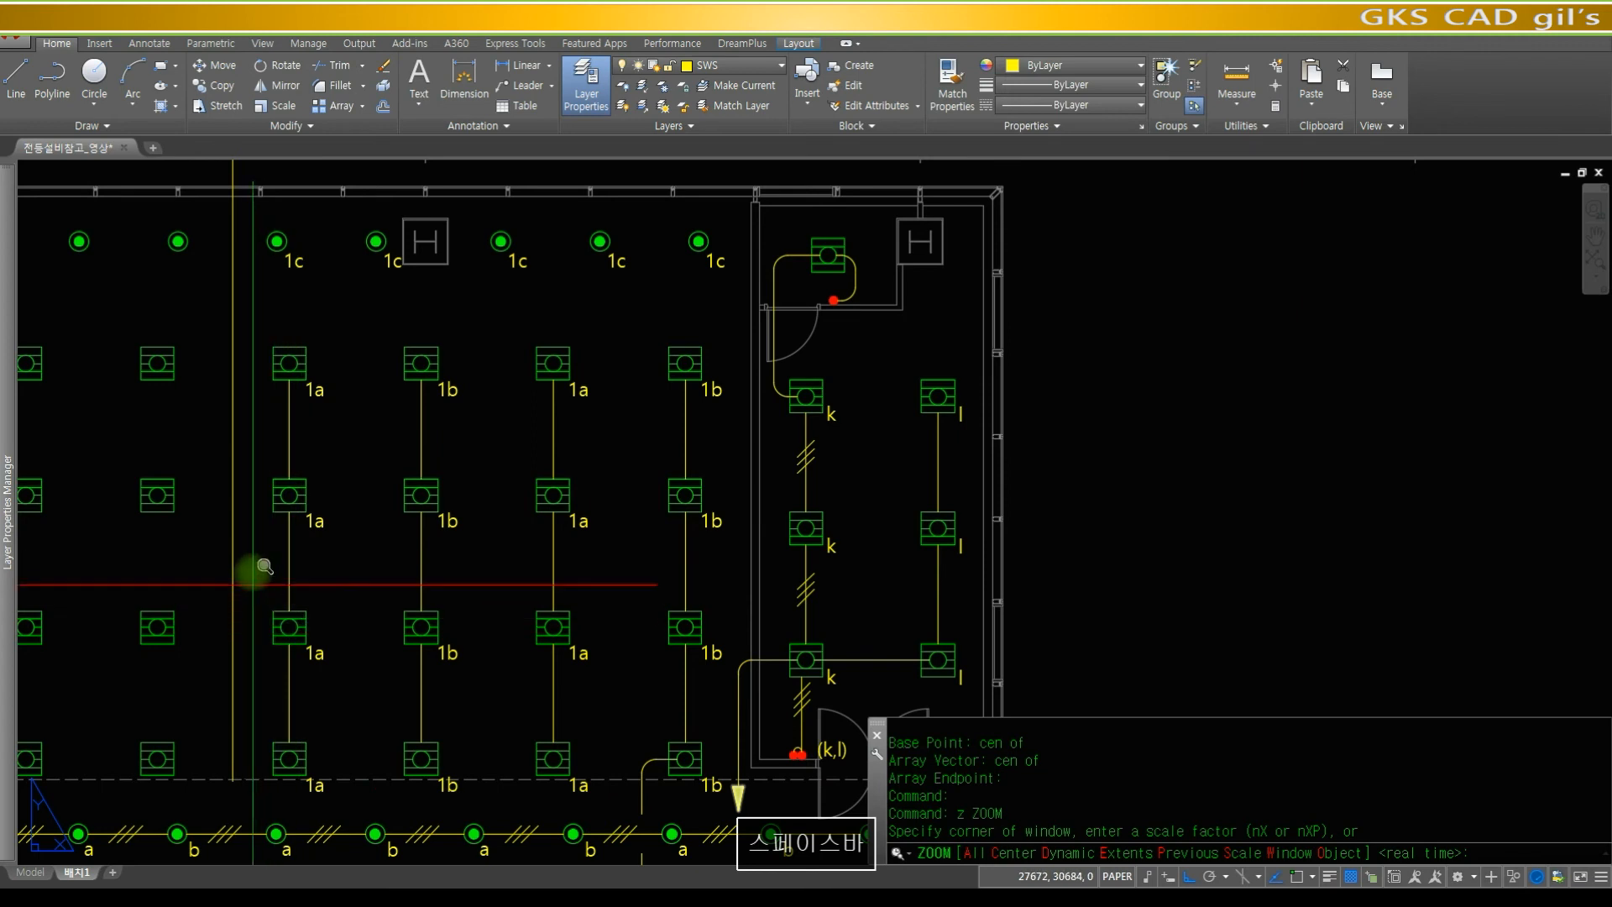
left_click(252, 571)
left_click(813, 785)
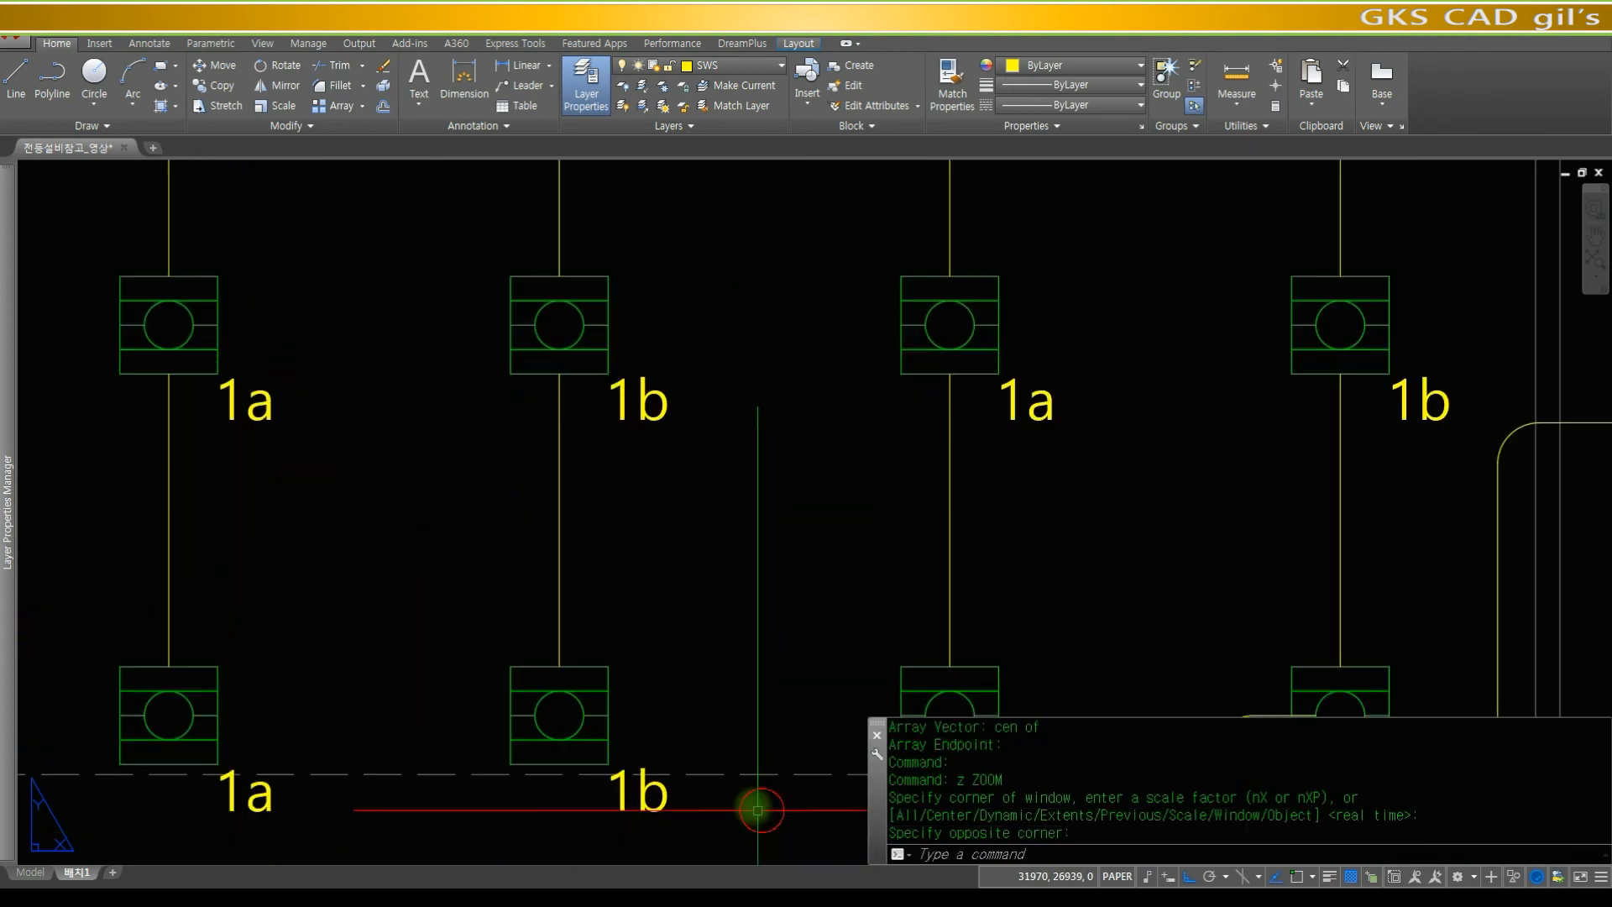
type("p")
key("space")
left_click_drag(855, 584, 673, 479)
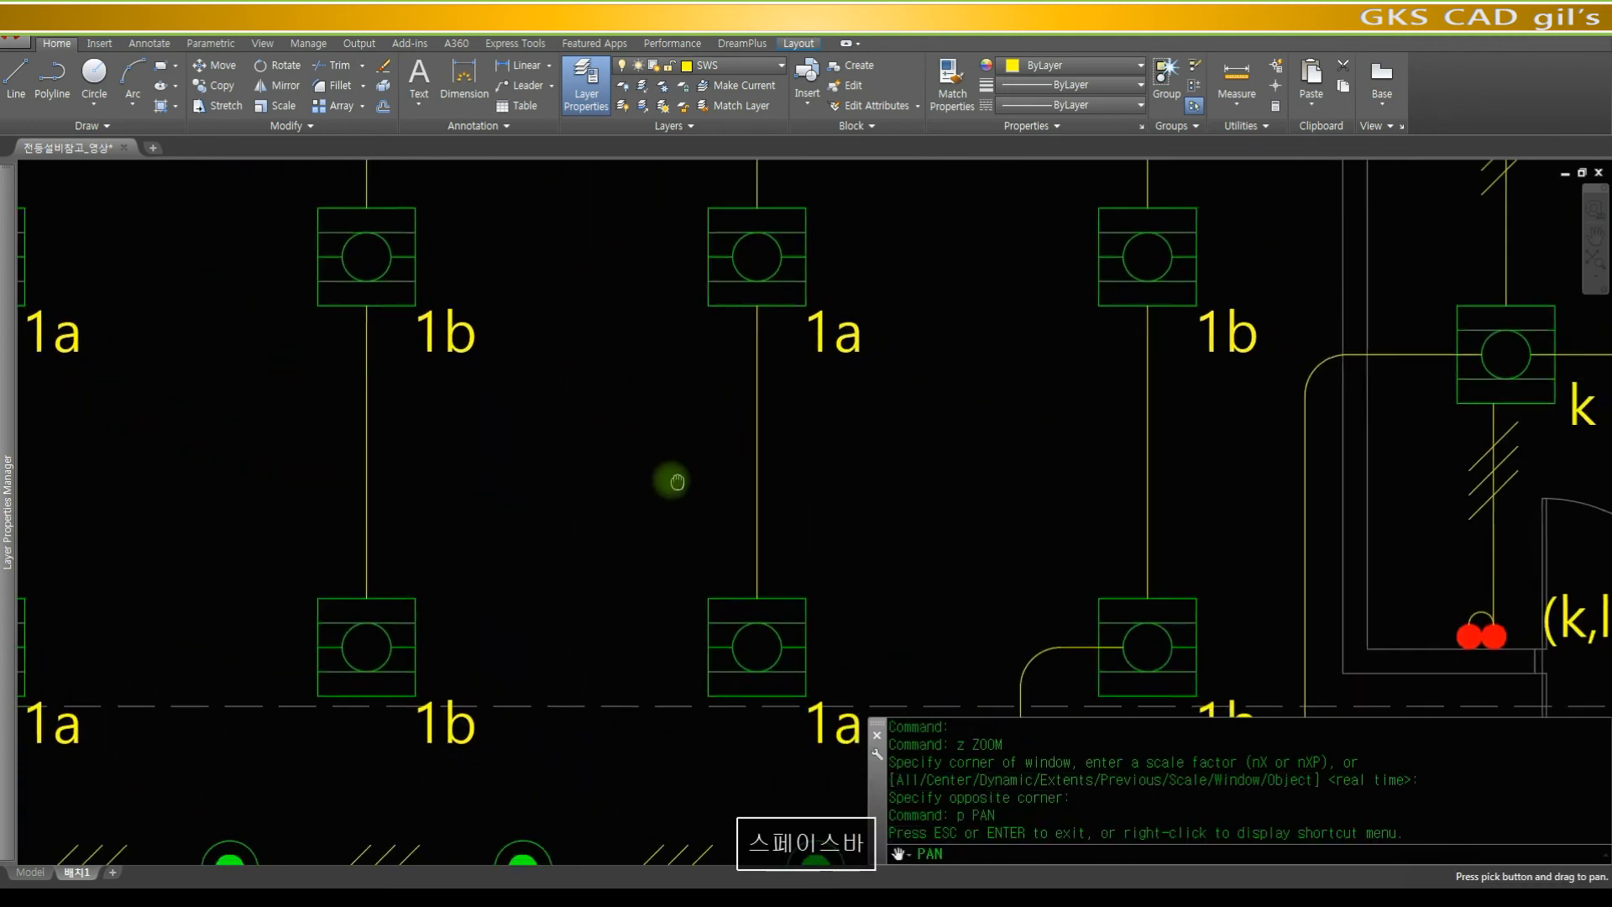
mouse_move(702, 557)
left_mouse_down()
mouse_move(532, 360)
mouse_move(619, 471)
mouse_move(827, 436)
left_mouse_up()
key("Escape")
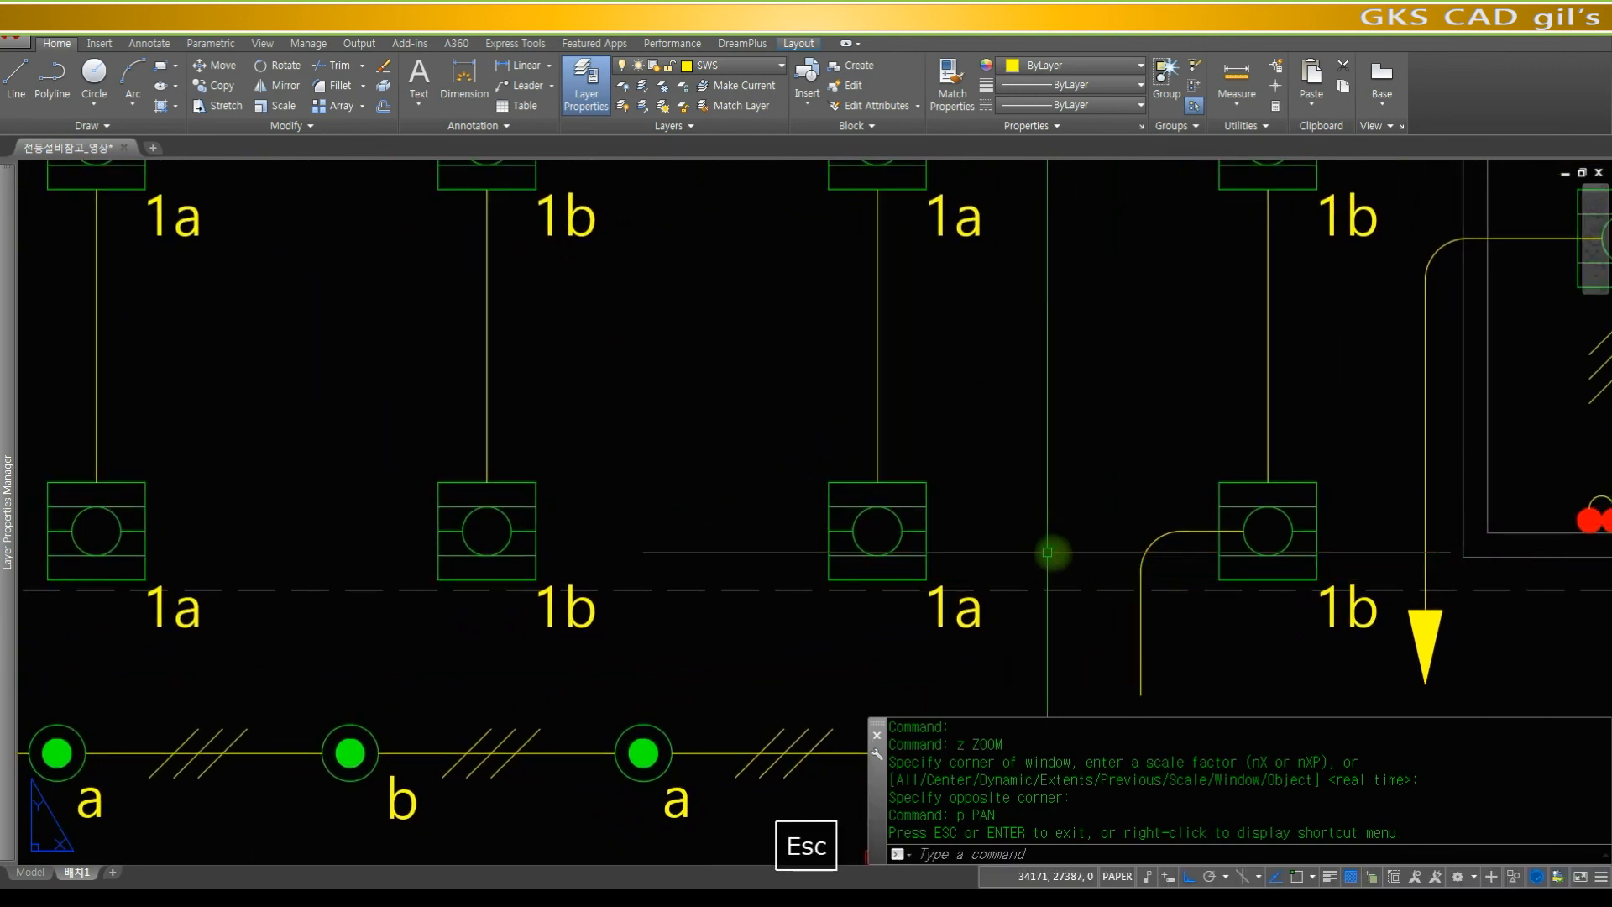
type("o")
key("space")
key("space")
left_click(1202, 533)
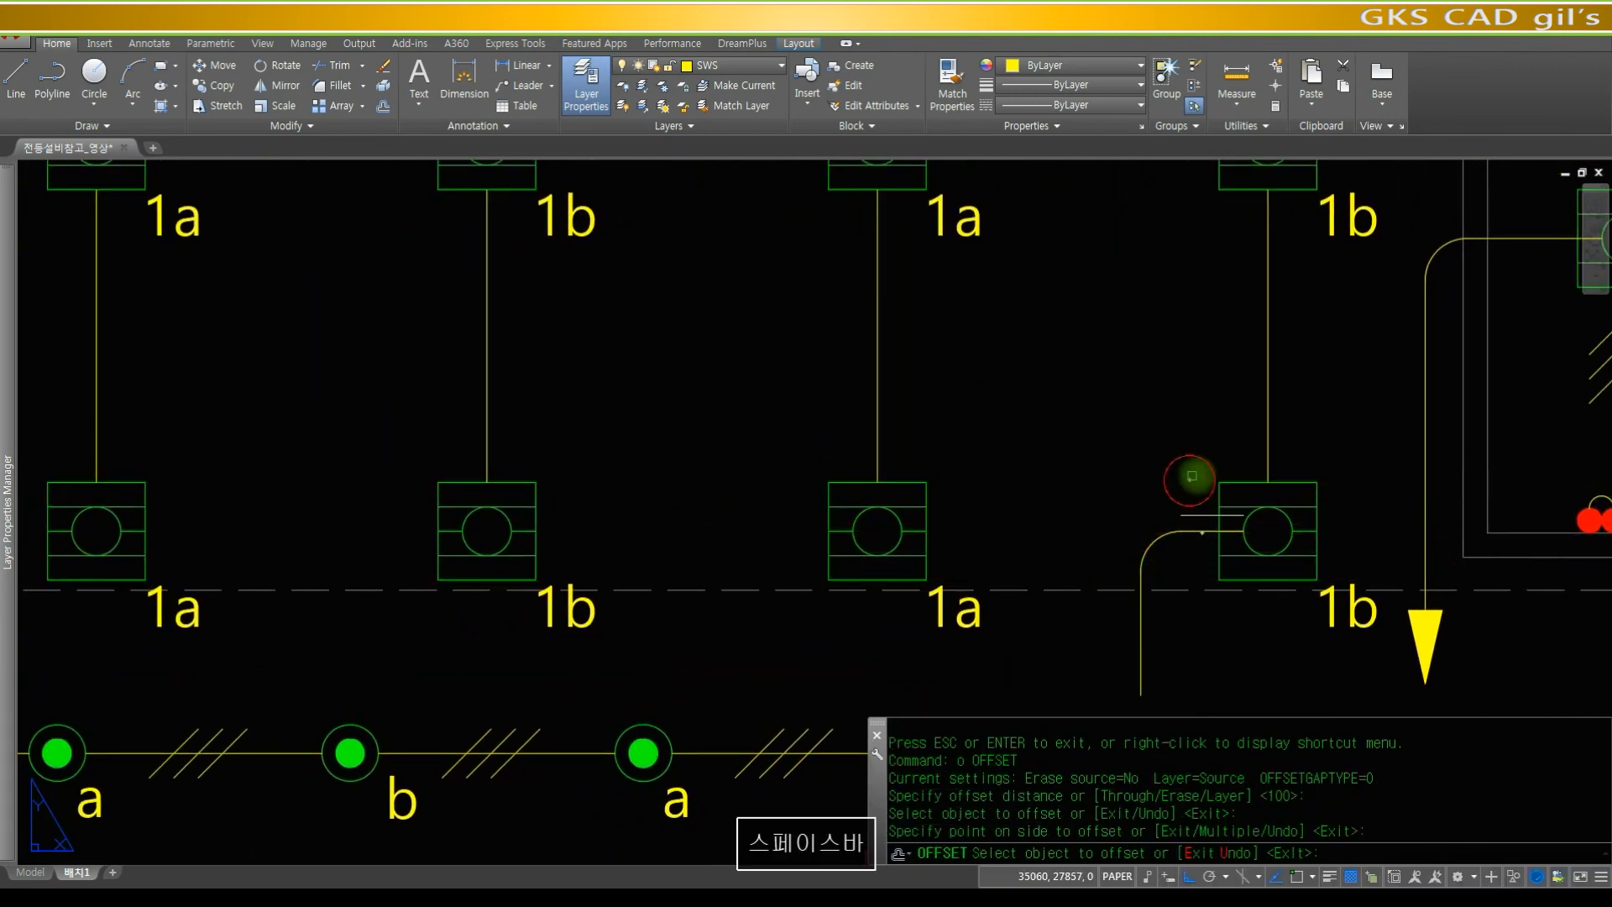
key("space")
- Offset the circuit arrow's horizontal line at the last 1b light downward by 100
key("space")
key("space")
left_click(1190, 533)
left_click(1194, 539)
key("space")
key("r")
key("space")
- Erase the circuit arrow's rounded corner and fillet its vertical line to the lower offset line with radius 250
type("e")
key("space")
left_click(1159, 545)
key("space")
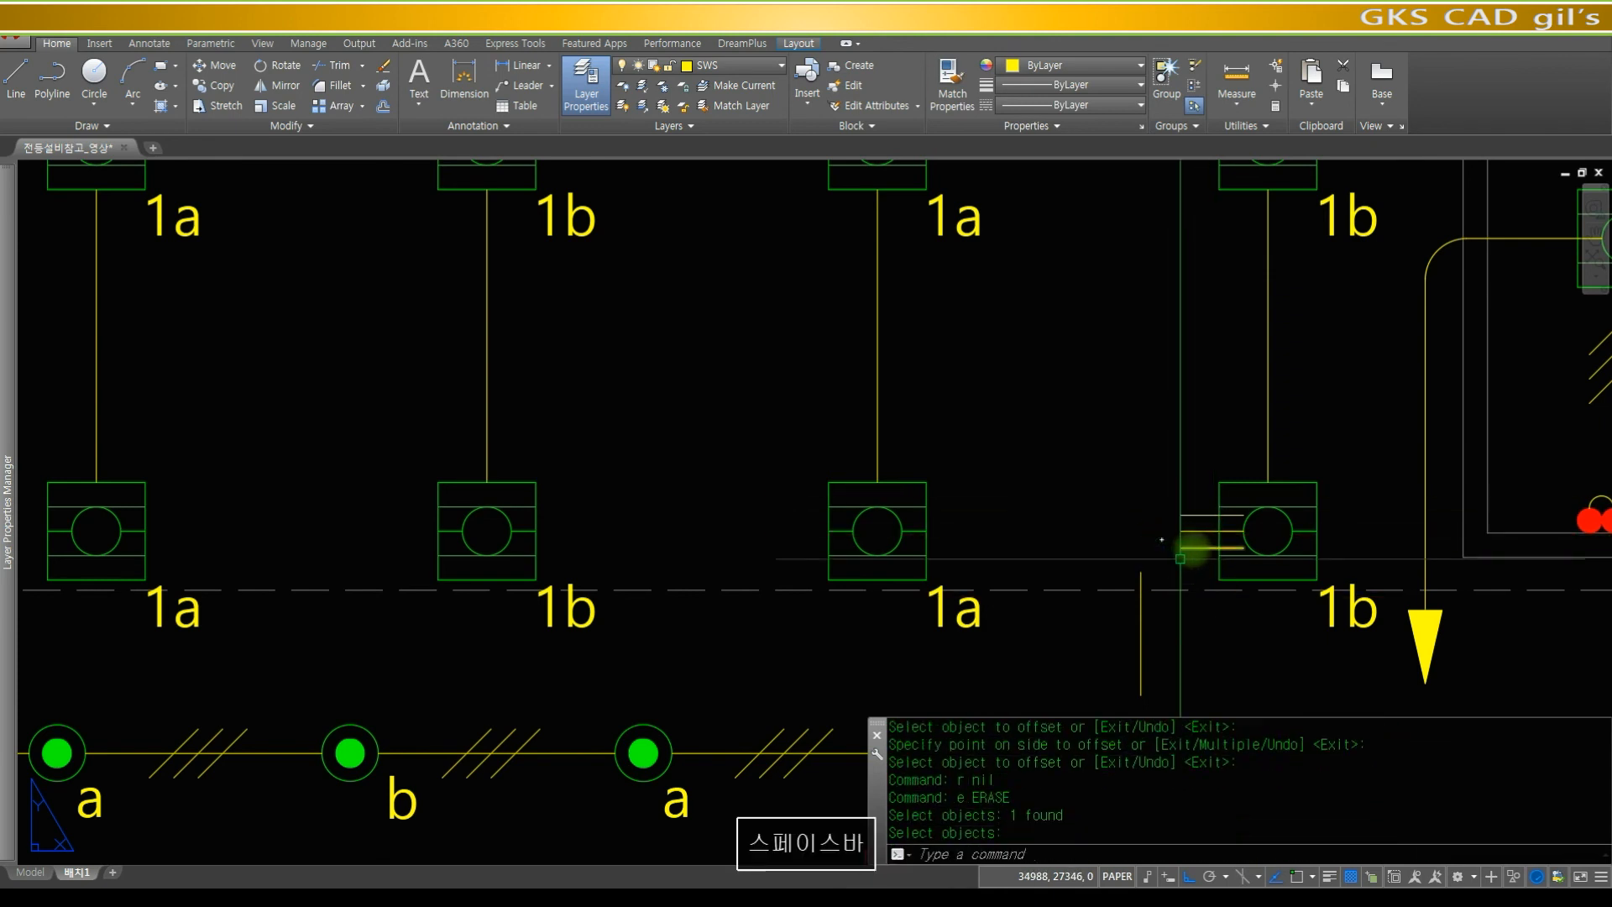
type("f")
key("space")
left_click(1142, 592)
left_click(1192, 548)
key("r")
key("space")
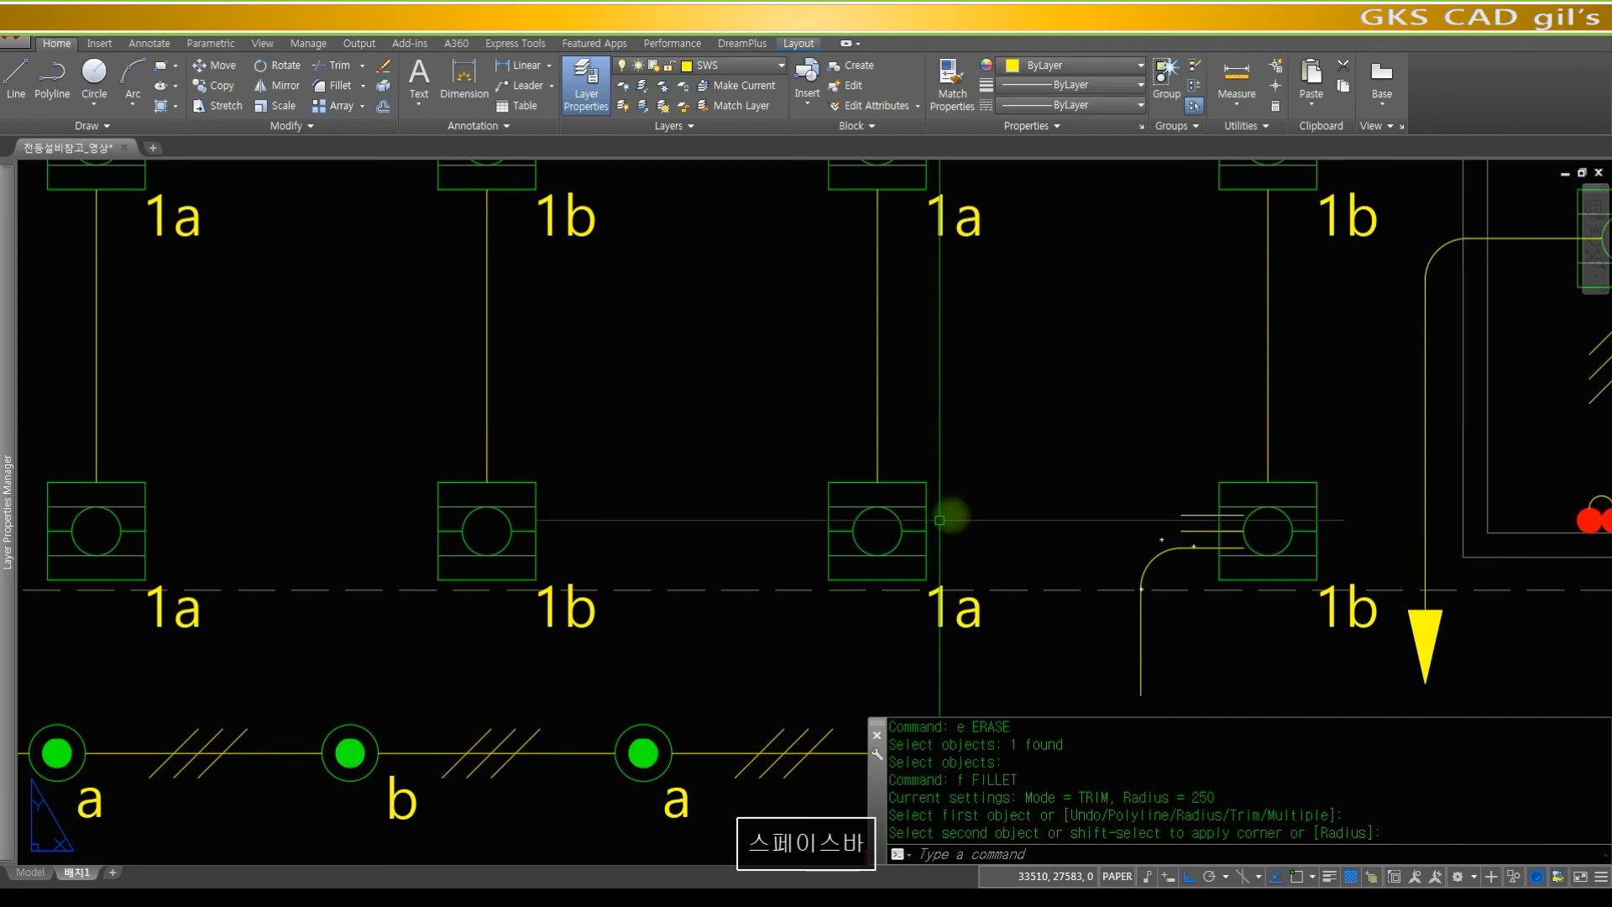
- Extend the upper offset line across to the circle of the neighbouring 1a light in the bottom row
type("ex")
key("space")
left_click(902, 527)
key("space")
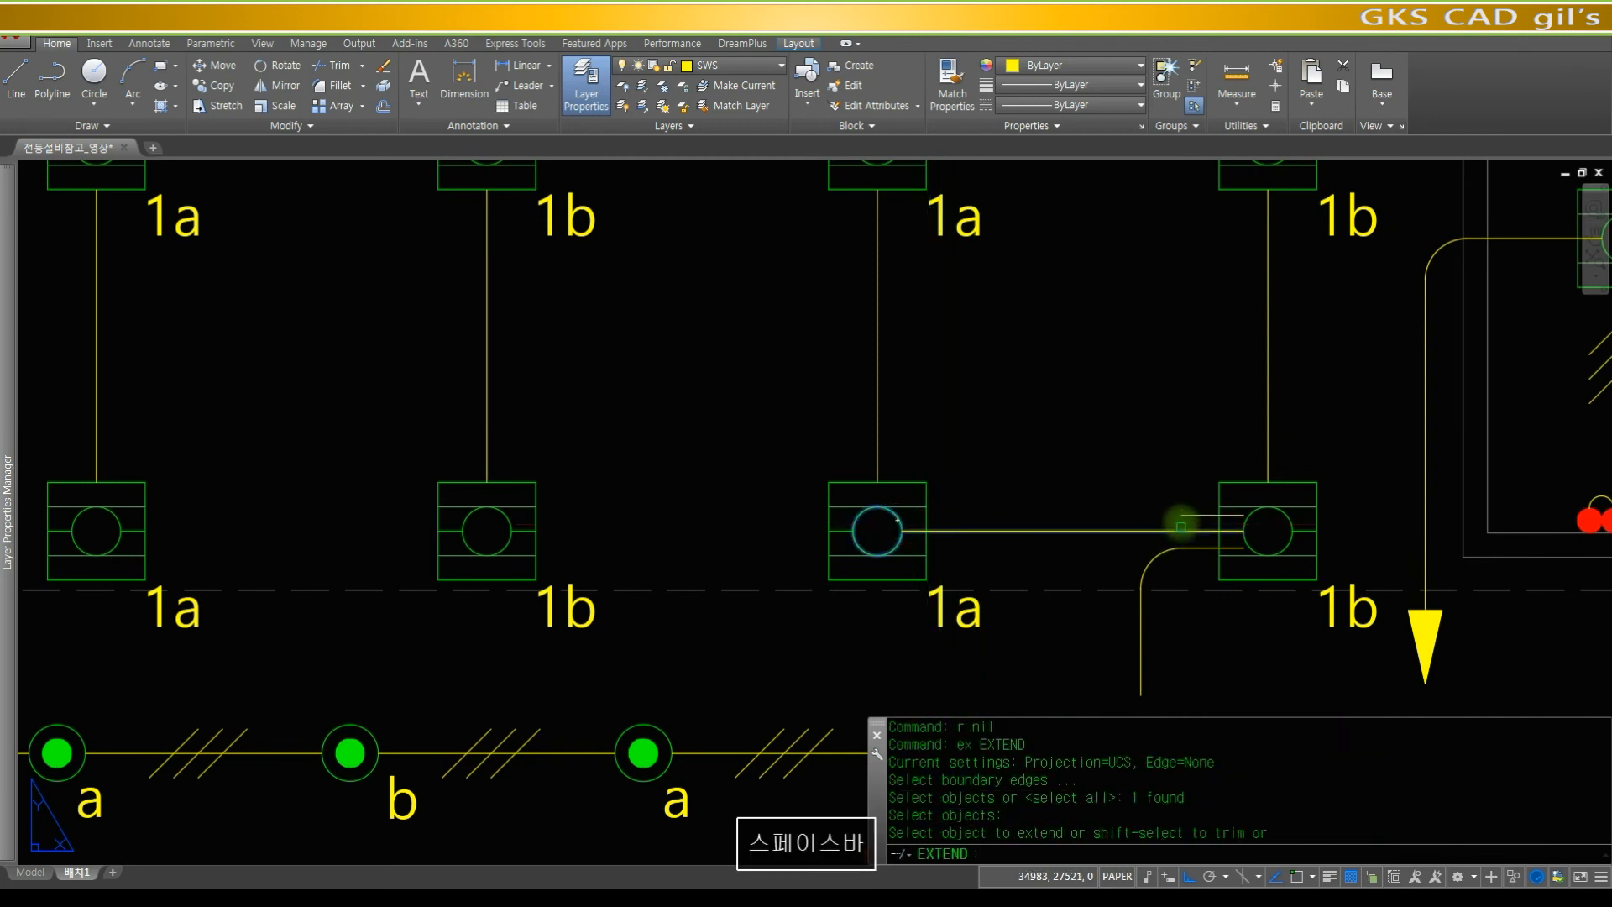
left_click(1201, 524)
key("Escape")
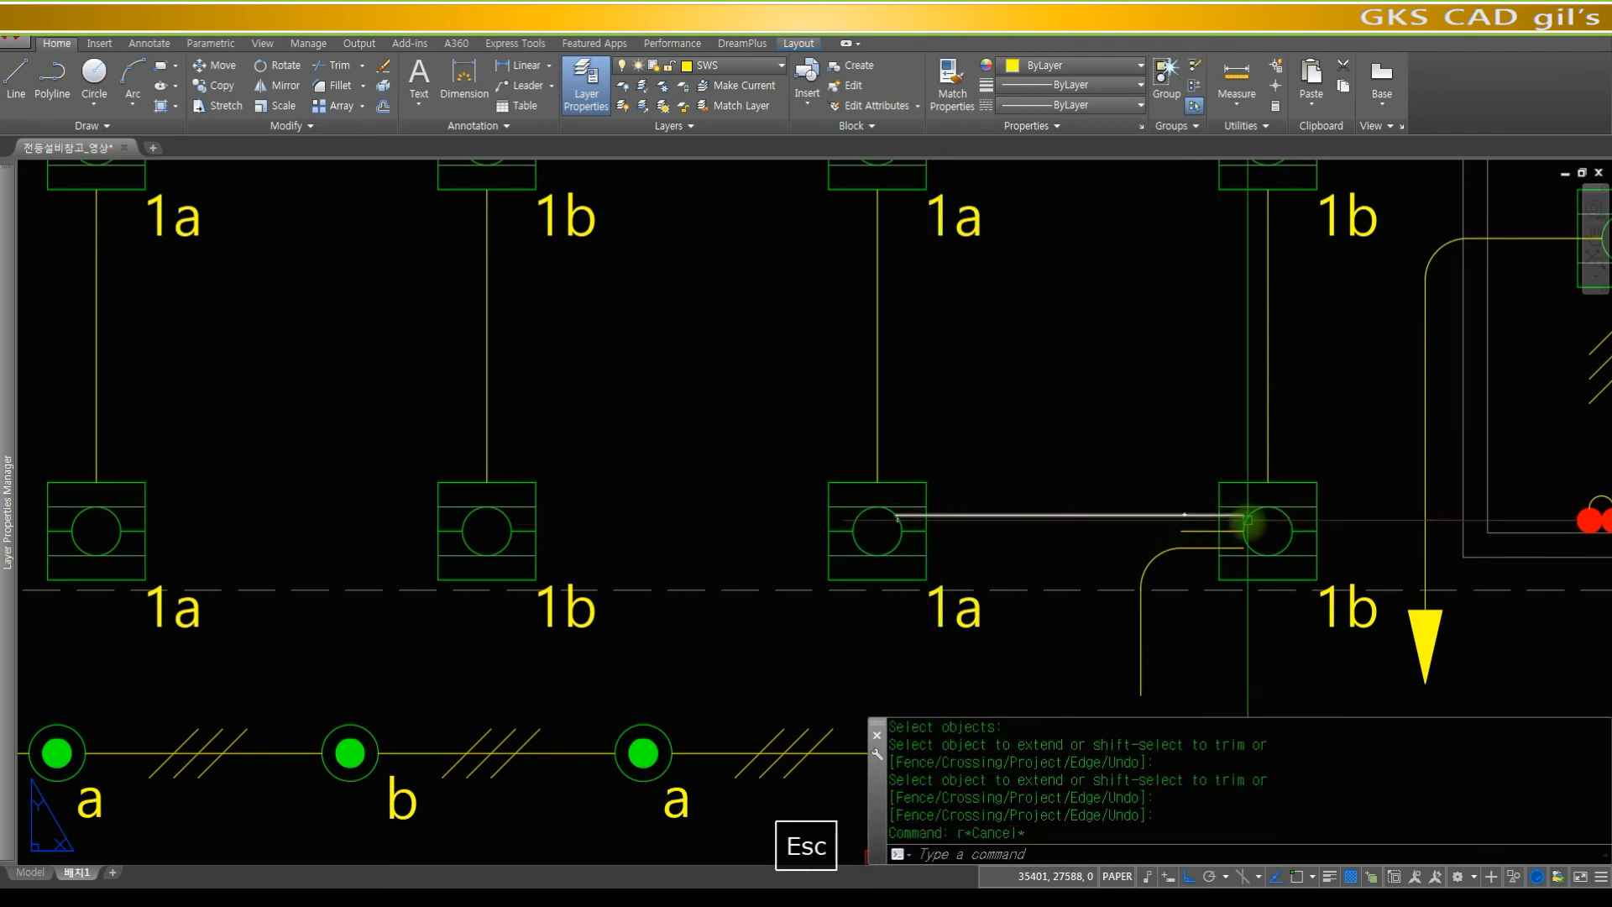
- Extend the upper and lower offset lines to meet the circle of the bottom row's last 1b light
key("space")
left_click(1254, 526)
key("space")
left_click(1236, 514)
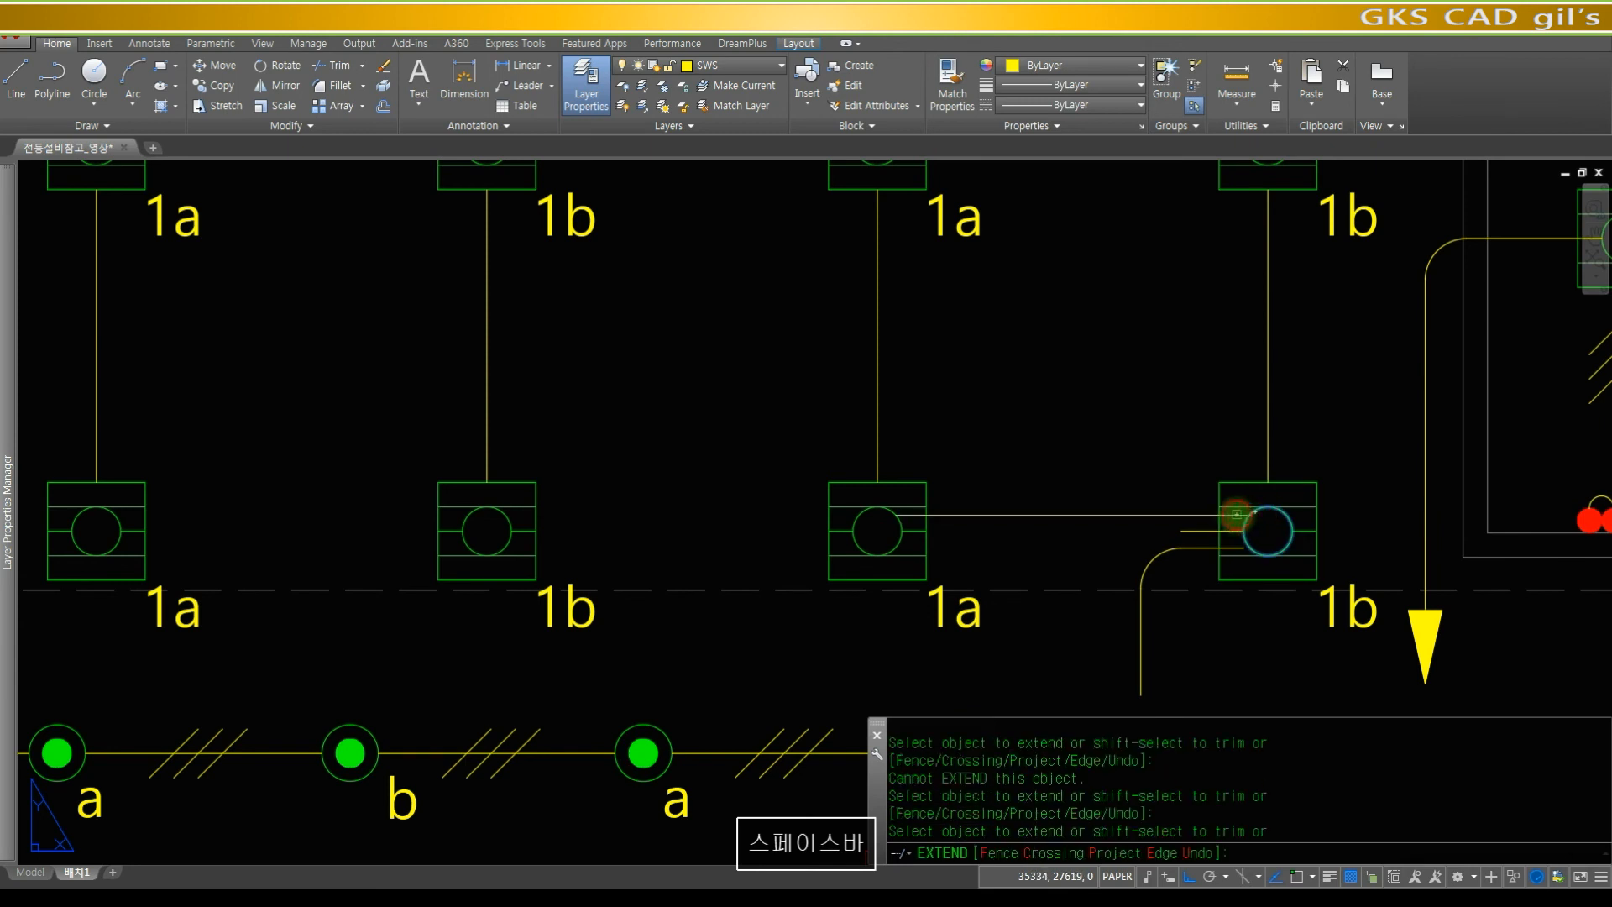
key("space")
type("r")
key("space")
type("e")
key("space")
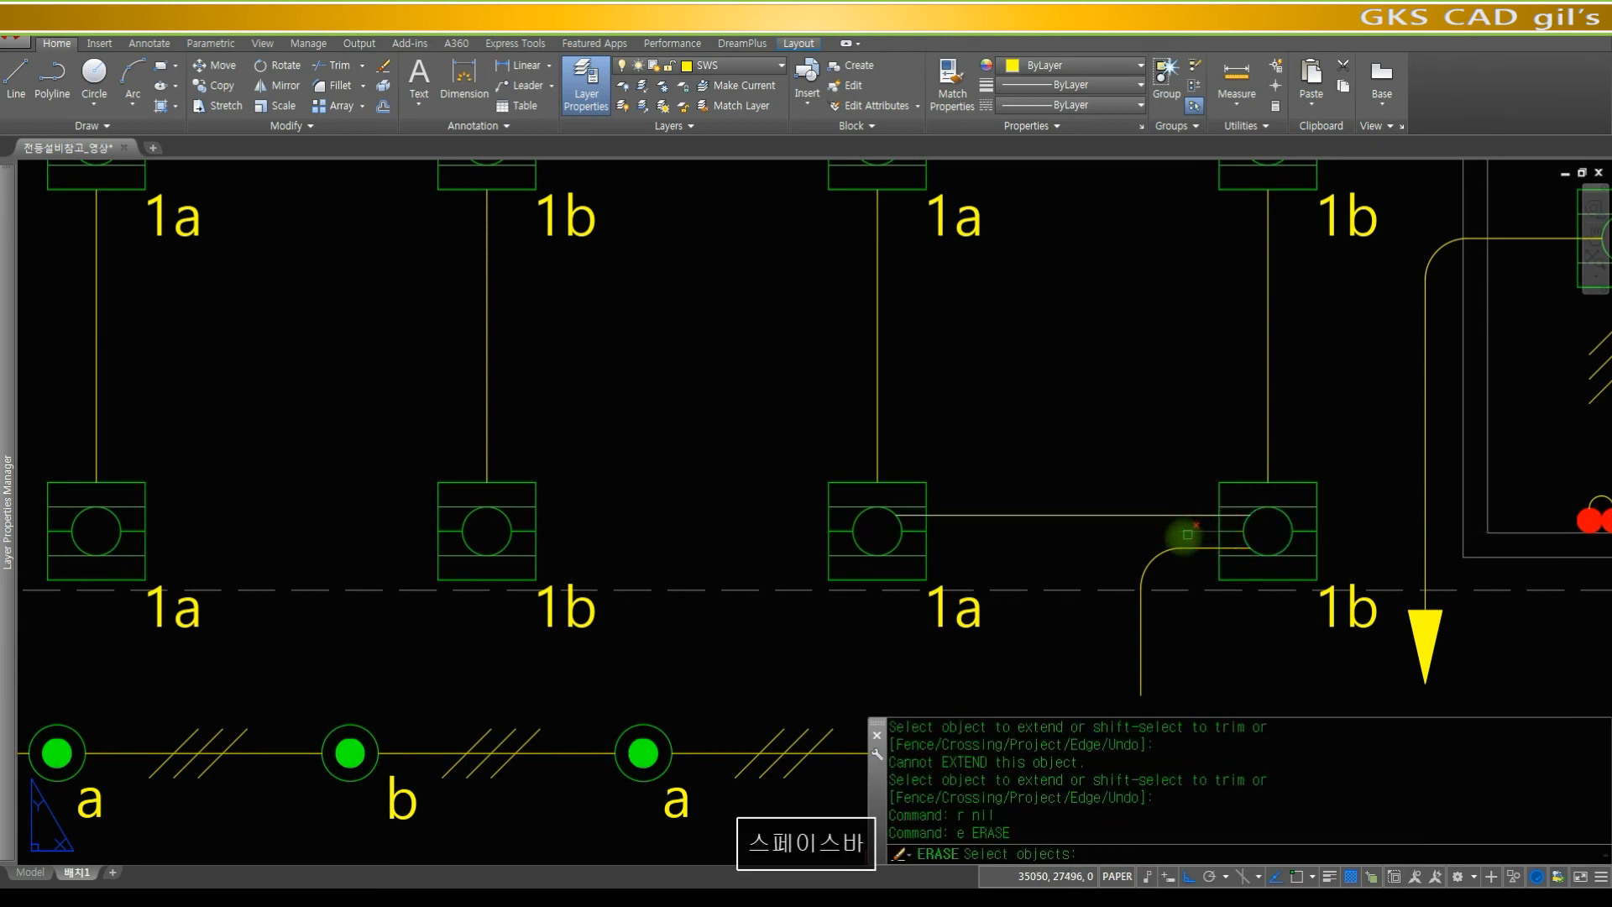
key("Escape")
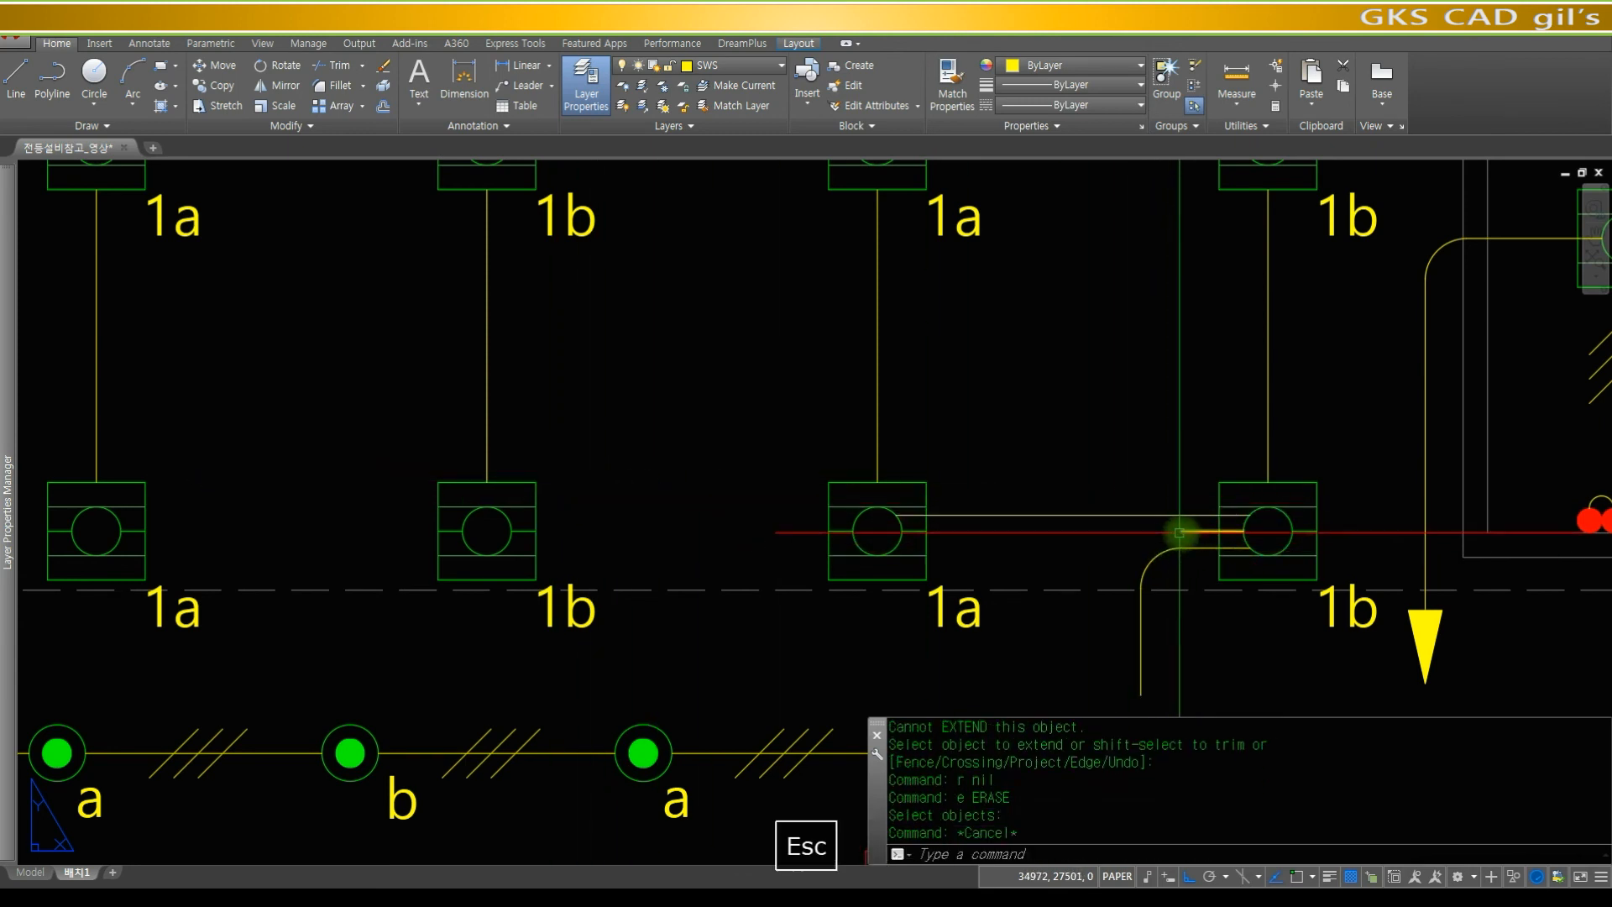
- Erase the original short horizontal line between the two offset lines at the bottom row's last 1b light
type("e")
key("space")
left_click(1178, 527)
key("space")
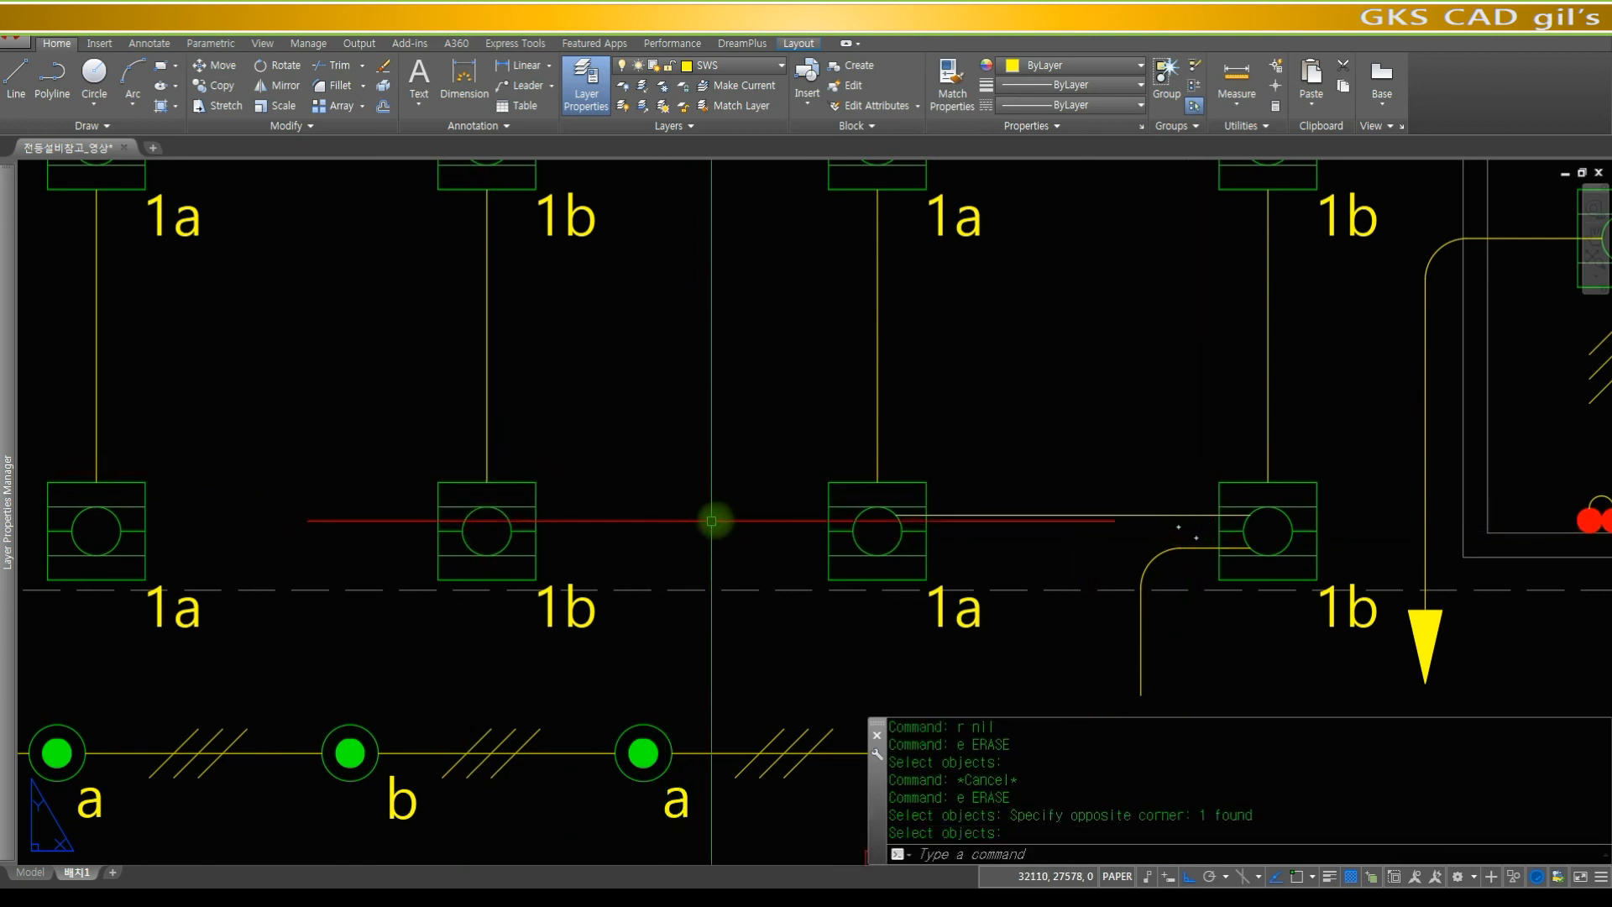
- Draw a wire in the bottom row from the second 1a light's circle endpoint to the first 1b light's circle endpoint
type("line")
key("space")
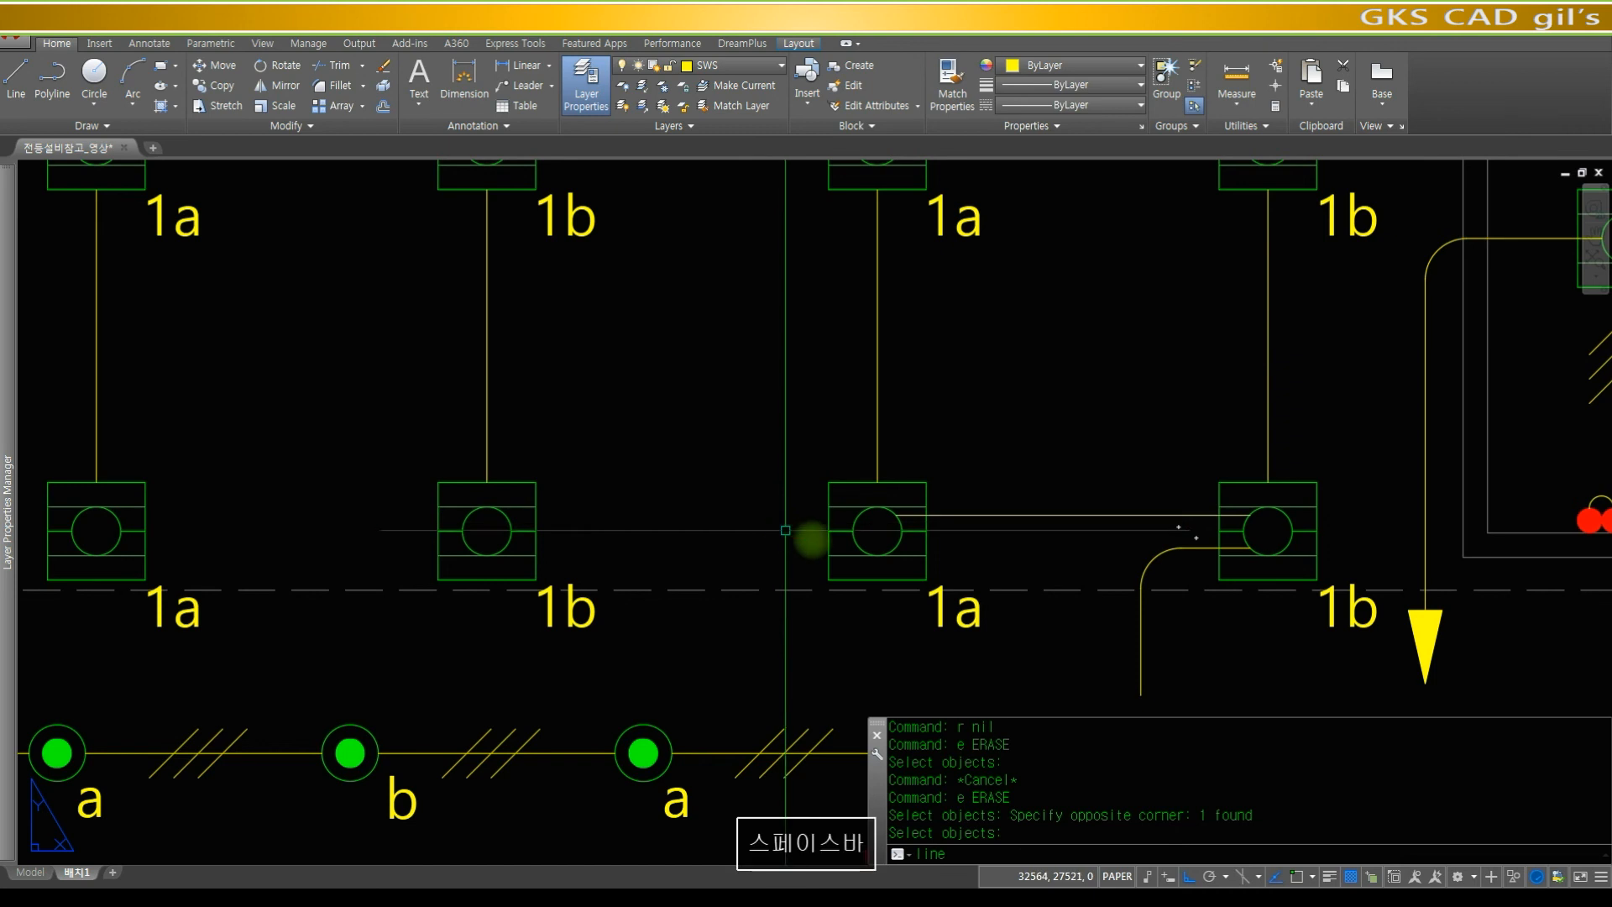
type("end")
key("space")
left_click(853, 530)
type("end")
key("space")
left_click(525, 522)
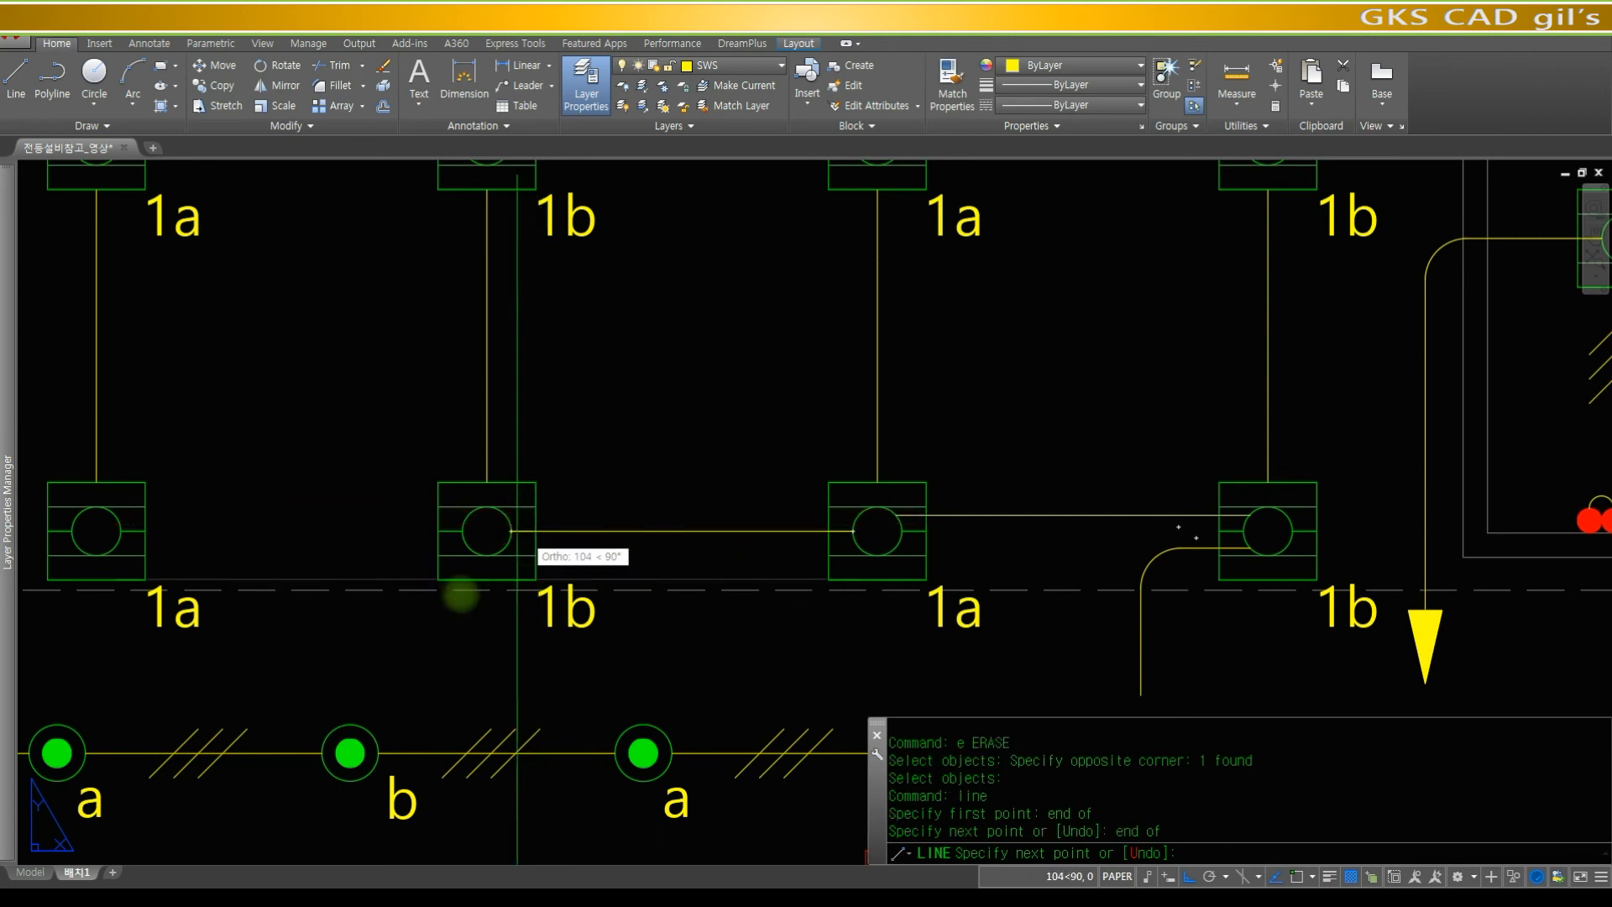
key("space")
- Draw a wire between the endpoints of the bottom row's first 1a light and the neighbouring 1b light
key("space")
type("en")
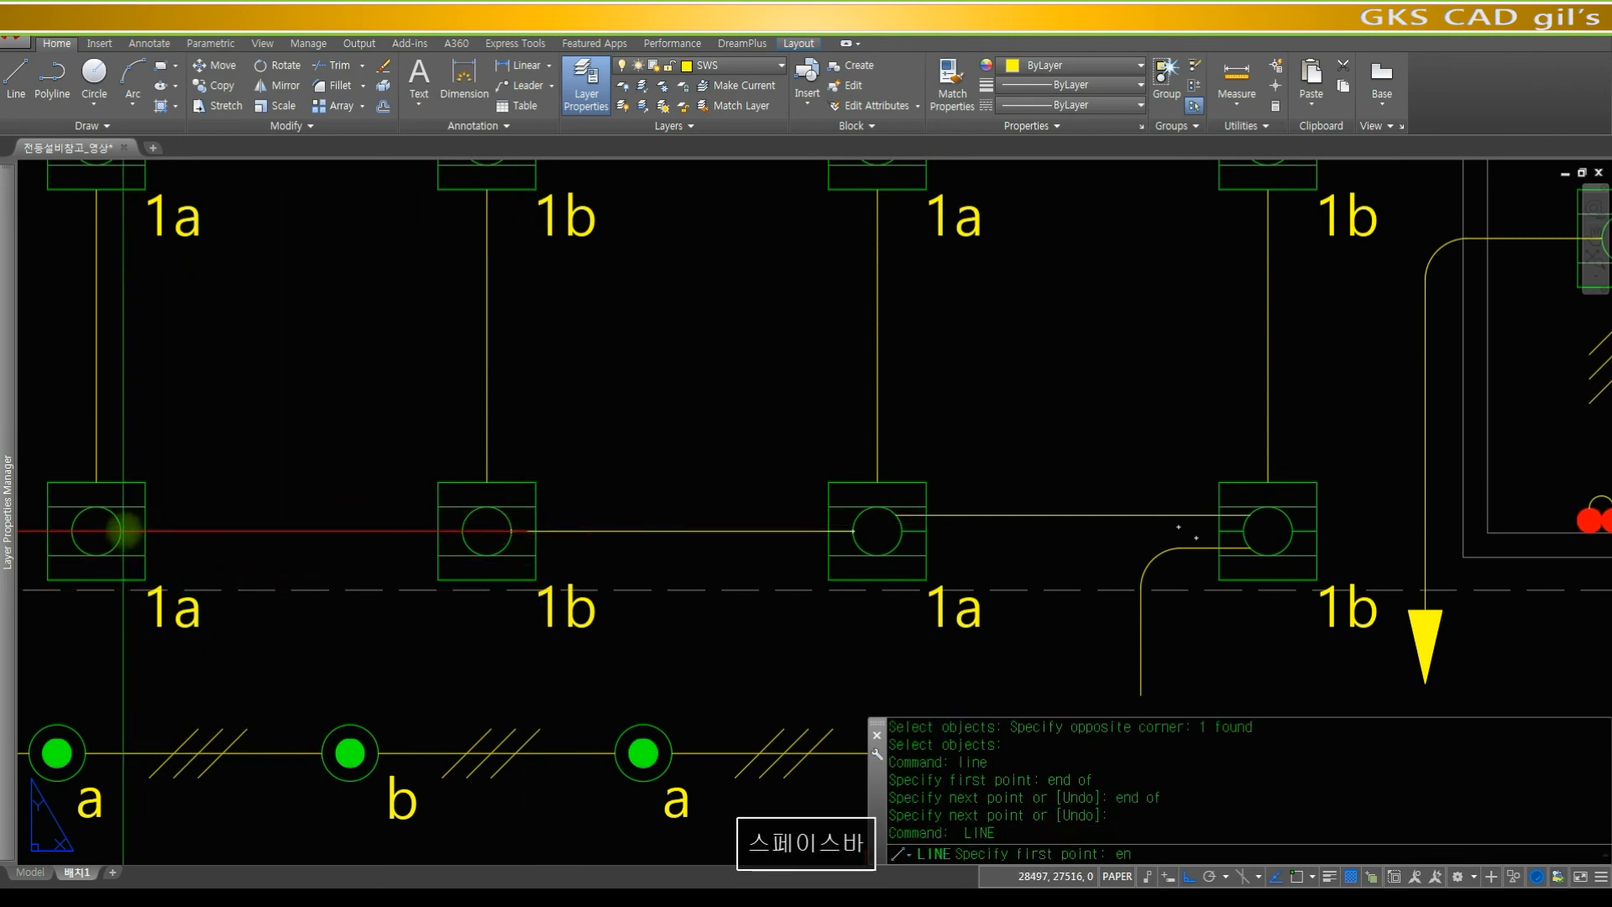
type("d")
key("space")
left_click(122, 530)
type("end")
key("space")
left_click(461, 531)
key("space")
- Draw a horizontal line below the H column, spanning the 1c lights on either side of it
scroll(1058, 416, "down", 4)
middle_click_drag(1058, 405, 935, 554)
scroll(924, 359, "up", 6)
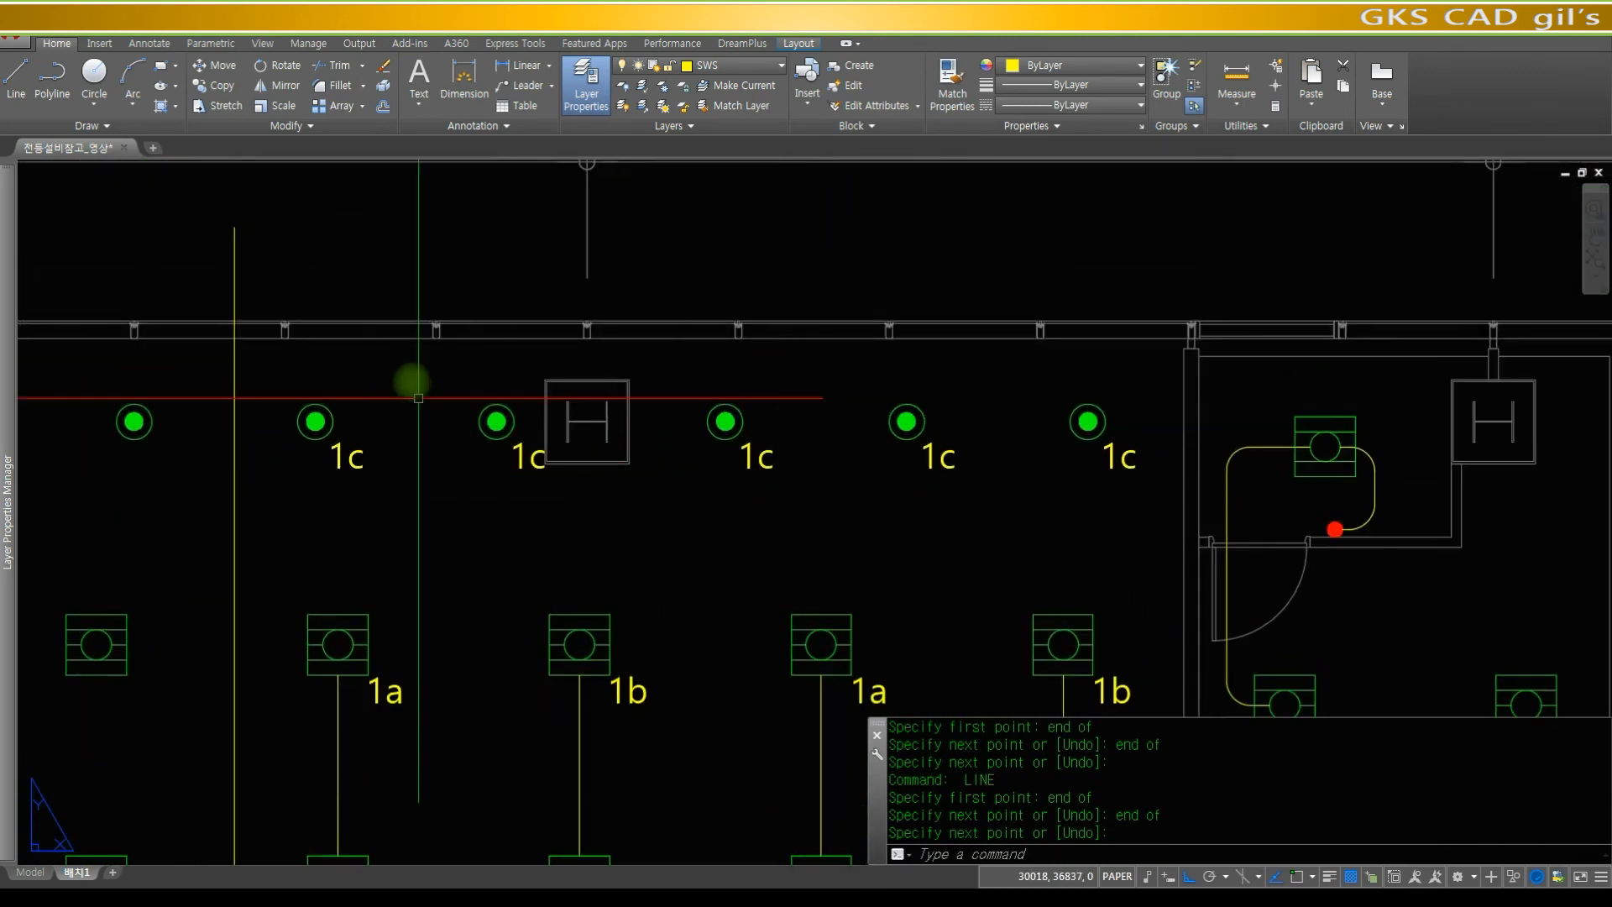
type("l")
key("space")
left_click(771, 499)
key("space")
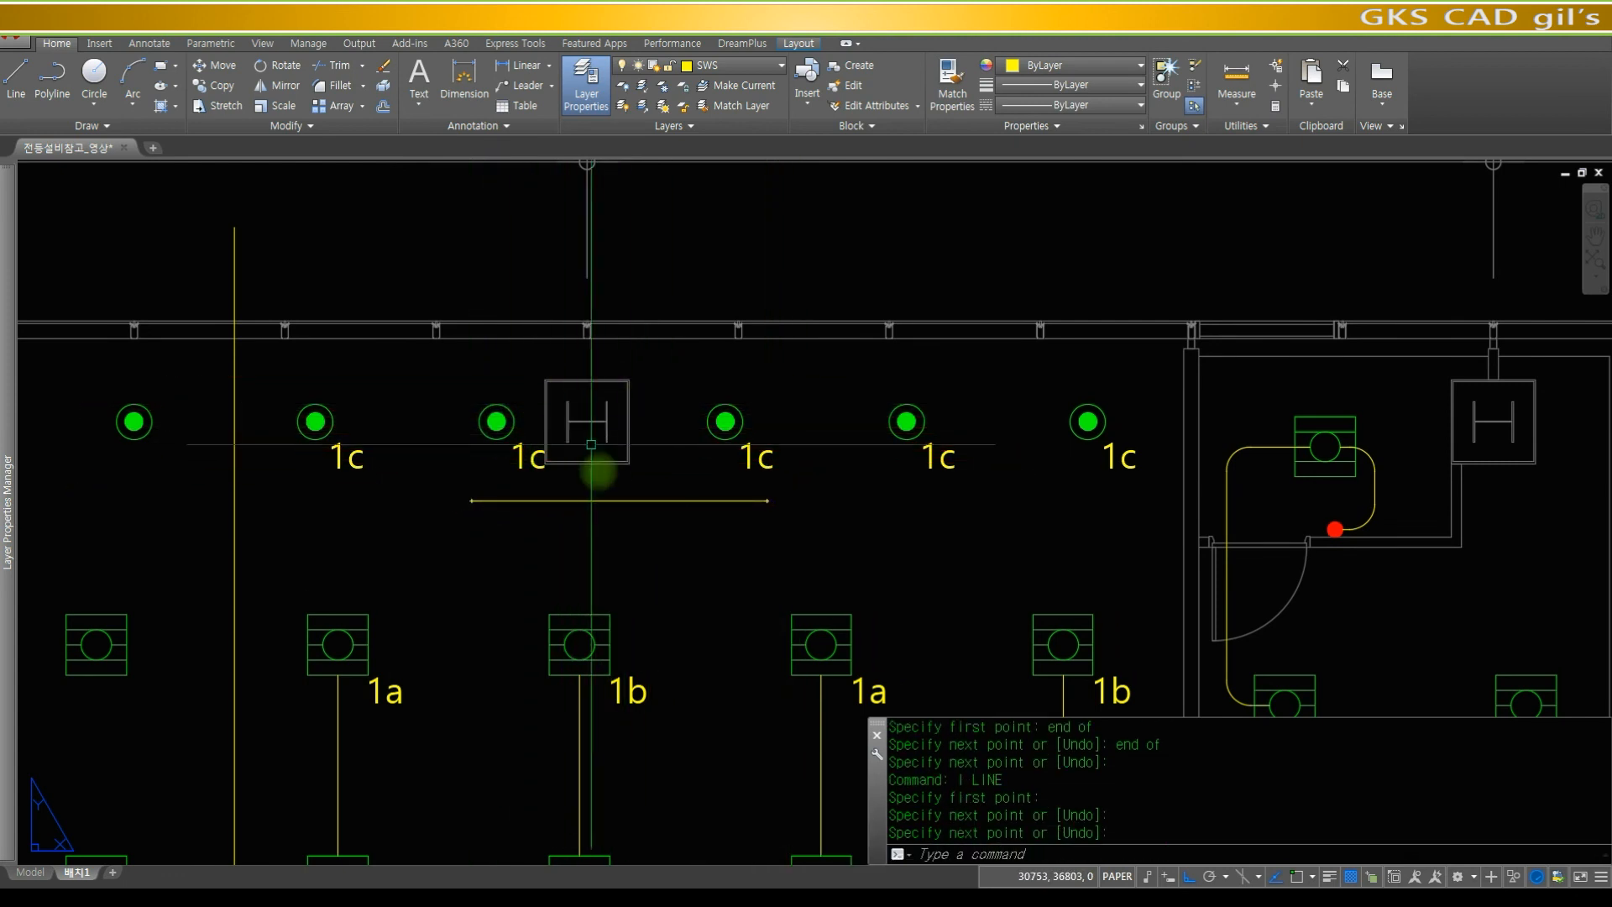
left_click(734, 430)
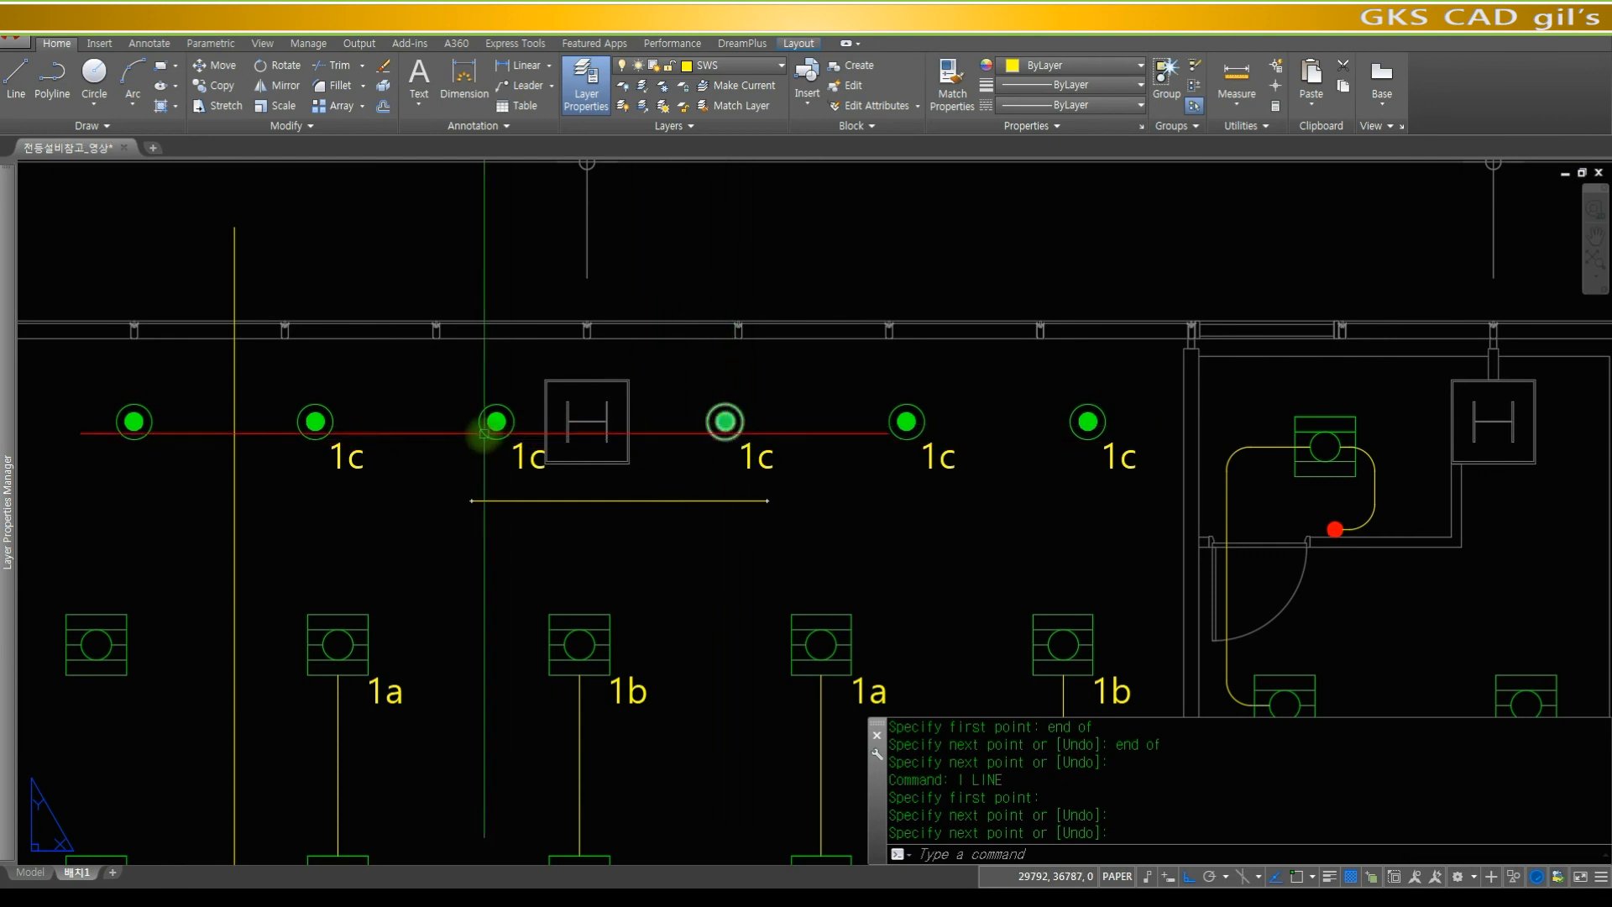
left_click(633, 389)
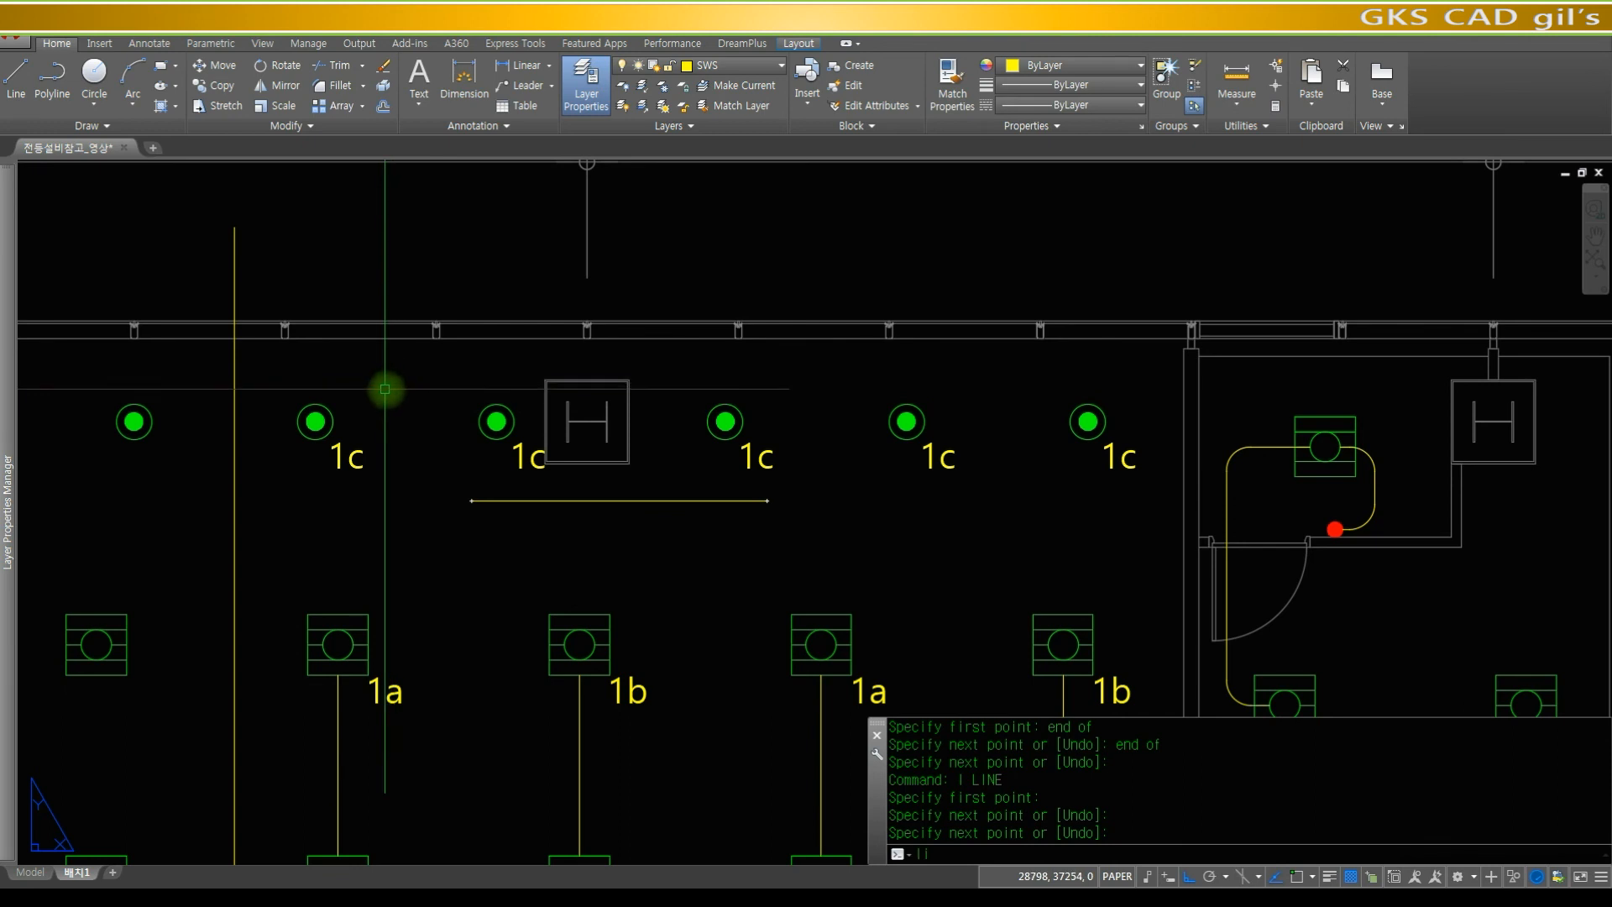
- Draw a horizontal line from the first 1c light's quadrant through the row to just past the last 1c light
key("space")
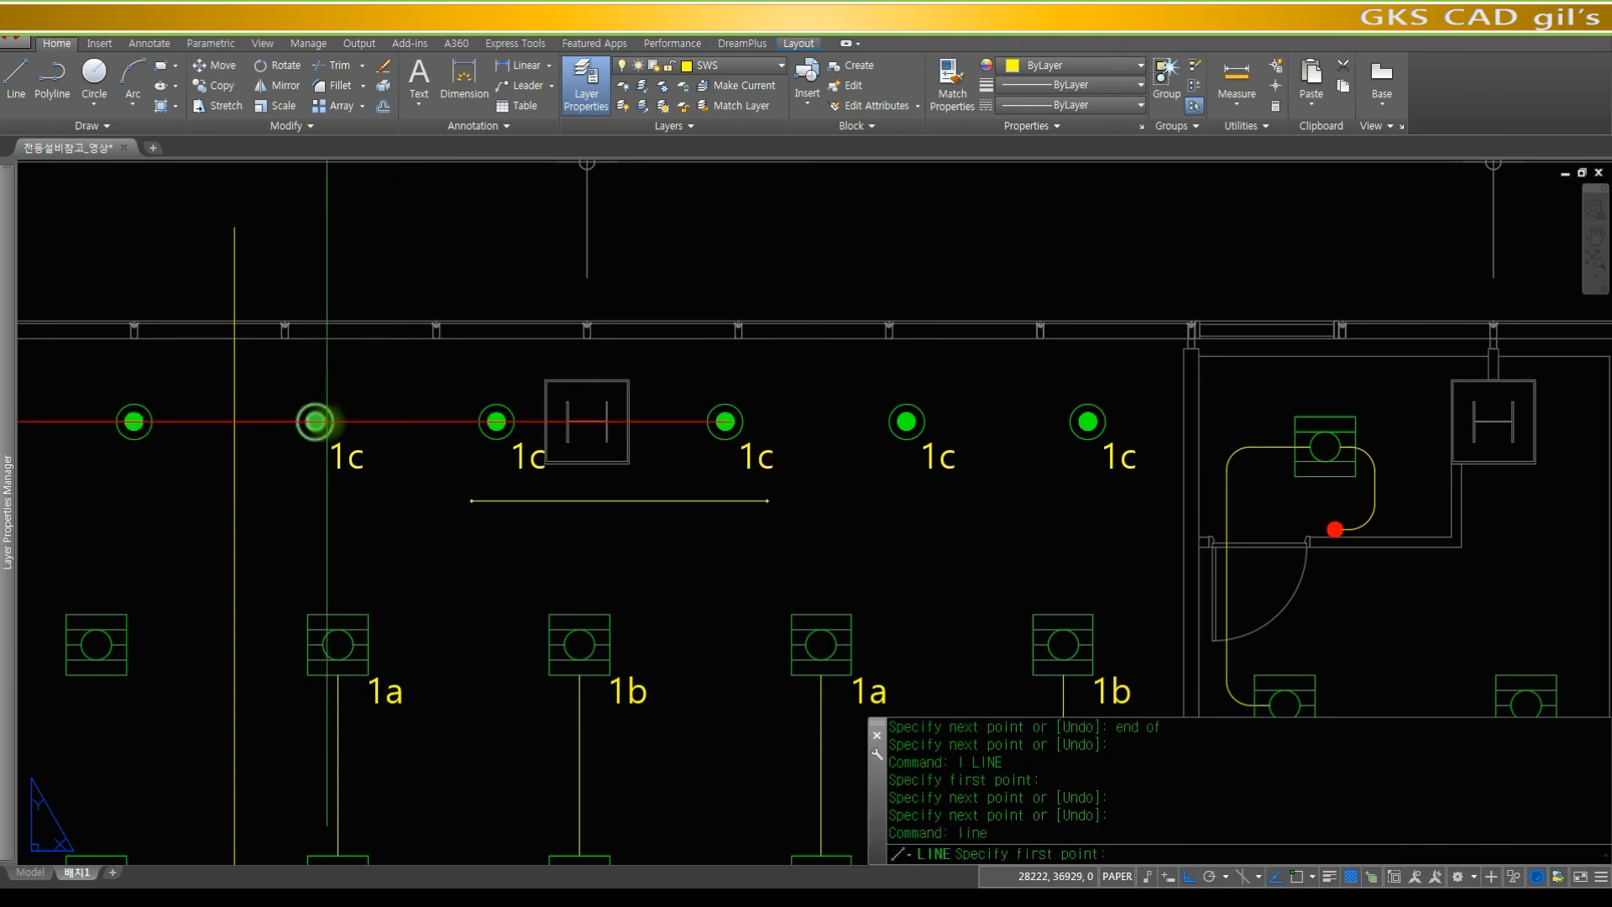
left_click(333, 421)
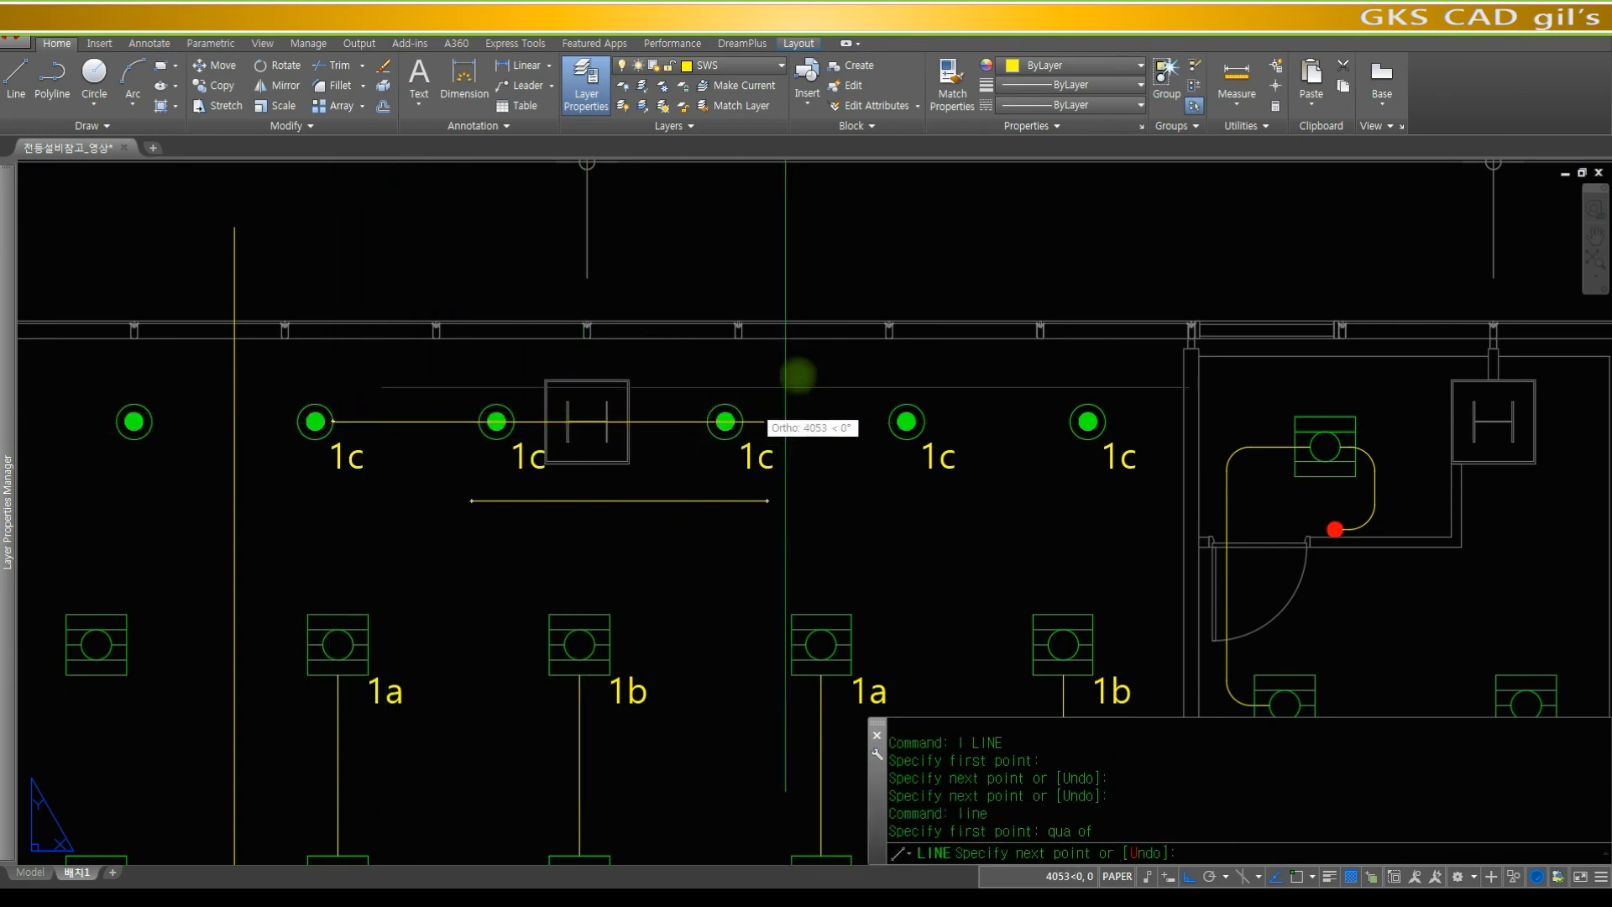
key("space")
- Trim the horizontal wire inside the circles of the 1c lights, using those circles as cutting edges
type("tr")
key("space")
left_click(497, 401)
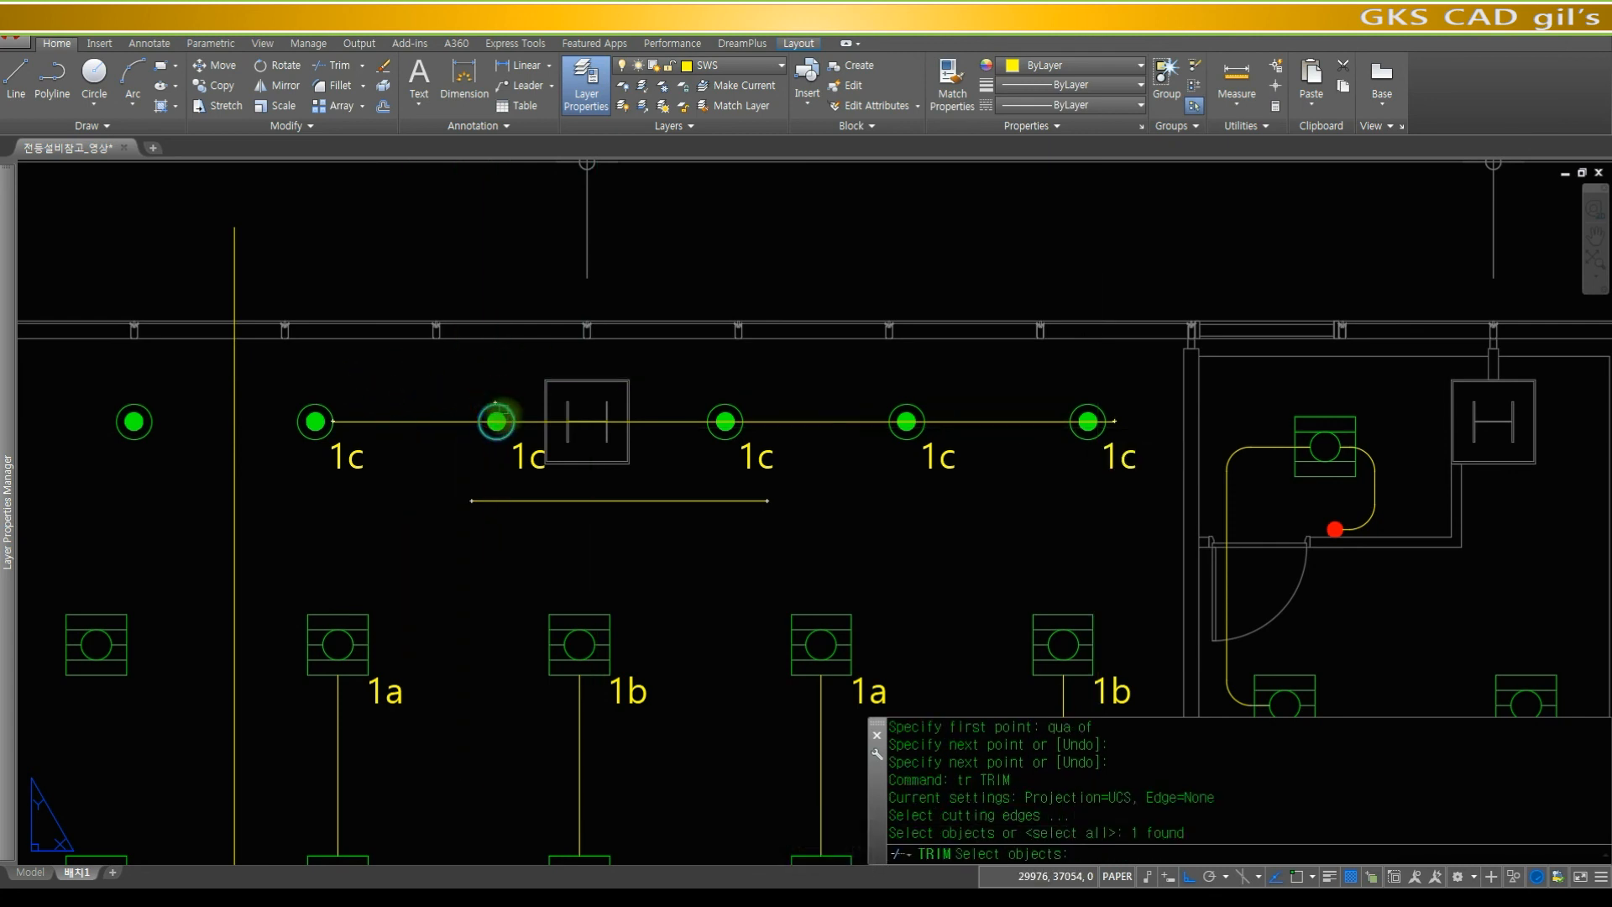
left_click(719, 402)
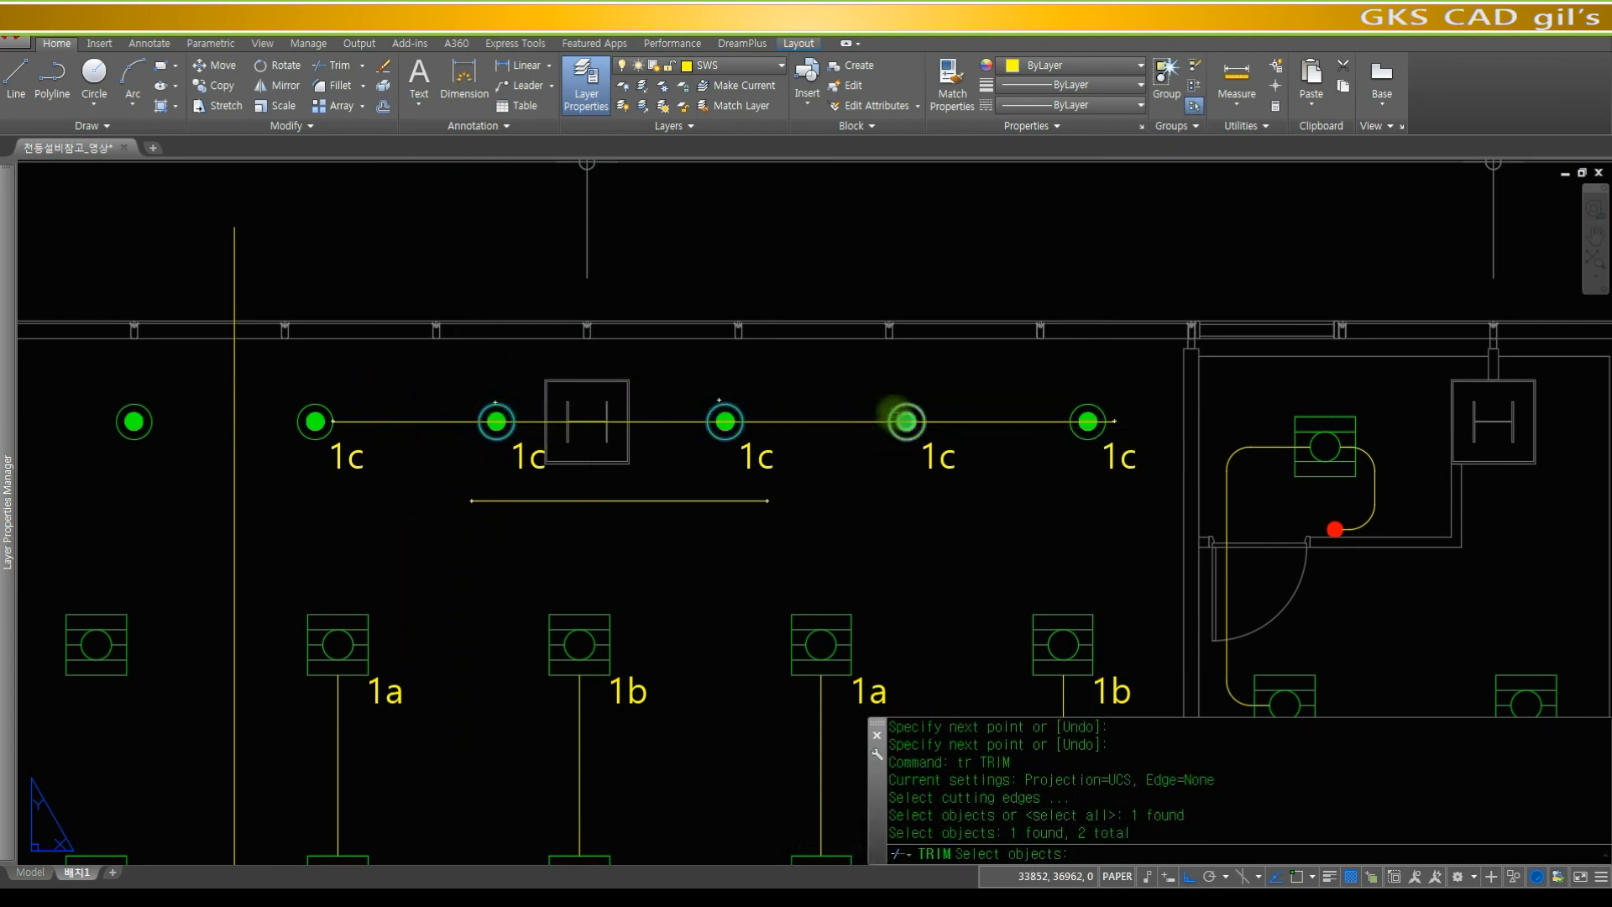
left_click(900, 401)
left_click(1088, 420)
key("space")
left_click(1085, 422)
scroll(1083, 424, "up", 5)
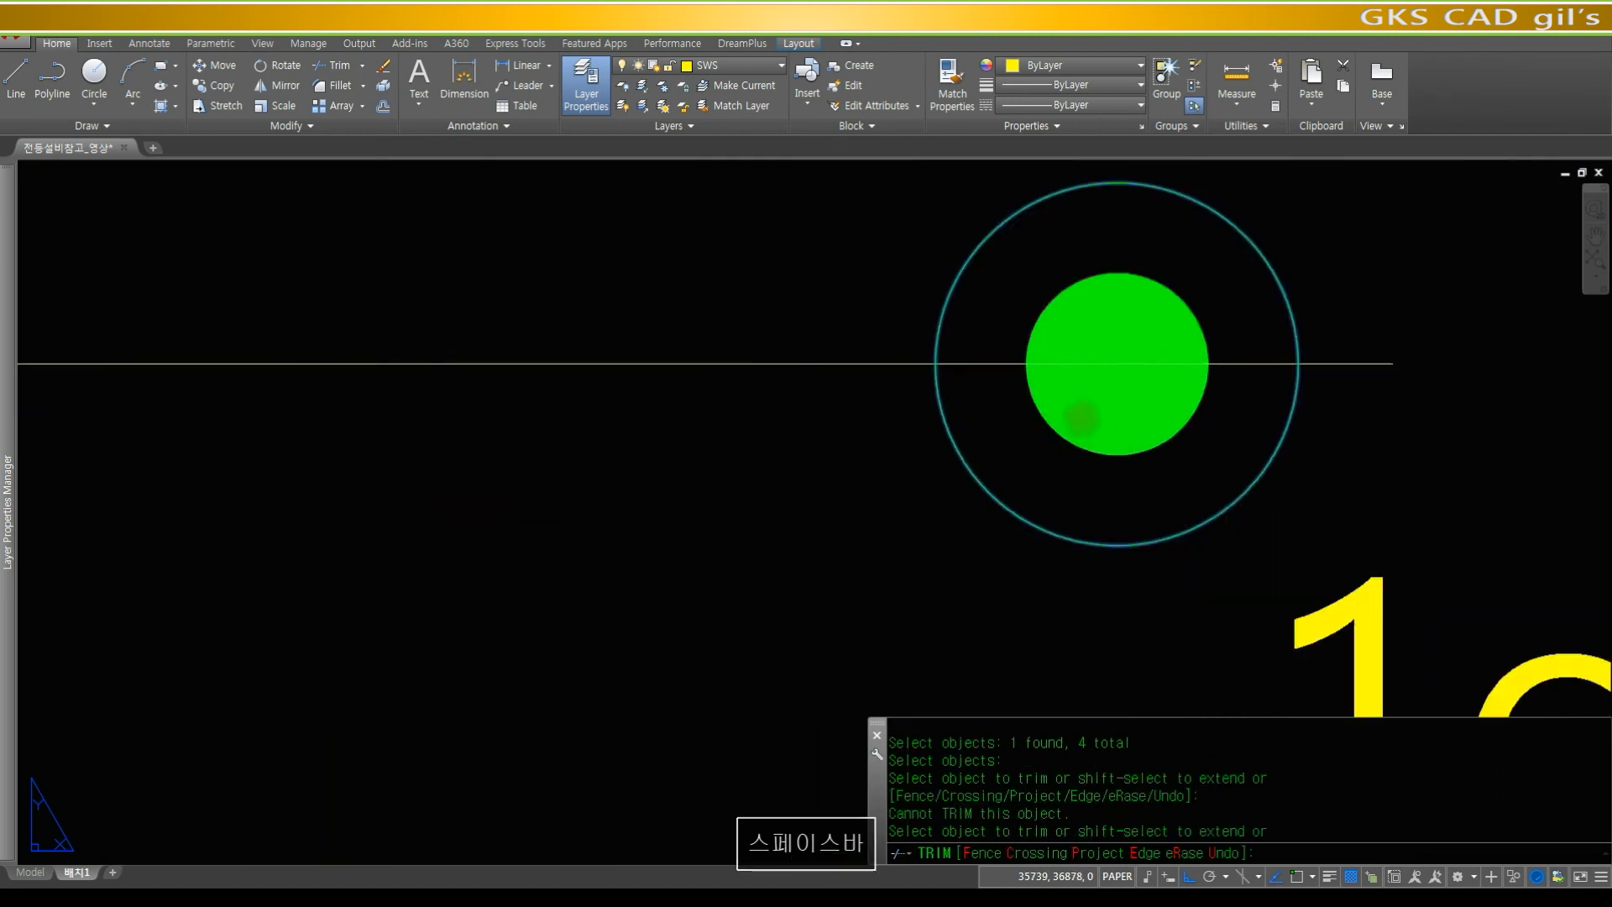
scroll(1081, 417, "up", 2)
left_click(918, 334)
scroll(1087, 396, "down", 4)
middle_click_drag(1087, 396, 1125, 402)
middle_click_drag(478, 368, 1042, 384)
left_click(598, 370)
left_click(615, 389)
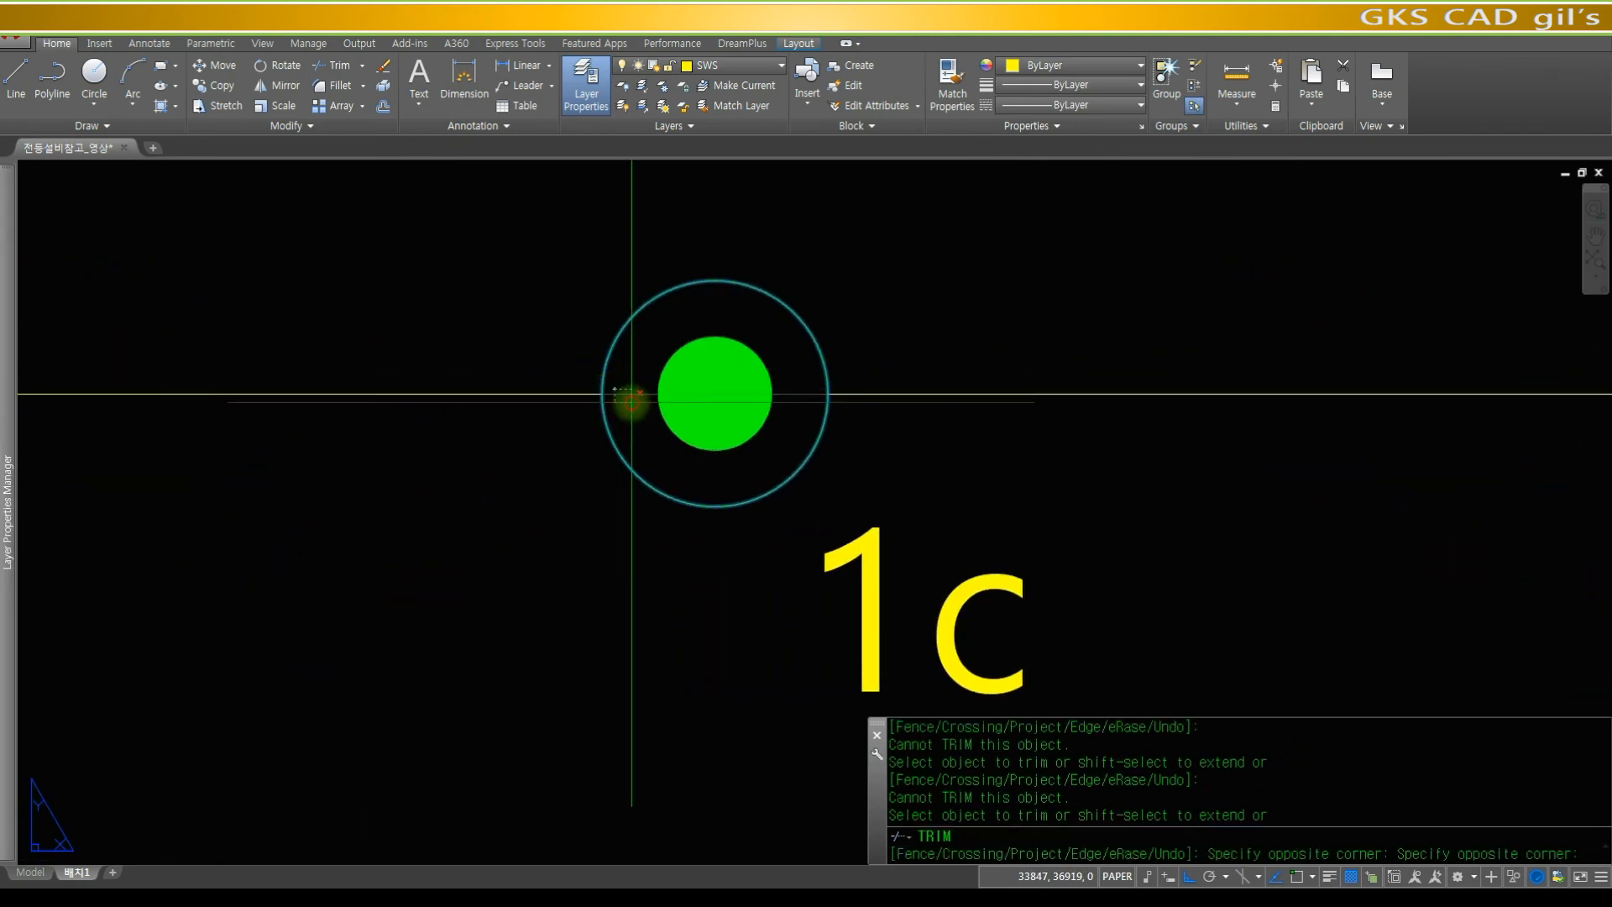
left_click(631, 394)
scroll(588, 403, "down", 6)
scroll(825, 392, "up", 6)
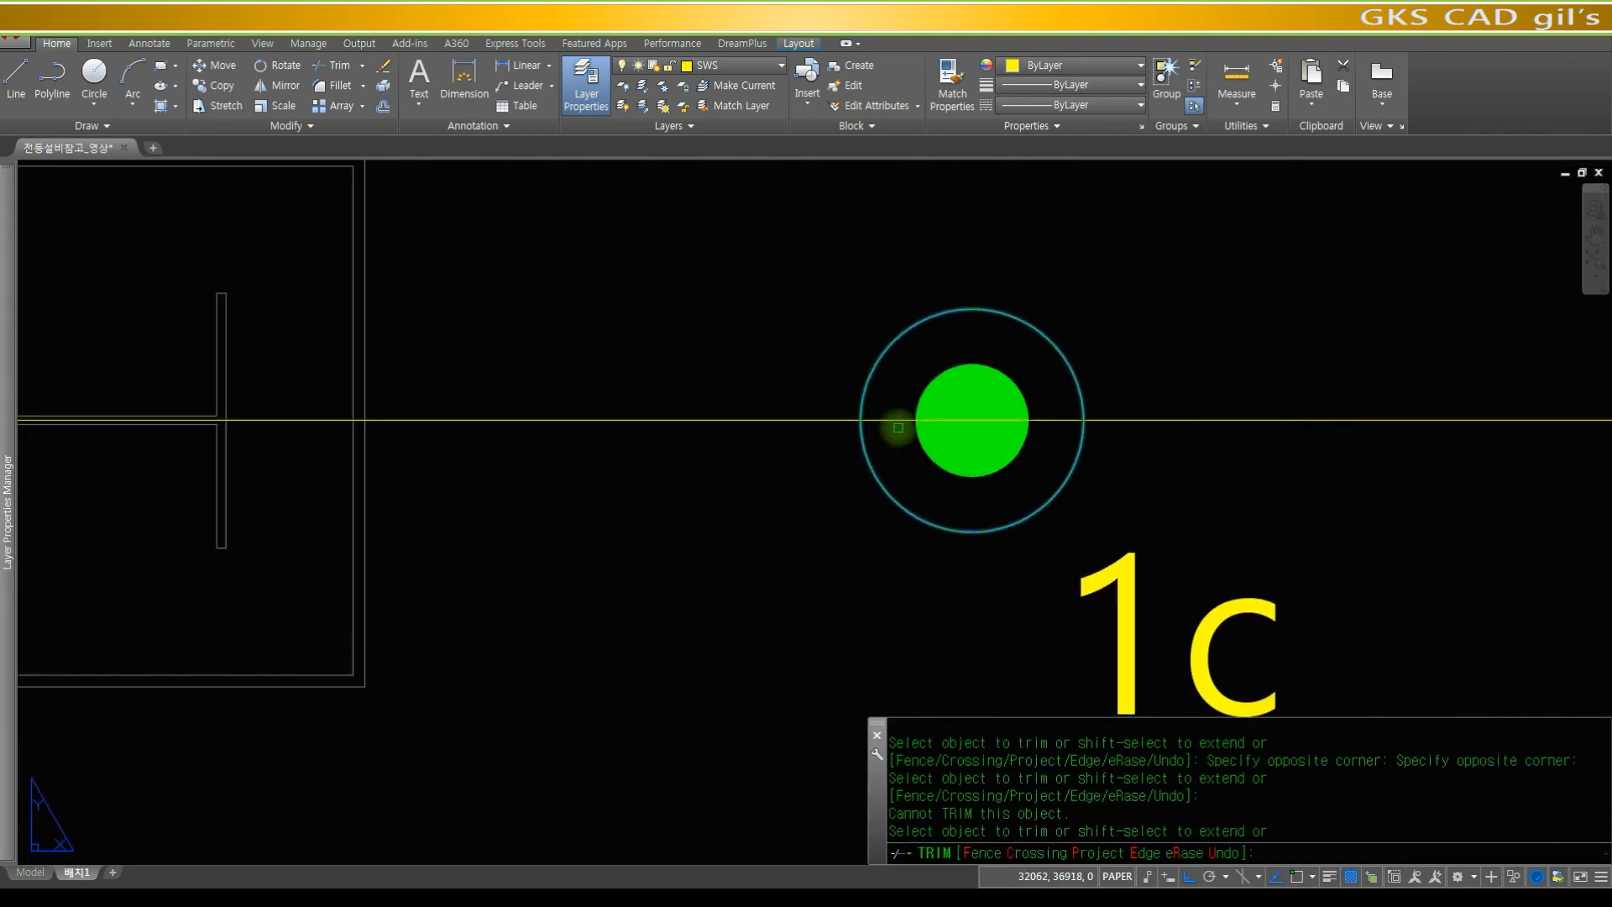
scroll(762, 395, "down", 5)
scroll(711, 363, "up", 2)
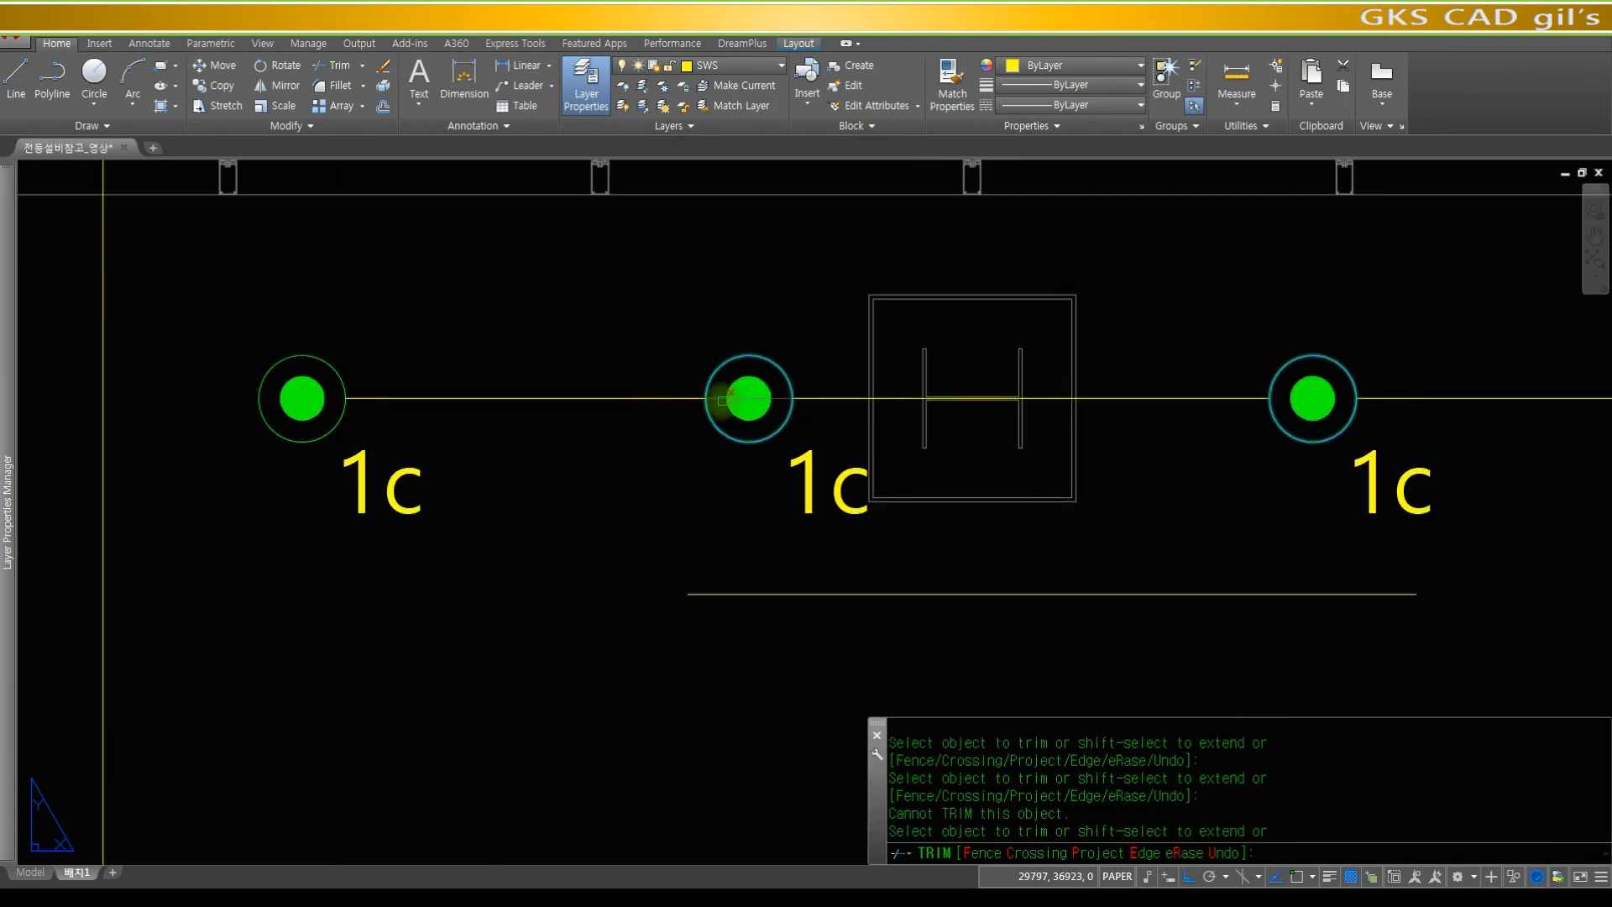
scroll(759, 398, "down", 4)
middle_click_drag(1280, 379, 897, 377)
left_click(898, 377)
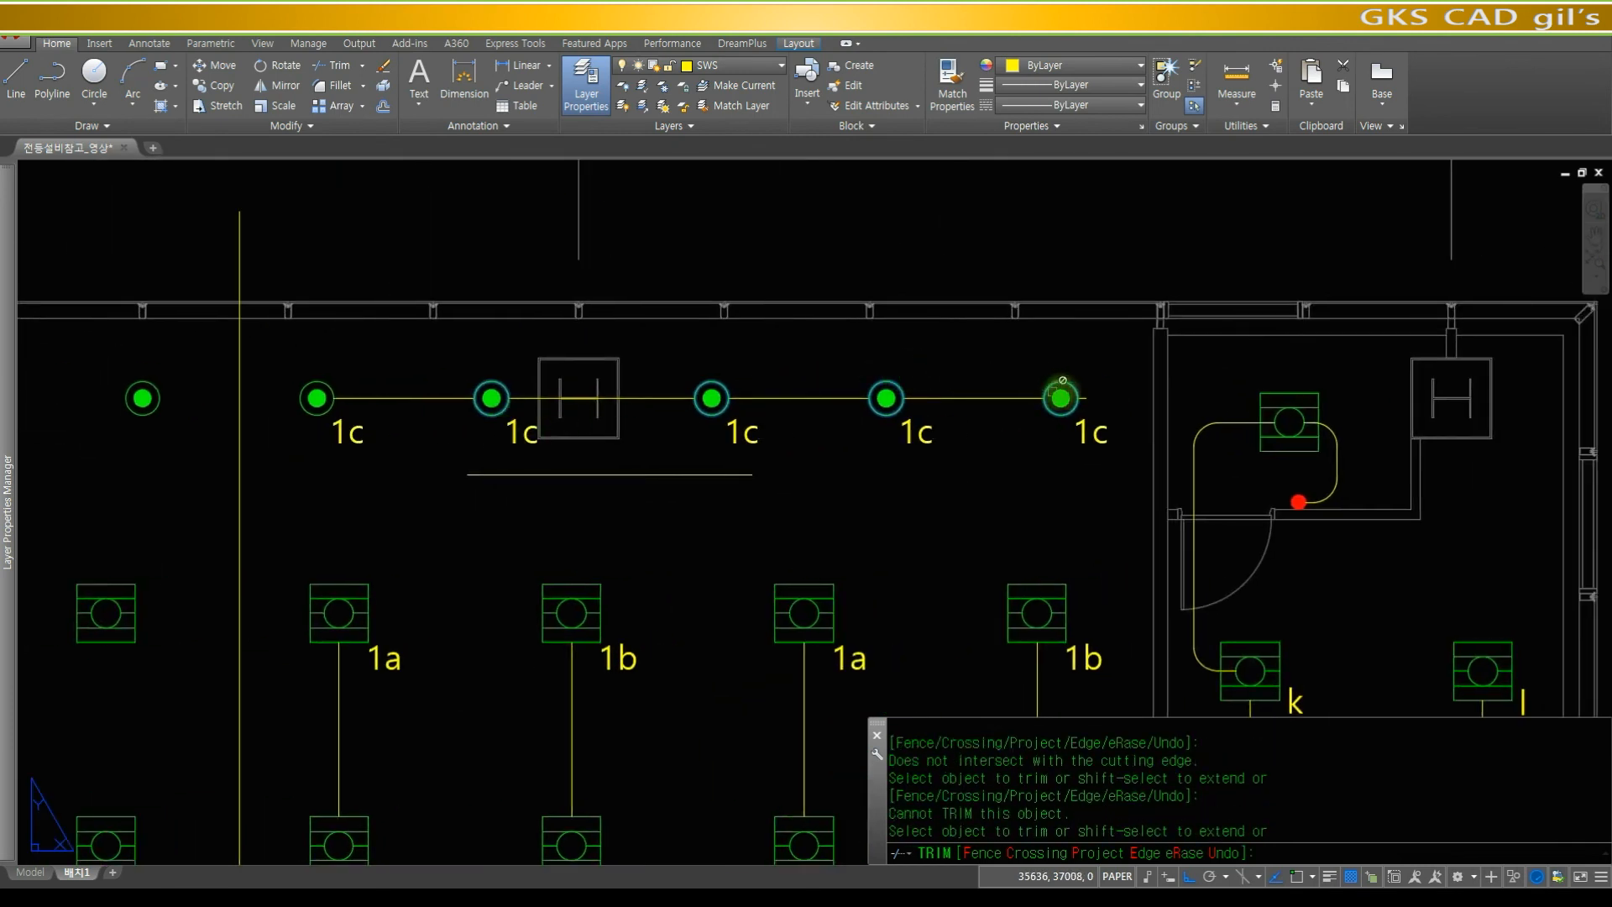
key("space")
- Erase the leftover wire stub beyond the last 1c light
type("r")
key("space")
type("e")
key("space")
left_click(1088, 401)
right_click(1089, 417)
- Draw a vertical line from the lower quadrant of the 1c light before the H column down past the horizontal line
type("z")
key("space")
left_click(464, 304)
left_click(863, 578)
type("r")
key("space")
key("Escape")
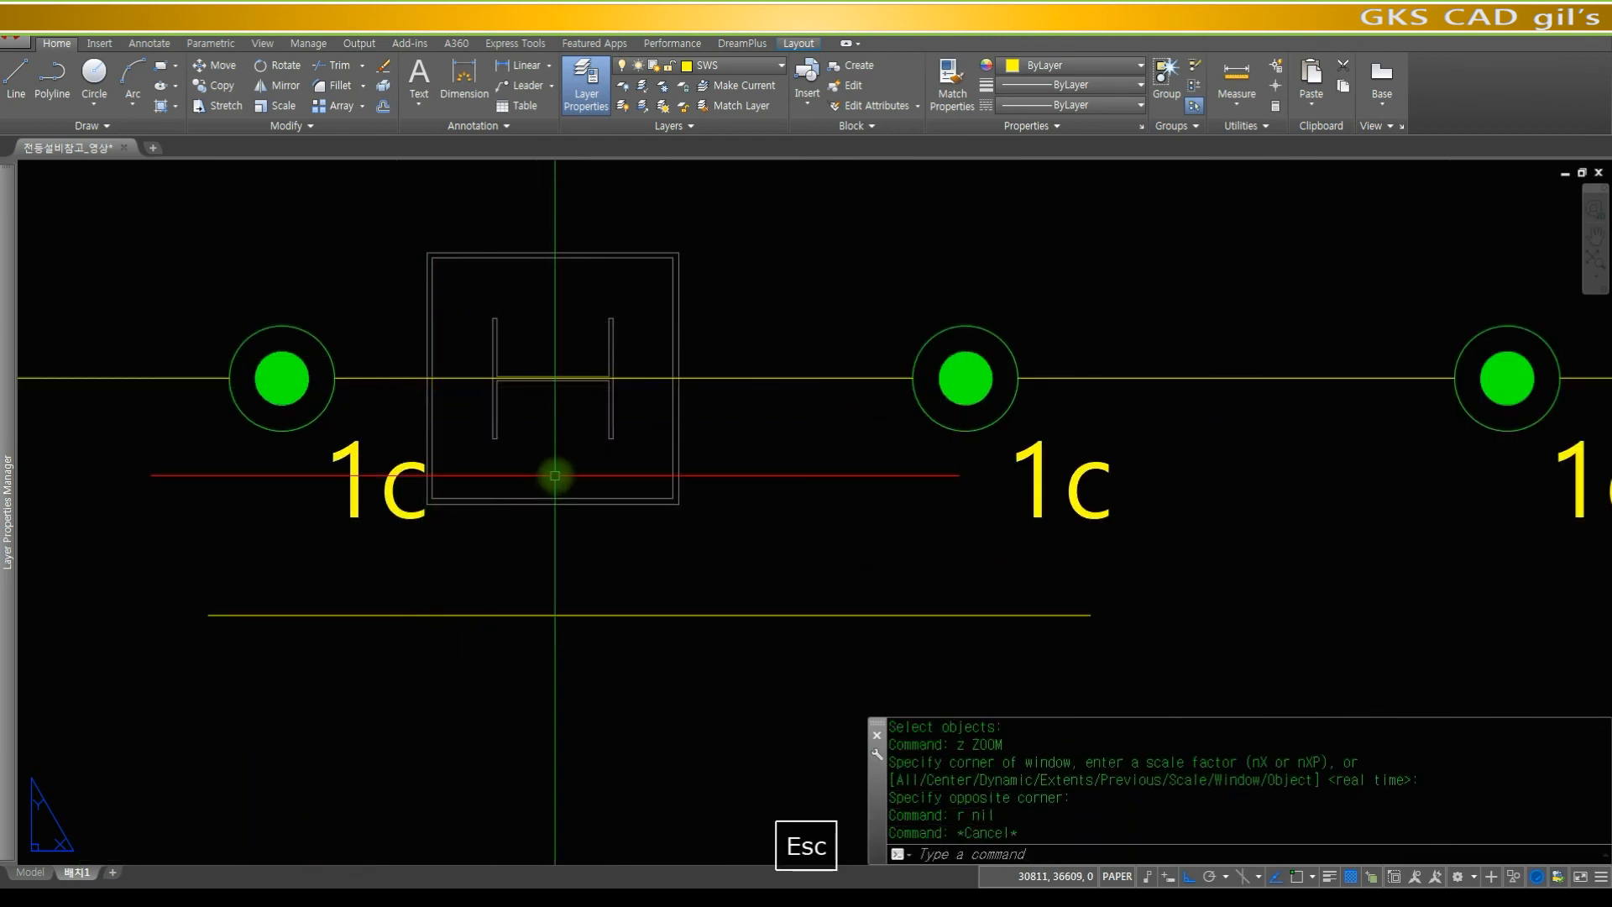
type("kli")
key("Escape")
key("Escape")
type("lin")
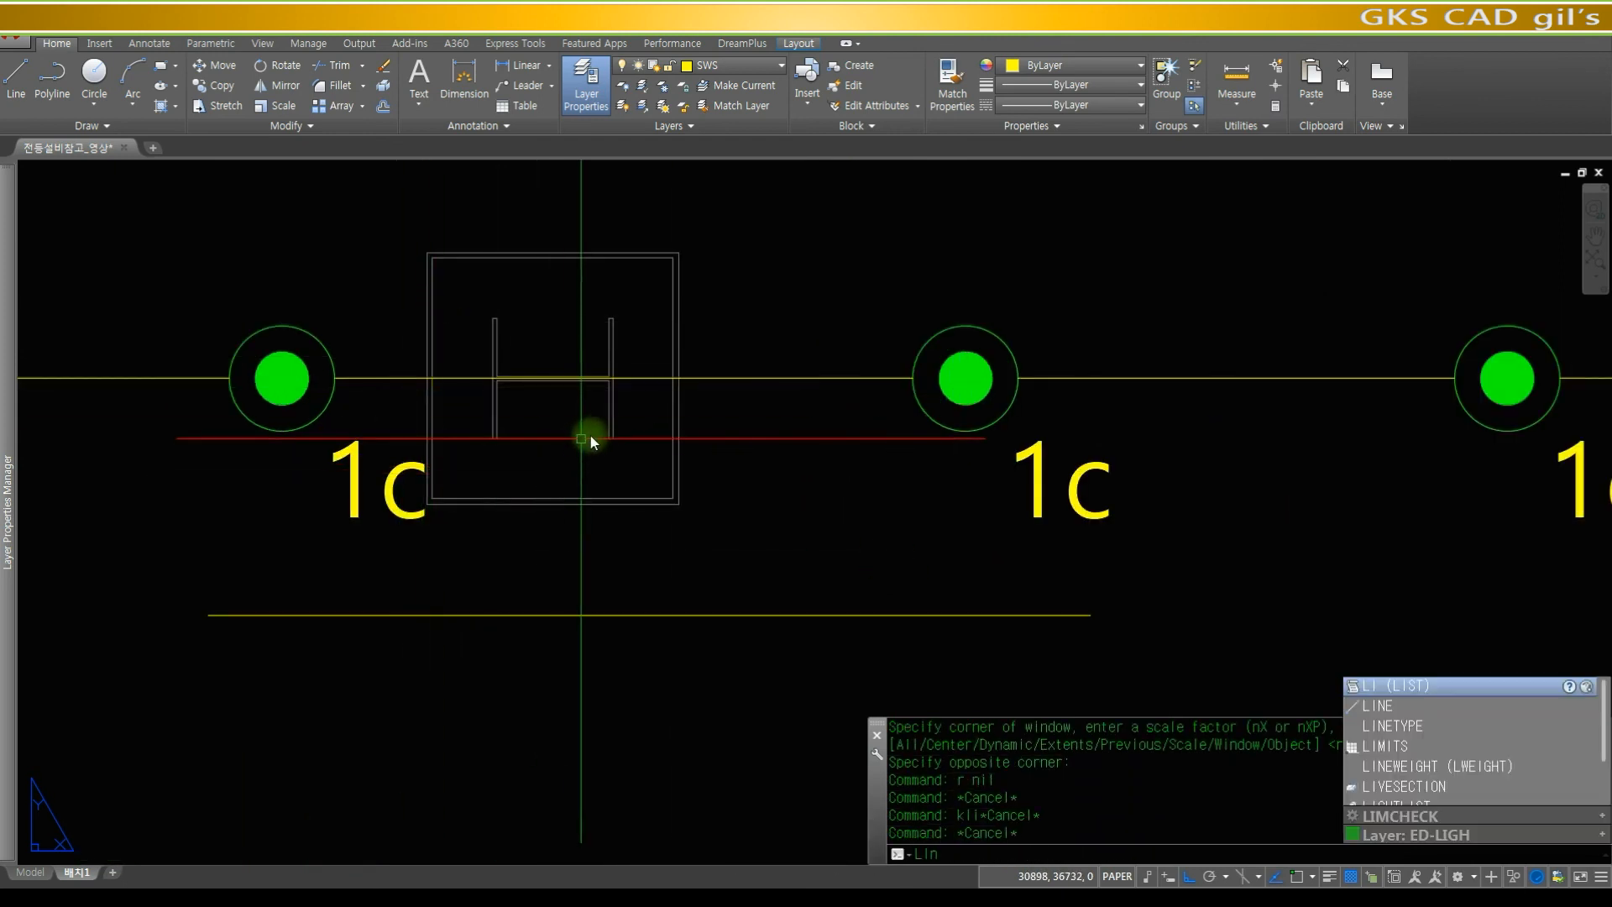
type("e")
key("space")
type("qu")
left_click(281, 430)
left_click(285, 635)
key("space")
- Draw a vertical line from the lower quadrant of the 1c light after the H column down past the horizontal line
key("space")
type("qu")
left_click(966, 431)
left_click(970, 624)
key("space")
- Fillet both vertical lines to the horizontal line below the H column with radius 250
type("f")
key("space")
type("c")
left_click(1005, 648)
left_click(878, 554)
key("space")
type("c")
left_click(349, 637)
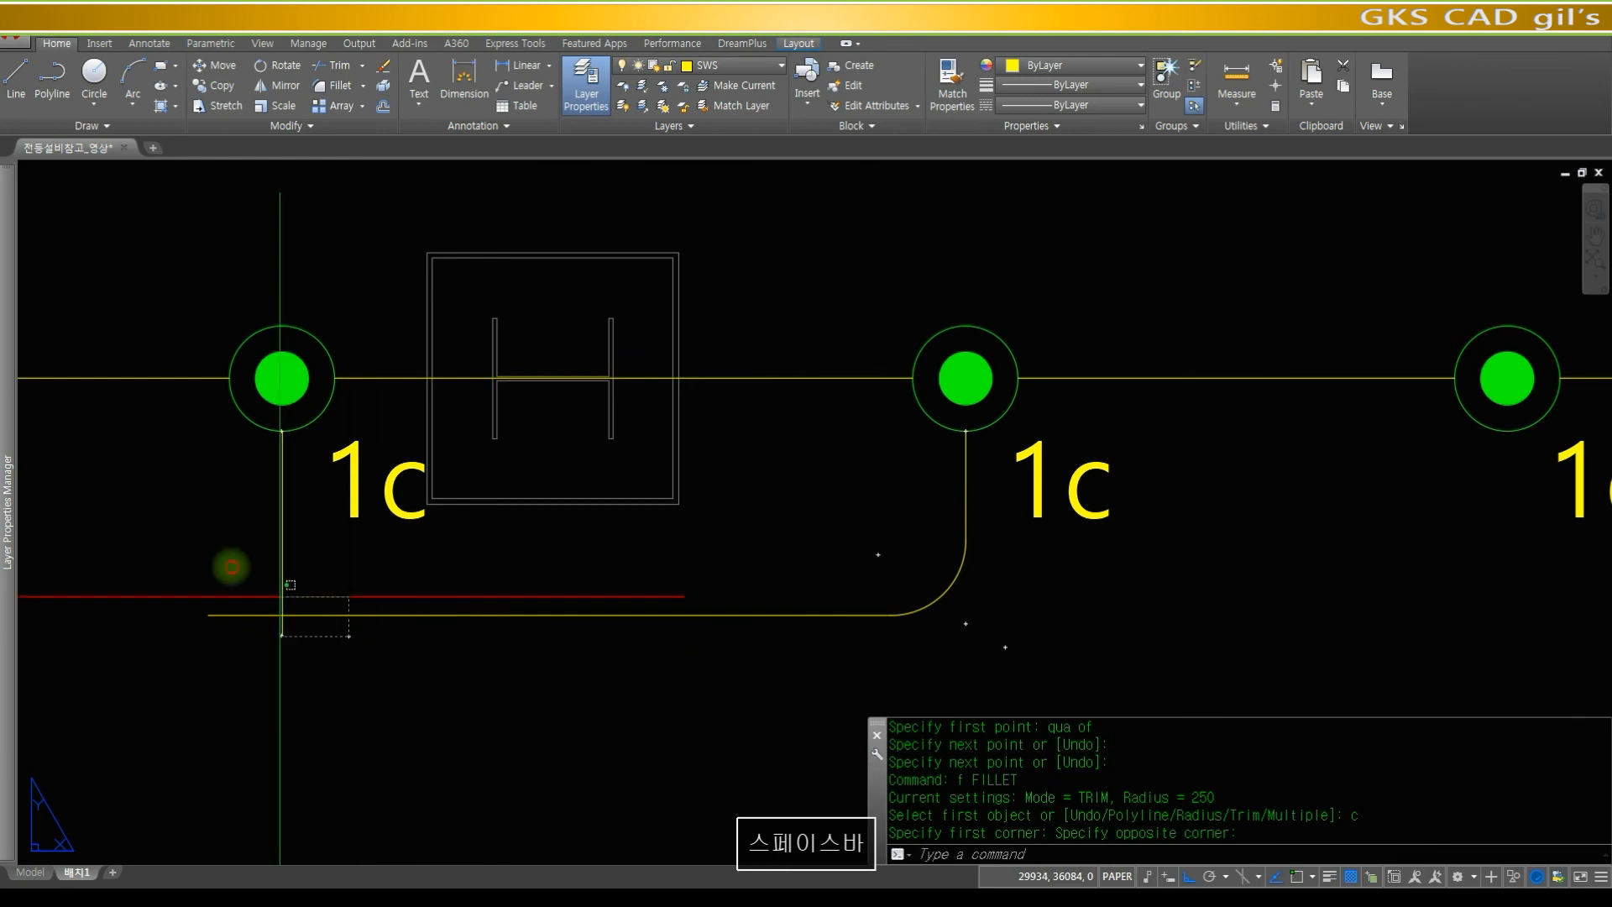
left_click(230, 558)
scroll(815, 396, "down", 10)
middle_click_drag(814, 393, 733, 389)
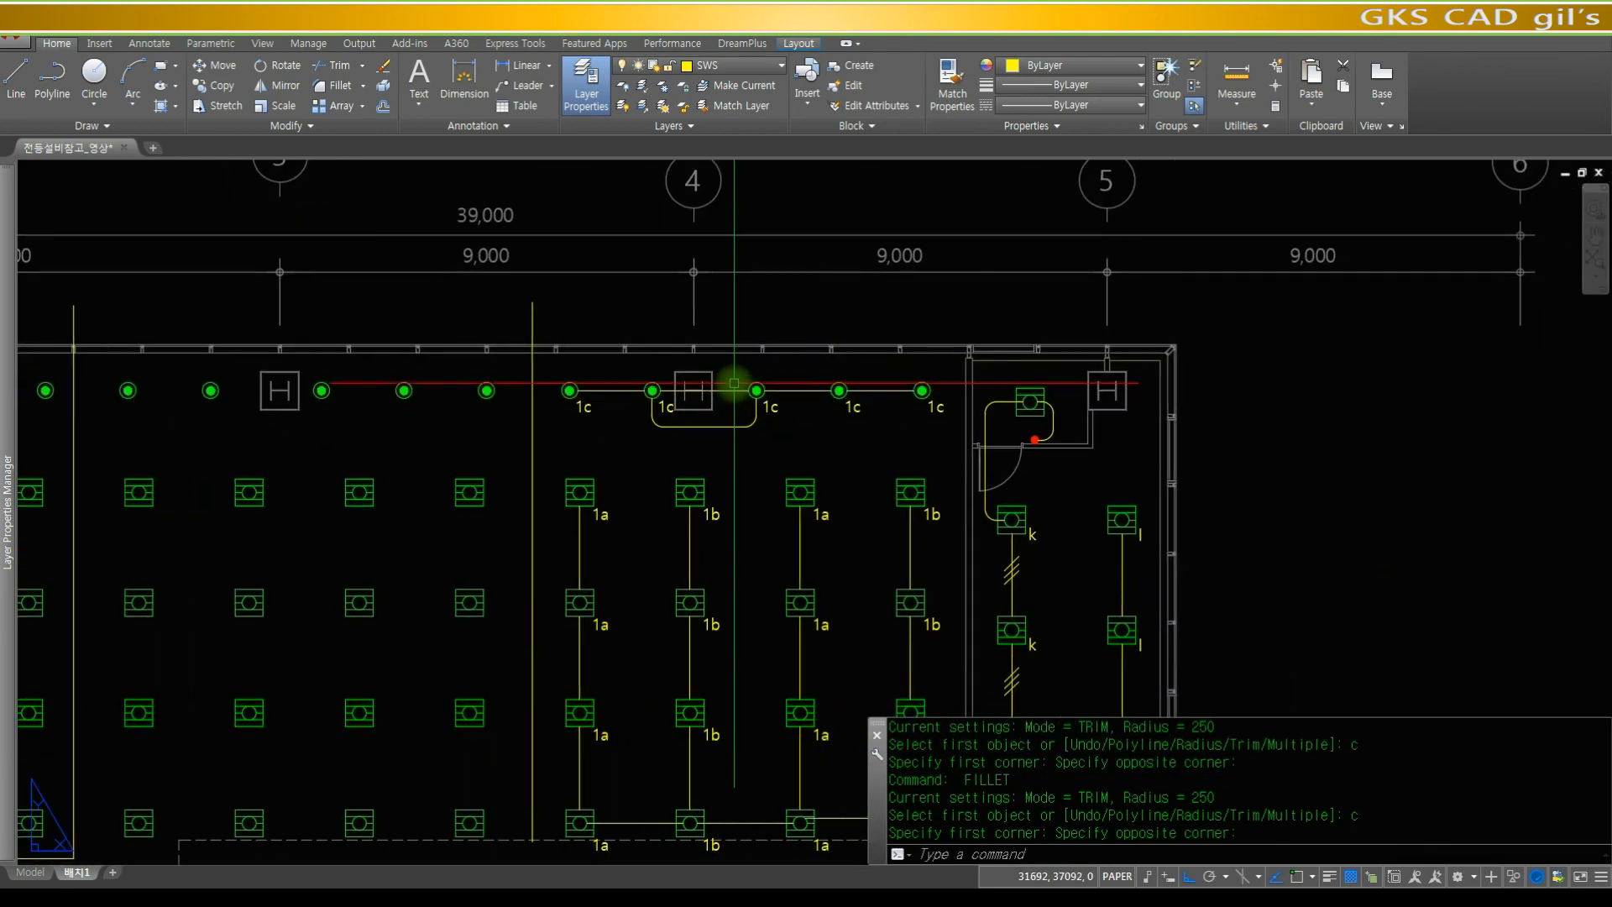
- Erase the straight wire segment crossing the H column between the two 1c lights
key("space")
type("e")
key("space")
left_click(731, 385)
left_click(726, 406)
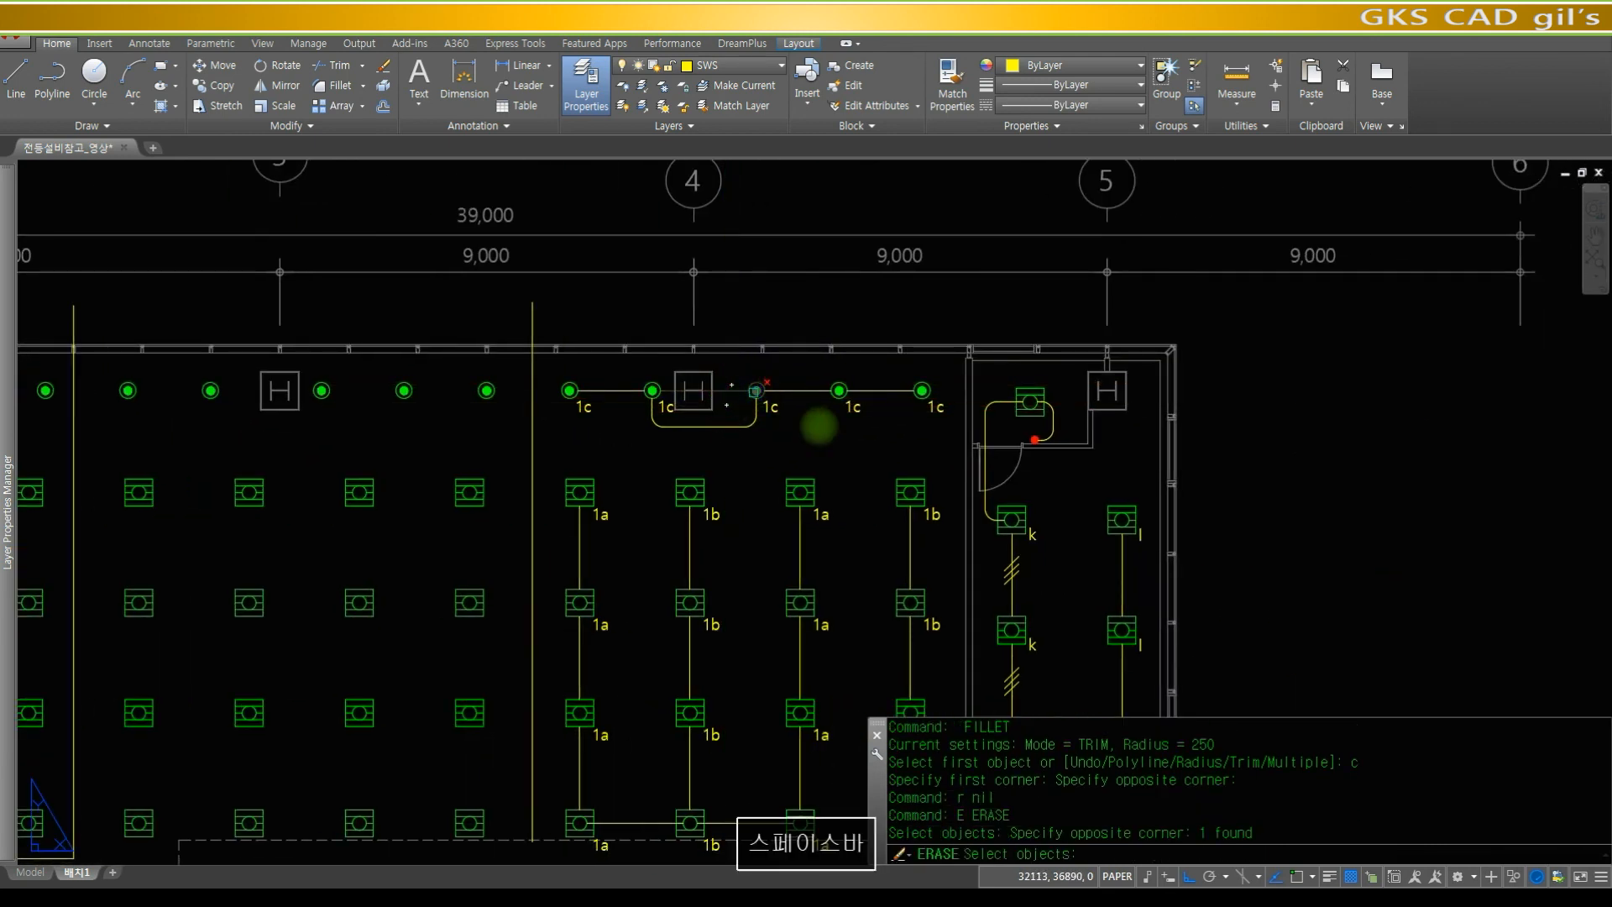
middle_click_drag(812, 449, 609, 374)
middle_click_drag(685, 462, 672, 414)
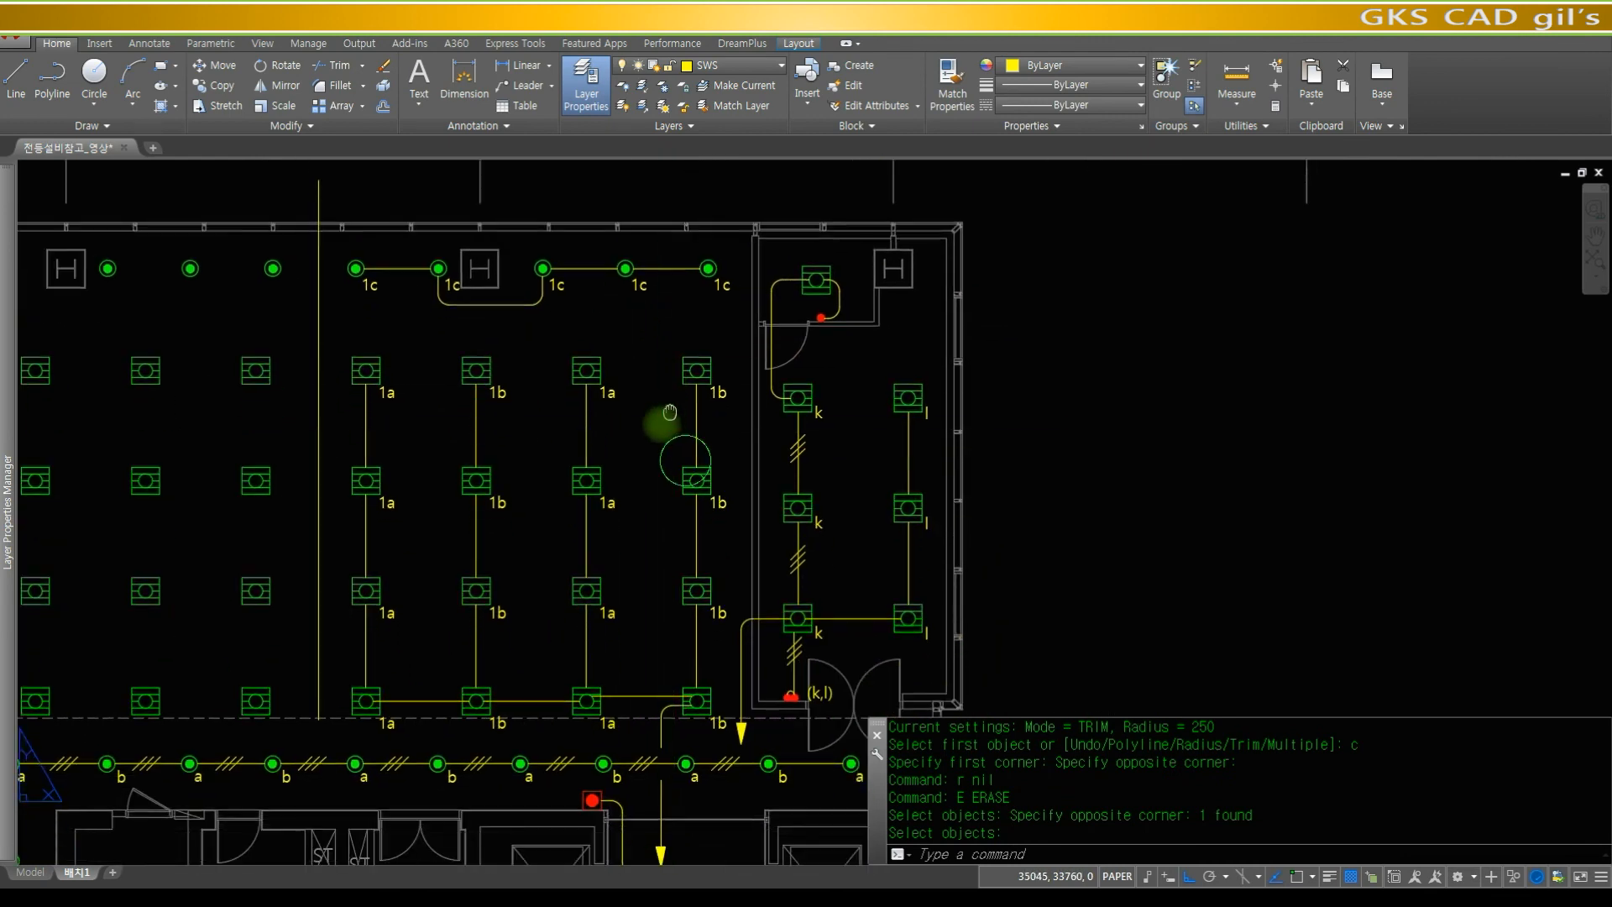
- Draw a wire from the midpoint of the last column's top 1b fixture edge up to the centre of the last 1c light
type("z")
key("space")
left_click(764, 410)
left_click(627, 237)
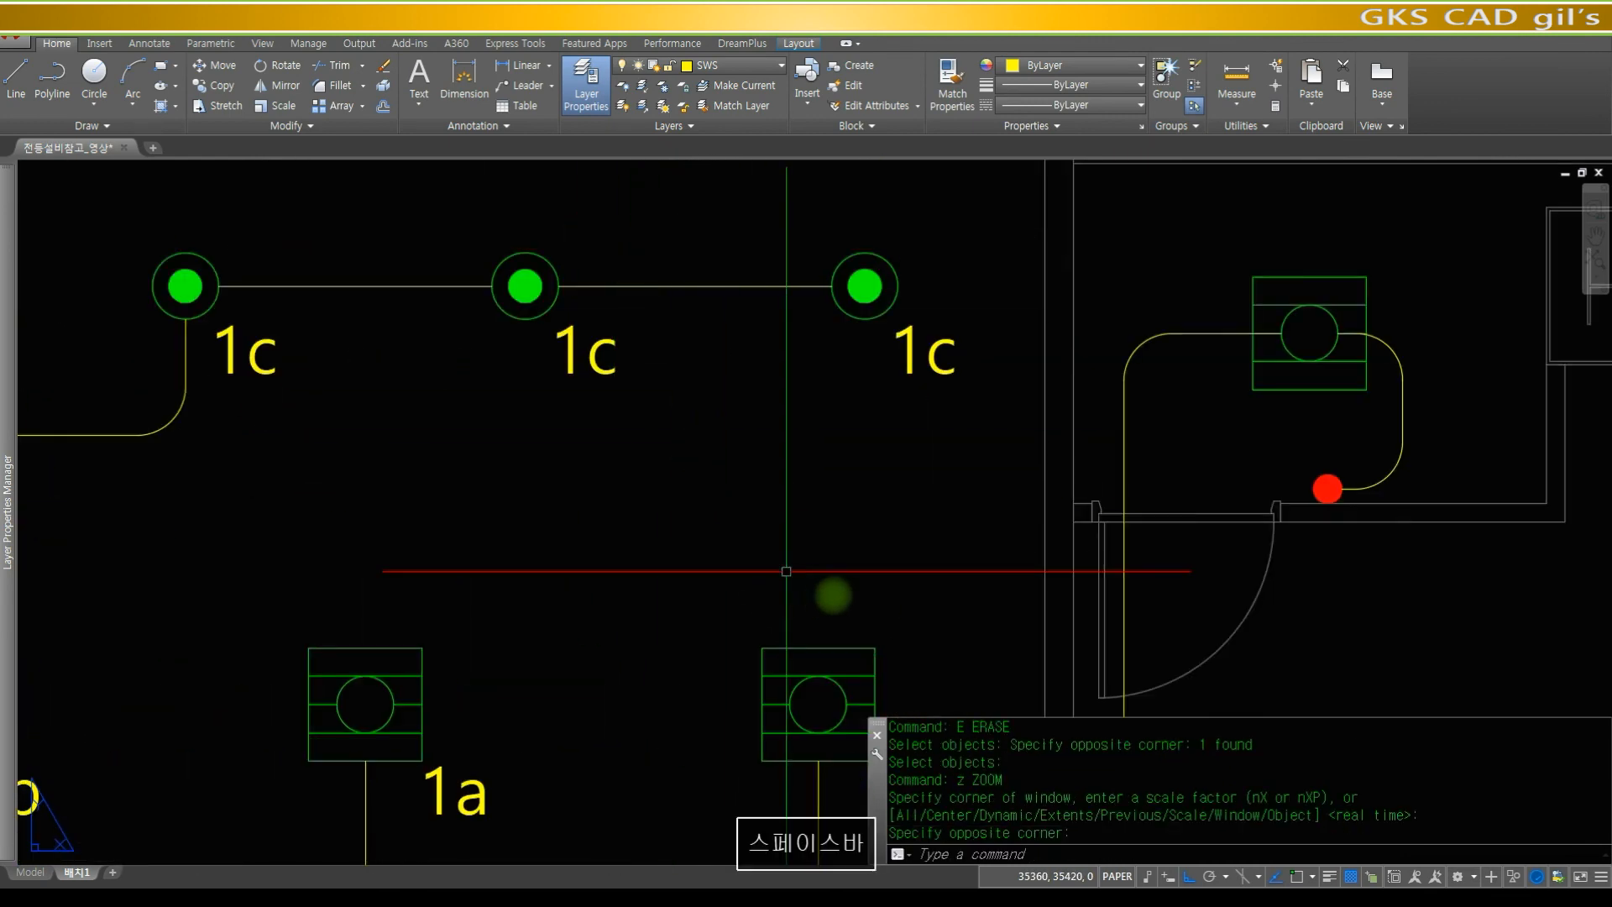
type("r")
key("space")
key("Escape")
type("linbr")
key("Escape")
type("line")
key("space")
type("mid")
key("space")
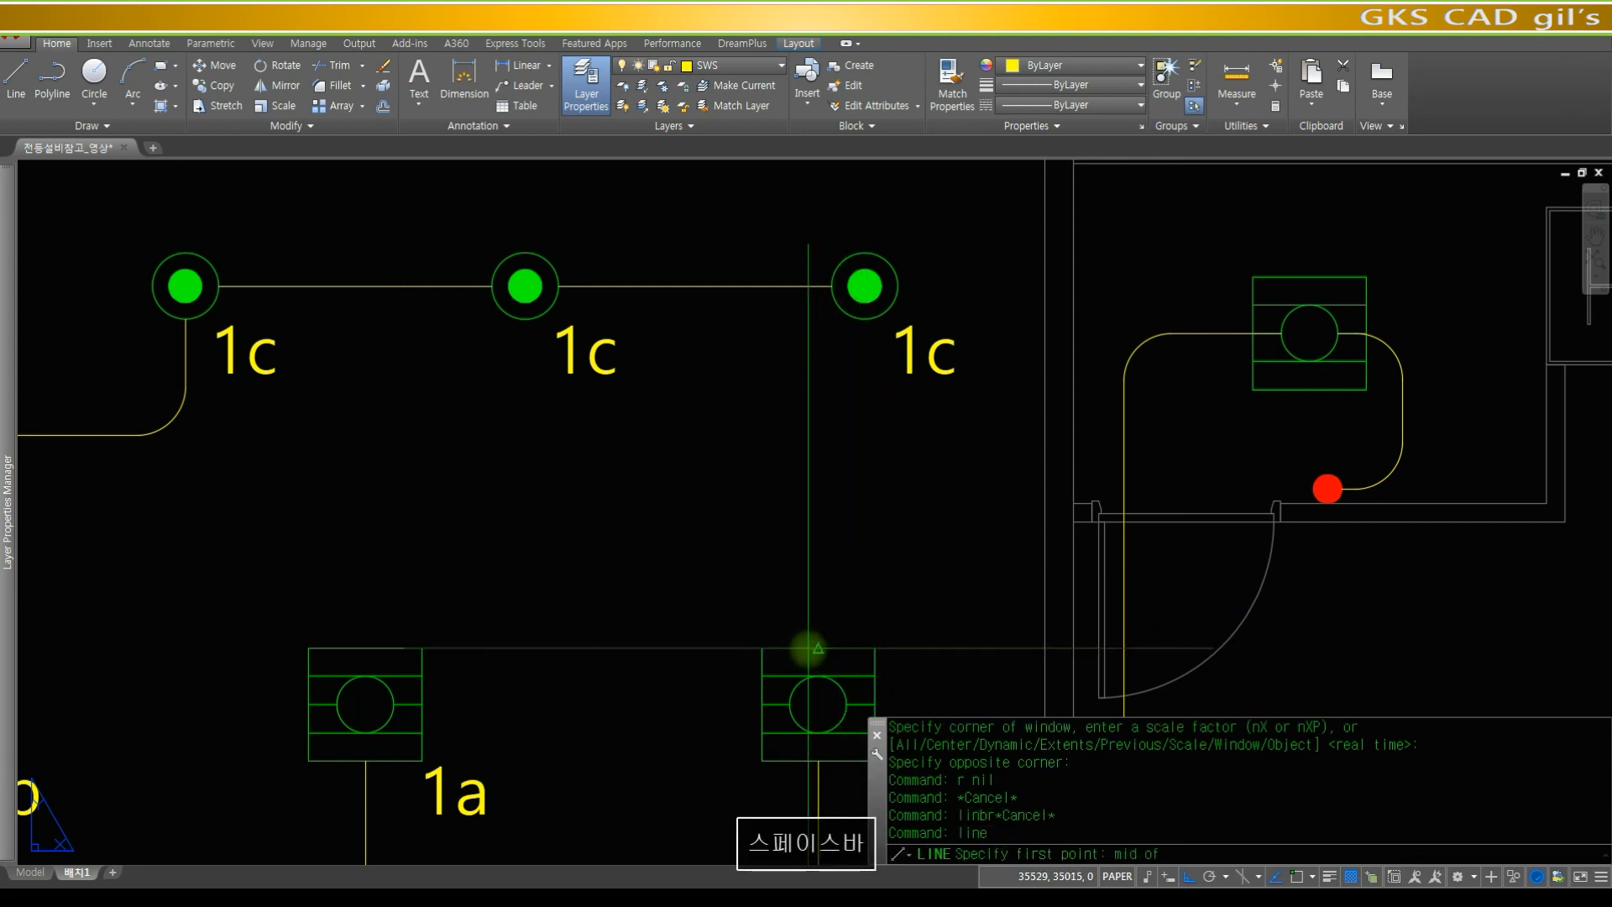
left_click(817, 648)
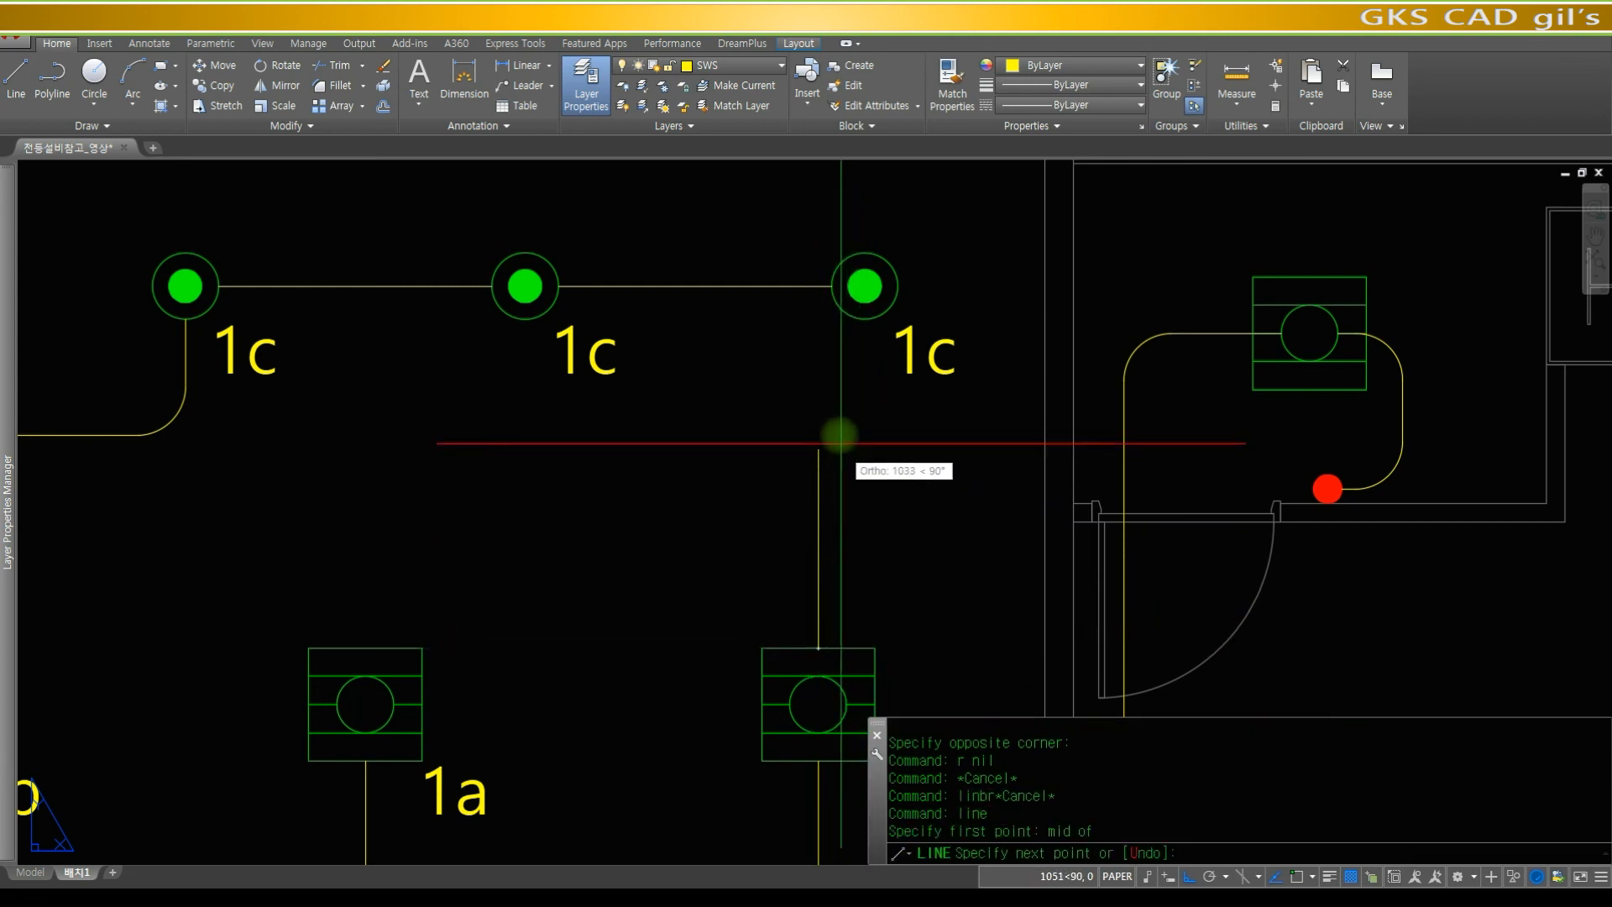
type("cen")
key("space")
left_click(863, 302)
key("space")
- Fillet the bend in the wire joining the top 1b light to the last 1c light
type("f")
key("space")
type("f")
key("space")
left_click(848, 393)
left_click(781, 344)
key("Escape")
type("f")
key("space")
type("c")
key("space")
left_click(844, 413)
left_click(773, 354)
type("r")
key("space")
- Trim the new wire's portion inside the last 1c light's circle
type("tr")
key("space")
key("space")
left_click(857, 303)
left_click(863, 309)
left_click(863, 310)
key("space")
type("r")
key("space")
scroll(882, 417, "down", 7)
middle_click_drag(855, 502, 697, 418)
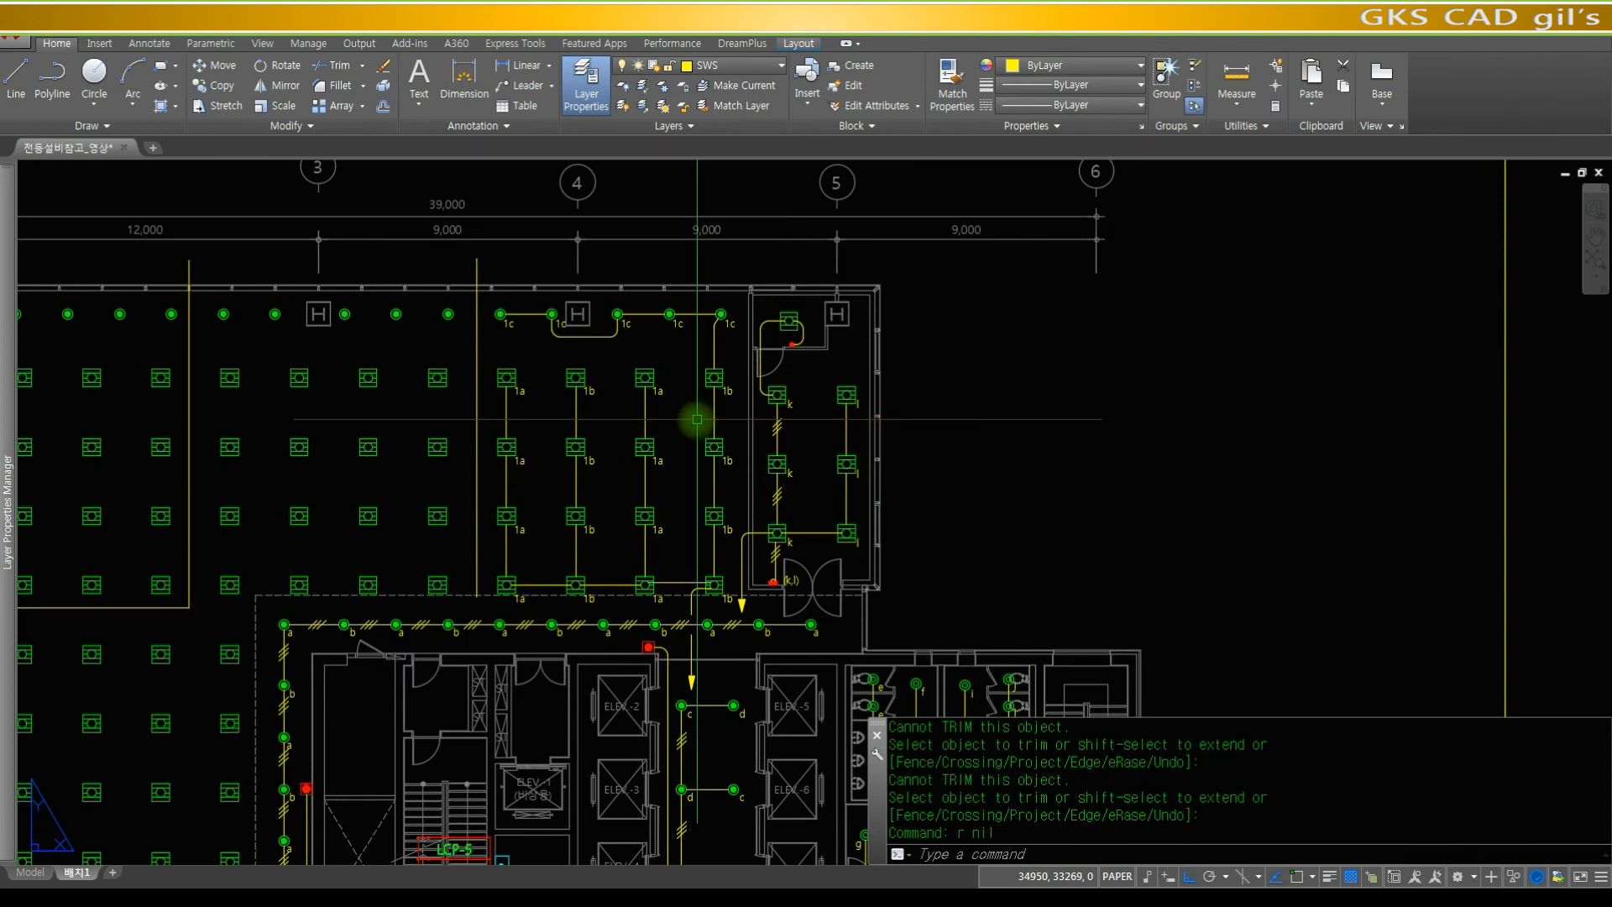
- Place three-stroke wire marks with K03 on the three vertical wires between the lights of the last 1b column
scroll(684, 445, "up", 3)
middle_click_drag(783, 470, 698, 482)
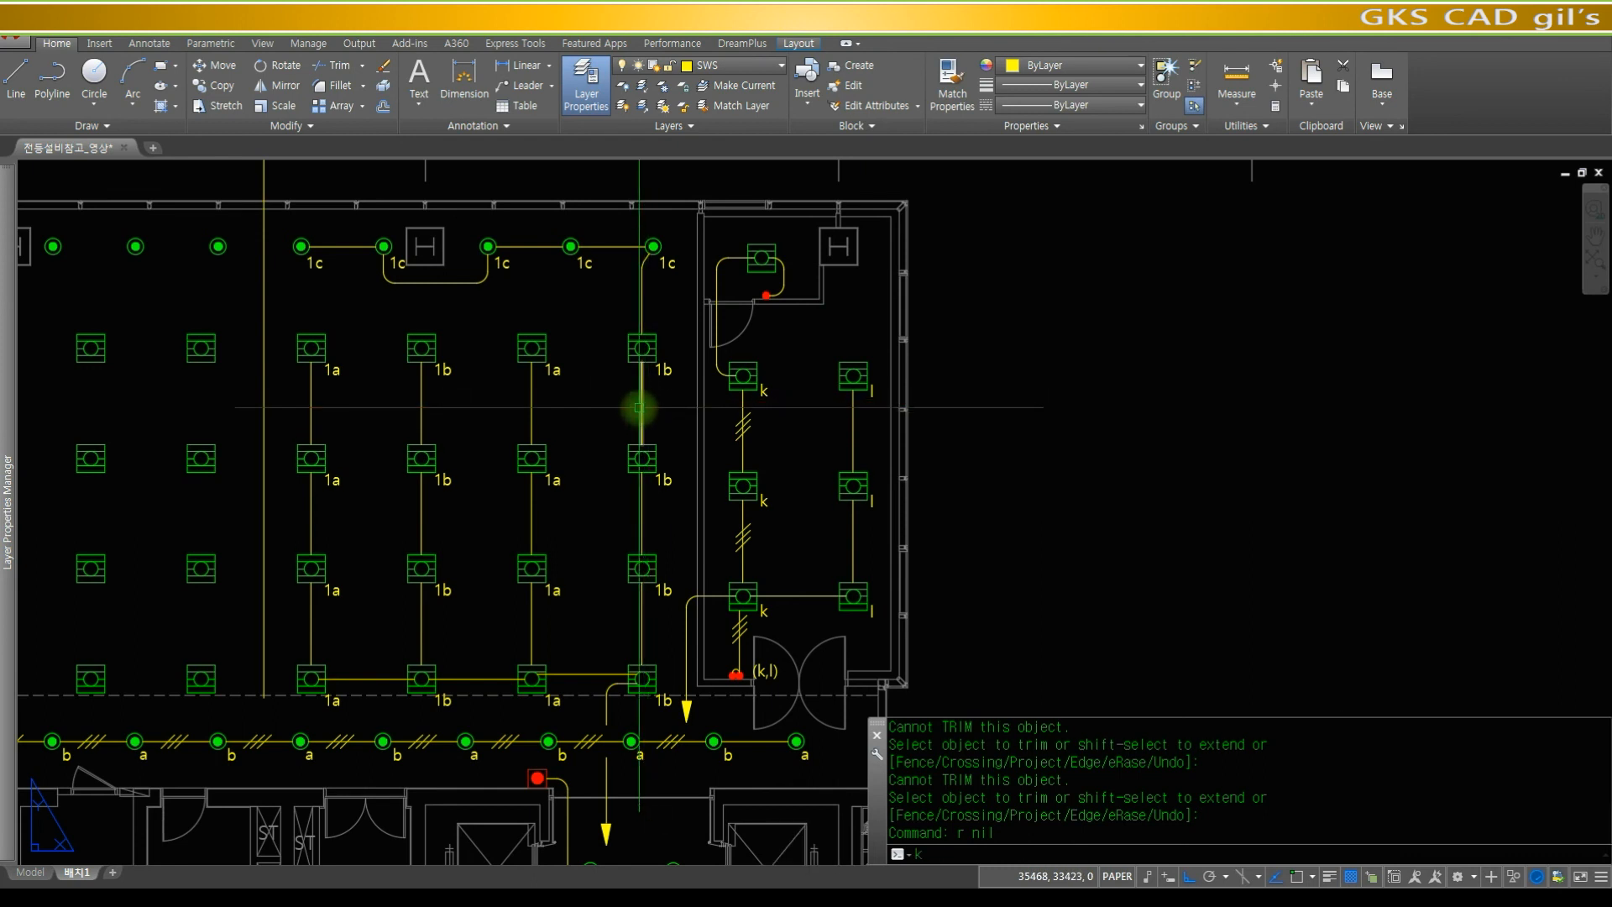
type("03")
key("space")
left_click(643, 393)
key("space")
left_click(644, 509)
key("space")
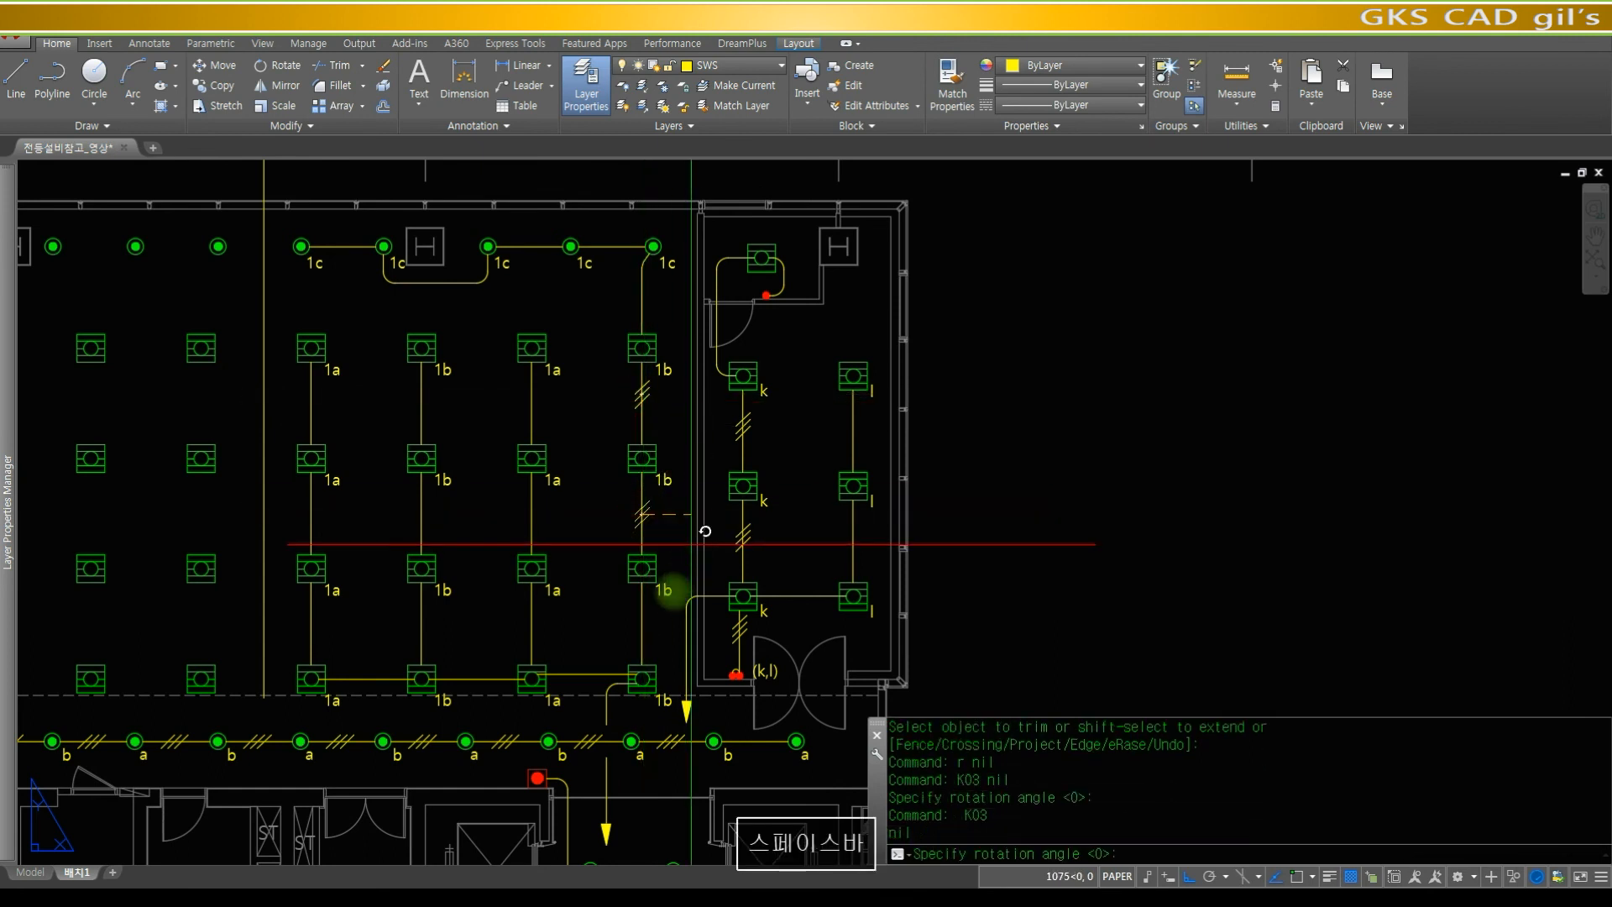
left_click(642, 620)
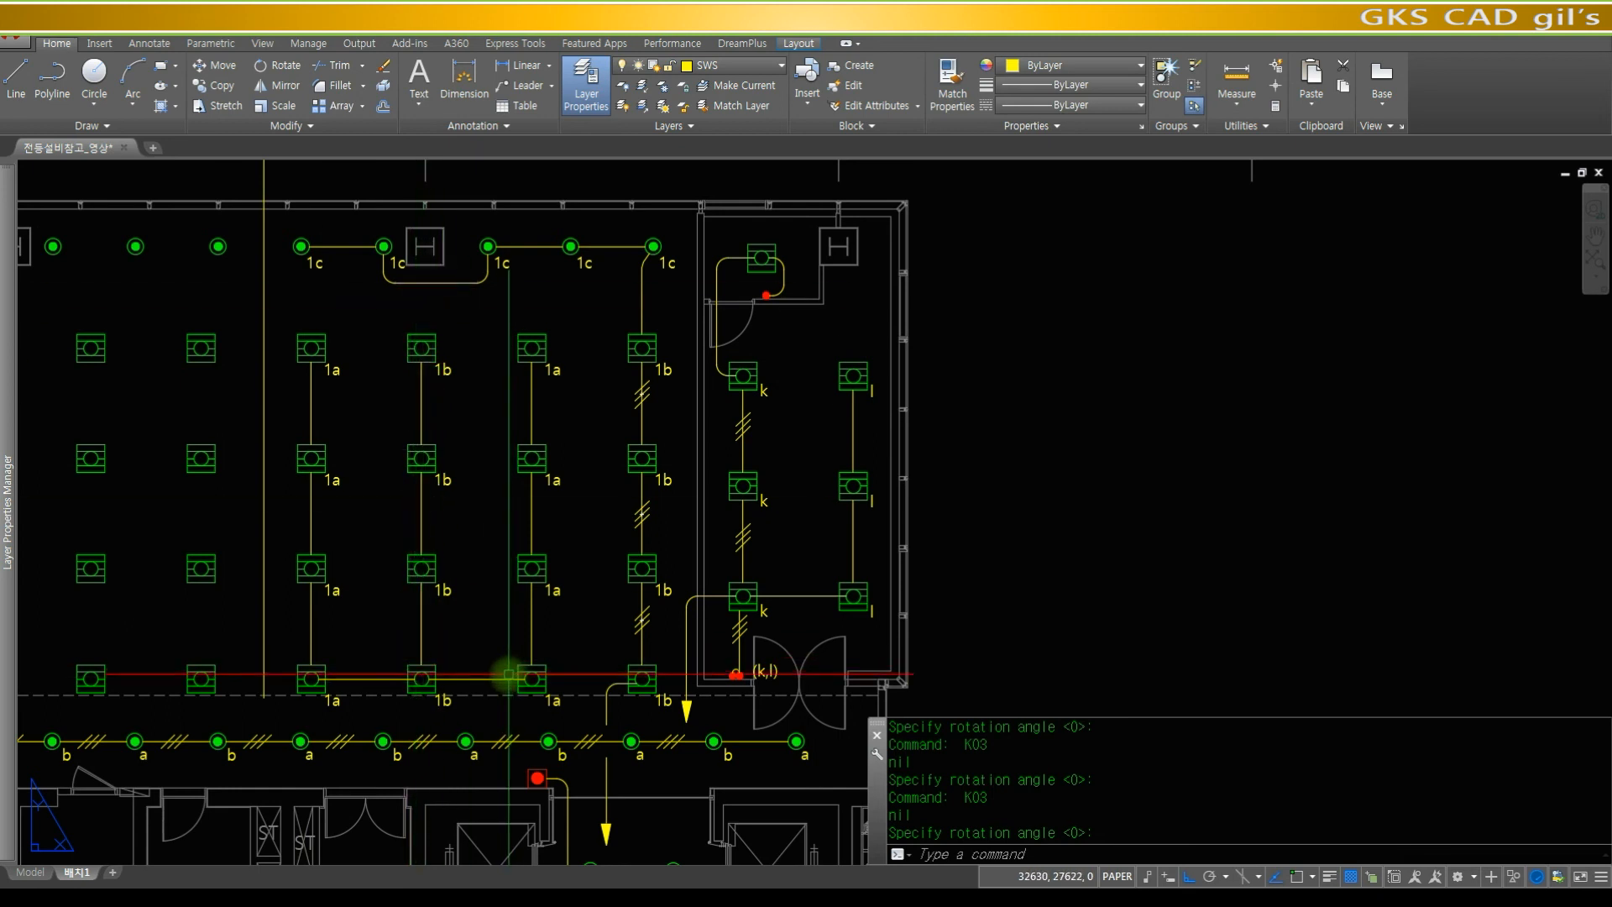
- Place three-stroke wire marks with J03 on the two horizontal wires either side of the second 1a light in the bottom row
key("space")
left_click(478, 679)
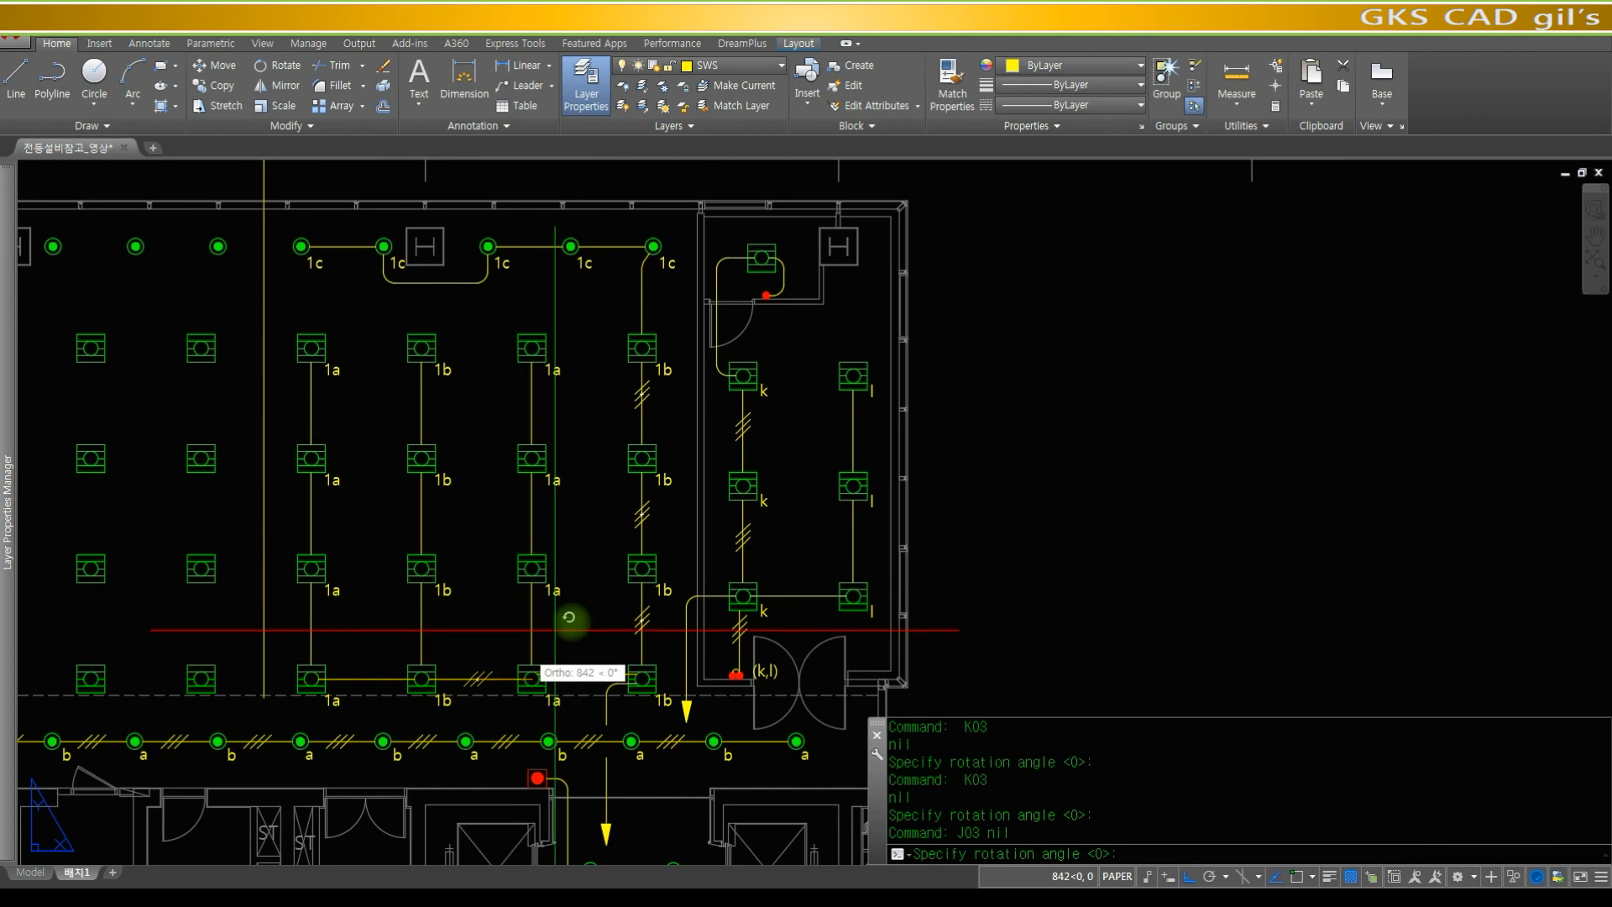
key("space")
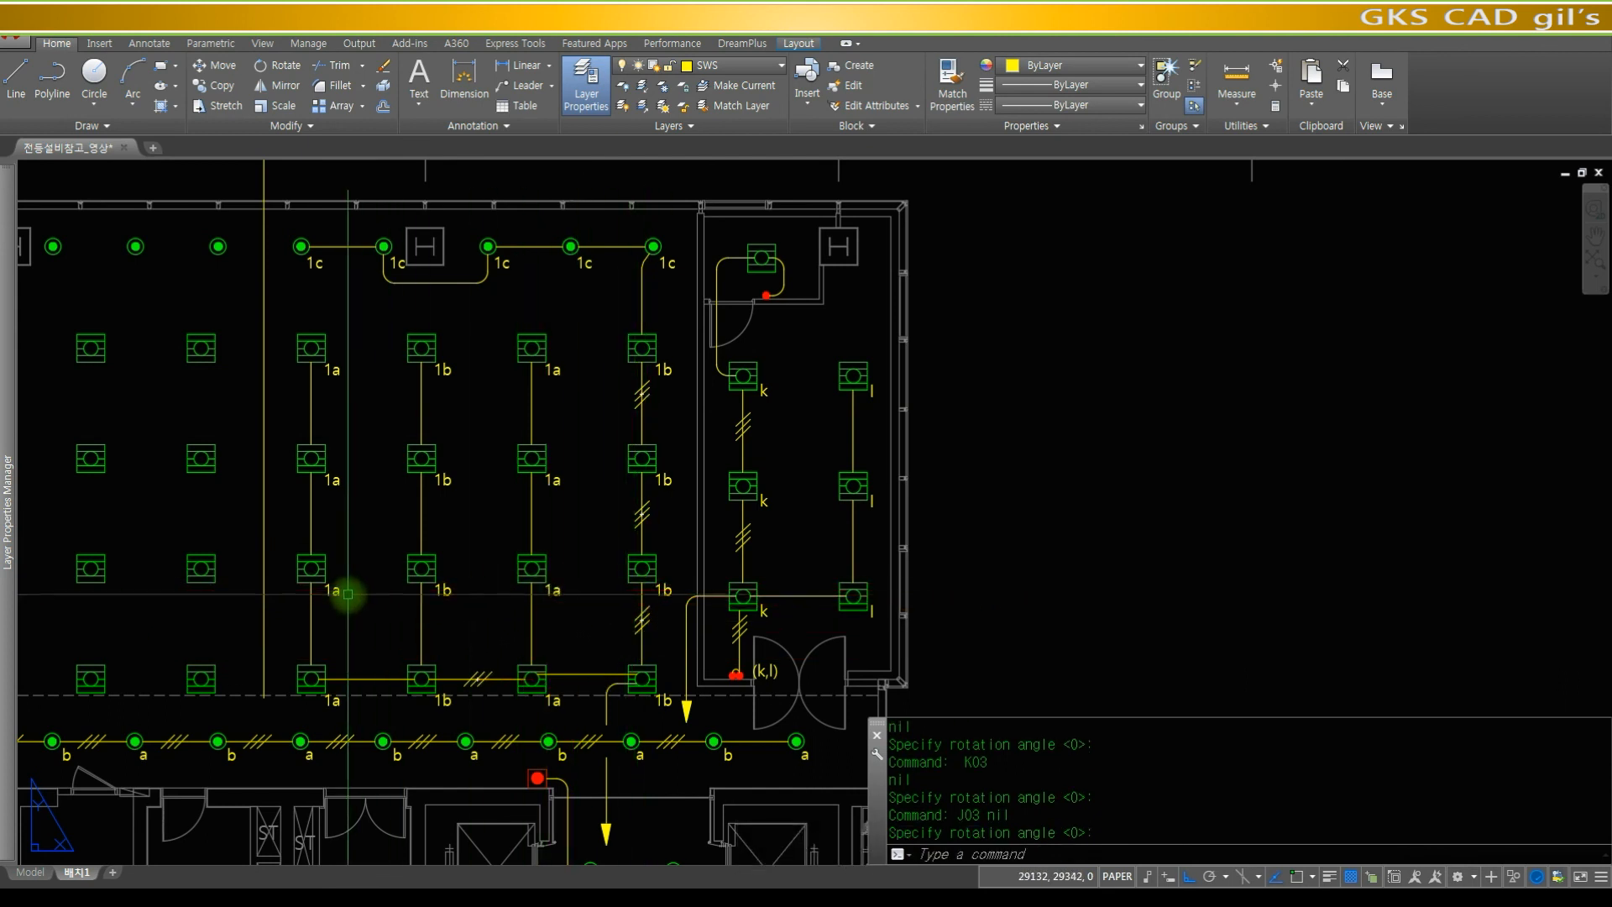
key("space")
left_click(585, 675)
- Place a four-stroke wire mark with K04 on the vertical circuit-arrow wire leading down from the last 1b column
middle_click_drag(704, 665, 696, 438)
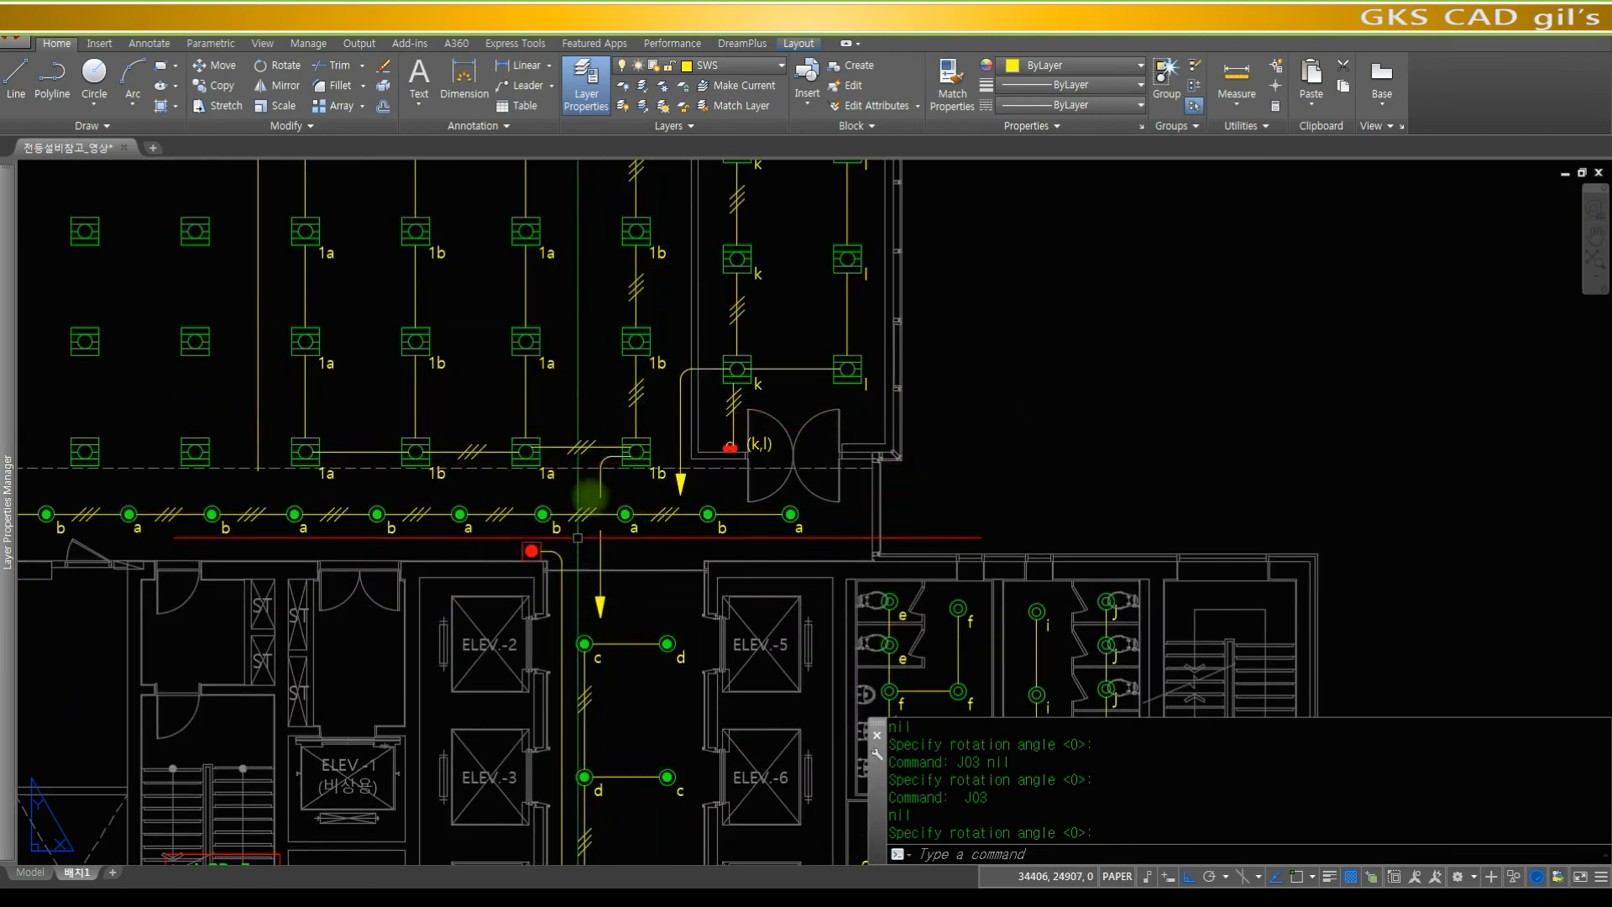
middle_click_drag(657, 412, 669, 515)
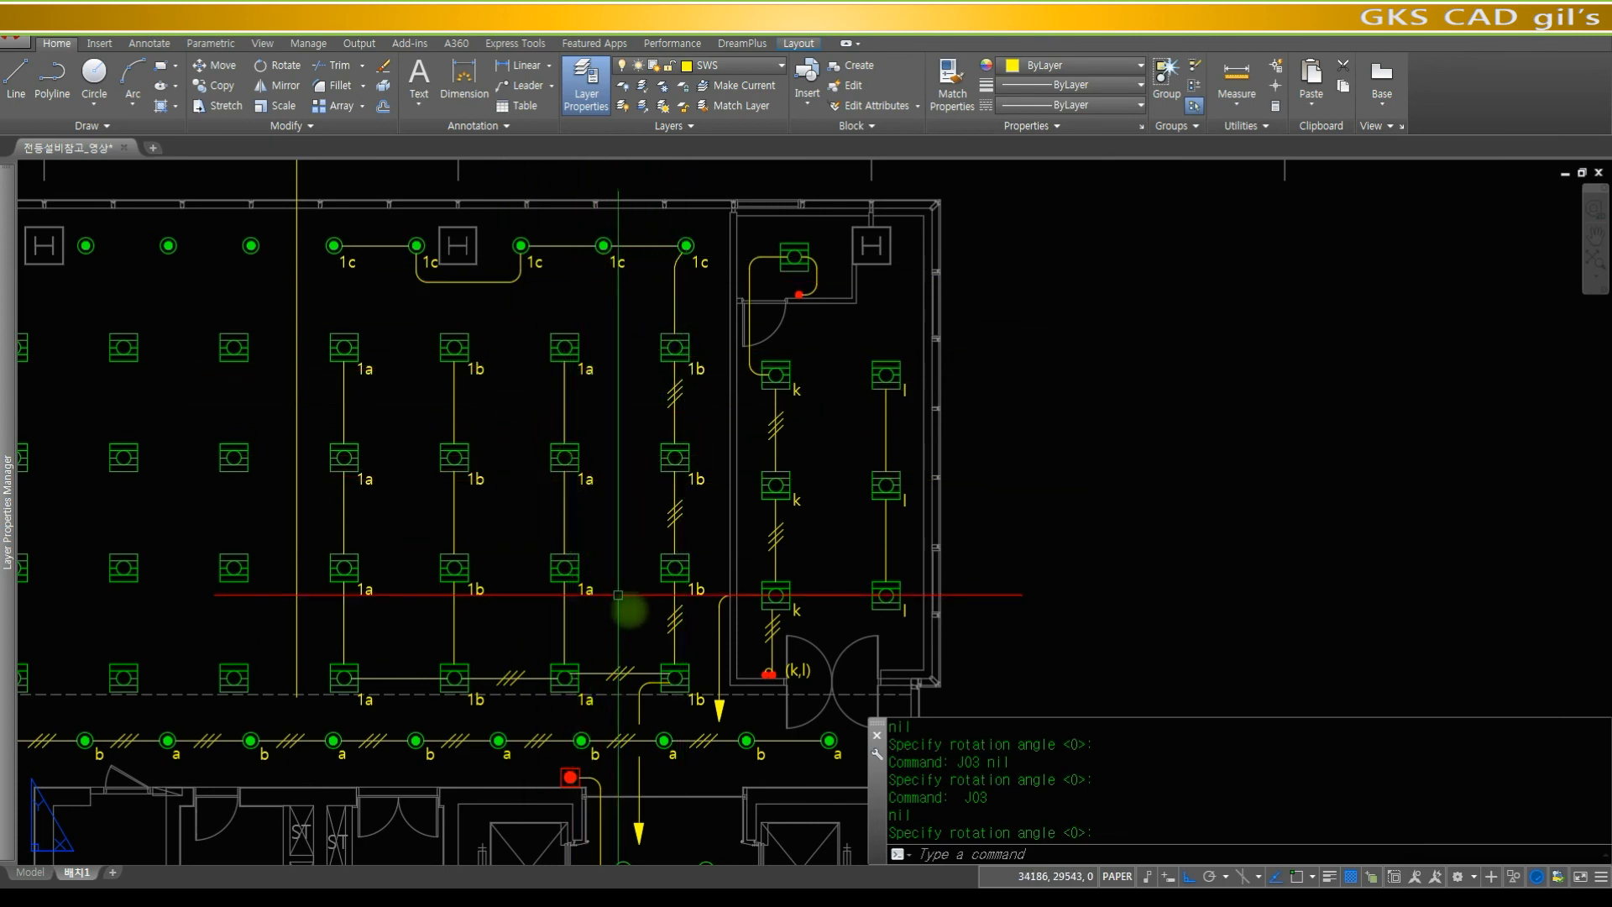
middle_click_drag(683, 610, 628, 360)
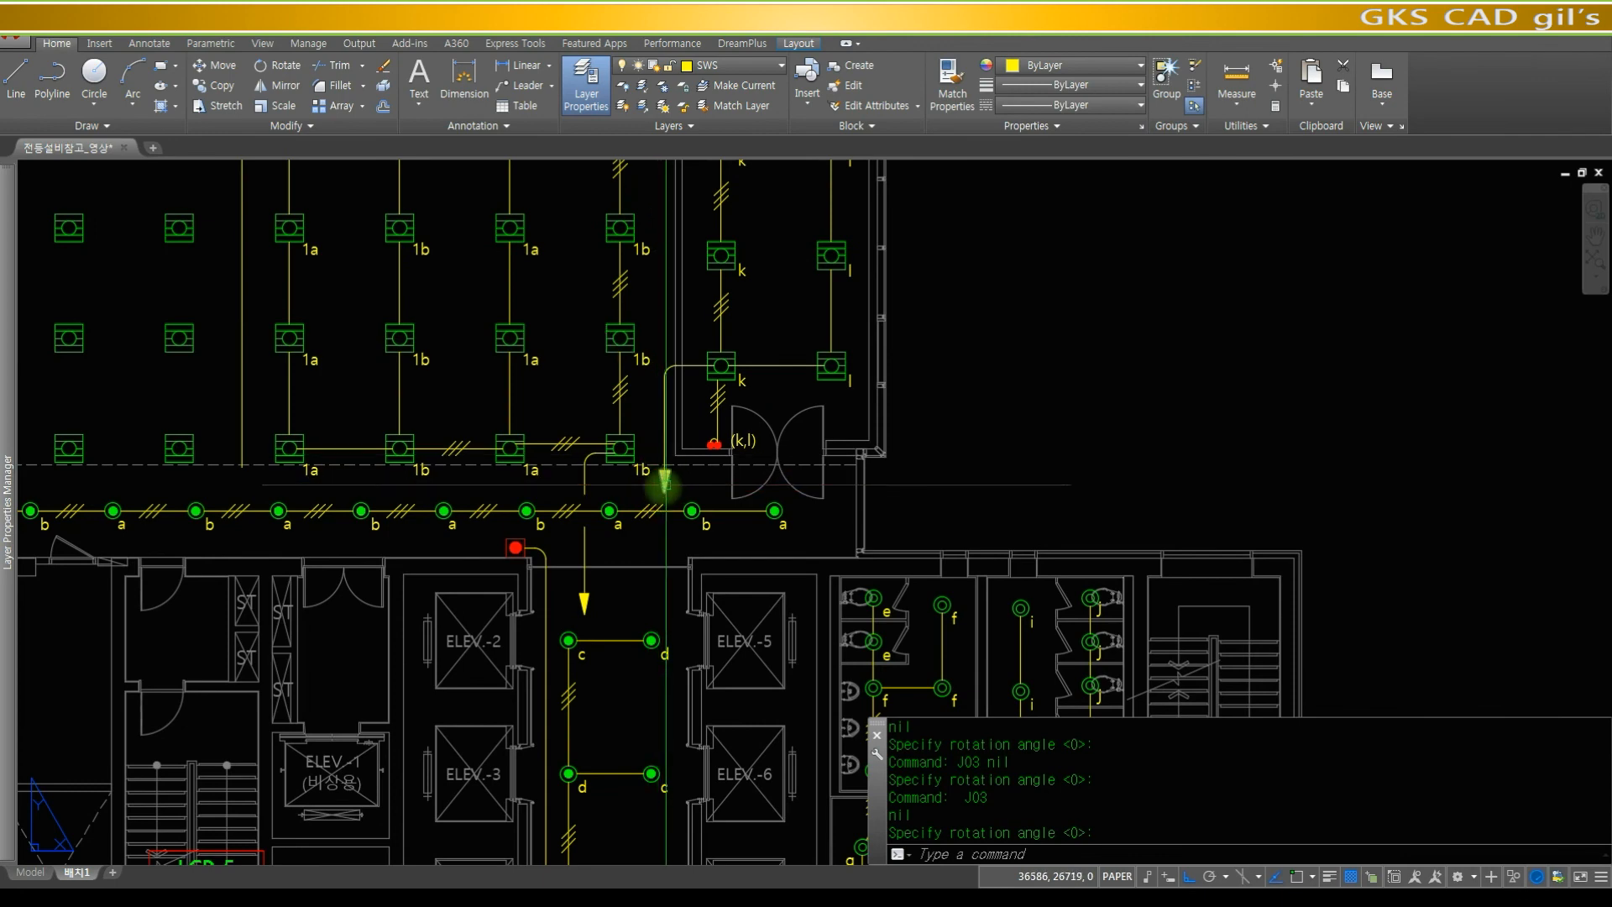
middle_click_drag(609, 511, 617, 512)
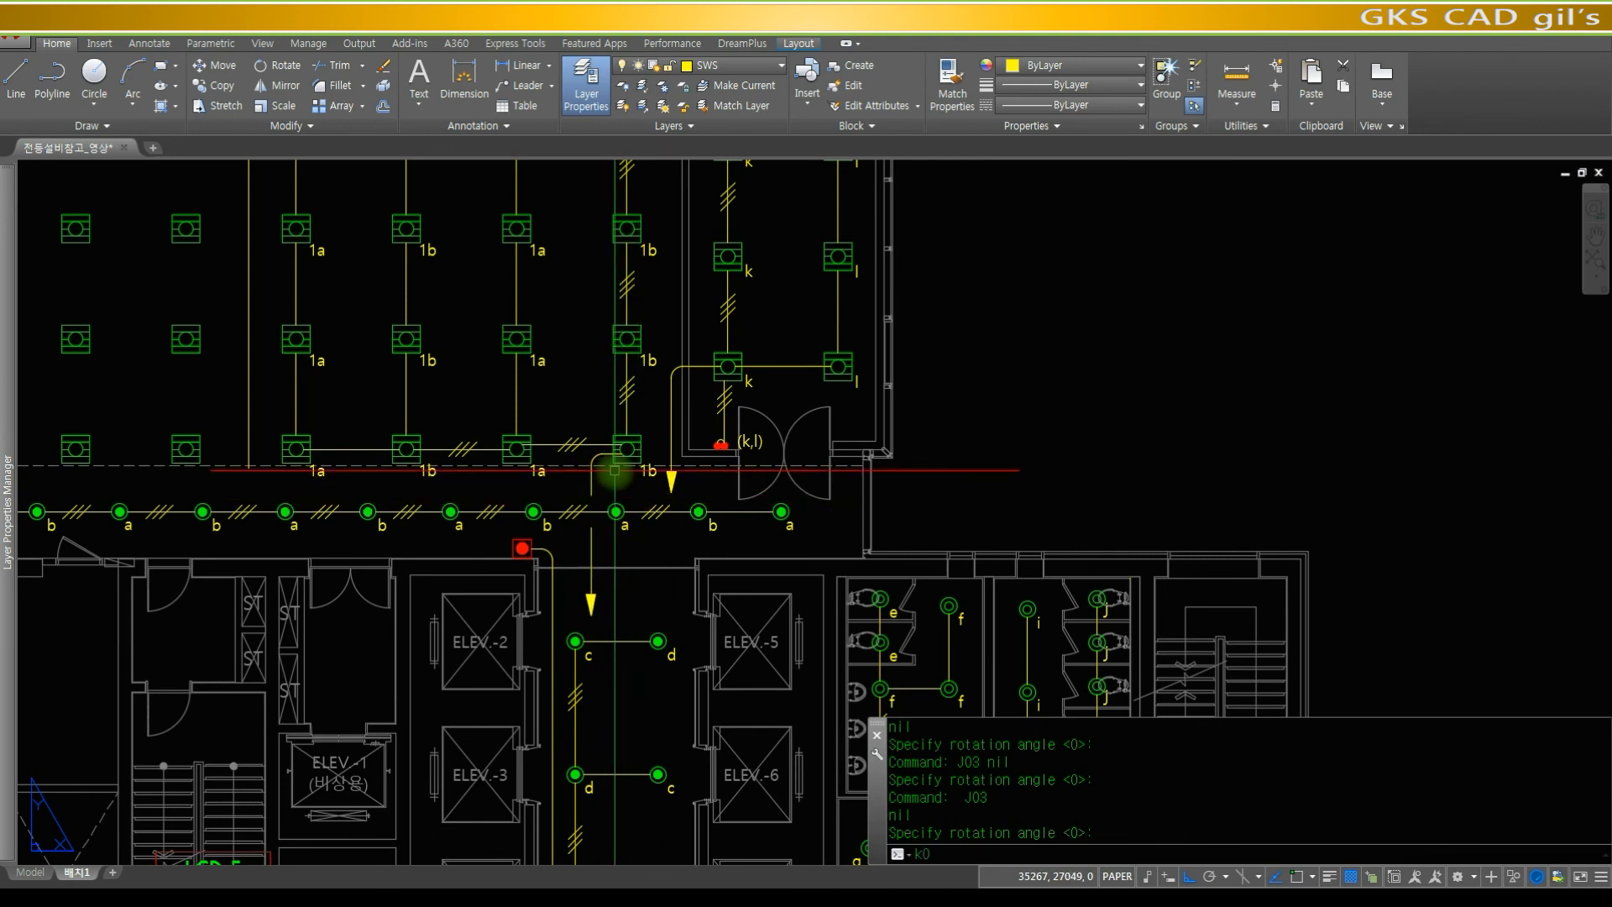
type("4")
key("space")
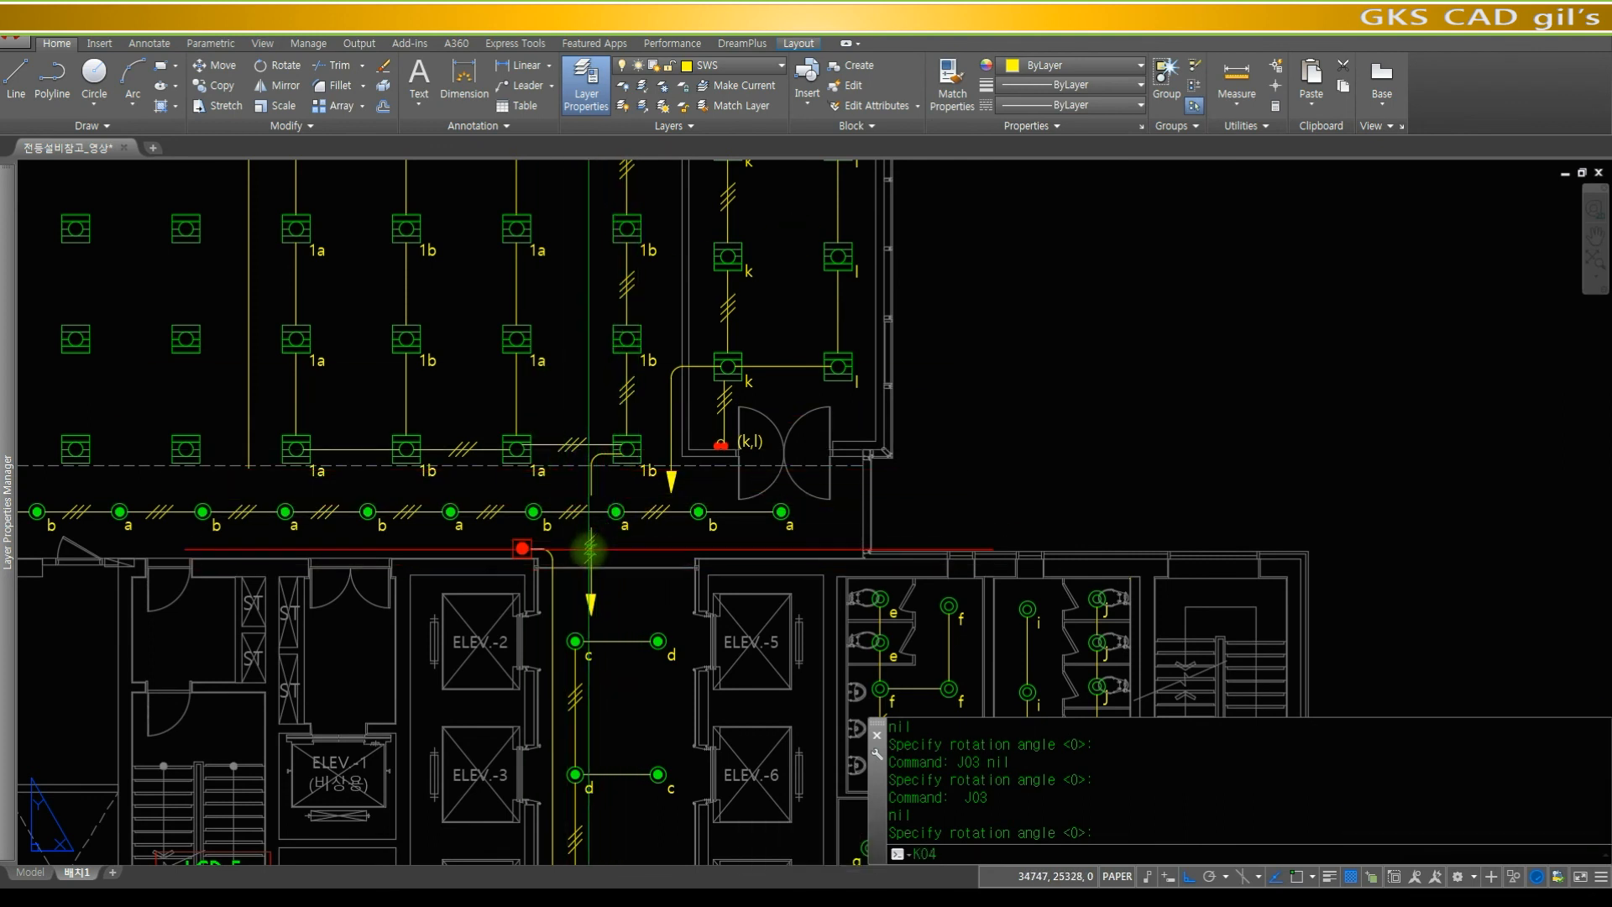
key("space")
scroll(697, 327, "down", 5)
scroll(825, 391, "up", 5)
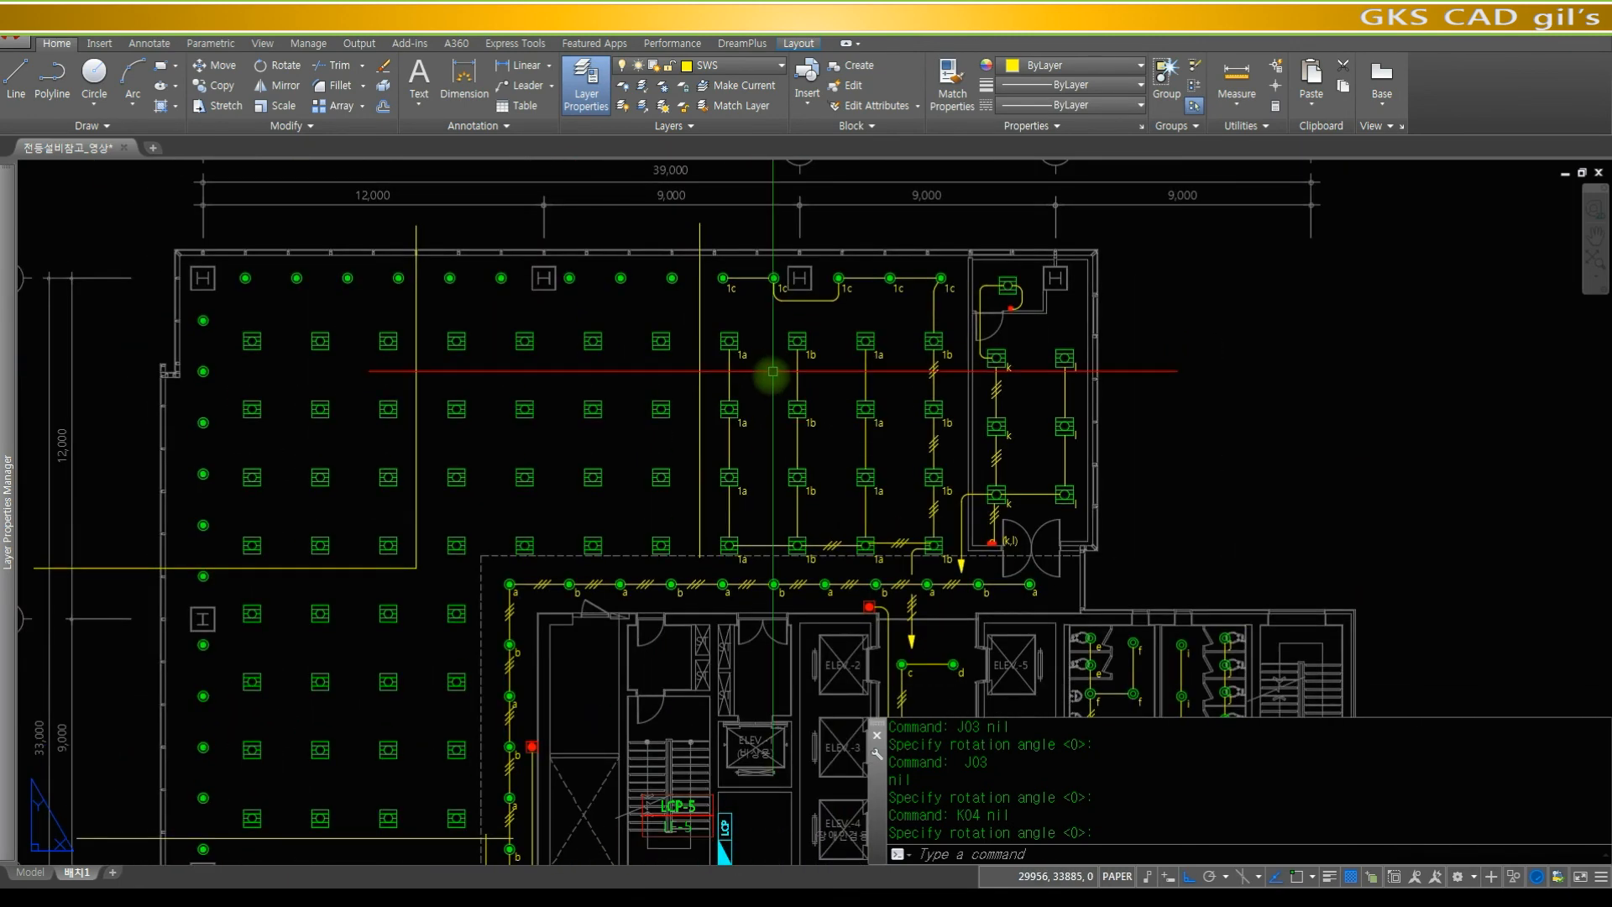
key("Escape")
key("Escape")
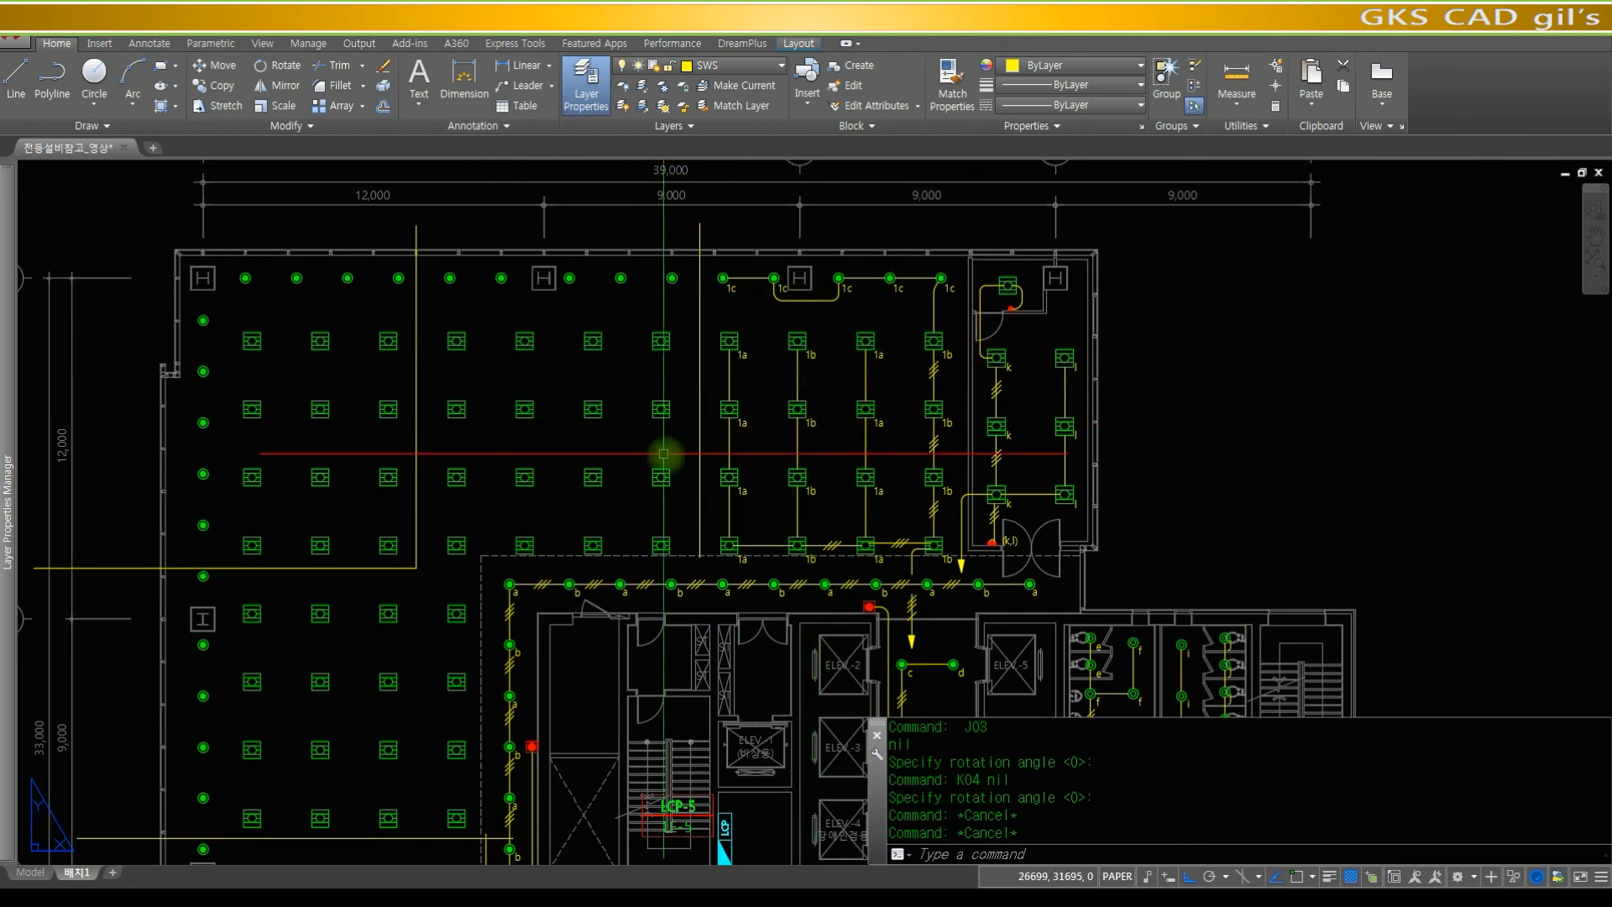
- Examine the whole floor plan and the wired 1a, 1b and 1c office area, along with the office areas still without wiring
type("z")
key("space")
key("space")
left_click_drag(760, 356, 756, 587)
key("space")
type("z")
key("space")
left_click(802, 407)
left_click(697, 682)
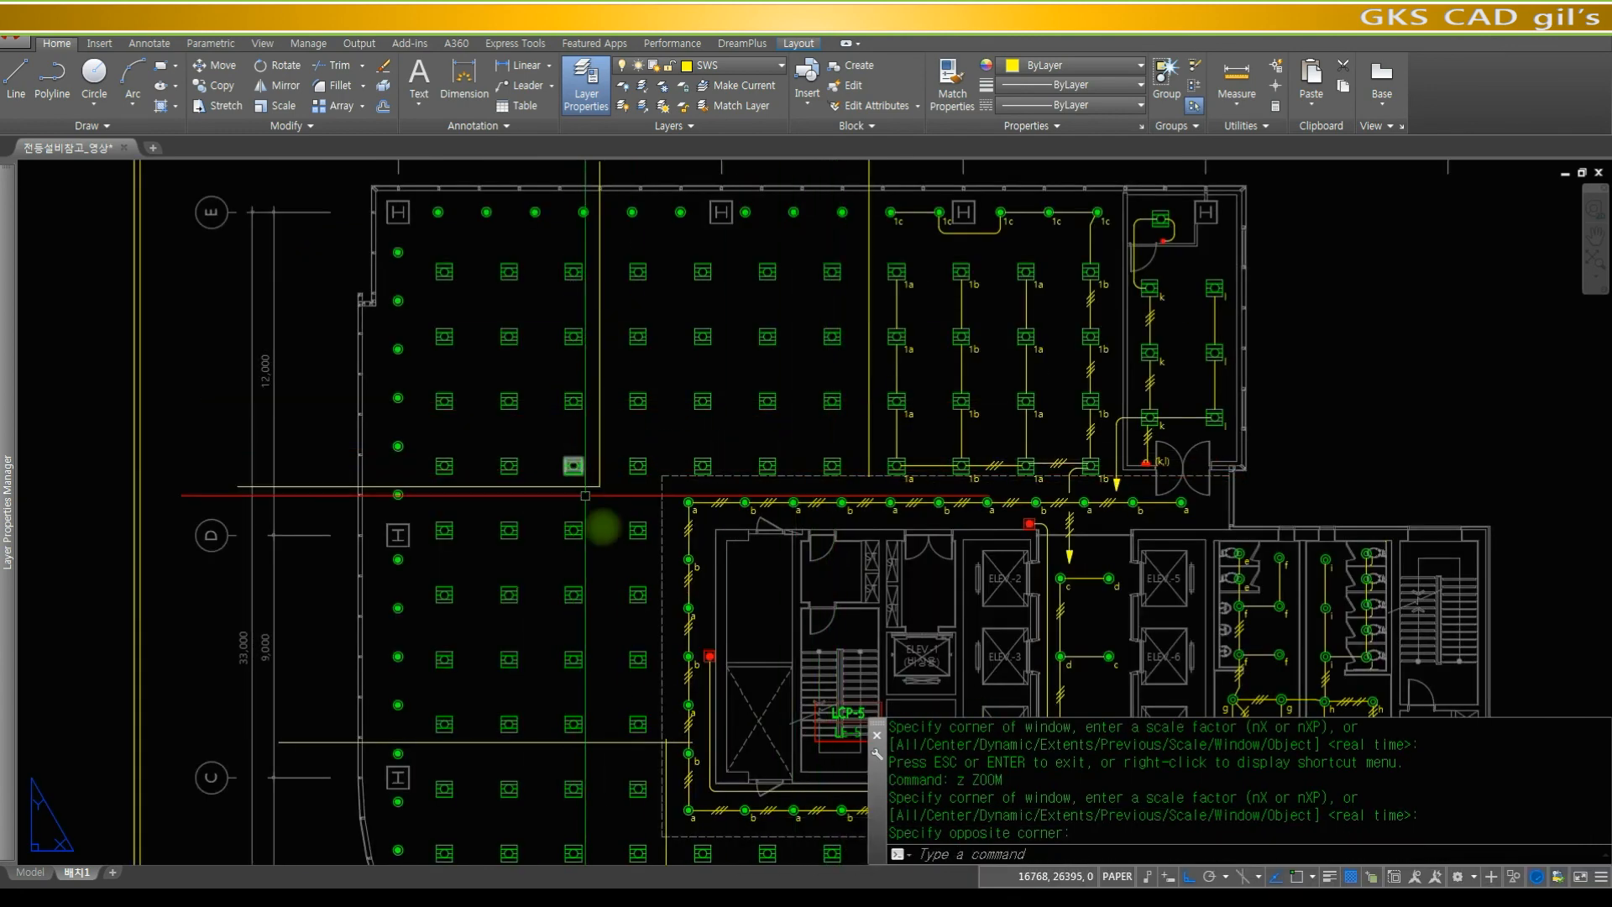
type("z")
key("space")
key("space")
left_click_drag(812, 294, 966, 546)
key("space")
type("z")
key("space")
left_click(1063, 626)
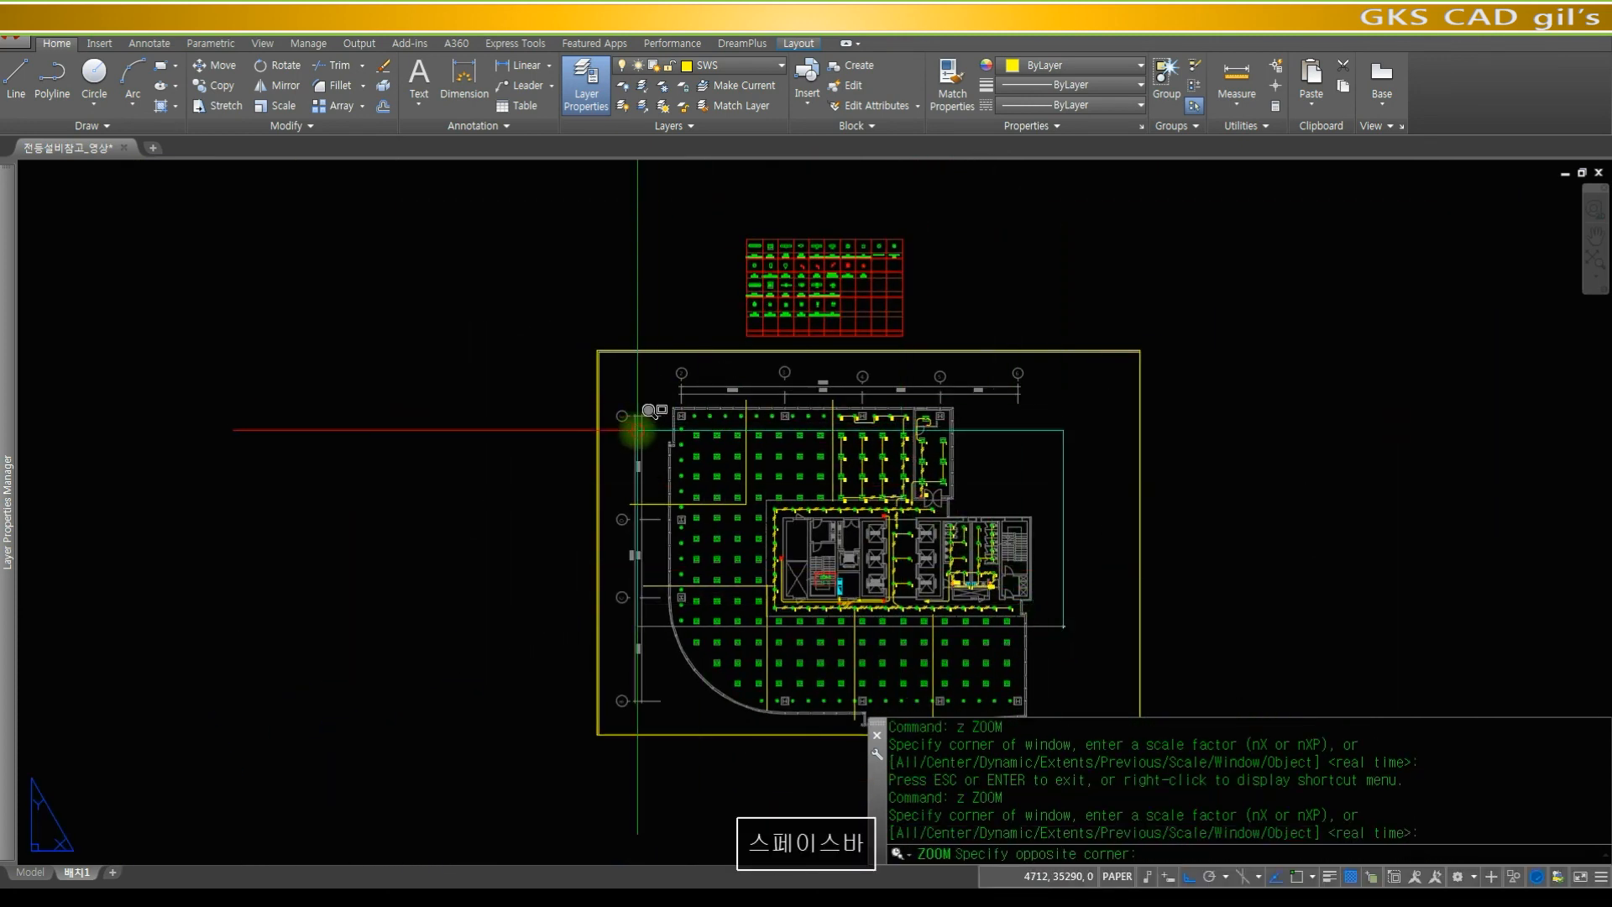
left_click(638, 430)
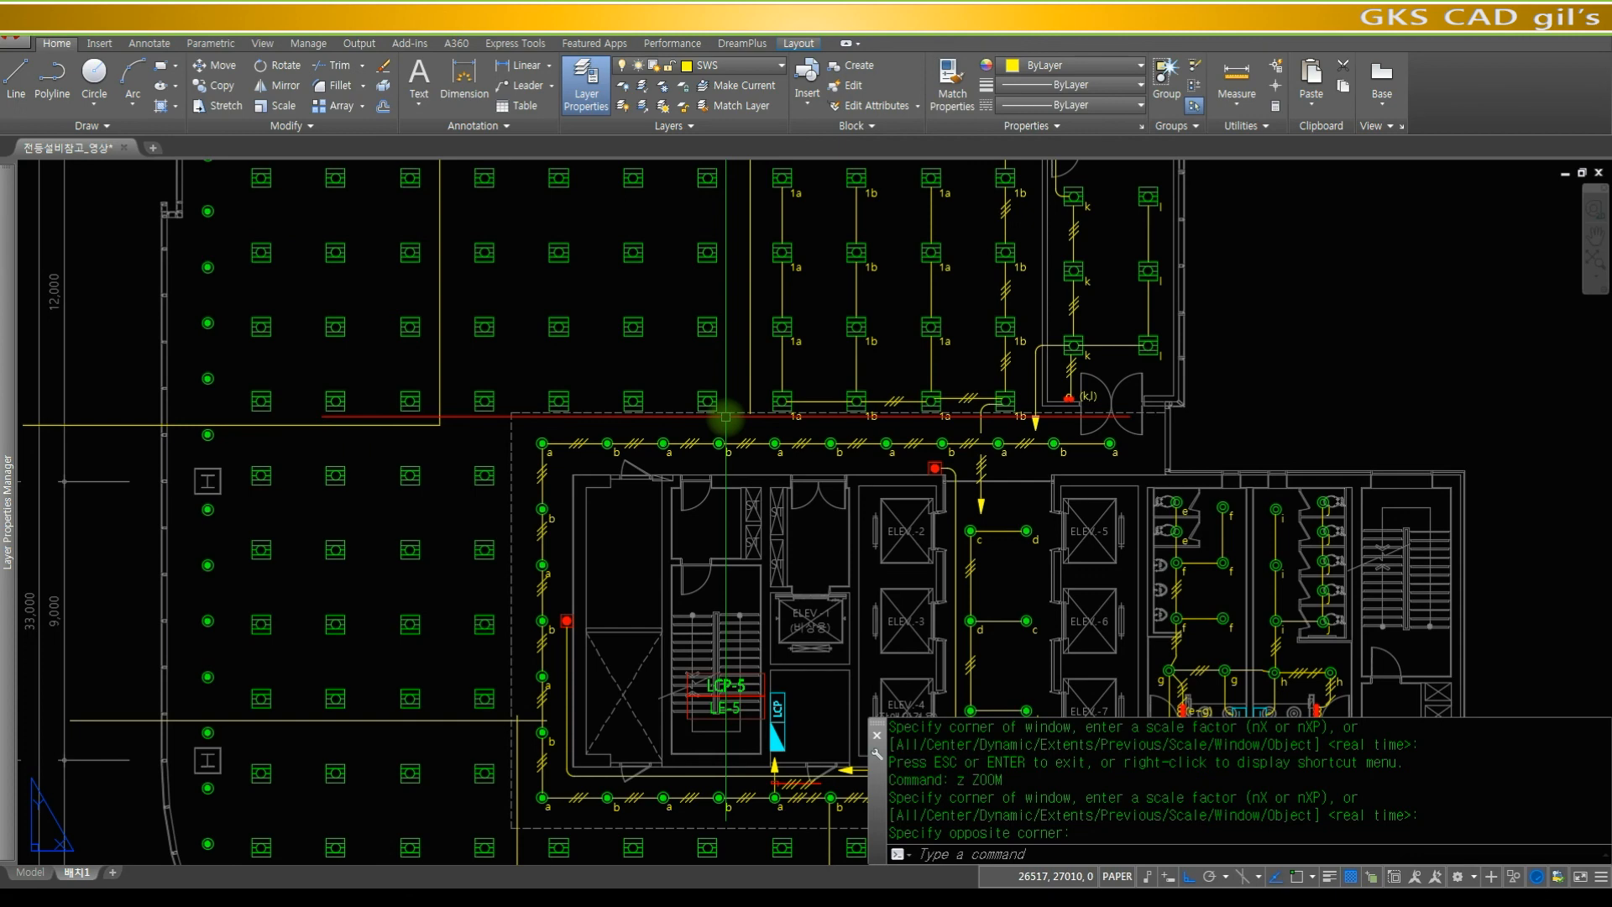
key("Escape")
type("z")
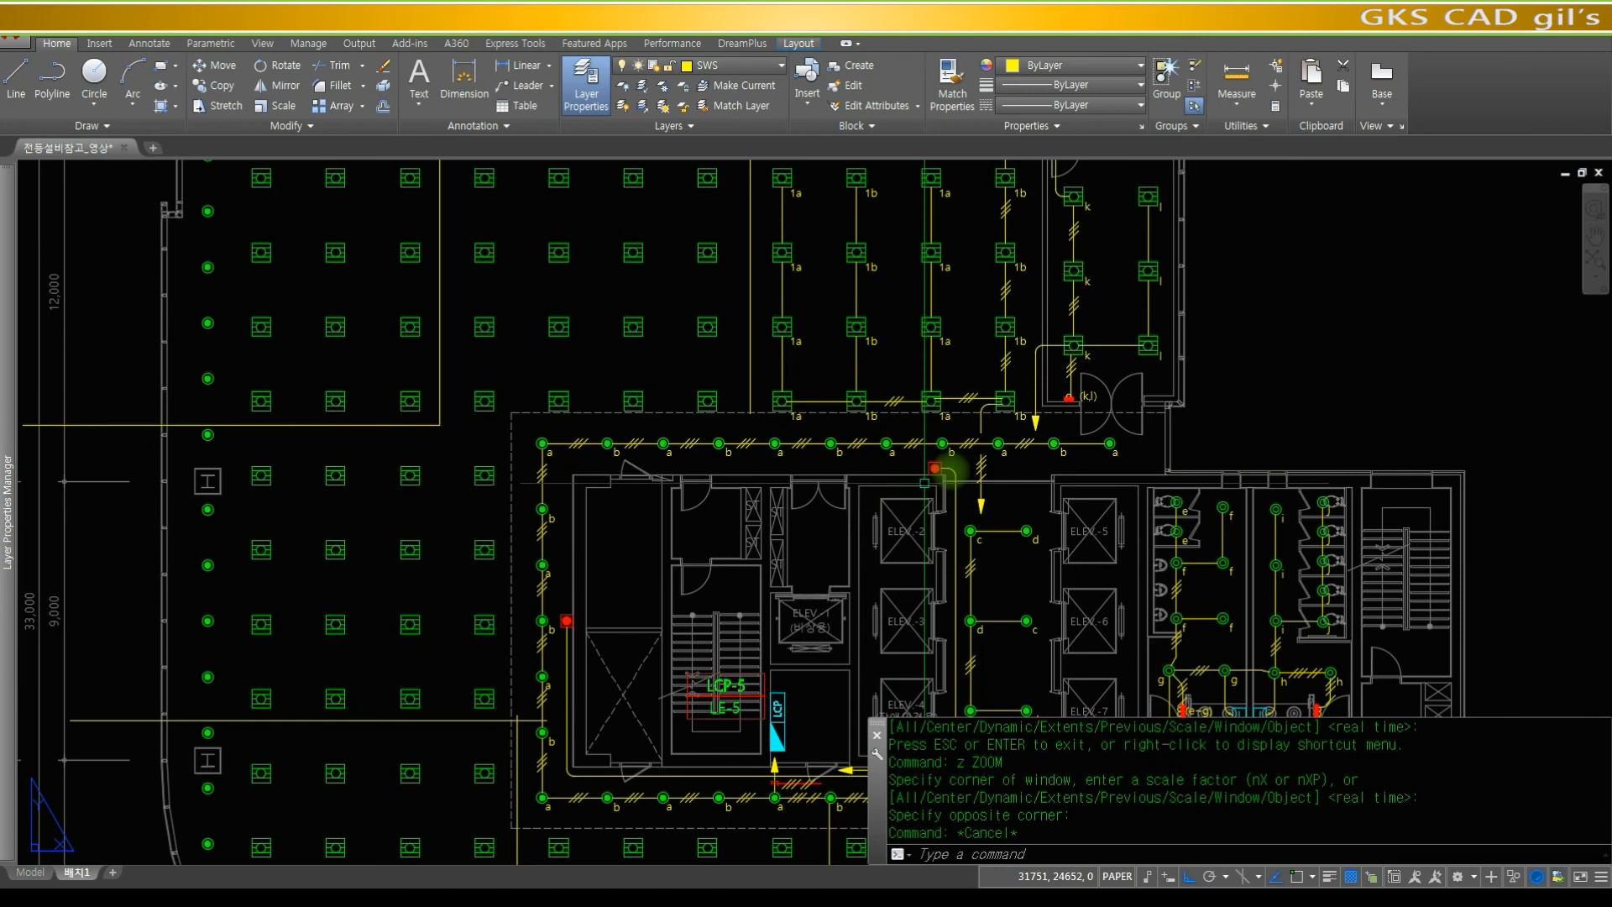
key("space")
key("space")
left_click_drag(1061, 421, 1070, 625)
key("Escape")
type("z")
key("space")
left_click(1153, 663)
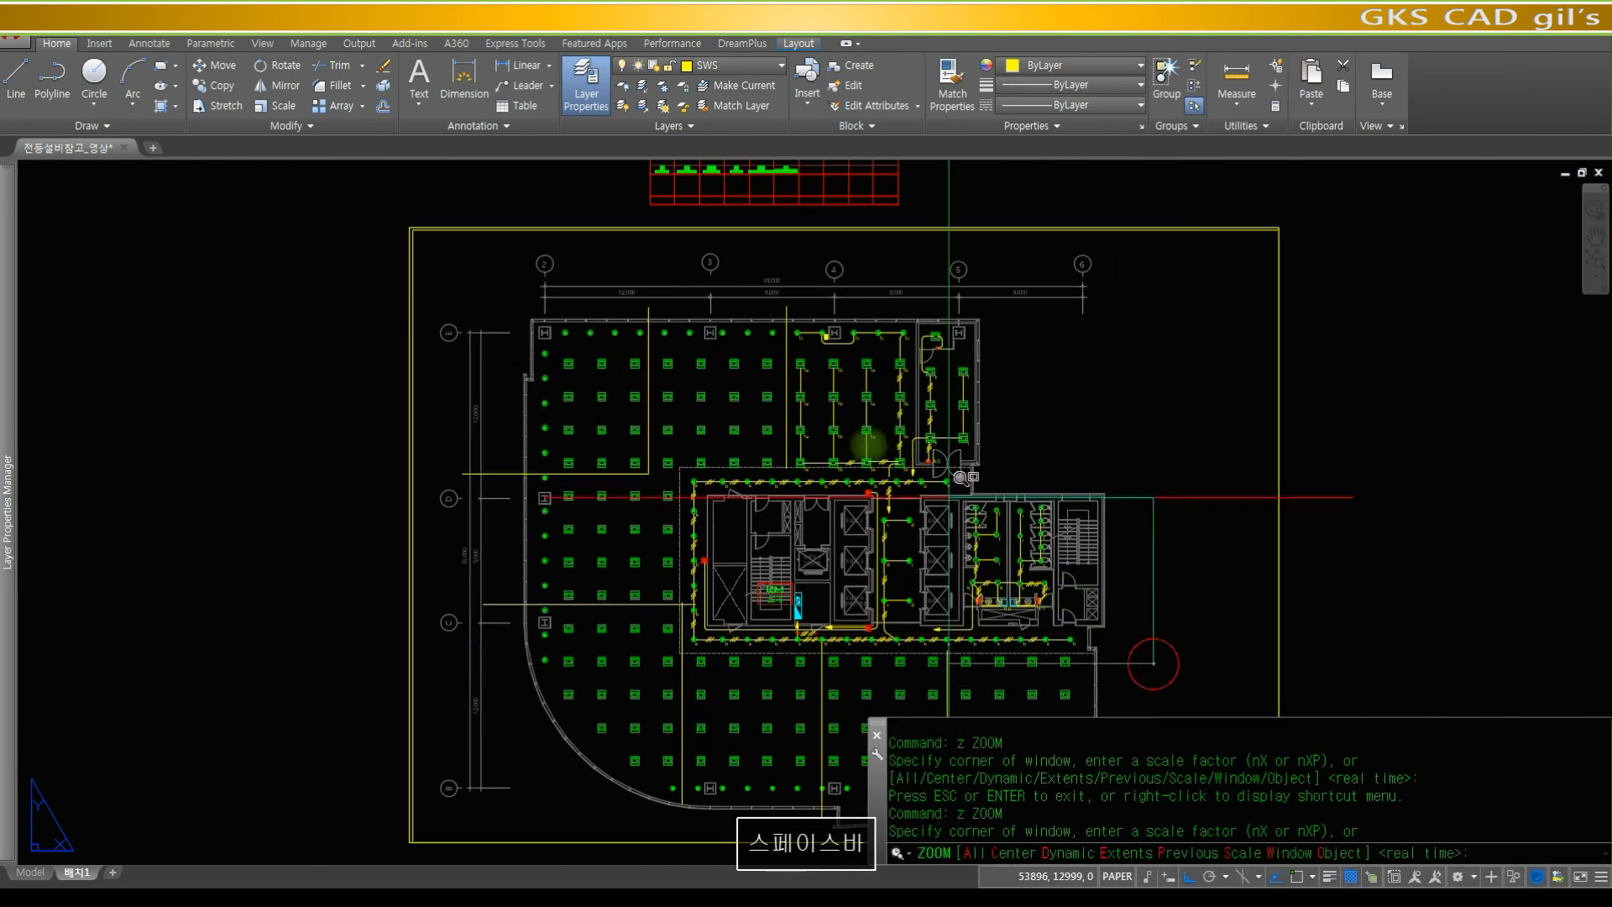
left_click(636, 315)
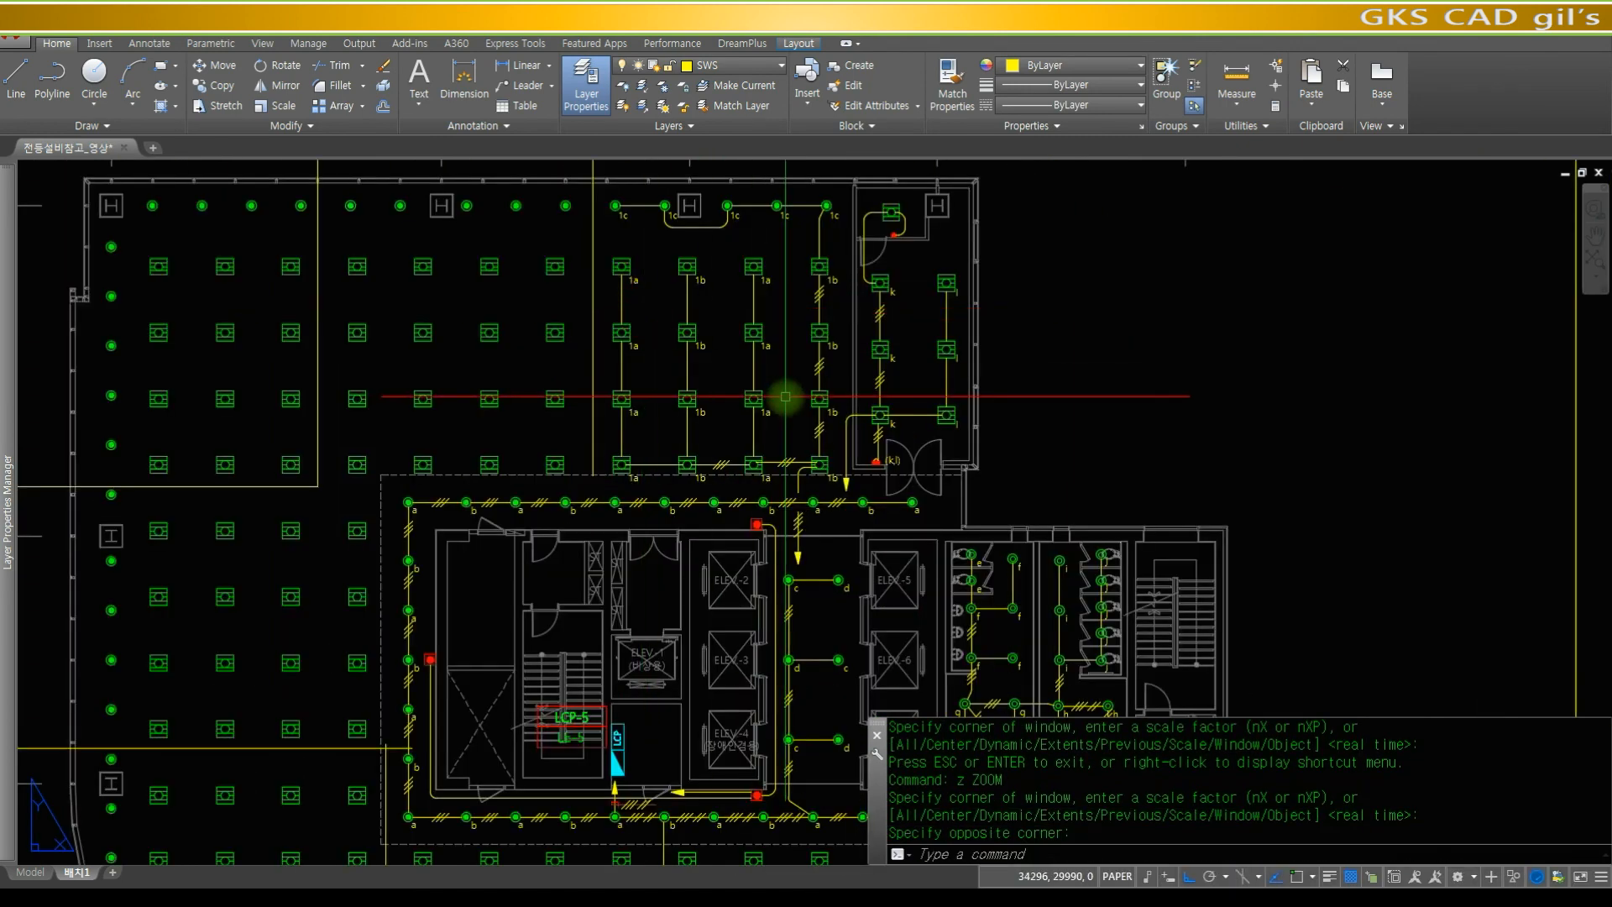